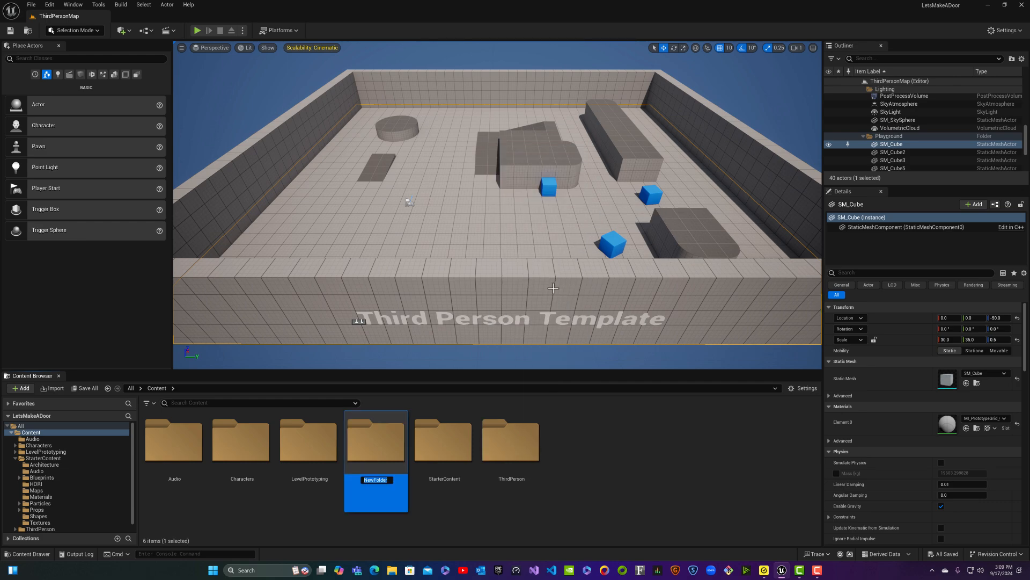
- Name the new content folder Door and open it
{"action": "type", "text": "Door"}
{"action": "key", "text": "Return"}
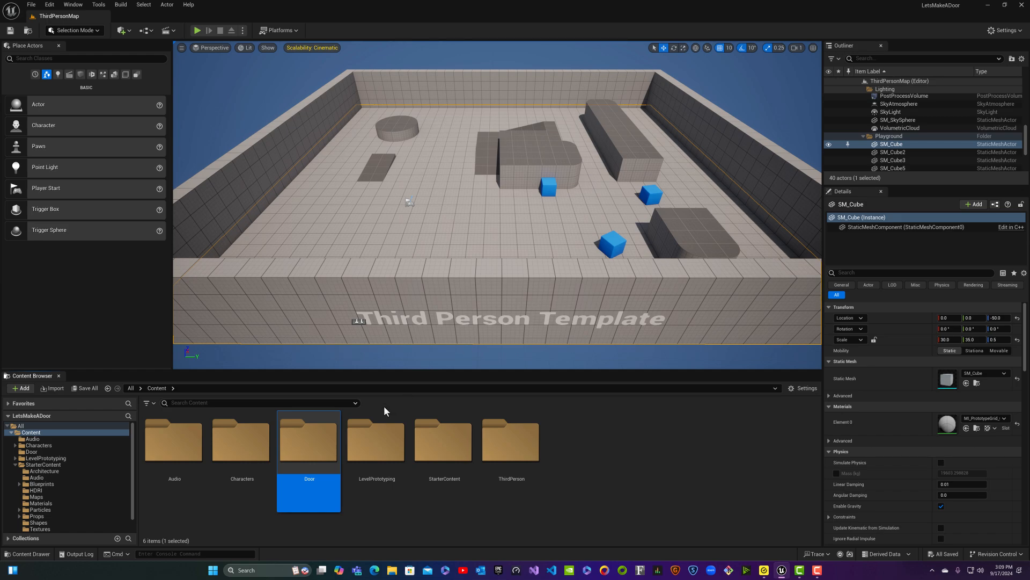
{"action": "double_click", "coordinate": [308, 456]}
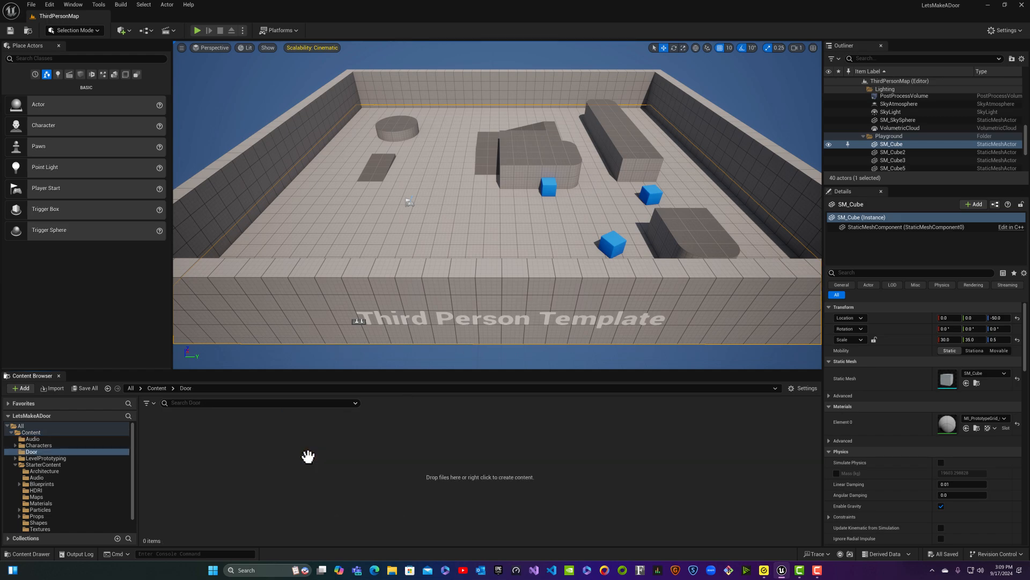
- Create an Actor Blueprint class named BP_Door in the Door folder and open its editor docked beside the ThirdPersonMap level
{"action": "right_click", "coordinate": [210, 441]}
{"action": "mouse_move", "coordinate": [246, 318]}
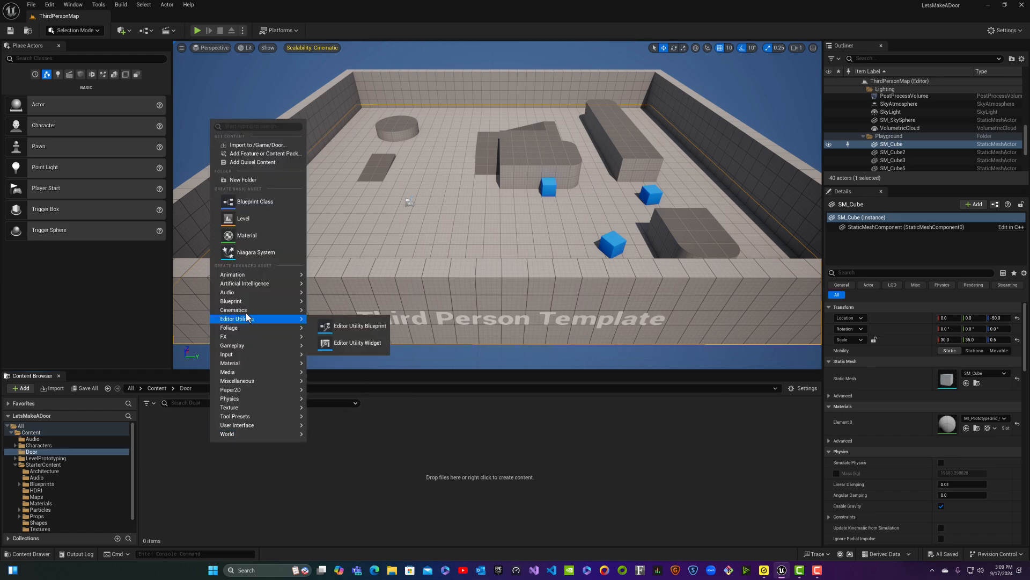
{"action": "left_click", "coordinate": [253, 203]}
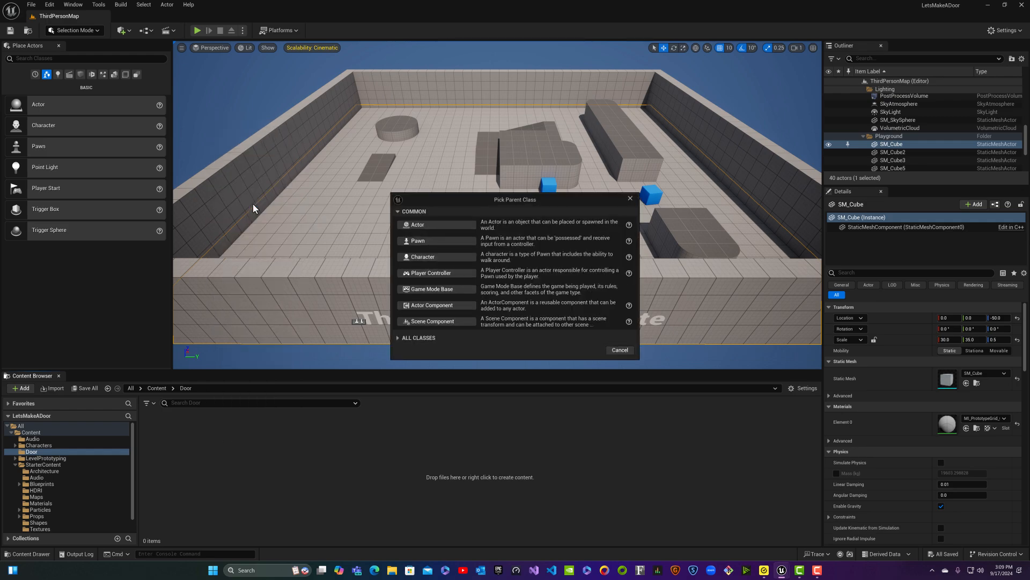
{"action": "left_click", "coordinate": [415, 226]}
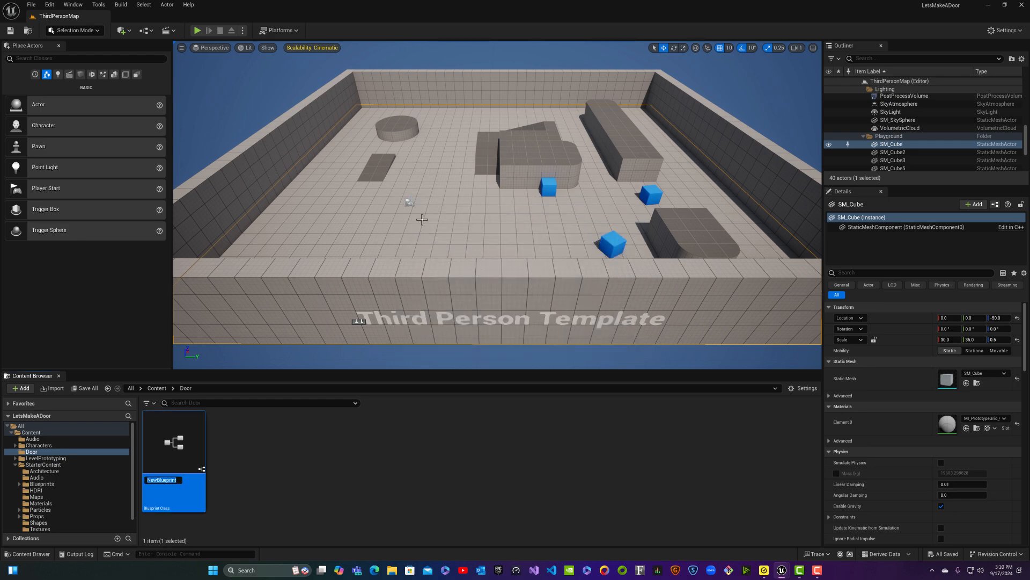
{"action": "type", "text": "BP_Door"}
{"action": "key", "text": "Return"}
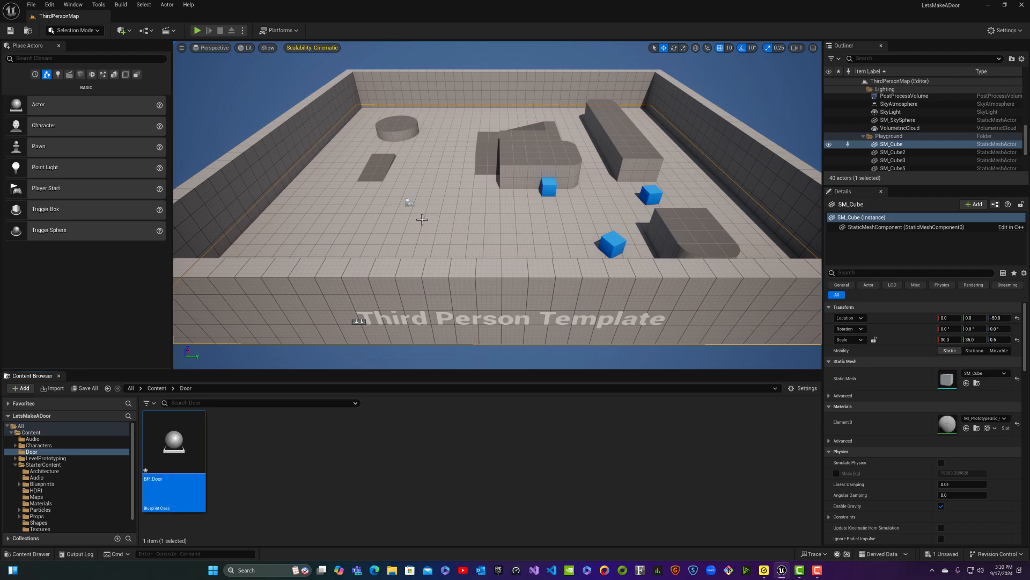
{"action": "double_click", "coordinate": [172, 493]}
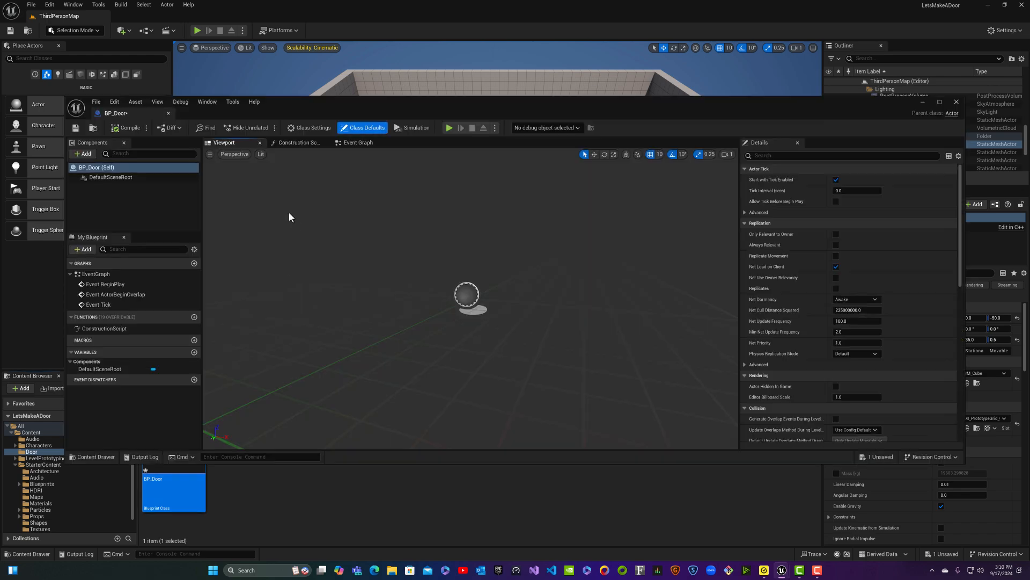
{"action": "left_click_drag", "start_coordinate": [119, 119], "coordinate": [159, 14]}
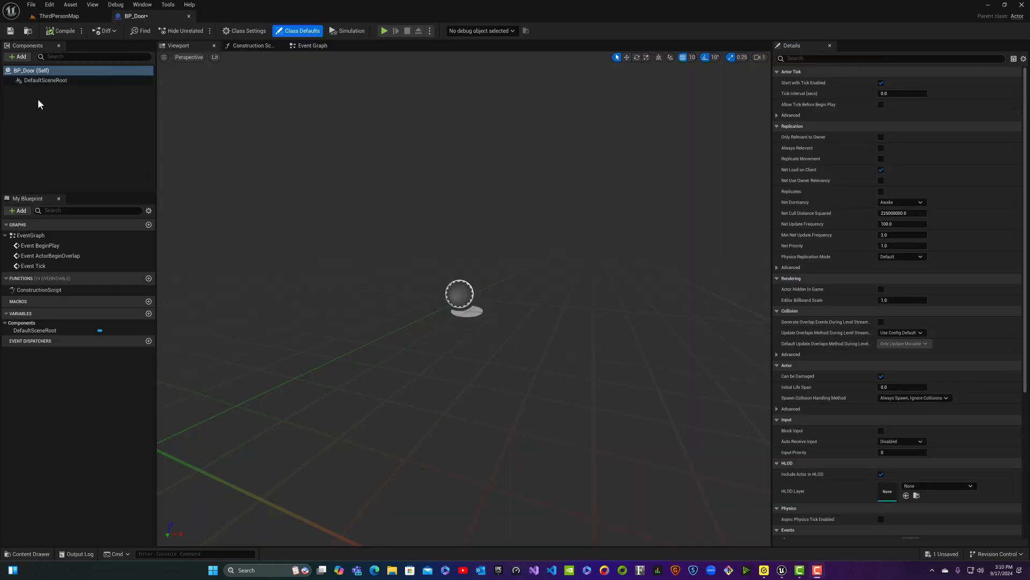
- Add a Static Mesh component under DefaultSceneRoot and name it Doorr
{"action": "left_click", "coordinate": [43, 80]}
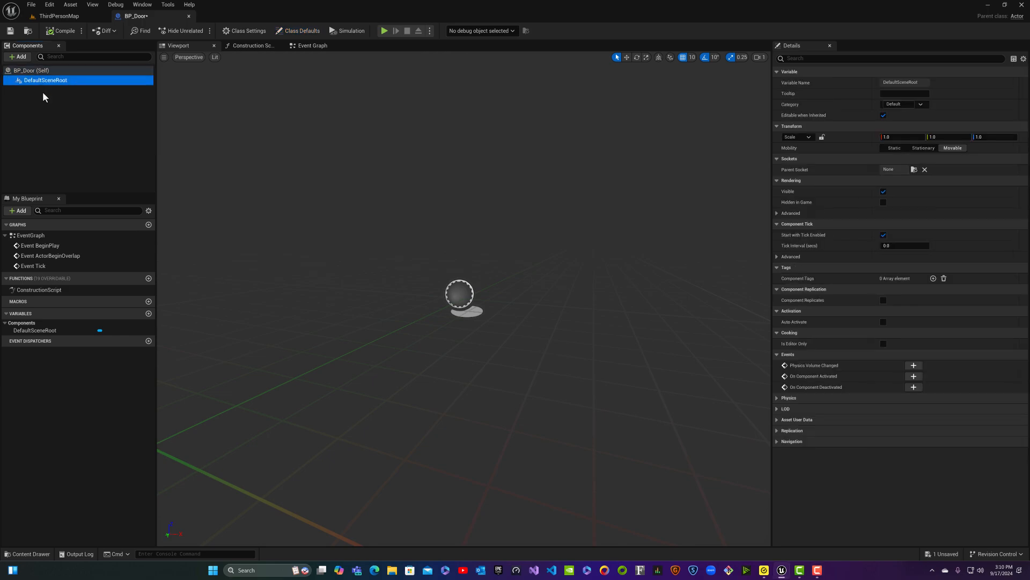
{"action": "left_click", "coordinate": [24, 56]}
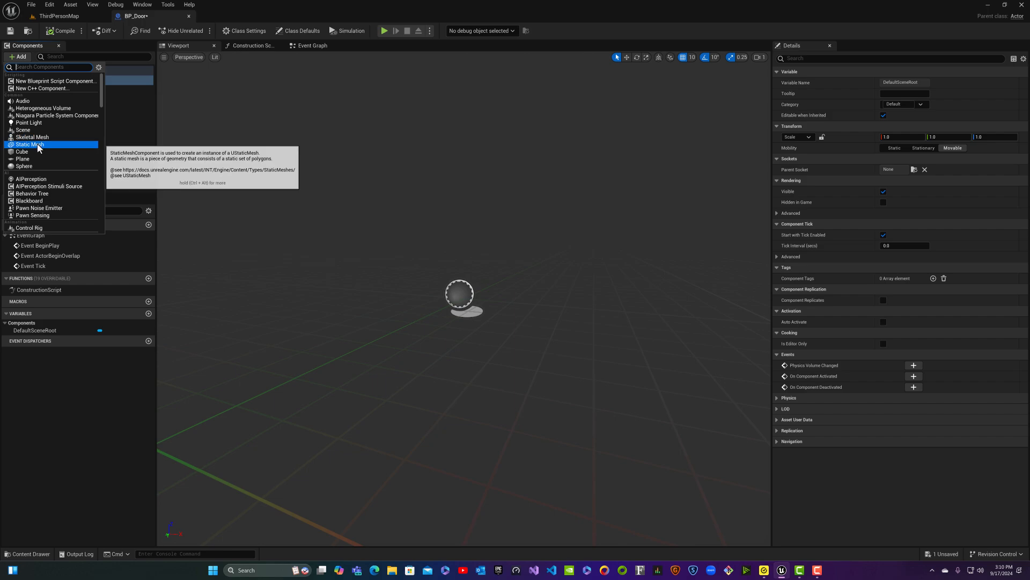
{"action": "left_click", "coordinate": [15, 57]}
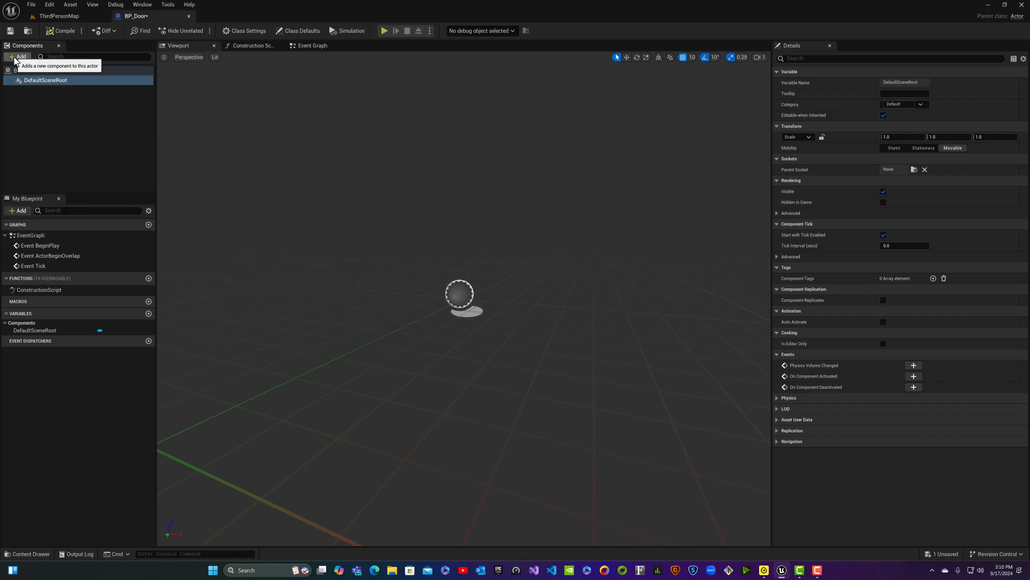
{"action": "left_click", "coordinate": [16, 56]}
{"action": "left_click", "coordinate": [31, 144]}
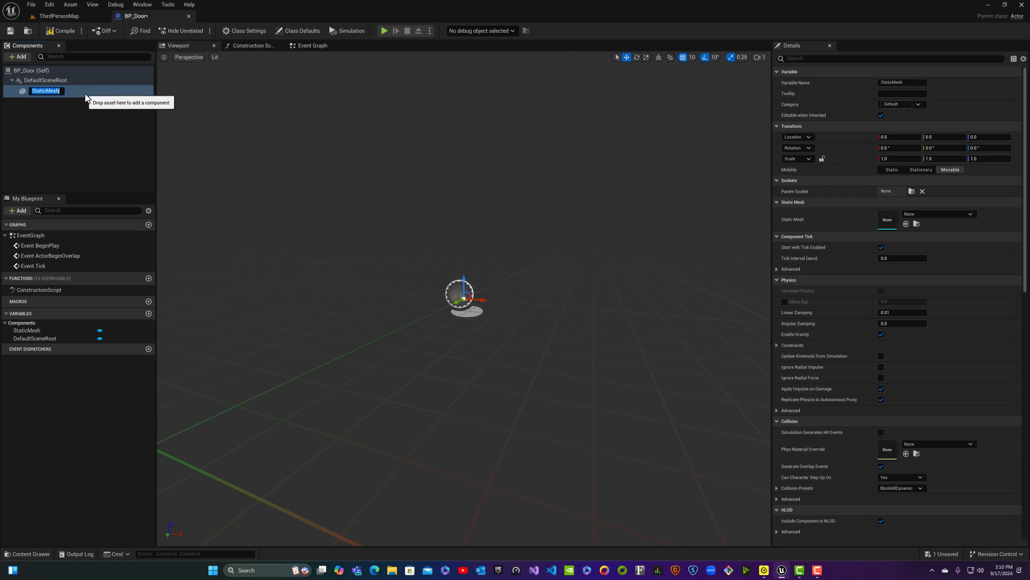
{"action": "type", "text": "Doorr"}
{"action": "key", "text": "Return"}
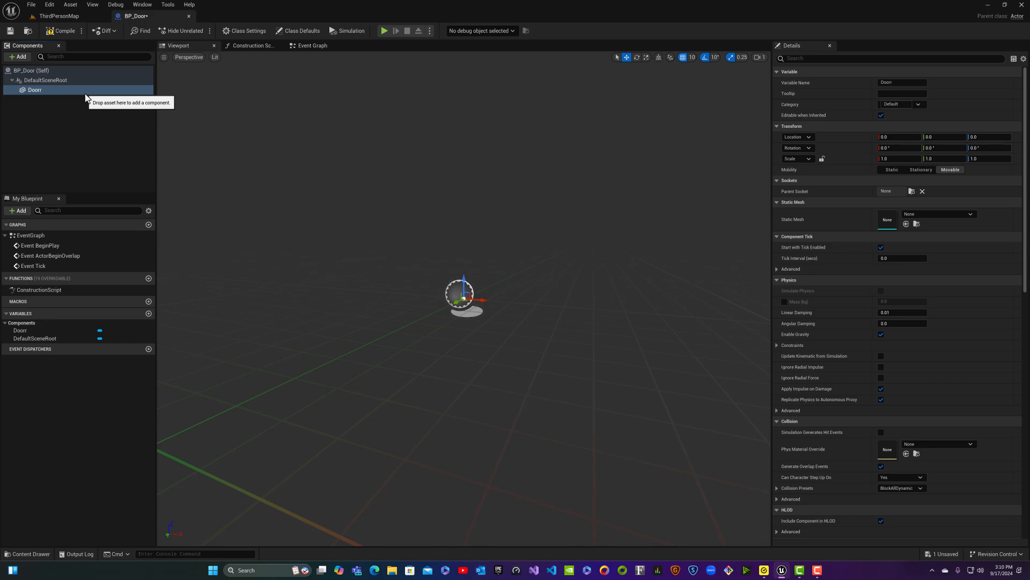
- Rename the Doorr static mesh component as Door
{"action": "right_click", "coordinate": [85, 95]}
{"action": "mouse_move", "coordinate": [110, 120]}
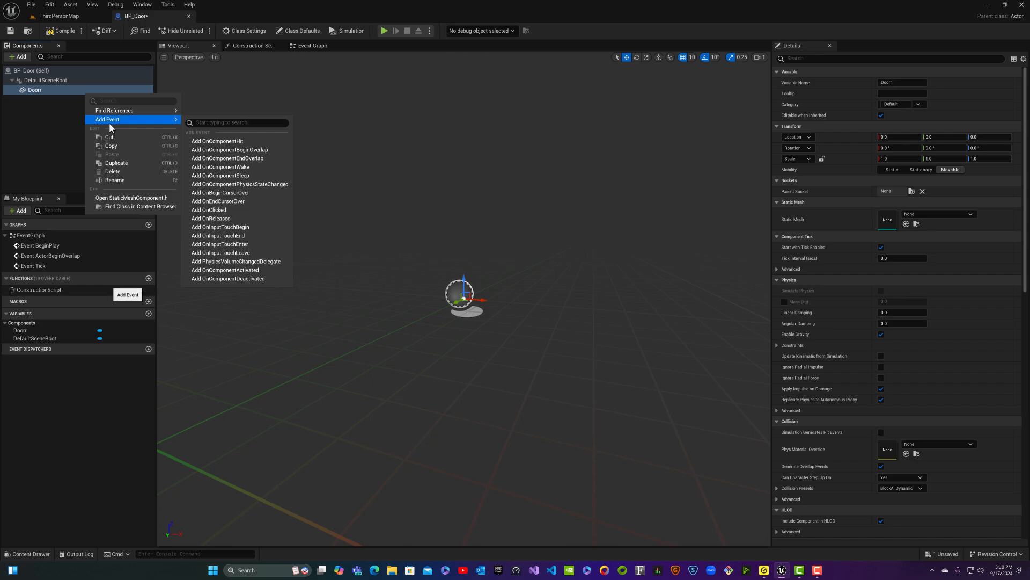
{"action": "left_click", "coordinate": [117, 181]}
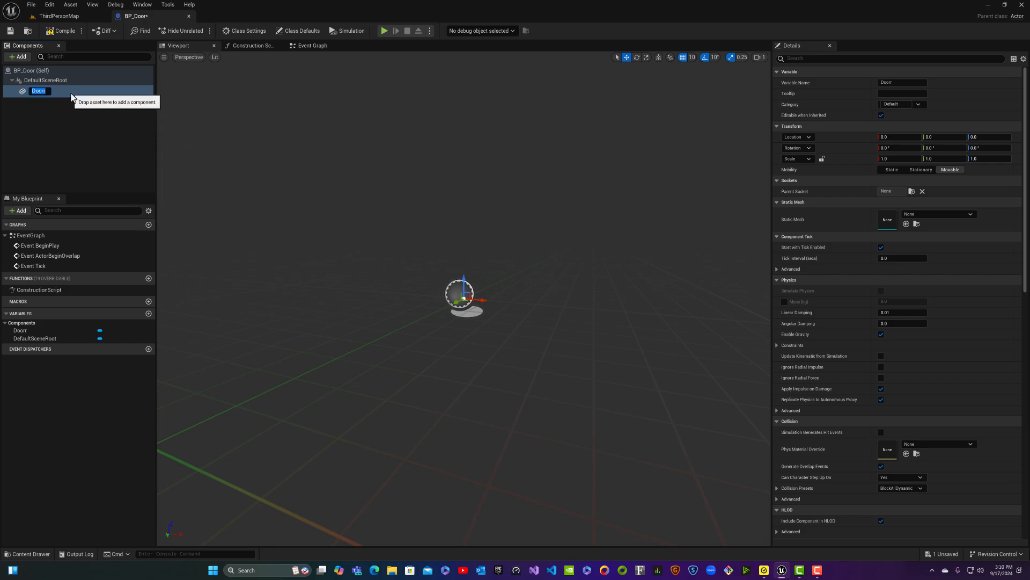
{"action": "key", "text": "End"}
{"action": "key", "text": "Return"}
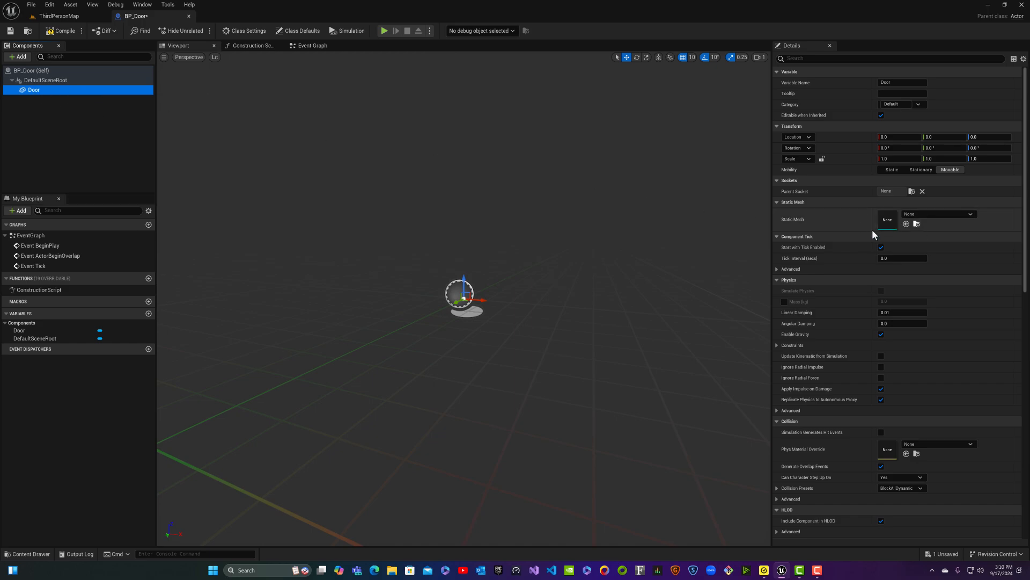
- Find SM_Door among the available meshes and assign it as the Door component's static mesh
{"action": "left_click", "coordinate": [935, 218]}
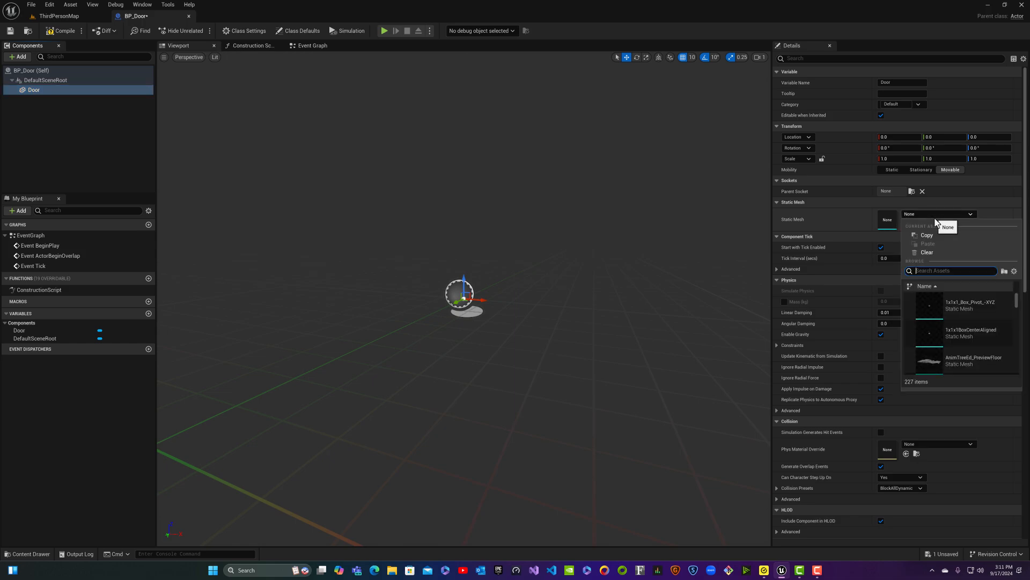
{"action": "type", "text": "Door"}
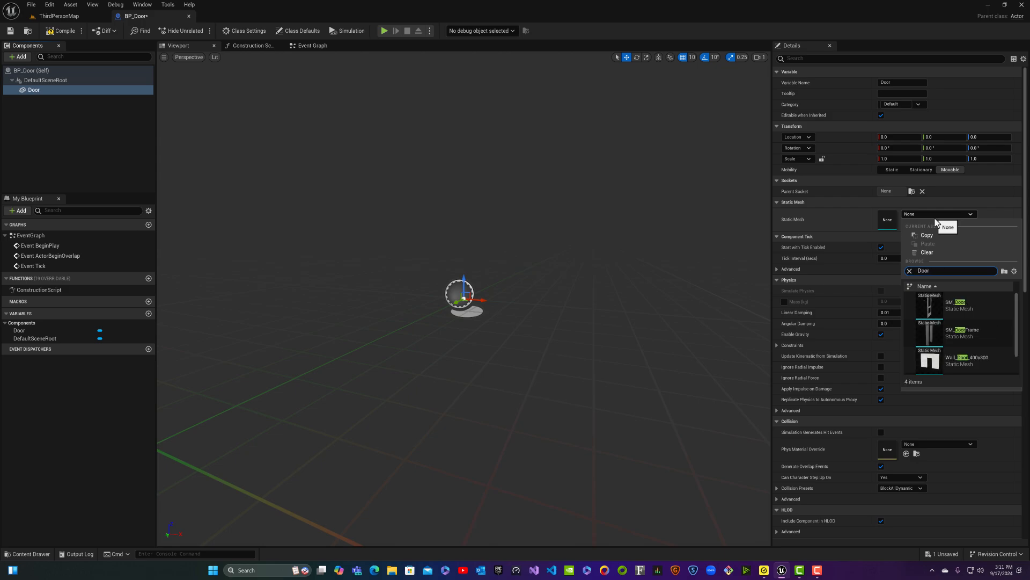
{"action": "left_click", "coordinate": [927, 305]}
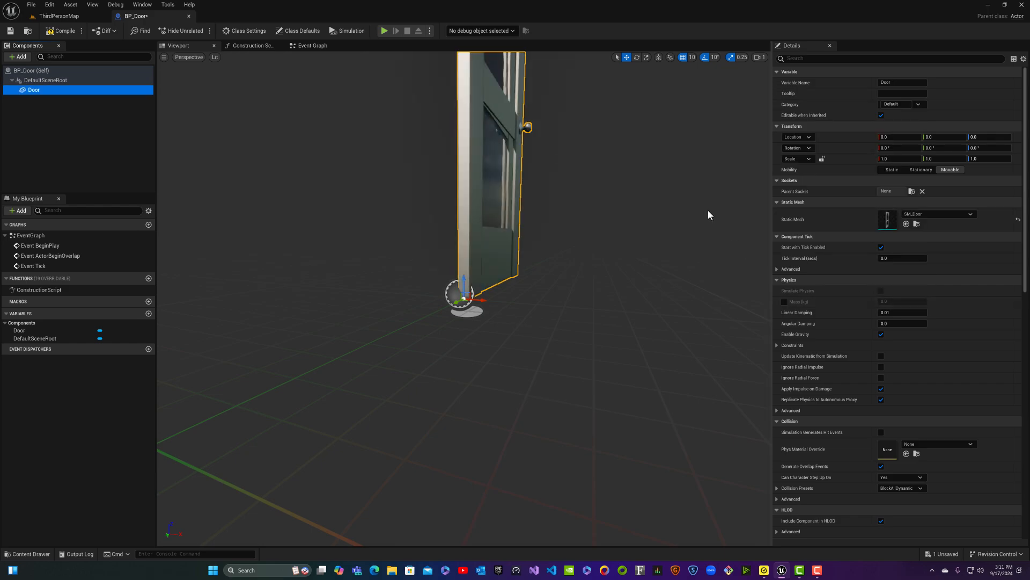
- Examine the door mesh from its edge and its front face, including where its pivot sits
{"action": "right_click_drag", "start_coordinate": [707, 211], "coordinate": [709, 117]}
{"action": "key", "text": "d"}
{"action": "key", "text": "d"}
{"action": "key", "text": "w"}
{"action": "key", "text": "s"}
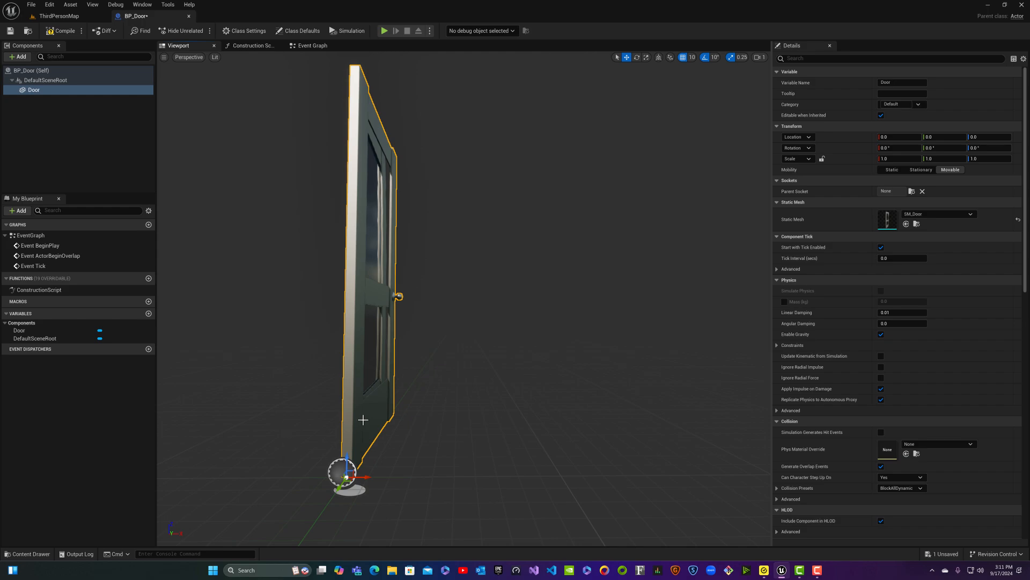
{"action": "right_click_drag", "start_coordinate": [445, 308], "coordinate": [295, 301]}
{"action": "right_click_drag", "start_coordinate": [405, 363], "coordinate": [395, 382]}
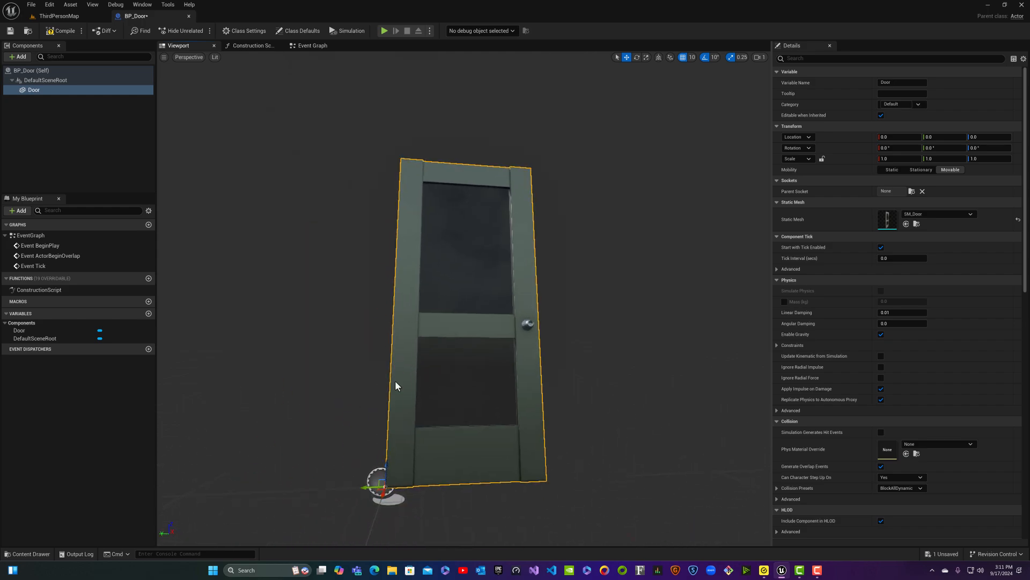
{"action": "right_click_drag", "start_coordinate": [440, 355], "coordinate": [419, 393]}
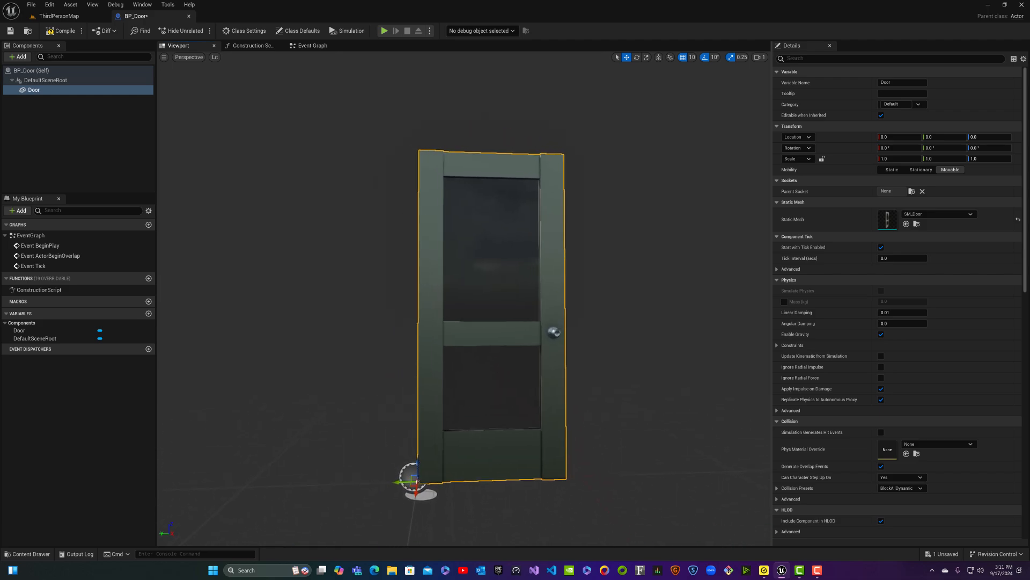
{"action": "right_click_drag", "start_coordinate": [388, 353], "coordinate": [420, 345]}
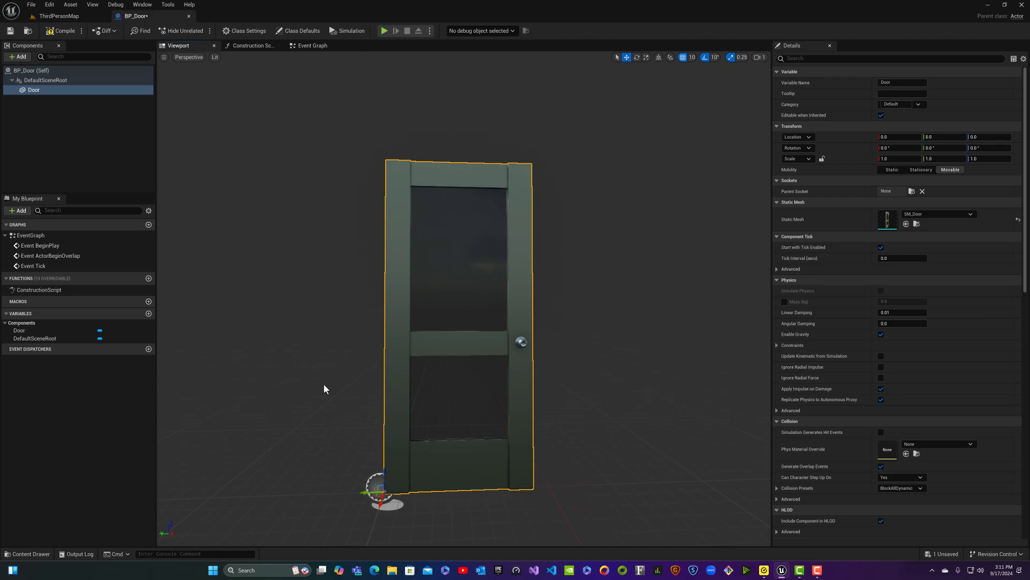
- Add a Box Collision component under DefaultSceneRoot, keeping the default name Box
{"action": "left_click", "coordinate": [34, 81]}
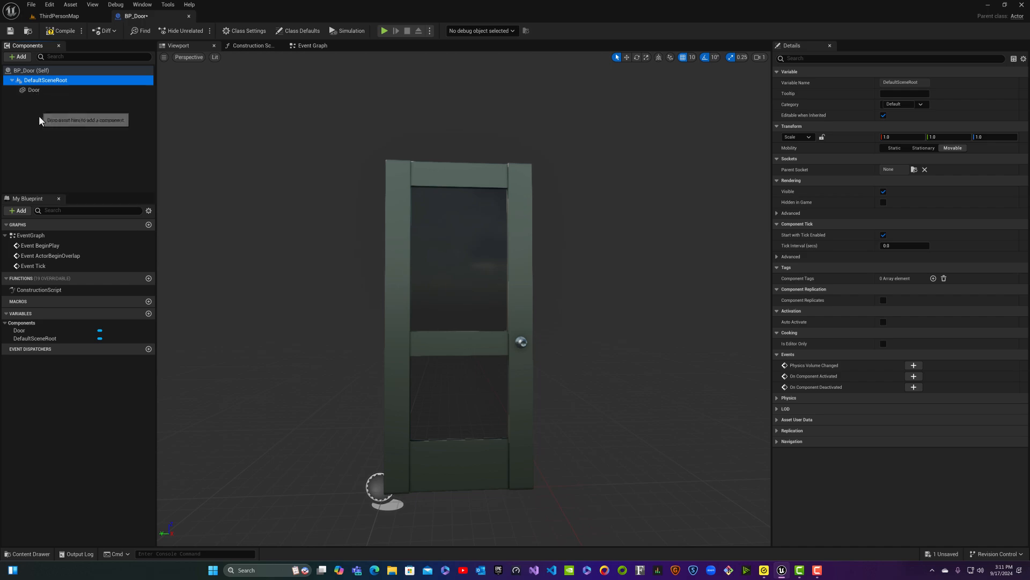
{"action": "left_click", "coordinate": [19, 57]}
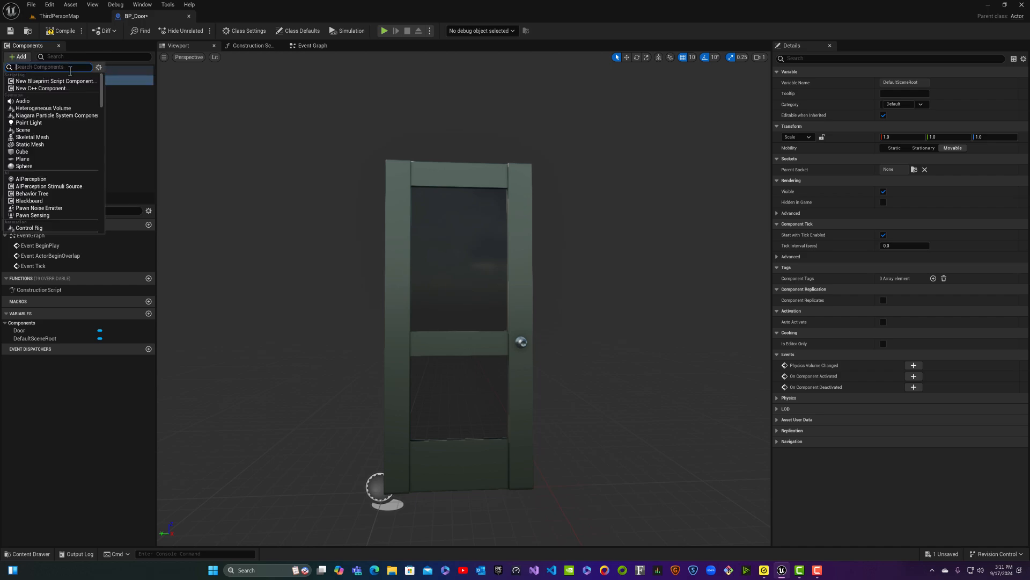
{"action": "type", "text": "box"}
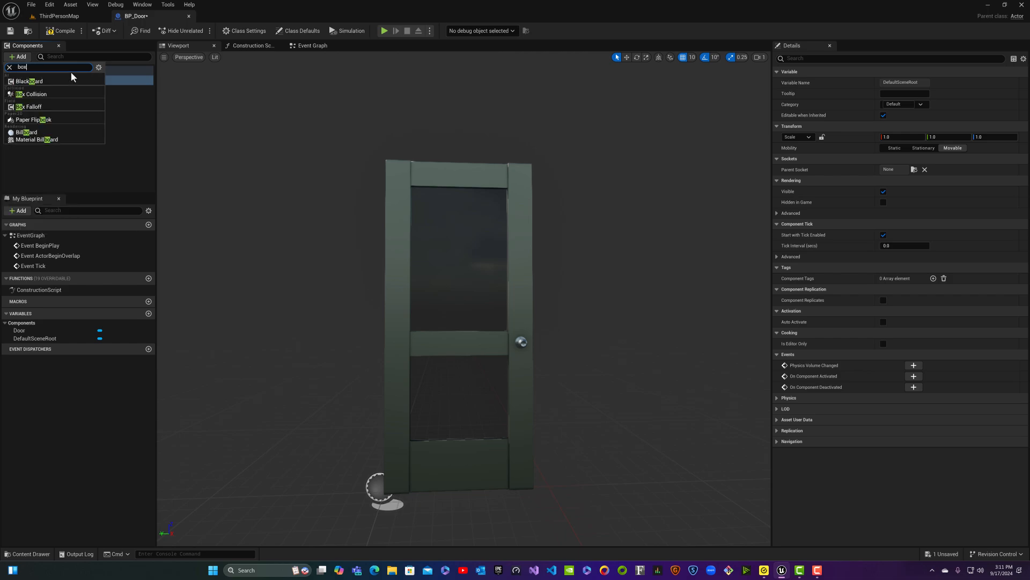
{"action": "left_click", "coordinate": [34, 82]}
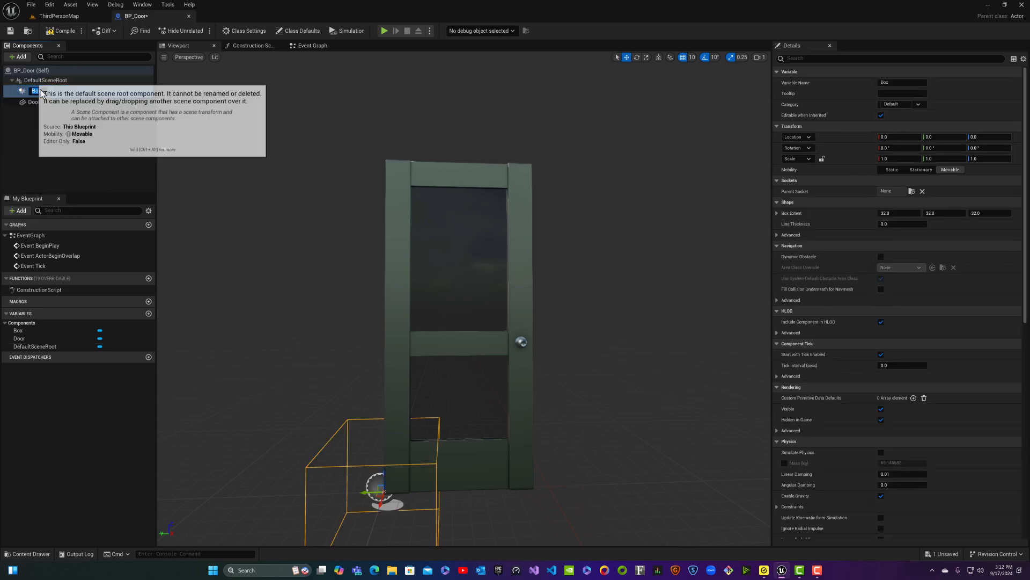
{"action": "left_click", "coordinate": [43, 140]}
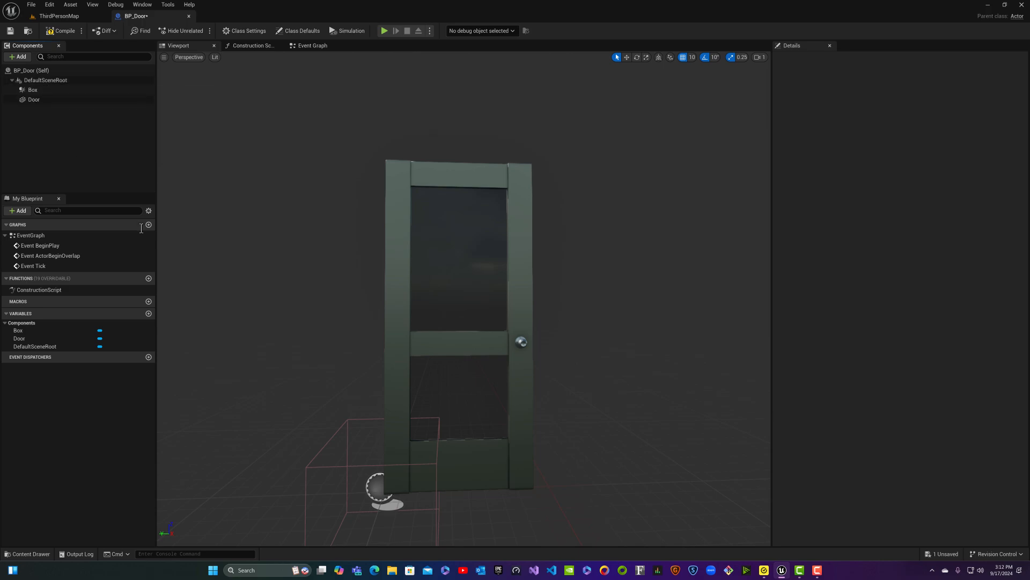
- Centre the Box collision on the door at location Y -45, Z 90, using a grid snap size of 1
{"action": "left_click", "coordinate": [35, 90]}
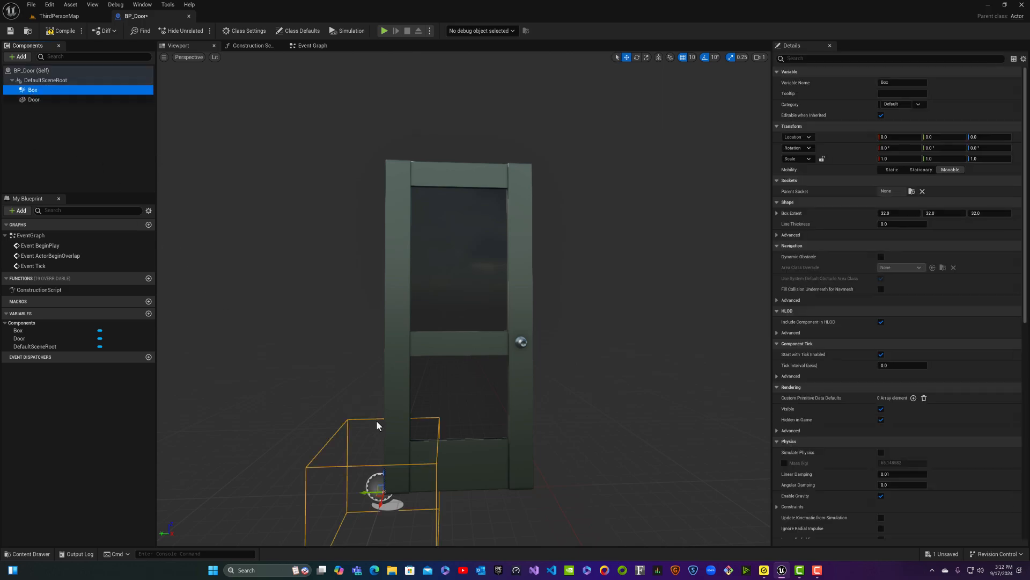
{"action": "left_click_drag", "start_coordinate": [380, 494], "coordinate": [431, 470]}
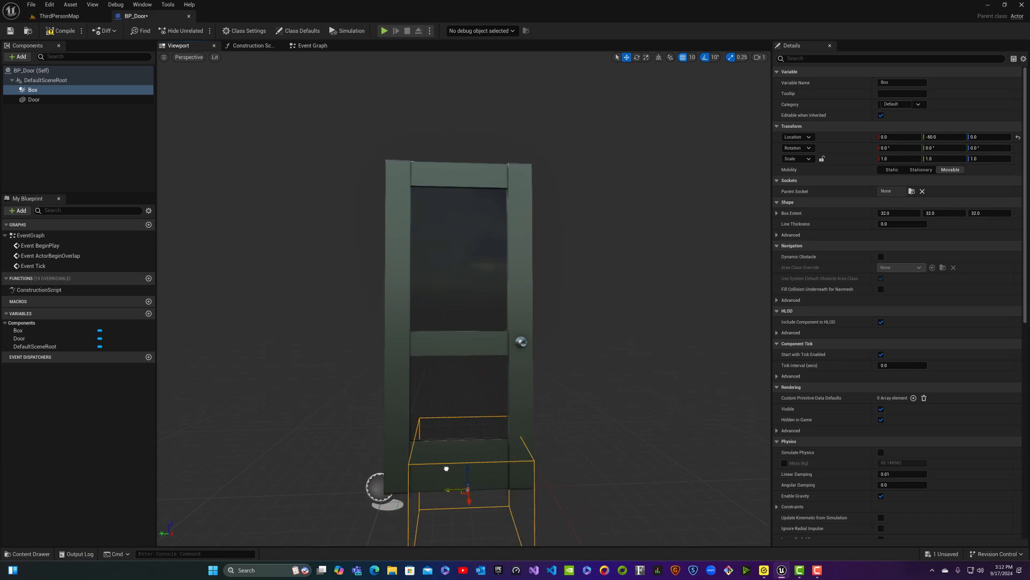
{"action": "left_click", "coordinate": [690, 57]}
{"action": "left_click", "coordinate": [702, 78]}
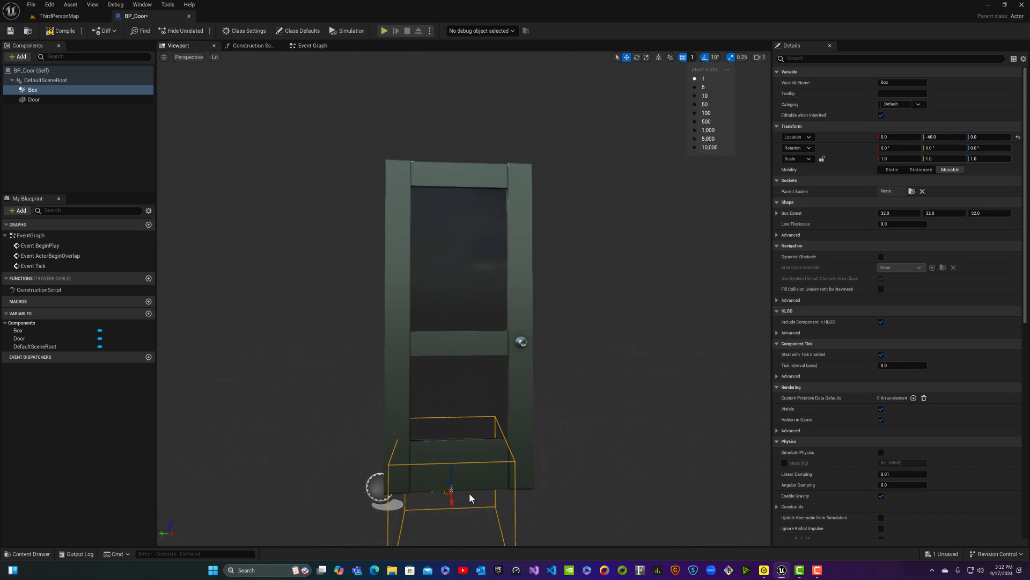
{"action": "left_click_drag", "start_coordinate": [435, 490], "coordinate": [456, 323]}
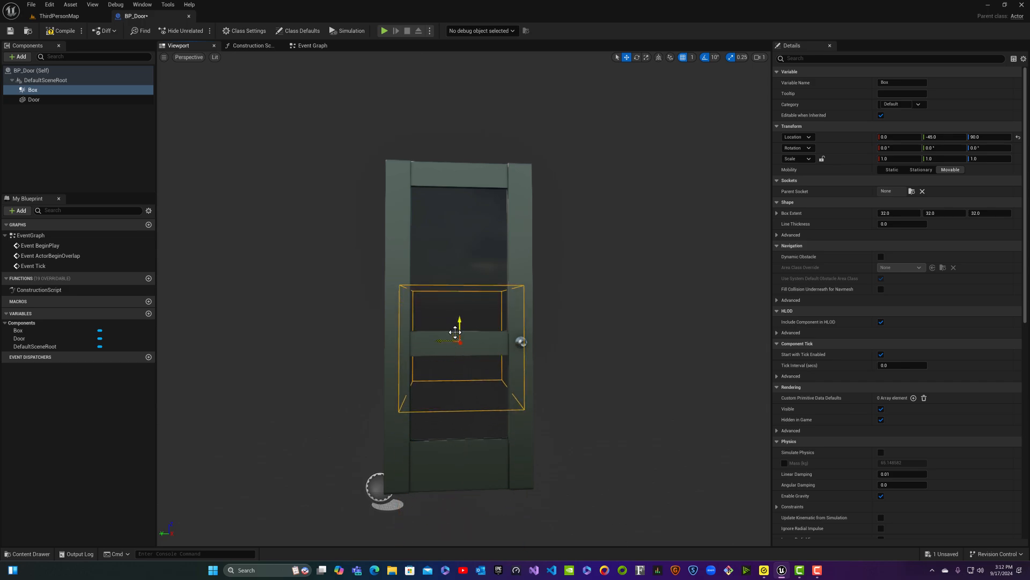
- Scale the Box collision to X 4.25, Y 2.0, Z 4.5 so it encloses the door and extends in front and behind
{"action": "left_click", "coordinate": [646, 58]}
{"action": "left_click_drag", "start_coordinate": [442, 341], "coordinate": [459, 248]}
{"action": "right_click_drag", "start_coordinate": [461, 377], "coordinate": [526, 379]}
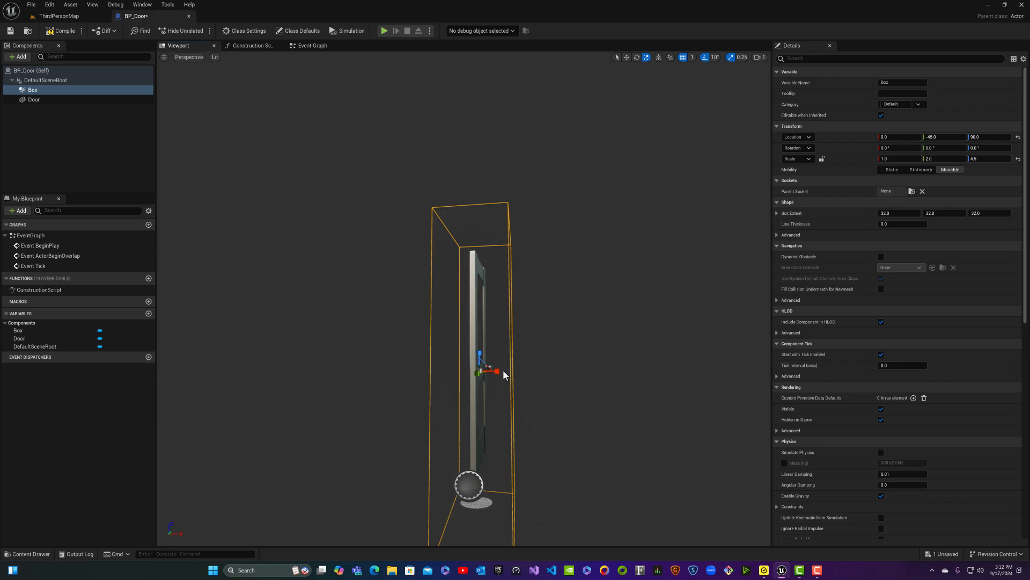
{"action": "left_click_drag", "start_coordinate": [503, 375], "coordinate": [550, 375]}
{"action": "key", "text": "d"}
{"action": "right_click_drag", "start_coordinate": [505, 374], "coordinate": [397, 375]}
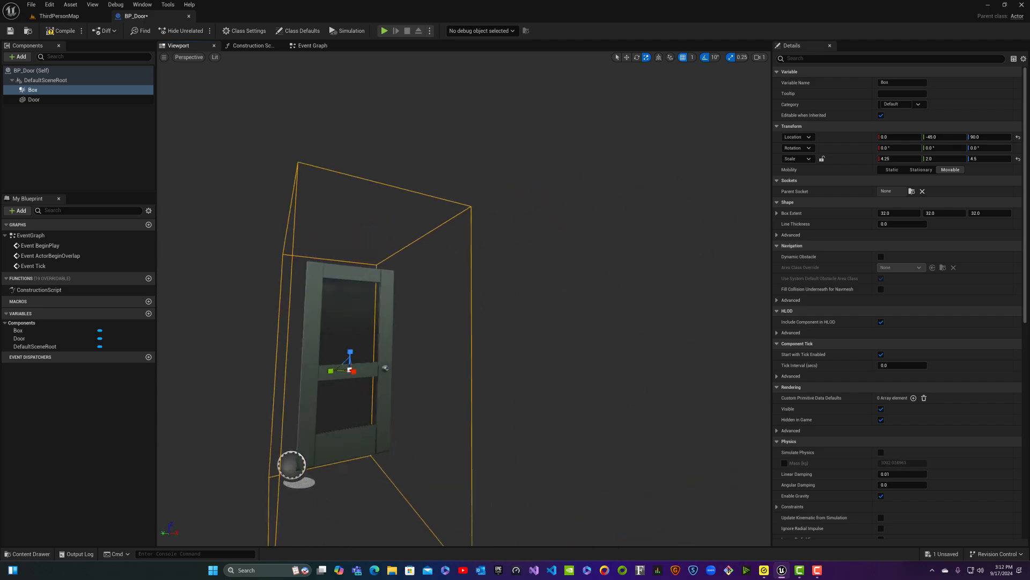
{"action": "key", "text": "s"}
{"action": "right_click_drag", "start_coordinate": [467, 369], "coordinate": [456, 370]}
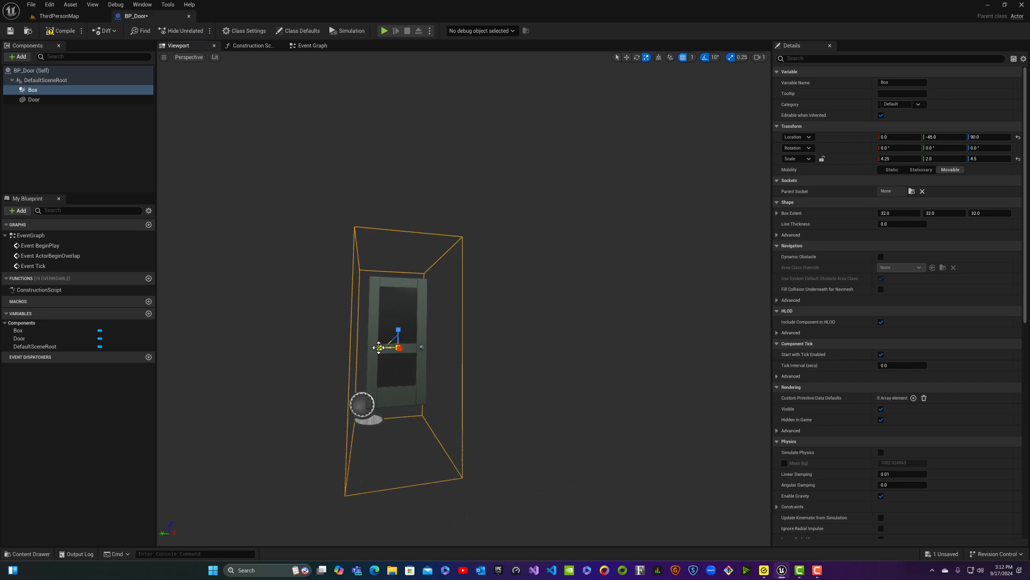
- Widen the Box collision to a Y scale of 3.75 and save the BP_Door blueprint
{"action": "mouse_move", "coordinate": [378, 347]}
{"action": "left_mouse_down"}
{"action": "mouse_move", "coordinate": [353, 349]}
{"action": "mouse_move", "coordinate": [379, 352]}
{"action": "left_mouse_up"}
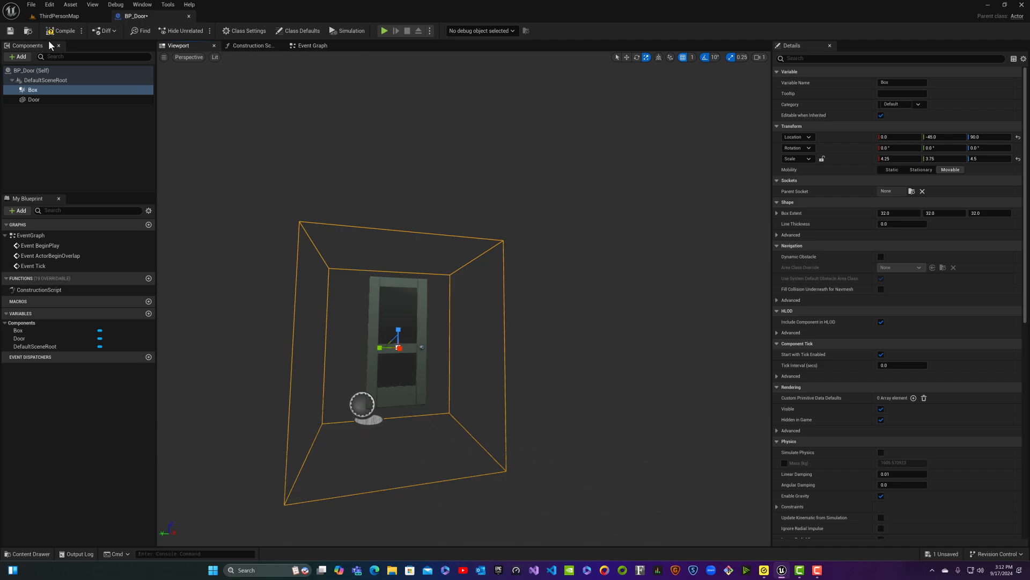
{"action": "left_click", "coordinate": [9, 31]}
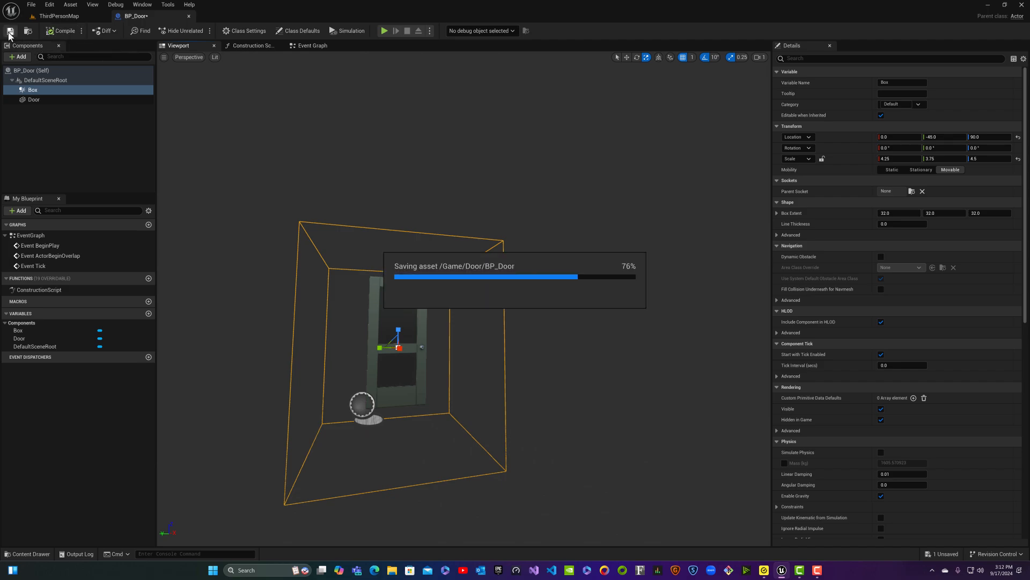
- Add a box simplified collision to the Door component's SM_Door static mesh, save the mesh and close its editor
{"action": "left_click", "coordinate": [73, 100]}
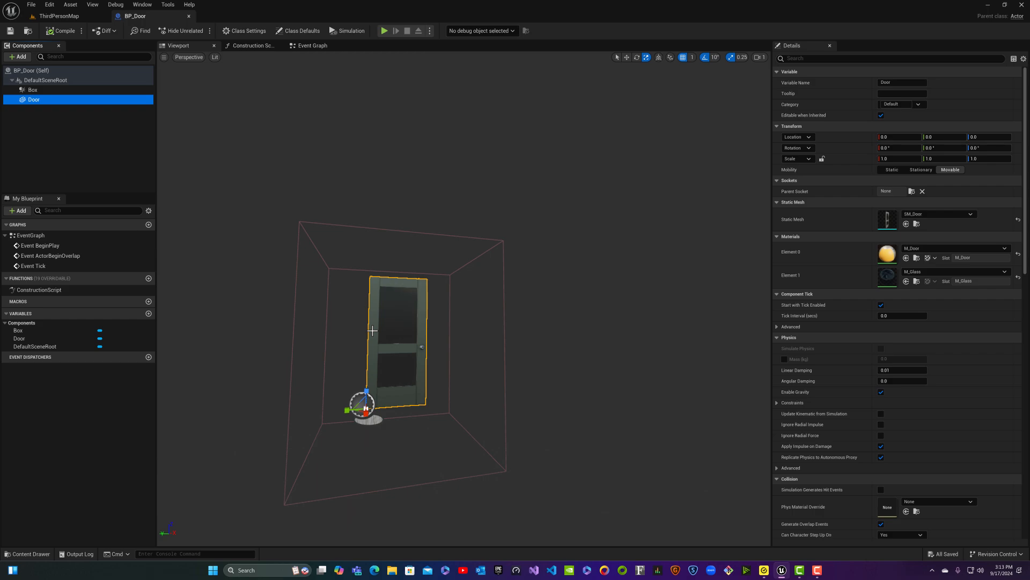
{"action": "left_click", "coordinate": [918, 224]}
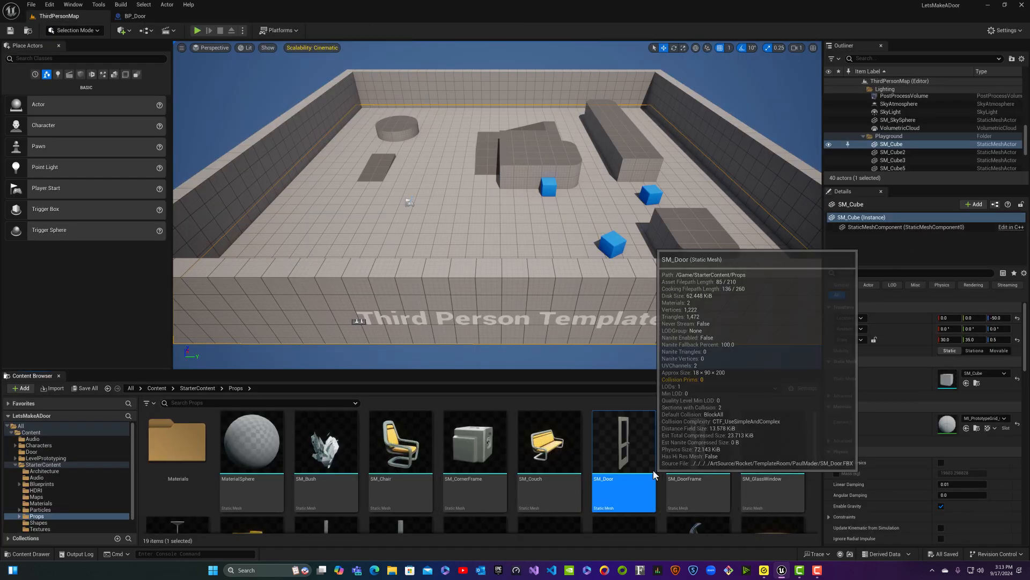
{"action": "double_click", "coordinate": [615, 493]}
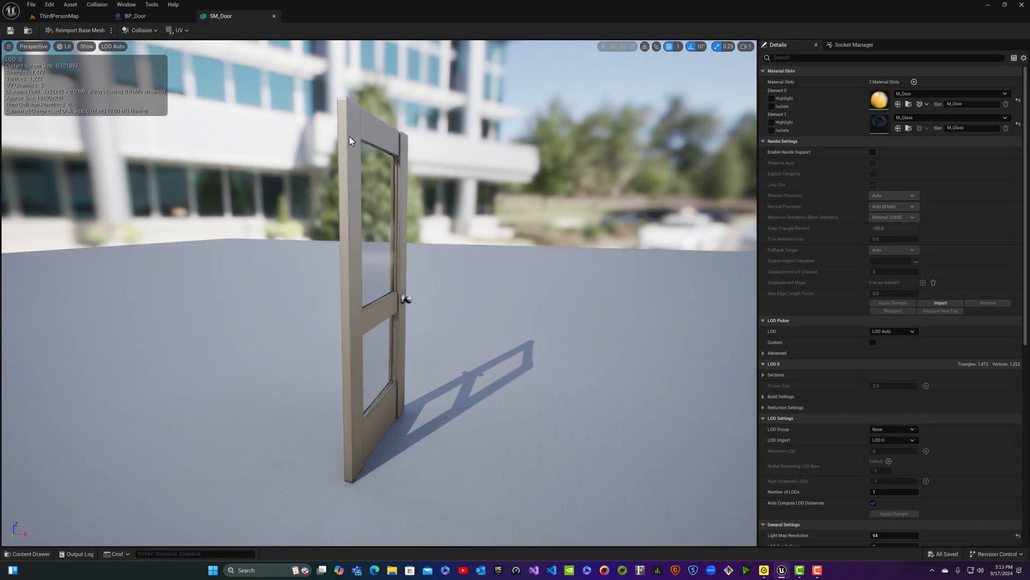
{"action": "left_click", "coordinate": [140, 30]}
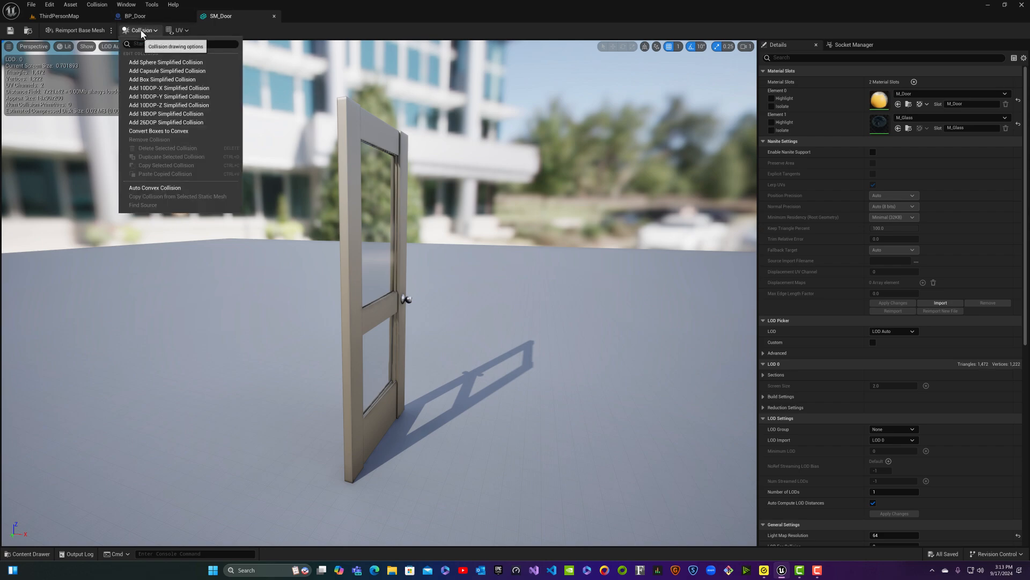
{"action": "left_click", "coordinate": [143, 81]}
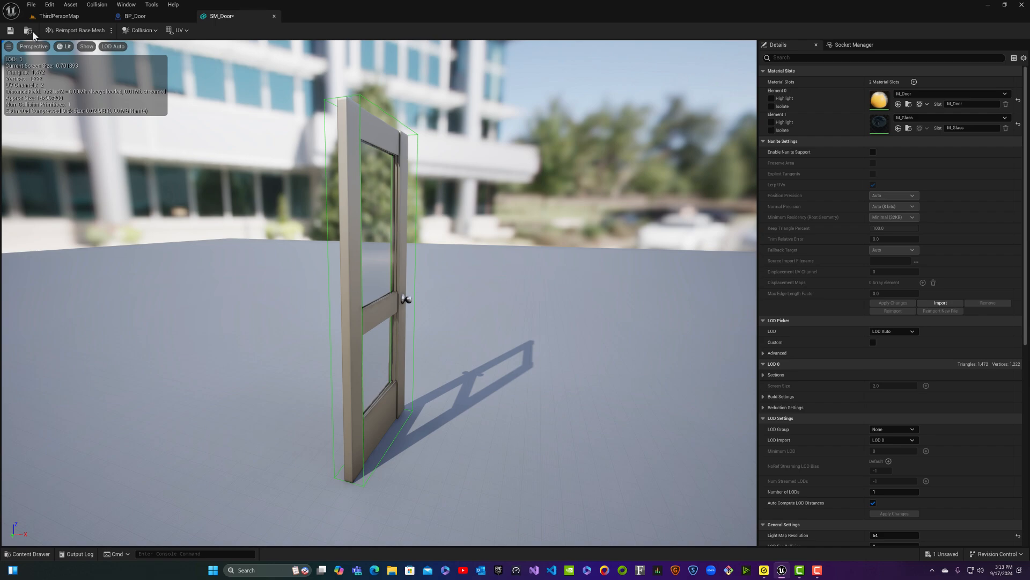
{"action": "left_click", "coordinate": [10, 31]}
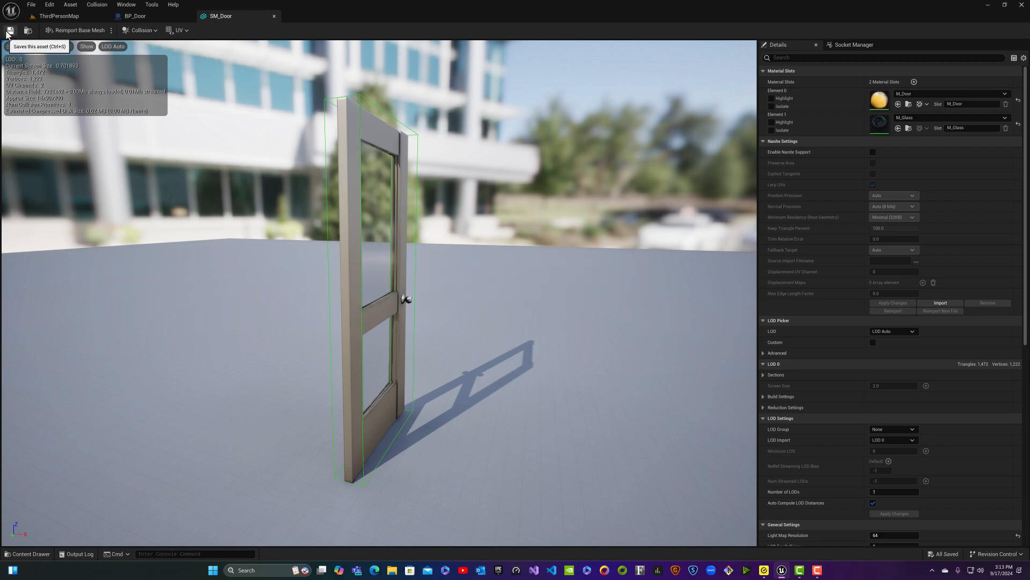
{"action": "left_click", "coordinate": [274, 16]}
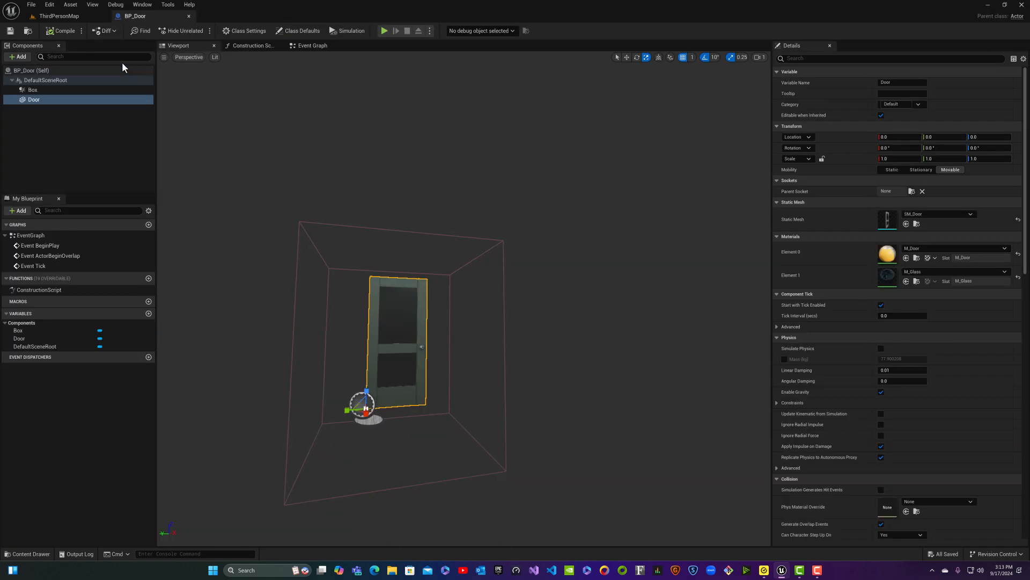
- Place BP_Door from the Content/Door folder in ThirdPersonMap between the cylinder and the ramp, and snap it to the floor
{"action": "left_click", "coordinate": [58, 16]}
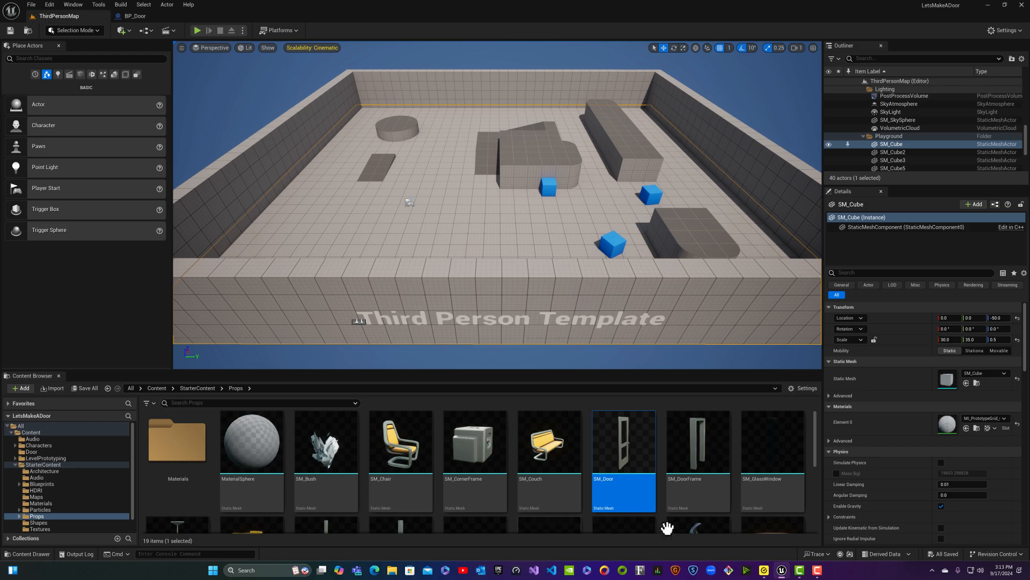
{"action": "left_click", "coordinate": [156, 389]}
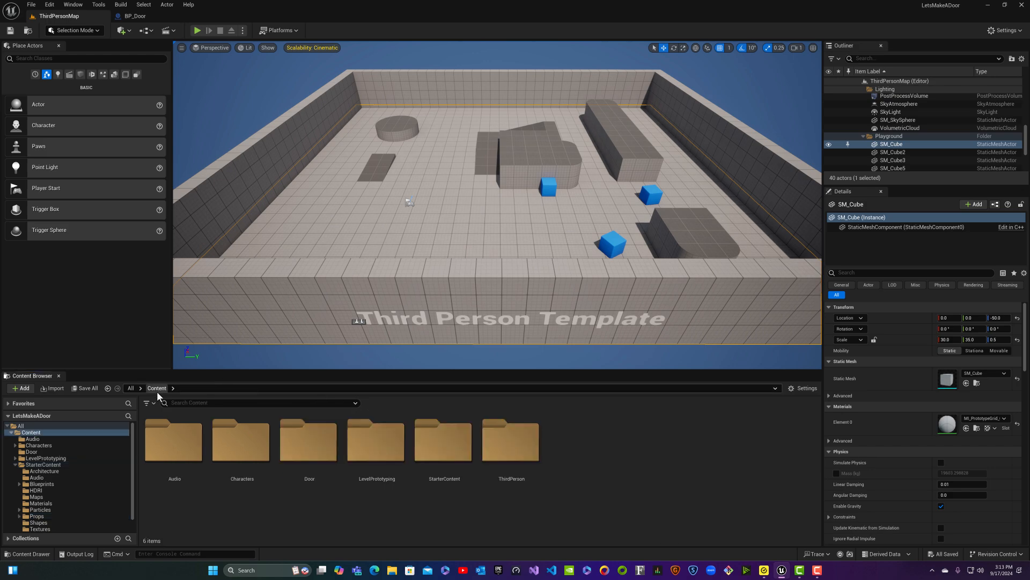
{"action": "double_click", "coordinate": [310, 453]}
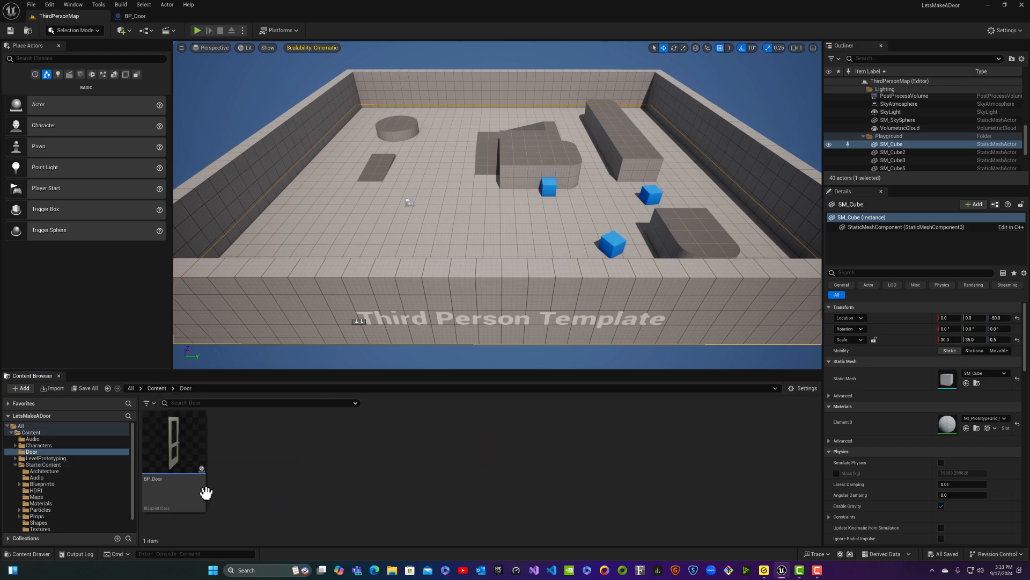
{"action": "left_click_drag", "start_coordinate": [202, 487], "coordinate": [431, 124]}
{"action": "key", "text": "Delete"}
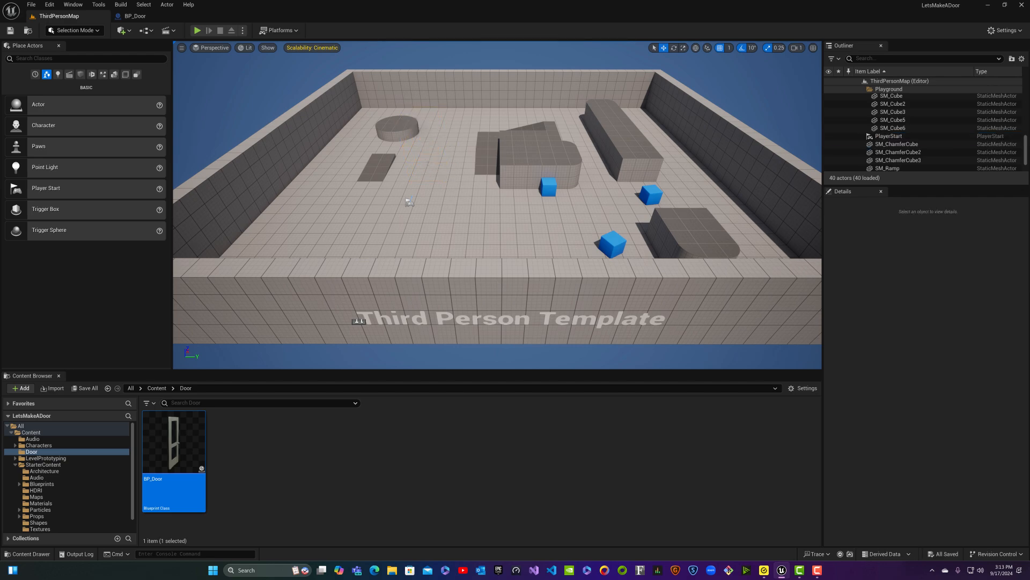
{"action": "key", "text": "ctrl+z"}
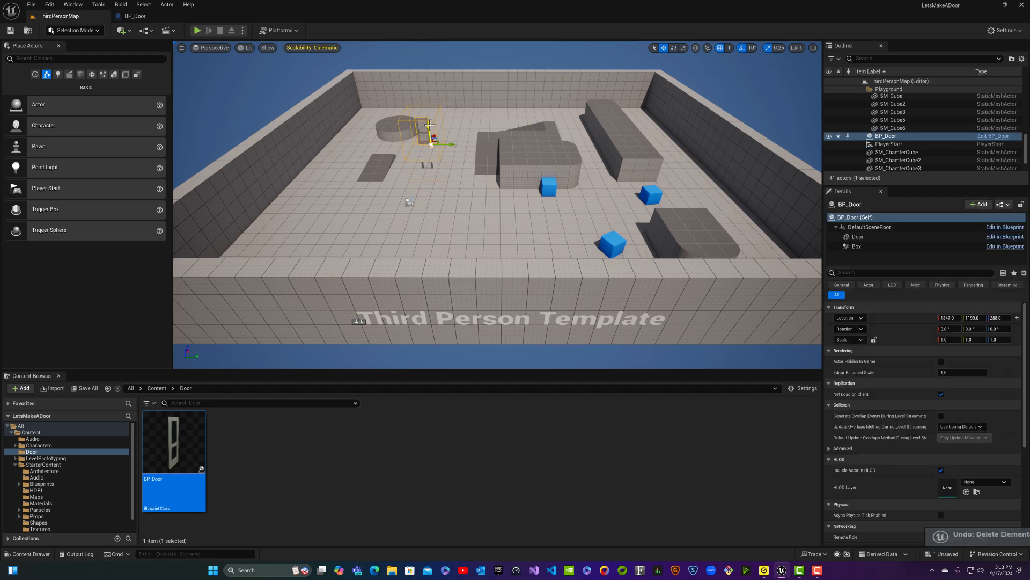
{"action": "key", "text": "End"}
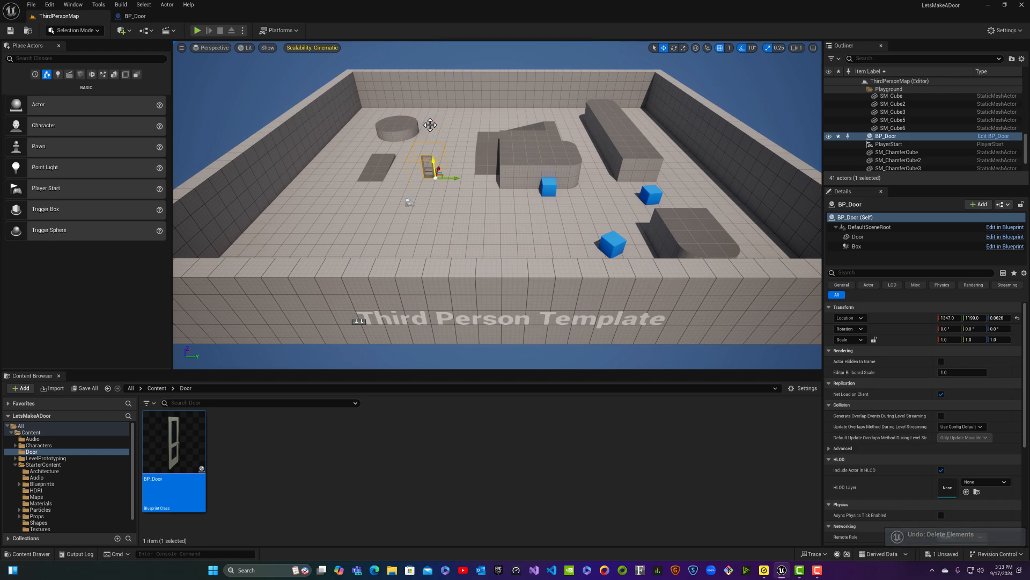
- Play-test the level by walking the character into the door several times to check its collision, and end the session
{"action": "left_click", "coordinate": [197, 30]}
{"action": "left_click", "coordinate": [344, 181]}
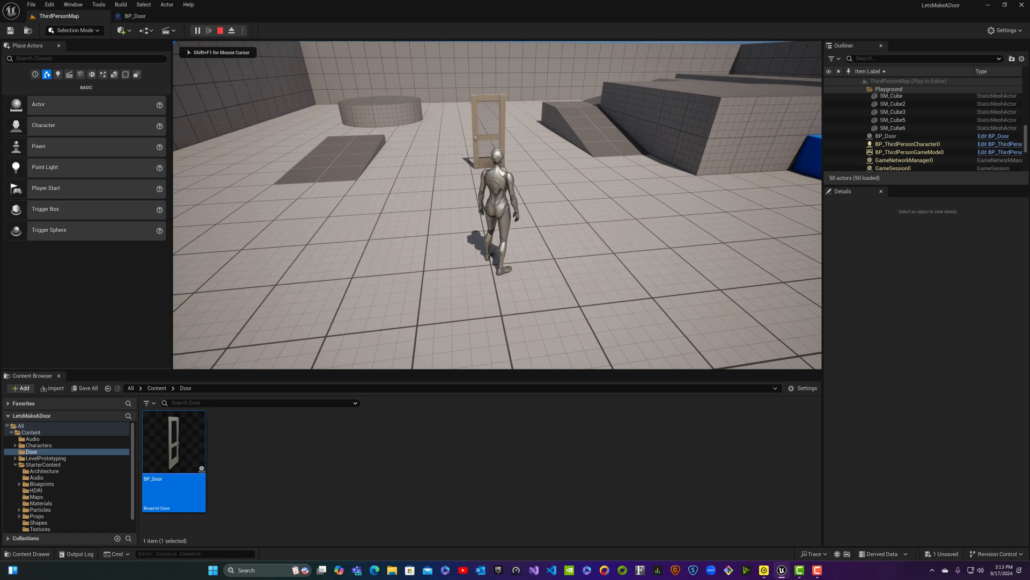
{"action": "key", "text": "w"}
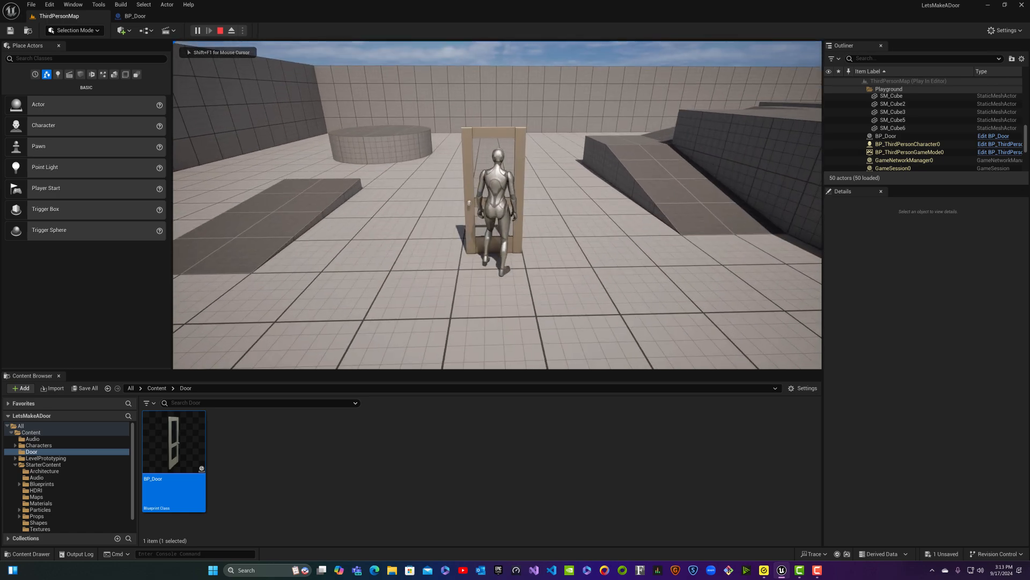
{"action": "key", "text": "s"}
{"action": "key", "text": "w"}
{"action": "key", "text": "s"}
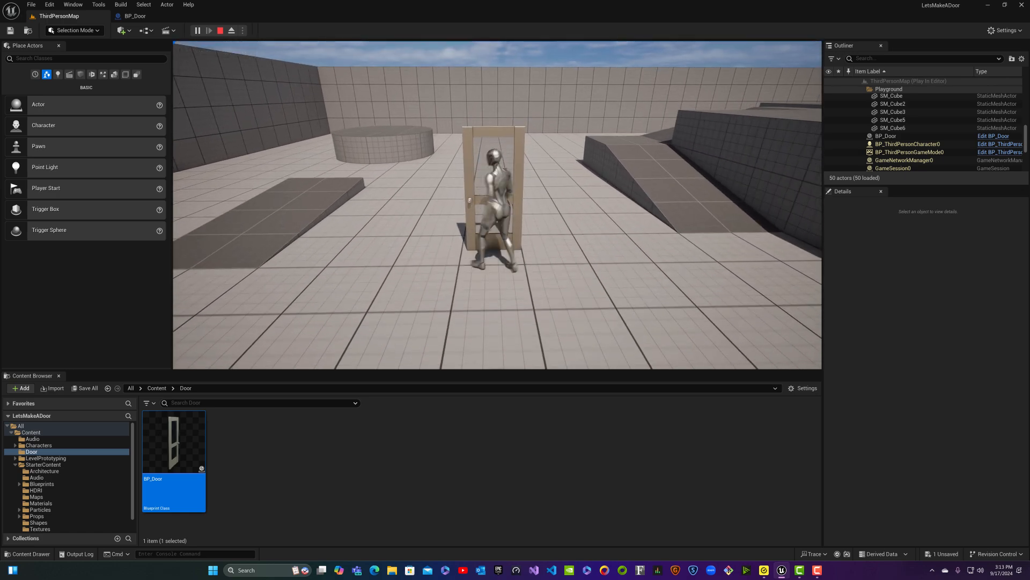
{"action": "key", "text": "w"}
{"action": "key", "text": "s"}
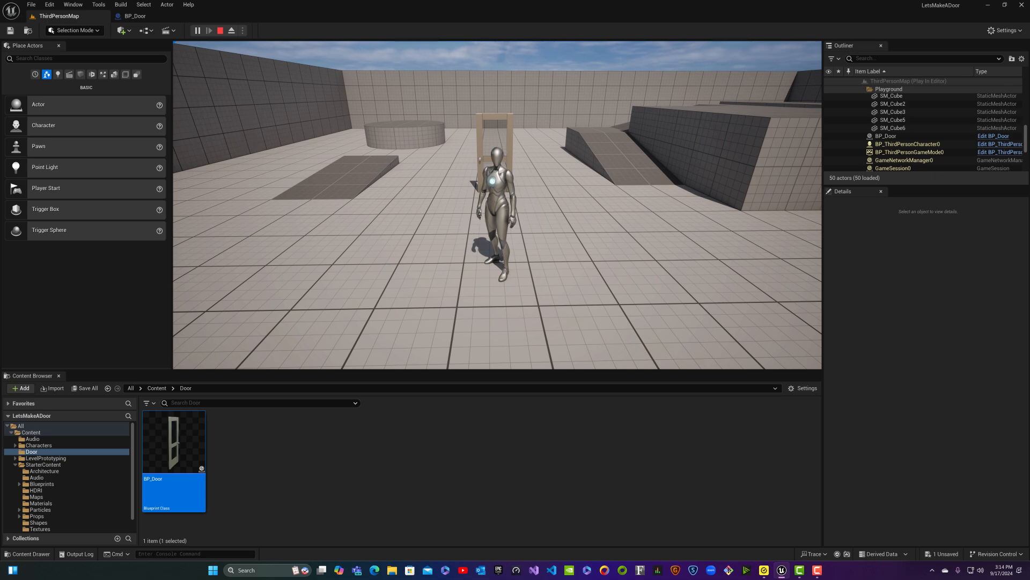
{"action": "key", "text": "Escape"}
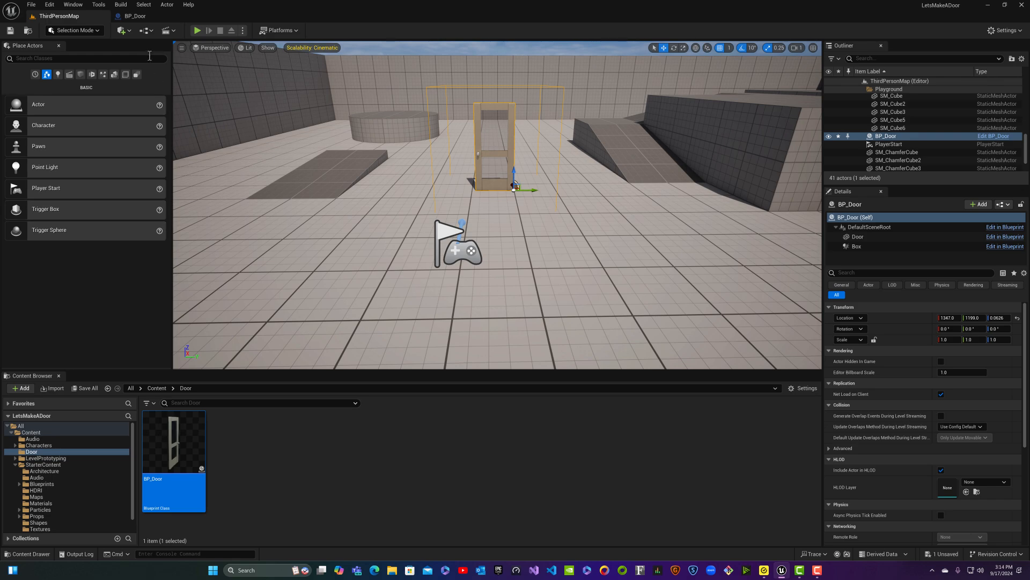
- Delete the default BeginPlay, ActorBeginOverlap and Tick event nodes from BP_Door's Event Graph
{"action": "left_click", "coordinate": [140, 20]}
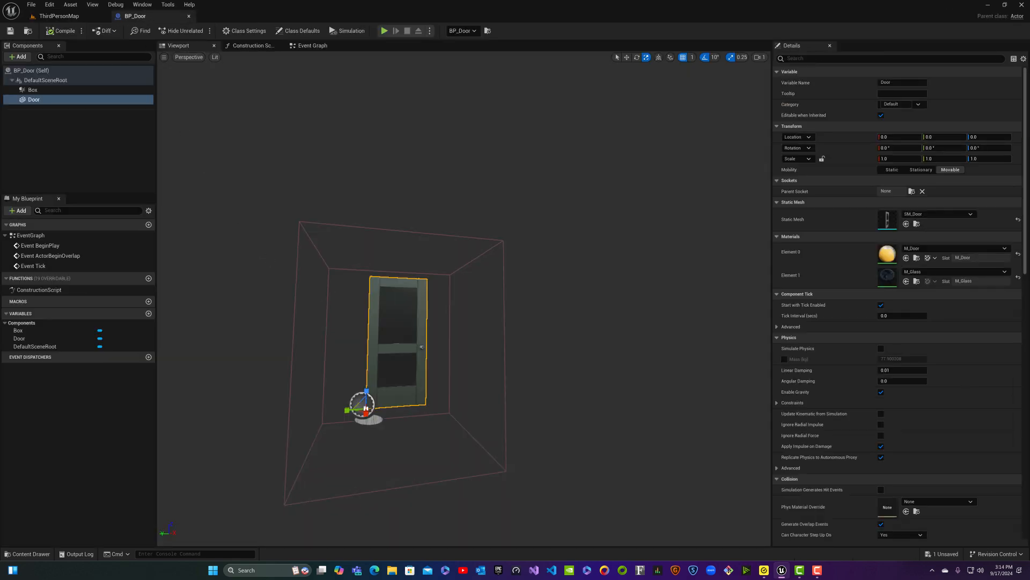
{"action": "right_click_drag", "start_coordinate": [429, 269], "coordinate": [374, 299]}
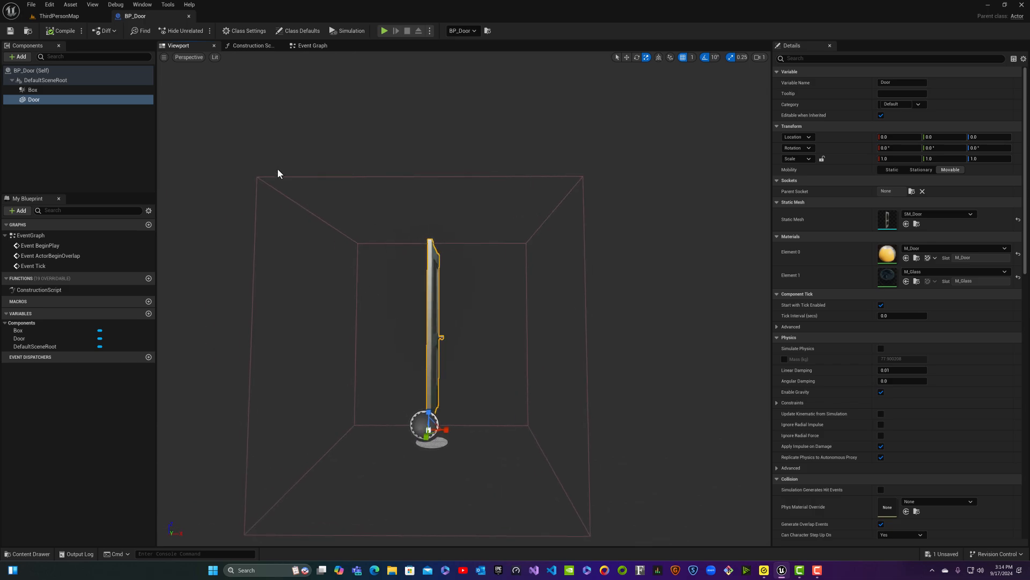
{"action": "left_click", "coordinate": [309, 45]}
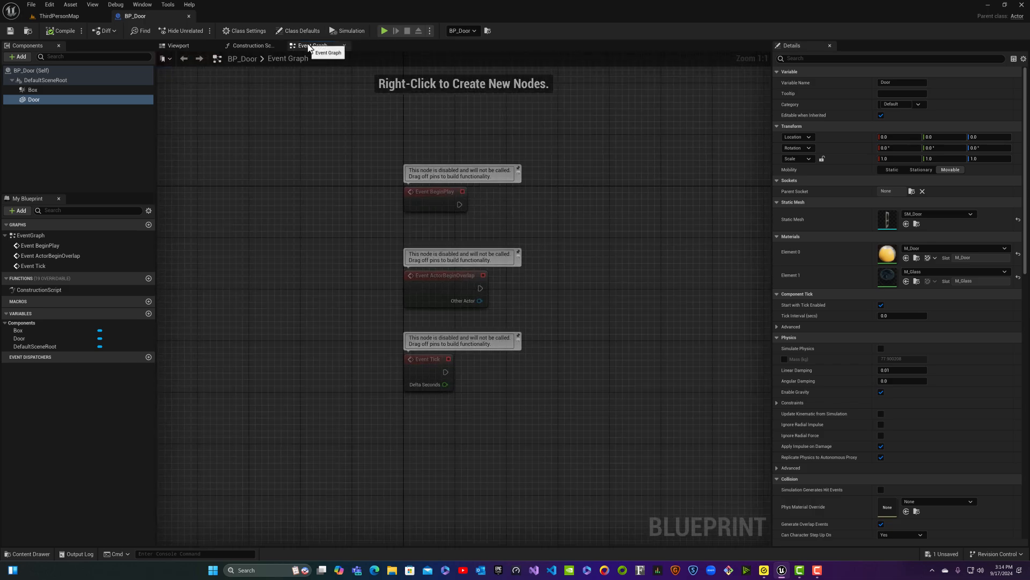
{"action": "left_click_drag", "start_coordinate": [375, 164], "coordinate": [571, 488]}
{"action": "key", "text": "Delete"}
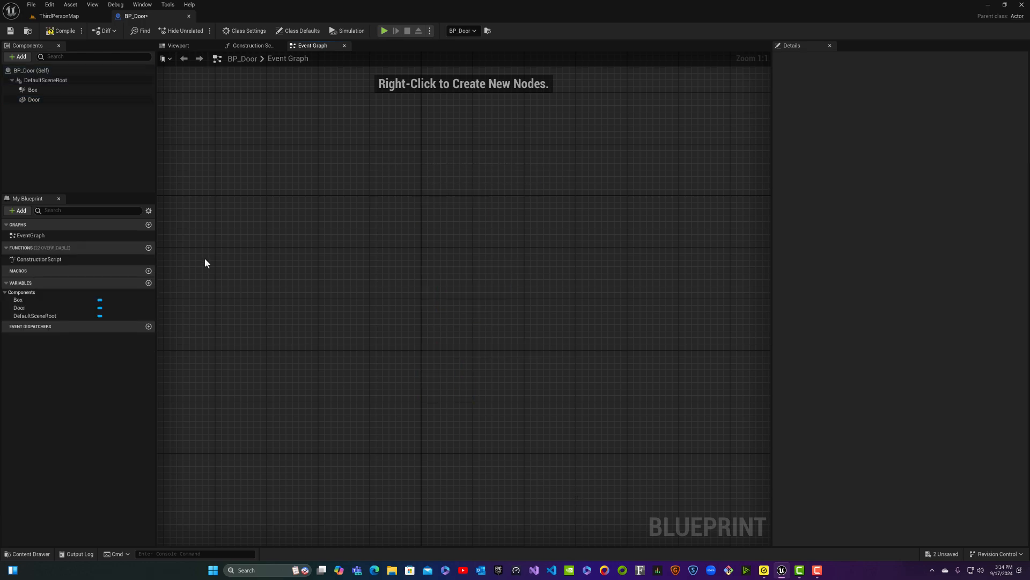
- Add an OnComponentBeginOverlap event for the Box component to the Event Graph
{"action": "left_click", "coordinate": [30, 91]}
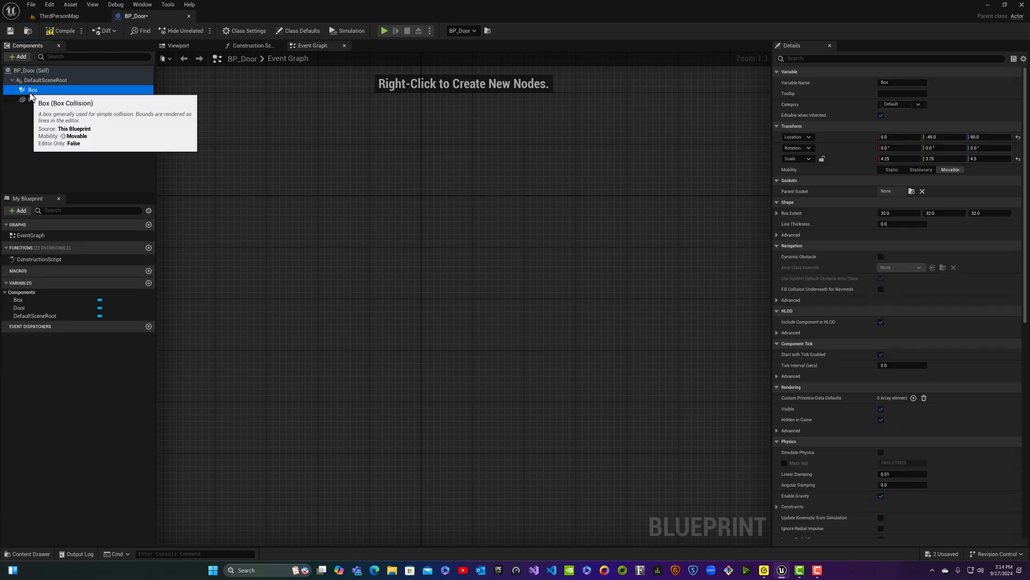
{"action": "right_click", "coordinate": [30, 93]}
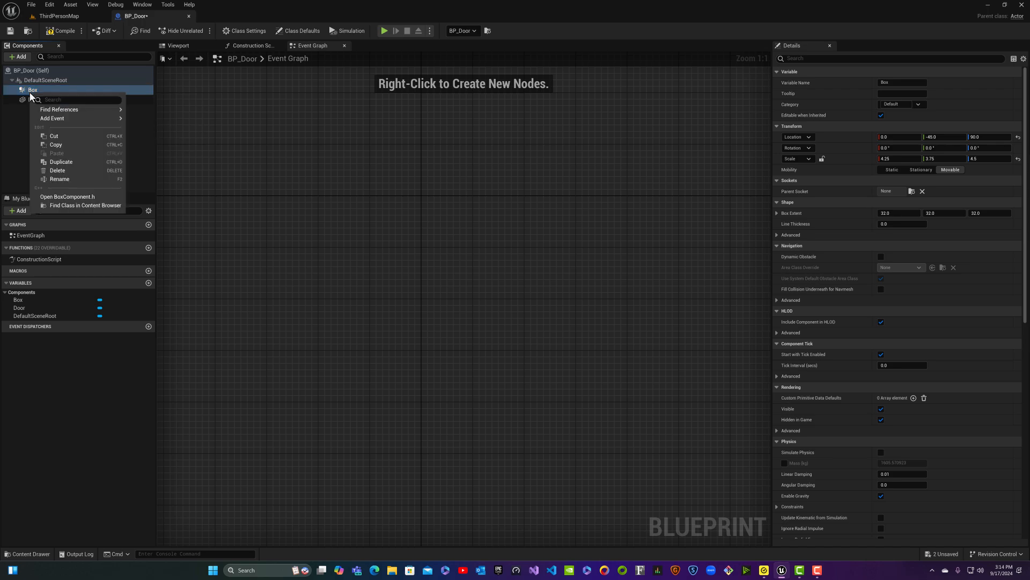
{"action": "mouse_move", "coordinate": [77, 123]}
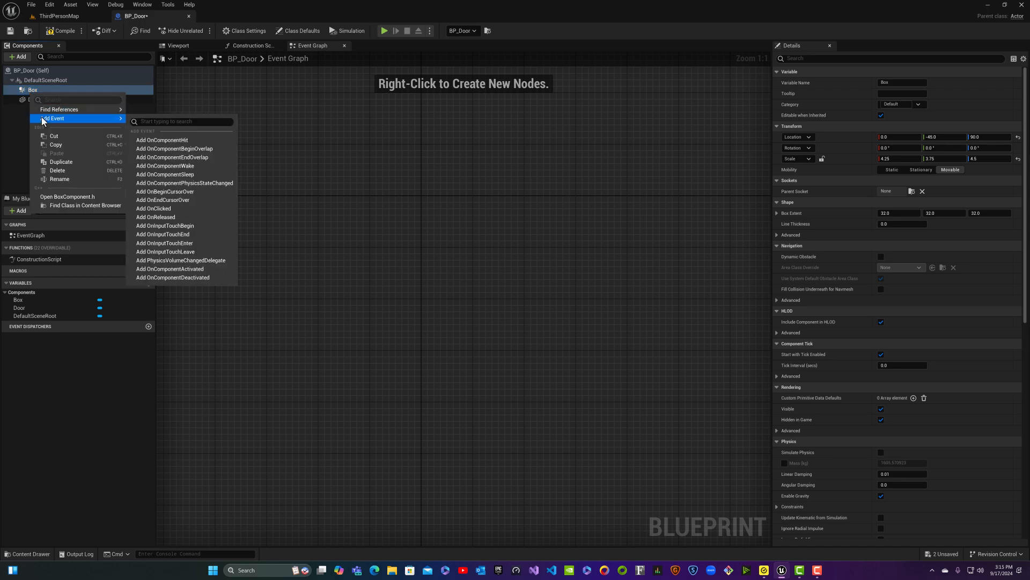
{"action": "left_click", "coordinate": [187, 150]}
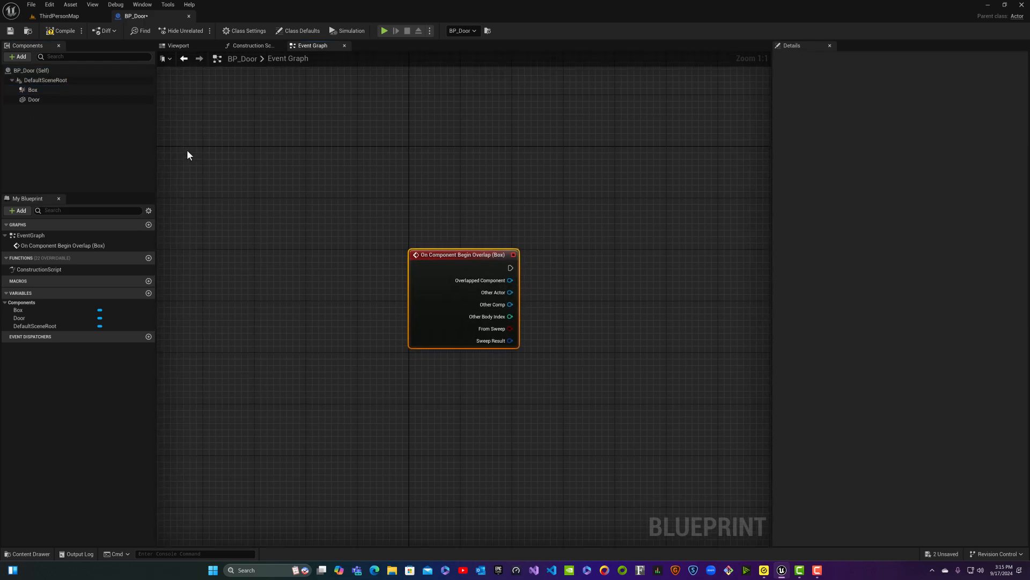
- Add a Cast To BP_ThirdPersonCharacter node executed from the Begin Overlap event, and connect Other Actor to its Object input
{"action": "left_click_drag", "start_coordinate": [467, 255], "coordinate": [406, 223]}
{"action": "type", "text": "cast"}
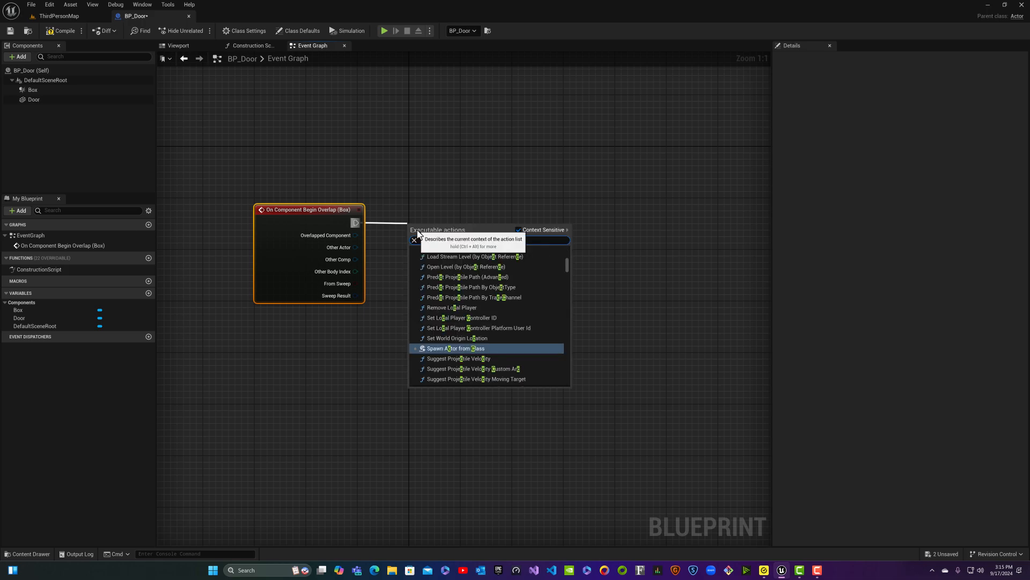
{"action": "type", "text": " to bp_t"}
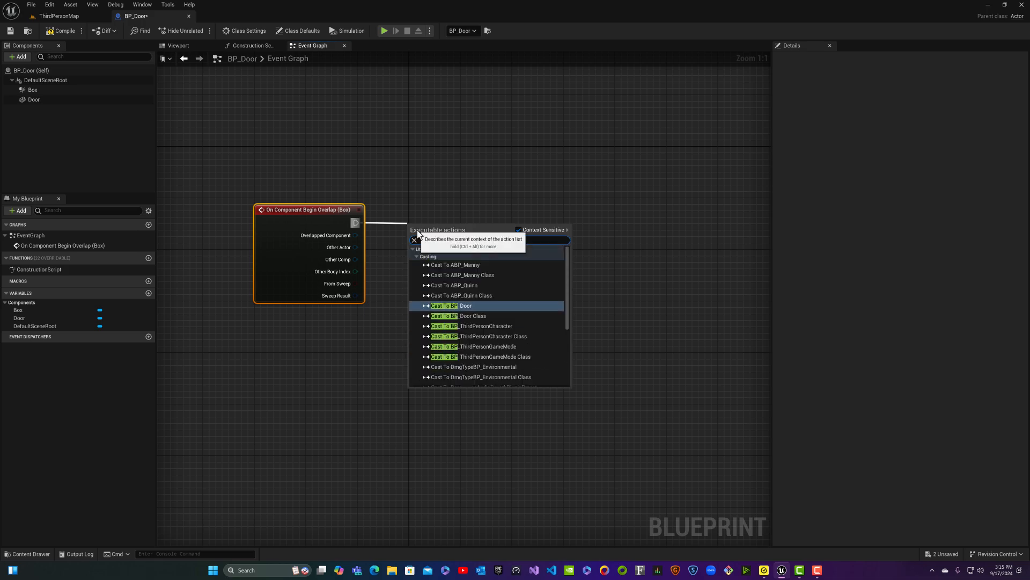
{"action": "type", "text": "hird"}
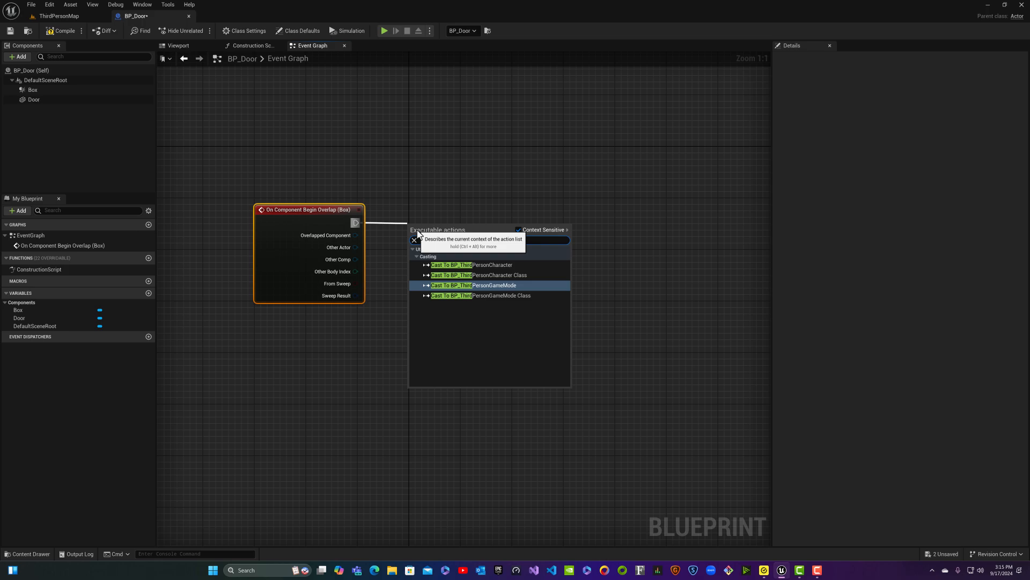
{"action": "type", "text": "personc"}
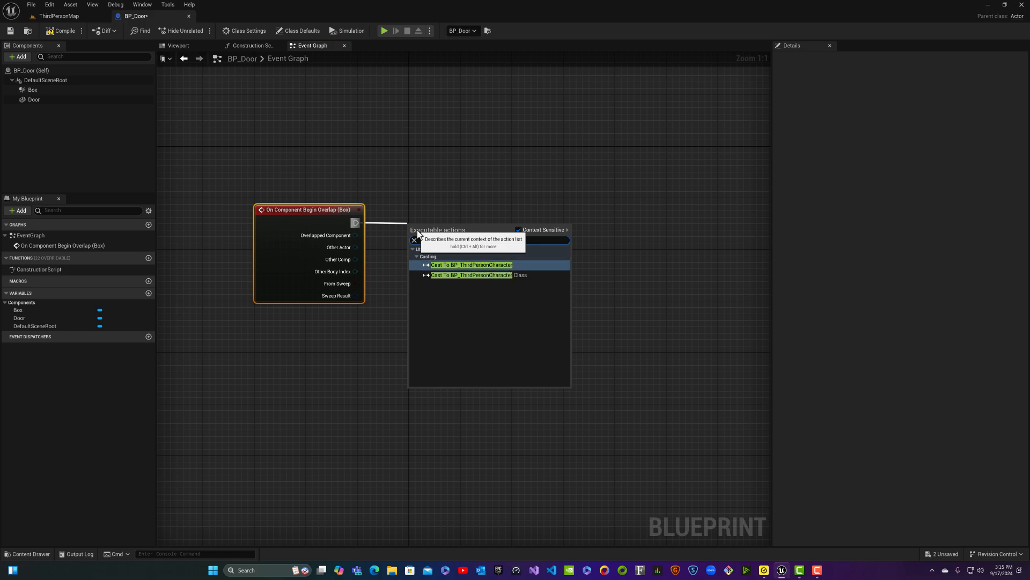
{"action": "key", "text": "Return"}
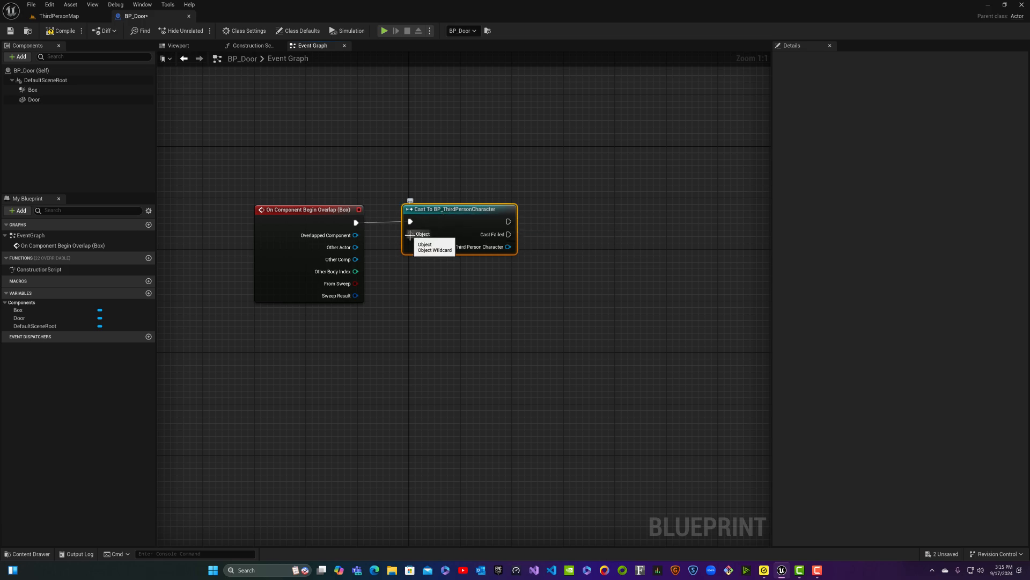
{"action": "left_click_drag", "start_coordinate": [355, 247], "coordinate": [414, 233]}
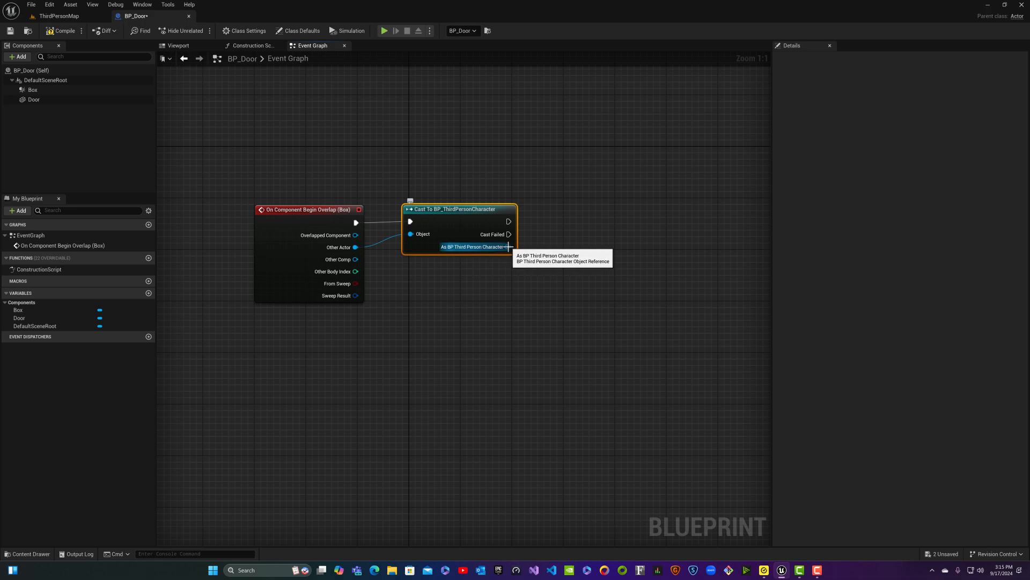
- Promote the cast node's As BP Third Person Character output to a variable and place its SET node close beside the cast
{"action": "right_click", "coordinate": [507, 246]}
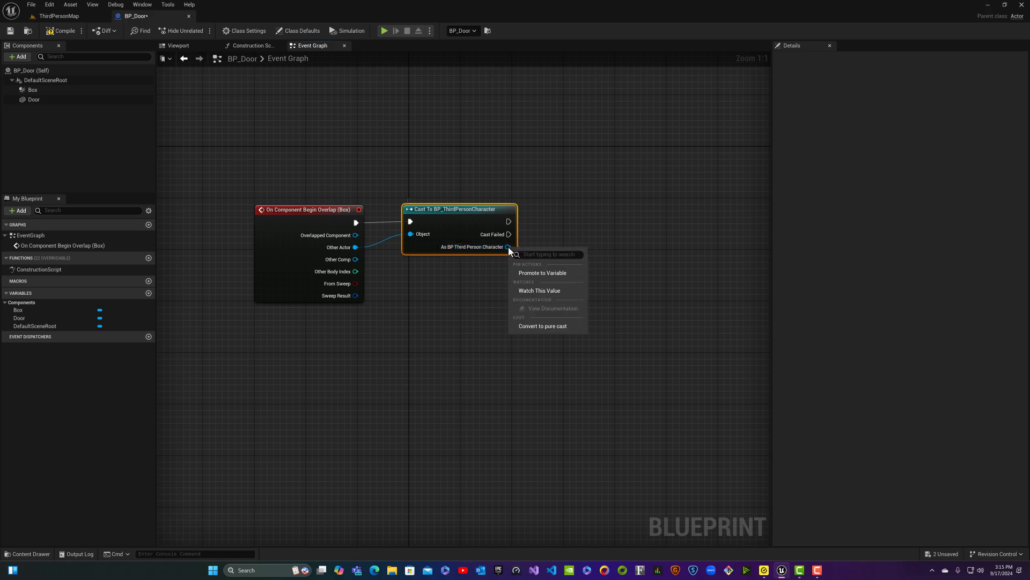
{"action": "left_click", "coordinate": [536, 273]}
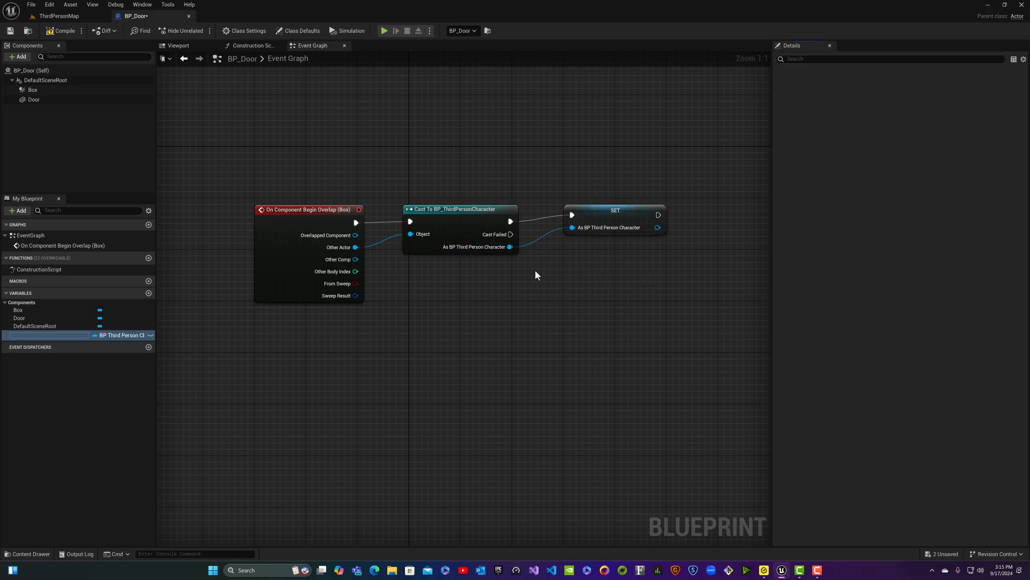
{"action": "left_click", "coordinate": [586, 227]}
{"action": "left_click_drag", "start_coordinate": [586, 225], "coordinate": [575, 221]}
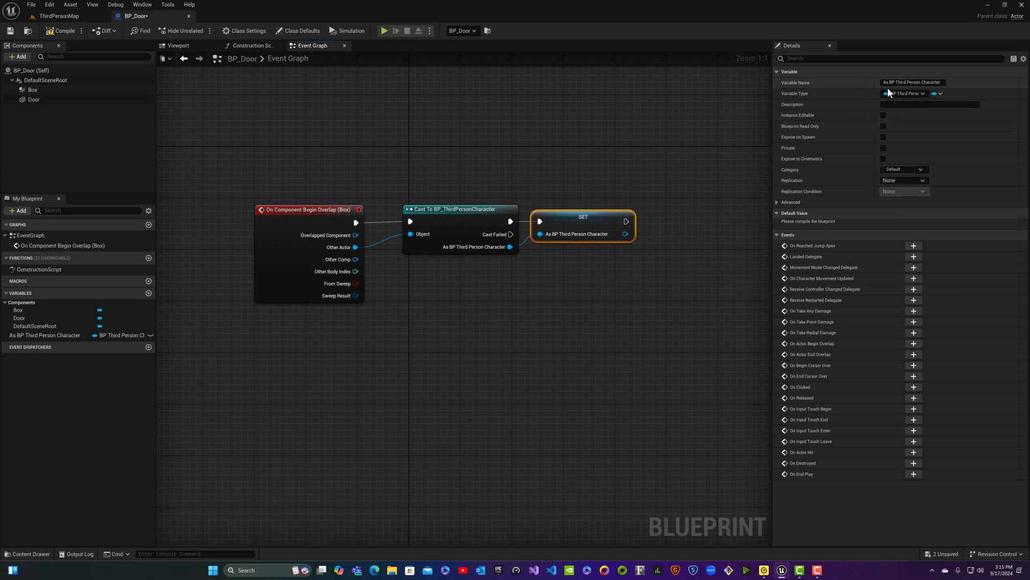
- Rename the promoted character variable to Player Character Reference
{"action": "left_click", "coordinate": [940, 83]}
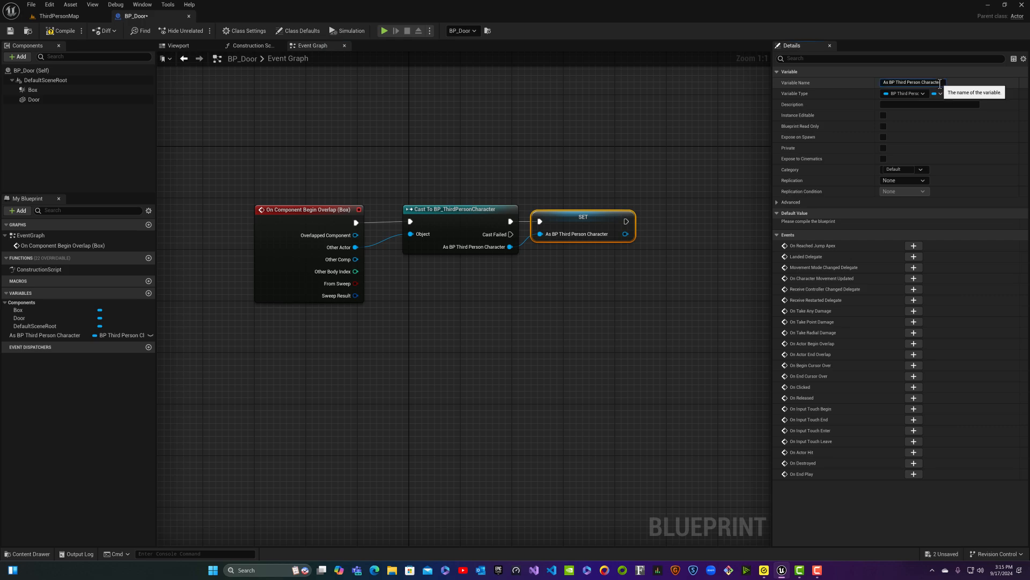
{"action": "left_click_drag", "start_coordinate": [941, 83], "coordinate": [887, 83]}
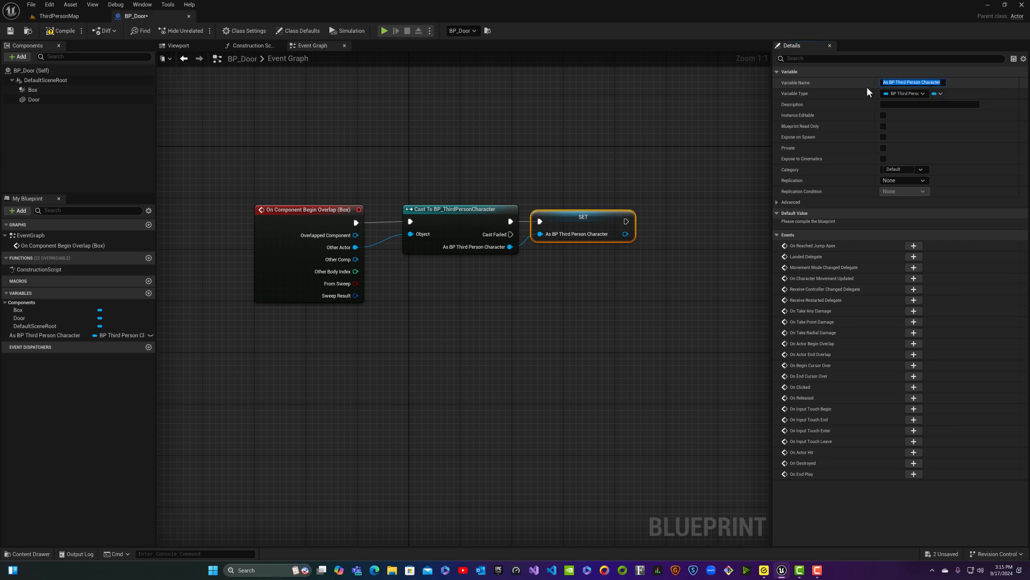
{"action": "type", "text": "Player Character Reference"}
{"action": "key", "text": "Return"}
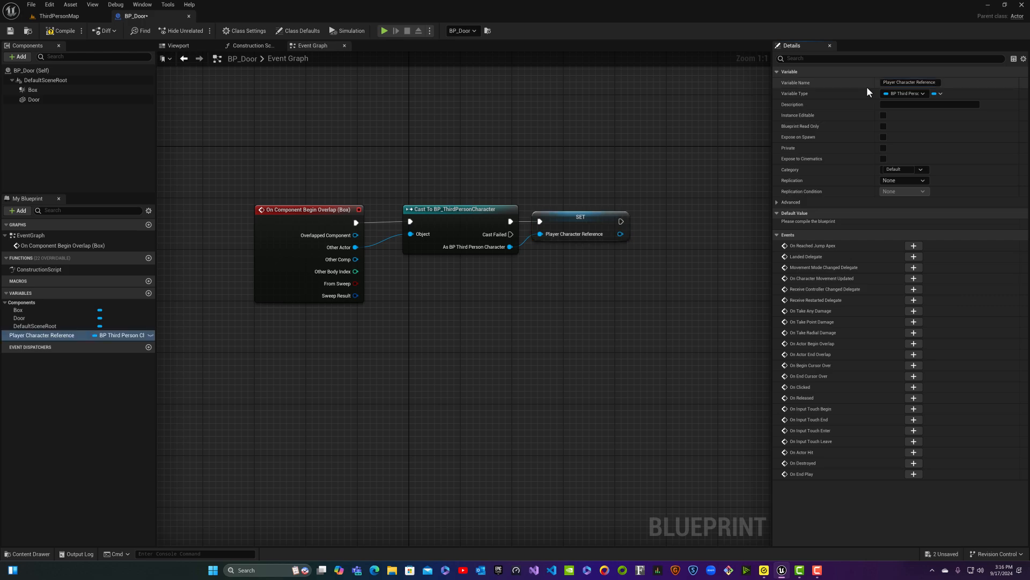
- Add a Timeline node whose Play input is executed from the SET Player Character Reference node
{"action": "right_click_drag", "start_coordinate": [656, 164], "coordinate": [593, 164]}
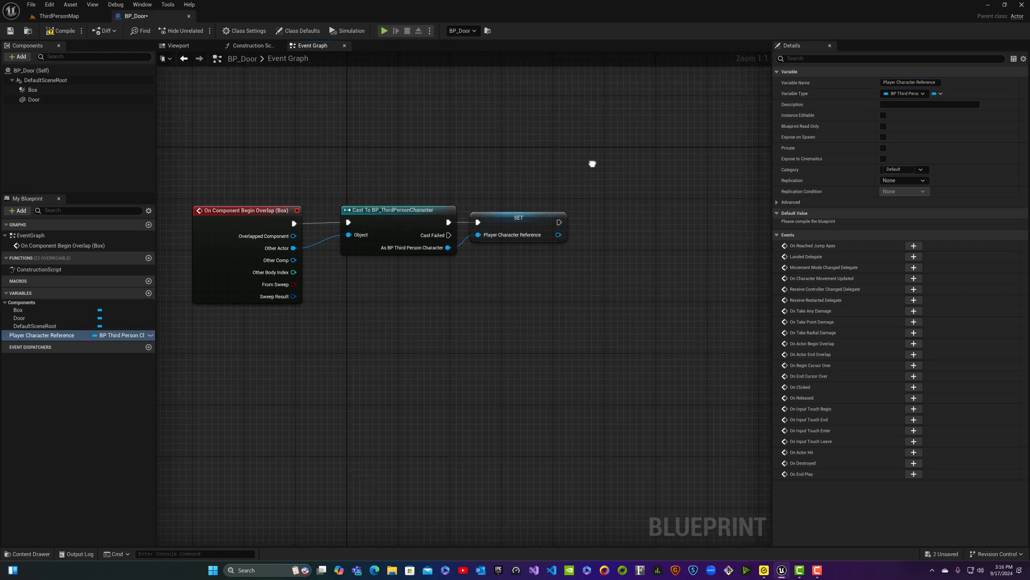
{"action": "scroll", "coordinate": [594, 194], "scroll_direction": "down", "scroll_amount": 2}
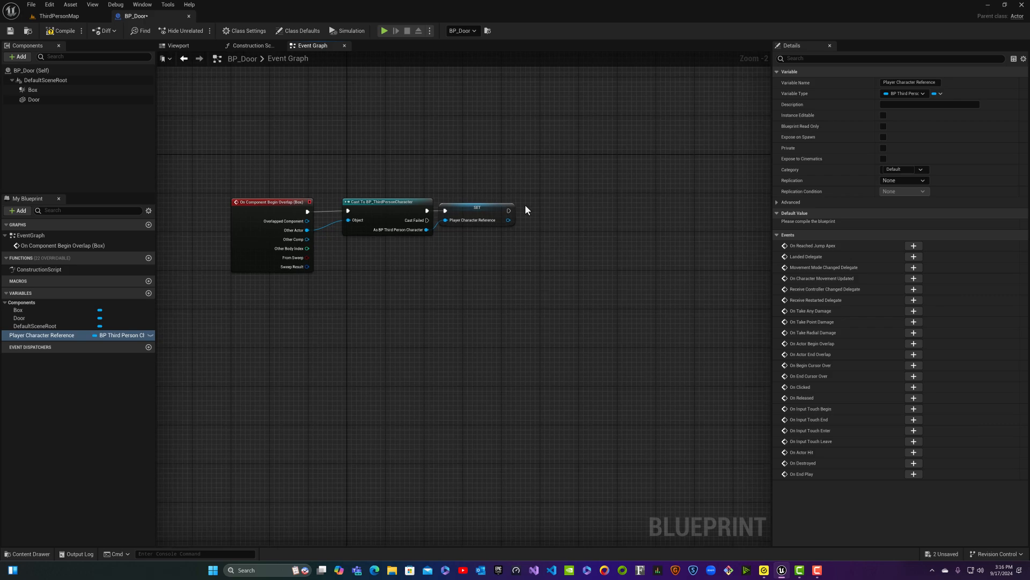
{"action": "left_click_drag", "start_coordinate": [508, 211], "coordinate": [569, 211]}
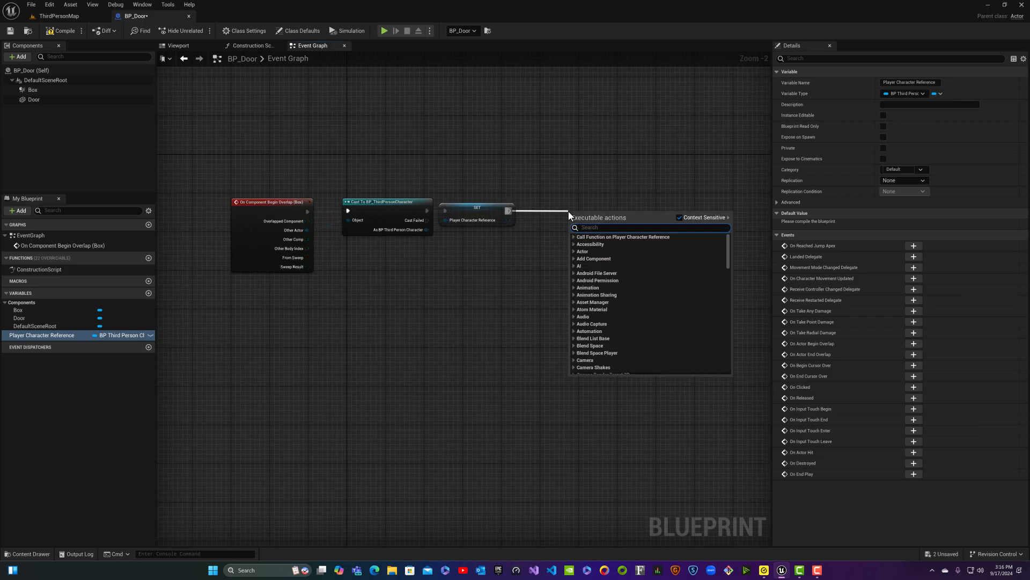
{"action": "type", "text": "add timeline"}
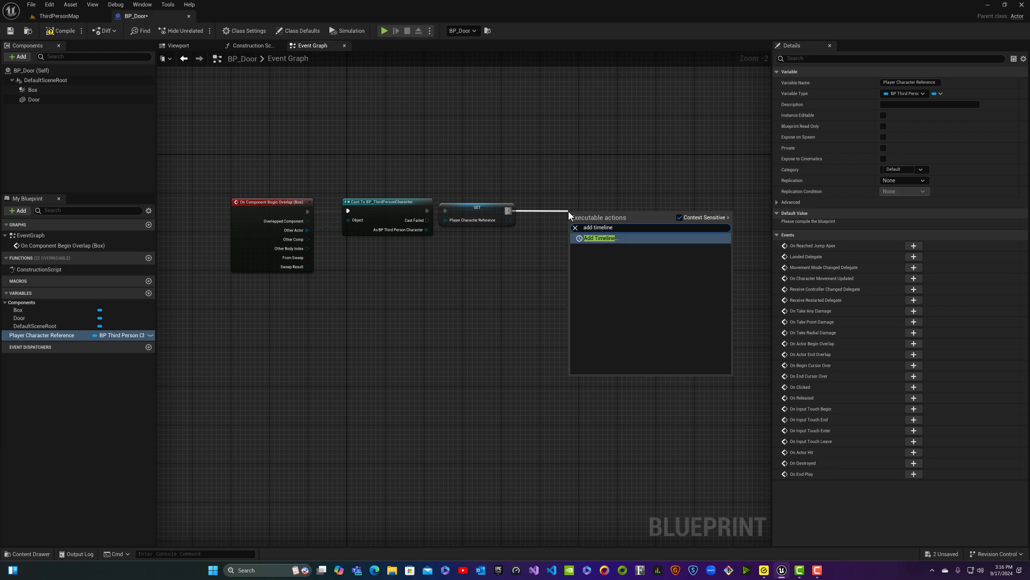
{"action": "left_click", "coordinate": [606, 238]}
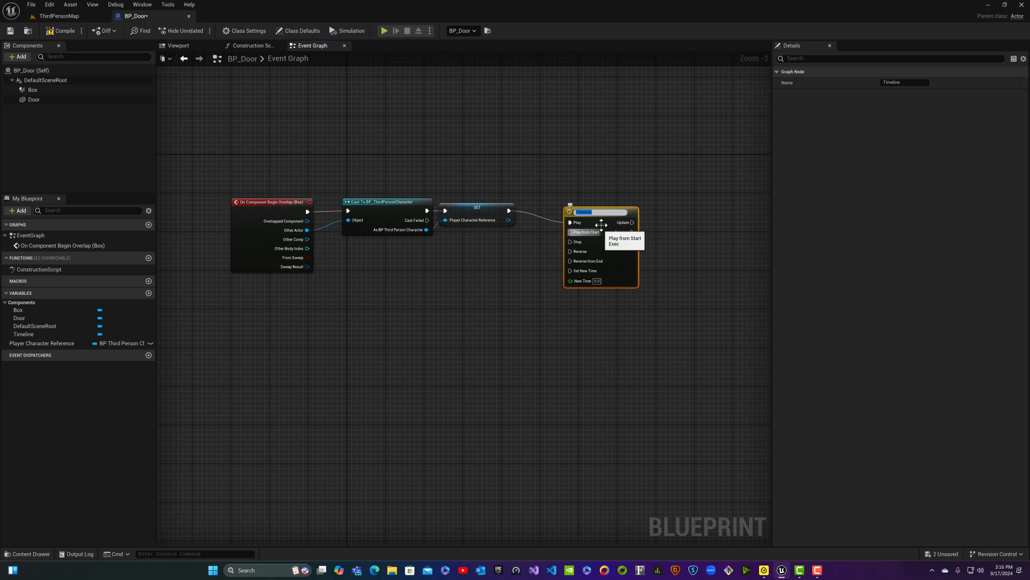
- Tidy the Event Graph by lining up the overlap event, cast, SET and Timeline nodes in an evenly spaced row
{"action": "left_click_drag", "start_coordinate": [358, 155], "coordinate": [564, 204]}
{"action": "left_click", "coordinate": [554, 255]}
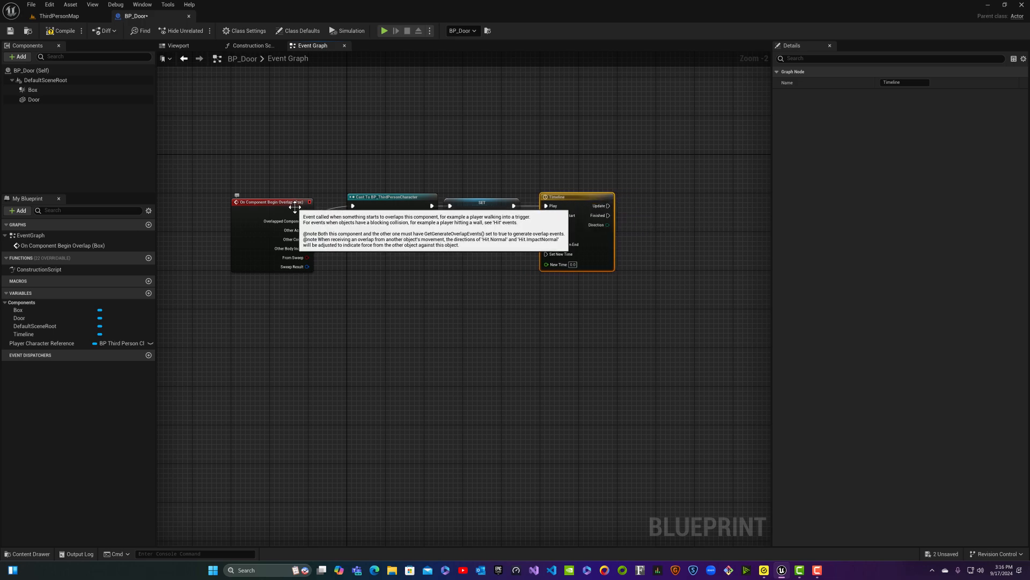
{"action": "left_click_drag", "start_coordinate": [296, 208], "coordinate": [299, 200]}
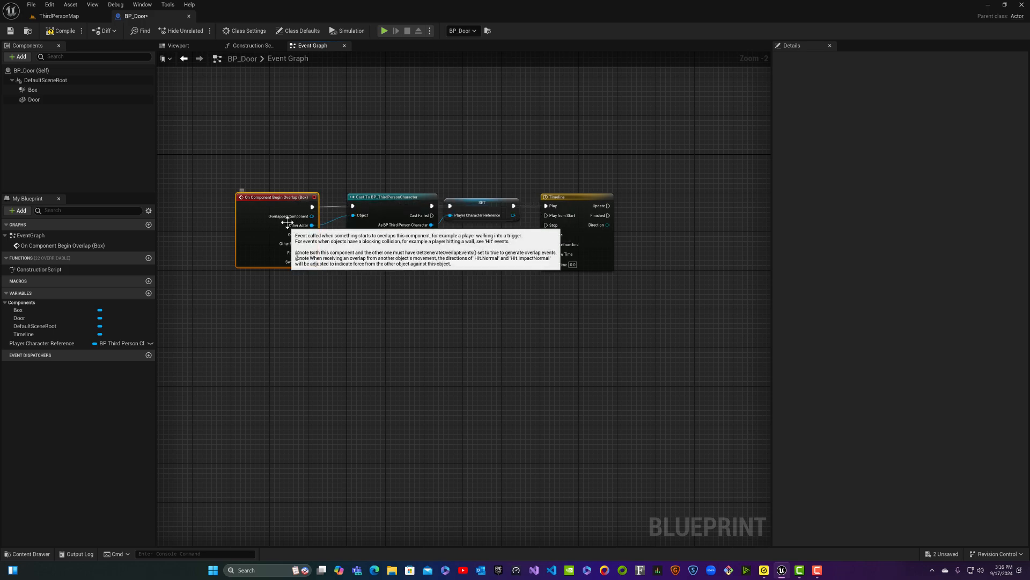
{"action": "left_click_drag", "start_coordinate": [373, 192], "coordinate": [367, 192]}
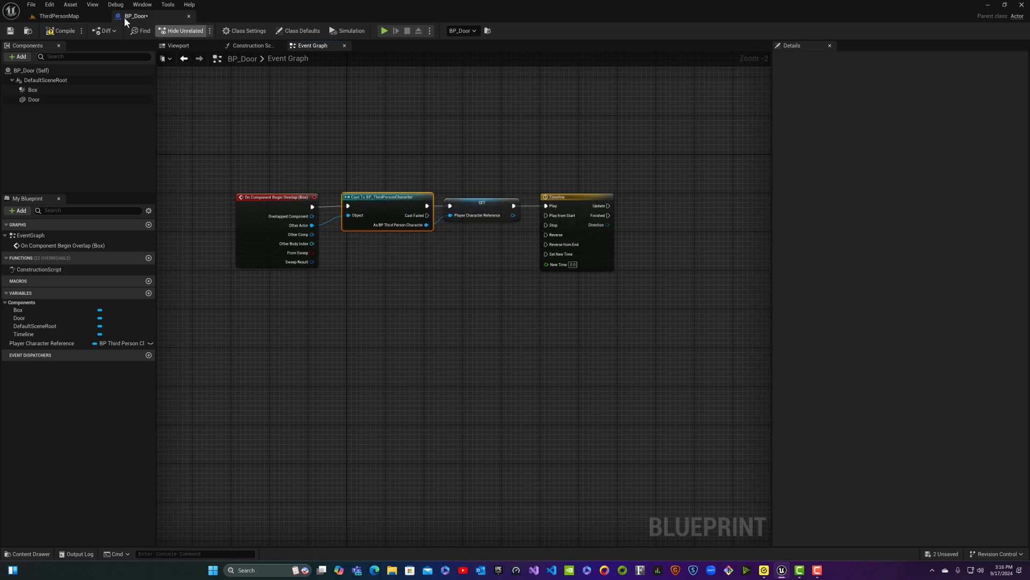
- Check the door sound waves in the project's Content/Audio folder from ThirdPersonMap, and return to the BP_Door graph
{"action": "left_click", "coordinate": [59, 17]}
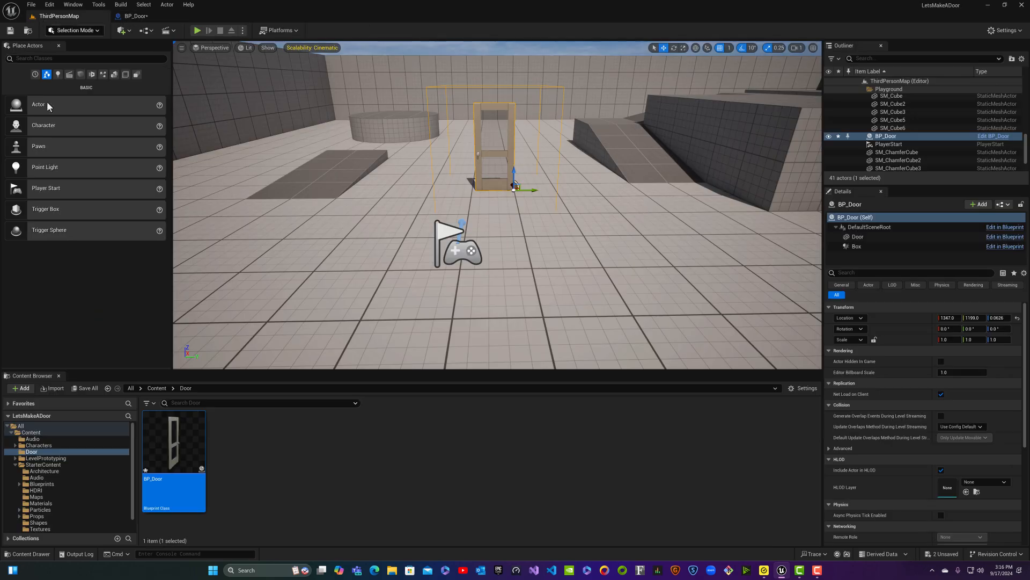
{"action": "left_click", "coordinate": [156, 387]}
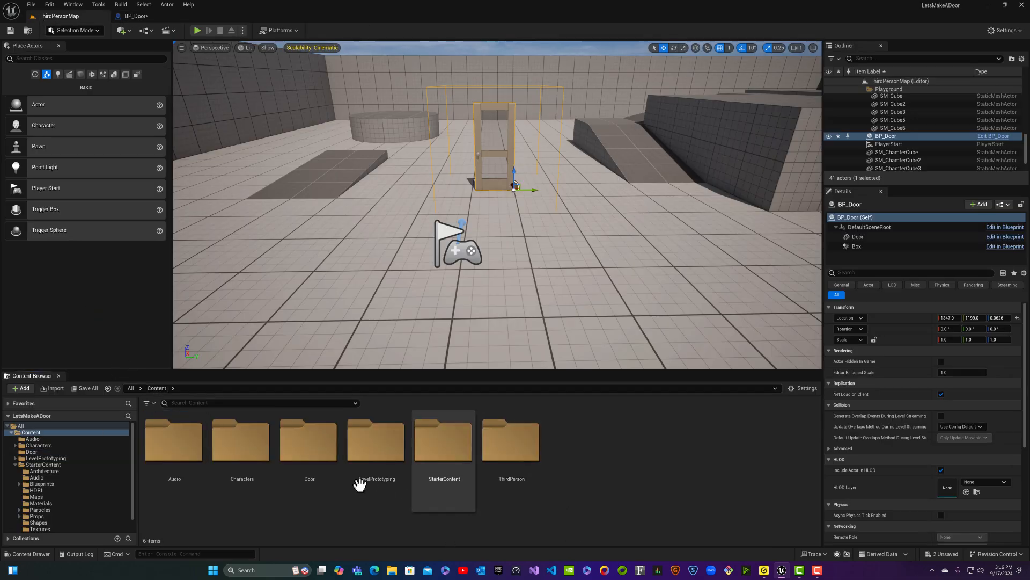
{"action": "double_click", "coordinate": [189, 436]}
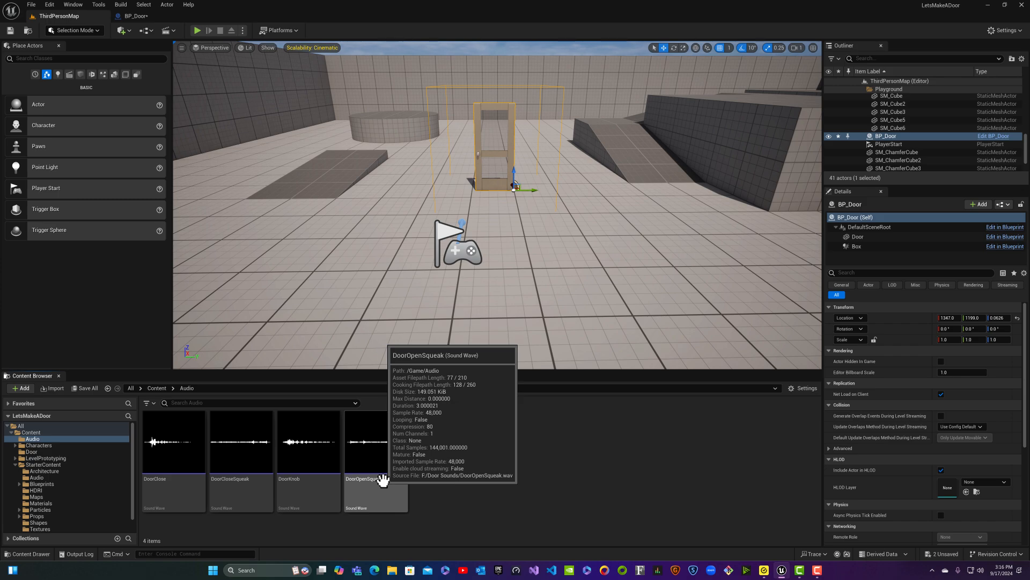
{"action": "left_click", "coordinate": [136, 17]}
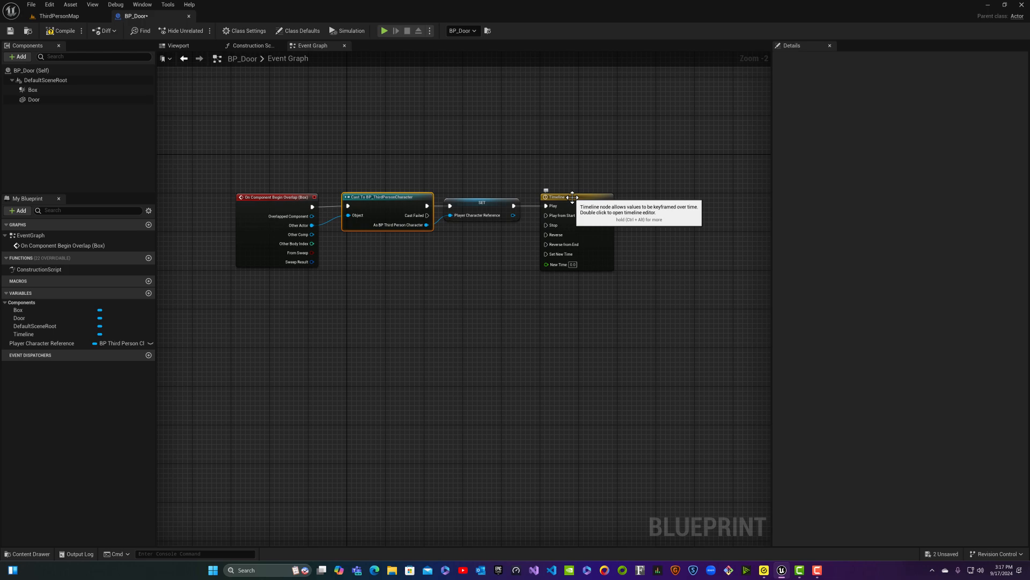
- Open the Timeline node for editing, add a float track with its default name, and set the timeline length to 3.00
{"action": "double_click", "coordinate": [572, 197]}
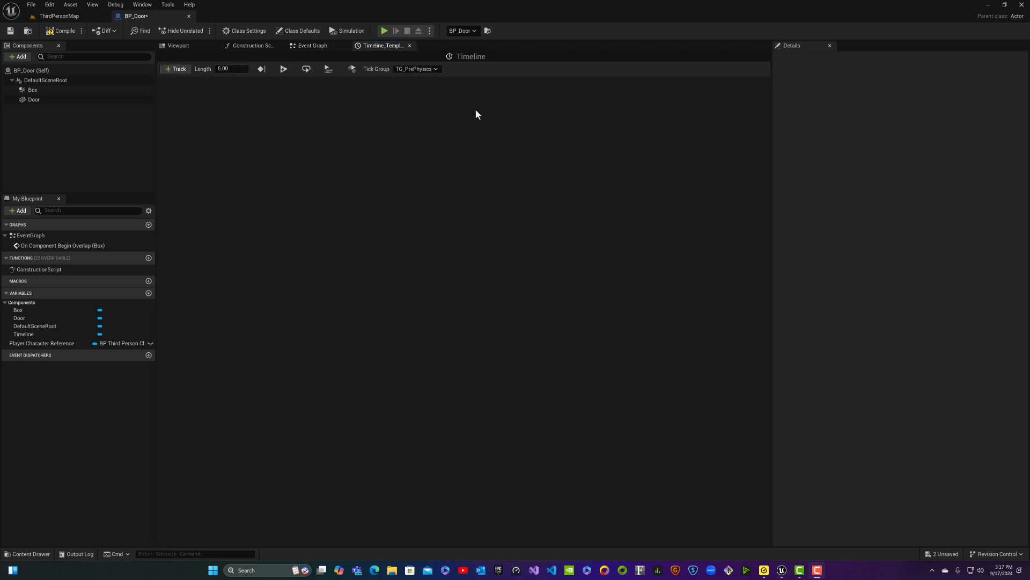
{"action": "left_click", "coordinate": [166, 71]}
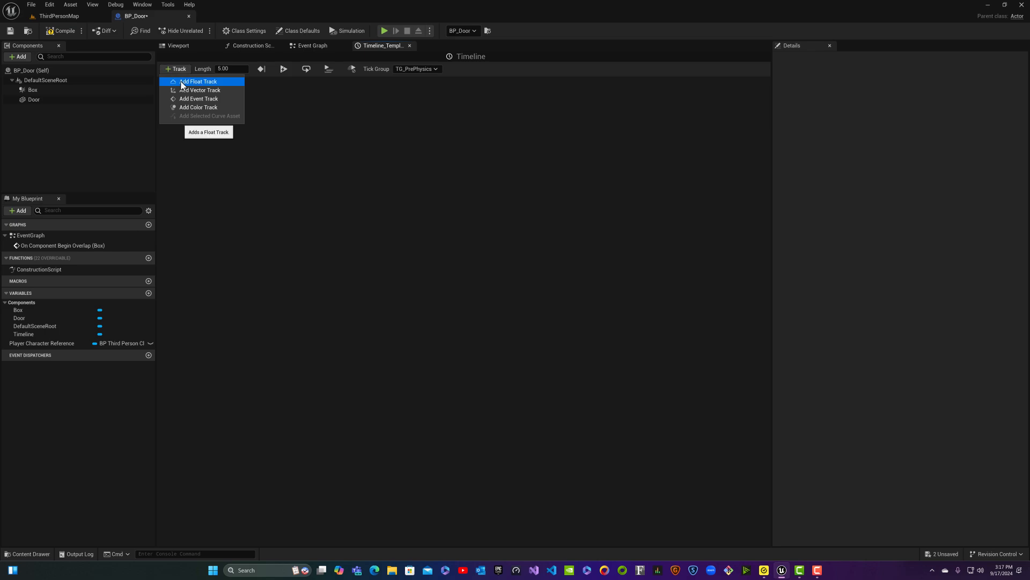
{"action": "left_click", "coordinate": [182, 82]}
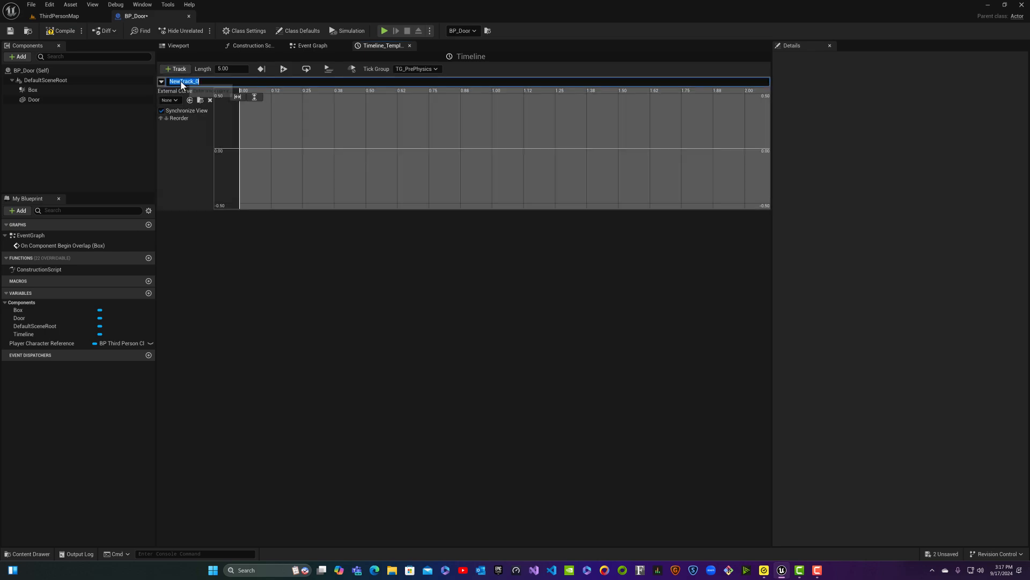
{"action": "left_click", "coordinate": [219, 70]}
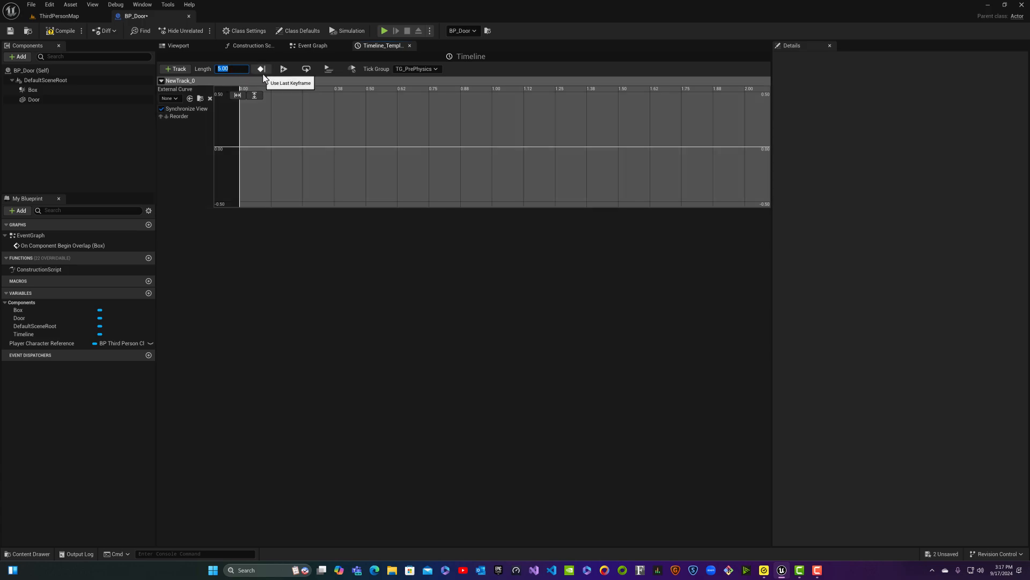
{"action": "type", "text": "3"}
{"action": "key", "text": "Return"}
- Add a first key to the float track at time 0.0 with value 0.0
{"action": "right_click", "coordinate": [241, 146]}
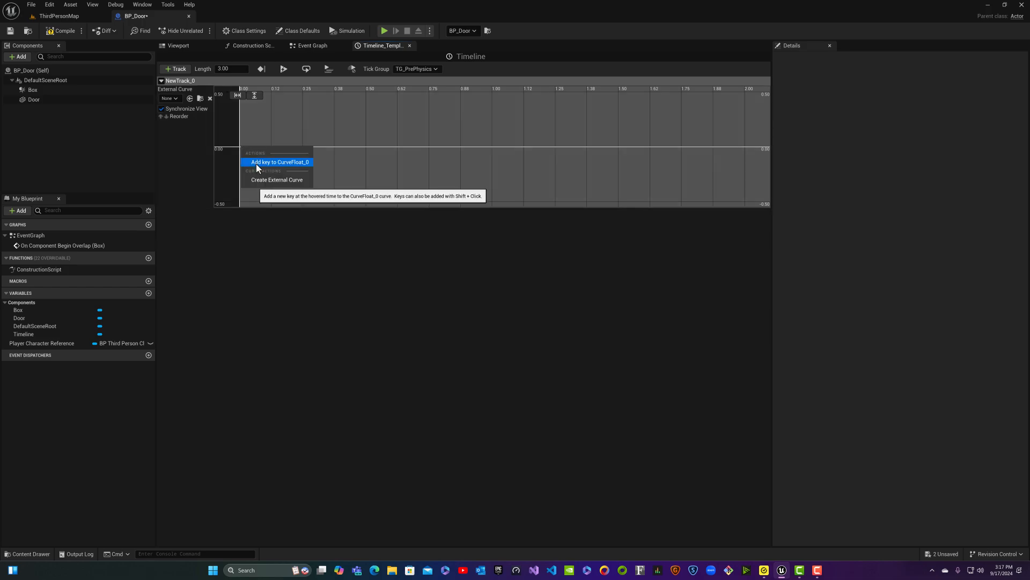
{"action": "left_click", "coordinate": [256, 163]}
{"action": "left_click", "coordinate": [290, 95]}
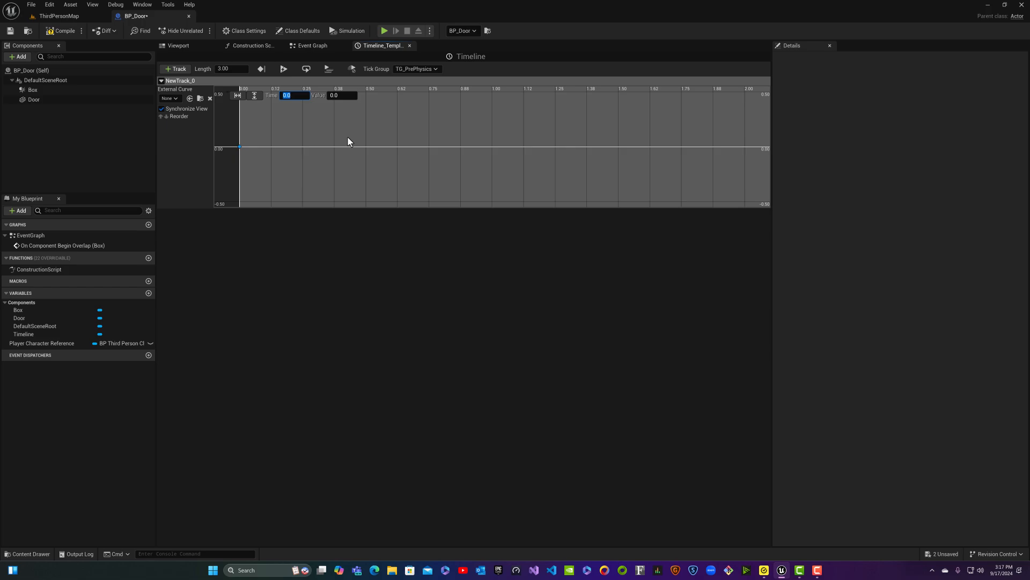
- Add a second key to the float track at time 3.0 with value 1.0, and fit the whole curve in view
{"action": "right_click", "coordinate": [758, 147]}
{"action": "left_click", "coordinate": [780, 163]}
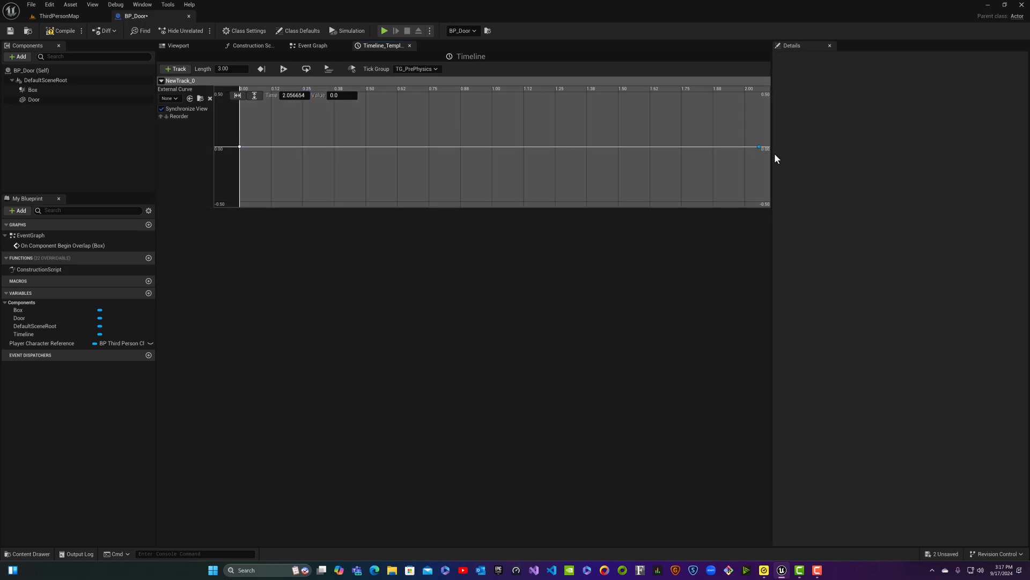
{"action": "left_click", "coordinate": [301, 96]}
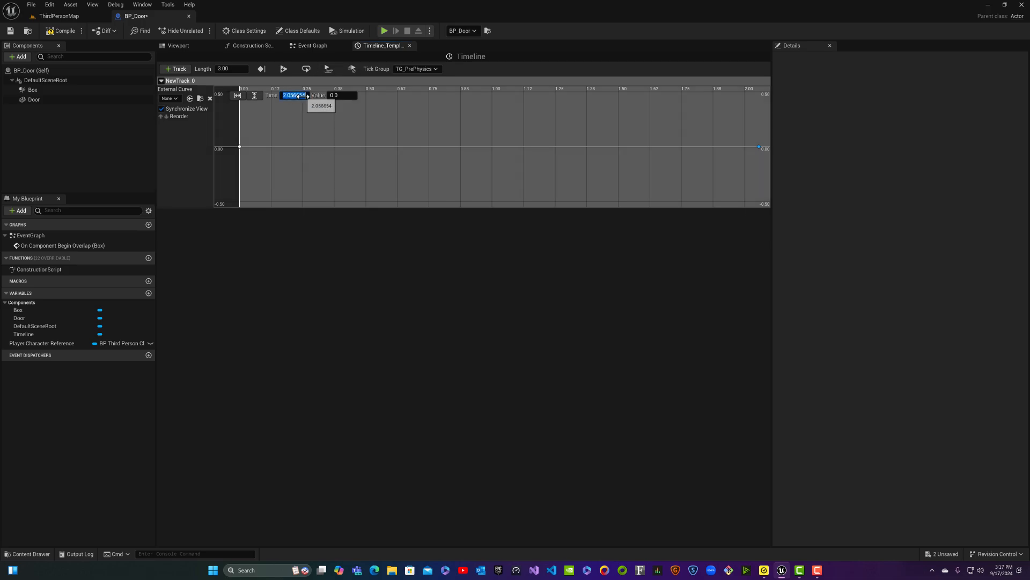
{"action": "type", "text": "3"}
{"action": "key", "text": "Return"}
{"action": "left_click", "coordinate": [337, 95]}
{"action": "type", "text": "1"}
{"action": "key", "text": "Return"}
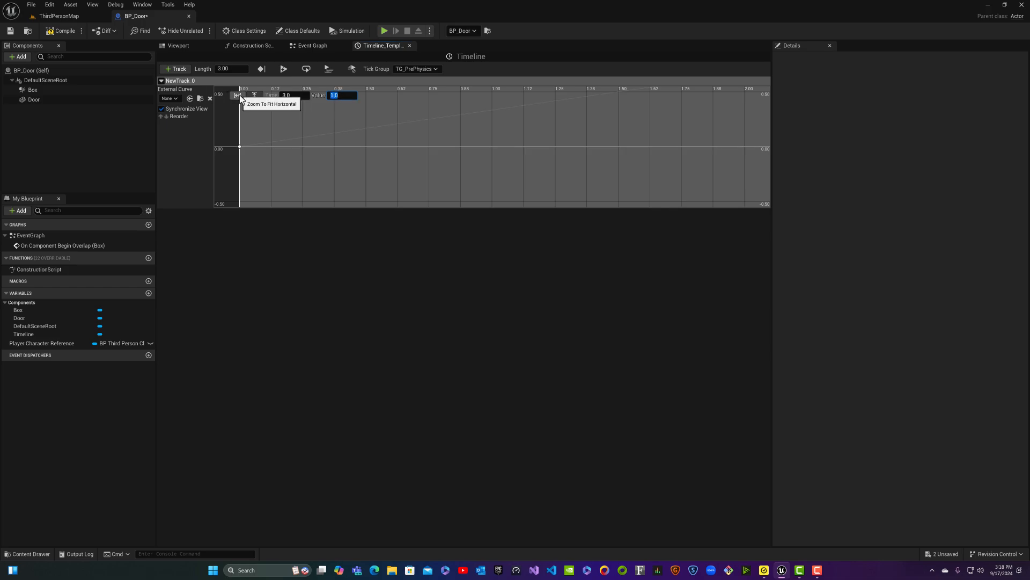
{"action": "left_click", "coordinate": [238, 96]}
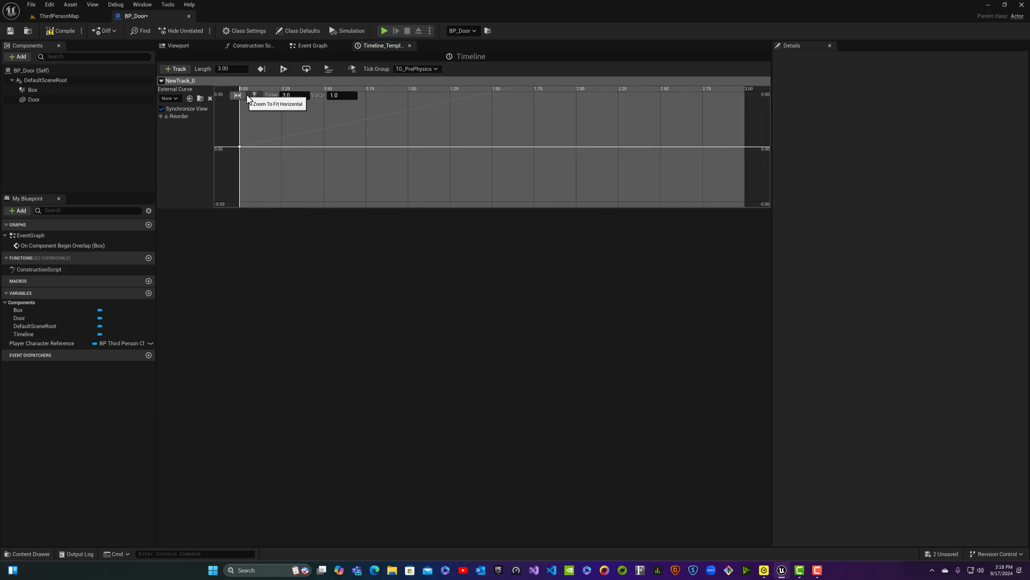
{"action": "left_click", "coordinate": [255, 96]}
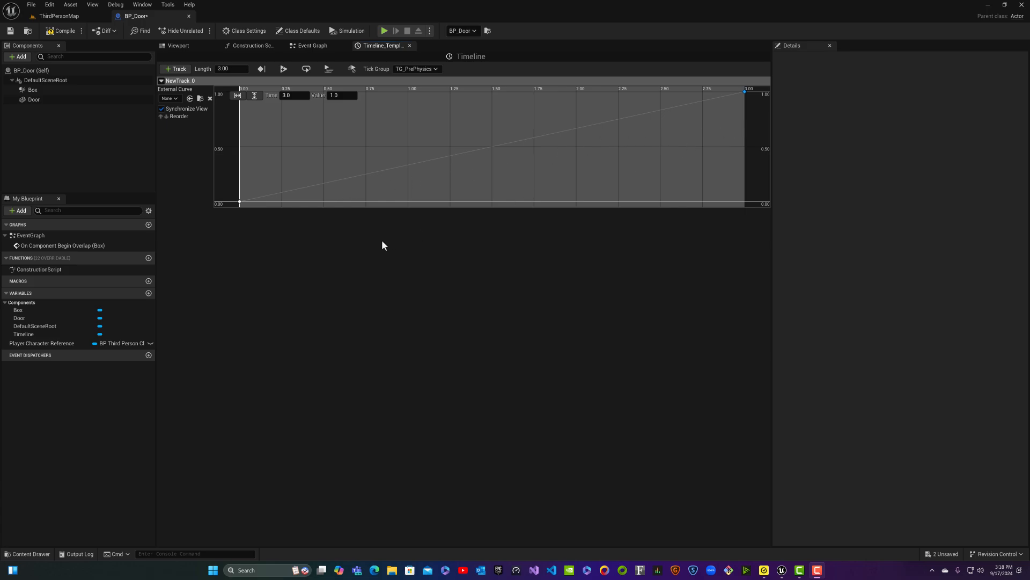
{"action": "mouse_move", "coordinate": [239, 203]}
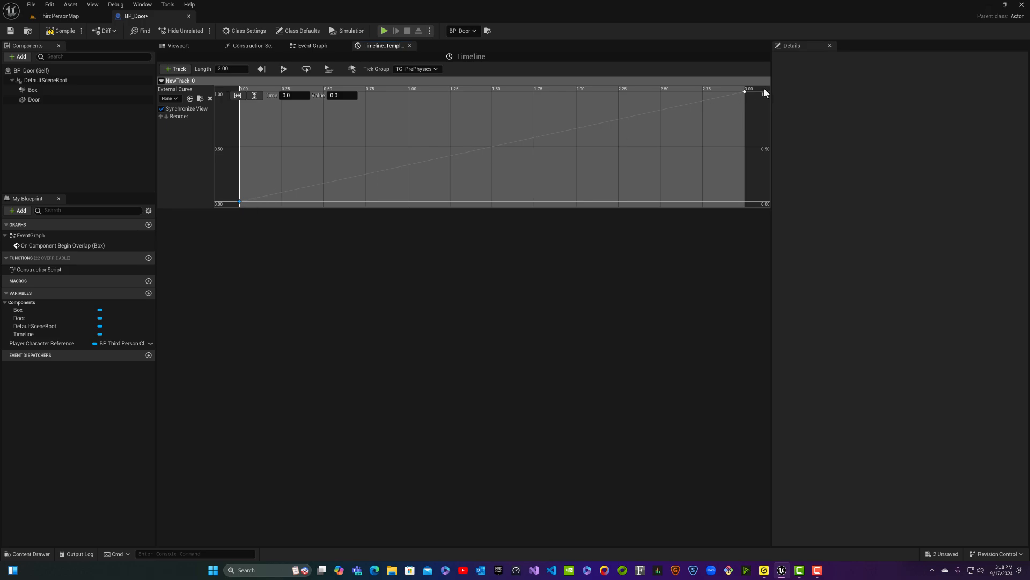
{"action": "mouse_move", "coordinate": [745, 92]}
{"action": "left_click", "coordinate": [745, 92], "text": "ctrl"}
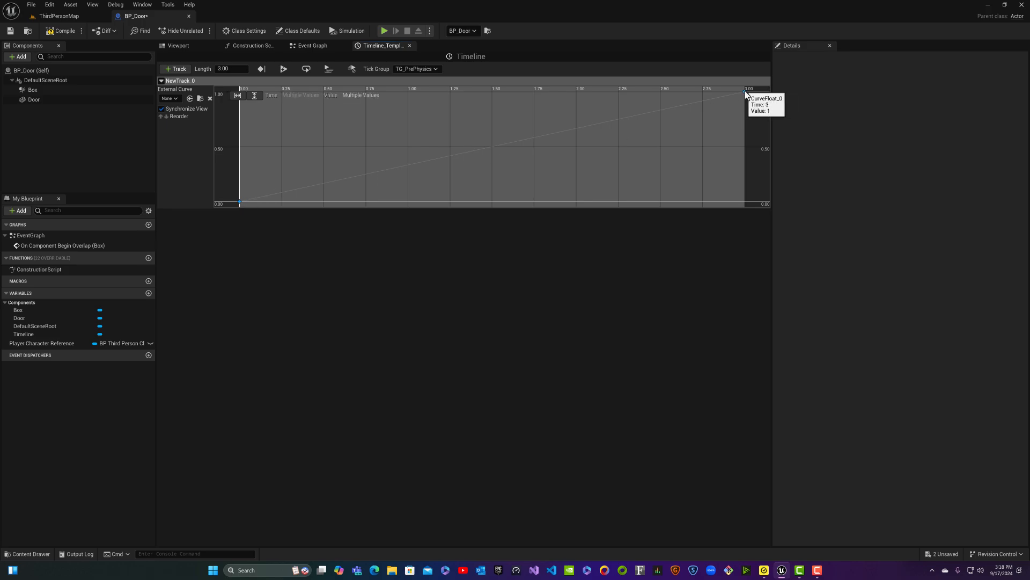
{"action": "left_click", "coordinate": [465, 167]}
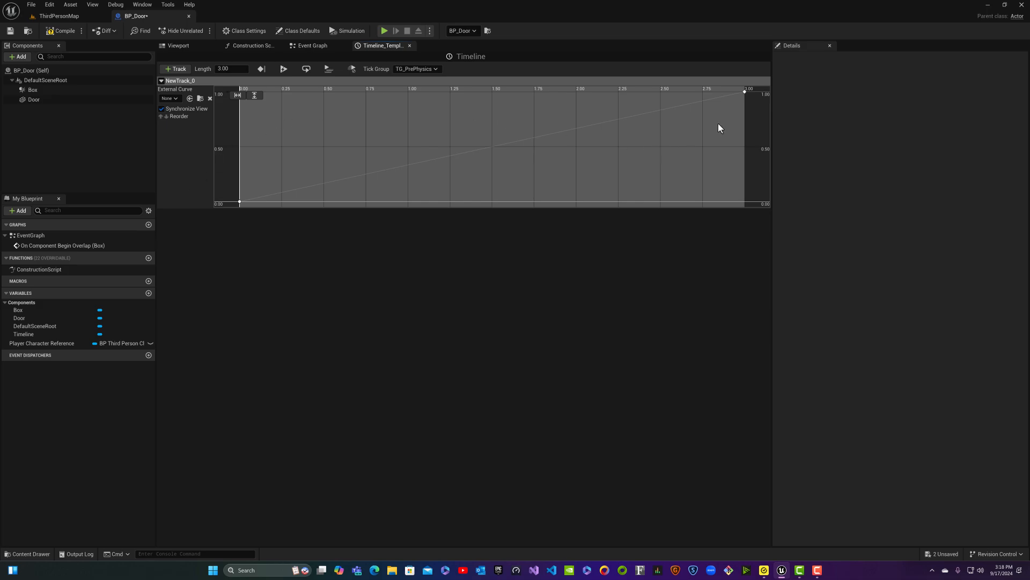
- Set the key interpolation of both float-track keys to Auto, and close the Timeline editor to return to the Event Graph
{"action": "left_click", "coordinate": [240, 202]}
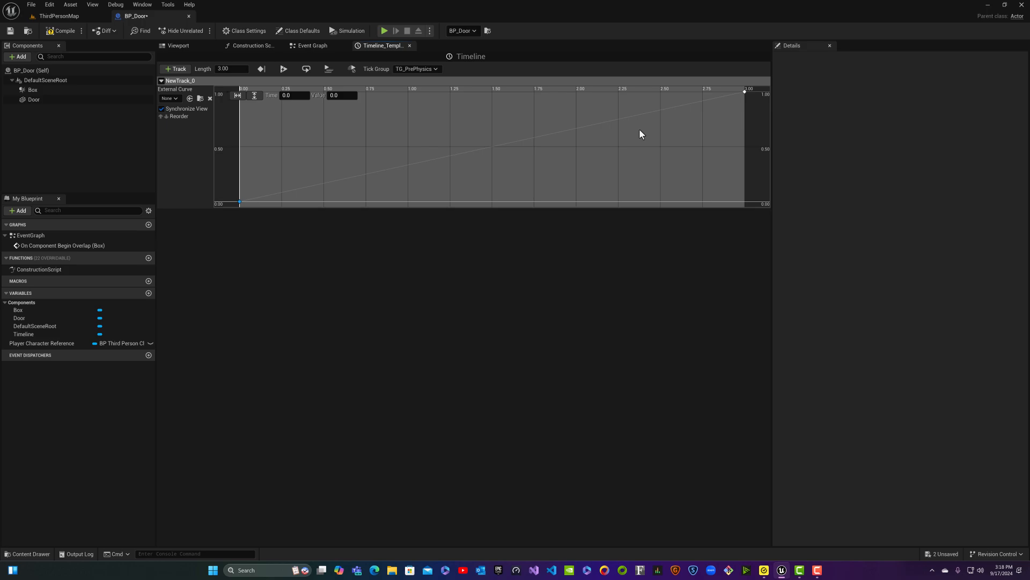
{"action": "left_click", "coordinate": [745, 92], "text": "ctrl"}
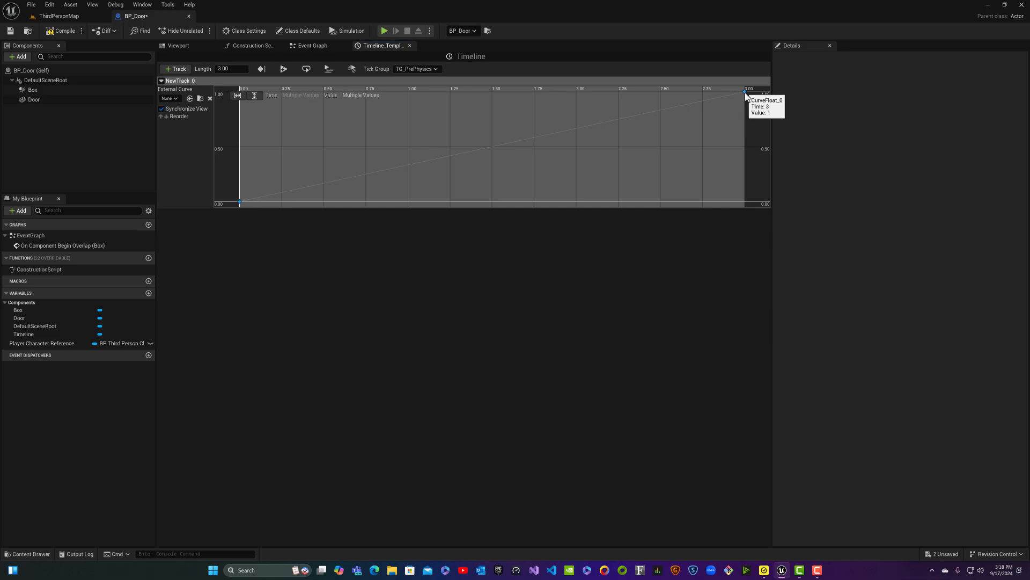
{"action": "right_click", "coordinate": [746, 93]}
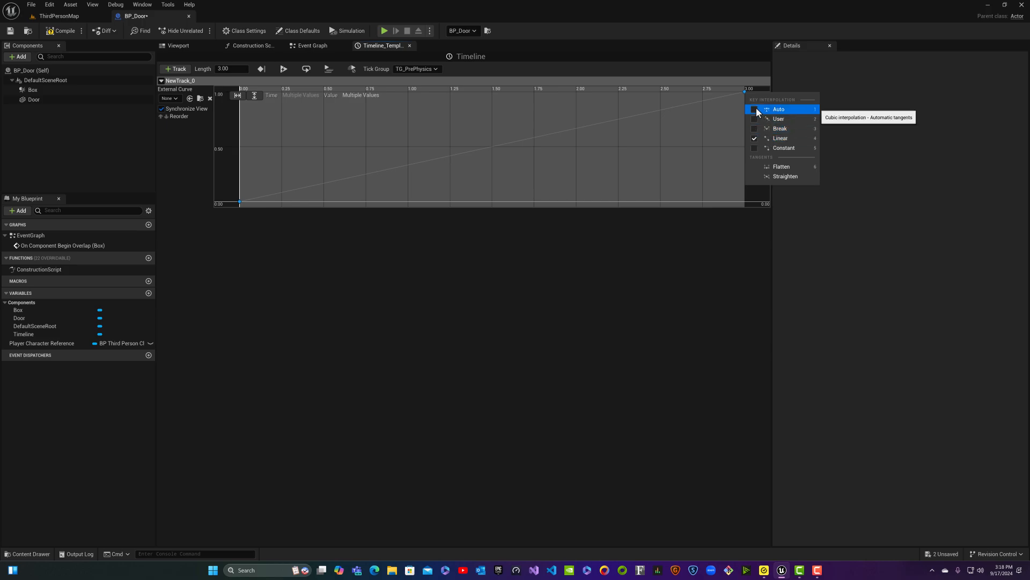
{"action": "left_click", "coordinate": [754, 110]}
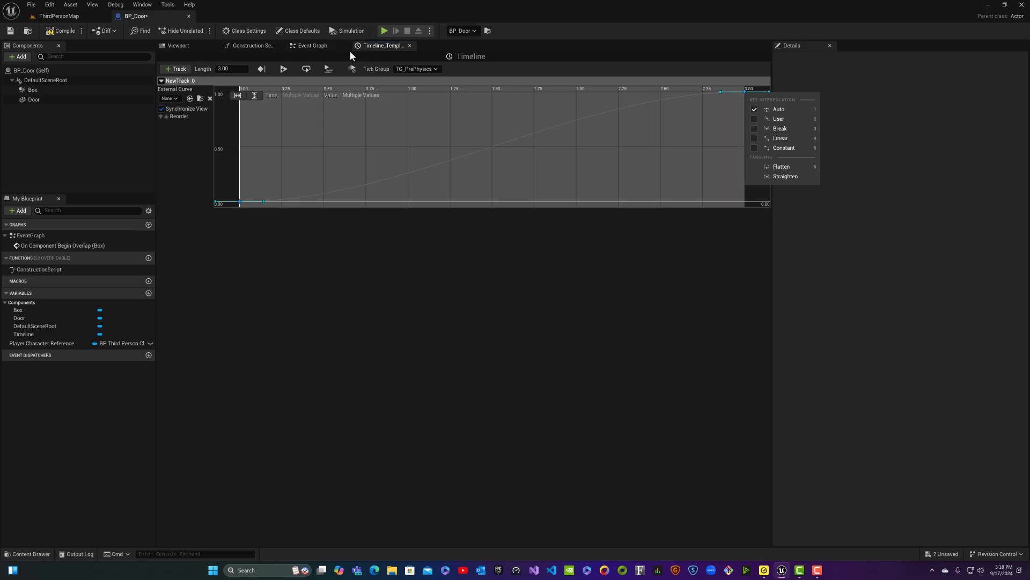
{"action": "left_click", "coordinate": [312, 46]}
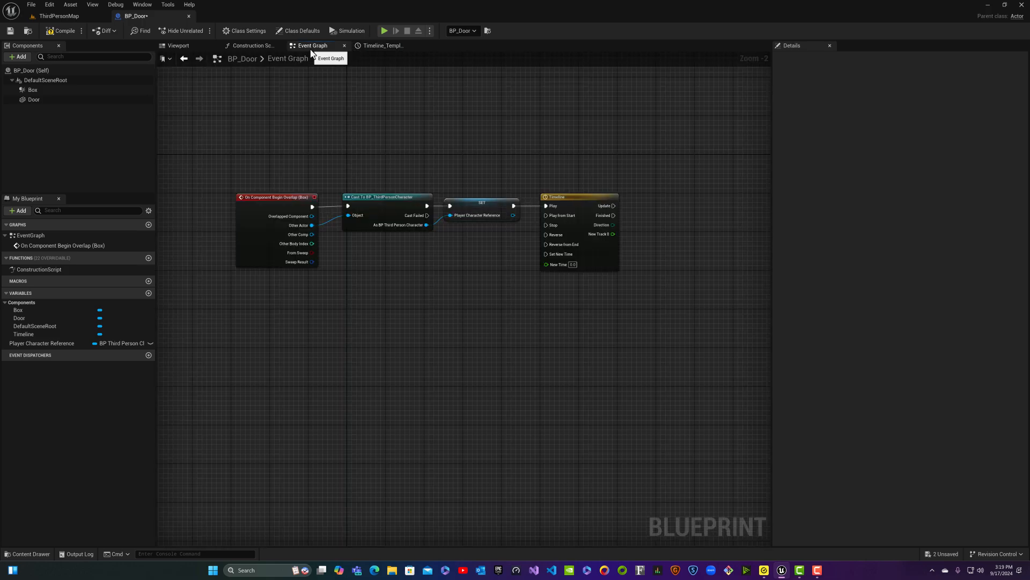
{"action": "left_click", "coordinate": [382, 47]}
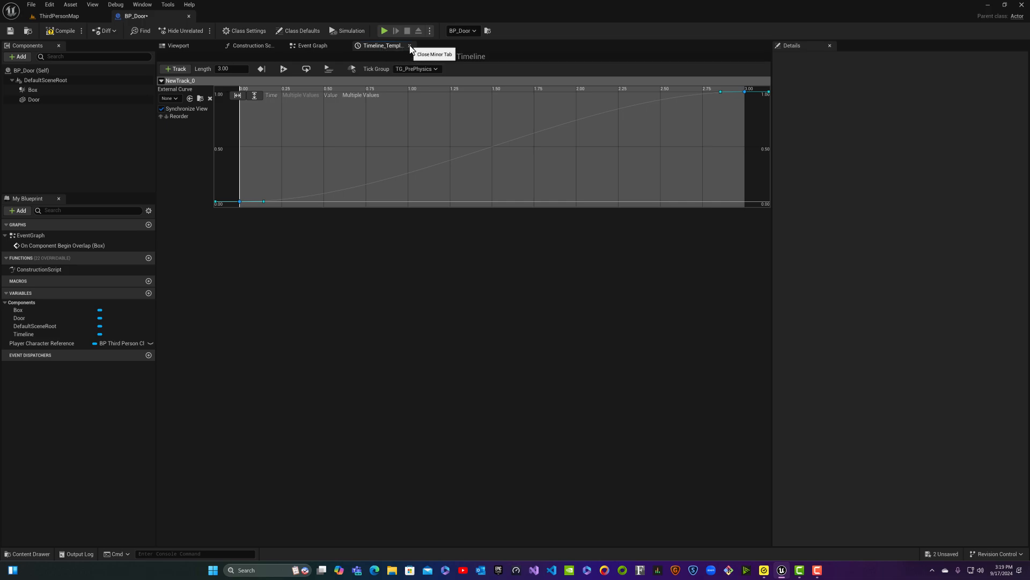
{"action": "left_click", "coordinate": [410, 46]}
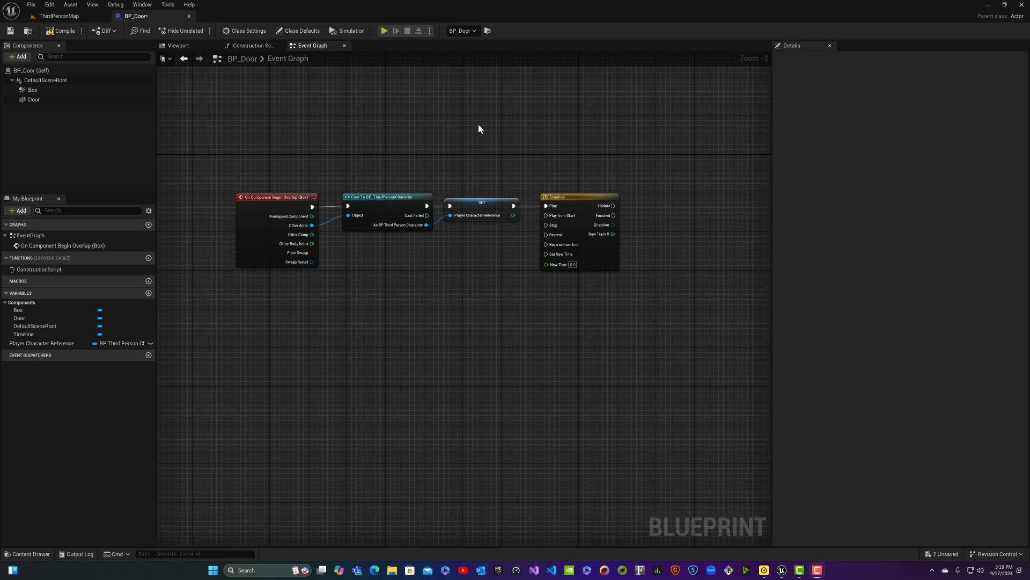
- Add a Door component reference with a Set Relative Rotation node targeting it, and split the node's New Rotation struct pin
{"action": "right_click_drag", "start_coordinate": [588, 130], "coordinate": [460, 145]}
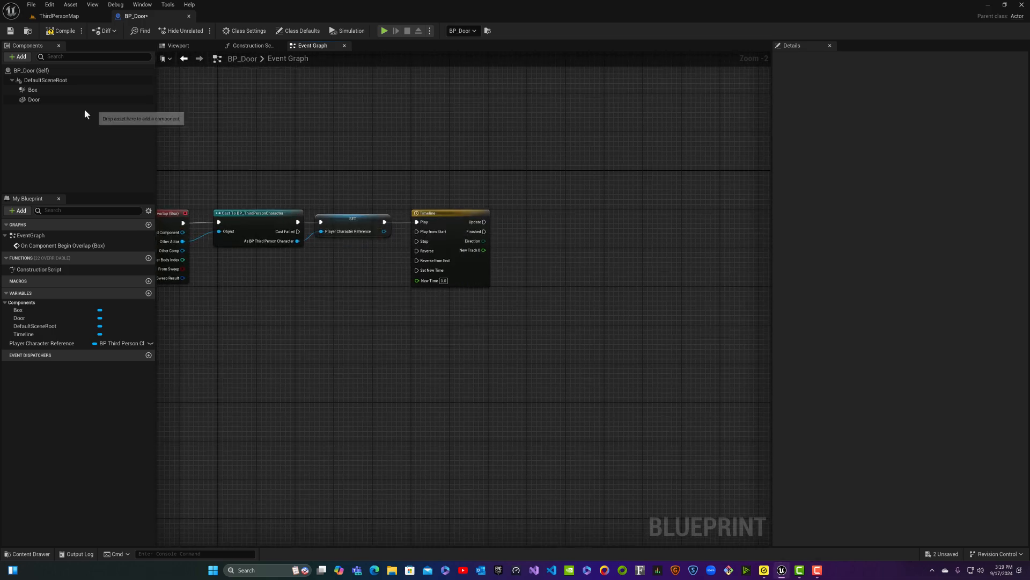
{"action": "left_click_drag", "start_coordinate": [33, 100], "coordinate": [555, 201]}
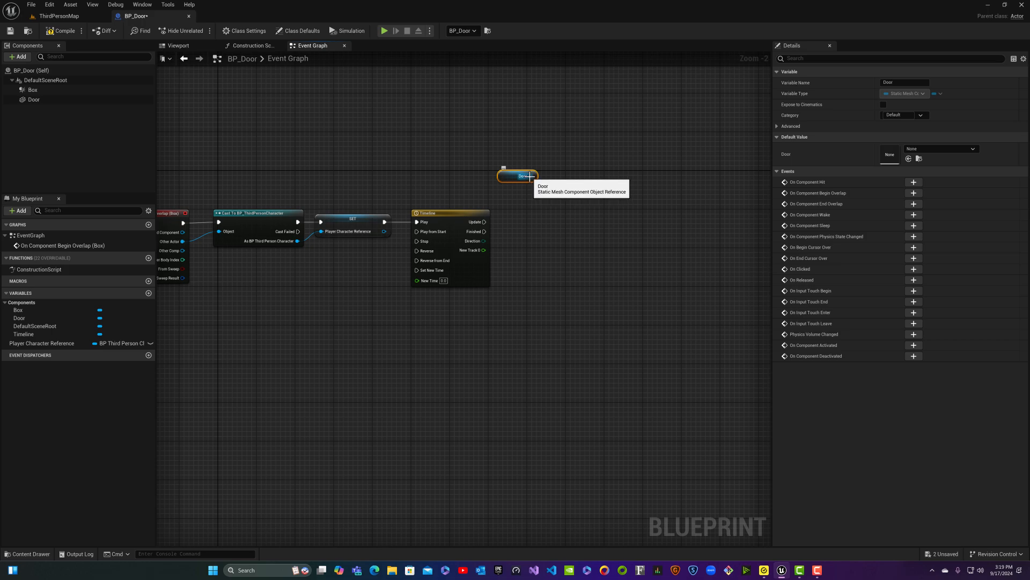
{"action": "left_click_drag", "start_coordinate": [532, 177], "coordinate": [590, 194]}
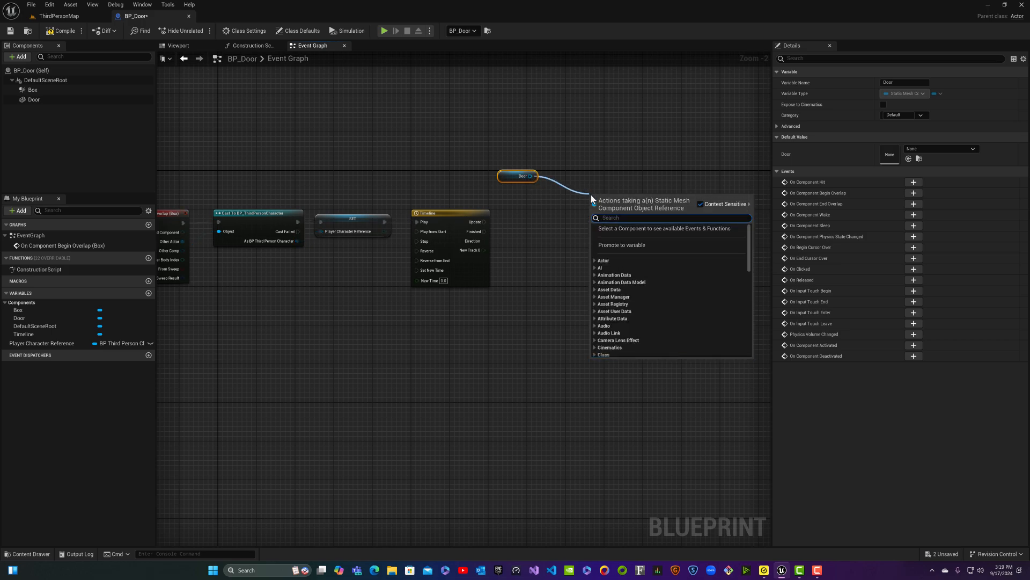
{"action": "type", "text": "s"}
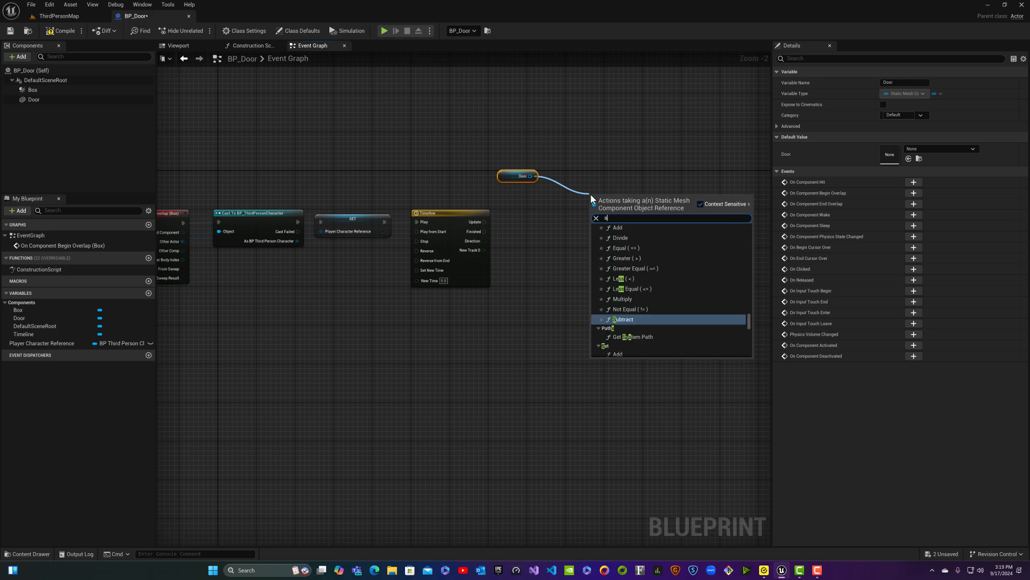
{"action": "type", "text": "et relat"}
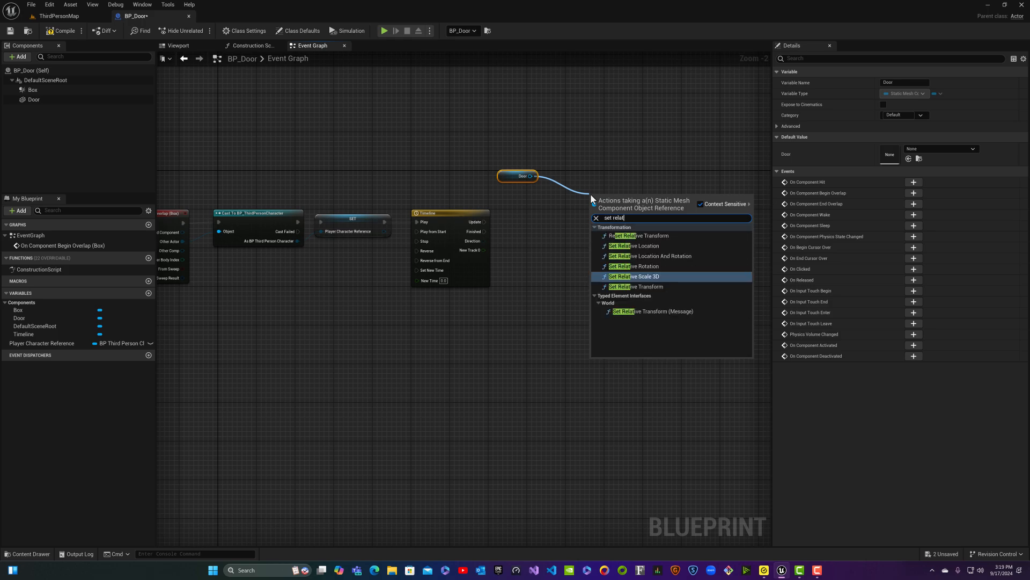
{"action": "type", "text": "ive rotation"}
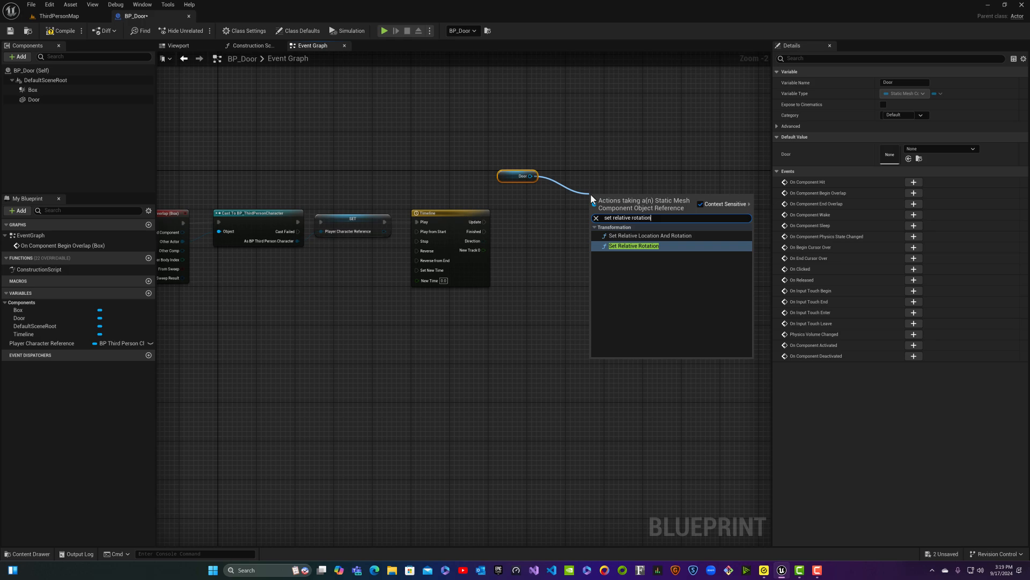
{"action": "left_click", "coordinate": [635, 245]}
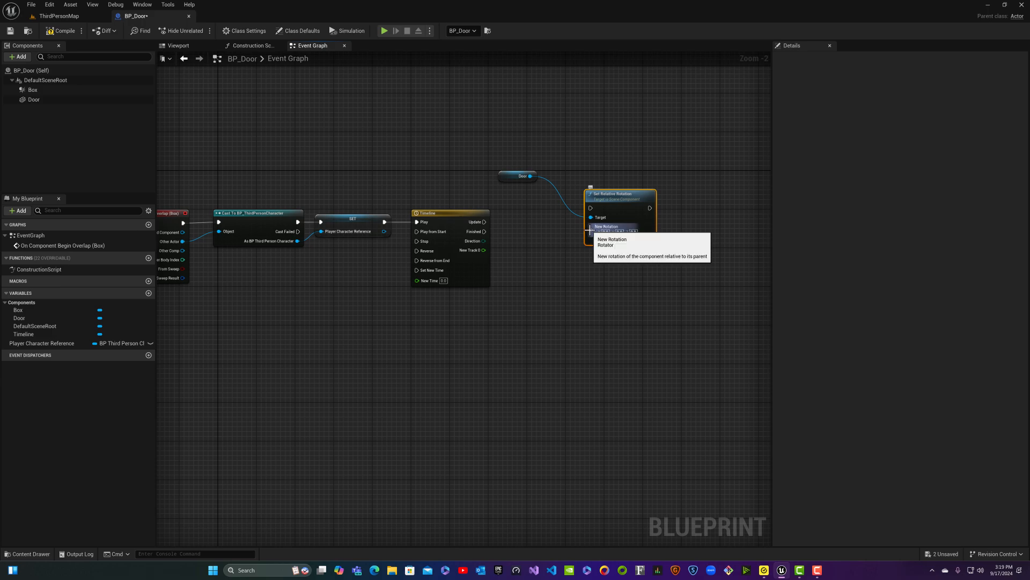
{"action": "right_click", "coordinate": [591, 230]}
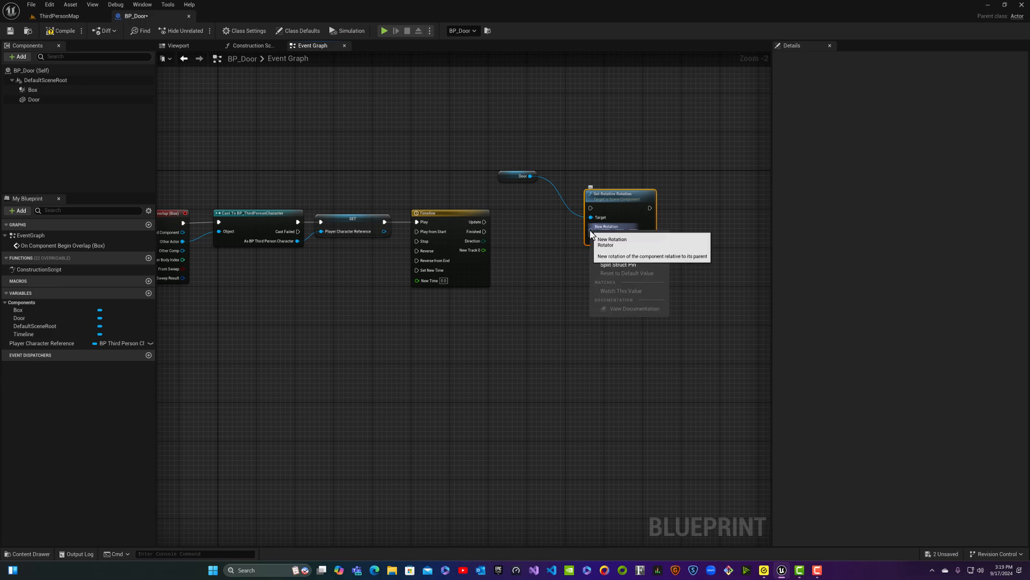
{"action": "left_click", "coordinate": [617, 265]}
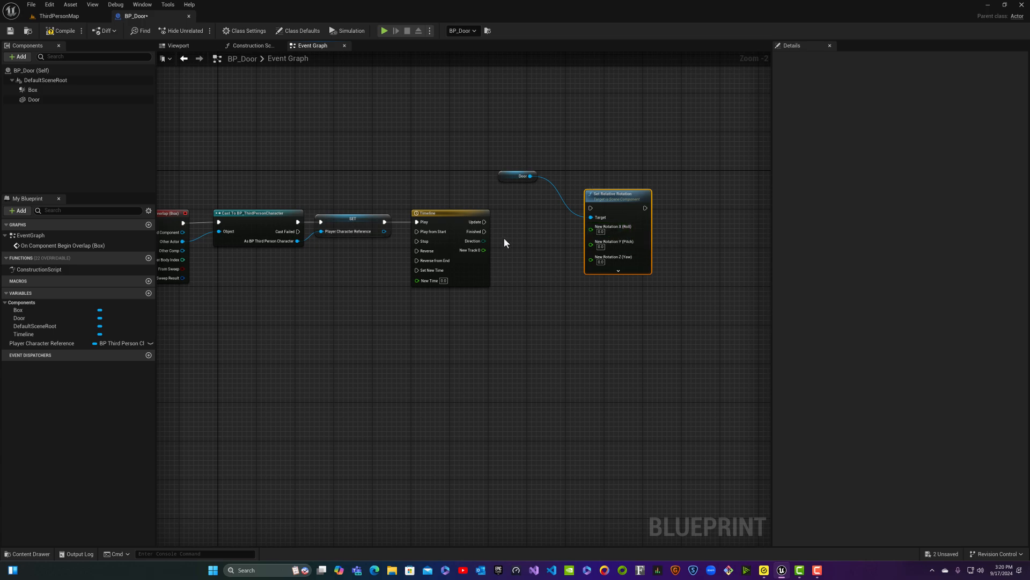
{"action": "left_click_drag", "start_coordinate": [484, 250], "coordinate": [592, 259]}
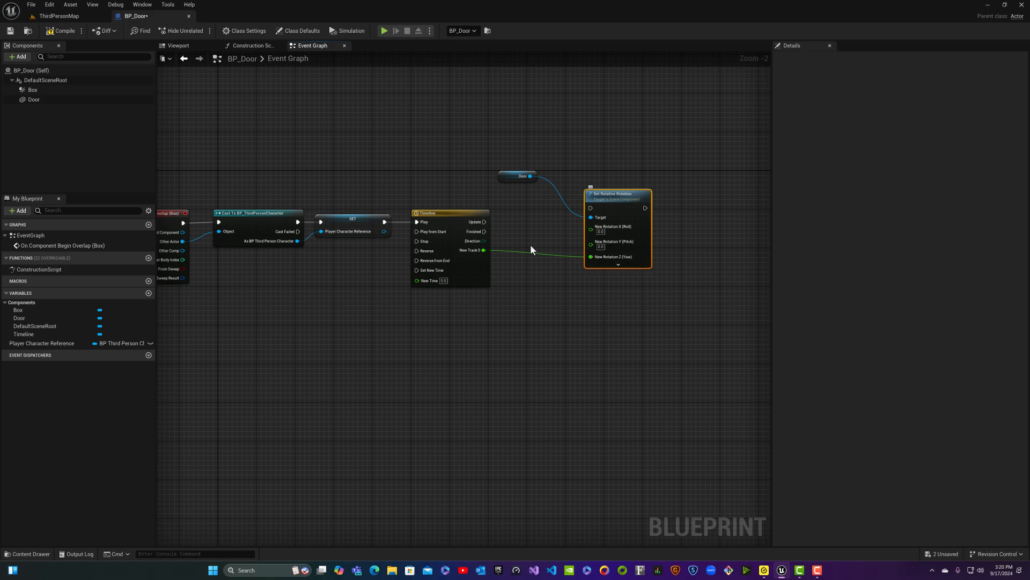
{"action": "double_click", "coordinate": [440, 215]}
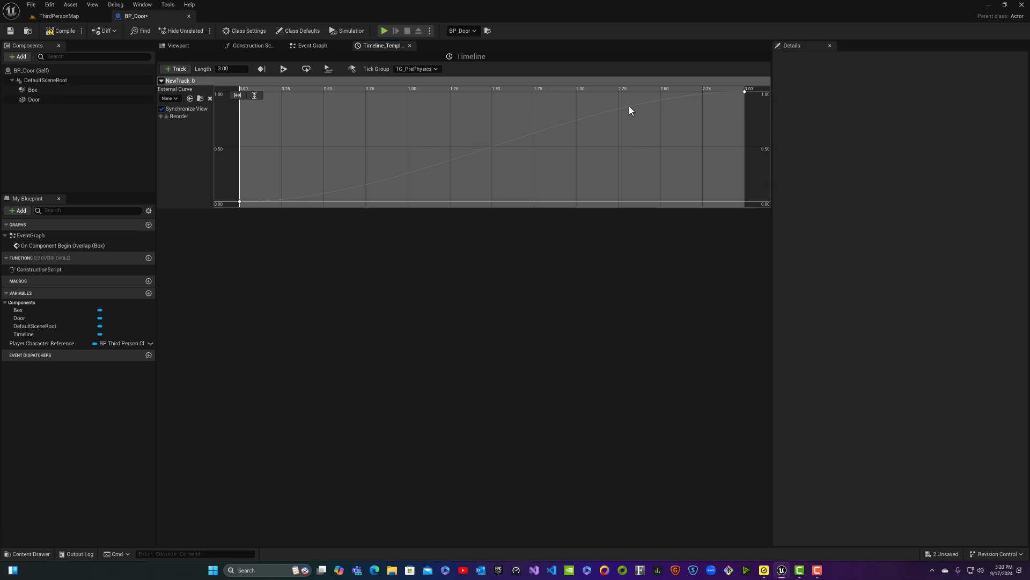
{"action": "mouse_move", "coordinate": [743, 93]}
{"action": "left_click", "coordinate": [198, 46]}
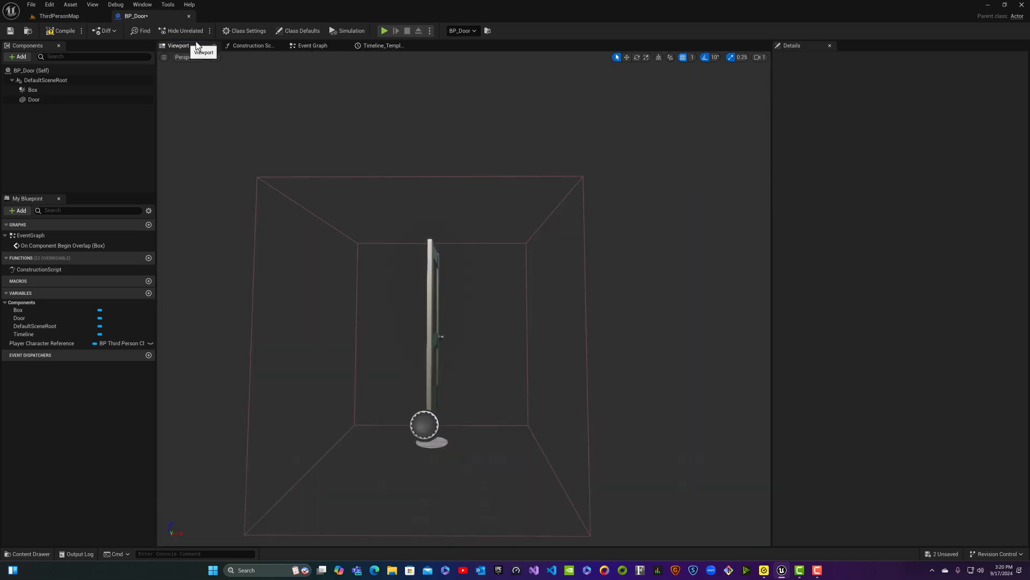
{"action": "left_click", "coordinate": [386, 46]}
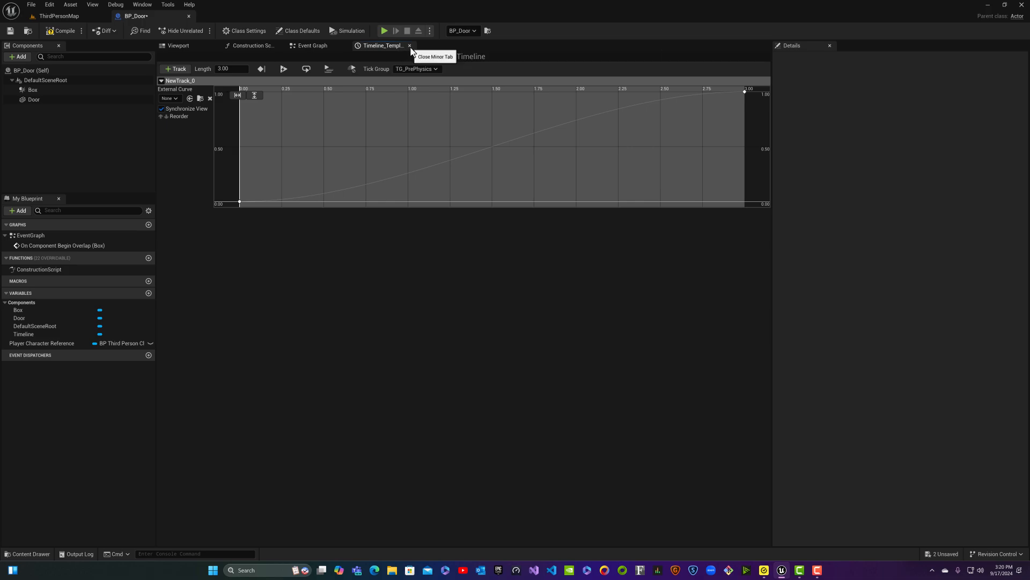
{"action": "left_click", "coordinate": [410, 46]}
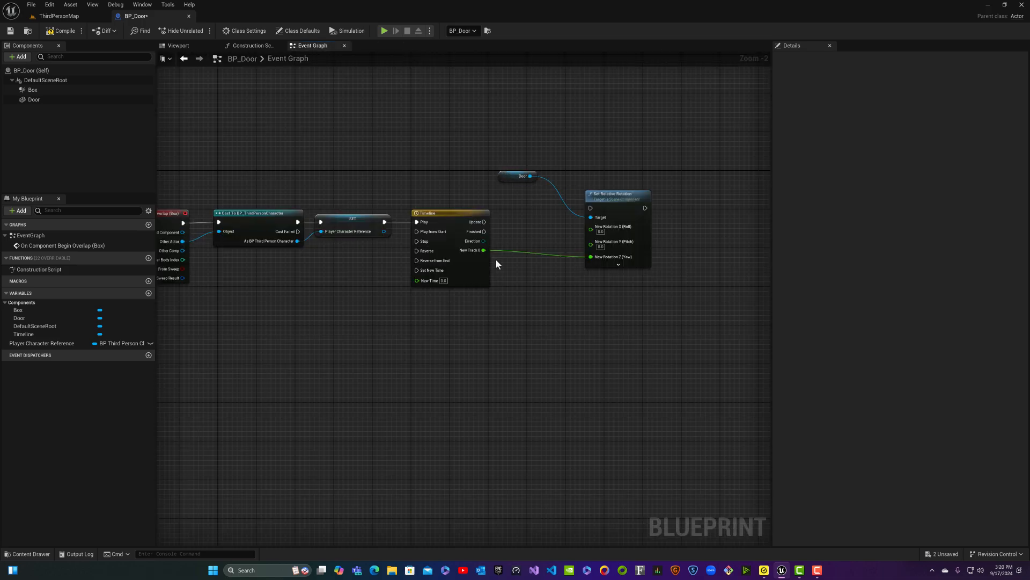
{"action": "left_click", "coordinate": [590, 258], "text": "alt"}
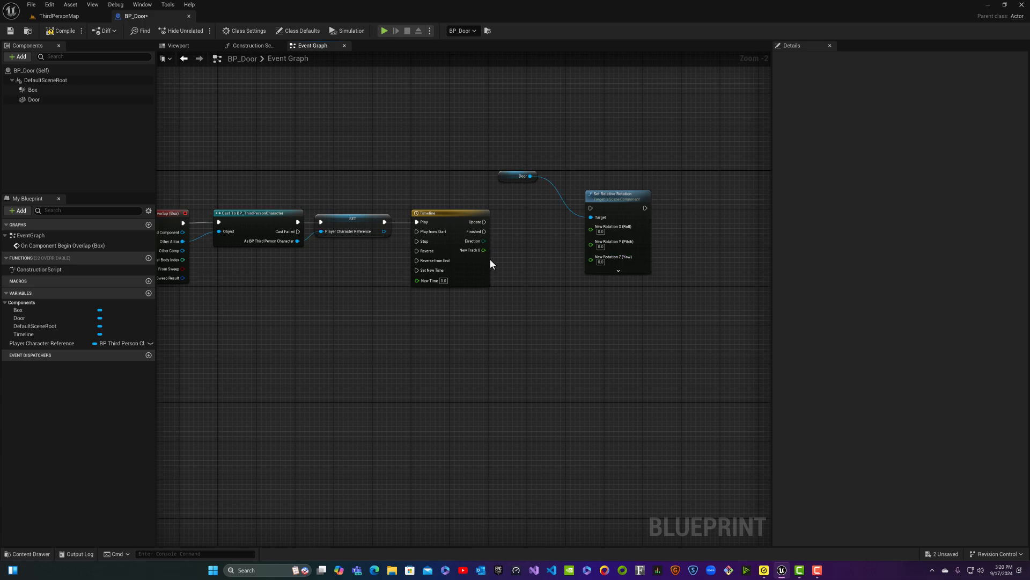
- Add a float Lerp node near the Timeline node and set its B value to 120
{"action": "right_click", "coordinate": [517, 275]}
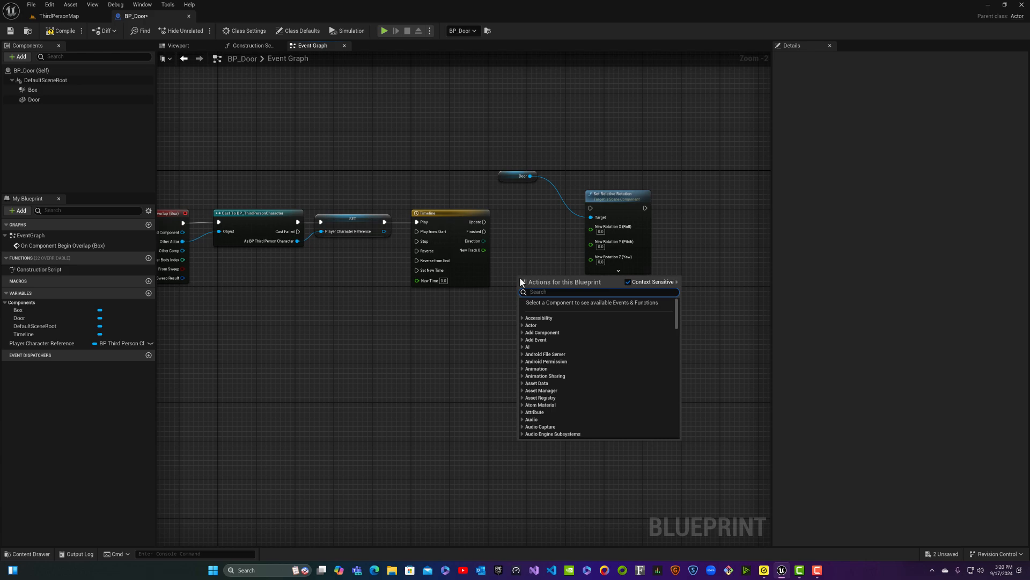
{"action": "type", "text": "lerp"}
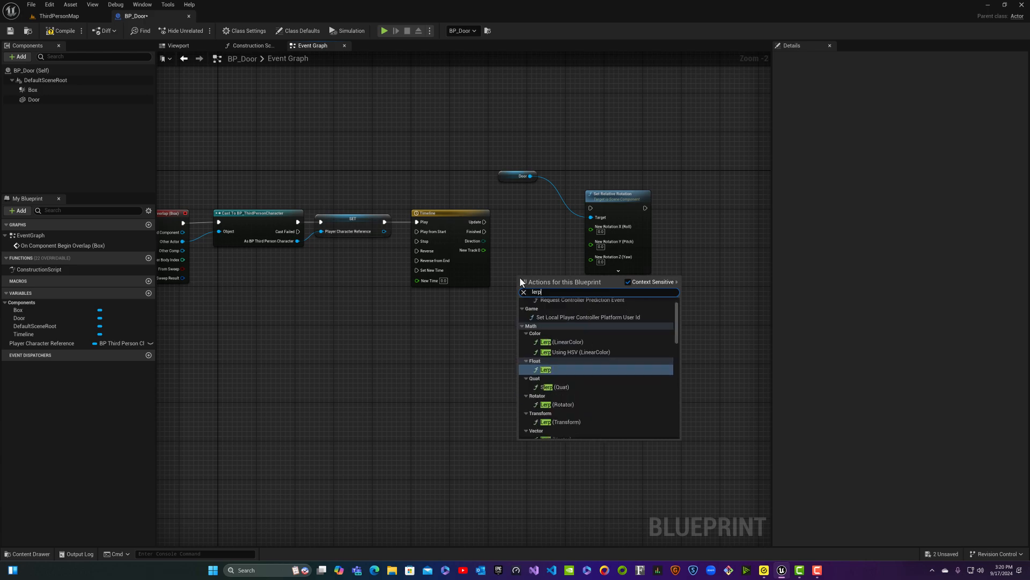
{"action": "key", "text": "Return"}
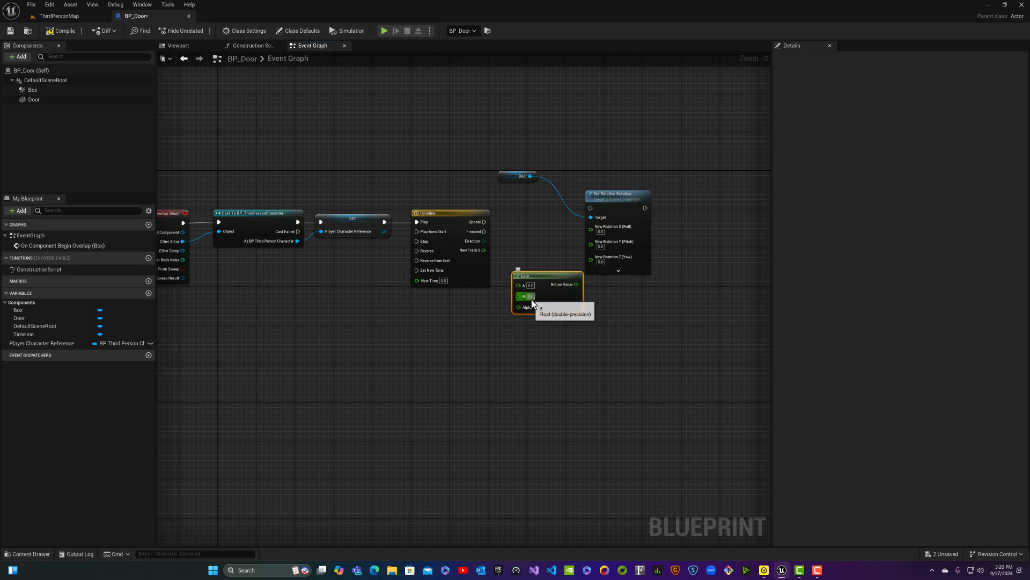
{"action": "left_click", "coordinate": [530, 297]}
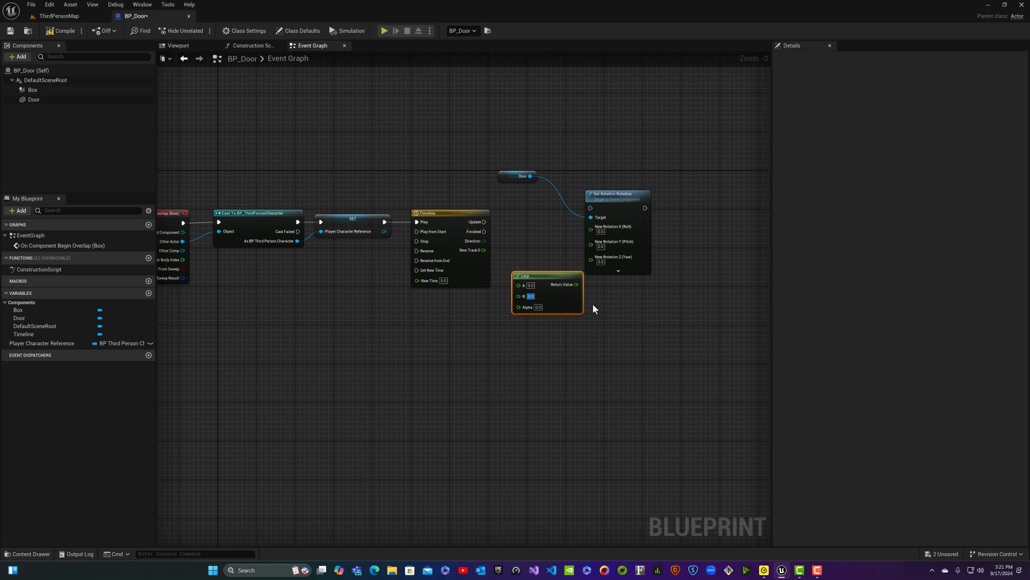
{"action": "type", "text": "120"}
{"action": "key", "text": "Return"}
- Connect the Timeline's New Track 0 output to the Lerp's Alpha, and the Lerp's Return Value to New Rotation Z (Yaw)
{"action": "left_click_drag", "start_coordinate": [548, 275], "coordinate": [567, 299]}
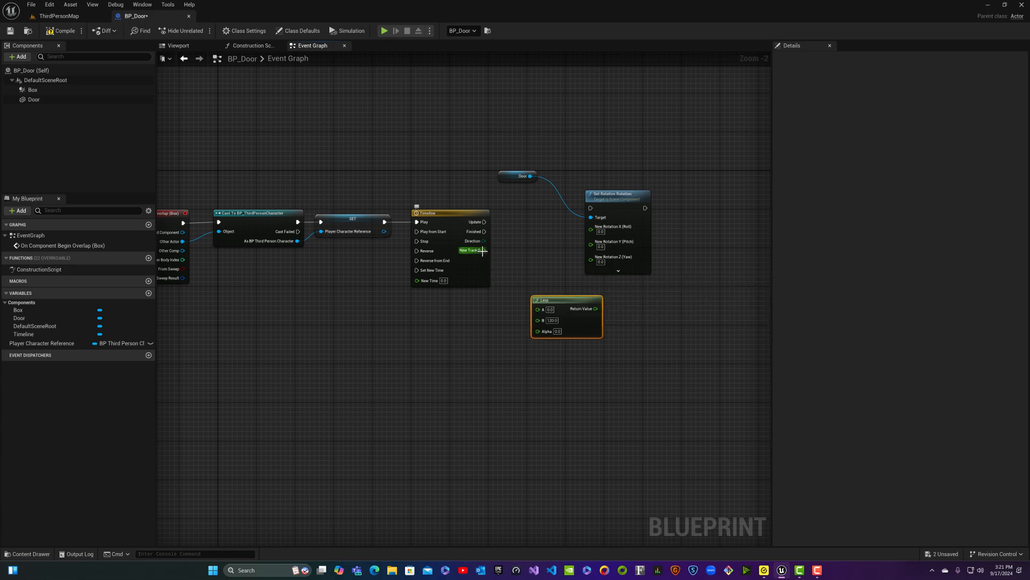
{"action": "left_click_drag", "start_coordinate": [484, 250], "coordinate": [538, 331]}
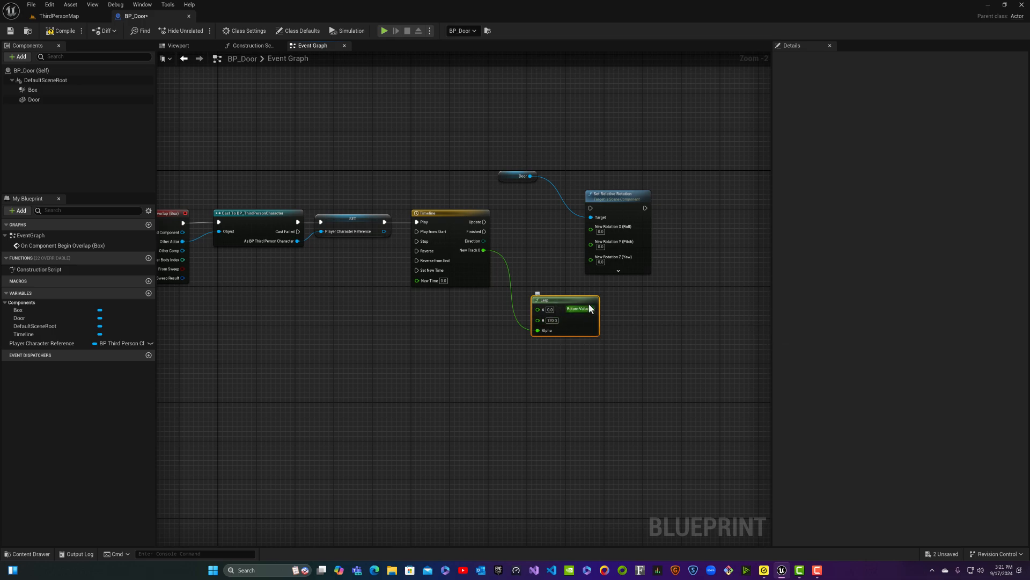
{"action": "left_click_drag", "start_coordinate": [592, 309], "coordinate": [591, 256]}
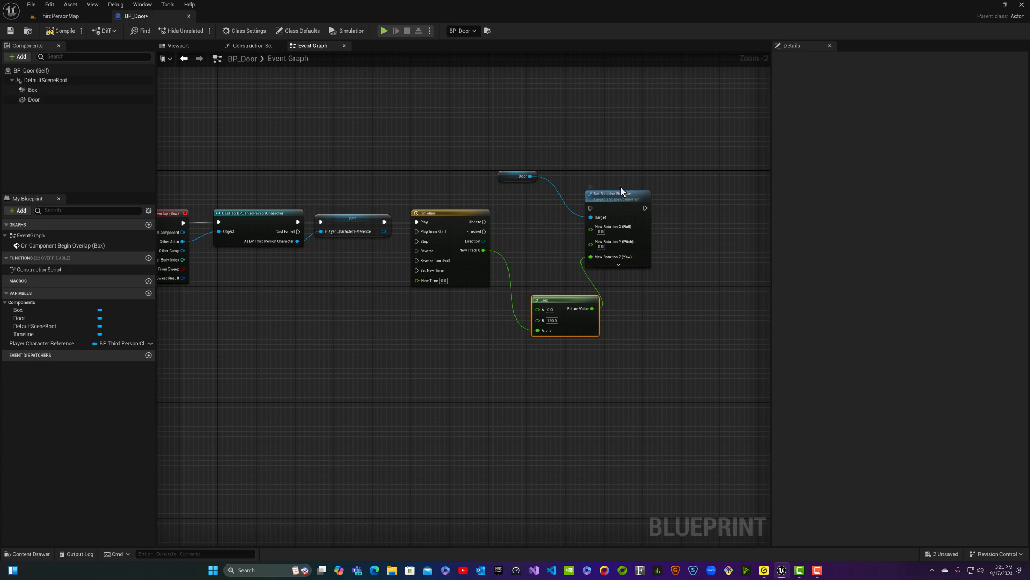
- Arrange the Lerp node beside the Timeline, with the Door reference and Set Relative Rotation nodes following it
{"action": "left_click_drag", "start_coordinate": [623, 200], "coordinate": [647, 200]}
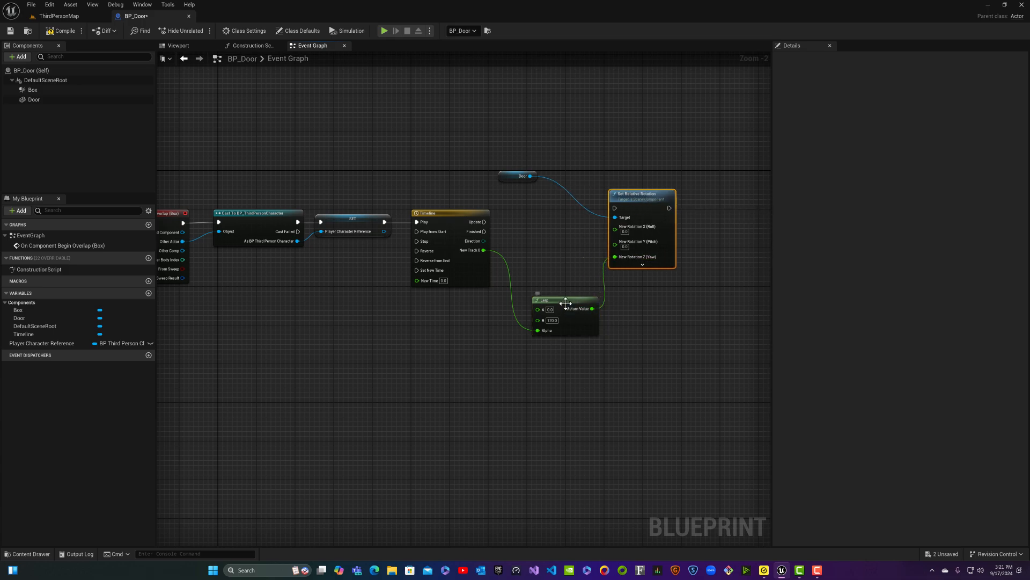
{"action": "left_click_drag", "start_coordinate": [566, 303], "coordinate": [531, 229]}
{"action": "left_click_drag", "start_coordinate": [628, 202], "coordinate": [619, 177]}
{"action": "left_click", "coordinate": [514, 182]}
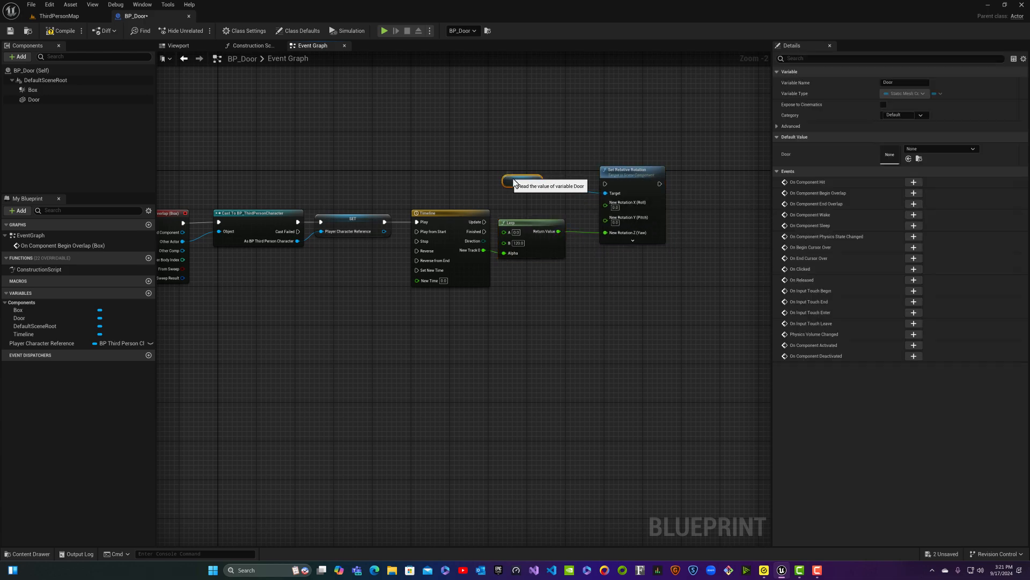
{"action": "left_click_drag", "start_coordinate": [514, 182], "coordinate": [543, 197]}
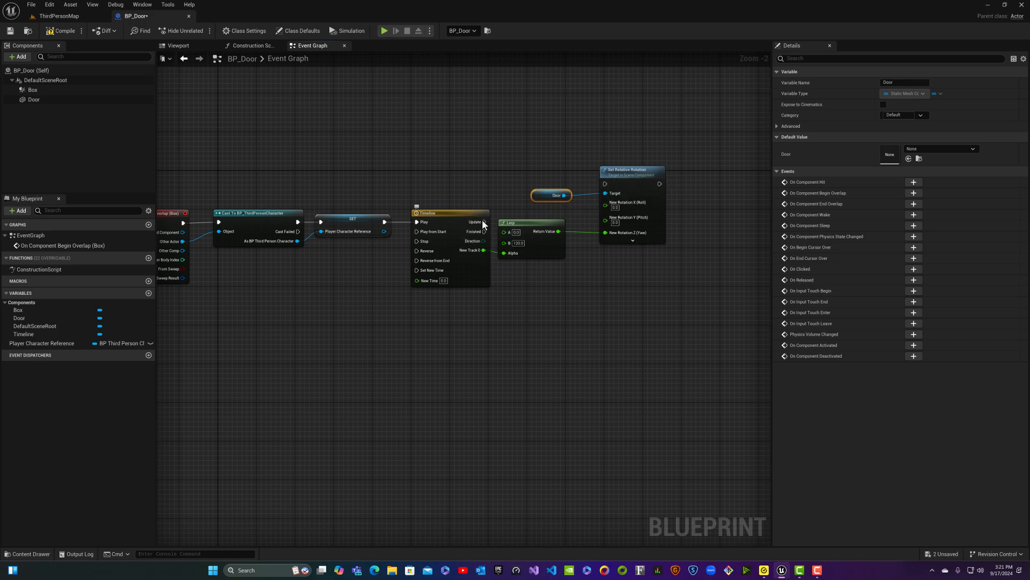
- Connect the Timeline's Update output to Set Relative Rotation's execution input, and space out the Door, Lerp and rotation nodes
{"action": "left_click_drag", "start_coordinate": [485, 222], "coordinate": [606, 186]}
{"action": "left_click_drag", "start_coordinate": [539, 198], "coordinate": [553, 208]}
{"action": "left_click_drag", "start_coordinate": [618, 181], "coordinate": [661, 173]}
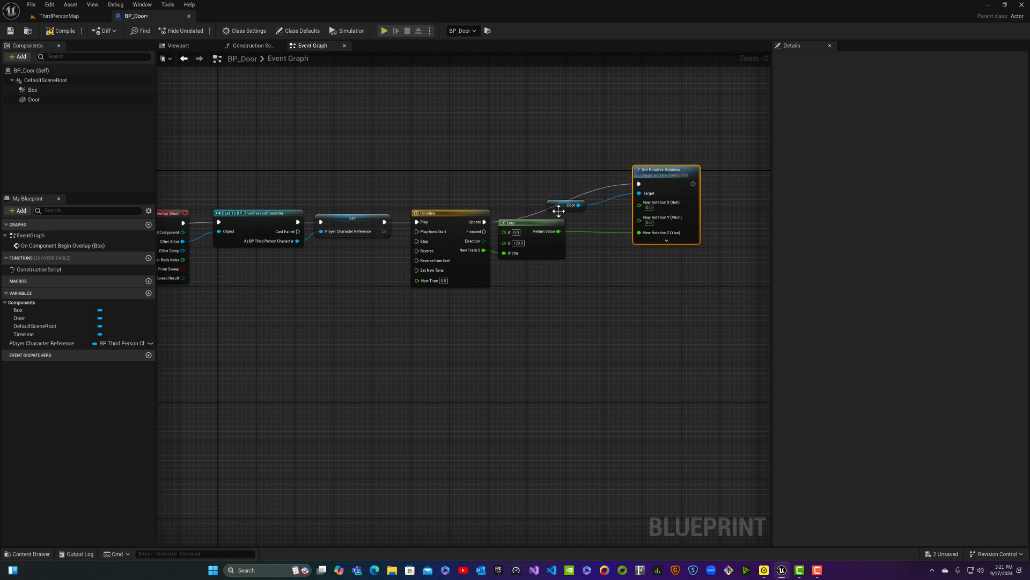
{"action": "left_click_drag", "start_coordinate": [565, 208], "coordinate": [588, 214]}
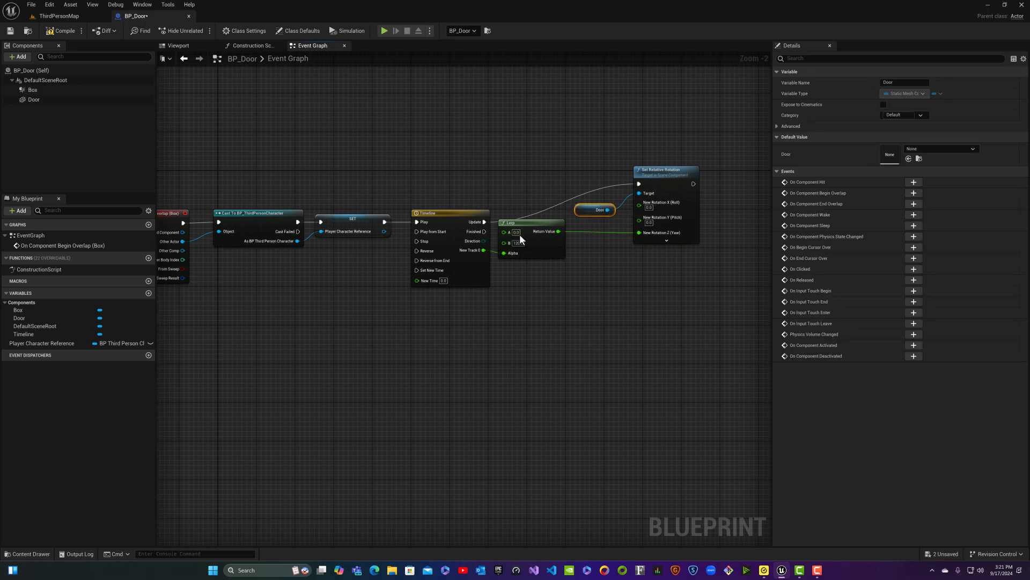
{"action": "left_click_drag", "start_coordinate": [522, 229], "coordinate": [530, 234]}
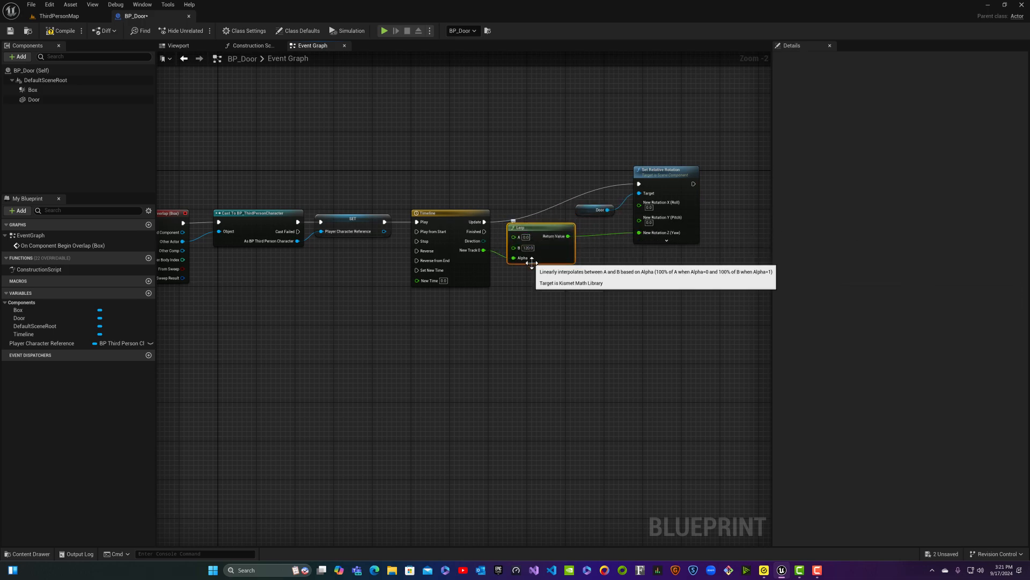
- Shift the Timeline node slightly away from the Lerp node and add an On Component End Overlap event for the Box component
{"action": "left_click_drag", "start_coordinate": [465, 223], "coordinate": [454, 223]}
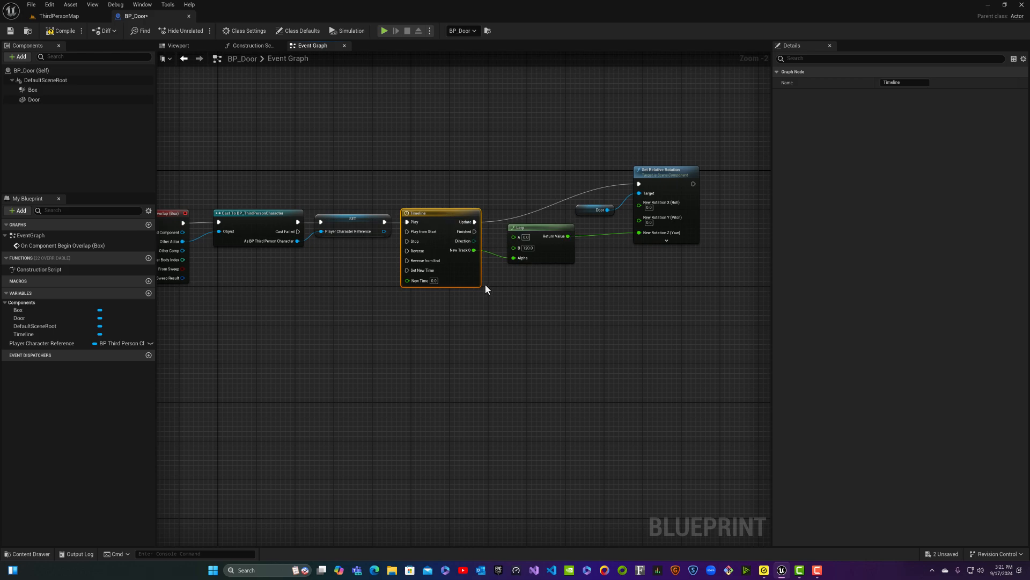
{"action": "right_click_drag", "start_coordinate": [288, 275], "coordinate": [362, 256]}
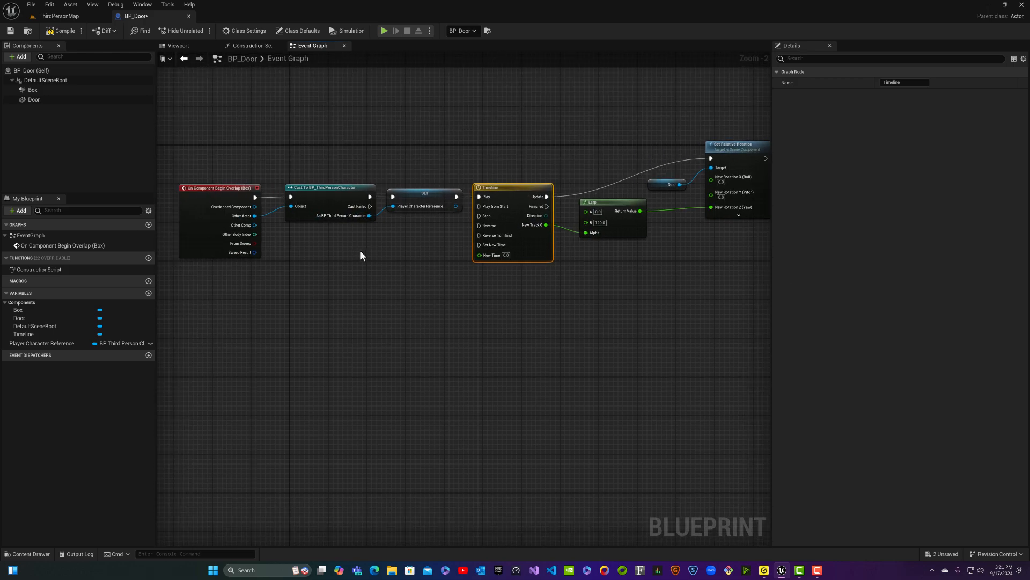
{"action": "left_click", "coordinate": [24, 91]}
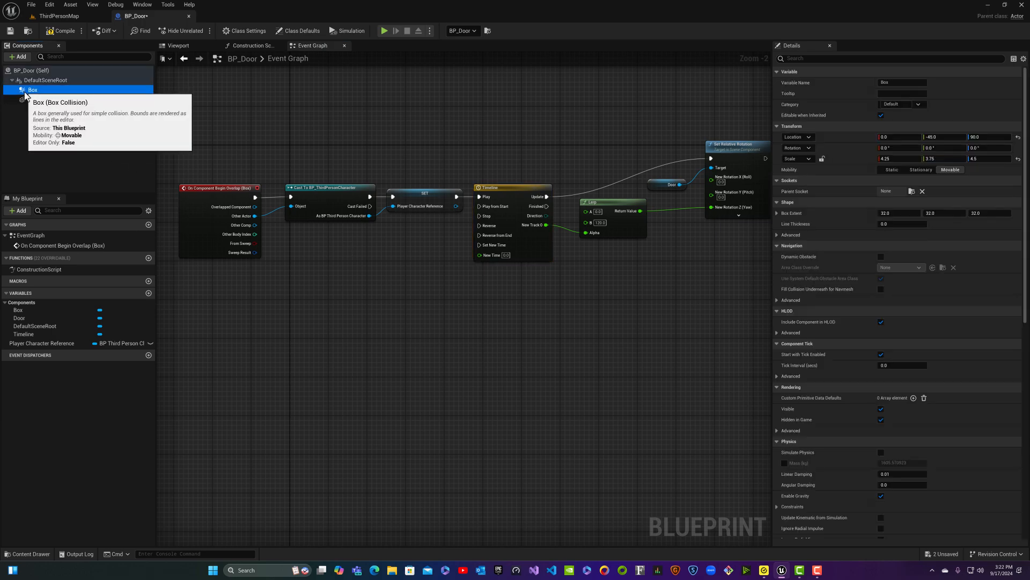
{"action": "right_click", "coordinate": [35, 90]}
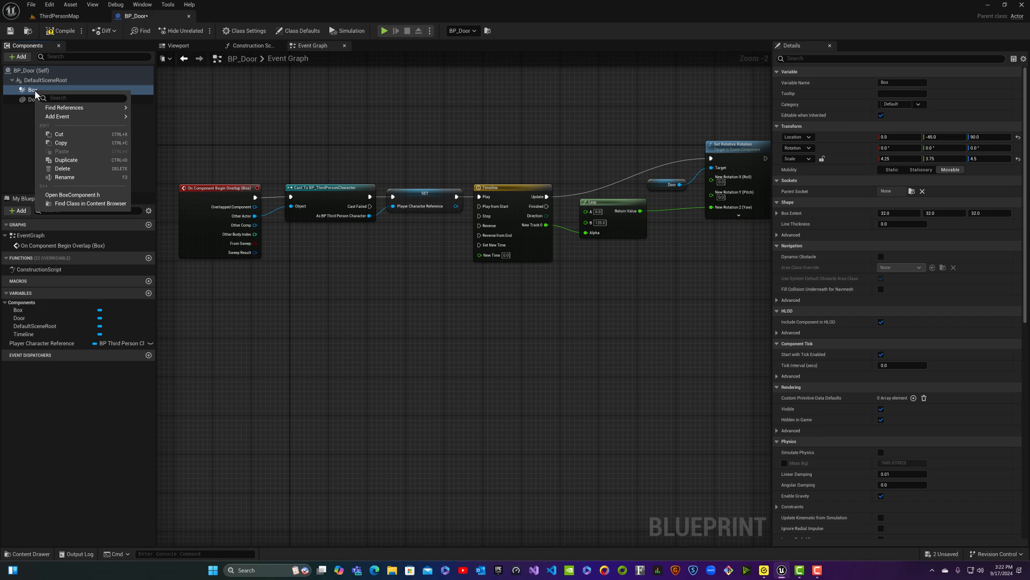
{"action": "mouse_move", "coordinate": [59, 117]}
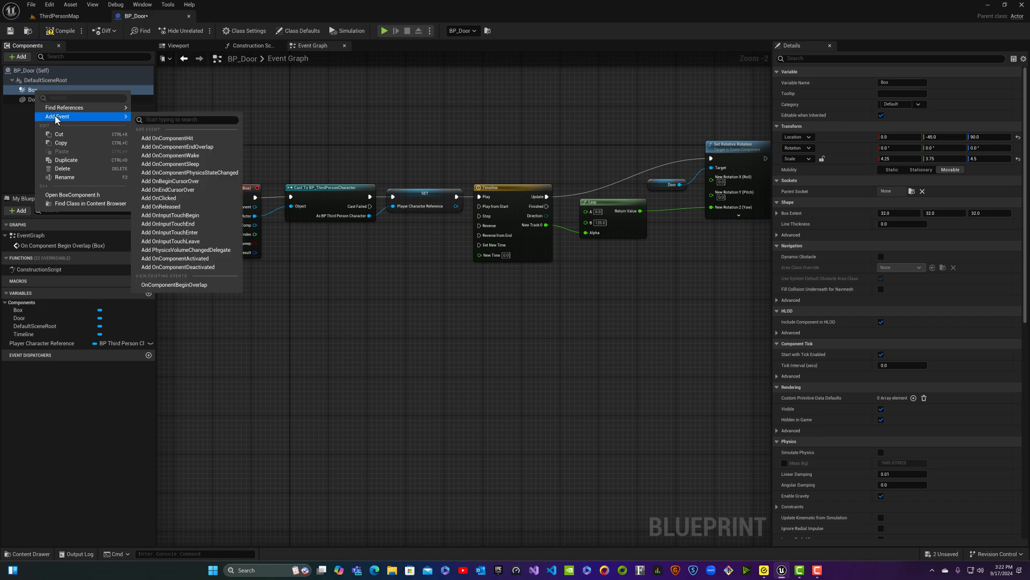
{"action": "left_click", "coordinate": [182, 147]}
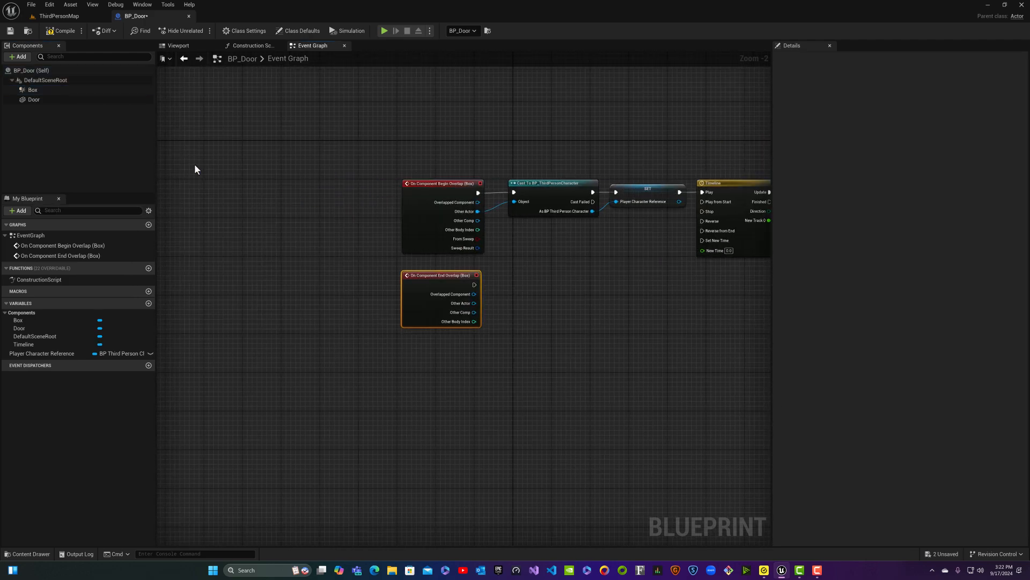
- Place a Get Player Character Reference node below the On Component End Overlap event
{"action": "right_click_drag", "start_coordinate": [533, 245], "coordinate": [404, 240]}
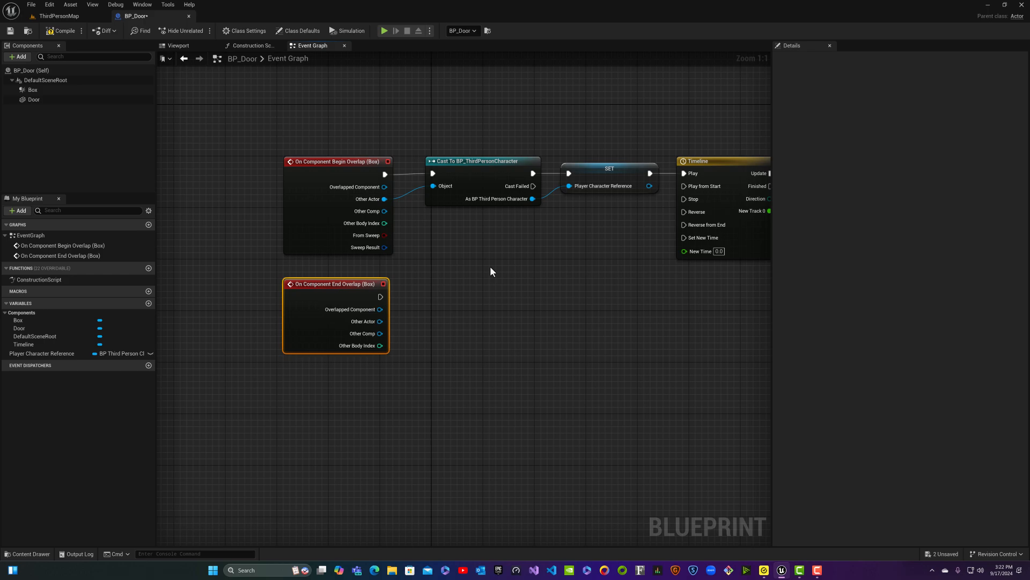
{"action": "right_click_drag", "start_coordinate": [490, 266], "coordinate": [447, 245]}
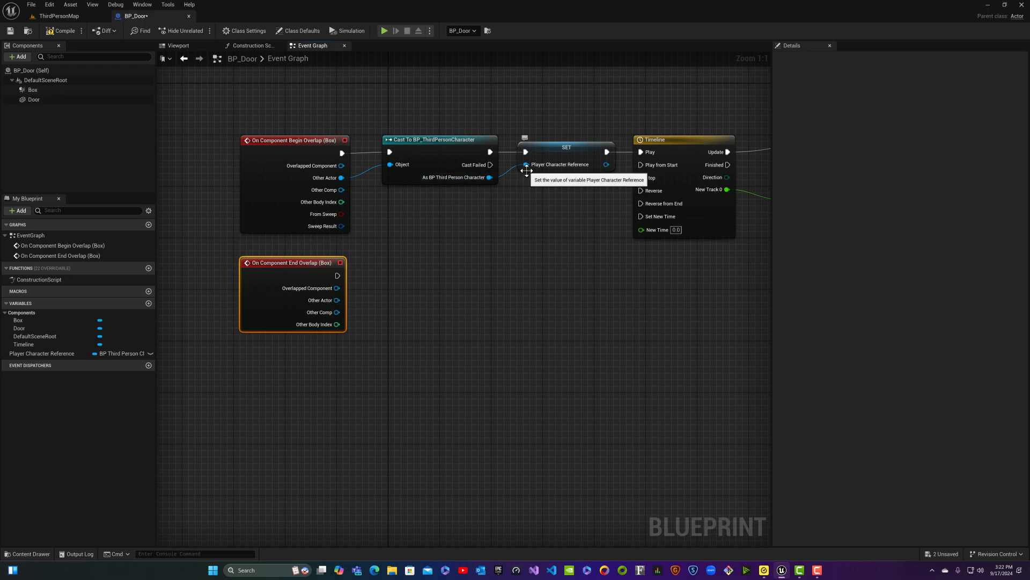
{"action": "left_click", "coordinate": [54, 352]}
{"action": "left_click_drag", "start_coordinate": [54, 352], "coordinate": [317, 361]}
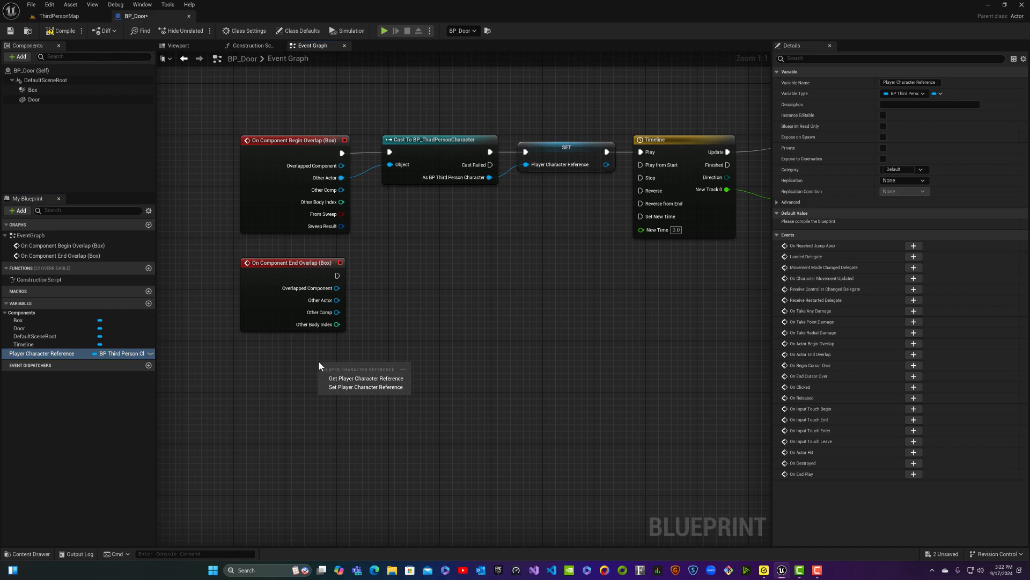
{"action": "left_click", "coordinate": [334, 376]}
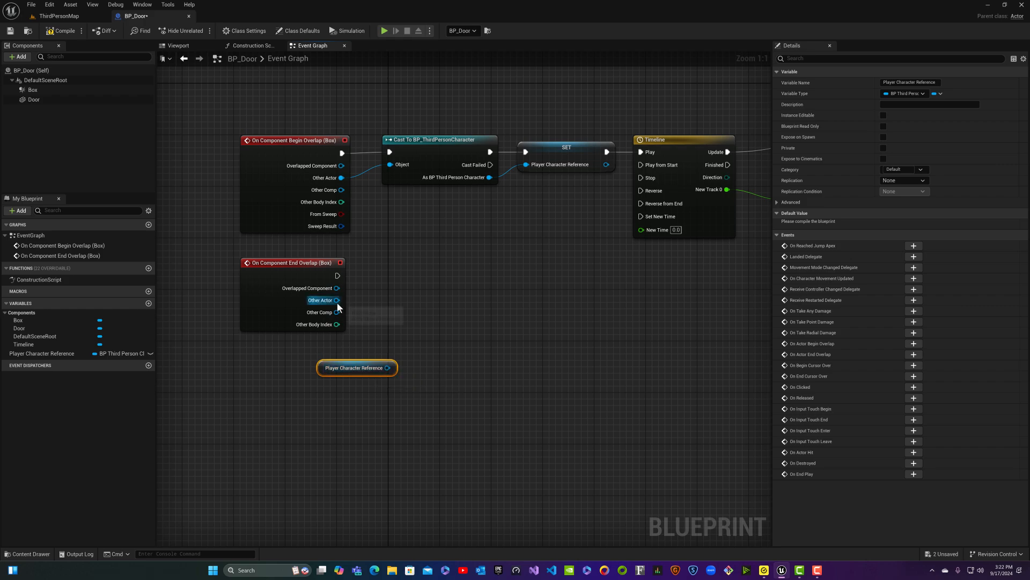
- Add an Equal (==) node comparing the End Overlap event's Other Actor with Player Character Reference, and arrange both nodes beside the event
{"action": "left_click_drag", "start_coordinate": [337, 300], "coordinate": [371, 299]}
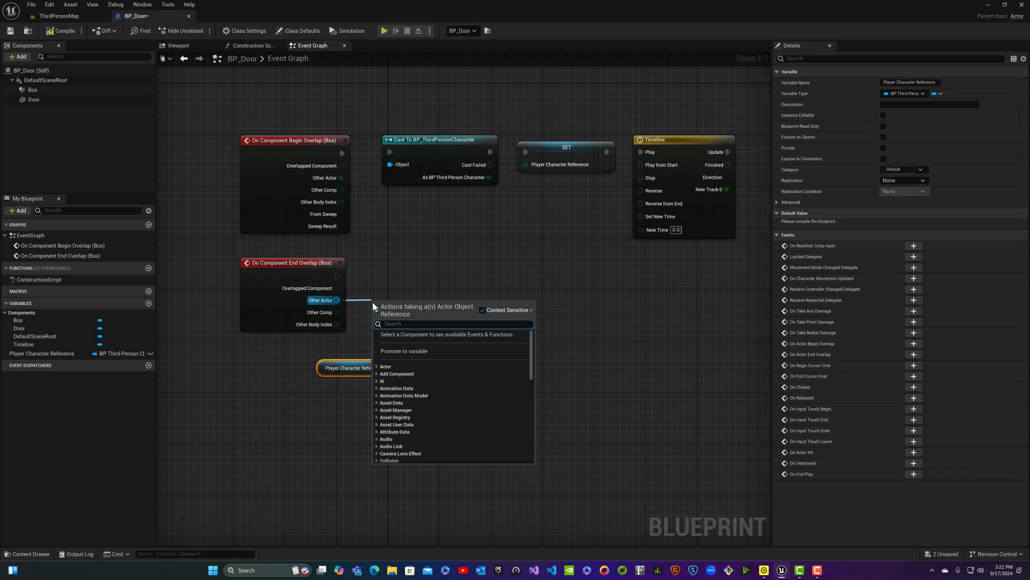
{"action": "type", "text": "=="}
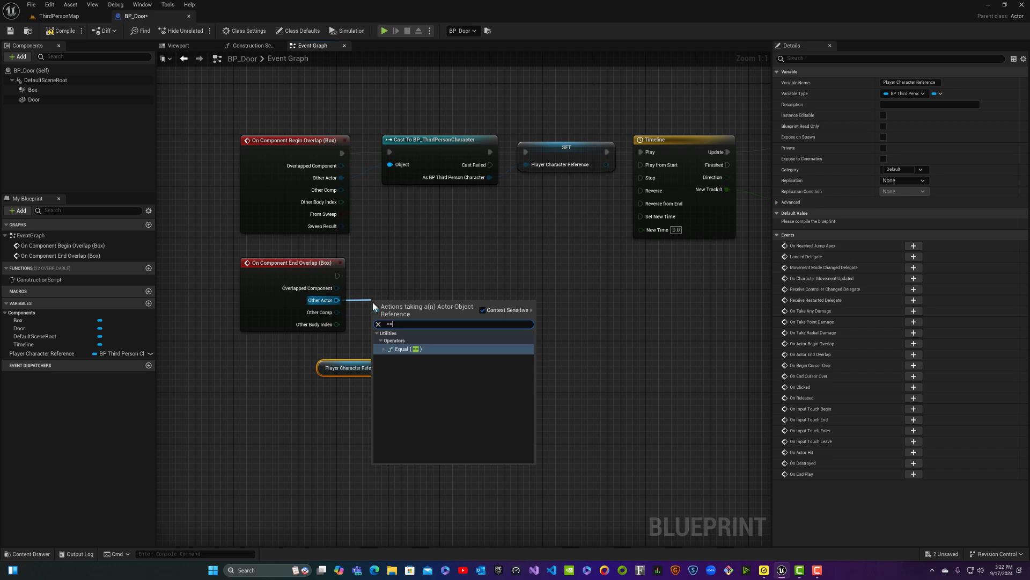
{"action": "left_click", "coordinate": [404, 348]}
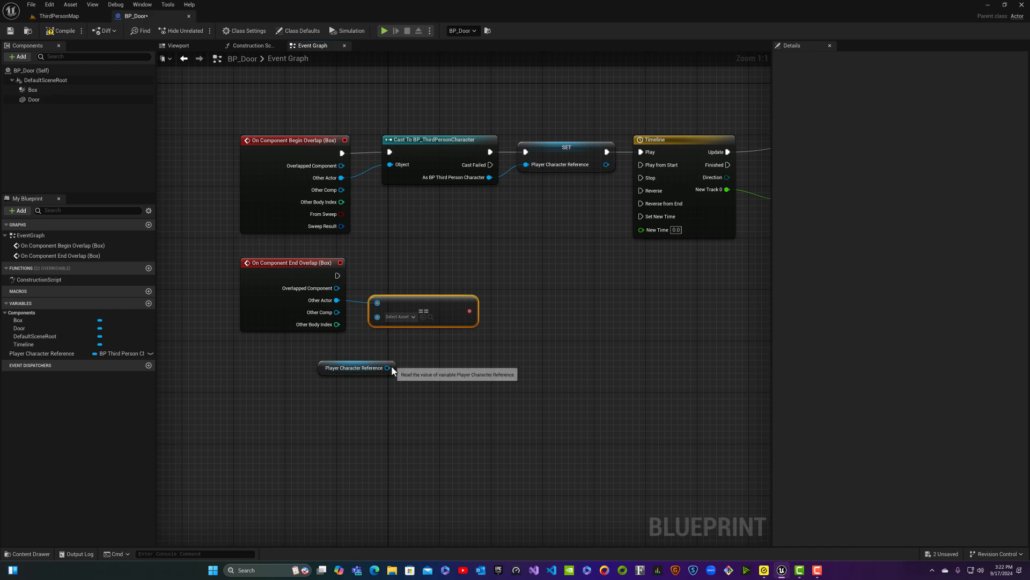
{"action": "left_click_drag", "start_coordinate": [387, 368], "coordinate": [398, 302]}
{"action": "left_click_drag", "start_coordinate": [343, 370], "coordinate": [309, 351]}
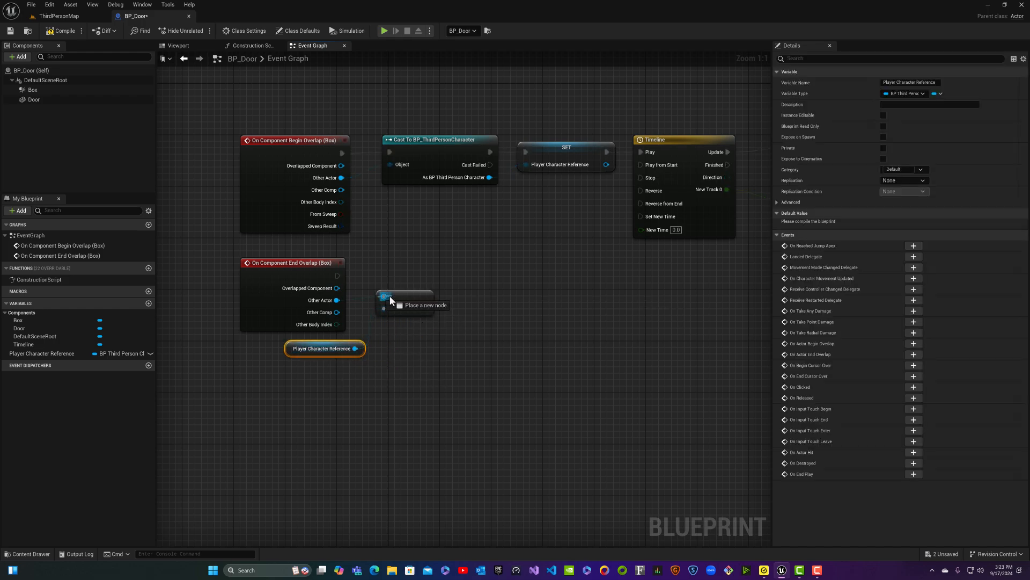
{"action": "left_click", "coordinate": [400, 293]}
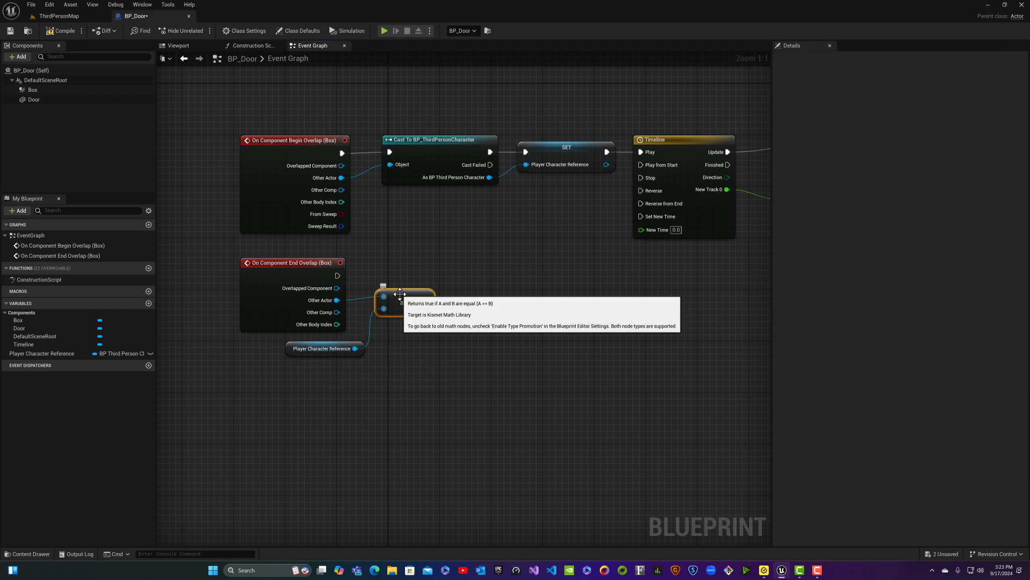
{"action": "left_click", "coordinate": [424, 274]}
{"action": "left_click_drag", "start_coordinate": [412, 299], "coordinate": [406, 306]}
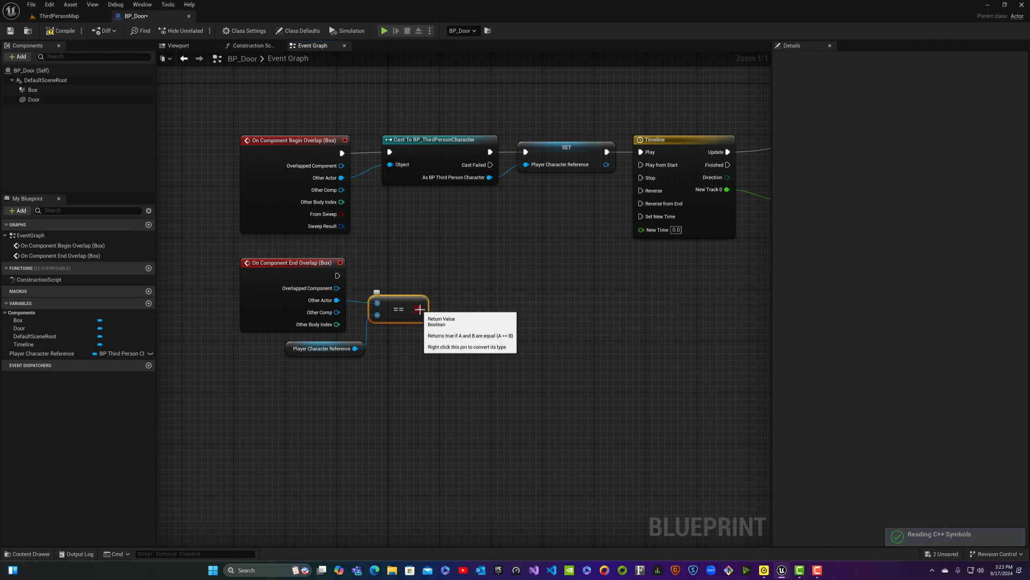
- Add a Branch node with the Equal result as its Condition, and connect the End Overlap event's execution output to it
{"action": "right_click", "coordinate": [439, 272]}
{"action": "left_click", "coordinate": [414, 269]}
{"action": "left_click", "coordinate": [442, 290]}
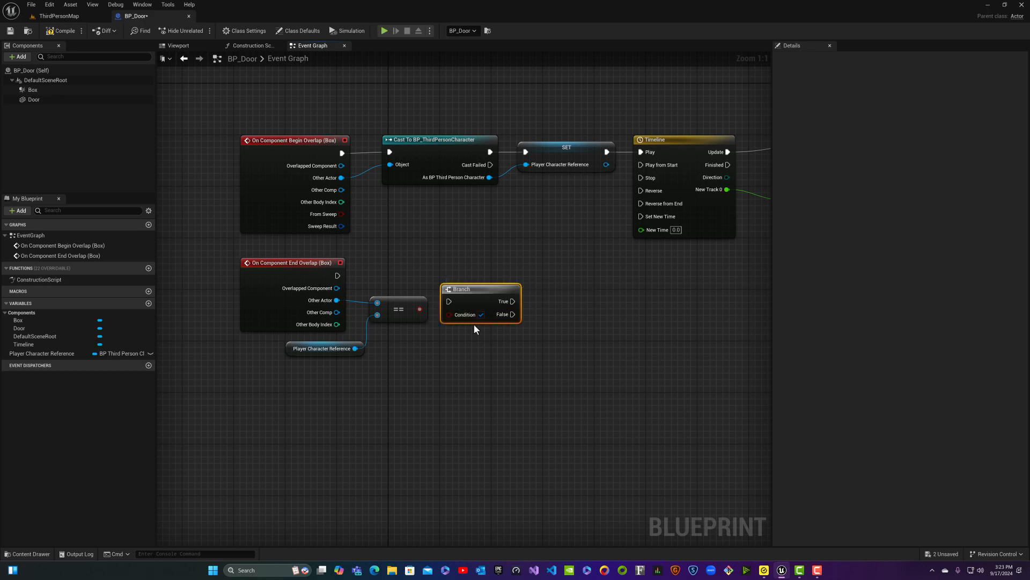
{"action": "left_click_drag", "start_coordinate": [464, 289], "coordinate": [456, 275]}
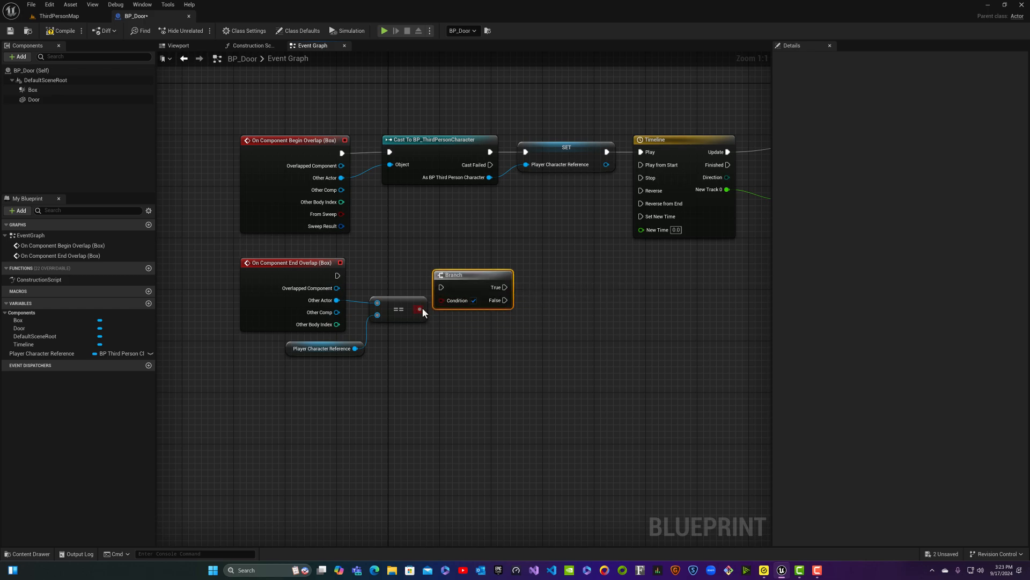
{"action": "left_click_drag", "start_coordinate": [421, 310], "coordinate": [475, 267]}
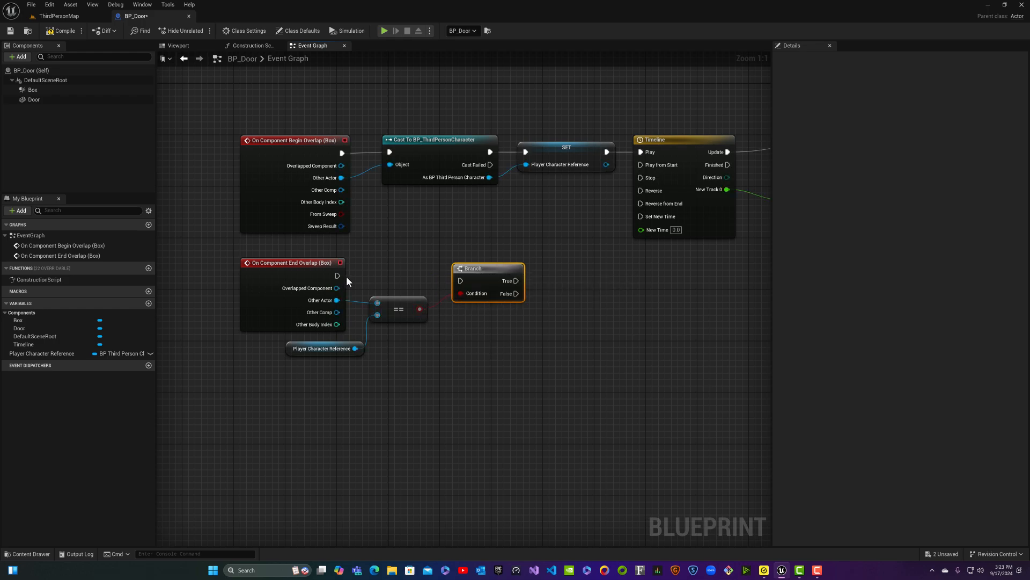
{"action": "left_click_drag", "start_coordinate": [338, 275], "coordinate": [450, 289]}
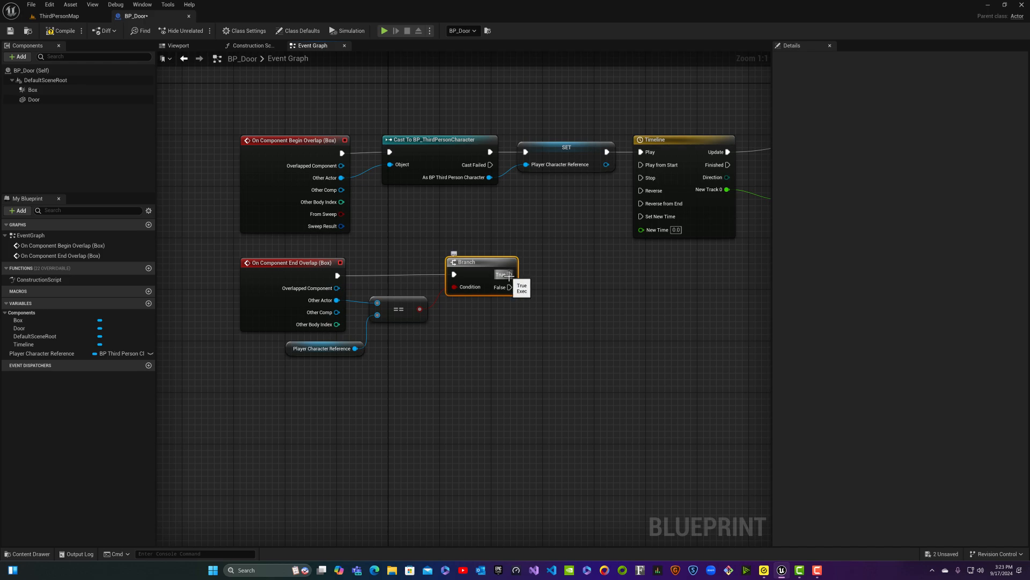
- Connect the Branch's True output to the Timeline's Reverse input, then compile and save BP_Door
{"action": "left_click_drag", "start_coordinate": [510, 274], "coordinate": [640, 192]}
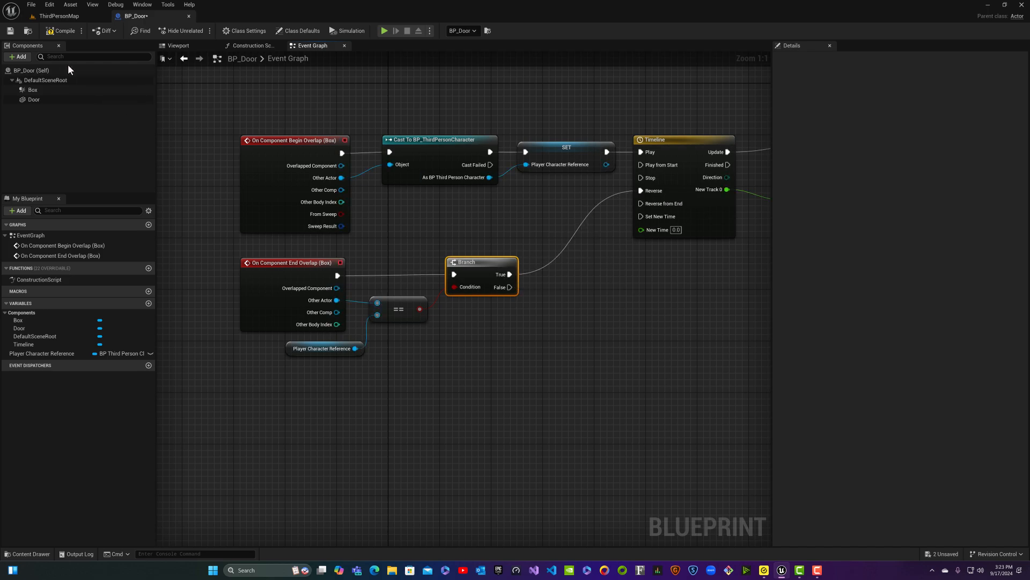
{"action": "left_click", "coordinate": [58, 31]}
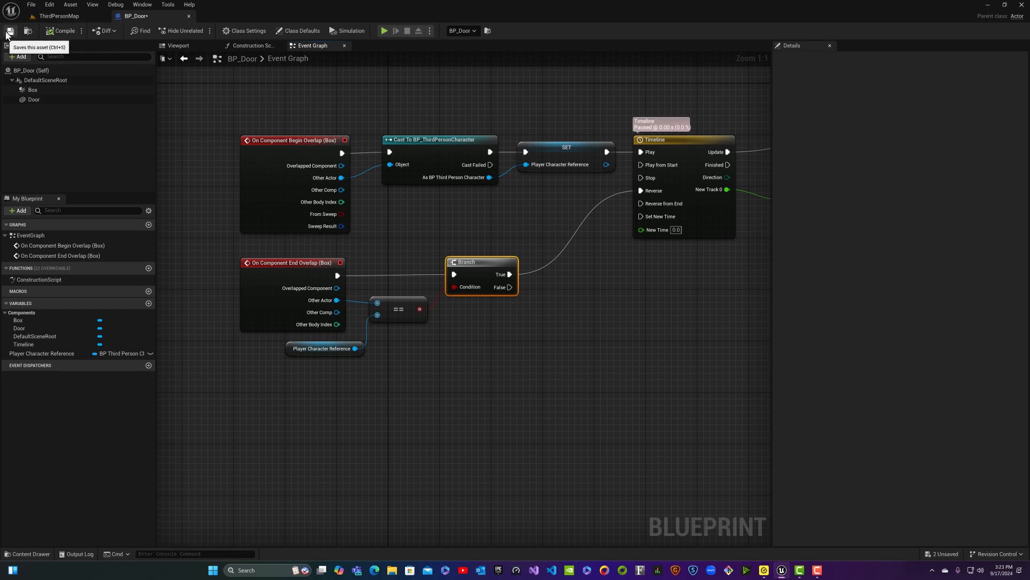
{"action": "left_click", "coordinate": [9, 31]}
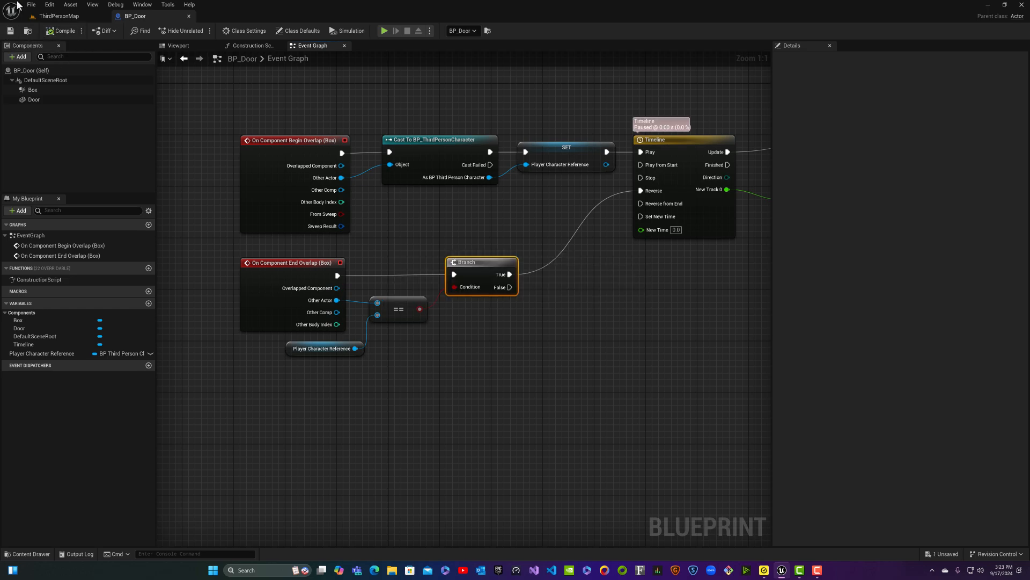
- In ThirdPersonMap, move PlayerStart farther from the door to about X 817 and snap it to the floor
{"action": "left_click", "coordinate": [60, 16]}
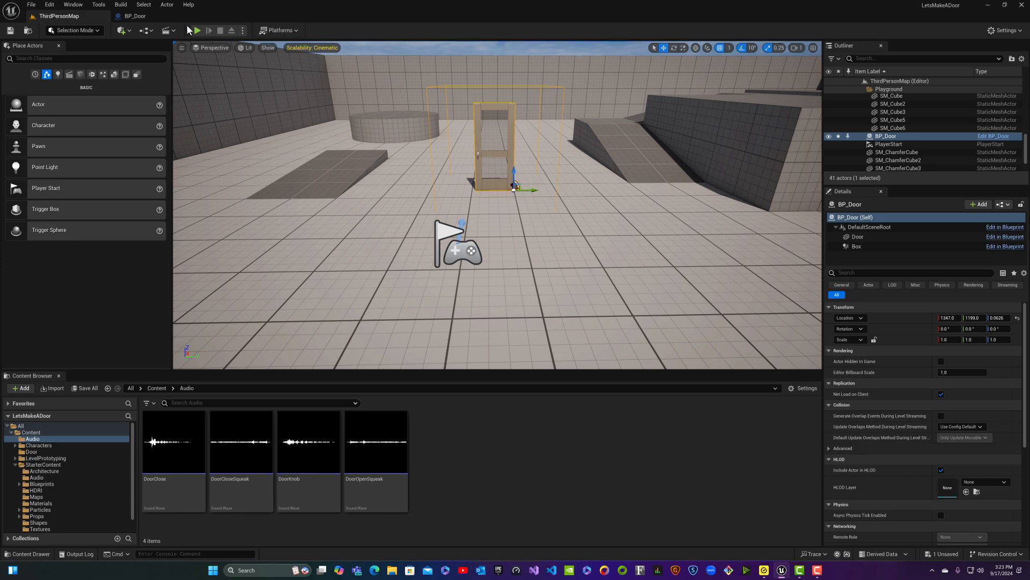
{"action": "left_click", "coordinate": [459, 239]}
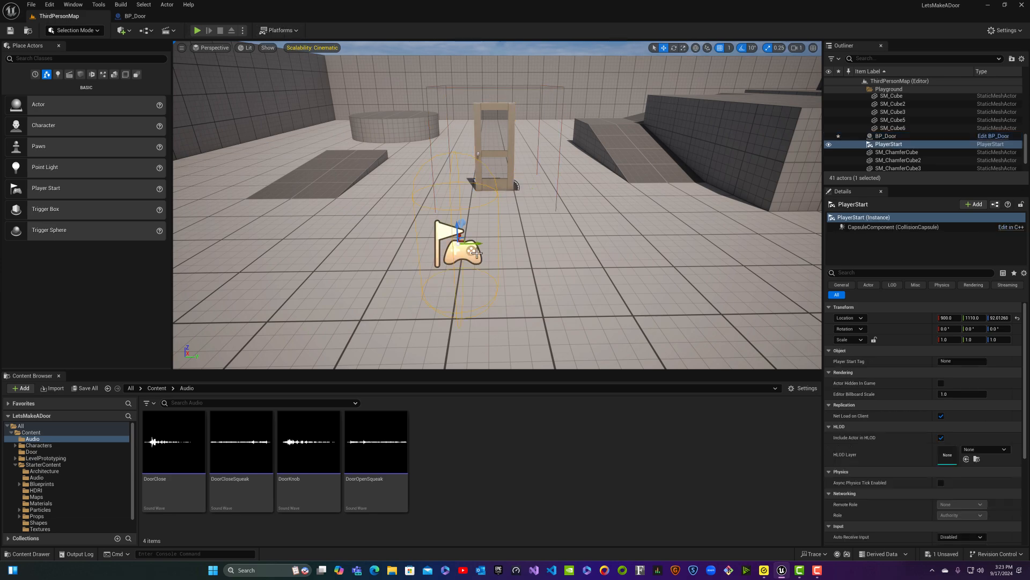
{"action": "mouse_move", "coordinate": [465, 221]}
{"action": "left_mouse_down"}
{"action": "mouse_move", "coordinate": [476, 275]}
{"action": "mouse_move", "coordinate": [471, 236]}
{"action": "mouse_move", "coordinate": [458, 275]}
{"action": "mouse_move", "coordinate": [455, 231]}
{"action": "left_mouse_up"}
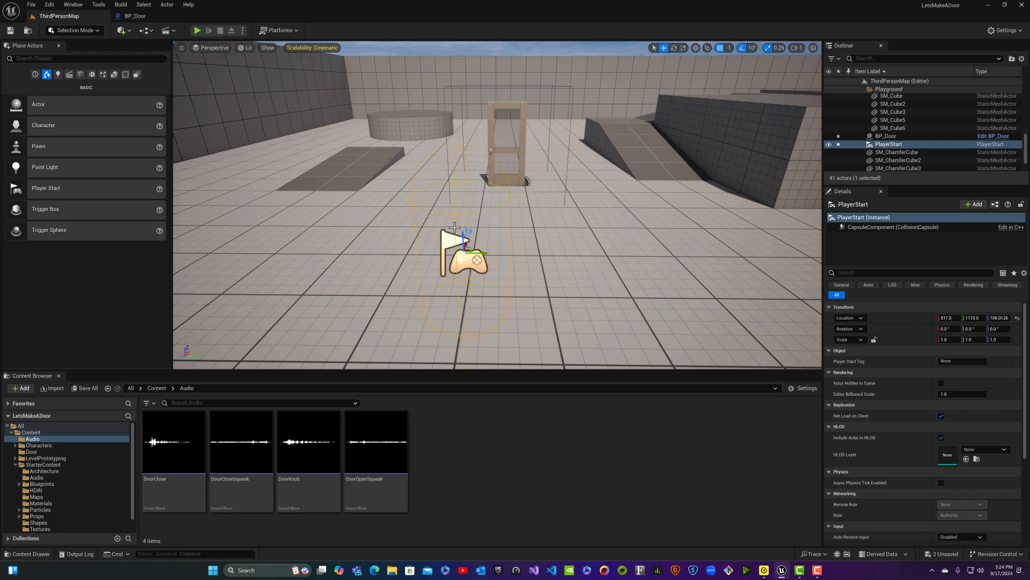
{"action": "key", "text": "End"}
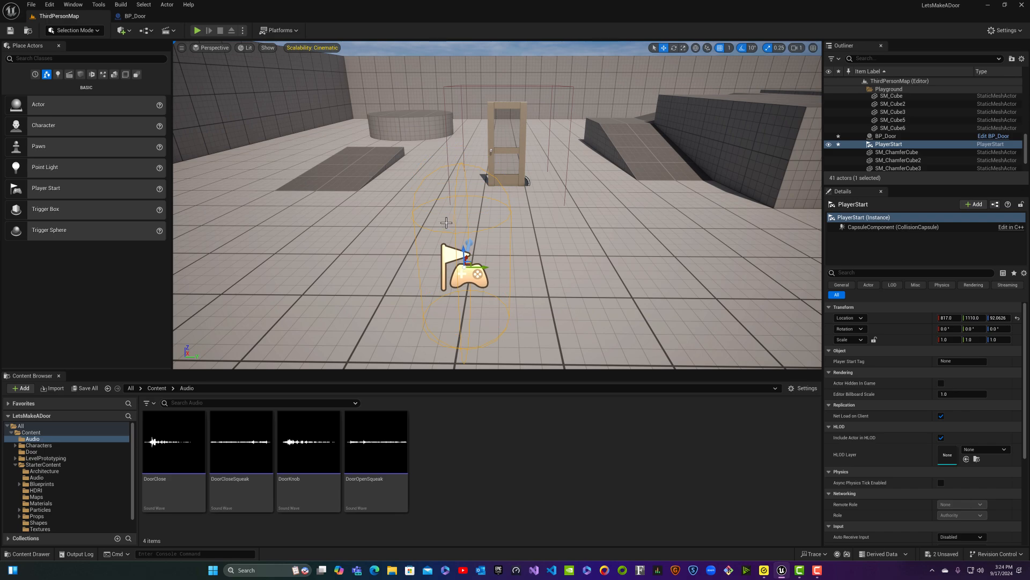
- Play the level and run the character through and away from the door to test its opening and closing, then stop playing
{"action": "left_click", "coordinate": [197, 31]}
{"action": "left_click", "coordinate": [356, 168]}
{"action": "key", "text": "w"}
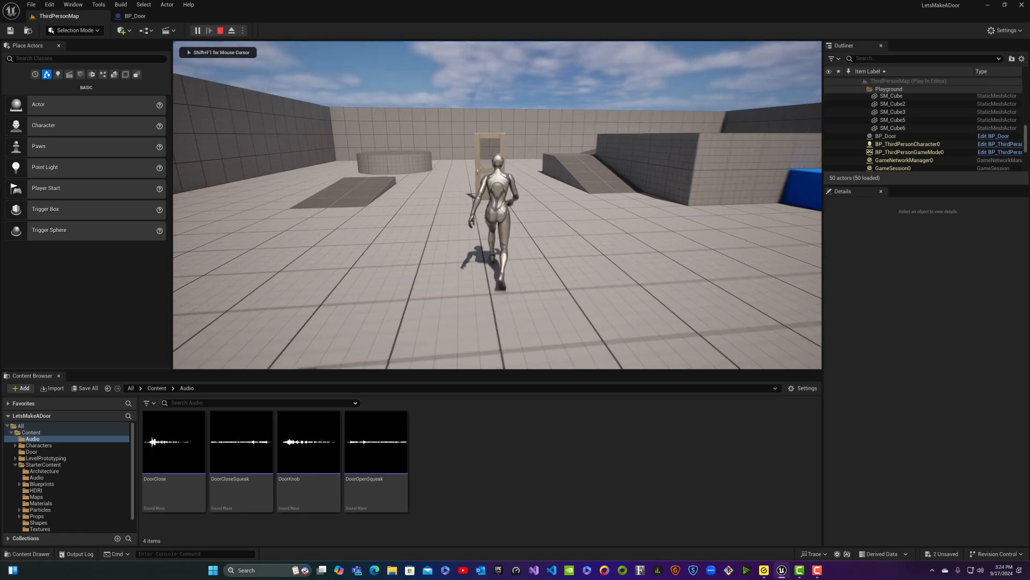
{"action": "key", "text": "e"}
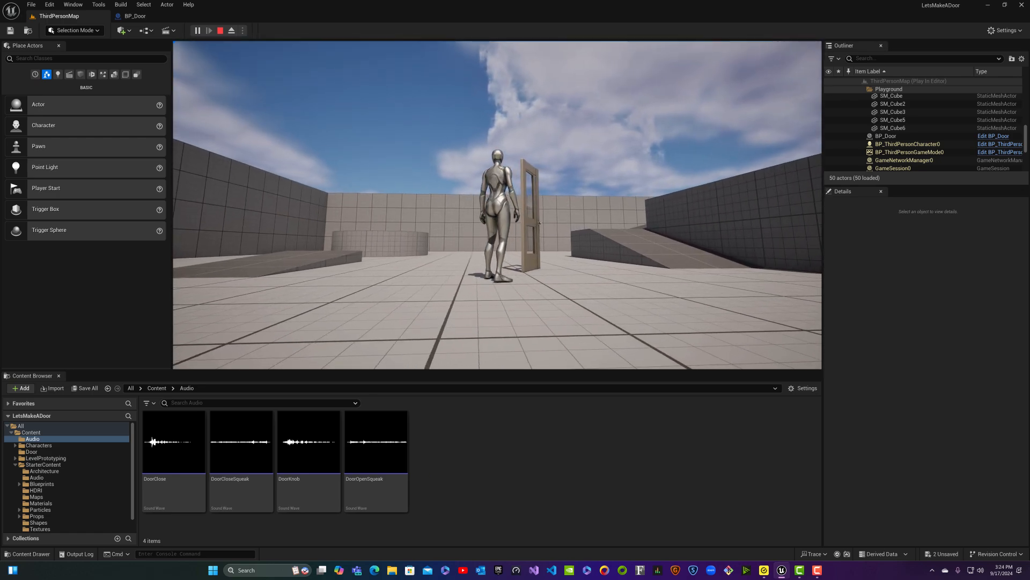
{"action": "key", "text": "w"}
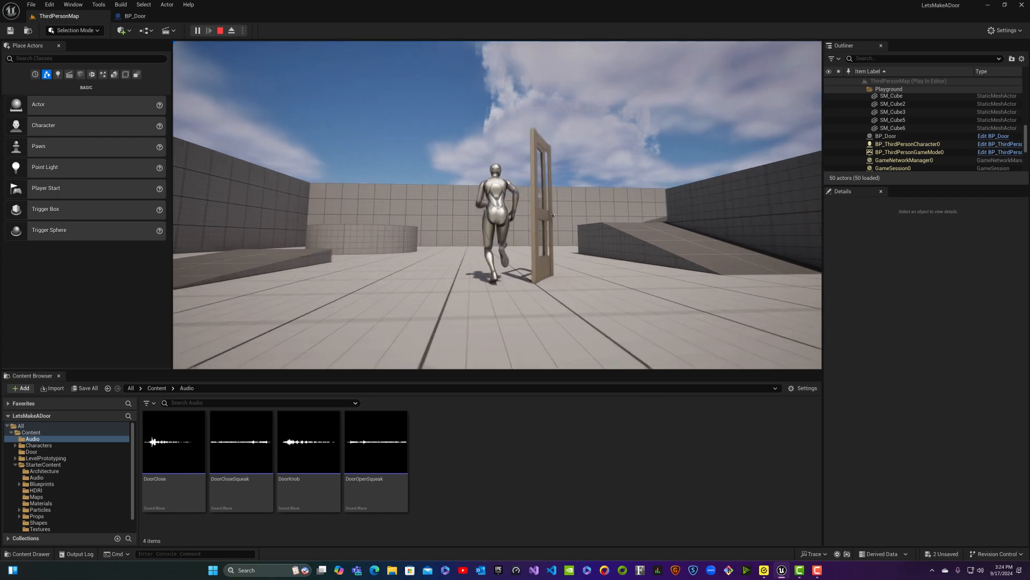
{"action": "key", "text": "a"}
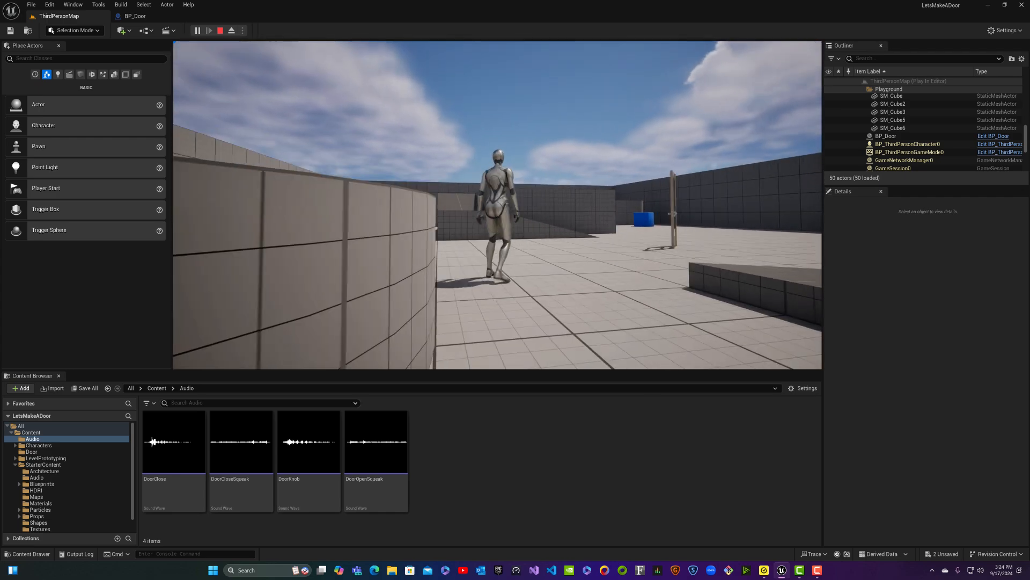
{"action": "key", "text": "w"}
{"action": "key", "text": "w"}
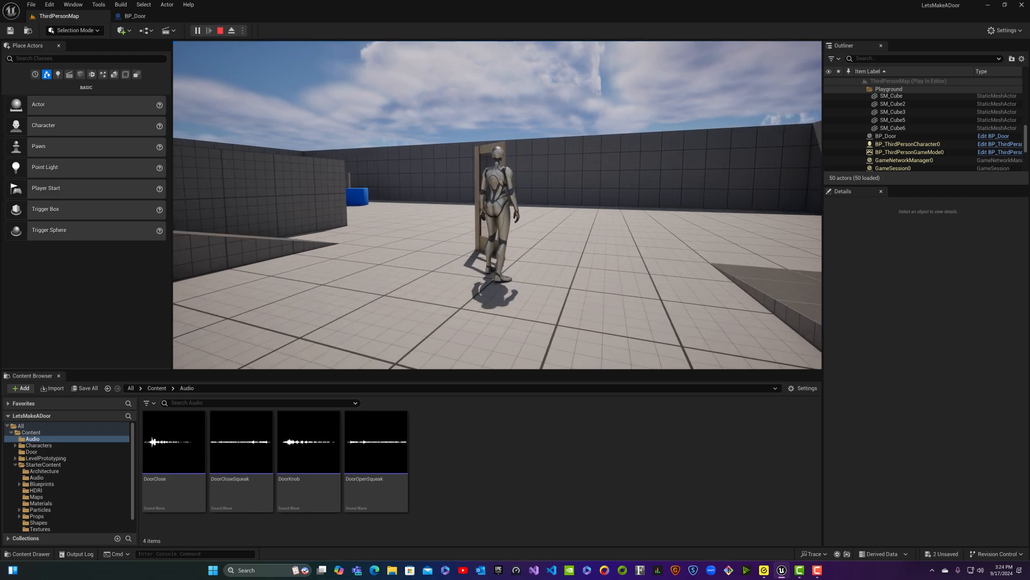
{"action": "key", "text": "w"}
{"action": "key", "text": "d"}
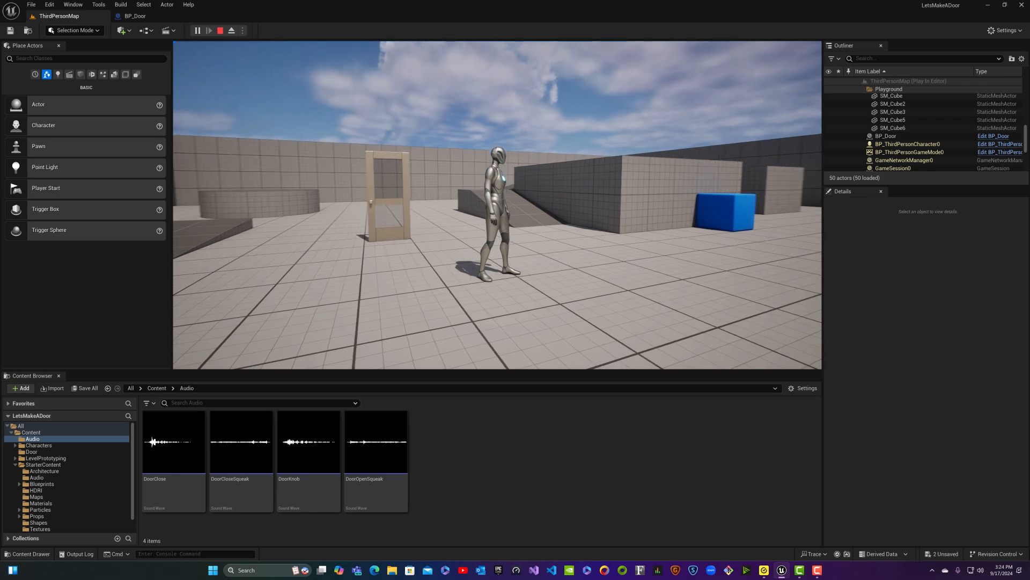
{"action": "key", "text": "Escape"}
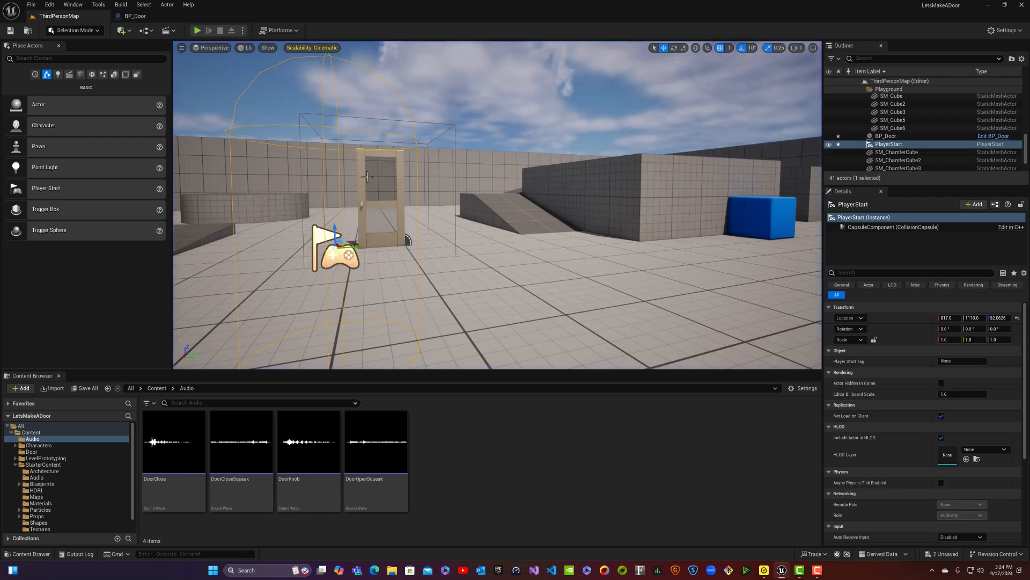
{"action": "right_click_drag", "start_coordinate": [497, 206], "coordinate": [447, 205]}
{"action": "key", "text": "d"}
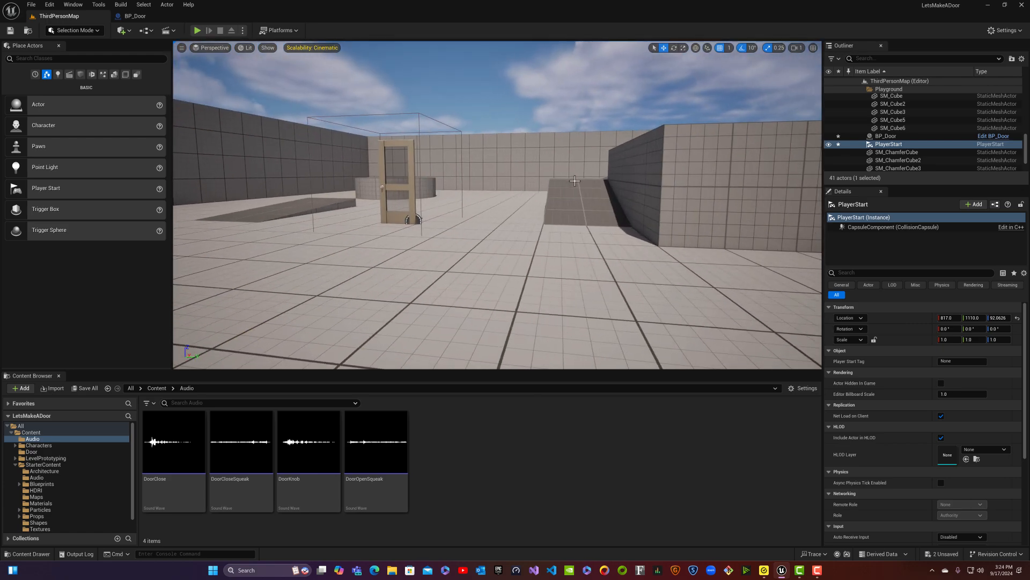
- Delete the ramp beside the door, the block behind it and the large wall block next to them
{"action": "left_click", "coordinate": [570, 192]}
{"action": "key", "text": "Delete"}
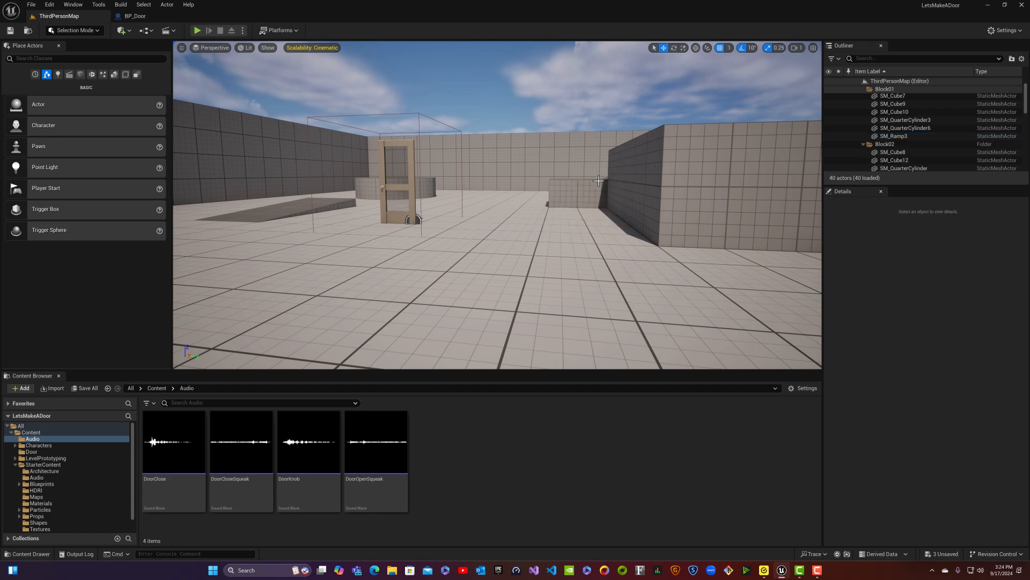
{"action": "left_click", "coordinate": [599, 182]}
{"action": "key", "text": "Delete"}
{"action": "left_click", "coordinate": [678, 167]}
{"action": "key", "text": "Delete"}
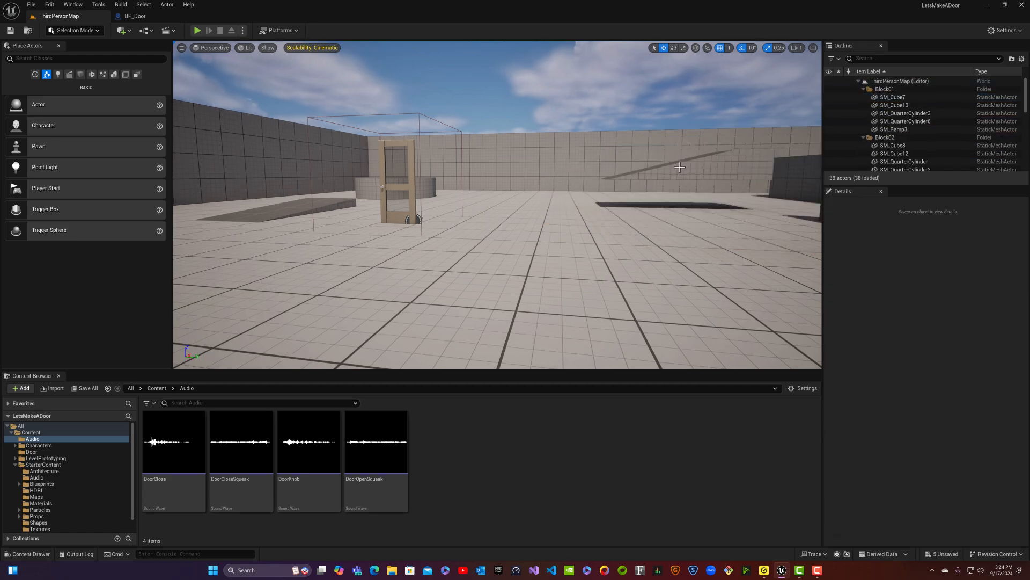
- Delete SM_Ramp3 and the floating block SM_Cube10 left over from Block01
{"action": "left_click", "coordinate": [652, 167]}
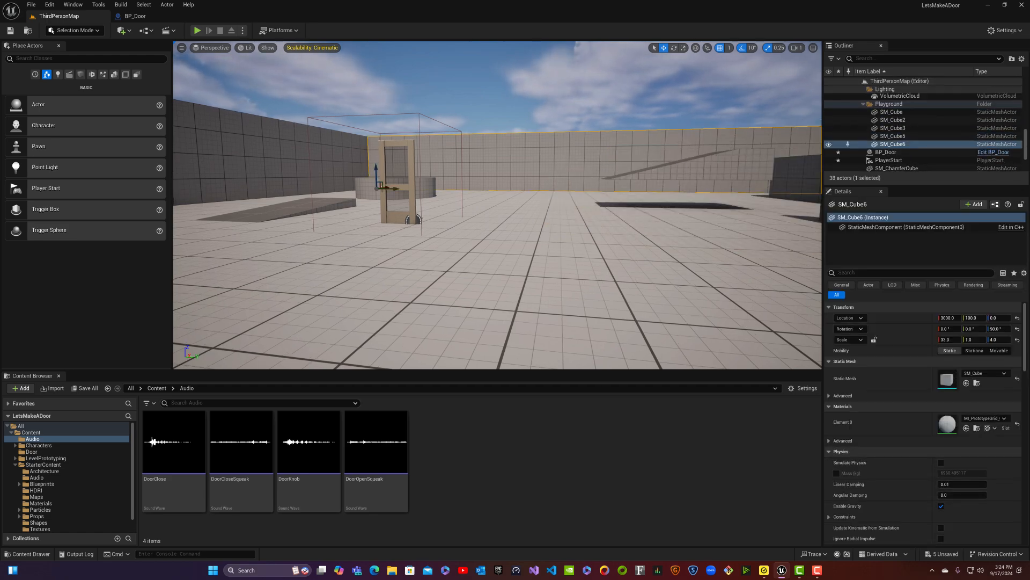
{"action": "key", "text": "Delete"}
{"action": "right_click_drag", "start_coordinate": [715, 164], "coordinate": [720, 165]}
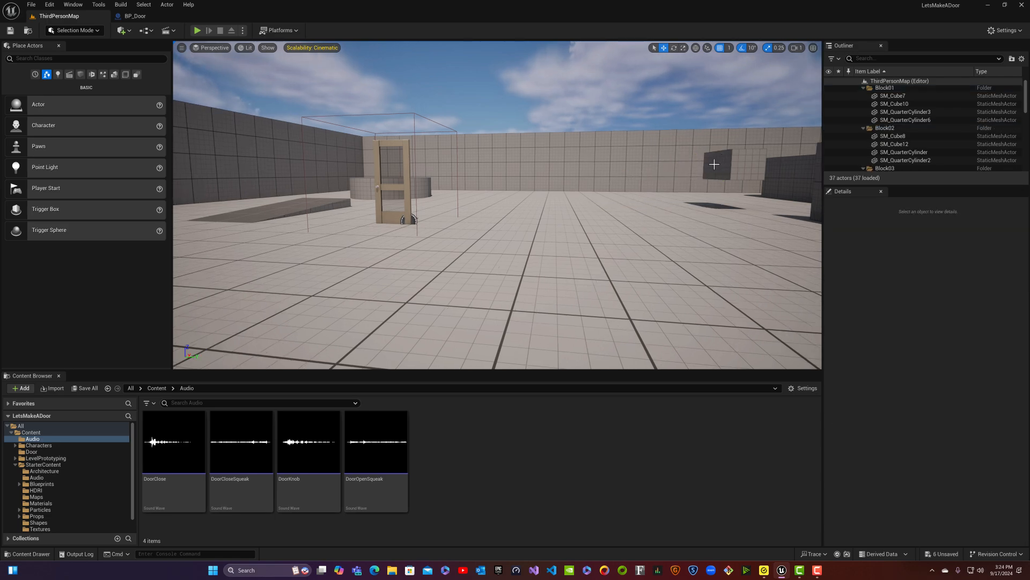
{"action": "left_click", "coordinate": [729, 163]}
{"action": "key", "text": "Delete"}
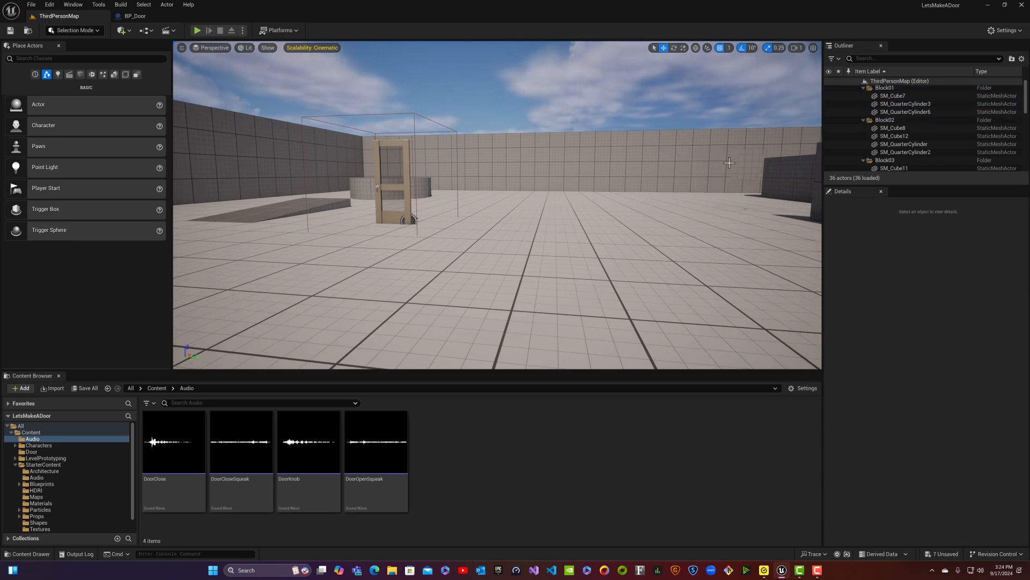
- Delete the two cubes and two quarter cylinders that make up Block02
{"action": "left_click", "coordinate": [797, 174]}
{"action": "key", "text": "Delete"}
{"action": "left_click", "coordinate": [768, 172]}
{"action": "key", "text": "Delete"}
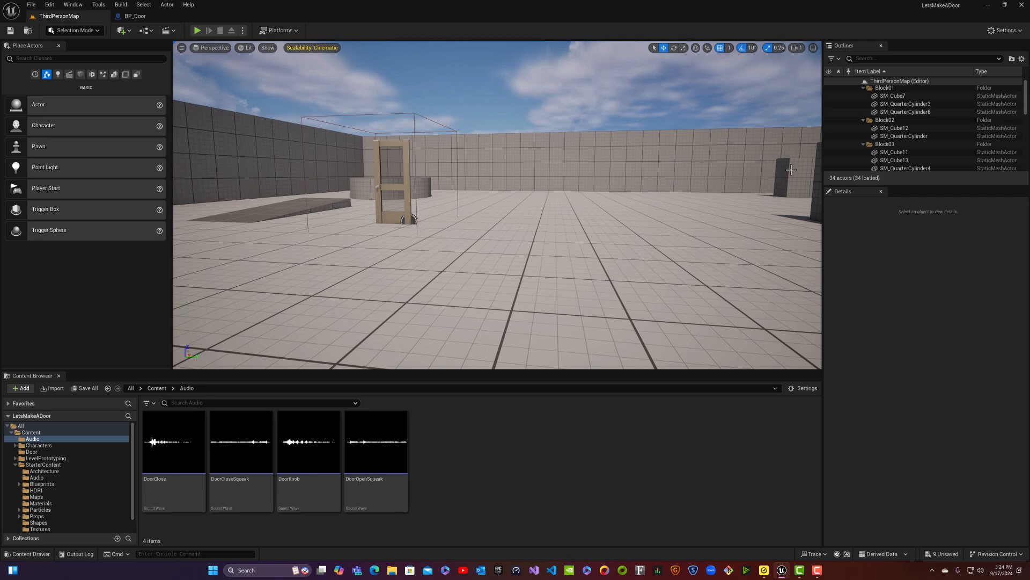
{"action": "left_click", "coordinate": [791, 170]}
{"action": "key", "text": "Delete"}
{"action": "left_click", "coordinate": [800, 175]}
{"action": "key", "text": "Delete"}
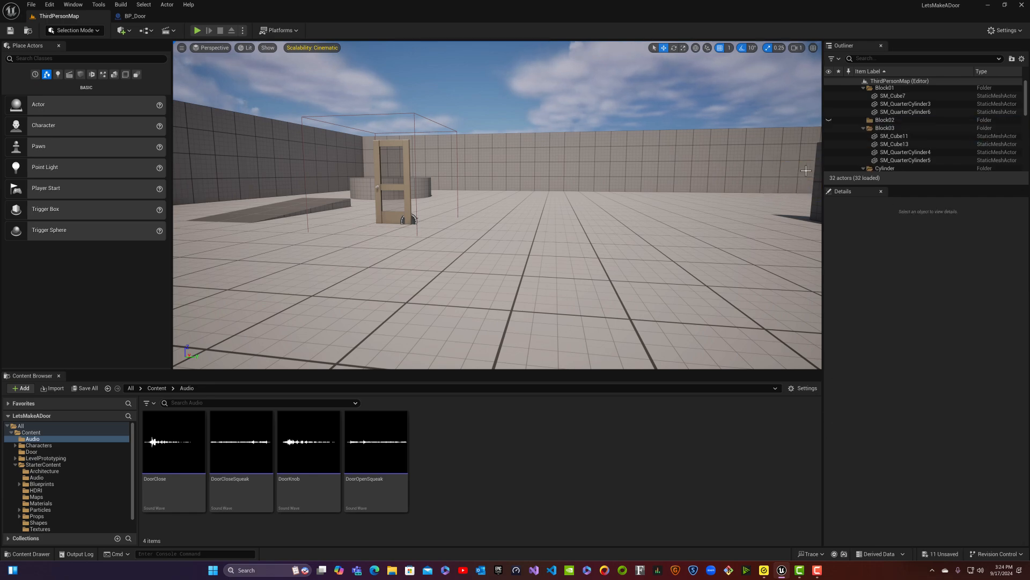
- Delete SM_ChamferCube and the remaining Block01 pieces: SM_QuarterCylinder6, SM_QuarterCylinder3 and SM_Cube7
{"action": "right_click_drag", "start_coordinate": [800, 174], "coordinate": [838, 176]}
{"action": "left_click", "coordinate": [756, 206]}
{"action": "key", "text": "Delete"}
{"action": "left_click", "coordinate": [755, 172]}
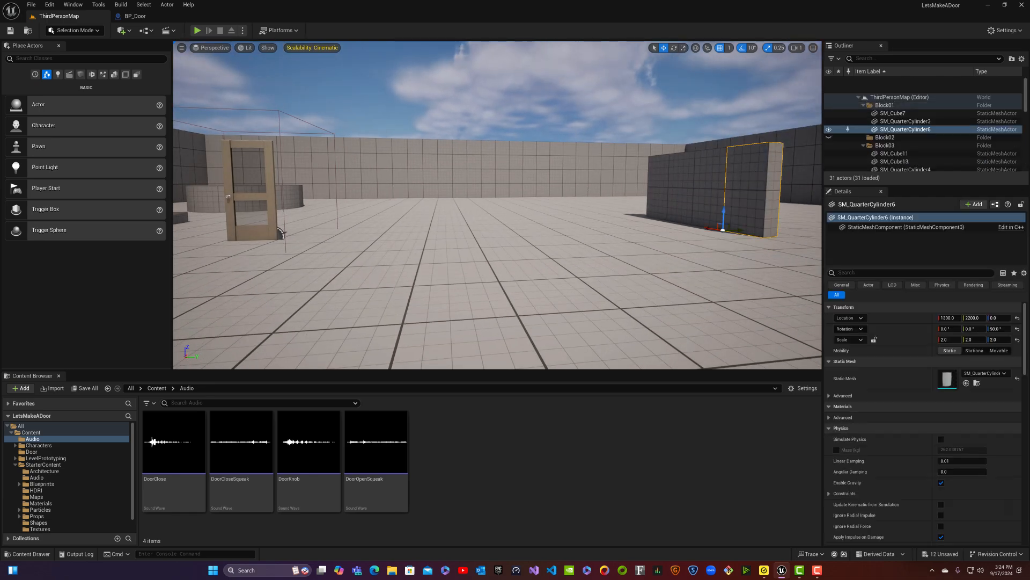
{"action": "key", "text": "Delete"}
{"action": "left_click", "coordinate": [722, 171]}
{"action": "key", "text": "Delete"}
{"action": "left_click", "coordinate": [689, 172]}
{"action": "key", "text": "Delete"}
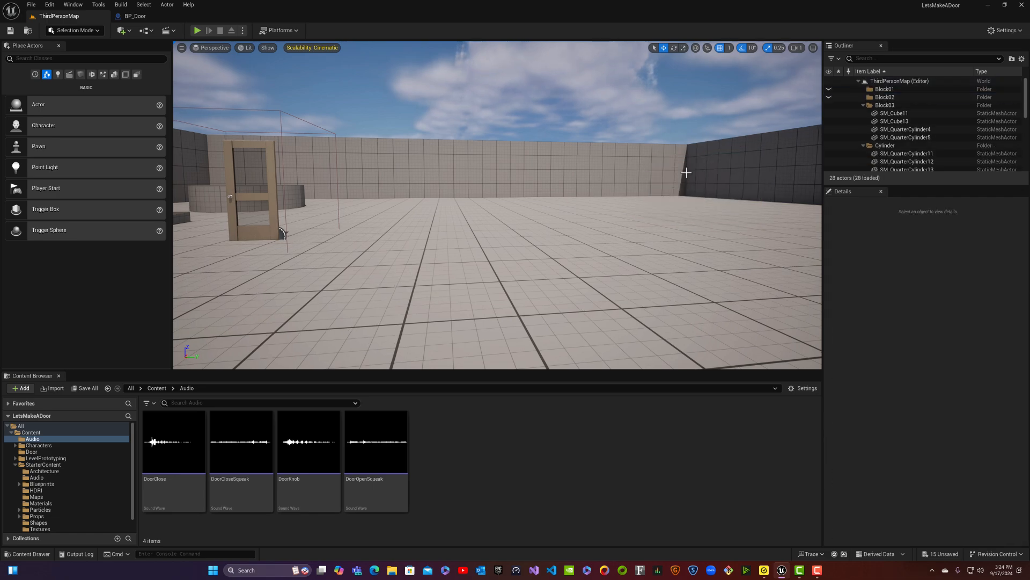
- Delete the two remaining blue chamfer cubes and the first grey piece of Block03
{"action": "right_click_drag", "start_coordinate": [689, 173], "coordinate": [642, 199]}
{"action": "left_click", "coordinate": [591, 221]}
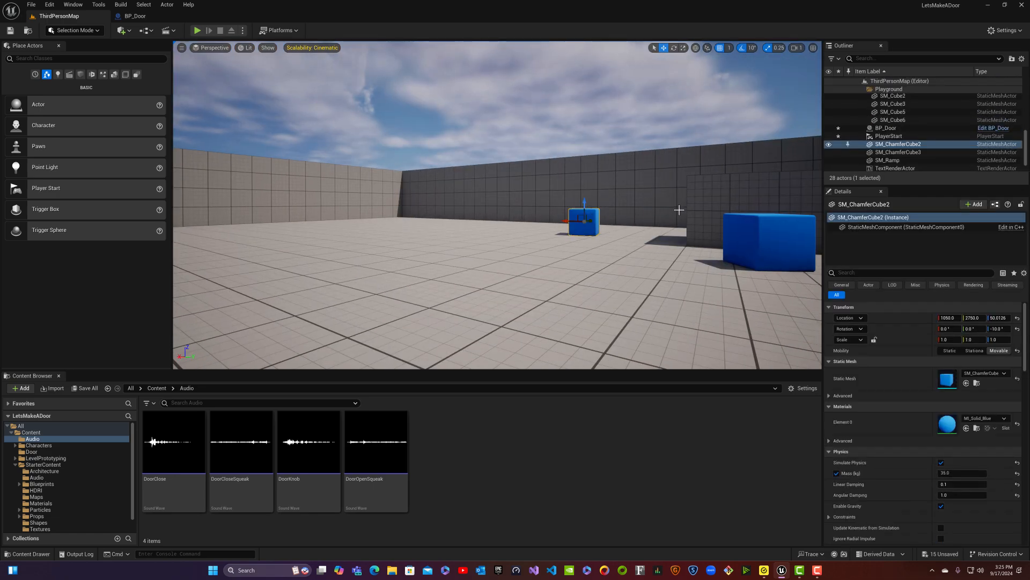
{"action": "key", "text": "Delete"}
{"action": "left_click", "coordinate": [726, 200]}
{"action": "key", "text": "Delete"}
{"action": "left_click", "coordinate": [753, 223]}
{"action": "key", "text": "Delete"}
- Delete the last three grey pieces of Block03 near the corner of the outer walls
{"action": "right_click_drag", "start_coordinate": [712, 205], "coordinate": [675, 204]}
{"action": "left_click", "coordinate": [641, 207]}
{"action": "key", "text": "Delete"}
{"action": "left_click", "coordinate": [630, 205]}
{"action": "key", "text": "Delete"}
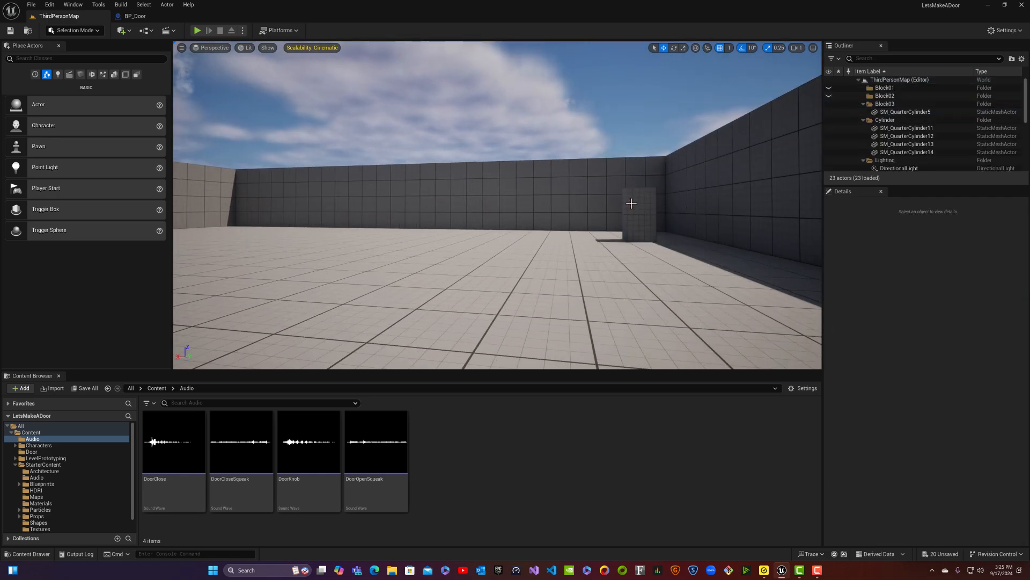
{"action": "left_click", "coordinate": [630, 203]}
{"action": "key", "text": "Delete"}
- Delete the low ramp SM_Ramp between PlayerStart and the door
{"action": "right_click_drag", "start_coordinate": [630, 203], "coordinate": [558, 204]}
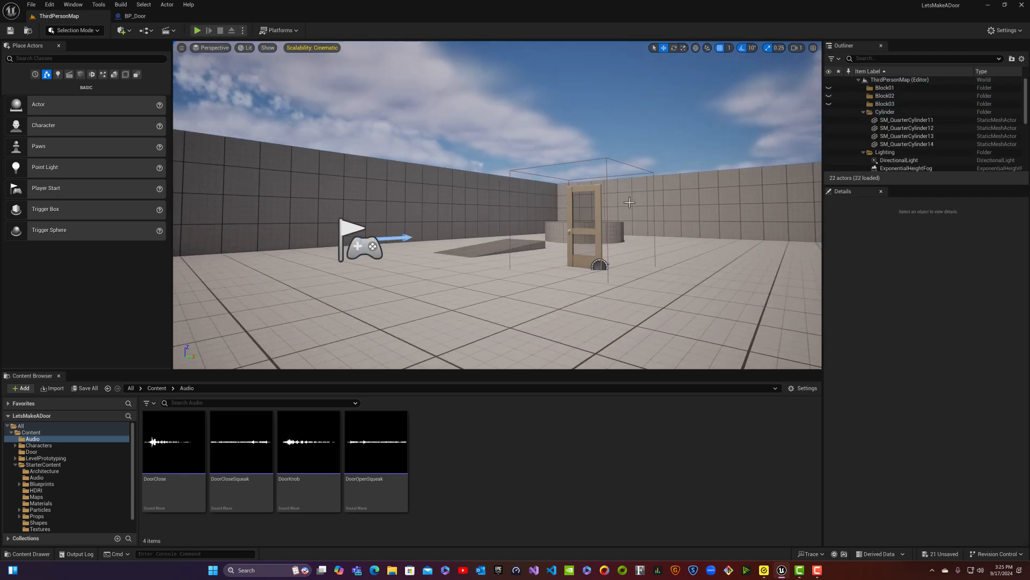
{"action": "left_click", "coordinate": [491, 252]}
{"action": "key", "text": "Delete"}
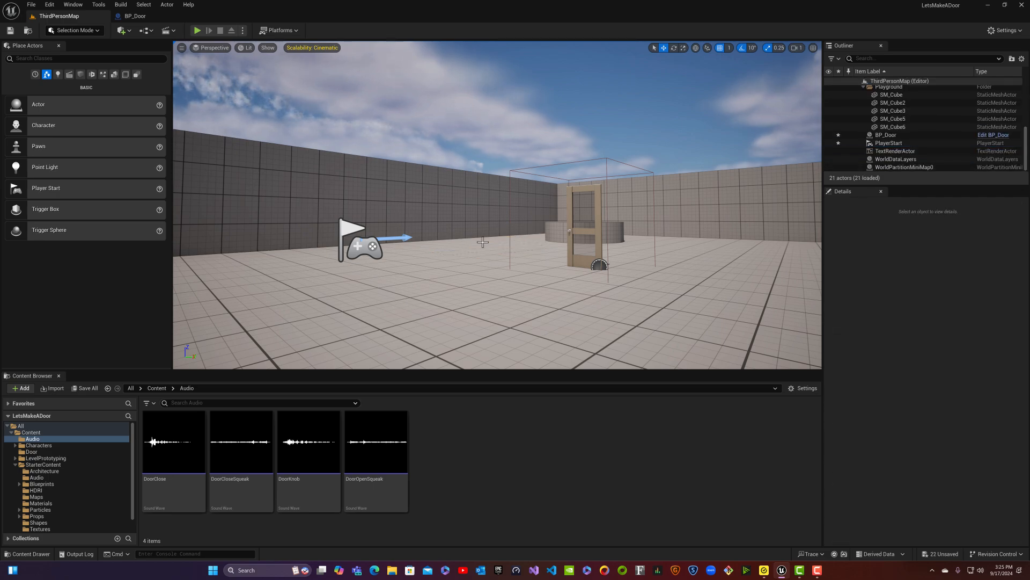
- Delete the four quarter cylinders forming the round platform behind the door
{"action": "mouse_move", "coordinate": [490, 252]}
{"action": "right_mouse_down"}
{"action": "mouse_move", "coordinate": [489, 236]}
{"action": "mouse_move", "coordinate": [569, 242]}
{"action": "mouse_move", "coordinate": [482, 238]}
{"action": "right_mouse_up"}
{"action": "key", "text": "w"}
{"action": "left_click", "coordinate": [482, 238]}
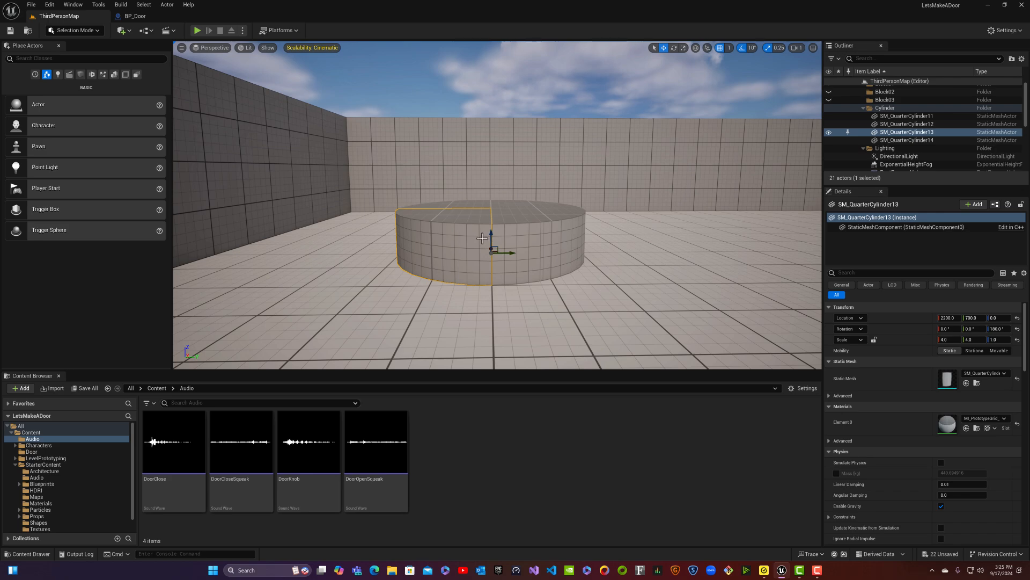
{"action": "key", "text": "Delete"}
{"action": "left_click", "coordinate": [527, 224]}
{"action": "key", "text": "Delete"}
{"action": "left_click", "coordinate": [525, 218]}
{"action": "key", "text": "Delete"}
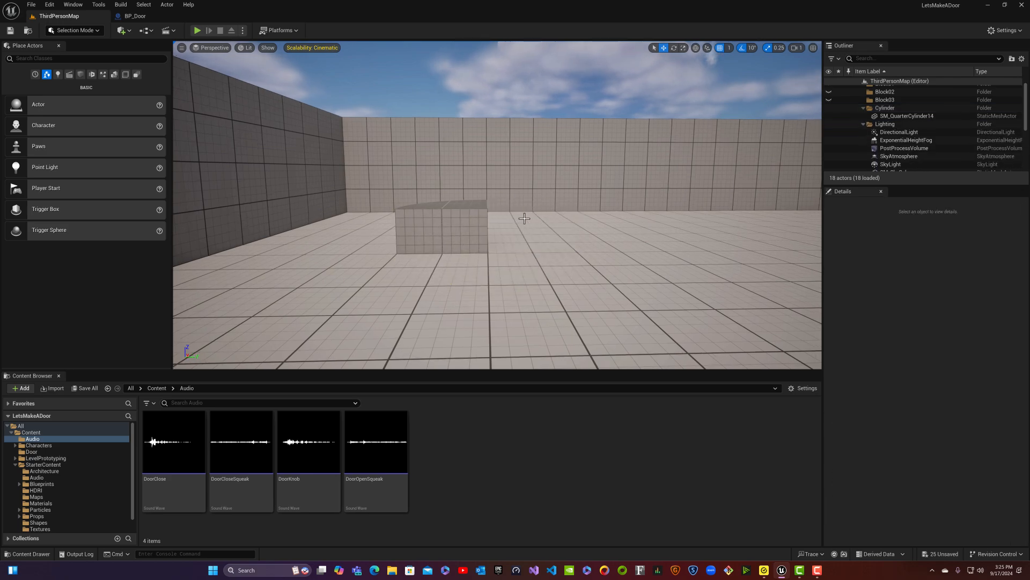
{"action": "left_click", "coordinate": [457, 225]}
{"action": "key", "text": "Delete"}
{"action": "left_click", "coordinate": [462, 222]}
{"action": "right_click_drag", "start_coordinate": [521, 182], "coordinate": [526, 215]}
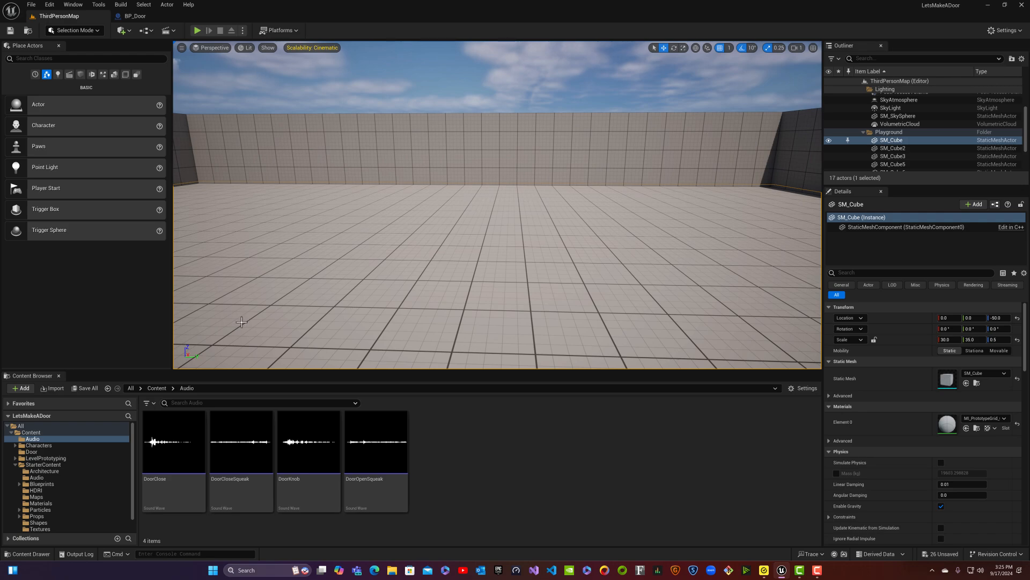
- Place the Floor_400x400 mesh from StarterContent/Architecture on the cleared ground at about X 1443, Y 1837
{"action": "left_click", "coordinate": [153, 389]}
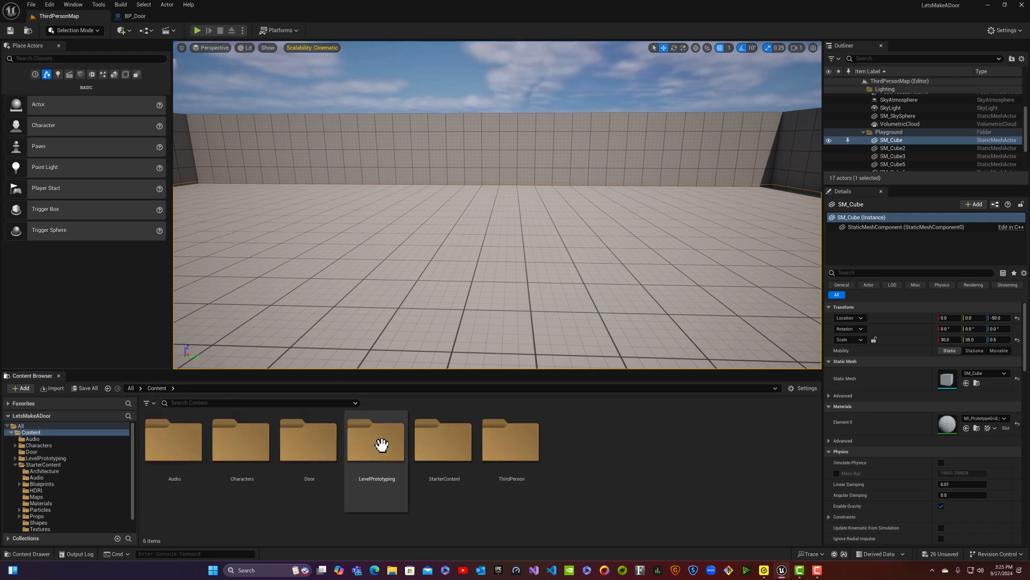
{"action": "double_click", "coordinate": [450, 444]}
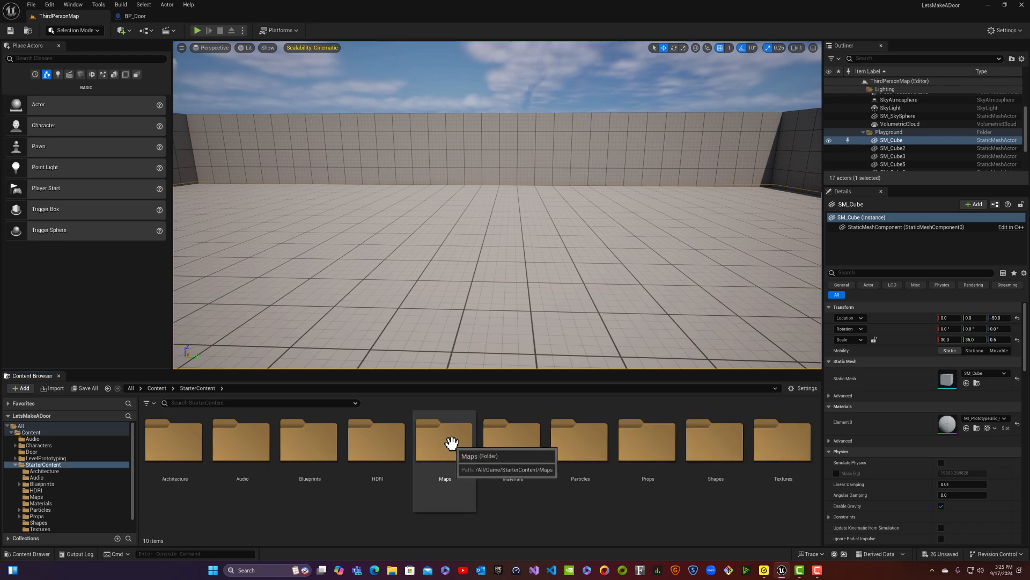
{"action": "double_click", "coordinate": [198, 458]}
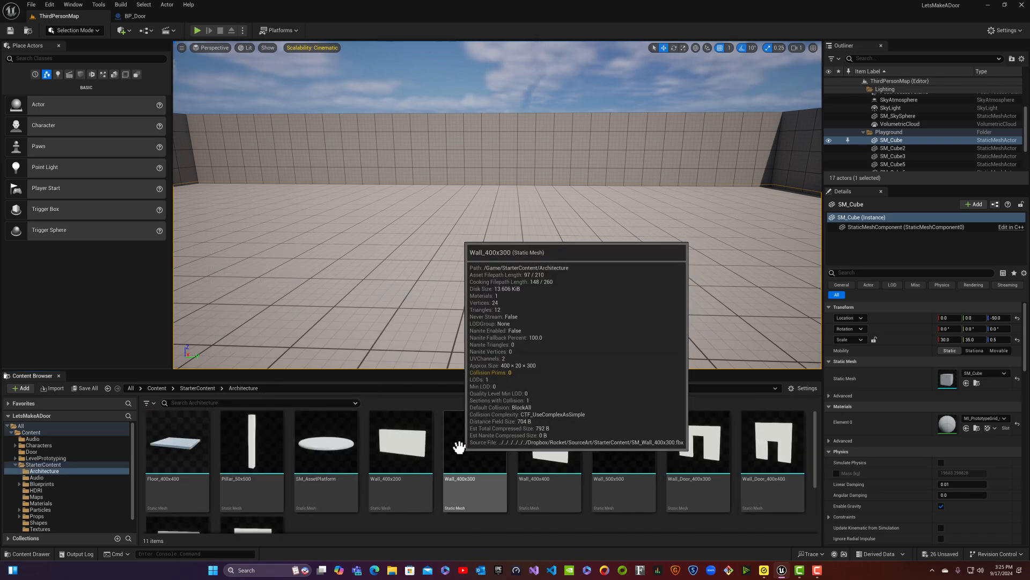
{"action": "scroll", "coordinate": [451, 443], "scroll_direction": "down", "scroll_amount": 1}
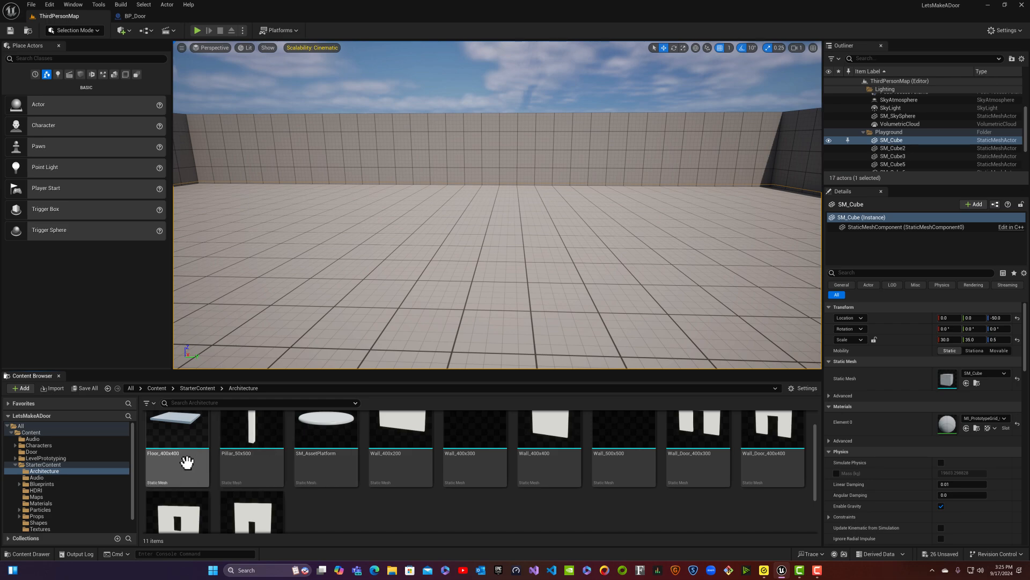
{"action": "left_click_drag", "start_coordinate": [182, 459], "coordinate": [411, 328]}
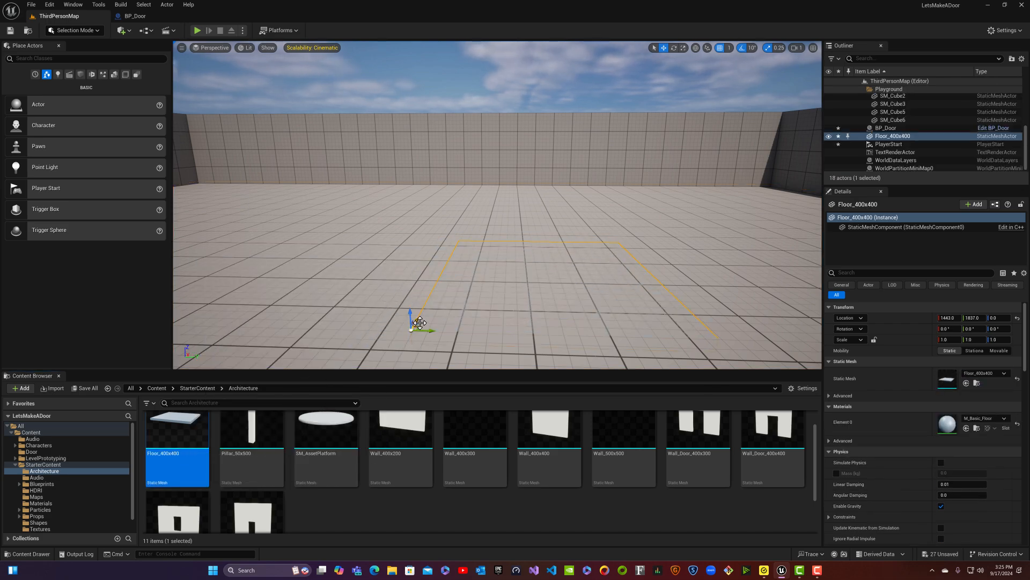
- Set the position grid snap to 10 and move the floor slab to about Y 1797
{"action": "left_click", "coordinate": [707, 48]}
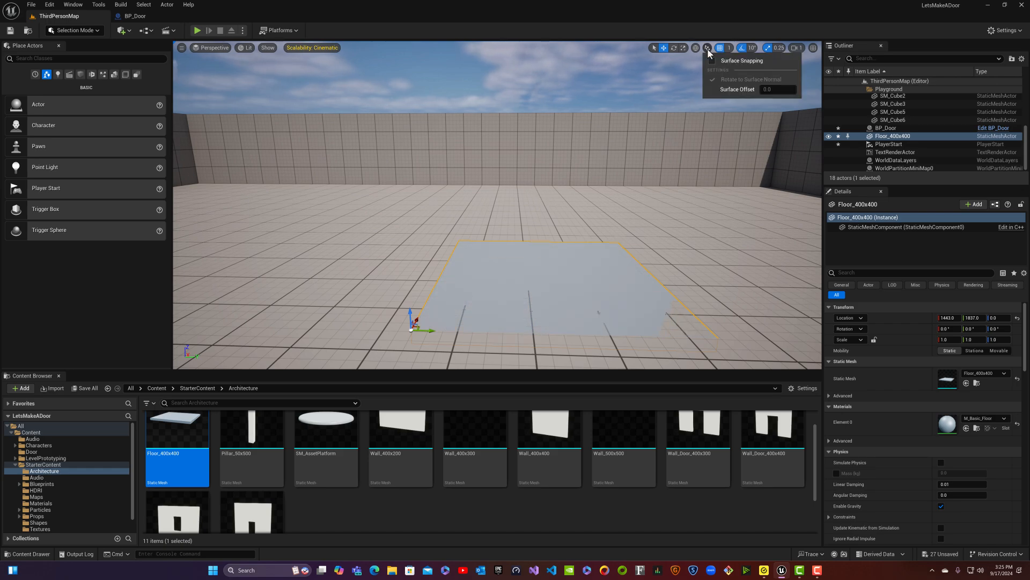
{"action": "left_click", "coordinate": [712, 61]}
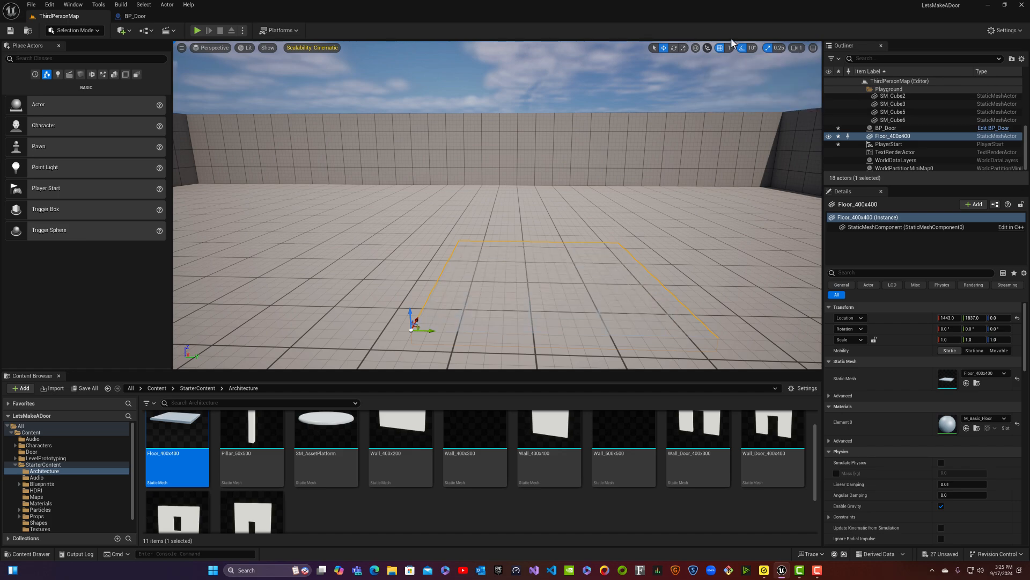
{"action": "left_click", "coordinate": [729, 47]}
{"action": "left_click", "coordinate": [742, 87]}
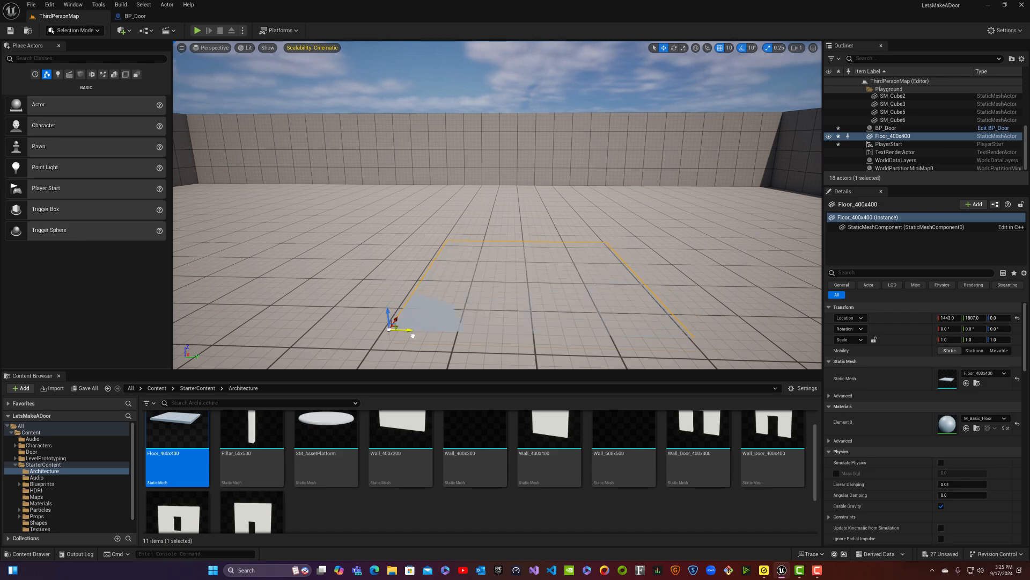
{"action": "left_click_drag", "start_coordinate": [412, 336], "coordinate": [406, 337]}
{"action": "key", "text": "w"}
{"action": "right_click_drag", "start_coordinate": [416, 331], "coordinate": [419, 371]}
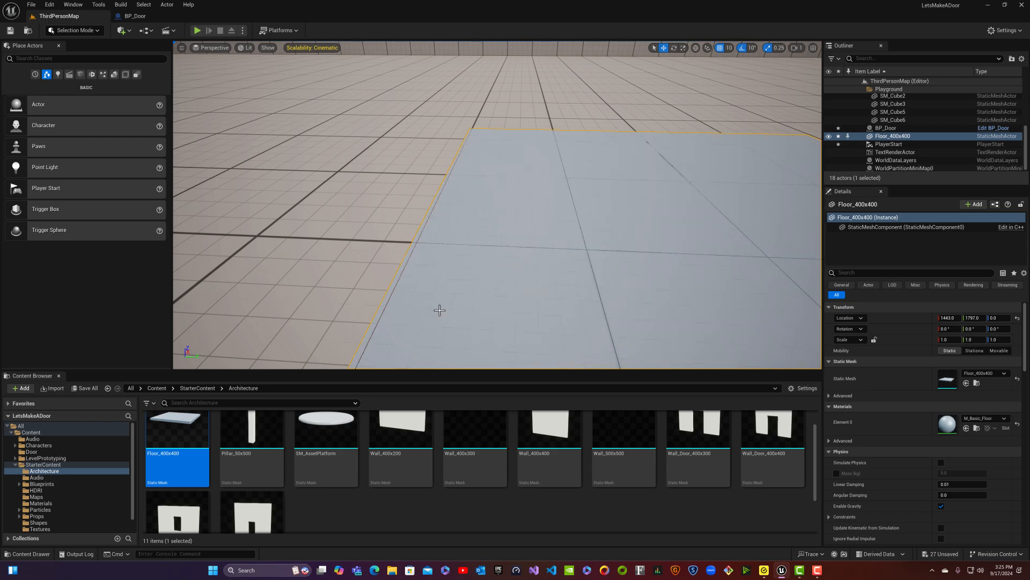
- Set the position grid snap to 5 and move the floor slab to about Y 1802, Z 40
{"action": "left_click", "coordinate": [727, 48]}
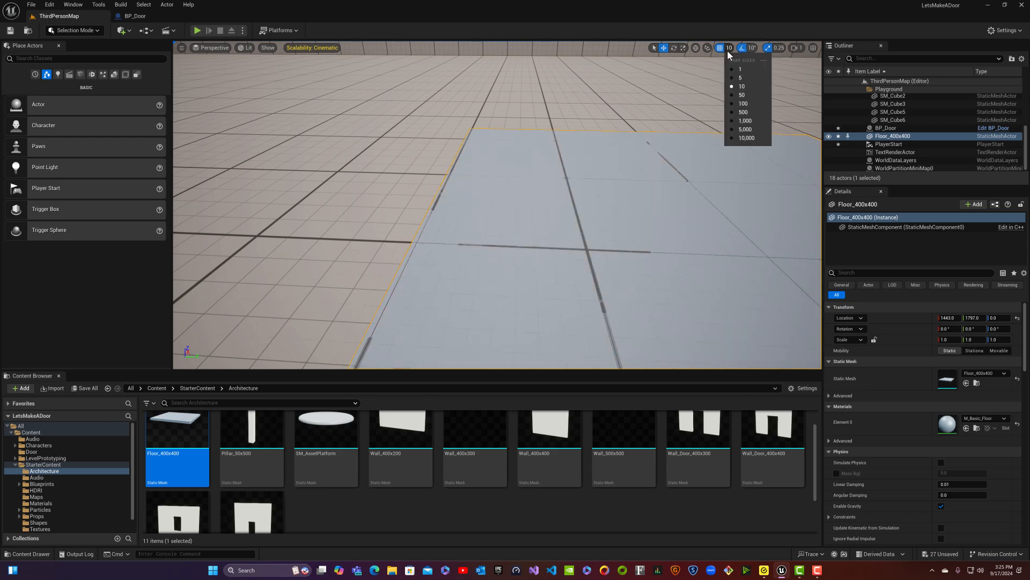
{"action": "left_click", "coordinate": [741, 78]}
{"action": "mouse_move", "coordinate": [549, 213]}
{"action": "right_mouse_down"}
{"action": "mouse_move", "coordinate": [602, 211]}
{"action": "mouse_move", "coordinate": [553, 211]}
{"action": "right_mouse_up"}
{"action": "key", "text": "s"}
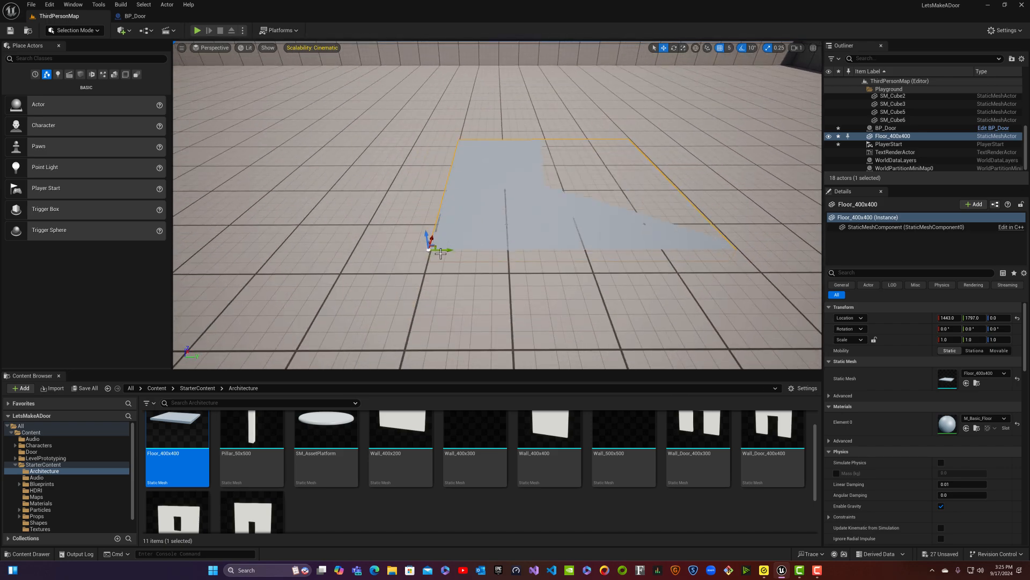
{"action": "left_click_drag", "start_coordinate": [445, 250], "coordinate": [424, 223]}
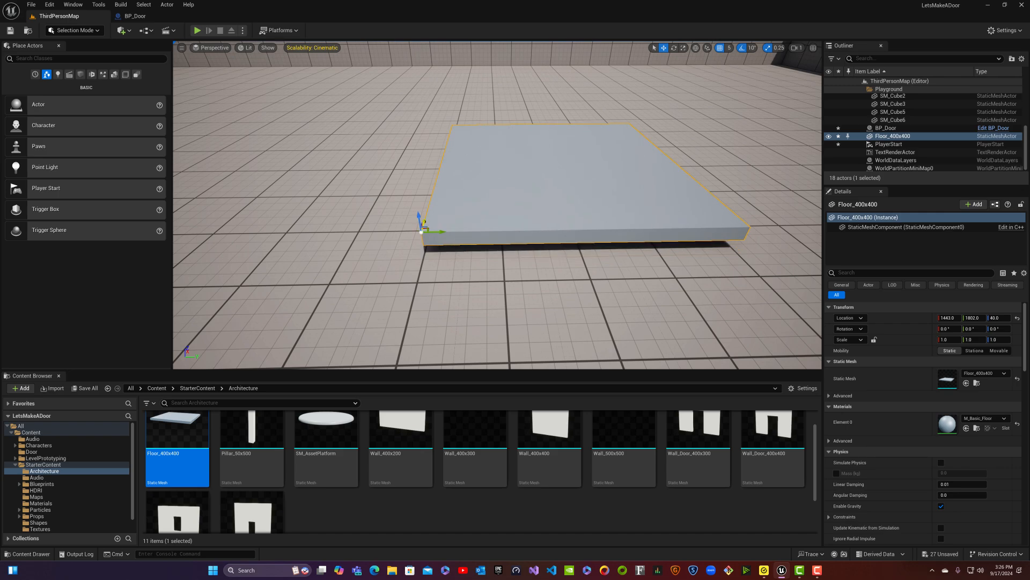
- Raise the floor slab to about Z 65 and snap it down onto the ground
{"action": "key", "text": "Delete"}
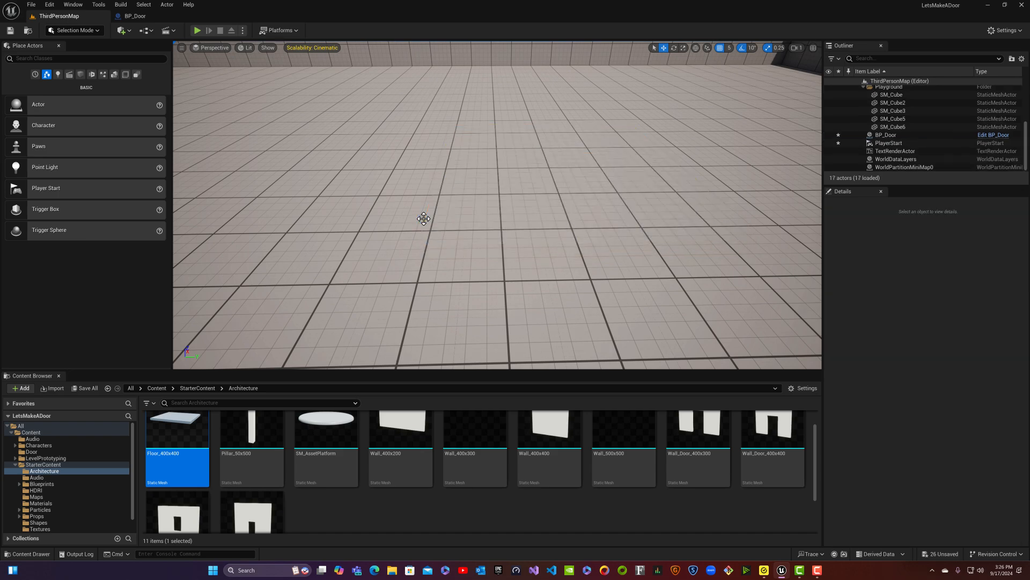
{"action": "key", "text": "ctrl+z"}
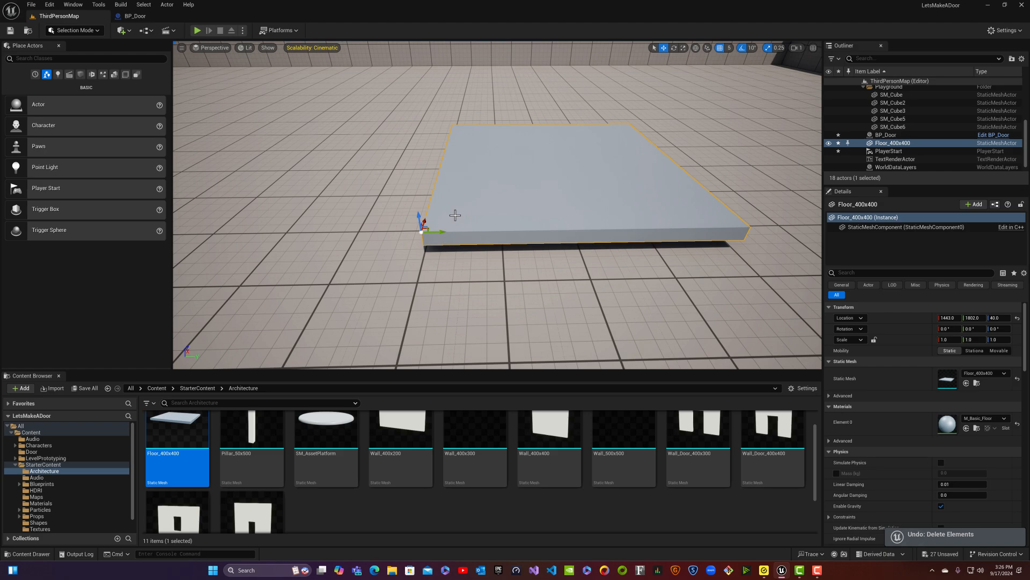
{"action": "left_click_drag", "start_coordinate": [420, 222], "coordinate": [418, 214]}
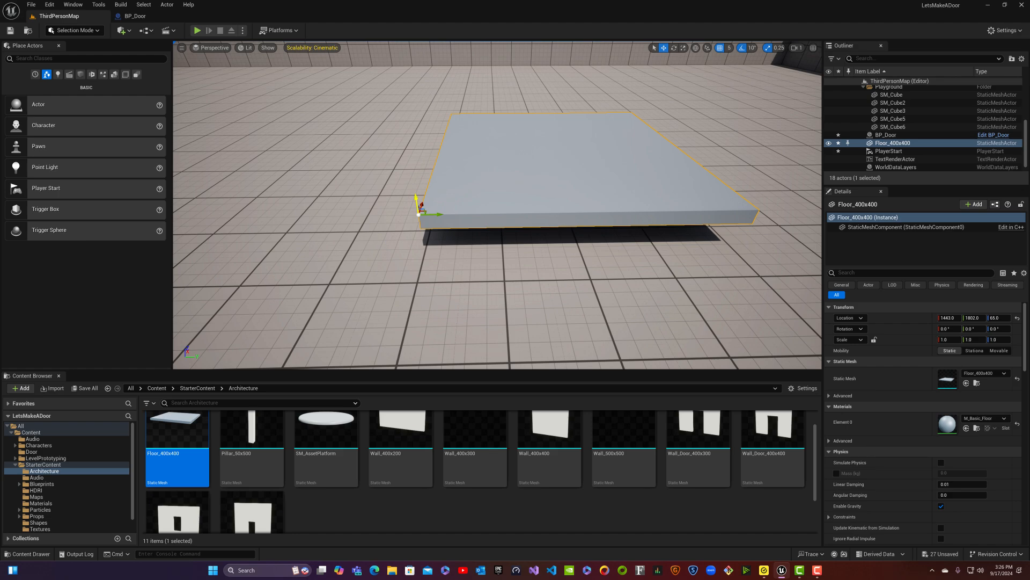
{"action": "key", "text": "End"}
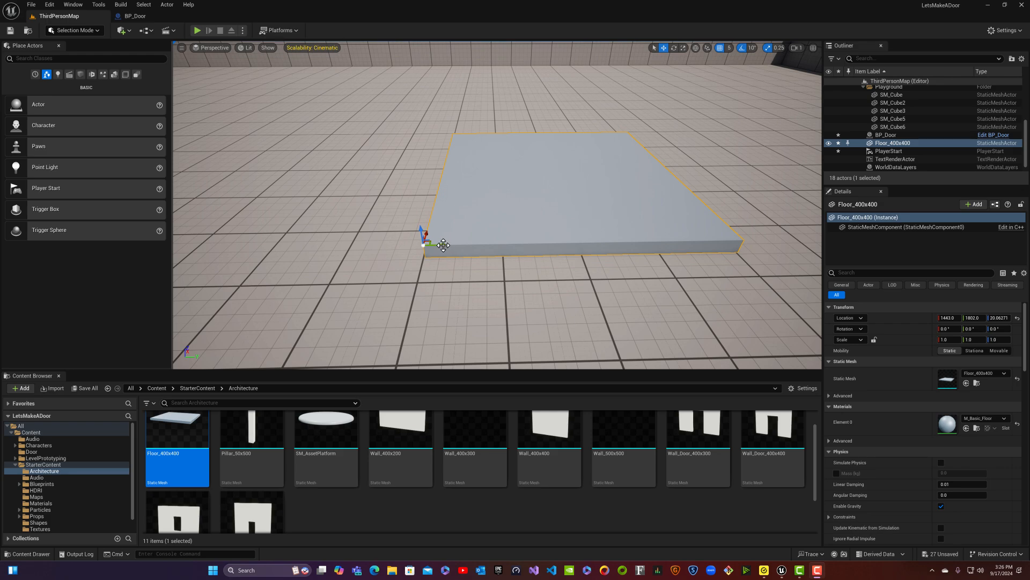
- Duplicate the floor slab along the Y axis and place the copy alongside the original
{"action": "left_click_drag", "start_coordinate": [443, 245], "coordinate": [264, 245]}
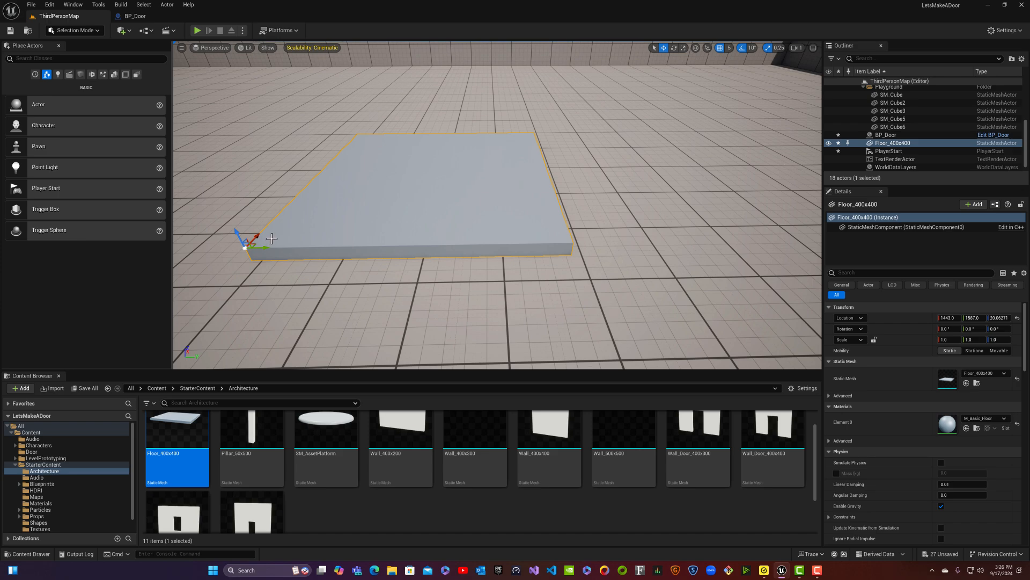
{"action": "key", "text": "ctrl+z"}
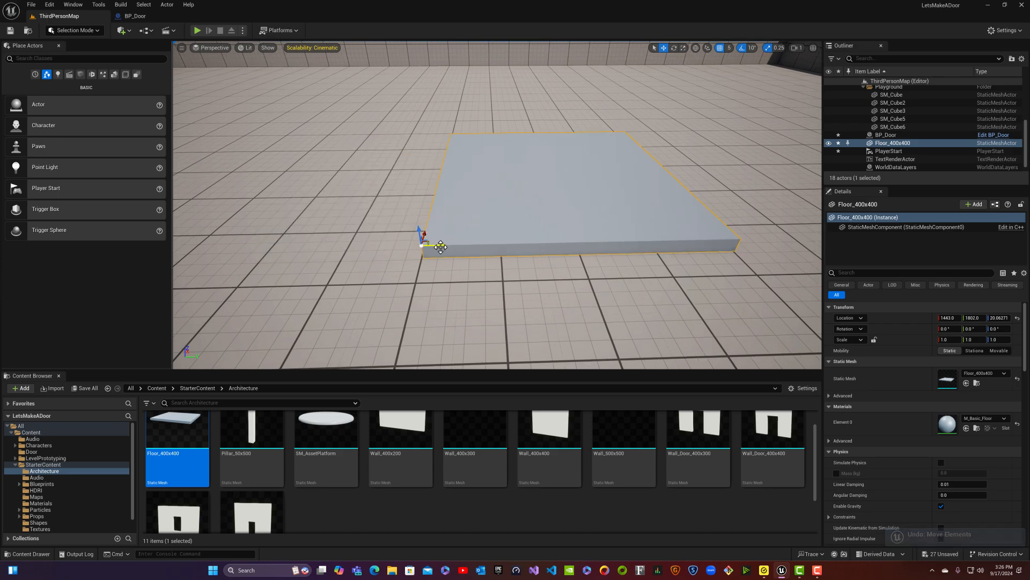
{"action": "left_click_drag", "start_coordinate": [440, 245], "coordinate": [188, 251], "text": "alt"}
{"action": "right_click_drag", "start_coordinate": [198, 219], "coordinate": [180, 226]}
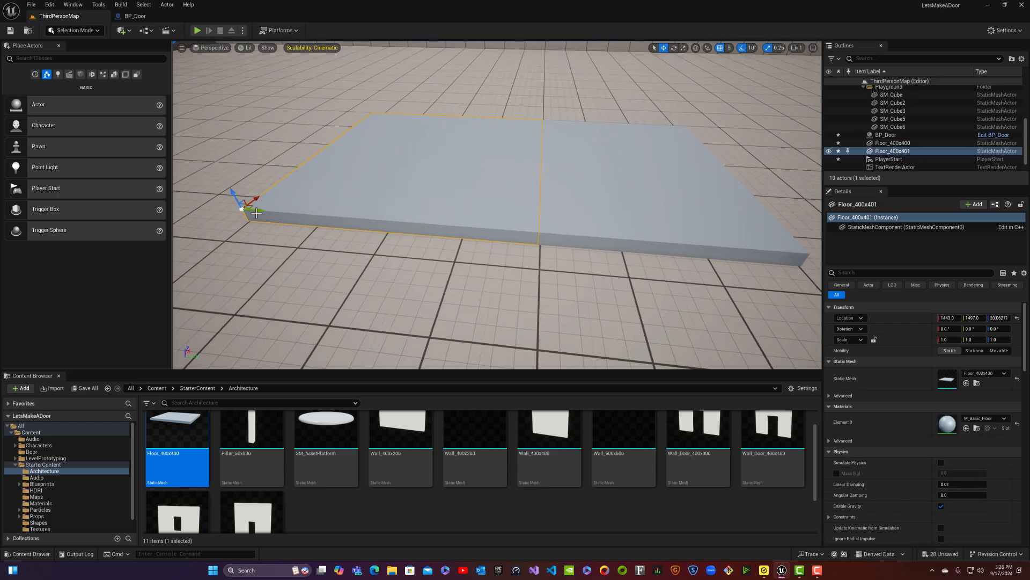
- Slide the duplicated floor slab along the Y axis to Y 1402, against the edge of the original slab
{"action": "left_click_drag", "start_coordinate": [258, 210], "coordinate": [195, 206]}
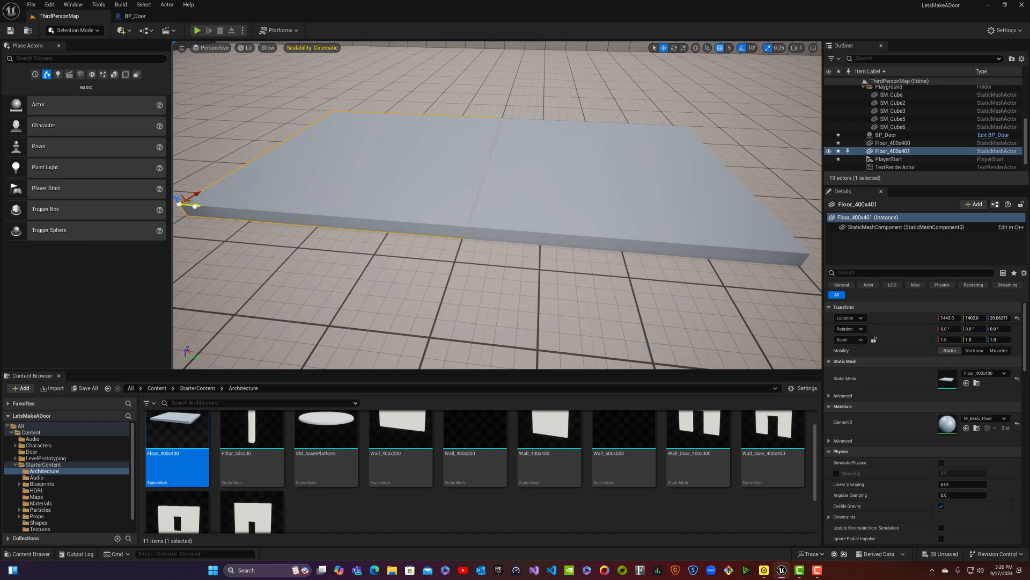
{"action": "right_click_drag", "start_coordinate": [203, 227], "coordinate": [229, 235]}
{"action": "key", "text": "Escape"}
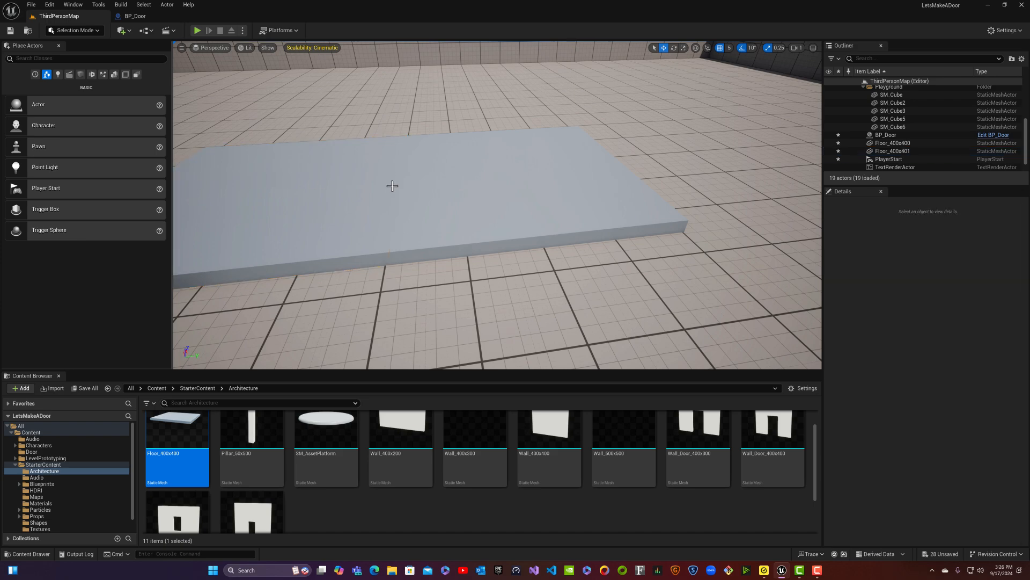
- Duplicate both floor slabs along the Y axis and line the copies up end to end with the originals as a four-slab row
{"action": "mouse_move", "coordinate": [404, 188]}
{"action": "right_mouse_down"}
{"action": "mouse_move", "coordinate": [375, 193]}
{"action": "mouse_move", "coordinate": [393, 146]}
{"action": "mouse_move", "coordinate": [405, 190]}
{"action": "right_mouse_up"}
{"action": "key", "text": "a"}
{"action": "key", "text": "s"}
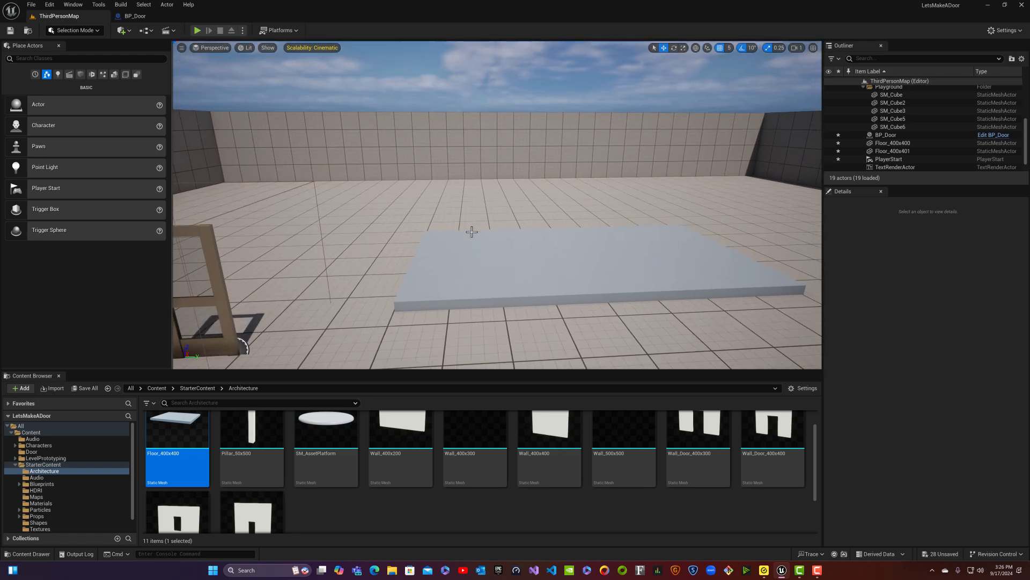
{"action": "left_click", "coordinate": [440, 248]}
{"action": "left_click", "coordinate": [648, 254], "text": "ctrl"}
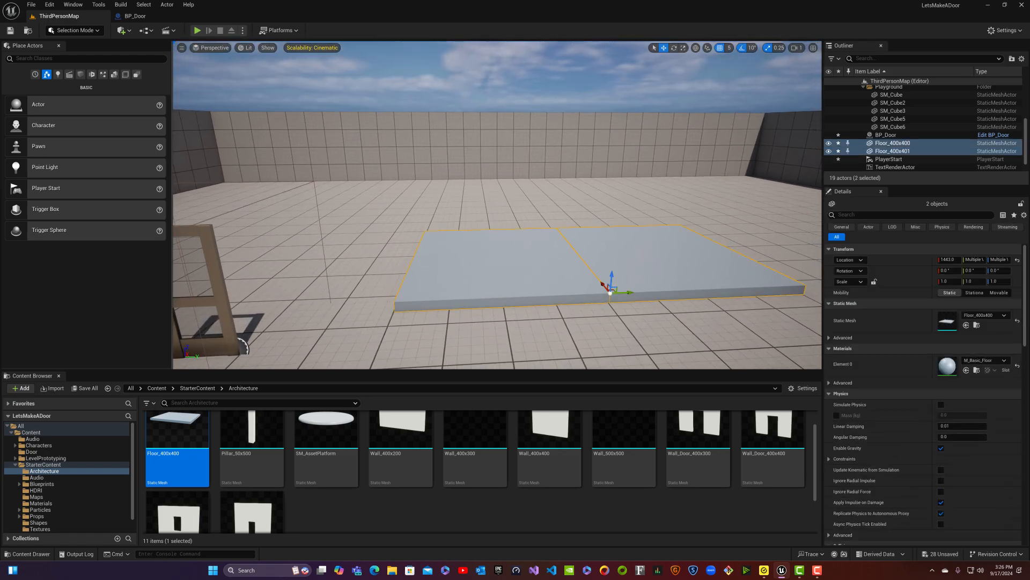
{"action": "scroll", "coordinate": [605, 249], "scroll_direction": "down", "scroll_amount": 6}
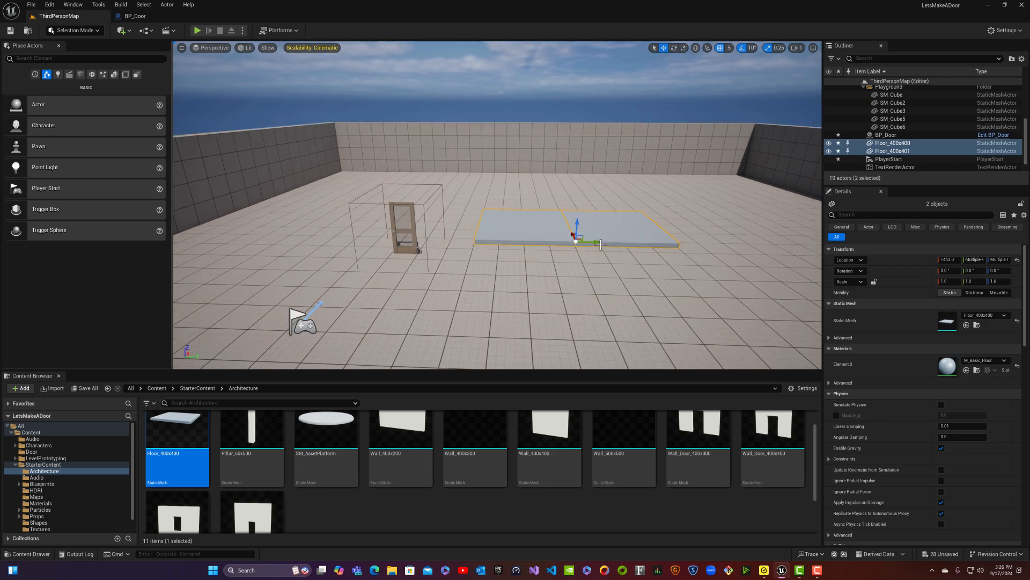
{"action": "left_click_drag", "start_coordinate": [597, 242], "coordinate": [705, 232], "text": "alt"}
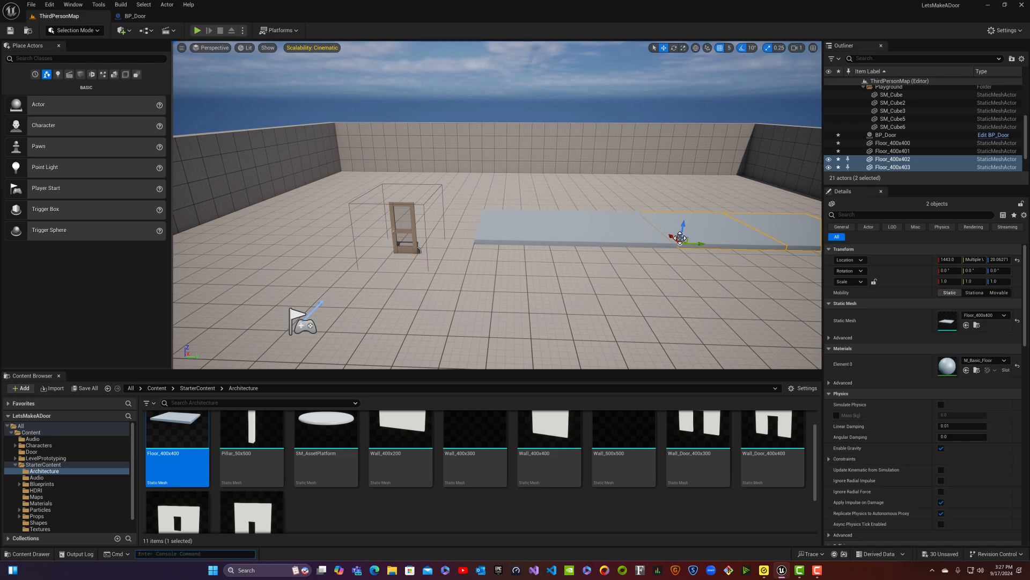
- Duplicate the row of four floor slabs twice along the X axis, placing the copies at X 1843 and X 2243
{"action": "left_click", "coordinate": [627, 237]}
{"action": "left_click", "coordinate": [657, 254]}
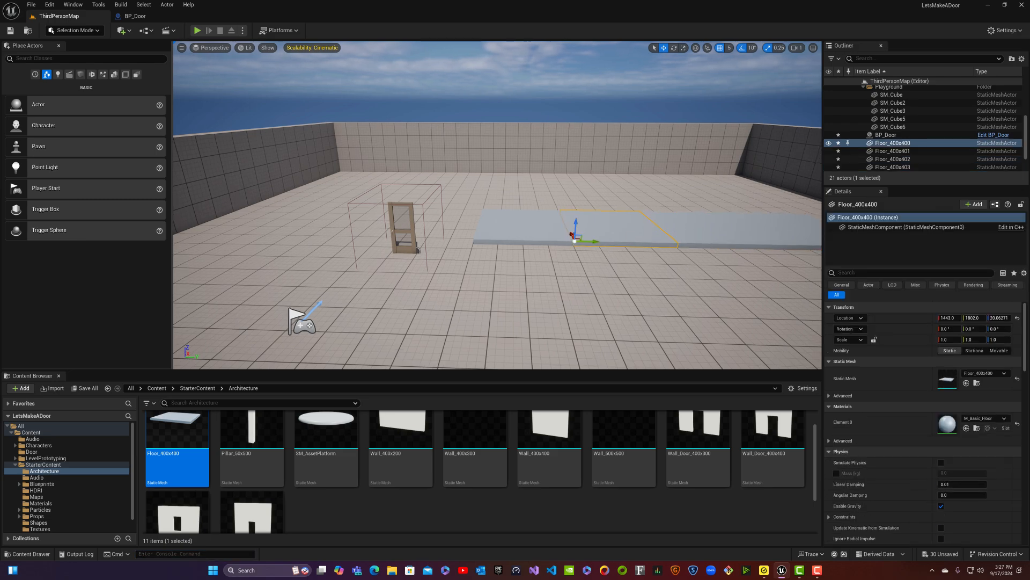
{"action": "mouse_move", "coordinate": [692, 221]}
{"action": "right_mouse_down"}
{"action": "mouse_move", "coordinate": [691, 201]}
{"action": "mouse_move", "coordinate": [691, 225]}
{"action": "right_mouse_up"}
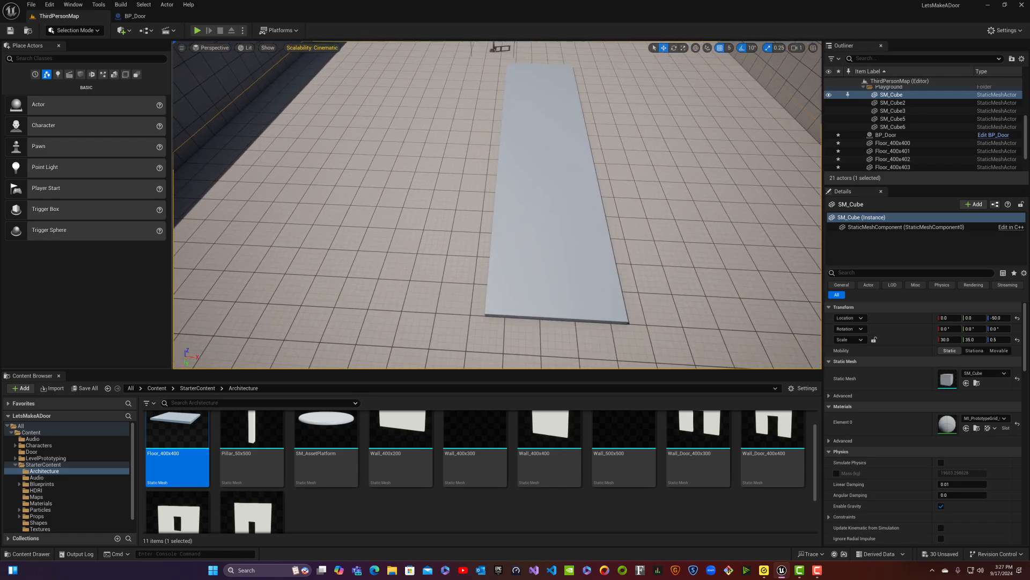
{"action": "left_click", "coordinate": [550, 240]}
{"action": "left_click", "coordinate": [554, 188], "text": "ctrl"}
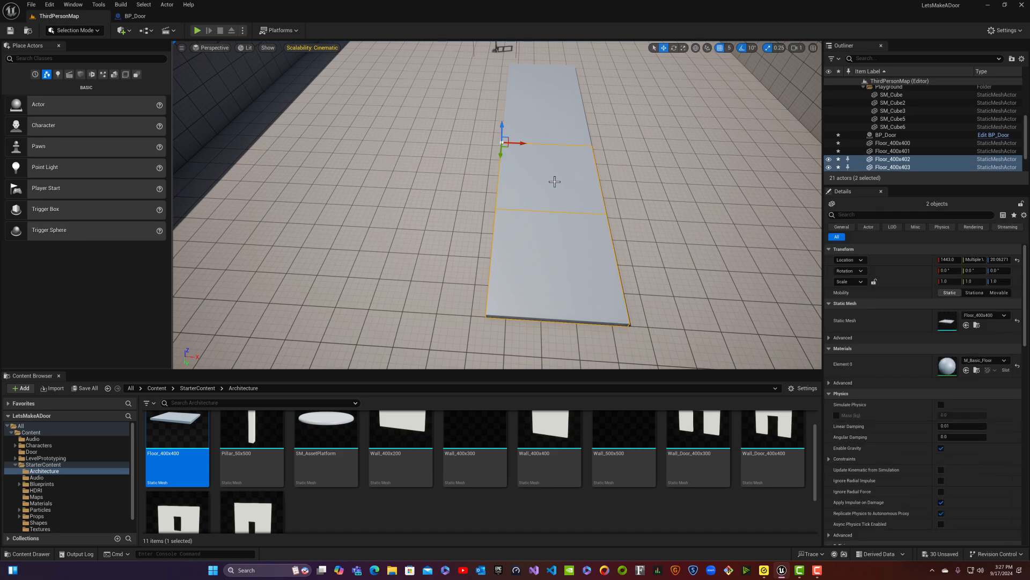
{"action": "left_click", "coordinate": [552, 124], "text": "ctrl"}
{"action": "left_click", "coordinate": [547, 89], "text": "ctrl"}
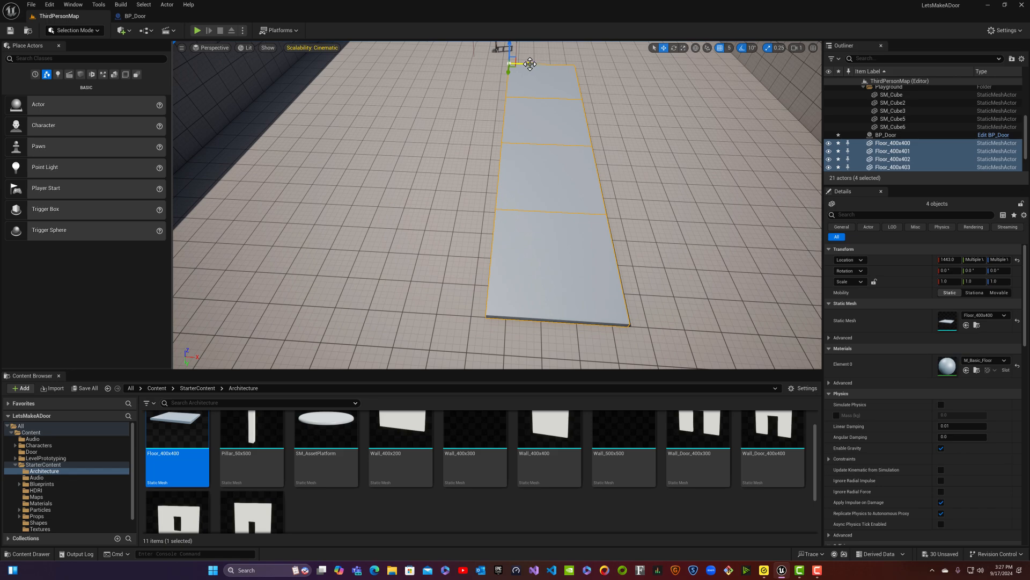
{"action": "left_click_drag", "start_coordinate": [529, 63], "coordinate": [594, 58], "text": "alt"}
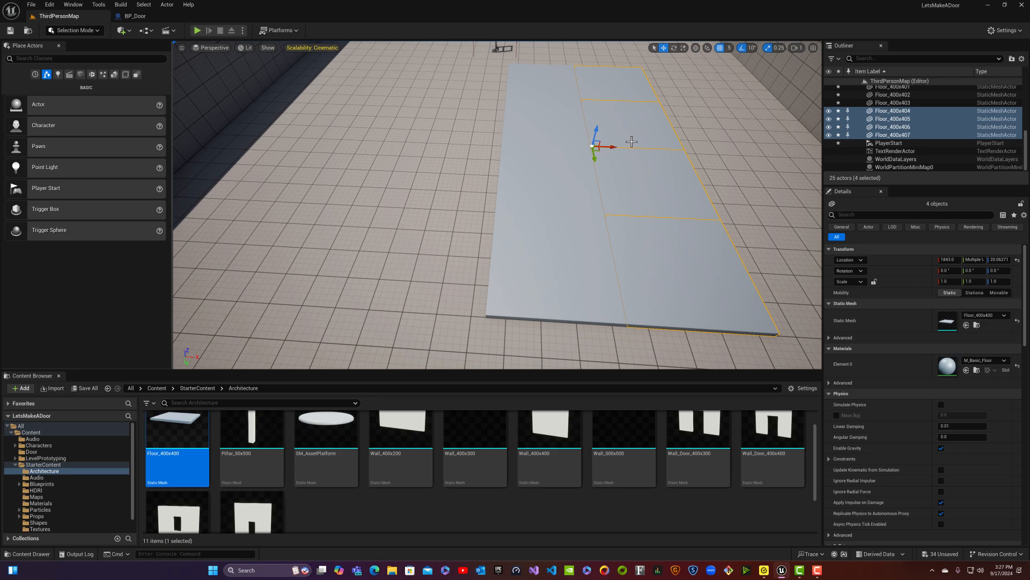
{"action": "left_click_drag", "start_coordinate": [607, 147], "coordinate": [698, 134], "text": "alt"}
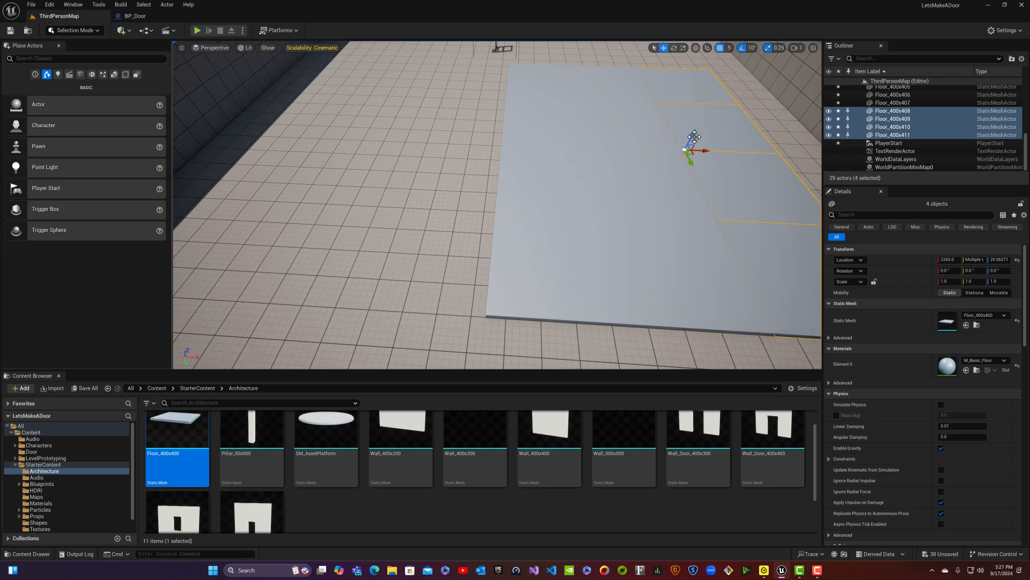
- Duplicate six slabs from the two back rows along the Y axis and butt the copies against the floor's low-Y side
{"action": "mouse_move", "coordinate": [660, 153]}
{"action": "right_mouse_down"}
{"action": "mouse_move", "coordinate": [658, 123]}
{"action": "mouse_move", "coordinate": [735, 105]}
{"action": "mouse_move", "coordinate": [676, 108]}
{"action": "mouse_move", "coordinate": [660, 154]}
{"action": "right_mouse_up"}
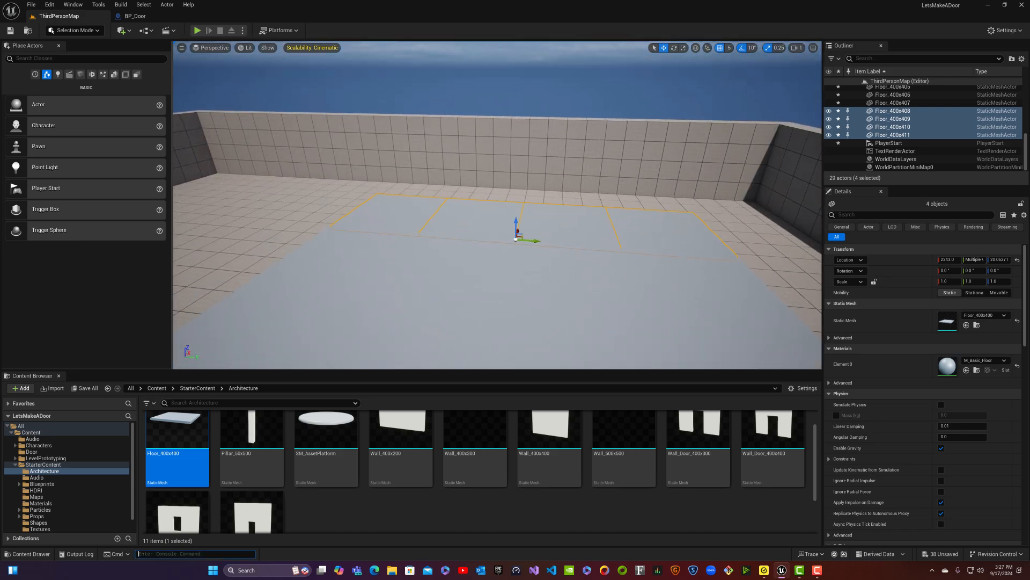
{"action": "key", "text": "Escape"}
{"action": "right_click_drag", "start_coordinate": [529, 268], "coordinate": [483, 287]}
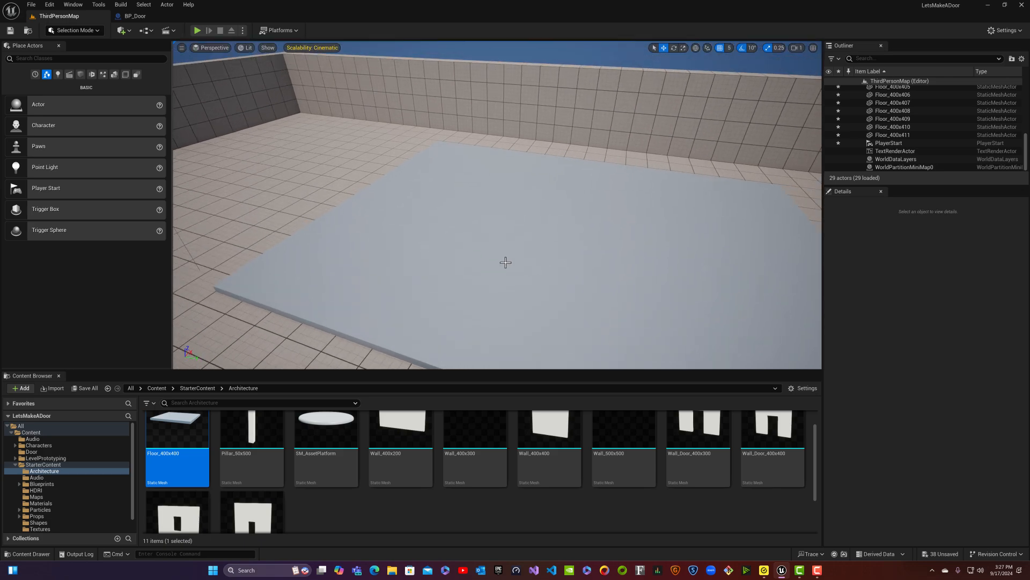
{"action": "left_click", "coordinate": [402, 182]}
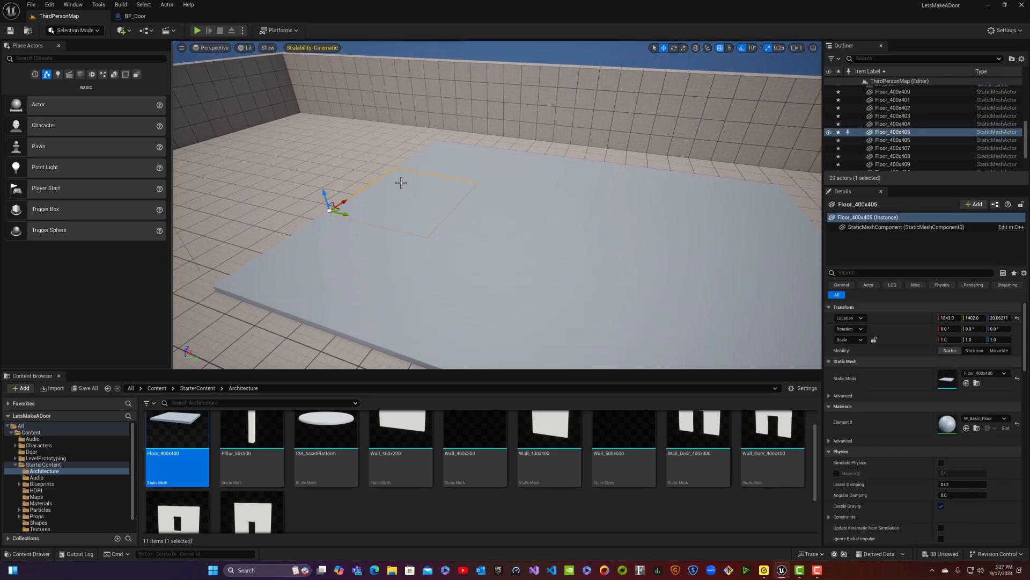
{"action": "left_click", "coordinate": [433, 159], "text": "ctrl"}
{"action": "left_click", "coordinate": [524, 177], "text": "ctrl"}
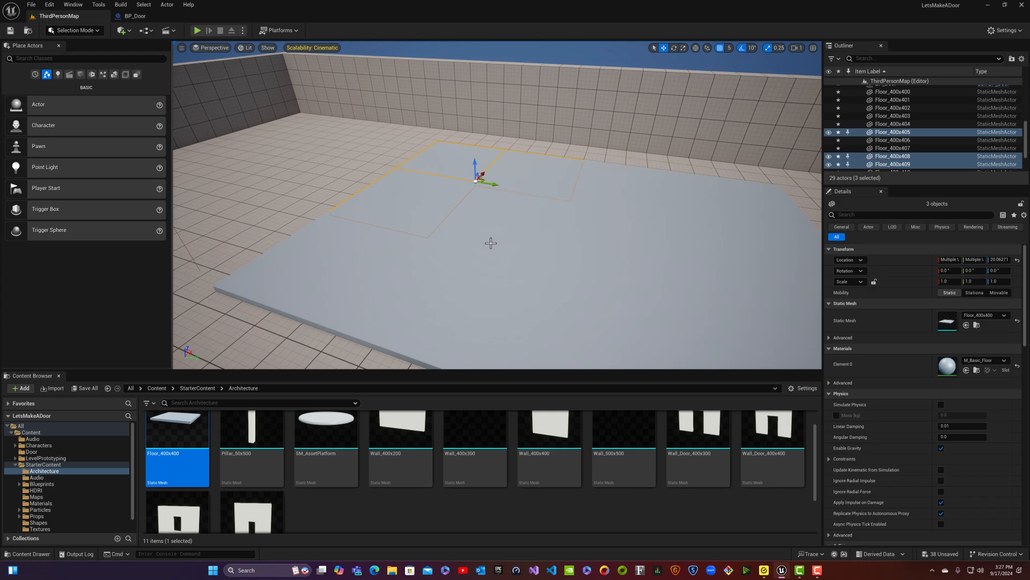
{"action": "left_click", "coordinate": [489, 241], "text": "ctrl"}
{"action": "left_click", "coordinate": [596, 225], "text": "ctrl"}
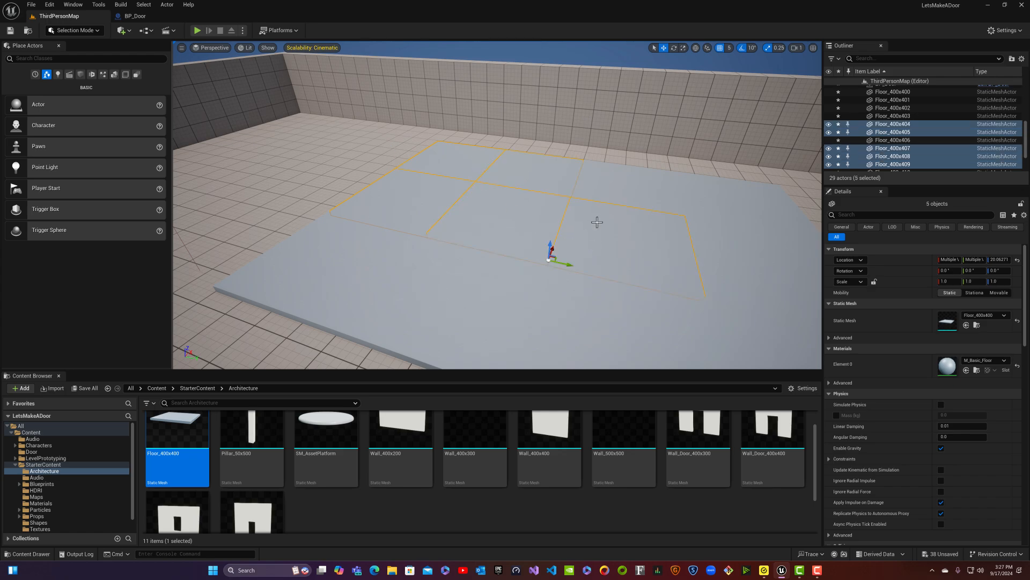
{"action": "left_click", "coordinate": [601, 189], "text": "ctrl"}
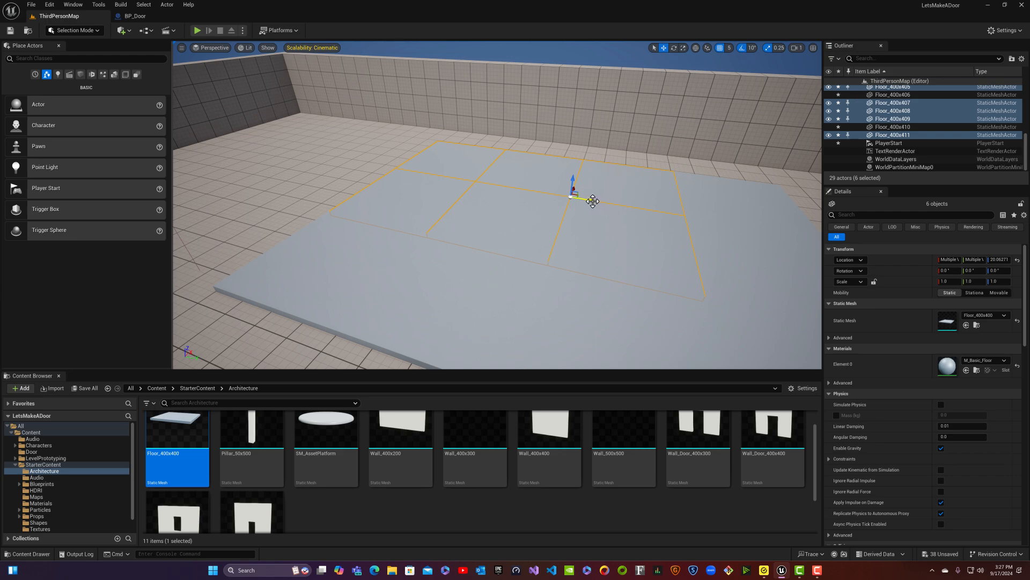
{"action": "left_click_drag", "start_coordinate": [593, 201], "coordinate": [342, 157], "text": "alt"}
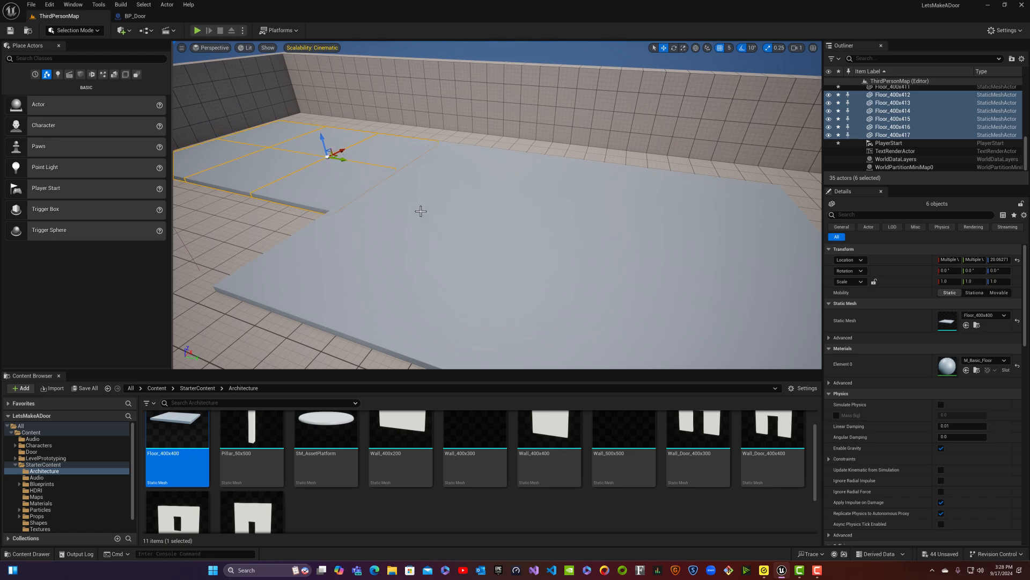
- Move BP_Door along the X axis, away from the floor slabs and clear of the building area
{"action": "right_click_drag", "start_coordinate": [421, 211], "coordinate": [317, 188]}
{"action": "key", "text": "d"}
{"action": "key", "text": "a"}
{"action": "key", "text": "d"}
{"action": "key", "text": "d"}
{"action": "right_click_drag", "start_coordinate": [451, 203], "coordinate": [387, 219]}
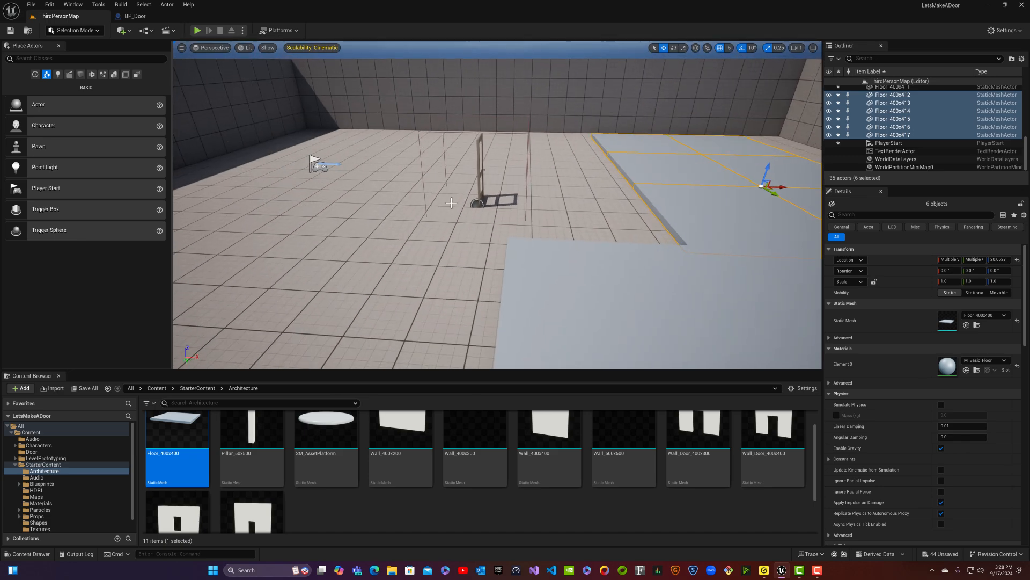
{"action": "left_click", "coordinate": [477, 164]}
{"action": "left_click", "coordinate": [478, 163]}
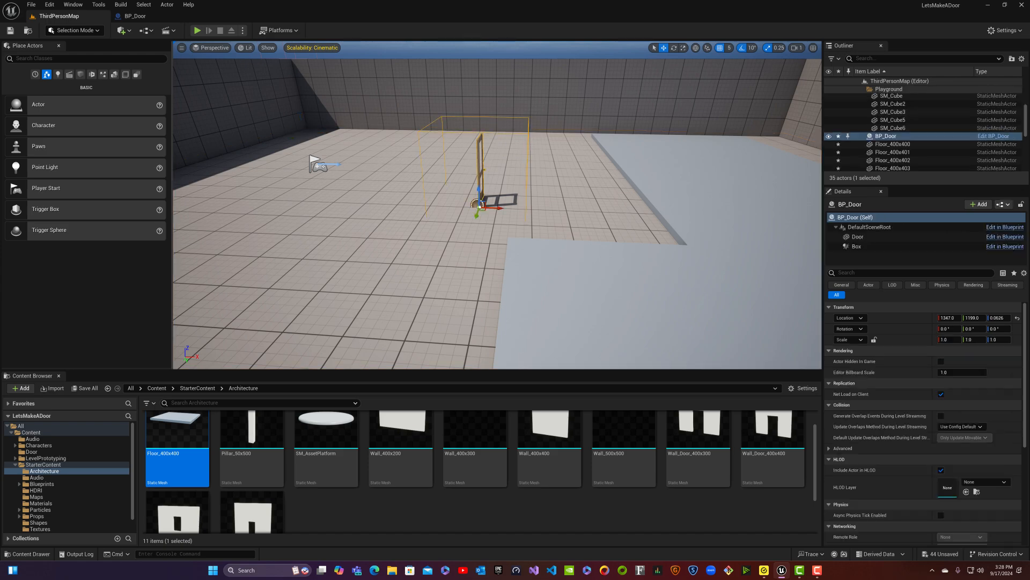
{"action": "left_click_drag", "start_coordinate": [498, 208], "coordinate": [261, 222]}
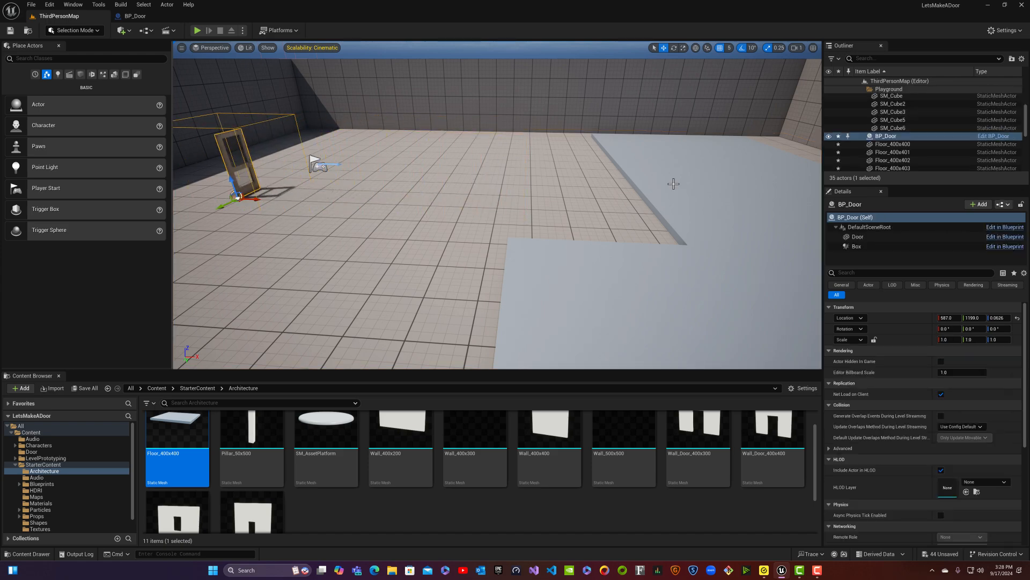
- Duplicate the six-slab extension along the X axis into the open area beside it, aligned edge to edge
{"action": "left_click", "coordinate": [652, 147]}
{"action": "left_click", "coordinate": [655, 147], "text": "ctrl"}
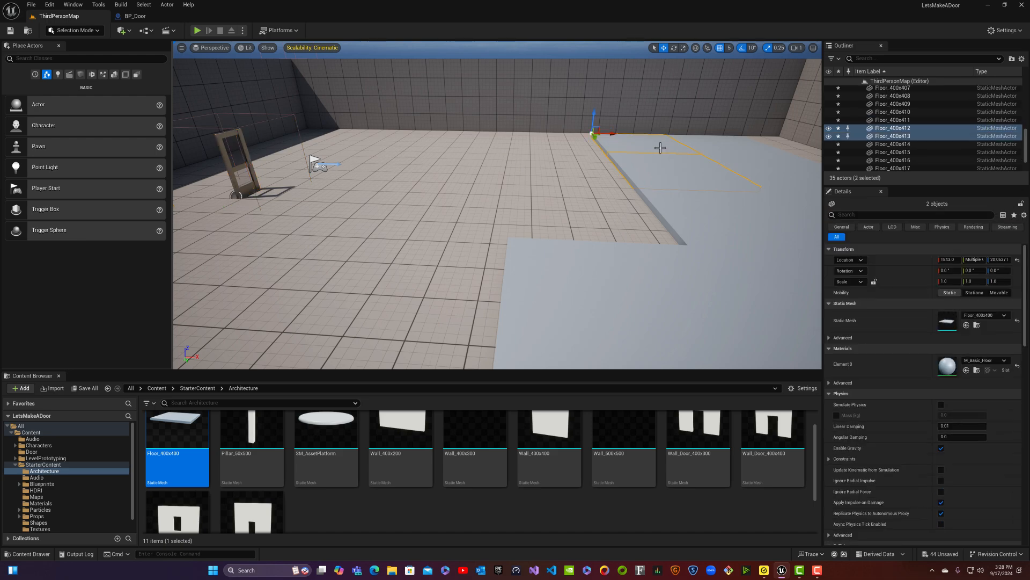
{"action": "left_click", "coordinate": [694, 223], "text": "ctrl"}
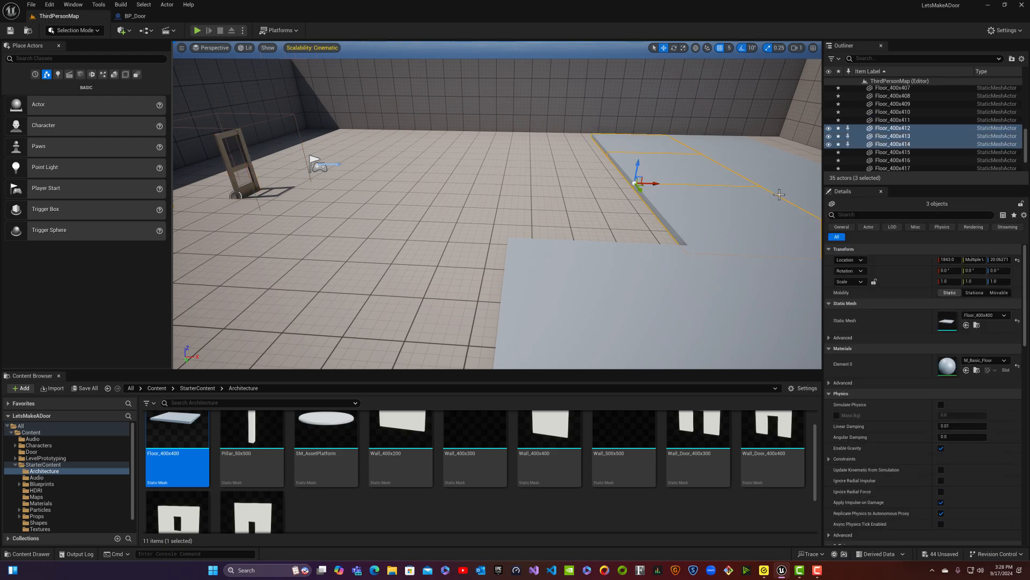
{"action": "left_click", "coordinate": [747, 145], "text": "ctrl"}
{"action": "left_click", "coordinate": [755, 159], "text": "ctrl"}
{"action": "right_click_drag", "start_coordinate": [757, 161], "coordinate": [764, 166]}
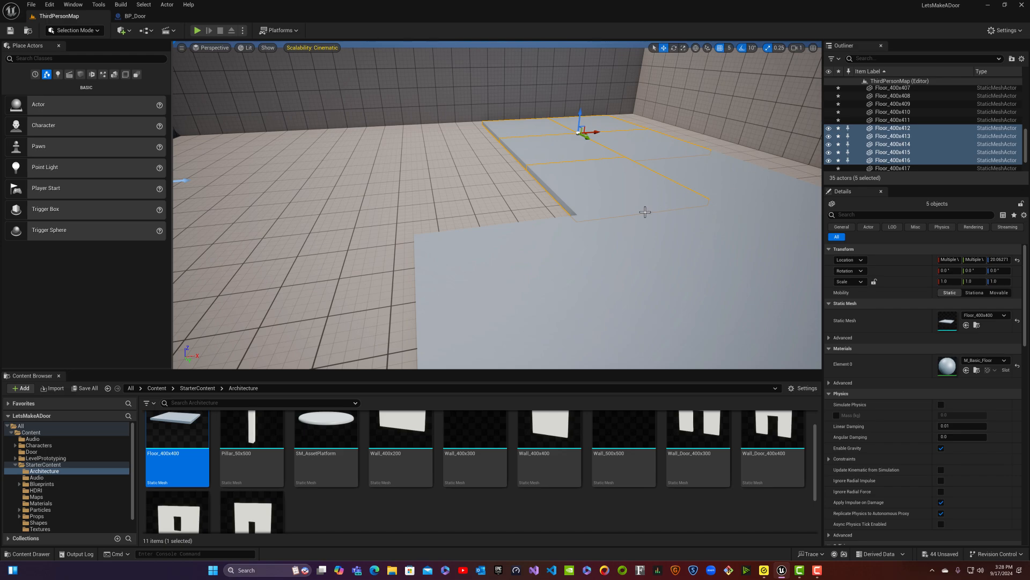
{"action": "left_click", "coordinate": [711, 180], "text": "ctrl"}
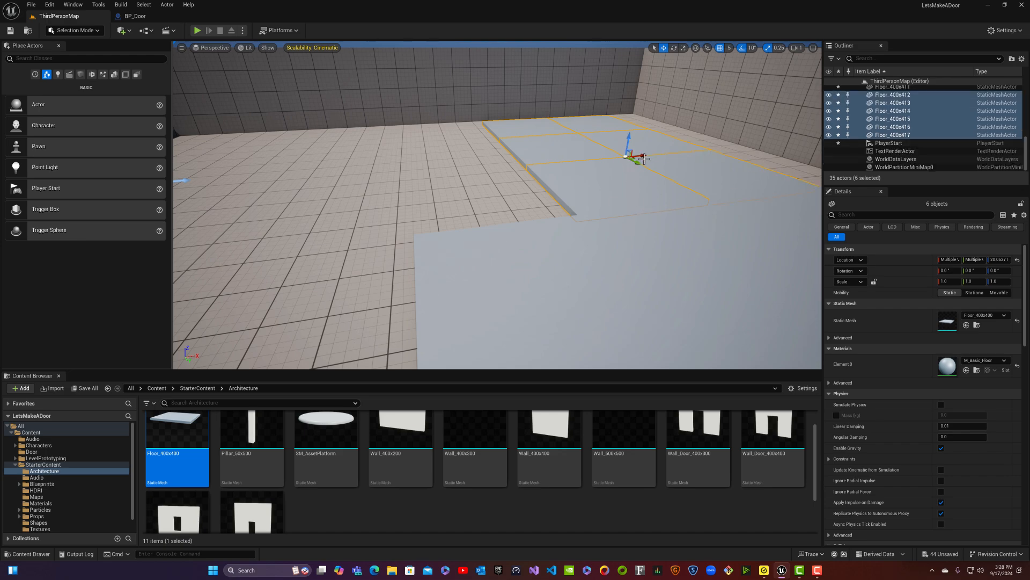
{"action": "left_click_drag", "start_coordinate": [644, 157], "coordinate": [439, 212], "text": "alt"}
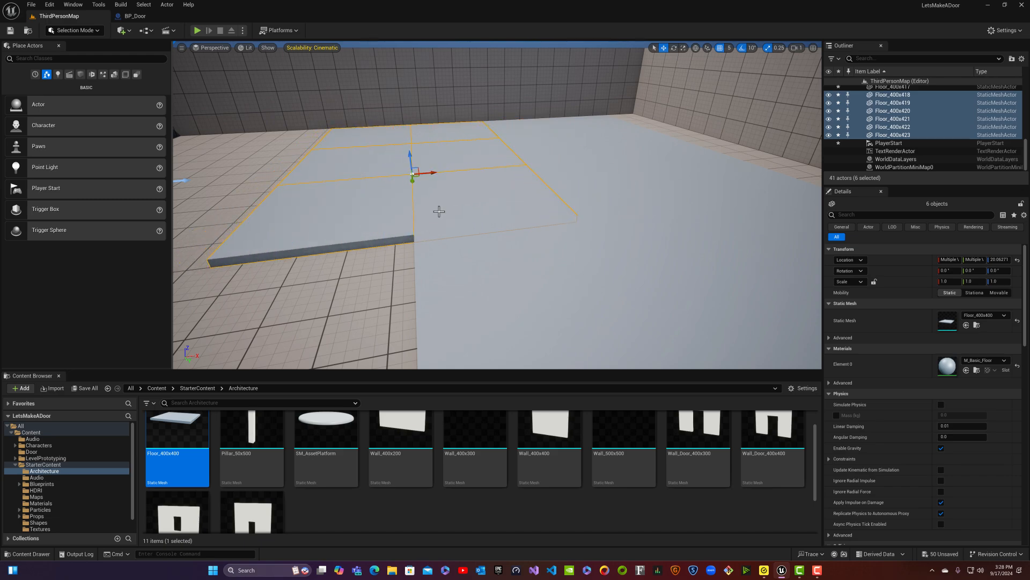
{"action": "right_click_drag", "start_coordinate": [439, 213], "coordinate": [602, 209]}
{"action": "key", "text": "Escape"}
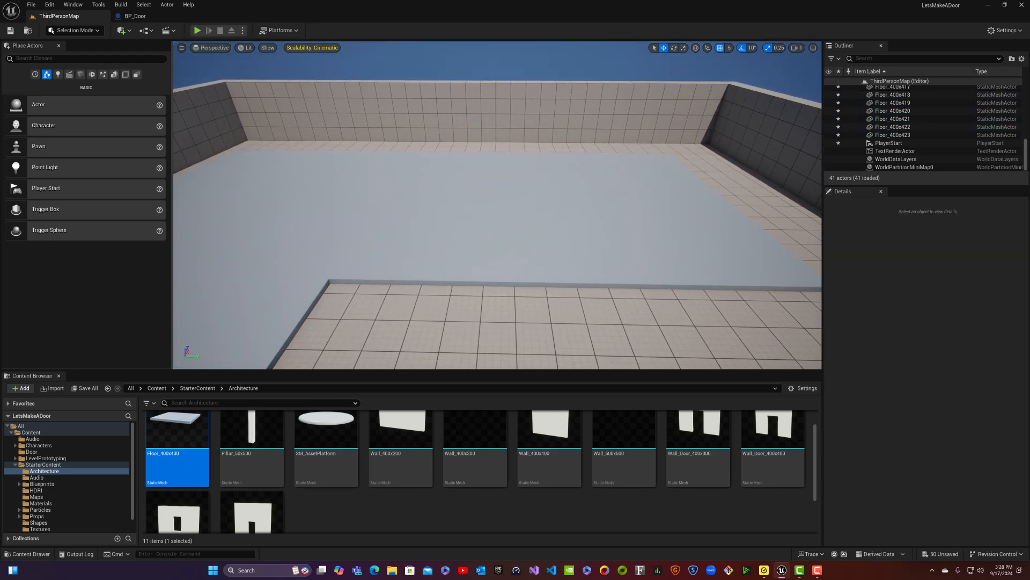
- Place a Wall_Window_400x400 mesh at the inner corner of the floor, at about X 1455, Y 1395, Z 20
{"action": "right_click_drag", "start_coordinate": [445, 211], "coordinate": [425, 236]}
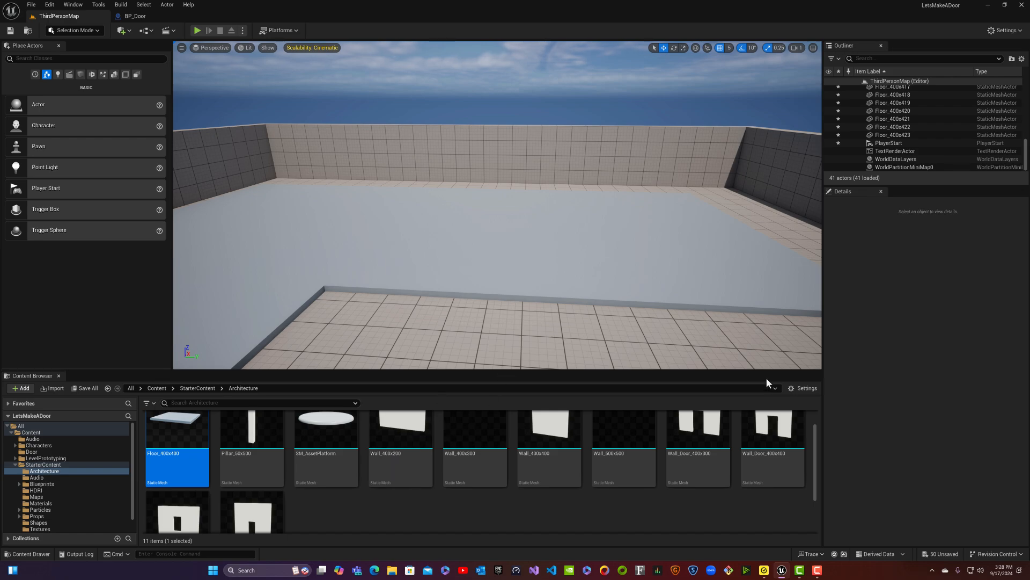
{"action": "left_click", "coordinate": [778, 461]}
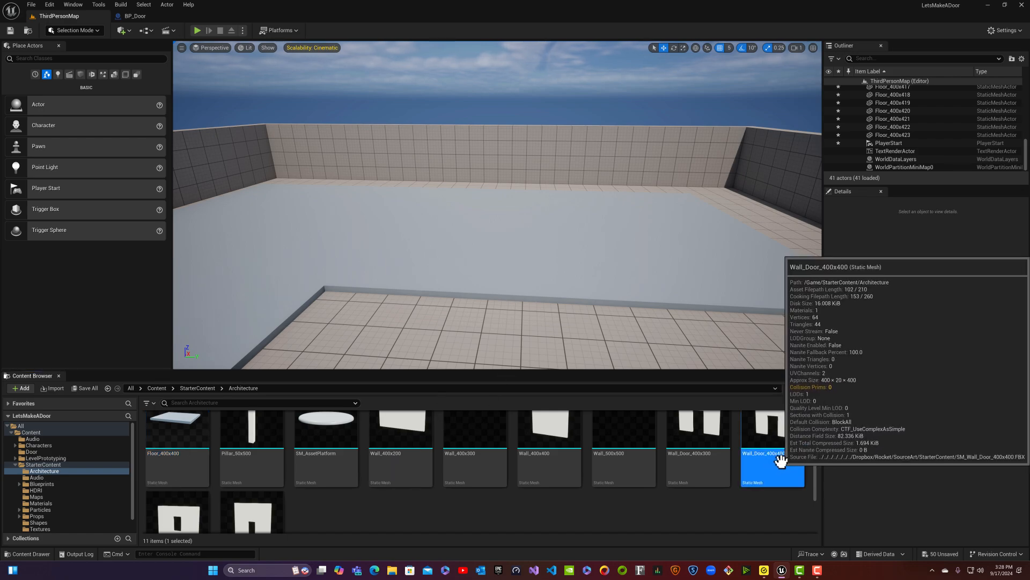
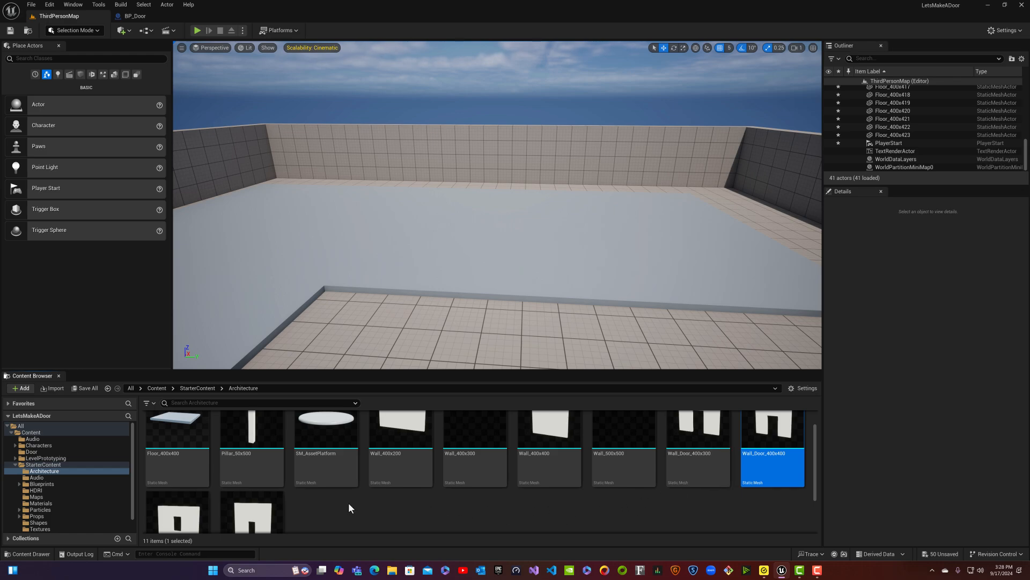
{"action": "scroll", "coordinate": [337, 500], "scroll_direction": "down", "scroll_amount": 2}
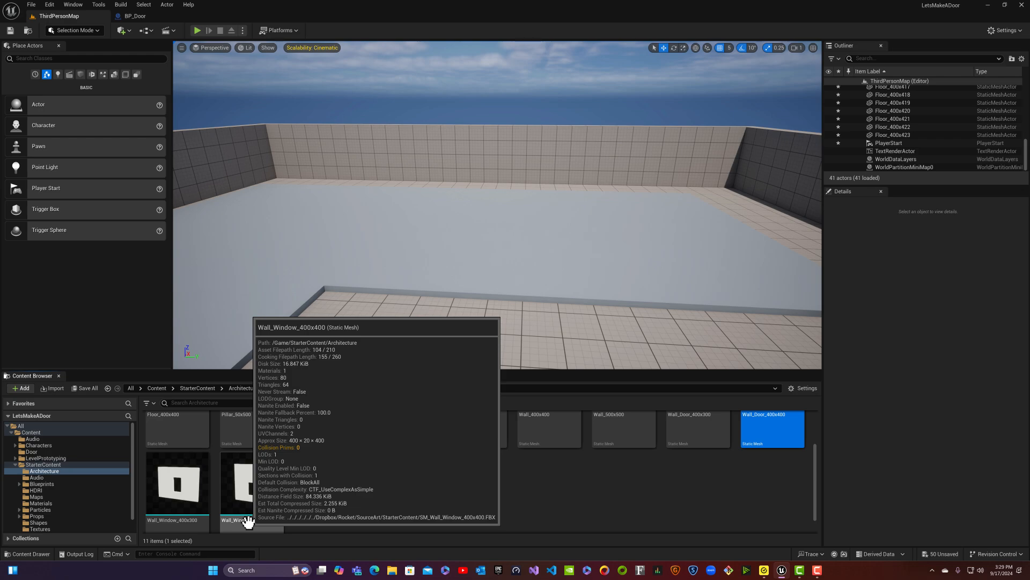
{"action": "left_click_drag", "start_coordinate": [248, 521], "coordinate": [326, 285]}
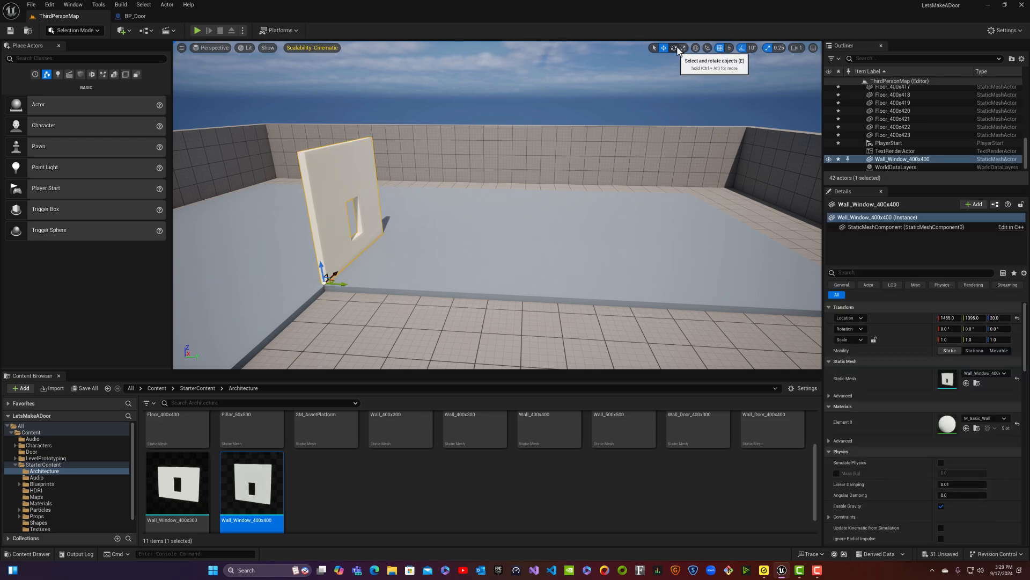
- Rotate the window wall 90° about the Z axis so it runs along the floor's inner edge
{"action": "left_click", "coordinate": [674, 48]}
{"action": "left_click_drag", "start_coordinate": [340, 292], "coordinate": [391, 291]}
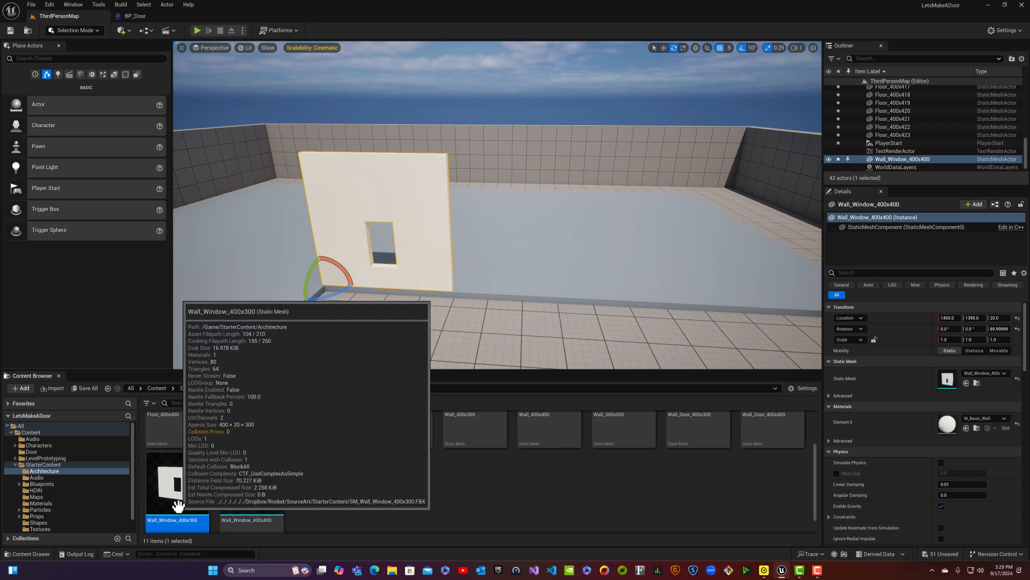
{"action": "left_click", "coordinate": [179, 502]}
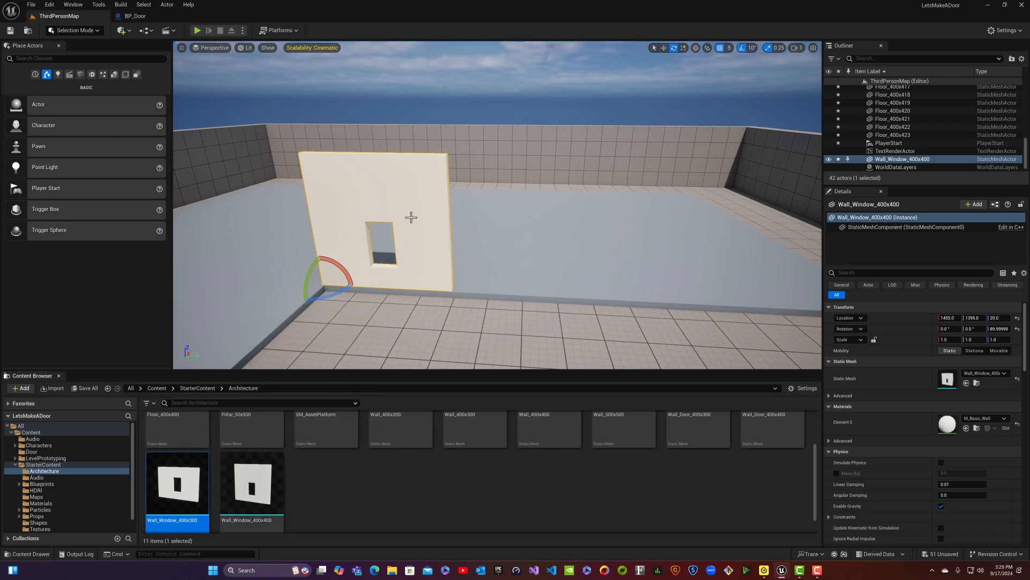
- Align the window wall with the floor's inner corner at X 1453, Y 1402, using a position grid snap of 1
{"action": "key", "text": "a"}
{"action": "right_click_drag", "start_coordinate": [392, 275], "coordinate": [457, 274]}
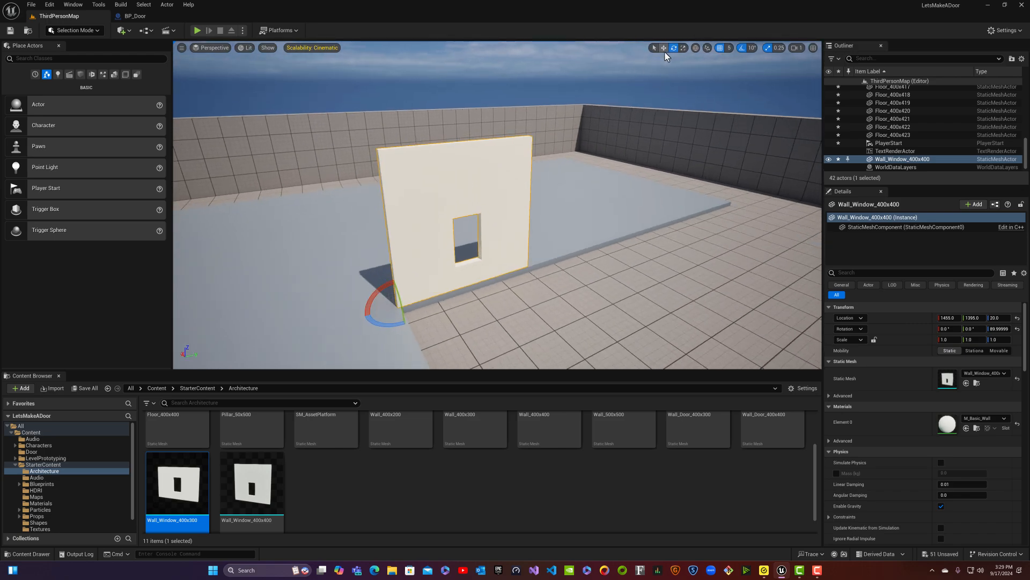
{"action": "left_click", "coordinate": [664, 49]}
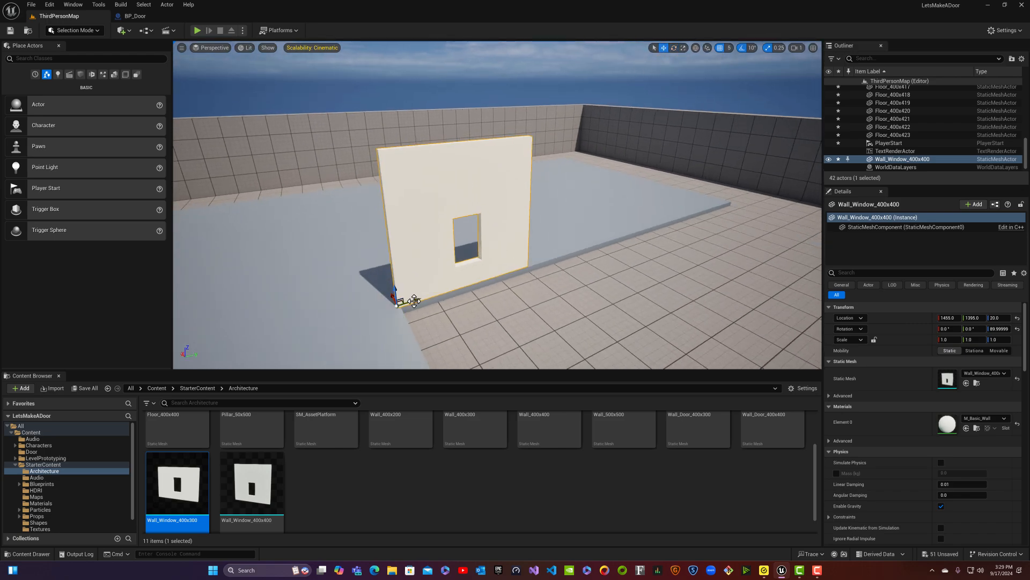
{"action": "left_click_drag", "start_coordinate": [415, 301], "coordinate": [419, 300]}
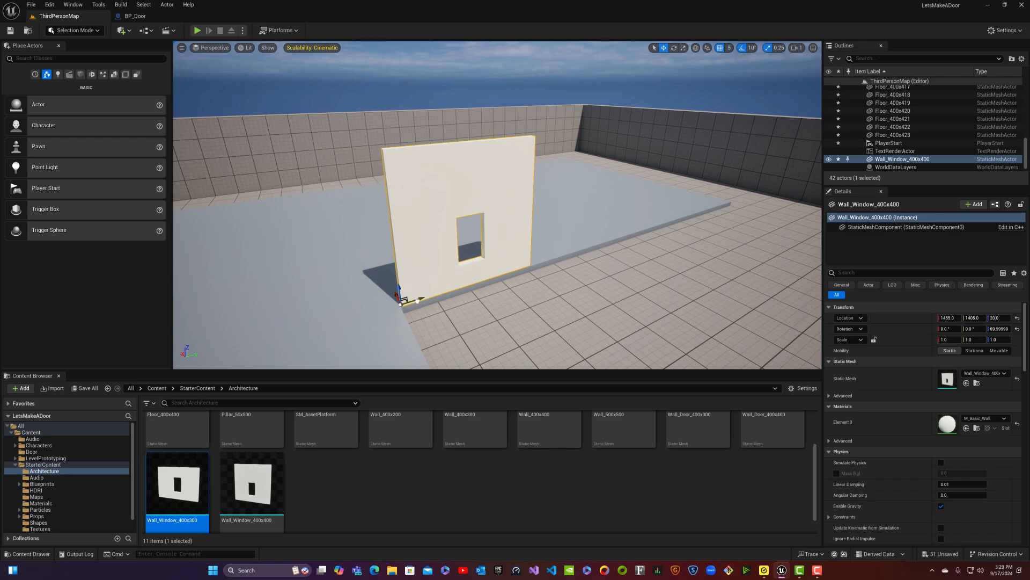
{"action": "right_click_drag", "start_coordinate": [438, 316], "coordinate": [517, 346]}
{"action": "left_click_drag", "start_coordinate": [501, 312], "coordinate": [501, 314]}
{"action": "right_click_drag", "start_coordinate": [501, 314], "coordinate": [547, 321]}
{"action": "key", "text": "w"}
{"action": "left_click", "coordinate": [729, 49]}
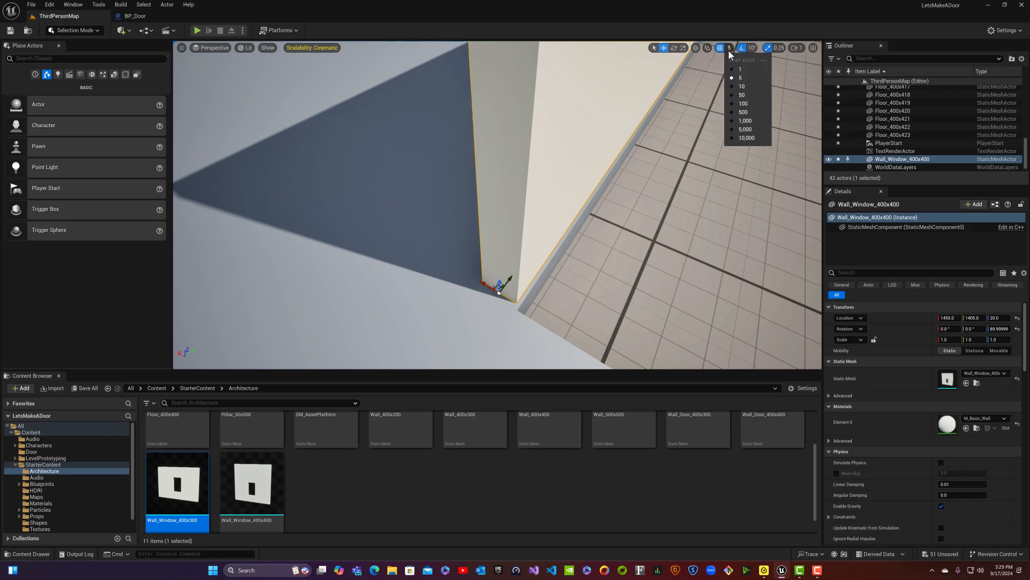
{"action": "left_click", "coordinate": [733, 69]}
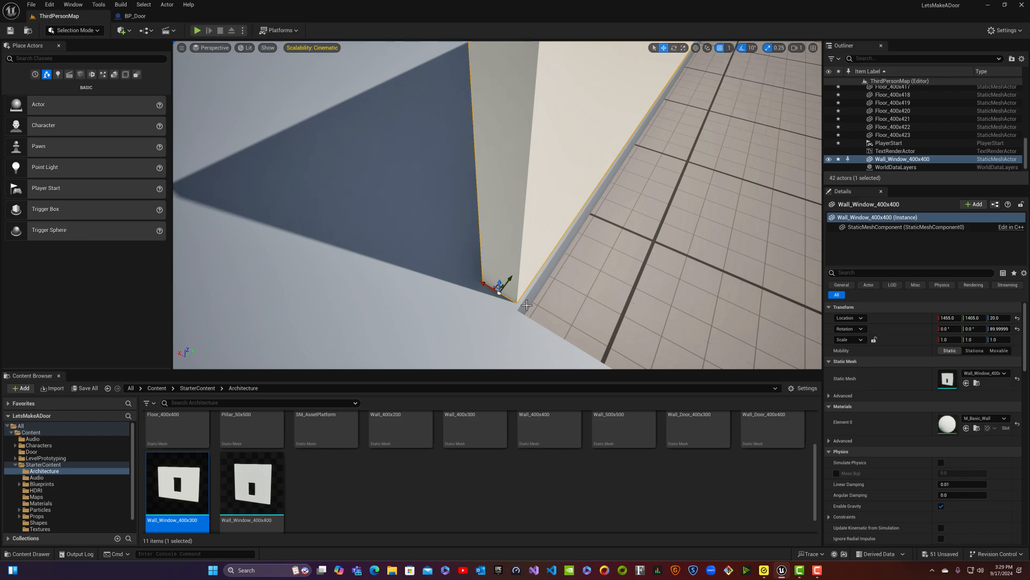
{"action": "left_click_drag", "start_coordinate": [483, 283], "coordinate": [511, 284]}
{"action": "mouse_move", "coordinate": [538, 285]}
{"action": "right_mouse_down"}
{"action": "mouse_move", "coordinate": [543, 215]}
{"action": "mouse_move", "coordinate": [408, 222]}
{"action": "mouse_move", "coordinate": [528, 288]}
{"action": "right_mouse_up"}
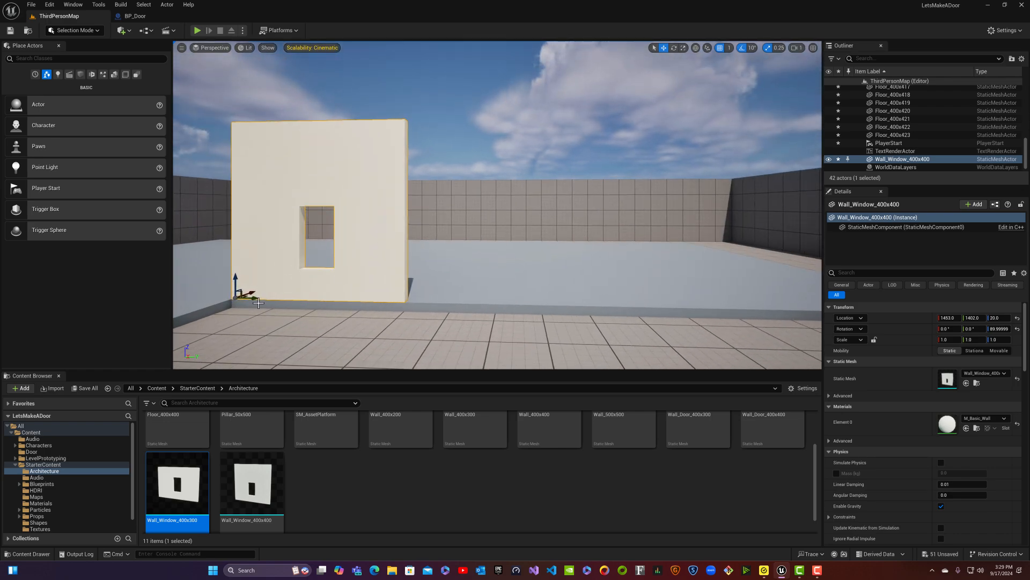
- Duplicate the window wall along the Y axis to Y 1802, edge to edge with the original
{"action": "left_click_drag", "start_coordinate": [254, 299], "coordinate": [427, 296], "text": "alt"}
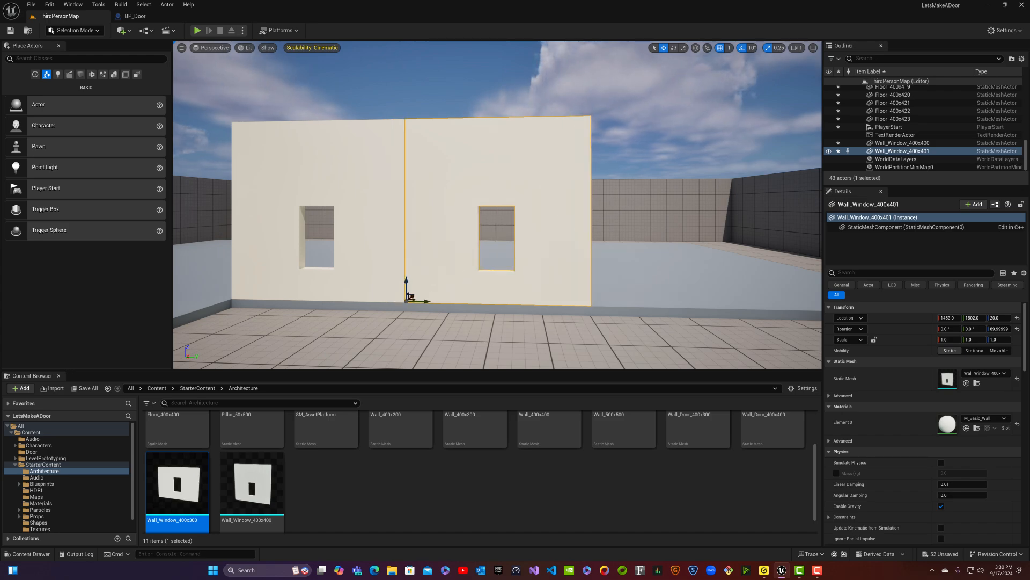
{"action": "key", "text": "Escape"}
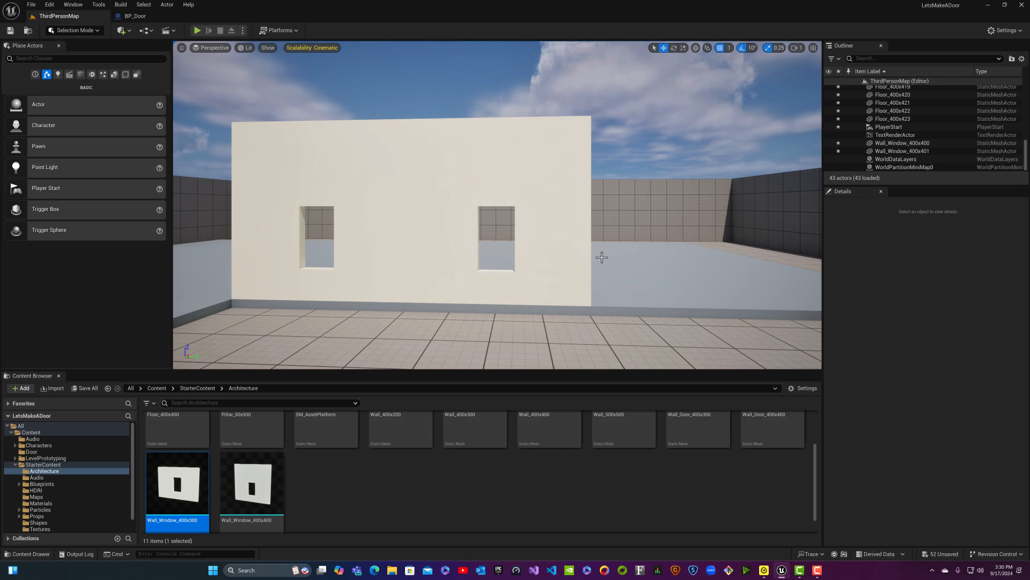
{"action": "right_click_drag", "start_coordinate": [603, 257], "coordinate": [470, 273]}
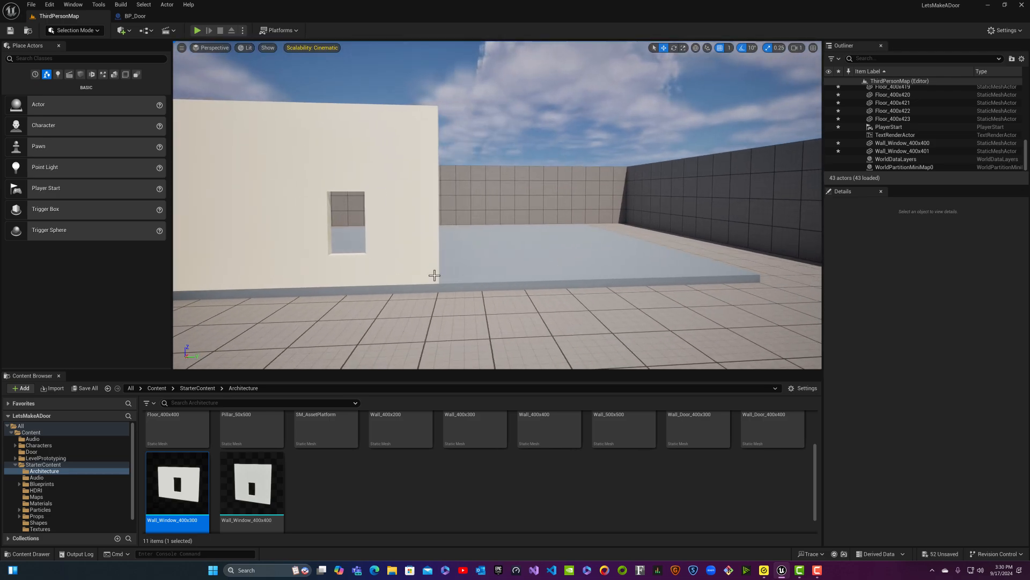
- Duplicate the three outer floor slabs beside the window wall along the X axis toward the door, to about X 627
{"action": "right_click_drag", "start_coordinate": [278, 272], "coordinate": [490, 252]}
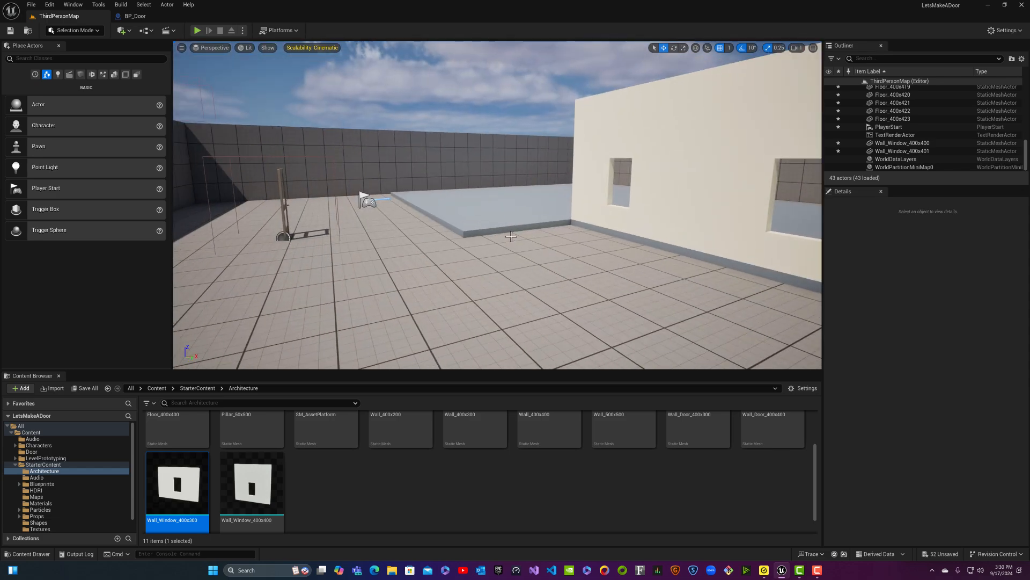
{"action": "left_click", "coordinate": [464, 213]}
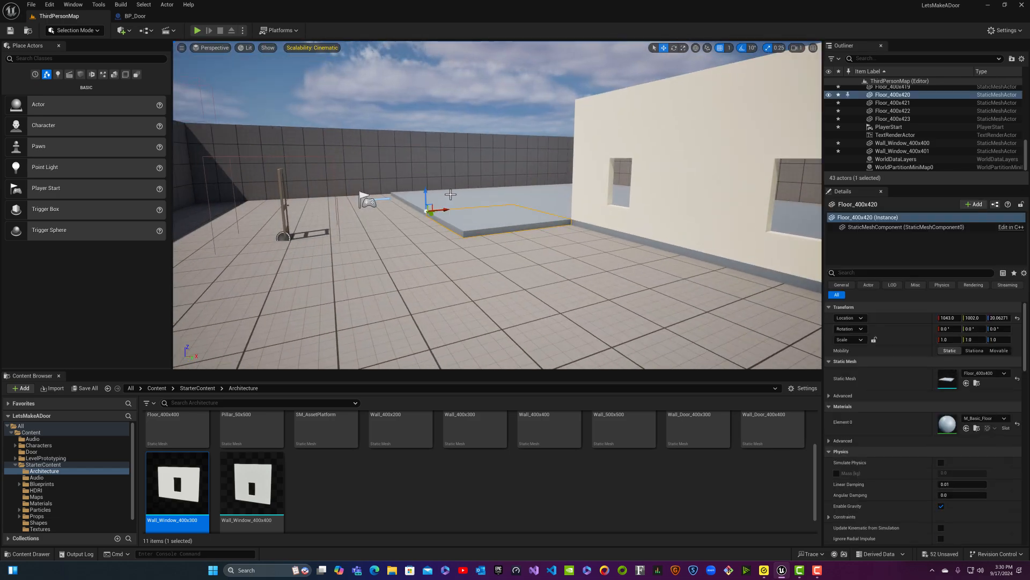
{"action": "left_click", "coordinate": [448, 194], "text": "ctrl"}
{"action": "left_click", "coordinate": [450, 206], "text": "ctrl"}
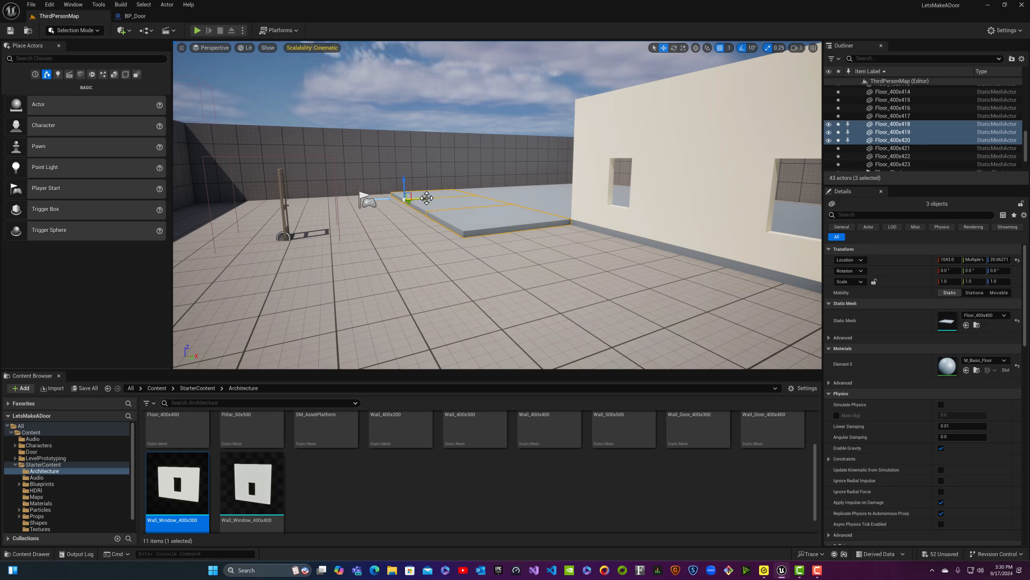
{"action": "left_click_drag", "start_coordinate": [426, 198], "coordinate": [342, 223], "text": "alt"}
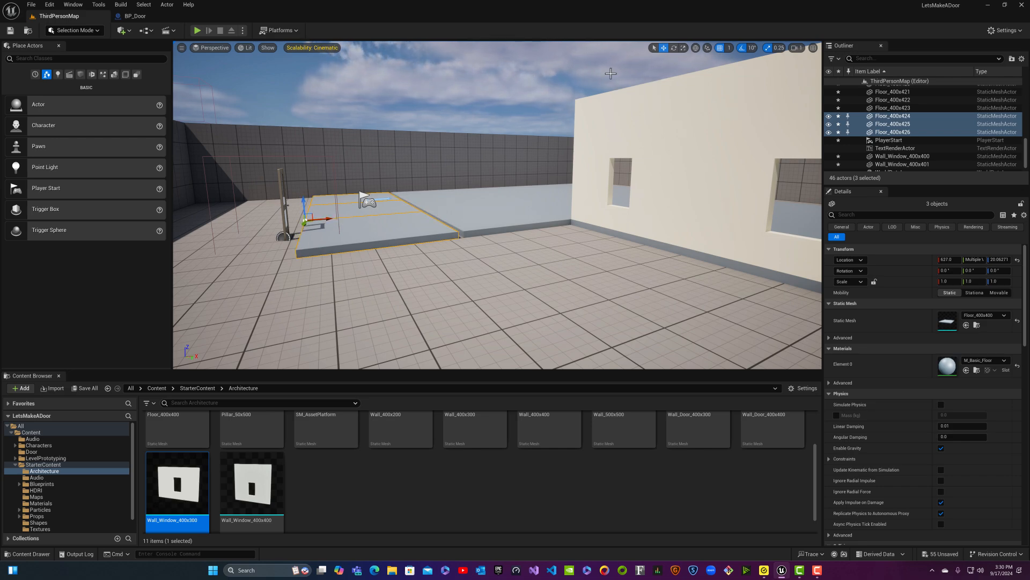
- Set the position grid snap value to 5
{"action": "left_click", "coordinate": [733, 59]}
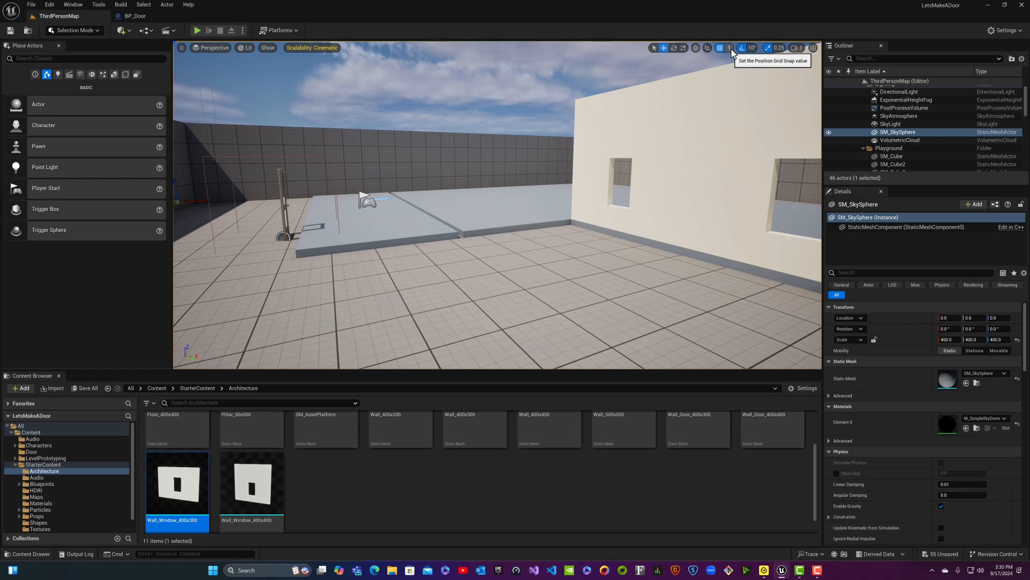
{"action": "left_click", "coordinate": [732, 51]}
{"action": "left_click", "coordinate": [739, 81]}
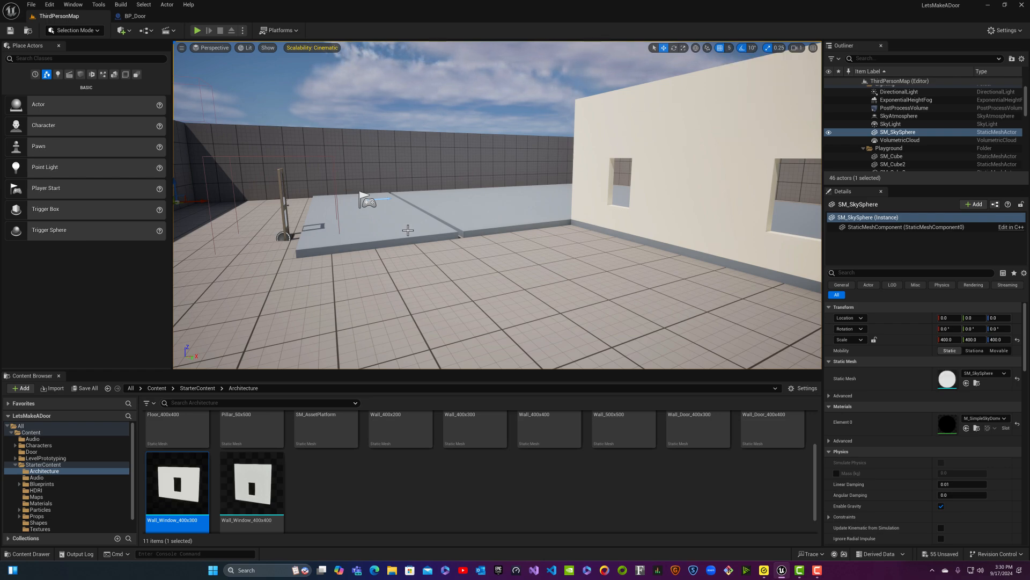
{"action": "left_click", "coordinate": [408, 230]}
{"action": "left_click", "coordinate": [397, 204]}
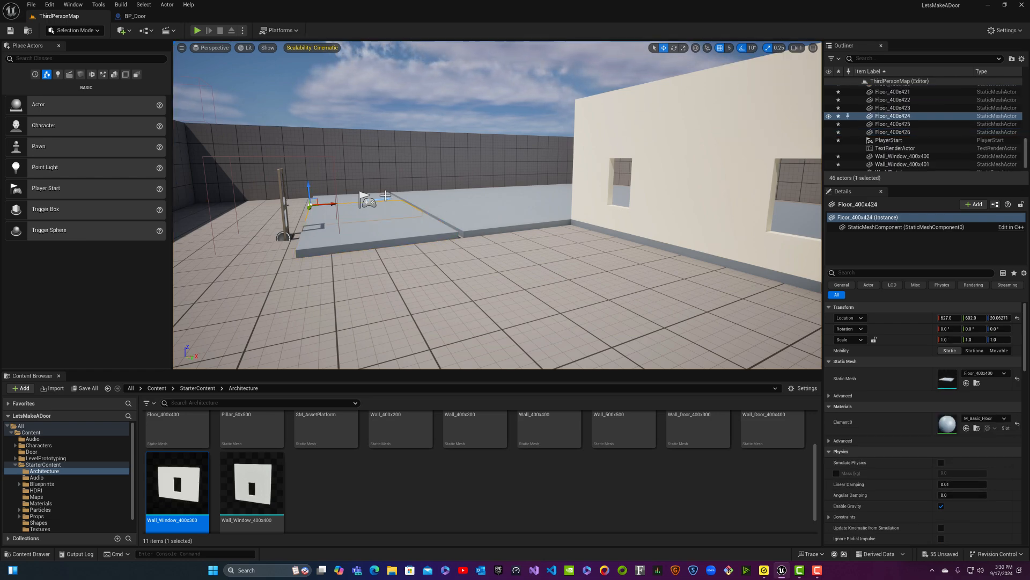
{"action": "left_click", "coordinate": [386, 196]}
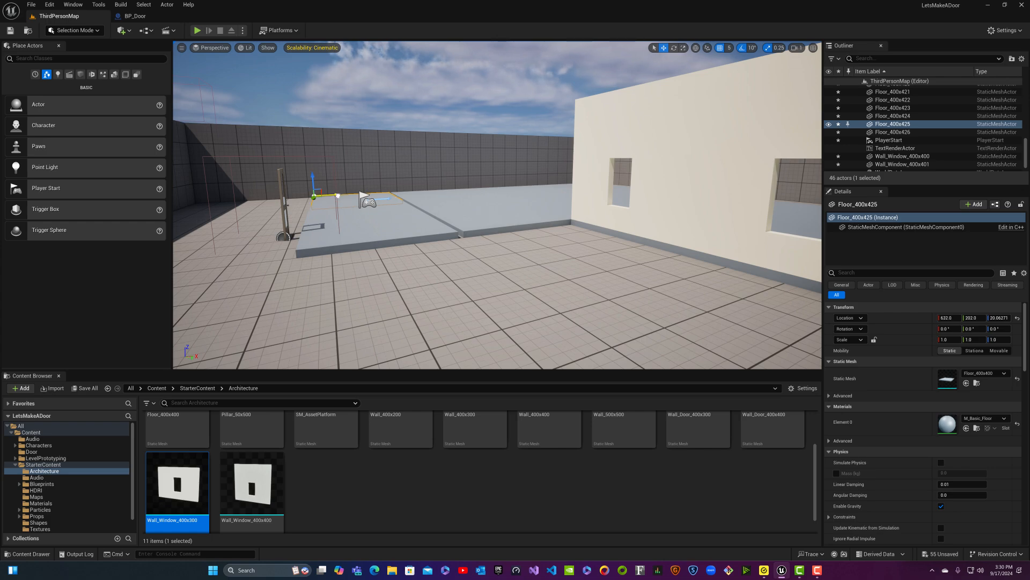
{"action": "left_click_drag", "start_coordinate": [337, 196], "coordinate": [363, 196]}
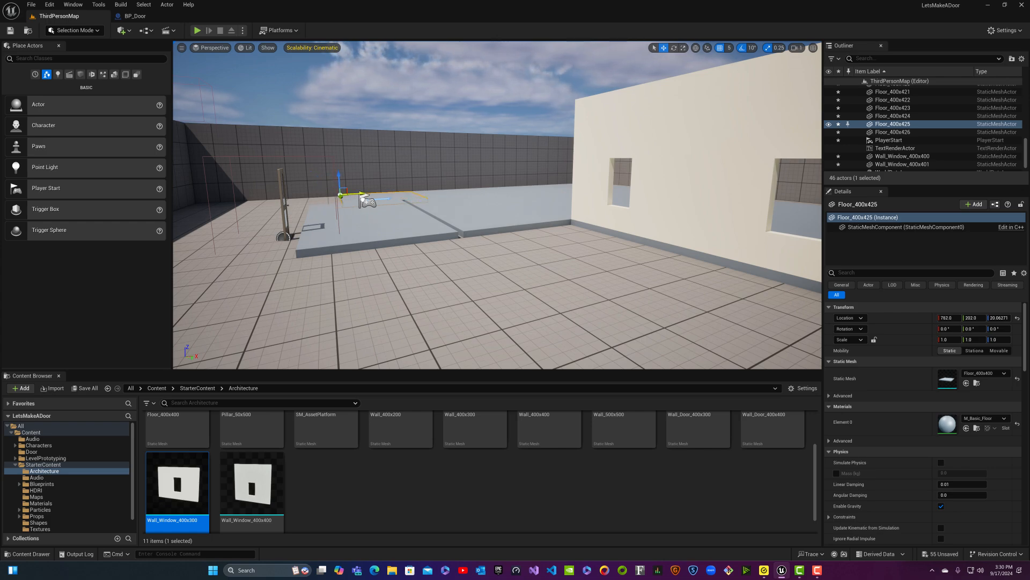
{"action": "key", "text": "ctrl+z"}
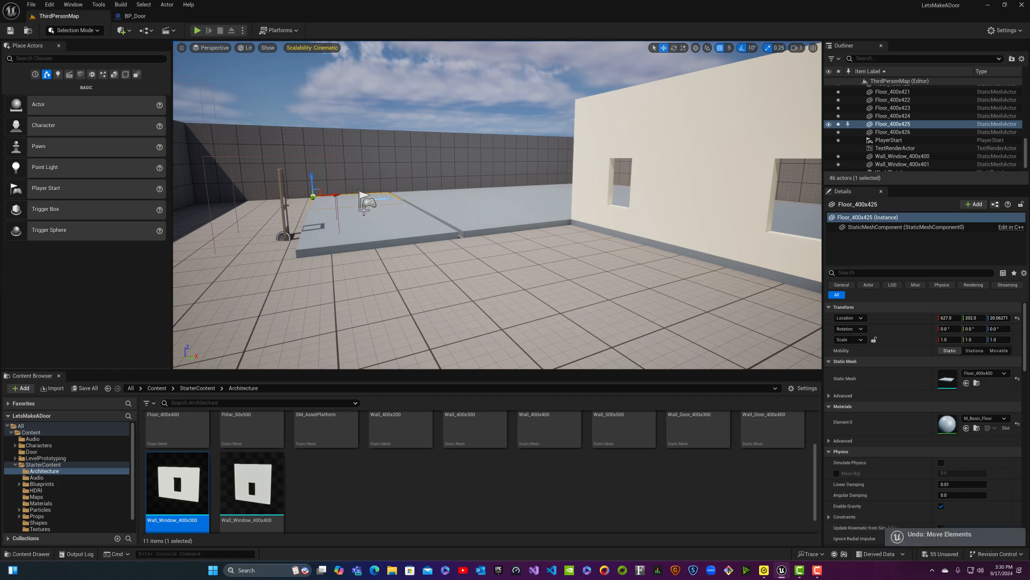
- Move the three duplicated floor slabs along the X axis to X 642, up against the existing floor
{"action": "left_click", "coordinate": [372, 214]}
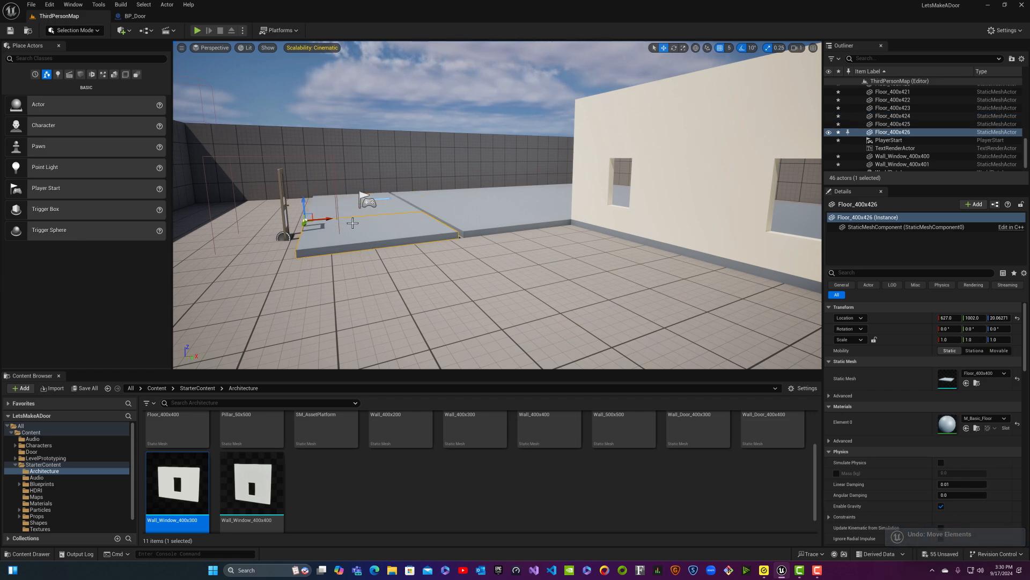
{"action": "left_click_drag", "start_coordinate": [333, 218], "coordinate": [337, 221]}
{"action": "right_click_drag", "start_coordinate": [338, 221], "coordinate": [379, 246]}
{"action": "left_click", "coordinate": [424, 224]}
{"action": "left_click", "coordinate": [482, 186], "text": "ctrl"}
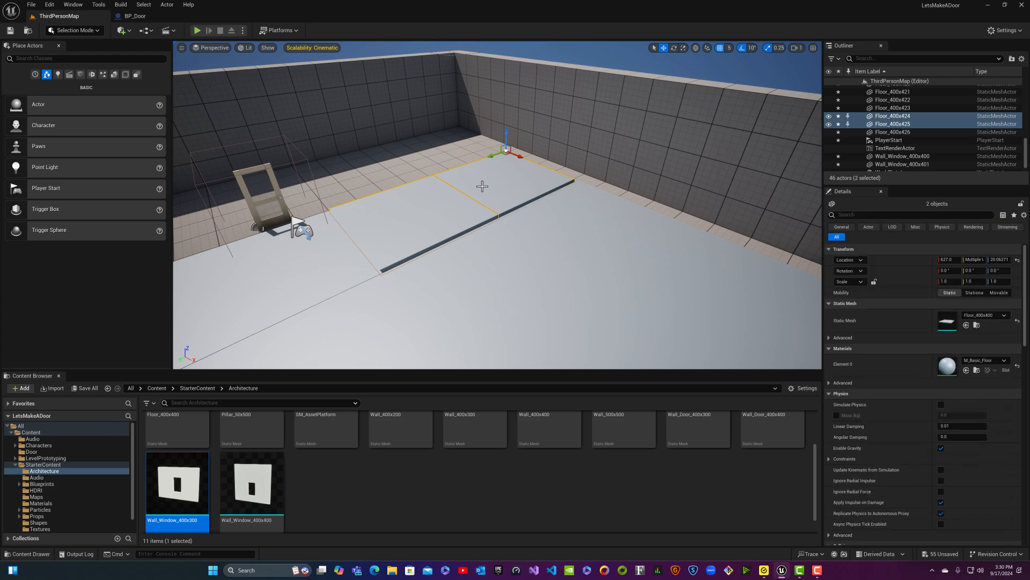
{"action": "left_click_drag", "start_coordinate": [520, 158], "coordinate": [523, 159]}
{"action": "key", "text": "a"}
{"action": "right_click_drag", "start_coordinate": [486, 179], "coordinate": [576, 180]}
{"action": "key", "text": "grave"}
{"action": "key", "text": "Escape"}
{"action": "key", "text": "Escape"}
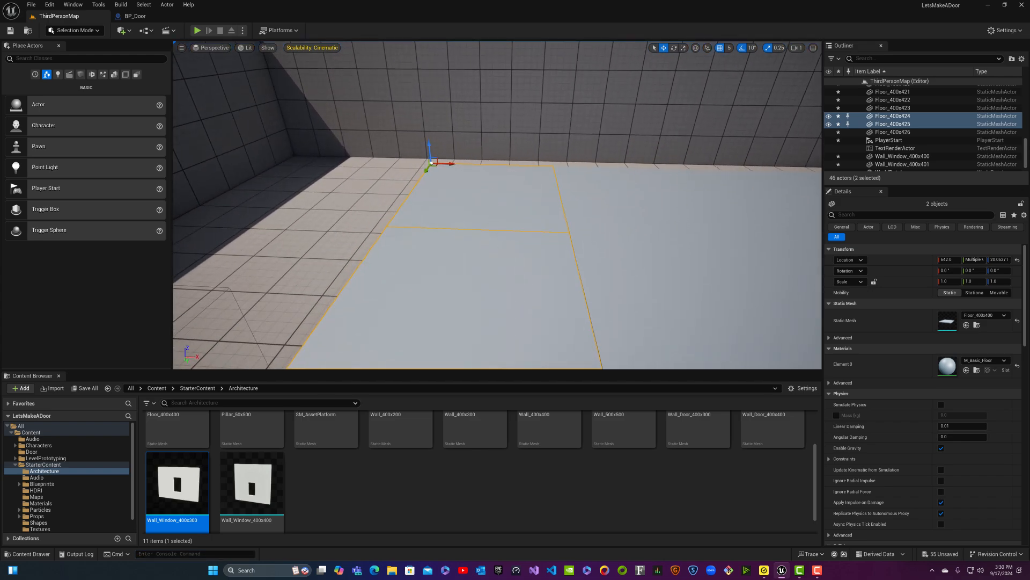
- Set the position grid snap to 1 and try to nudge the three duplicated slabs along X toward the existing floor
{"action": "right_click_drag", "start_coordinate": [502, 295], "coordinate": [479, 293]}
{"action": "left_click", "coordinate": [480, 293]}
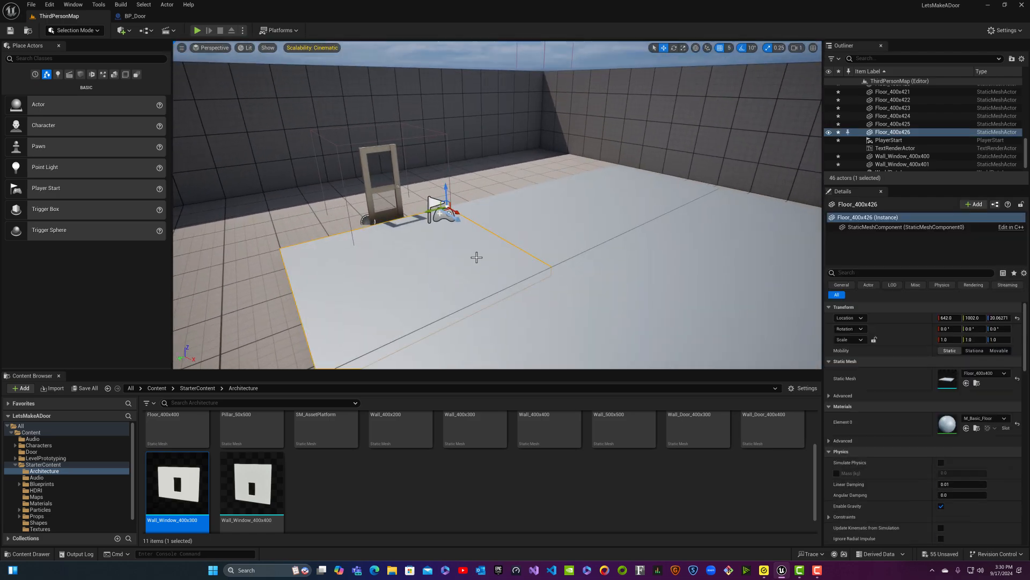
{"action": "left_click", "coordinate": [561, 237], "text": "ctrl"}
{"action": "left_click", "coordinate": [646, 203], "text": "ctrl"}
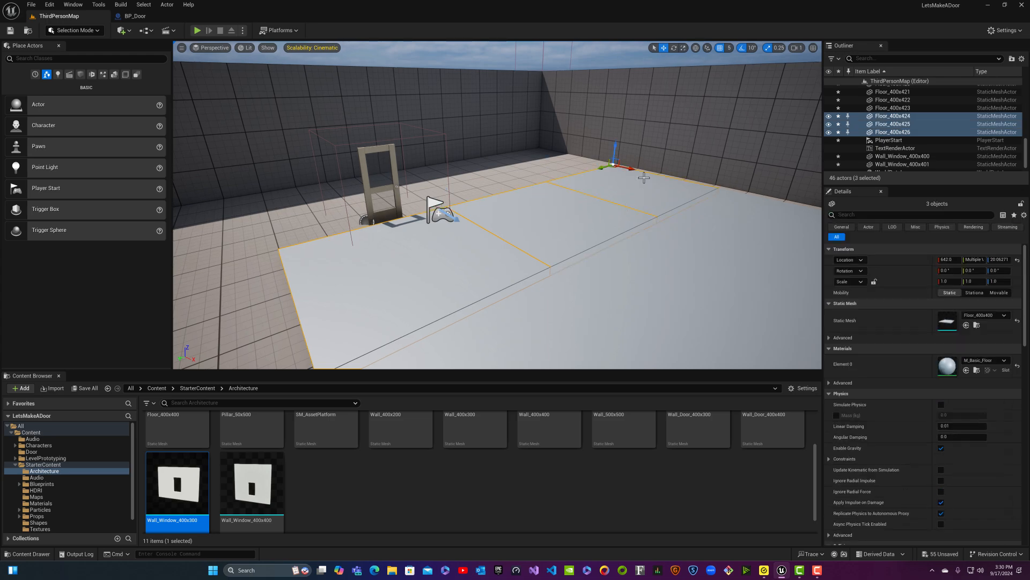
{"action": "left_click", "coordinate": [729, 48]}
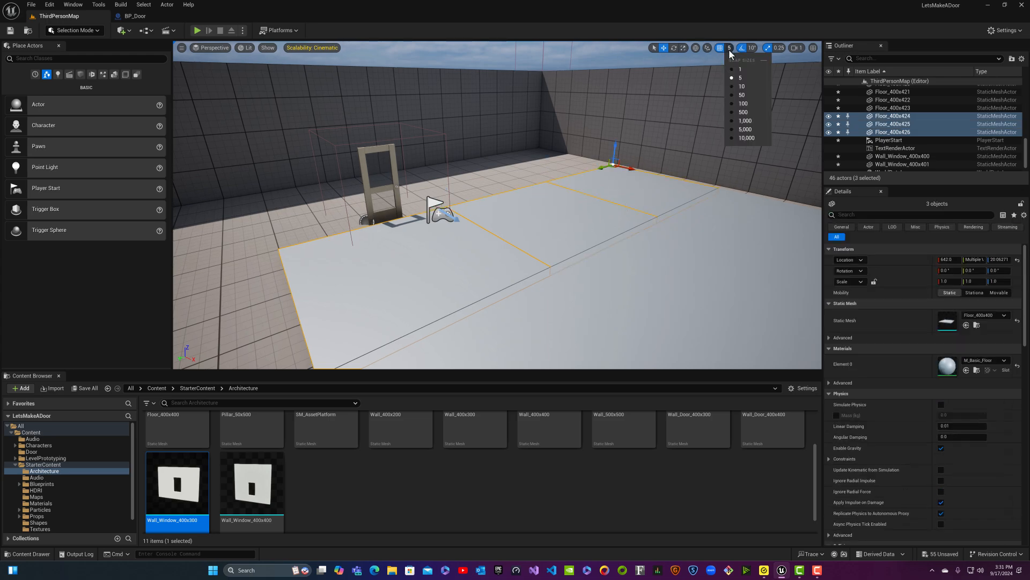
{"action": "left_click", "coordinate": [740, 69]}
{"action": "left_click_drag", "start_coordinate": [632, 171], "coordinate": [632, 171]}
{"action": "key", "text": "Escape"}
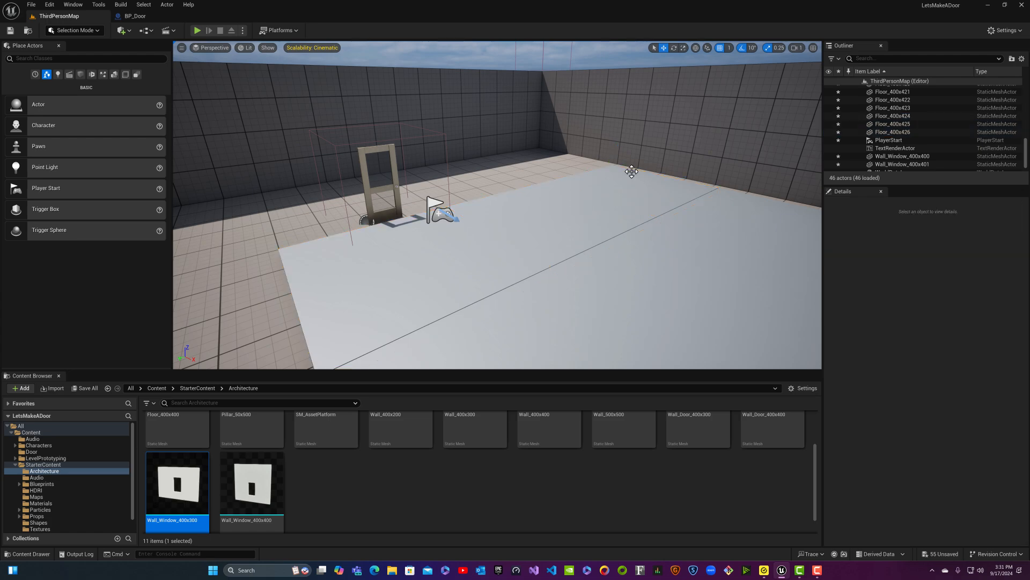
- Nudge the three duplicated floor slabs slightly along the X axis to close the seam with the existing floor
{"action": "left_click", "coordinate": [363, 292]}
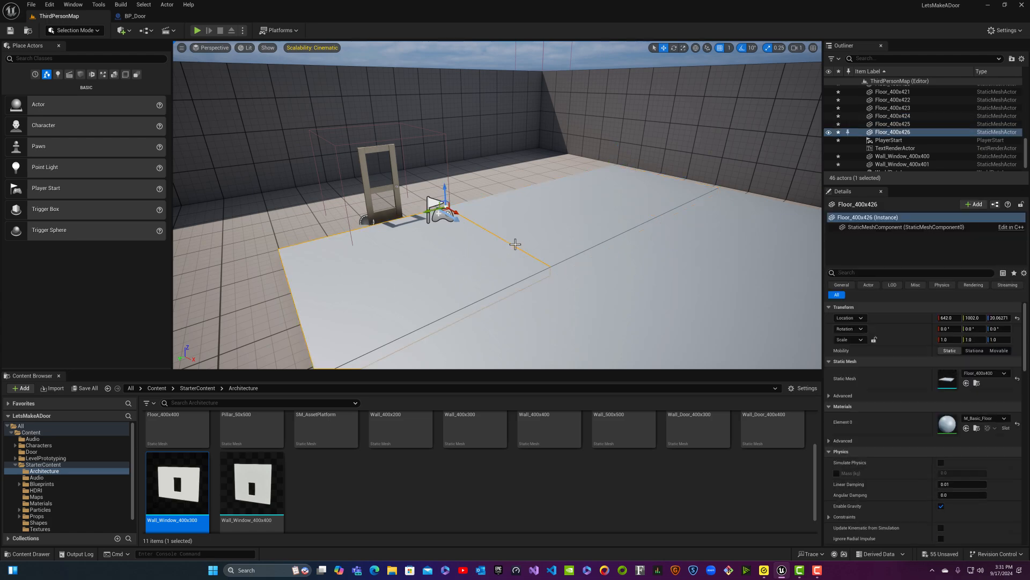
{"action": "left_click", "coordinate": [559, 232], "text": "ctrl"}
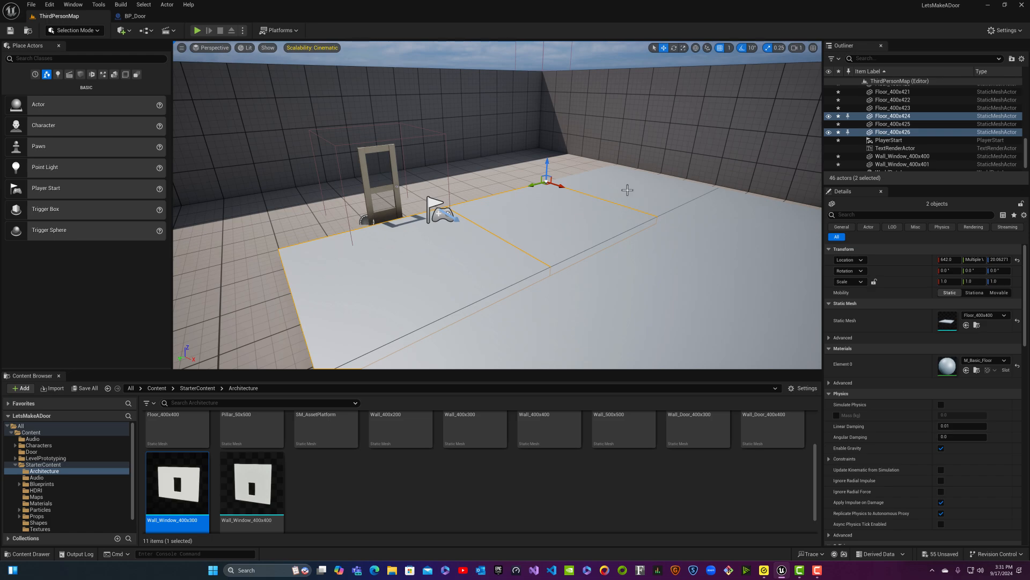
{"action": "left_click", "coordinate": [601, 192], "text": "ctrl"}
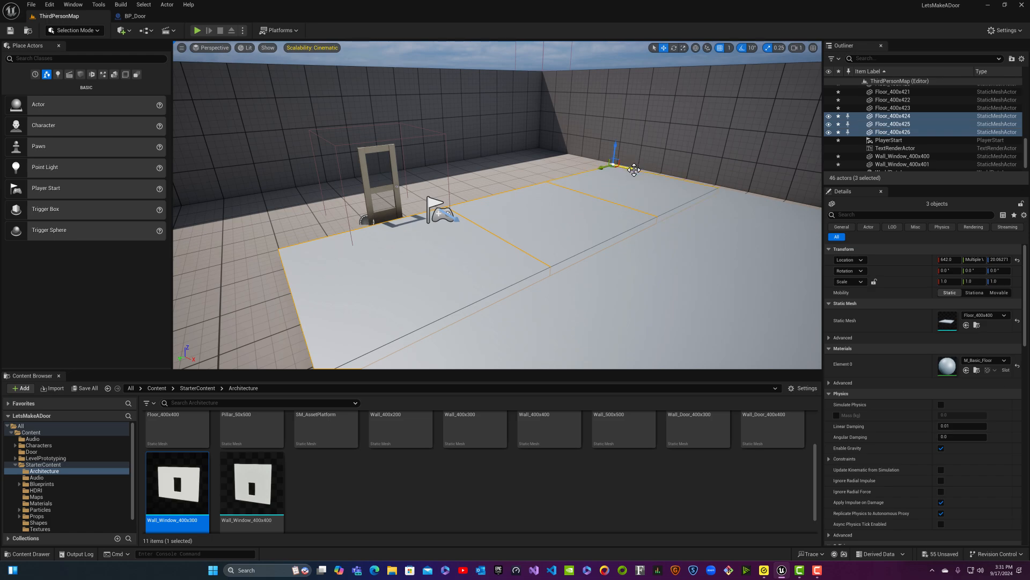
{"action": "left_click_drag", "start_coordinate": [634, 170], "coordinate": [635, 170]}
{"action": "key", "text": "Escape"}
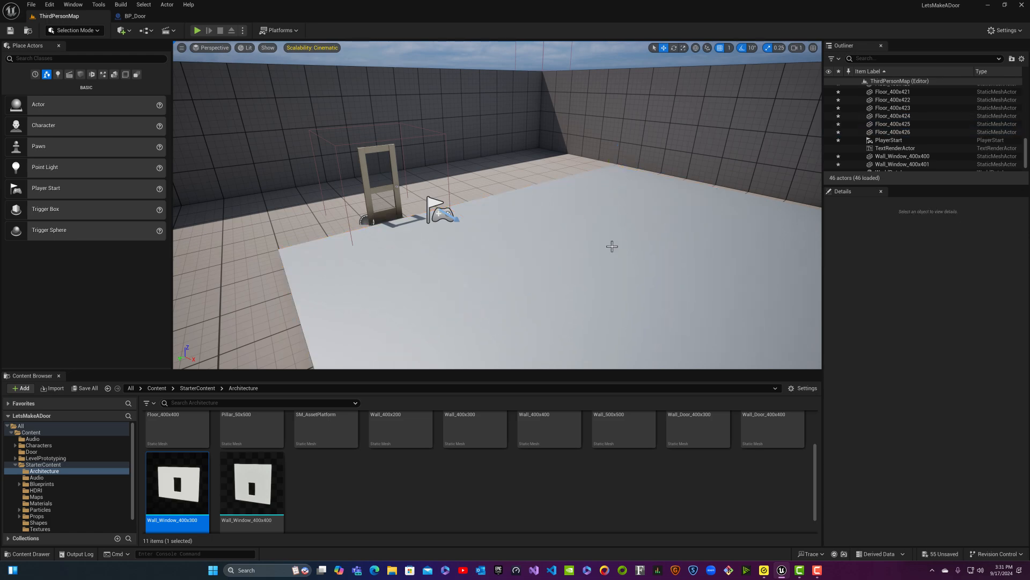
- Place a Wall_Door_400x400 mesh on the floor edge next to the window wall, at about X 1037, Y 1381, Z 20
{"action": "right_click_drag", "start_coordinate": [612, 246], "coordinate": [666, 193]}
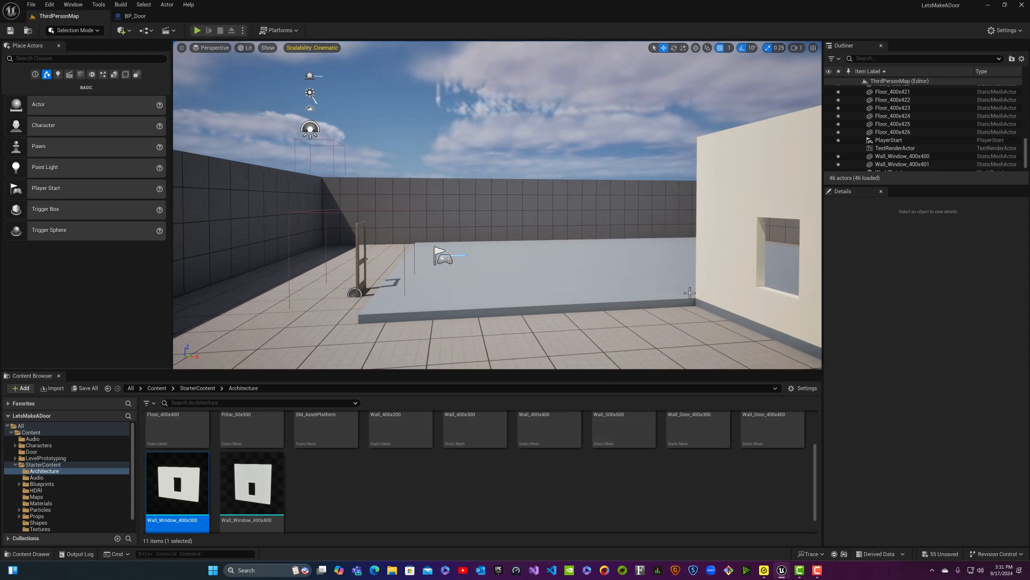
{"action": "right_click_drag", "start_coordinate": [664, 322], "coordinate": [629, 326]}
{"action": "key", "text": "d"}
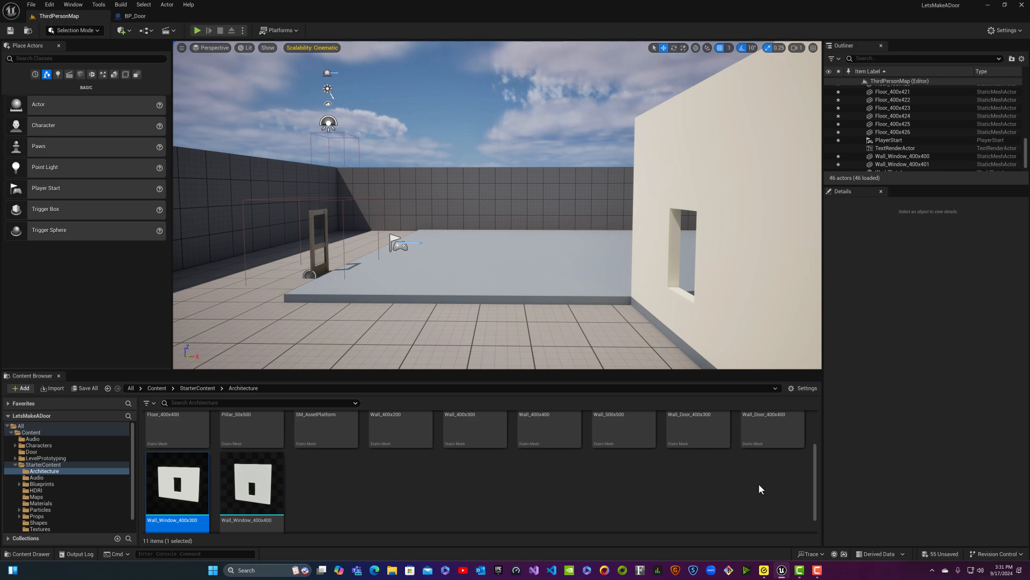
{"action": "scroll", "coordinate": [759, 485], "scroll_direction": "up", "scroll_amount": 1}
{"action": "left_click_drag", "start_coordinate": [772, 472], "coordinate": [454, 292]}
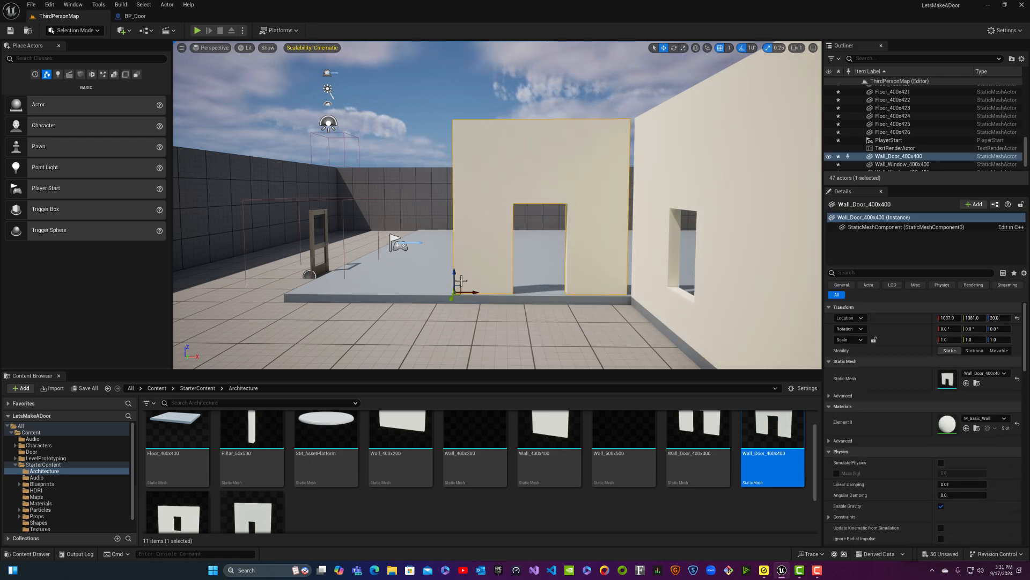
- Move the door wall to X 1041, Y 1391 so it lines up with the floor edge and meets the window wall
{"action": "right_click_drag", "start_coordinate": [474, 285], "coordinate": [510, 304]}
{"action": "key", "text": "w"}
{"action": "key", "text": "w"}
{"action": "key", "text": "s"}
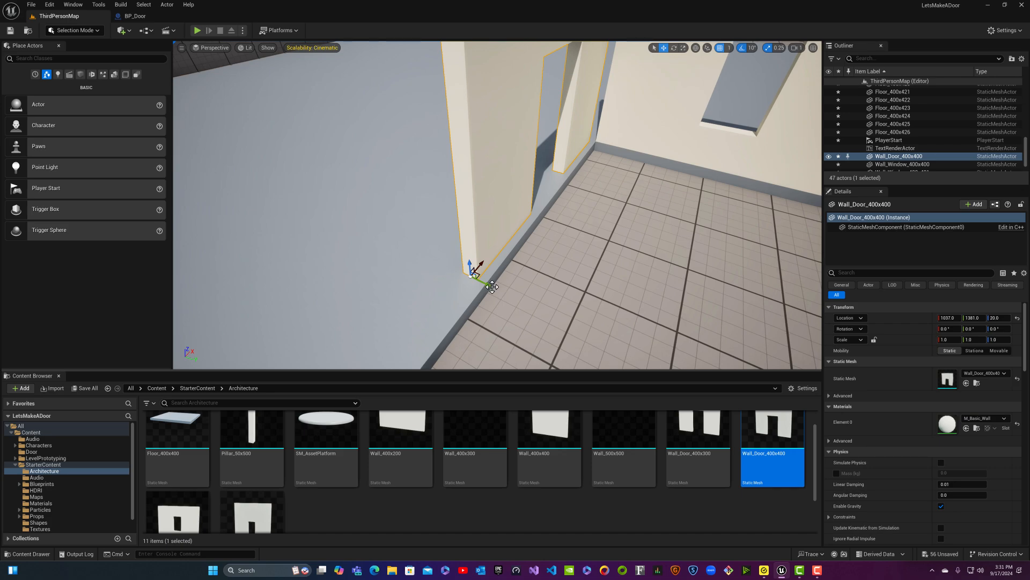
{"action": "left_click_drag", "start_coordinate": [489, 285], "coordinate": [494, 260]}
{"action": "mouse_move", "coordinate": [495, 260]}
{"action": "right_mouse_down"}
{"action": "mouse_move", "coordinate": [456, 188]}
{"action": "mouse_move", "coordinate": [513, 263]}
{"action": "mouse_move", "coordinate": [495, 262]}
{"action": "right_mouse_up"}
{"action": "mouse_move", "coordinate": [419, 296]}
{"action": "right_mouse_down"}
{"action": "mouse_move", "coordinate": [411, 309]}
{"action": "mouse_move", "coordinate": [411, 296]}
{"action": "right_mouse_up"}
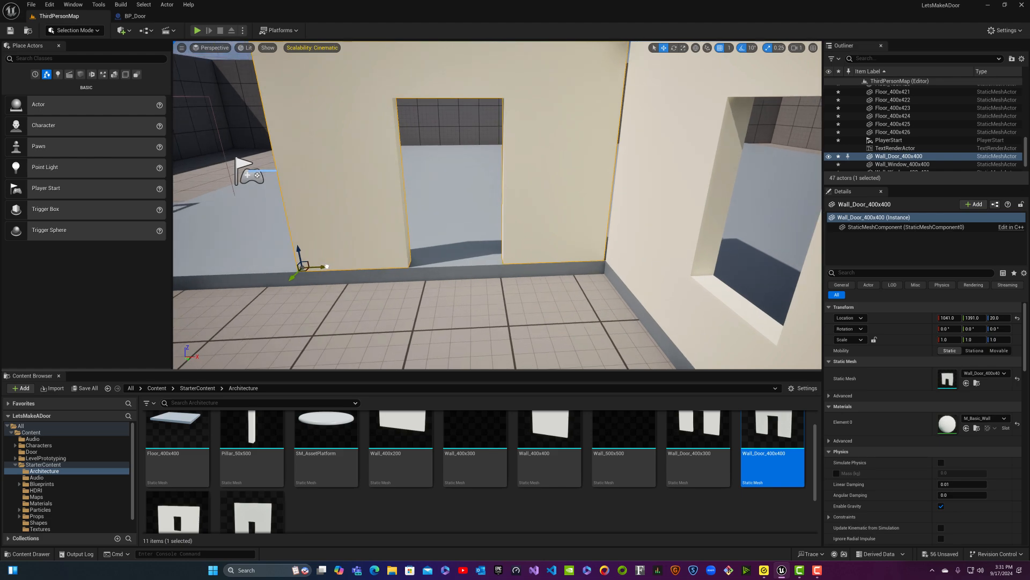
- Nudge the door wall along the X axis to X 1045, toward the window wall
{"action": "left_click_drag", "start_coordinate": [326, 266], "coordinate": [328, 267]}
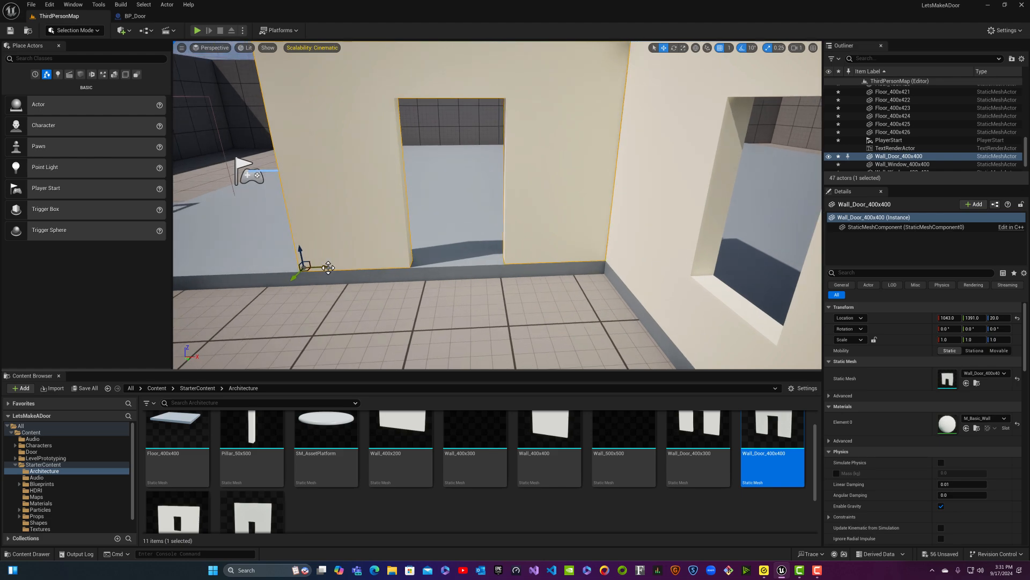
{"action": "key", "text": "Escape"}
{"action": "key", "text": "w"}
{"action": "right_click_drag", "start_coordinate": [497, 215], "coordinate": [457, 214]}
{"action": "key", "text": "s"}
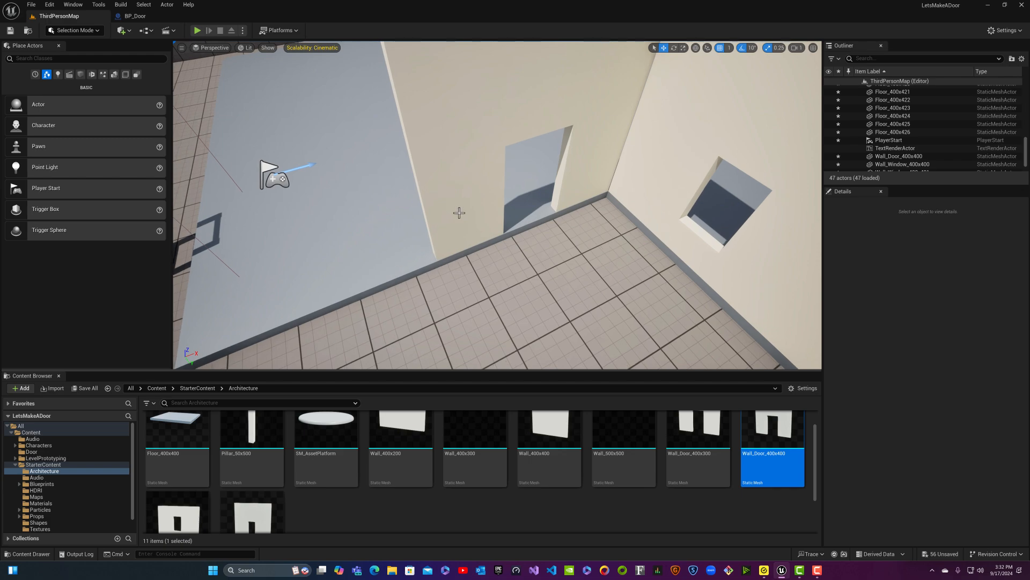
{"action": "left_click", "coordinate": [452, 226]}
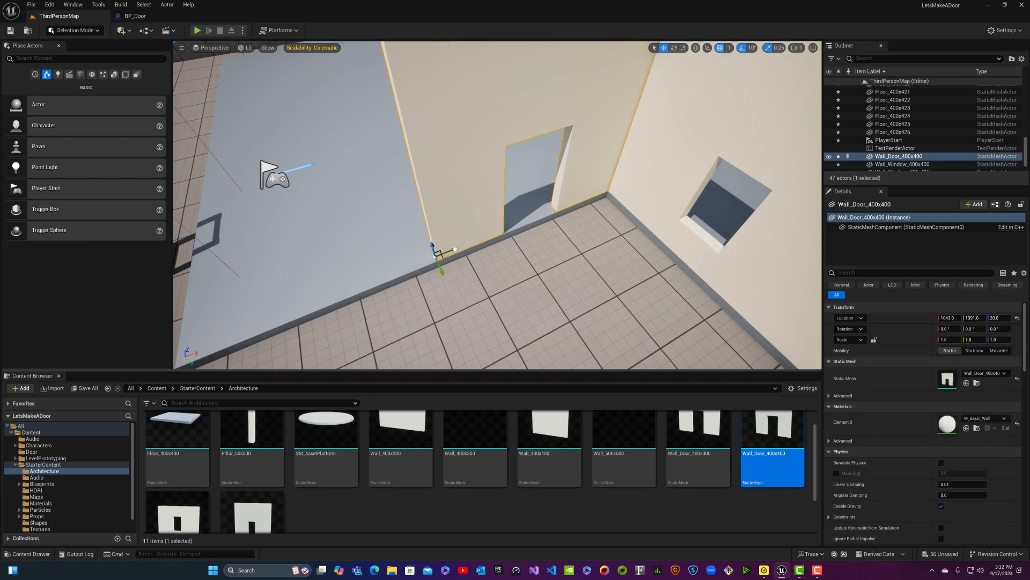
{"action": "left_click_drag", "start_coordinate": [454, 249], "coordinate": [455, 249]}
{"action": "key", "text": "Escape"}
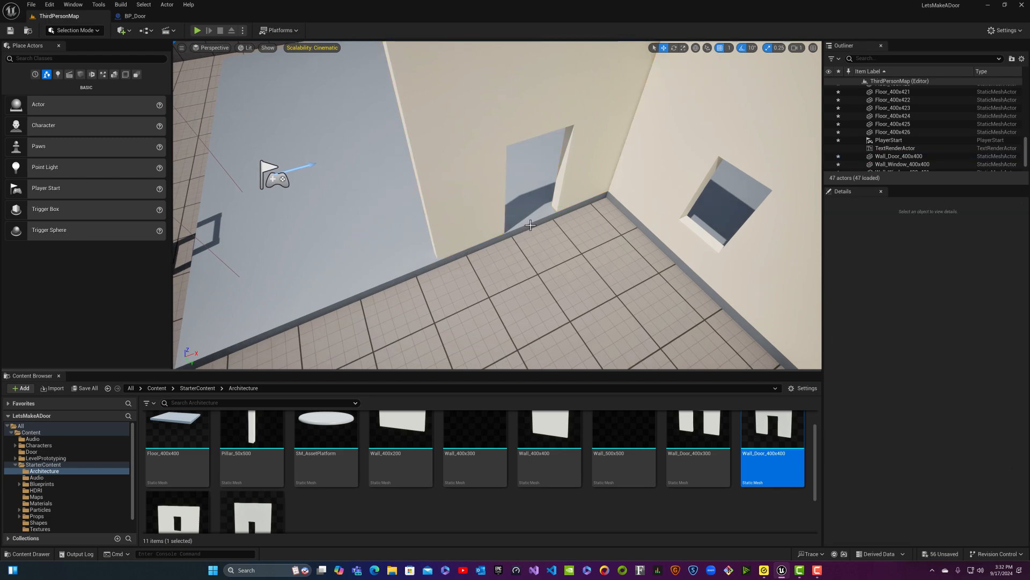
- From outside the building, move the door wall farther along X to 1056 toward the outer corner
{"action": "mouse_move", "coordinate": [530, 226]}
{"action": "right_mouse_down"}
{"action": "mouse_move", "coordinate": [569, 201]}
{"action": "mouse_move", "coordinate": [580, 203]}
{"action": "mouse_move", "coordinate": [577, 228]}
{"action": "mouse_move", "coordinate": [666, 228]}
{"action": "mouse_move", "coordinate": [698, 218]}
{"action": "mouse_move", "coordinate": [724, 172]}
{"action": "mouse_move", "coordinate": [743, 168]}
{"action": "mouse_move", "coordinate": [483, 193]}
{"action": "mouse_move", "coordinate": [536, 194]}
{"action": "mouse_move", "coordinate": [534, 220]}
{"action": "right_mouse_up"}
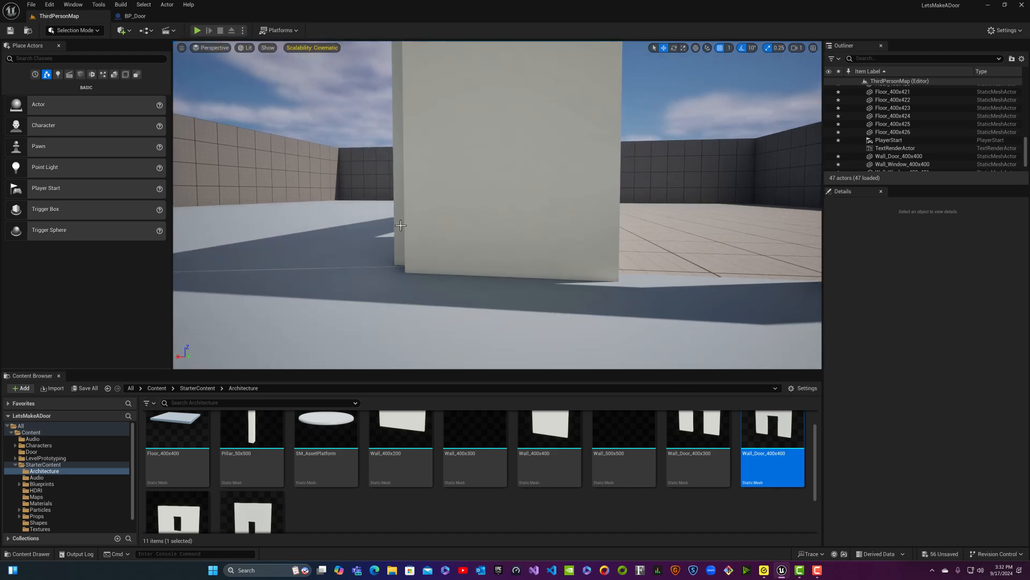
{"action": "left_click", "coordinate": [464, 237]}
{"action": "key", "text": "f"}
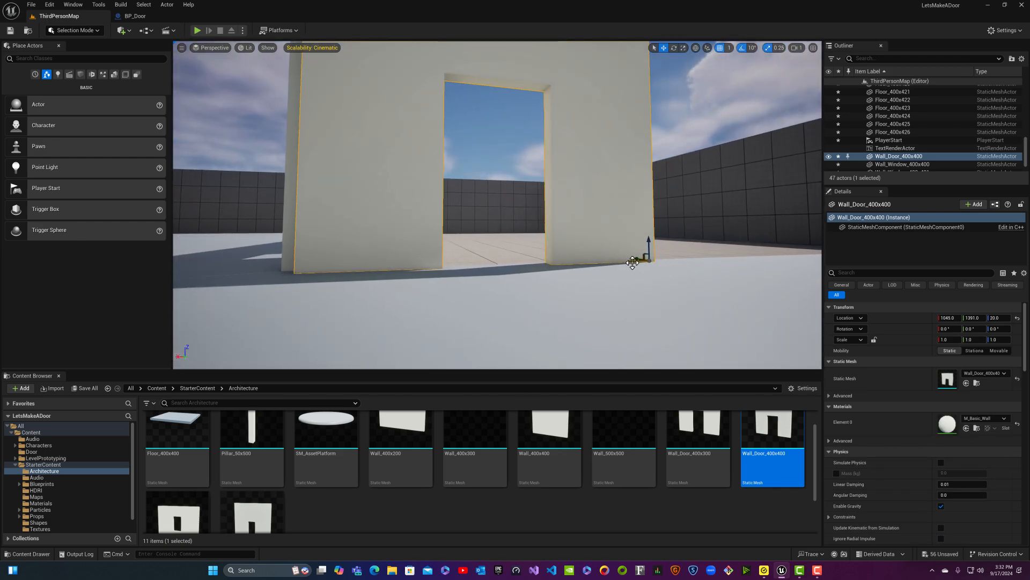
{"action": "left_click_drag", "start_coordinate": [633, 262], "coordinate": [626, 264]}
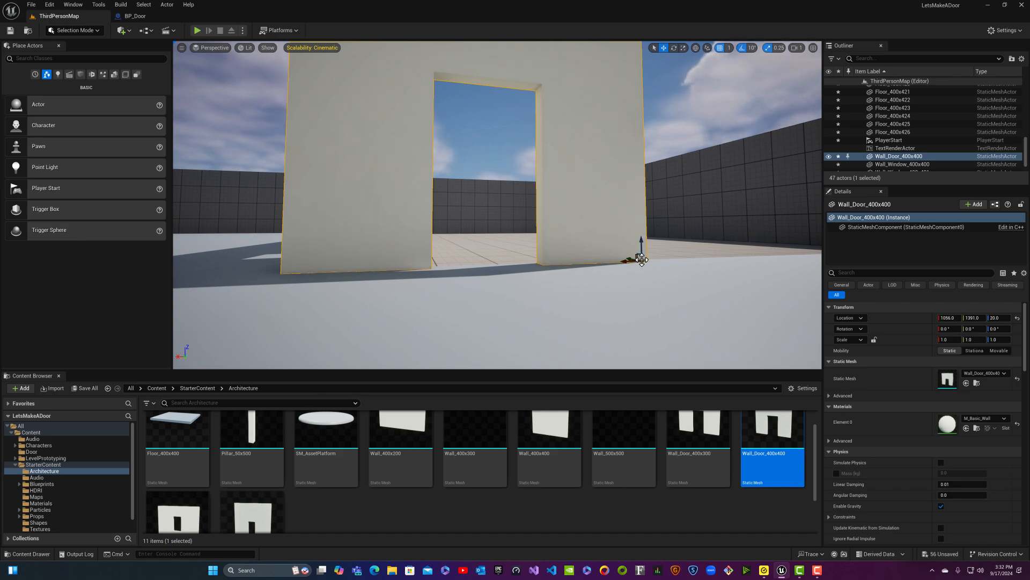
- Relocate the door wall's pivot to its opposite lower corner and set it as the pivot offset
{"action": "middle_click_drag", "start_coordinate": [642, 260], "coordinate": [284, 271]}
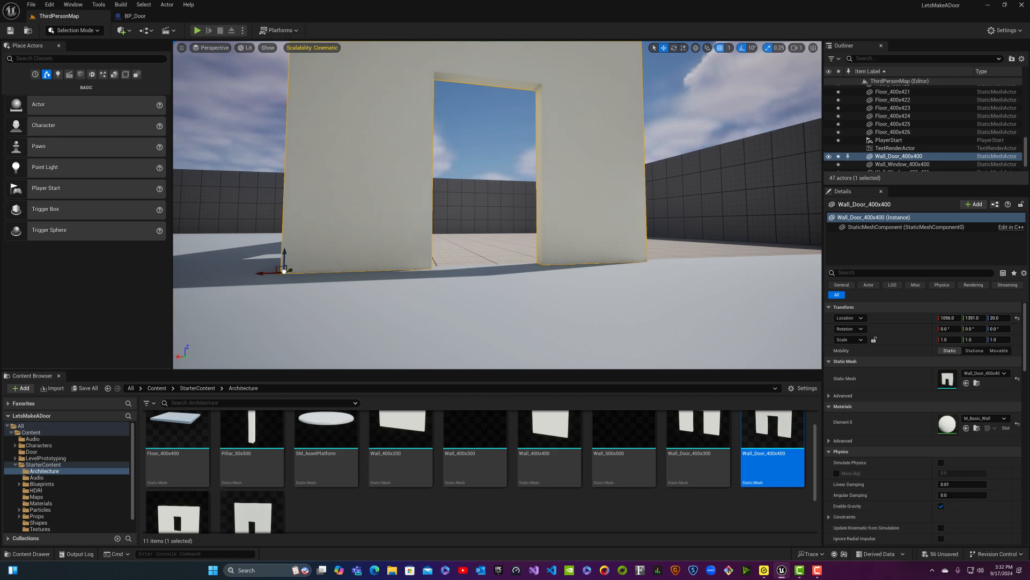
{"action": "right_click", "coordinate": [283, 272]}
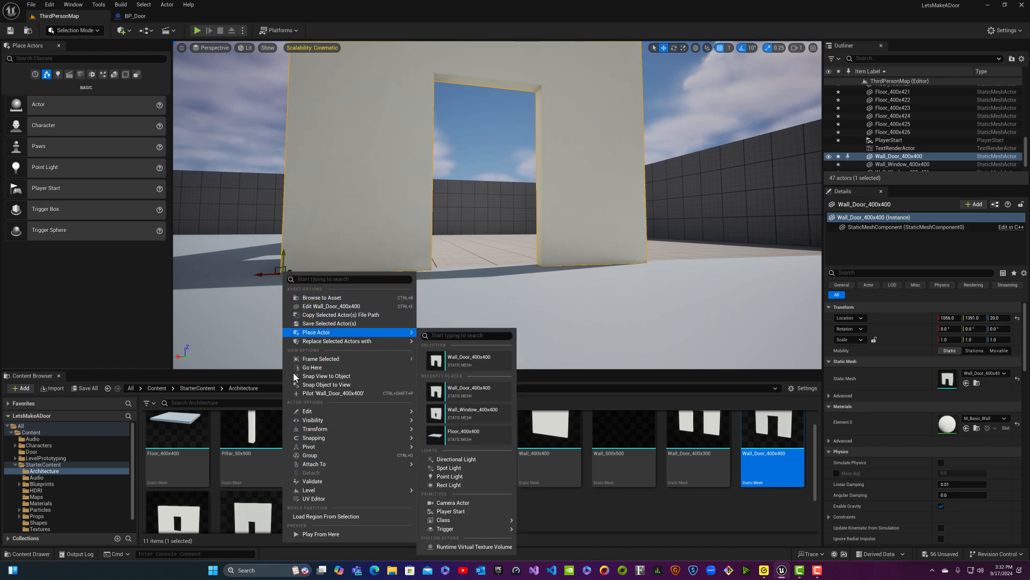
{"action": "mouse_move", "coordinate": [314, 447]}
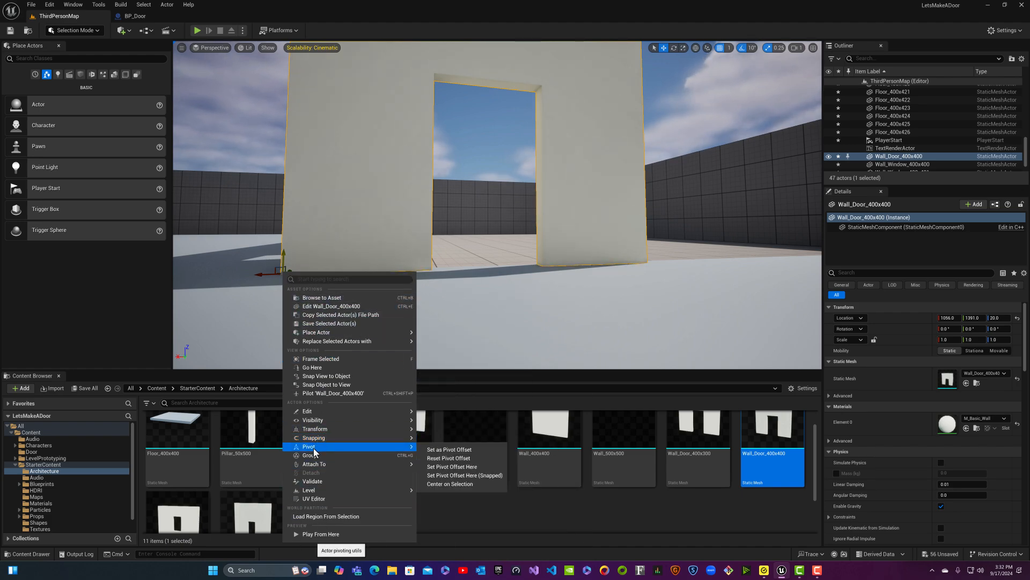
{"action": "left_click", "coordinate": [437, 451]}
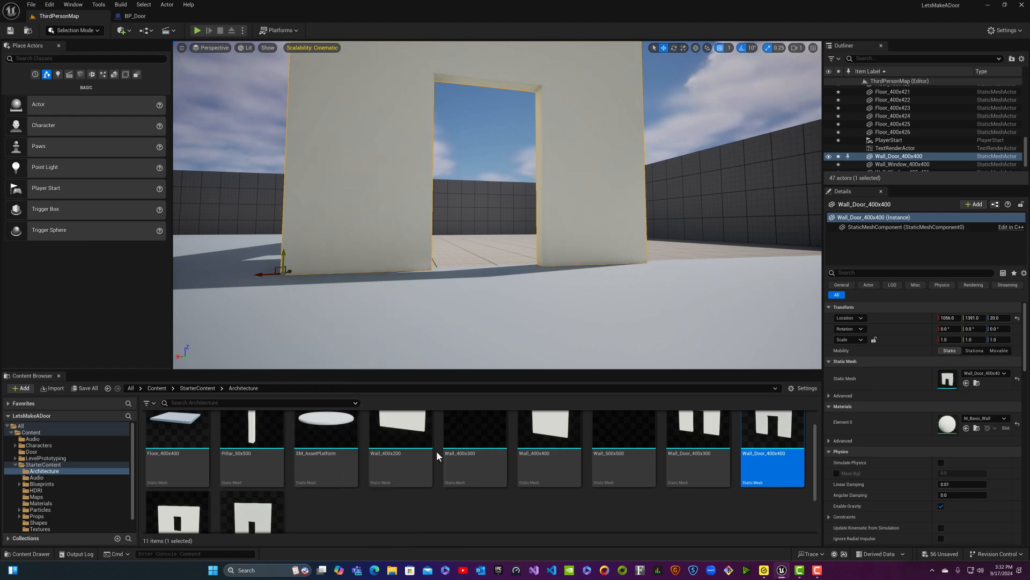
{"action": "mouse_move", "coordinate": [268, 293]}
{"action": "right_mouse_down"}
{"action": "mouse_move", "coordinate": [323, 295]}
{"action": "mouse_move", "coordinate": [371, 349]}
{"action": "mouse_move", "coordinate": [278, 285]}
{"action": "right_mouse_up"}
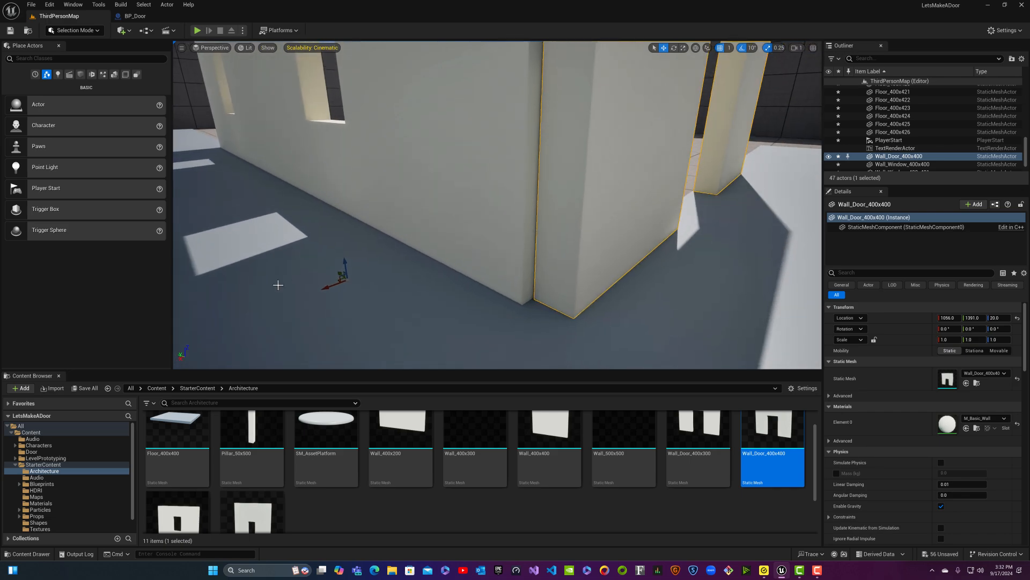
- Shift the door wall to X 1063, reposition its pivot at the outer corner, and set its Y position to 1392
{"action": "right_click_drag", "start_coordinate": [536, 246], "coordinate": [531, 247]}
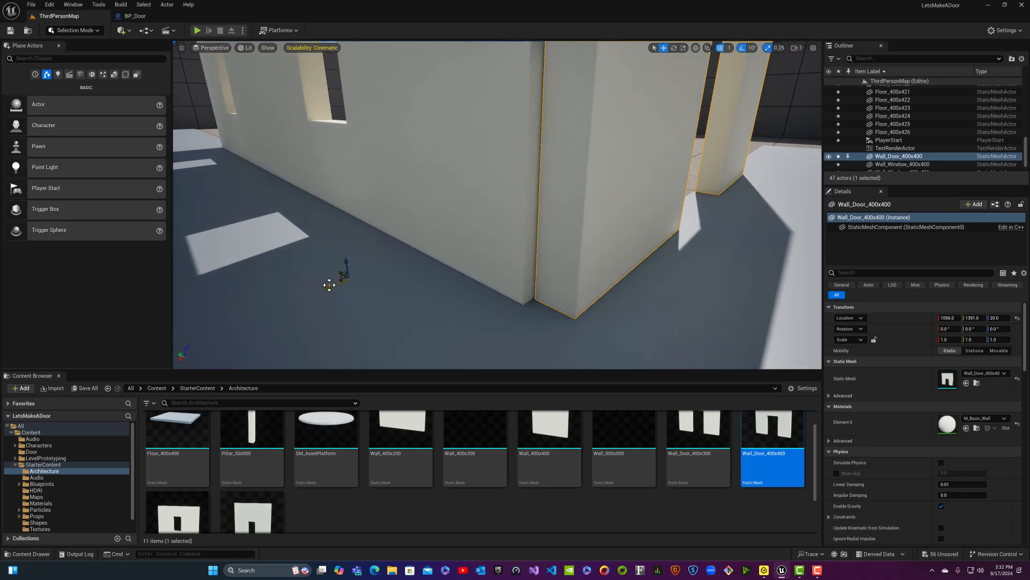
{"action": "left_click_drag", "start_coordinate": [329, 285], "coordinate": [316, 291]}
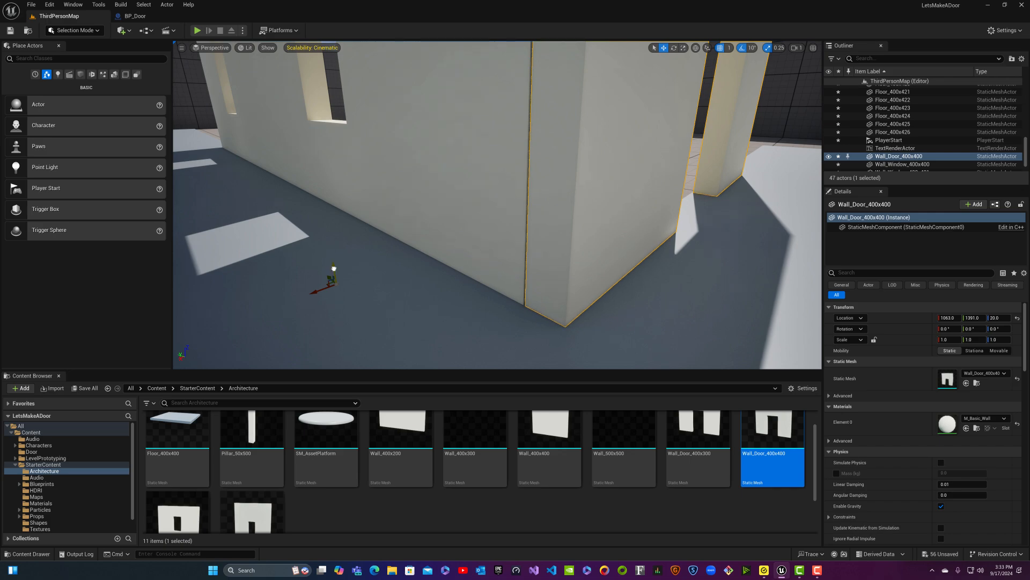
{"action": "middle_click_drag", "start_coordinate": [334, 268], "coordinate": [546, 308]}
{"action": "left_click_drag", "start_coordinate": [536, 299], "coordinate": [536, 302]}
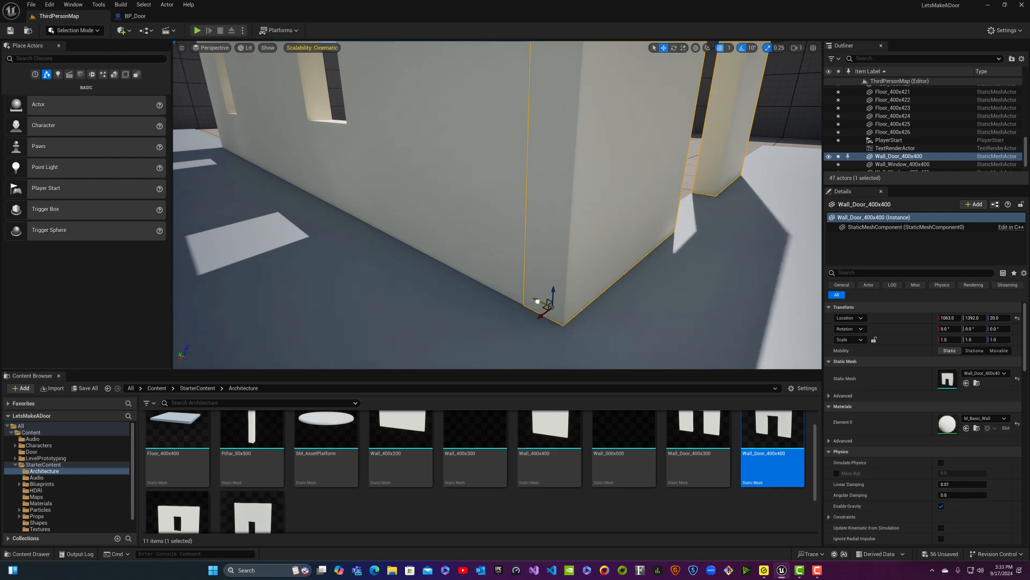
- Try moving the door wall back along X to 1042 from inside the building, and undo the move
{"action": "mouse_move", "coordinate": [558, 300]}
{"action": "right_mouse_down"}
{"action": "mouse_move", "coordinate": [462, 269]}
{"action": "mouse_move", "coordinate": [301, 301]}
{"action": "mouse_move", "coordinate": [180, 287]}
{"action": "mouse_move", "coordinate": [549, 284]}
{"action": "right_mouse_up"}
{"action": "key", "text": "w"}
{"action": "key", "text": "d"}
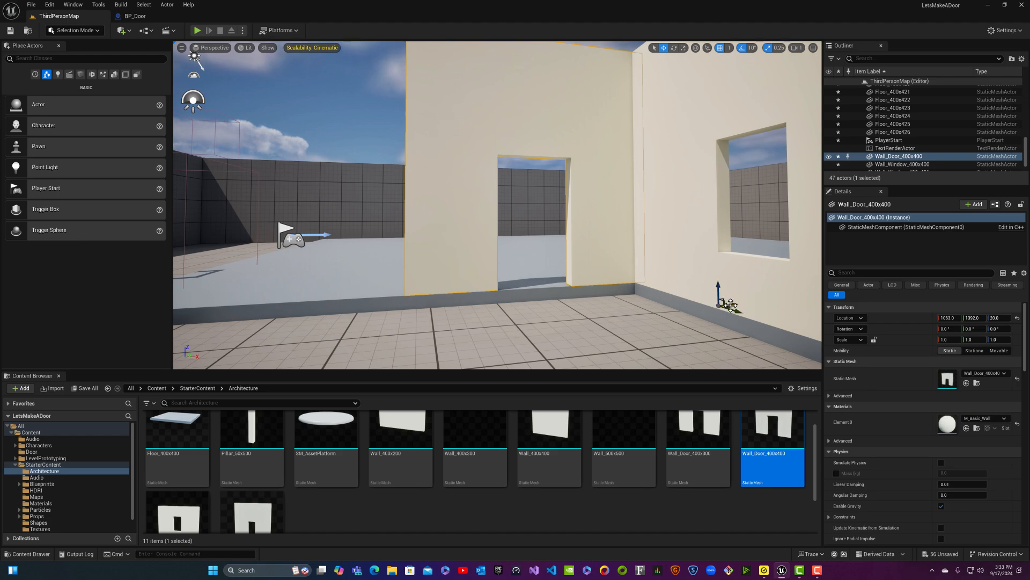
{"action": "left_click_drag", "start_coordinate": [732, 304], "coordinate": [722, 306]}
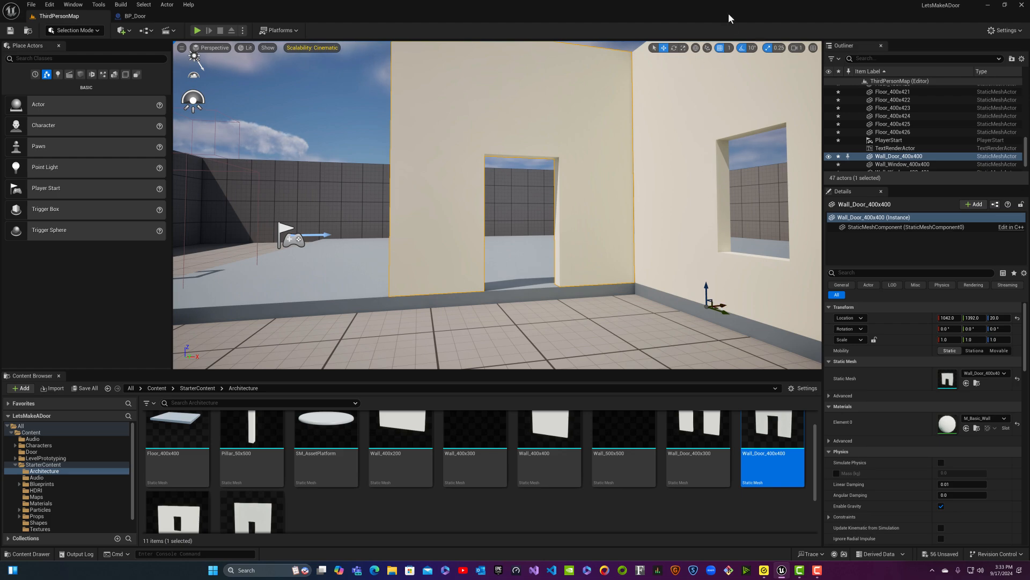
{"action": "key", "text": "ctrl+z"}
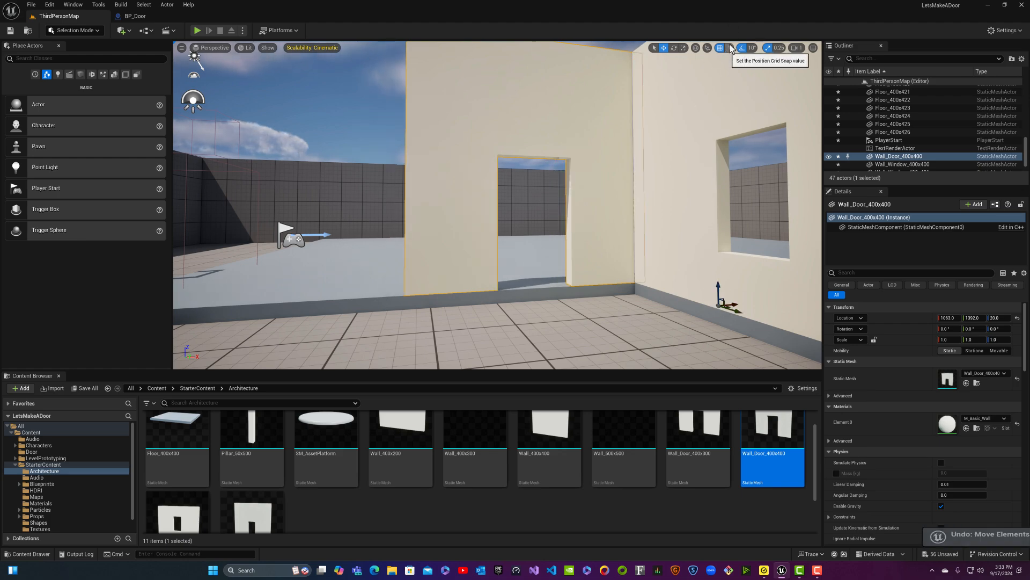
- Set the position grid snap to 5 and move the door wall back along X until it meets the window wall's inner face
{"action": "left_click", "coordinate": [732, 49]}
{"action": "left_click", "coordinate": [737, 69]}
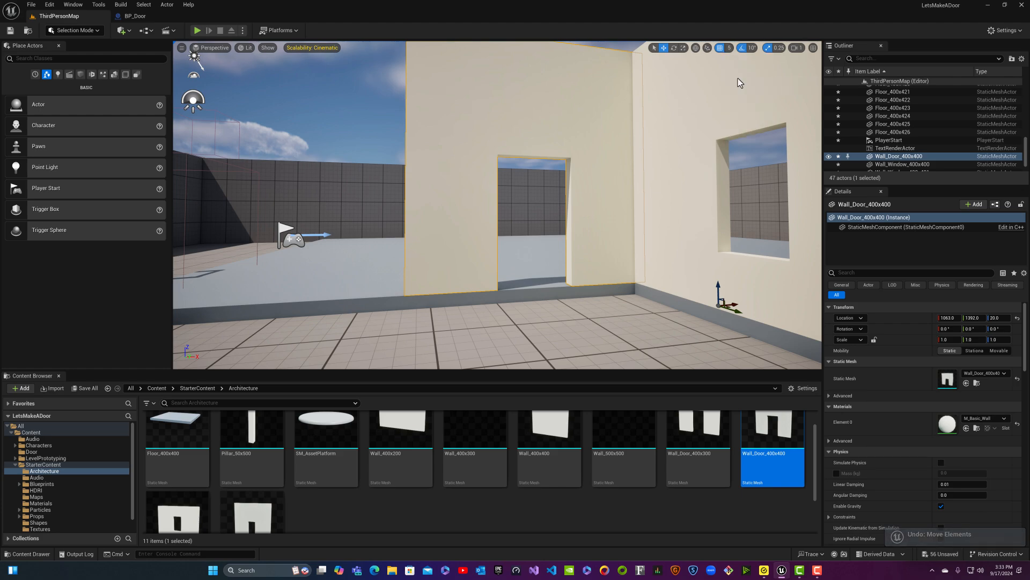
{"action": "left_click_drag", "start_coordinate": [733, 304], "coordinate": [722, 305]}
{"action": "key", "text": "Escape"}
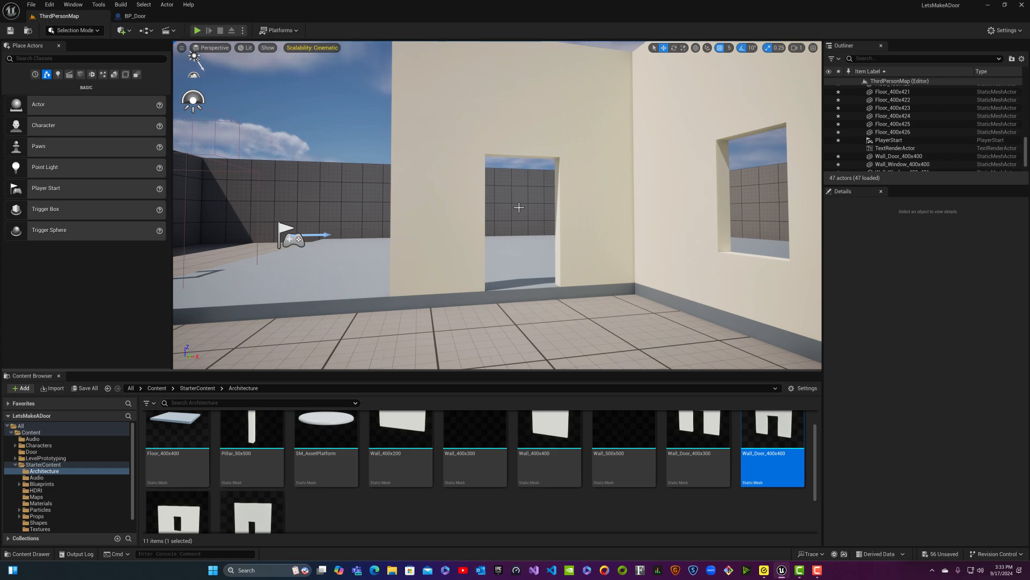
- Place the SM_DoorFrame mesh from the StarterContent Props folder in the doorway, at about X 1250, Y 1345, Z 20
{"action": "right_click_drag", "start_coordinate": [497, 205], "coordinate": [487, 199]}
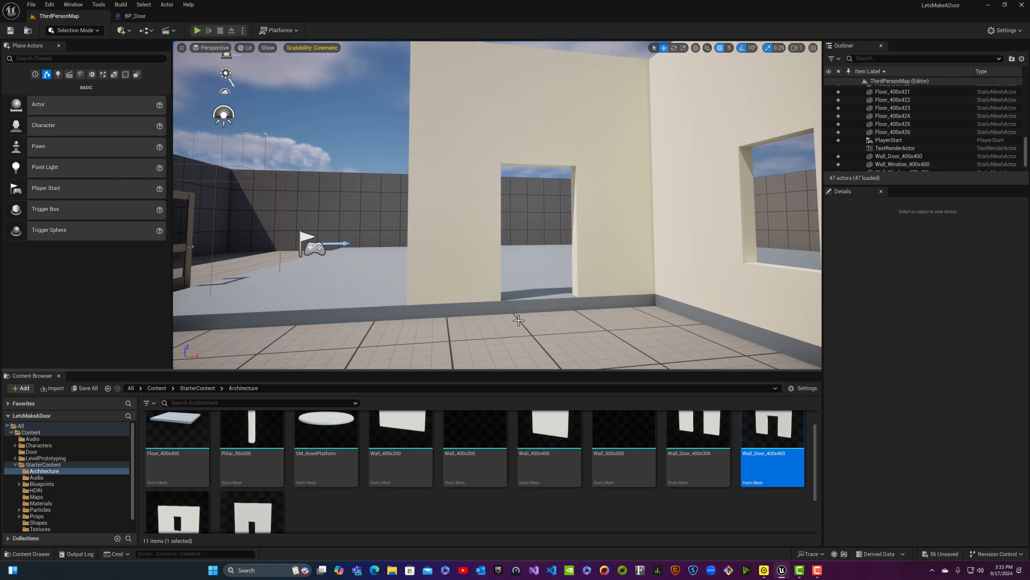
{"action": "left_click", "coordinate": [200, 389]}
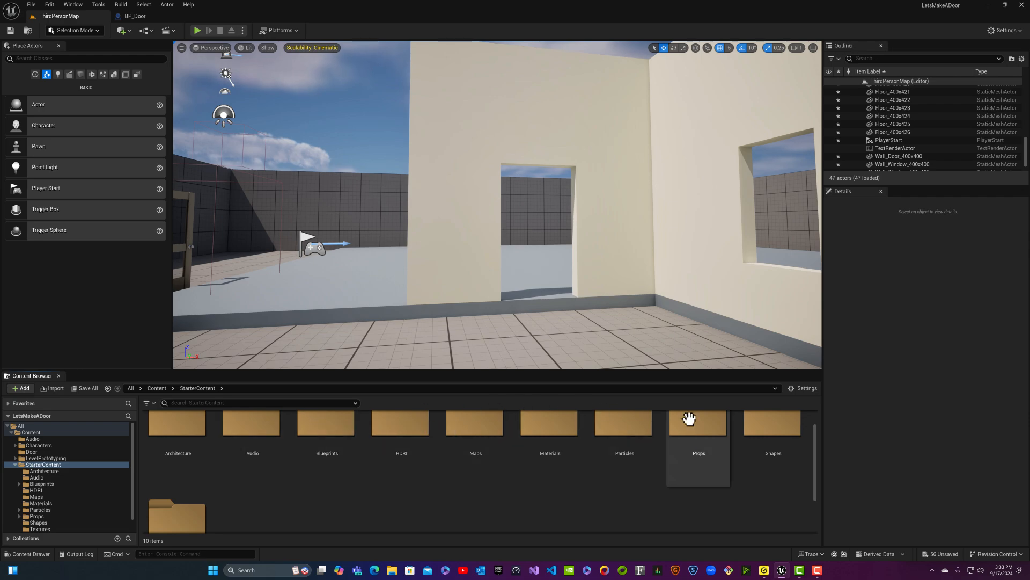
{"action": "double_click", "coordinate": [689, 418]}
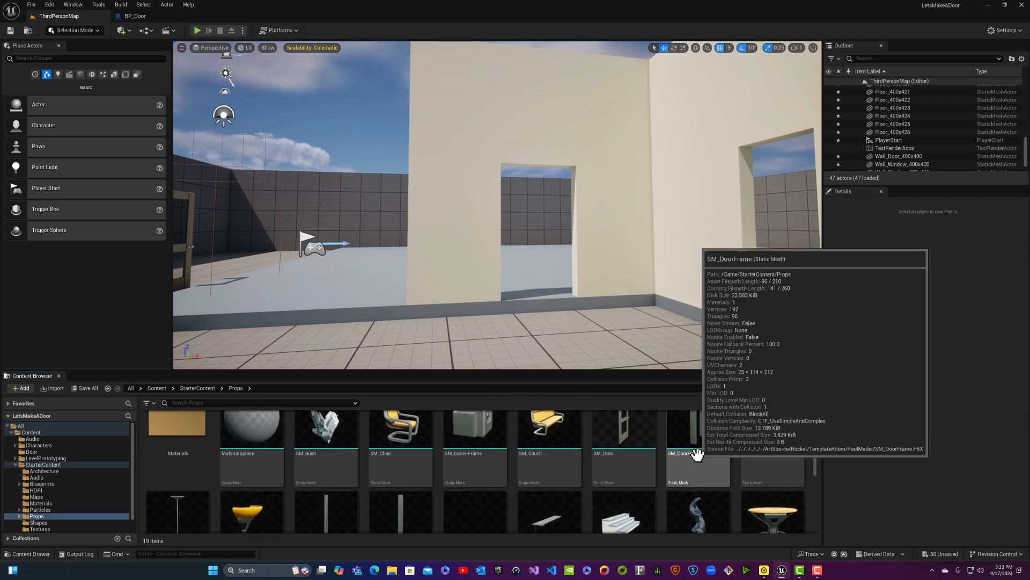
{"action": "left_click_drag", "start_coordinate": [697, 455], "coordinate": [533, 291]}
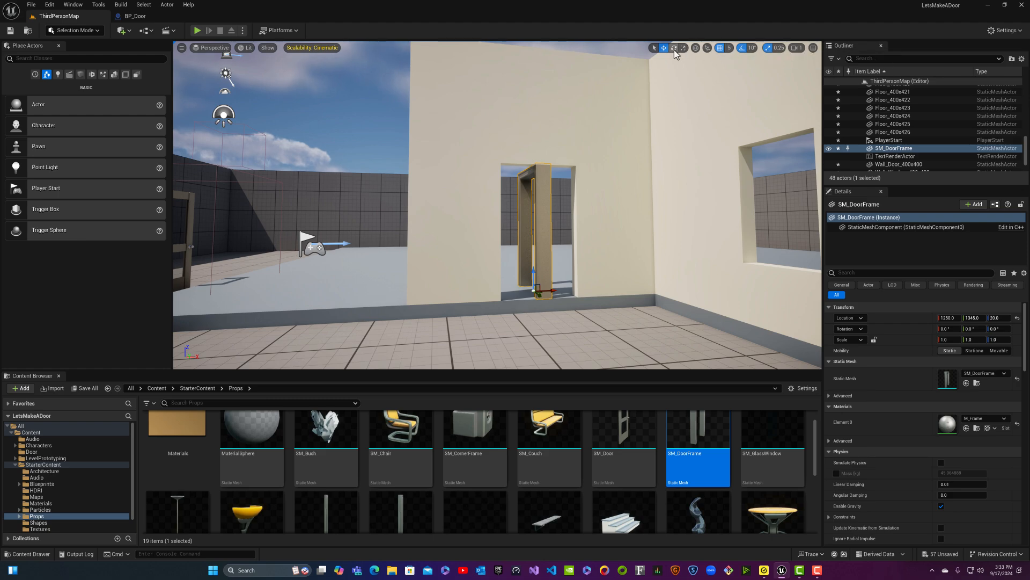
- Rotate the door frame -90° about Z to face the opening and move it to X 1245, Y 1385
{"action": "left_click", "coordinate": [674, 49]}
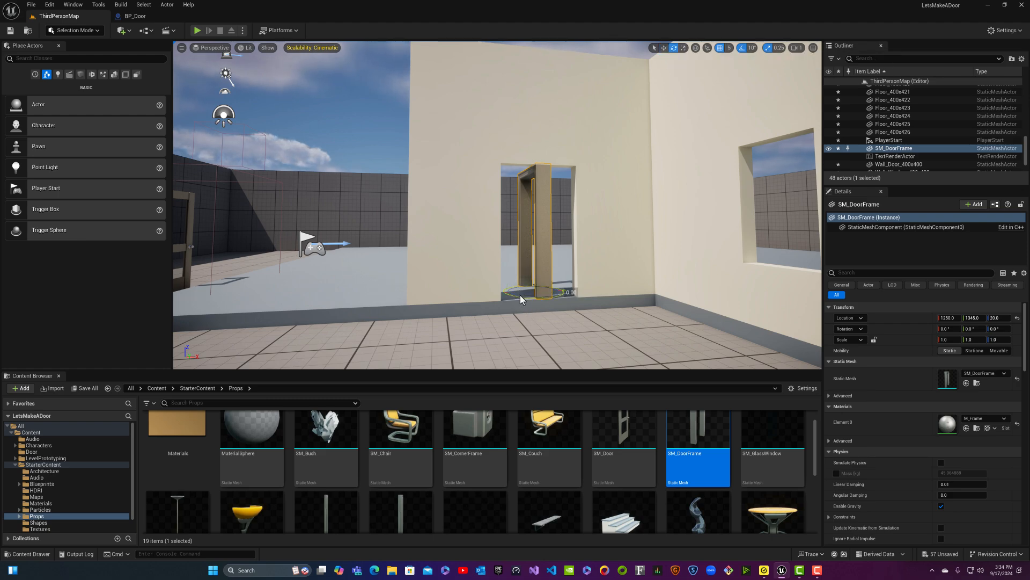
{"action": "mouse_move", "coordinate": [520, 299]}
{"action": "left_mouse_down"}
{"action": "mouse_move", "coordinate": [483, 300]}
{"action": "mouse_move", "coordinate": [521, 296]}
{"action": "left_mouse_up"}
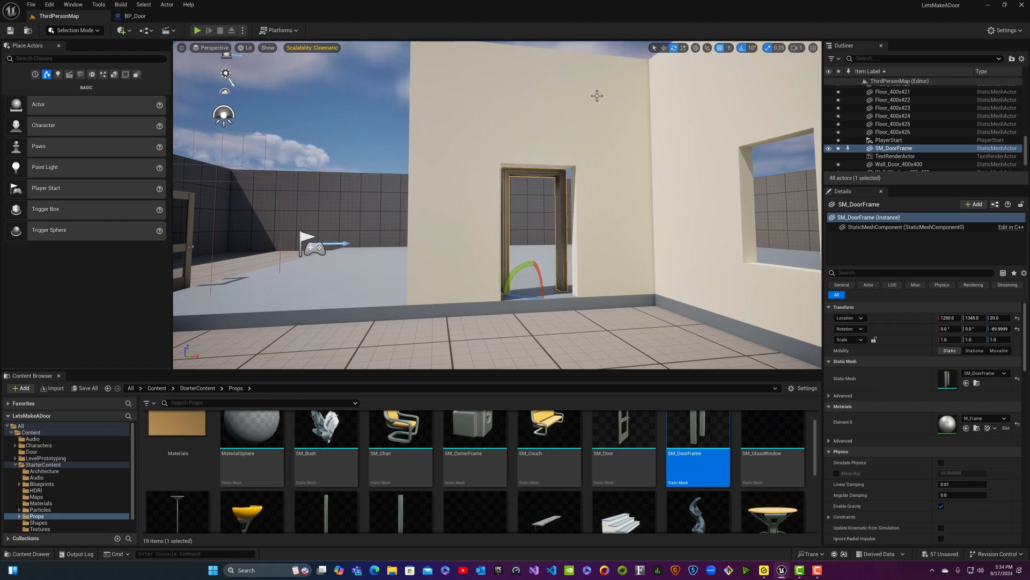
{"action": "left_click", "coordinate": [664, 48]}
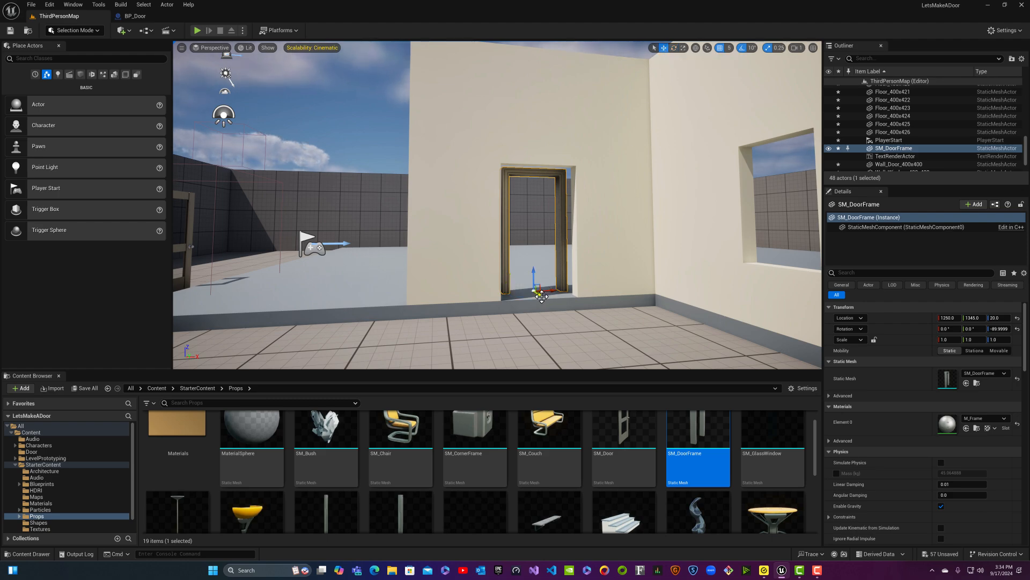
{"action": "mouse_move", "coordinate": [542, 299]}
{"action": "left_mouse_down"}
{"action": "mouse_move", "coordinate": [552, 317]}
{"action": "mouse_move", "coordinate": [558, 295]}
{"action": "left_mouse_up"}
{"action": "mouse_move", "coordinate": [561, 275]}
{"action": "right_mouse_down"}
{"action": "mouse_move", "coordinate": [542, 262]}
{"action": "mouse_move", "coordinate": [534, 284]}
{"action": "mouse_move", "coordinate": [534, 272]}
{"action": "mouse_move", "coordinate": [557, 280]}
{"action": "right_mouse_up"}
{"action": "key", "text": "w"}
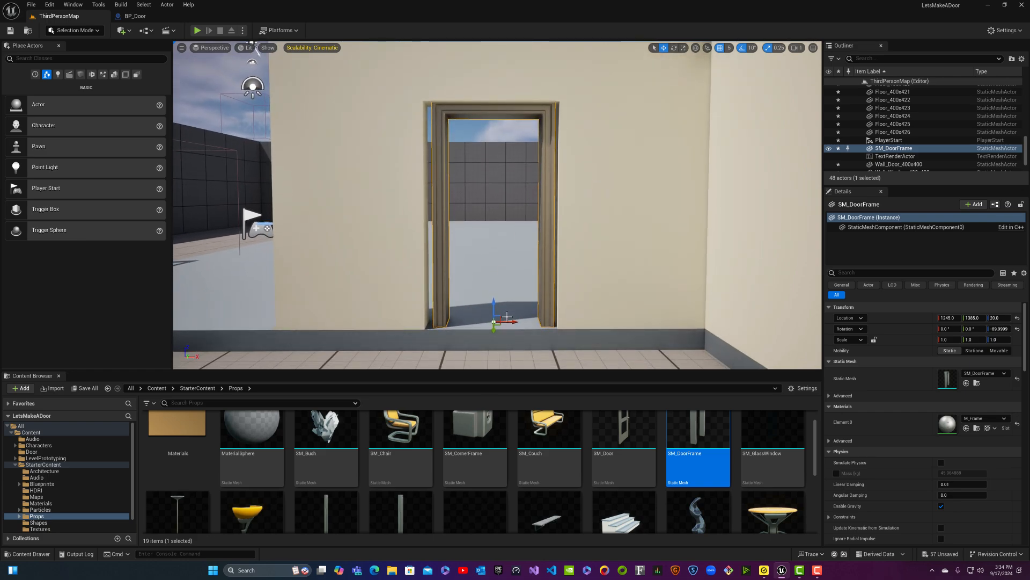
- Set the position grid snap to 1 and center the door frame in the opening at X 1243
{"action": "left_click", "coordinate": [728, 47]}
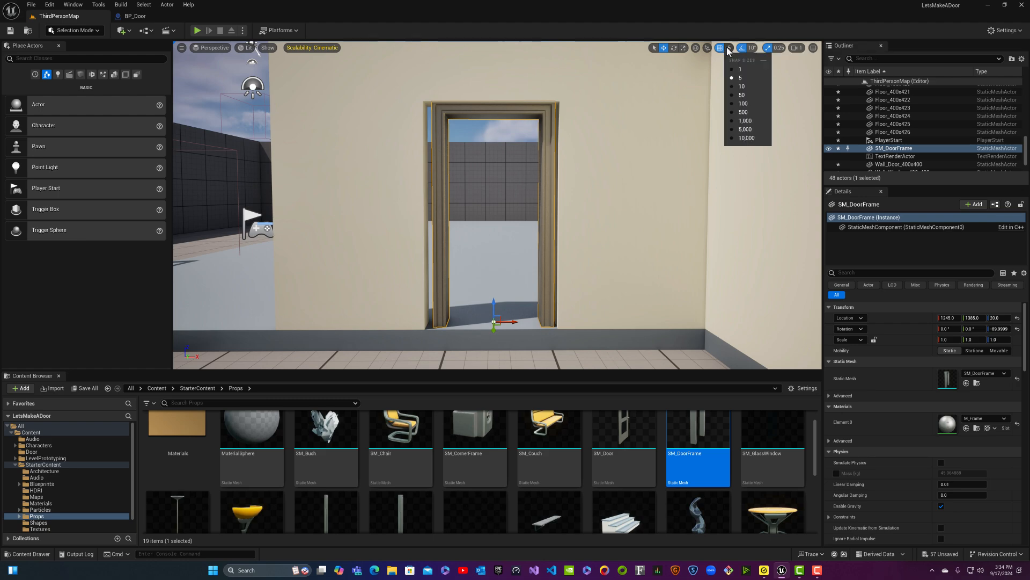
{"action": "left_click", "coordinate": [741, 70]}
{"action": "left_click_drag", "start_coordinate": [514, 321], "coordinate": [512, 323]}
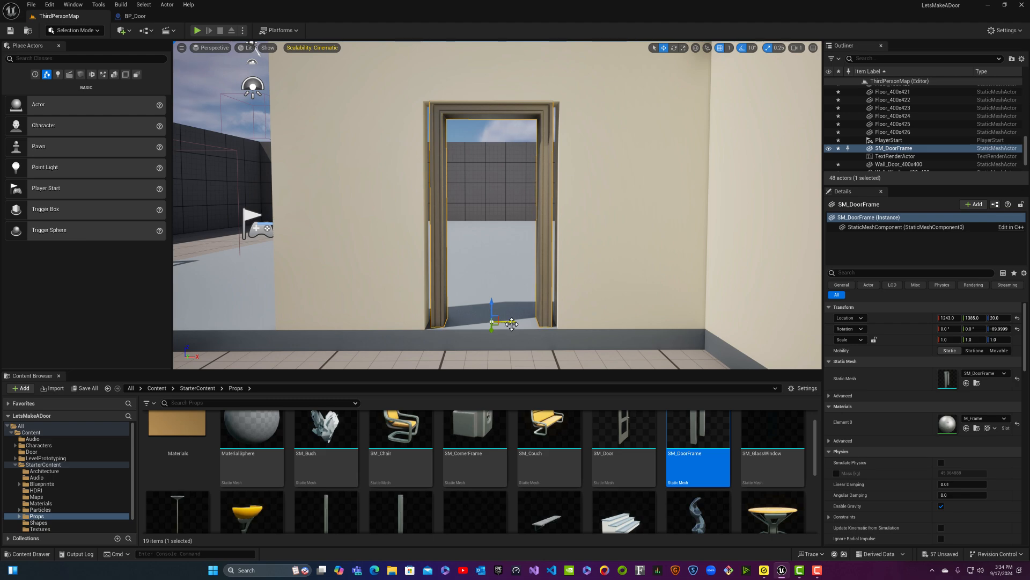
- Set the scale snap to 0.1 and widen the door frame to a Y scale of 1.1 to fill the opening
{"action": "left_click", "coordinate": [683, 48]}
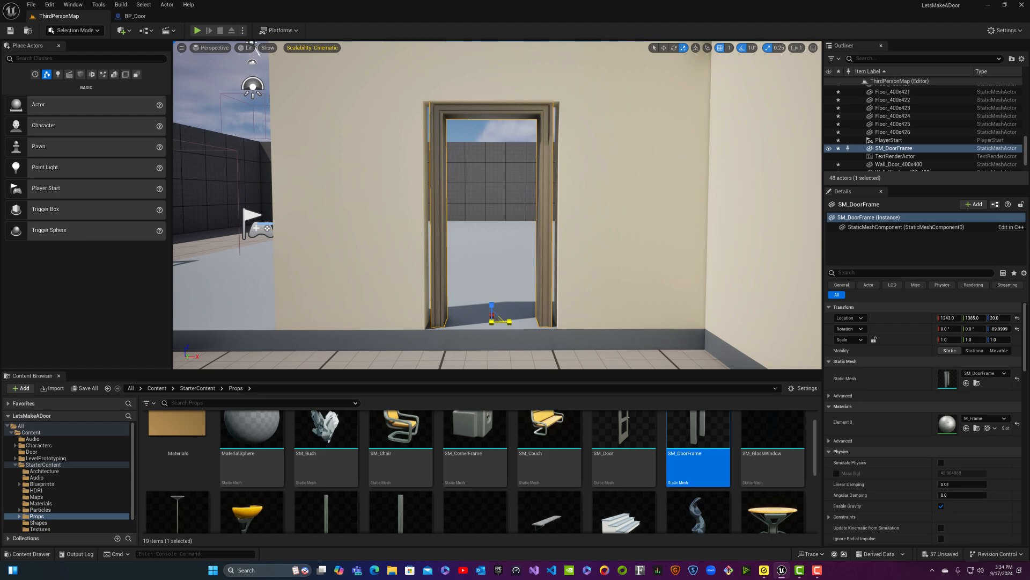
{"action": "left_click_drag", "start_coordinate": [509, 322], "coordinate": [509, 322]}
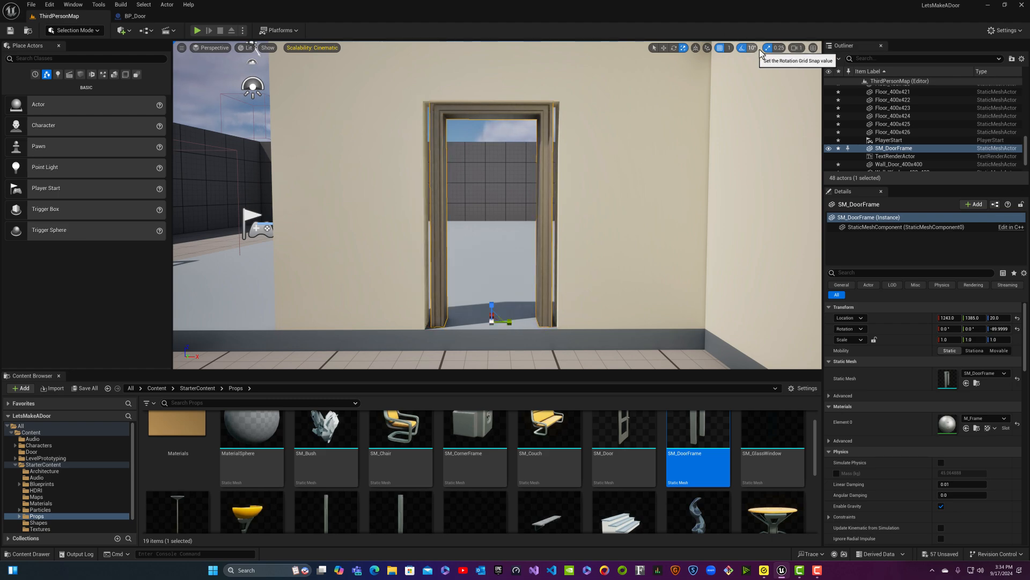
{"action": "left_click", "coordinate": [779, 48]}
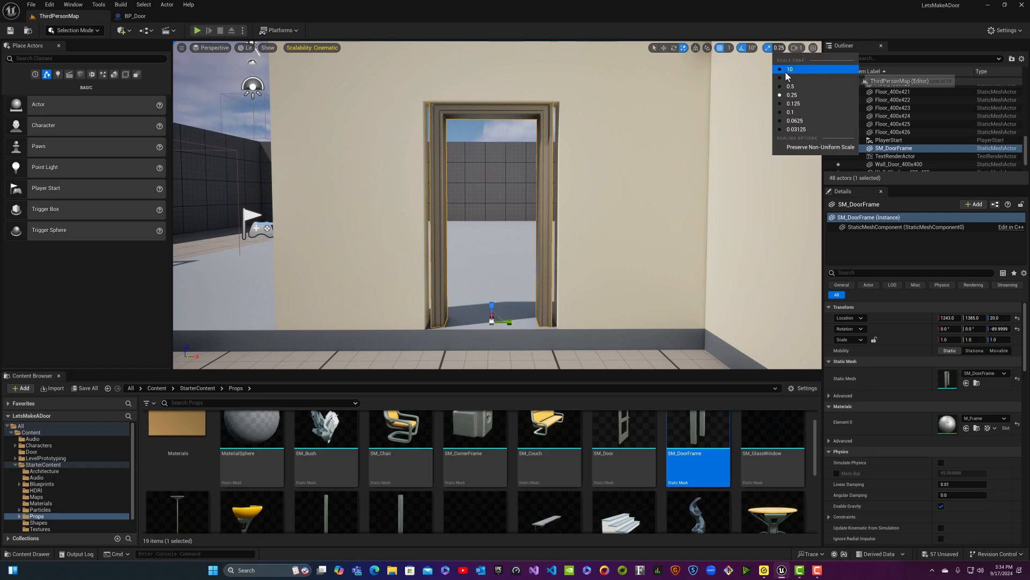
{"action": "left_click", "coordinate": [790, 112]}
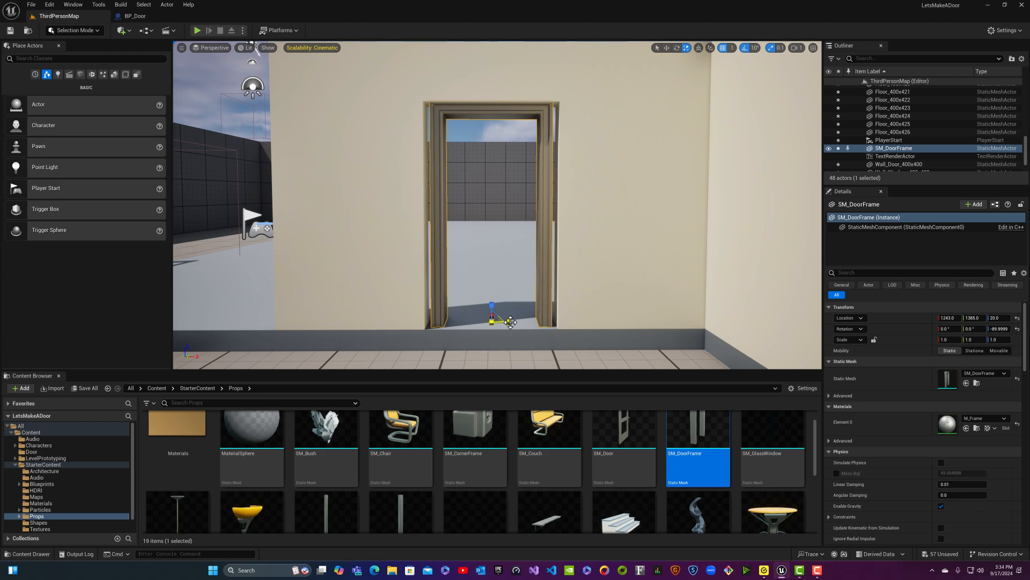
{"action": "left_click_drag", "start_coordinate": [511, 322], "coordinate": [518, 322]}
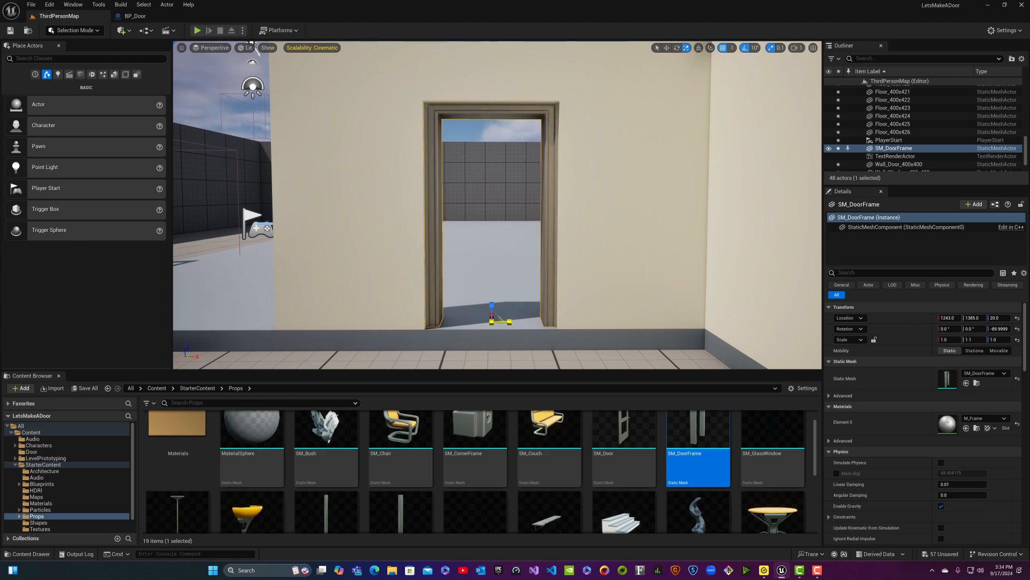
- Move the door frame deeper into the wall opening along Y to 1392
{"action": "right_click_drag", "start_coordinate": [481, 282], "coordinate": [548, 280]}
{"action": "key", "text": "d"}
{"action": "key", "text": "a"}
{"action": "middle_click_drag", "start_coordinate": [548, 280], "coordinate": [520, 285]}
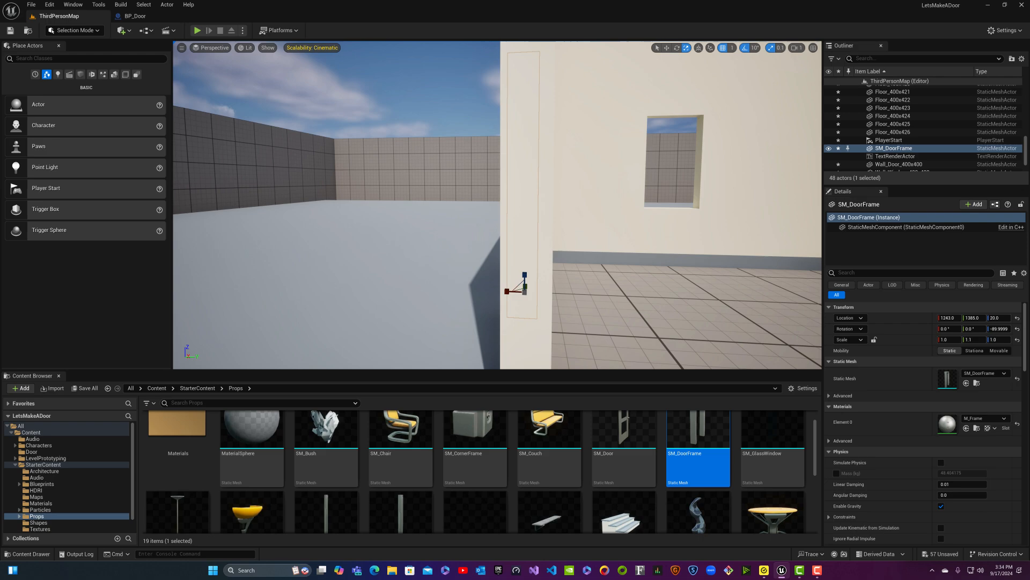
{"action": "left_click", "coordinate": [668, 48]}
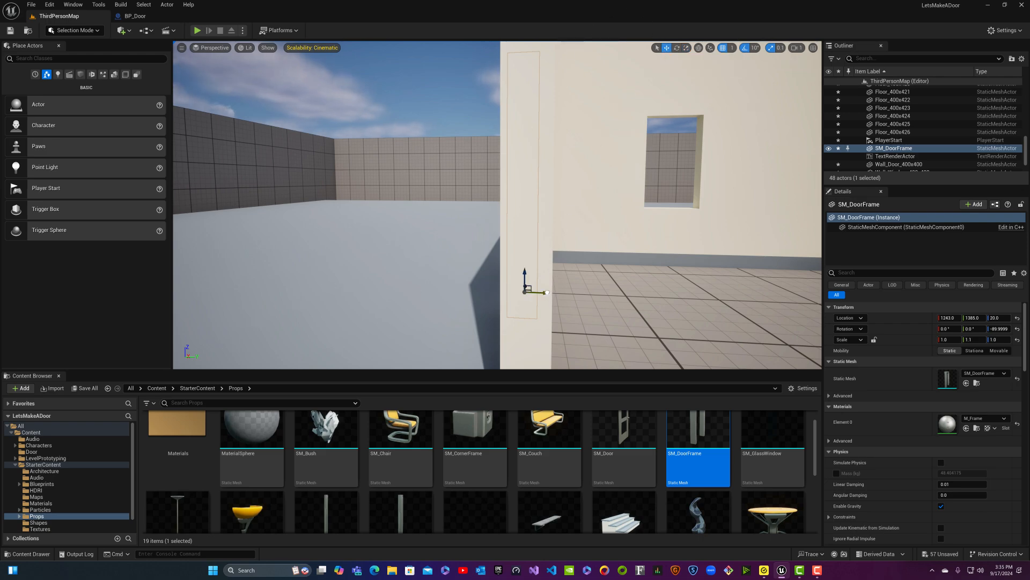
{"action": "left_click_drag", "start_coordinate": [546, 293], "coordinate": [551, 292]}
{"action": "key", "text": "d"}
{"action": "right_click_drag", "start_coordinate": [550, 292], "coordinate": [586, 279]}
{"action": "key", "text": "a"}
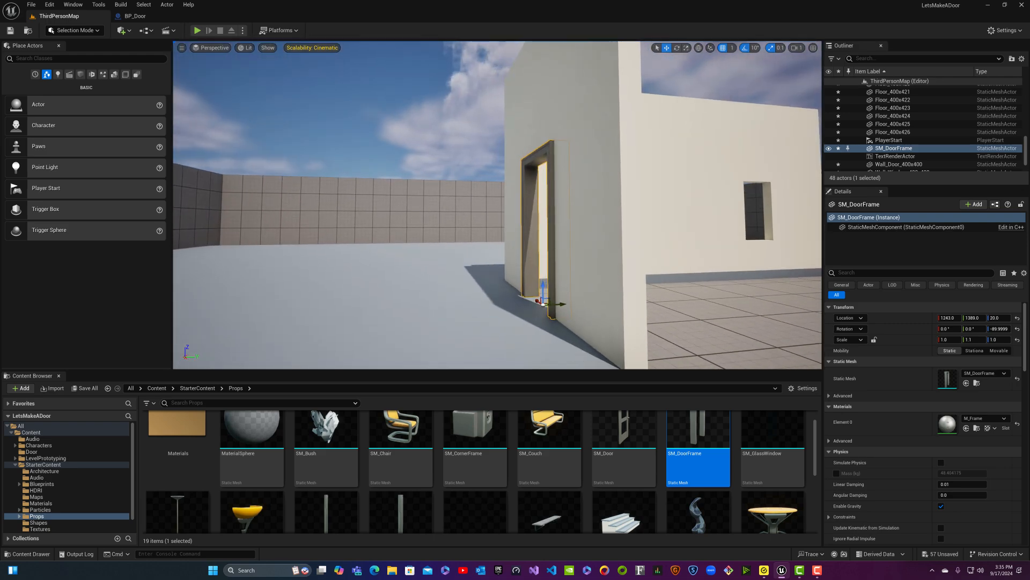
{"action": "left_click_drag", "start_coordinate": [563, 304], "coordinate": [565, 303]}
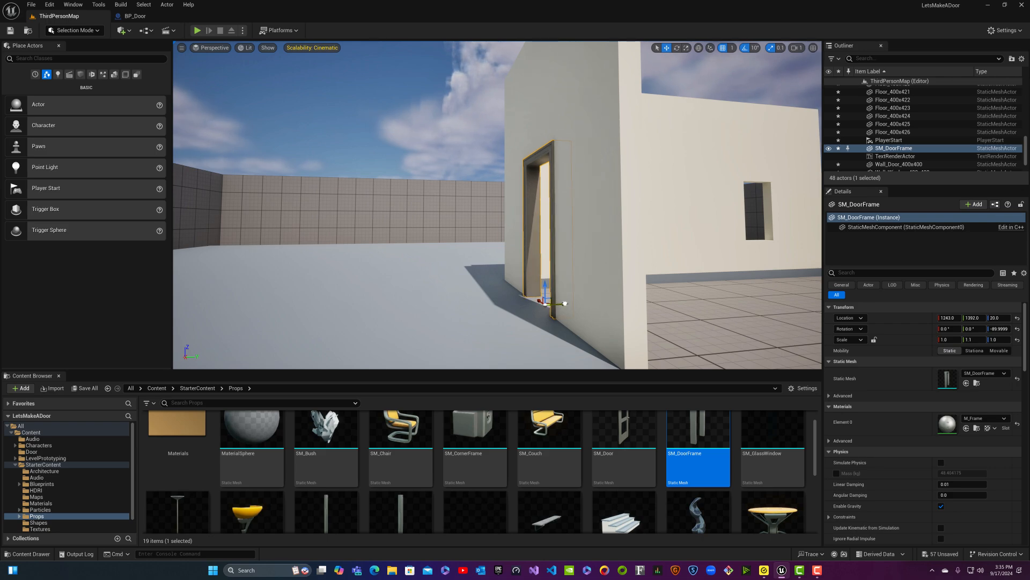
- Inspect the door frame's depth from both sides of the wall and shift it along Y to 1397
{"action": "key", "text": "d"}
{"action": "right_click_drag", "start_coordinate": [565, 303], "coordinate": [480, 301]}
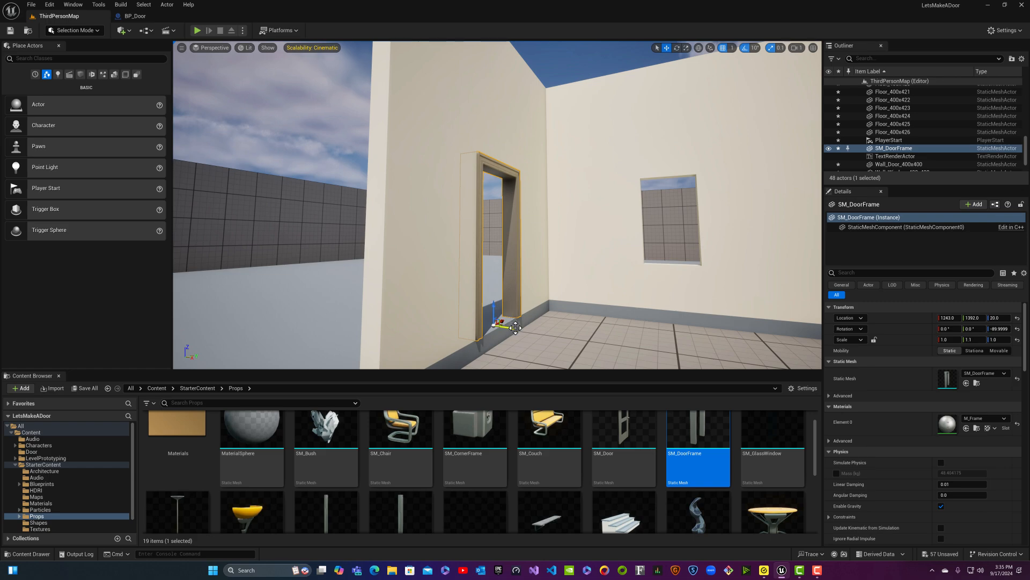
{"action": "key", "text": "a"}
{"action": "right_click_drag", "start_coordinate": [507, 326], "coordinate": [548, 327]}
{"action": "key", "text": "d"}
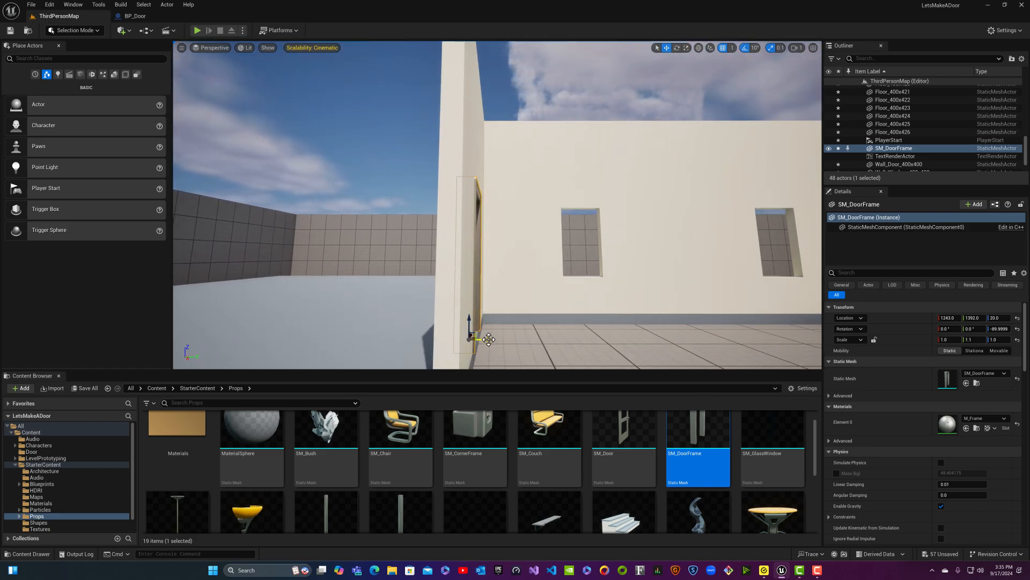
{"action": "left_click_drag", "start_coordinate": [488, 340], "coordinate": [500, 338]}
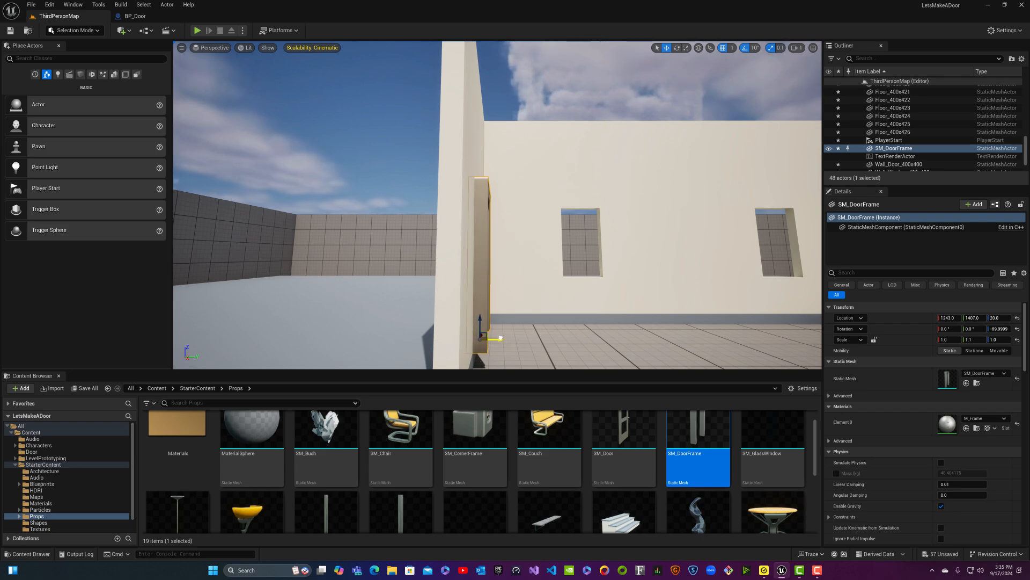
{"action": "key", "text": "a"}
{"action": "right_click_drag", "start_coordinate": [500, 339], "coordinate": [549, 331]}
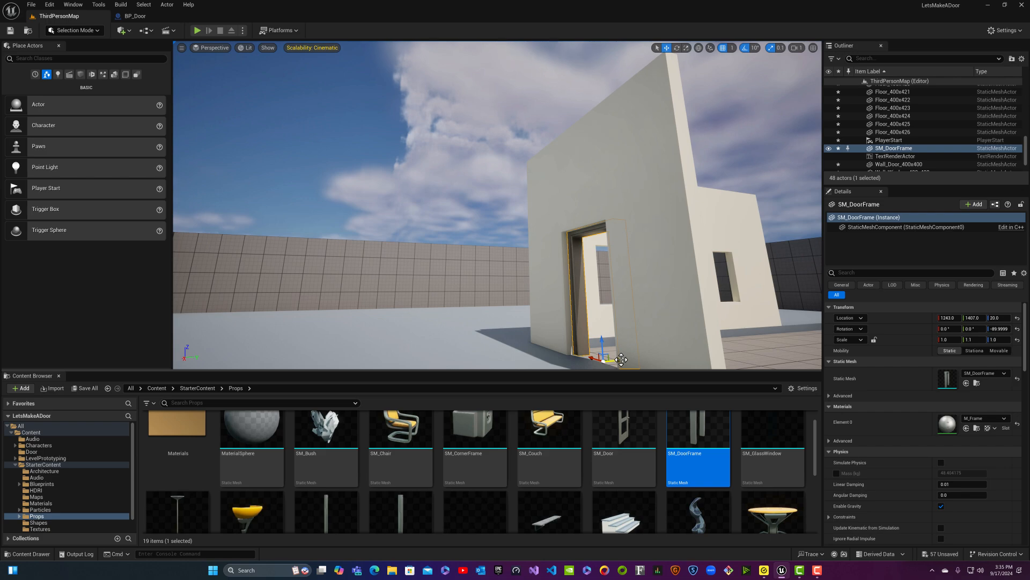
{"action": "left_click_drag", "start_coordinate": [622, 361], "coordinate": [616, 364]}
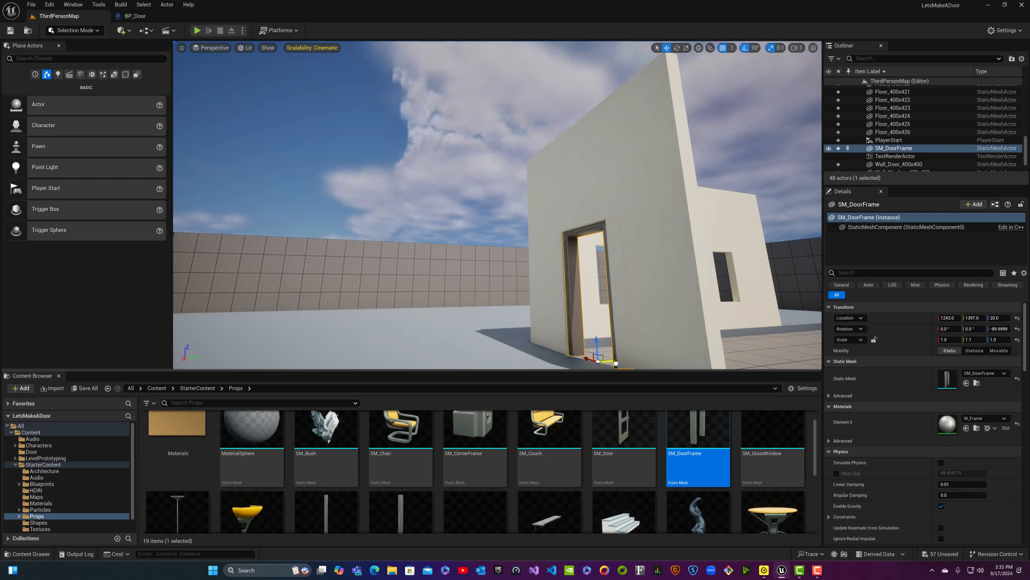
- Fine-tune the door frame's Y position to 1396 from a close view of the threshold, then deselect it
{"action": "key", "text": "d"}
{"action": "right_click_drag", "start_coordinate": [616, 364], "coordinate": [590, 326]}
{"action": "key", "text": "Escape"}
{"action": "key", "text": "a"}
{"action": "key", "text": "w"}
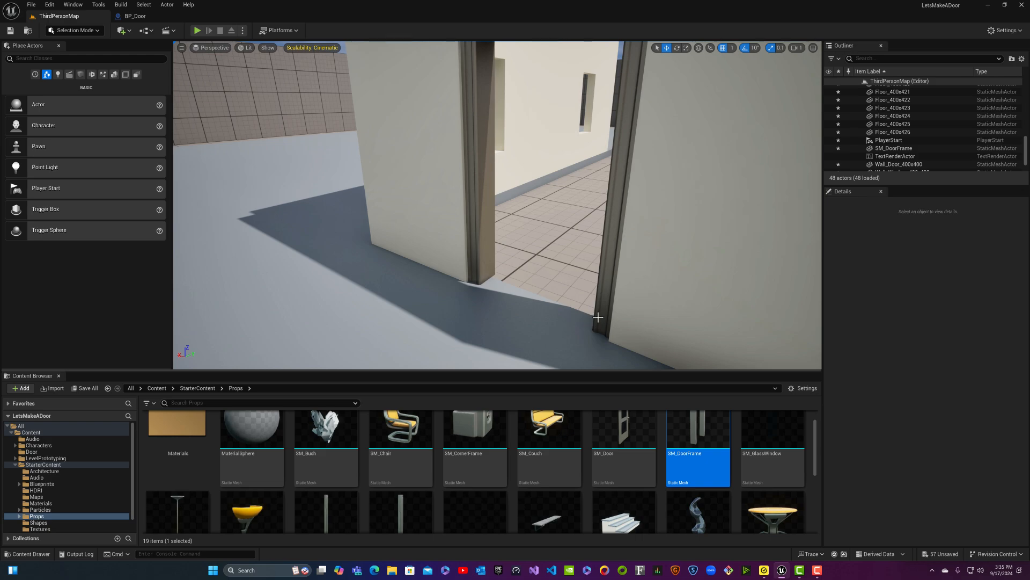
{"action": "left_click", "coordinate": [598, 318]}
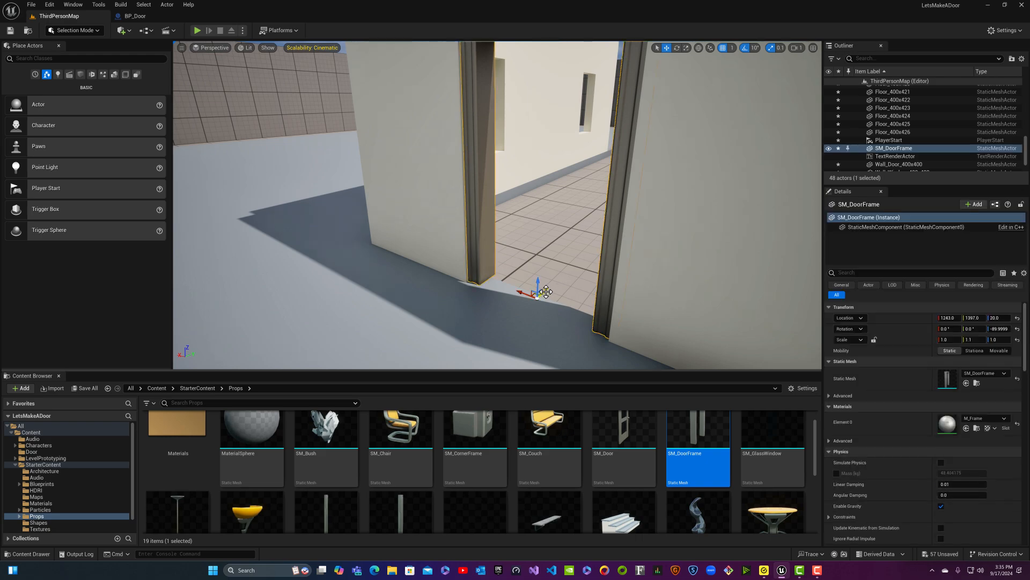
{"action": "left_click_drag", "start_coordinate": [547, 292], "coordinate": [537, 297]}
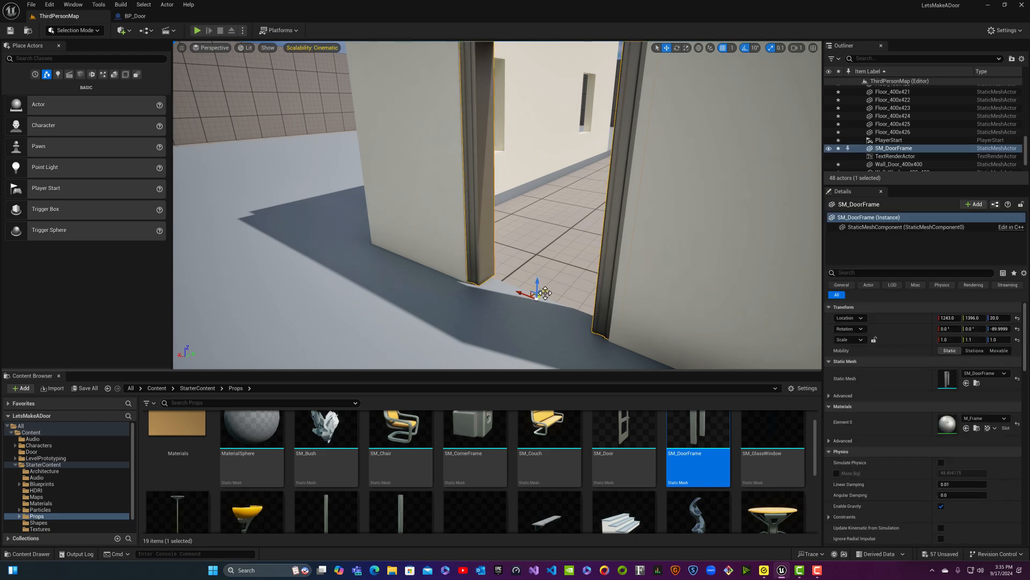
{"action": "key", "text": "Escape"}
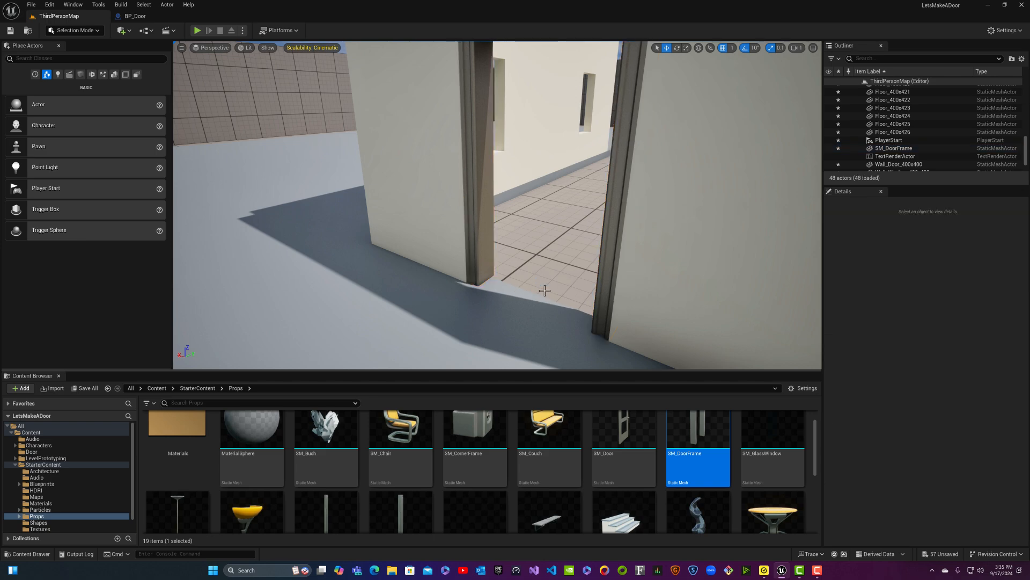
- Move BP_Door in front of the framed doorway at about X 1228, Y 1258 and rotate it -90° about Z
{"action": "right_click_drag", "start_coordinate": [544, 291], "coordinate": [608, 268]}
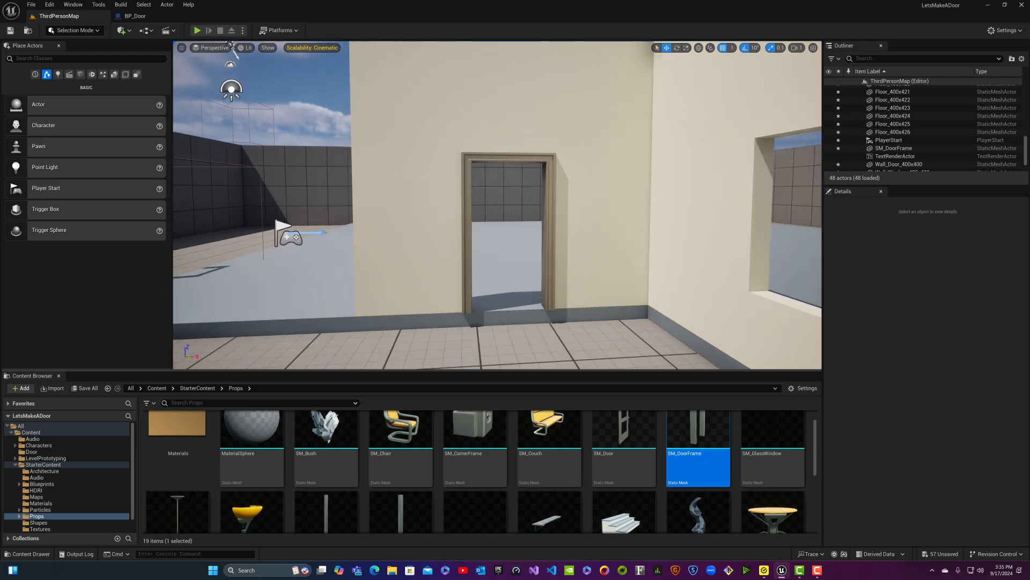
{"action": "right_click_drag", "start_coordinate": [525, 276], "coordinate": [375, 255]}
{"action": "left_click", "coordinate": [223, 229]}
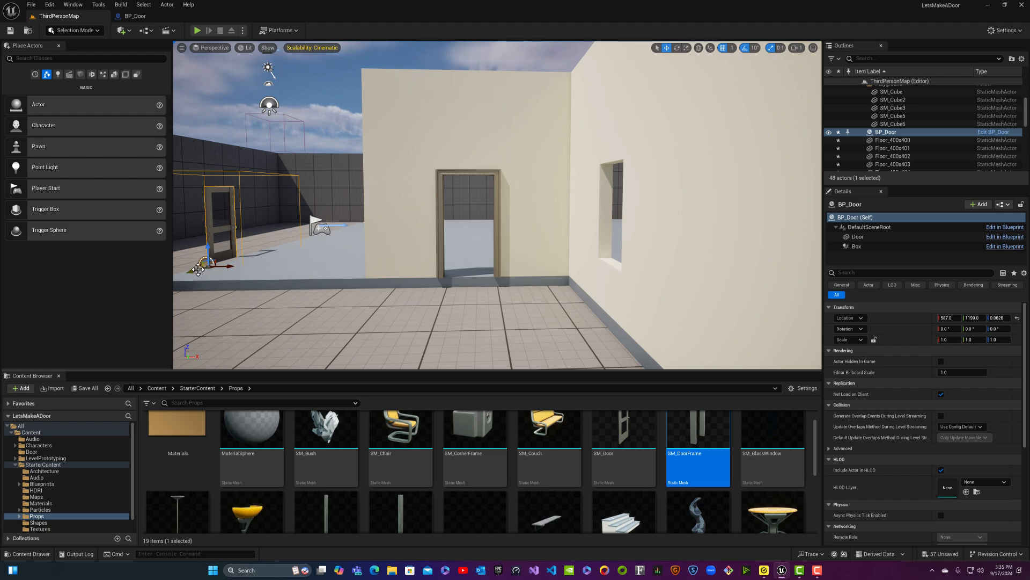
{"action": "left_click_drag", "start_coordinate": [198, 269], "coordinate": [486, 293]}
{"action": "left_click", "coordinate": [677, 48]}
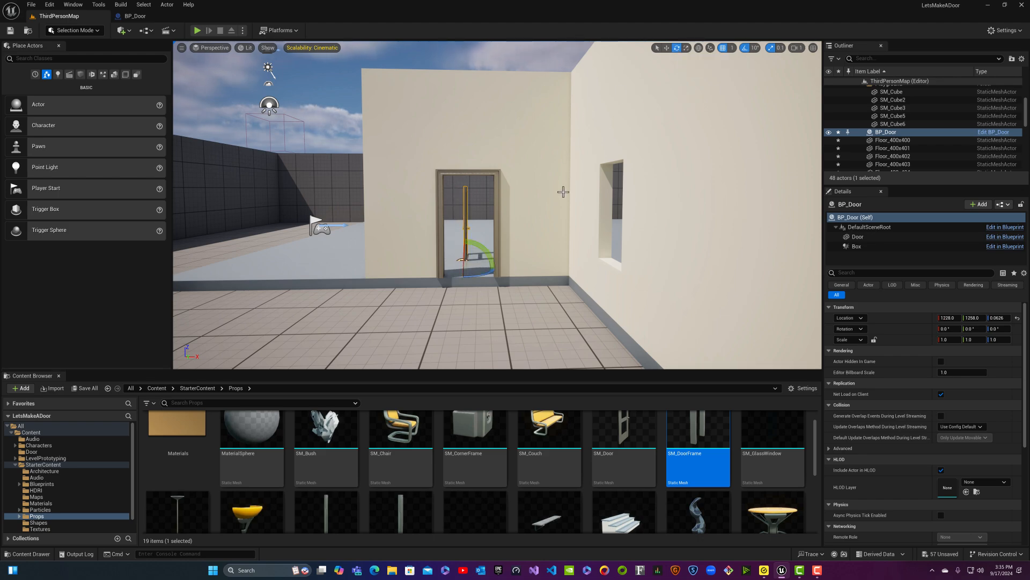
{"action": "left_click_drag", "start_coordinate": [485, 276], "coordinate": [466, 261]}
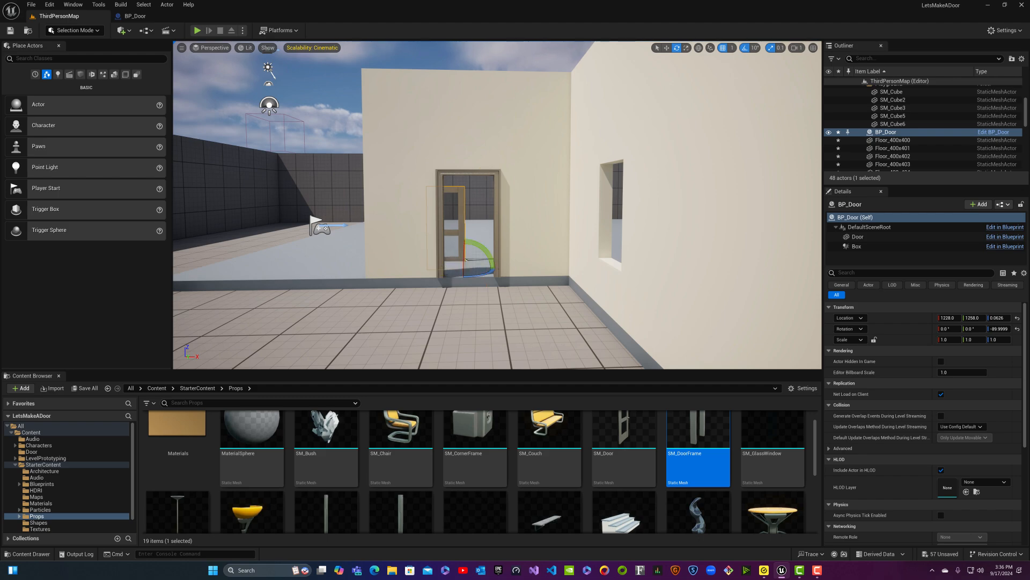
- Move BP_Door into the door frame at X 1289, Y 1398 and raise it to about Z 20
{"action": "left_click", "coordinate": [666, 48]}
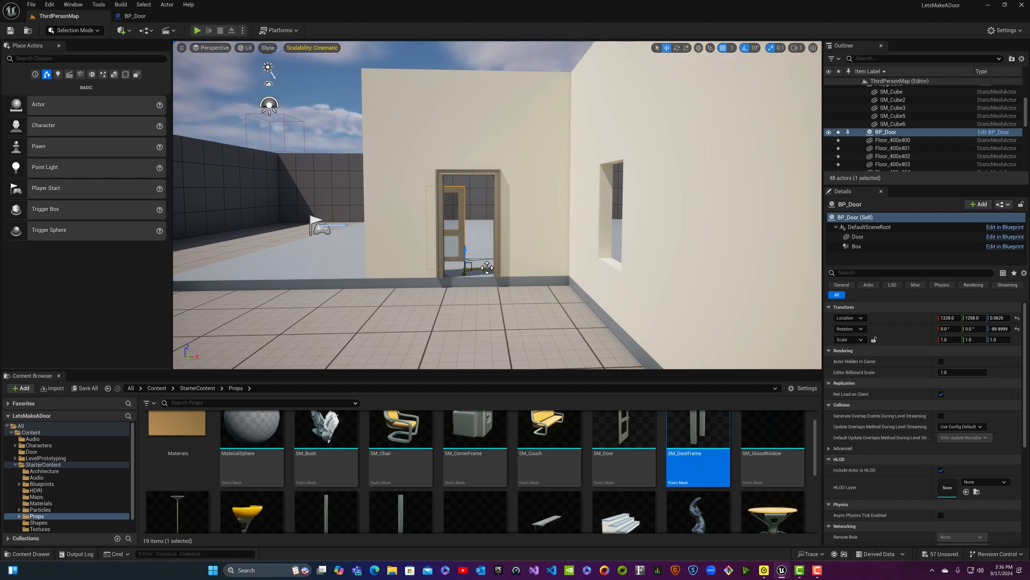
{"action": "left_click_drag", "start_coordinate": [487, 268], "coordinate": [513, 286]}
{"action": "key", "text": "w"}
{"action": "mouse_move", "coordinate": [501, 285]}
{"action": "right_mouse_down"}
{"action": "mouse_move", "coordinate": [477, 320]}
{"action": "mouse_move", "coordinate": [500, 274]}
{"action": "right_mouse_up"}
{"action": "left_click_drag", "start_coordinate": [541, 271], "coordinate": [543, 253]}
{"action": "mouse_move", "coordinate": [543, 252]}
{"action": "left_mouse_down"}
{"action": "mouse_move", "coordinate": [541, 269]}
{"action": "mouse_move", "coordinate": [542, 235]}
{"action": "mouse_move", "coordinate": [542, 251]}
{"action": "left_mouse_up"}
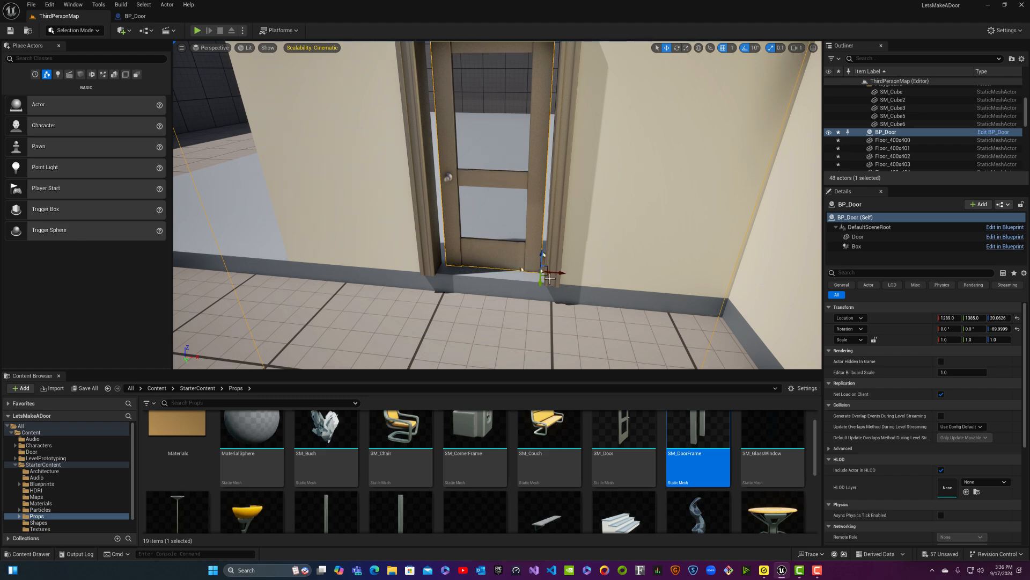
{"action": "left_click_drag", "start_coordinate": [539, 282], "coordinate": [536, 293]}
- Adjust BP_Door's horizontal position inside the frame to X 1288
{"action": "right_click_drag", "start_coordinate": [533, 253], "coordinate": [542, 221]}
{"action": "key", "text": "s"}
{"action": "key", "text": "a"}
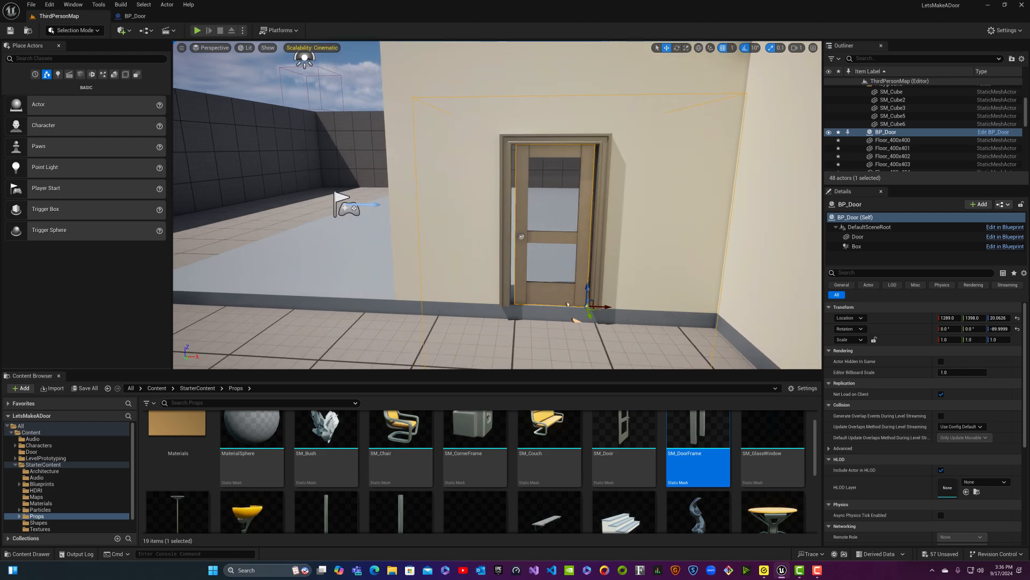
{"action": "key", "text": "d"}
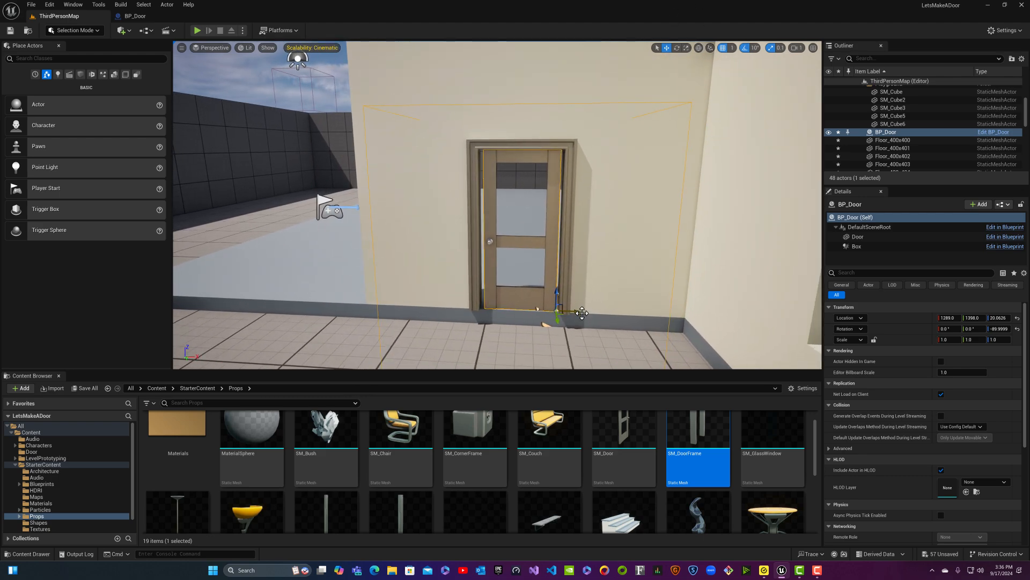
{"action": "left_click_drag", "start_coordinate": [582, 313], "coordinate": [579, 311]}
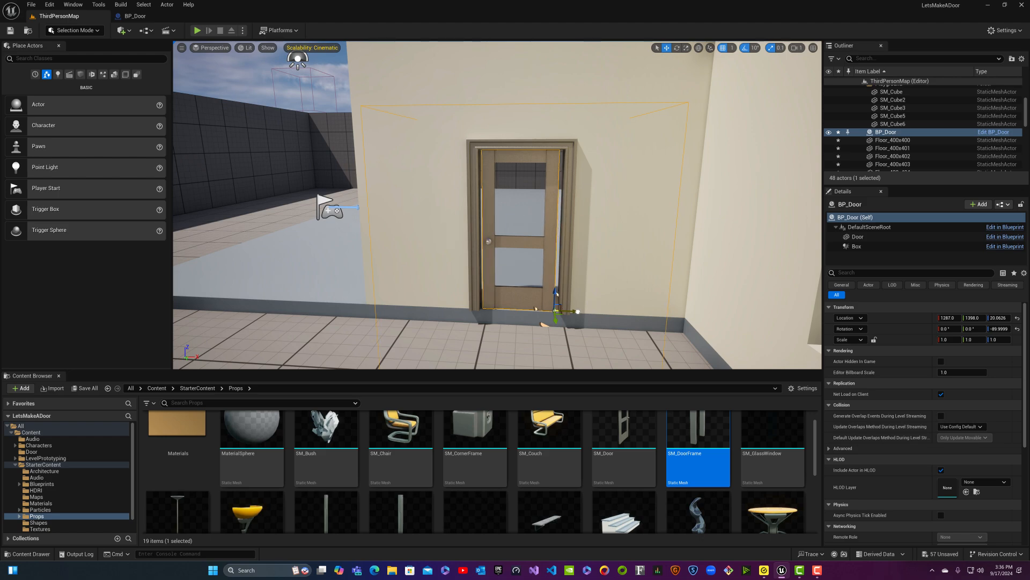
{"action": "left_click", "coordinate": [557, 294]}
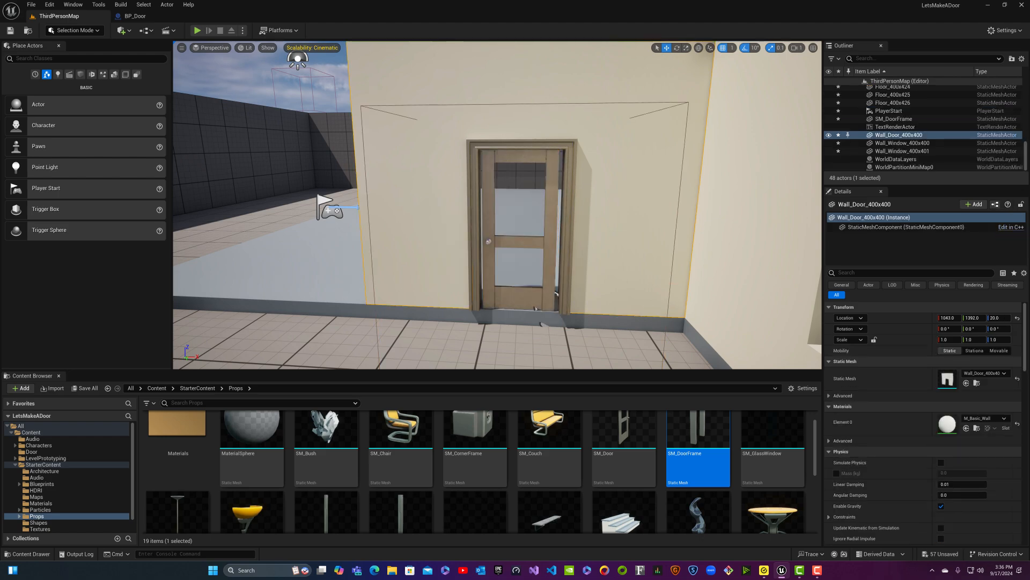
{"action": "left_click", "coordinate": [546, 252]}
{"action": "left_click_drag", "start_coordinate": [576, 312], "coordinate": [578, 313]}
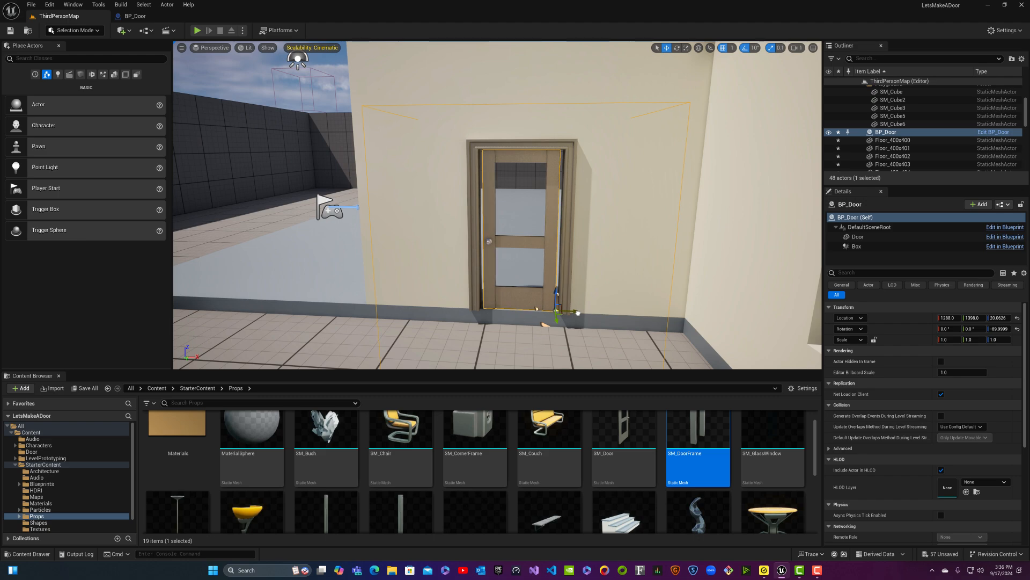
- Widen BP_Door to a Y scale of 1.1 and shift it to X 1292 in the frame
{"action": "left_click", "coordinate": [686, 48]}
{"action": "left_click_drag", "start_coordinate": [570, 315], "coordinate": [576, 314]}
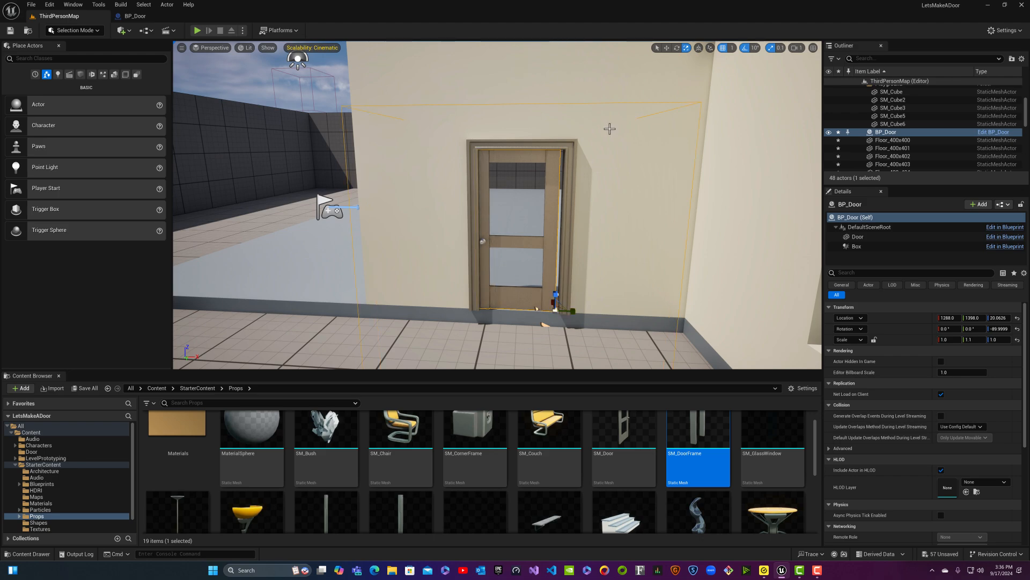
{"action": "left_click", "coordinate": [667, 48]}
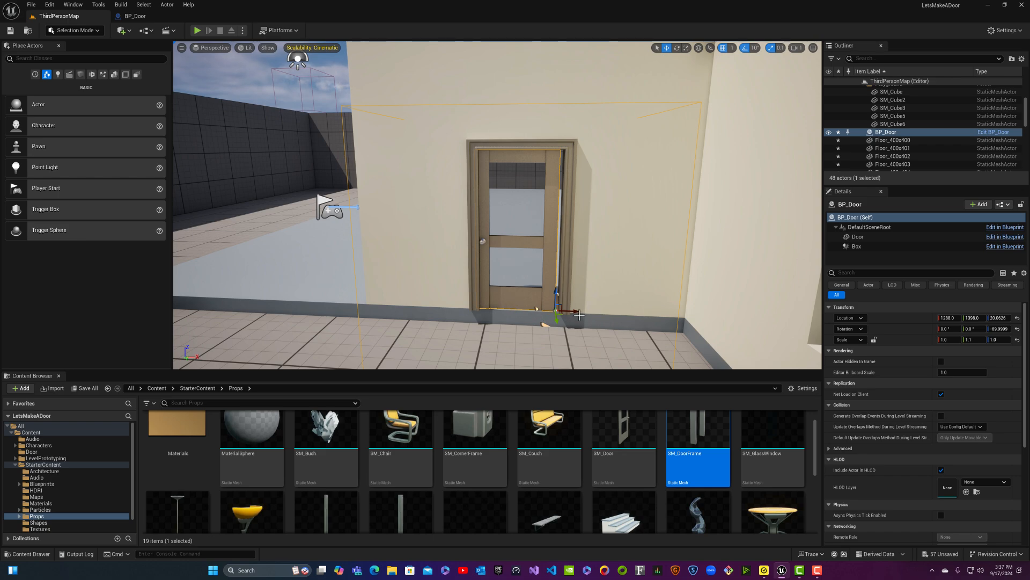
{"action": "left_click_drag", "start_coordinate": [576, 310], "coordinate": [579, 310]}
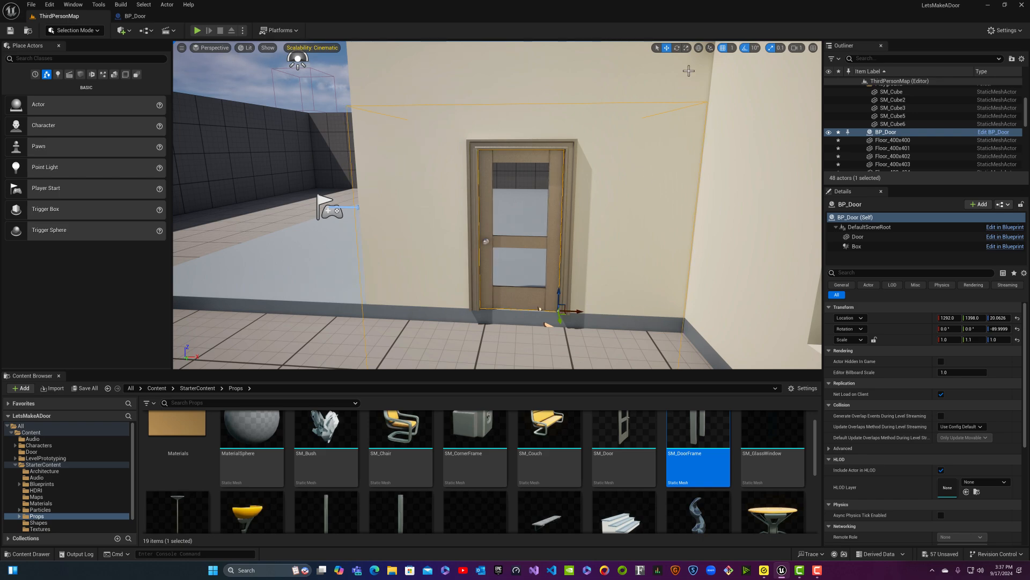
- Set the scale snap to 0.03125 and widen BP_Door to a Y scale of 1.125
{"action": "left_click", "coordinate": [686, 48]}
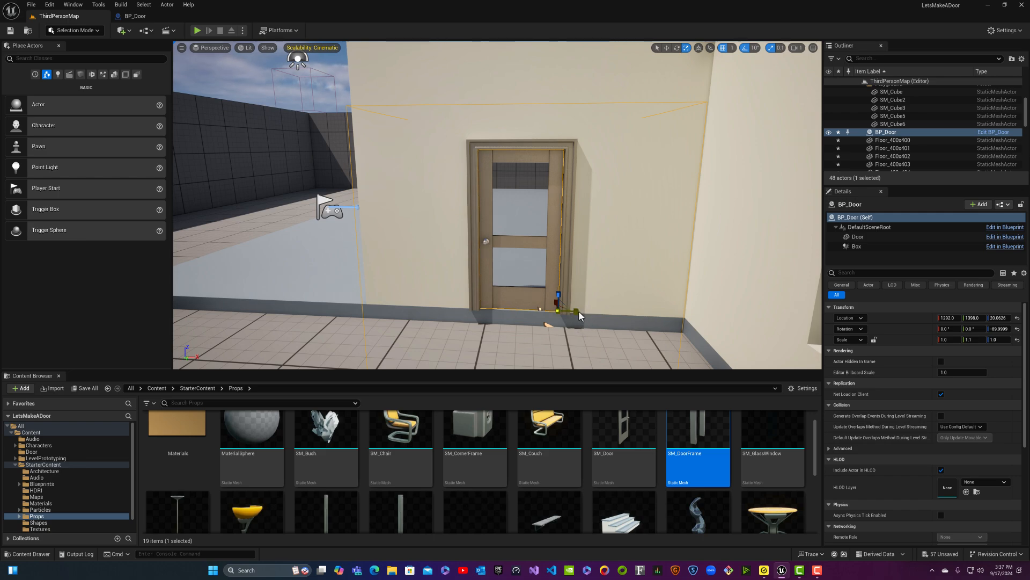
{"action": "left_click_drag", "start_coordinate": [579, 315], "coordinate": [579, 314]}
{"action": "left_click", "coordinate": [755, 48]}
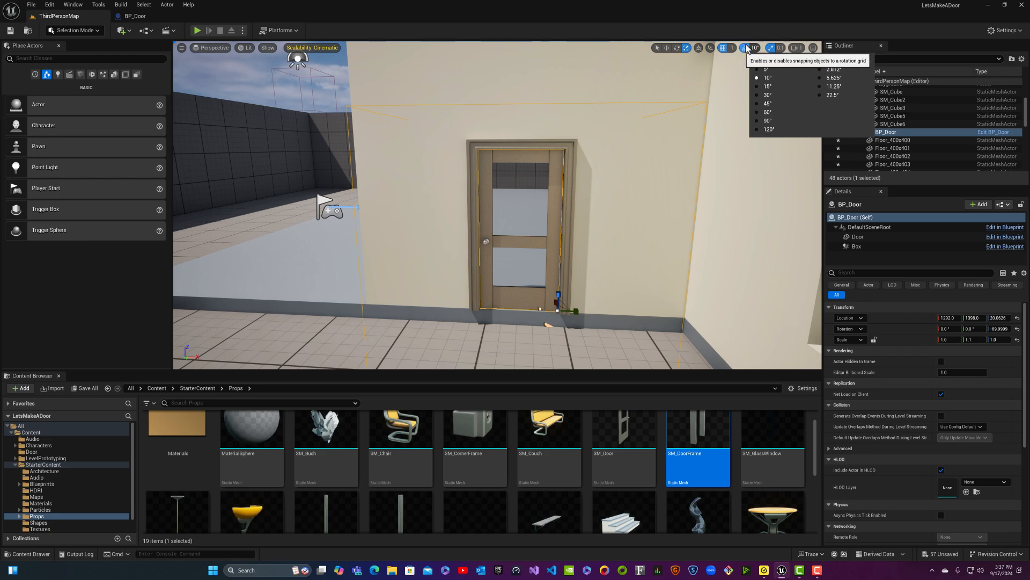
{"action": "left_click", "coordinate": [779, 48]}
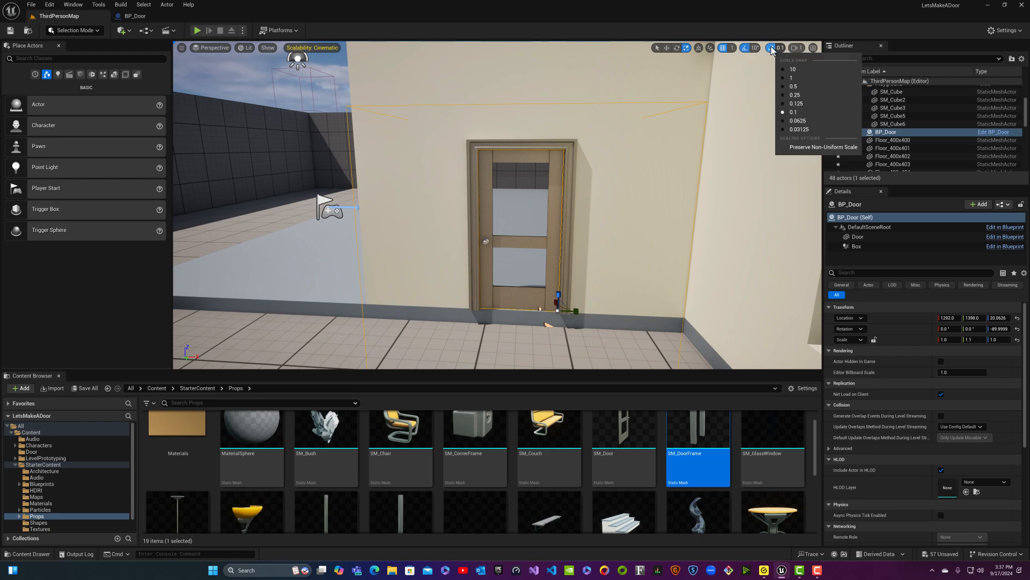
{"action": "left_click", "coordinate": [799, 129]}
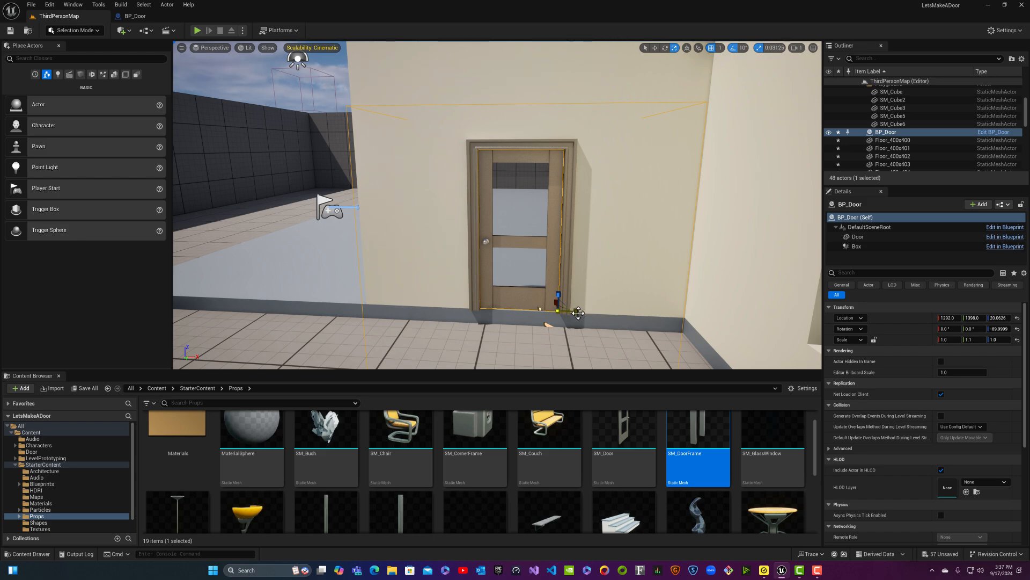
{"action": "left_click_drag", "start_coordinate": [578, 313], "coordinate": [579, 314]}
{"action": "left_click", "coordinate": [579, 315]}
{"action": "left_click", "coordinate": [655, 49]}
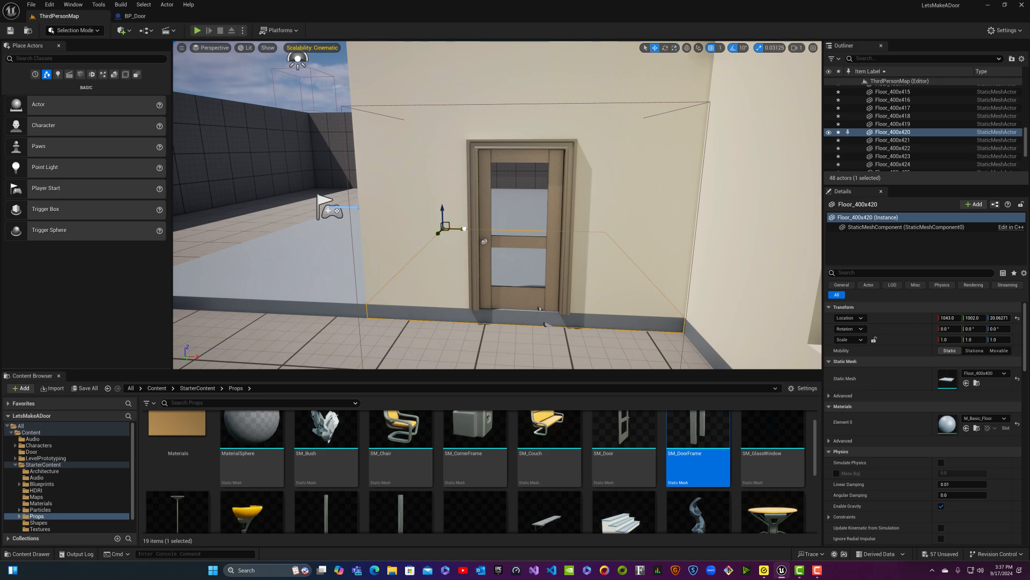
{"action": "left_click_drag", "start_coordinate": [464, 229], "coordinate": [465, 229]}
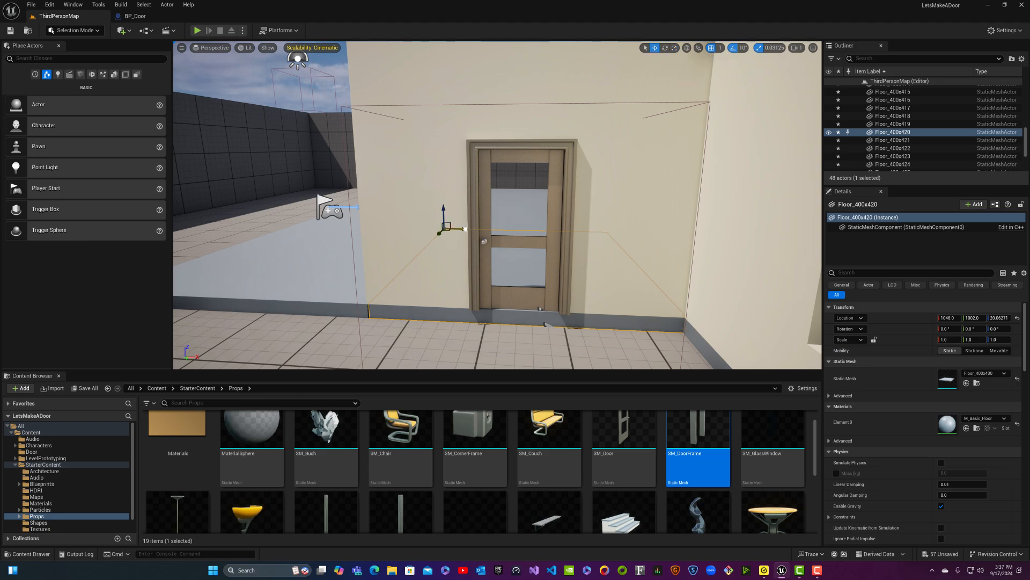
{"action": "left_click", "coordinate": [484, 199]}
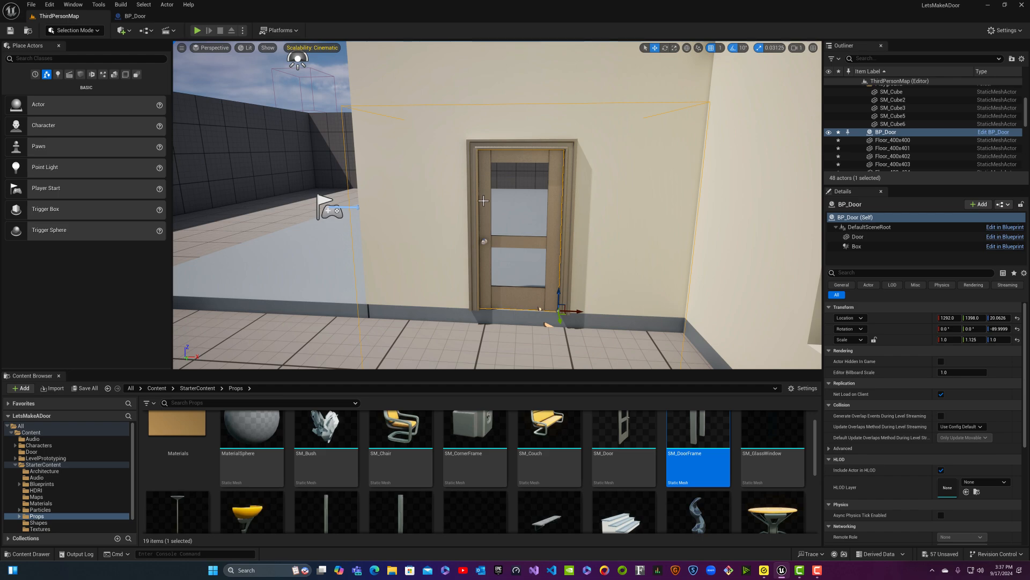
{"action": "key", "text": "ctrl+z"}
{"action": "key", "text": "ctrl+z"}
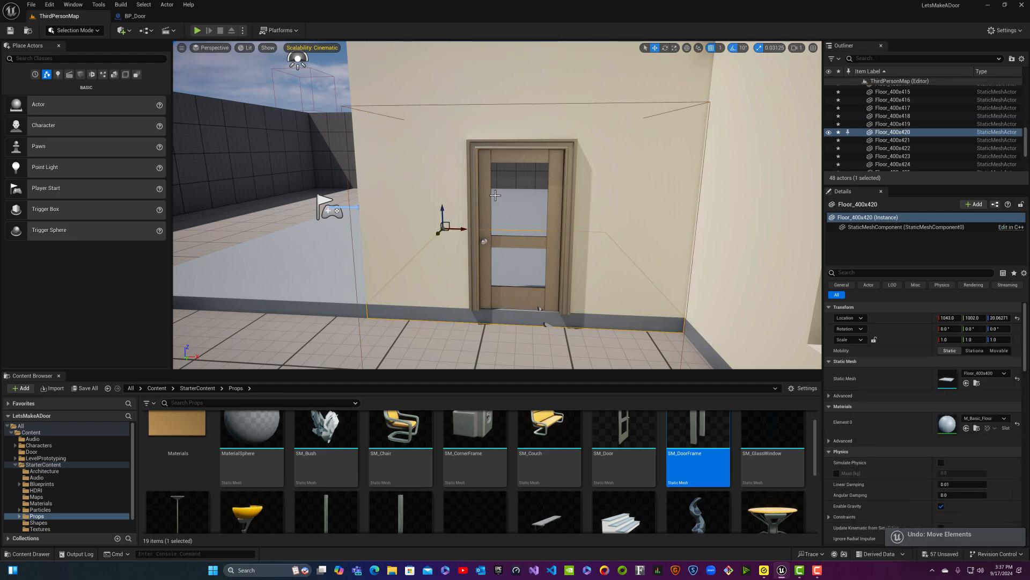
{"action": "left_click", "coordinate": [491, 196]}
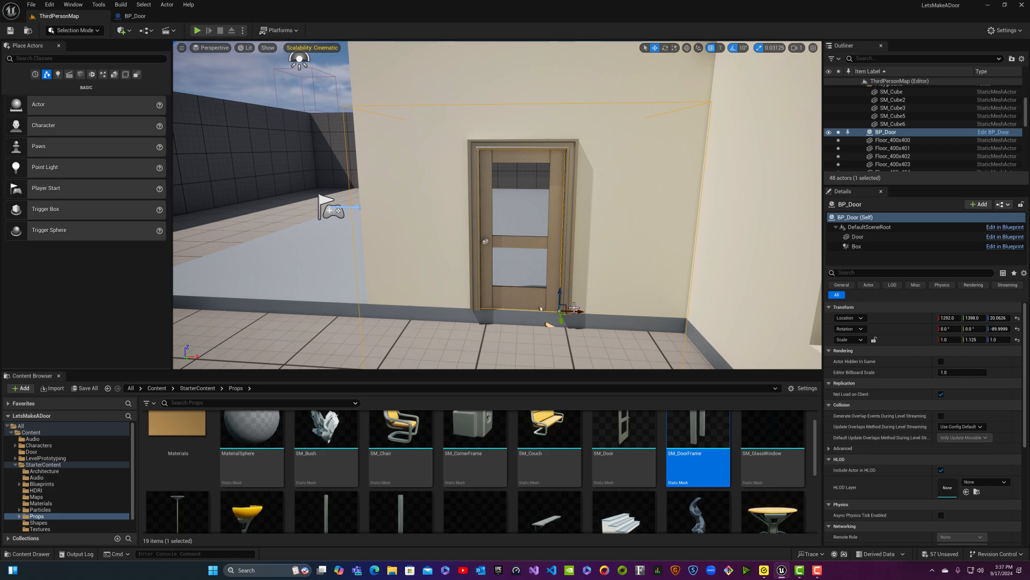
- Nudge the BP_Door actor inside its door frame to location X 1293, Y 1400
{"action": "left_click_drag", "start_coordinate": [580, 311], "coordinate": [581, 311]}
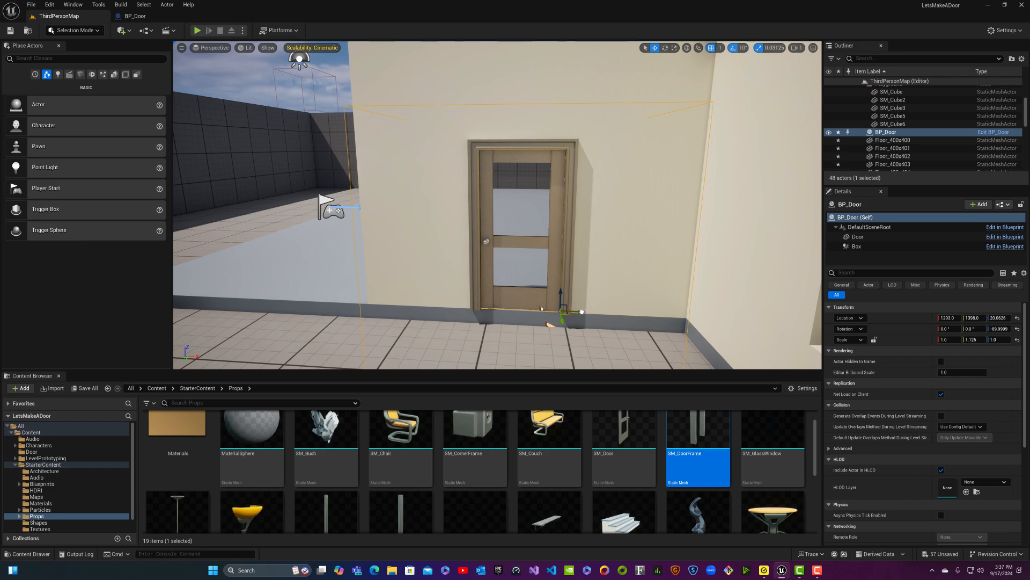
{"action": "key", "text": "w"}
{"action": "mouse_move", "coordinate": [539, 249]}
{"action": "right_mouse_down"}
{"action": "mouse_move", "coordinate": [496, 250]}
{"action": "mouse_move", "coordinate": [470, 271]}
{"action": "mouse_move", "coordinate": [534, 240]}
{"action": "right_mouse_up"}
{"action": "key", "text": "d"}
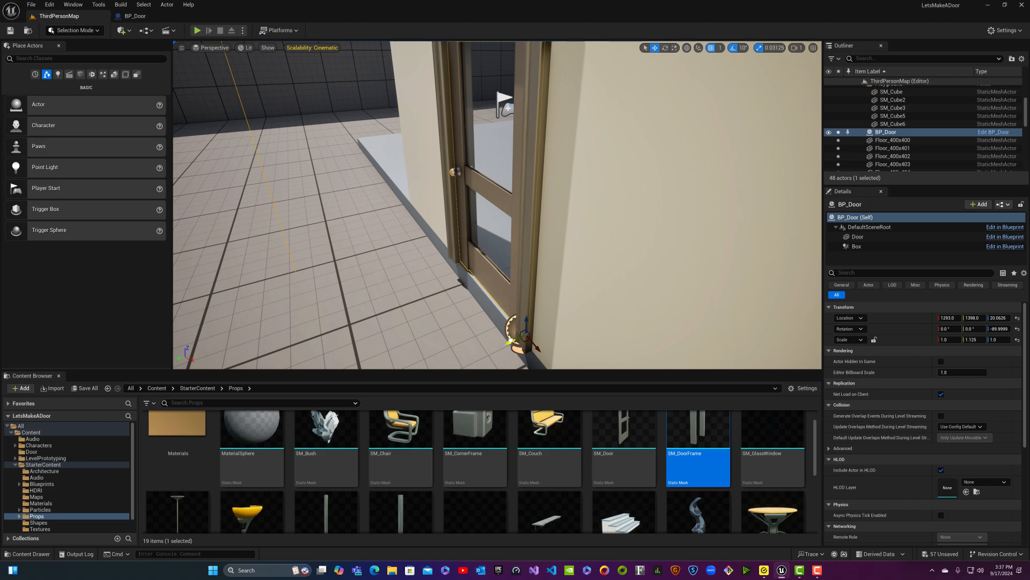
{"action": "left_click_drag", "start_coordinate": [511, 340], "coordinate": [509, 342]}
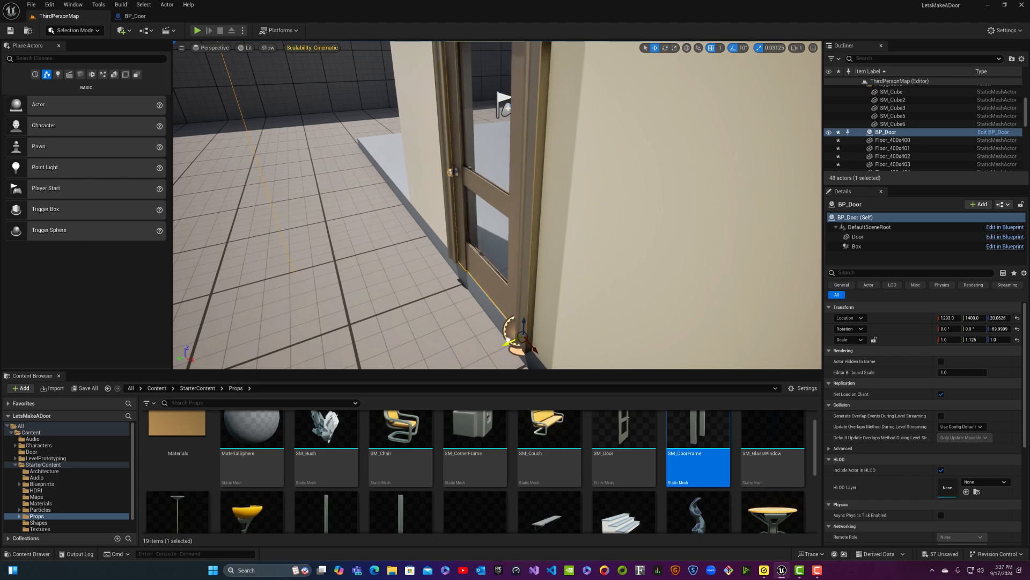
{"action": "right_click_drag", "start_coordinate": [477, 279], "coordinate": [464, 261]}
{"action": "key", "text": "Escape"}
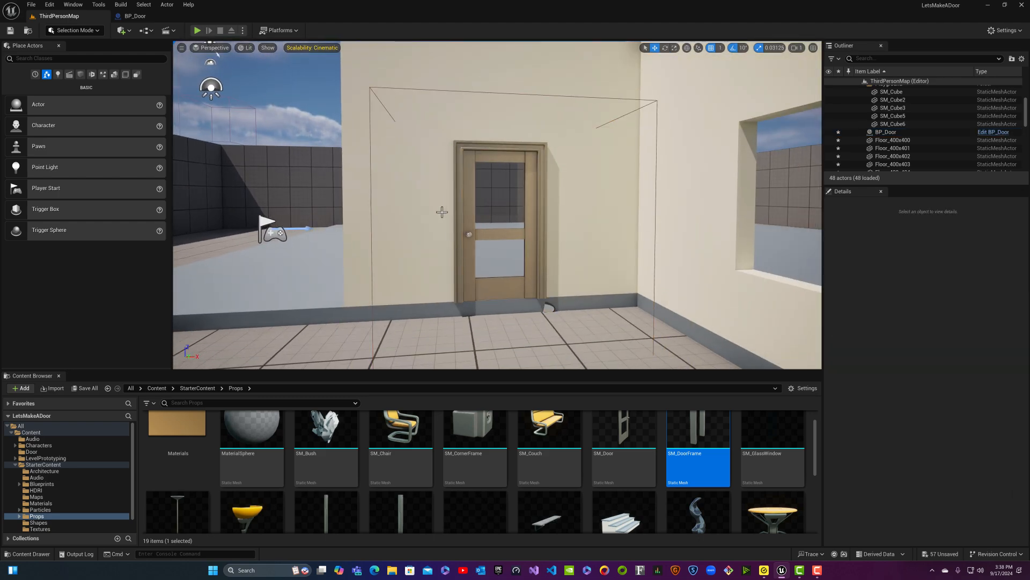
- Play-test the level by walking the character toward and through the door from both sides, then end the session
{"action": "left_click", "coordinate": [197, 30]}
{"action": "left_click", "coordinate": [302, 141]}
{"action": "key", "text": "w"}
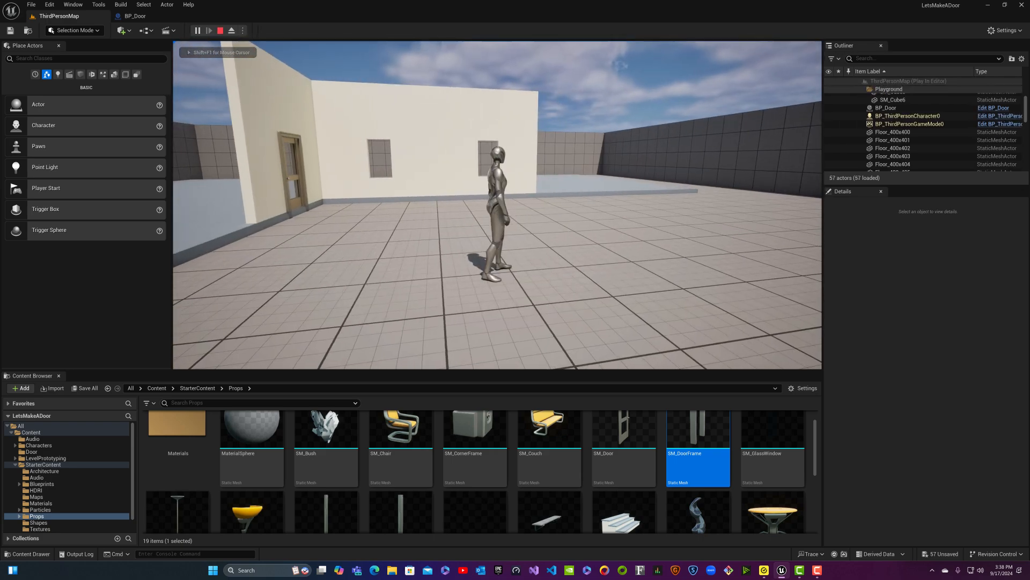
{"action": "key", "text": "w"}
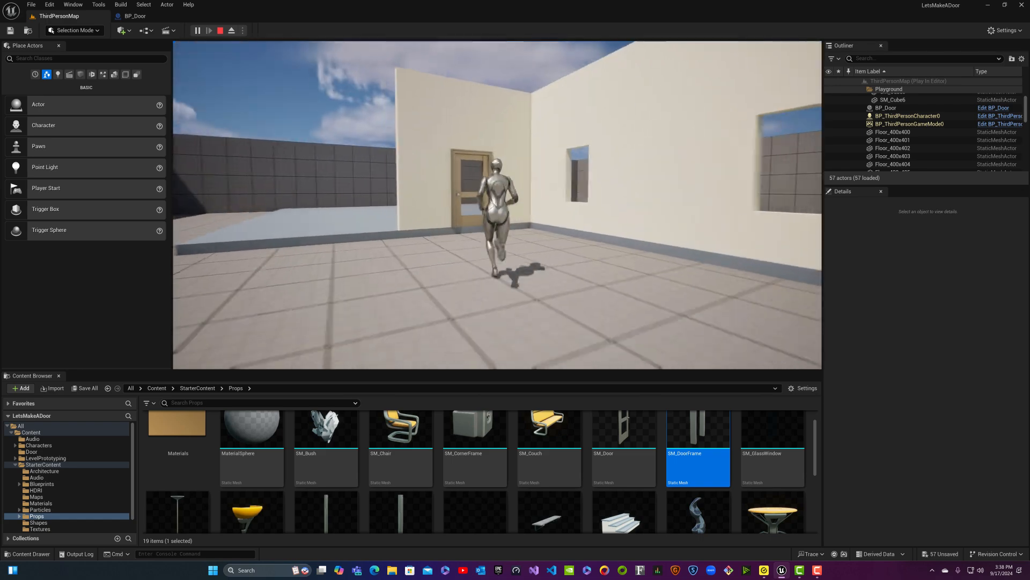
{"action": "key", "text": "w"}
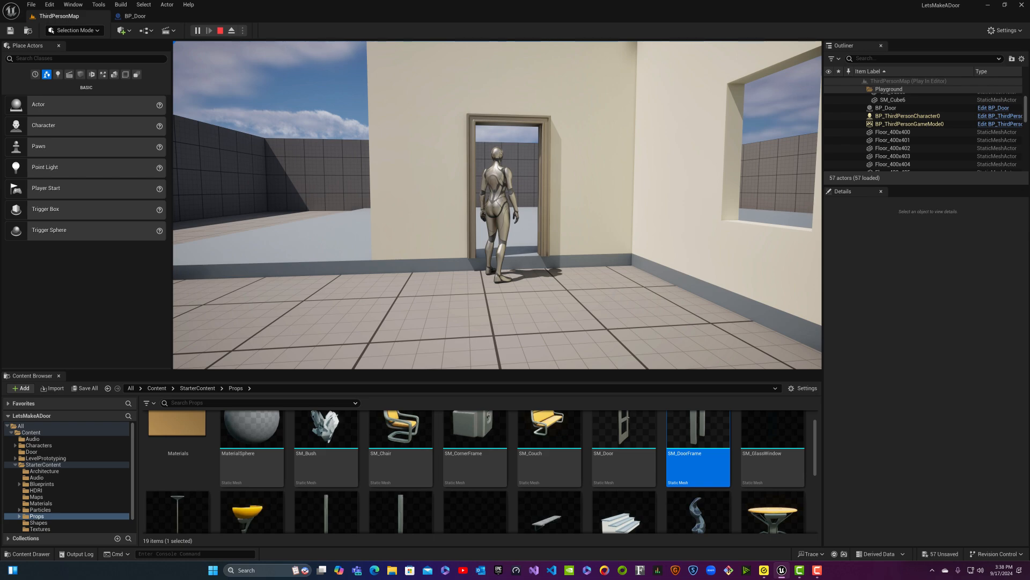
{"action": "key", "text": "s"}
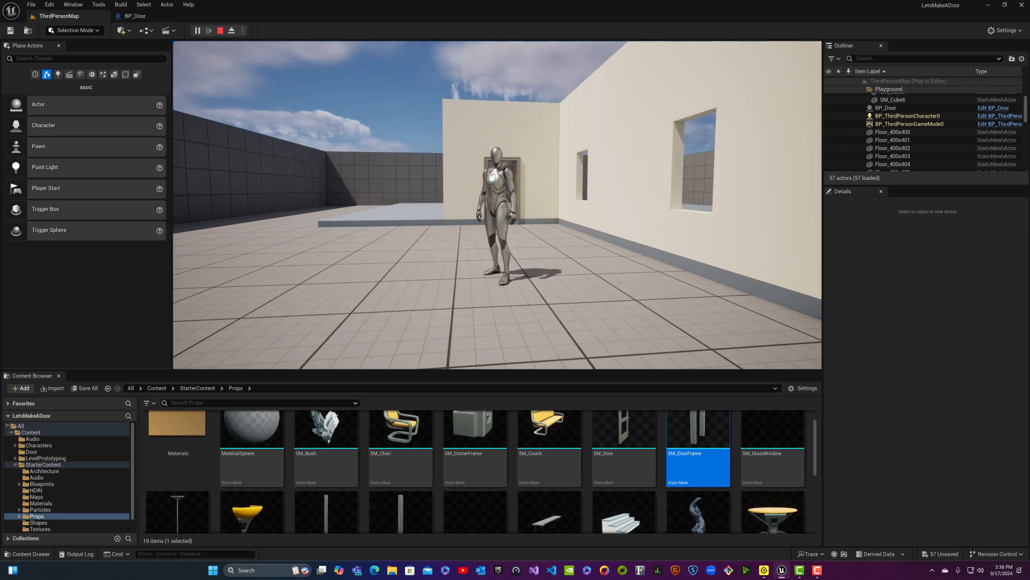
{"action": "key", "text": "w"}
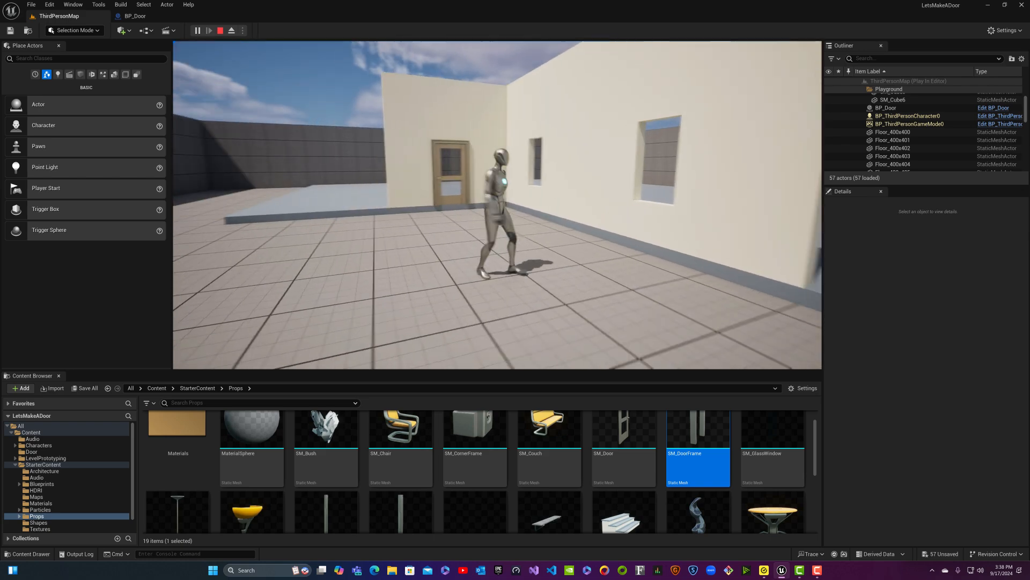
{"action": "key", "text": "w"}
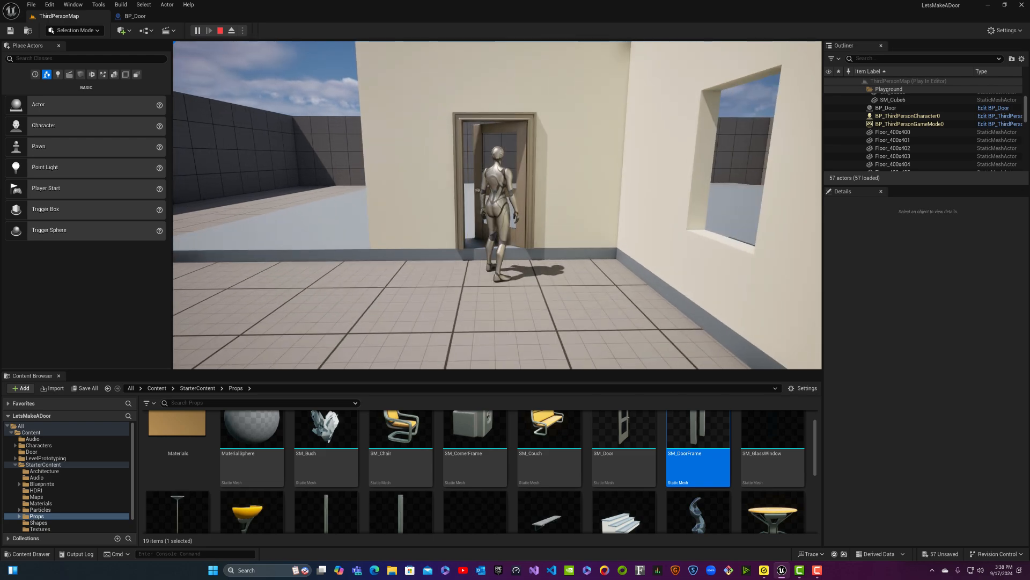
{"action": "key", "text": "w"}
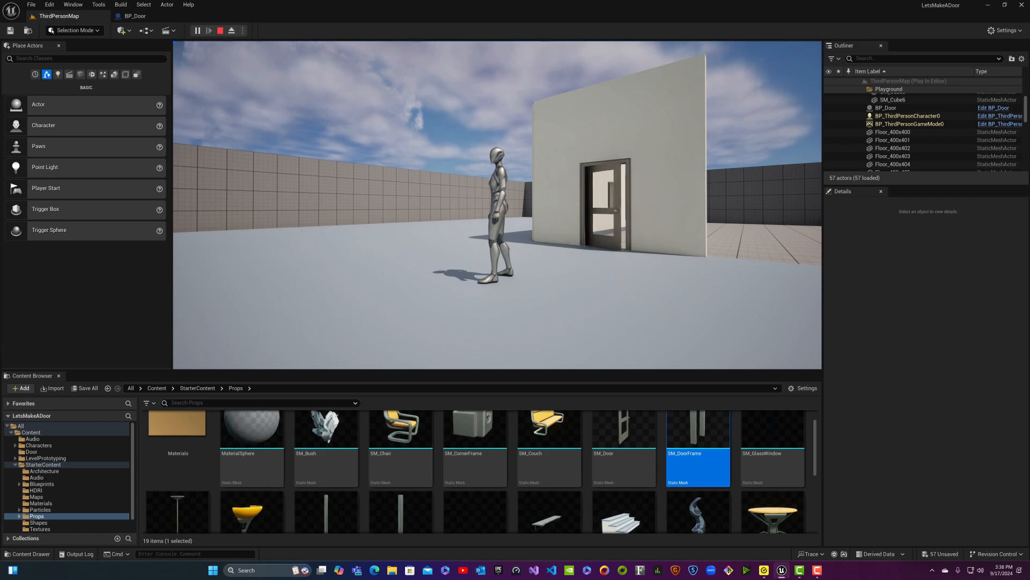
{"action": "key", "text": "d"}
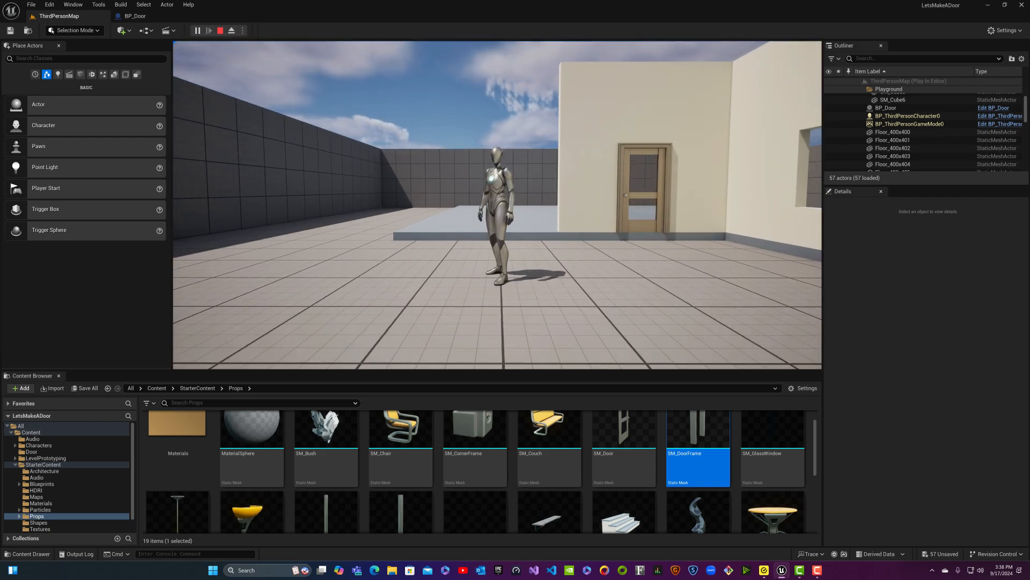
{"action": "key", "text": "Escape"}
{"action": "right_click_drag", "start_coordinate": [548, 155], "coordinate": [596, 142]}
{"action": "key", "text": "s"}
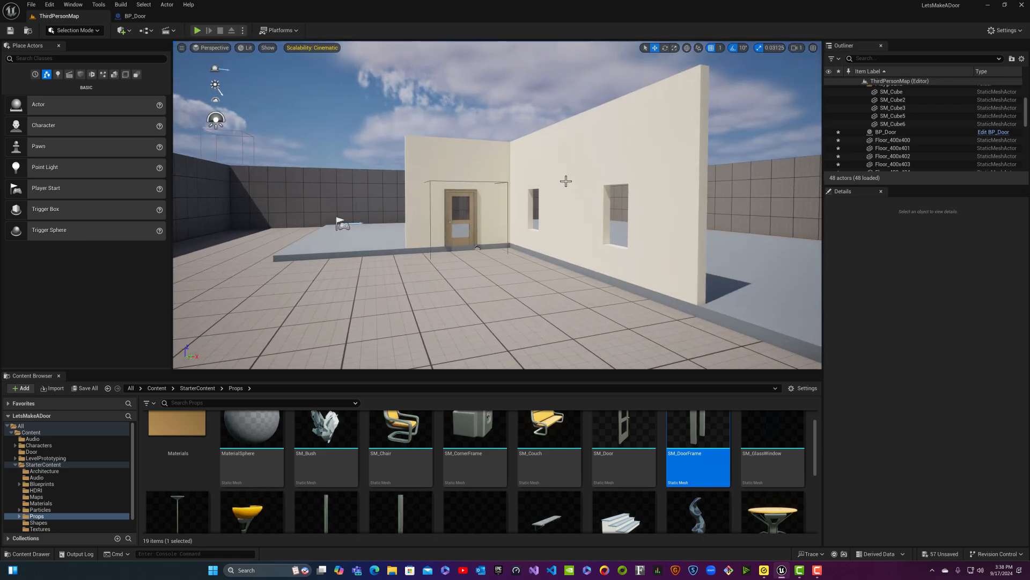
{"action": "right_click_drag", "start_coordinate": [477, 225], "coordinate": [477, 223]}
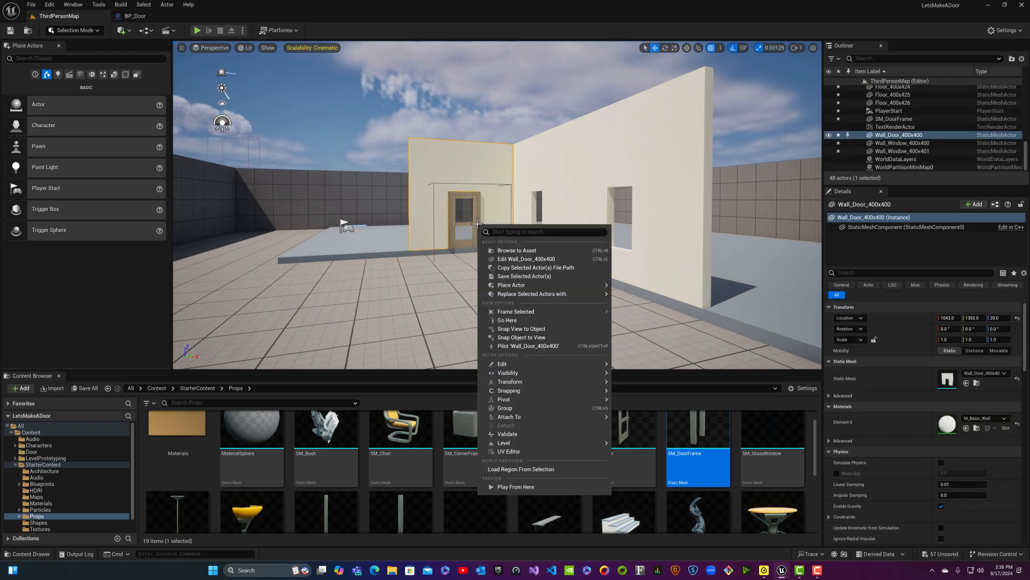
{"action": "left_click", "coordinate": [382, 273]}
{"action": "left_click", "coordinate": [380, 272]}
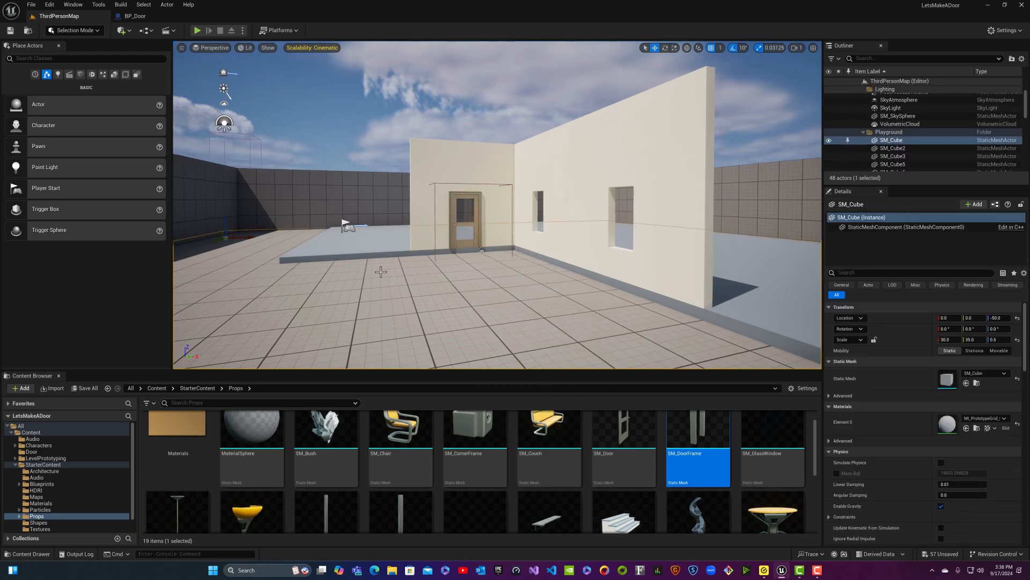
{"action": "left_click", "coordinate": [388, 242]}
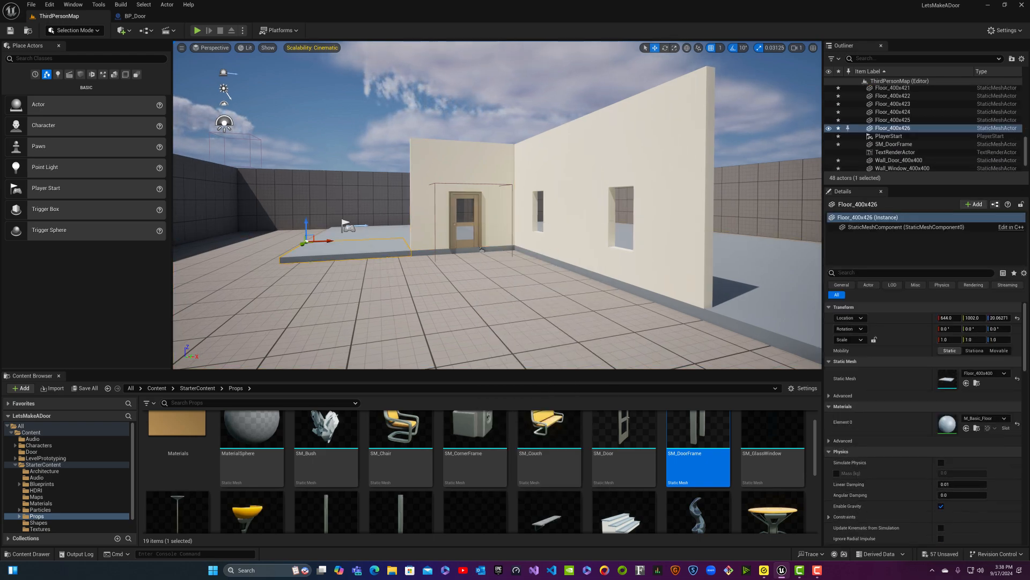
- Duplicate the window wall beside the door wall to about X 857 and rotate the copy to 0° around Z
{"action": "left_click", "coordinate": [550, 151]}
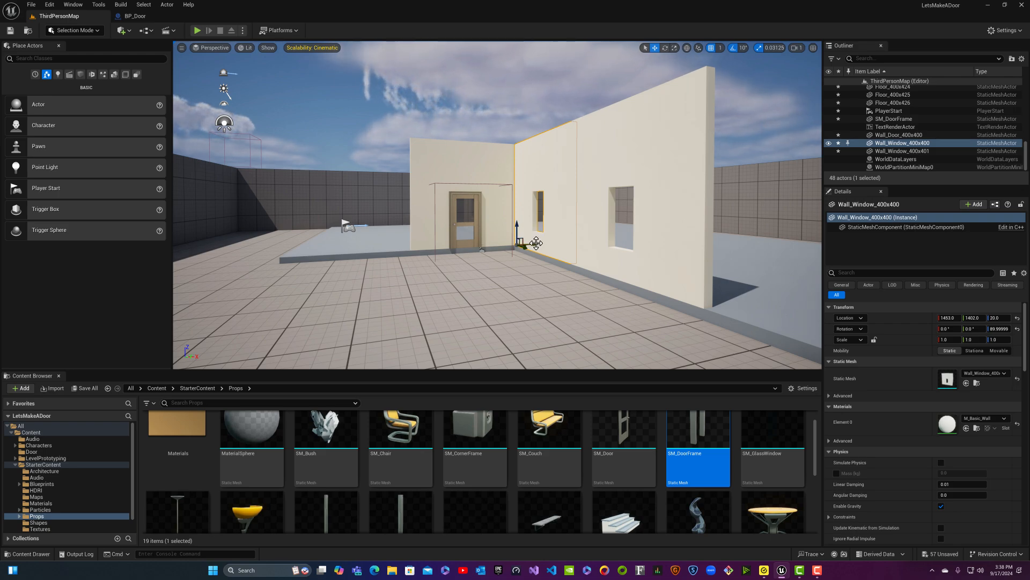
{"action": "left_click_drag", "start_coordinate": [535, 243], "coordinate": [354, 252], "text": "alt"}
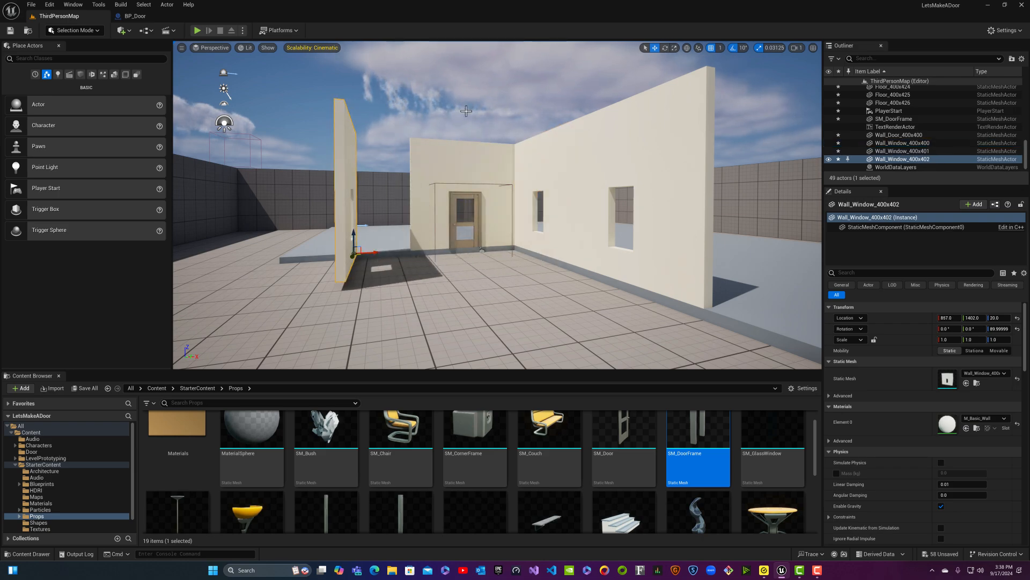
{"action": "left_click", "coordinate": [665, 47]}
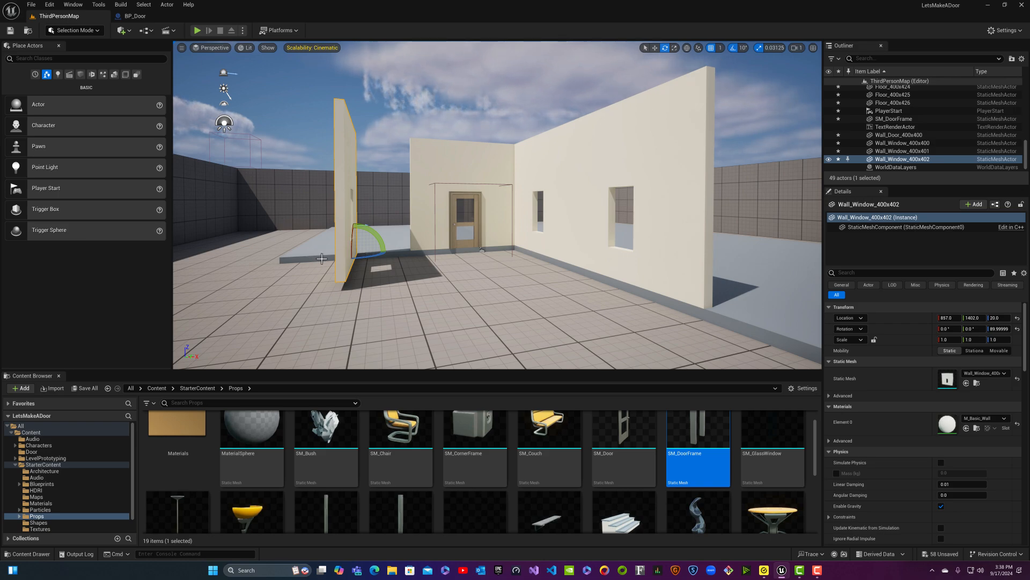
{"action": "left_click_drag", "start_coordinate": [364, 252], "coordinate": [316, 261]}
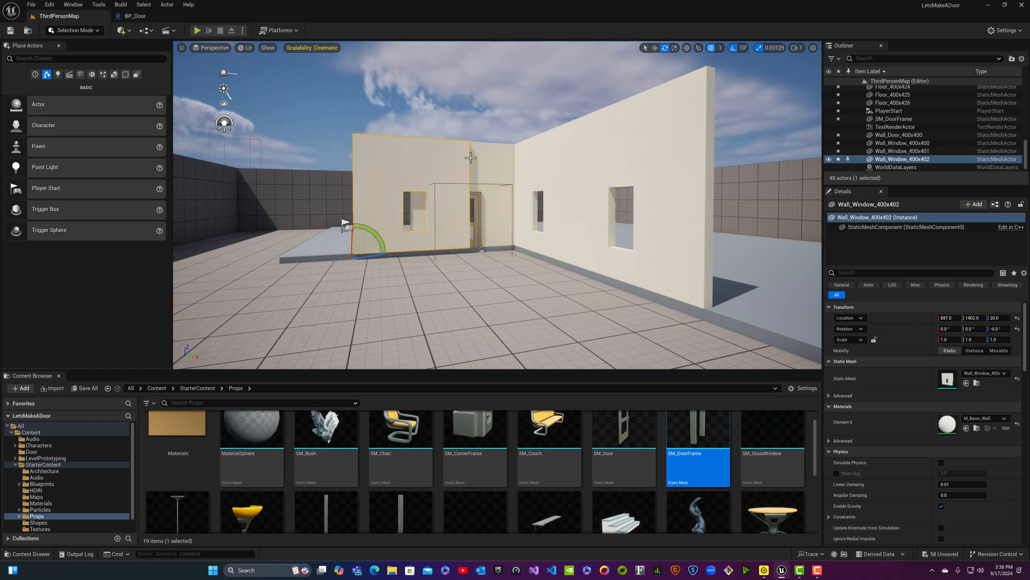
- Move the duplicated window wall along the floor edge toward the outer floor corner, to about X 640, Y 1390
{"action": "left_click", "coordinate": [655, 48]}
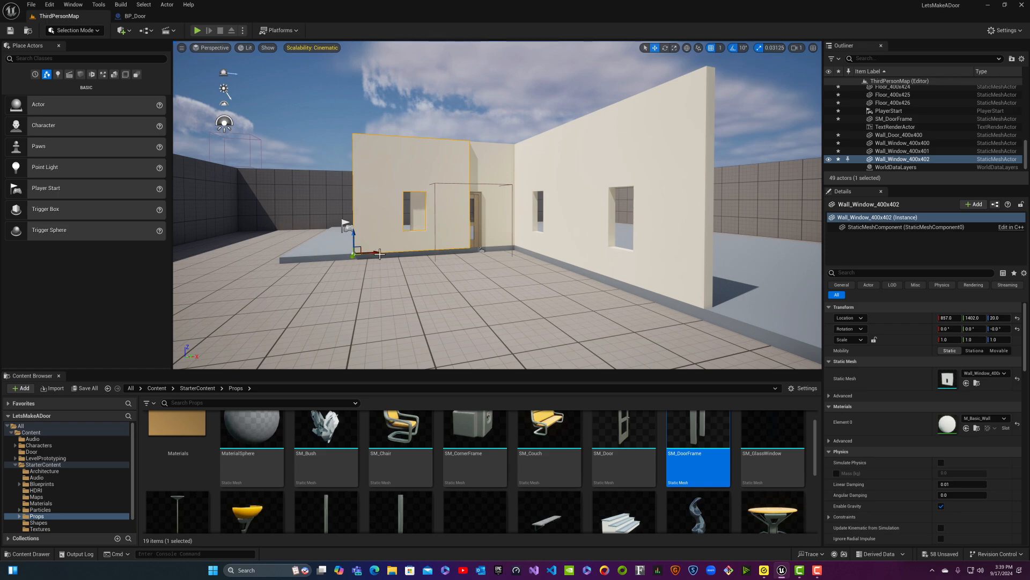
{"action": "left_click_drag", "start_coordinate": [379, 254], "coordinate": [306, 252]}
{"action": "key", "text": "w"}
{"action": "right_click_drag", "start_coordinate": [307, 252], "coordinate": [376, 269]}
{"action": "key", "text": "s"}
{"action": "key", "text": "s"}
{"action": "key", "text": "d"}
{"action": "left_click_drag", "start_coordinate": [437, 304], "coordinate": [430, 306]}
- Fine-tune the duplicated window wall to X 644, Y 1392, flush with the floor corner, and deselect it
{"action": "mouse_move", "coordinate": [431, 305]}
{"action": "right_mouse_down"}
{"action": "mouse_move", "coordinate": [364, 320]}
{"action": "mouse_move", "coordinate": [293, 365]}
{"action": "mouse_move", "coordinate": [430, 299]}
{"action": "right_mouse_up"}
{"action": "key", "text": "d"}
{"action": "key", "text": "w"}
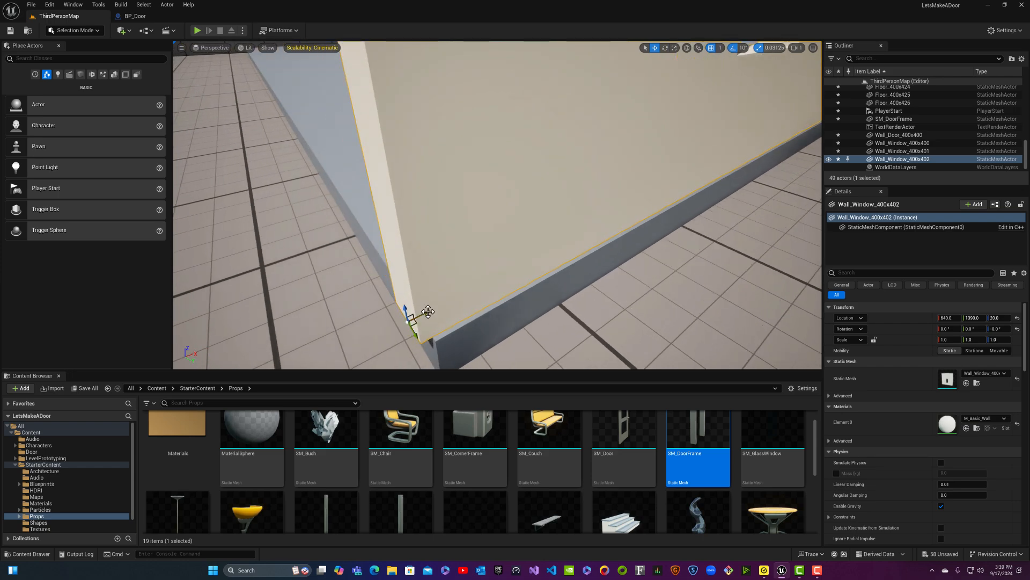
{"action": "left_click_drag", "start_coordinate": [428, 311], "coordinate": [434, 310]}
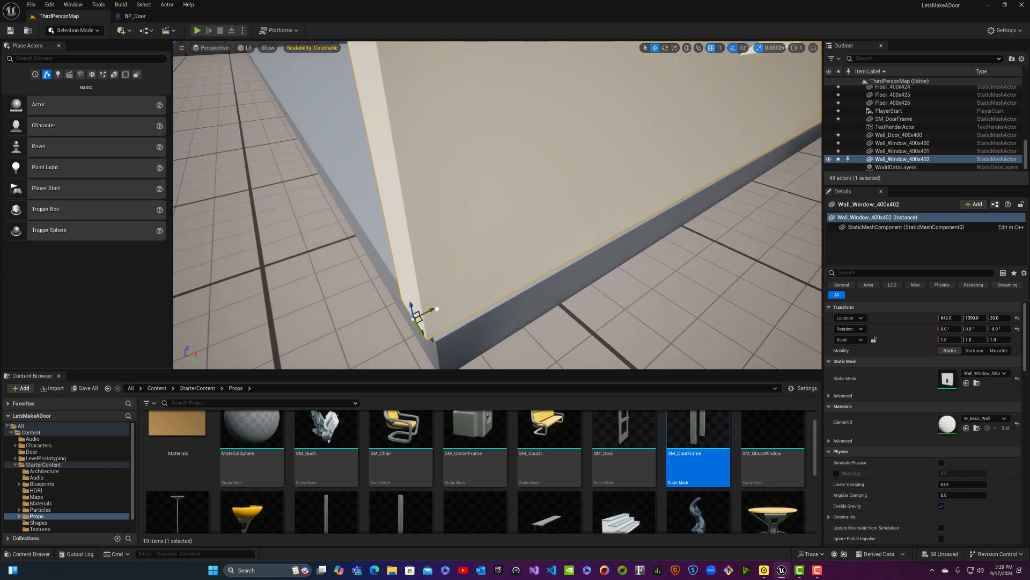
{"action": "left_click_drag", "start_coordinate": [433, 309], "coordinate": [438, 306]}
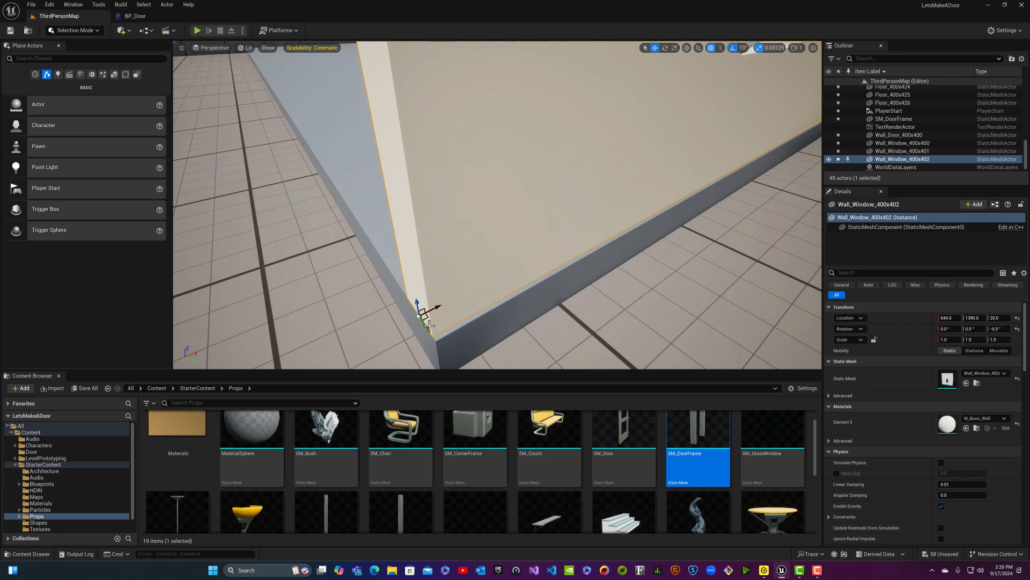
{"action": "left_click_drag", "start_coordinate": [428, 331], "coordinate": [433, 336]}
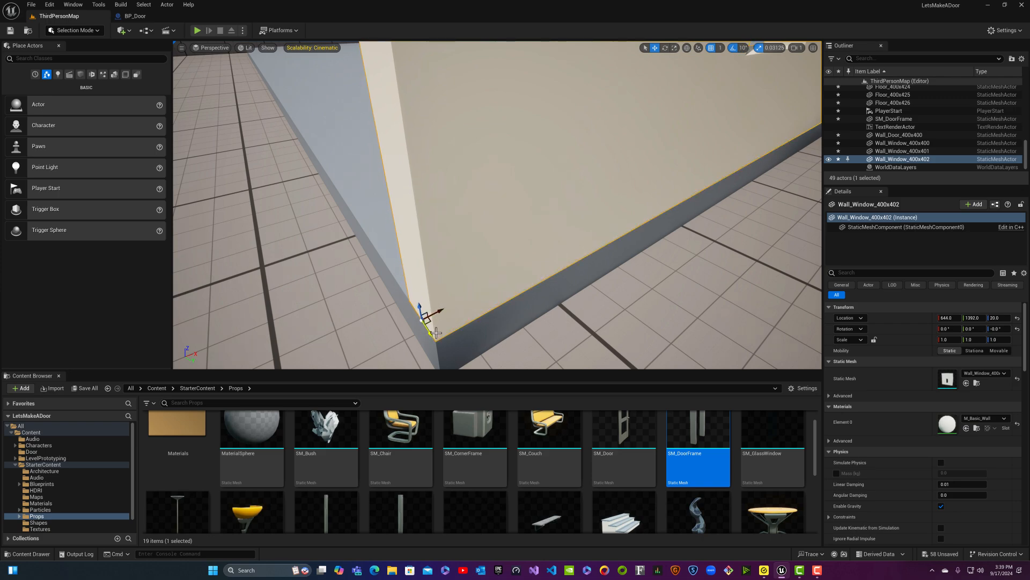
{"action": "right_click_drag", "start_coordinate": [434, 336], "coordinate": [500, 296]}
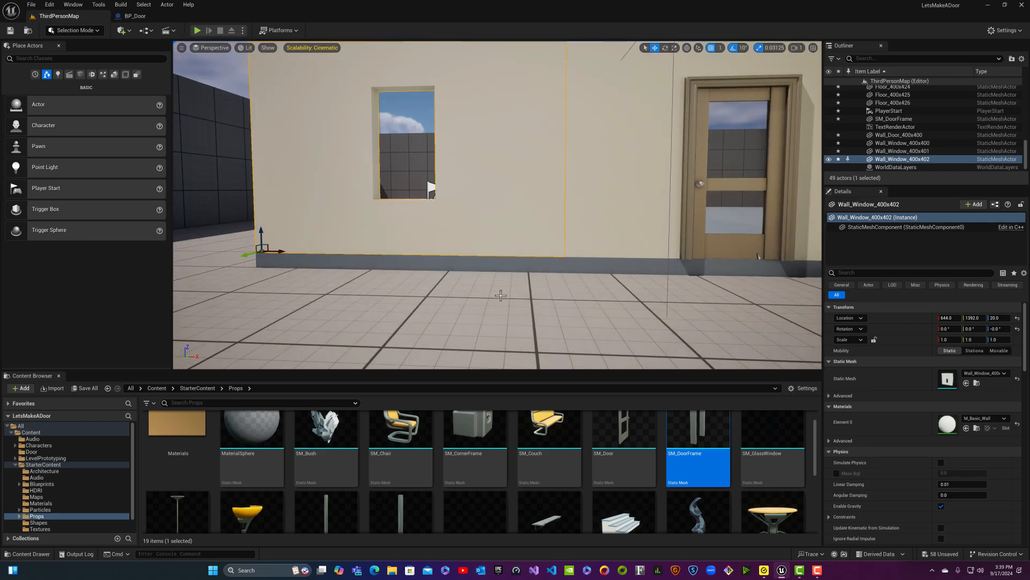
{"action": "key", "text": "Escape"}
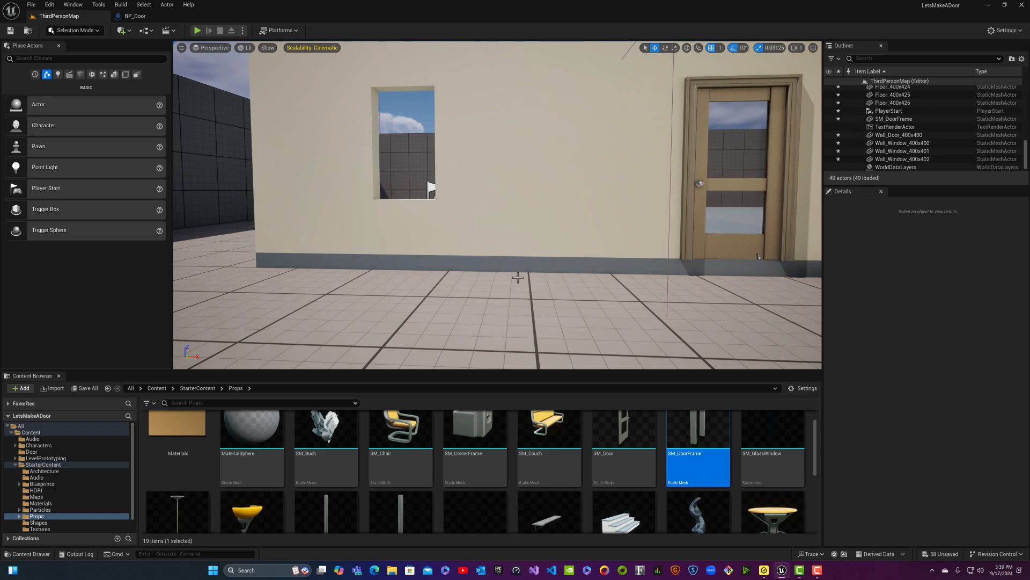
- Duplicate the corner window wall along Y to about Y 1005 and rotate the new copy to 90° around Z
{"action": "right_click_drag", "start_coordinate": [630, 142], "coordinate": [537, 153]}
{"action": "key", "text": "s"}
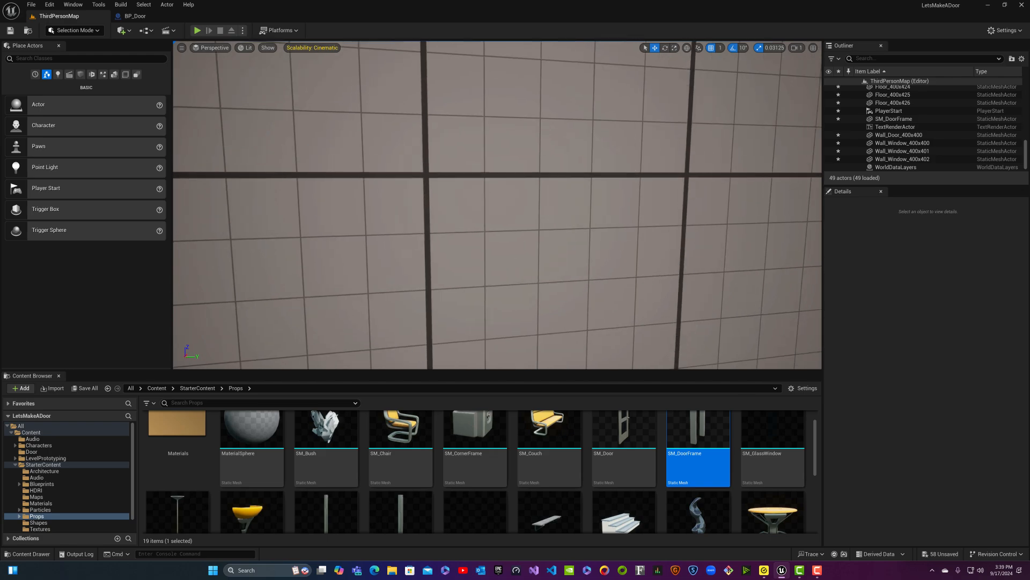
{"action": "left_click", "coordinate": [588, 245]}
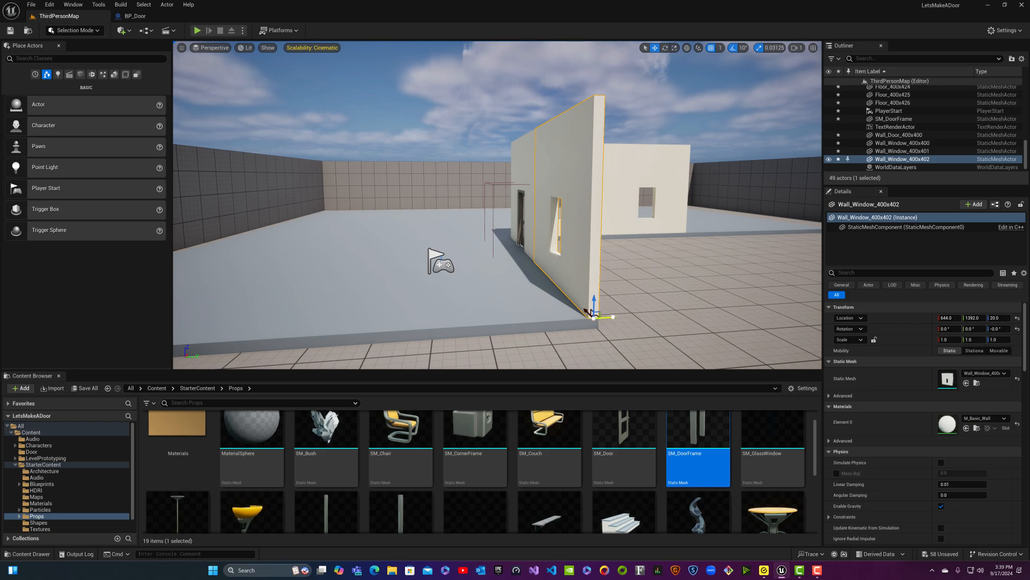
{"action": "left_click_drag", "start_coordinate": [610, 317], "coordinate": [397, 345], "text": "alt"}
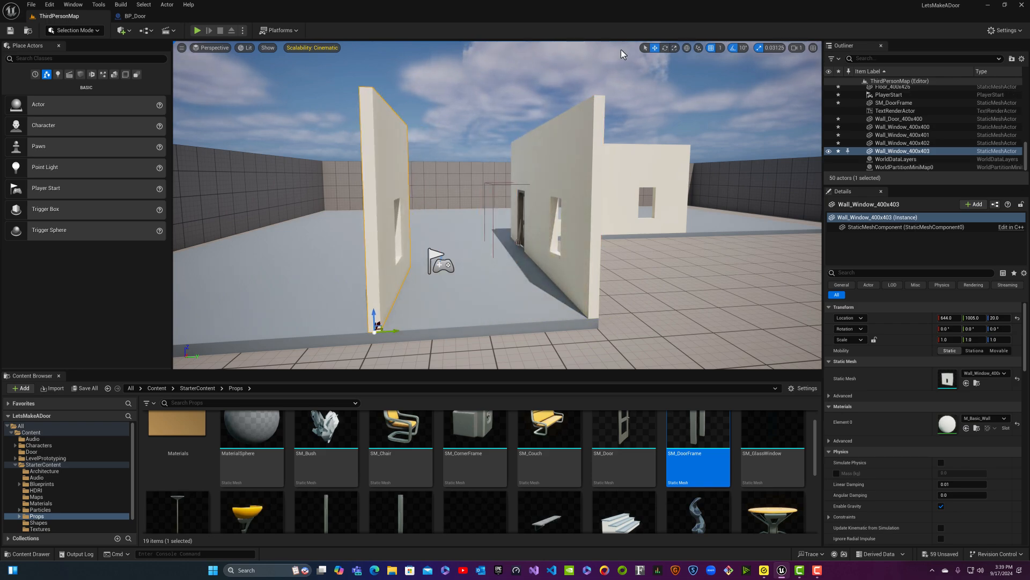
{"action": "left_click", "coordinate": [665, 48]}
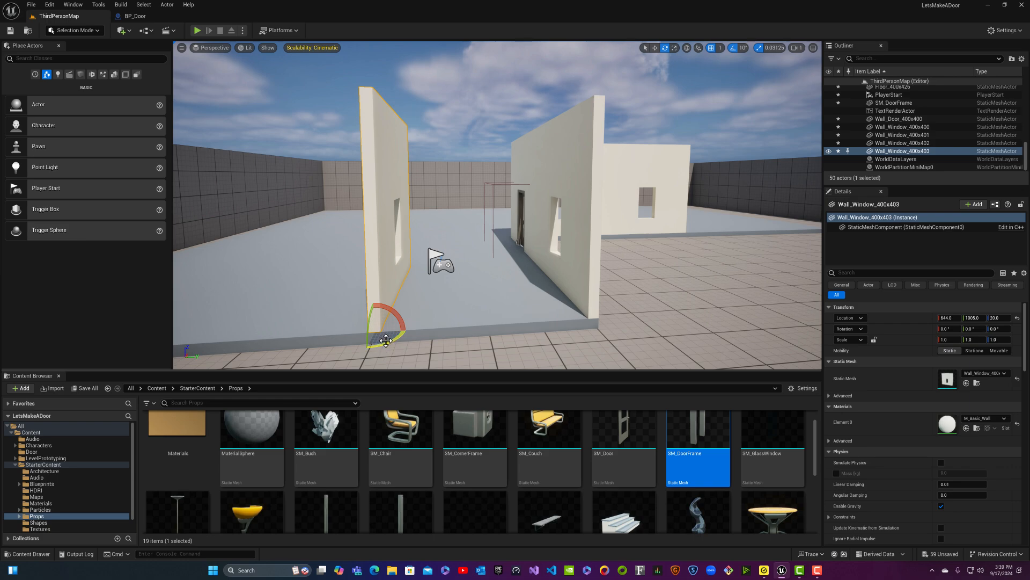
{"action": "left_click_drag", "start_coordinate": [391, 340], "coordinate": [382, 320]}
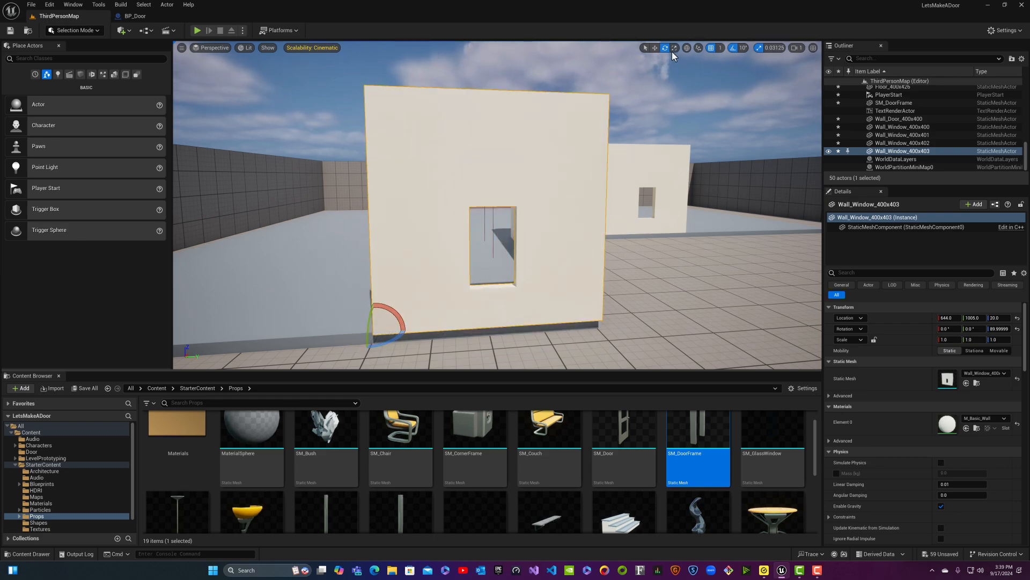
- Move the rotated window wall flush against the corner wall and the outer floor edge, to X 654, Y 982
{"action": "left_click", "coordinate": [653, 48]}
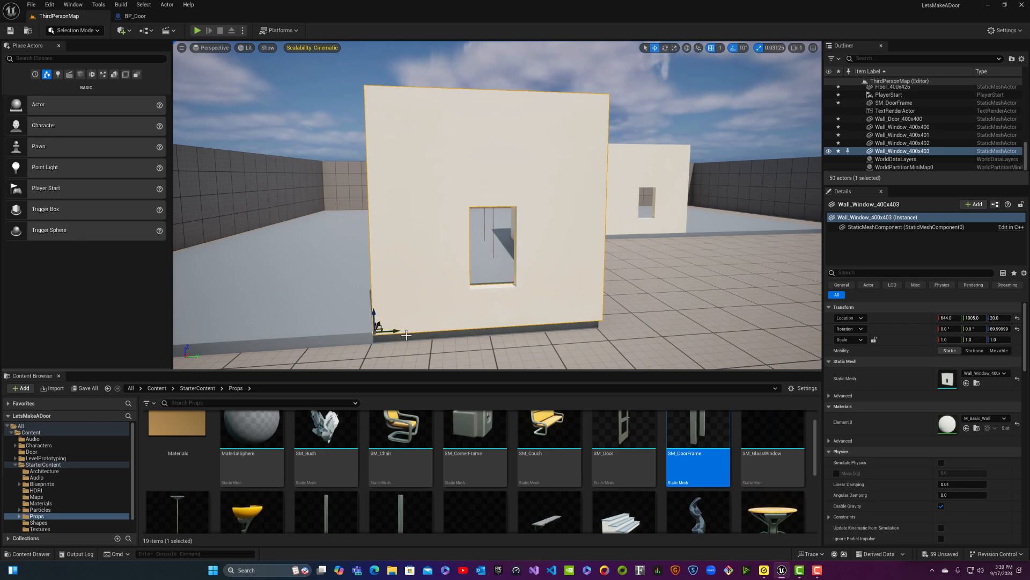
{"action": "left_click_drag", "start_coordinate": [393, 330], "coordinate": [361, 323]}
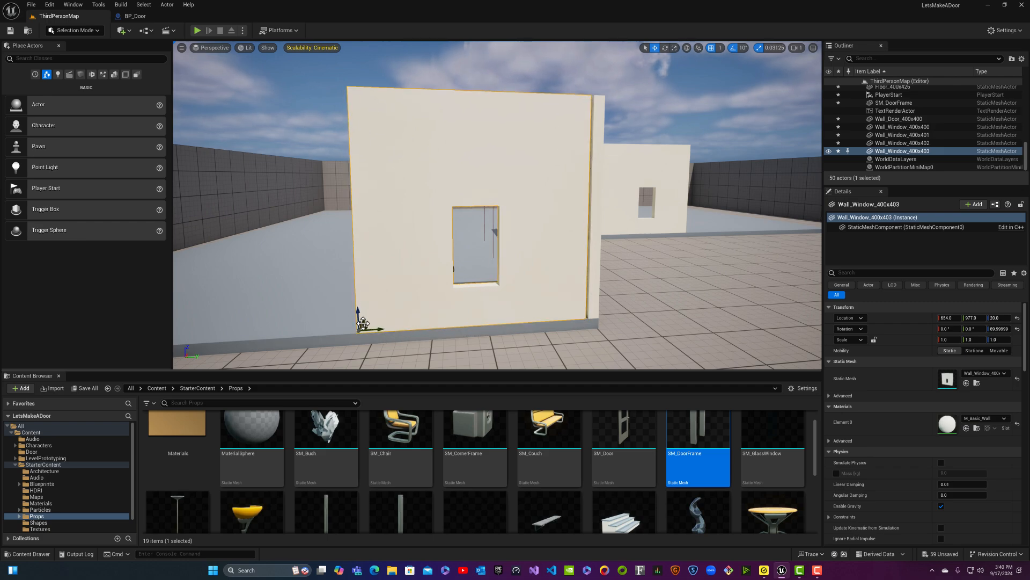
{"action": "right_click_drag", "start_coordinate": [362, 323], "coordinate": [408, 347]}
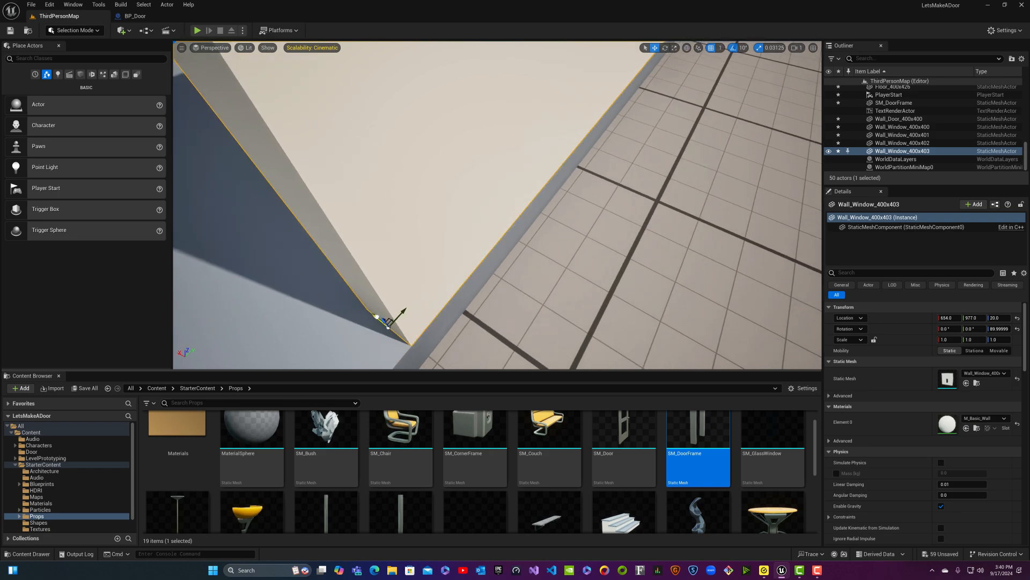
{"action": "right_click_drag", "start_coordinate": [396, 308], "coordinate": [331, 253]}
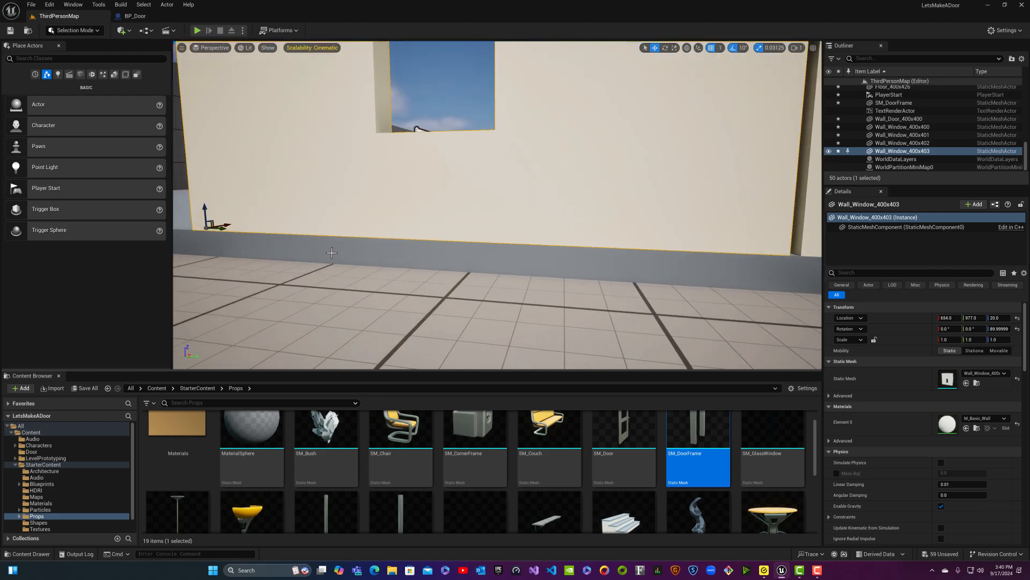
{"action": "left_click_drag", "start_coordinate": [223, 228], "coordinate": [230, 232]}
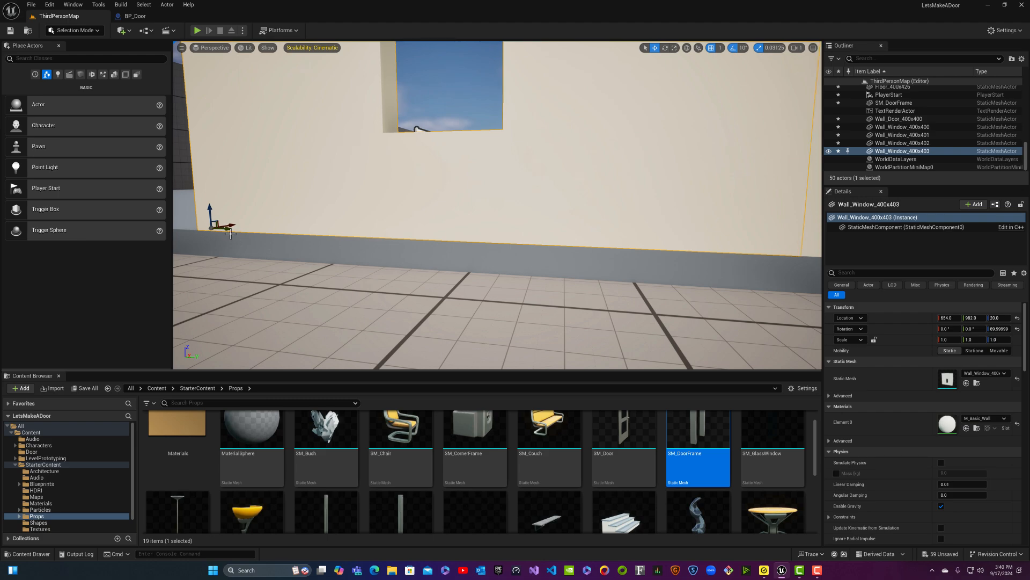
{"action": "key", "text": "Escape"}
- Duplicate the rotated window wall along the floor edge to Y 582, directly beside the original
{"action": "right_click_drag", "start_coordinate": [547, 138], "coordinate": [568, 162]}
{"action": "key", "text": "w"}
{"action": "key", "text": "s"}
{"action": "left_click", "coordinate": [568, 163]}
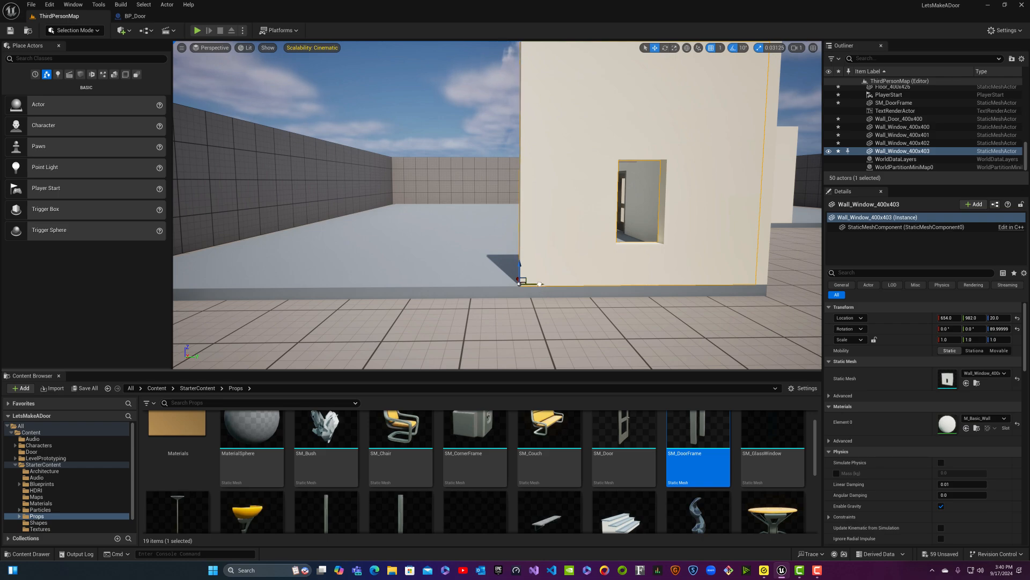
{"action": "left_click_drag", "start_coordinate": [539, 283], "coordinate": [301, 305], "text": "alt"}
- Duplicate the newest window wall along Y, move the copy to Y 182 at the floor's far end, and deselect it
{"action": "right_click_drag", "start_coordinate": [275, 323], "coordinate": [299, 327]}
{"action": "key", "text": "a"}
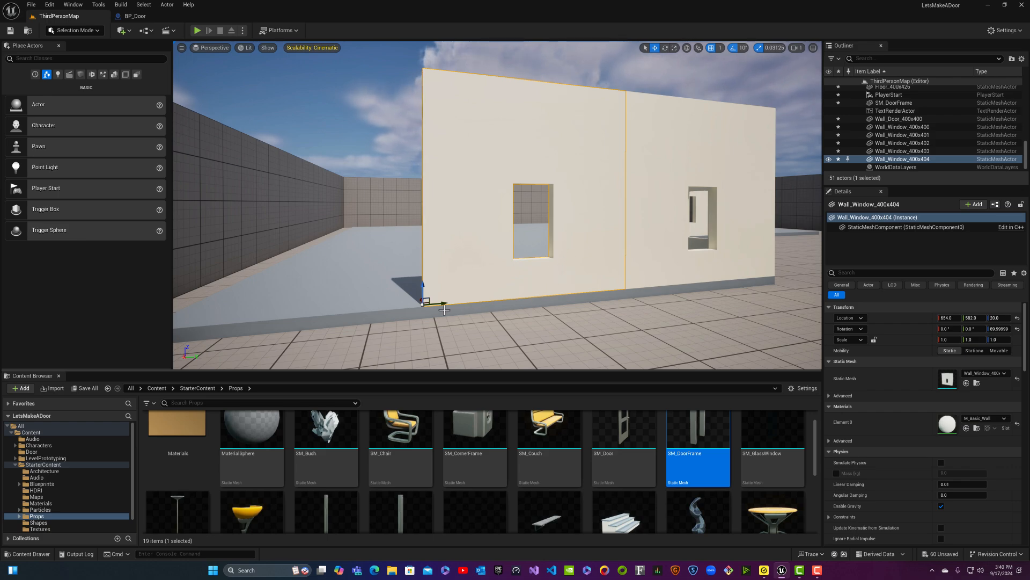
{"action": "left_click_drag", "start_coordinate": [439, 303], "coordinate": [198, 324], "text": "alt"}
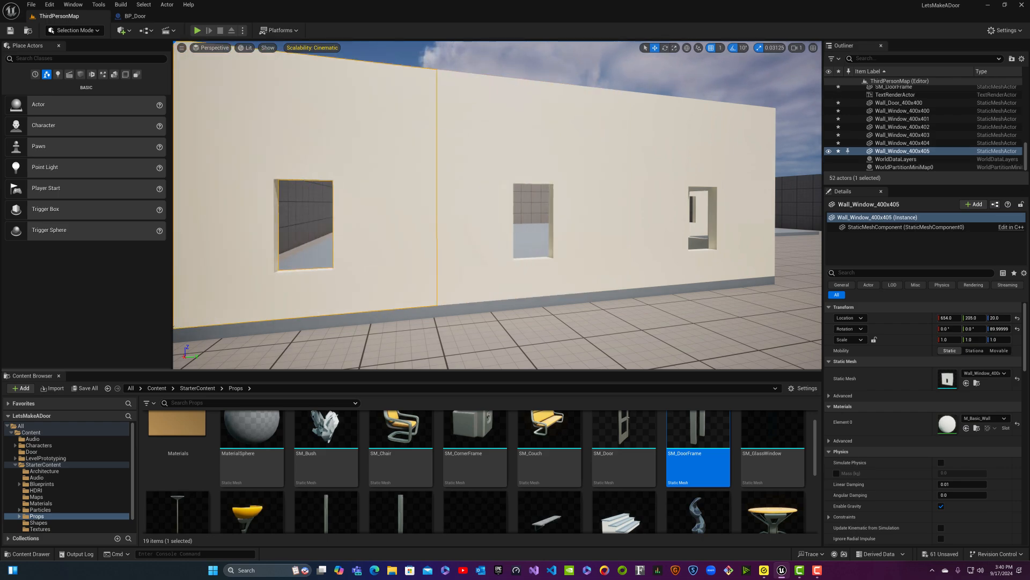
{"action": "key", "text": "f"}
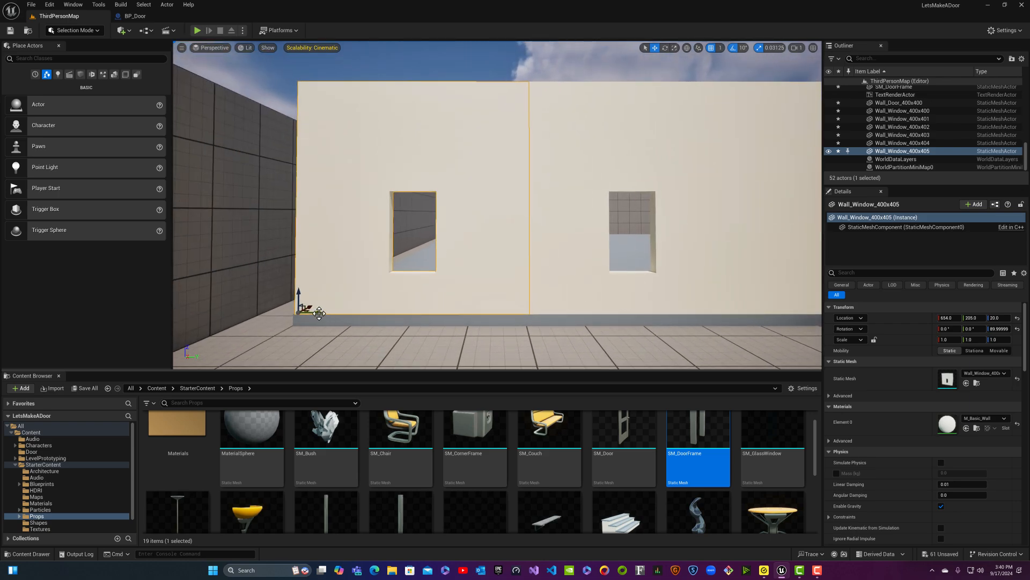
{"action": "left_click_drag", "start_coordinate": [318, 312], "coordinate": [305, 312]}
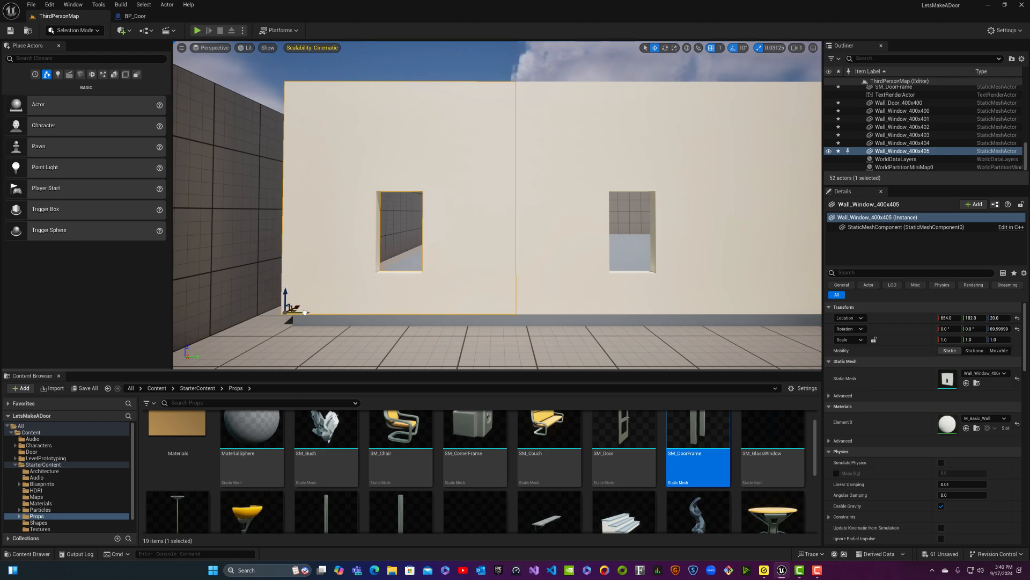
{"action": "key", "text": "Escape"}
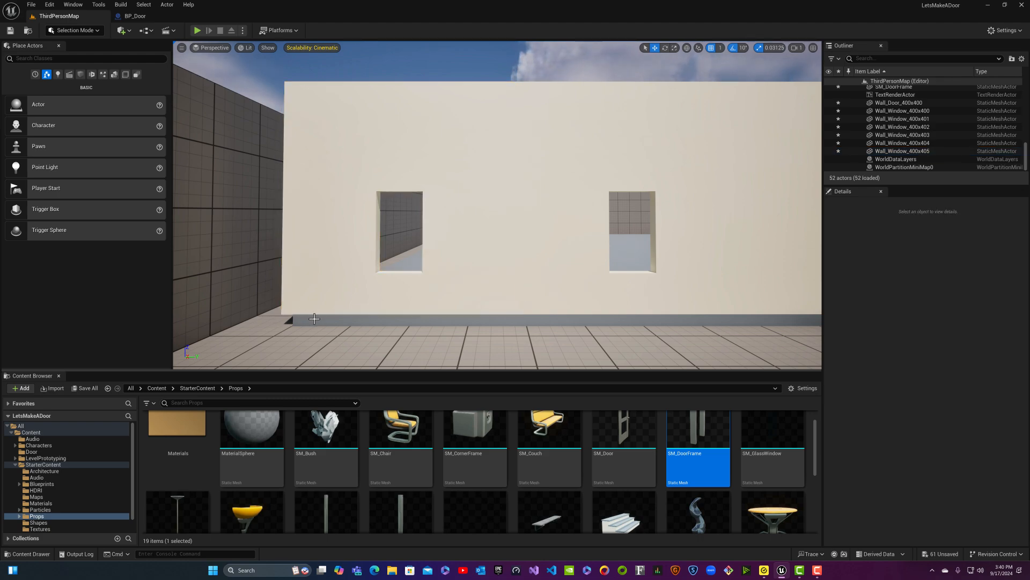
- Move the last window wall back from the overhanging floor end to Y 203
{"action": "key", "text": "a"}
{"action": "right_click_drag", "start_coordinate": [320, 320], "coordinate": [325, 348]}
{"action": "key", "text": "w"}
{"action": "key", "text": "s"}
{"action": "key", "text": "s"}
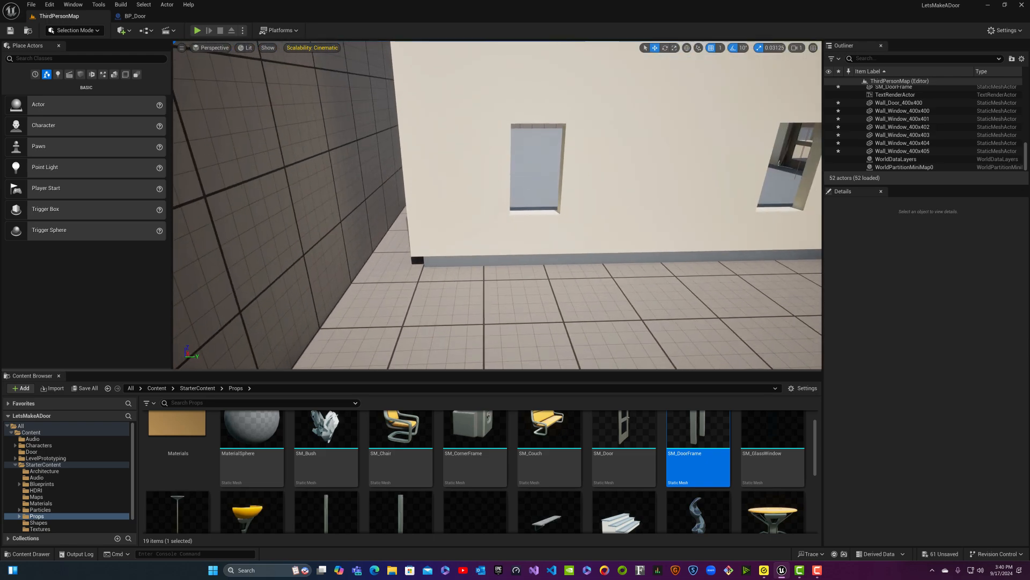
{"action": "left_click", "coordinate": [440, 248]}
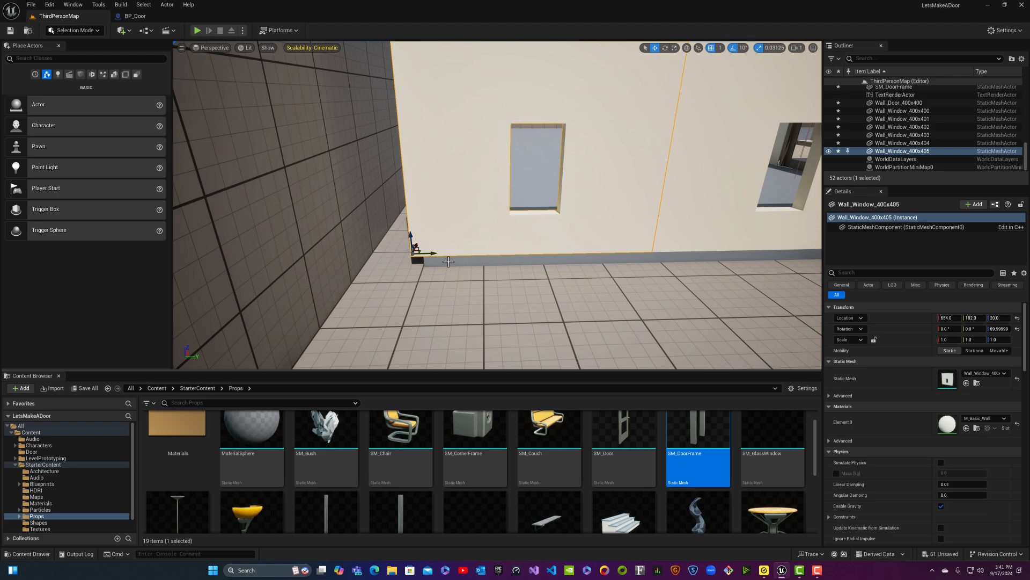
{"action": "left_click_drag", "start_coordinate": [435, 253], "coordinate": [447, 253]}
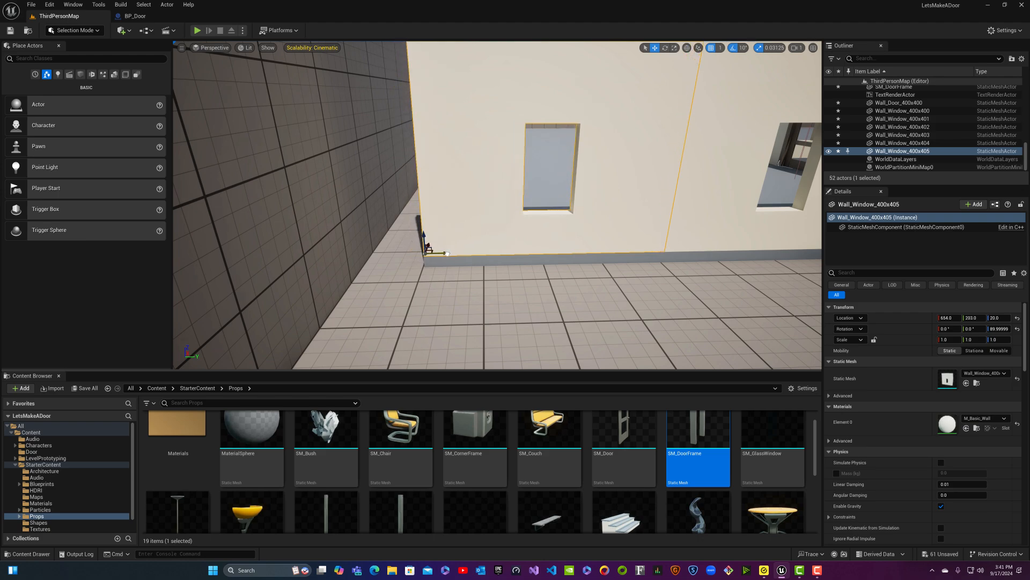
- Fine-tune the last window wall to Y 202 at the floor corner and deselect it
{"action": "key", "text": "w"}
{"action": "right_click_drag", "start_coordinate": [509, 281], "coordinate": [537, 305]}
{"action": "key", "text": "s"}
{"action": "key", "text": "w"}
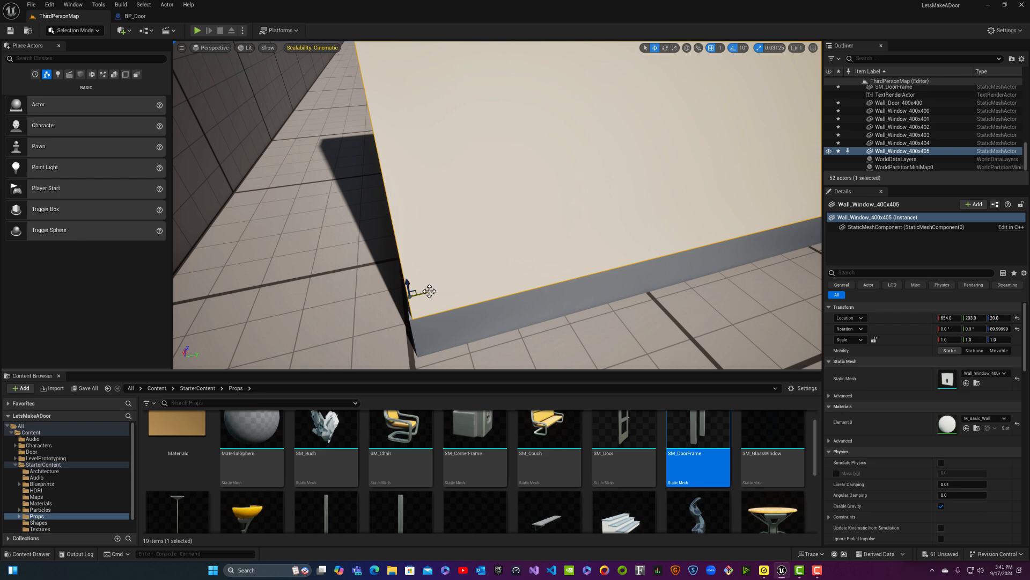
{"action": "left_click_drag", "start_coordinate": [429, 291], "coordinate": [424, 292]}
{"action": "right_click_drag", "start_coordinate": [441, 290], "coordinate": [460, 278]}
{"action": "key", "text": "s"}
{"action": "key", "text": "Escape"}
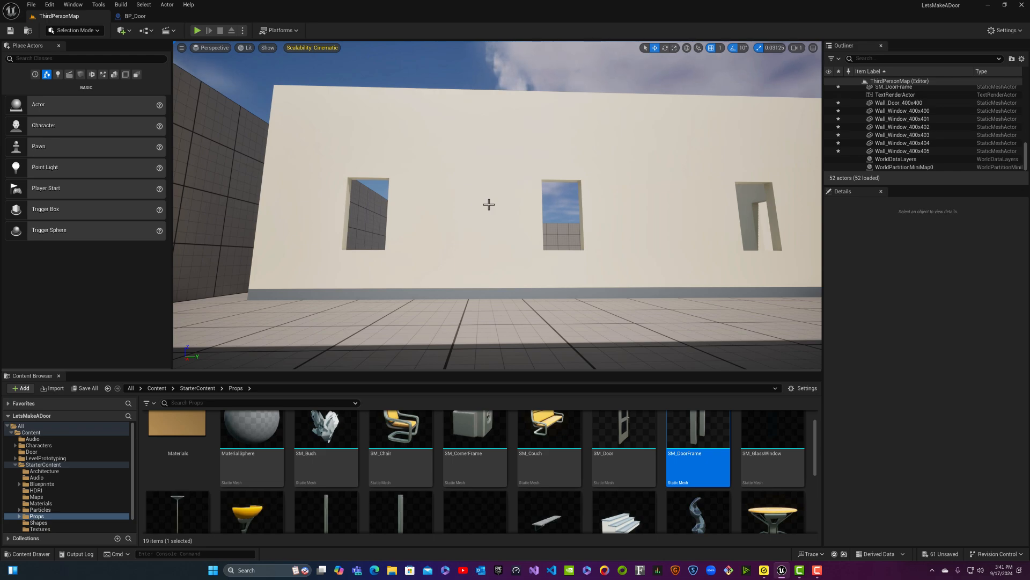
- Delete the gridded playground boundary wall SM_Cube2 beyond the floor's open end
{"action": "right_click_drag", "start_coordinate": [498, 205], "coordinate": [497, 268]}
{"action": "key", "text": "w"}
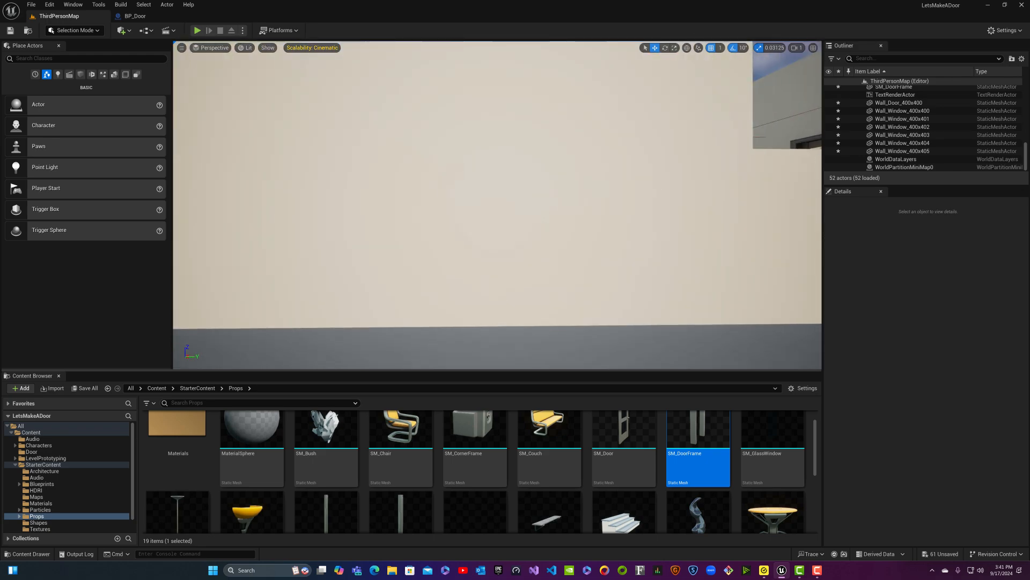
{"action": "key", "text": "w"}
{"action": "right_click_drag", "start_coordinate": [498, 206], "coordinate": [536, 191]}
{"action": "key", "text": "s"}
{"action": "key", "text": "w"}
{"action": "key", "text": "w"}
{"action": "key", "text": "s"}
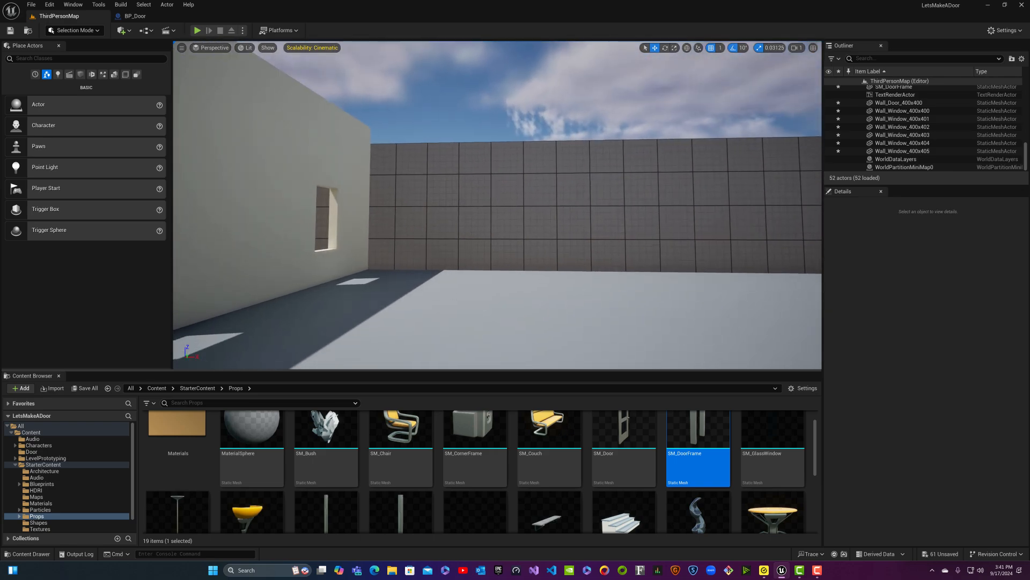
{"action": "left_click", "coordinate": [524, 241]}
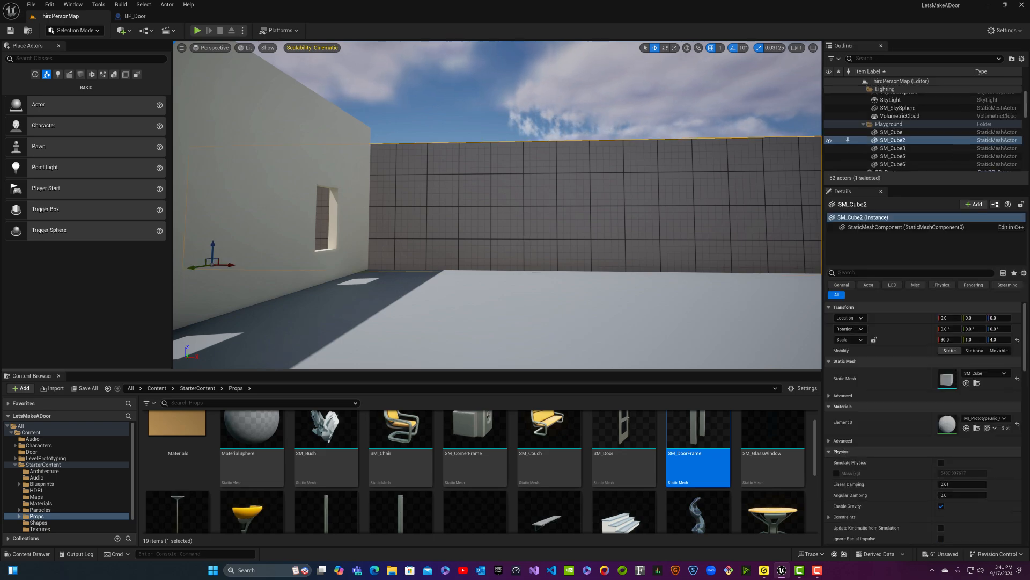
{"action": "right_click", "coordinate": [523, 241]}
{"action": "right_click_drag", "start_coordinate": [473, 237], "coordinate": [469, 234]}
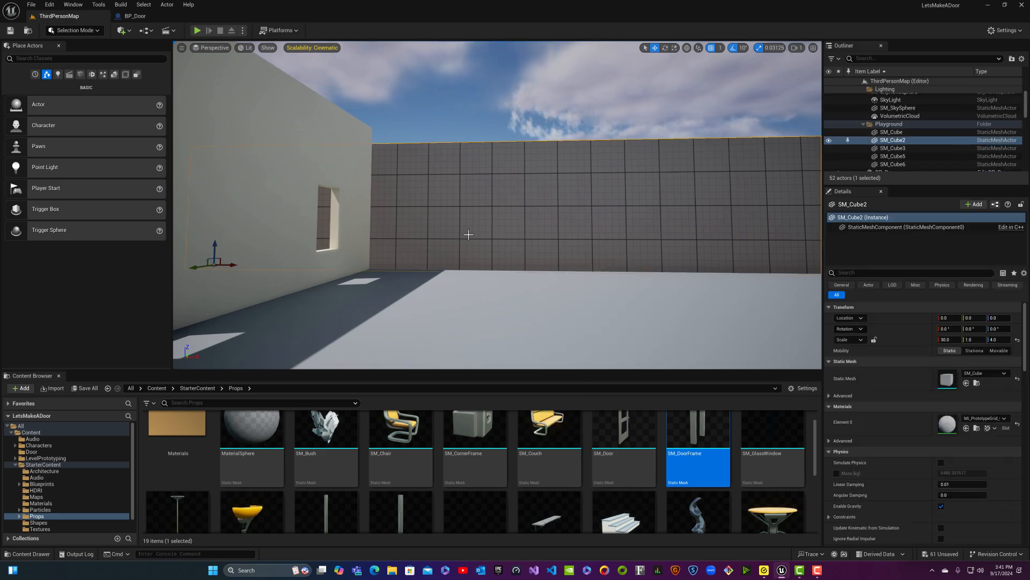
{"action": "key", "text": "Delete"}
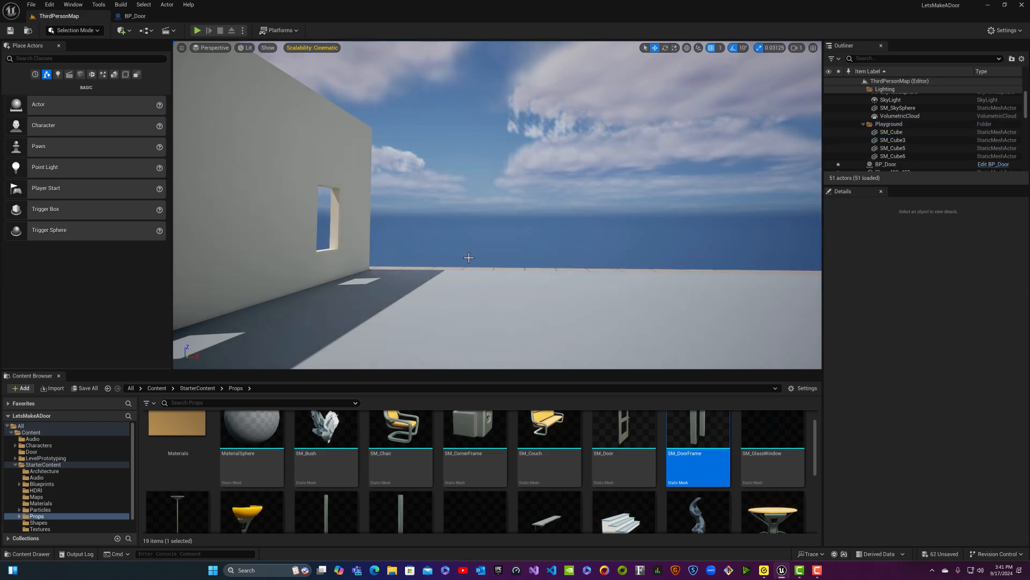
- Duplicate the last window wall along X to X 1140 and rotate the copy to 180° around Z
{"action": "right_click_drag", "start_coordinate": [469, 259], "coordinate": [400, 269]}
{"action": "key", "text": "s"}
{"action": "left_click", "coordinate": [444, 240]}
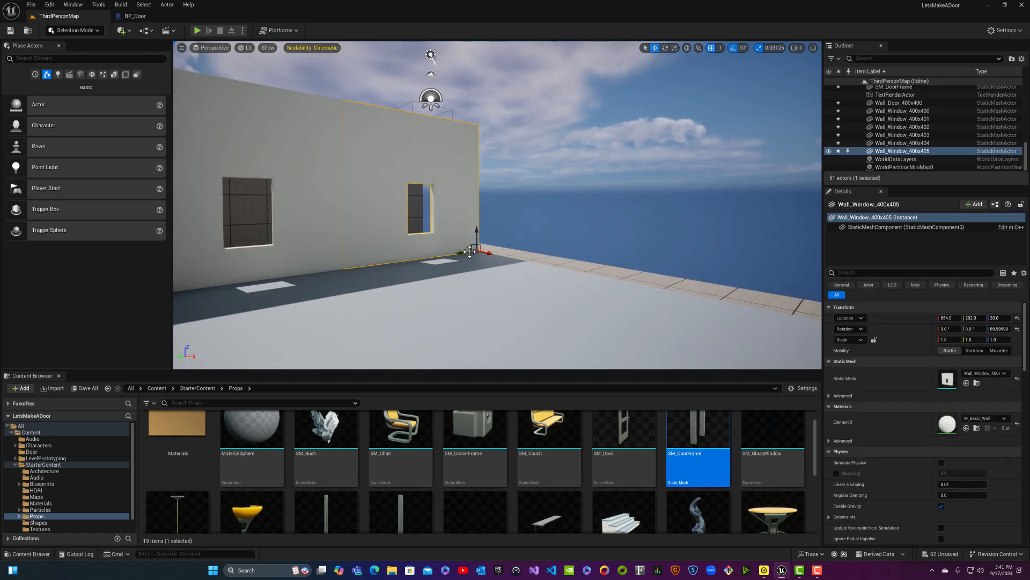
{"action": "left_click_drag", "start_coordinate": [488, 254], "coordinate": [630, 280], "text": "alt"}
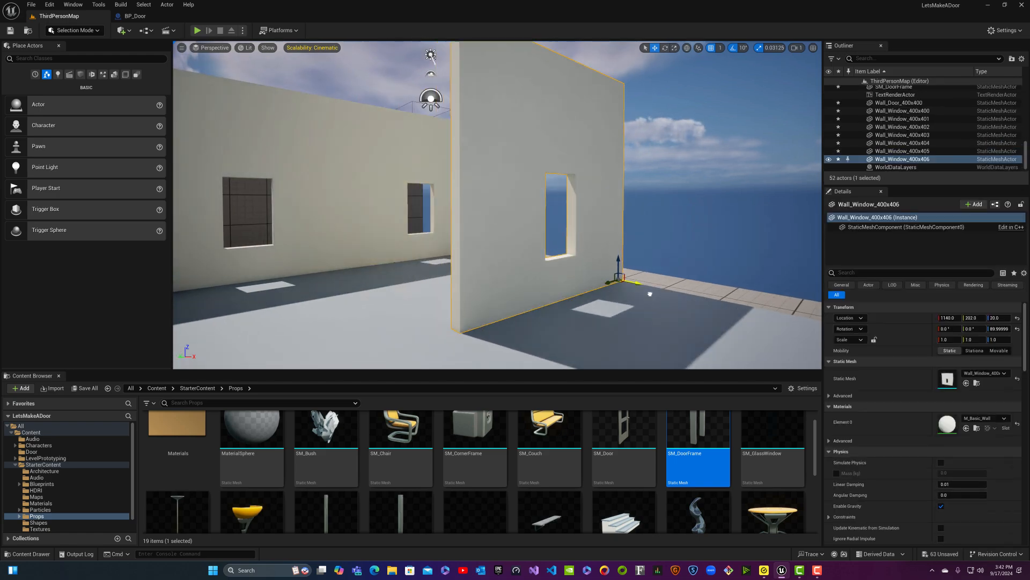
{"action": "left_click", "coordinate": [665, 48]}
{"action": "left_click_drag", "start_coordinate": [624, 288], "coordinate": [731, 261]}
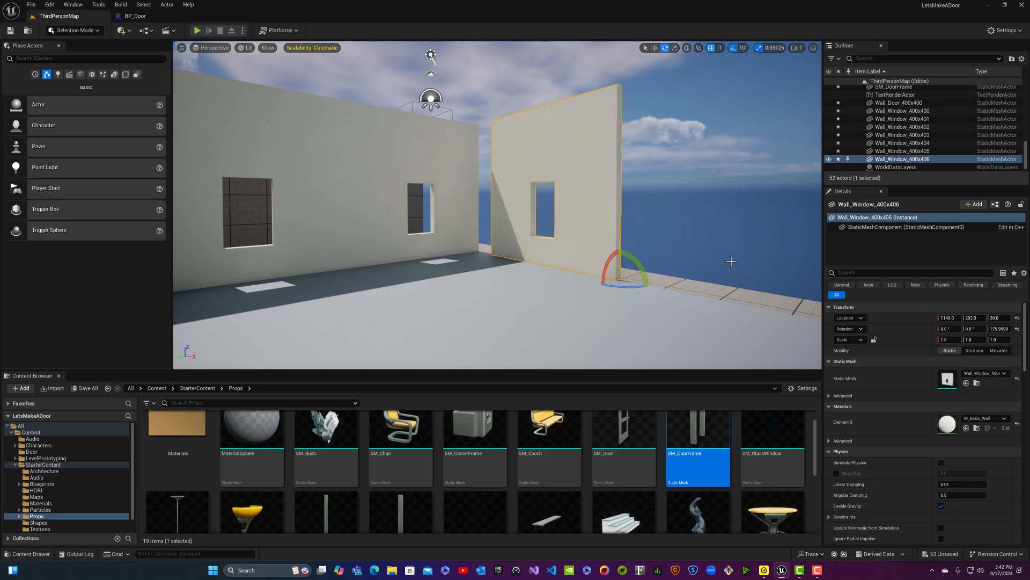
- Move the rotated copy onto the floor's end edge and against the adjoining side wall, to X 1064, Y 212
{"action": "left_click", "coordinate": [654, 48]}
{"action": "right_click_drag", "start_coordinate": [609, 288], "coordinate": [630, 285]}
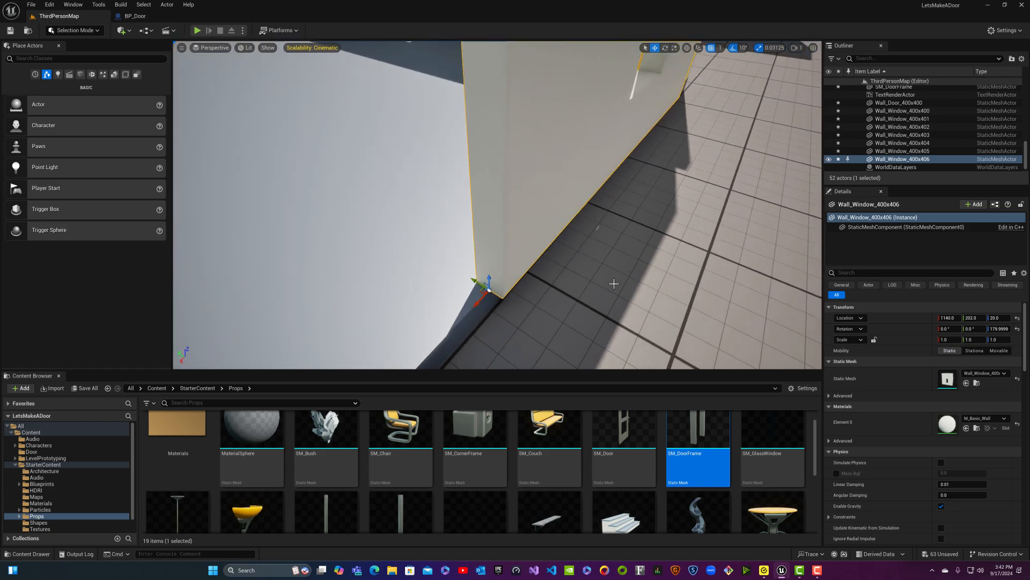
{"action": "left_click_drag", "start_coordinate": [477, 283], "coordinate": [463, 272]}
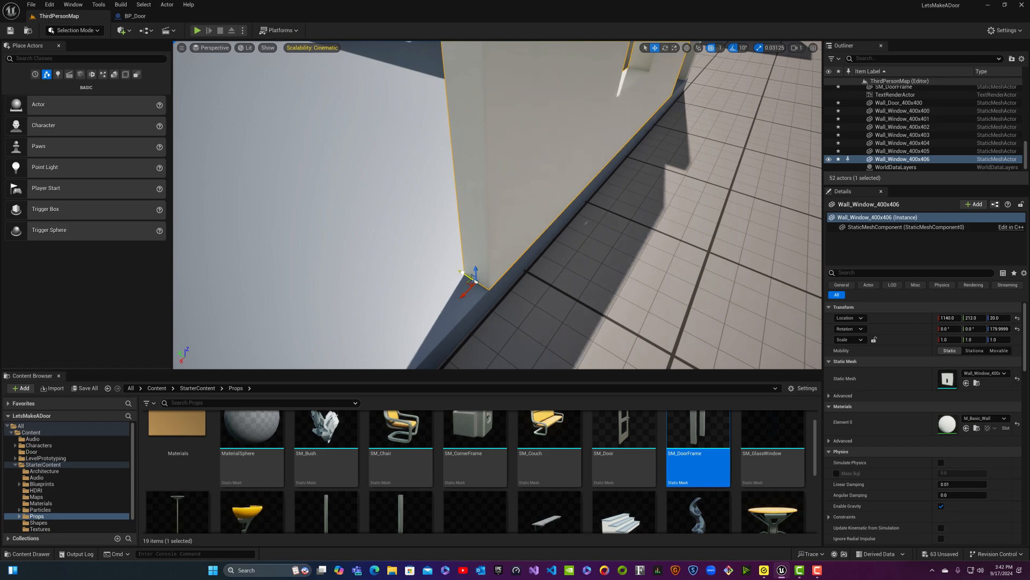
{"action": "right_click_drag", "start_coordinate": [485, 270], "coordinate": [456, 257]}
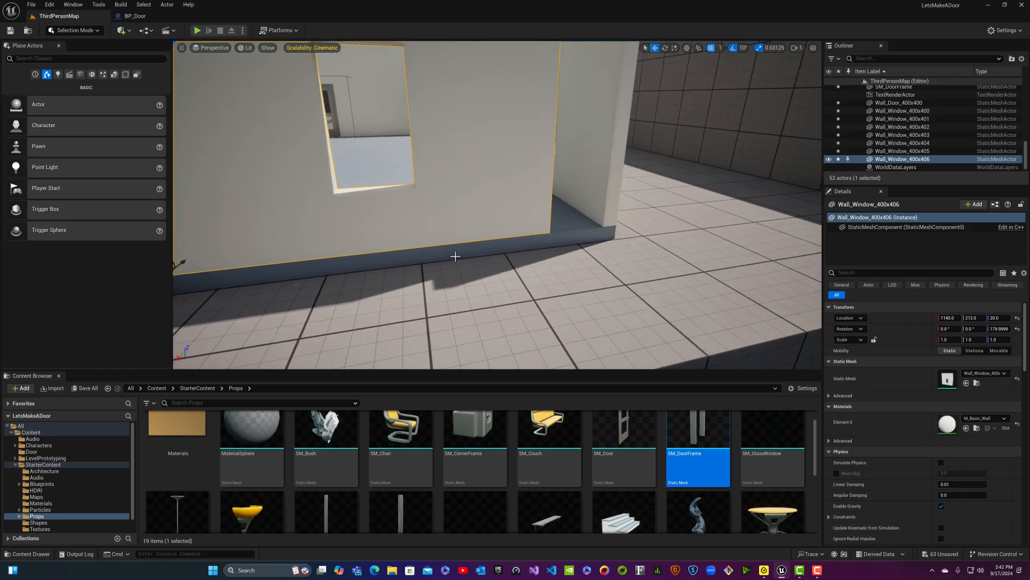
{"action": "right_click_drag", "start_coordinate": [354, 275], "coordinate": [368, 236]}
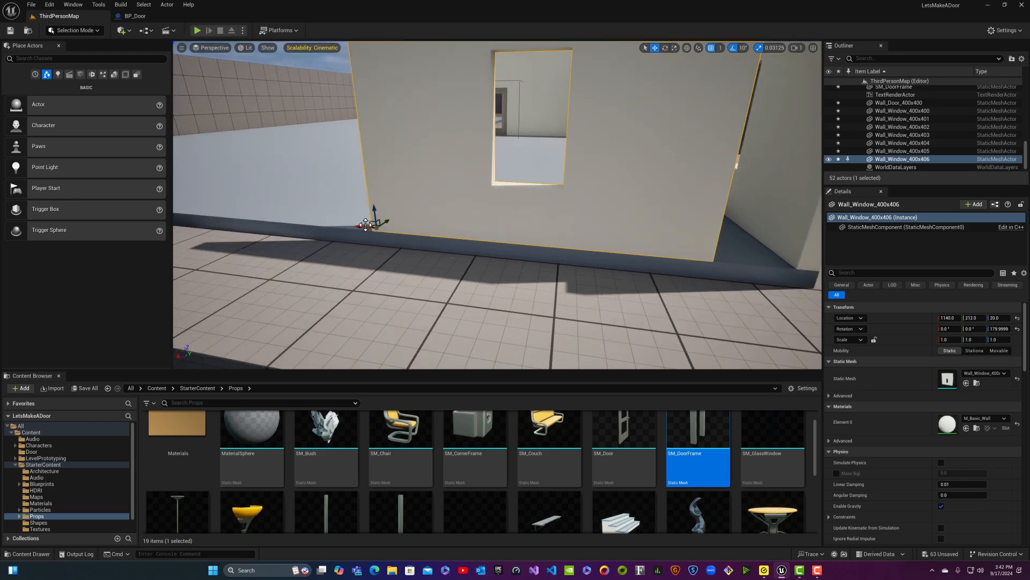
{"action": "left_click_drag", "start_coordinate": [365, 227], "coordinate": [415, 230]}
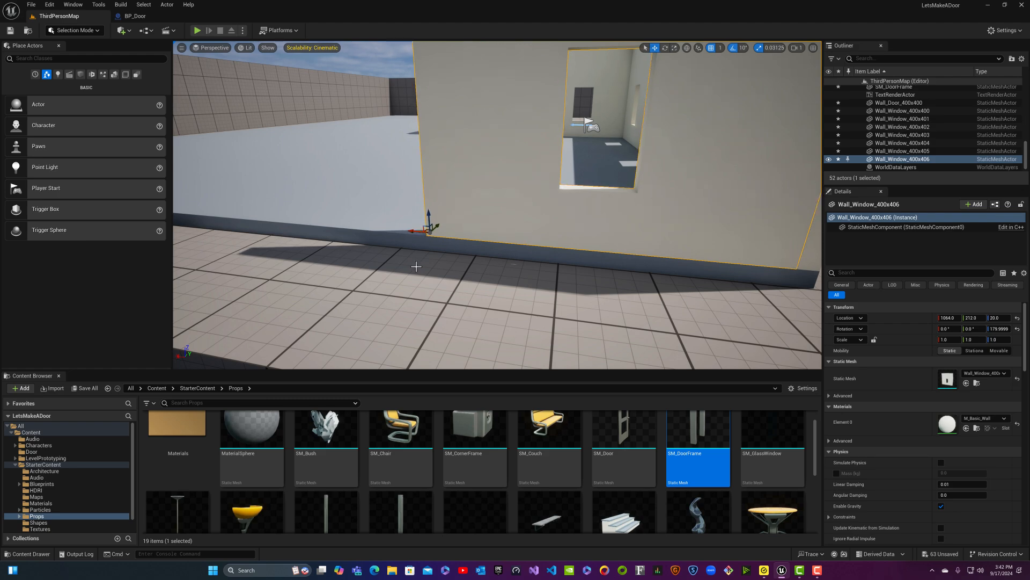
- Duplicate the end window wall along the floor edge to X 1464 and deselect the copy
{"action": "key", "text": "s"}
{"action": "right_click_drag", "start_coordinate": [430, 283], "coordinate": [430, 247]}
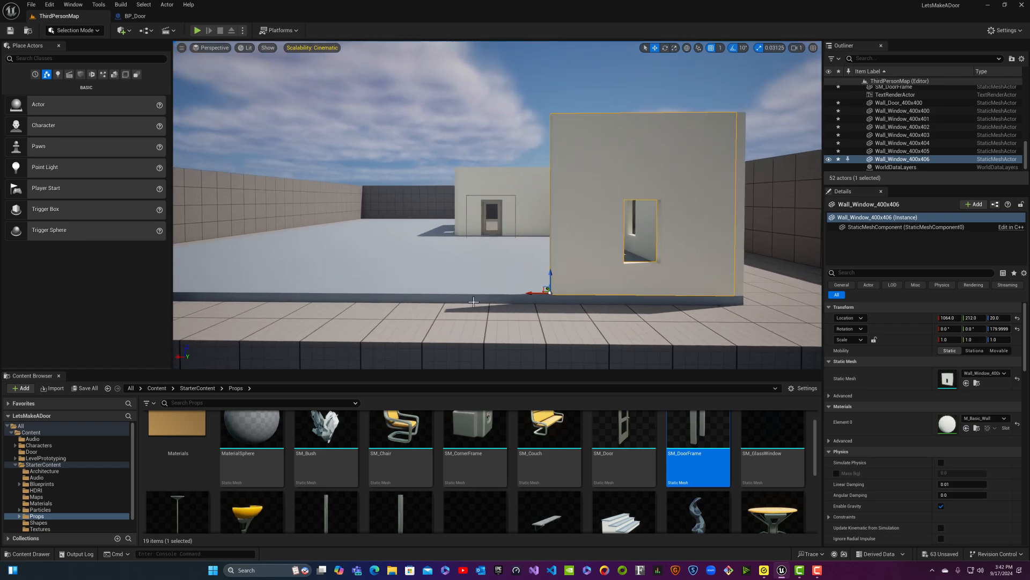
{"action": "left_click_drag", "start_coordinate": [520, 296], "coordinate": [354, 314], "text": "alt"}
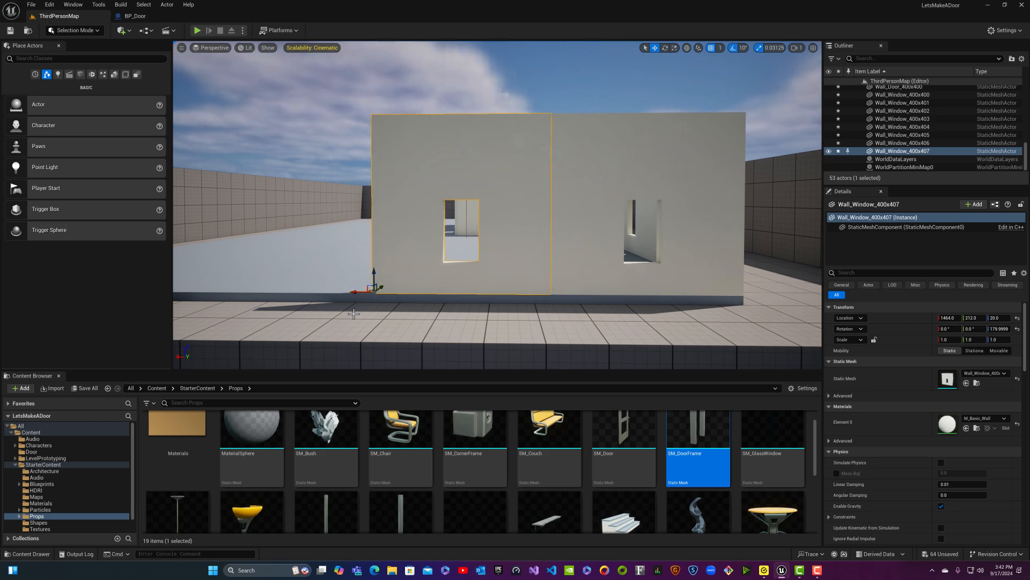
{"action": "key", "text": "Escape"}
- Select both window walls on the floor's end edge and duplicate them together farther along X
{"action": "left_click", "coordinate": [398, 245]}
{"action": "mouse_move", "coordinate": [320, 276]}
{"action": "right_mouse_down"}
{"action": "mouse_move", "coordinate": [269, 278]}
{"action": "mouse_move", "coordinate": [376, 252]}
{"action": "mouse_move", "coordinate": [311, 272]}
{"action": "right_mouse_up"}
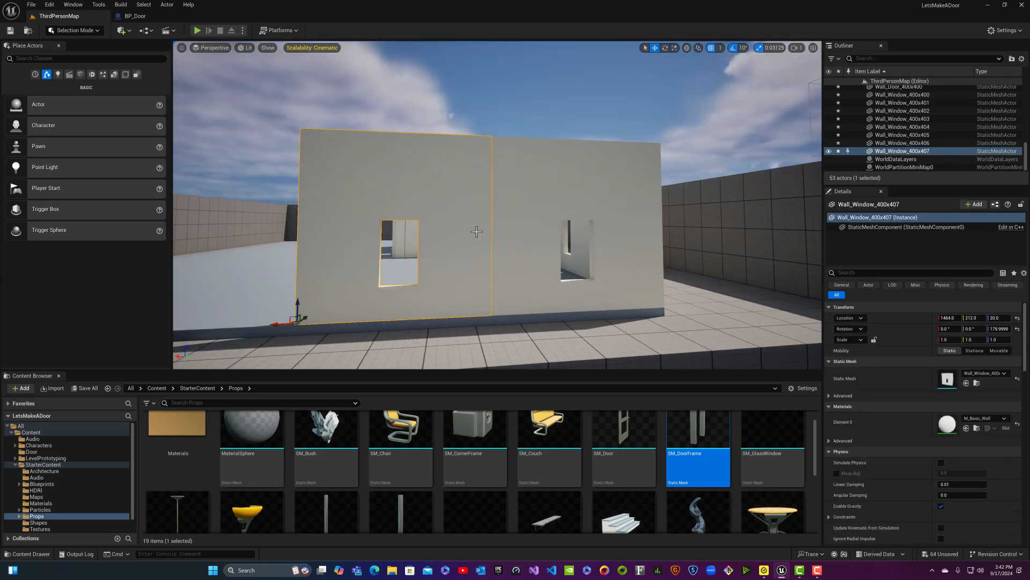
{"action": "left_click", "coordinate": [535, 231]}
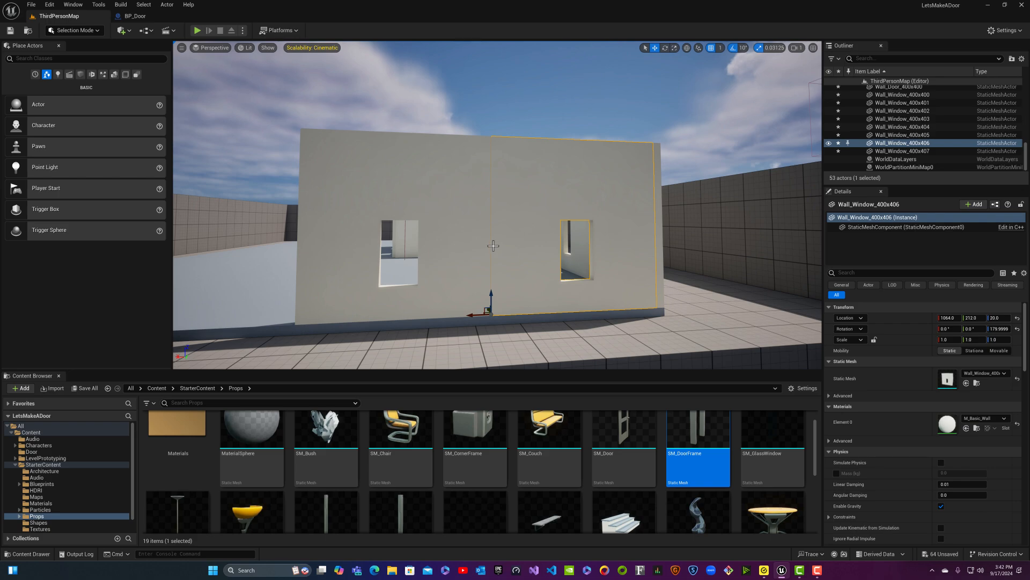
{"action": "left_click", "coordinate": [458, 245], "text": "ctrl"}
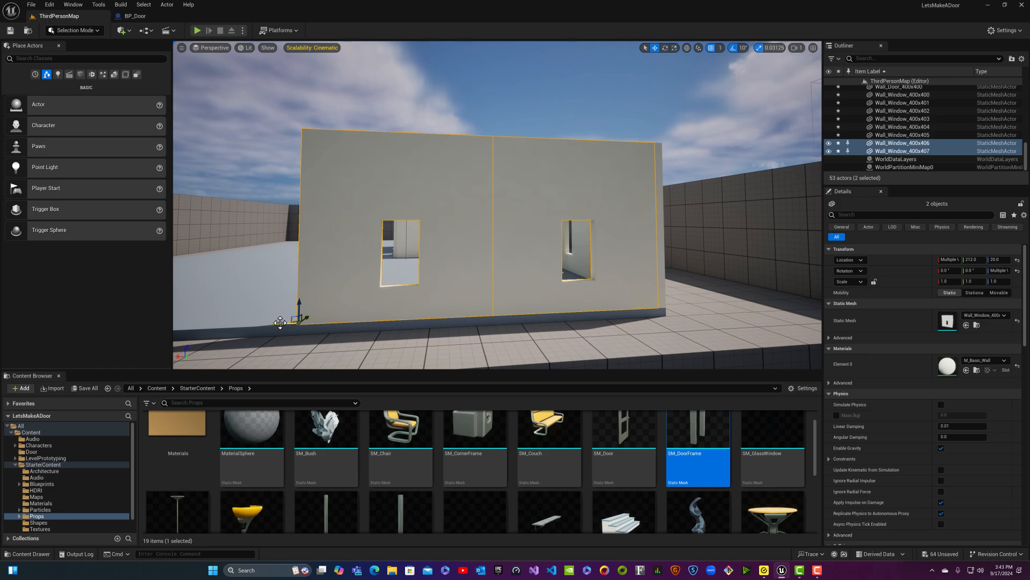
{"action": "left_click_drag", "start_coordinate": [280, 322], "coordinate": [4, 326], "text": "alt+shift"}
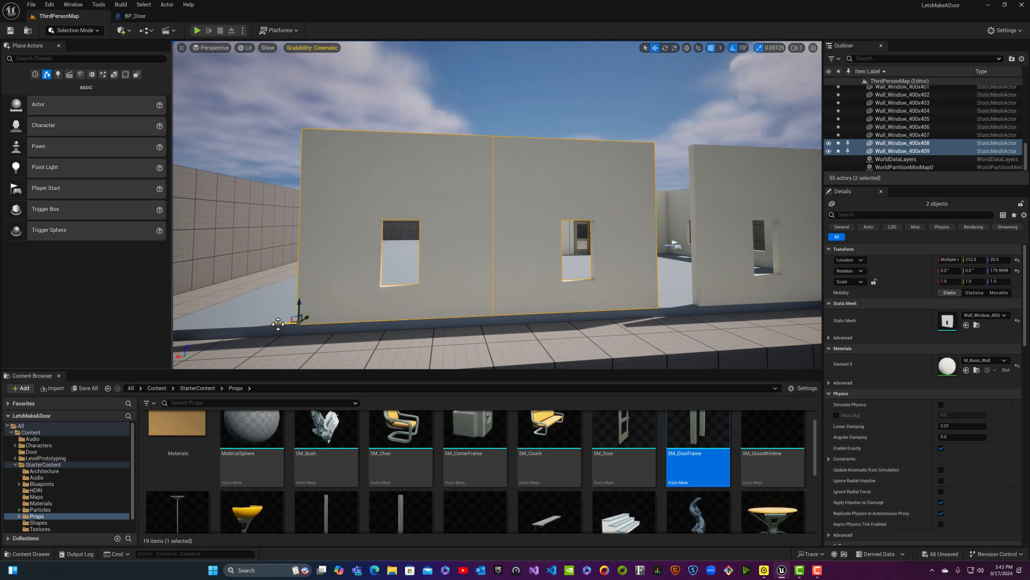
- Slide the two duplicated window walls along X until they butt against the existing walls, outer wall at X 2265
{"action": "left_click_drag", "start_coordinate": [278, 323], "coordinate": [330, 314]}
{"action": "key", "text": "f"}
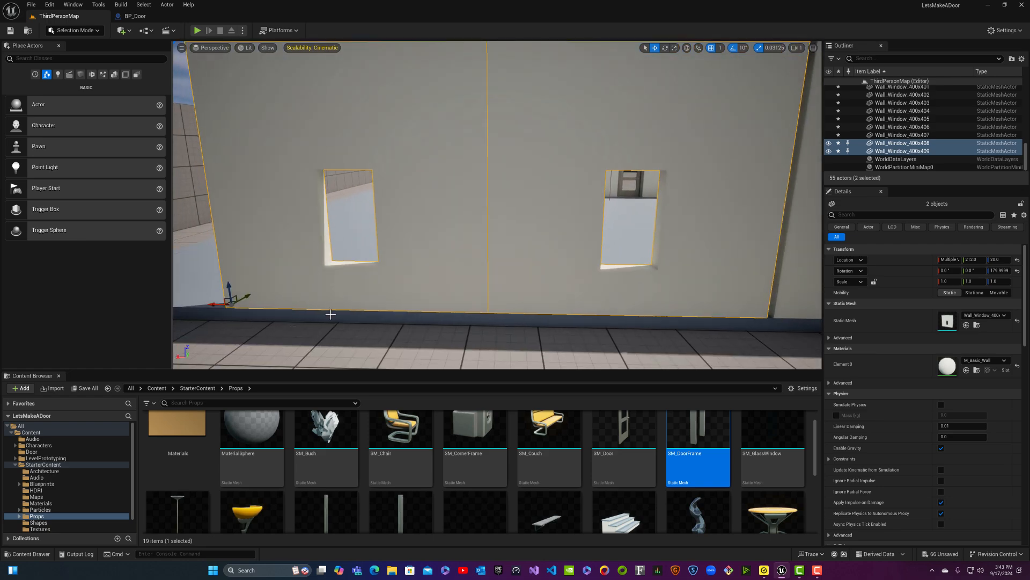
{"action": "left_click_drag", "start_coordinate": [221, 305], "coordinate": [226, 305]}
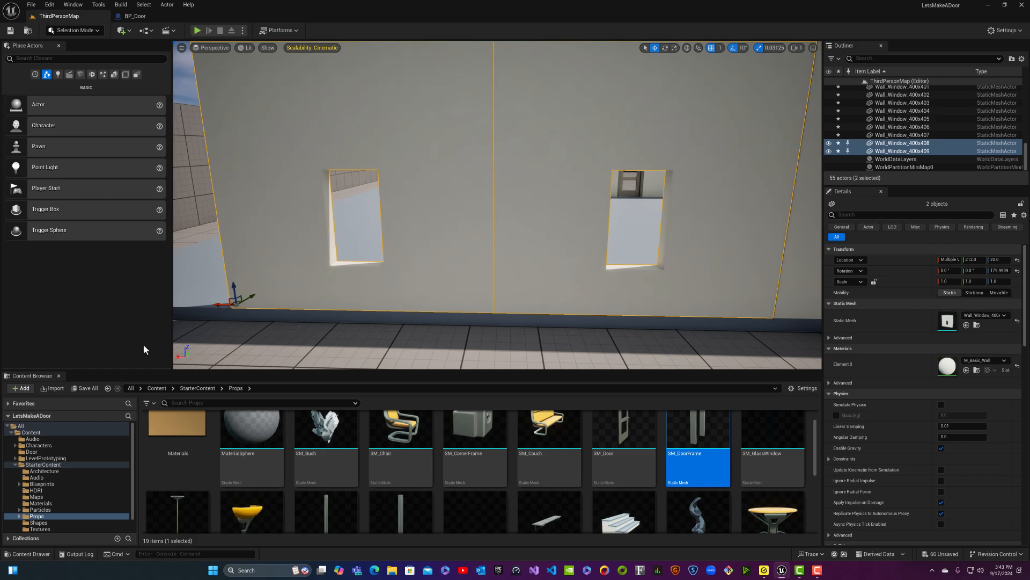
- Duplicate the outermost window wall alone along the floor edge to about X 2666
{"action": "right_click_drag", "start_coordinate": [210, 323], "coordinate": [248, 269]}
{"action": "key", "text": "a"}
{"action": "key", "text": "s"}
{"action": "key", "text": "d"}
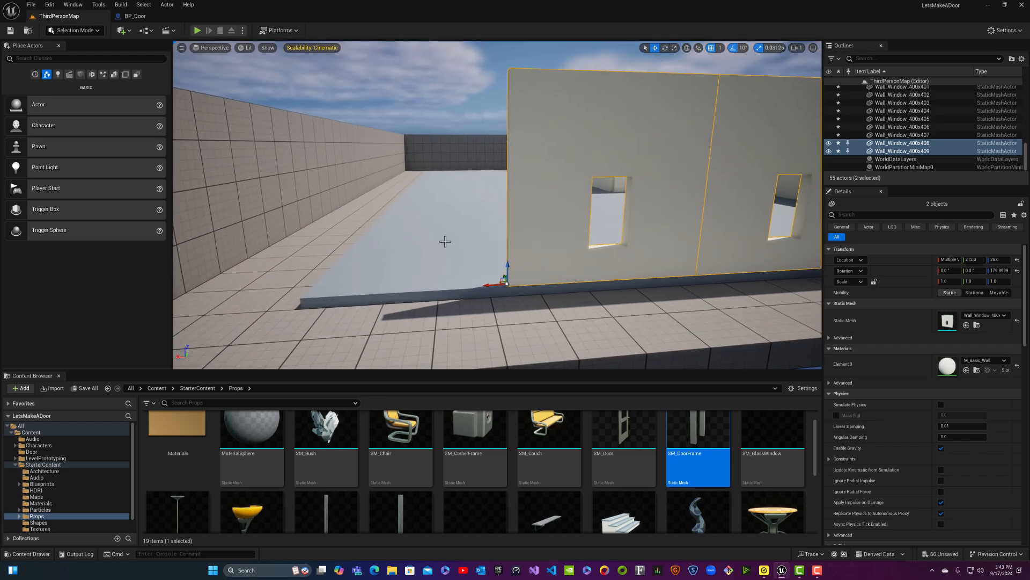
{"action": "left_click", "coordinate": [538, 231]}
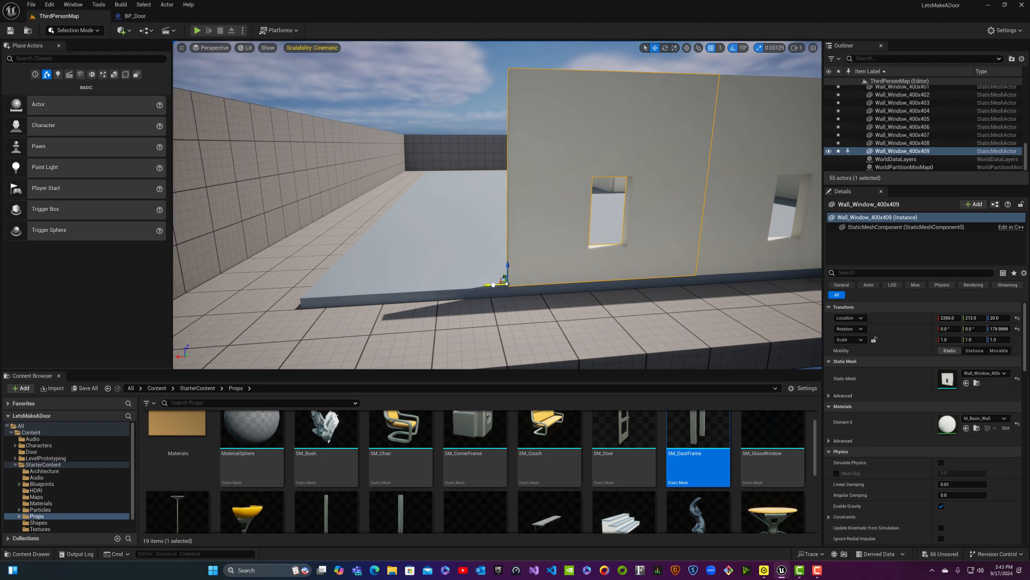
{"action": "left_click_drag", "start_coordinate": [493, 284], "coordinate": [273, 315], "text": "alt"}
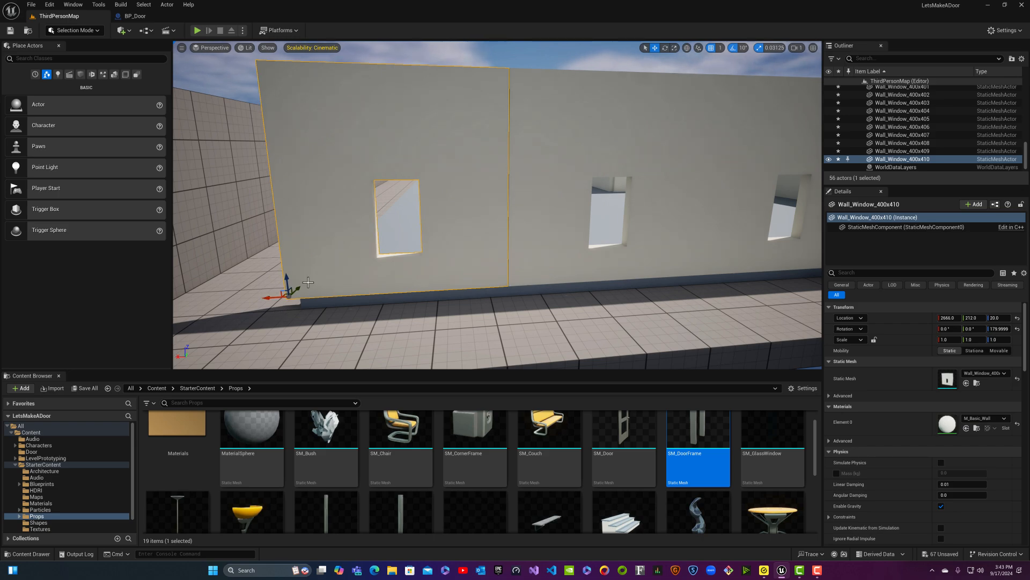
- Shift the new end window wall back along X to the floor's corner at X 2643
{"action": "mouse_move", "coordinate": [300, 298]}
{"action": "right_mouse_down"}
{"action": "mouse_move", "coordinate": [274, 297]}
{"action": "mouse_move", "coordinate": [293, 294]}
{"action": "right_mouse_up"}
{"action": "key", "text": "a"}
{"action": "left_click_drag", "start_coordinate": [366, 298], "coordinate": [378, 297]}
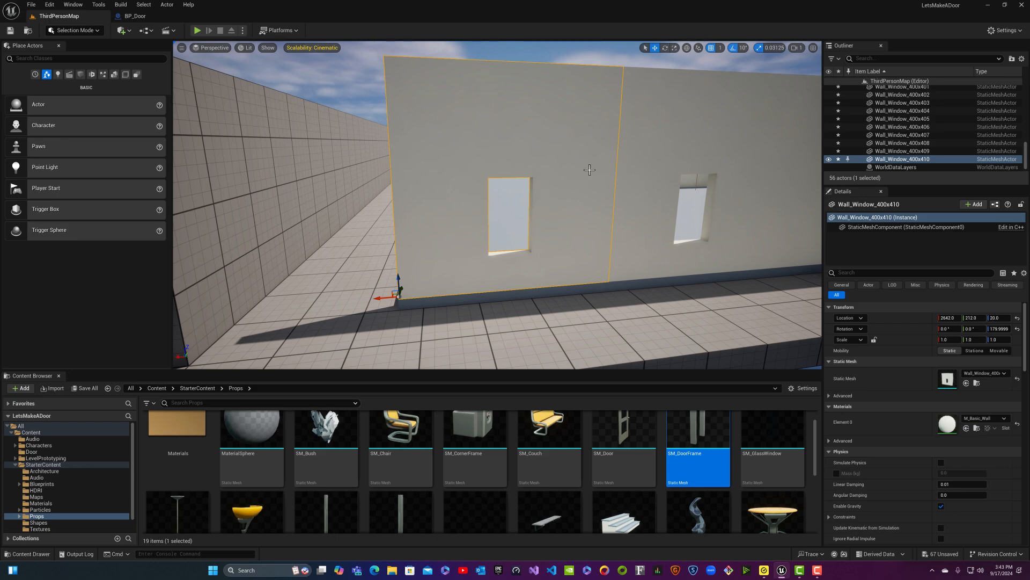
{"action": "right_click_drag", "start_coordinate": [644, 201], "coordinate": [528, 252]}
{"action": "key", "text": "w"}
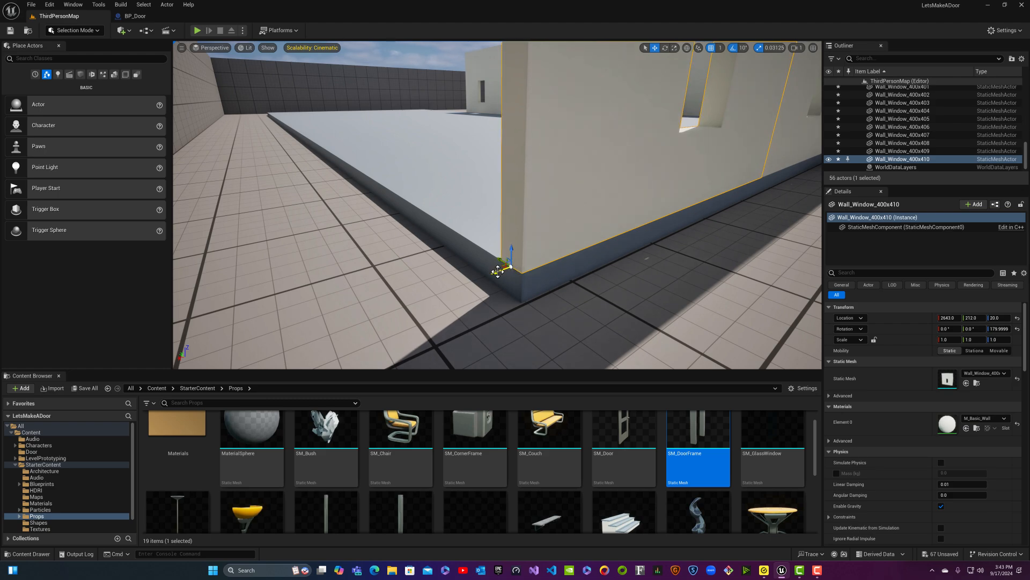
{"action": "key", "text": "Escape"}
{"action": "key", "text": "w"}
- Fine-tune the joints on this side, placing the wall next to the end one at X 2263 and the end wall at X 2643, and deselect
{"action": "right_click_drag", "start_coordinate": [512, 269], "coordinate": [400, 248]}
{"action": "key", "text": "s"}
{"action": "key", "text": "w"}
{"action": "key", "text": "s"}
{"action": "key", "text": "s"}
{"action": "left_click", "coordinate": [359, 214]}
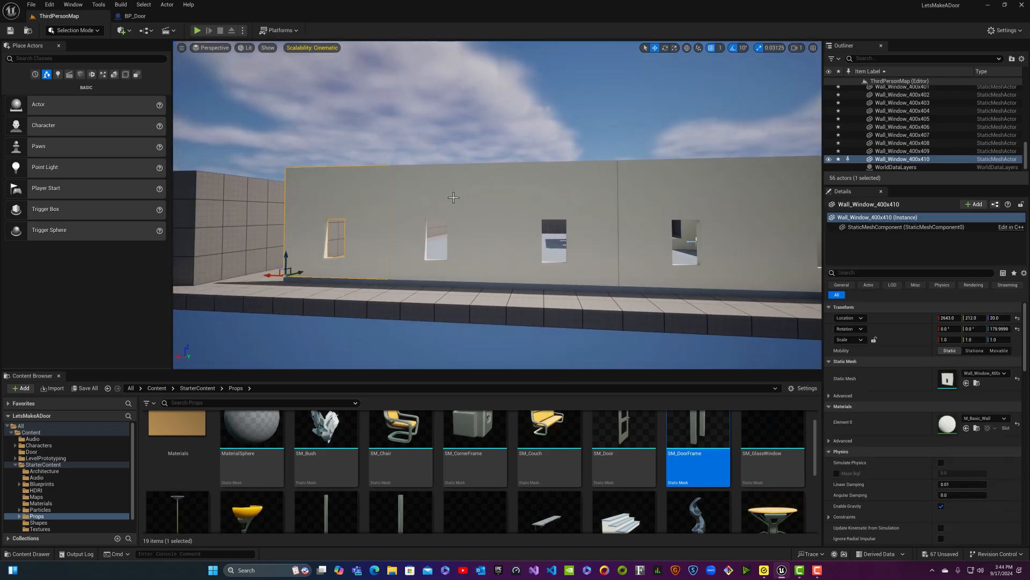
{"action": "left_click", "coordinate": [478, 197]}
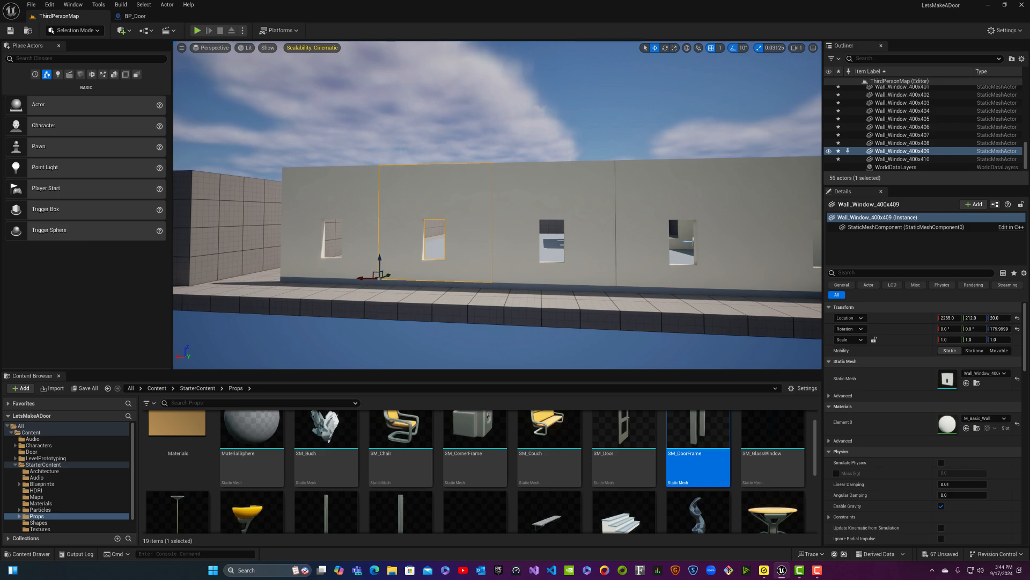
{"action": "left_click", "coordinate": [525, 240]}
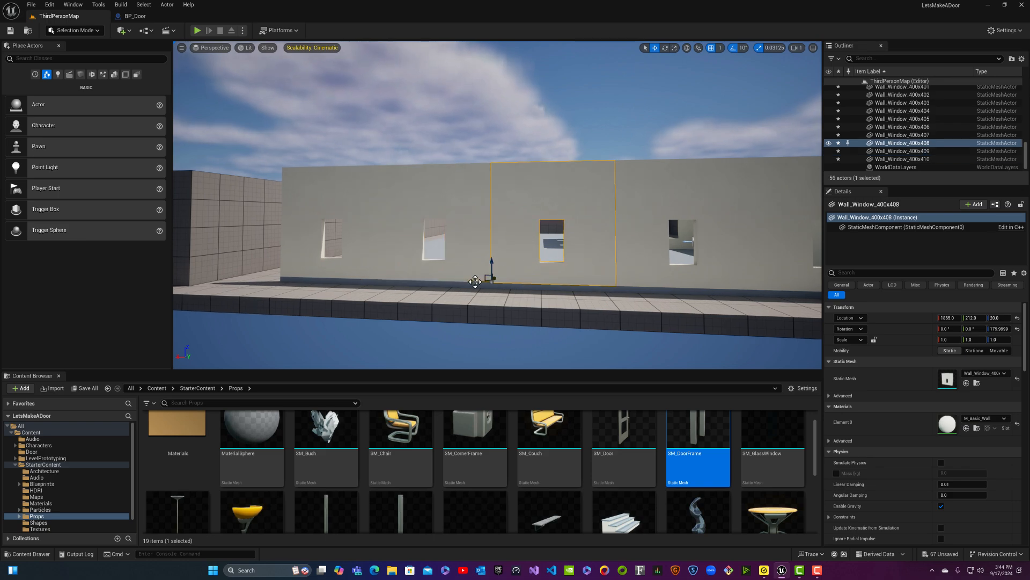
{"action": "key", "text": "Escape"}
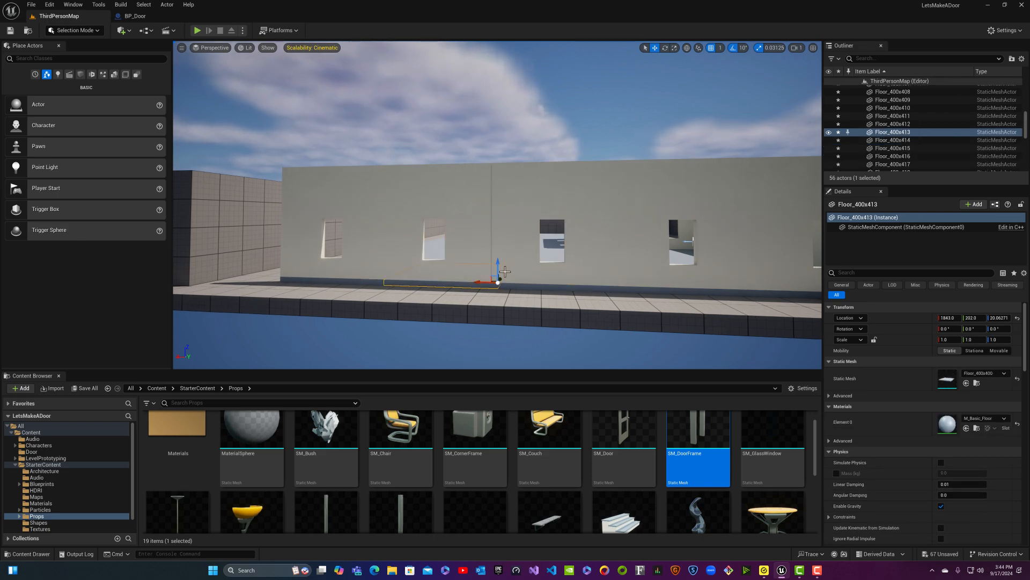
{"action": "left_click", "coordinate": [409, 282]}
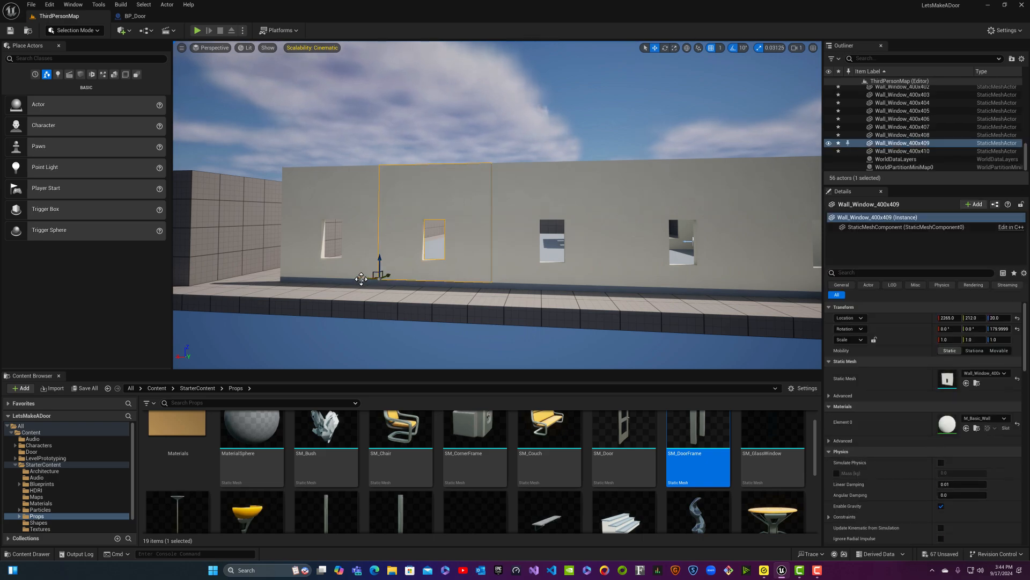
{"action": "left_click", "coordinate": [358, 267]}
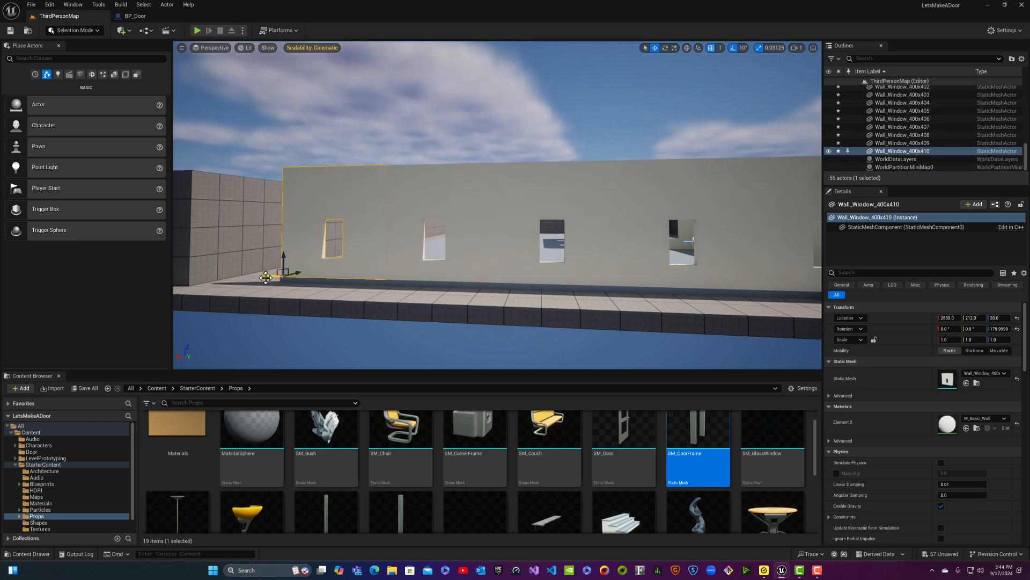
{"action": "key", "text": "Escape"}
- Select the end window wall at the floor's corner and nudge it along Y to 211
{"action": "mouse_move", "coordinate": [282, 297]}
{"action": "right_mouse_down"}
{"action": "mouse_move", "coordinate": [301, 292]}
{"action": "mouse_move", "coordinate": [231, 325]}
{"action": "mouse_move", "coordinate": [397, 311]}
{"action": "mouse_move", "coordinate": [269, 291]}
{"action": "right_mouse_up"}
{"action": "key", "text": "w"}
{"action": "key", "text": "w"}
{"action": "key", "text": "w"}
{"action": "key", "text": "s"}
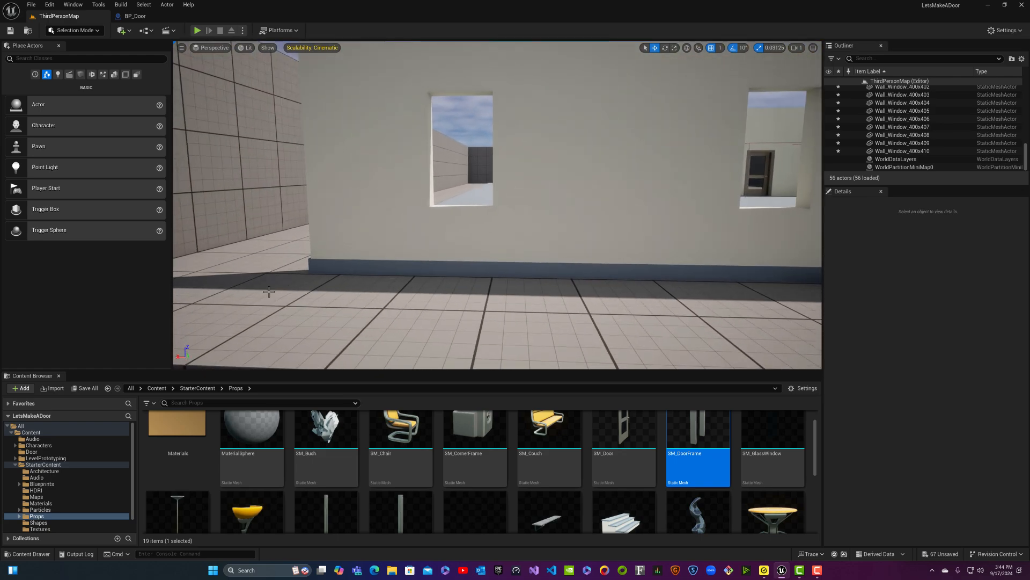
{"action": "left_click", "coordinate": [404, 253]}
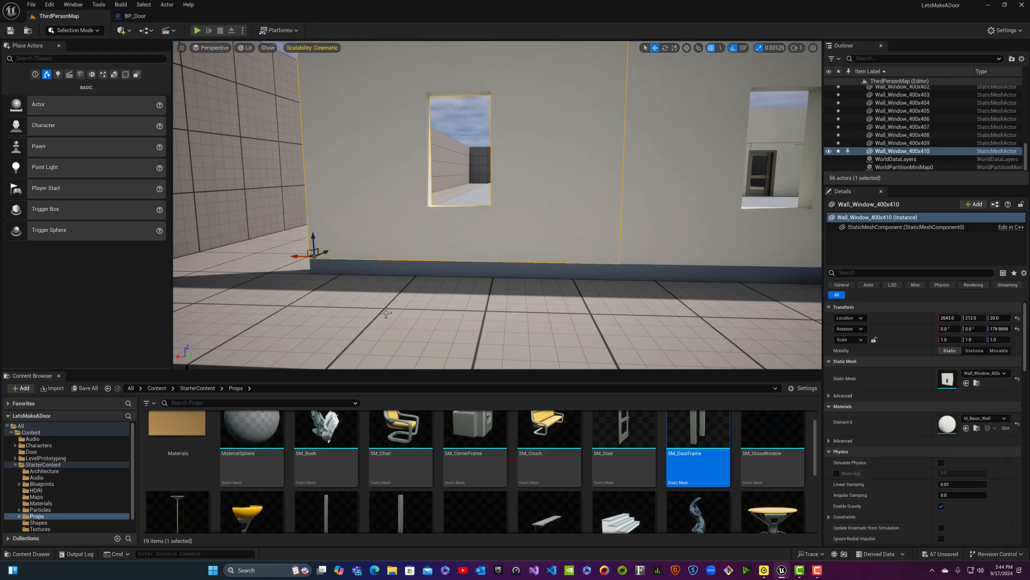
{"action": "key", "text": "w"}
{"action": "right_click_drag", "start_coordinate": [386, 312], "coordinate": [430, 322]}
{"action": "key", "text": "a"}
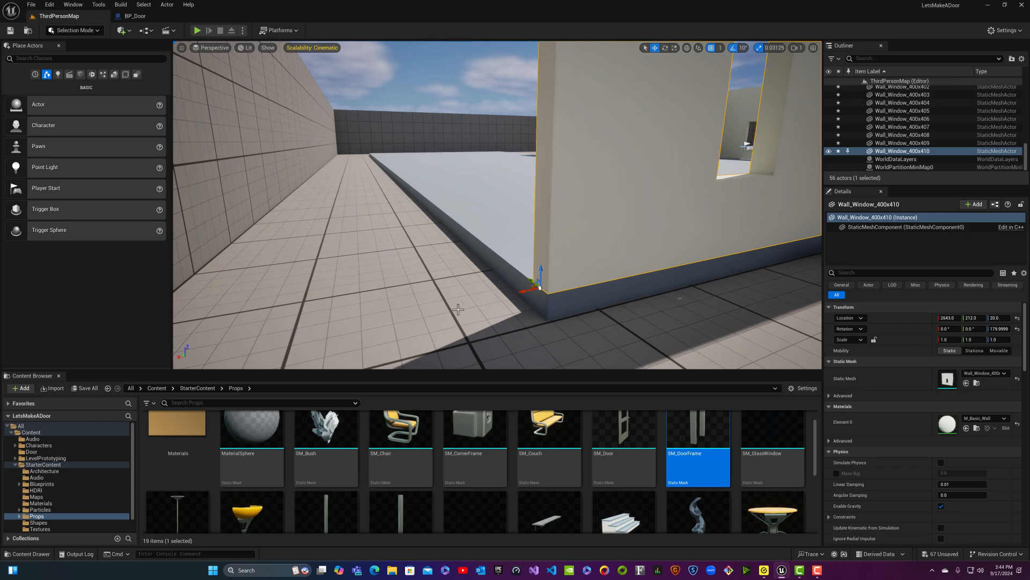
{"action": "left_click_drag", "start_coordinate": [532, 282], "coordinate": [539, 303]}
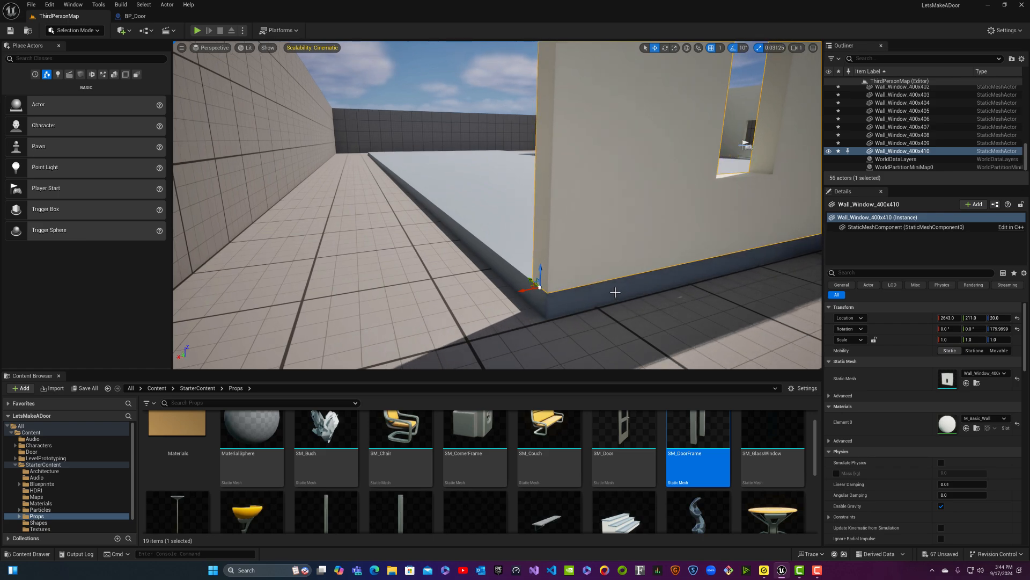
- Slow the camera for close work at the corner and move the end window wall along Y to 212
{"action": "right_click_drag", "start_coordinate": [616, 292], "coordinate": [649, 284]}
{"action": "key", "text": "w"}
{"action": "key", "text": "s"}
{"action": "key", "text": "d"}
{"action": "scroll", "coordinate": [610, 295], "scroll_direction": "down", "scroll_amount": 2}
{"action": "key", "text": "d"}
{"action": "key", "text": "w"}
{"action": "key", "text": "w"}
{"action": "key", "text": "a"}
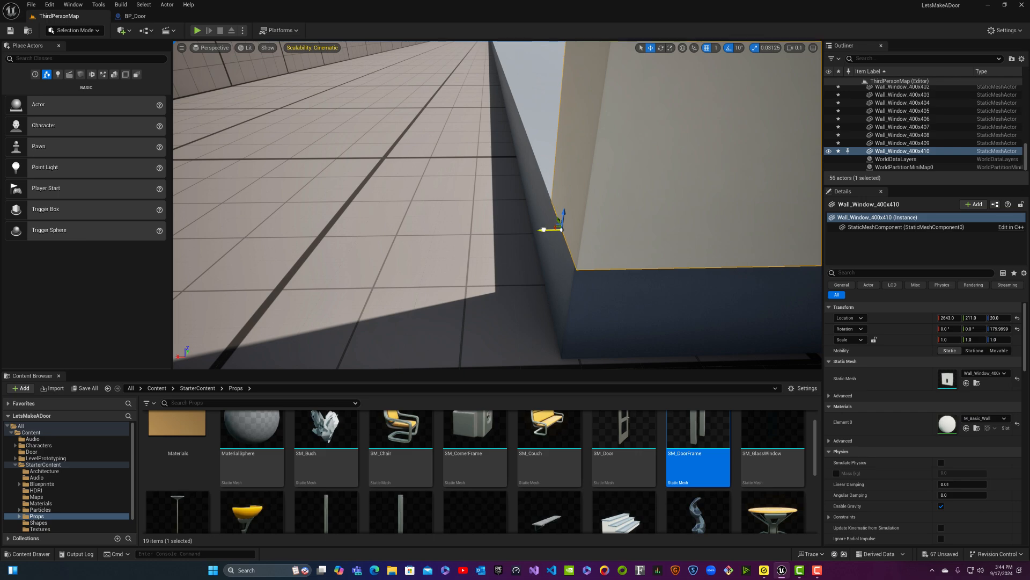
{"action": "left_click_drag", "start_coordinate": [544, 229], "coordinate": [544, 229]}
{"action": "right_click_drag", "start_coordinate": [548, 232], "coordinate": [549, 260]}
{"action": "key", "text": "a"}
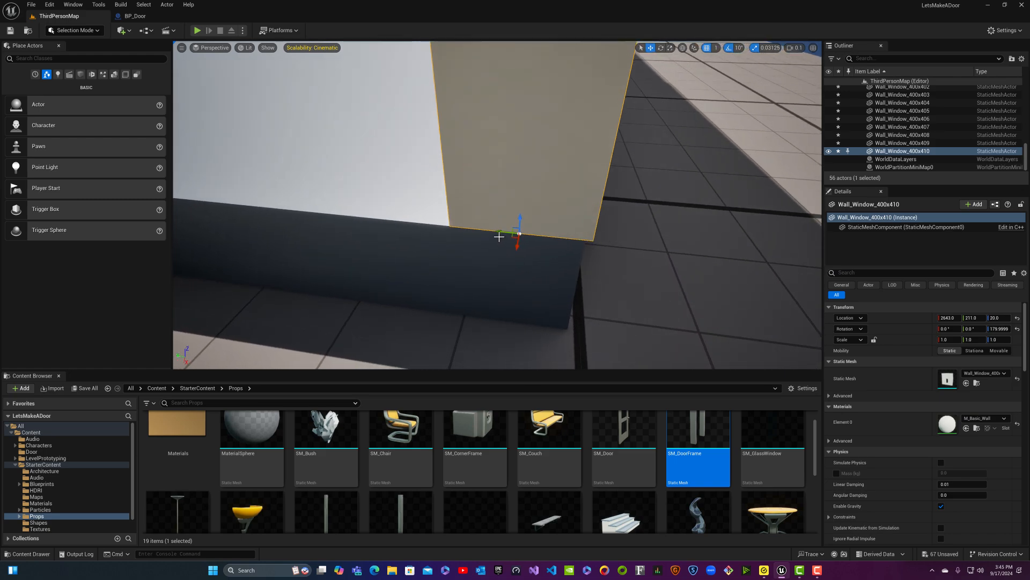
{"action": "left_click_drag", "start_coordinate": [498, 232], "coordinate": [492, 232]}
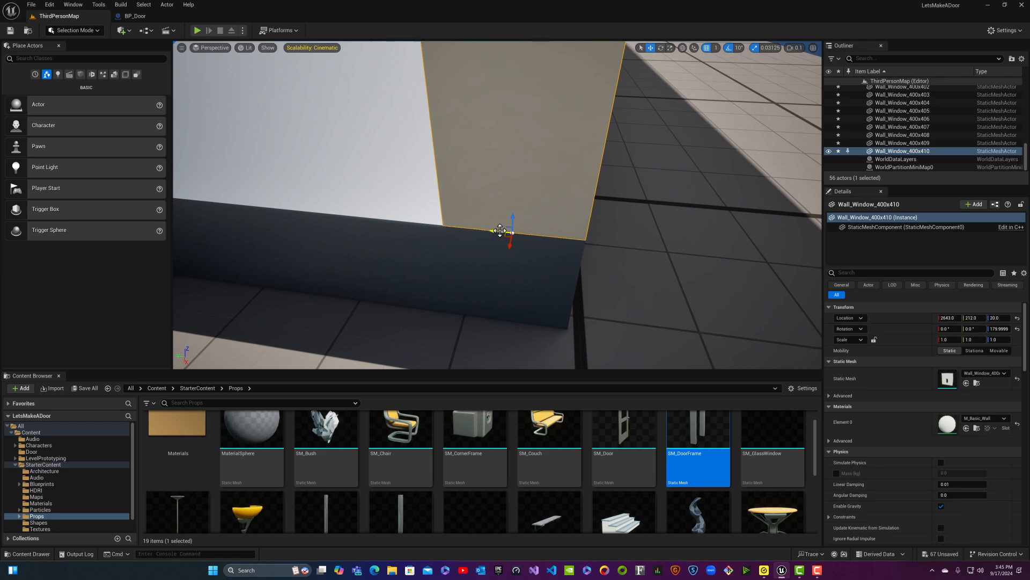
- Examine the outer face and base of the end window wall where it meets its neighbour
{"action": "mouse_move", "coordinate": [500, 231]}
{"action": "right_mouse_down"}
{"action": "mouse_move", "coordinate": [475, 175]}
{"action": "mouse_move", "coordinate": [407, 173]}
{"action": "mouse_move", "coordinate": [389, 188]}
{"action": "mouse_move", "coordinate": [368, 173]}
{"action": "mouse_move", "coordinate": [371, 186]}
{"action": "mouse_move", "coordinate": [506, 215]}
{"action": "right_mouse_up"}
{"action": "scroll", "coordinate": [456, 169], "scroll_direction": "up", "scroll_amount": 1}
{"action": "scroll", "coordinate": [385, 184], "scroll_direction": "up", "scroll_amount": 1}
{"action": "scroll", "coordinate": [370, 177], "scroll_direction": "up", "scroll_amount": 2}
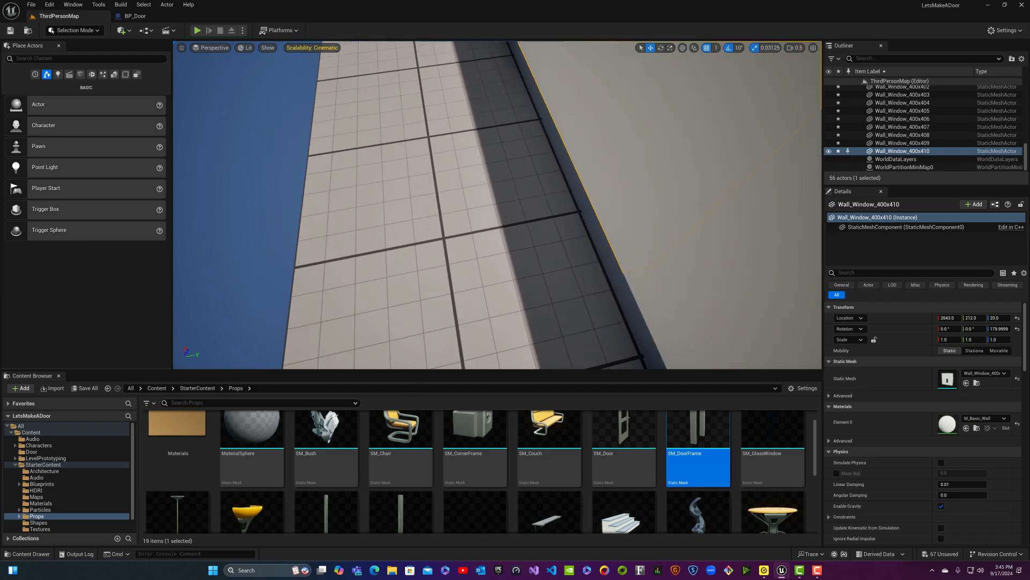
{"action": "right_click_drag", "start_coordinate": [653, 219], "coordinate": [622, 197]}
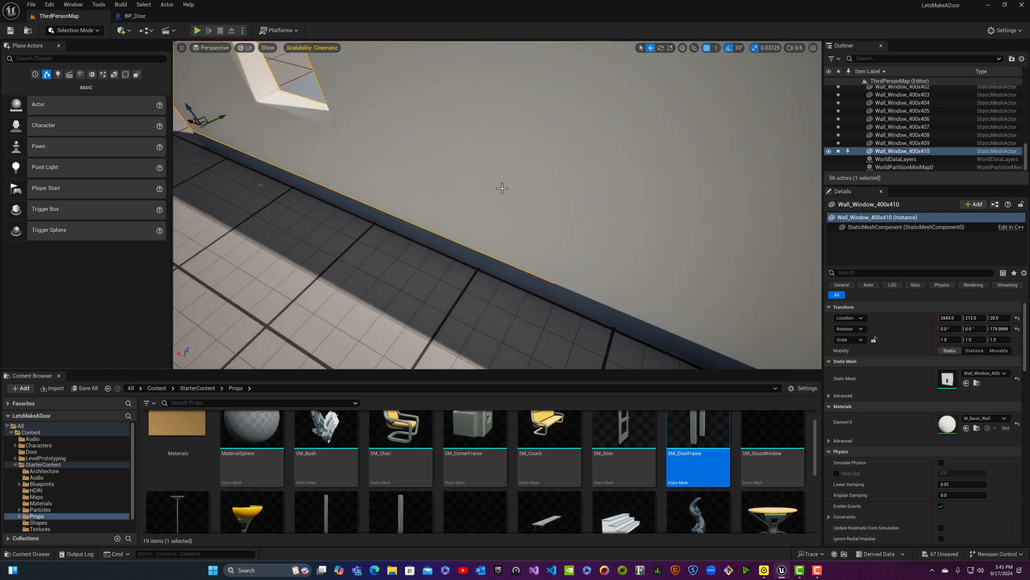
{"action": "right_click_drag", "start_coordinate": [502, 188], "coordinate": [494, 185]}
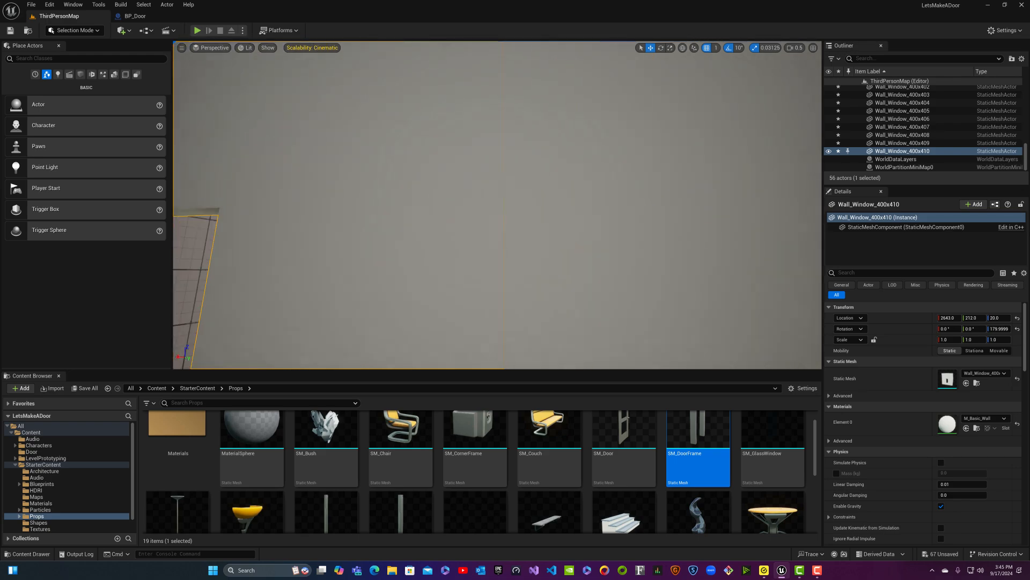
{"action": "right_click_drag", "start_coordinate": [558, 259], "coordinate": [472, 278]}
{"action": "left_click", "coordinate": [540, 272]}
{"action": "left_click", "coordinate": [483, 292]}
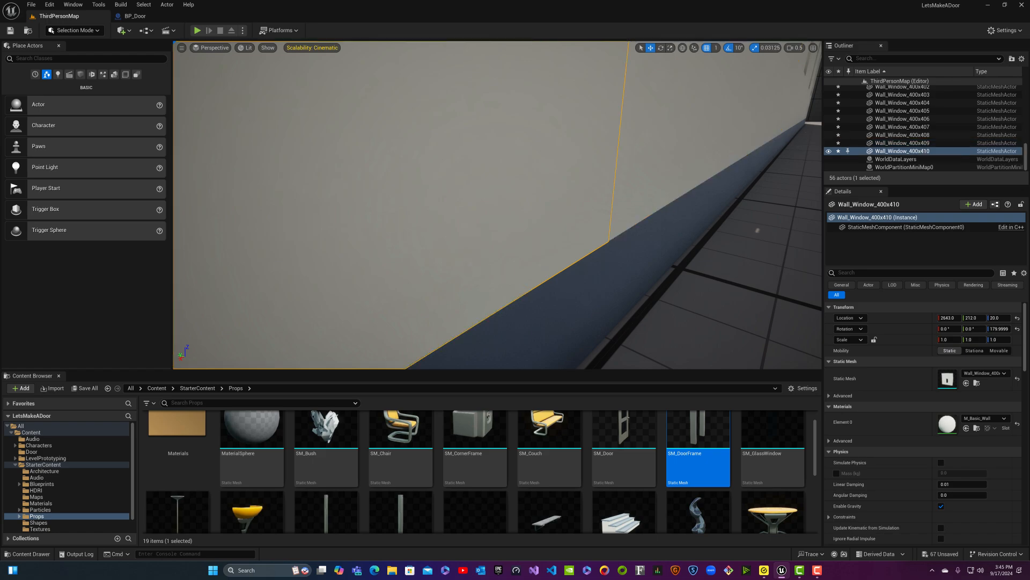
{"action": "right_click_drag", "start_coordinate": [483, 292], "coordinate": [453, 275]}
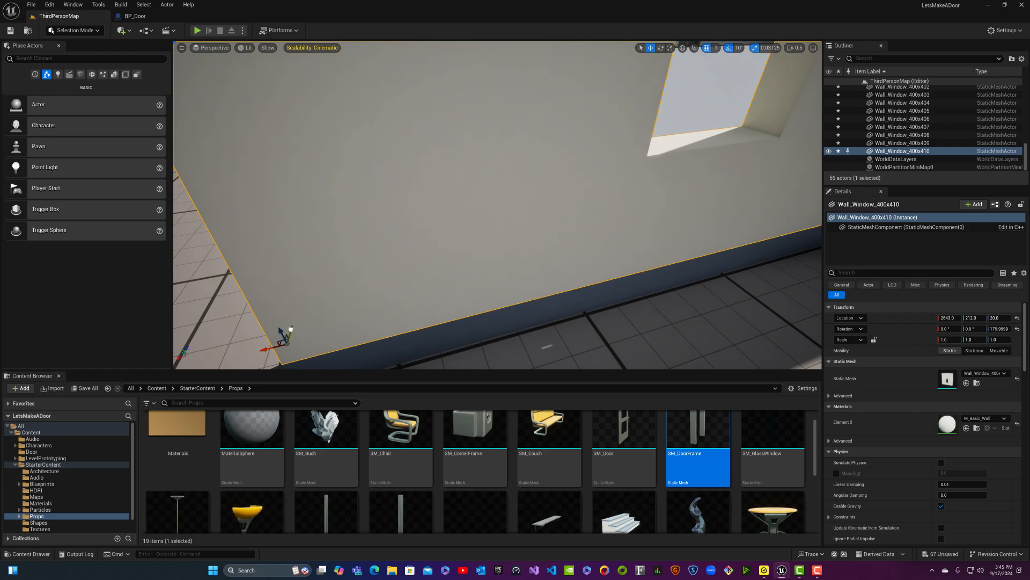
- Nudge the end window wall along Y to 211 and return it to 212
{"action": "left_click_drag", "start_coordinate": [291, 329], "coordinate": [289, 330]}
{"action": "right_click_drag", "start_coordinate": [300, 317], "coordinate": [426, 311]}
{"action": "right_click_drag", "start_coordinate": [311, 343], "coordinate": [294, 344]}
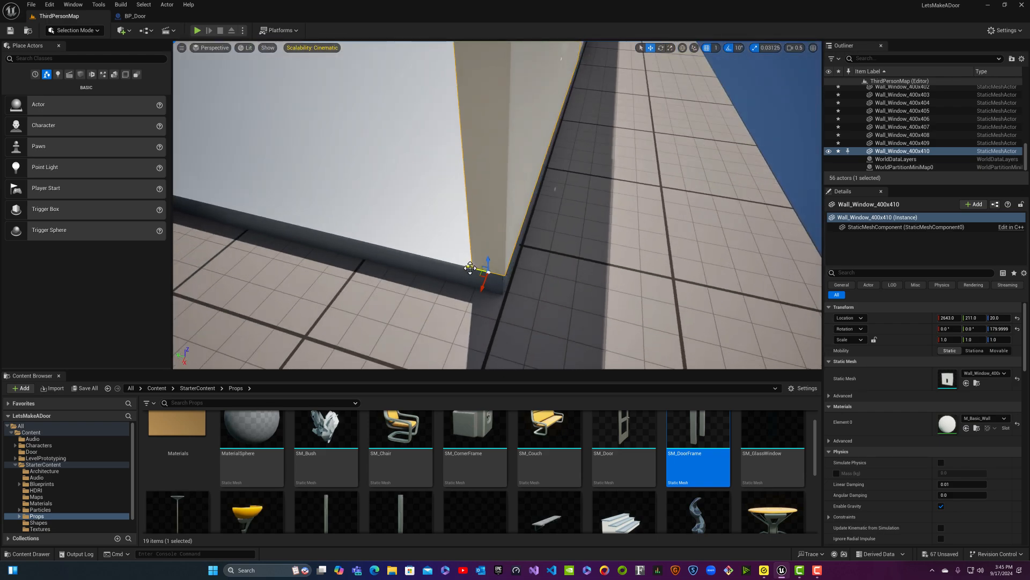
{"action": "left_click_drag", "start_coordinate": [470, 268], "coordinate": [469, 268]}
- Select the window wall next to the end wall and try to nudge it along Y at their joint in 1-unit snaps
{"action": "mouse_move", "coordinate": [508, 242]}
{"action": "right_mouse_down"}
{"action": "mouse_move", "coordinate": [514, 160]}
{"action": "mouse_move", "coordinate": [515, 224]}
{"action": "right_mouse_up"}
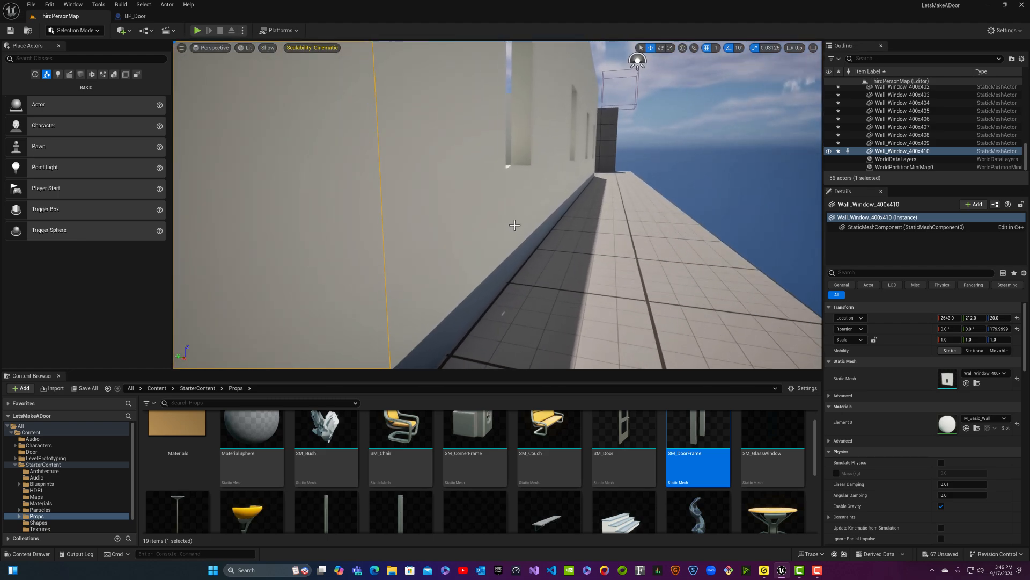
{"action": "left_click", "coordinate": [467, 238]}
{"action": "right_click_drag", "start_coordinate": [404, 320], "coordinate": [405, 343]}
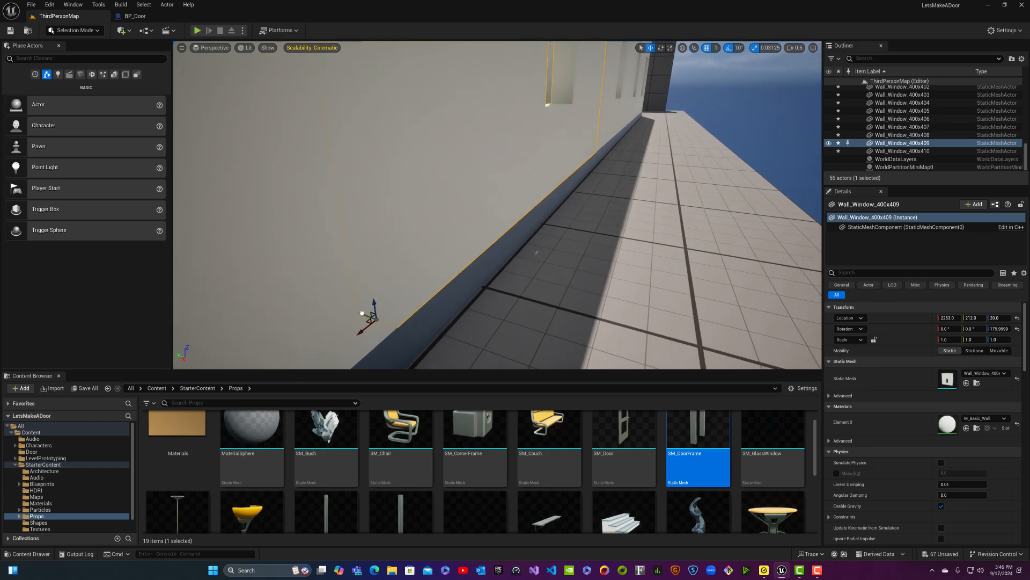
{"action": "right_click_drag", "start_coordinate": [405, 301], "coordinate": [419, 351]}
{"action": "scroll", "coordinate": [439, 302], "scroll_direction": "down", "scroll_amount": 1}
{"action": "scroll", "coordinate": [429, 341], "scroll_direction": "down", "scroll_amount": 3}
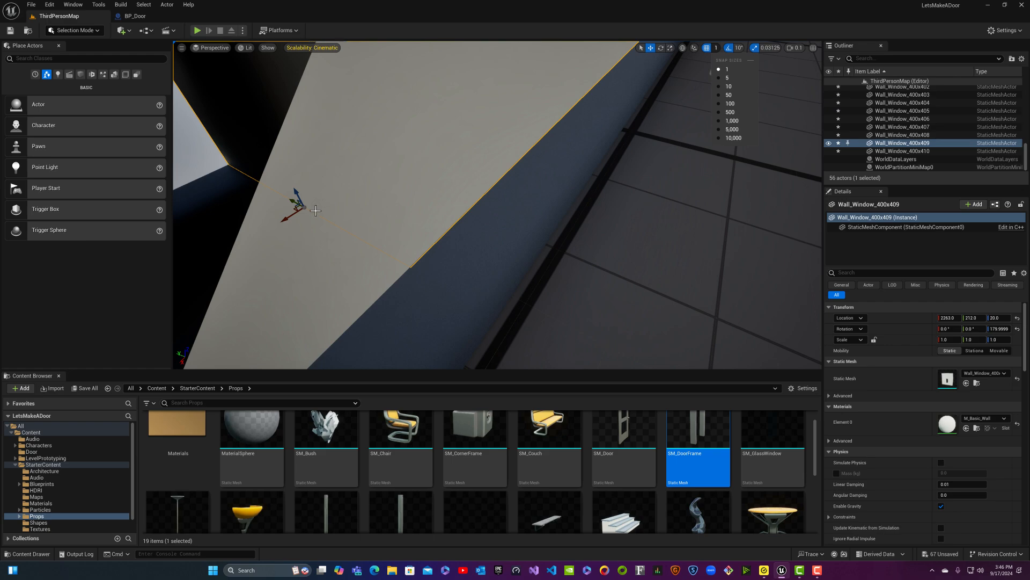
{"action": "left_click", "coordinate": [293, 200]}
{"action": "left_click_drag", "start_coordinate": [290, 200], "coordinate": [289, 201]}
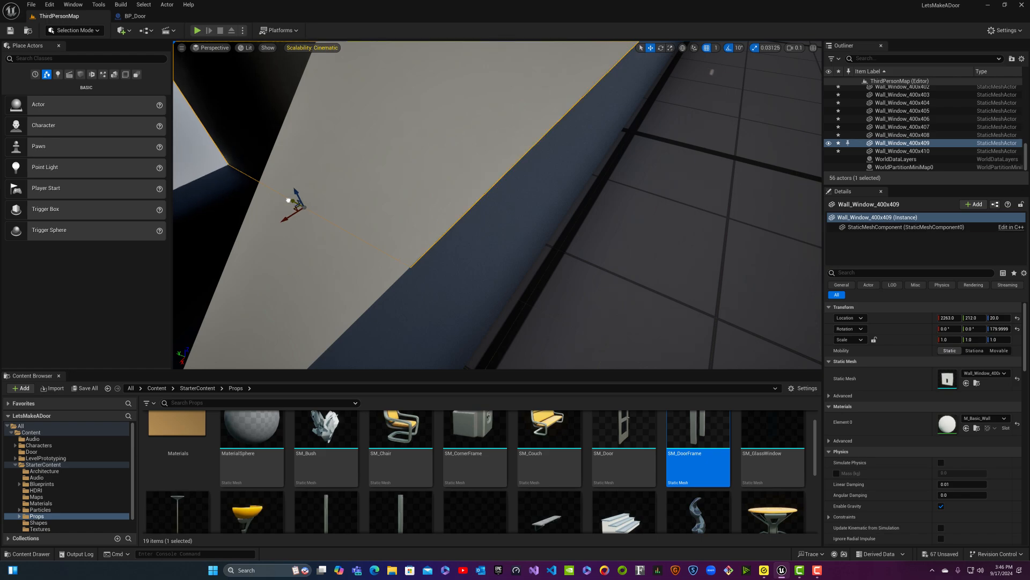
- Turn off position grid snapping, nudge the neighbouring window wall along Y to 212.0492, and check its joint with the end wall
{"action": "left_click", "coordinate": [716, 48]}
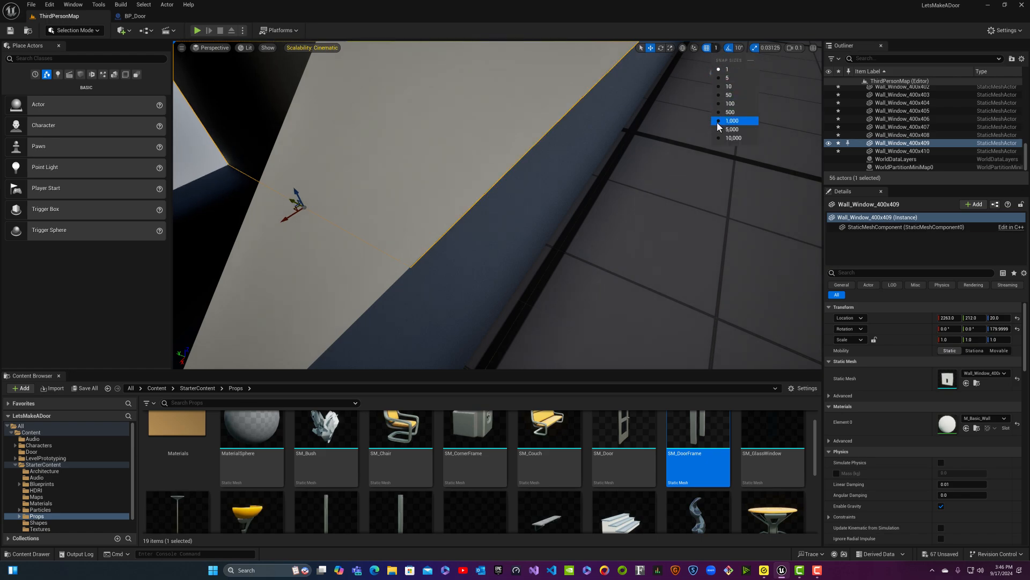
{"action": "left_click", "coordinate": [708, 48]}
{"action": "left_click_drag", "start_coordinate": [294, 201], "coordinate": [293, 201]}
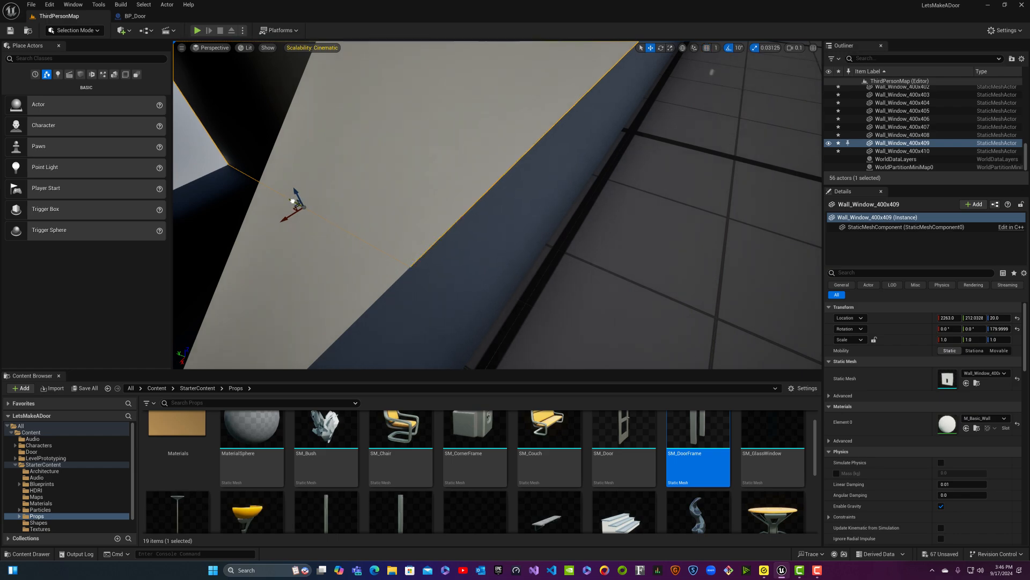
{"action": "left_click", "coordinate": [294, 200]}
{"action": "right_click_drag", "start_coordinate": [295, 199], "coordinate": [430, 186]}
{"action": "left_click", "coordinate": [529, 234]}
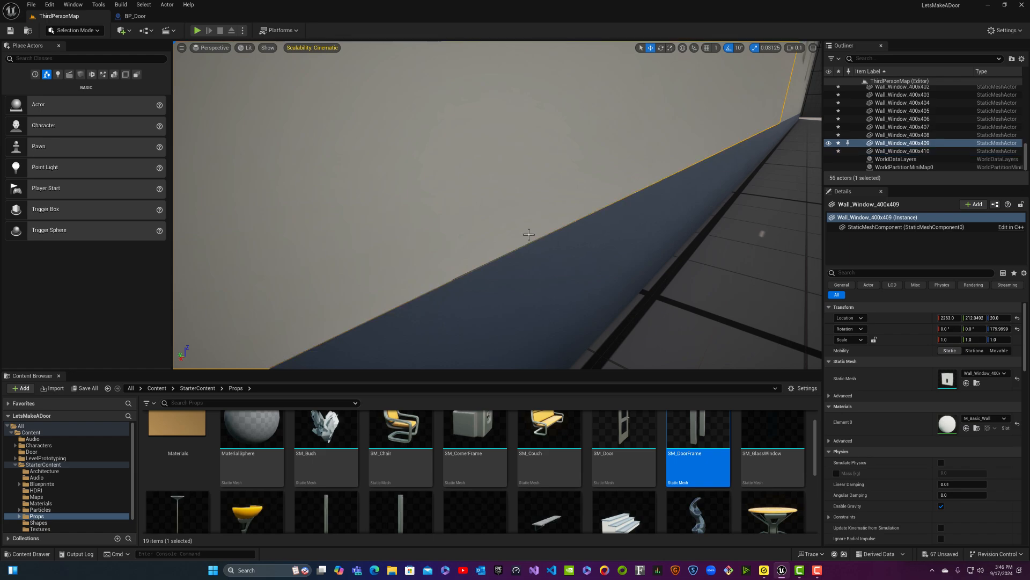
{"action": "left_click", "coordinate": [413, 249]}
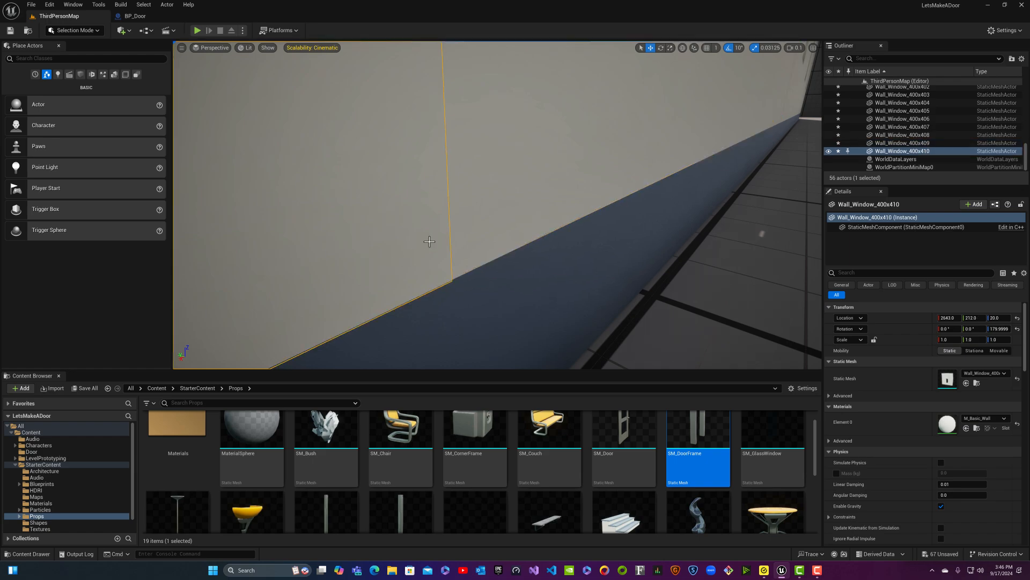
{"action": "left_click", "coordinate": [467, 222]}
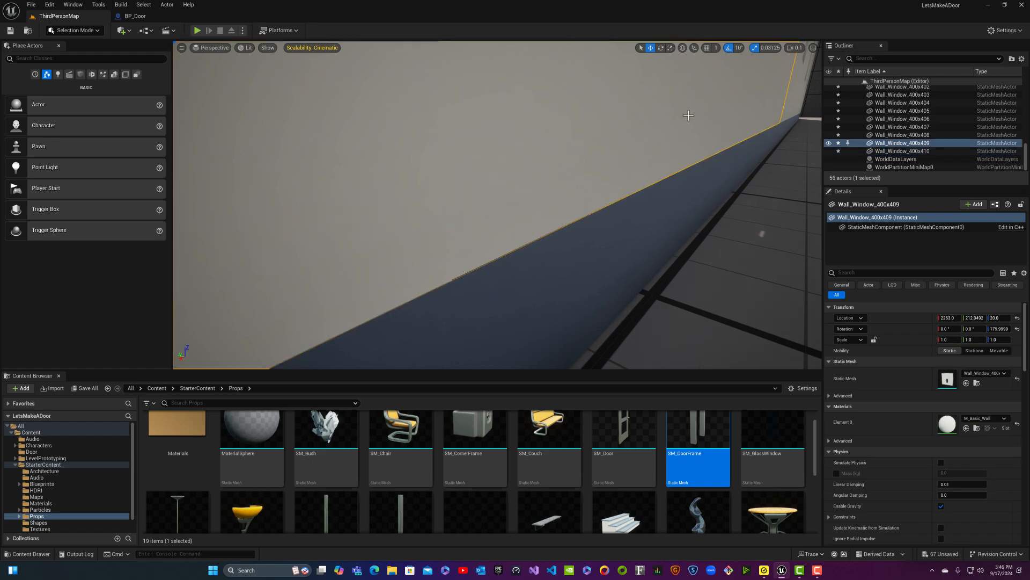
- Shift the window wall next to the end wall along Y to 218.477 while checking both sides of their joint
{"action": "mouse_move", "coordinate": [689, 115]}
{"action": "right_mouse_down"}
{"action": "mouse_move", "coordinate": [698, 124]}
{"action": "mouse_move", "coordinate": [692, 113]}
{"action": "right_mouse_up"}
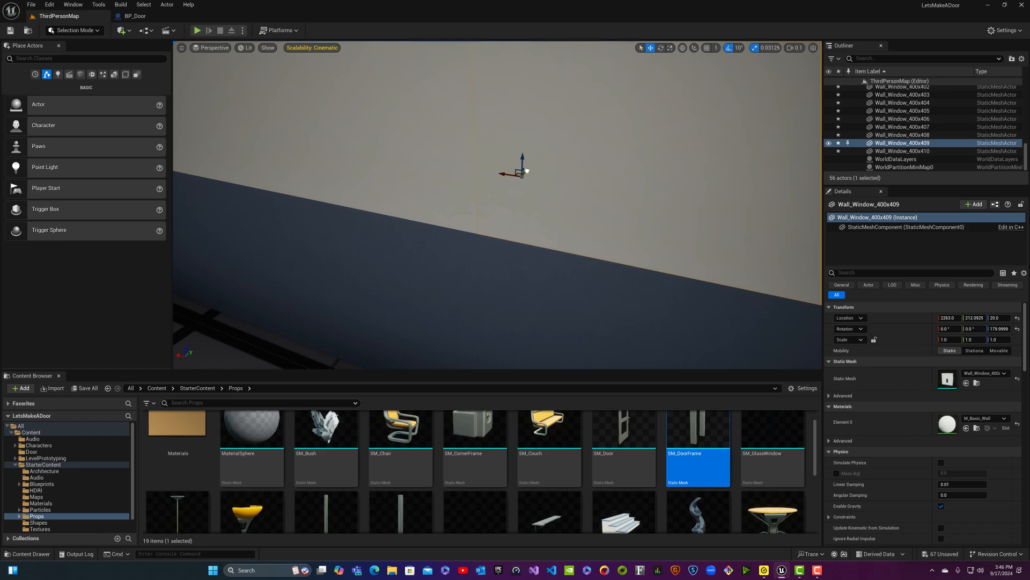
{"action": "right_click_drag", "start_coordinate": [530, 172], "coordinate": [530, 172]}
{"action": "right_click_drag", "start_coordinate": [603, 191], "coordinate": [603, 191]}
{"action": "right_click_drag", "start_coordinate": [538, 244], "coordinate": [538, 245]}
{"action": "right_click_drag", "start_coordinate": [598, 198], "coordinate": [598, 198]}
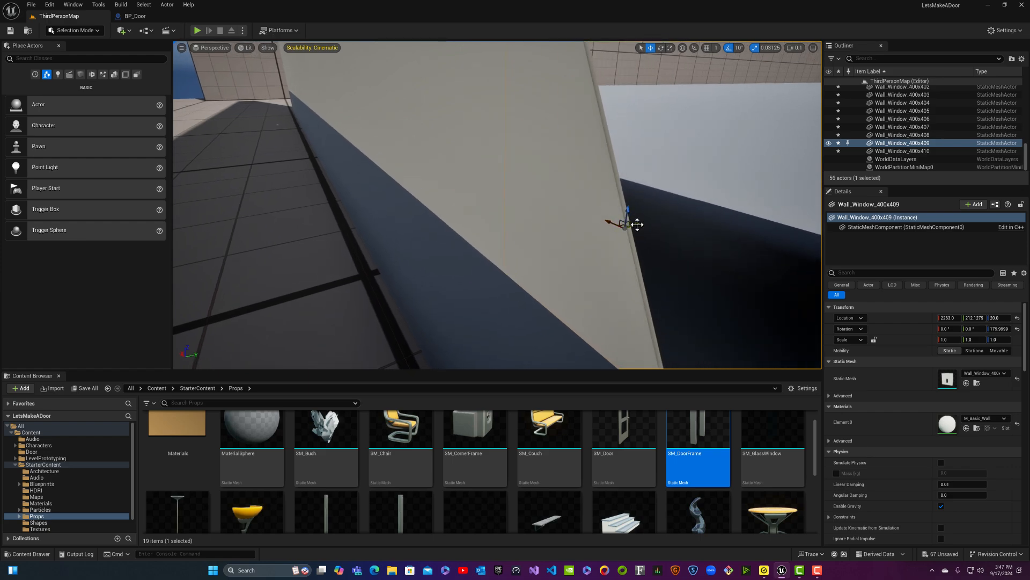
{"action": "left_click_drag", "start_coordinate": [638, 224], "coordinate": [688, 200]}
{"action": "right_click_drag", "start_coordinate": [688, 200], "coordinate": [688, 198]}
{"action": "right_click_drag", "start_coordinate": [768, 171], "coordinate": [717, 186]}
{"action": "scroll", "coordinate": [768, 170], "scroll_direction": "up", "scroll_amount": 3}
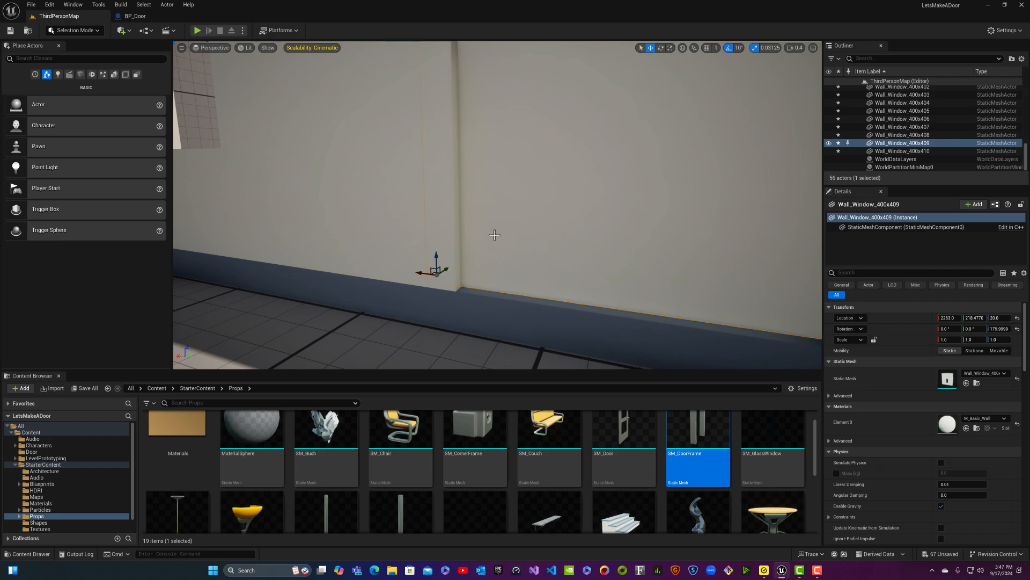
- Move the window wall next to the end wall back along Y to 212.1061, flush with the end wall's face
{"action": "right_click_drag", "start_coordinate": [495, 235], "coordinate": [495, 234]}
{"action": "left_click_drag", "start_coordinate": [444, 267], "coordinate": [439, 274]}
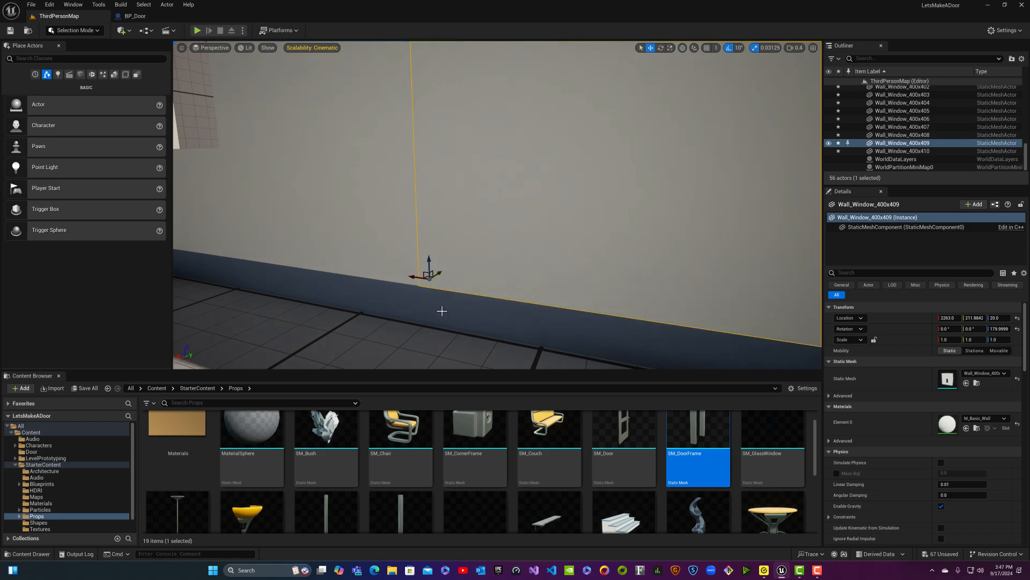
{"action": "key", "text": "Escape"}
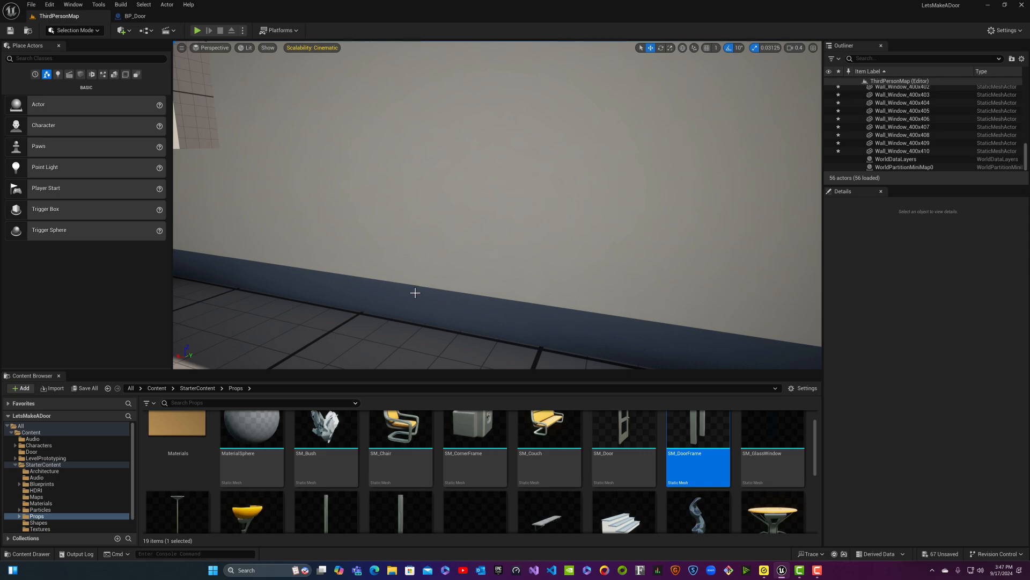
{"action": "left_click", "coordinate": [431, 281]}
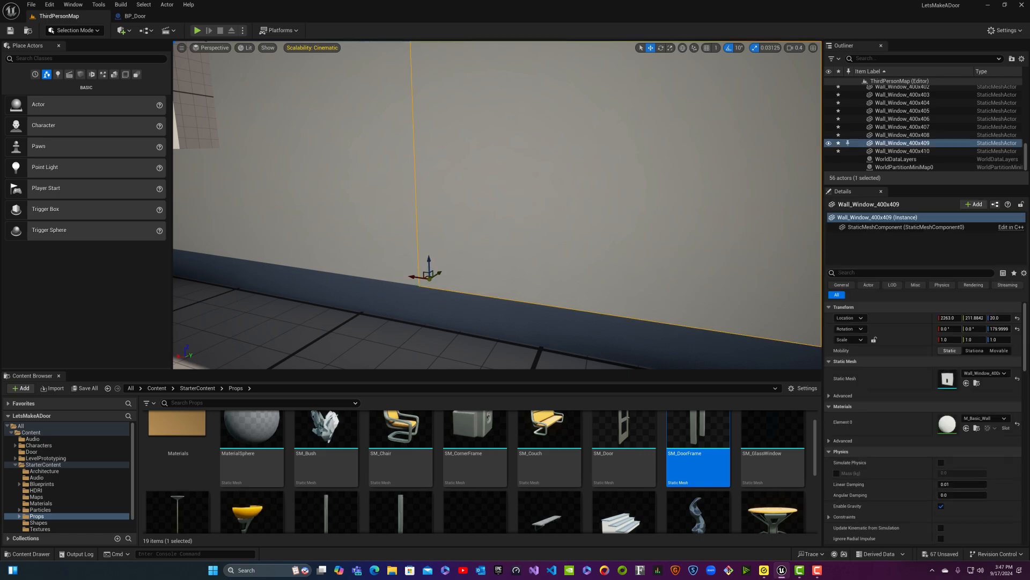
{"action": "left_click_drag", "start_coordinate": [439, 272], "coordinate": [440, 275]}
{"action": "left_click", "coordinate": [440, 274]}
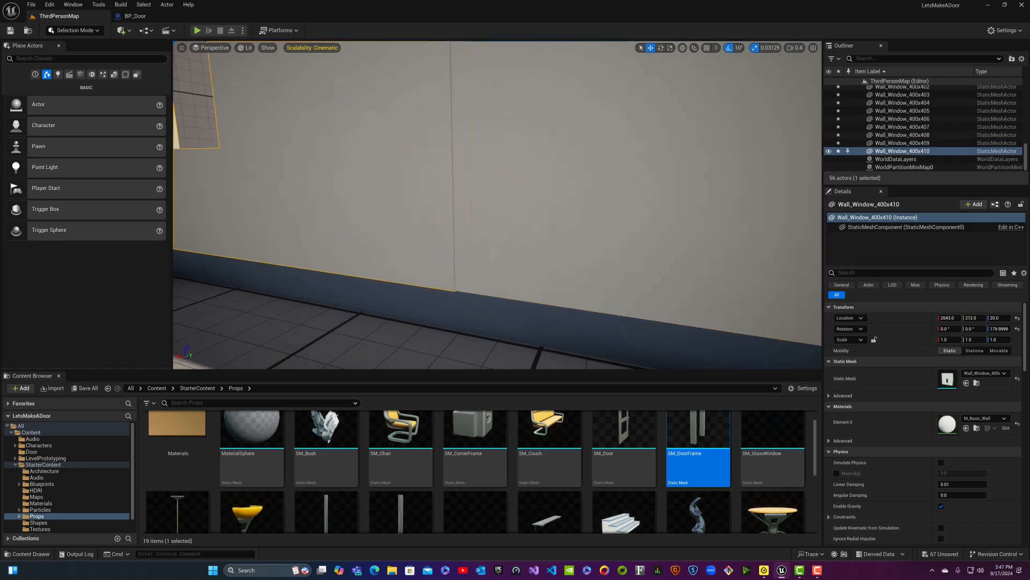
{"action": "left_click", "coordinate": [542, 271]}
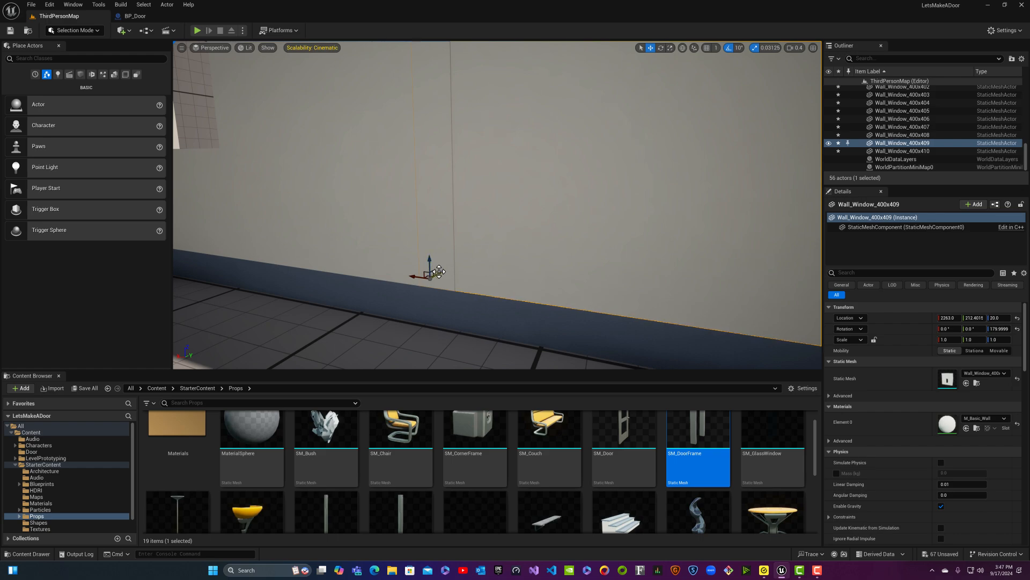
{"action": "key", "text": "Escape"}
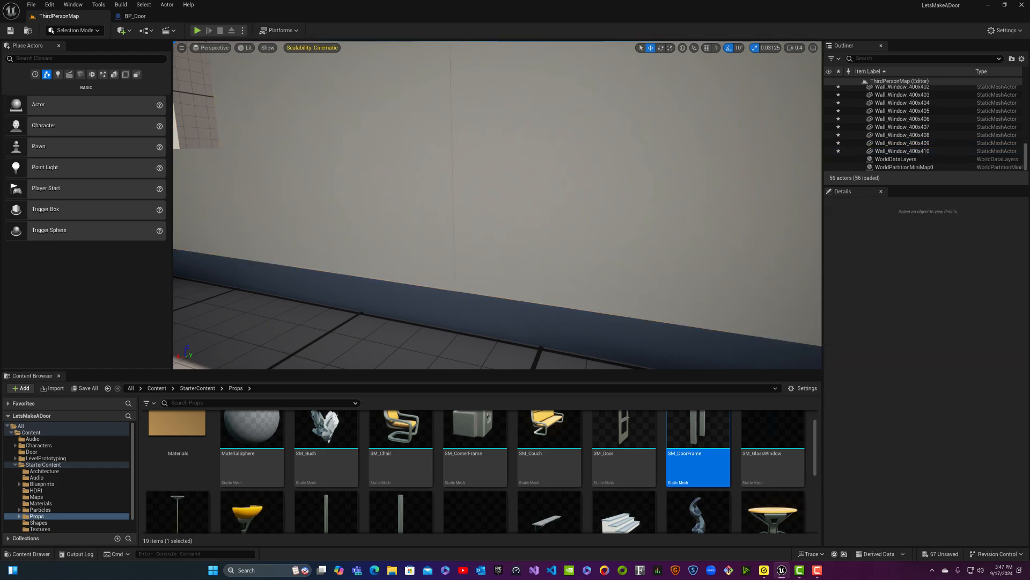
- Nudge the same window wall along X to 2264.018 to tighten its joint with the end wall
{"action": "right_click_drag", "start_coordinate": [545, 266], "coordinate": [665, 233]}
{"action": "right_click_drag", "start_coordinate": [429, 263], "coordinate": [392, 264]}
{"action": "left_click", "coordinate": [361, 263]}
{"action": "right_click_drag", "start_coordinate": [315, 275], "coordinate": [292, 257]}
{"action": "left_click_drag", "start_coordinate": [268, 244], "coordinate": [268, 245]}
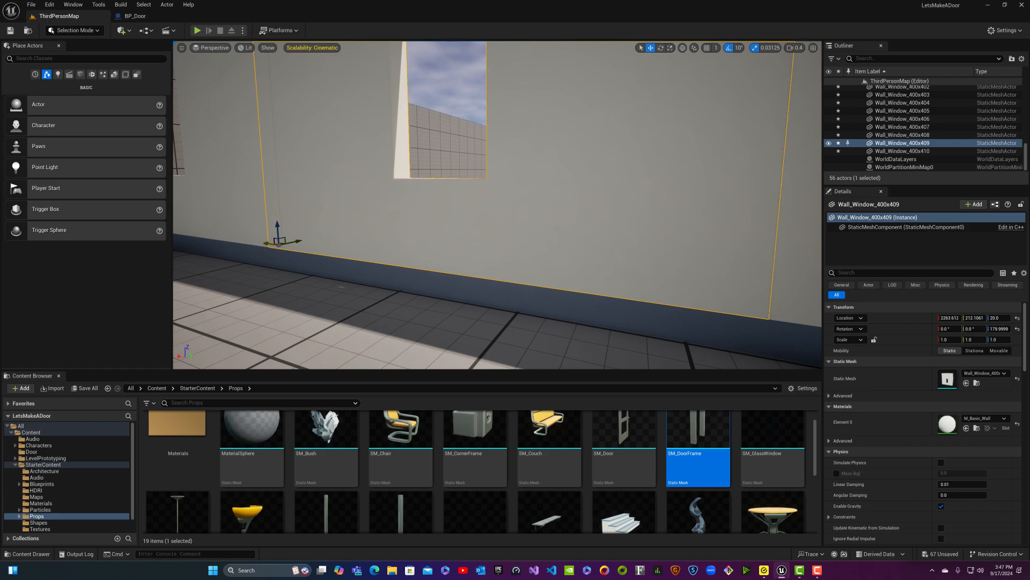
{"action": "key", "text": "Escape"}
{"action": "left_click", "coordinate": [299, 230]}
{"action": "left_click_drag", "start_coordinate": [270, 245], "coordinate": [270, 245]}
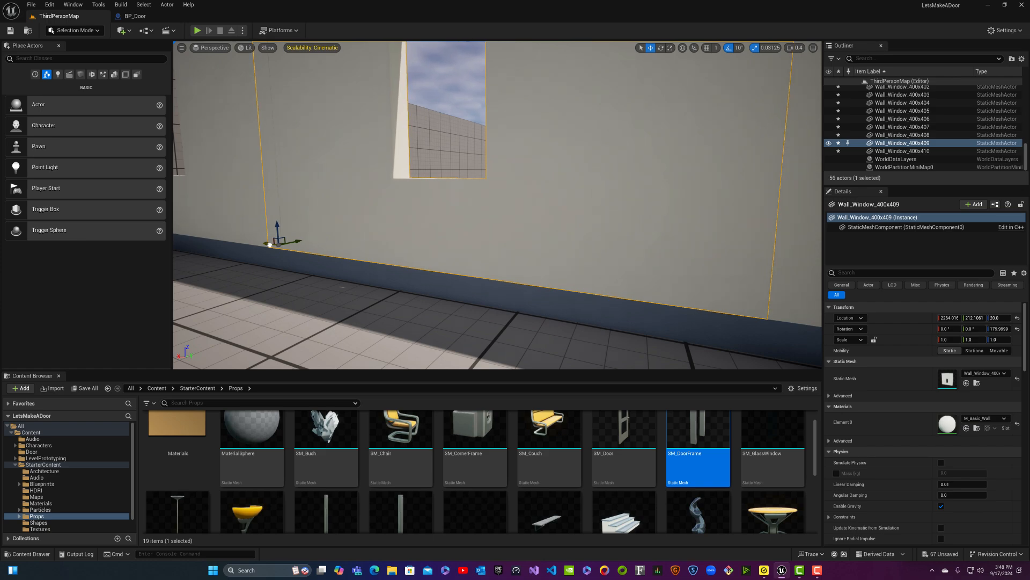
- Fine-tune the end window wall along Y, through 212.6188 and 212.3095, to align its face with the neighbouring wall
{"action": "left_click", "coordinate": [273, 240]}
{"action": "right_click_drag", "start_coordinate": [273, 240], "coordinate": [180, 244]}
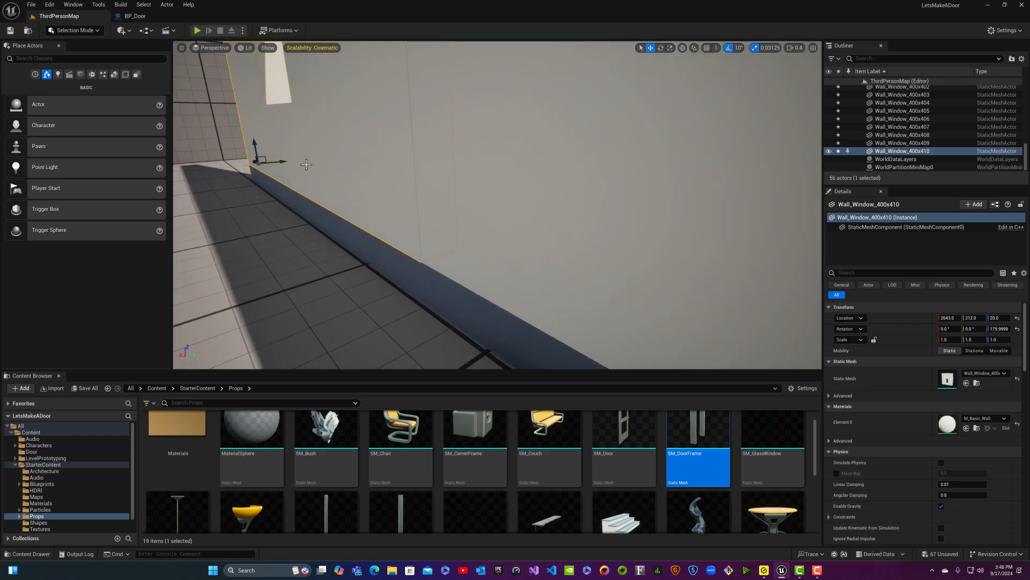
{"action": "left_click_drag", "start_coordinate": [283, 162], "coordinate": [283, 162]}
{"action": "key", "text": "Escape"}
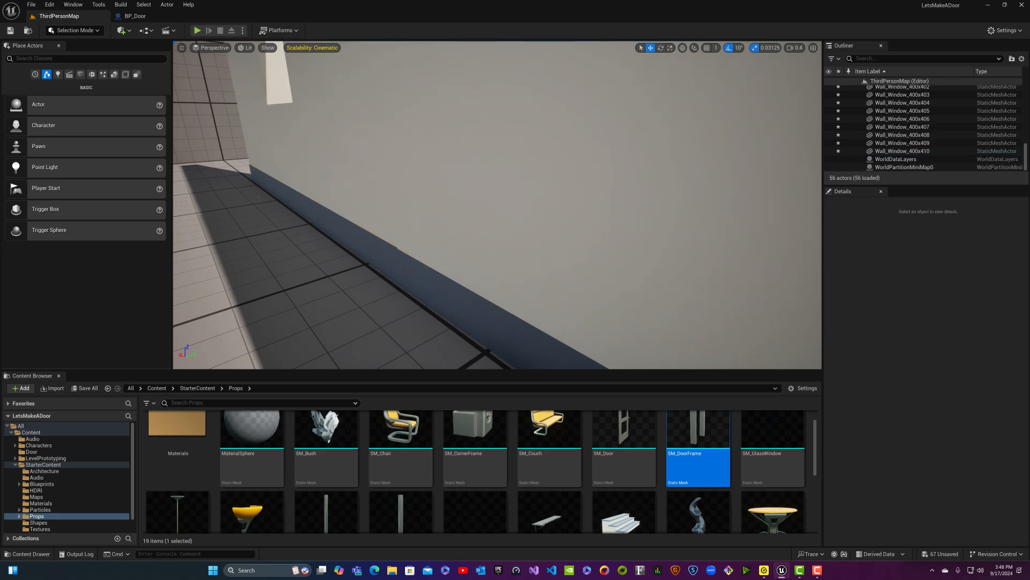
{"action": "left_click", "coordinate": [321, 198]}
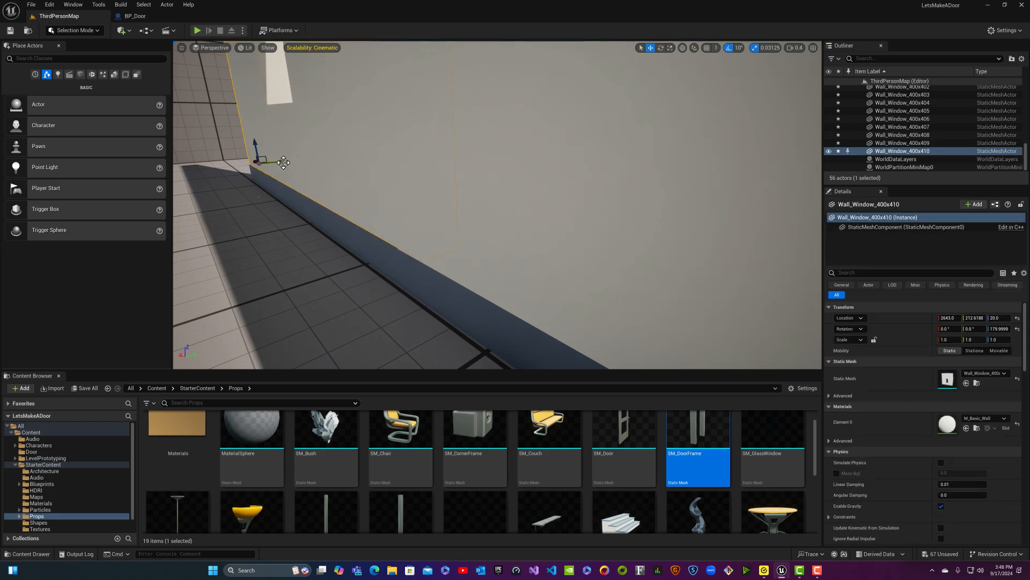
{"action": "left_click_drag", "start_coordinate": [283, 162], "coordinate": [283, 162]}
{"action": "key", "text": "Escape"}
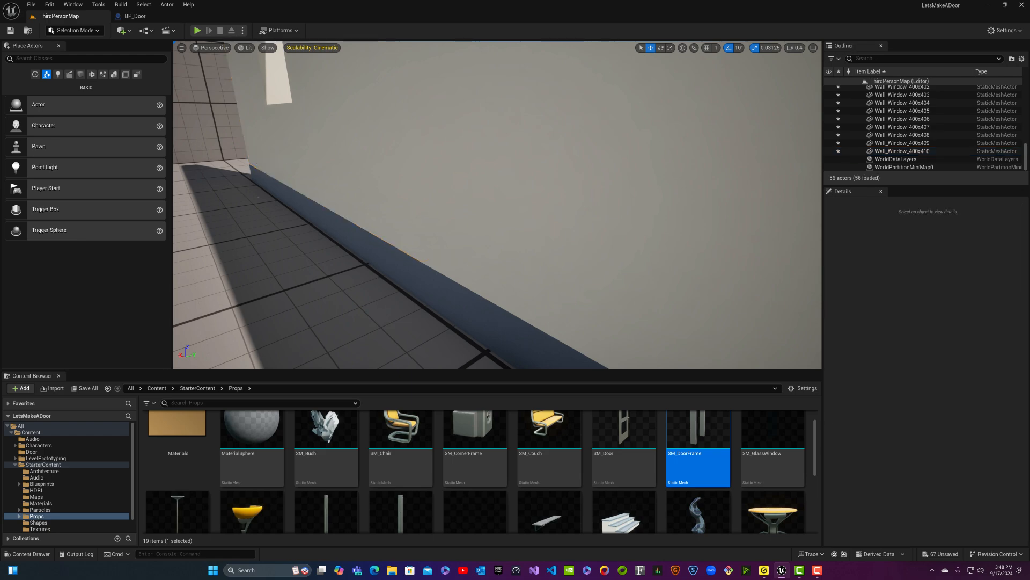
{"action": "left_click", "coordinate": [284, 163]}
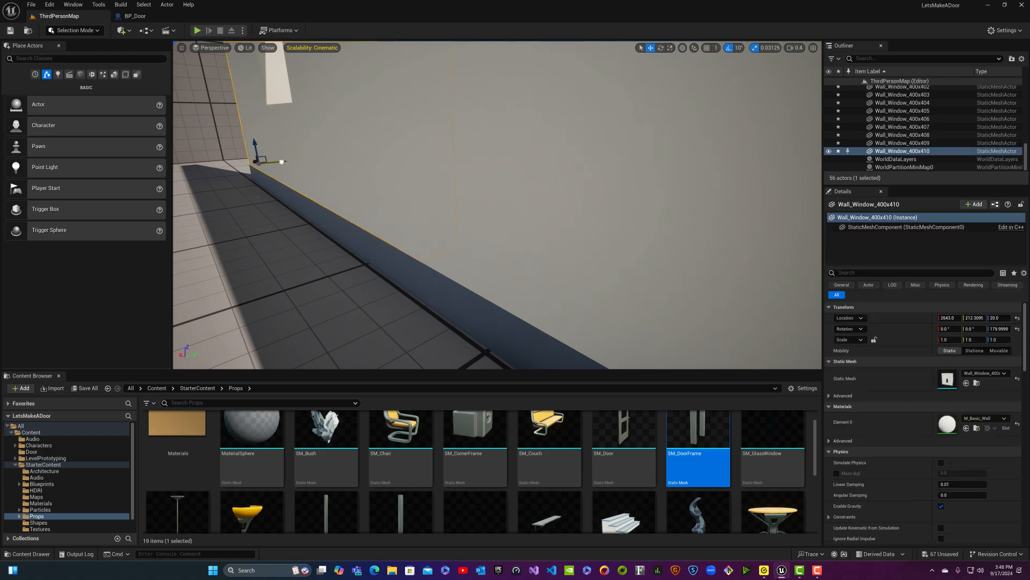
{"action": "left_click_drag", "start_coordinate": [281, 162], "coordinate": [281, 162]}
{"action": "key", "text": "Escape"}
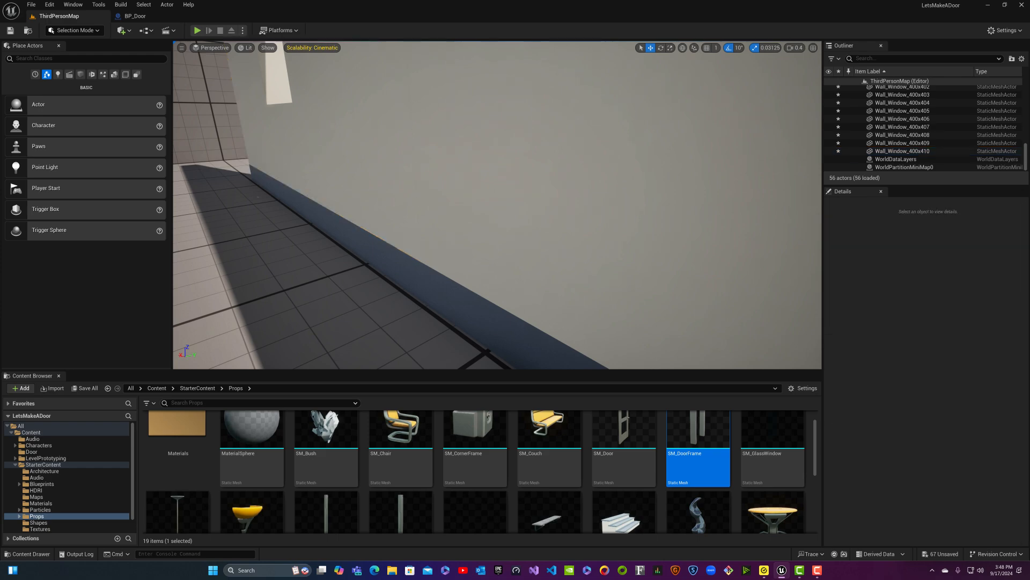
- Select the third window wall from the end and nudge it along Y to 212.3064
{"action": "right_click_drag", "start_coordinate": [309, 170], "coordinate": [268, 185]}
{"action": "right_click_drag", "start_coordinate": [237, 217], "coordinate": [237, 217]}
{"action": "right_click_drag", "start_coordinate": [335, 194], "coordinate": [364, 198]}
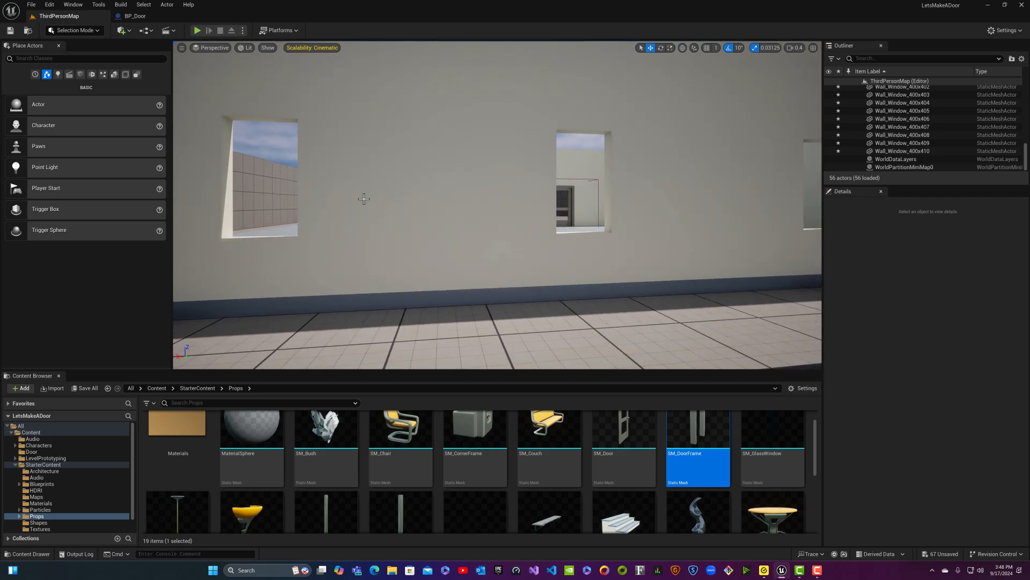
{"action": "left_click", "coordinate": [422, 203]}
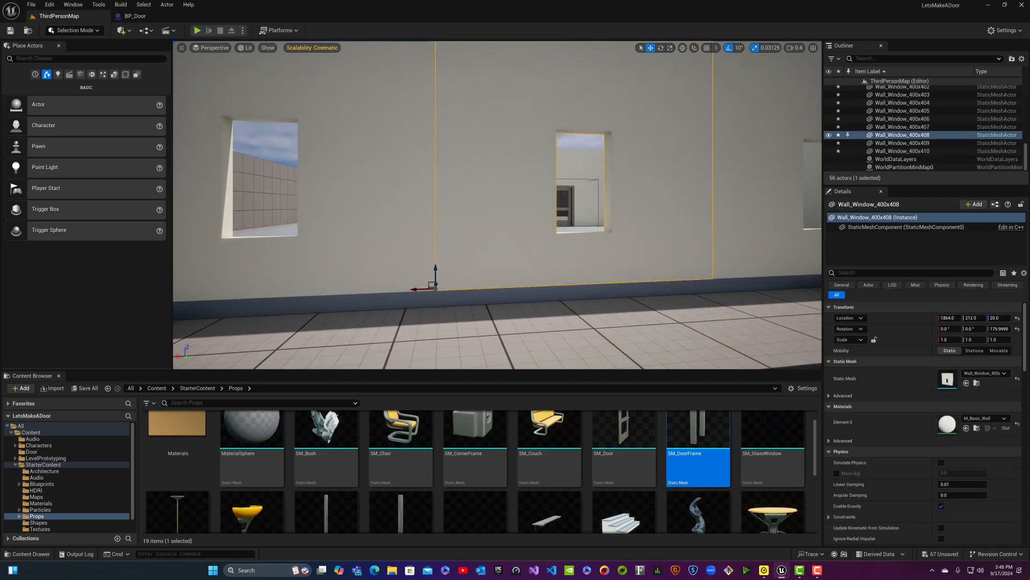
{"action": "right_click_drag", "start_coordinate": [435, 278], "coordinate": [435, 278]}
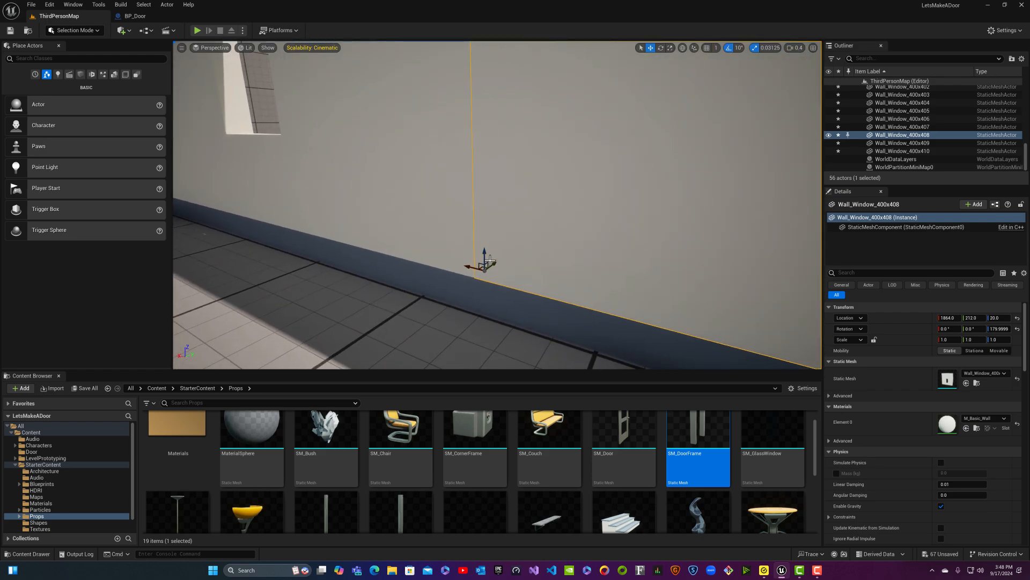
{"action": "left_click_drag", "start_coordinate": [491, 261], "coordinate": [492, 262]}
{"action": "key", "text": "Escape"}
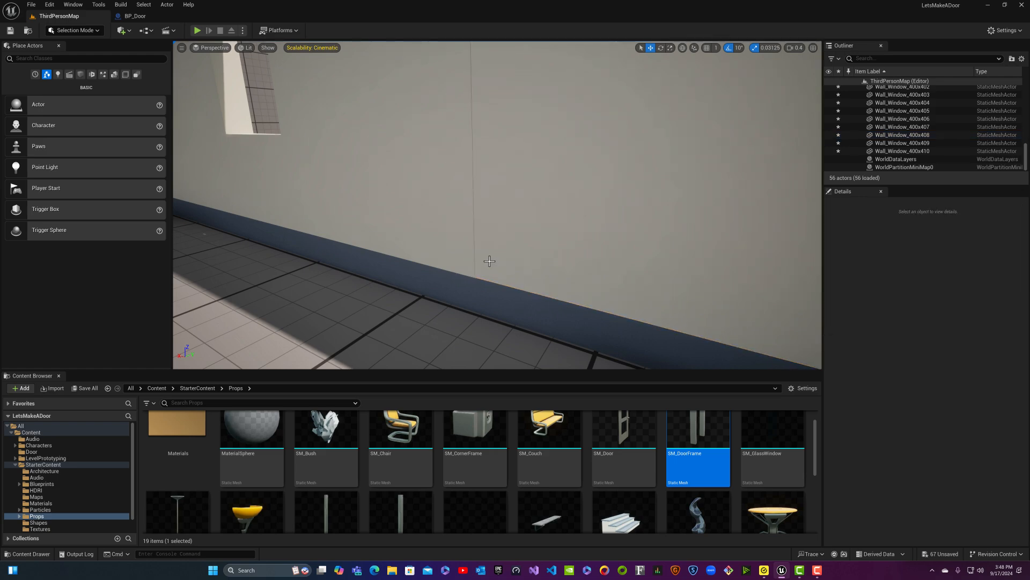
- Refine the third window wall's Y position to 212.1342 at close range, checking the seam with its neighbour deselected
{"action": "scroll", "coordinate": [481, 284], "scroll_direction": "up", "scroll_amount": 2}
{"action": "scroll", "coordinate": [481, 285], "scroll_direction": "down", "scroll_amount": 2}
{"action": "mouse_move", "coordinate": [479, 285]}
{"action": "right_mouse_down"}
{"action": "mouse_move", "coordinate": [475, 318]}
{"action": "mouse_move", "coordinate": [495, 274]}
{"action": "right_mouse_up"}
{"action": "scroll", "coordinate": [478, 306], "scroll_direction": "down", "scroll_amount": 3}
{"action": "key", "text": "w"}
{"action": "key", "text": "w"}
{"action": "left_click", "coordinate": [513, 250]}
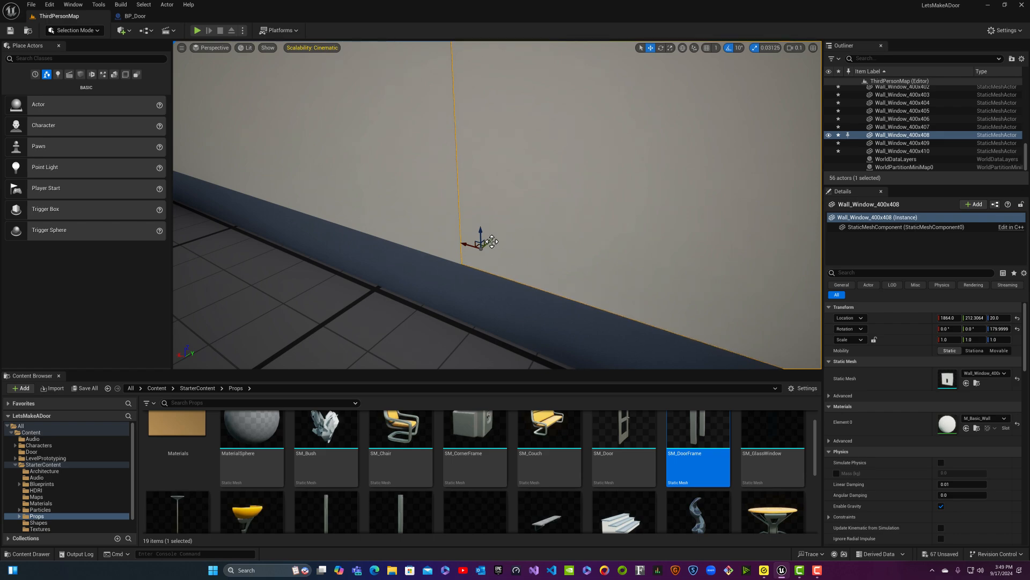
{"action": "left_click_drag", "start_coordinate": [492, 243], "coordinate": [491, 242]}
{"action": "key", "text": "Escape"}
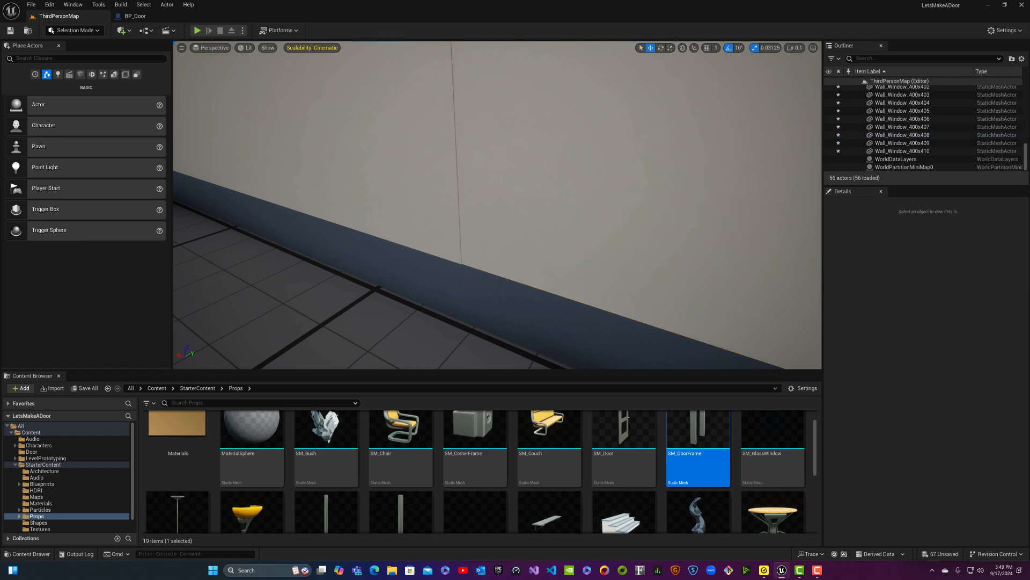
{"action": "left_click", "coordinate": [491, 242]}
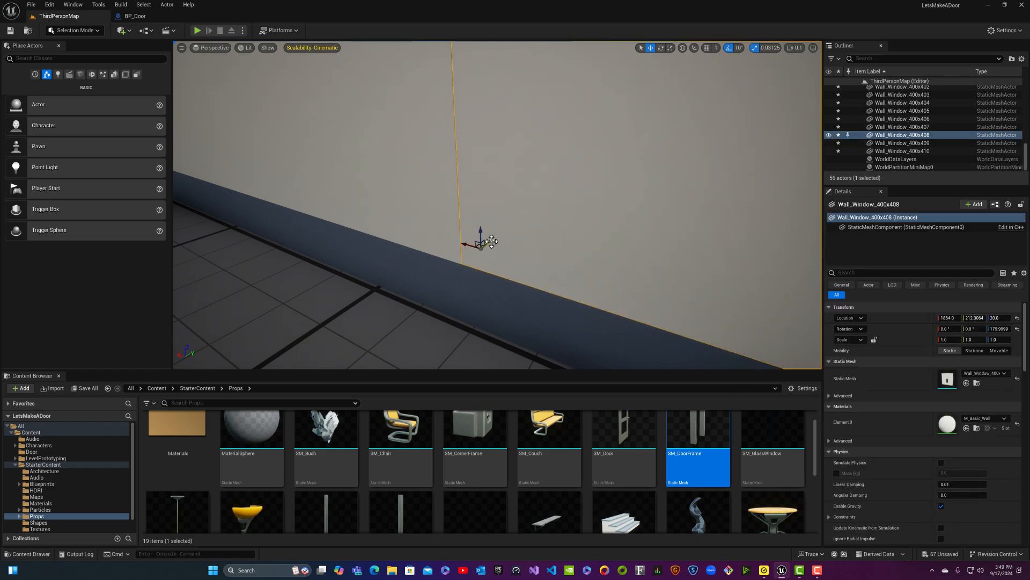
{"action": "key", "text": "Escape"}
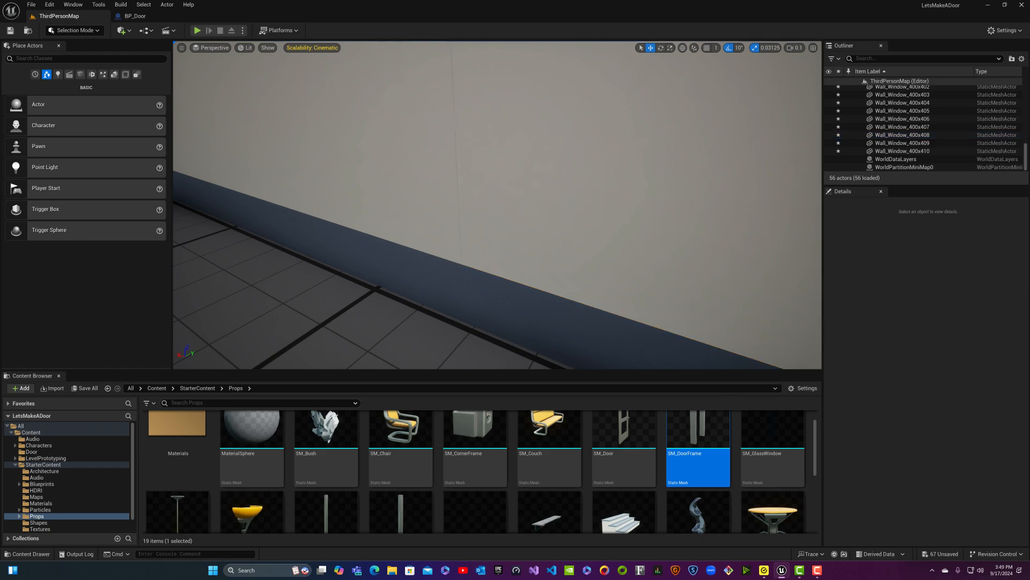
{"action": "left_click", "coordinate": [491, 242]}
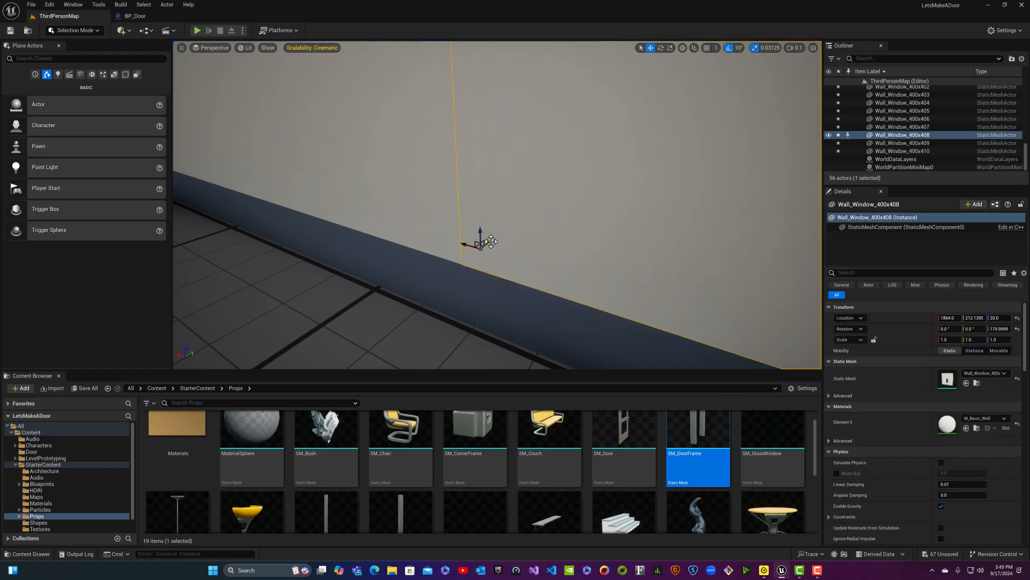
{"action": "left_click_drag", "start_coordinate": [492, 242], "coordinate": [491, 242]}
{"action": "key", "text": "Escape"}
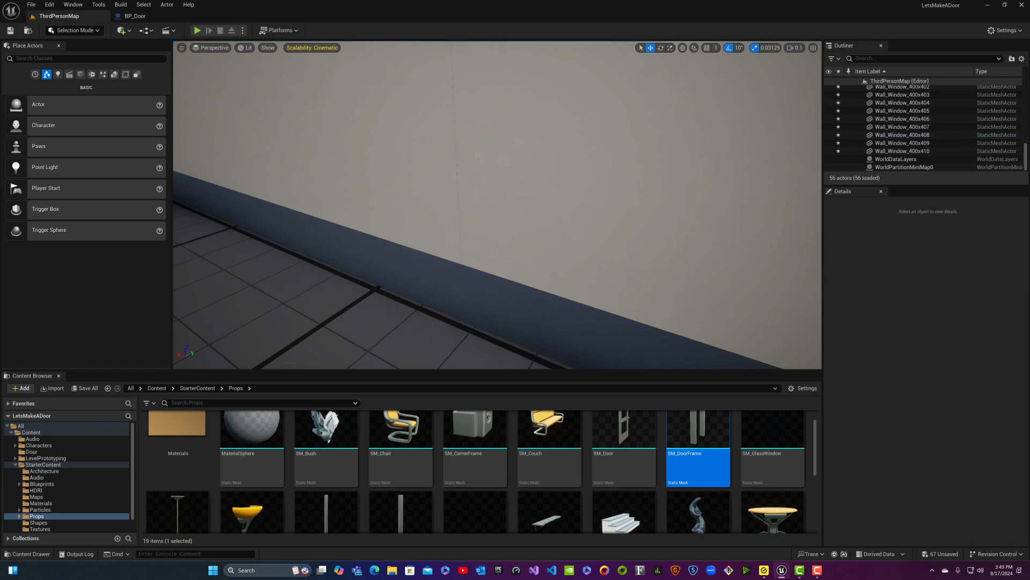
- Nudge the third window wall along X to 1864.663 to close the gap to its neighbour
{"action": "mouse_move", "coordinate": [492, 243]}
{"action": "right_mouse_down"}
{"action": "mouse_move", "coordinate": [585, 240]}
{"action": "mouse_move", "coordinate": [670, 207]}
{"action": "mouse_move", "coordinate": [456, 201]}
{"action": "mouse_move", "coordinate": [440, 228]}
{"action": "mouse_move", "coordinate": [437, 213]}
{"action": "mouse_move", "coordinate": [445, 203]}
{"action": "mouse_move", "coordinate": [494, 240]}
{"action": "right_mouse_up"}
{"action": "scroll", "coordinate": [447, 204], "scroll_direction": "up", "scroll_amount": 1}
{"action": "left_click", "coordinate": [548, 251]}
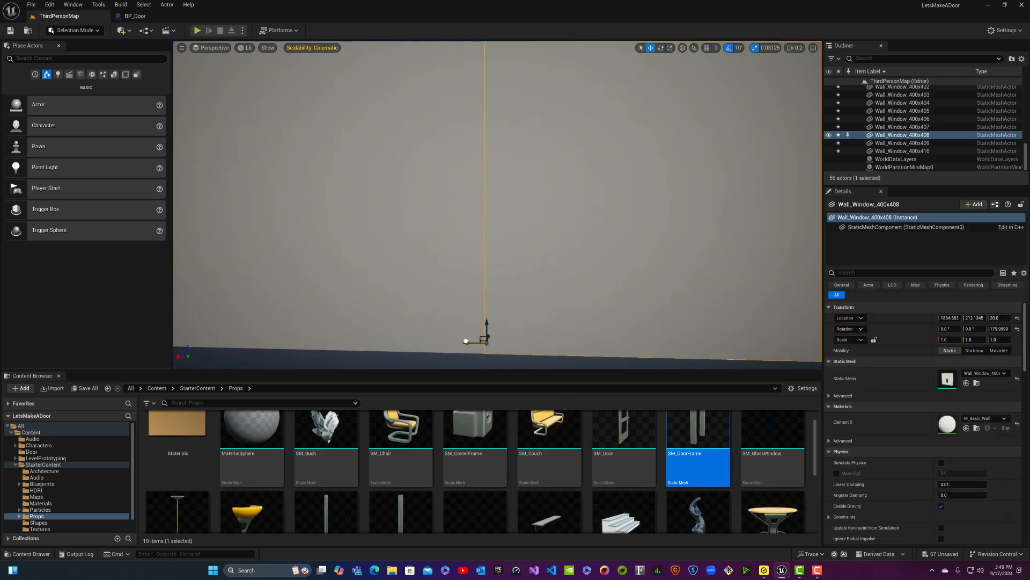
{"action": "key", "text": "Escape"}
- Select the next two window walls, Wall_Window_400x406 and 400x407, and shift them together along X to close the remaining gap
{"action": "right_click_drag", "start_coordinate": [499, 322], "coordinate": [567, 344]}
{"action": "key", "text": "w"}
{"action": "right_click_drag", "start_coordinate": [497, 205], "coordinate": [559, 317]}
{"action": "scroll", "coordinate": [437, 228], "scroll_direction": "up", "scroll_amount": 1}
{"action": "scroll", "coordinate": [467, 255], "scroll_direction": "up", "scroll_amount": 3}
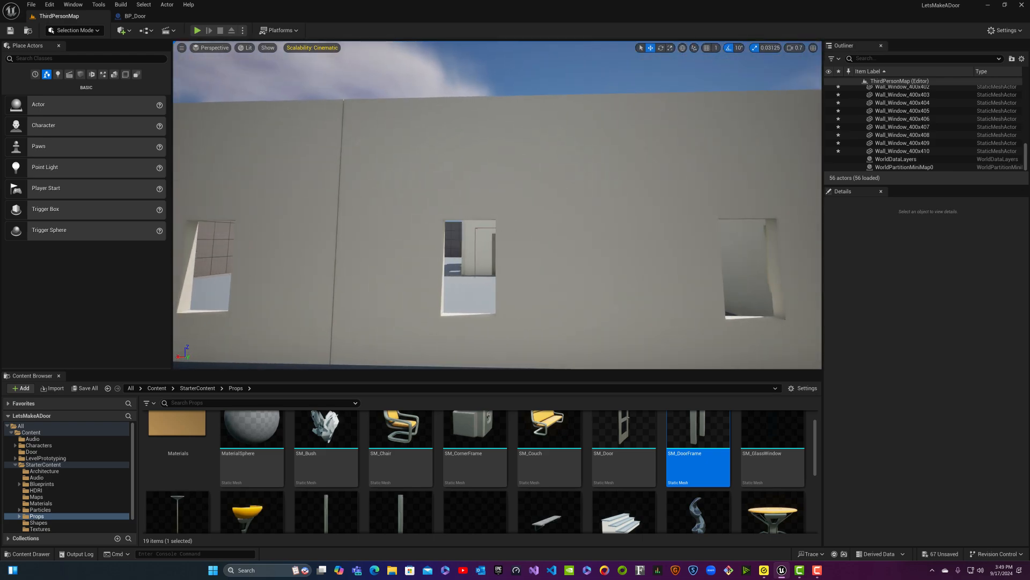
{"action": "left_click", "coordinate": [560, 317]}
{"action": "left_click", "coordinate": [647, 312]}
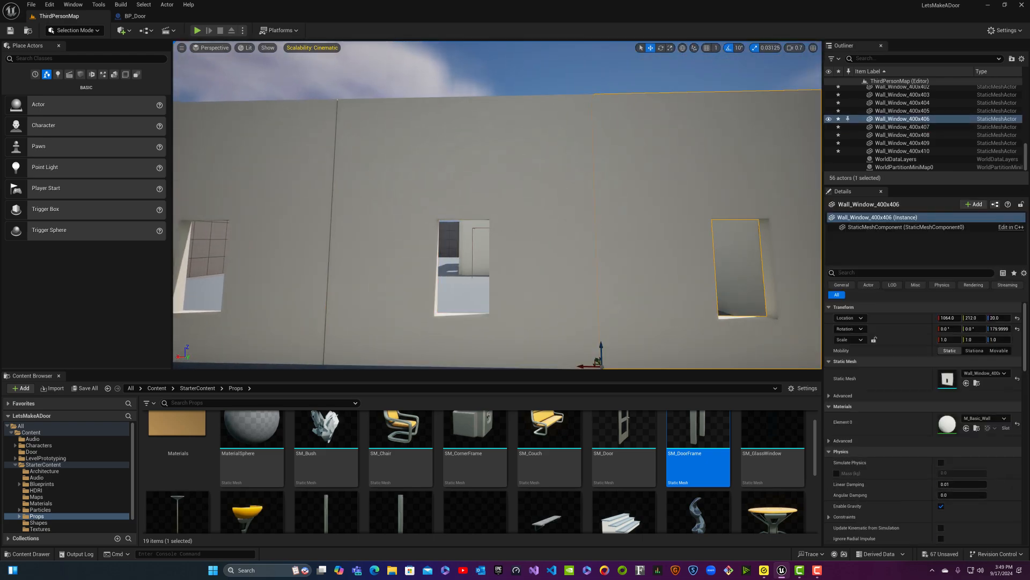
{"action": "left_click", "coordinate": [594, 293]}
{"action": "left_click", "coordinate": [615, 284]}
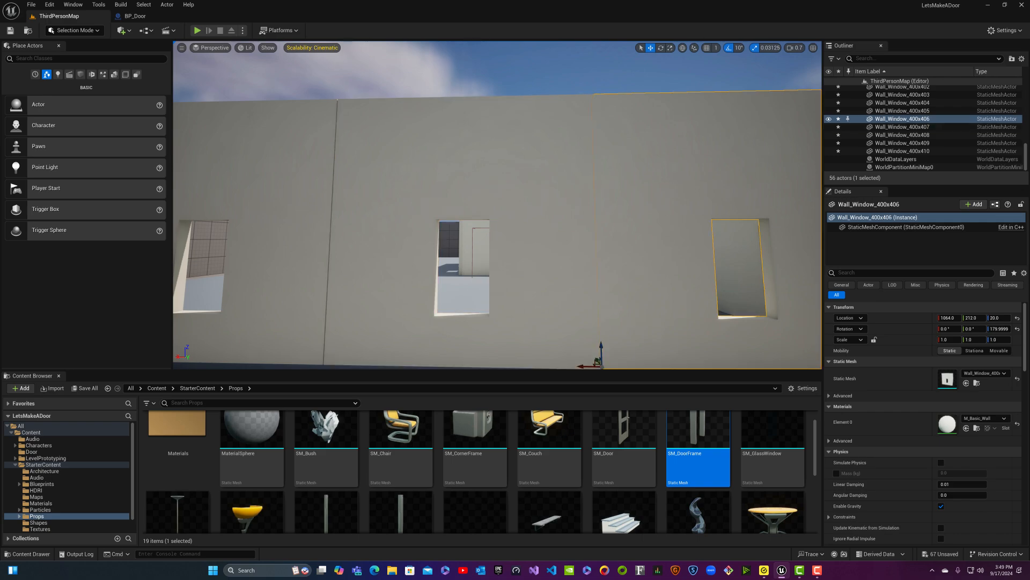
{"action": "left_click", "coordinate": [578, 318], "text": "ctrl"}
{"action": "right_click_drag", "start_coordinate": [533, 312], "coordinate": [517, 363]}
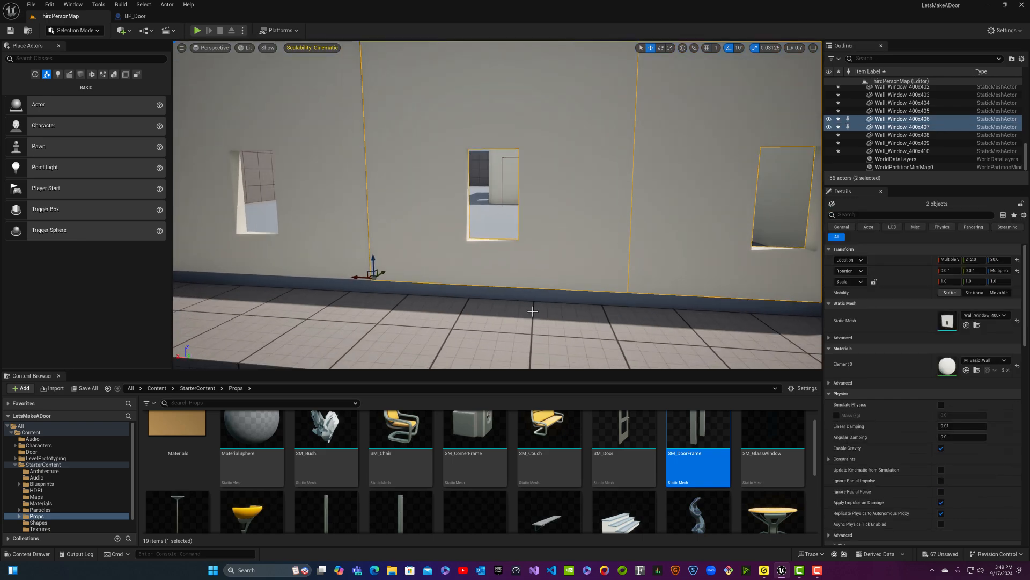
{"action": "left_click_drag", "start_coordinate": [357, 276], "coordinate": [355, 277]}
{"action": "key", "text": "Escape"}
- Move the adjoining corner window wall, Wall_Window_400x405, along X to 655.5761 against the shifted row and check the corner
{"action": "right_click_drag", "start_coordinate": [376, 273], "coordinate": [390, 245]}
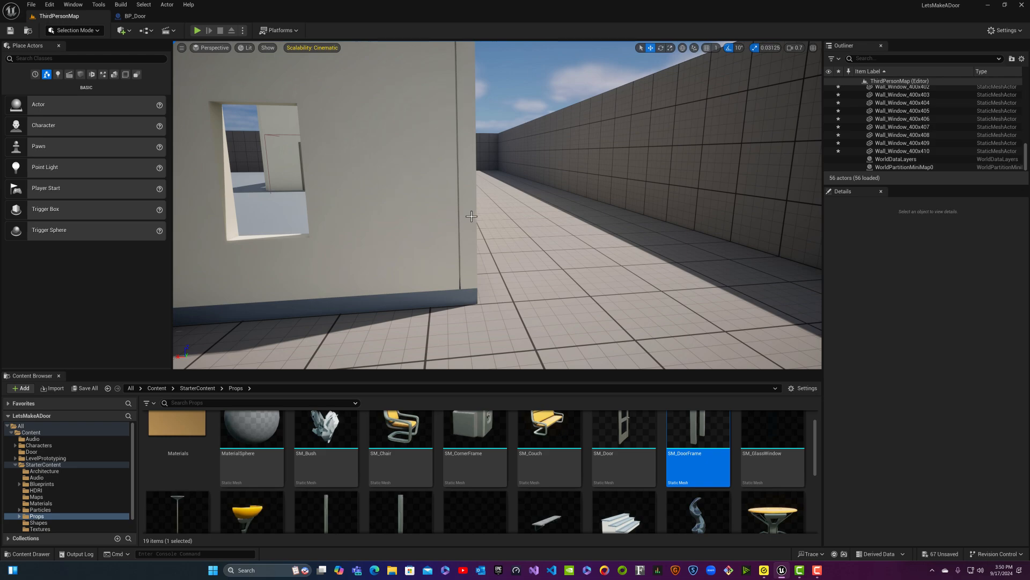
{"action": "left_click", "coordinate": [468, 256]}
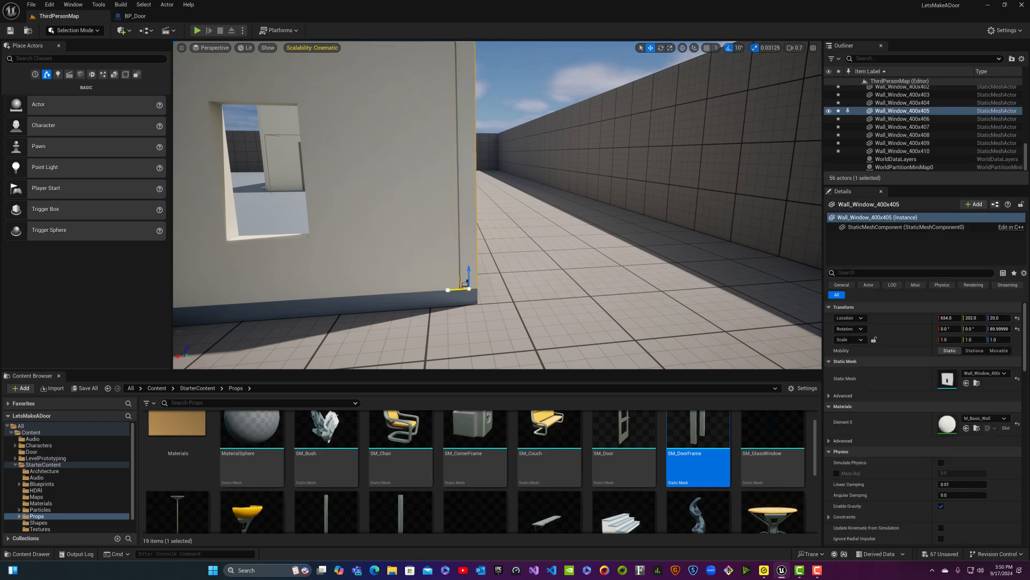
{"action": "left_click_drag", "start_coordinate": [456, 289], "coordinate": [455, 289]}
{"action": "right_click_drag", "start_coordinate": [466, 267], "coordinate": [350, 267]}
{"action": "key", "text": "d"}
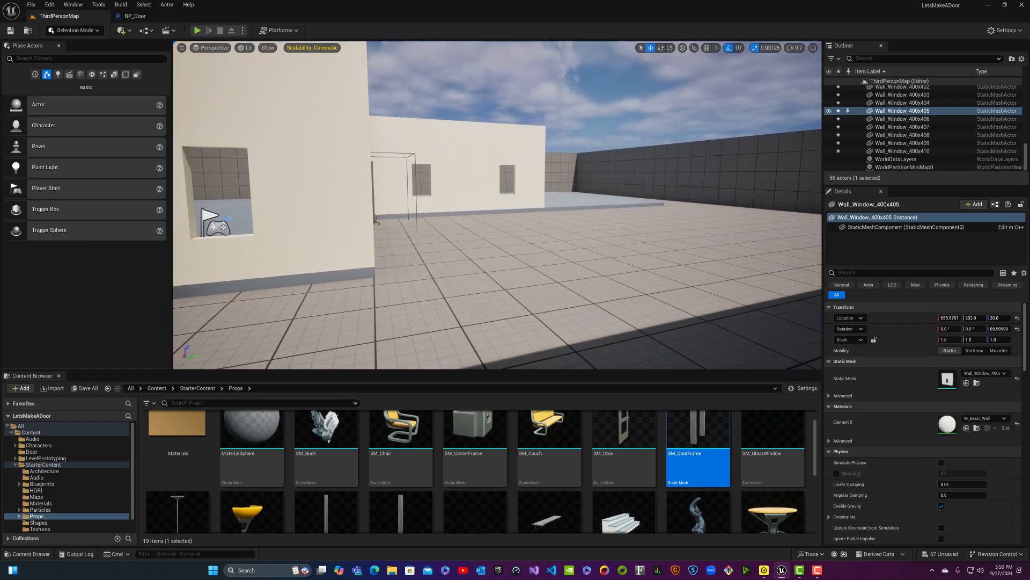
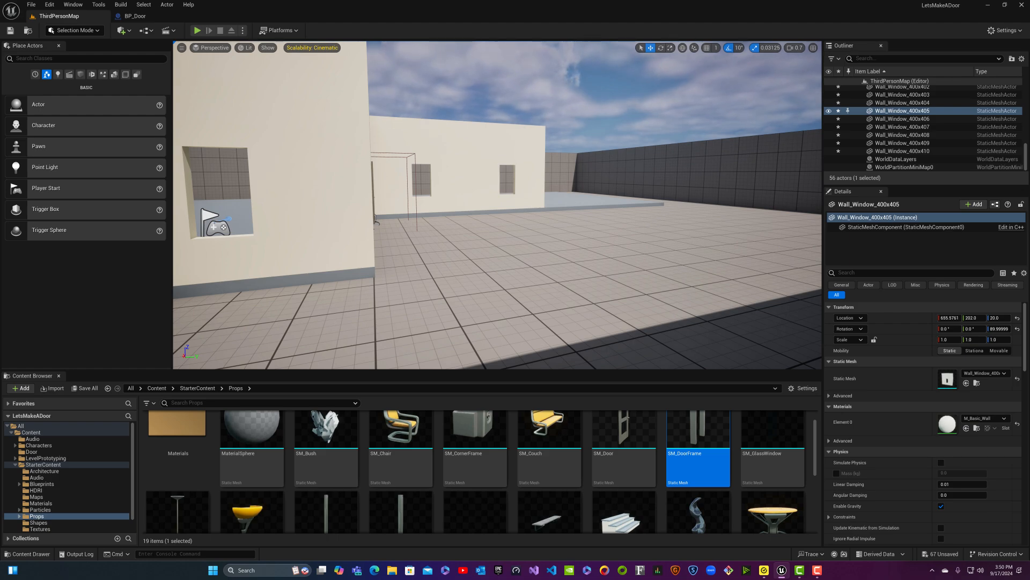
- Shift Wall_Window_400x404 along Y to about 576.214 toward the corner window wall and check the seam deselected
{"action": "key", "text": "a"}
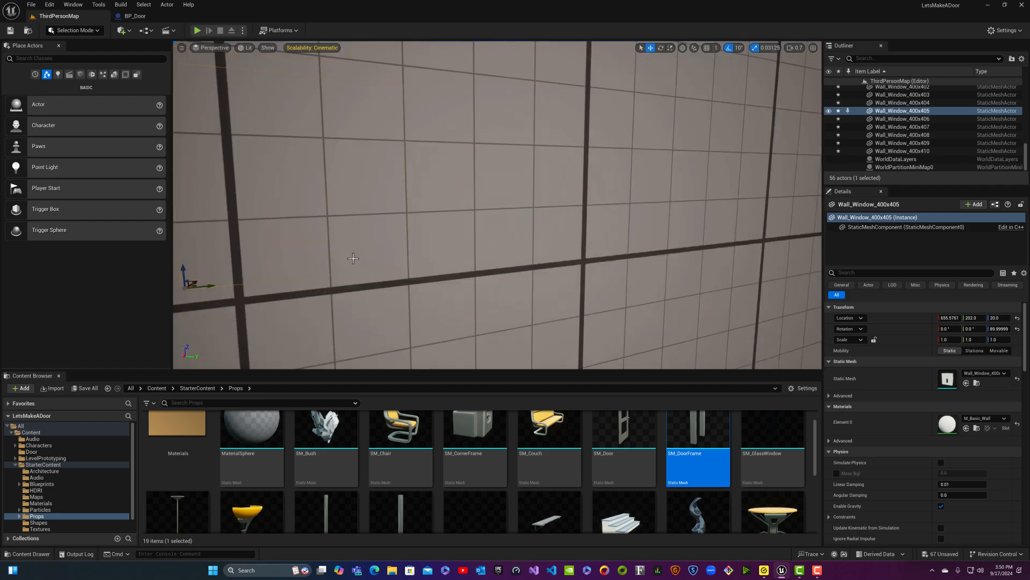
{"action": "key", "text": "w"}
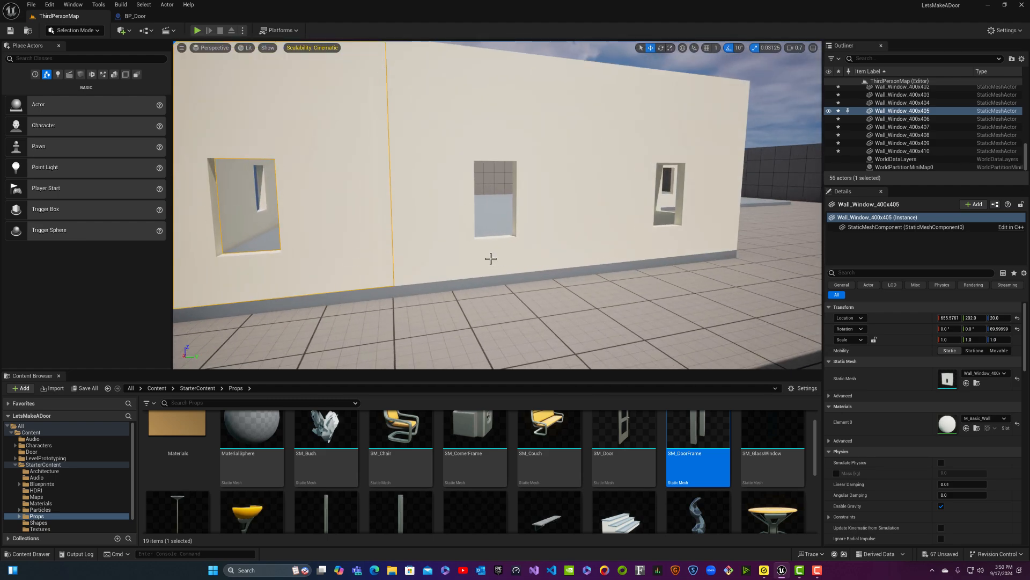
{"action": "left_click", "coordinate": [450, 240]}
{"action": "left_click", "coordinate": [375, 255]}
{"action": "key", "text": "Escape"}
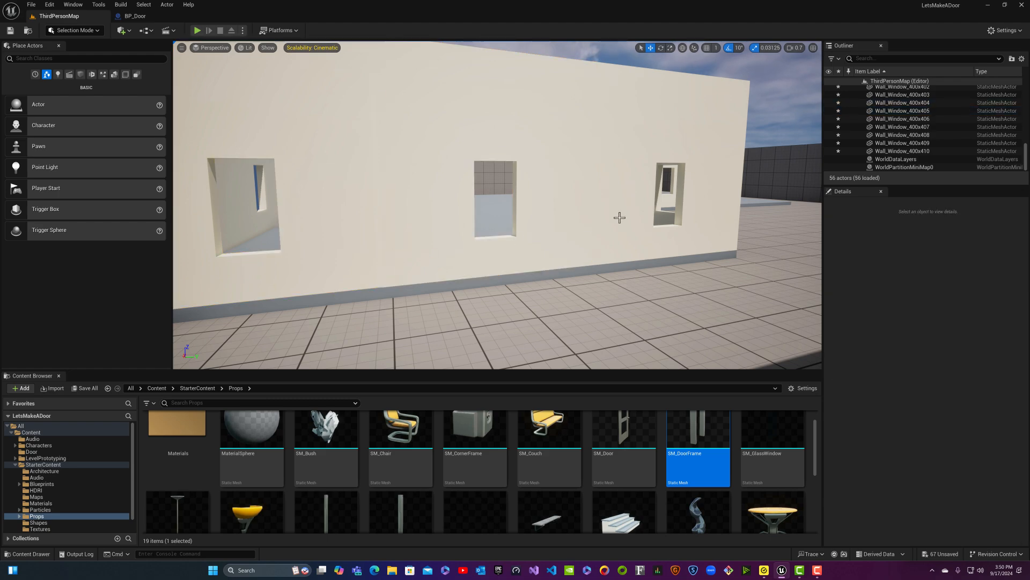
{"action": "key", "text": "a"}
{"action": "right_click_drag", "start_coordinate": [497, 215], "coordinate": [537, 198]}
{"action": "mouse_move", "coordinate": [537, 252]}
{"action": "right_mouse_down"}
{"action": "mouse_move", "coordinate": [552, 254]}
{"action": "mouse_move", "coordinate": [538, 255]}
{"action": "right_mouse_up"}
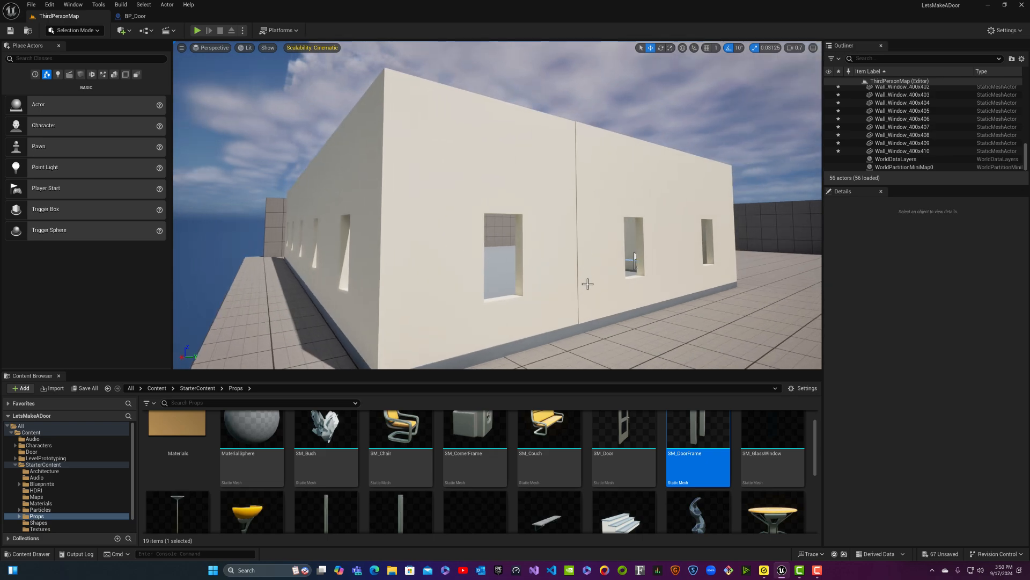
{"action": "left_click", "coordinate": [544, 299]}
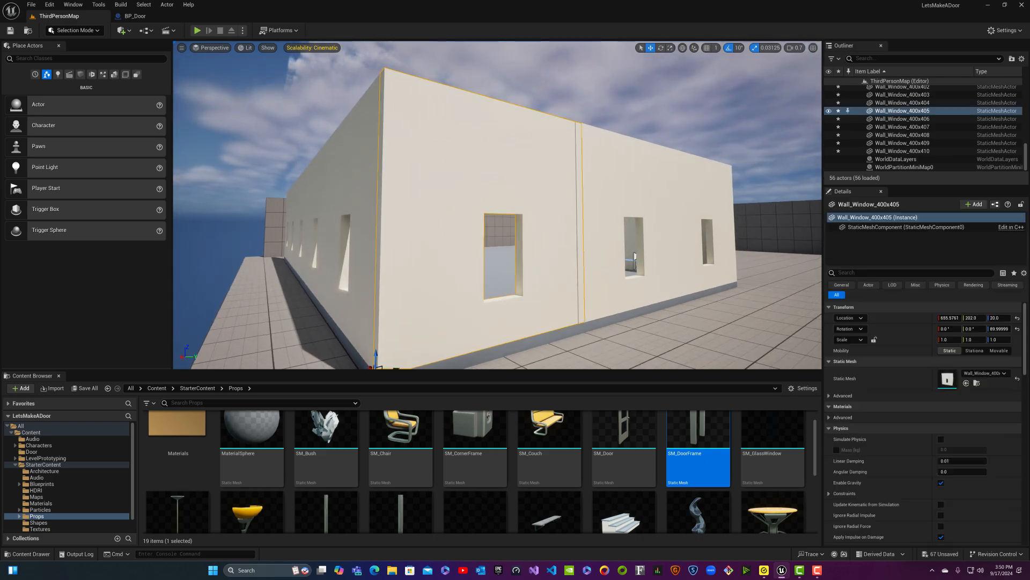
{"action": "left_click", "coordinate": [594, 284]}
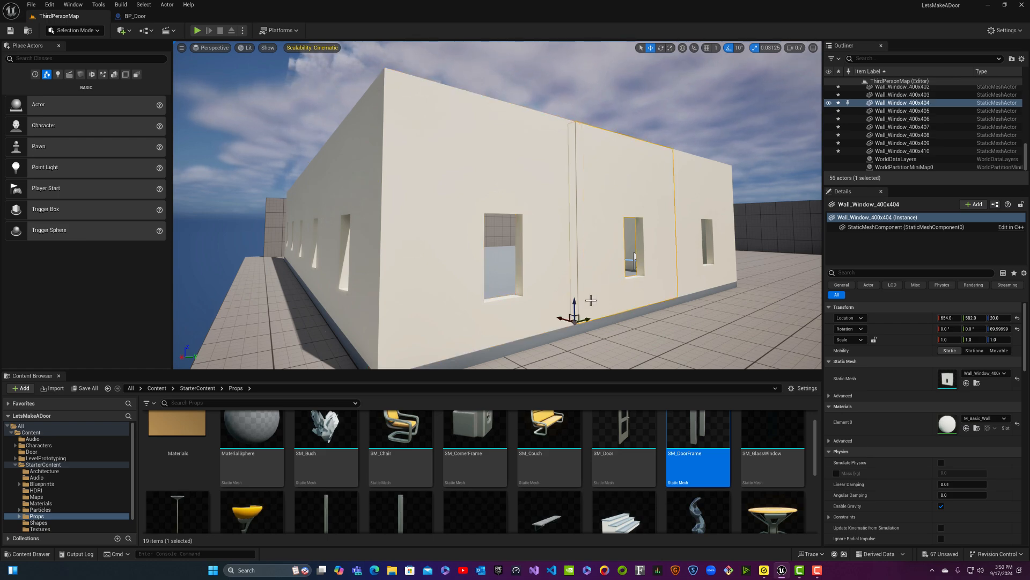
{"action": "left_click_drag", "start_coordinate": [585, 320], "coordinate": [583, 321]}
{"action": "key", "text": "Escape"}
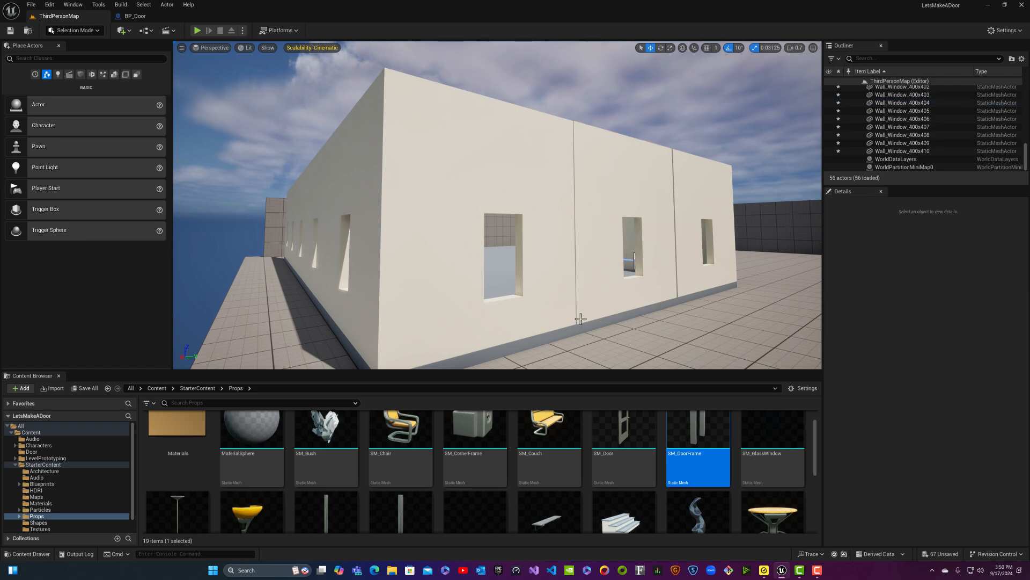
- Move Wall_Window_400x404 along X to about 655.557 so its face sits flush with the corner window wall
{"action": "left_click", "coordinate": [596, 312]}
{"action": "right_click_drag", "start_coordinate": [601, 301], "coordinate": [662, 367]}
{"action": "key", "text": "w"}
{"action": "key", "text": "w"}
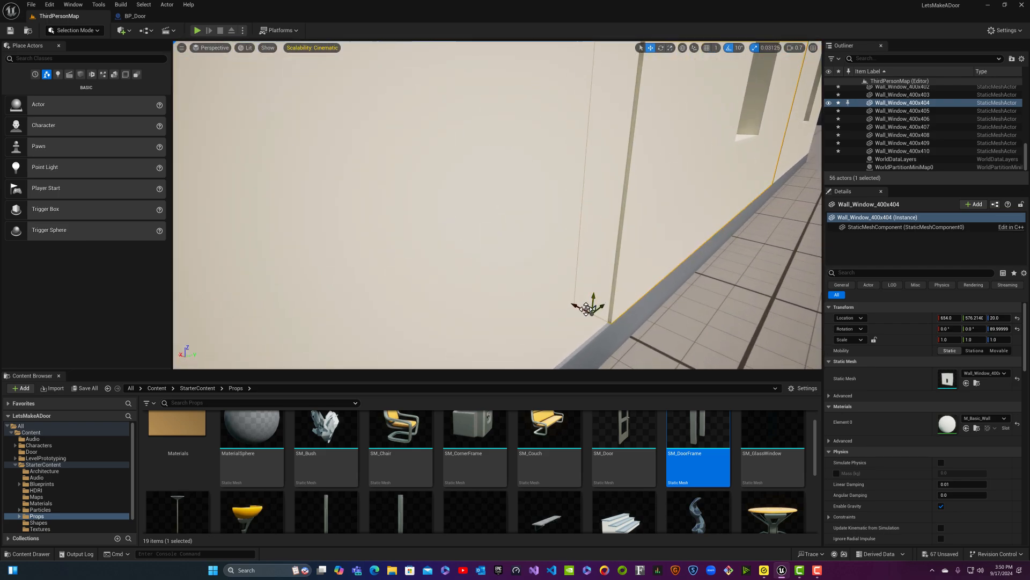
{"action": "left_click_drag", "start_coordinate": [576, 306], "coordinate": [573, 305]}
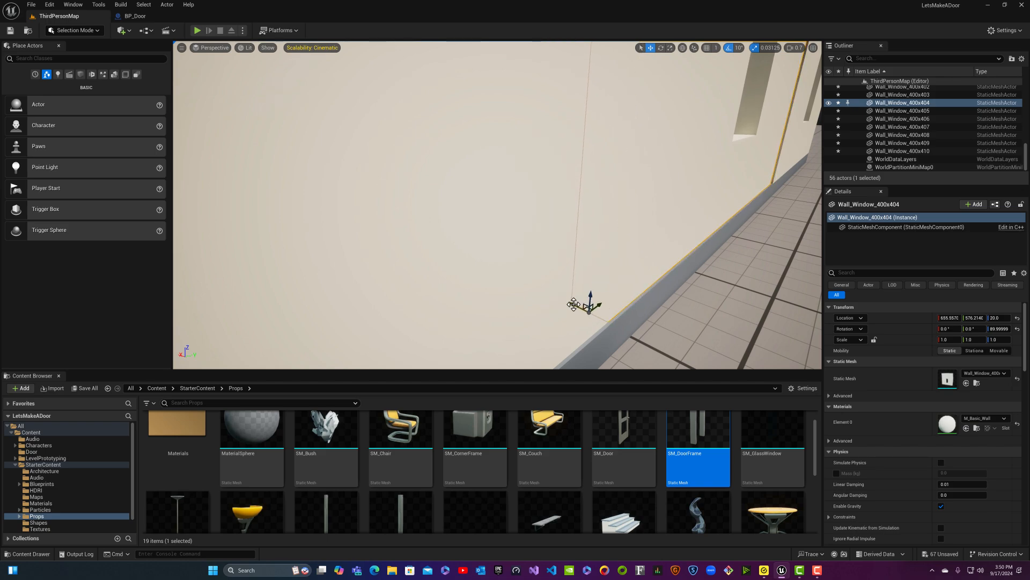
{"action": "key", "text": "Escape"}
- Shift the next window wall in the row, Wall_Window_400x403, along Y and X until it sits flush against its neighbour
{"action": "mouse_move", "coordinate": [635, 258]}
{"action": "right_mouse_down"}
{"action": "mouse_move", "coordinate": [601, 251]}
{"action": "mouse_move", "coordinate": [595, 236]}
{"action": "mouse_move", "coordinate": [602, 255]}
{"action": "mouse_move", "coordinate": [542, 246]}
{"action": "mouse_move", "coordinate": [627, 266]}
{"action": "right_mouse_up"}
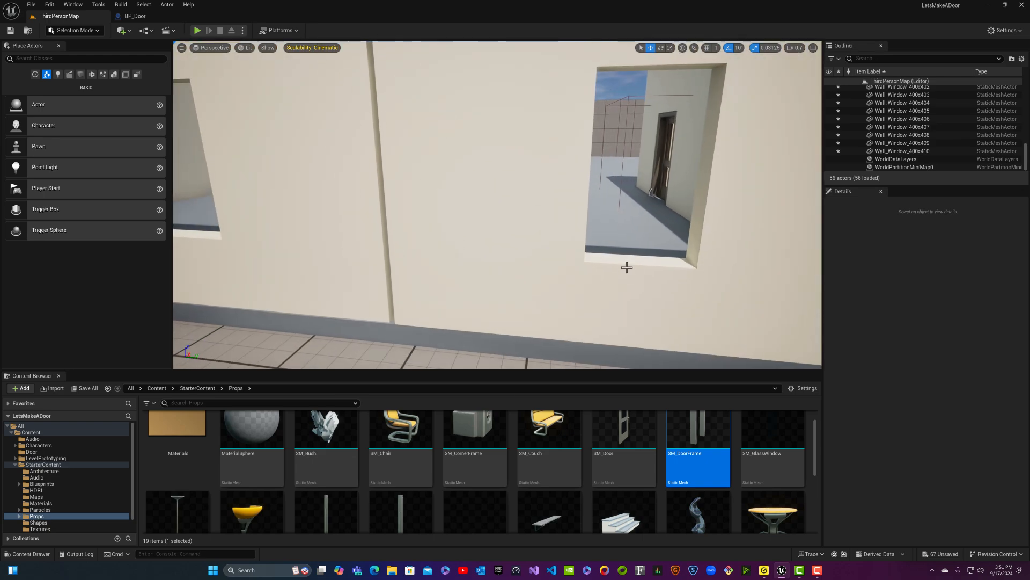
{"action": "left_click", "coordinate": [595, 290]}
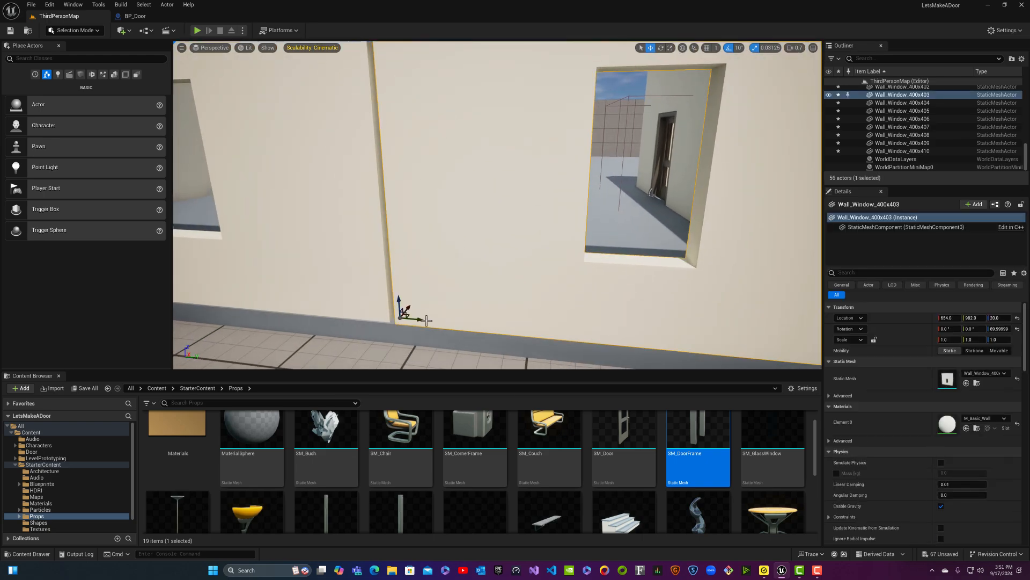
{"action": "left_click_drag", "start_coordinate": [421, 320], "coordinate": [408, 307]}
{"action": "key", "text": "Escape"}
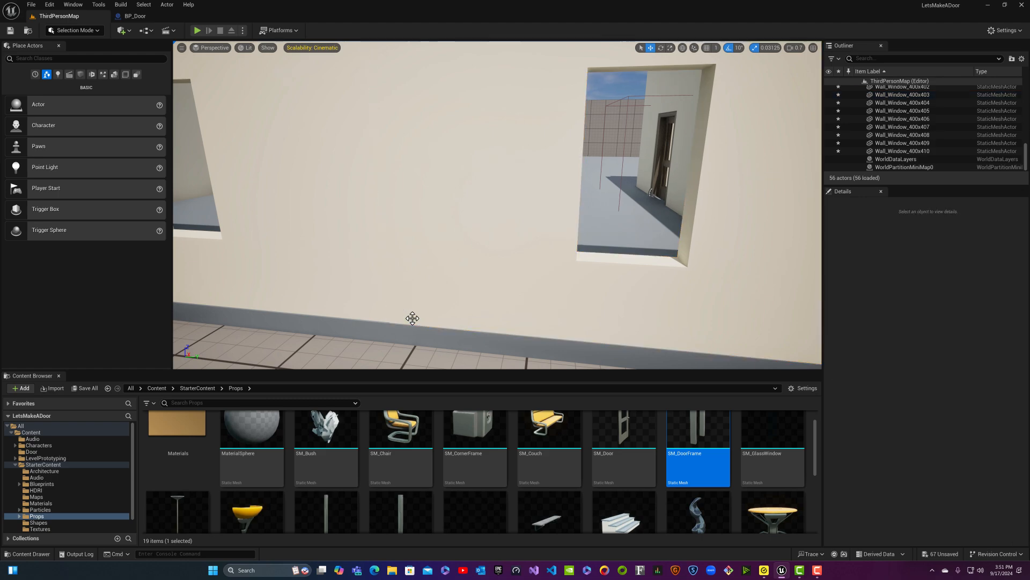
- Move the adjoining wall at the row's end, Wall_Window_400x402, along Y to about 1385.3 to close the corner gap
{"action": "mouse_move", "coordinate": [436, 292]}
{"action": "right_mouse_down"}
{"action": "mouse_move", "coordinate": [529, 278]}
{"action": "mouse_move", "coordinate": [451, 285]}
{"action": "right_mouse_up"}
{"action": "key", "text": "d"}
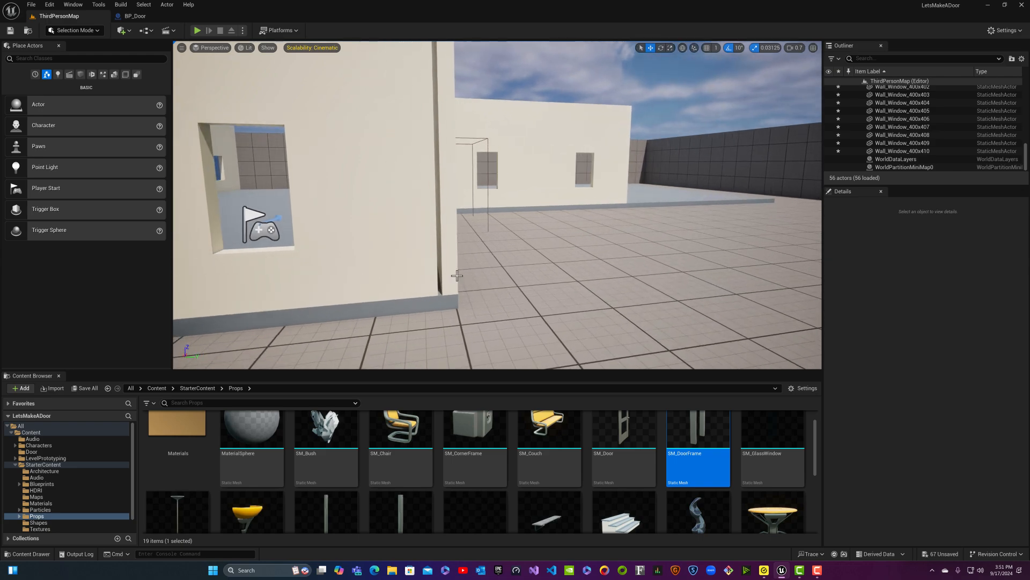
{"action": "left_click", "coordinate": [452, 286]}
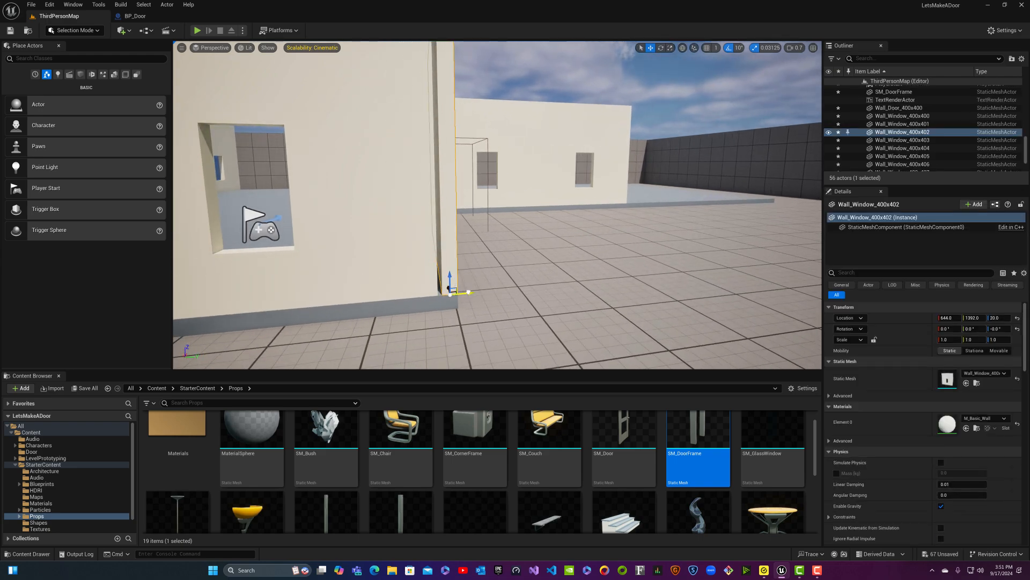
{"action": "left_click_drag", "start_coordinate": [469, 292], "coordinate": [464, 292]}
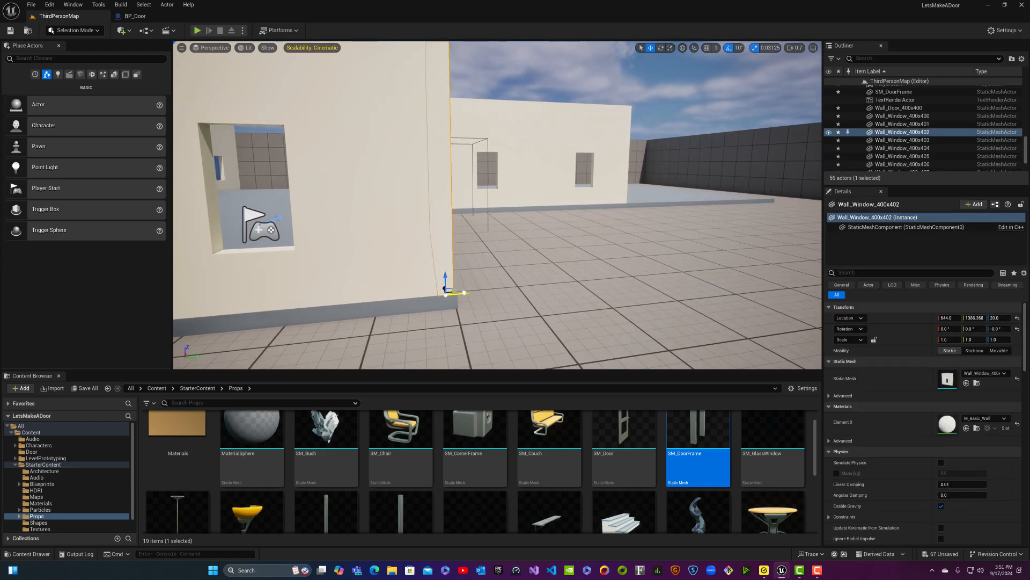
{"action": "key", "text": "Escape"}
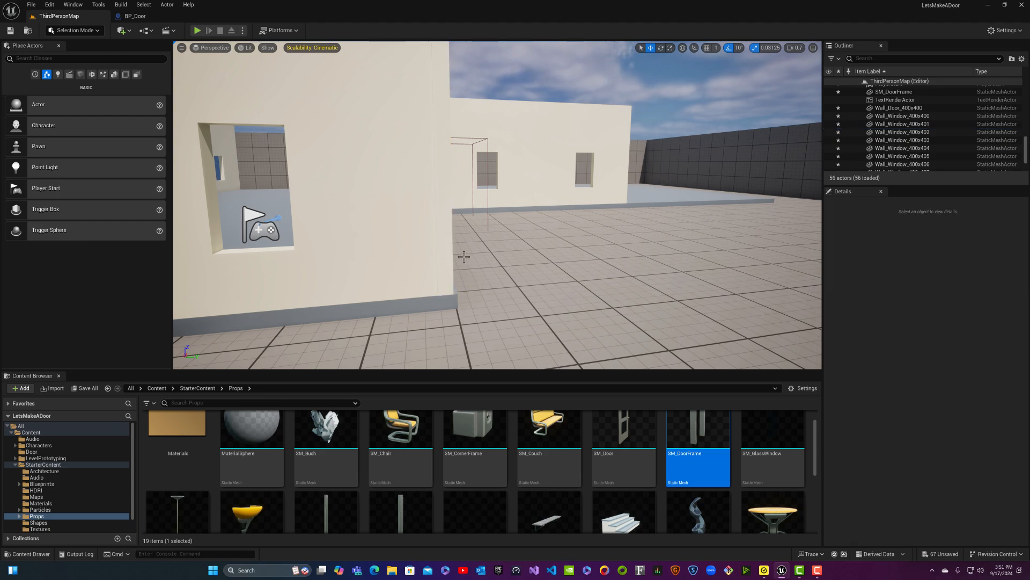
{"action": "left_click", "coordinate": [444, 257]}
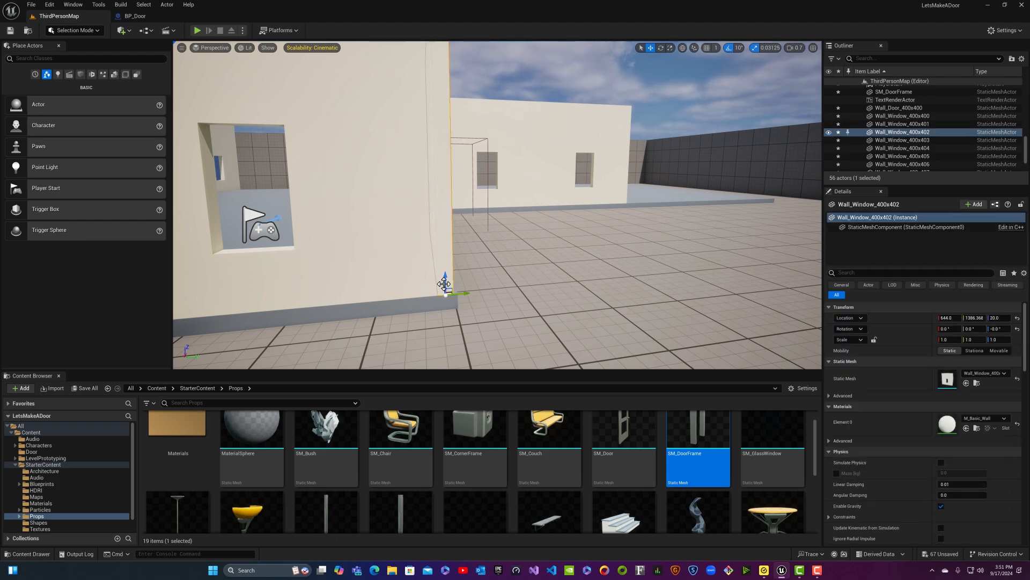
{"action": "left_click_drag", "start_coordinate": [463, 294], "coordinate": [463, 293]}
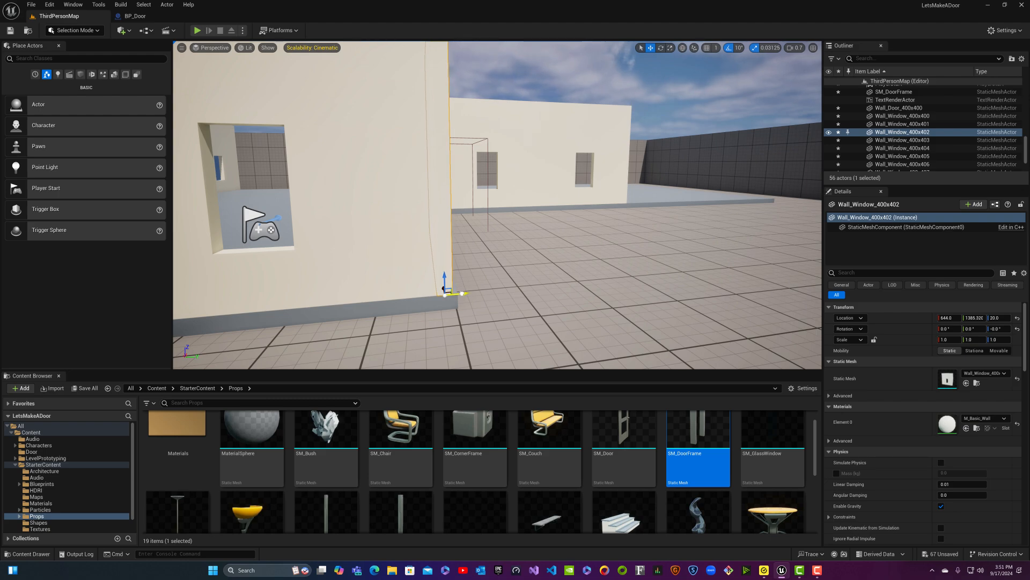
{"action": "key", "text": "Escape"}
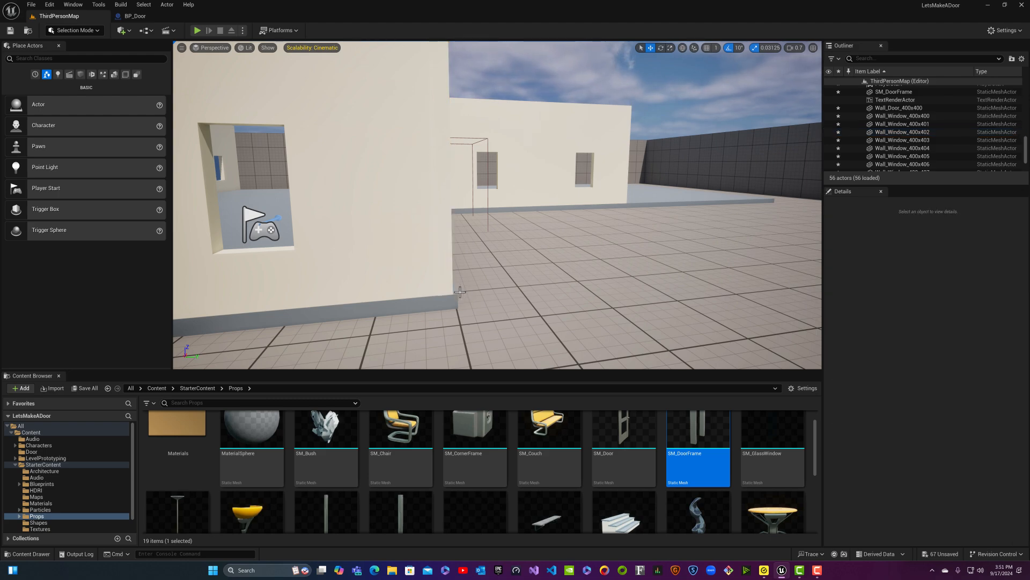
- Refine Wall_Window_400x402 at close range to about X 644.367 and Y 1384.999
{"action": "key", "text": "w"}
{"action": "right_click_drag", "start_coordinate": [458, 291], "coordinate": [523, 330]}
{"action": "left_click", "coordinate": [511, 248]}
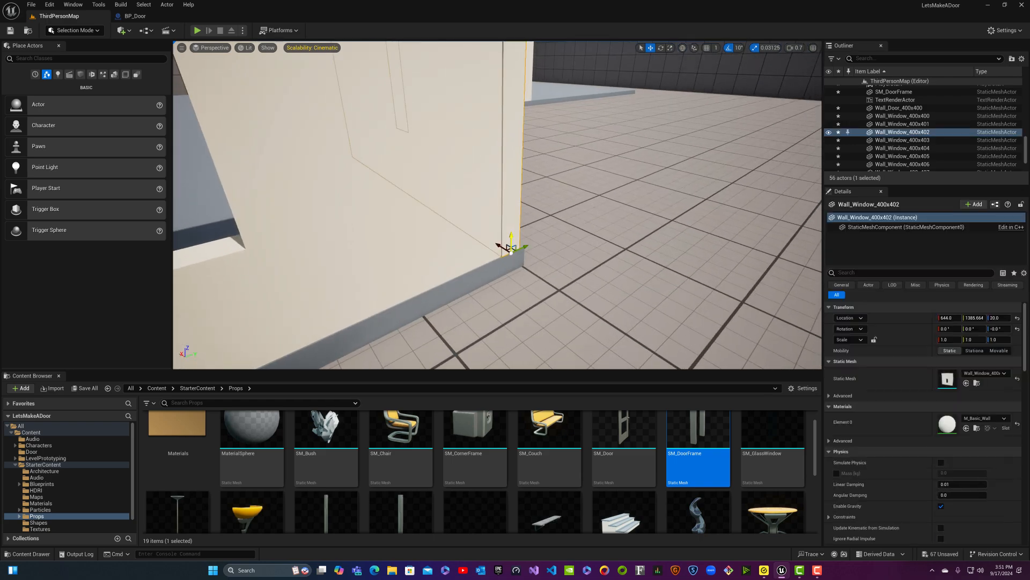
{"action": "mouse_move", "coordinate": [523, 247]}
{"action": "left_mouse_down"}
{"action": "mouse_move", "coordinate": [511, 251]}
{"action": "mouse_move", "coordinate": [525, 245]}
{"action": "left_mouse_up"}
{"action": "key", "text": "Escape"}
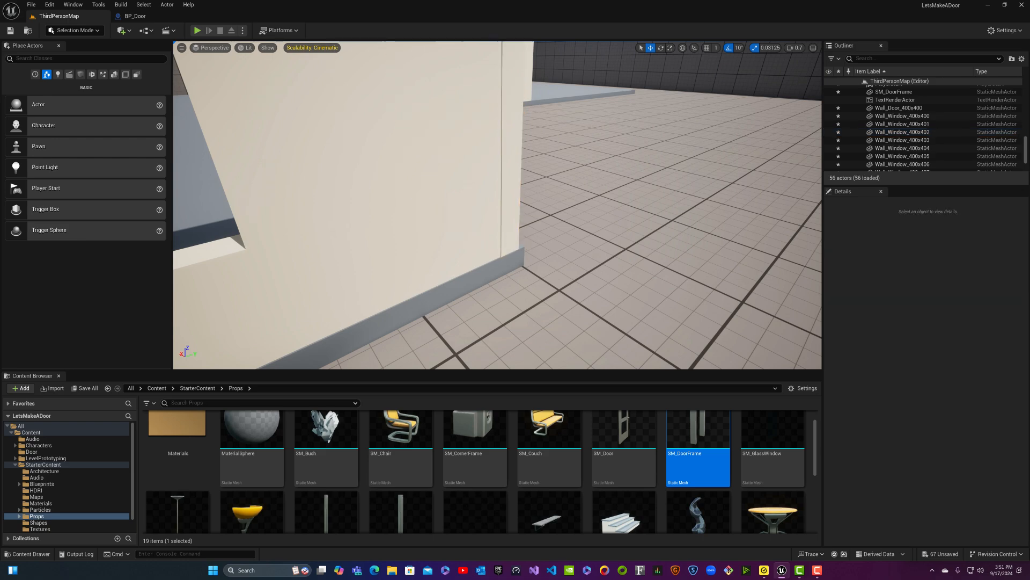
- Nudge Wall_Window_400x402 along X to about 644.74 to narrow the corner seam
{"action": "left_click", "coordinate": [506, 240]}
{"action": "right_click_drag", "start_coordinate": [506, 240], "coordinate": [504, 289]}
{"action": "key", "text": "w"}
{"action": "key", "text": "s"}
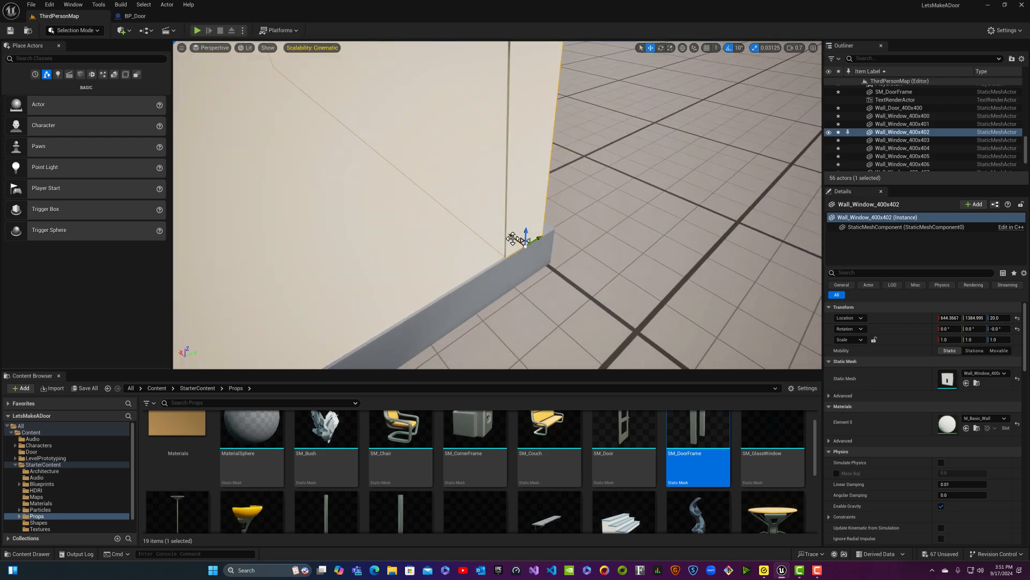
{"action": "left_click_drag", "start_coordinate": [512, 239], "coordinate": [510, 239]}
{"action": "key", "text": "Escape"}
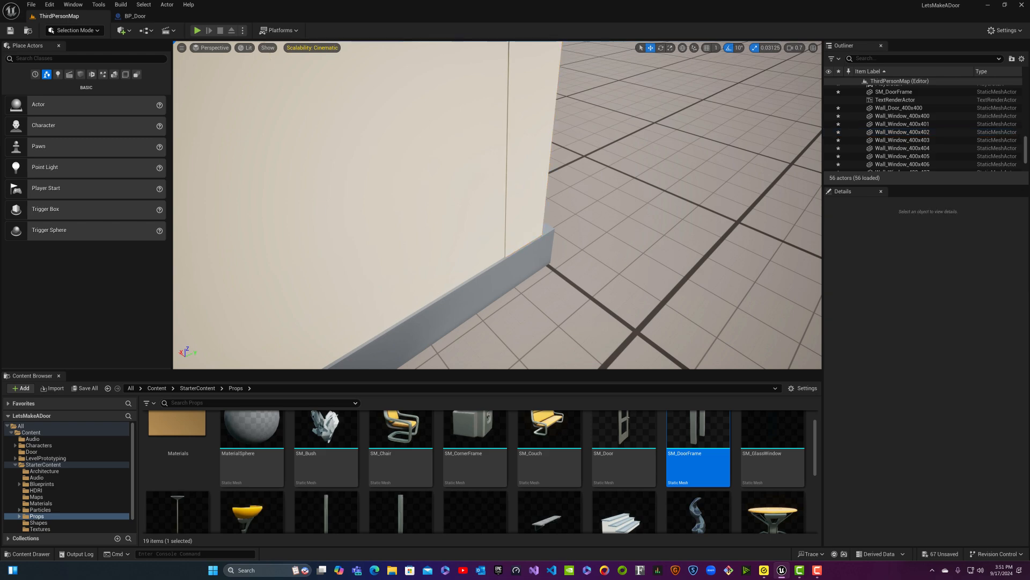
- Fine-tune Wall_Window_400x402 to about X 644.957 and Y 1384.68, checking the corner seam with the wall deselected
{"action": "left_click", "coordinate": [513, 236]}
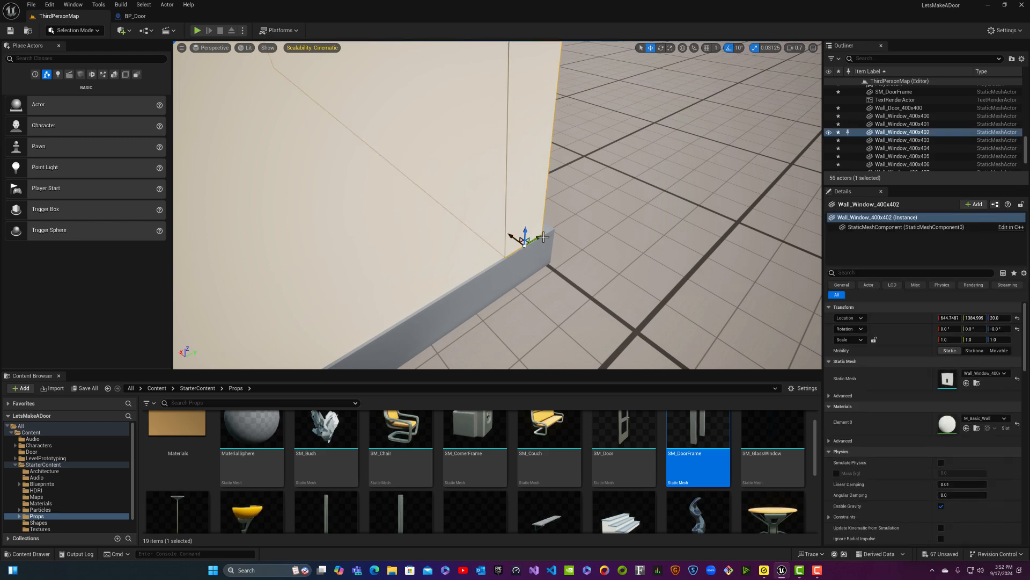
{"action": "key", "text": "Escape"}
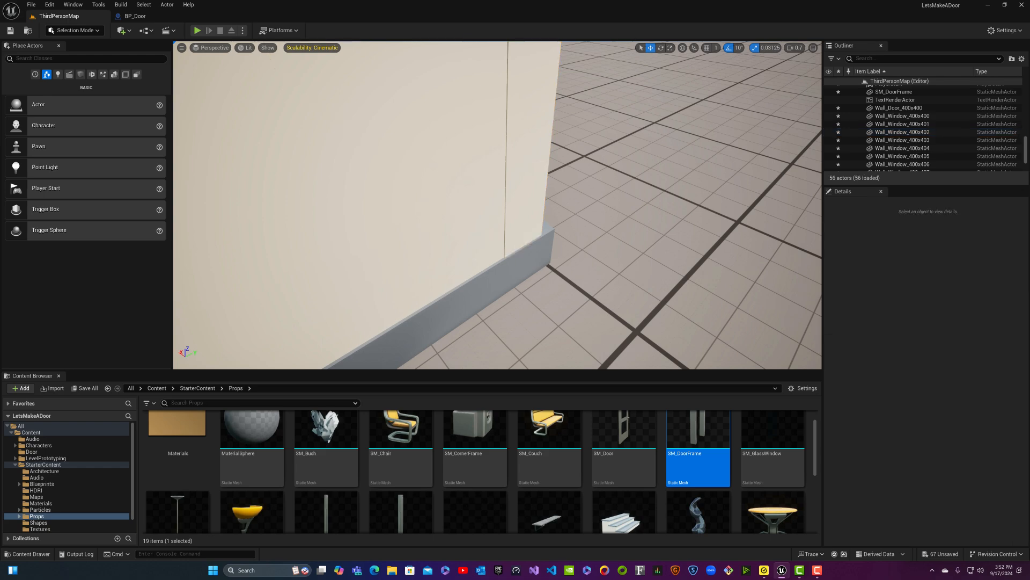
{"action": "left_click", "coordinate": [522, 234]}
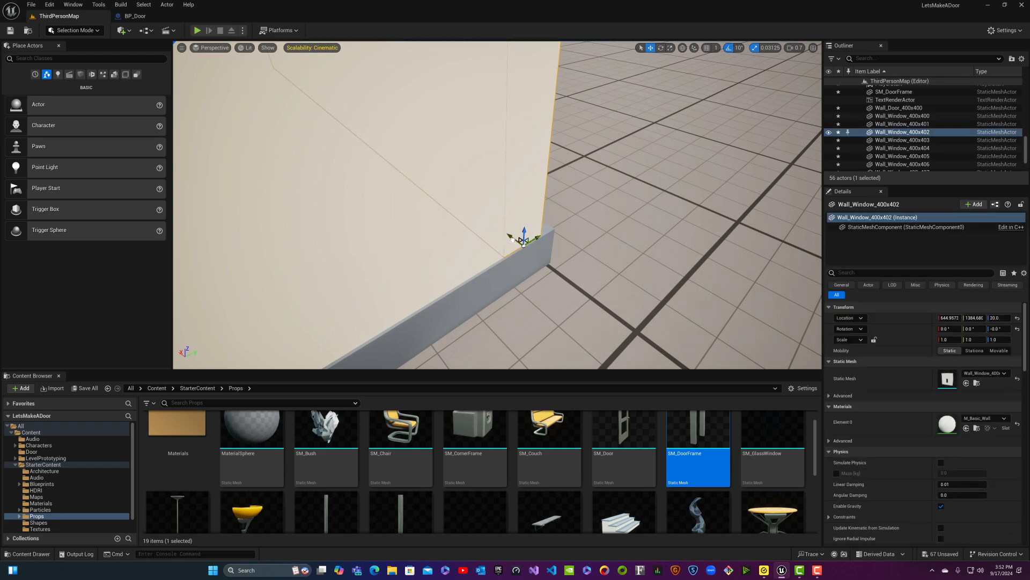
{"action": "key", "text": "Escape"}
- Readjust Wall_Window_400x402 along Y to about 1386.261 so its end lines up with the neighbouring wall face
{"action": "left_click", "coordinate": [527, 231]}
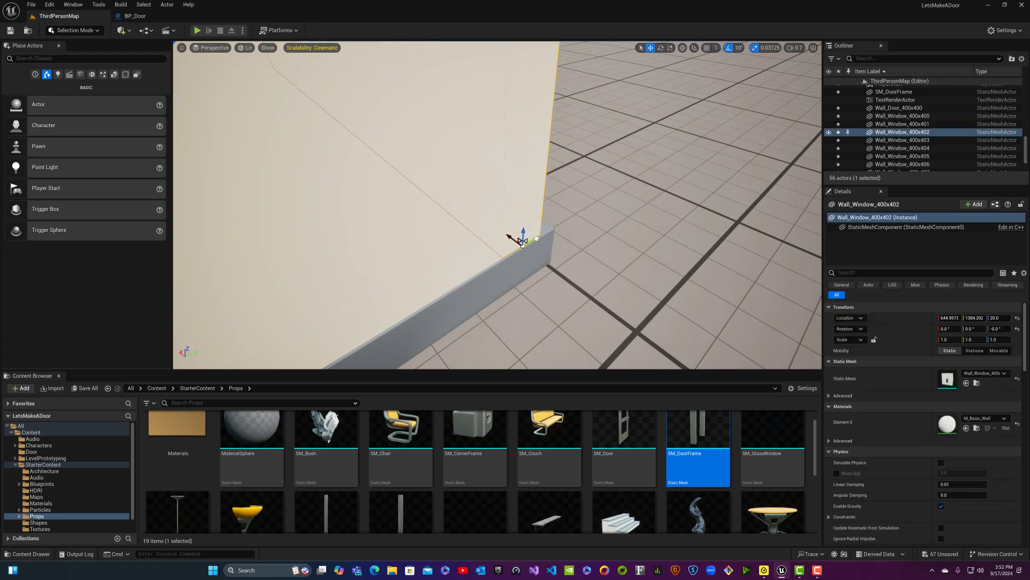
{"action": "key", "text": "Escape"}
{"action": "left_click", "coordinate": [535, 226]}
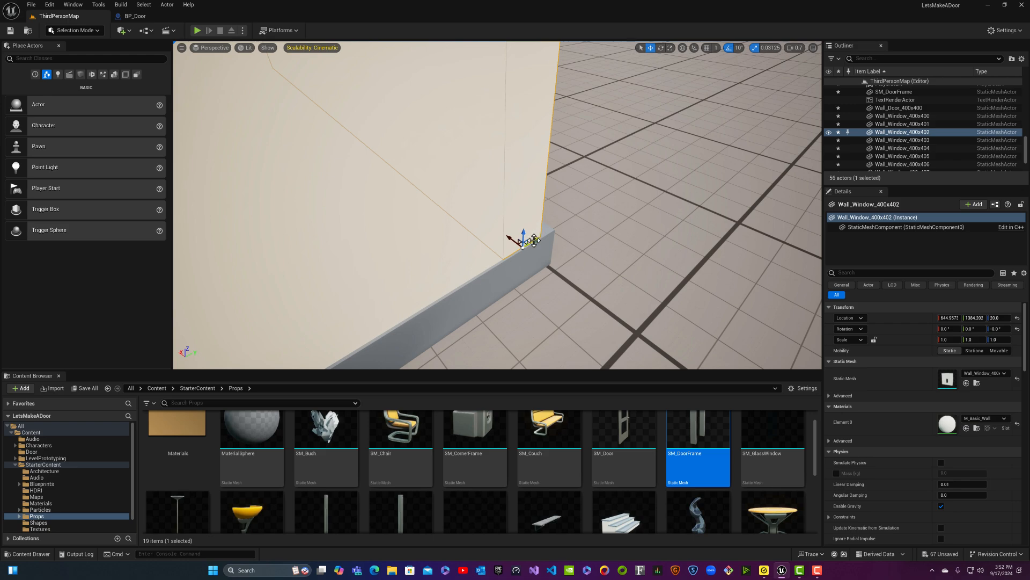
{"action": "left_click_drag", "start_coordinate": [534, 240], "coordinate": [538, 239]}
{"action": "key", "text": "Escape"}
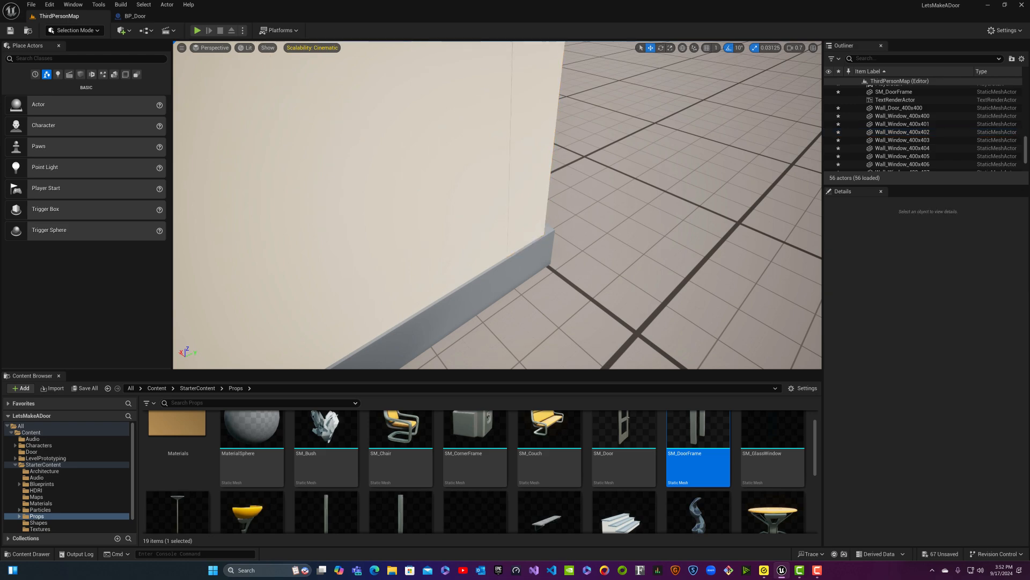
- Close the remaining corner seam by nudging Wall_Window_400x402 along X to 645.0324 from a close-up view
{"action": "right_click_drag", "start_coordinate": [538, 239], "coordinate": [526, 260]}
{"action": "key", "text": "w"}
{"action": "scroll", "coordinate": [526, 244], "scroll_direction": "up", "scroll_amount": 1}
{"action": "key", "text": "w"}
{"action": "scroll", "coordinate": [526, 244], "scroll_direction": "down", "scroll_amount": 1}
{"action": "key", "text": "s"}
{"action": "key", "text": "w"}
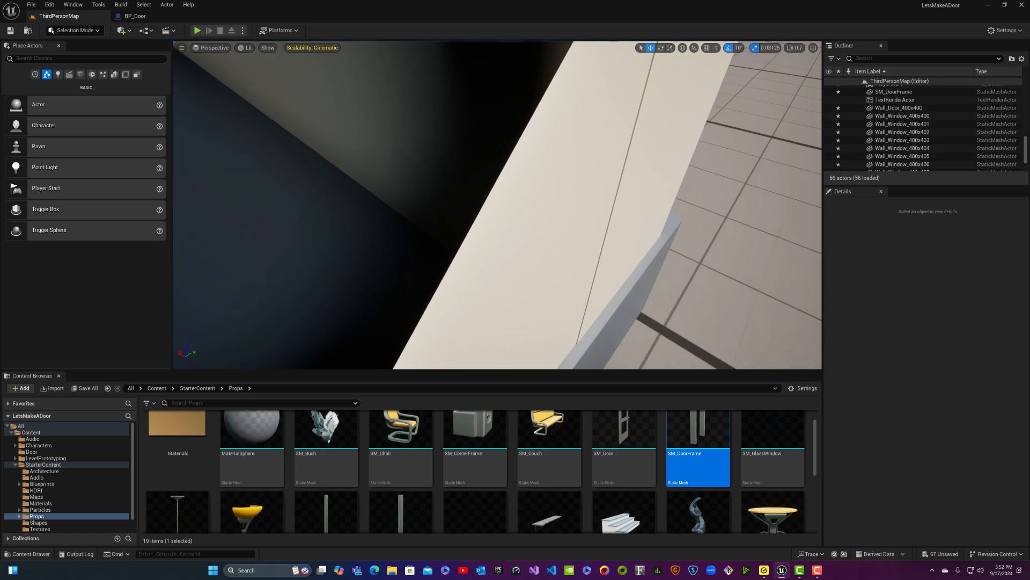
{"action": "left_click", "coordinate": [631, 224]}
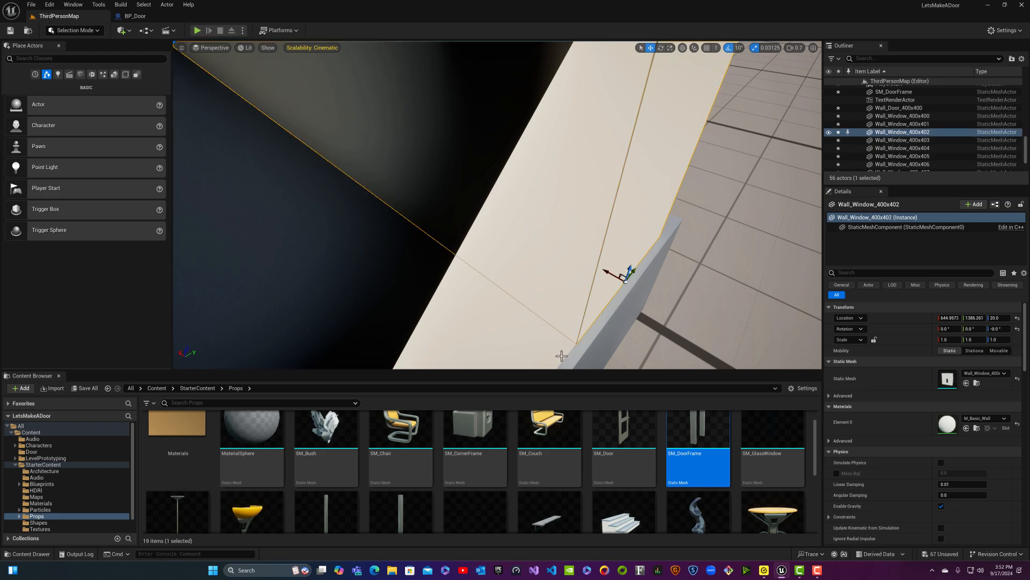
{"action": "right_click_drag", "start_coordinate": [588, 330], "coordinate": [642, 361]}
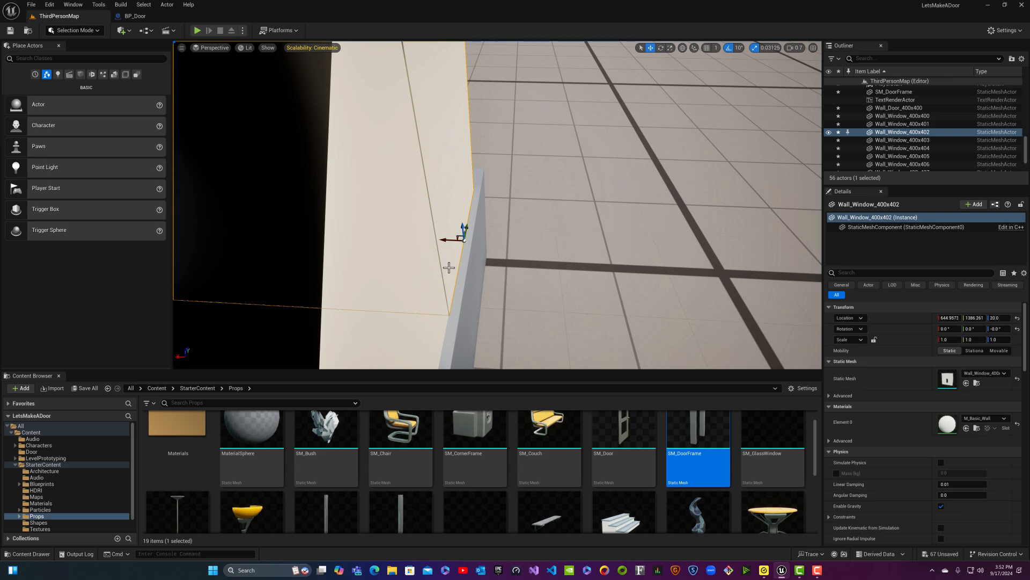
{"action": "left_click_drag", "start_coordinate": [447, 238], "coordinate": [445, 239]}
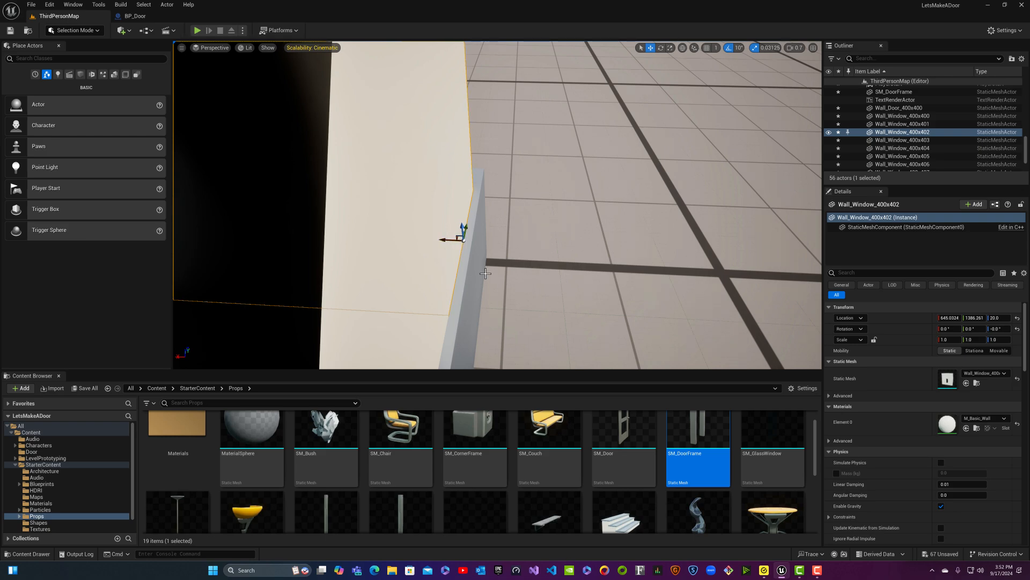
{"action": "key", "text": "Escape"}
- Move Wall_Door_400x400 along Y to about 1385.98 so its face lines up with the neighbouring window wall, and deselect it
{"action": "right_click_drag", "start_coordinate": [492, 273], "coordinate": [483, 251]}
{"action": "scroll", "coordinate": [386, 153], "scroll_direction": "up", "scroll_amount": 5}
{"action": "left_click", "coordinate": [483, 252]}
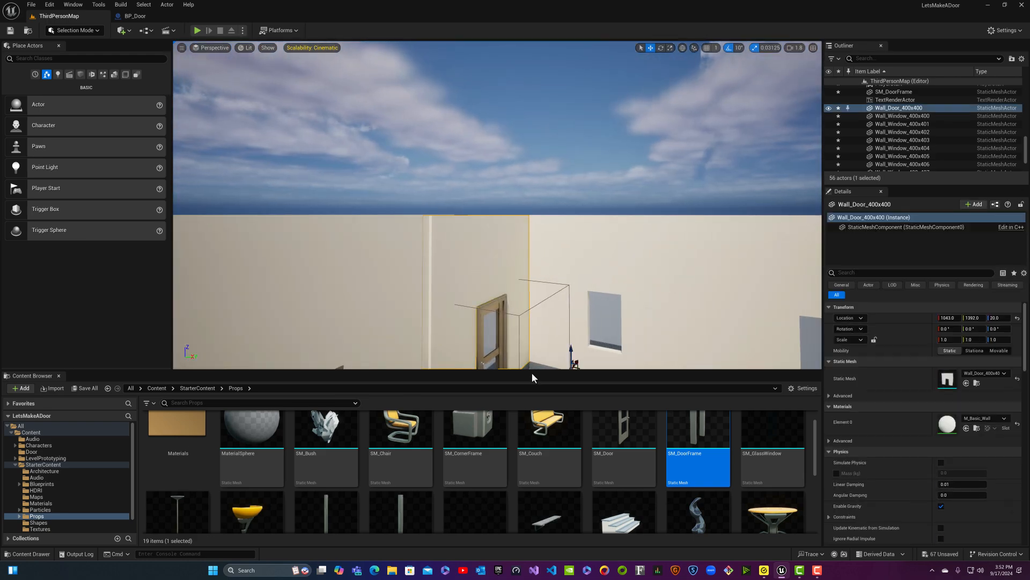
{"action": "right_click_drag", "start_coordinate": [532, 341], "coordinate": [532, 376]}
{"action": "right_click_drag", "start_coordinate": [601, 302], "coordinate": [475, 321]}
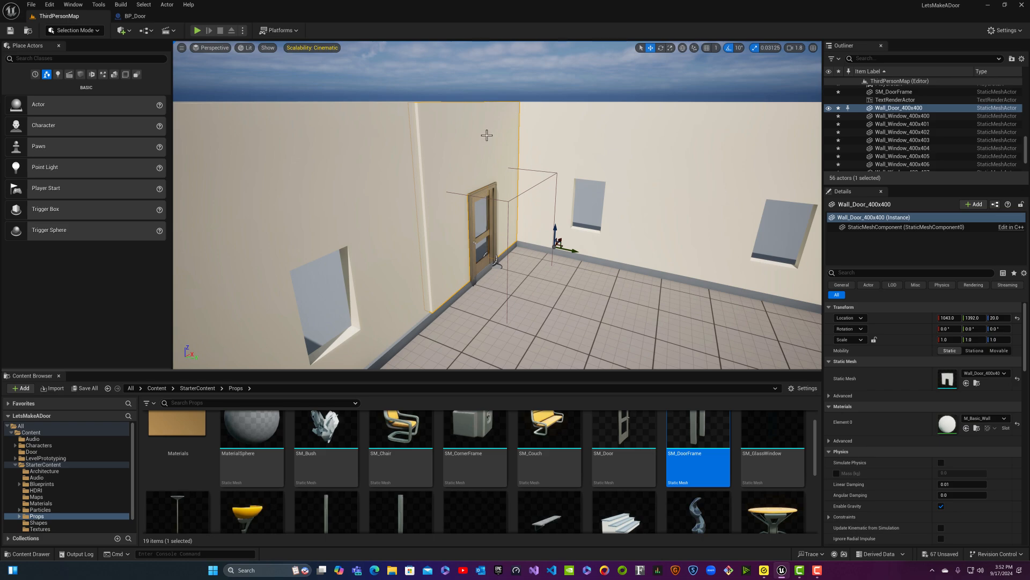
{"action": "left_click", "coordinate": [376, 167]}
{"action": "left_click", "coordinate": [457, 163]}
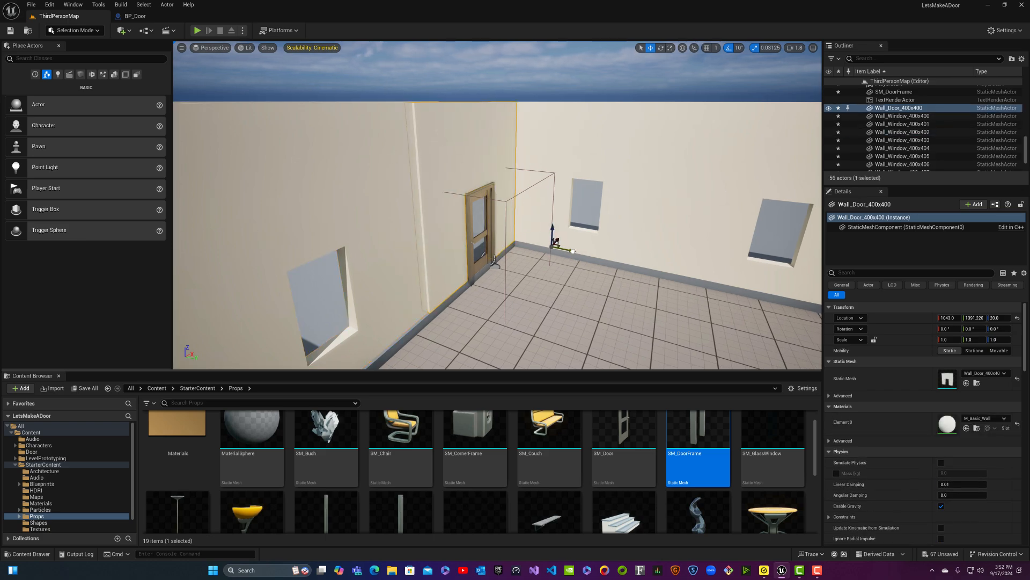
{"action": "left_click_drag", "start_coordinate": [571, 248], "coordinate": [571, 252]}
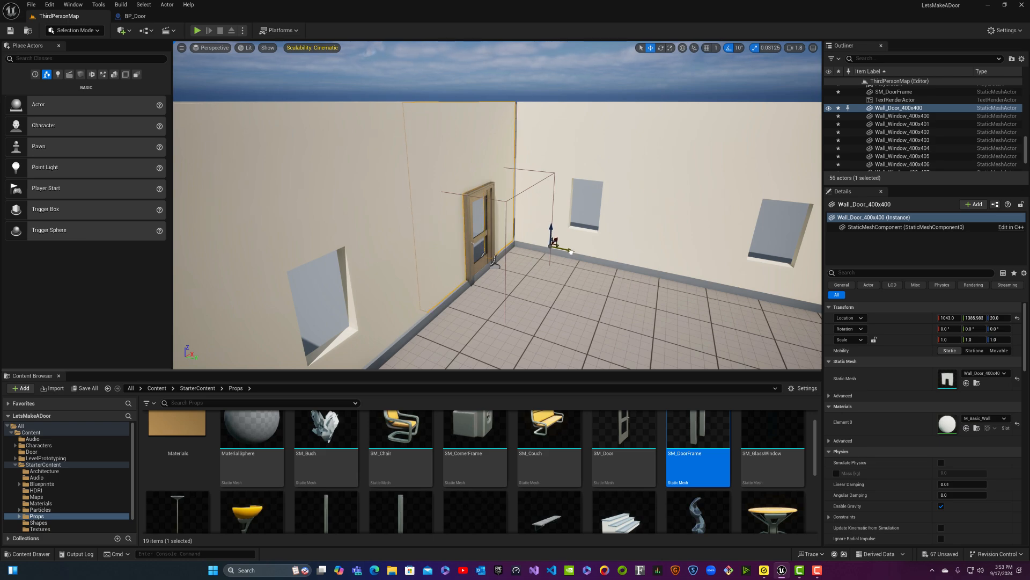
{"action": "key", "text": "Escape"}
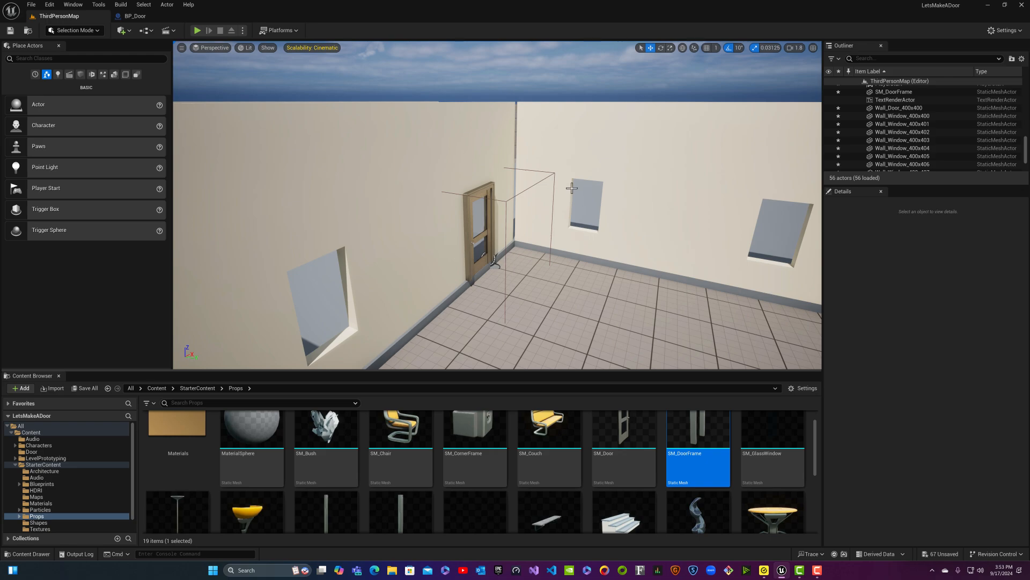
- Shift Wall_Window_400x400 along Y to about 1398.615 to close the corner gap beside the door wall
{"action": "left_click", "coordinate": [550, 222]}
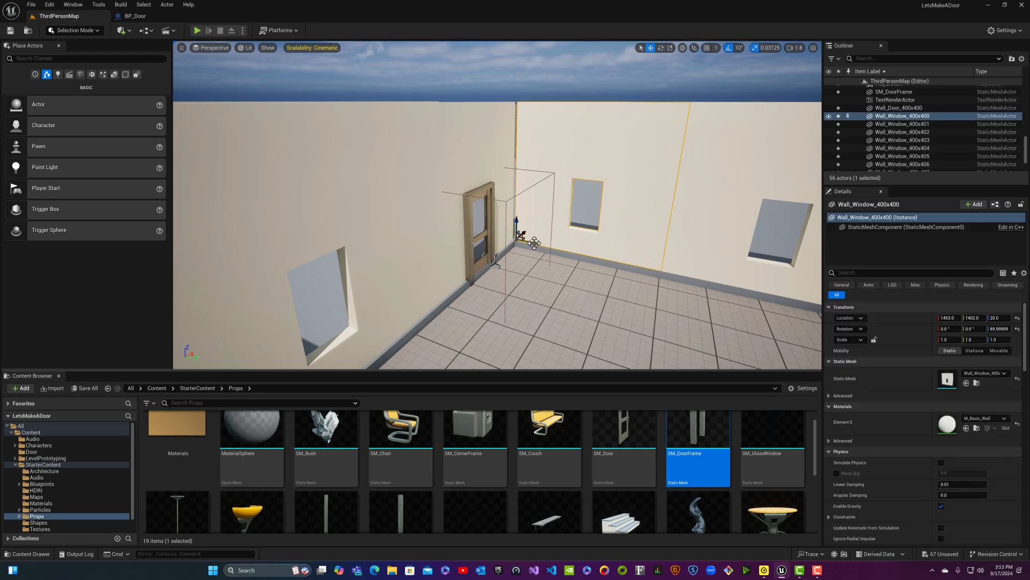
{"action": "left_click_drag", "start_coordinate": [535, 244], "coordinate": [534, 243]}
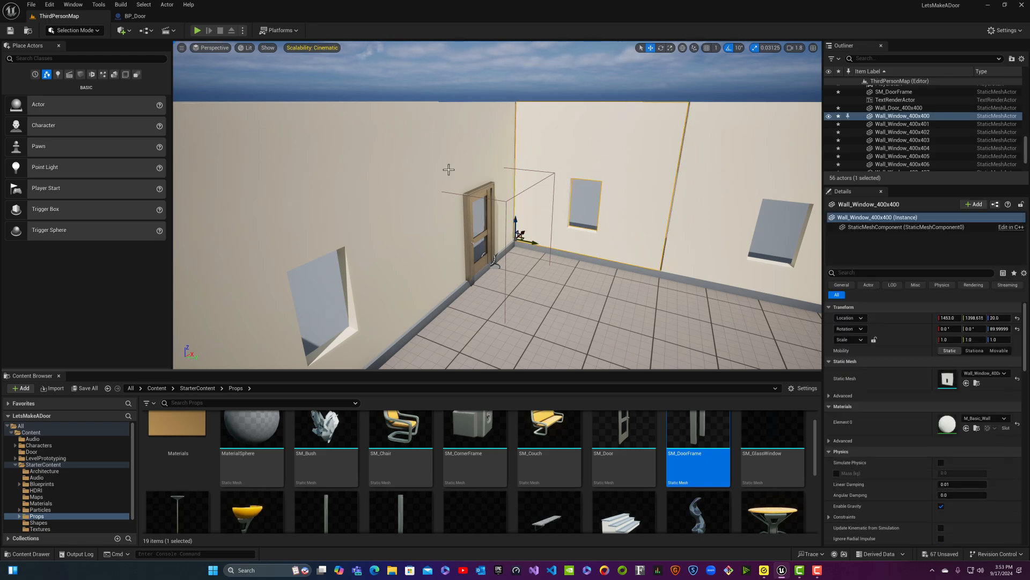
- Nudge Wall_Door_400x400 along X to about 1042.223, towards the adjoining window wall
{"action": "left_click", "coordinate": [470, 151]}
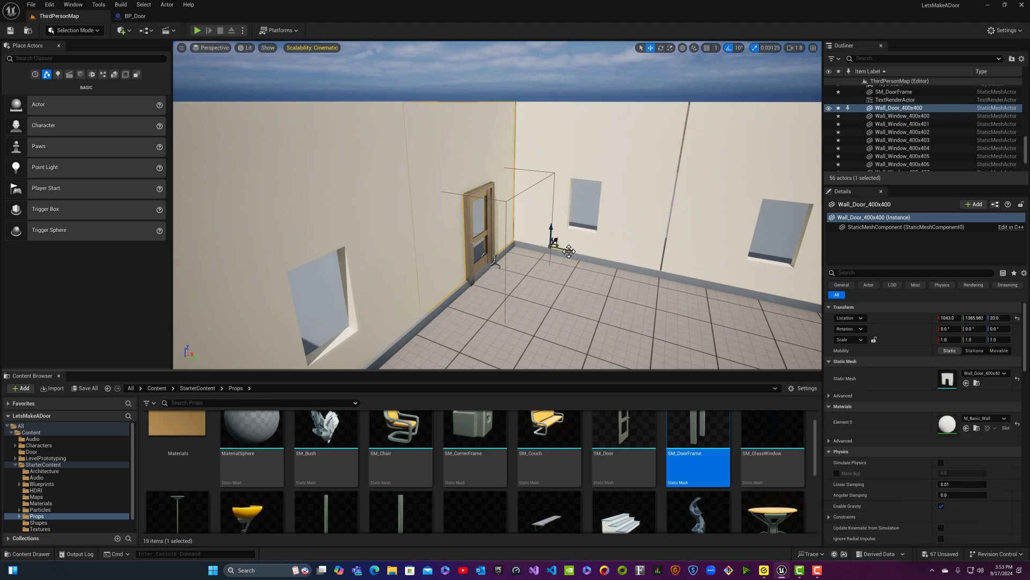
{"action": "key", "text": "w"}
{"action": "right_click_drag", "start_coordinate": [439, 224], "coordinate": [343, 250]}
{"action": "key", "text": "s"}
{"action": "key", "text": "a"}
{"action": "key", "text": "d"}
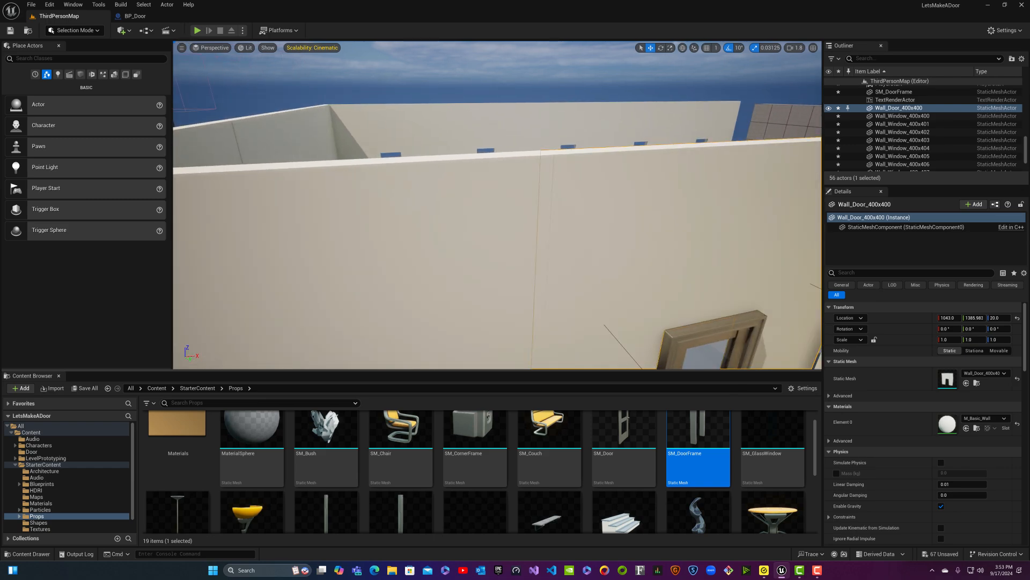
{"action": "key", "text": "d"}
{"action": "key", "text": "q"}
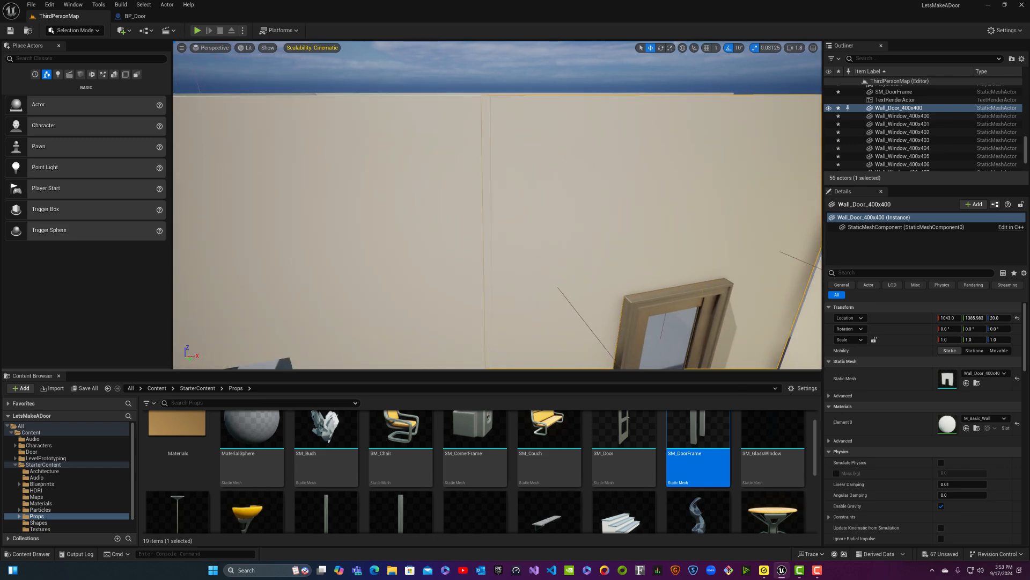
{"action": "right_click_drag", "start_coordinate": [343, 250], "coordinate": [356, 337]}
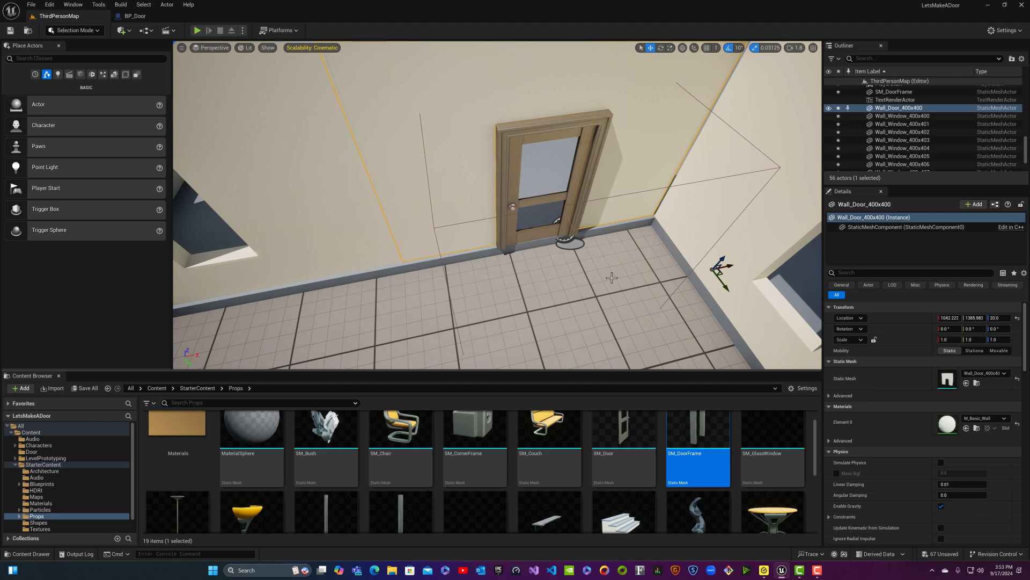
- Examine the joint between the door wall and the adjoining window wall from close up at floor level
{"action": "right_click_drag", "start_coordinate": [612, 278], "coordinate": [520, 272]}
{"action": "key", "text": "w"}
{"action": "scroll", "coordinate": [554, 277], "scroll_direction": "down", "scroll_amount": 5}
{"action": "key", "text": "w"}
{"action": "scroll", "coordinate": [551, 314], "scroll_direction": "up", "scroll_amount": 2}
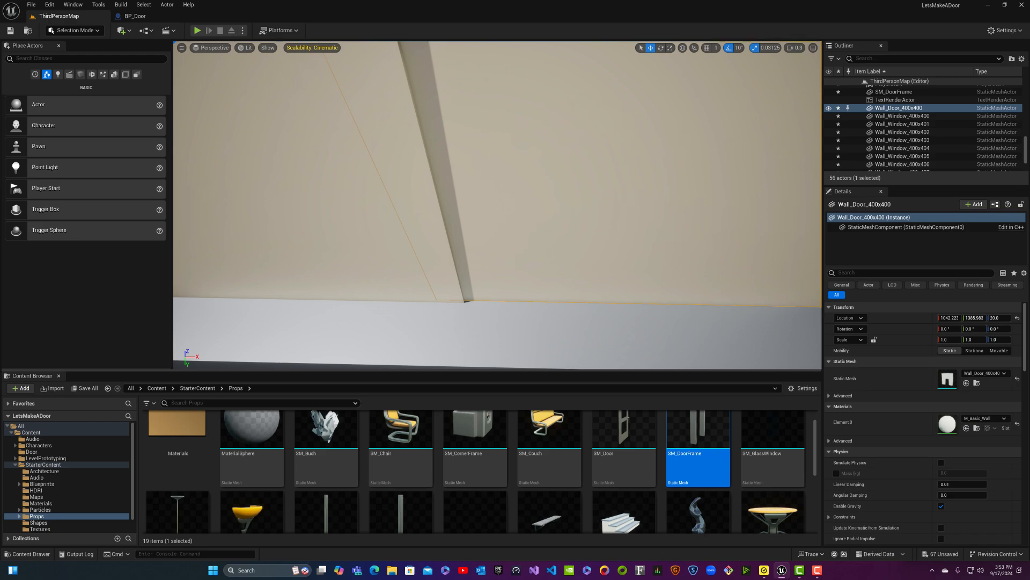
{"action": "right_click_drag", "start_coordinate": [488, 303], "coordinate": [631, 293]}
{"action": "key", "text": "d"}
{"action": "right_click_drag", "start_coordinate": [575, 237], "coordinate": [575, 237]}
{"action": "right_click_drag", "start_coordinate": [660, 191], "coordinate": [772, 199]}
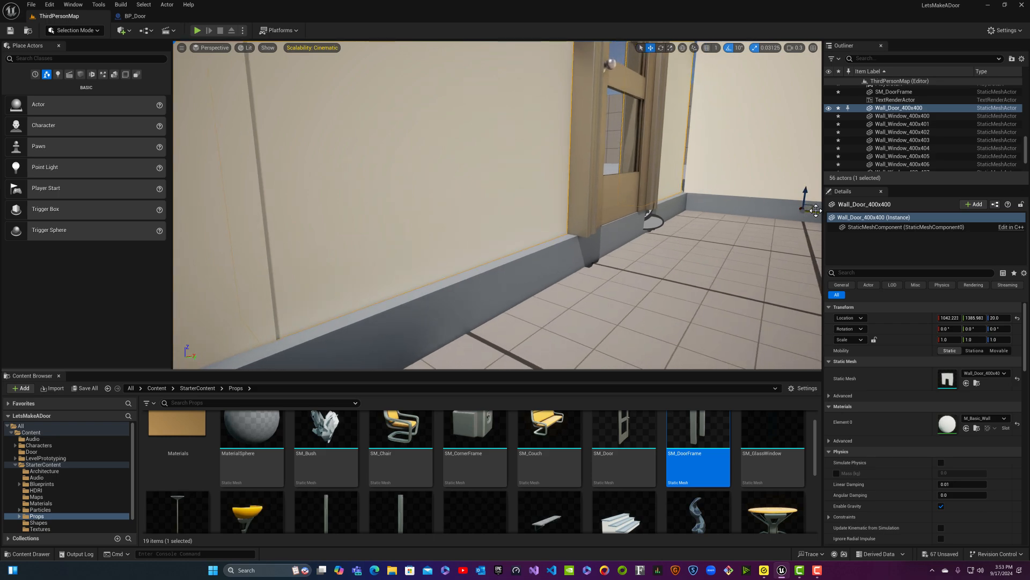
{"action": "left_click_drag", "start_coordinate": [816, 210], "coordinate": [789, 219], "text": "alt"}
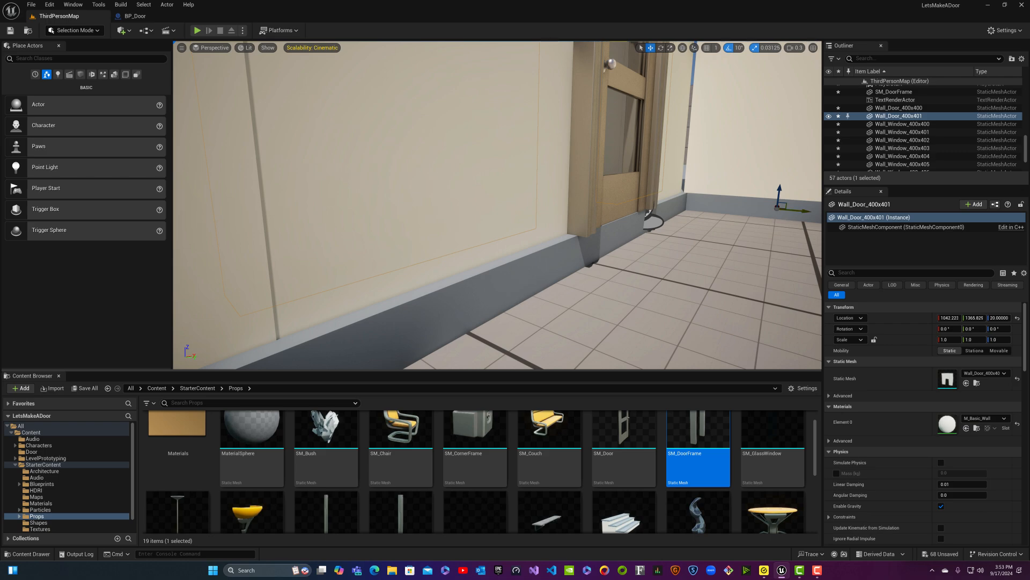
{"action": "key", "text": "ctrl+z"}
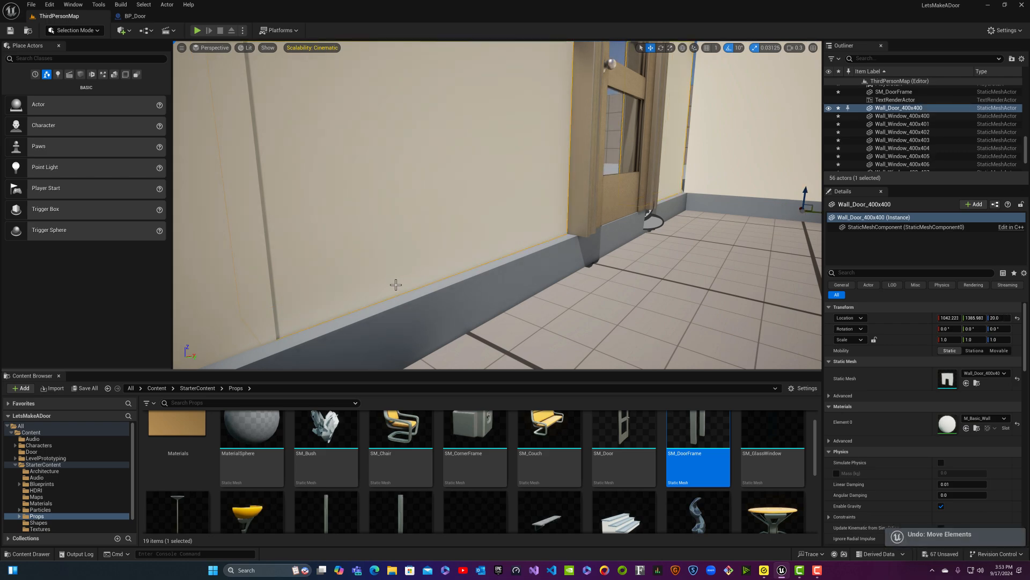
{"action": "right_click_drag", "start_coordinate": [396, 284], "coordinate": [443, 272]}
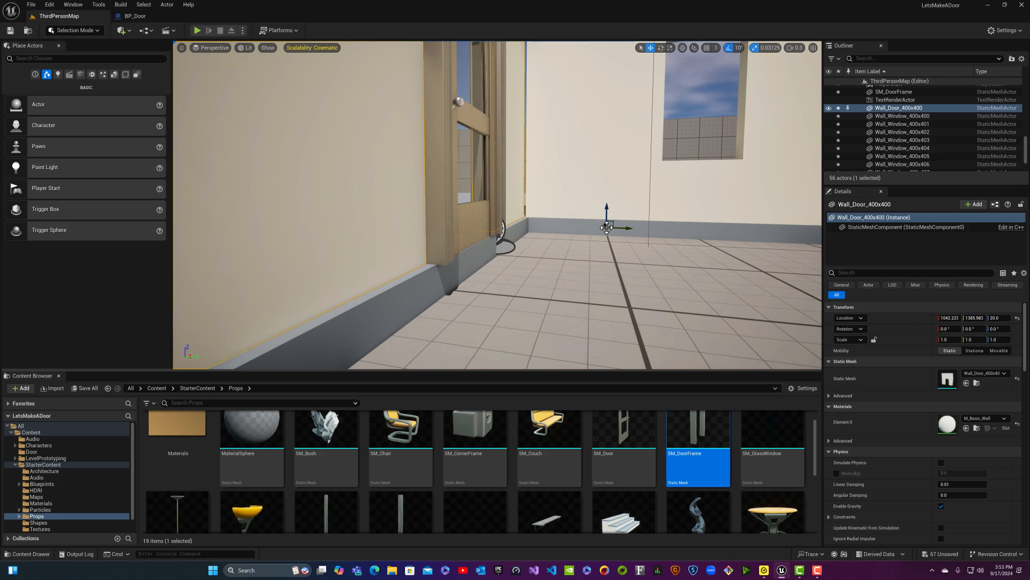
{"action": "middle_click_drag", "start_coordinate": [607, 227], "coordinate": [606, 234]}
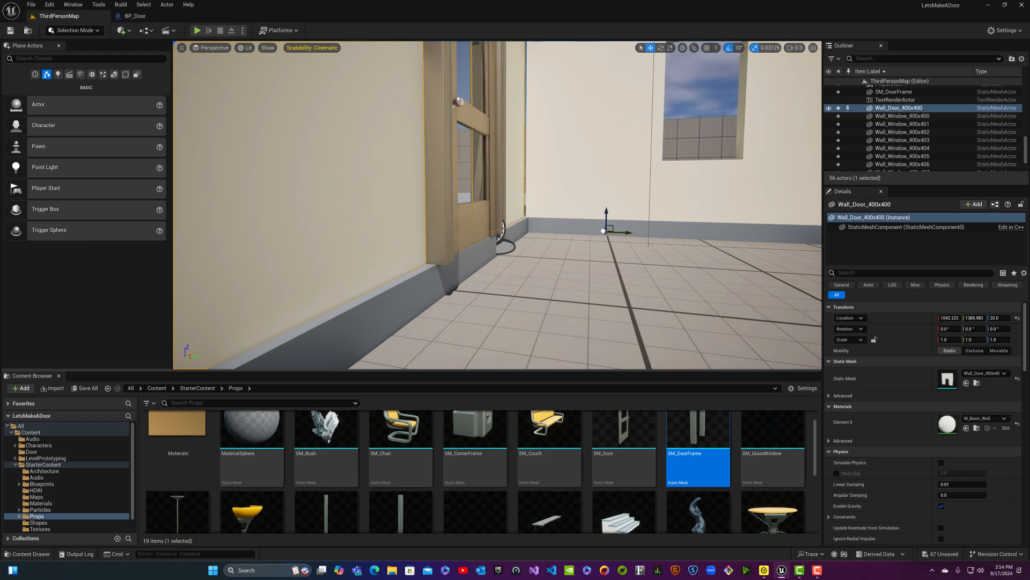
{"action": "middle_click_drag", "start_coordinate": [603, 231], "coordinate": [591, 241]}
- Try to relocate the door wall's pivot to its end beside the window wall and set it as the pivot offset
{"action": "right_click_drag", "start_coordinate": [602, 211], "coordinate": [444, 193]}
{"action": "key", "text": "s"}
{"action": "key", "text": "w"}
{"action": "key", "text": "d"}
{"action": "key", "text": "s"}
{"action": "key", "text": "s"}
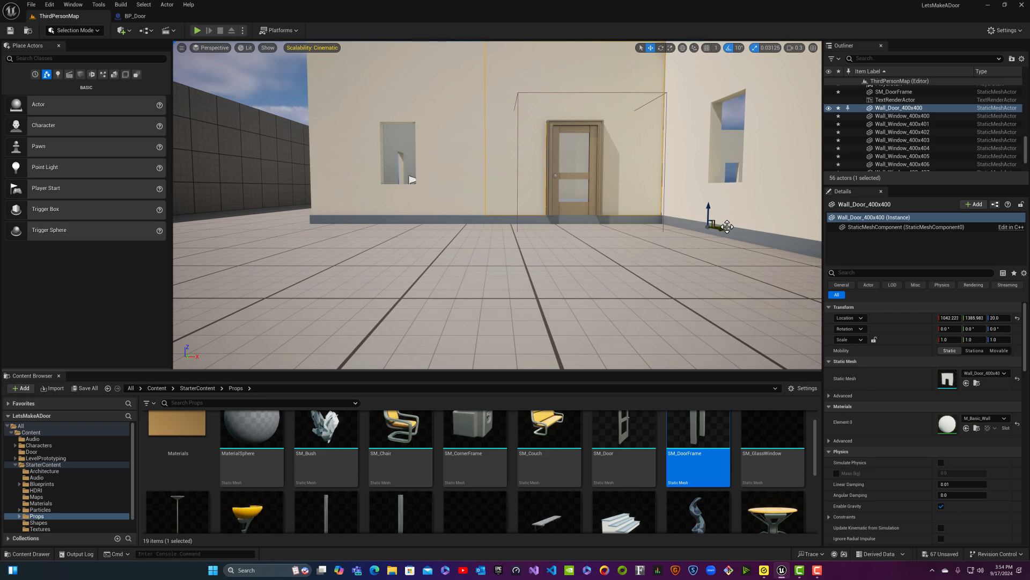
{"action": "middle_click_drag", "start_coordinate": [728, 226], "coordinate": [512, 231]}
{"action": "right_click", "coordinate": [497, 226]}
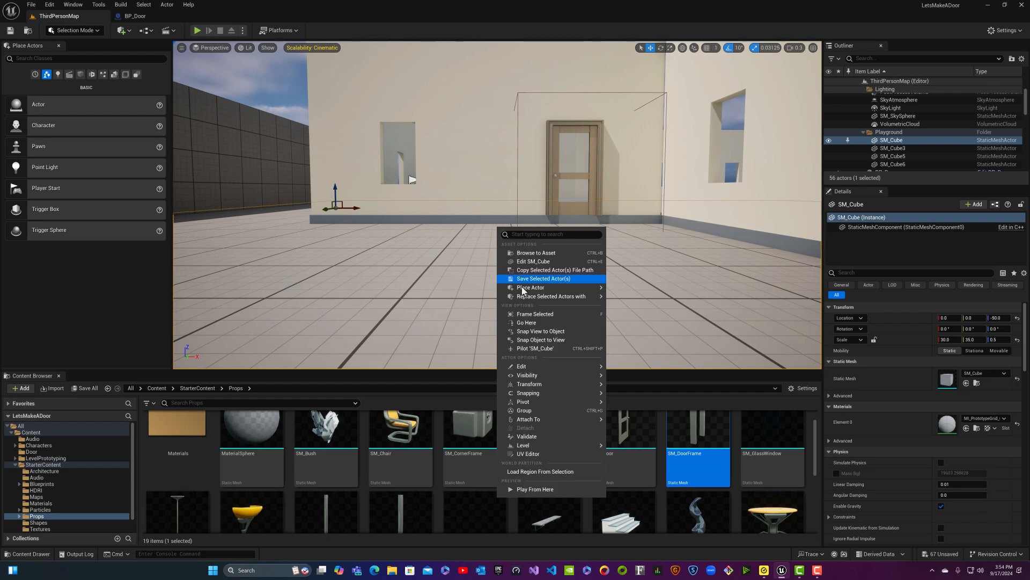
{"action": "mouse_move", "coordinate": [517, 396]}
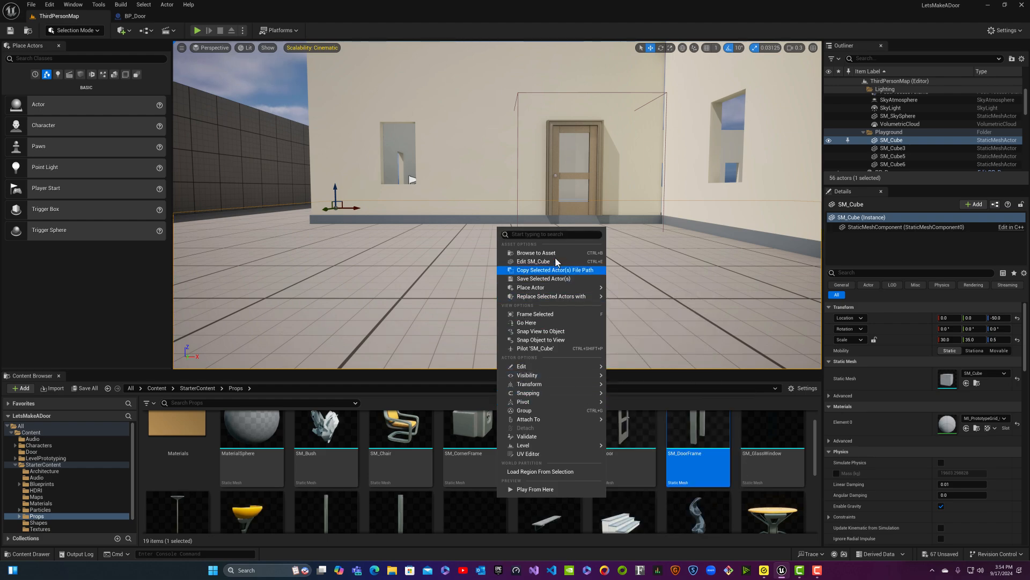
{"action": "mouse_move", "coordinate": [553, 297]}
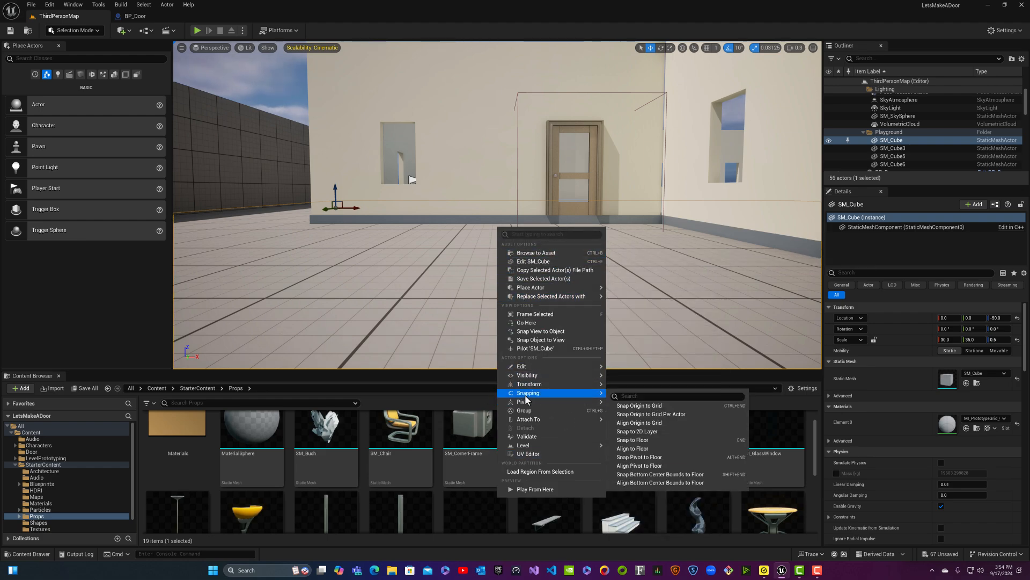
{"action": "mouse_move", "coordinate": [586, 402]}
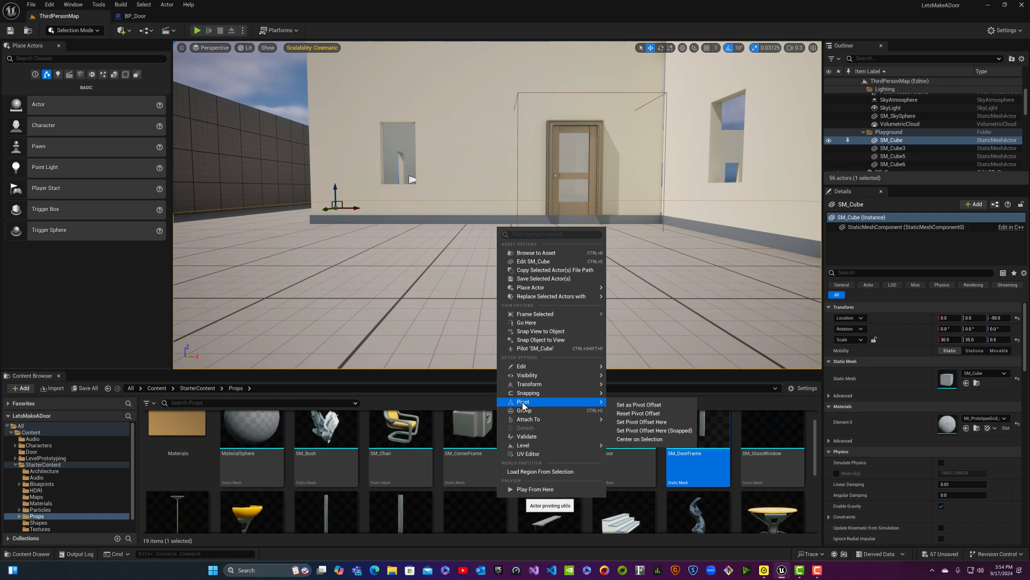
{"action": "left_click", "coordinate": [639, 405]}
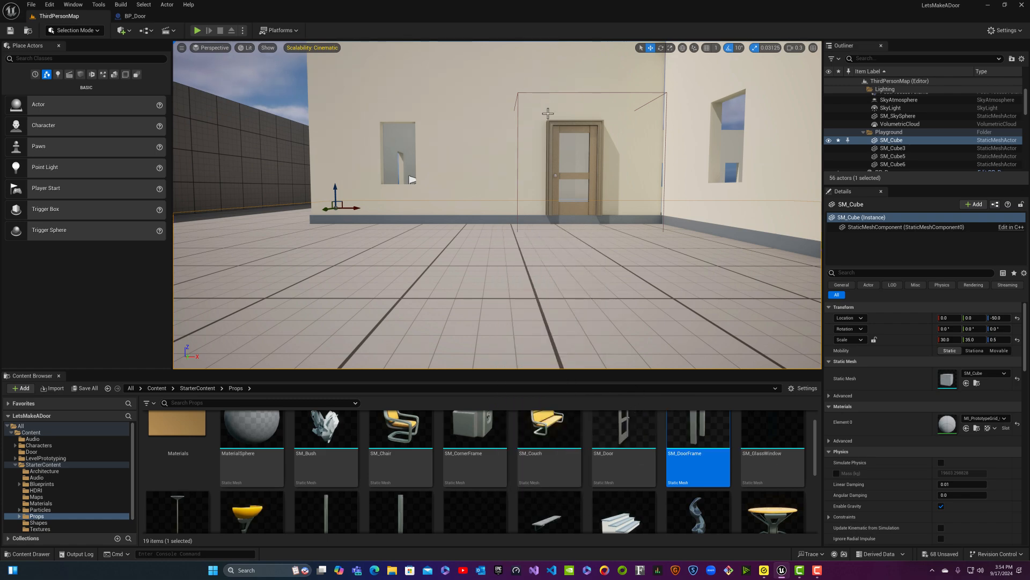
- Move Wall_Door_400x400's pivot to the base of its edge beside the window wall and set it as the pivot offset
{"action": "left_click", "coordinate": [541, 71]}
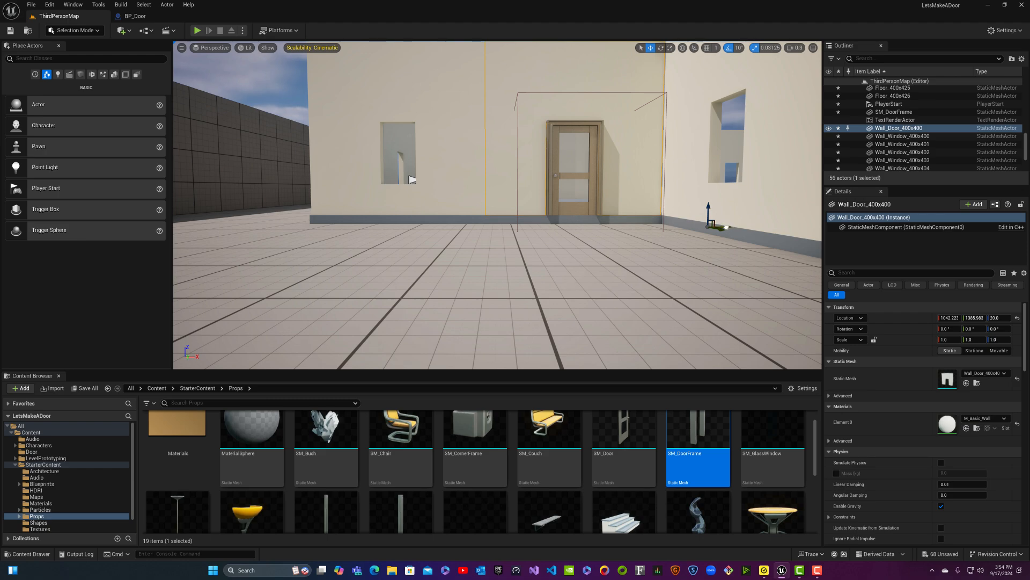
{"action": "middle_click_drag", "start_coordinate": [709, 225], "coordinate": [489, 225]}
{"action": "middle_click_drag", "start_coordinate": [487, 207], "coordinate": [490, 193]}
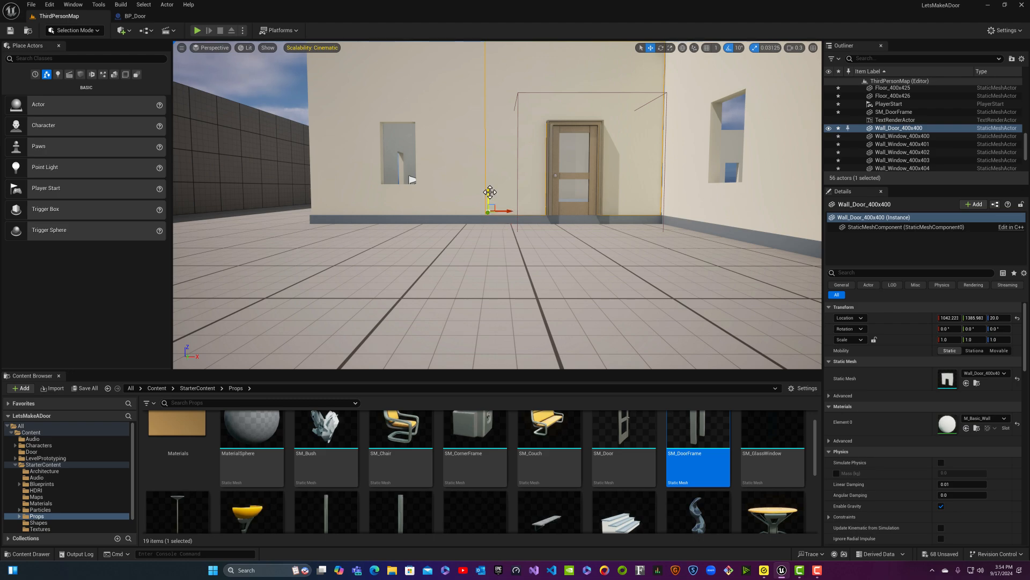
{"action": "right_click", "coordinate": [489, 192]}
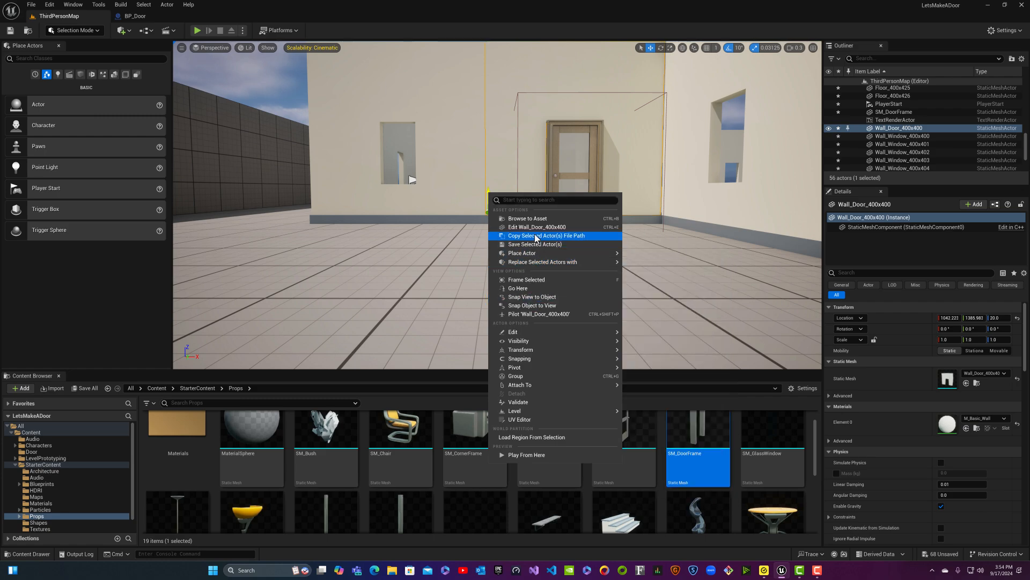
{"action": "mouse_move", "coordinate": [520, 367]}
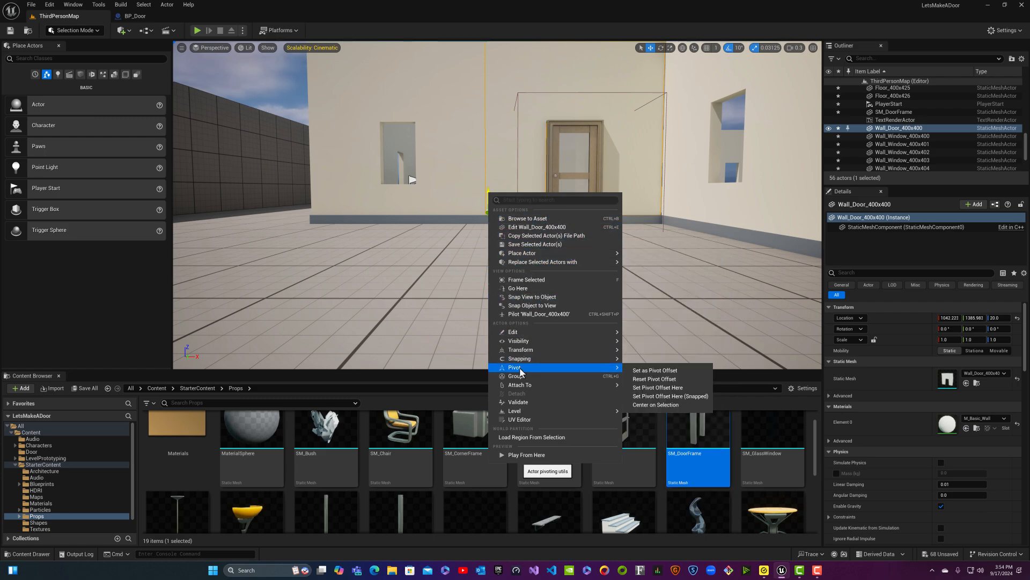
{"action": "left_click", "coordinate": [658, 371]}
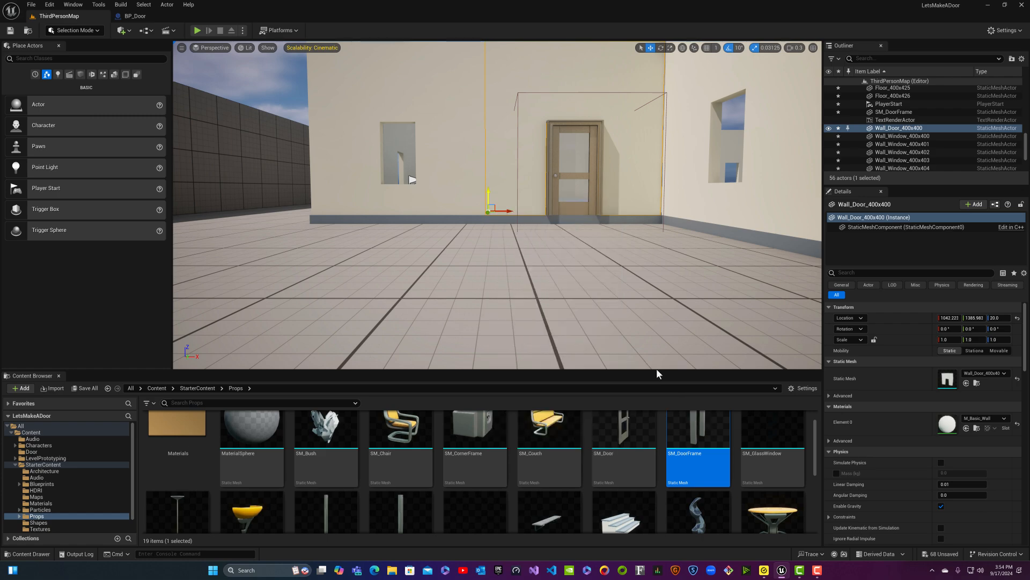
- Nudge Wall_Door_400x400 along Y to about 1386.127 to bring its face flush with the adjoining wall
{"action": "right_click_drag", "start_coordinate": [530, 201], "coordinate": [620, 234]}
{"action": "key", "text": "w"}
{"action": "key", "text": "a"}
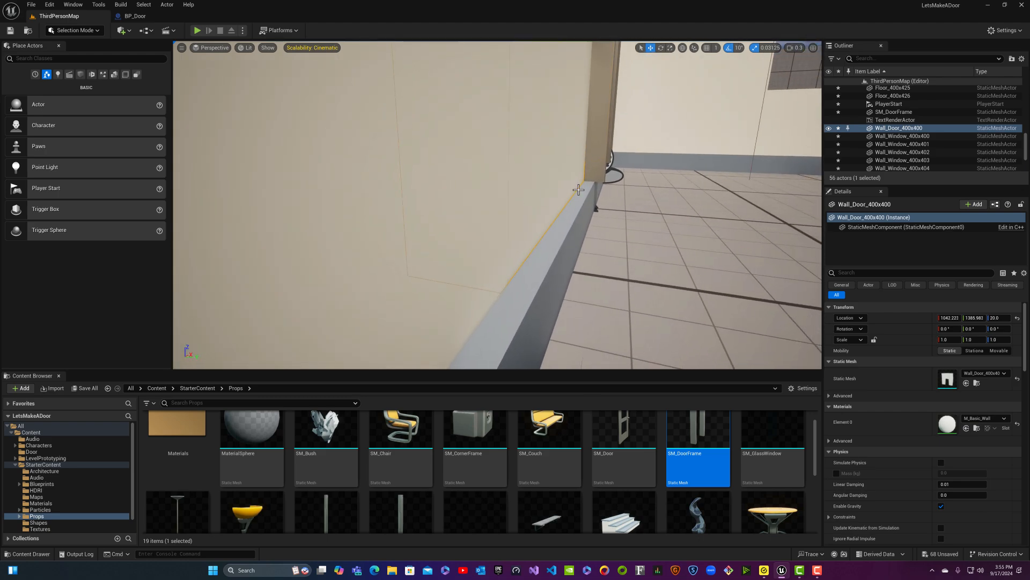
{"action": "right_click_drag", "start_coordinate": [616, 170], "coordinate": [675, 170]}
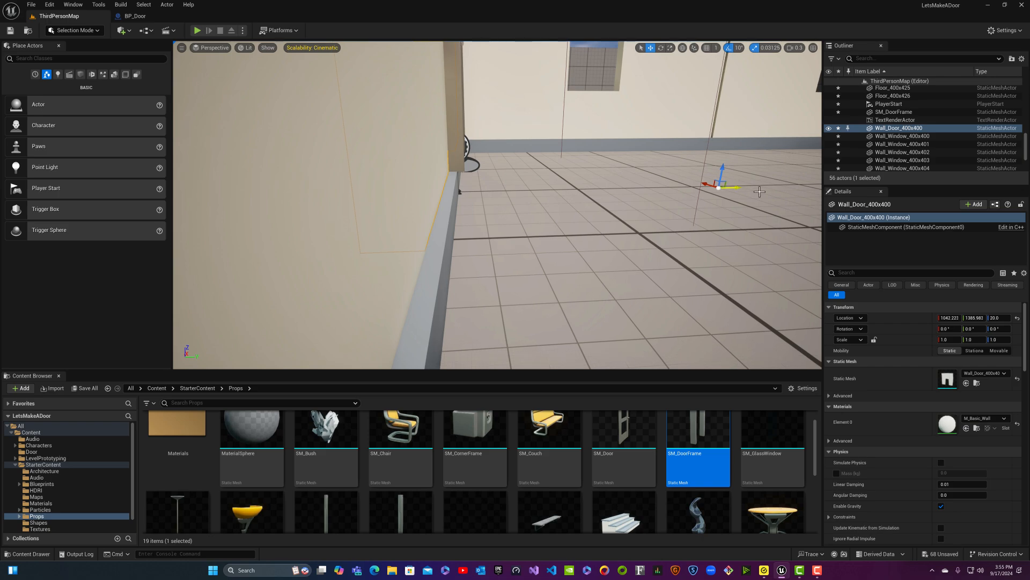
{"action": "left_click_drag", "start_coordinate": [731, 188], "coordinate": [729, 189]}
- Fine-tune Wall_Door_400x400 to about X 1041.146 and Z 20.369 to tighten its joint with the window wall
{"action": "right_click_drag", "start_coordinate": [578, 172], "coordinate": [545, 154]}
{"action": "left_click", "coordinate": [548, 156]}
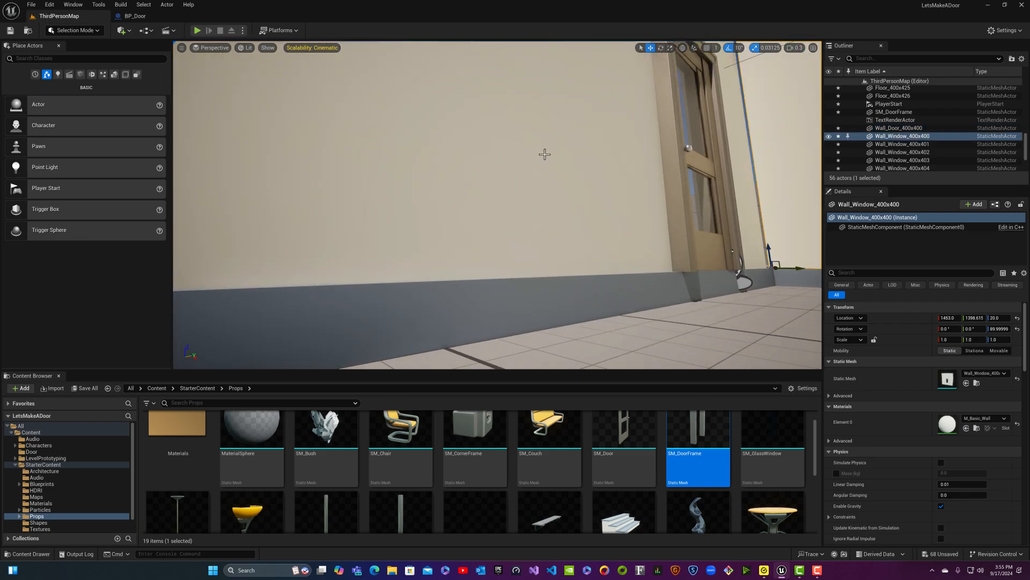
{"action": "left_click", "coordinate": [575, 149]}
{"action": "mouse_move", "coordinate": [606, 194]}
{"action": "right_mouse_down"}
{"action": "mouse_move", "coordinate": [623, 193]}
{"action": "mouse_move", "coordinate": [606, 194]}
{"action": "right_mouse_up"}
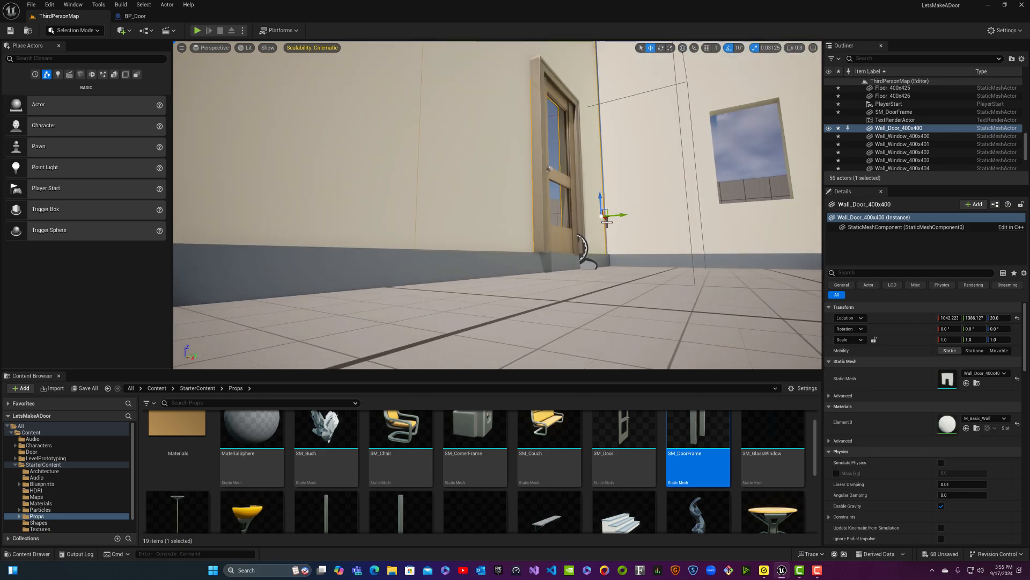
{"action": "left_click_drag", "start_coordinate": [607, 217], "coordinate": [606, 218]}
{"action": "left_click", "coordinate": [606, 217]}
{"action": "left_click", "coordinate": [507, 208]}
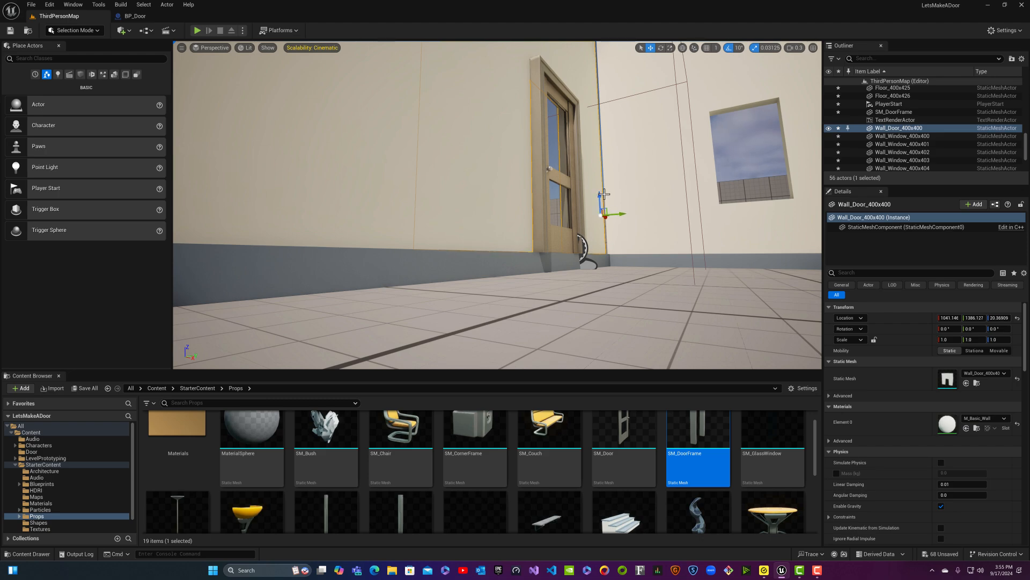
- Check the door wall's joint from a closer angle with the wall deselected, and reselect Wall_Door_400x400
{"action": "right_click_drag", "start_coordinate": [475, 170], "coordinate": [461, 175]}
{"action": "left_click_drag", "start_coordinate": [393, 272], "coordinate": [389, 279]}
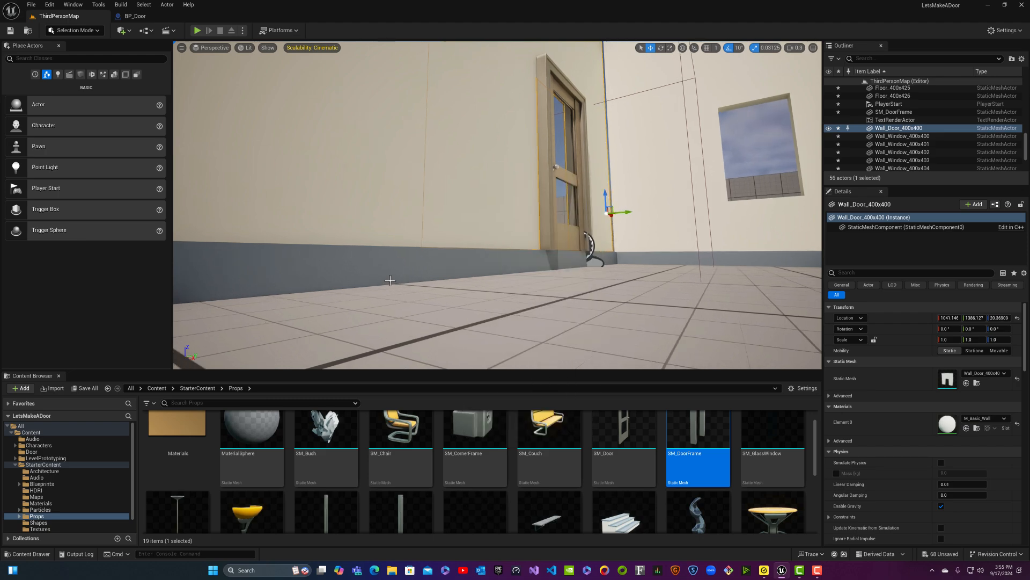
{"action": "key", "text": "Escape"}
{"action": "mouse_move", "coordinate": [482, 185]}
{"action": "right_mouse_down"}
{"action": "mouse_move", "coordinate": [441, 166]}
{"action": "mouse_move", "coordinate": [459, 165]}
{"action": "mouse_move", "coordinate": [489, 185]}
{"action": "mouse_move", "coordinate": [423, 201]}
{"action": "mouse_move", "coordinate": [469, 182]}
{"action": "mouse_move", "coordinate": [448, 182]}
{"action": "mouse_move", "coordinate": [499, 184]}
{"action": "mouse_move", "coordinate": [473, 185]}
{"action": "mouse_move", "coordinate": [480, 172]}
{"action": "right_mouse_up"}
{"action": "left_click", "coordinate": [465, 180]}
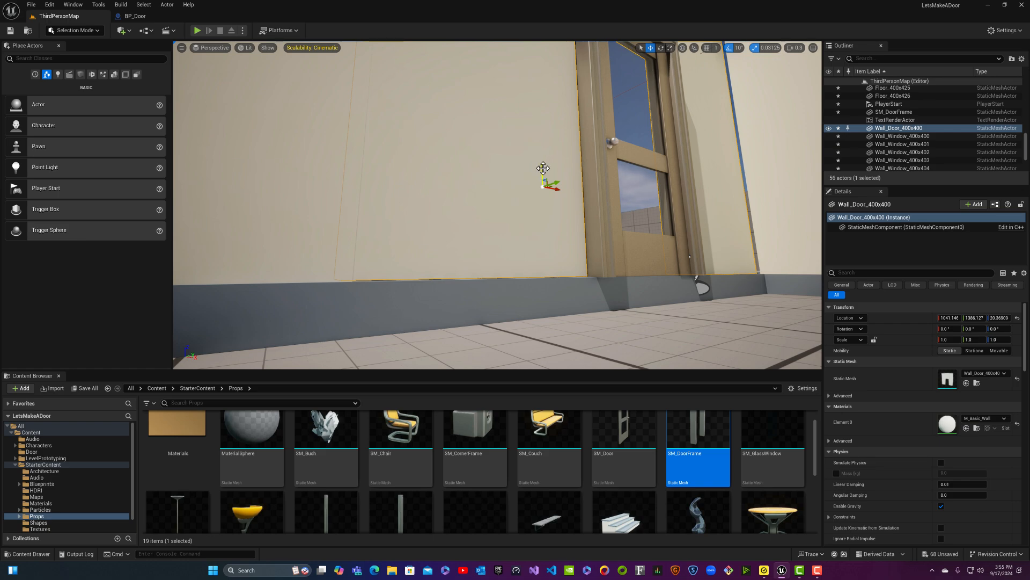
- Nudge Wall_Door_400x400 to about X 1039.386 and Z 20.009, checking its joint with the window wall while deselected
{"action": "left_click_drag", "start_coordinate": [542, 175], "coordinate": [542, 176]}
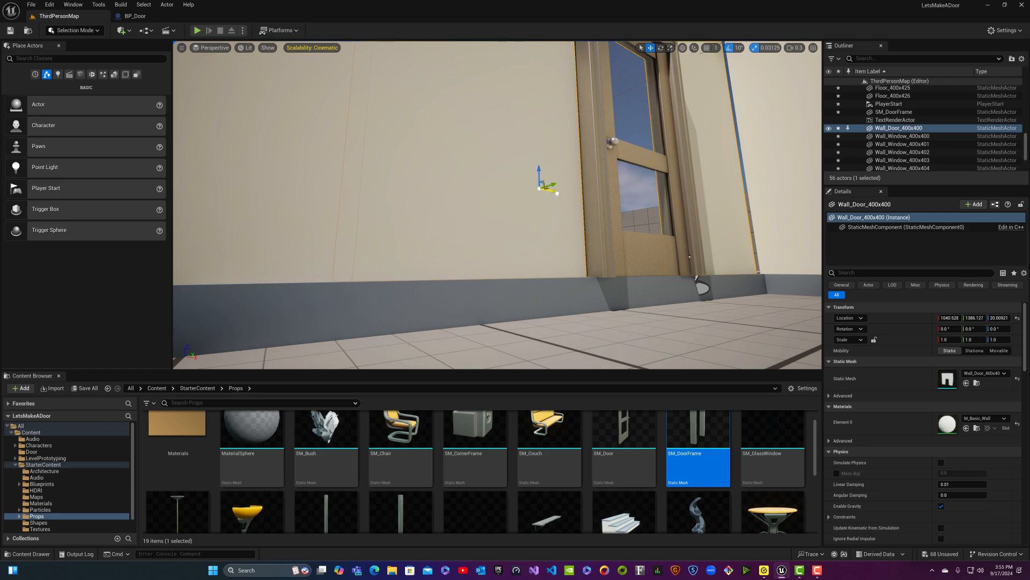
{"action": "left_click_drag", "start_coordinate": [557, 193], "coordinate": [556, 193]}
{"action": "key", "text": "Escape"}
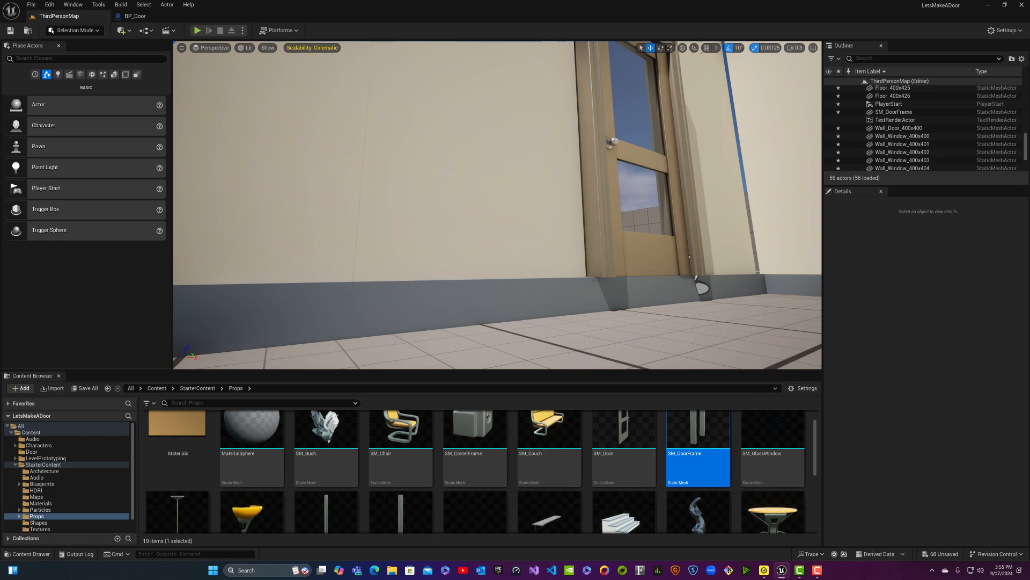
{"action": "left_click", "coordinate": [441, 194]}
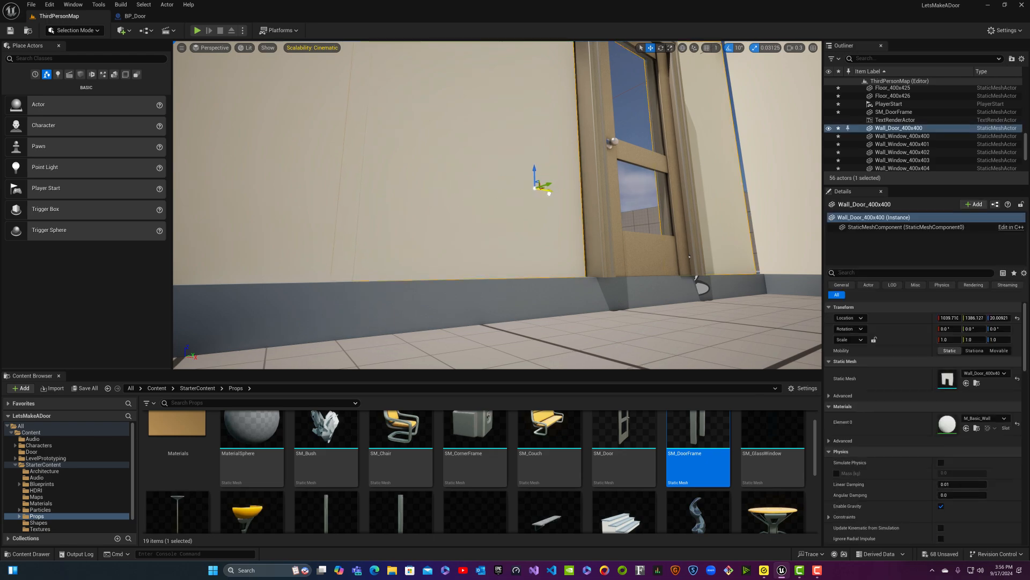
{"action": "key", "text": "Escape"}
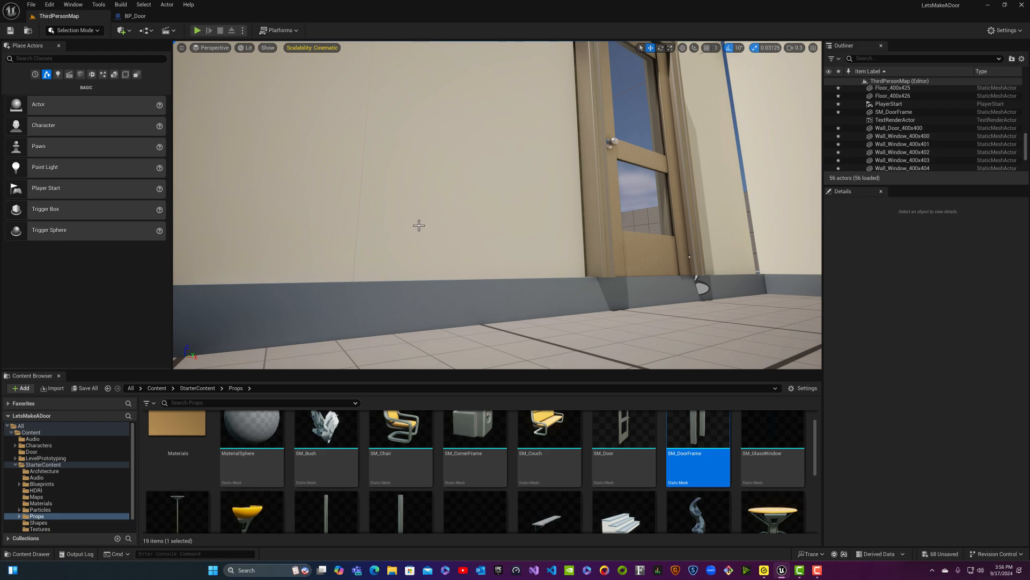
{"action": "right_click_drag", "start_coordinate": [419, 225], "coordinate": [485, 204]}
{"action": "left_click", "coordinate": [540, 185]}
{"action": "right_click_drag", "start_coordinate": [539, 185], "coordinate": [563, 208]}
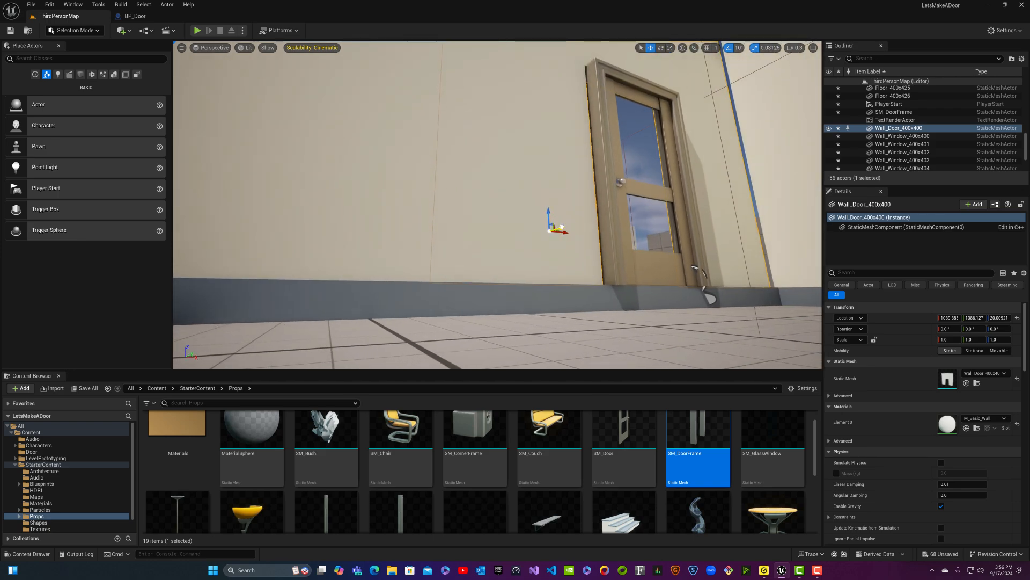
- Reposition Wall_Door_400x400's pivot and nudge the wall along Y to about 1386.131 to align its face with the adjoining wall
{"action": "left_click_drag", "start_coordinate": [560, 228], "coordinate": [564, 228]}
{"action": "key", "text": "w"}
{"action": "mouse_move", "coordinate": [540, 232]}
{"action": "right_mouse_down"}
{"action": "mouse_move", "coordinate": [424, 235]}
{"action": "mouse_move", "coordinate": [601, 226]}
{"action": "mouse_move", "coordinate": [725, 204]}
{"action": "mouse_move", "coordinate": [521, 231]}
{"action": "right_mouse_up"}
{"action": "key", "text": "a"}
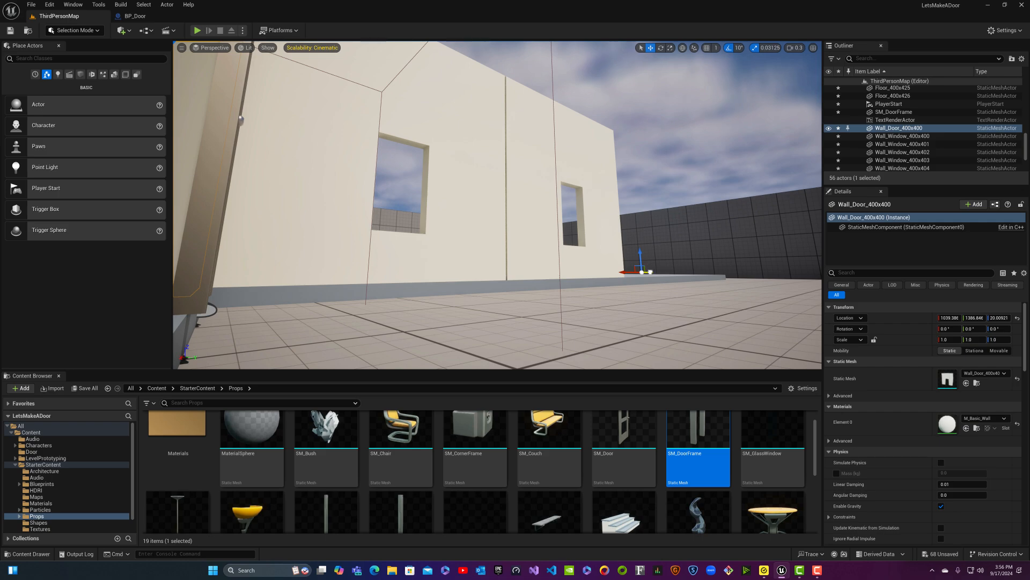
{"action": "left_click_drag", "start_coordinate": [649, 272], "coordinate": [352, 269]}
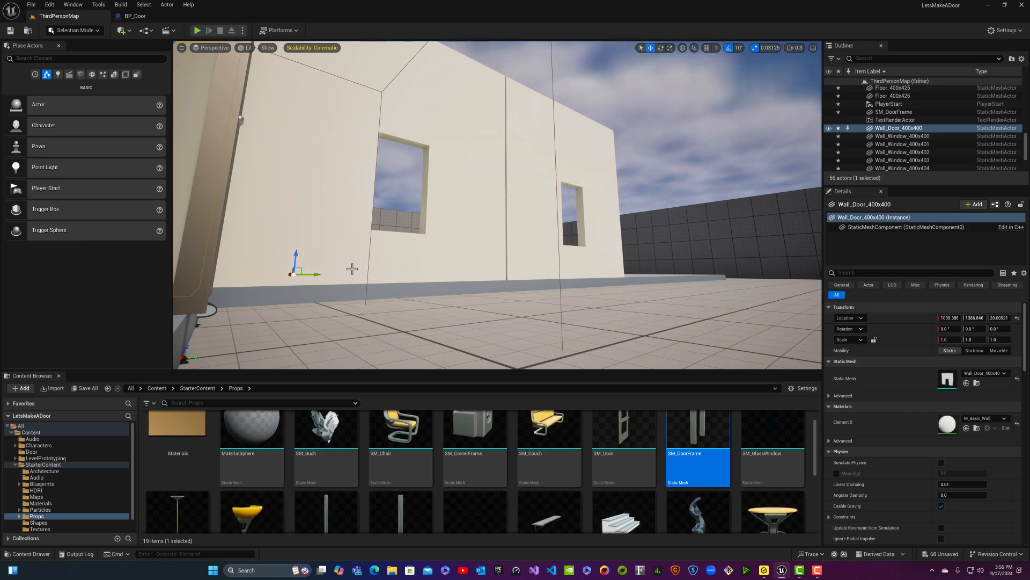
{"action": "mouse_move", "coordinate": [412, 200]}
{"action": "right_mouse_down"}
{"action": "mouse_move", "coordinate": [371, 217]}
{"action": "mouse_move", "coordinate": [355, 252]}
{"action": "mouse_move", "coordinate": [413, 200]}
{"action": "right_mouse_up"}
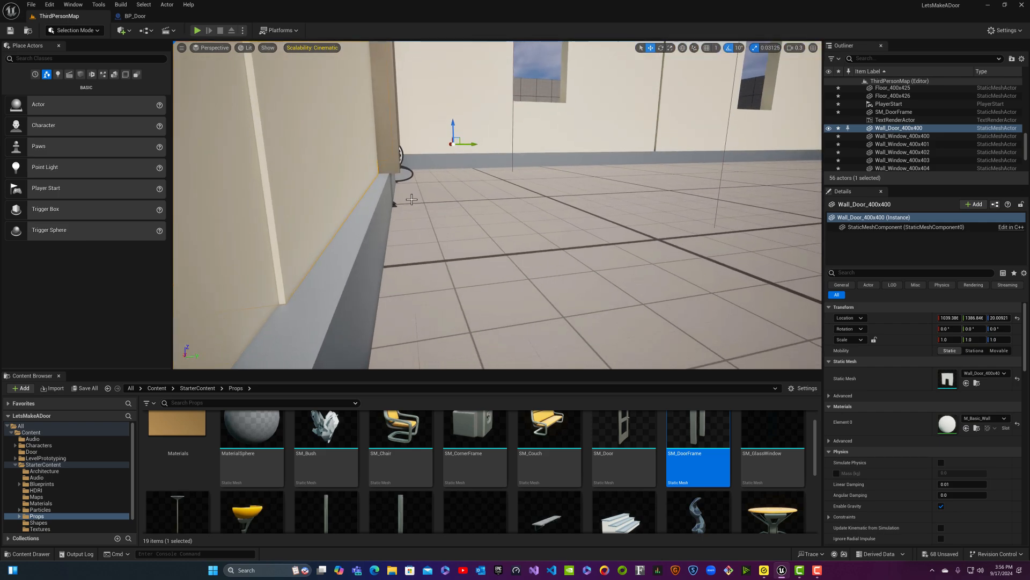
{"action": "left_click_drag", "start_coordinate": [472, 145], "coordinate": [468, 155]}
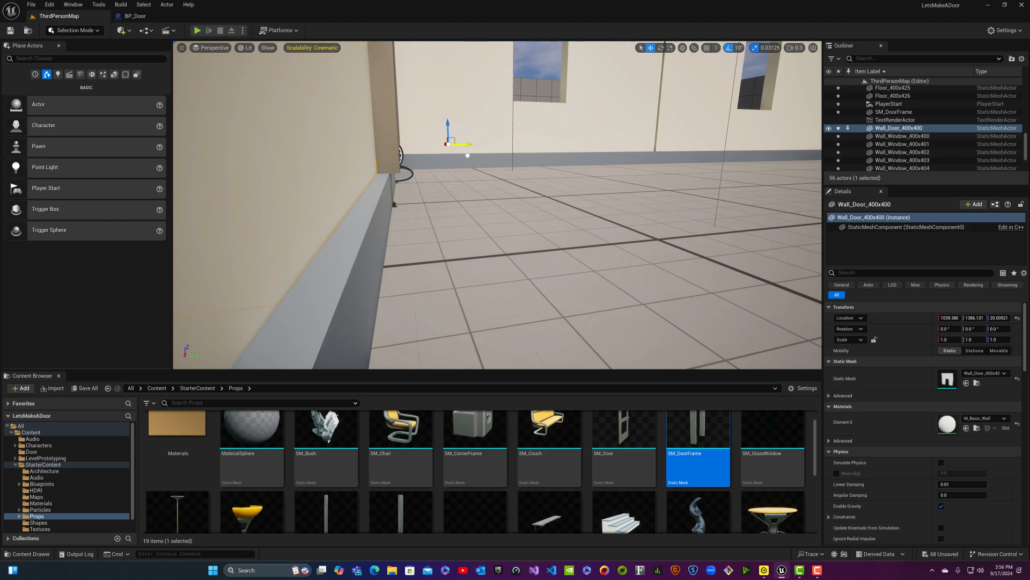
{"action": "key", "text": "Escape"}
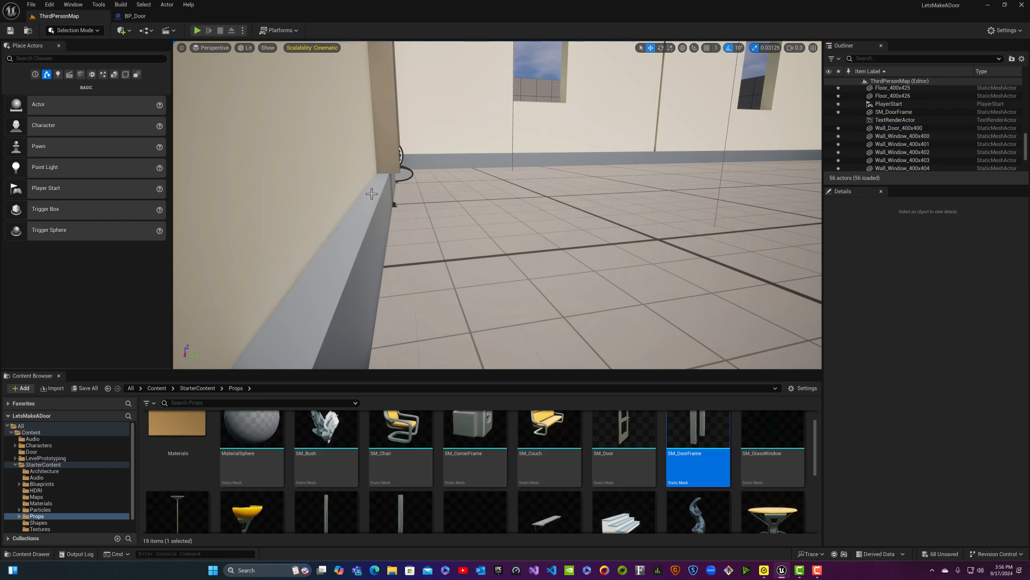
- Check the seam against Wall_Window_400x402 and nudge Wall_Door_400x400 along X to about 1037.95
{"action": "mouse_move", "coordinate": [372, 193]}
{"action": "right_mouse_down"}
{"action": "mouse_move", "coordinate": [345, 213]}
{"action": "mouse_move", "coordinate": [293, 191]}
{"action": "mouse_move", "coordinate": [248, 212]}
{"action": "mouse_move", "coordinate": [366, 207]}
{"action": "right_mouse_up"}
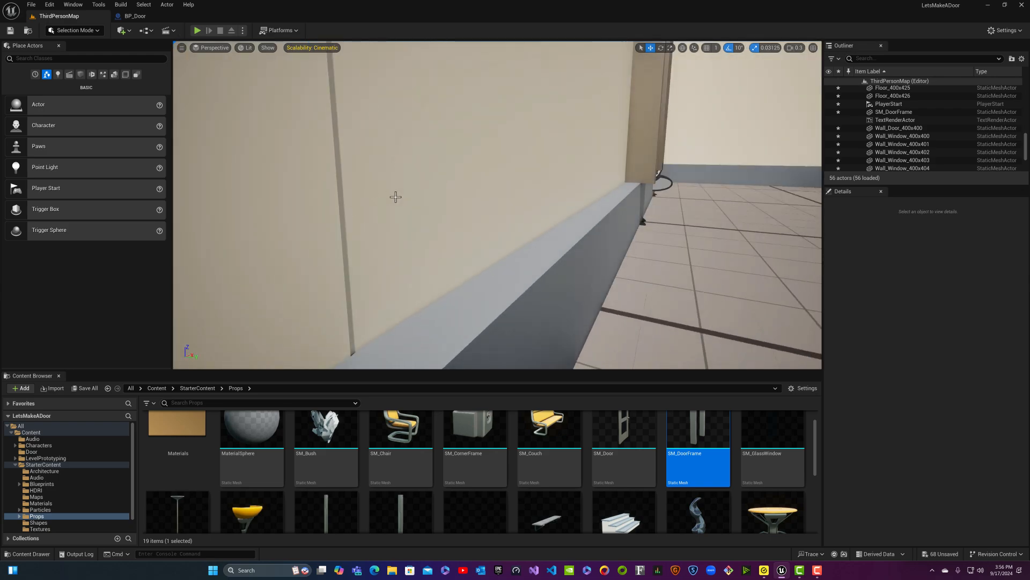
{"action": "key", "text": "d"}
{"action": "mouse_move", "coordinate": [455, 196]}
{"action": "right_mouse_down"}
{"action": "mouse_move", "coordinate": [437, 202]}
{"action": "mouse_move", "coordinate": [410, 164]}
{"action": "mouse_move", "coordinate": [371, 164]}
{"action": "mouse_move", "coordinate": [460, 191]}
{"action": "mouse_move", "coordinate": [459, 183]}
{"action": "right_mouse_up"}
{"action": "left_click", "coordinate": [462, 188]}
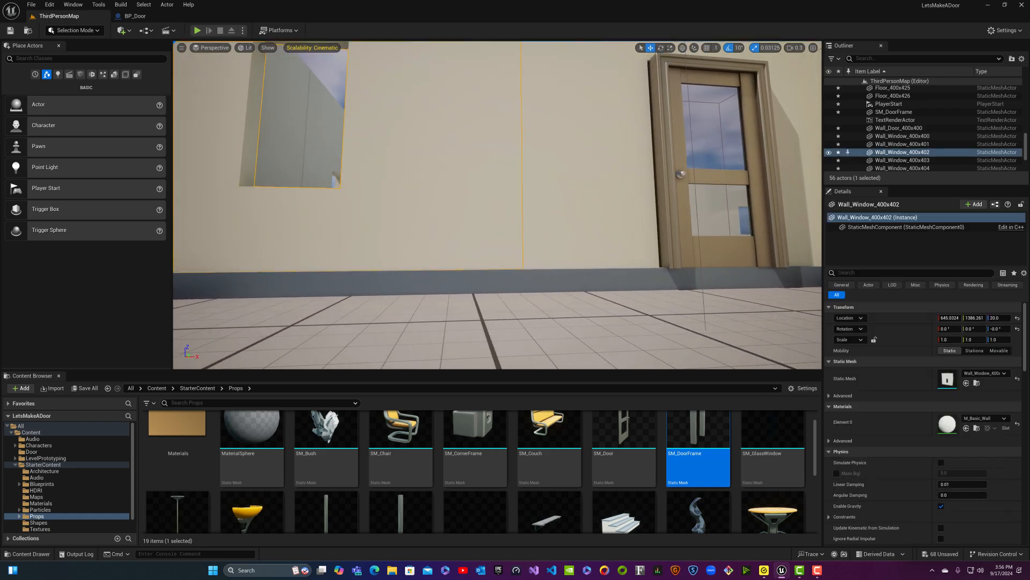
{"action": "key", "text": "a"}
{"action": "right_click_drag", "start_coordinate": [578, 185], "coordinate": [622, 212]}
{"action": "left_click", "coordinate": [613, 192]}
{"action": "key", "text": "w"}
{"action": "key", "text": "d"}
{"action": "key", "text": "s"}
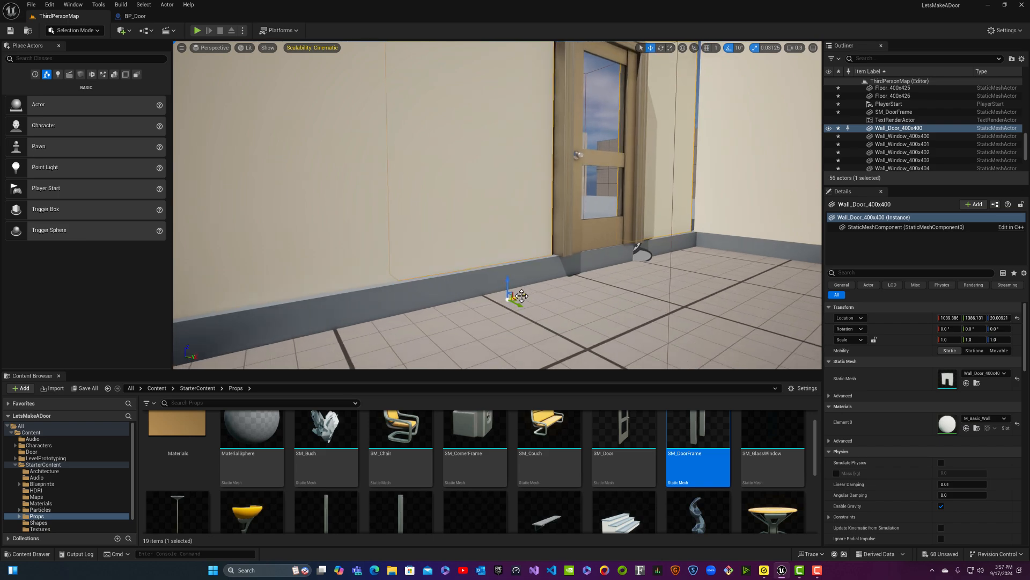
{"action": "left_click_drag", "start_coordinate": [521, 296], "coordinate": [520, 296]}
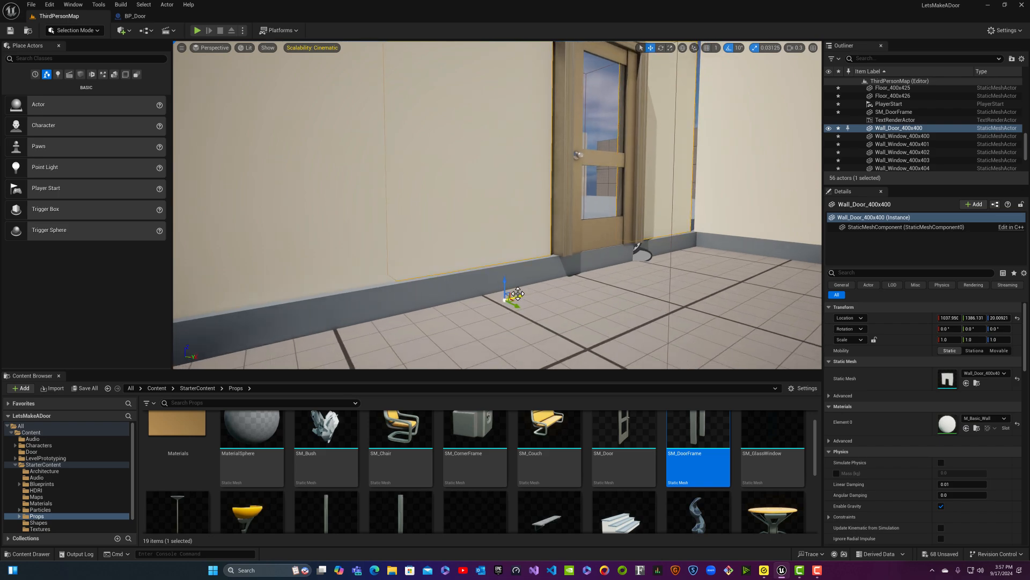
{"action": "key", "text": "Escape"}
- Move Wall_Door_400x400 further along X to about 1033.903 to close its seam with the window wall
{"action": "right_click_drag", "start_coordinate": [548, 241], "coordinate": [485, 242]}
{"action": "right_click_drag", "start_coordinate": [521, 207], "coordinate": [594, 238]}
{"action": "left_click", "coordinate": [562, 220]}
{"action": "left_click_drag", "start_coordinate": [555, 267], "coordinate": [547, 270]}
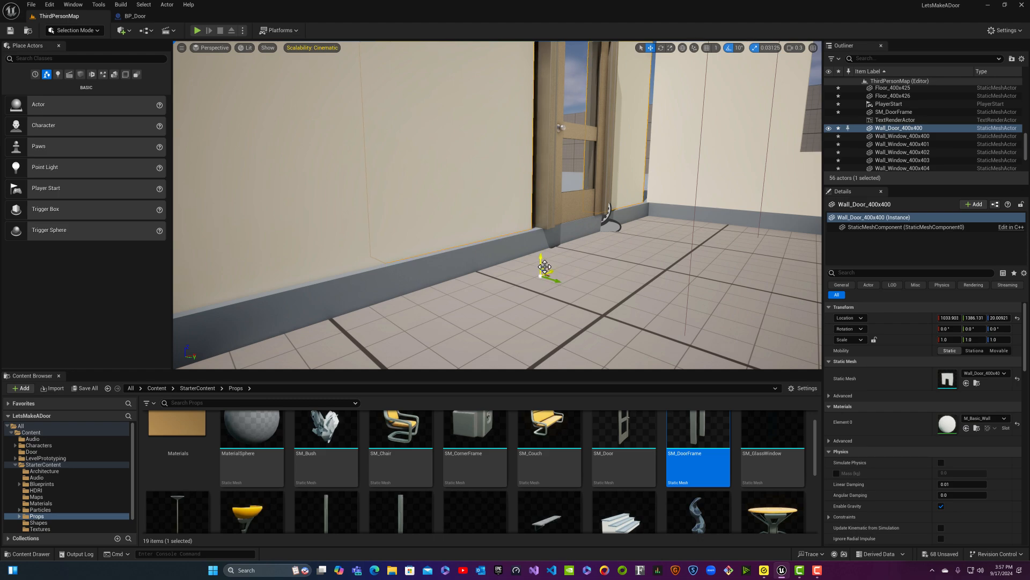
{"action": "key", "text": "Escape"}
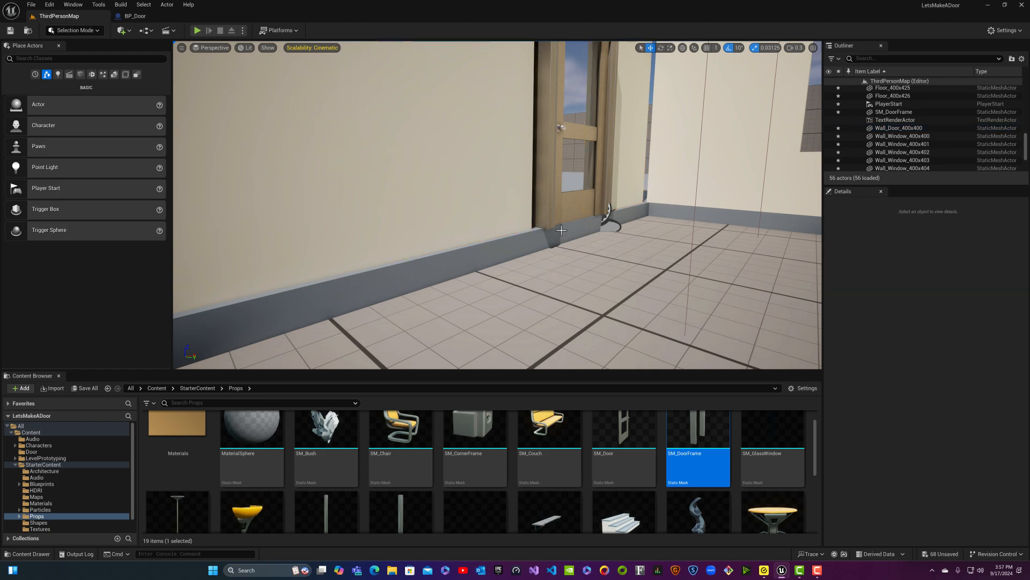
- Shift BP_Door and SM_DoorFrame together along X to close the gap on the doorknob side of the opening
{"action": "key", "text": "w"}
{"action": "right_click_drag", "start_coordinate": [561, 230], "coordinate": [456, 211]}
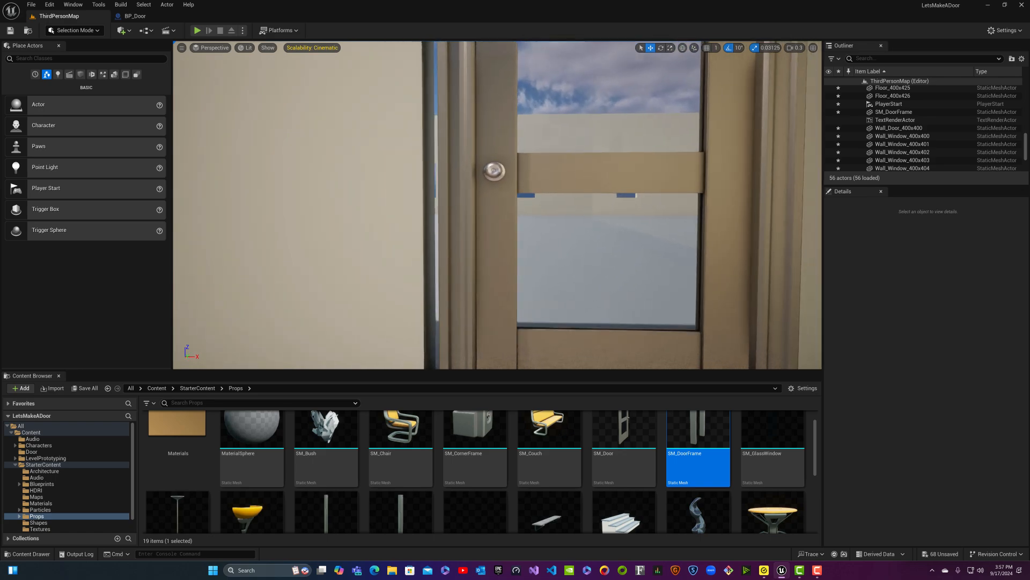
{"action": "key", "text": "s"}
{"action": "right_click_drag", "start_coordinate": [557, 206], "coordinate": [557, 196]}
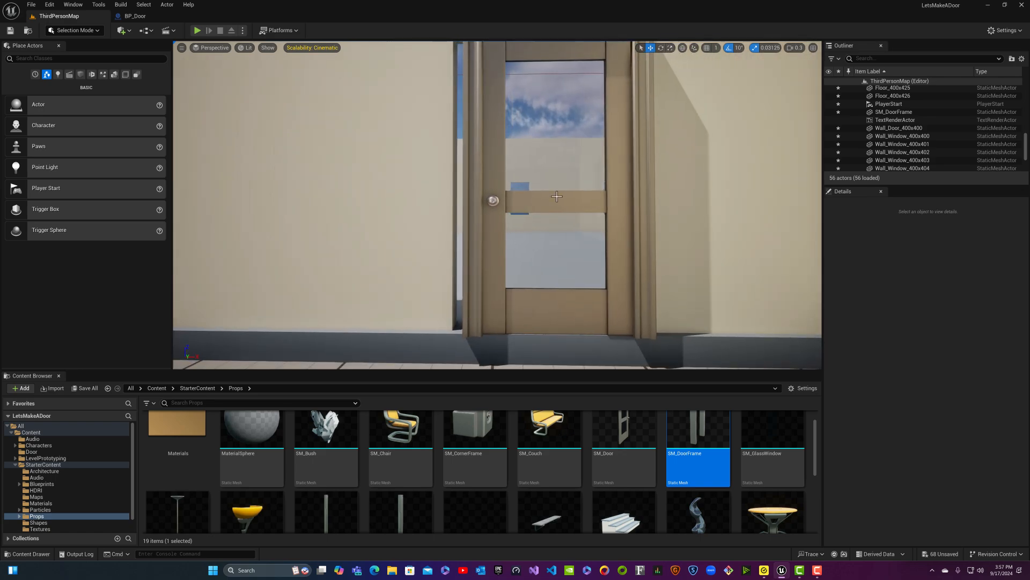
{"action": "left_click", "coordinate": [618, 156]}
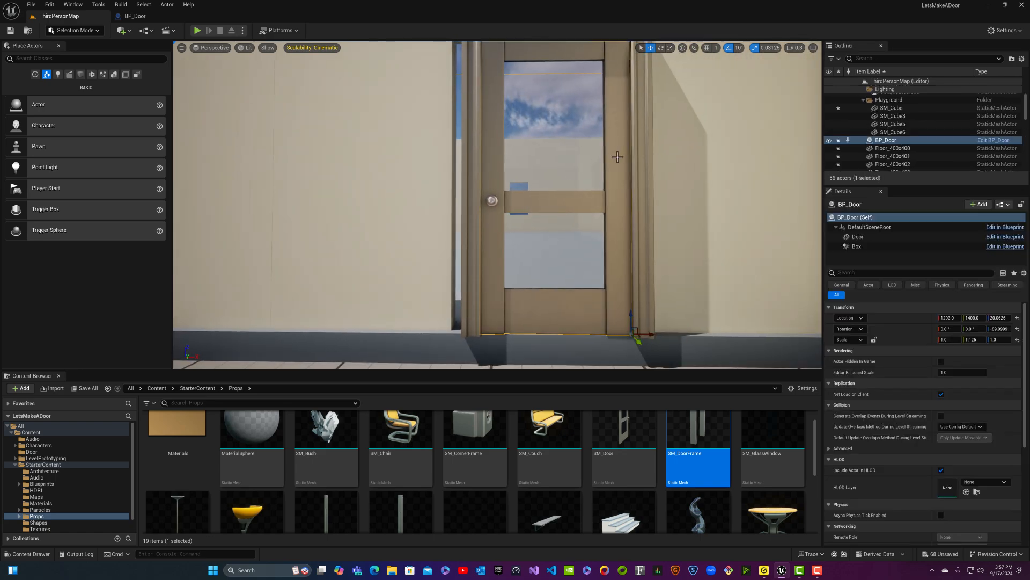
{"action": "left_click", "coordinate": [471, 163], "text": "ctrl"}
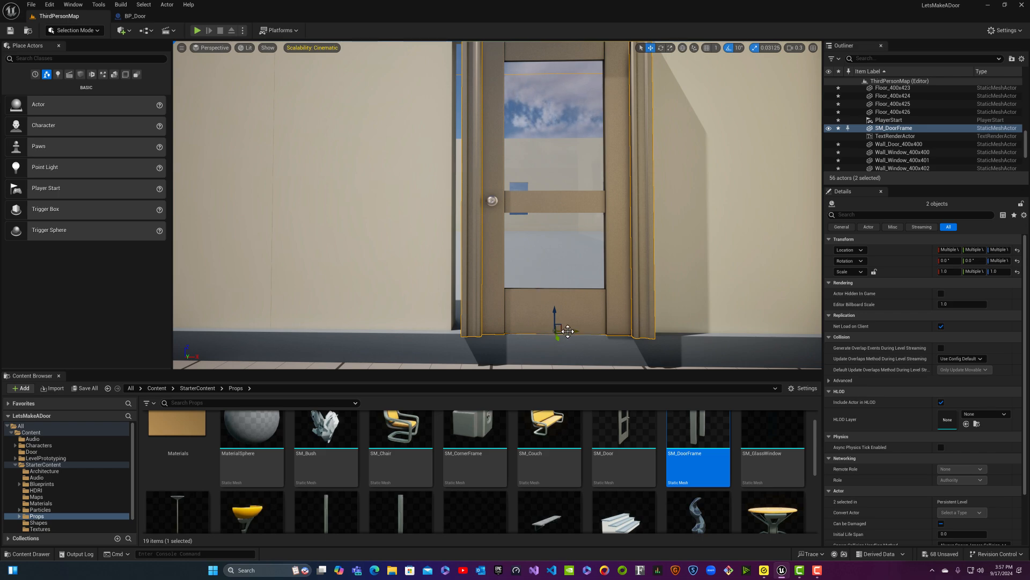
{"action": "mouse_move", "coordinate": [573, 331]}
{"action": "left_mouse_down"}
{"action": "mouse_move", "coordinate": [541, 324]}
{"action": "mouse_move", "coordinate": [556, 322]}
{"action": "left_mouse_up"}
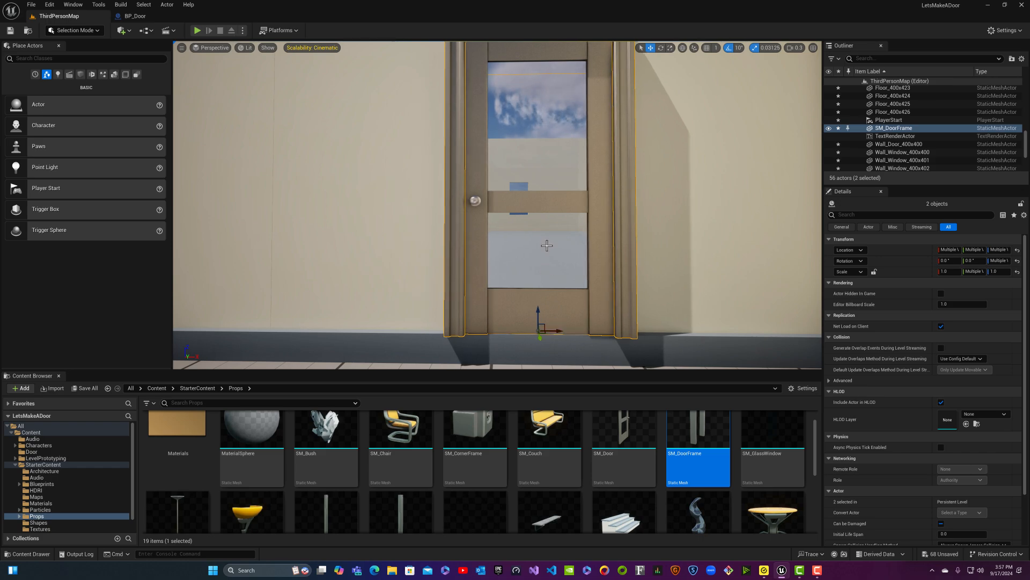
- Inspect the corner gap beyond the door, select Wall_Door_400x400 and activate the Scale tool
{"action": "key", "text": "s"}
{"action": "right_click_drag", "start_coordinate": [547, 246], "coordinate": [589, 268]}
{"action": "key", "text": "d"}
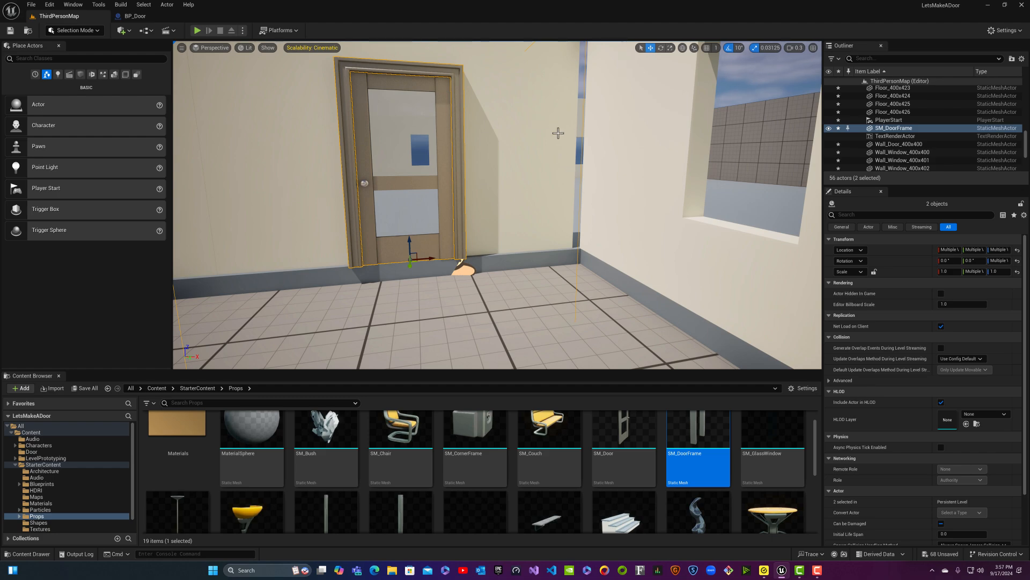
{"action": "right_click_drag", "start_coordinate": [558, 133], "coordinate": [581, 101]}
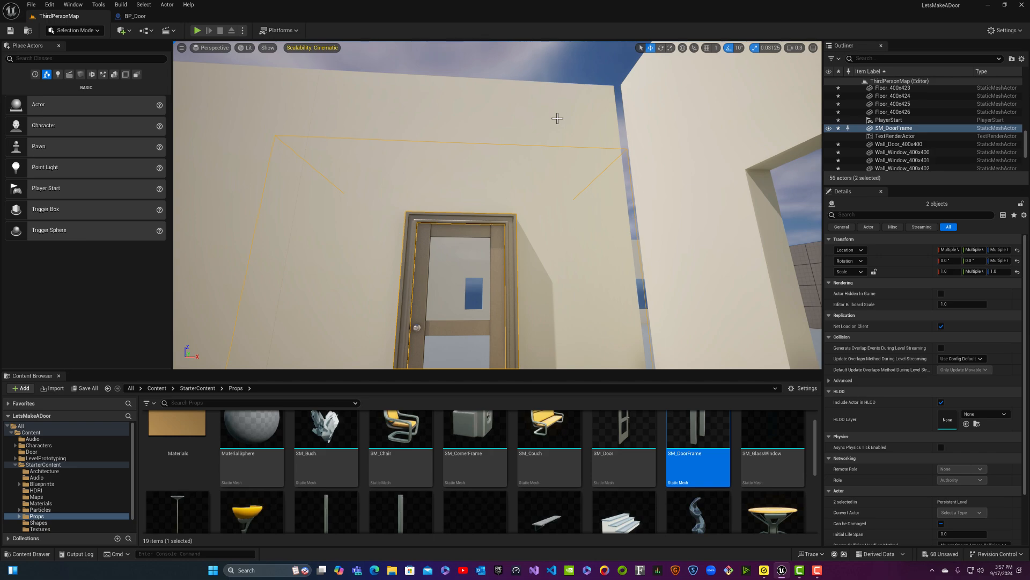
{"action": "right_click_drag", "start_coordinate": [559, 155], "coordinate": [595, 229]}
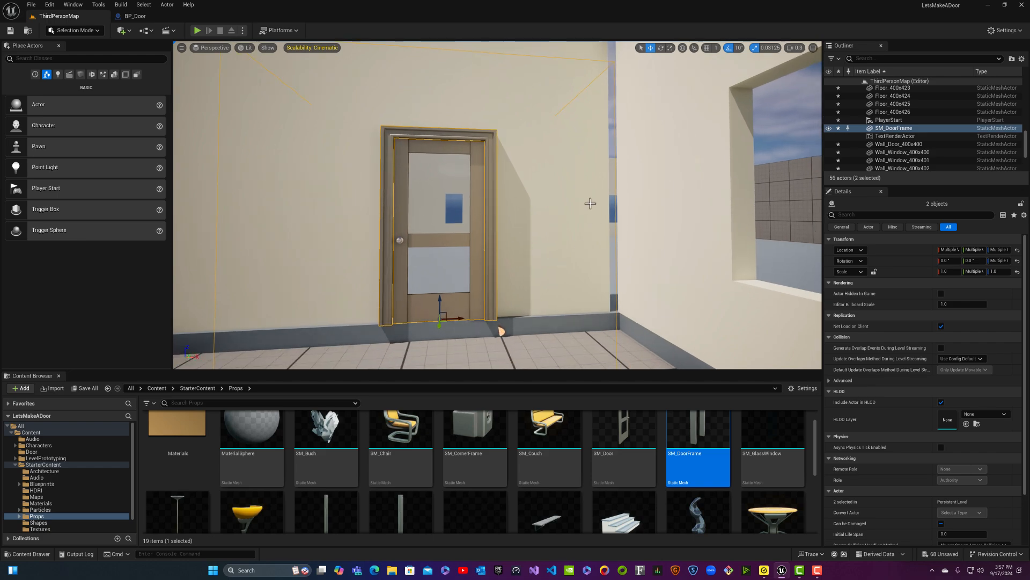
{"action": "left_click", "coordinate": [590, 203]}
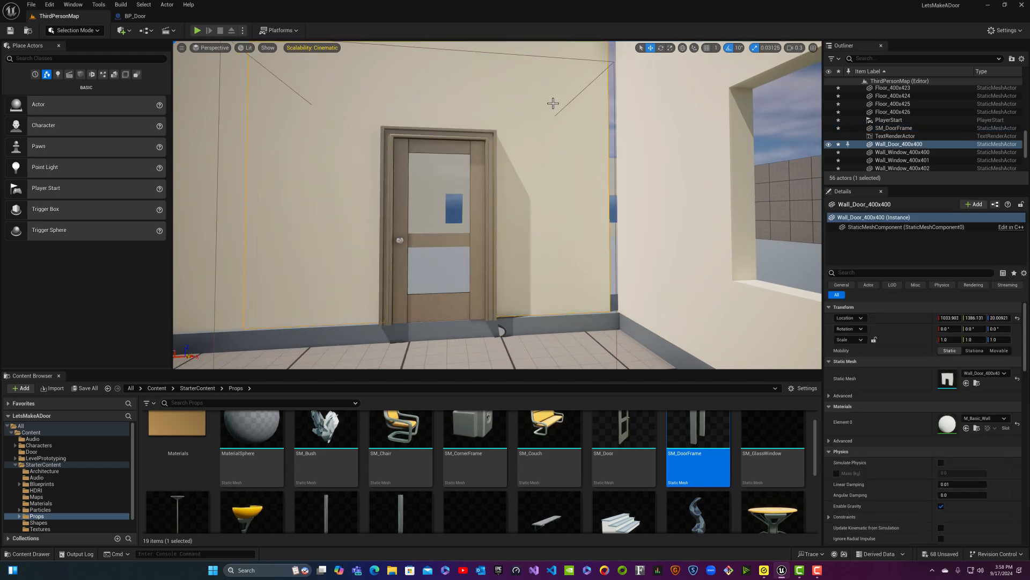
{"action": "left_click", "coordinate": [671, 48]}
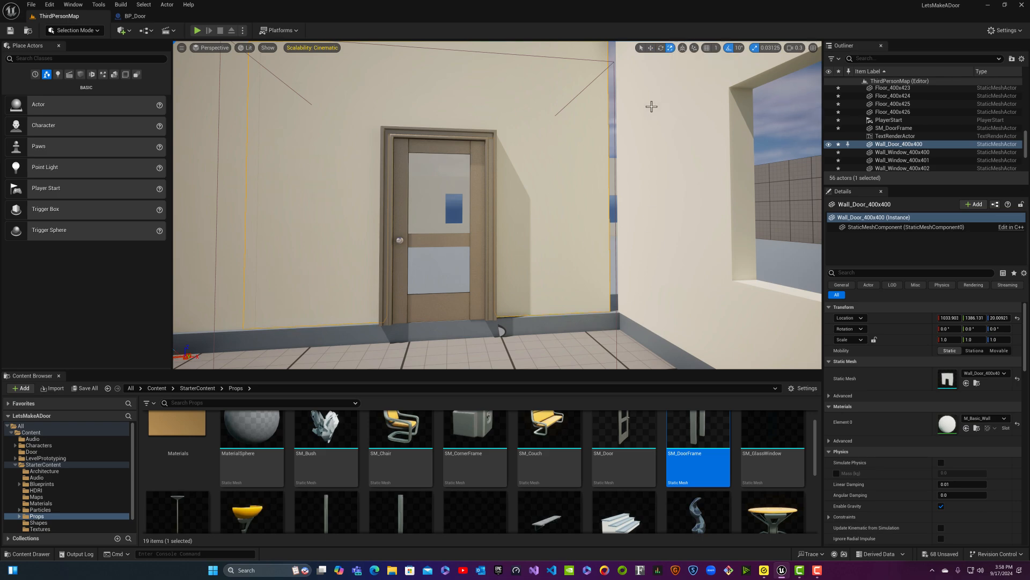
{"action": "right_click_drag", "start_coordinate": [651, 106], "coordinate": [593, 143]}
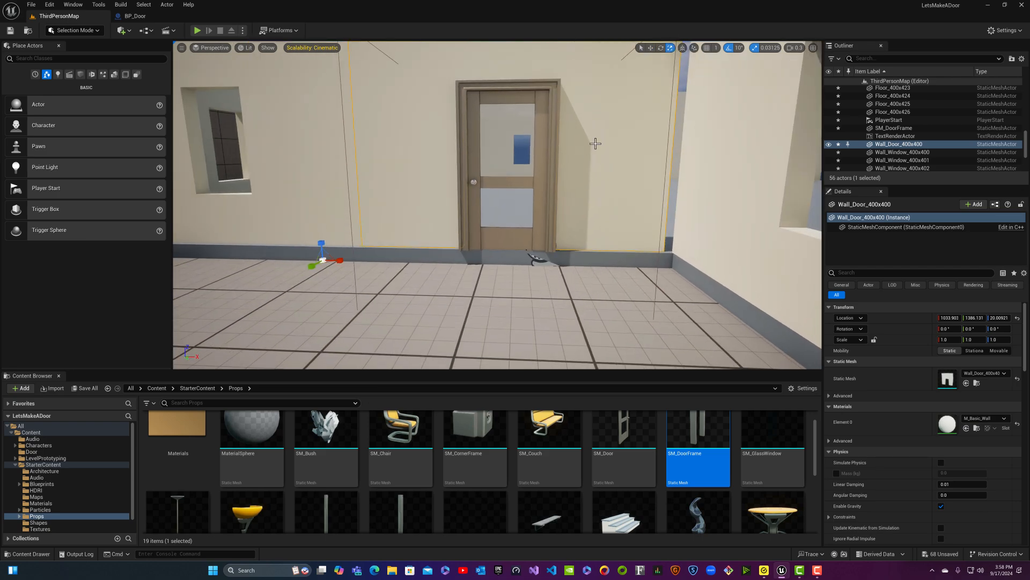
- Scale the SM_Cube ground block along X to 33.21875
{"action": "left_click", "coordinate": [344, 261]}
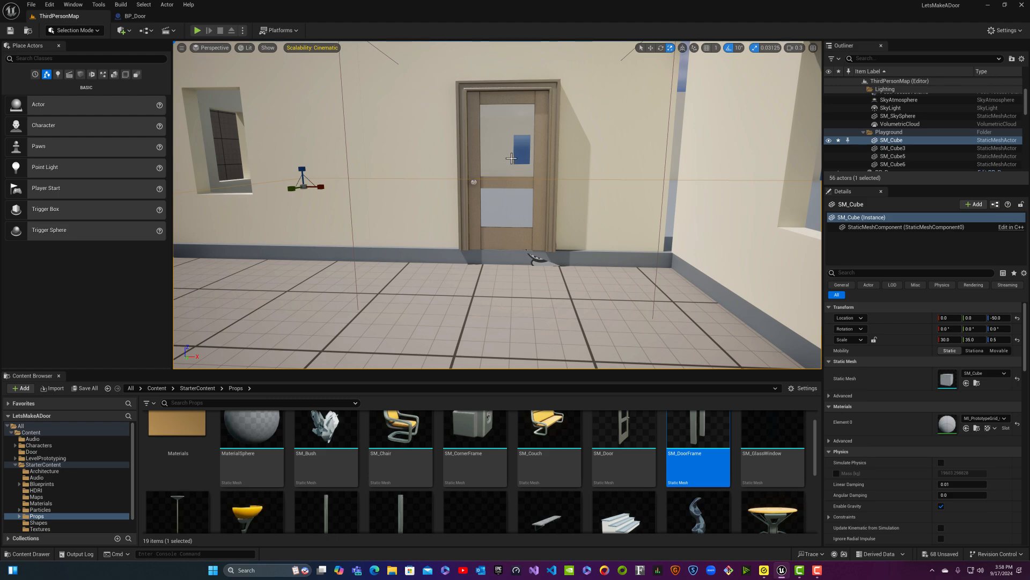
{"action": "right_click_drag", "start_coordinate": [480, 162], "coordinate": [491, 147]}
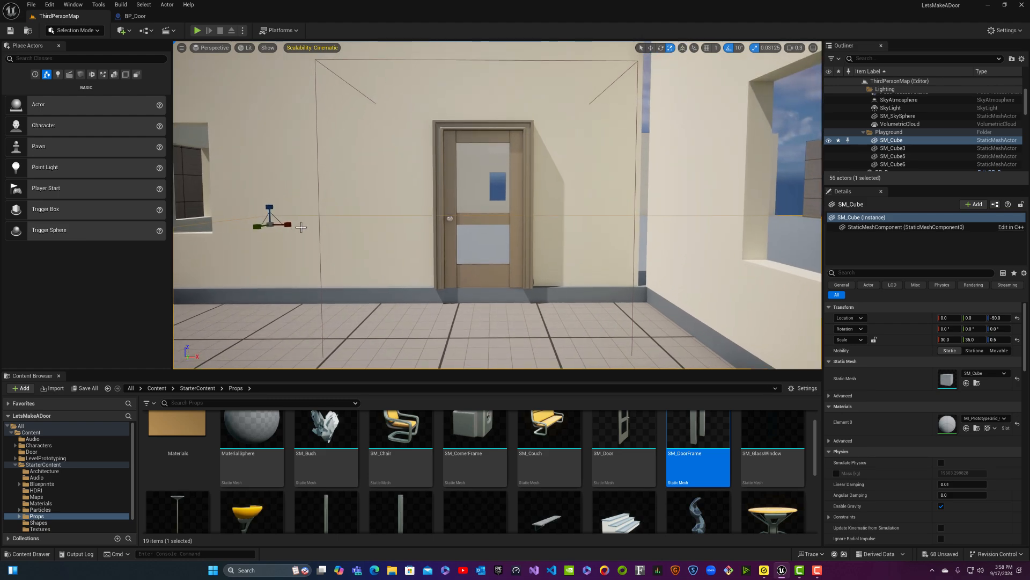
{"action": "left_click_drag", "start_coordinate": [292, 227], "coordinate": [287, 225]}
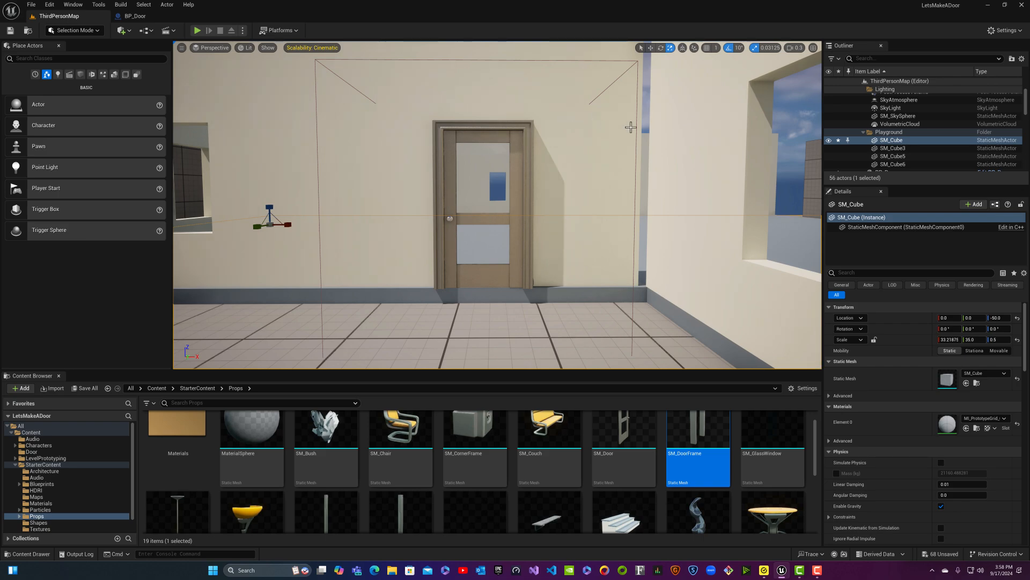
- Turn off scale snapping and scale Wall_Door_400x400 along X to about 1.00125
{"action": "left_click", "coordinate": [551, 85]}
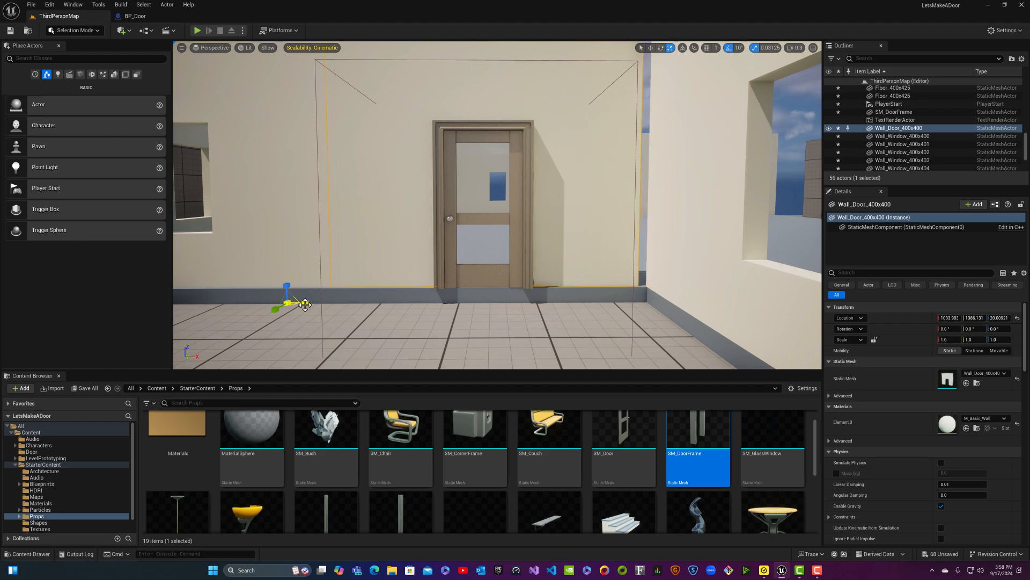
{"action": "left_click_drag", "start_coordinate": [305, 304], "coordinate": [314, 304]}
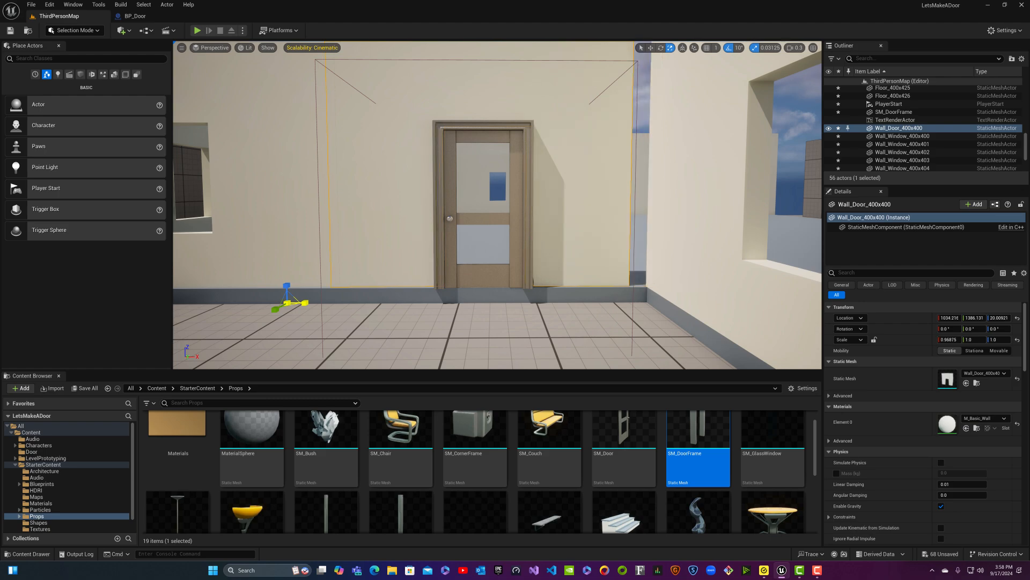
{"action": "left_click_drag", "start_coordinate": [313, 304], "coordinate": [309, 305]}
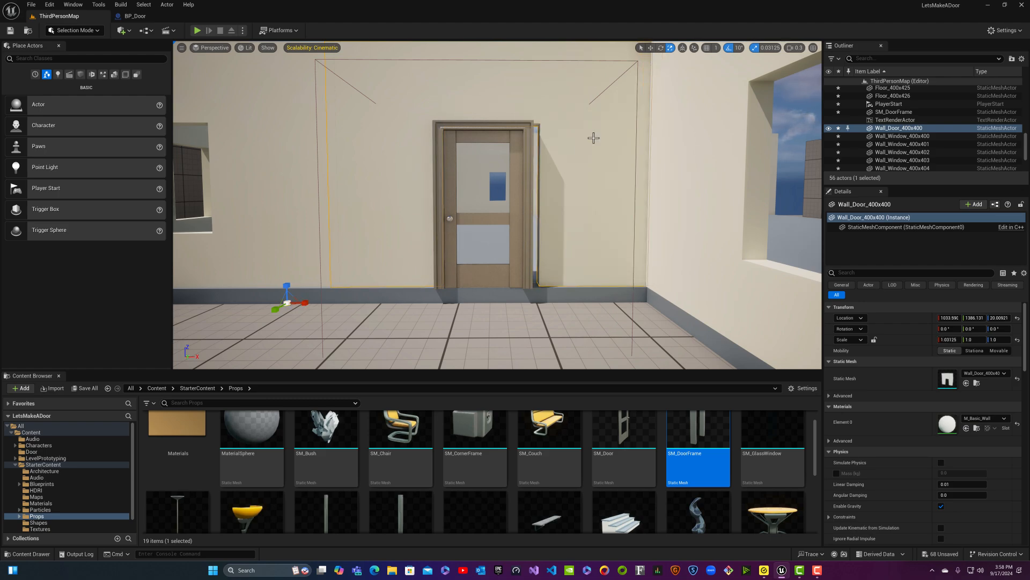
{"action": "left_click", "coordinate": [767, 48]}
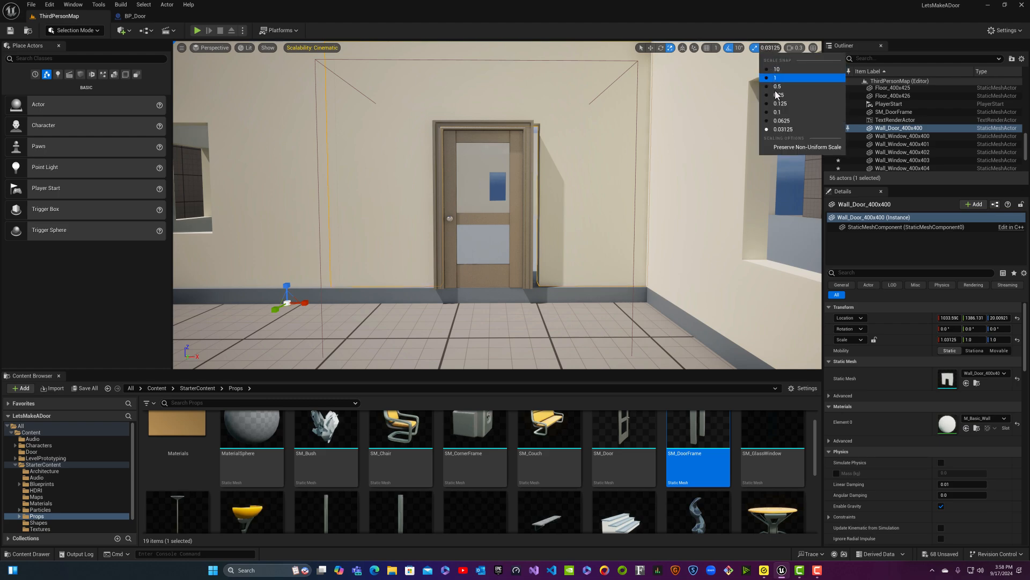
{"action": "left_click", "coordinate": [767, 48]}
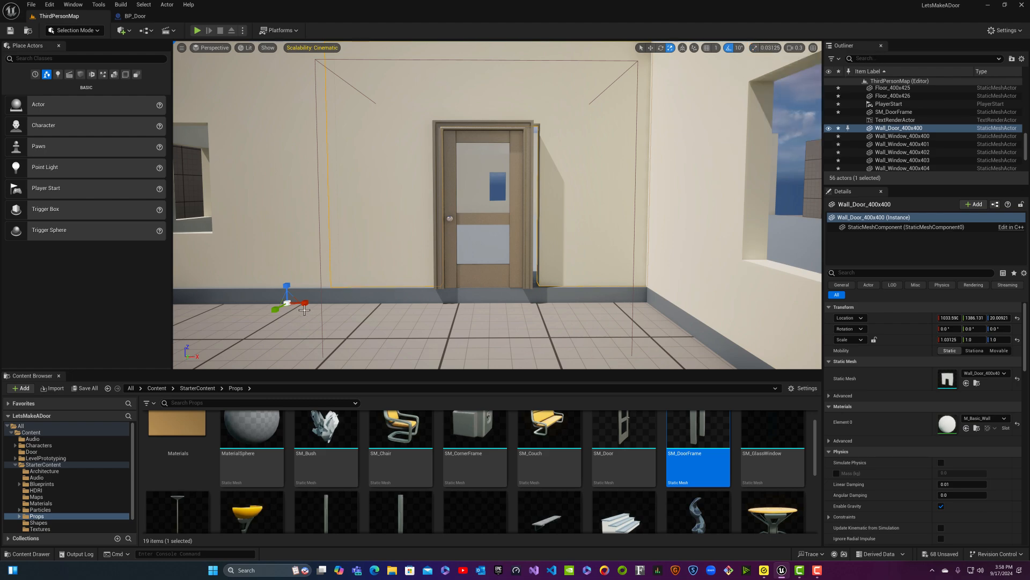
{"action": "left_click_drag", "start_coordinate": [303, 305], "coordinate": [302, 304]}
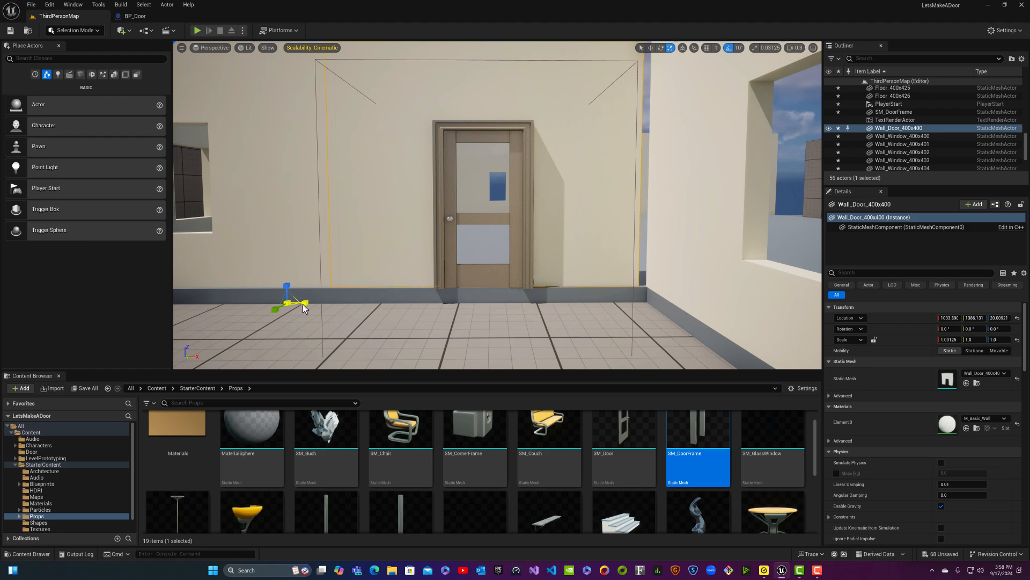
{"action": "left_click", "coordinate": [304, 303]}
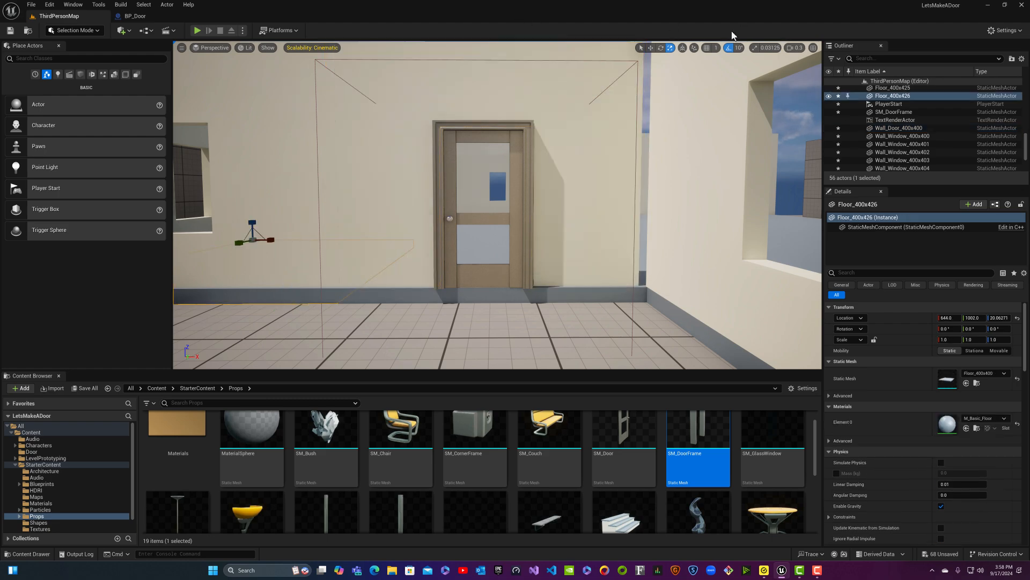
- Move Wall_Door_400x400 along X to about 1043.295 to close the corner gap beside the door
{"action": "left_click", "coordinate": [650, 48]}
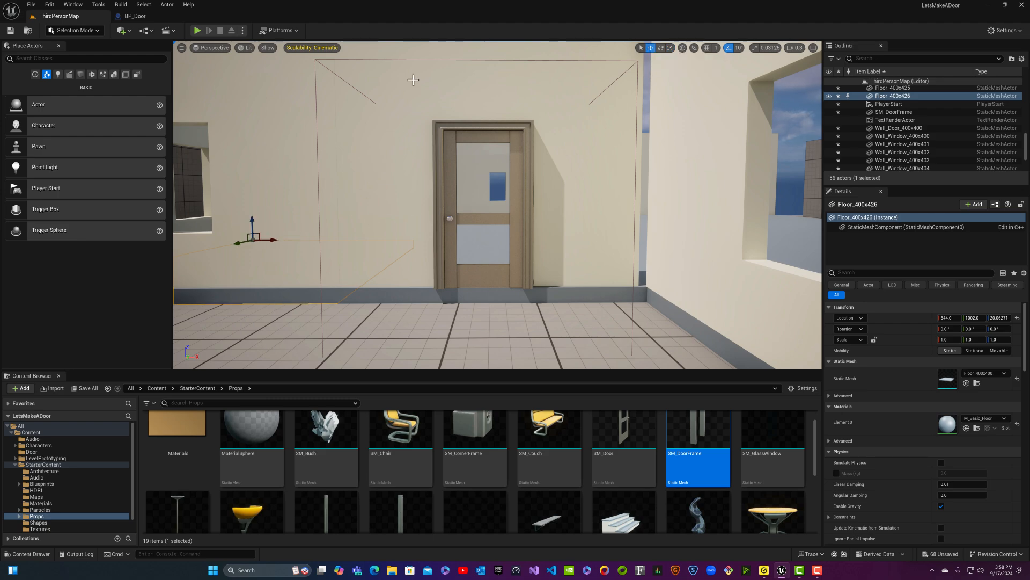
{"action": "left_click", "coordinate": [420, 60]}
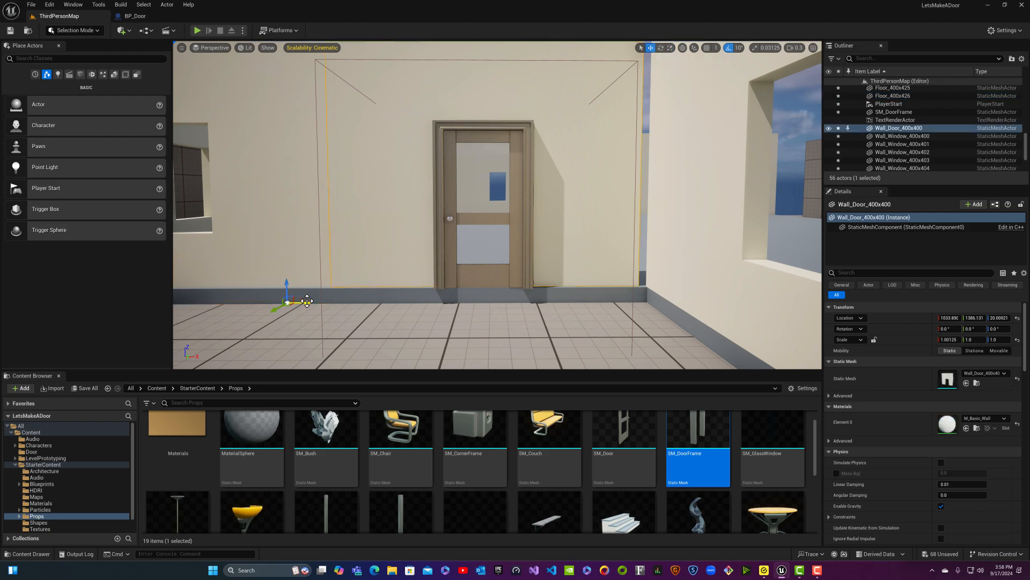
{"action": "left_click_drag", "start_coordinate": [312, 304], "coordinate": [317, 307]}
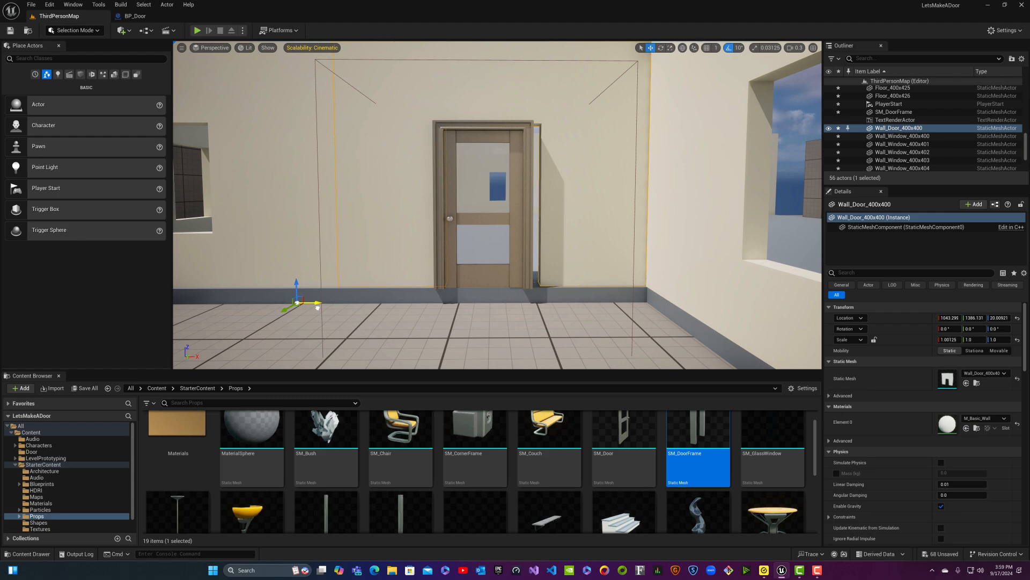
{"action": "key", "text": "Escape"}
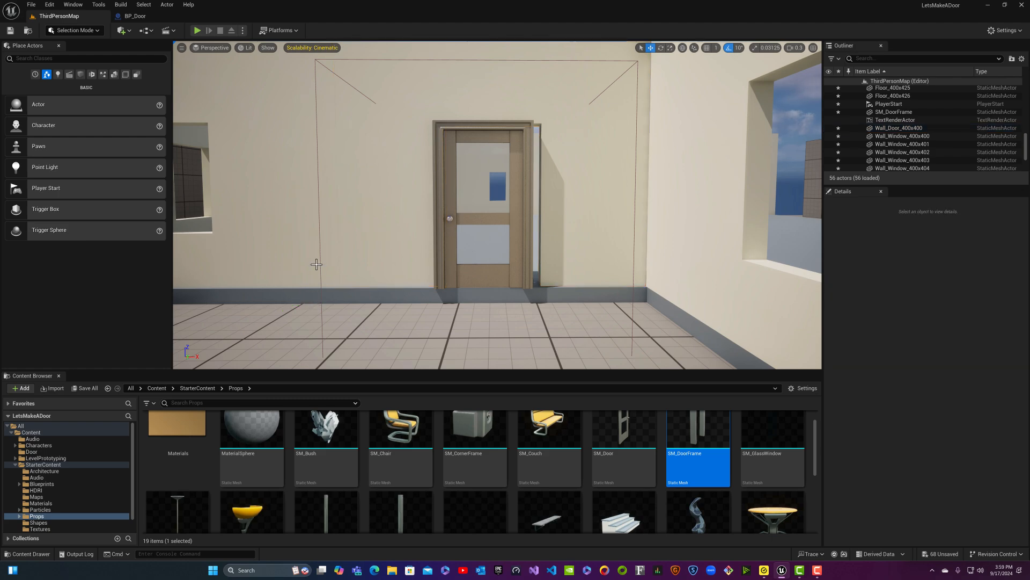
- Switch the viewport to game view and move Wall_Door_400x400 back along X to about 1041.6
{"action": "right_click_drag", "start_coordinate": [317, 229], "coordinate": [304, 225]}
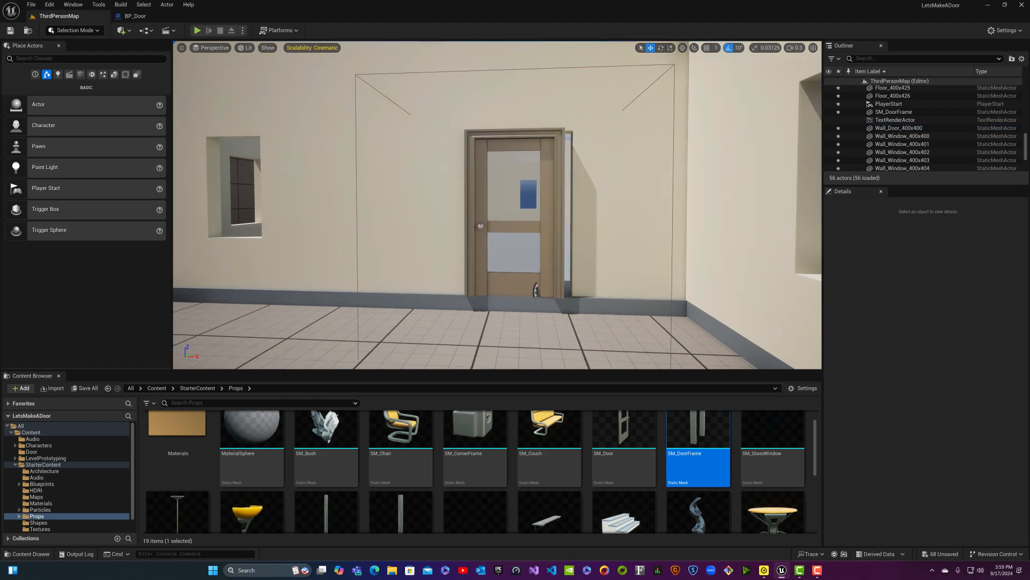
{"action": "right_click", "coordinate": [302, 229]}
{"action": "type", "text": "G"}
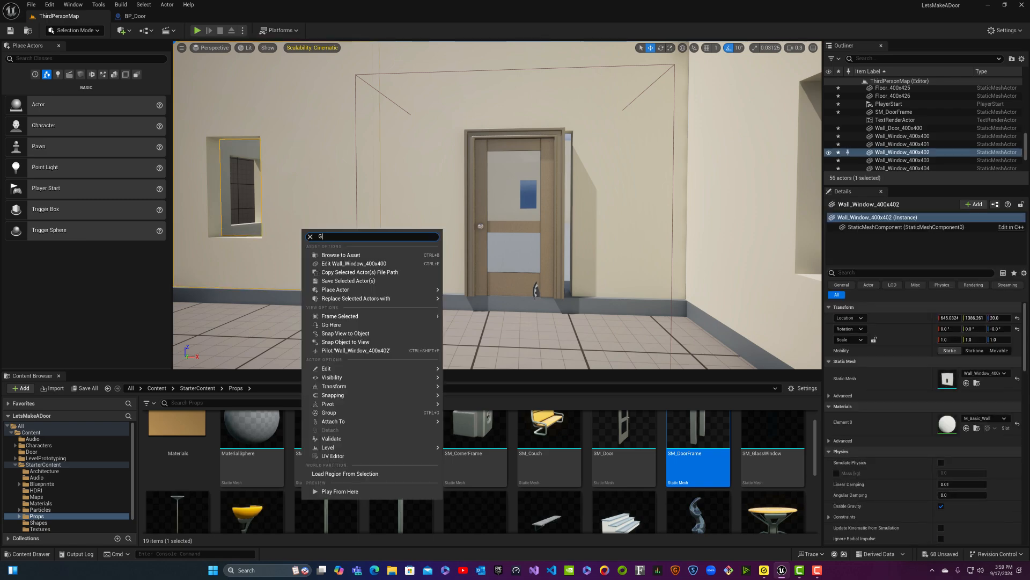
{"action": "key", "text": "Escape"}
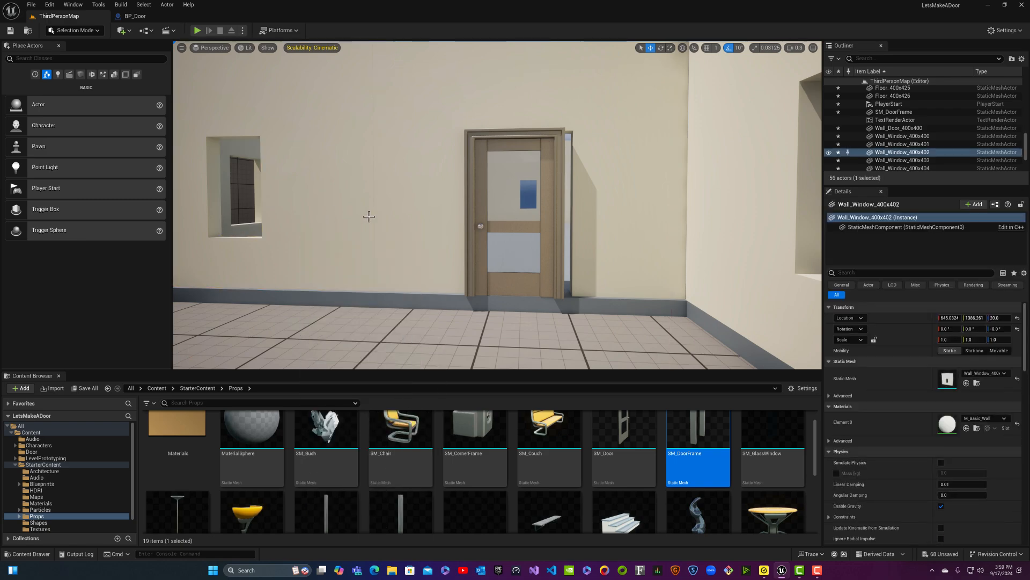
{"action": "left_click", "coordinate": [413, 220]}
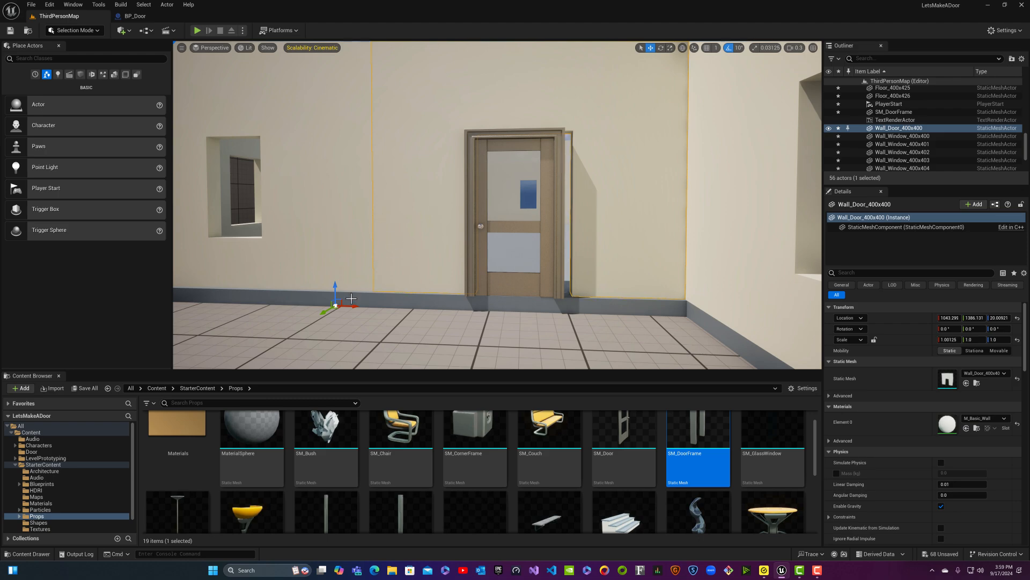
{"action": "left_click_drag", "start_coordinate": [356, 306], "coordinate": [353, 307]}
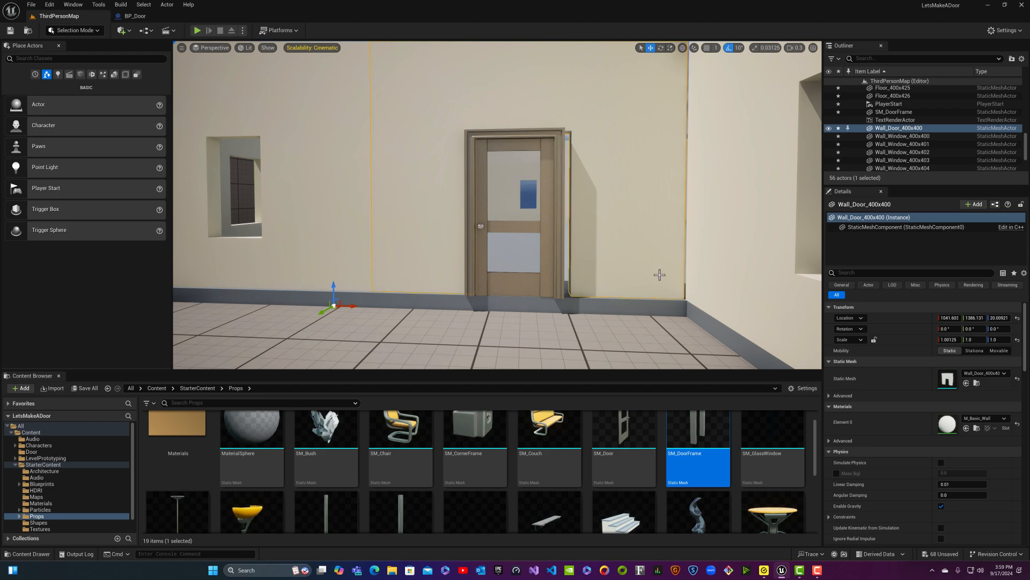
- Move BP_Door and SM_DoorFrame together along X to cover the gap on the hinge side of the door opening
{"action": "left_click", "coordinate": [497, 226]}
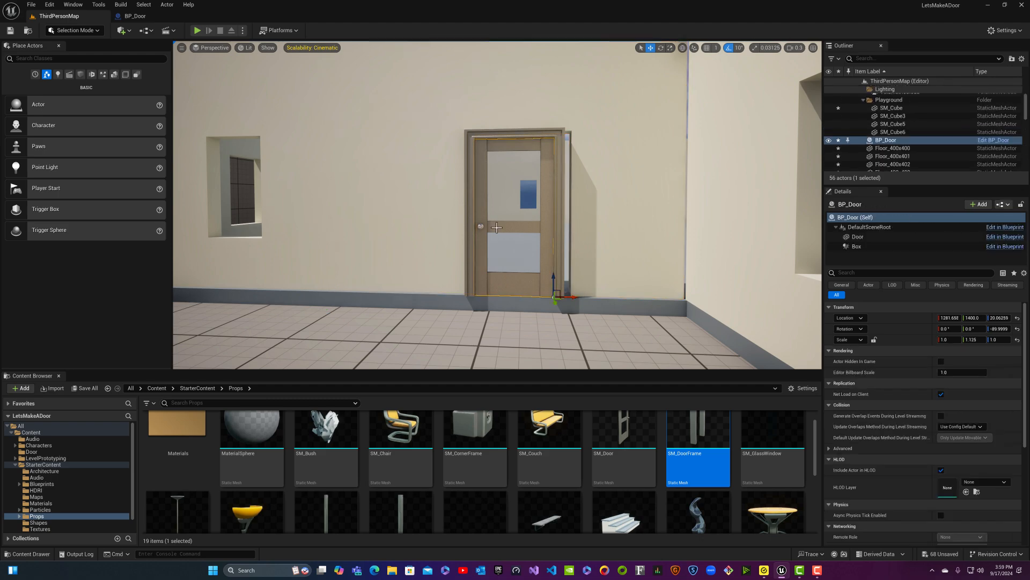
{"action": "left_click_drag", "start_coordinate": [575, 298], "coordinate": [579, 297]}
{"action": "key", "text": "ctrl+z"}
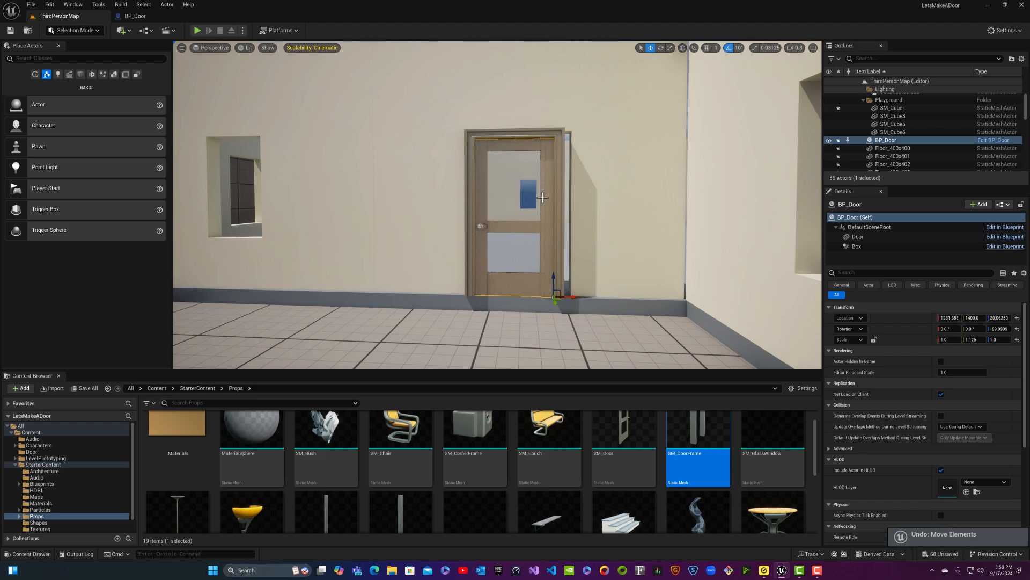
{"action": "left_click", "coordinate": [533, 131], "text": "ctrl"}
{"action": "left_click_drag", "start_coordinate": [533, 295], "coordinate": [541, 297]}
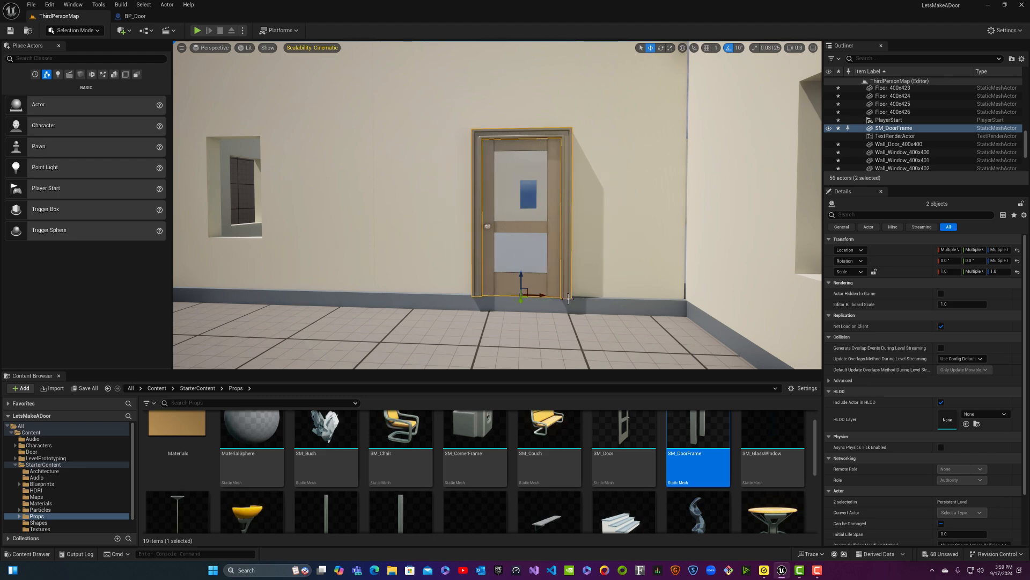
- Shift Wall_Window_400x402 and Wall_Door_400x400 together slightly along X, and nudge the door and its frame to match
{"action": "right_click_drag", "start_coordinate": [229, 231], "coordinate": [346, 230]}
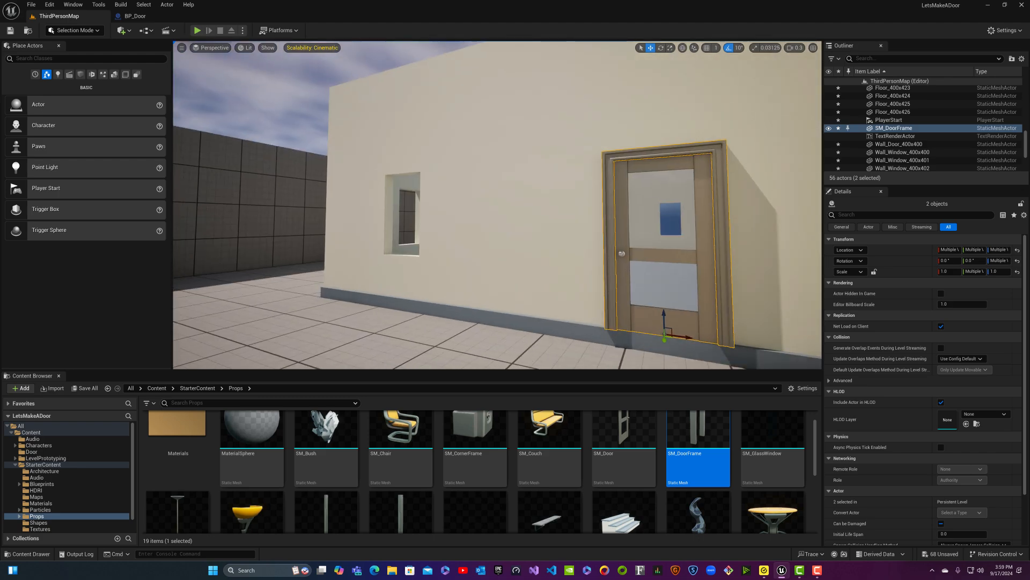
{"action": "left_click", "coordinate": [373, 247]}
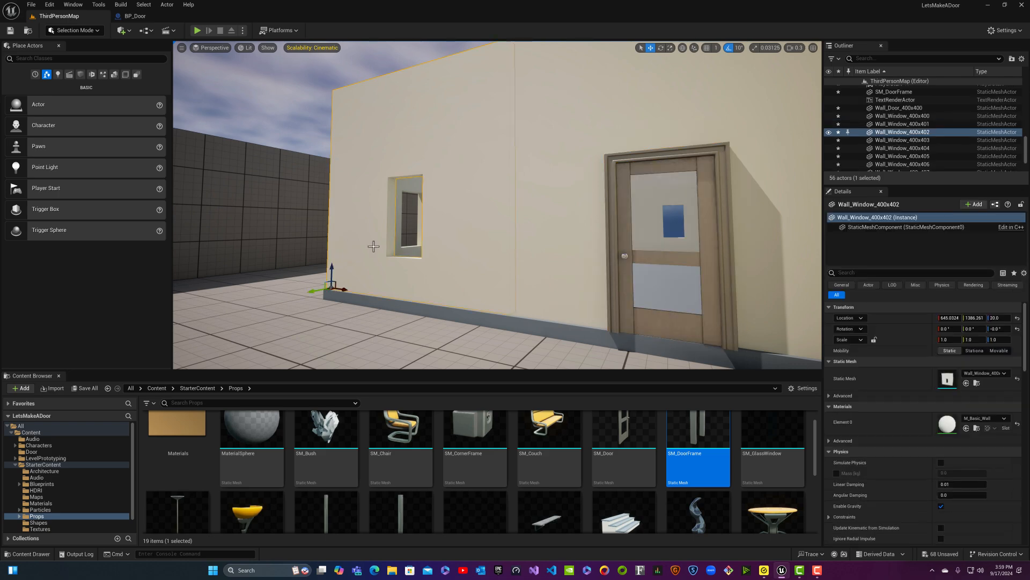
{"action": "left_click", "coordinate": [533, 238], "text": "ctrl"}
{"action": "right_click_drag", "start_coordinate": [650, 81], "coordinate": [719, 87]}
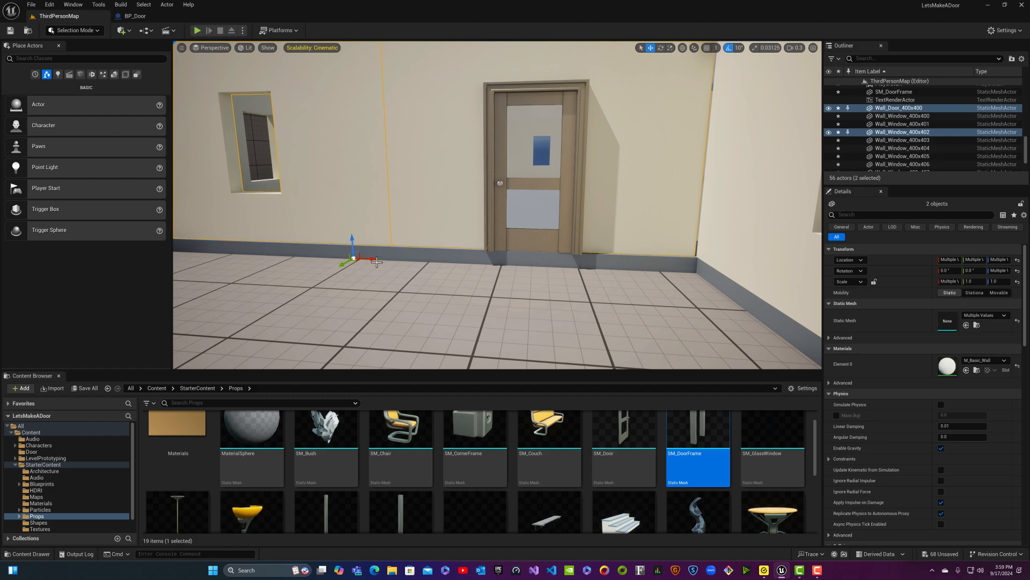
{"action": "left_click_drag", "start_coordinate": [373, 260], "coordinate": [375, 260]}
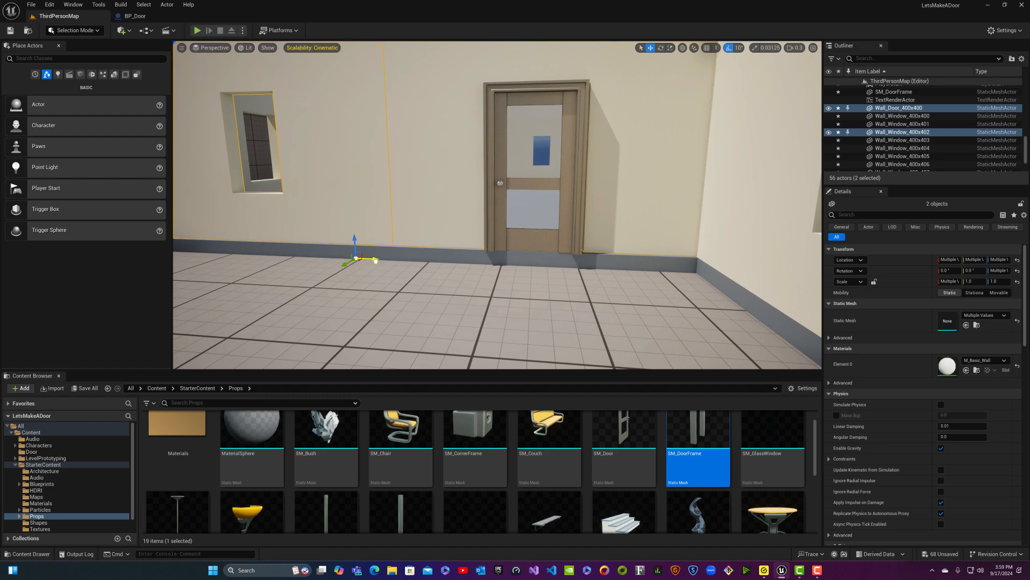
{"action": "left_click", "coordinate": [492, 163]}
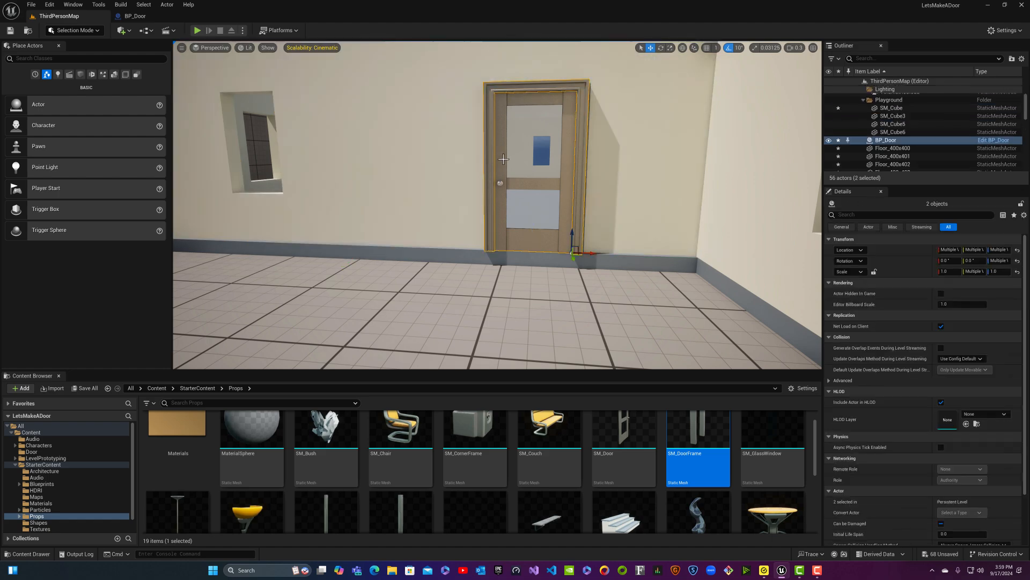
{"action": "left_click_drag", "start_coordinate": [592, 254], "coordinate": [592, 255]}
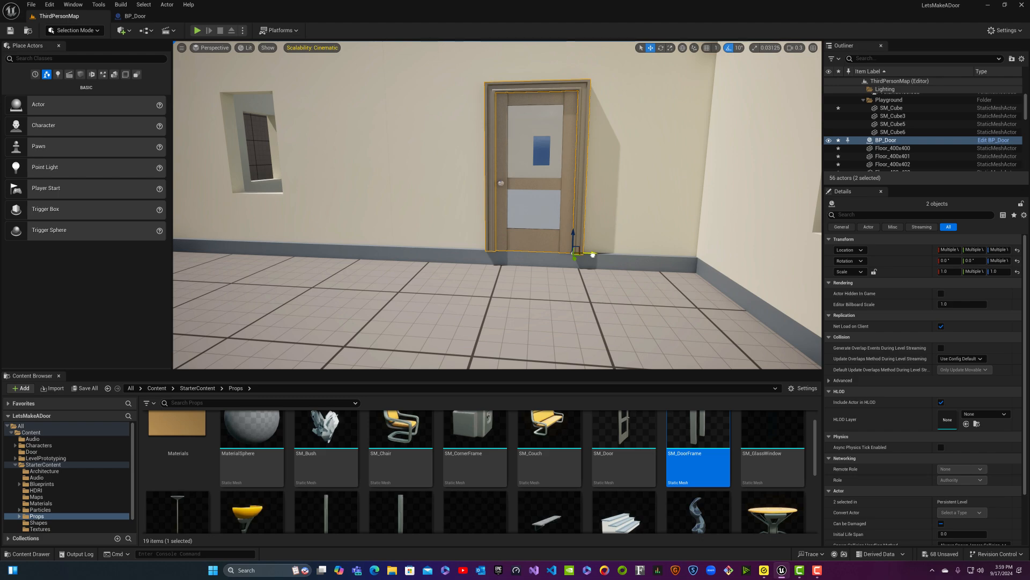
- Move Wall_Window_400x403 along X to about 657.545 so it sits flush with the outer building corner
{"action": "right_click_drag", "start_coordinate": [523, 227], "coordinate": [534, 286]}
{"action": "key", "text": "w"}
{"action": "key", "text": "a"}
{"action": "key", "text": "s"}
{"action": "left_click", "coordinate": [483, 218]}
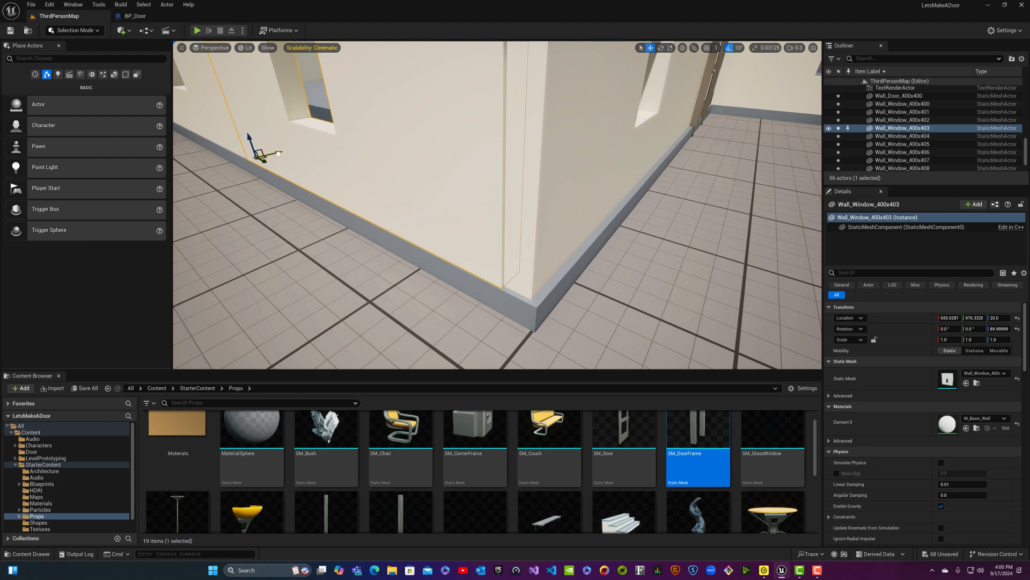
{"action": "left_click_drag", "start_coordinate": [279, 153], "coordinate": [280, 153]}
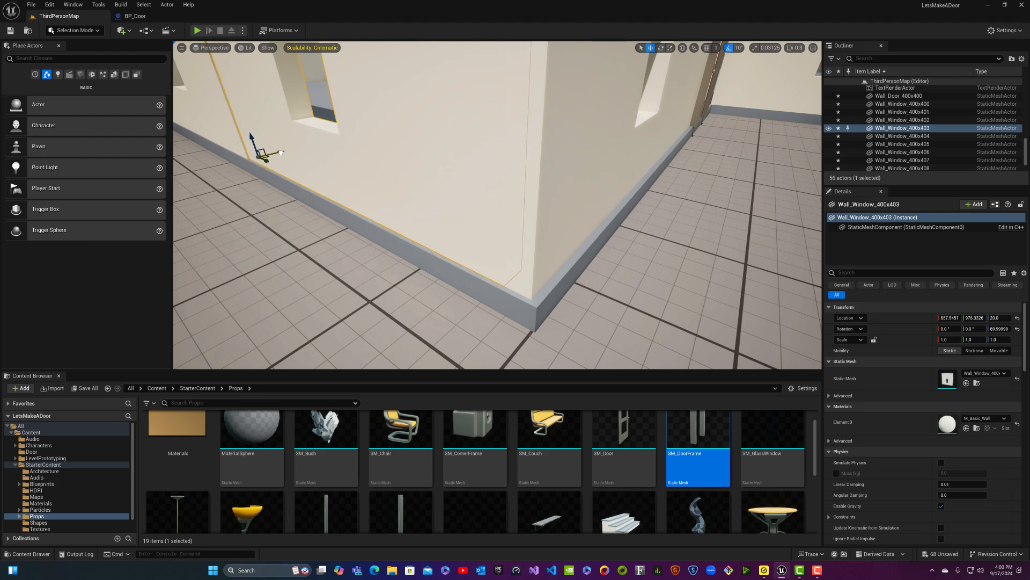
- Move Wall_Window_400x404 along X to about 657.67 to line it up with the adjoining window wall
{"action": "mouse_move", "coordinate": [265, 158]}
{"action": "right_mouse_down"}
{"action": "mouse_move", "coordinate": [286, 135]}
{"action": "mouse_move", "coordinate": [269, 163]}
{"action": "mouse_move", "coordinate": [236, 157]}
{"action": "mouse_move", "coordinate": [279, 168]}
{"action": "right_mouse_up"}
{"action": "key", "text": "a"}
{"action": "key", "text": "Escape"}
{"action": "key", "text": "w"}
{"action": "key", "text": "a"}
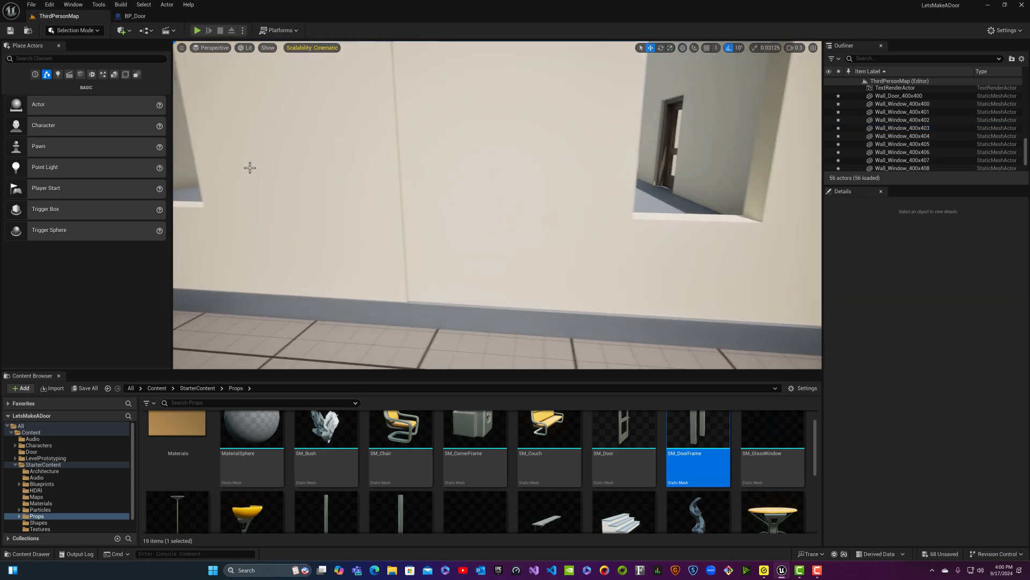
{"action": "left_click", "coordinate": [396, 218]}
{"action": "mouse_move", "coordinate": [331, 234]}
{"action": "right_mouse_down"}
{"action": "mouse_move", "coordinate": [322, 235]}
{"action": "mouse_move", "coordinate": [331, 235]}
{"action": "right_mouse_up"}
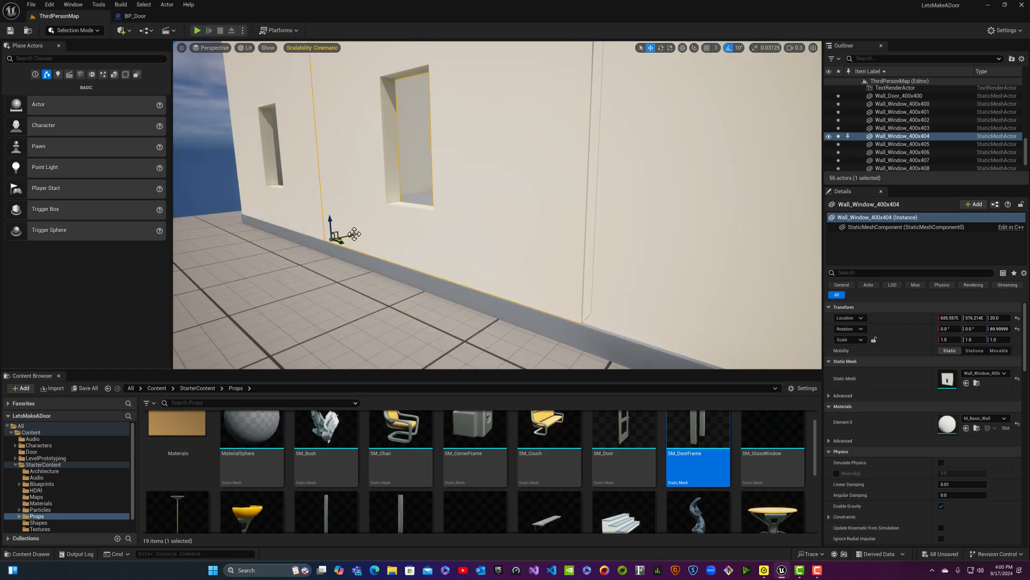
{"action": "left_click_drag", "start_coordinate": [355, 234], "coordinate": [356, 234]}
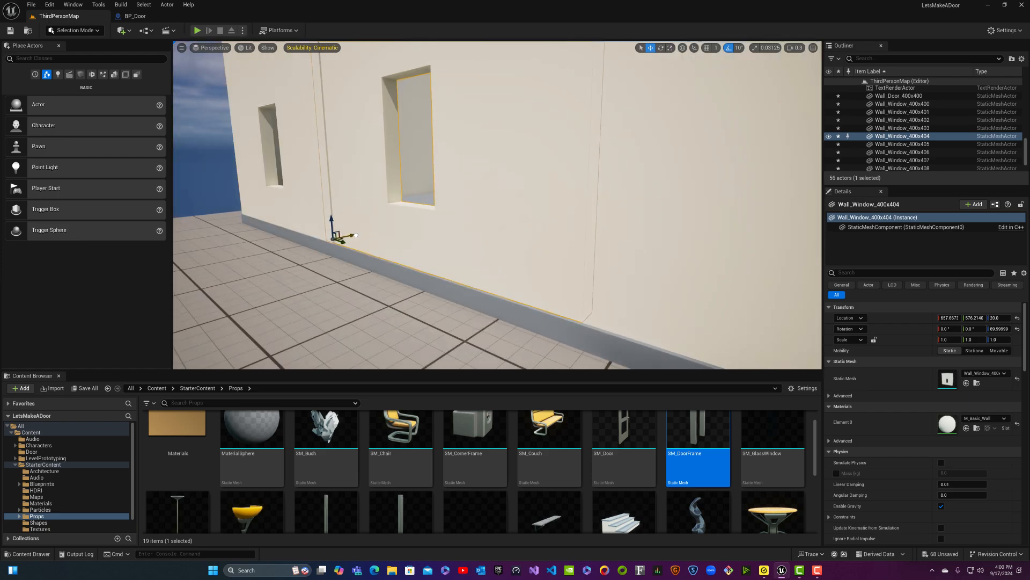
{"action": "key", "text": "Escape"}
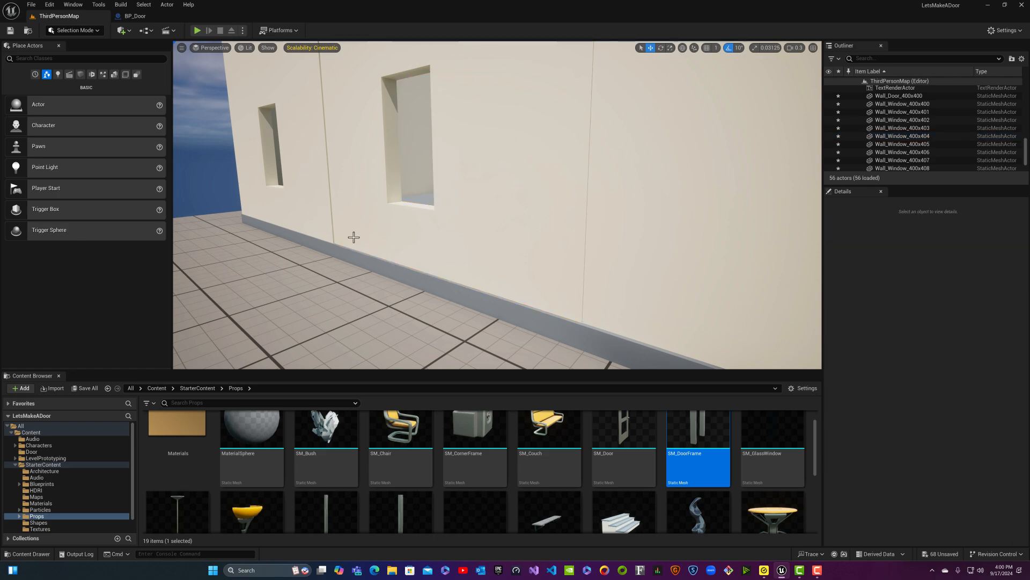
- Fine-tune Wall_Window_400x404 to about X 657.13 and Y 578.24 to tighten its seams
{"action": "left_click", "coordinate": [349, 231]}
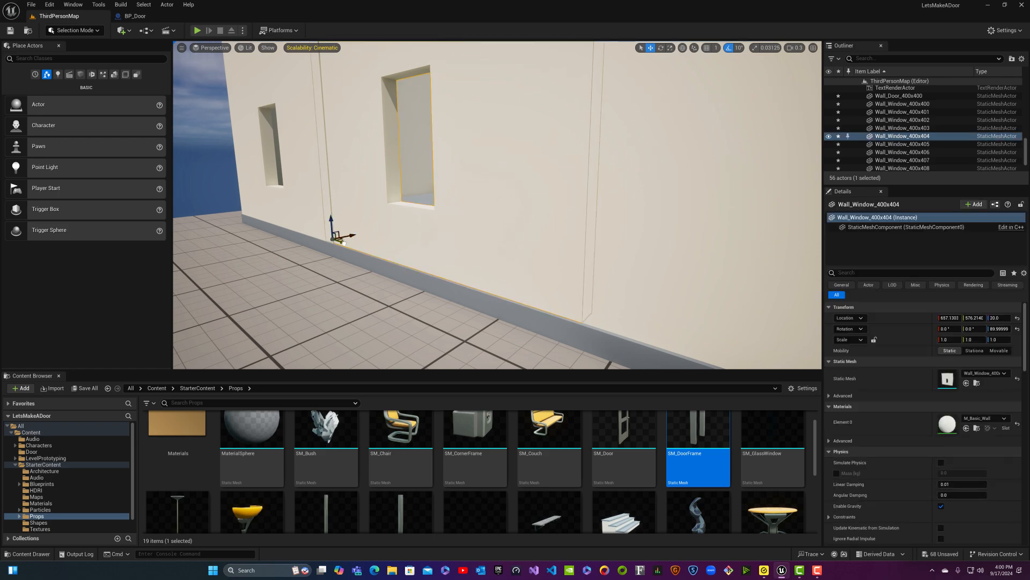
{"action": "key", "text": "Escape"}
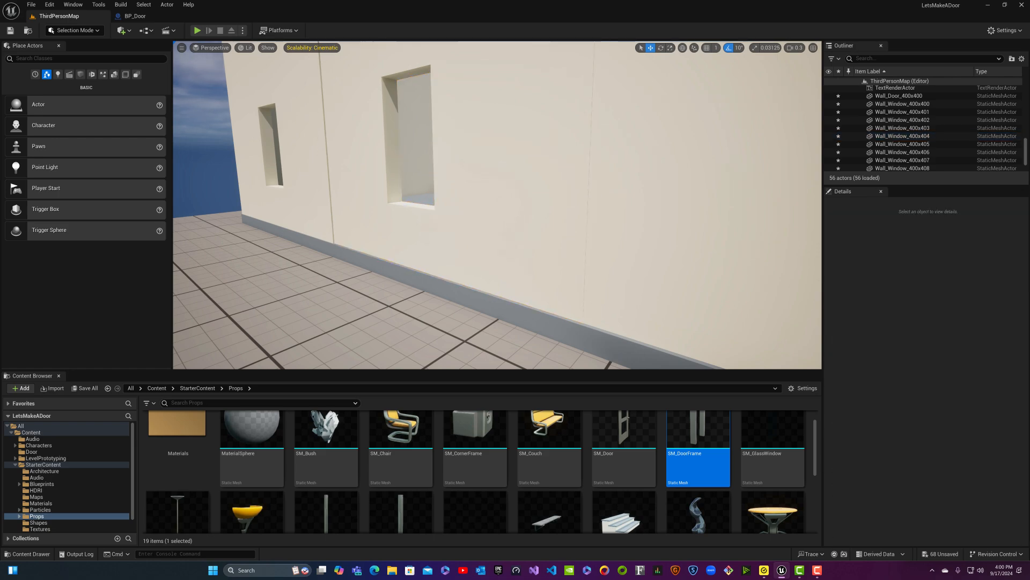
{"action": "left_click", "coordinate": [339, 243]}
{"action": "left_click_drag", "start_coordinate": [345, 242], "coordinate": [346, 243]}
{"action": "key", "text": "Escape"}
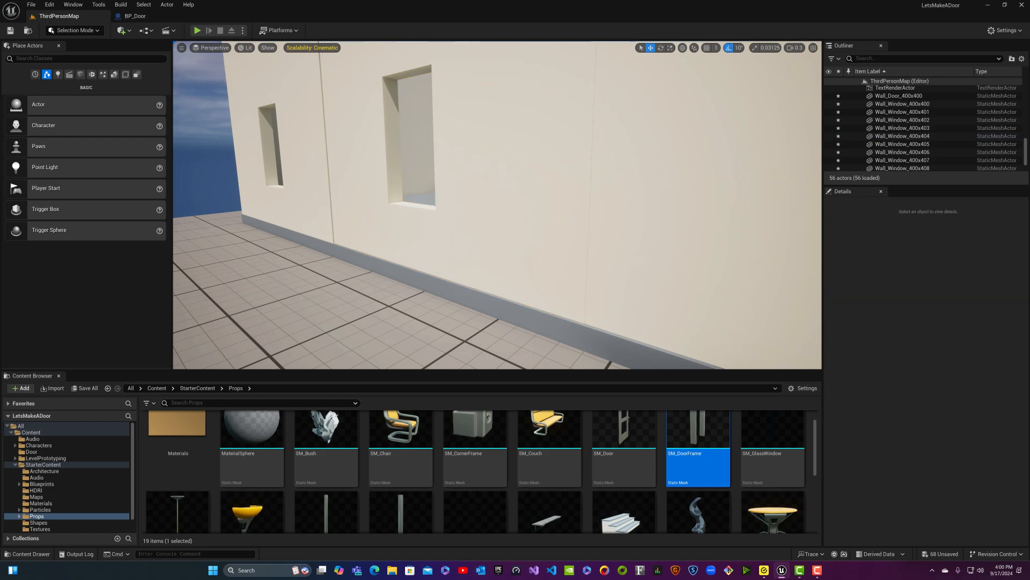
- Move Wall_Window_400x404 along X to about 657.78 to bring its face in line with the adjoining walls
{"action": "key", "text": "w"}
{"action": "right_click_drag", "start_coordinate": [396, 243], "coordinate": [472, 255]}
{"action": "right_click_drag", "start_coordinate": [358, 231], "coordinate": [279, 196]}
{"action": "left_click", "coordinate": [359, 215]}
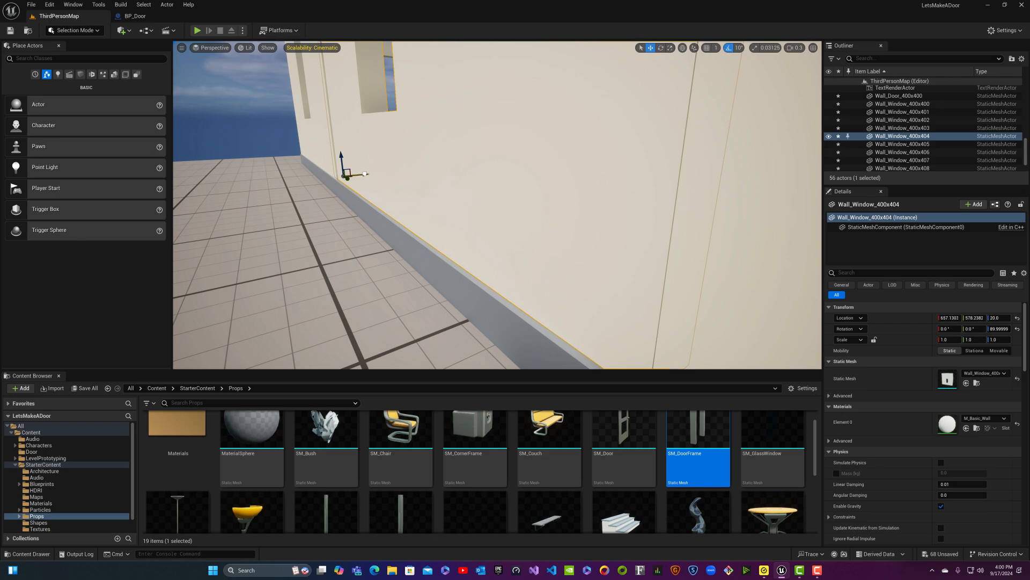
{"action": "left_click_drag", "start_coordinate": [365, 173], "coordinate": [365, 174]}
{"action": "right_click_drag", "start_coordinate": [365, 174], "coordinate": [411, 209]}
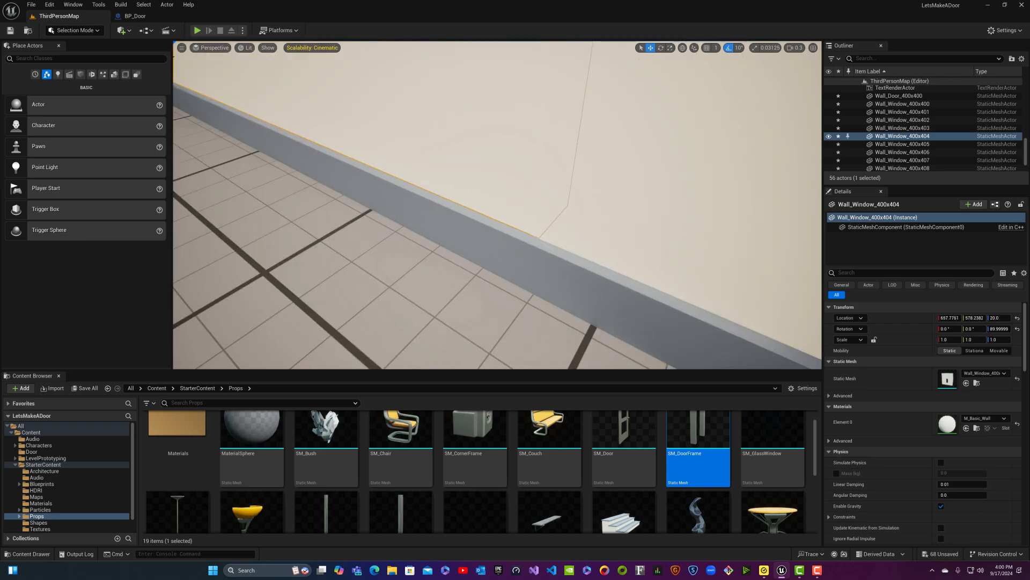
{"action": "key", "text": "Escape"}
- Fine-tune Wall_Window_400x404 along X to about 657.68 so its seam with the neighbouring panel disappears
{"action": "left_click", "coordinate": [374, 144]}
{"action": "right_click_drag", "start_coordinate": [357, 124], "coordinate": [354, 110]}
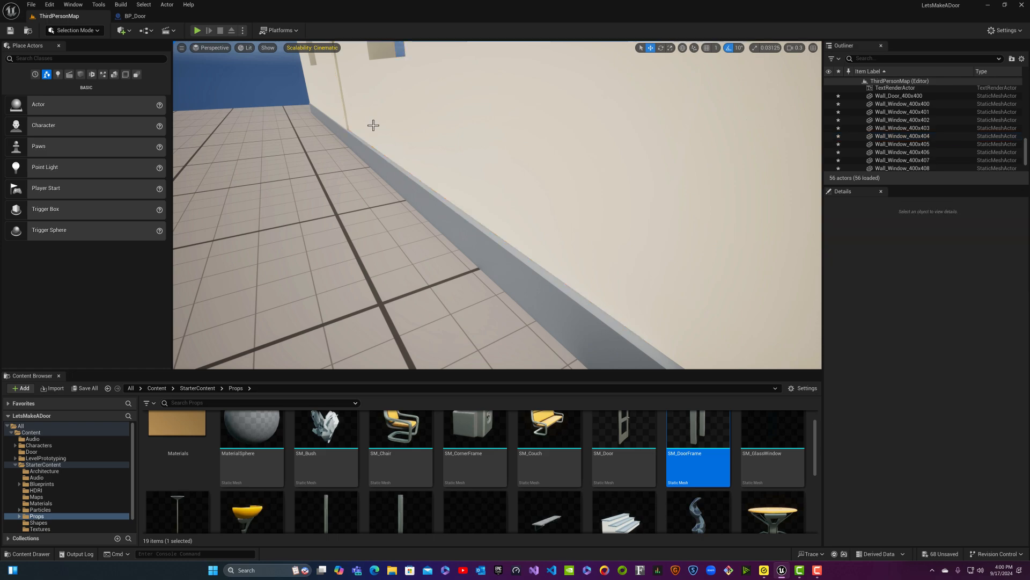
{"action": "right_click_drag", "start_coordinate": [375, 135], "coordinate": [381, 132]}
{"action": "left_click", "coordinate": [384, 129]}
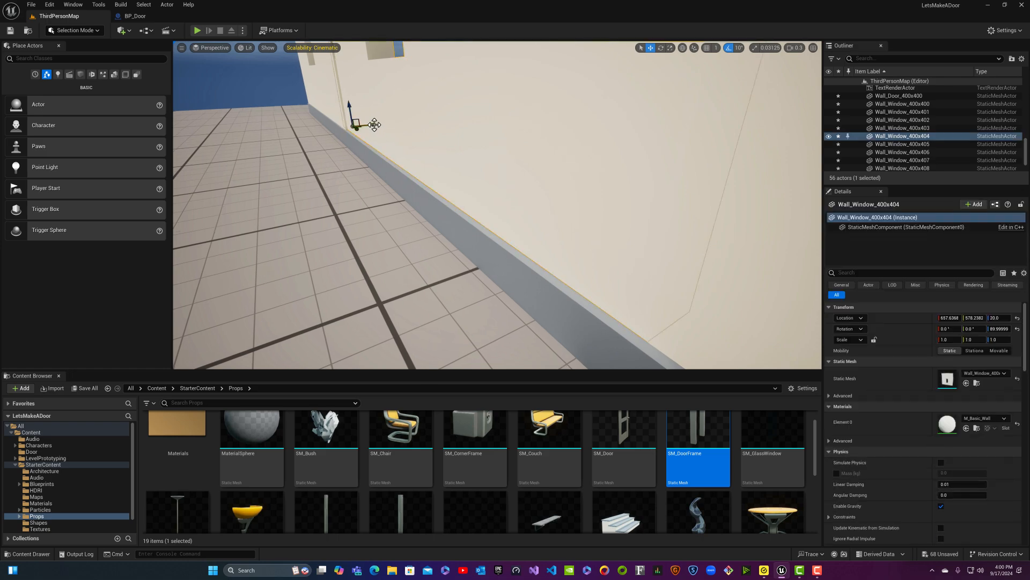
{"action": "left_click_drag", "start_coordinate": [374, 125], "coordinate": [374, 124]}
{"action": "key", "text": "Escape"}
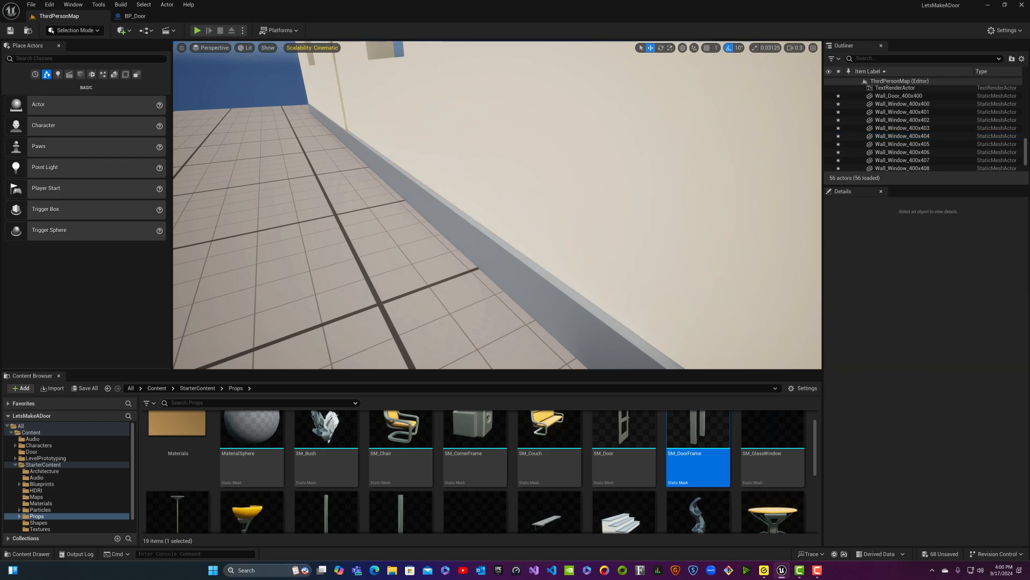
{"action": "left_click", "coordinate": [410, 137]}
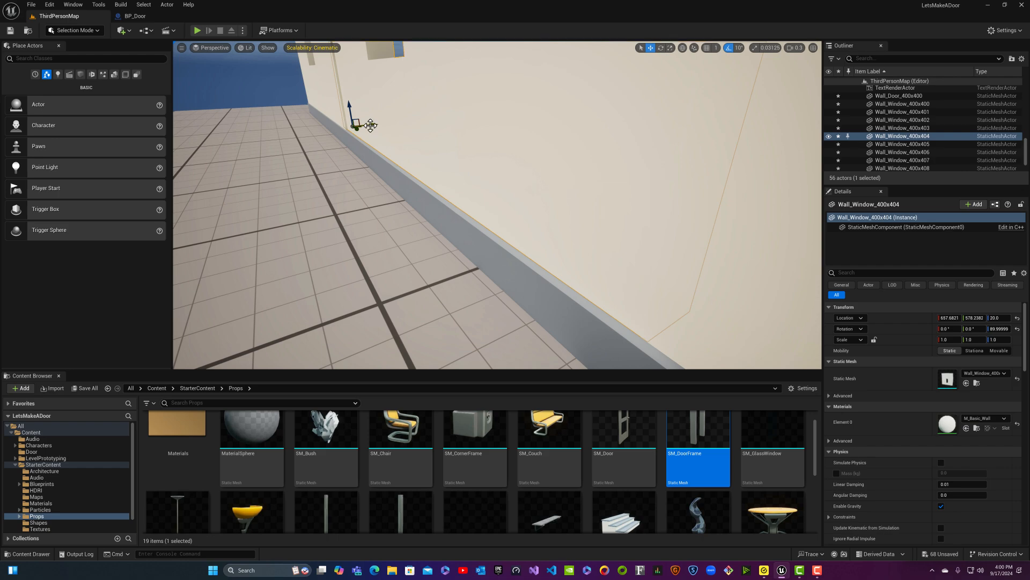
{"action": "left_click_drag", "start_coordinate": [371, 125], "coordinate": [371, 125]}
{"action": "key", "text": "Escape"}
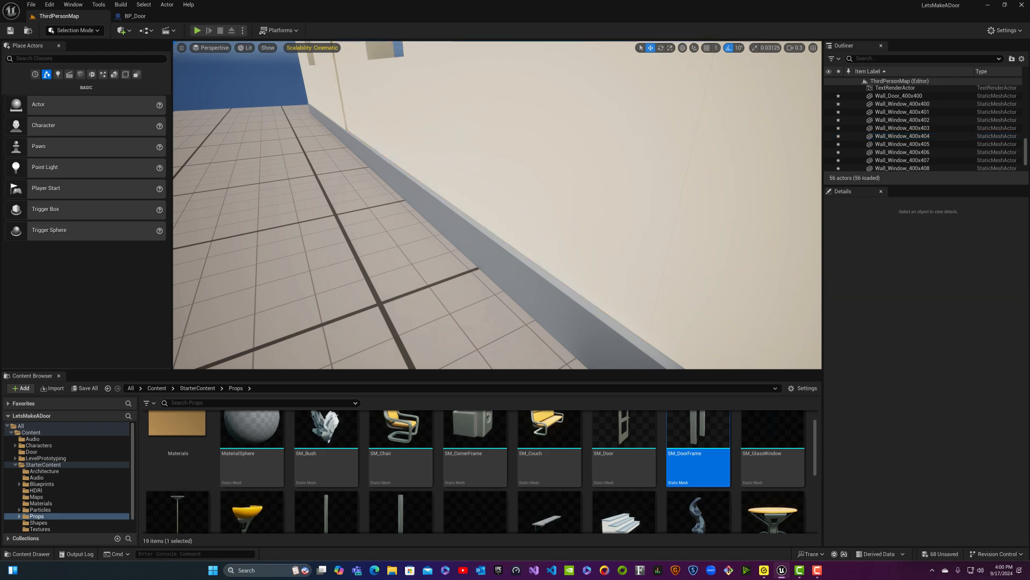
- Move Wall_Window_400x405 along X to about 657.52 so it sits flush with Wall_Window_400x404
{"action": "right_click_drag", "start_coordinate": [459, 116], "coordinate": [494, 138]}
{"action": "left_click", "coordinate": [487, 151]}
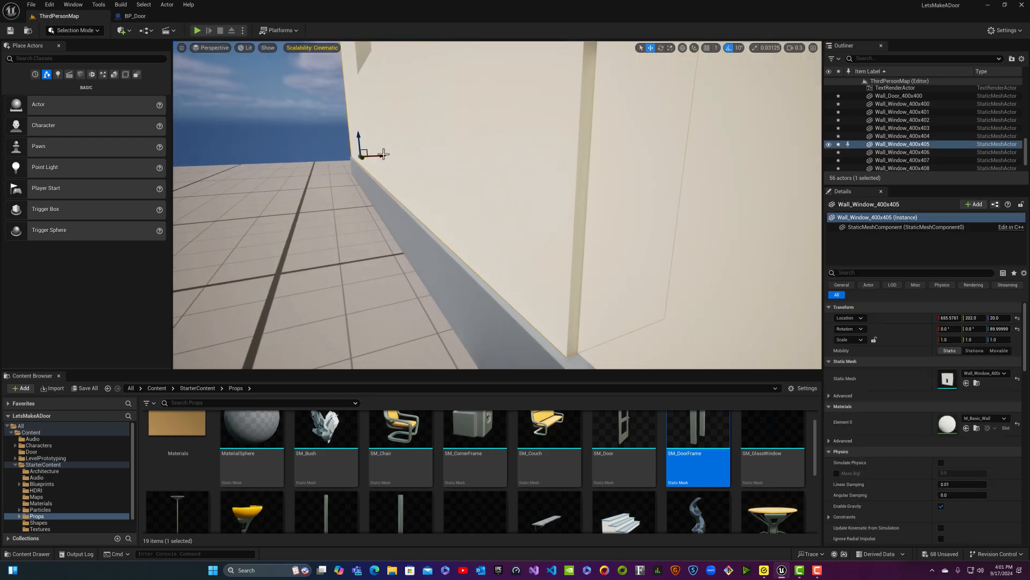
{"action": "left_click_drag", "start_coordinate": [384, 156], "coordinate": [387, 160]}
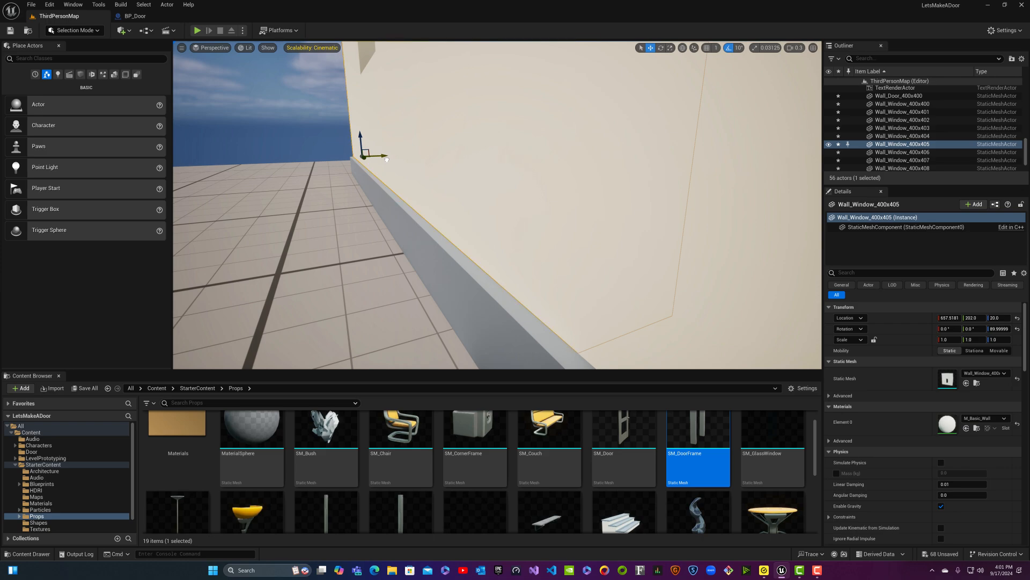
{"action": "key", "text": "Escape"}
- Delete the grid-textured perimeter walls SM_Cube6 and SM_Cube5 from the level
{"action": "mouse_move", "coordinate": [386, 159]}
{"action": "right_mouse_down"}
{"action": "mouse_move", "coordinate": [389, 118]}
{"action": "mouse_move", "coordinate": [408, 102]}
{"action": "mouse_move", "coordinate": [397, 129]}
{"action": "mouse_move", "coordinate": [432, 129]}
{"action": "mouse_move", "coordinate": [400, 122]}
{"action": "mouse_move", "coordinate": [403, 147]}
{"action": "mouse_move", "coordinate": [350, 142]}
{"action": "right_mouse_up"}
{"action": "left_click", "coordinate": [313, 212]}
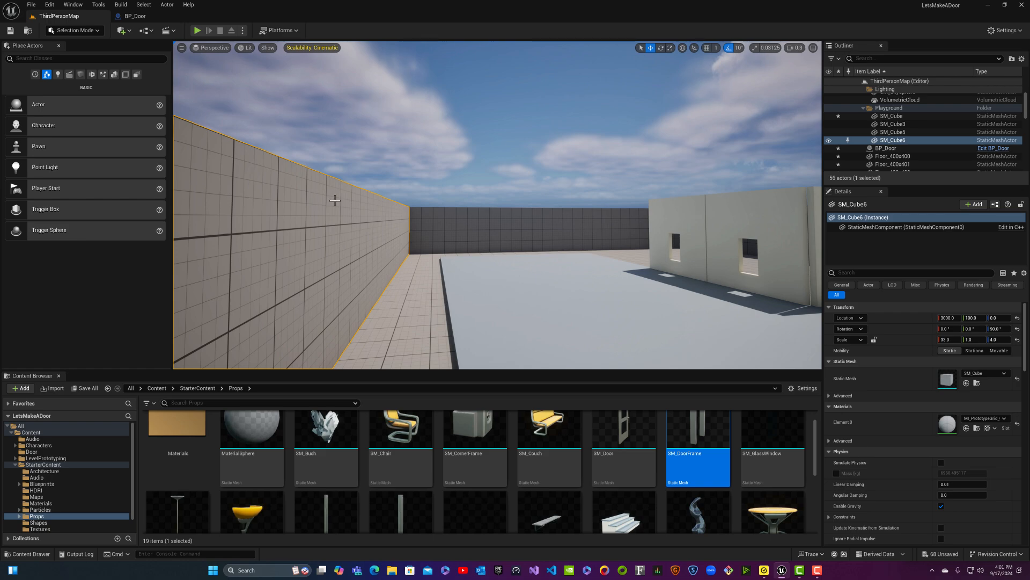
{"action": "key", "text": "Delete"}
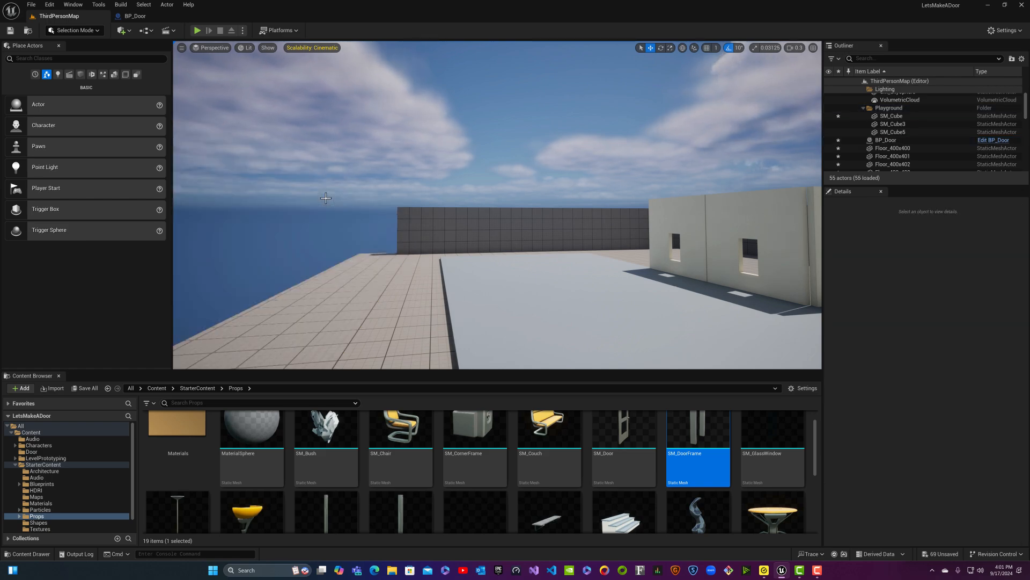
{"action": "left_click", "coordinate": [475, 214]}
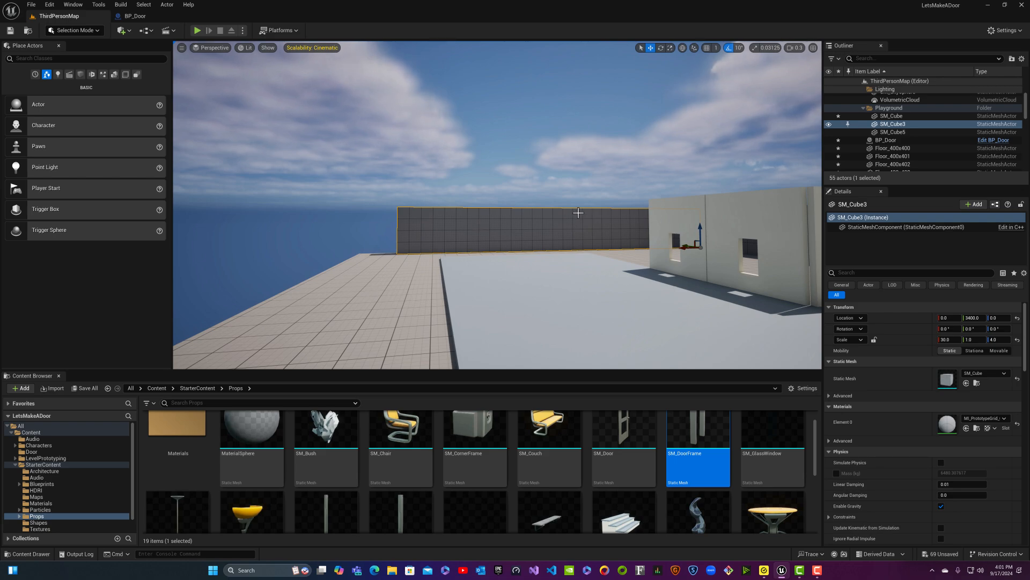
{"action": "mouse_move", "coordinate": [569, 221]}
{"action": "right_mouse_down"}
{"action": "mouse_move", "coordinate": [594, 185]}
{"action": "mouse_move", "coordinate": [587, 223]}
{"action": "right_mouse_up"}
{"action": "right_click_drag", "start_coordinate": [583, 275], "coordinate": [621, 248]}
{"action": "key", "text": "w"}
{"action": "scroll", "coordinate": [604, 264], "scroll_direction": "up", "scroll_amount": 5}
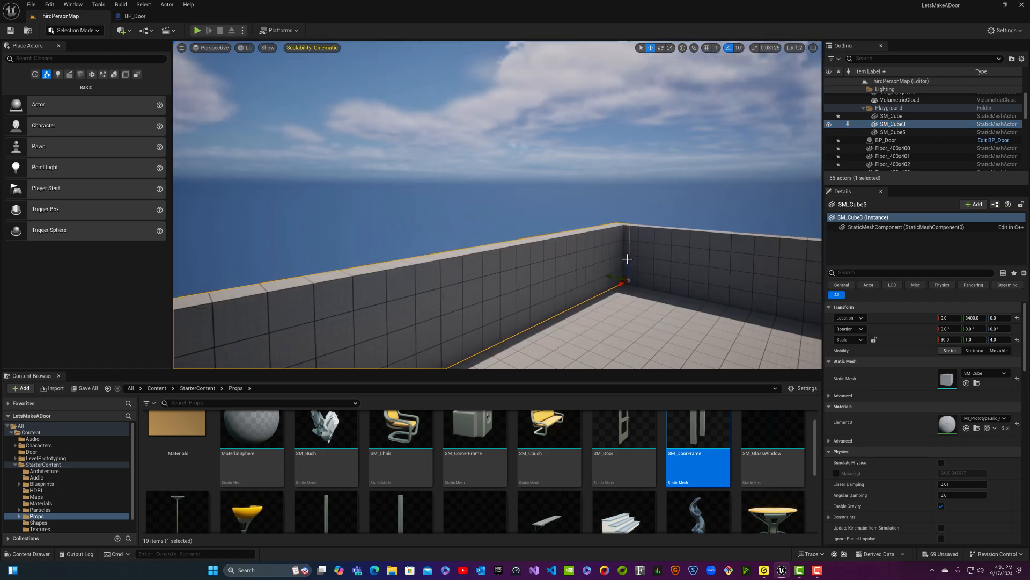
{"action": "left_click", "coordinate": [625, 251]}
{"action": "key", "text": "Delete"}
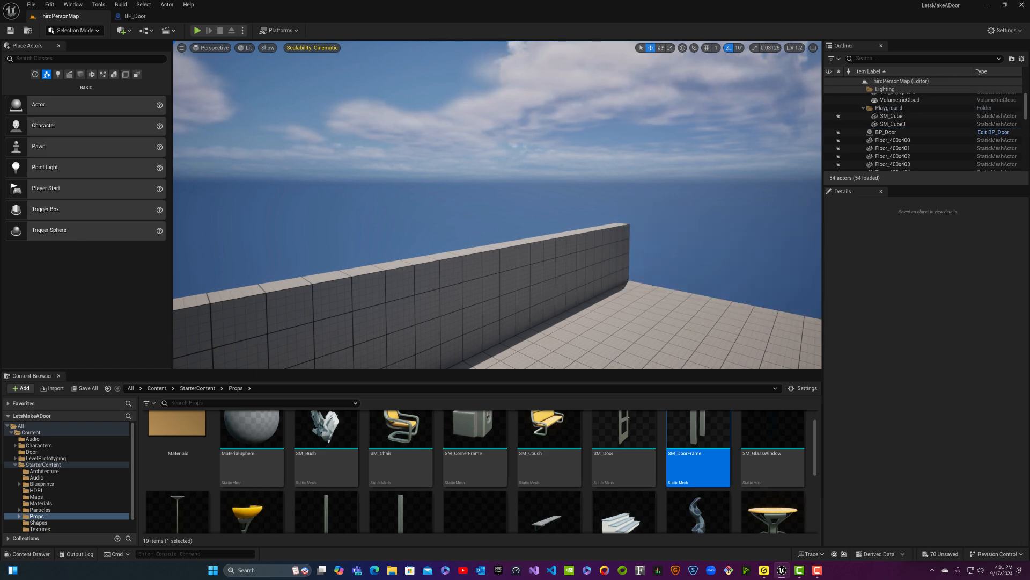
- Delete the remaining perimeter wall SM_Cube3 and the Third Person Template text
{"action": "right_click", "coordinate": [569, 279]}
{"action": "mouse_move", "coordinate": [534, 279]}
{"action": "right_mouse_down"}
{"action": "mouse_move", "coordinate": [575, 271]}
{"action": "mouse_move", "coordinate": [545, 263]}
{"action": "right_mouse_up"}
{"action": "key", "text": "Delete"}
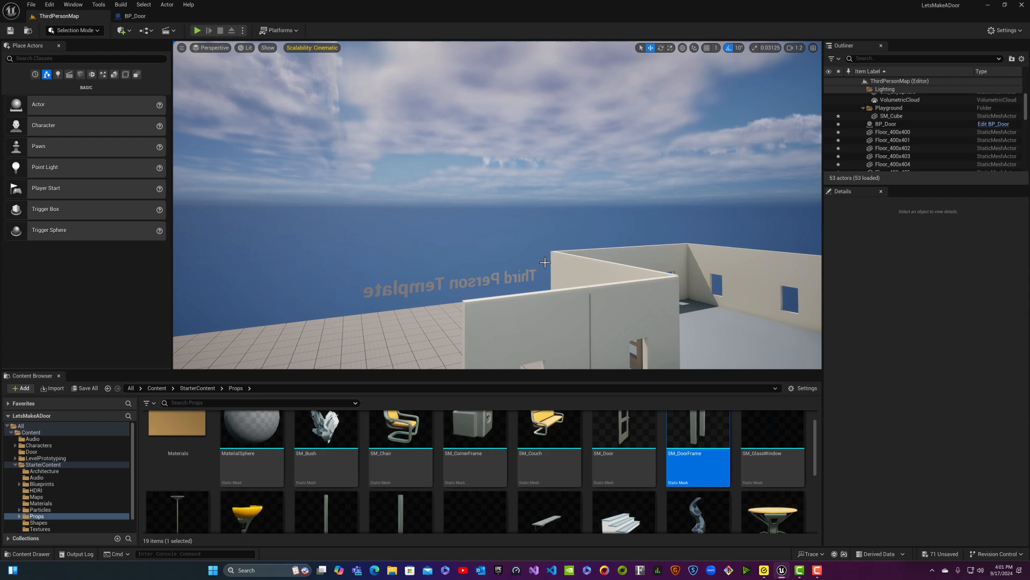
{"action": "left_click", "coordinate": [519, 277]}
{"action": "key", "text": "Delete"}
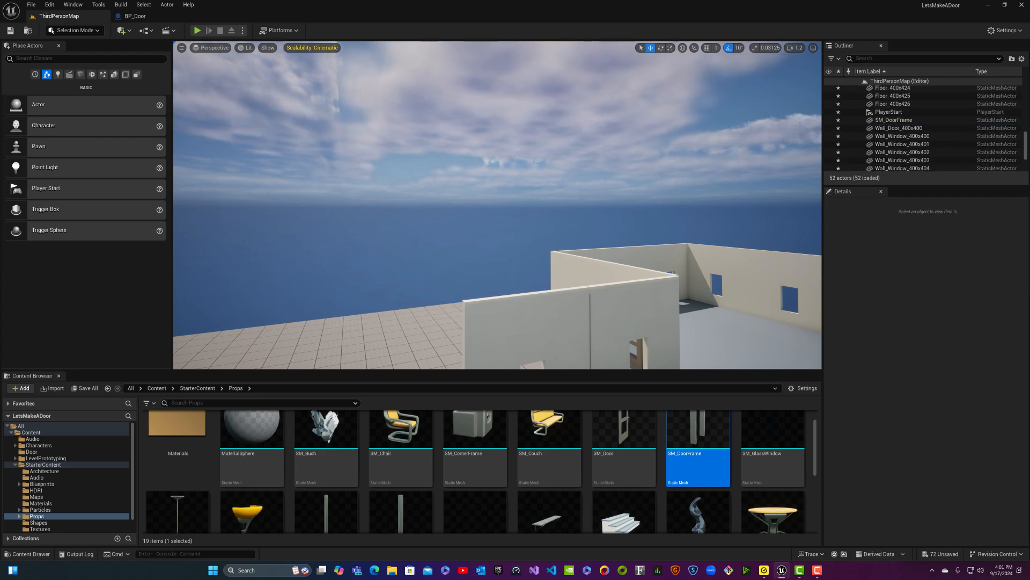
- Shift Wall_Window_400x401 slightly along Y to close the gap with the adjoining Wall_Window_400x400
{"action": "right_click_drag", "start_coordinate": [526, 298], "coordinate": [571, 289]}
{"action": "key", "text": "w"}
{"action": "key", "text": "s"}
{"action": "left_click", "coordinate": [484, 287]}
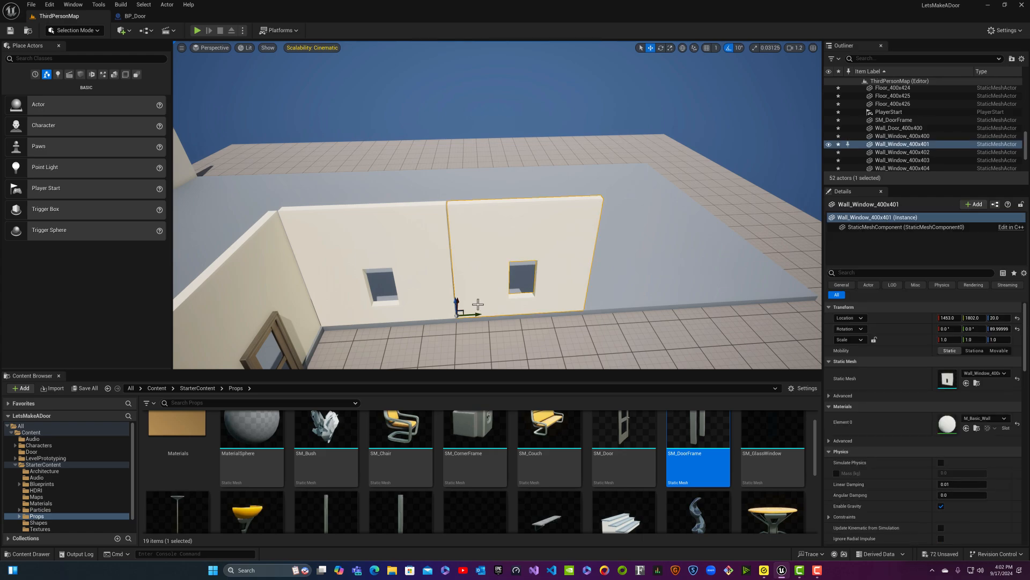
{"action": "left_click_drag", "start_coordinate": [477, 316], "coordinate": [475, 316]}
{"action": "key", "text": "Escape"}
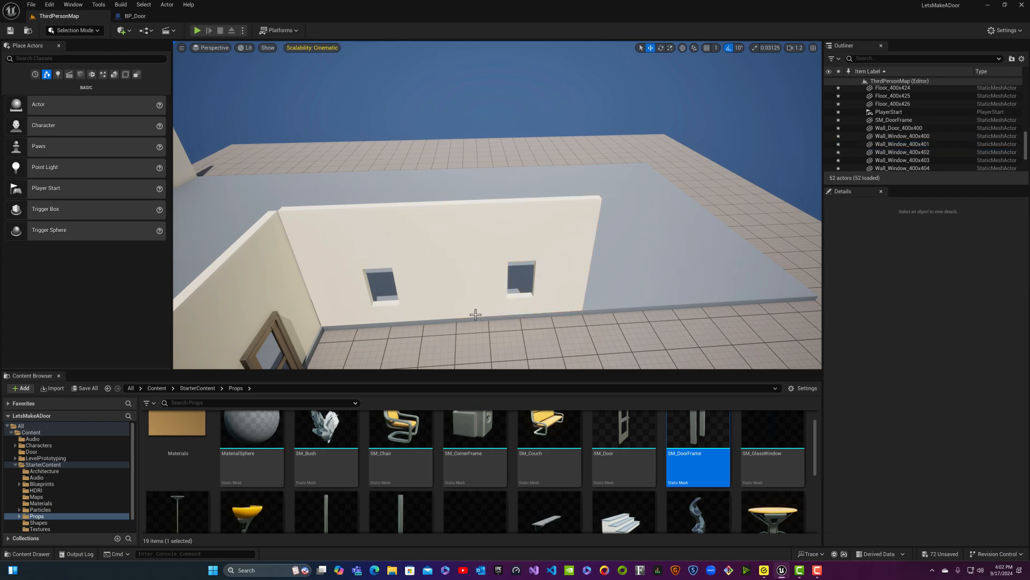
{"action": "right_click_drag", "start_coordinate": [389, 283], "coordinate": [349, 278]}
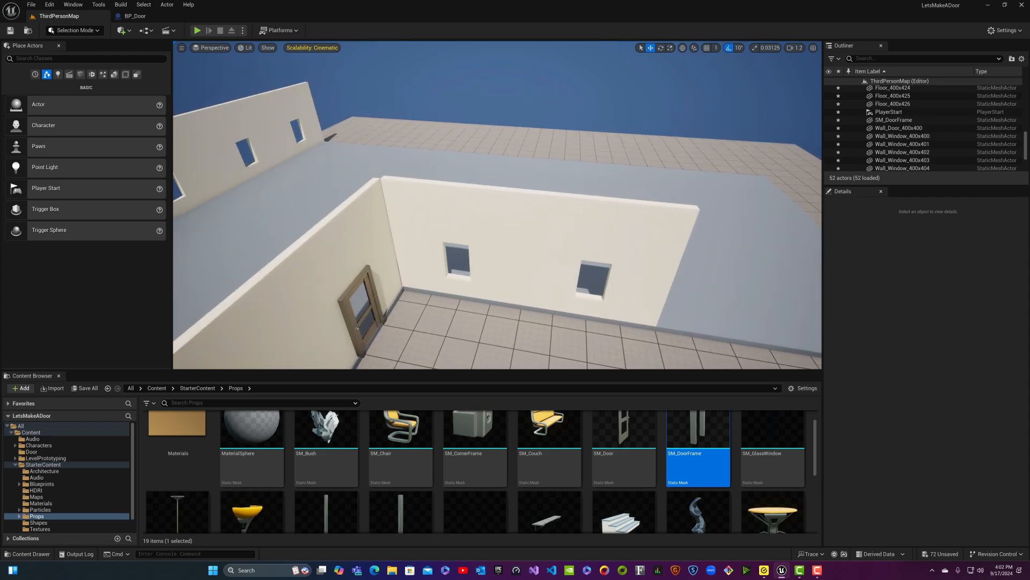
{"action": "left_click", "coordinate": [472, 248]}
{"action": "left_click", "coordinate": [543, 245], "text": "ctrl"}
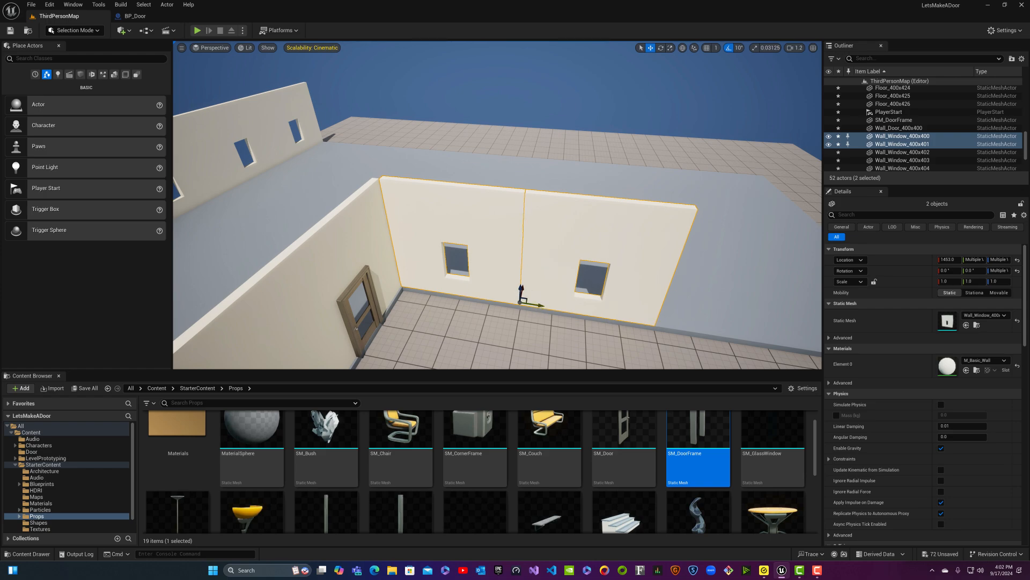
{"action": "key", "text": "Escape"}
- Duplicate Wall_Window_400x400 and Wall_Window_400x401 along Y, placing the copies flush against the wall's open end
{"action": "right_click_drag", "start_coordinate": [470, 316], "coordinate": [454, 300]}
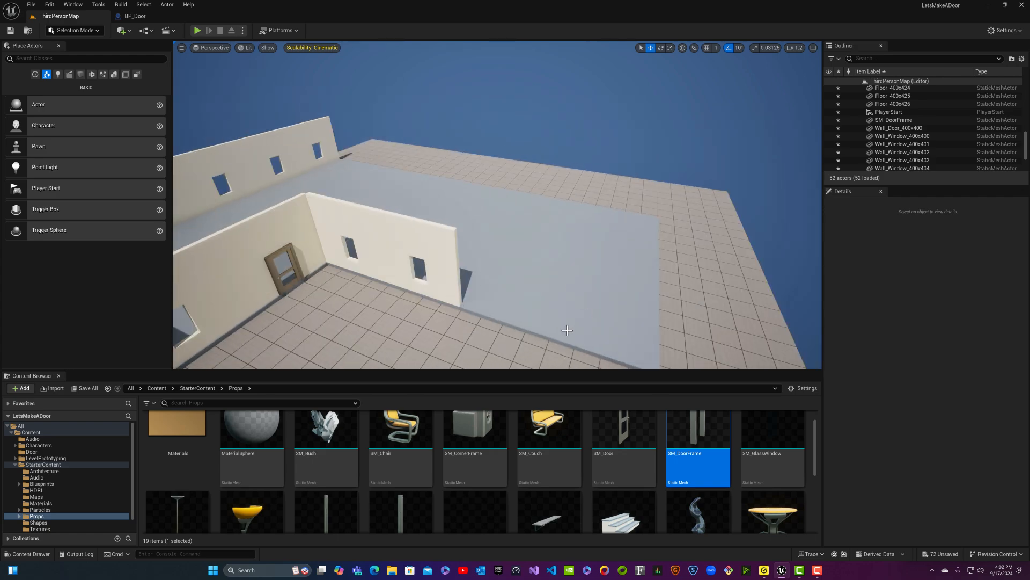
{"action": "left_click", "coordinate": [359, 223]}
{"action": "left_click", "coordinate": [404, 231], "text": "ctrl"}
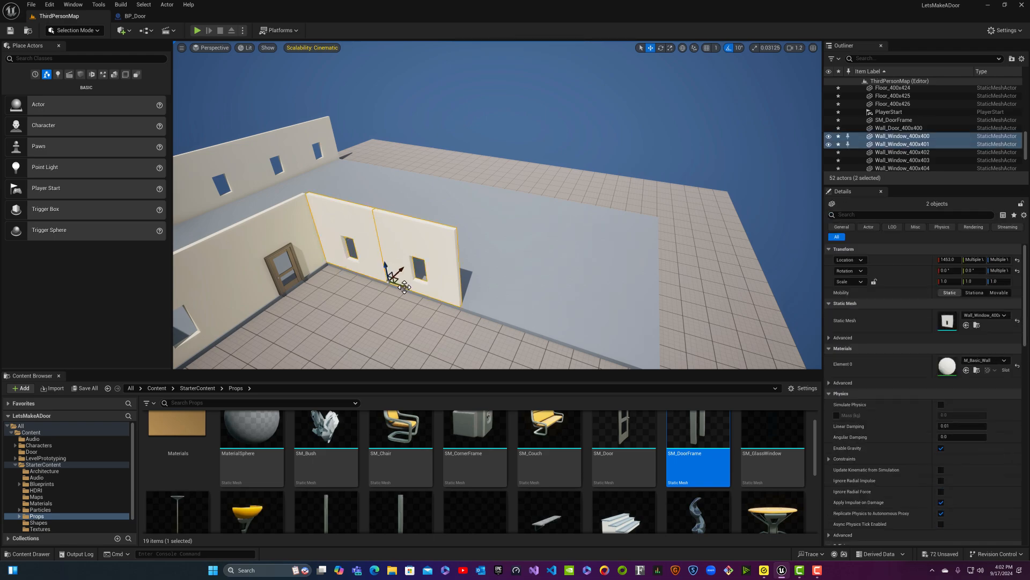
{"action": "left_click_drag", "start_coordinate": [405, 286], "coordinate": [579, 310], "text": "alt"}
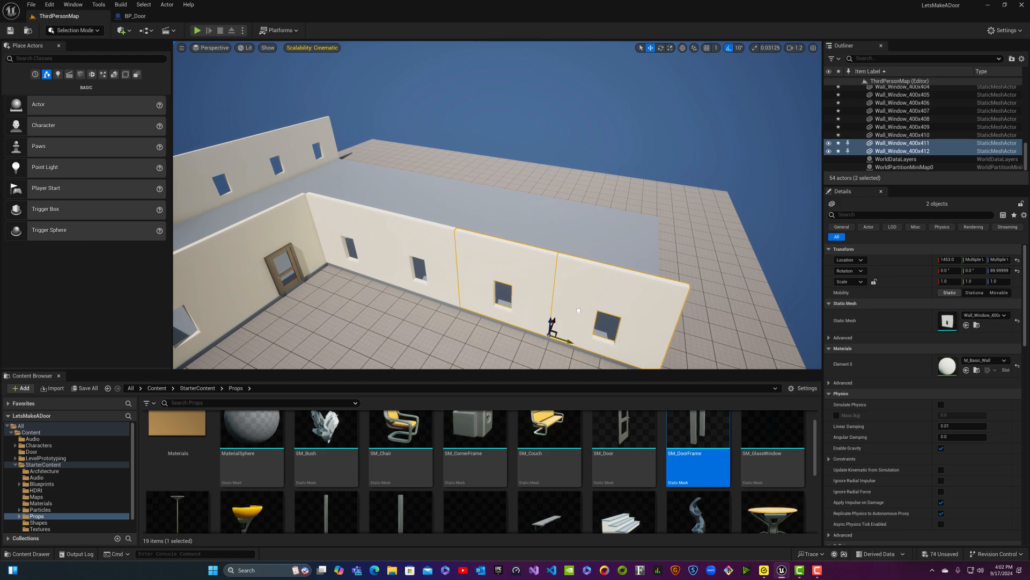
{"action": "right_click_drag", "start_coordinate": [407, 304], "coordinate": [456, 303]}
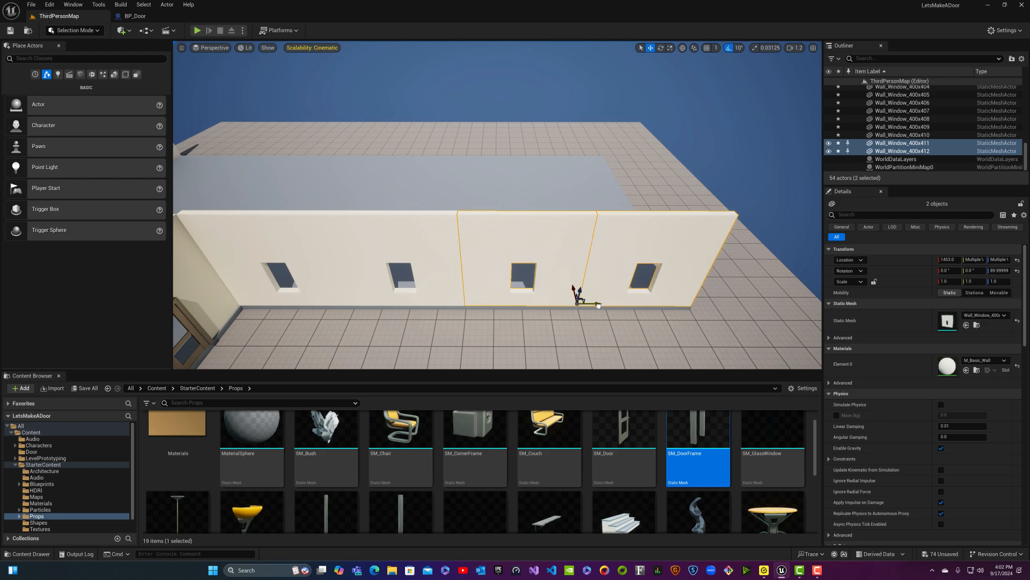
{"action": "key", "text": "Escape"}
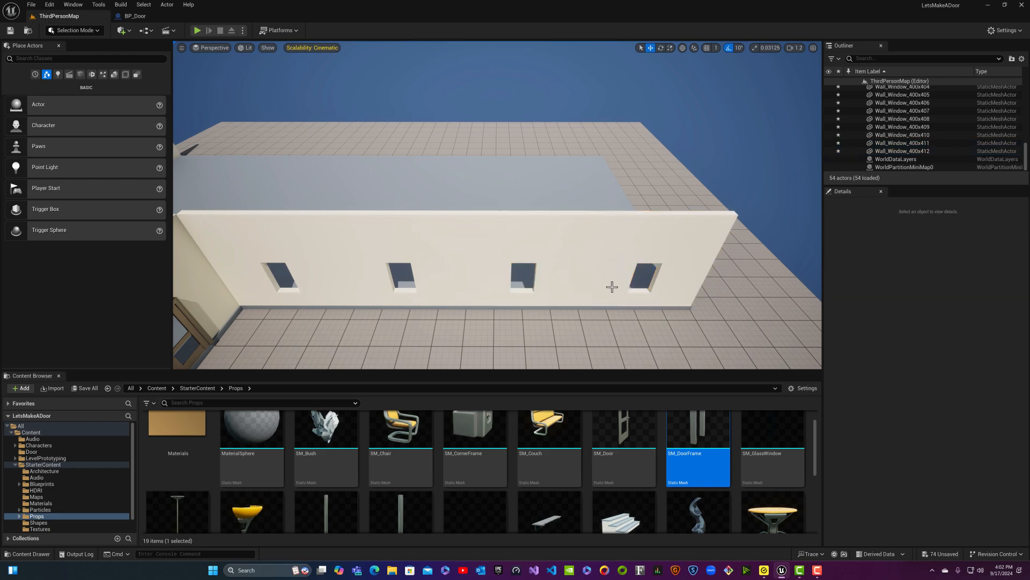
{"action": "right_click_drag", "start_coordinate": [612, 287], "coordinate": [612, 287]}
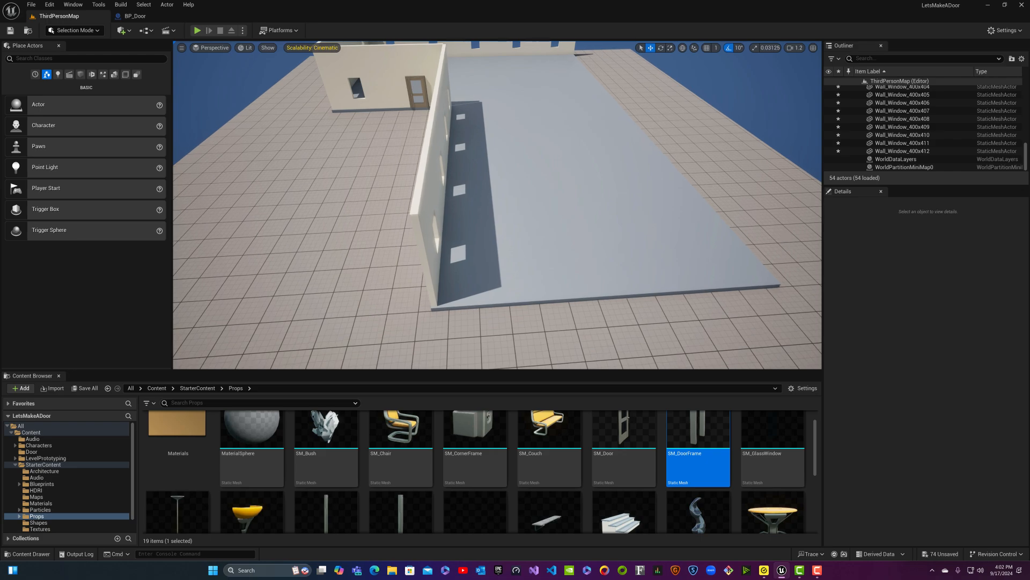
{"action": "right_click_drag", "start_coordinate": [587, 249], "coordinate": [587, 249]}
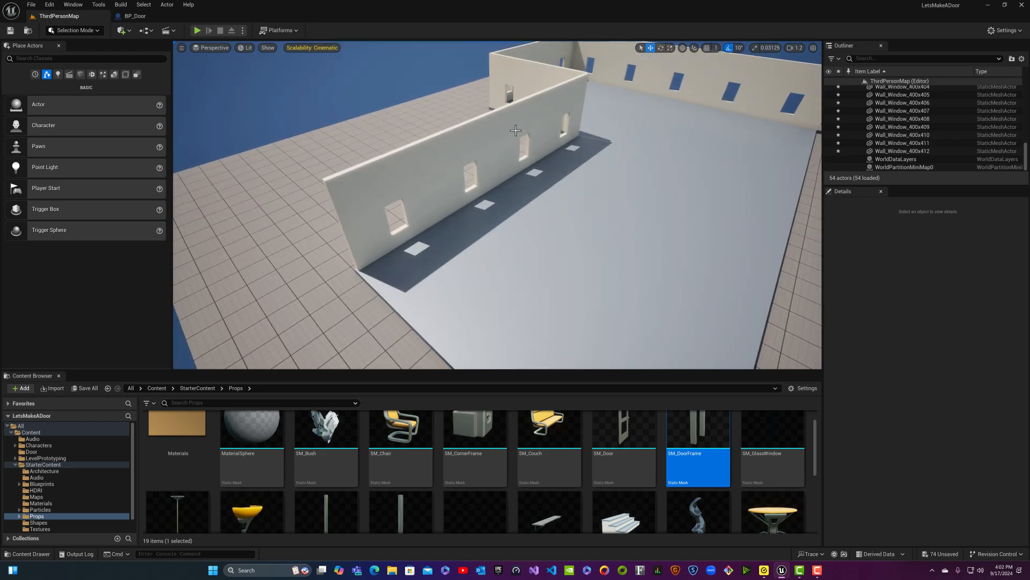
{"action": "left_click", "coordinate": [404, 172]}
{"action": "left_click", "coordinate": [472, 142], "text": "ctrl"}
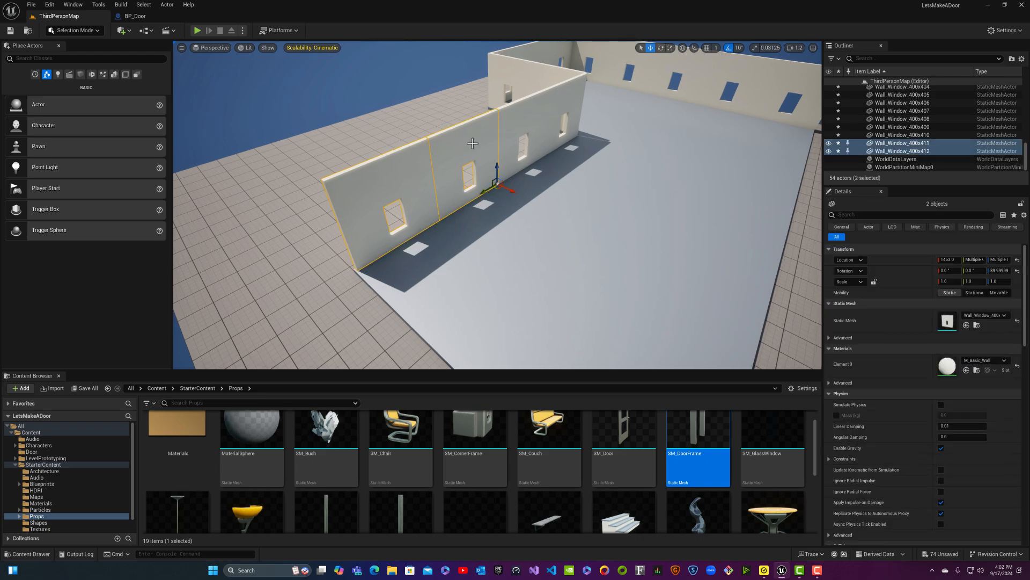
{"action": "left_click", "coordinate": [524, 127], "text": "ctrl"}
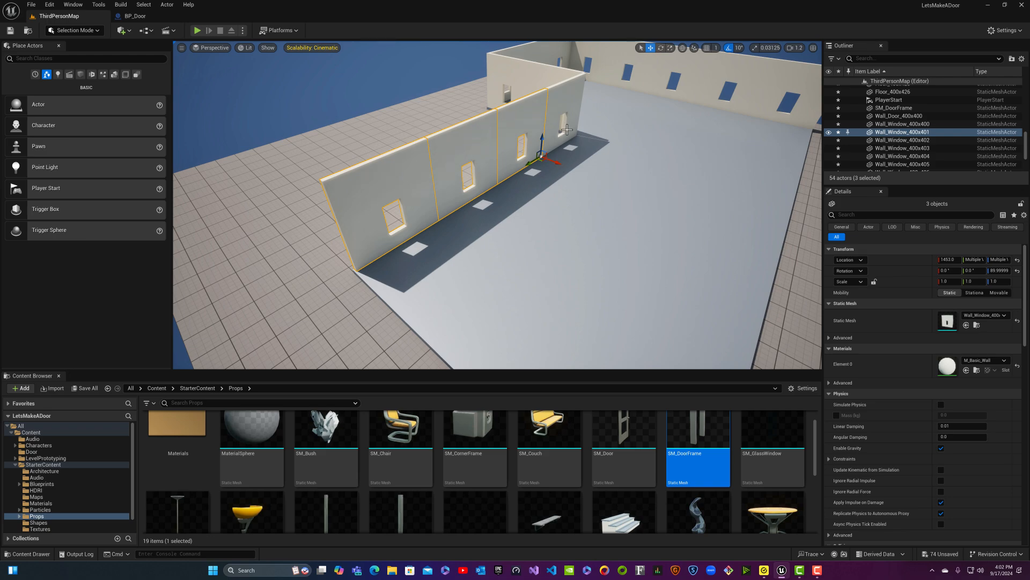
{"action": "left_click", "coordinate": [573, 115]}
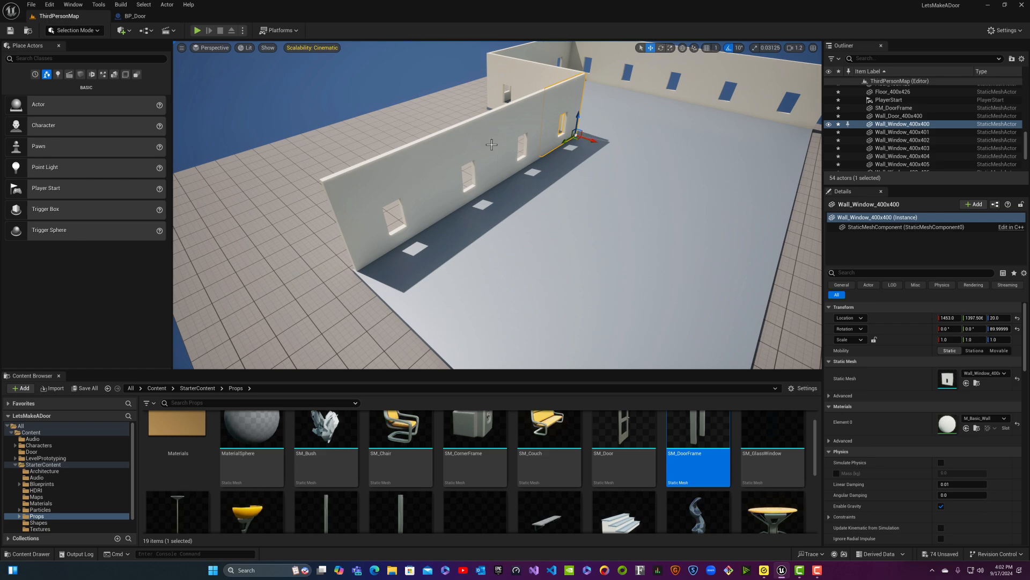
- Duplicate the four window panels of the extended side wall along X, placing the copies across the building floor
{"action": "left_click", "coordinate": [409, 181]}
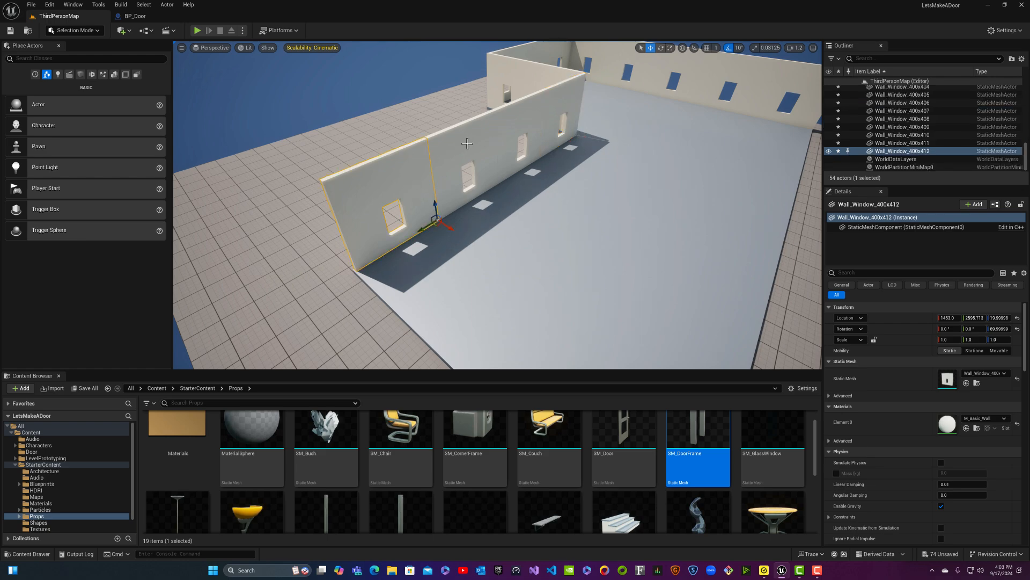
{"action": "left_click", "coordinate": [469, 142], "text": "ctrl"}
{"action": "left_click", "coordinate": [562, 134], "text": "ctrl"}
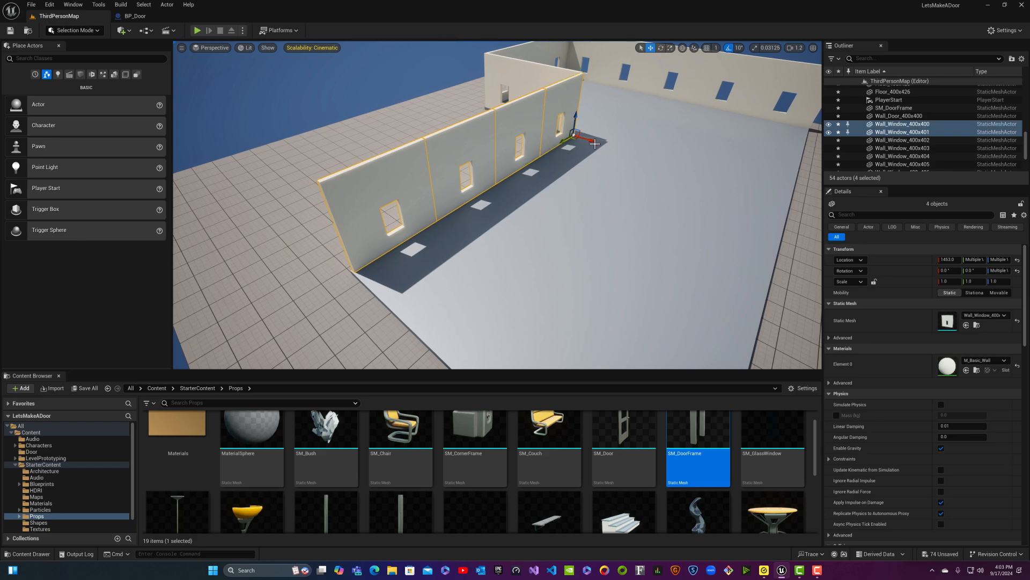
{"action": "left_click_drag", "start_coordinate": [593, 142], "coordinate": [760, 193], "text": "alt"}
{"action": "left_click_drag", "start_coordinate": [647, 355], "coordinate": [650, 356], "text": "alt"}
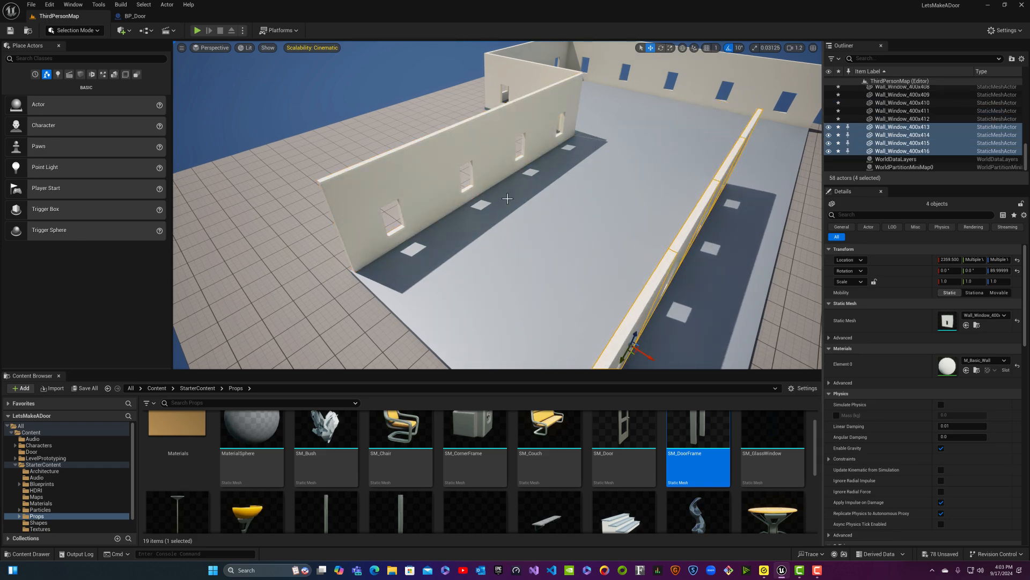
- Move the four duplicated window panels along X to about 2656, toward the far edge of the floor
{"action": "key", "text": "a"}
{"action": "mouse_move", "coordinate": [499, 198]}
{"action": "right_mouse_down"}
{"action": "mouse_move", "coordinate": [558, 201]}
{"action": "mouse_move", "coordinate": [518, 205]}
{"action": "right_mouse_up"}
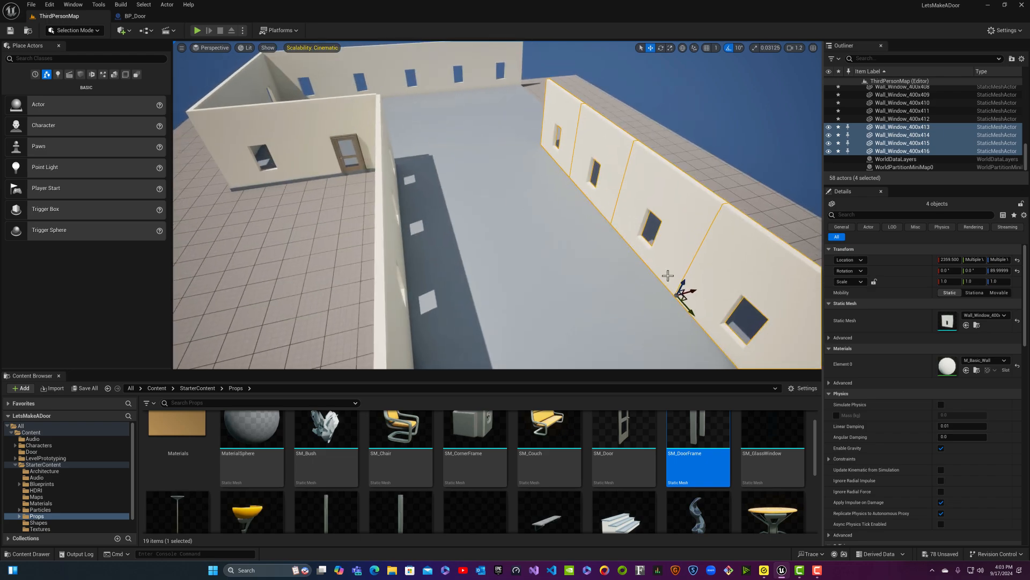
{"action": "left_click_drag", "start_coordinate": [694, 289], "coordinate": [817, 192]}
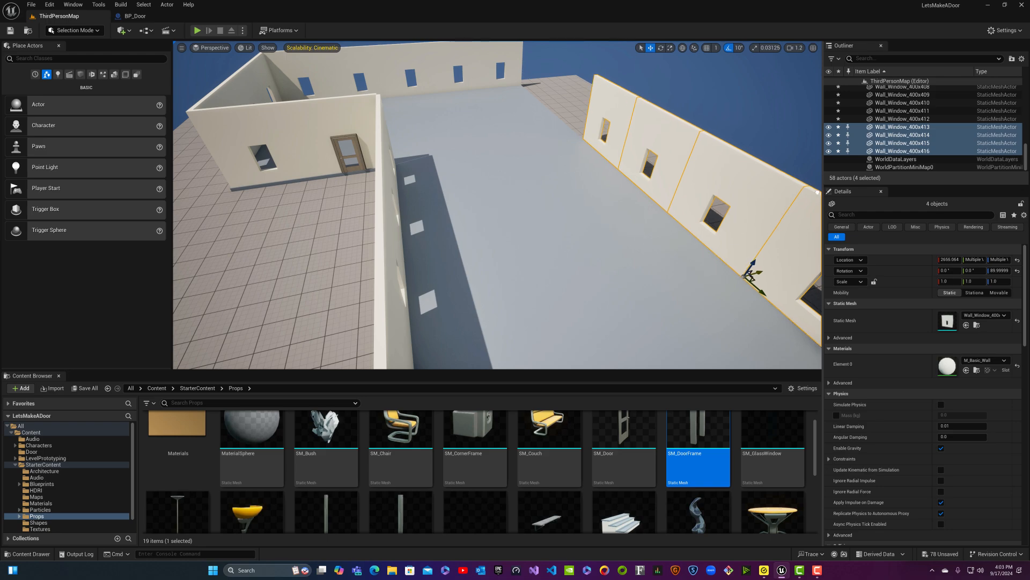
- Move the four selected window panels along X to about 2632.56, aligning them with the outer edge of the floor
{"action": "right_click_drag", "start_coordinate": [785, 199], "coordinate": [721, 237]}
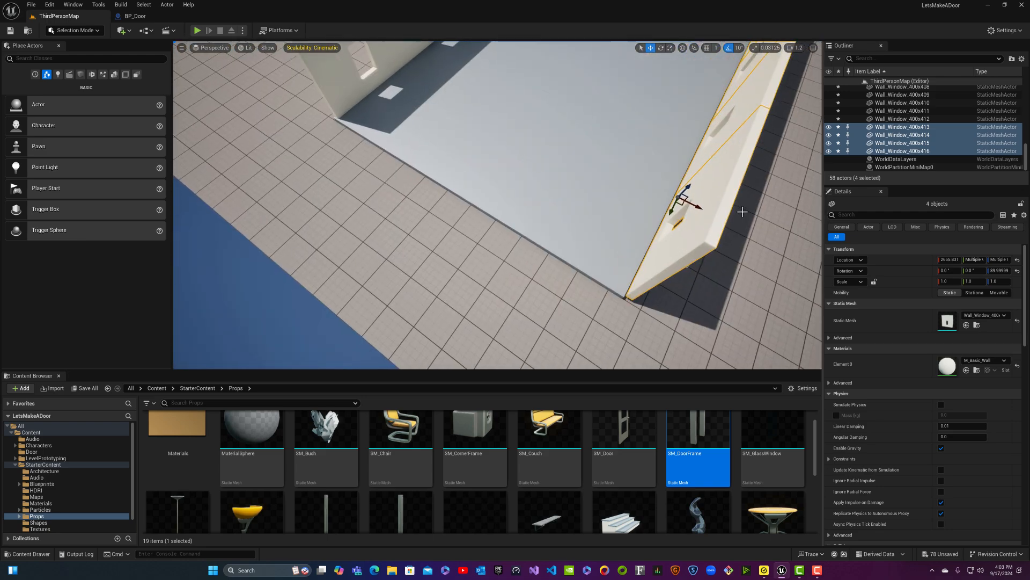
{"action": "left_click_drag", "start_coordinate": [699, 211], "coordinate": [690, 206]}
{"action": "right_click_drag", "start_coordinate": [690, 206], "coordinate": [655, 112]}
{"action": "key", "text": "w"}
{"action": "key", "text": "w"}
{"action": "key", "text": "s"}
{"action": "key", "text": "w"}
{"action": "key", "text": "a"}
{"action": "key", "text": "w"}
{"action": "key", "text": "d"}
{"action": "key", "text": "w"}
{"action": "key", "text": "a"}
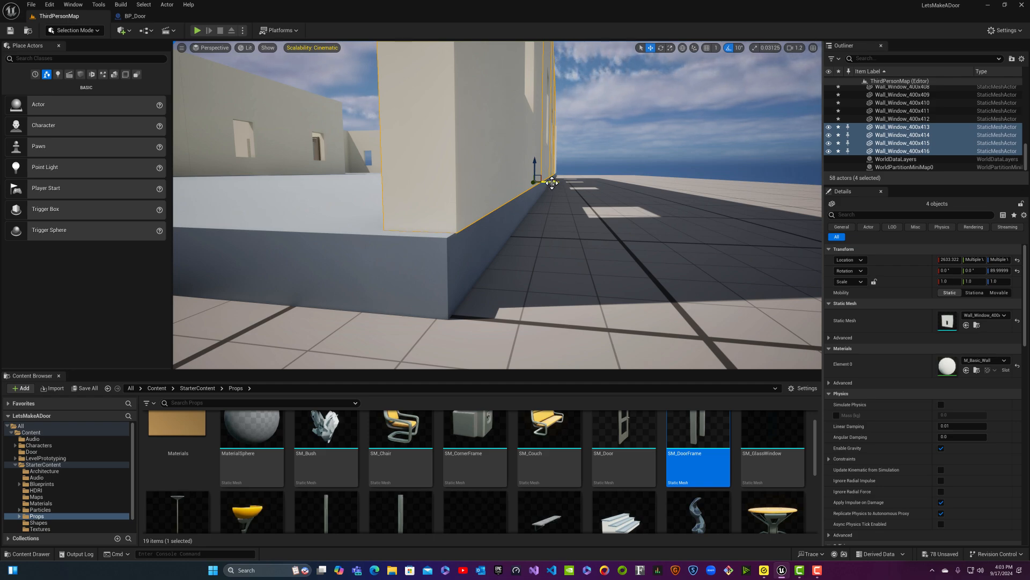
{"action": "left_click_drag", "start_coordinate": [551, 183], "coordinate": [551, 183]}
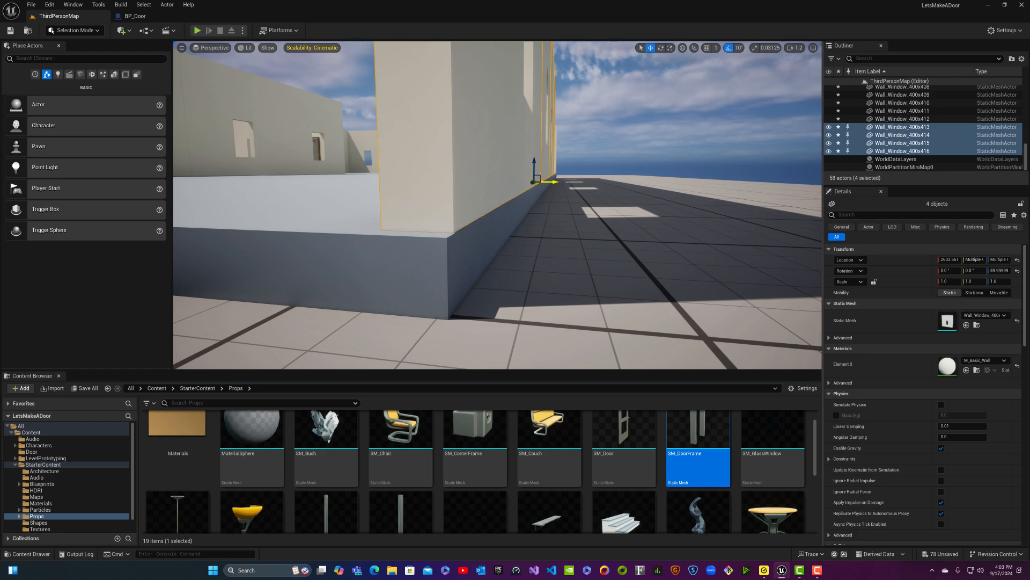
{"action": "key", "text": "Escape"}
- Select Wall_Window_400x413 through Wall_Window_400x416 together and try to nudge them along X at the floor edge
{"action": "left_click", "coordinate": [526, 184]}
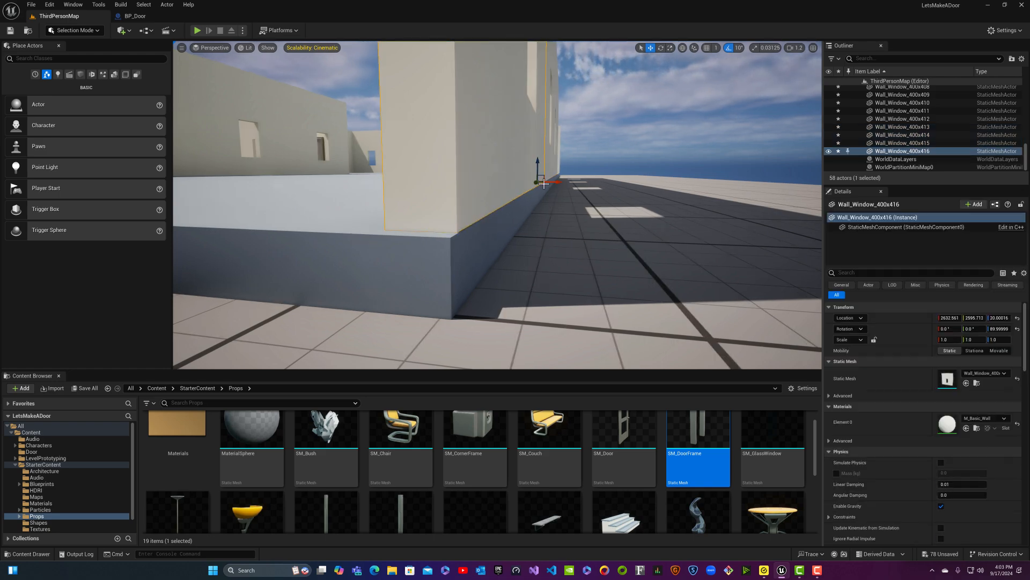
{"action": "key", "text": "d"}
{"action": "right_click_drag", "start_coordinate": [549, 169], "coordinate": [518, 163]}
{"action": "left_click", "coordinate": [451, 180], "text": "ctrl"}
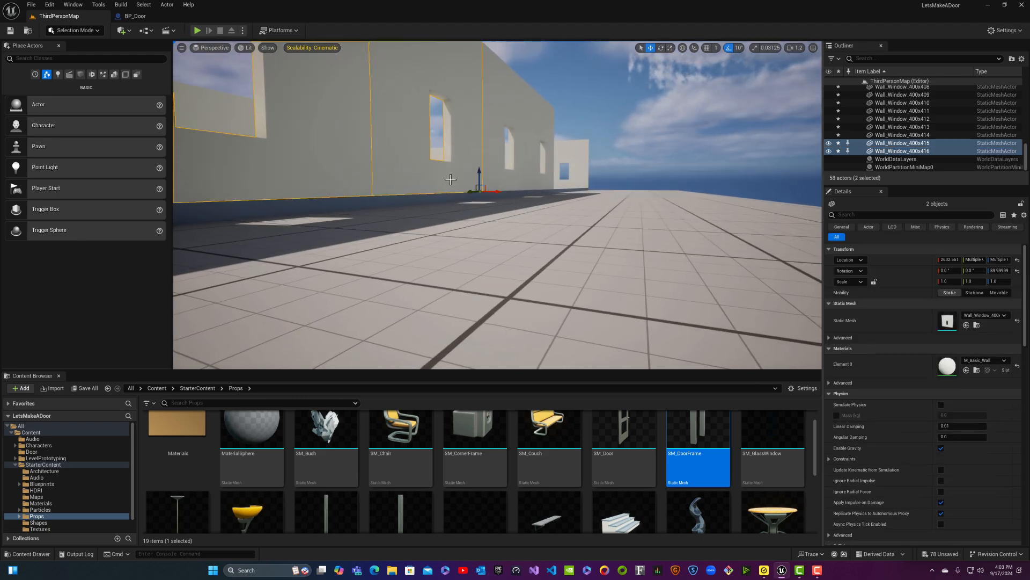
{"action": "left_click", "coordinate": [493, 176], "text": "ctrl"}
{"action": "left_click", "coordinate": [545, 178], "text": "ctrl"}
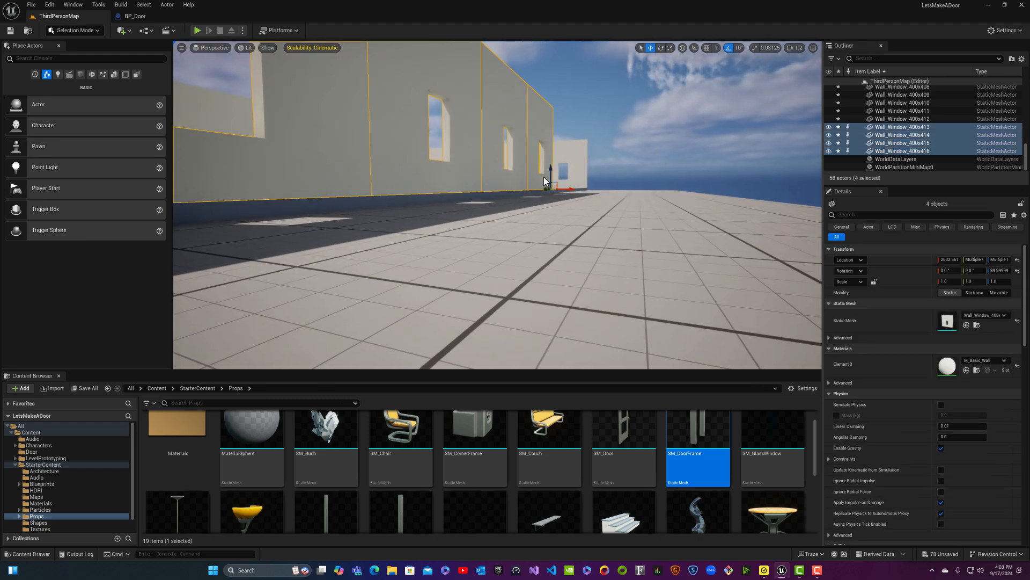
{"action": "key", "text": "a"}
{"action": "right_click_drag", "start_coordinate": [547, 181], "coordinate": [464, 209]}
{"action": "key", "text": "d"}
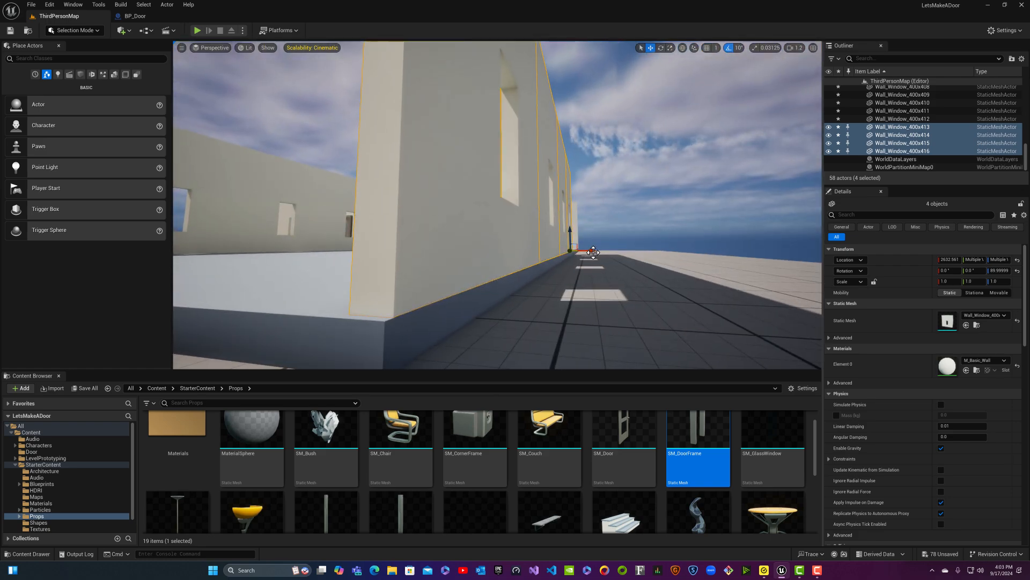
{"action": "left_click_drag", "start_coordinate": [593, 250], "coordinate": [594, 251]}
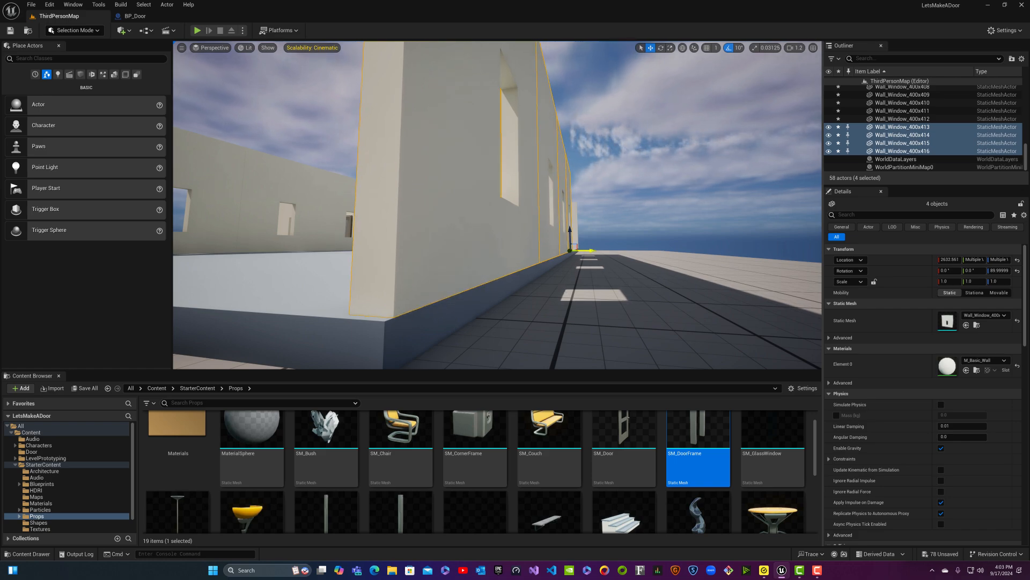
{"action": "key", "text": "Escape"}
- Nudge Wall_Window_400x416 alone along X to about 2632.53 and clear the selection
{"action": "left_click", "coordinate": [426, 273]}
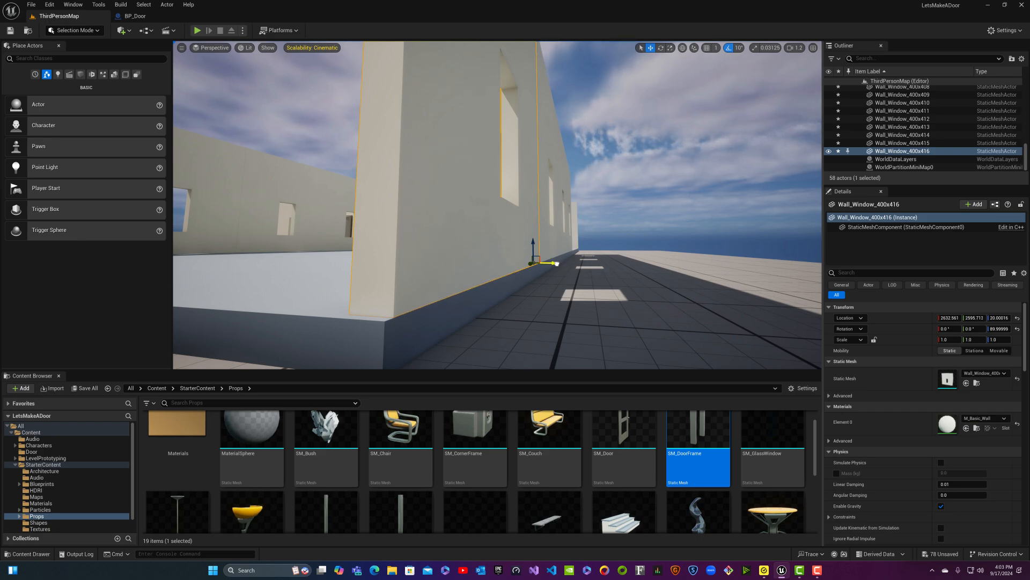
{"action": "left_click_drag", "start_coordinate": [557, 264], "coordinate": [556, 264]}
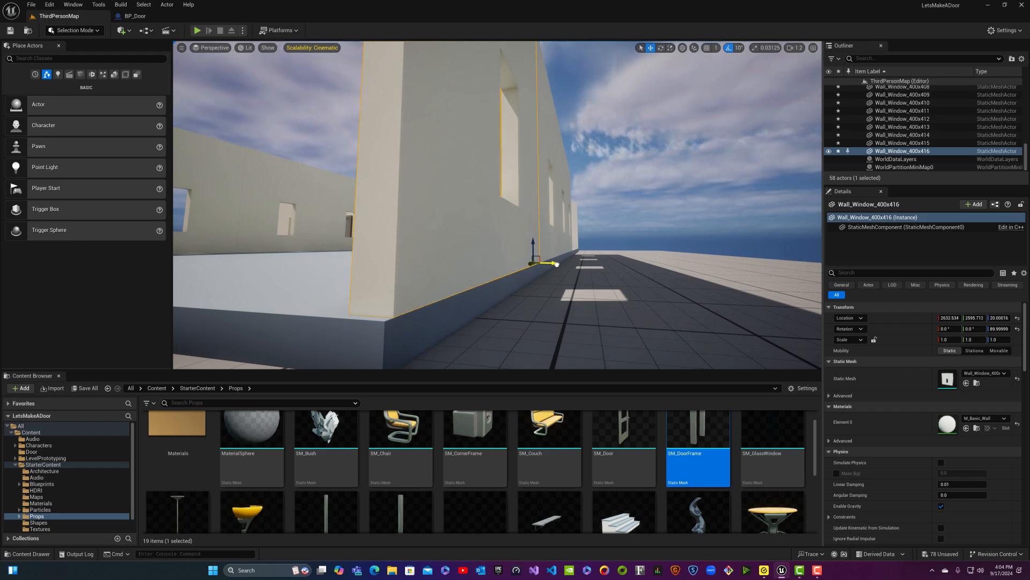
{"action": "key", "text": "Escape"}
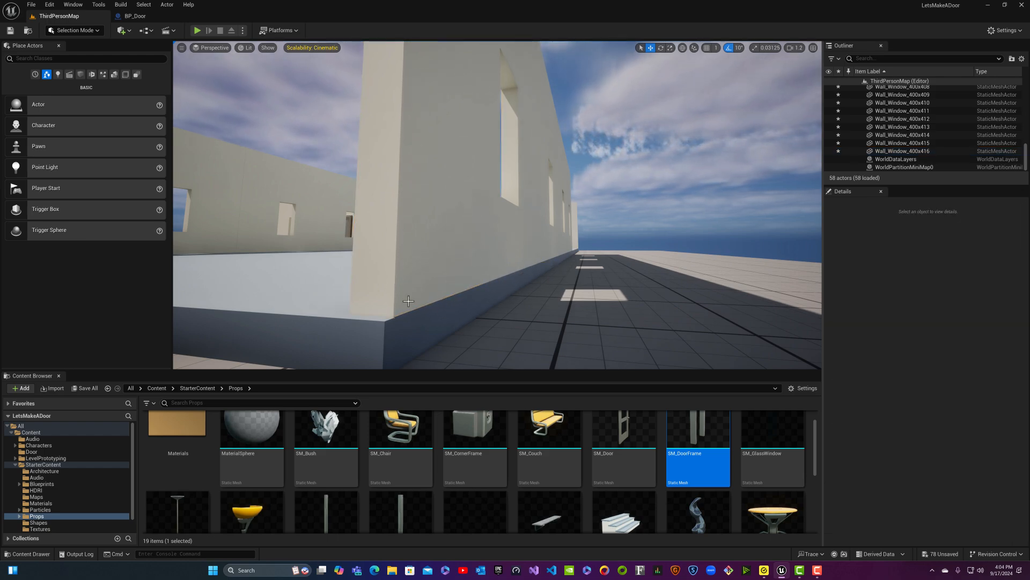
{"action": "left_click", "coordinate": [408, 301]}
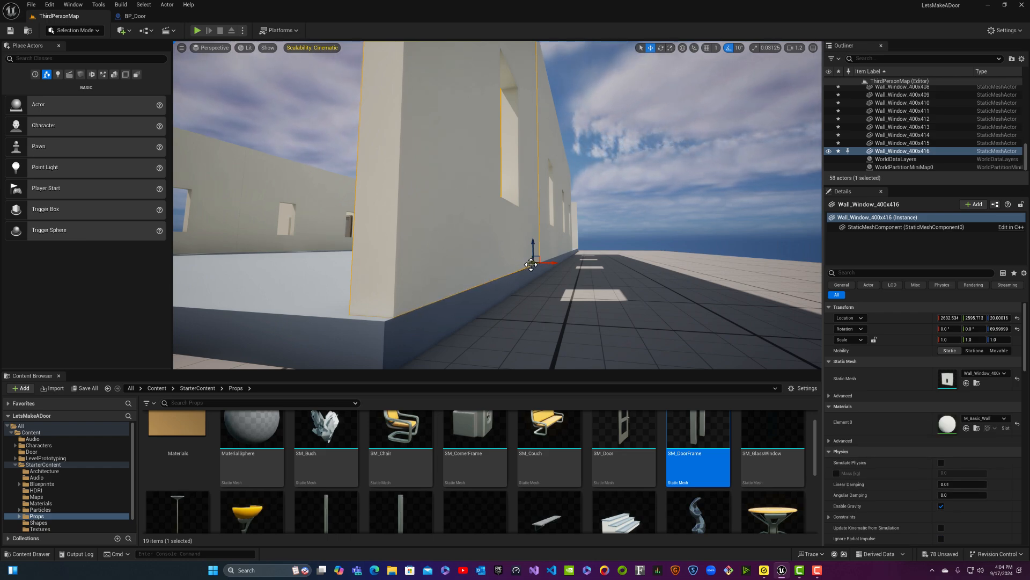
{"action": "right_click_drag", "start_coordinate": [531, 264], "coordinate": [389, 276]}
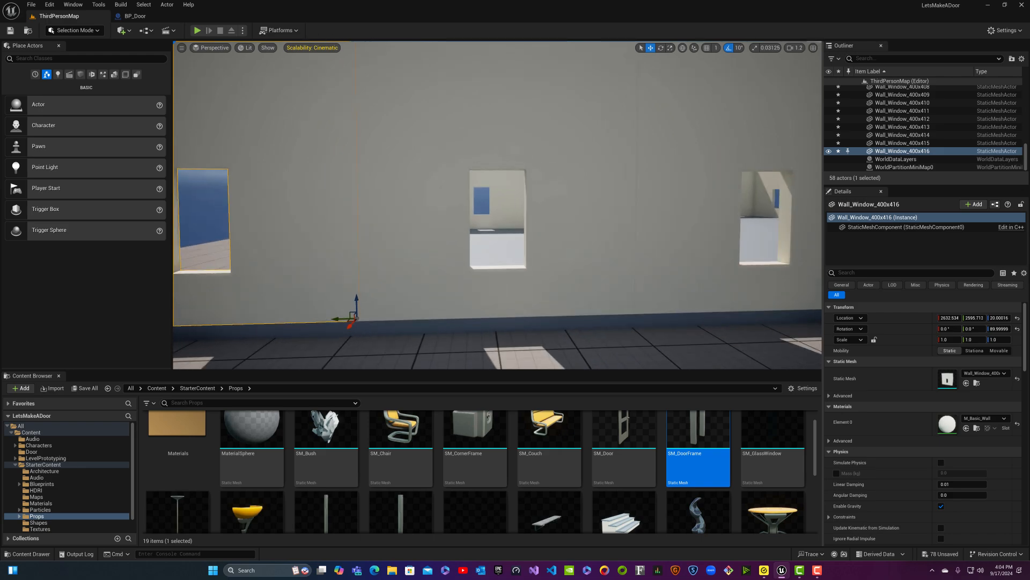
{"action": "left_click", "coordinate": [483, 297]}
{"action": "key", "text": "Escape"}
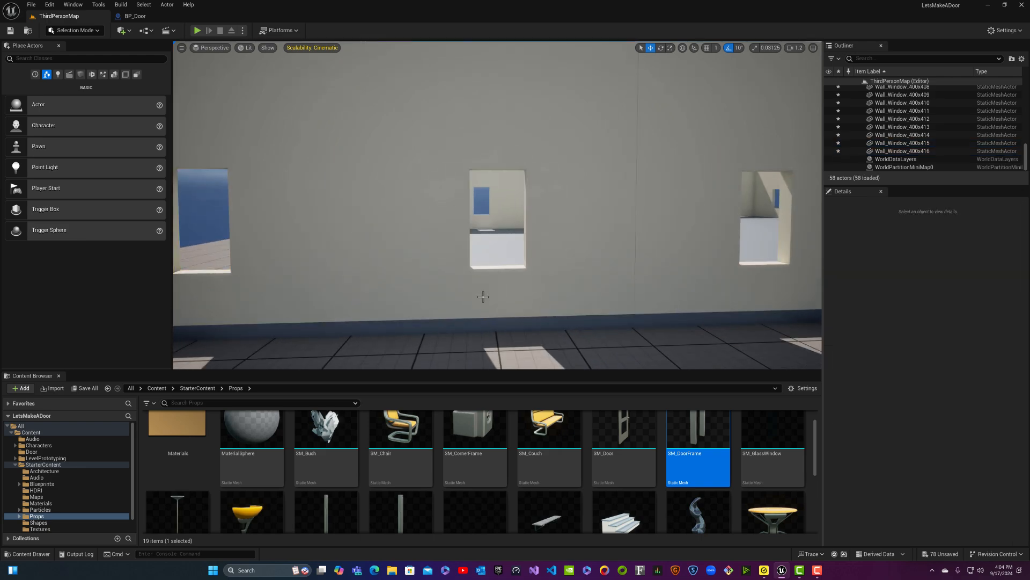
- Nudge Wall_Window_400x414 along X to about 2632.29
{"action": "left_click", "coordinate": [675, 282]}
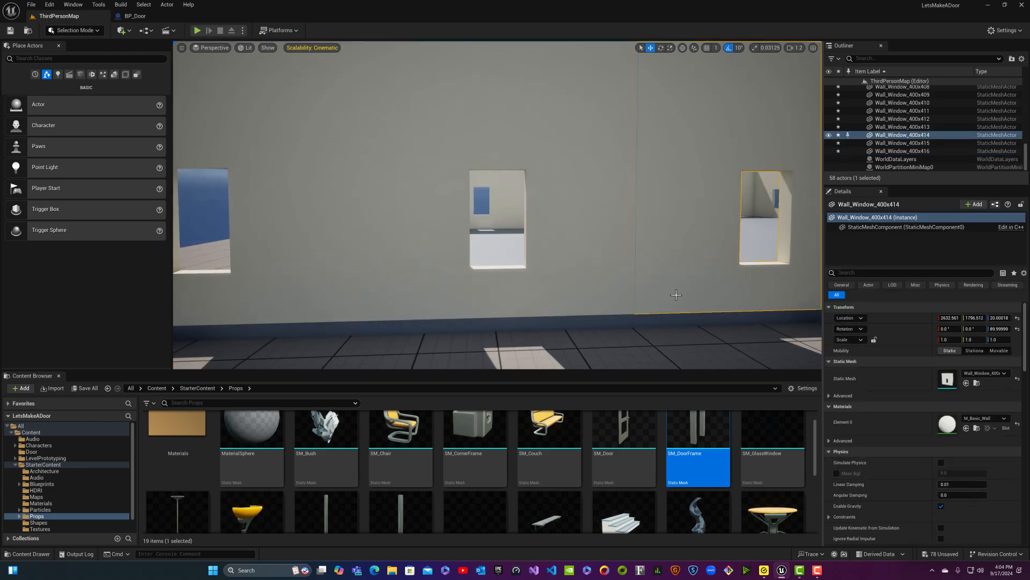
{"action": "mouse_move", "coordinate": [676, 295]}
{"action": "right_mouse_down"}
{"action": "mouse_move", "coordinate": [709, 294]}
{"action": "mouse_move", "coordinate": [712, 338]}
{"action": "mouse_move", "coordinate": [802, 345]}
{"action": "mouse_move", "coordinate": [675, 294]}
{"action": "right_mouse_up"}
{"action": "key", "text": "w"}
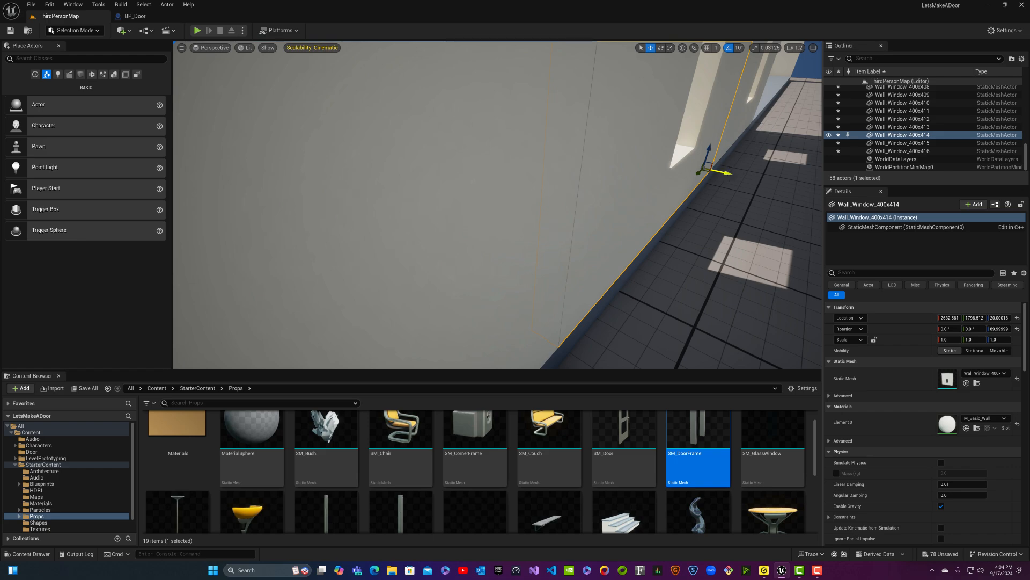
{"action": "left_click_drag", "start_coordinate": [730, 174], "coordinate": [729, 175]}
{"action": "right_click", "coordinate": [730, 178]}
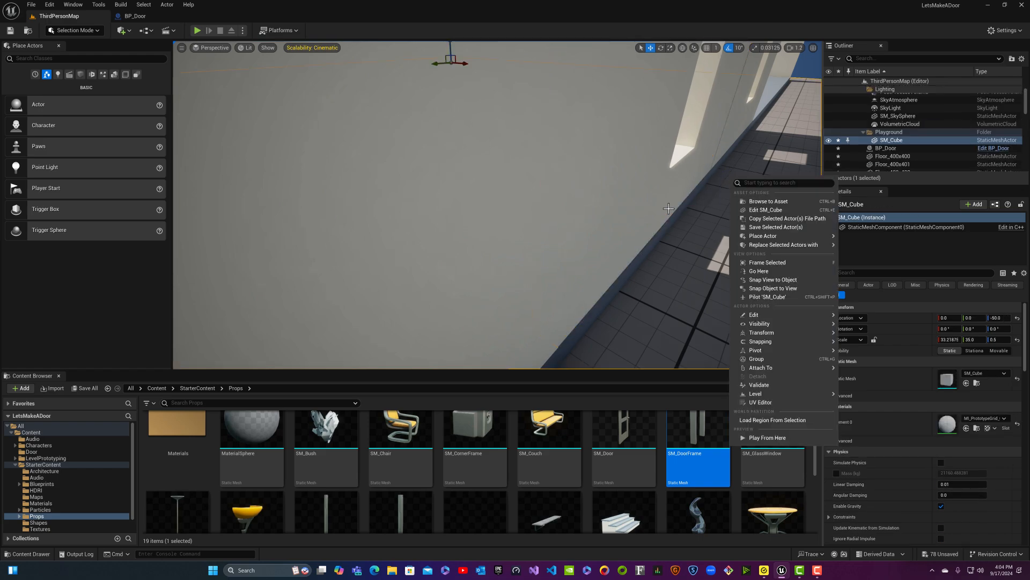
{"action": "key", "text": "f"}
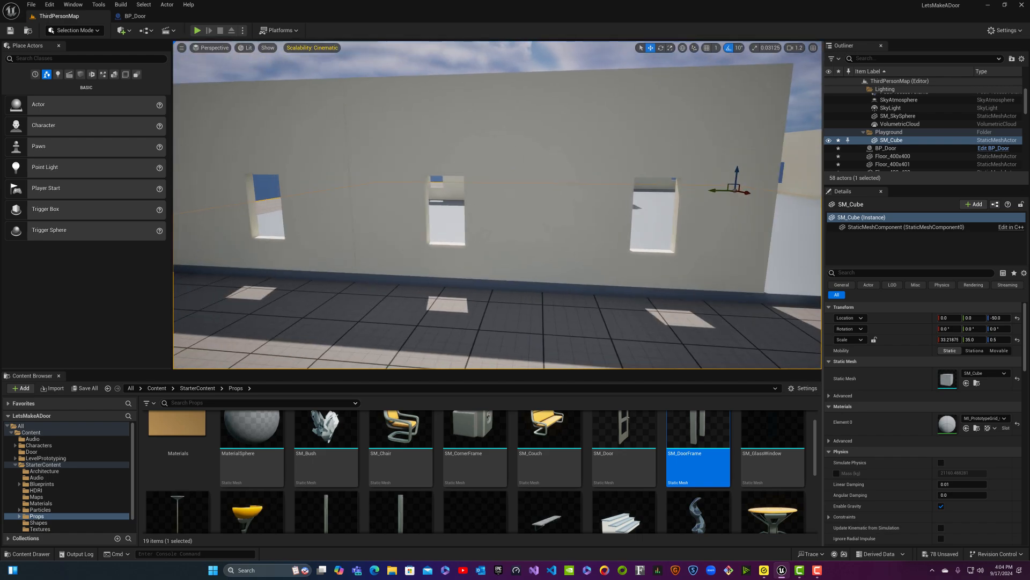
- Reselect Wall_Window_400x414 and nudge it outward along X to about 2632.70
{"action": "right_click_drag", "start_coordinate": [730, 177], "coordinate": [677, 223]}
{"action": "key", "text": "w"}
{"action": "key", "text": "s"}
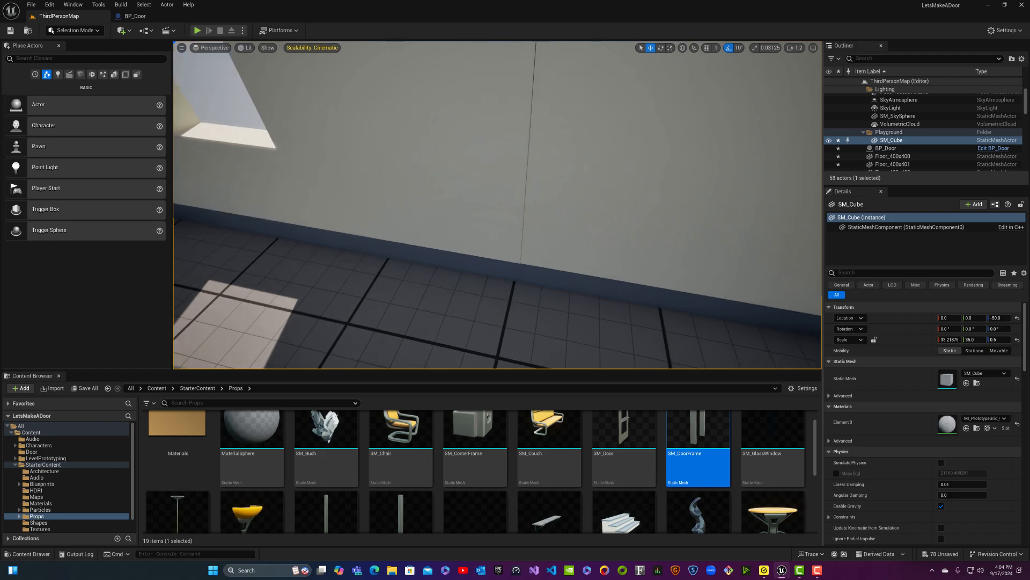
{"action": "right_click_drag", "start_coordinate": [702, 185], "coordinate": [781, 187]}
{"action": "left_click", "coordinate": [701, 184]}
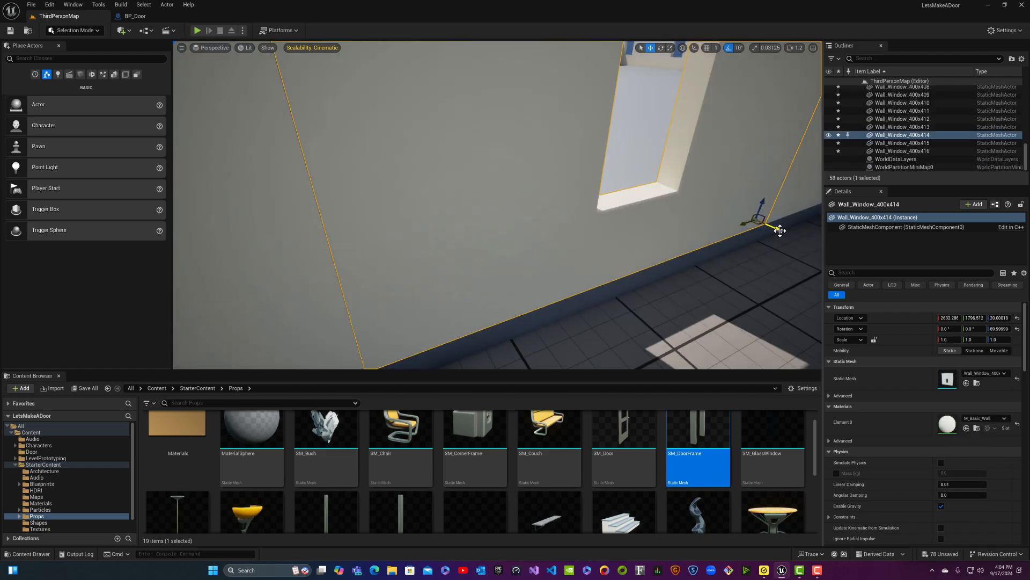
{"action": "left_click_drag", "start_coordinate": [780, 230], "coordinate": [782, 231]}
{"action": "left_click", "coordinate": [692, 274]}
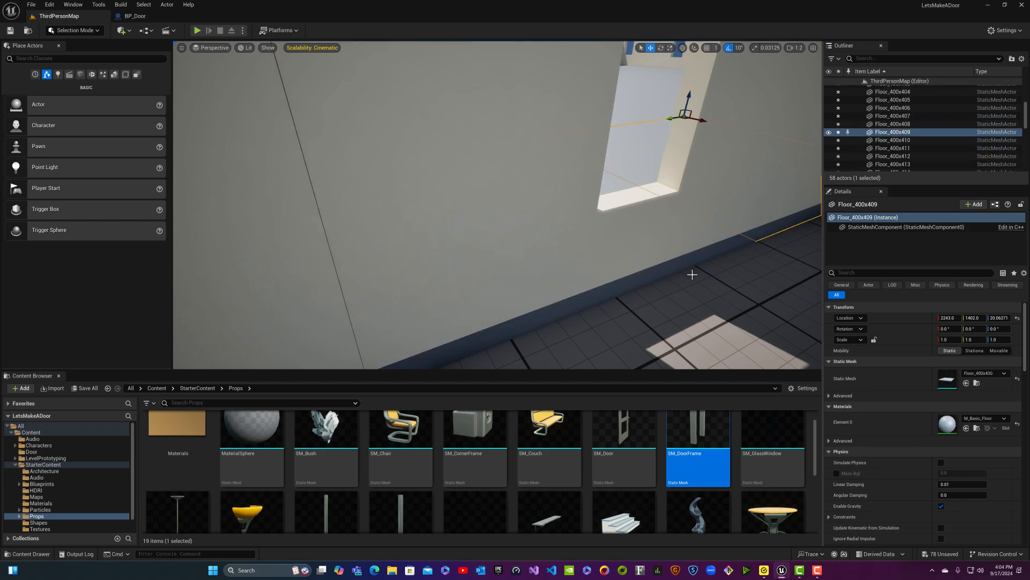
- Examine the seams between the window panels closely from outside the side wall
{"action": "right_click_drag", "start_coordinate": [692, 273], "coordinate": [692, 245]}
{"action": "key", "text": "w"}
{"action": "scroll", "coordinate": [593, 275], "scroll_direction": "down", "scroll_amount": 4}
{"action": "key", "text": "s"}
{"action": "scroll", "coordinate": [598, 279], "scroll_direction": "down", "scroll_amount": 6}
{"action": "key", "text": "w"}
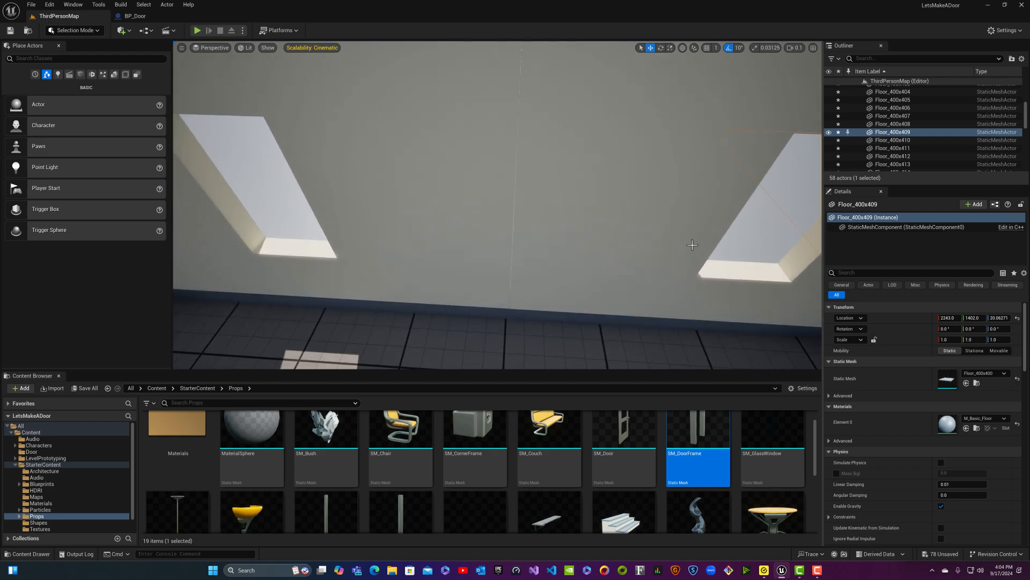
{"action": "right_click_drag", "start_coordinate": [535, 173], "coordinate": [589, 216]}
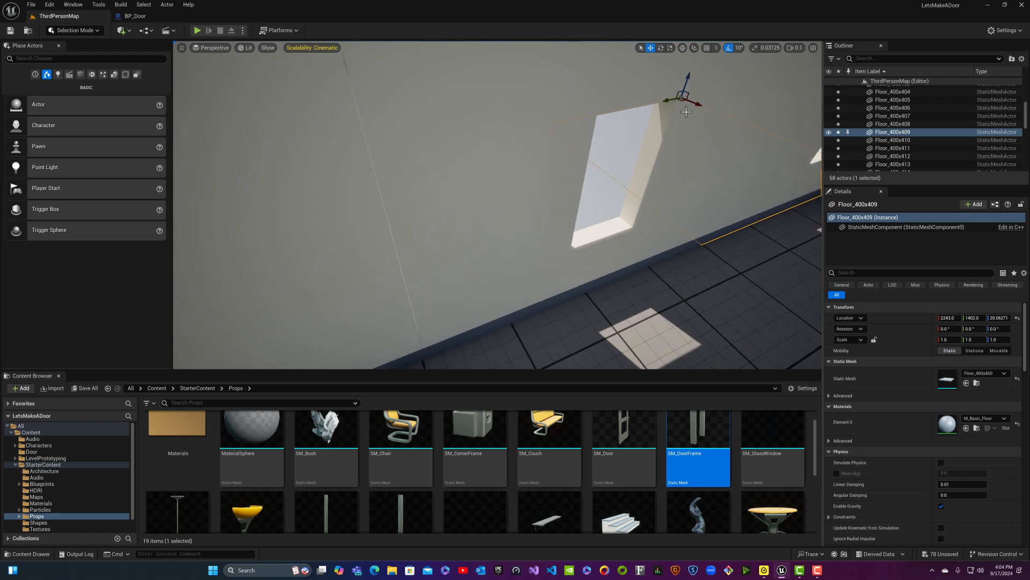
{"action": "right_click_drag", "start_coordinate": [705, 125], "coordinate": [578, 114]}
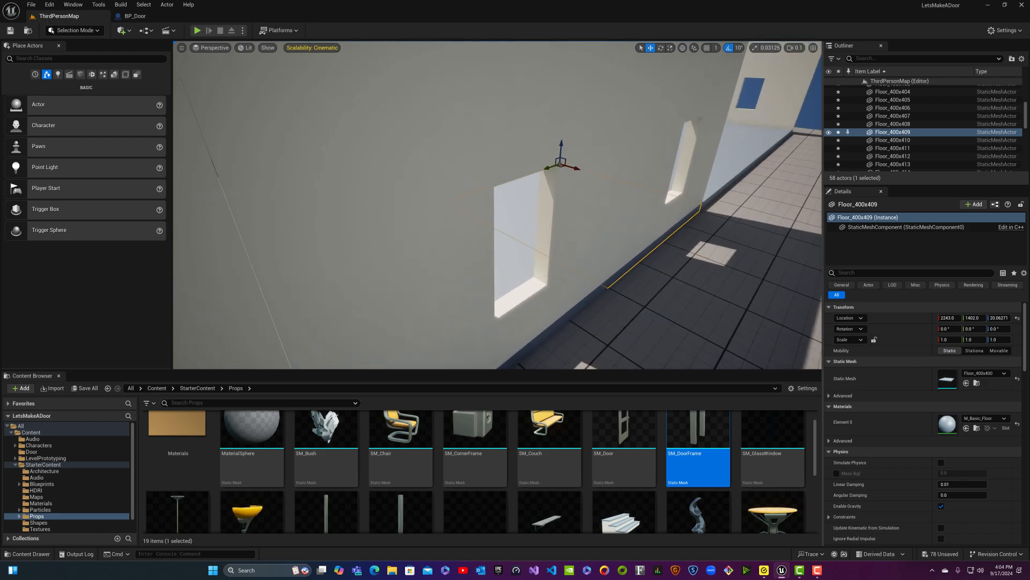
- Shift Wall_Window_400x414 slightly along Y and move it along X to about 2632.03
{"action": "left_click", "coordinate": [578, 114]}
{"action": "right_click_drag", "start_coordinate": [594, 292], "coordinate": [535, 314]}
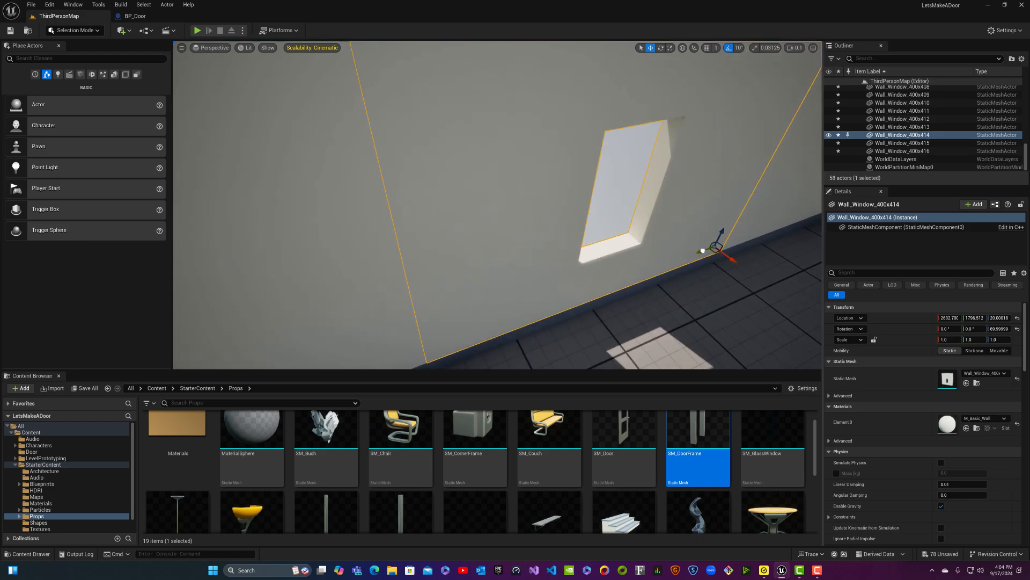
{"action": "left_click_drag", "start_coordinate": [702, 251], "coordinate": [701, 251]}
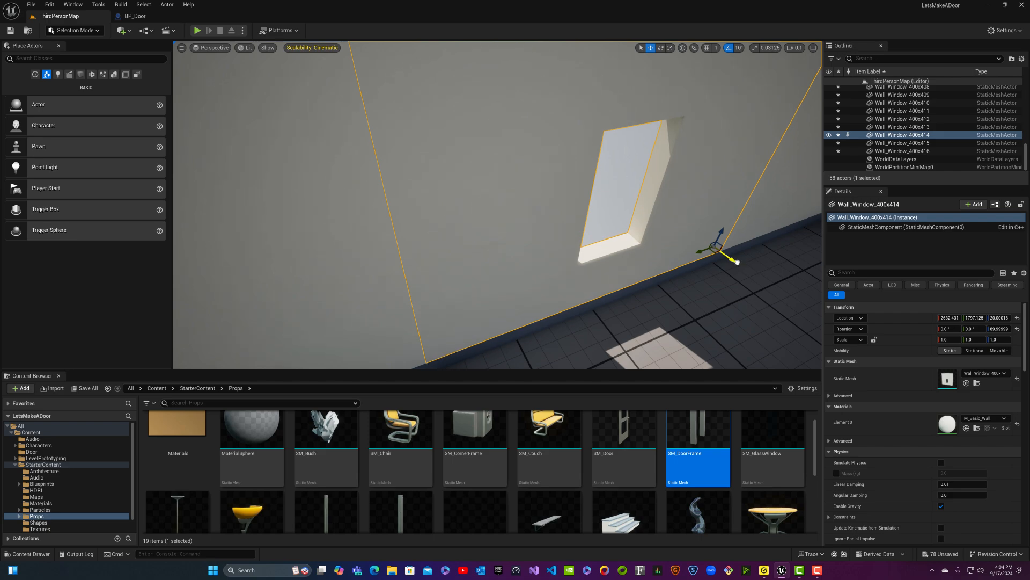
{"action": "left_click_drag", "start_coordinate": [737, 262], "coordinate": [737, 262]}
{"action": "key", "text": "Escape"}
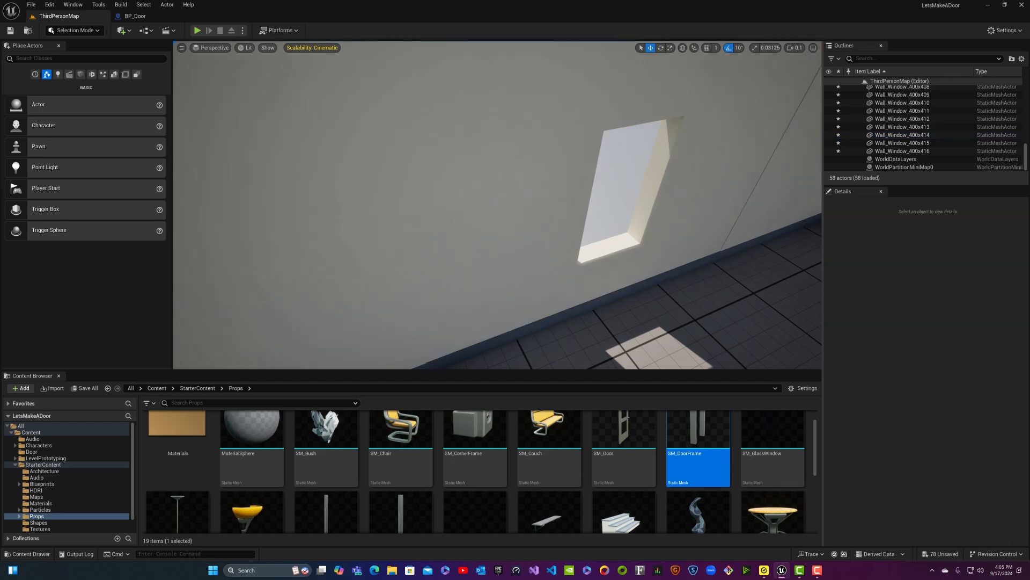
- Try further tiny X adjustments on Wall_Window_400x414, deselecting it each time to check the seam
{"action": "left_click", "coordinate": [733, 260]}
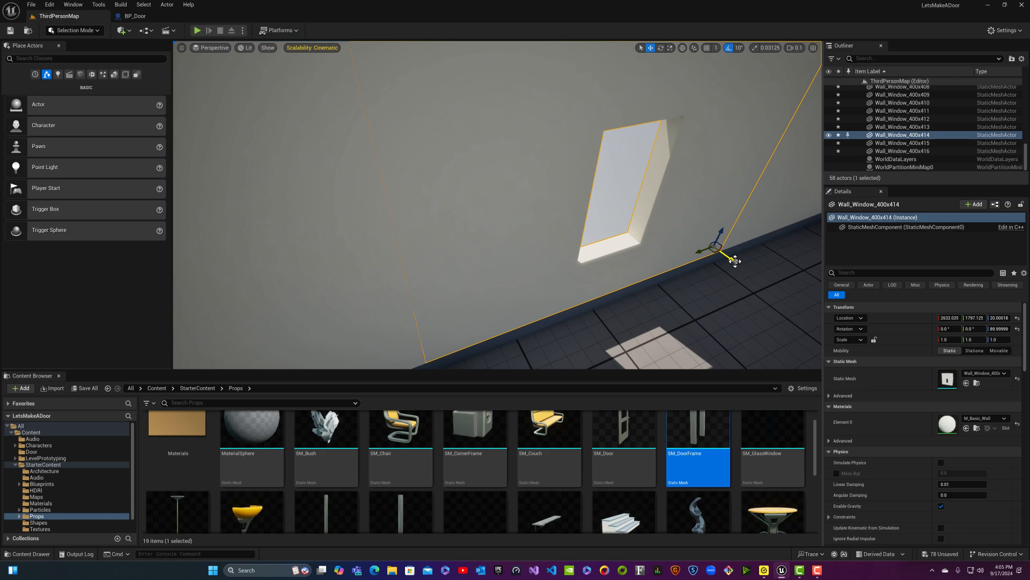
{"action": "left_click_drag", "start_coordinate": [735, 260], "coordinate": [736, 262]}
{"action": "key", "text": "Escape"}
{"action": "left_click", "coordinate": [711, 253]}
{"action": "left_click_drag", "start_coordinate": [733, 259], "coordinate": [734, 259]}
{"action": "key", "text": "Escape"}
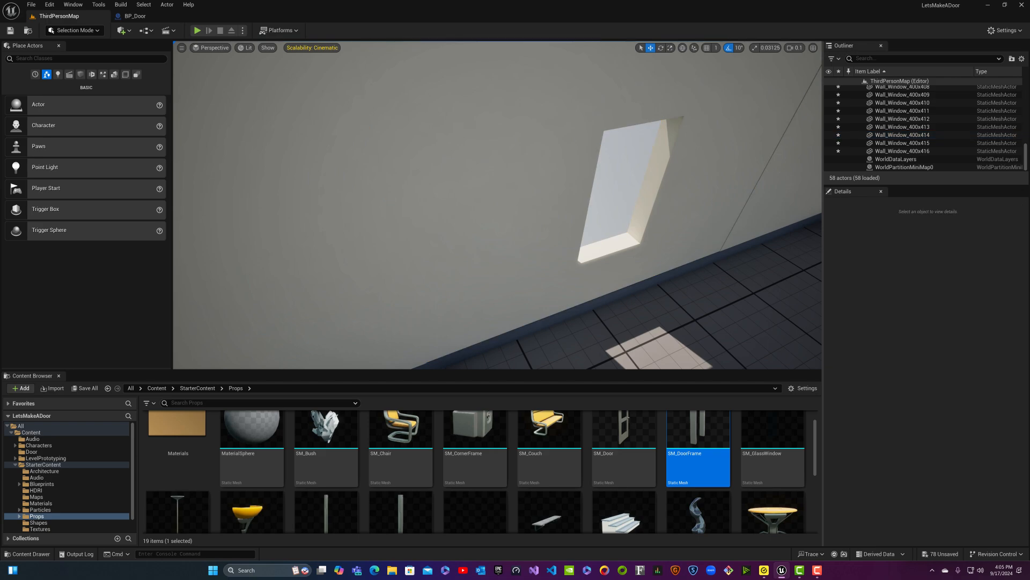
- Nudge Wall_Window_400x414 along X to about 2632.50 to even out its seam with the adjoining panel
{"action": "left_click", "coordinate": [677, 254]}
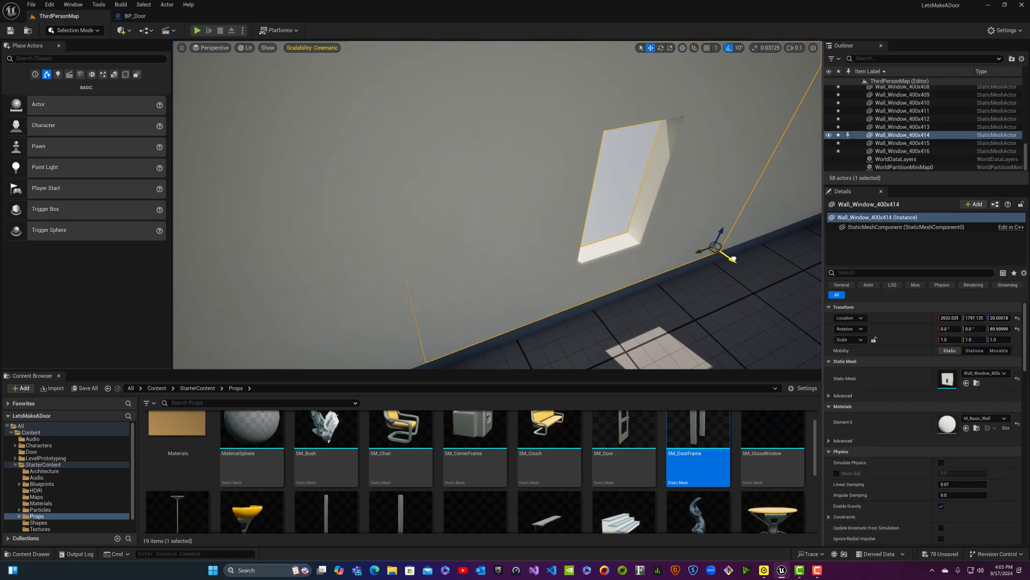
{"action": "key", "text": "Escape"}
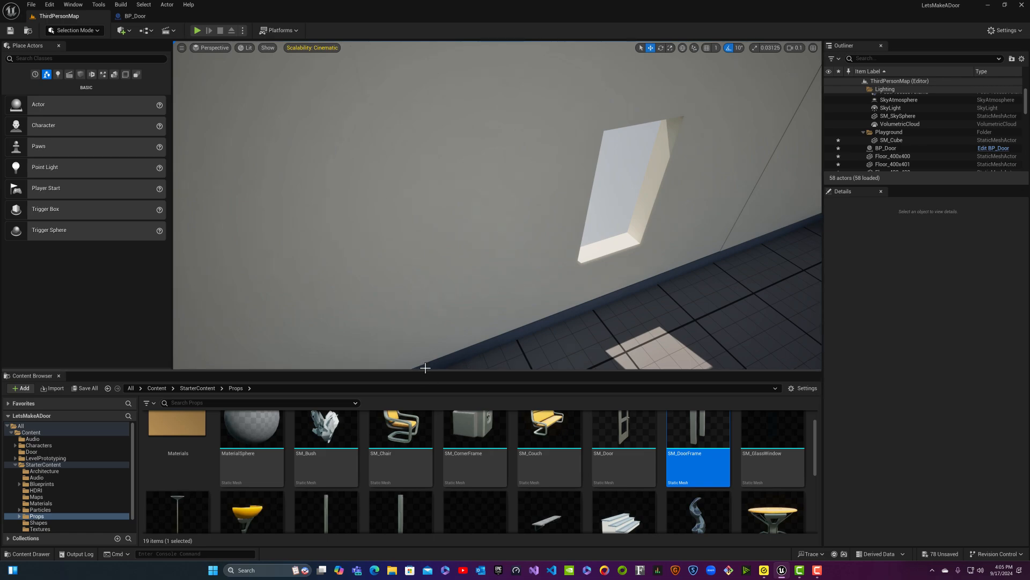
{"action": "left_click", "coordinate": [627, 276]}
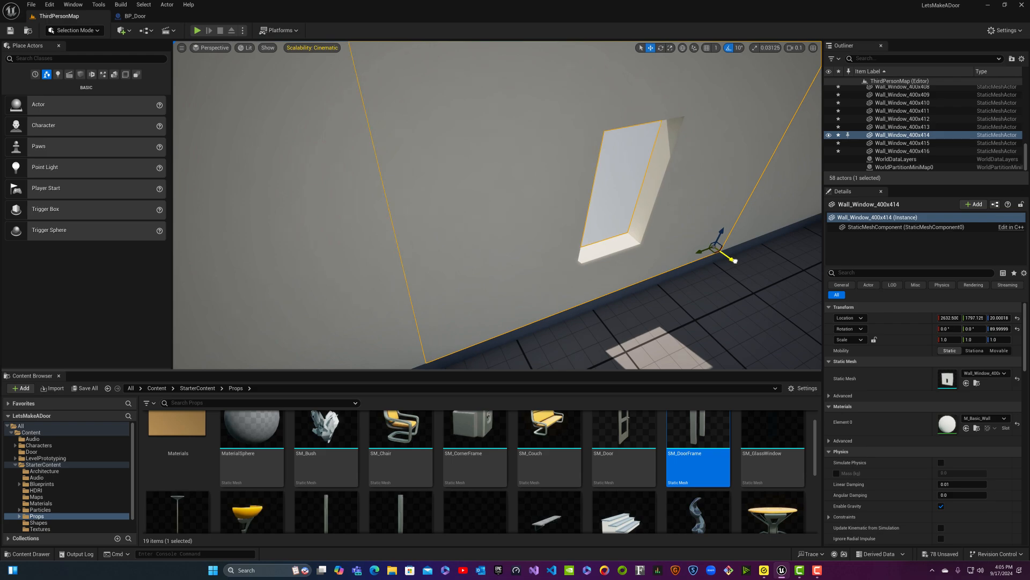
{"action": "key", "text": "Escape"}
- Nudge Wall_Window_400x413 along X to about 2632.30 to align it with the neighbouring panel, then deselect it
{"action": "right_click_drag", "start_coordinate": [682, 266], "coordinate": [765, 319]}
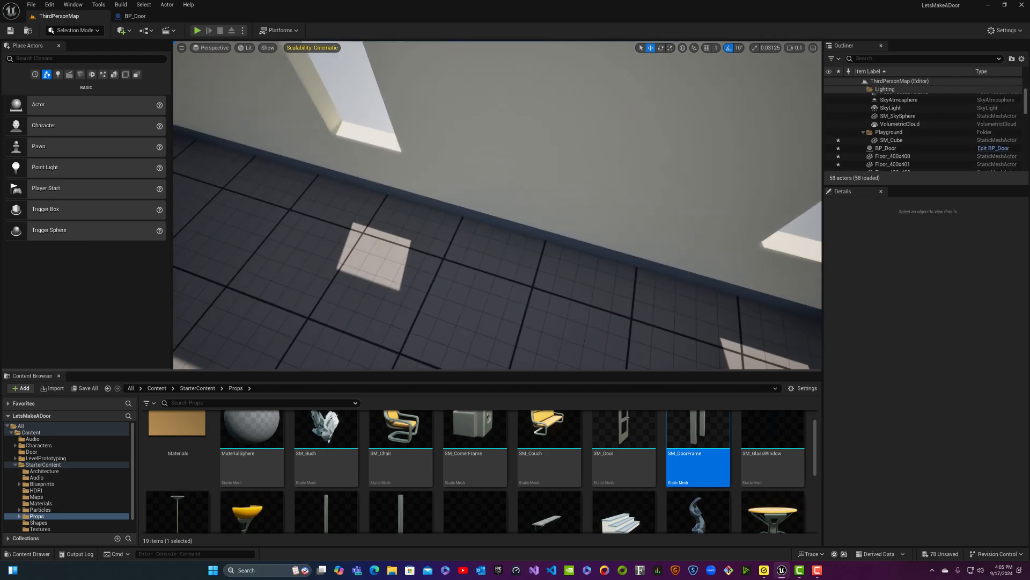
{"action": "right_click_drag", "start_coordinate": [683, 266], "coordinate": [632, 234]}
{"action": "scroll", "coordinate": [801, 169], "scroll_direction": "up", "scroll_amount": 1}
{"action": "key", "text": "w"}
{"action": "left_click", "coordinate": [654, 289]}
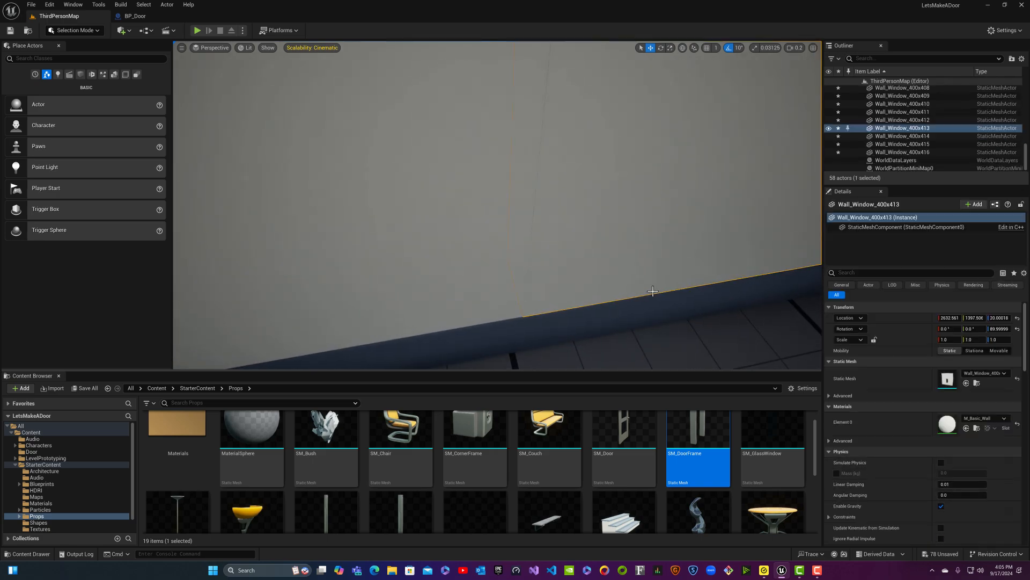
{"action": "right_click_drag", "start_coordinate": [646, 301], "coordinate": [735, 281]}
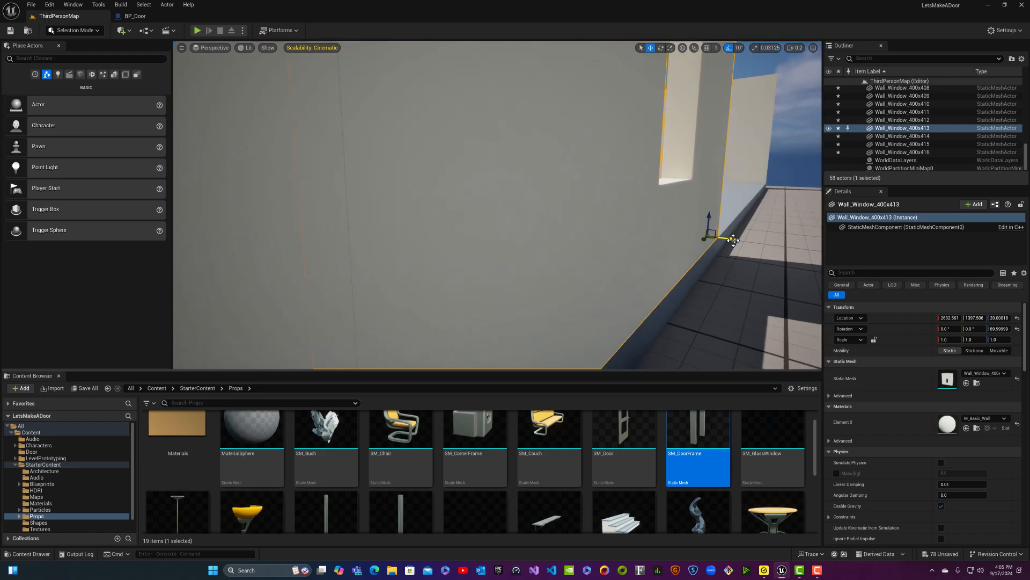
{"action": "left_click_drag", "start_coordinate": [734, 241], "coordinate": [731, 240]}
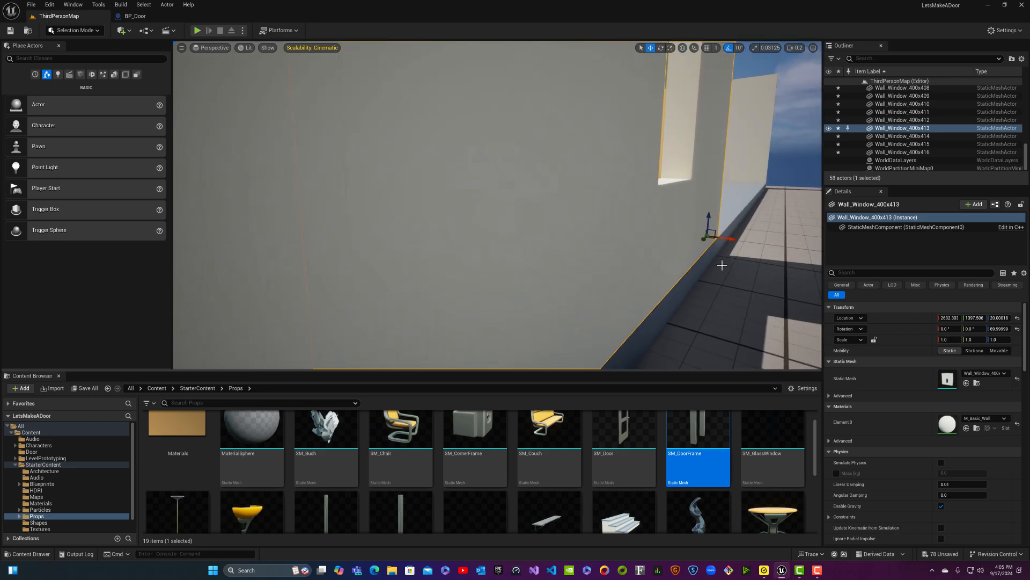
{"action": "right_click_drag", "start_coordinate": [720, 265], "coordinate": [677, 294]}
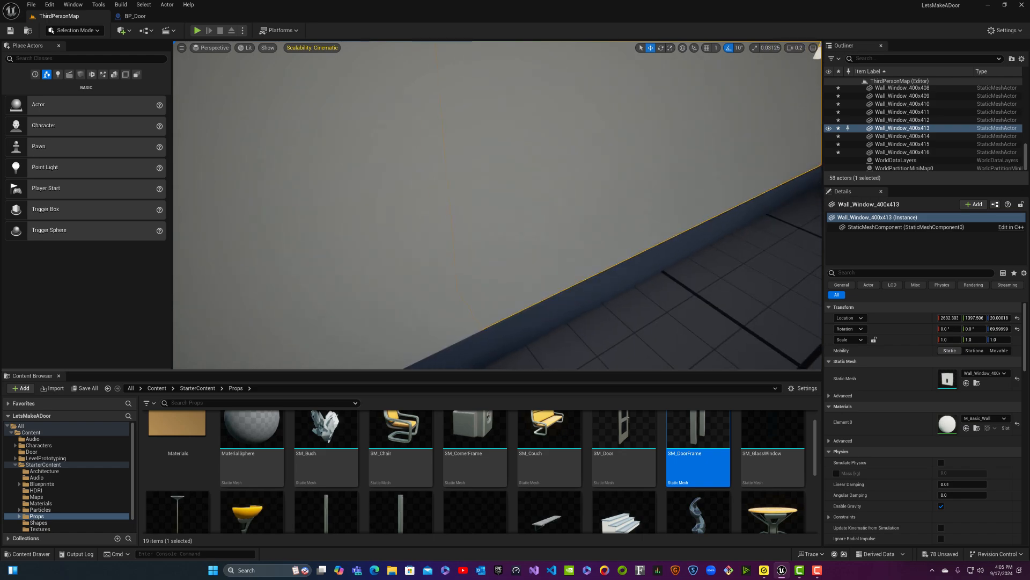
{"action": "key", "text": "Escape"}
- Fine-tune Wall_Window_400x413 with a tiny movement along X and clear the selection
{"action": "right_click", "coordinate": [727, 279]}
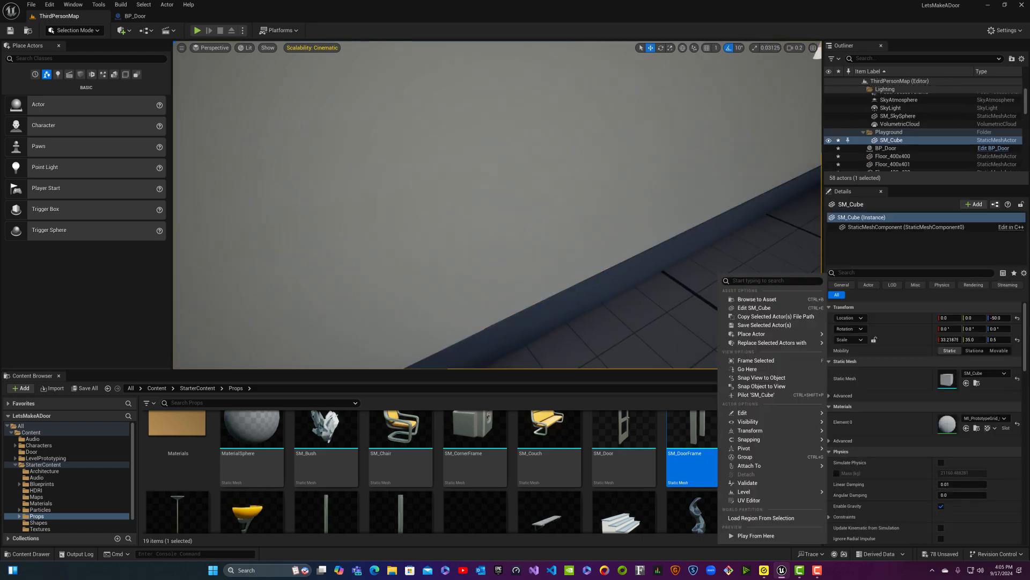
{"action": "left_click", "coordinate": [689, 254]}
{"action": "mouse_move", "coordinate": [689, 254]}
{"action": "right_mouse_down"}
{"action": "mouse_move", "coordinate": [724, 226]}
{"action": "mouse_move", "coordinate": [685, 250]}
{"action": "right_mouse_up"}
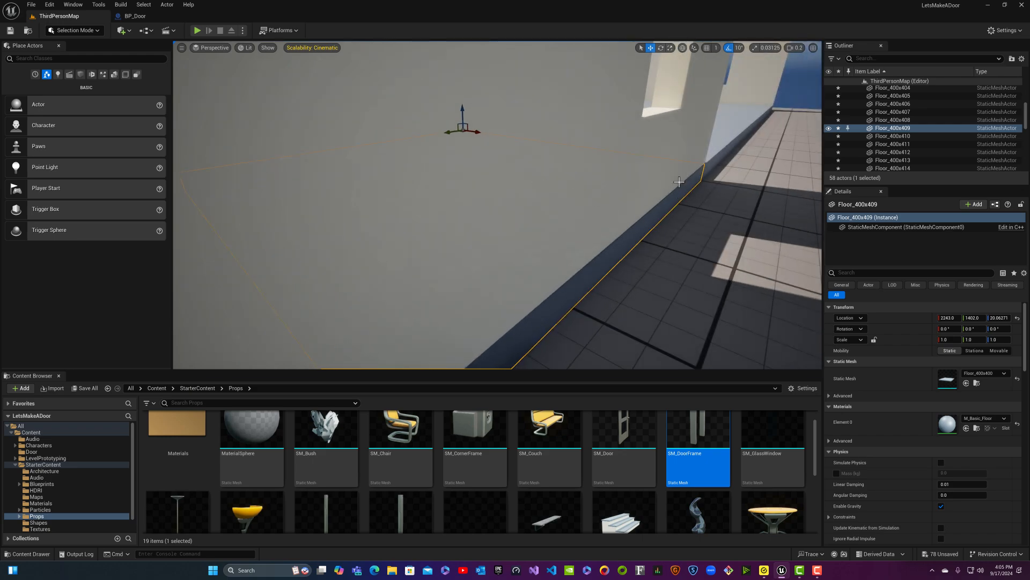
{"action": "left_click", "coordinate": [676, 157]}
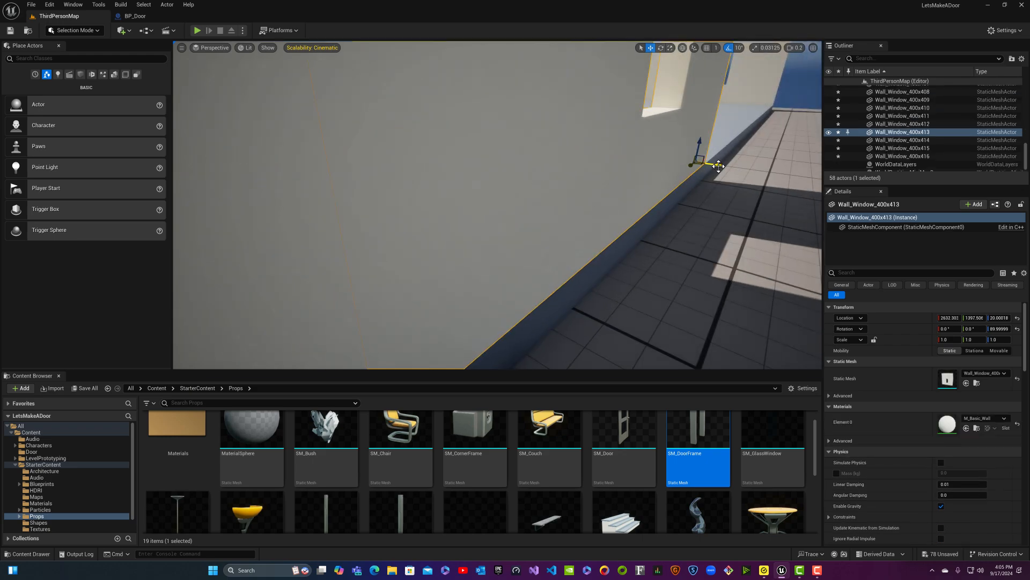
{"action": "left_click_drag", "start_coordinate": [719, 166], "coordinate": [720, 166]}
{"action": "key", "text": "Escape"}
- Examine the building's overall layout, including the window walls and the open gap between the front wall sections
{"action": "right_click_drag", "start_coordinate": [498, 205], "coordinate": [424, 203]}
{"action": "key", "text": "w"}
{"action": "key", "text": "w"}
{"action": "key", "text": "d"}
{"action": "scroll", "coordinate": [496, 203], "scroll_direction": "up", "scroll_amount": 5}
{"action": "key", "text": "w"}
{"action": "key", "text": "a"}
{"action": "key", "text": "w"}
{"action": "right_click_drag", "start_coordinate": [497, 205], "coordinate": [486, 185]}
{"action": "right_click_drag", "start_coordinate": [445, 280], "coordinate": [386, 259]}
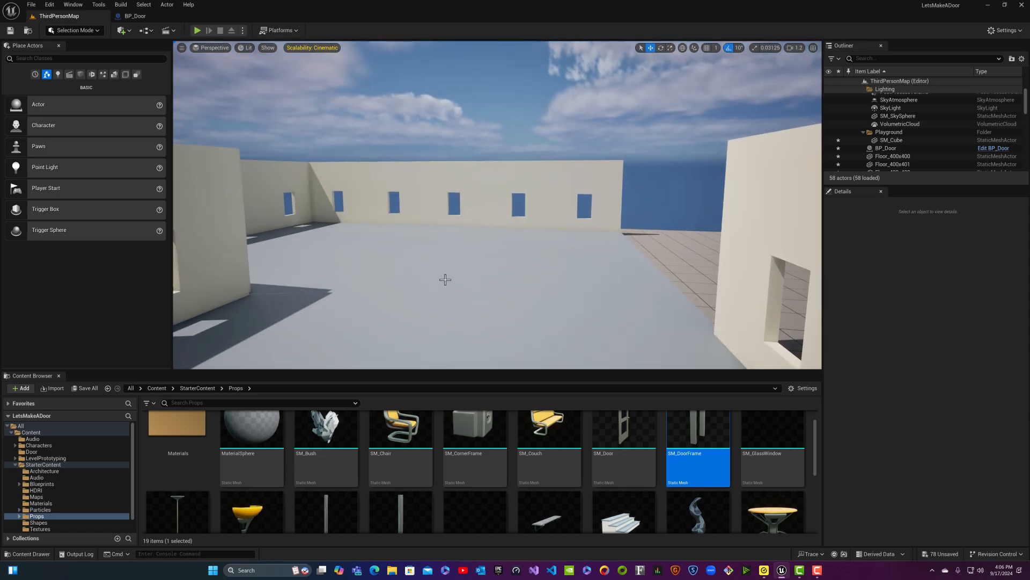
{"action": "key", "text": "a"}
{"action": "right_click_drag", "start_coordinate": [292, 263], "coordinate": [328, 258]}
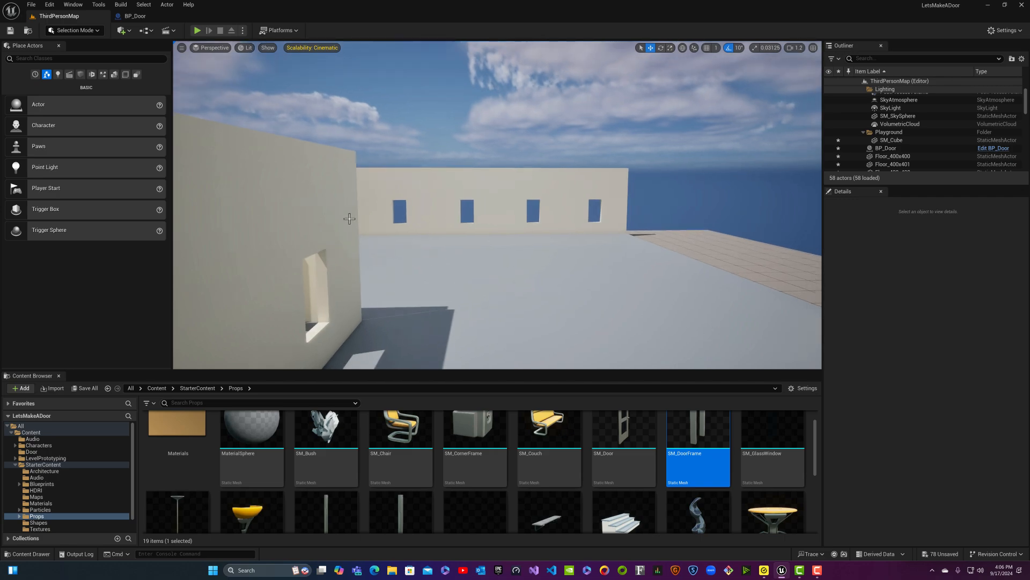
- Duplicate the far wall's four window panels and place the copies along the floor's opposite open edge
{"action": "left_click", "coordinate": [395, 199]}
{"action": "left_click", "coordinate": [466, 187], "text": "ctrl"}
{"action": "left_click", "coordinate": [531, 185], "text": "ctrl"}
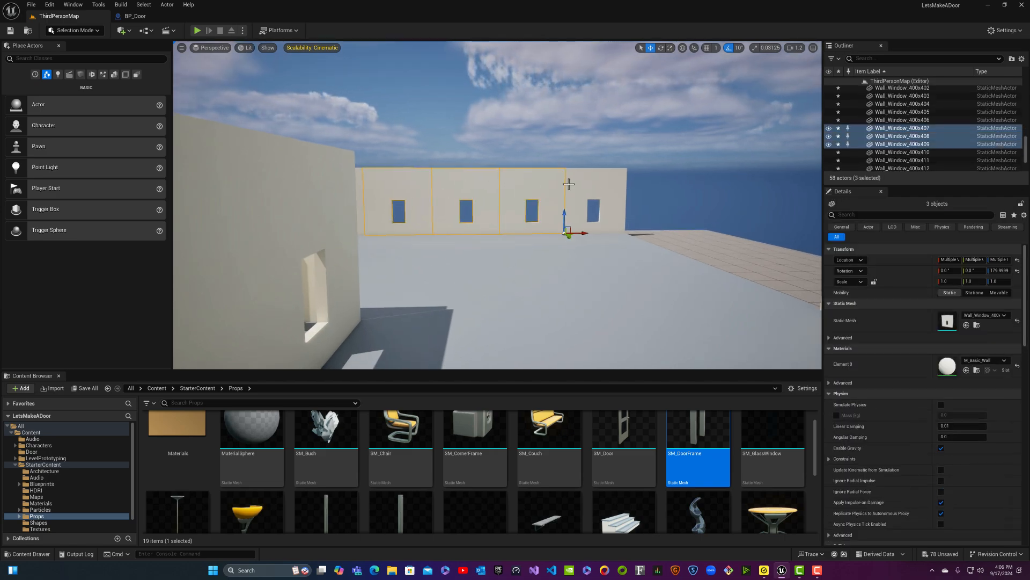
{"action": "left_click", "coordinate": [612, 182], "text": "ctrl"}
{"action": "key", "text": "w"}
{"action": "mouse_move", "coordinate": [544, 221]}
{"action": "right_mouse_down"}
{"action": "mouse_move", "coordinate": [561, 220]}
{"action": "mouse_move", "coordinate": [544, 221]}
{"action": "right_mouse_up"}
{"action": "key", "text": "d"}
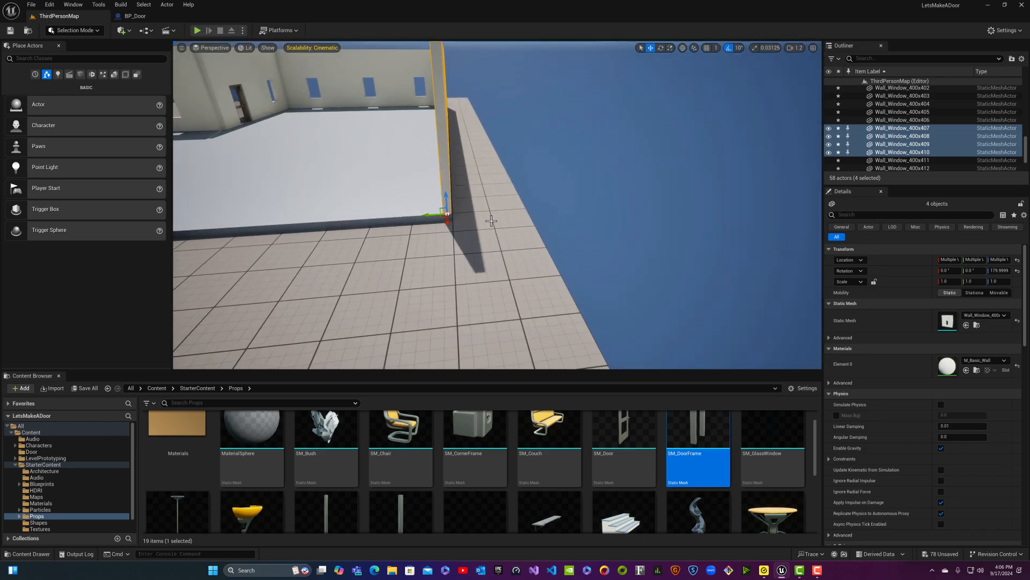
{"action": "mouse_move", "coordinate": [425, 213]}
{"action": "left_mouse_down", "text": "alt+shift"}
{"action": "mouse_move", "coordinate": [257, 221]}
{"action": "mouse_move", "coordinate": [421, 215]}
{"action": "left_mouse_up", "text": "alt+shift"}
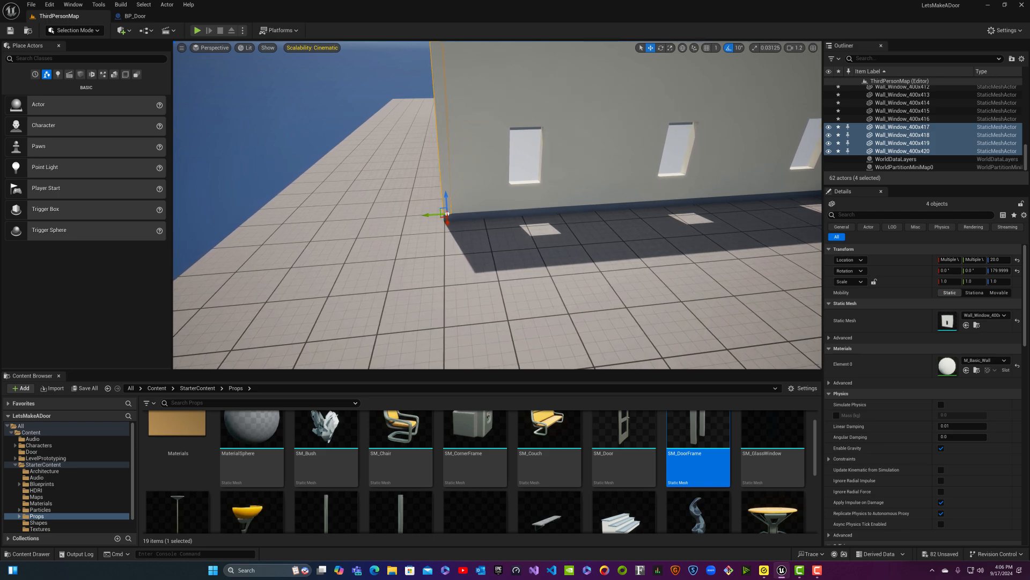
{"action": "key", "text": "a"}
{"action": "right_click_drag", "start_coordinate": [483, 215], "coordinate": [460, 196]}
{"action": "key", "text": "w"}
{"action": "key", "text": "d"}
{"action": "key", "text": "s"}
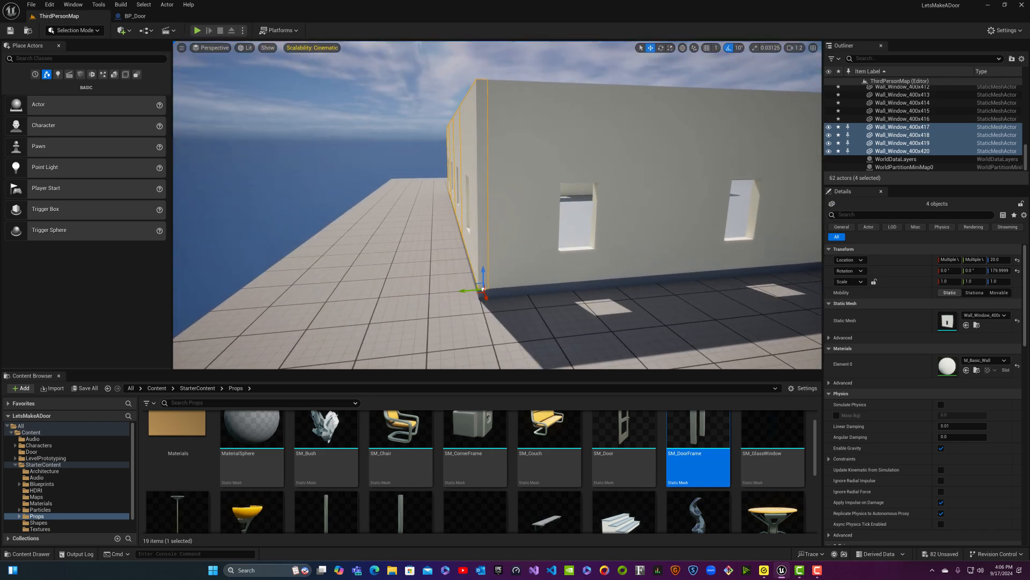
{"action": "key", "text": "Escape"}
- Delete the surplus copied window panel Wall_Window_400x417 that projects beyond the building's corner
{"action": "right_click_drag", "start_coordinate": [418, 226], "coordinate": [617, 238]}
{"action": "key", "text": "a"}
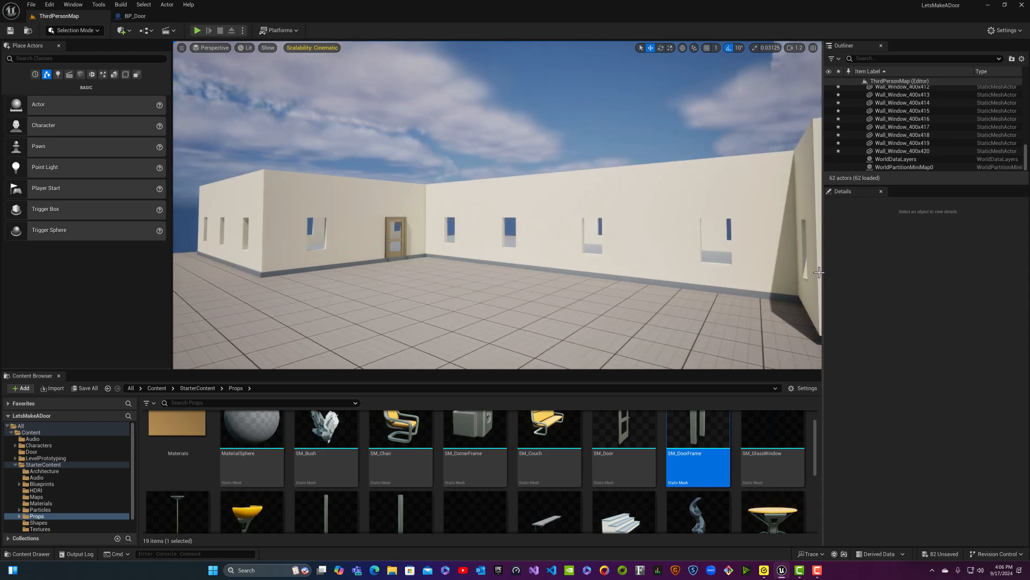
{"action": "right_click_drag", "start_coordinate": [812, 282], "coordinate": [809, 282]}
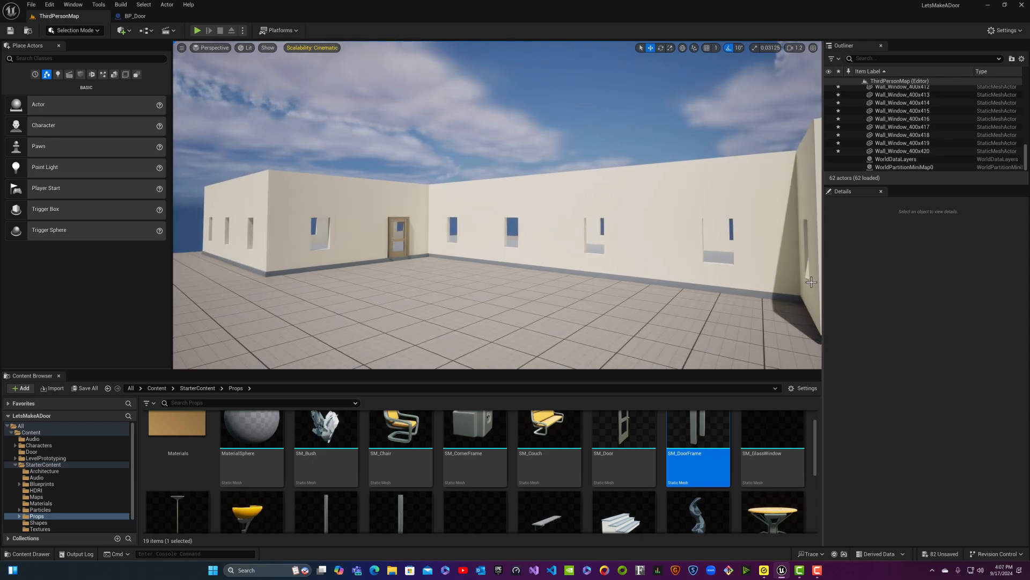
{"action": "left_click", "coordinate": [774, 254]}
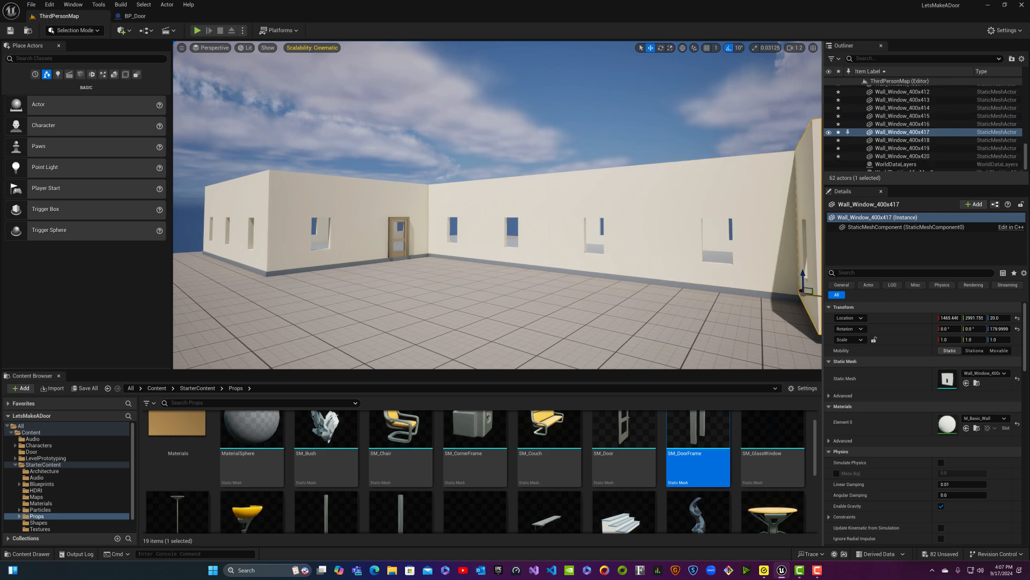
{"action": "key", "text": "Delete"}
- Nudge the three remaining copied window panels slightly along X toward the adjoining wall's corner
{"action": "right_click_drag", "start_coordinate": [809, 294], "coordinate": [716, 294]}
{"action": "key", "text": "d"}
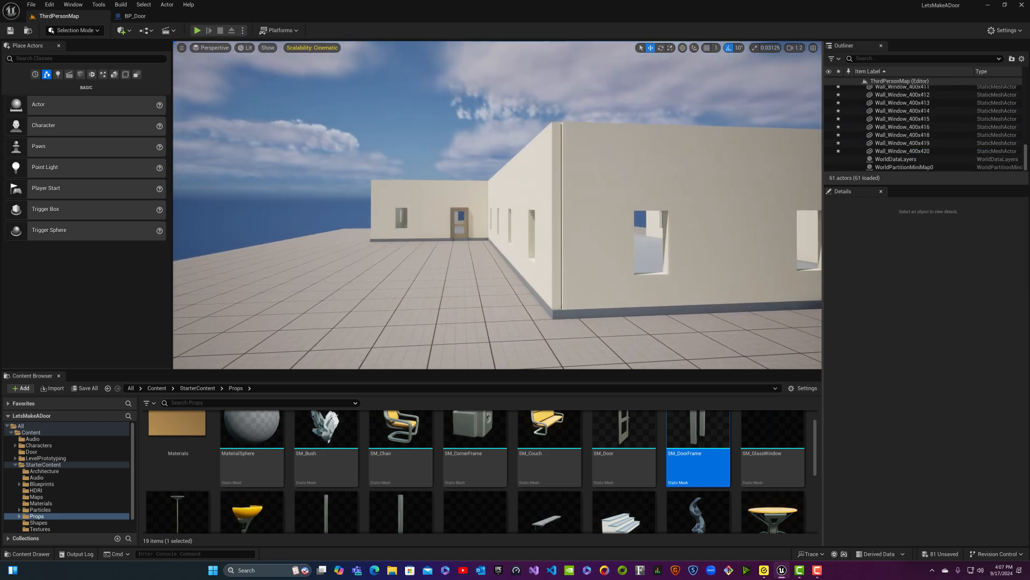
{"action": "right_click_drag", "start_coordinate": [735, 249], "coordinate": [734, 248]}
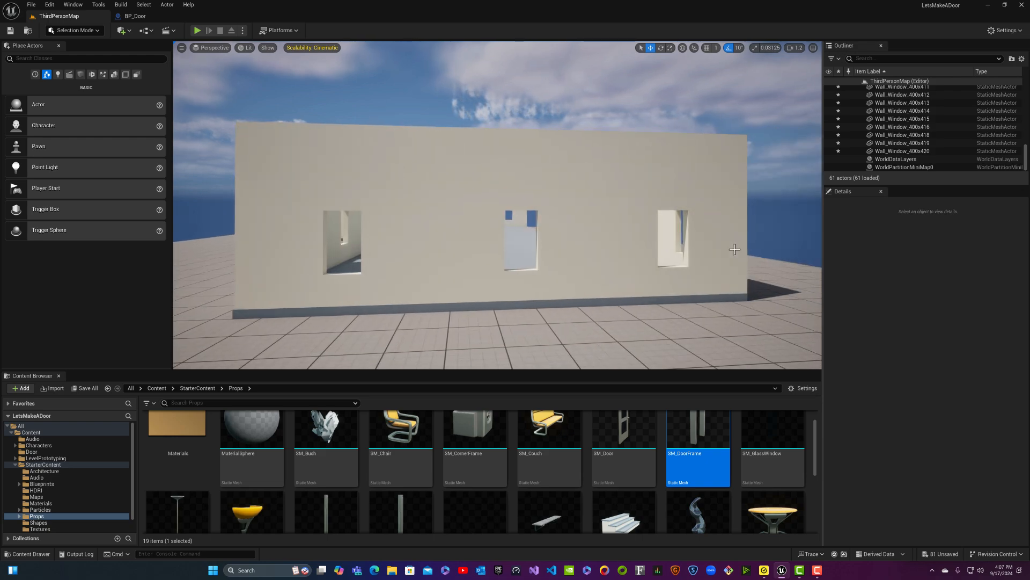
{"action": "left_click", "coordinate": [731, 249]}
{"action": "left_click", "coordinate": [451, 266], "text": "ctrl"}
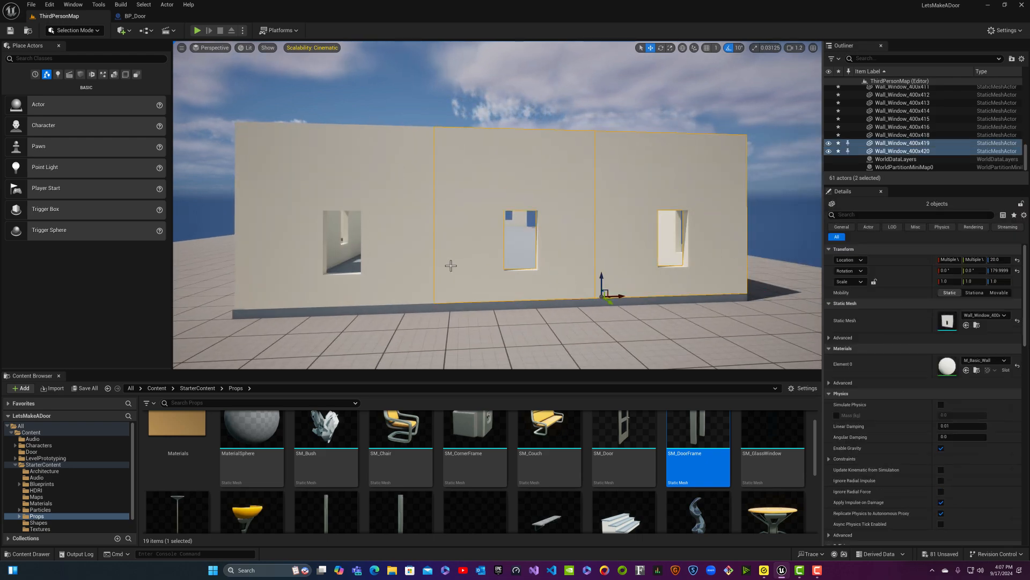
{"action": "left_click", "coordinate": [384, 274], "text": "ctrl"}
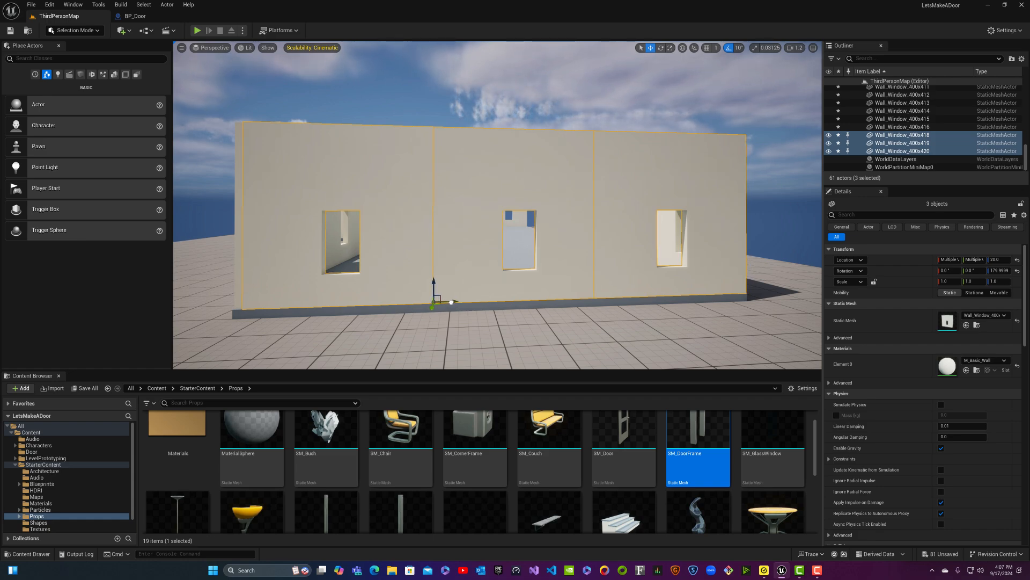
{"action": "key", "text": "Escape"}
- Shift the three copied window panels slightly along Y so their end sits flush with the adjoining wall
{"action": "right_click_drag", "start_coordinate": [445, 294], "coordinate": [344, 281]}
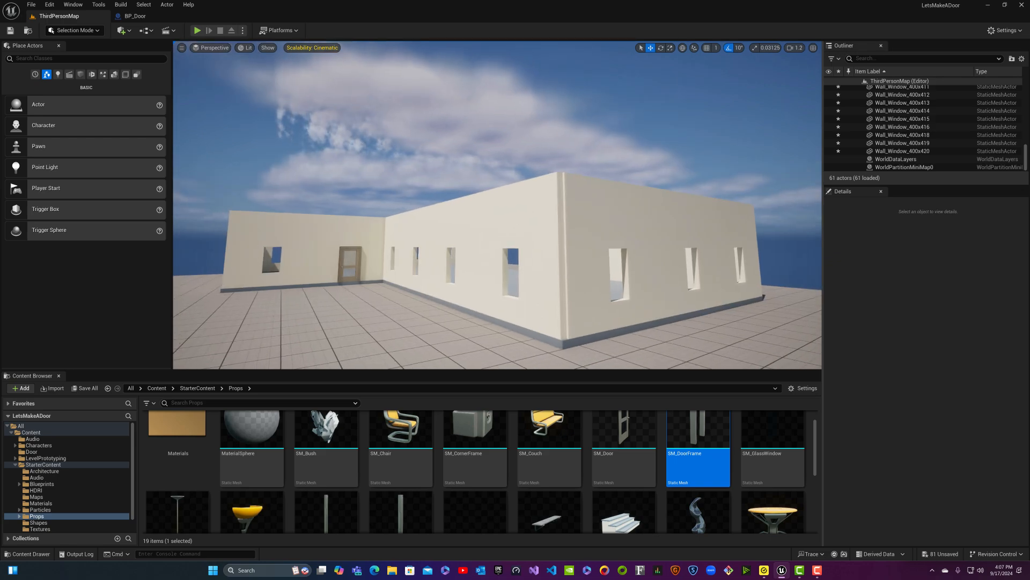
{"action": "left_click", "coordinate": [578, 304]}
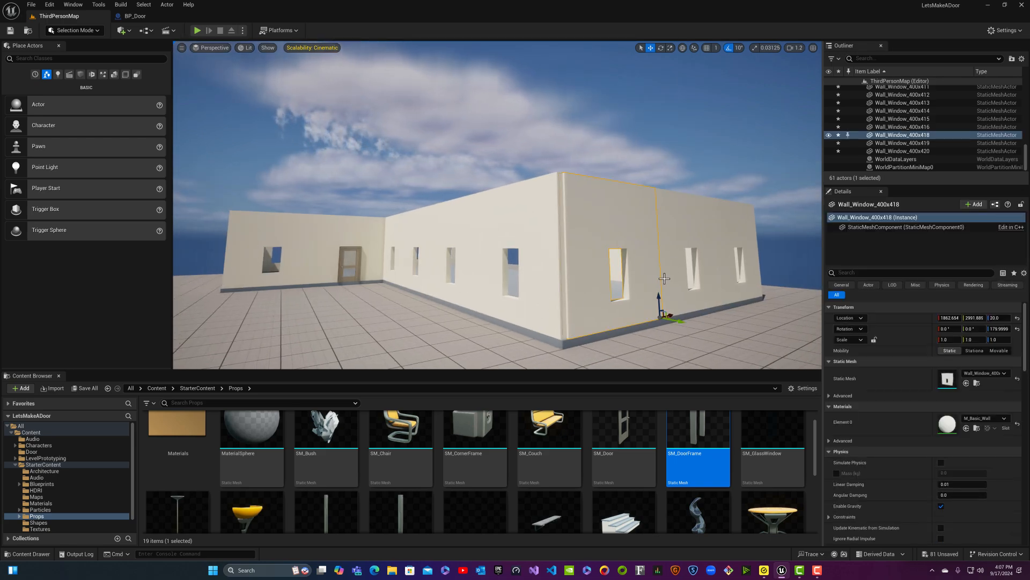
{"action": "left_click", "coordinate": [694, 277], "text": "ctrl"}
{"action": "left_click", "coordinate": [740, 281], "text": "ctrl"}
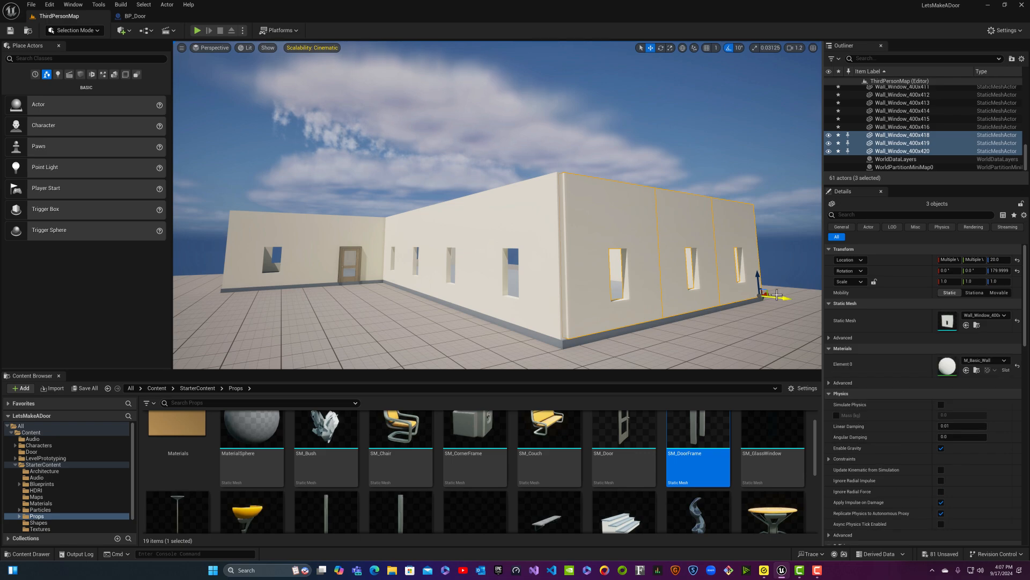
{"action": "left_click_drag", "start_coordinate": [785, 299], "coordinate": [784, 298]}
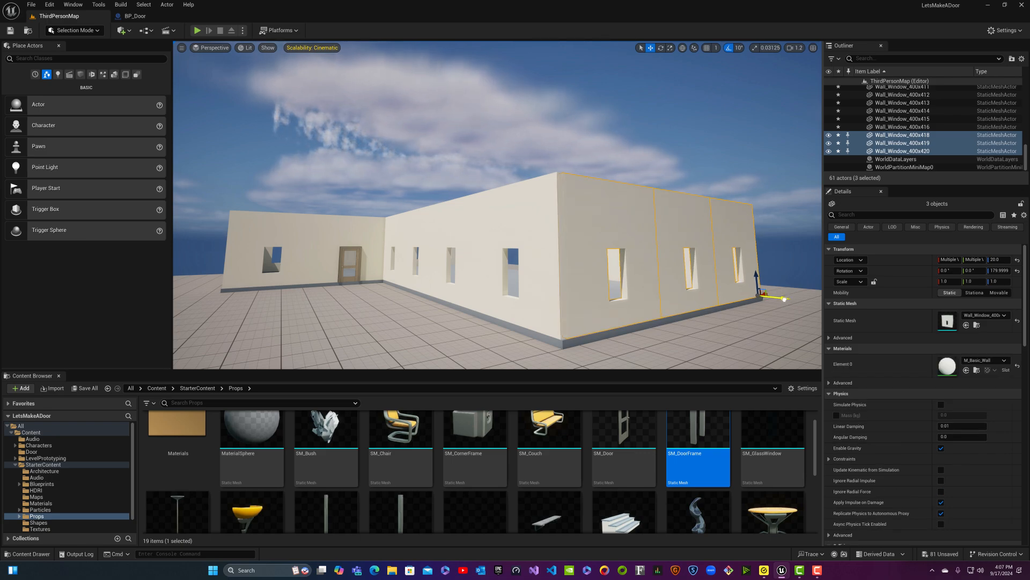
{"action": "key", "text": "Escape"}
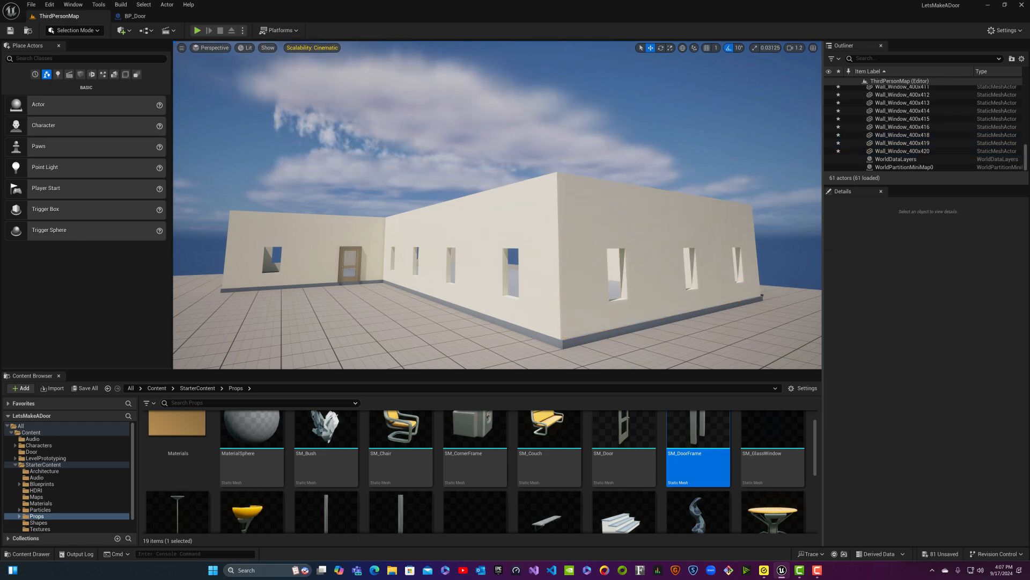
- Examine the building's walls and corner joints around the newly added window wall and from inside
{"action": "key", "text": "d"}
{"action": "right_click_drag", "start_coordinate": [755, 300], "coordinate": [537, 290]}
{"action": "key", "text": "w"}
{"action": "key", "text": "s"}
{"action": "key", "text": "a"}
{"action": "key", "text": "a"}
{"action": "key", "text": "w"}
{"action": "key", "text": "d"}
{"action": "key", "text": "d"}
{"action": "key", "text": "w"}
{"action": "key", "text": "w"}
{"action": "key", "text": "s"}
{"action": "key", "text": "d"}
{"action": "right_click_drag", "start_coordinate": [604, 261], "coordinate": [653, 224]}
{"action": "key", "text": "w"}
{"action": "key", "text": "s"}
{"action": "key", "text": "s"}
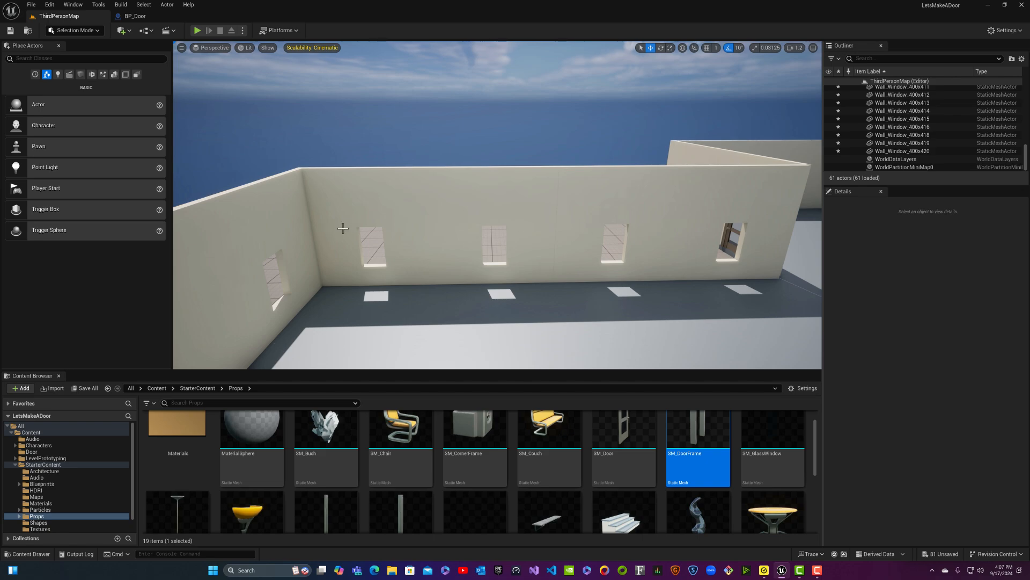
{"action": "right_click_drag", "start_coordinate": [338, 221], "coordinate": [188, 223]}
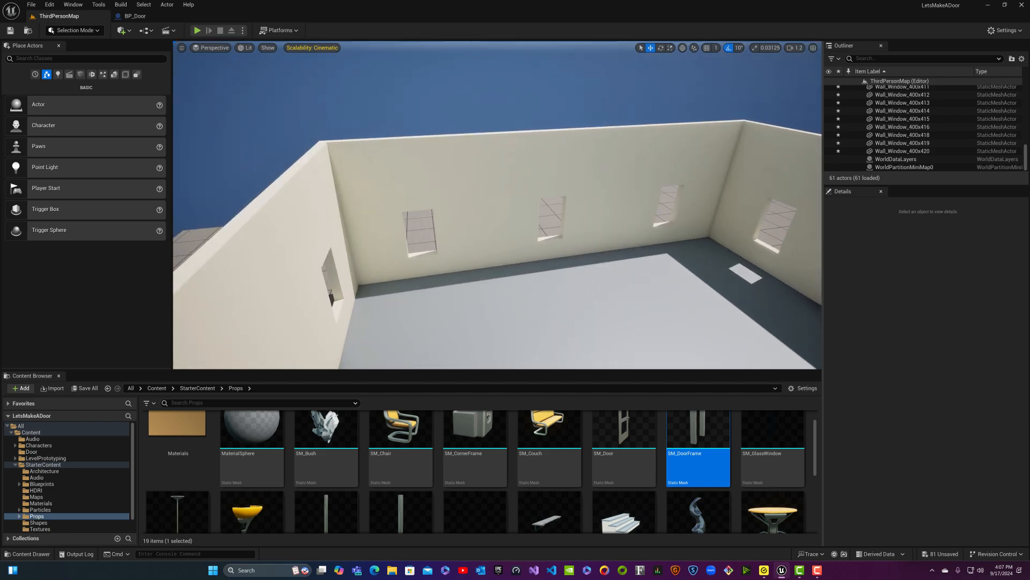
{"action": "left_click", "coordinate": [441, 160]}
{"action": "left_click", "coordinate": [534, 150], "text": "ctrl"}
{"action": "left_click", "coordinate": [670, 149], "text": "ctrl"}
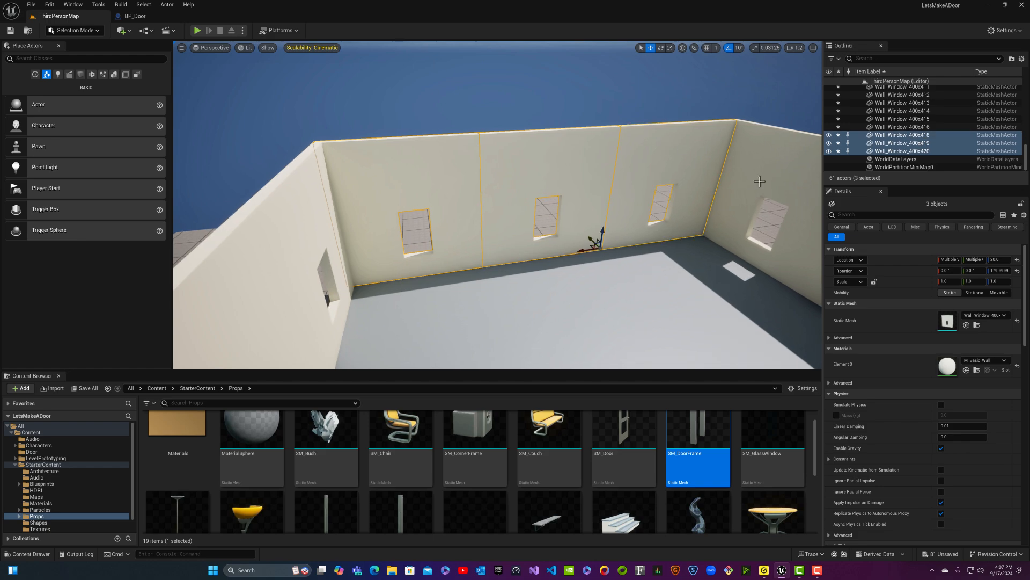
{"action": "right_click_drag", "start_coordinate": [760, 182], "coordinate": [793, 185]}
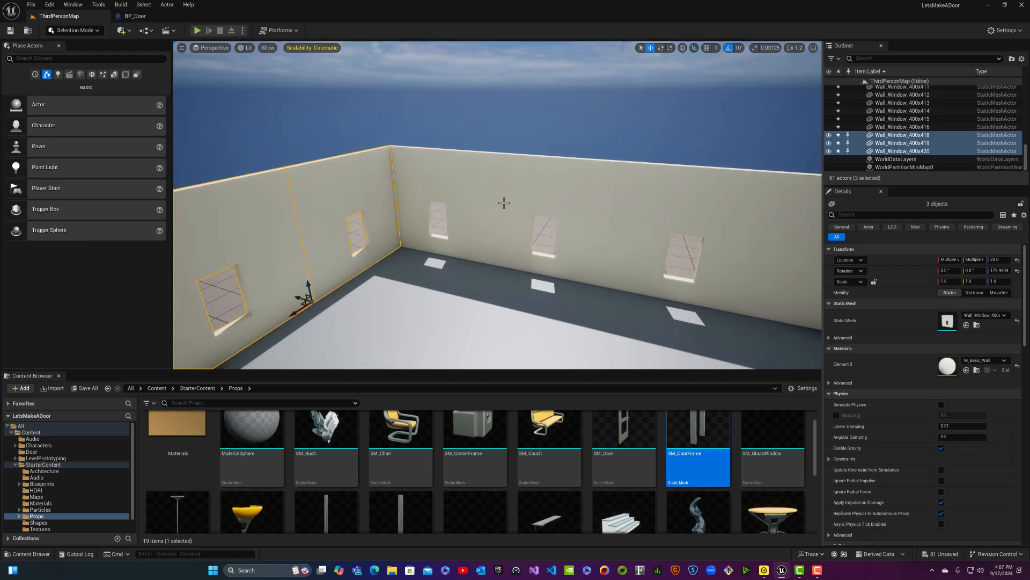
{"action": "left_click", "coordinate": [532, 195], "text": "ctrl"}
{"action": "left_click", "coordinate": [616, 270], "text": "ctrl"}
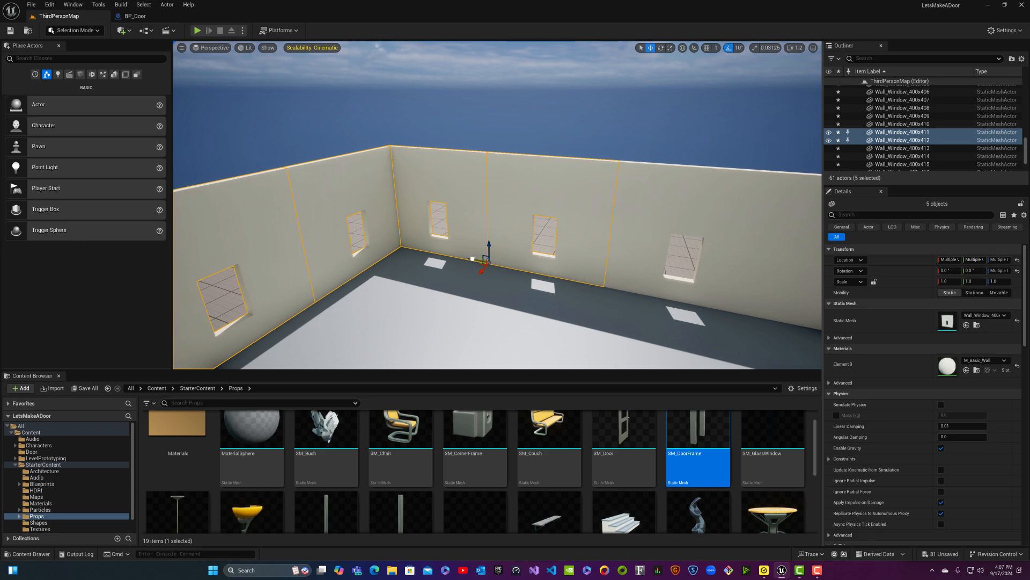
{"action": "left_click", "coordinate": [472, 259]}
{"action": "key", "text": "Escape"}
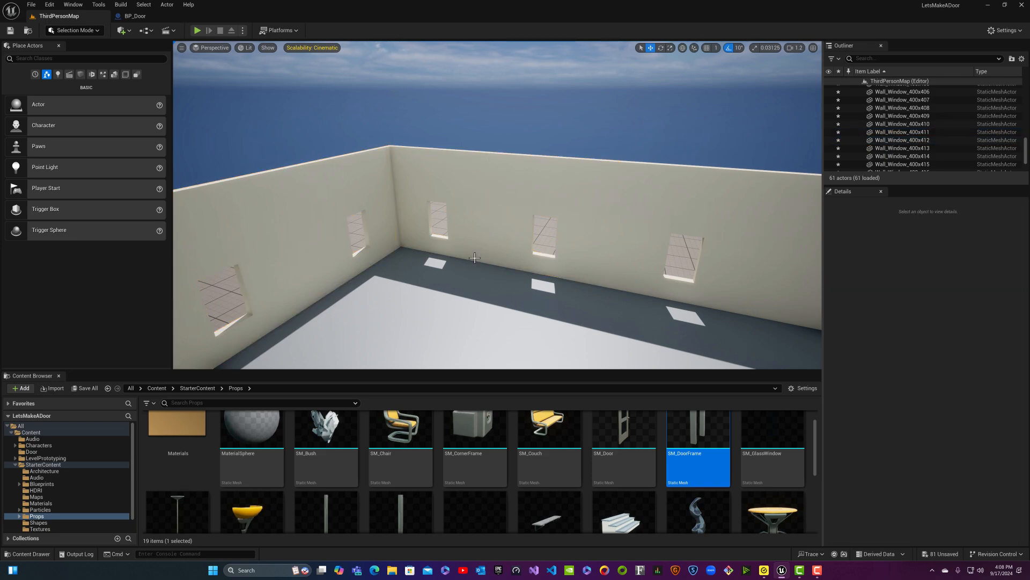
- Move the door wall panel and its neighbouring window panel about 21 units along Y toward the outside corner
{"action": "right_click_drag", "start_coordinate": [472, 259], "coordinate": [75, 218]}
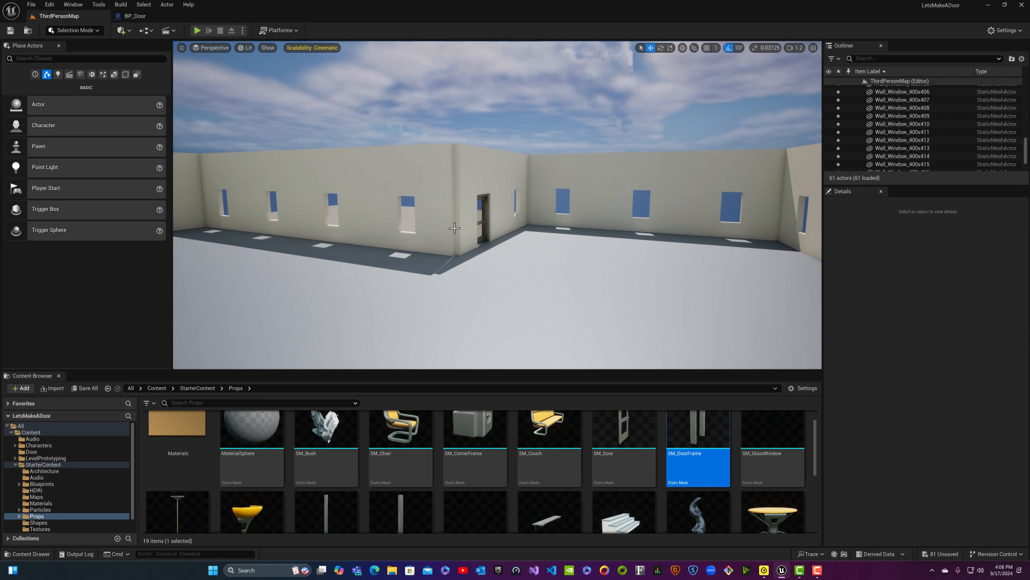
{"action": "left_click", "coordinate": [472, 170]}
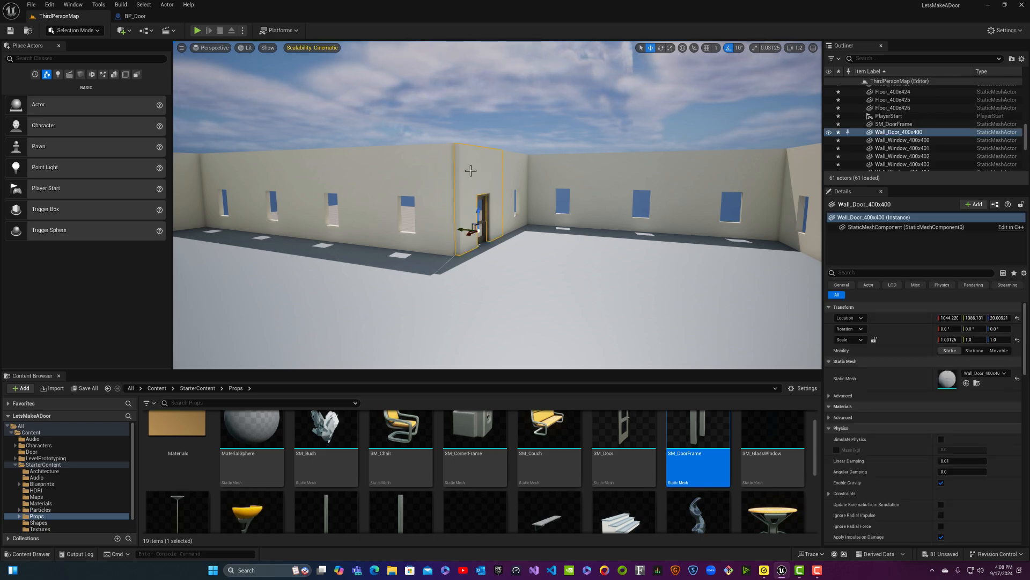
{"action": "left_click", "coordinate": [510, 179], "text": "ctrl"}
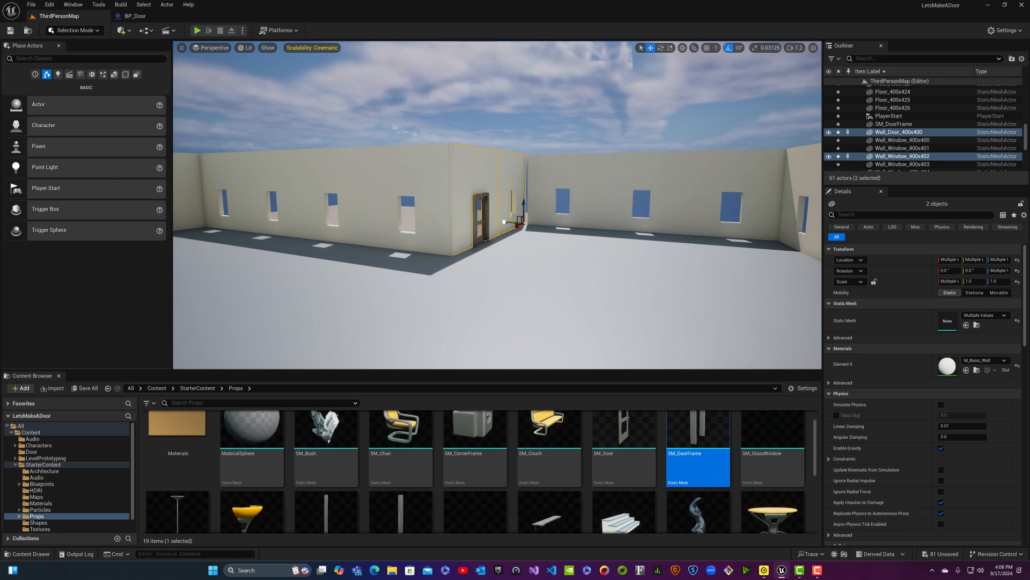
{"action": "key", "text": "Escape"}
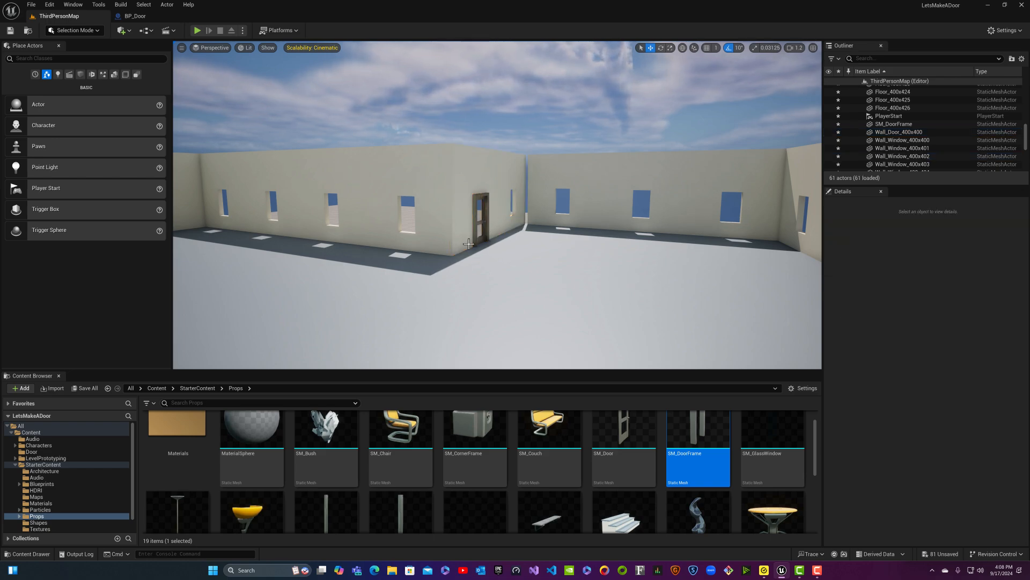
- Nudge the door wall panel to about 1407.58 in Y, flush with the end of the adjoining wall
{"action": "key", "text": "w"}
{"action": "mouse_move", "coordinate": [468, 244]}
{"action": "right_mouse_down"}
{"action": "mouse_move", "coordinate": [457, 252]}
{"action": "mouse_move", "coordinate": [472, 273]}
{"action": "mouse_move", "coordinate": [429, 295]}
{"action": "mouse_move", "coordinate": [461, 279]}
{"action": "mouse_move", "coordinate": [472, 241]}
{"action": "right_mouse_up"}
{"action": "key", "text": "d"}
{"action": "left_click", "coordinate": [560, 224]}
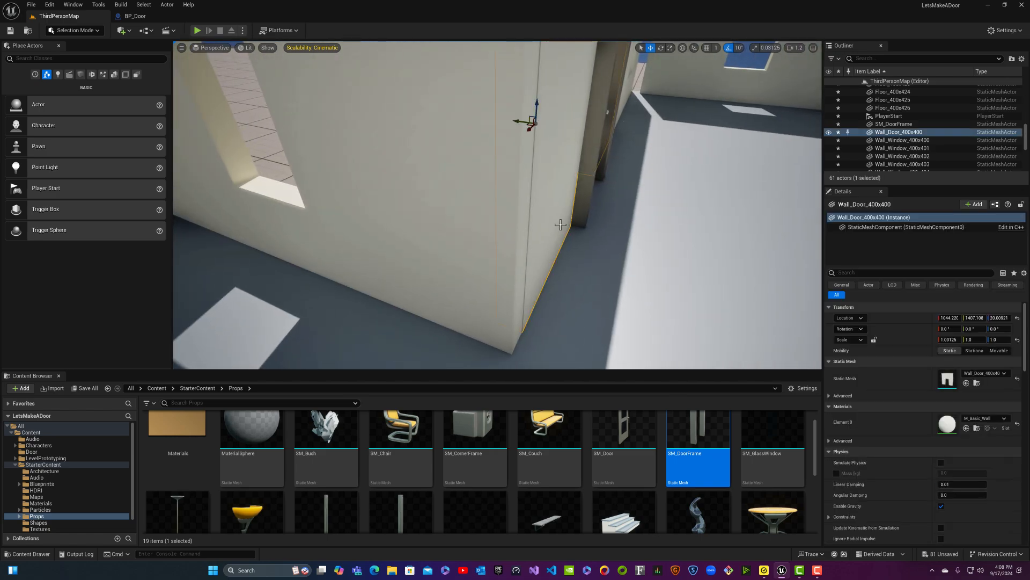
{"action": "left_click_drag", "start_coordinate": [519, 121], "coordinate": [516, 122]}
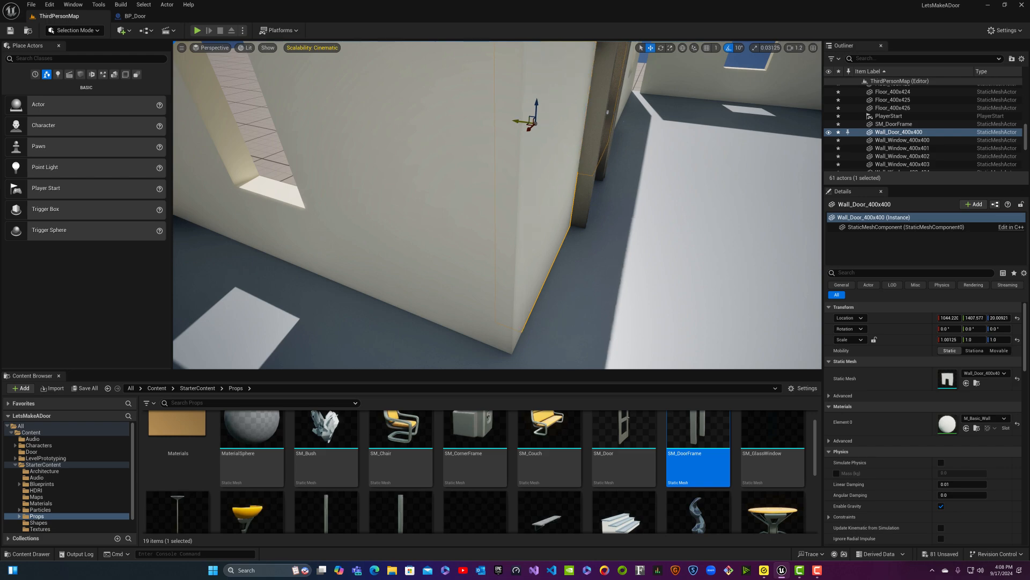
{"action": "key", "text": "Escape"}
- Nudge the window panel beside the door wall to about 1407.57 in Y, closing the seam between them
{"action": "right_click_drag", "start_coordinate": [519, 122], "coordinate": [496, 89]}
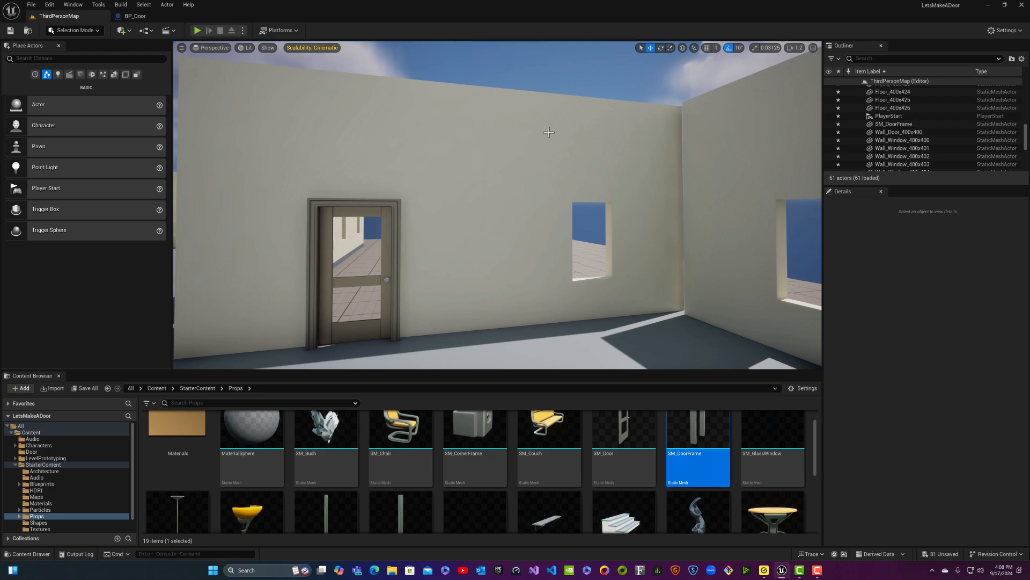
{"action": "right_click_drag", "start_coordinate": [560, 161], "coordinate": [537, 195]}
{"action": "scroll", "coordinate": [521, 207], "scroll_direction": "down", "scroll_amount": 3}
{"action": "scroll", "coordinate": [526, 236], "scroll_direction": "down", "scroll_amount": 6}
{"action": "scroll", "coordinate": [551, 235], "scroll_direction": "up", "scroll_amount": 1}
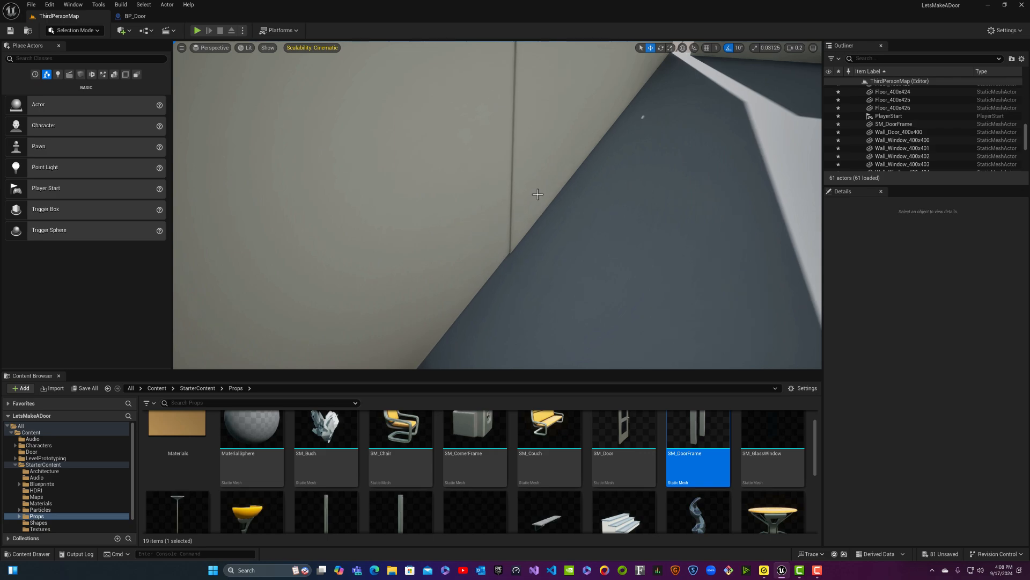
{"action": "left_click", "coordinate": [538, 194]}
{"action": "scroll", "coordinate": [558, 155], "scroll_direction": "down", "scroll_amount": 3}
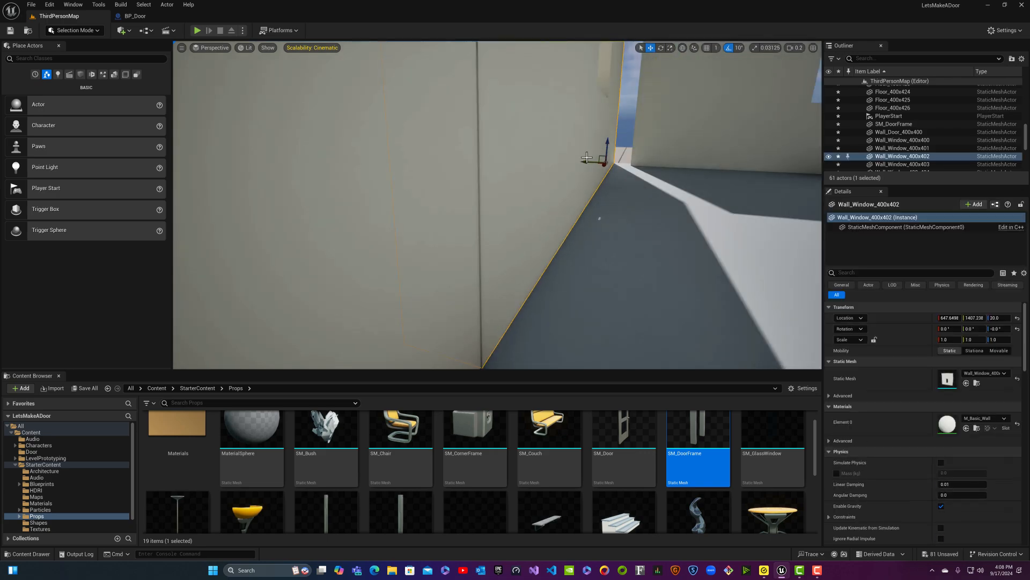
{"action": "left_click_drag", "start_coordinate": [586, 161], "coordinate": [586, 161]}
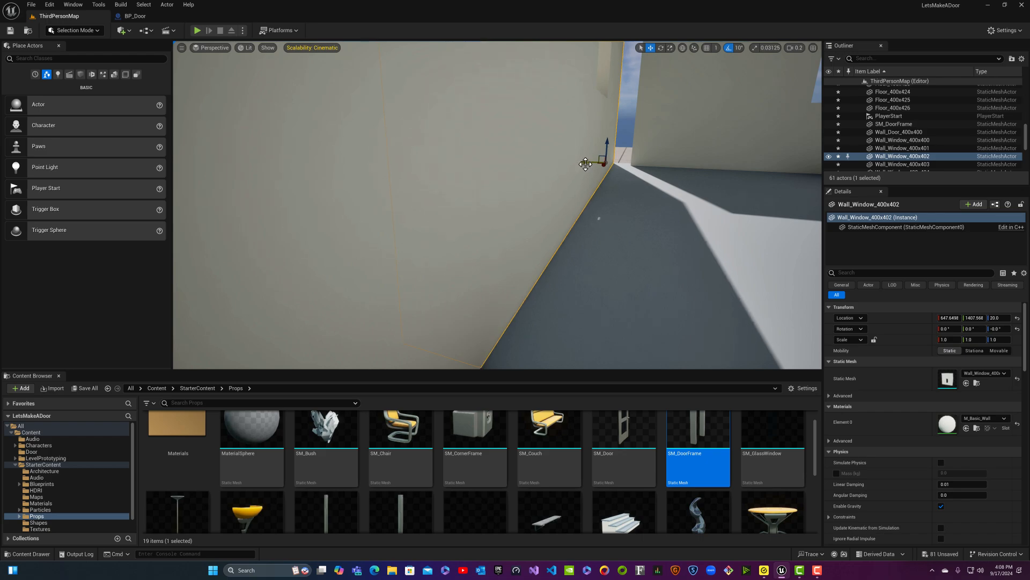
{"action": "key", "text": "Escape"}
- Move the BP_Door actor along Y to about 1388.53 to reposition it in the door frame
{"action": "mouse_move", "coordinate": [586, 166]}
{"action": "right_mouse_down"}
{"action": "mouse_move", "coordinate": [483, 167]}
{"action": "mouse_move", "coordinate": [480, 185]}
{"action": "mouse_move", "coordinate": [499, 177]}
{"action": "mouse_move", "coordinate": [507, 151]}
{"action": "mouse_move", "coordinate": [517, 196]}
{"action": "mouse_move", "coordinate": [507, 199]}
{"action": "mouse_move", "coordinate": [534, 203]}
{"action": "mouse_move", "coordinate": [593, 169]}
{"action": "right_mouse_up"}
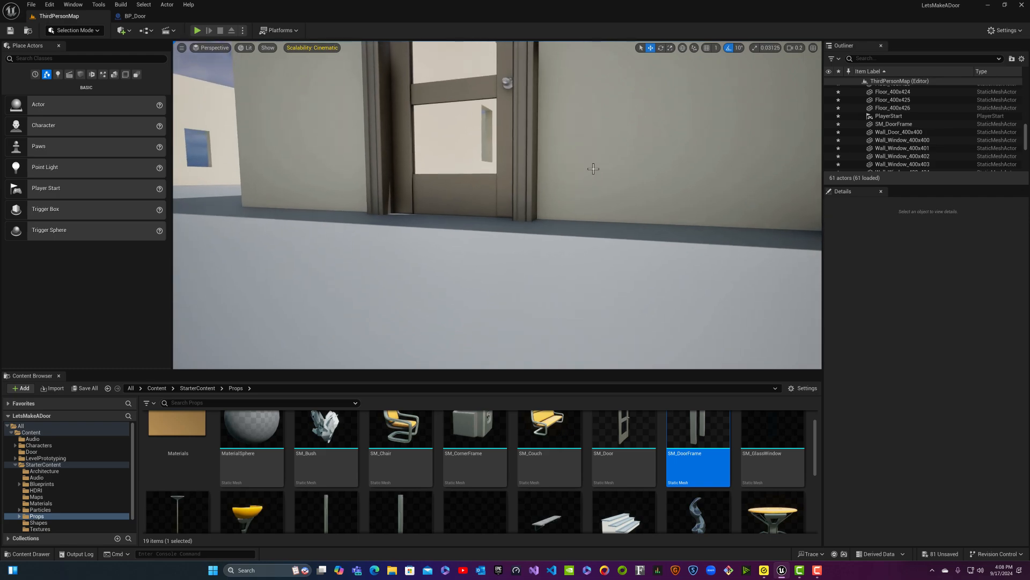
{"action": "right_click", "coordinate": [497, 204]}
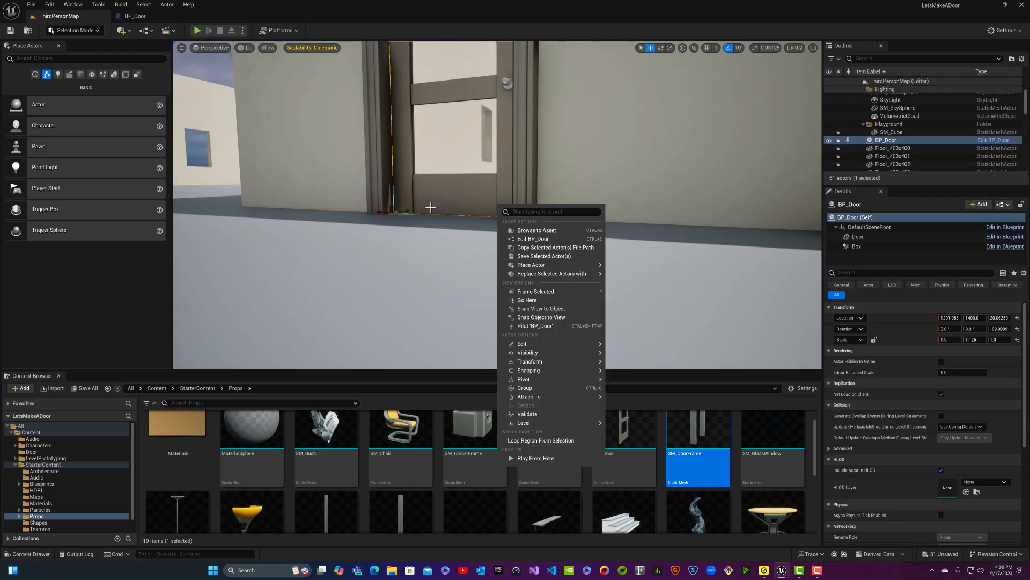
{"action": "left_click_drag", "start_coordinate": [409, 213], "coordinate": [407, 214]}
{"action": "right_click_drag", "start_coordinate": [407, 213], "coordinate": [454, 211]}
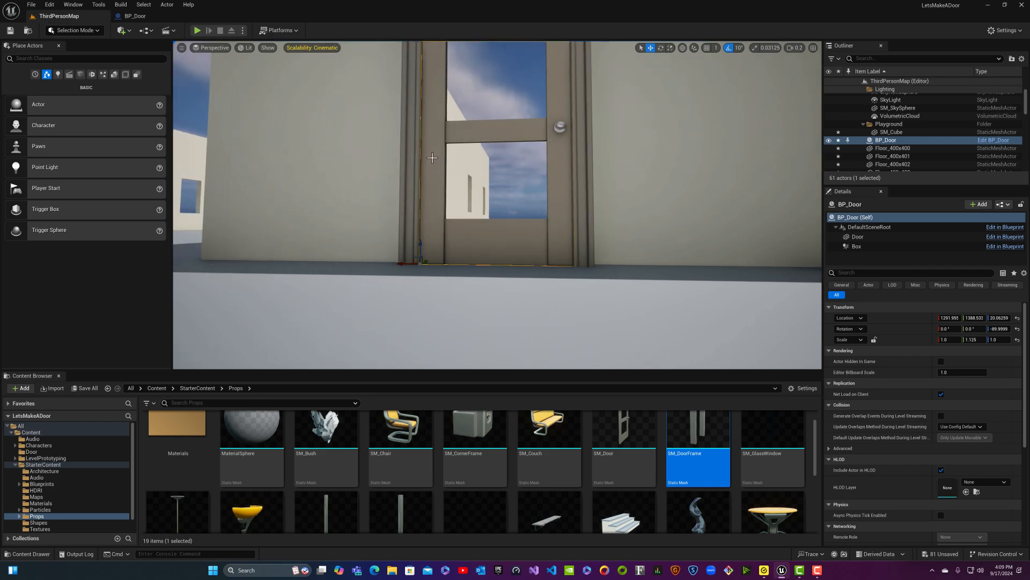
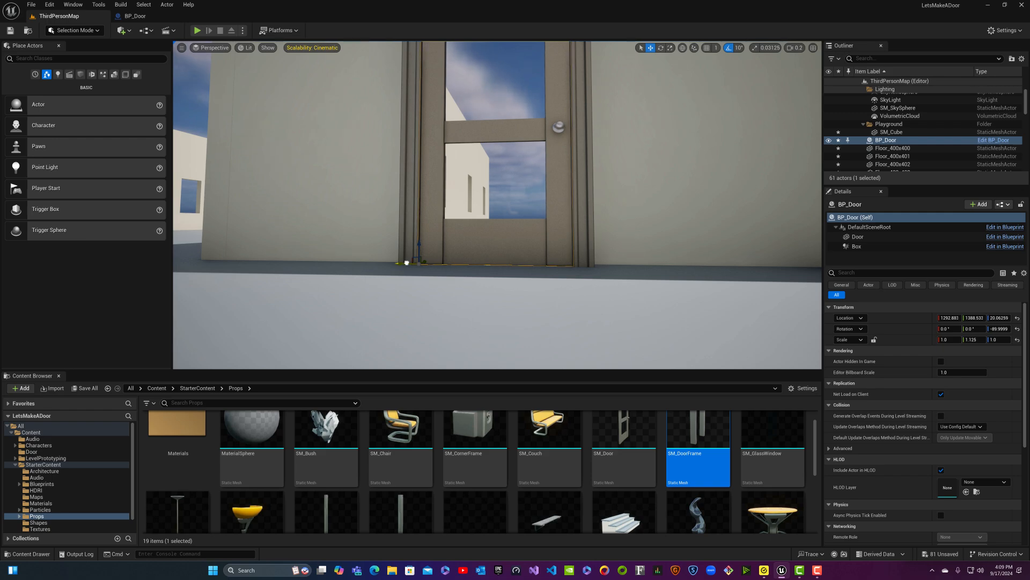
- Nudge the BP_Door actor along X to about 1292.88 within its door frame
{"action": "left_click", "coordinate": [407, 263]}
{"action": "key", "text": "Escape"}
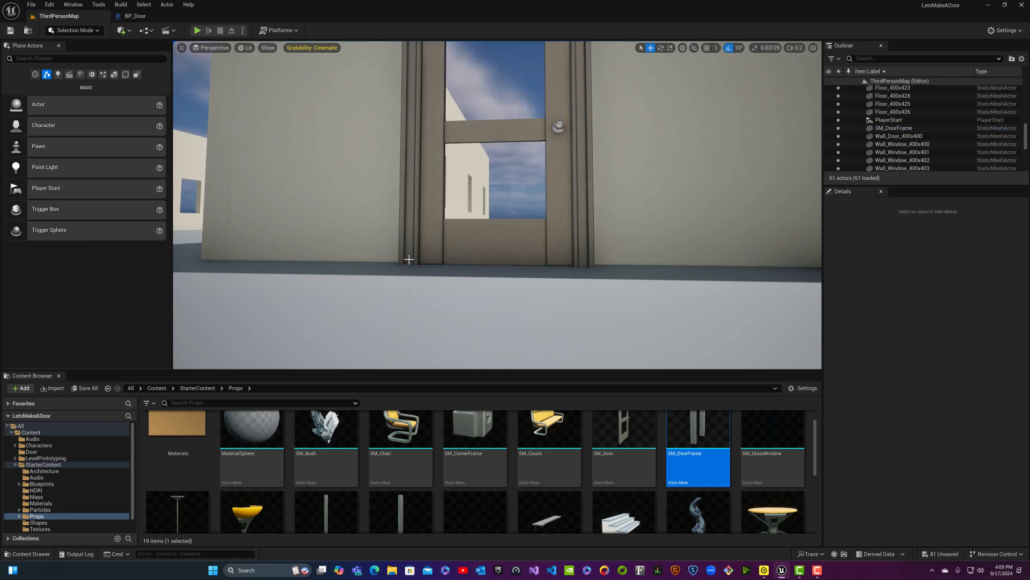
- Slide the three window panels of the side wall together along Y to close the gap at the corner with the adjoining wall
{"action": "right_click_drag", "start_coordinate": [561, 199], "coordinate": [541, 210]}
{"action": "left_click", "coordinate": [309, 268]}
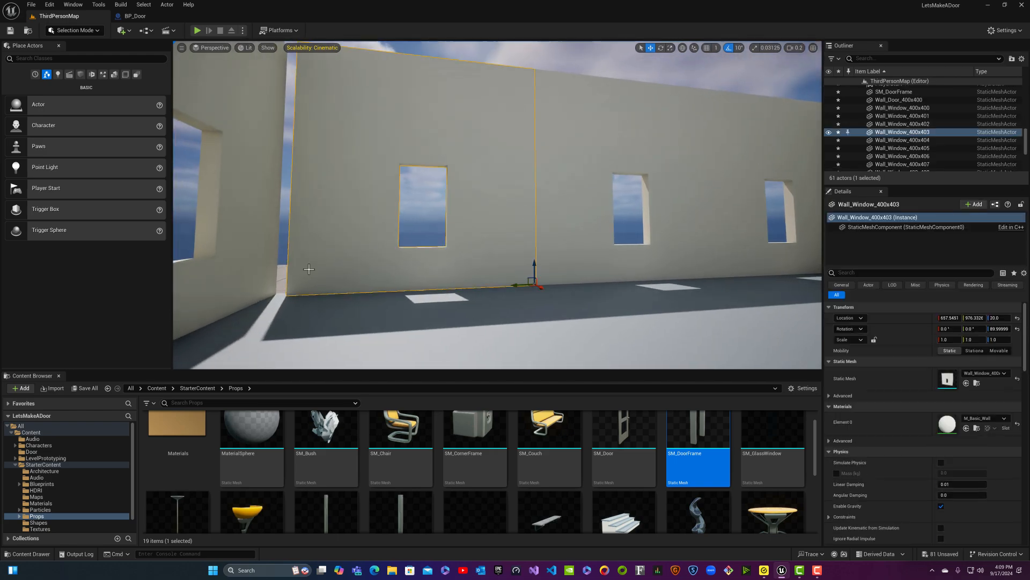
{"action": "left_click", "coordinate": [692, 228], "text": "ctrl"}
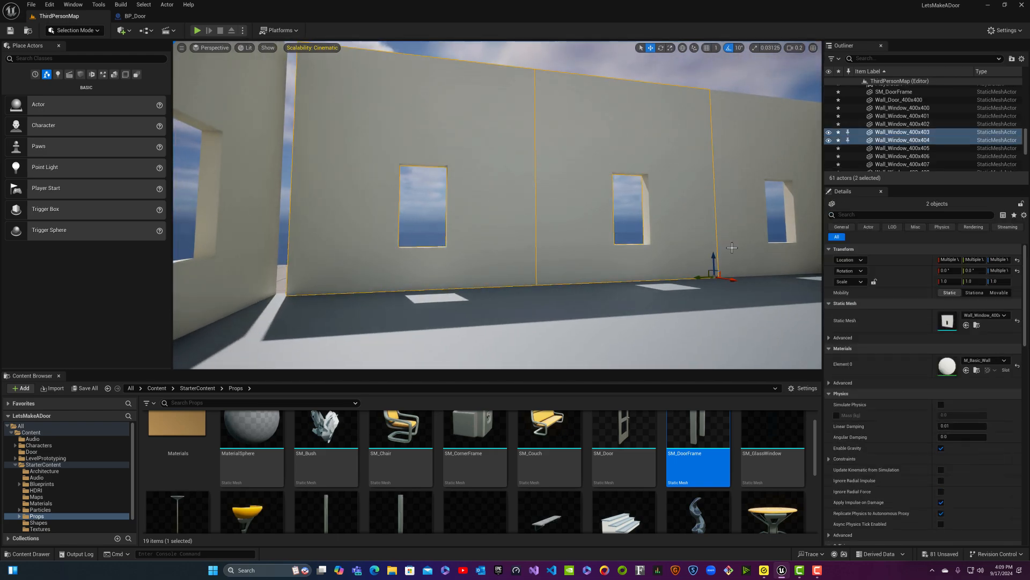
{"action": "left_click", "coordinate": [731, 246], "text": "ctrl"}
{"action": "right_click_drag", "start_coordinate": [692, 196], "coordinate": [737, 197]}
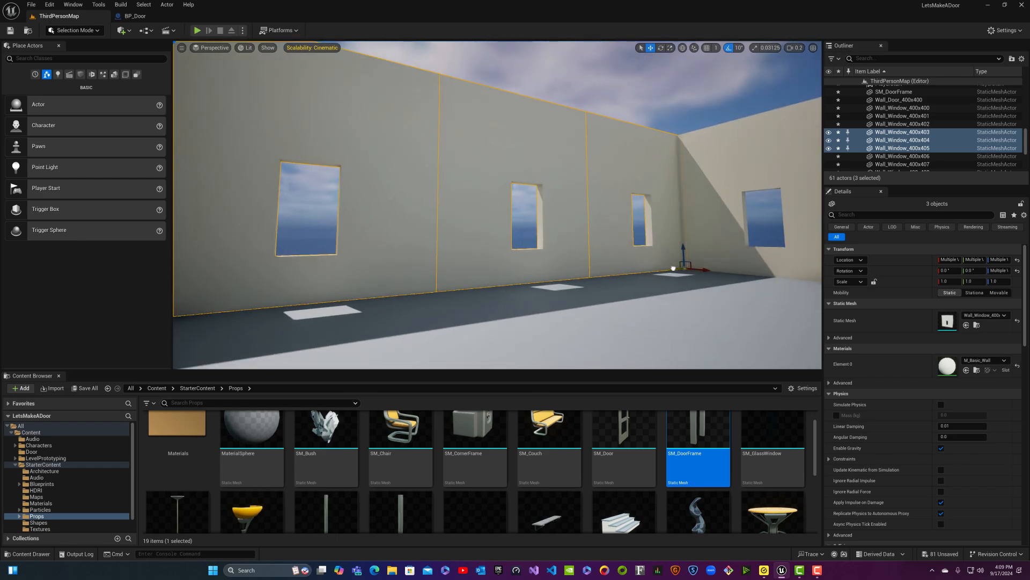
{"action": "left_click_drag", "start_coordinate": [673, 268], "coordinate": [671, 268]}
{"action": "mouse_move", "coordinate": [671, 268]}
{"action": "right_mouse_down"}
{"action": "mouse_move", "coordinate": [620, 269]}
{"action": "mouse_move", "coordinate": [671, 263]}
{"action": "right_mouse_up"}
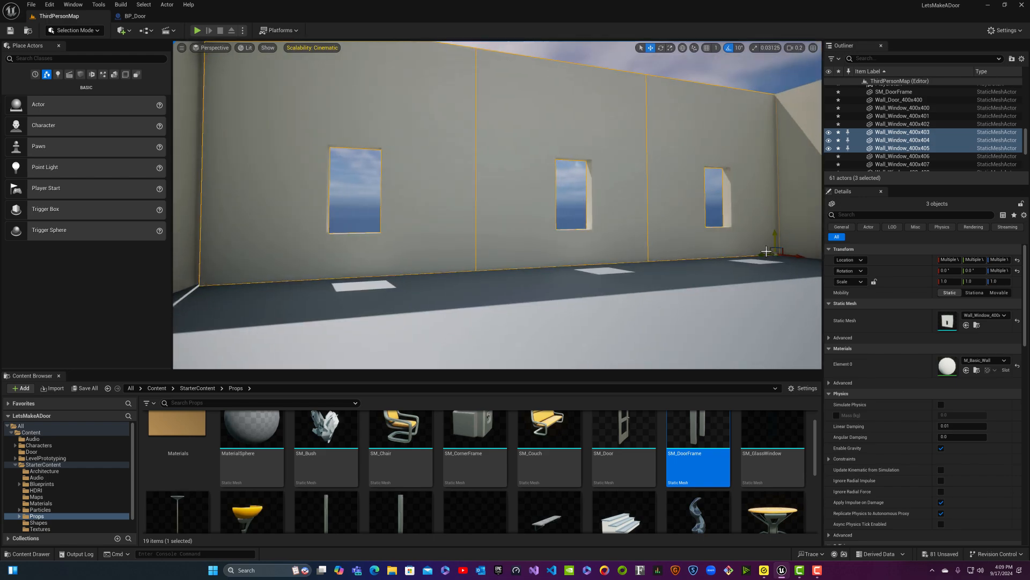
{"action": "left_click_drag", "start_coordinate": [763, 254], "coordinate": [760, 259]}
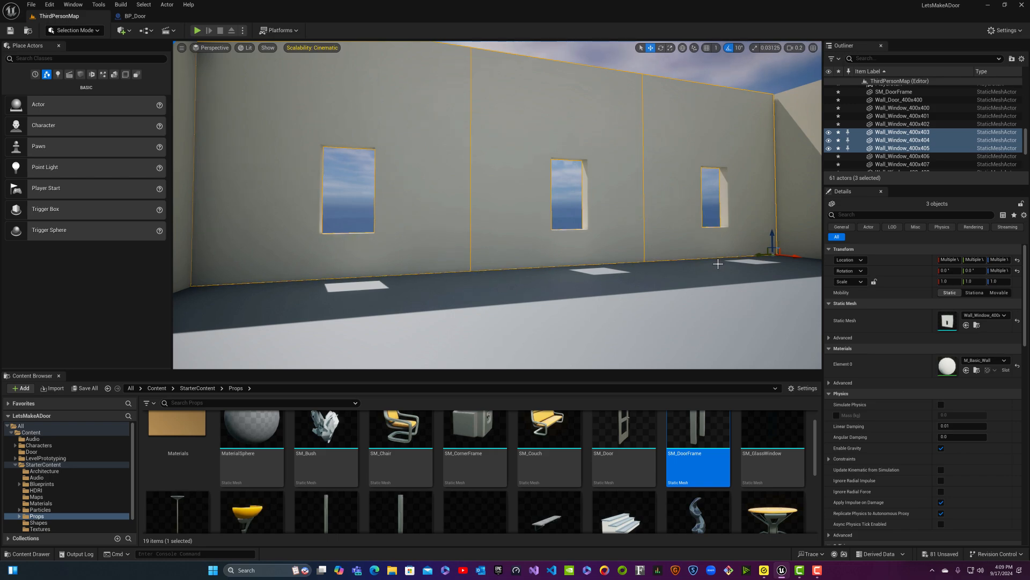
{"action": "key", "text": "Escape"}
- Move the four adjacent window panels of the sunlit wall together along Y to meet the end of the three-panel wall
{"action": "right_click_drag", "start_coordinate": [726, 255], "coordinate": [517, 227]}
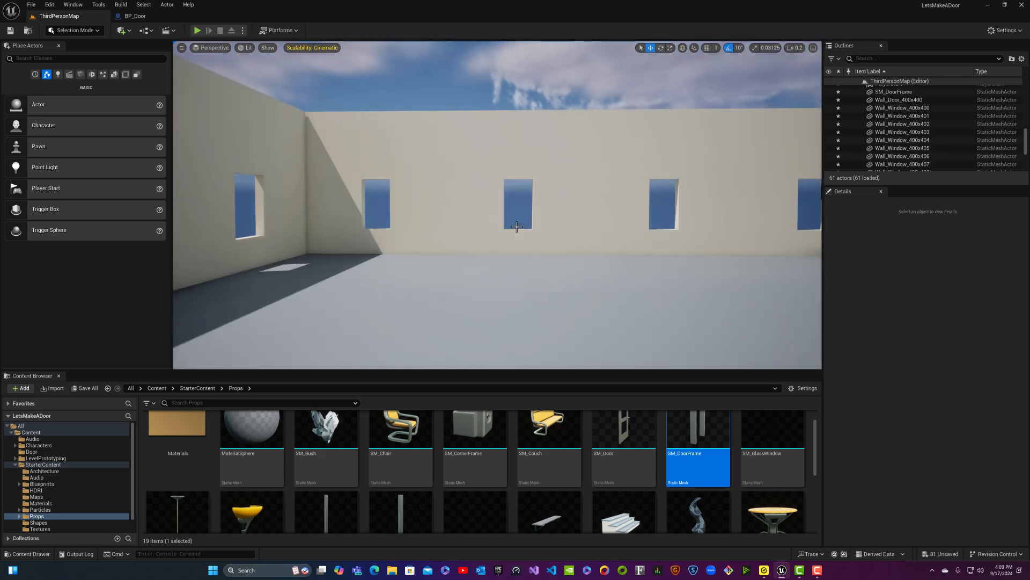
{"action": "left_click", "coordinate": [424, 170]}
{"action": "left_click", "coordinate": [530, 141], "text": "ctrl"}
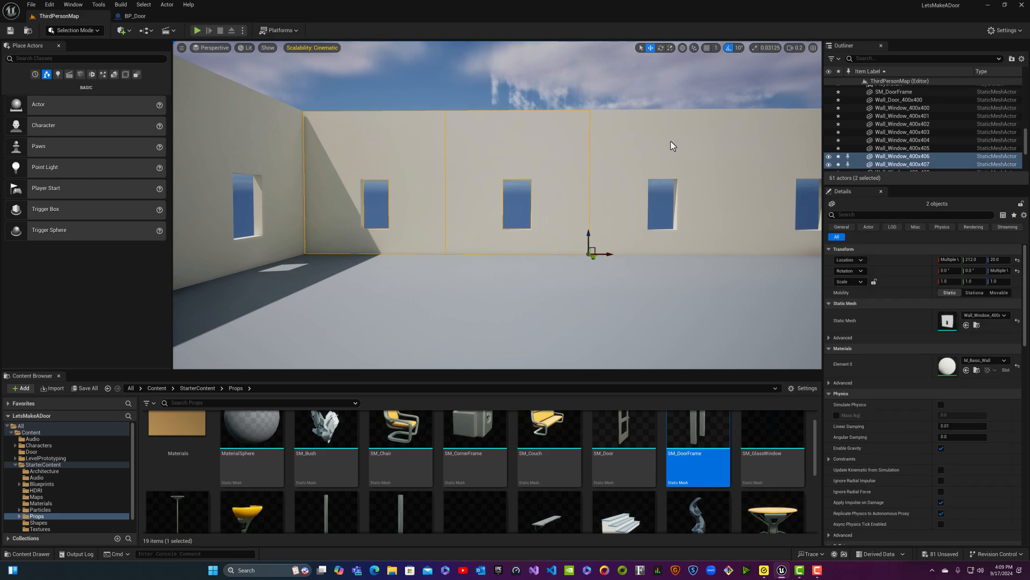
{"action": "left_click", "coordinate": [672, 143], "text": "ctrl"}
{"action": "left_click", "coordinate": [743, 146], "text": "ctrl"}
{"action": "right_click_drag", "start_coordinate": [423, 235], "coordinate": [476, 236]}
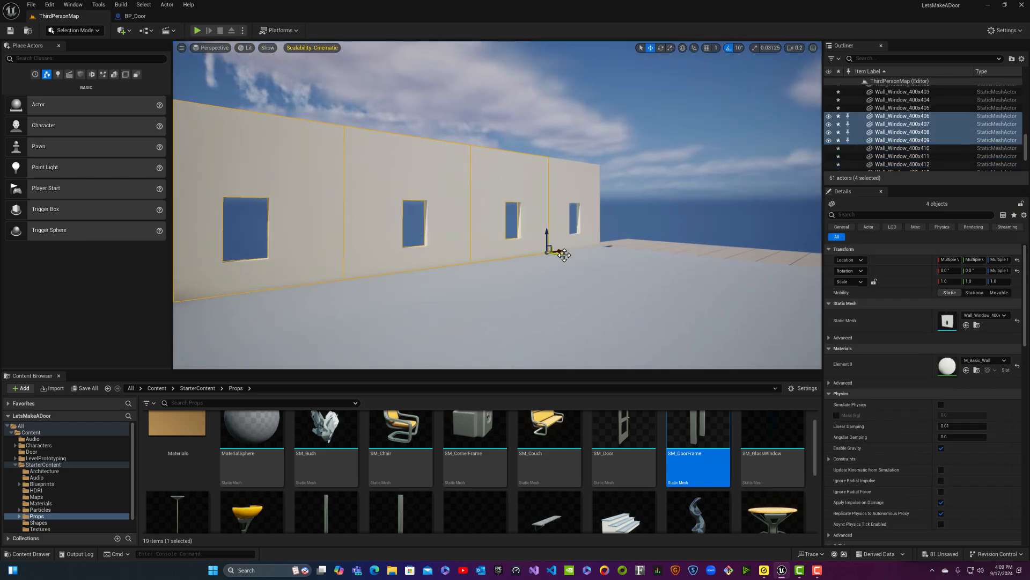
{"action": "left_click_drag", "start_coordinate": [564, 256], "coordinate": [566, 256]}
{"action": "mouse_move", "coordinate": [407, 274]}
{"action": "right_mouse_down"}
{"action": "mouse_move", "coordinate": [264, 273]}
{"action": "mouse_move", "coordinate": [258, 263]}
{"action": "mouse_move", "coordinate": [285, 274]}
{"action": "mouse_move", "coordinate": [414, 270]}
{"action": "mouse_move", "coordinate": [388, 275]}
{"action": "mouse_move", "coordinate": [375, 274]}
{"action": "mouse_move", "coordinate": [424, 265]}
{"action": "right_mouse_up"}
{"action": "key", "text": "Escape"}
- Move the end window panel of the sunlit wall along Y to about 220.93, in line with its four neighbours
{"action": "key", "text": "w"}
{"action": "key", "text": "w"}
{"action": "scroll", "coordinate": [403, 273], "scroll_direction": "up", "scroll_amount": 1}
{"action": "left_click", "coordinate": [424, 264]}
{"action": "left_click", "coordinate": [500, 248]}
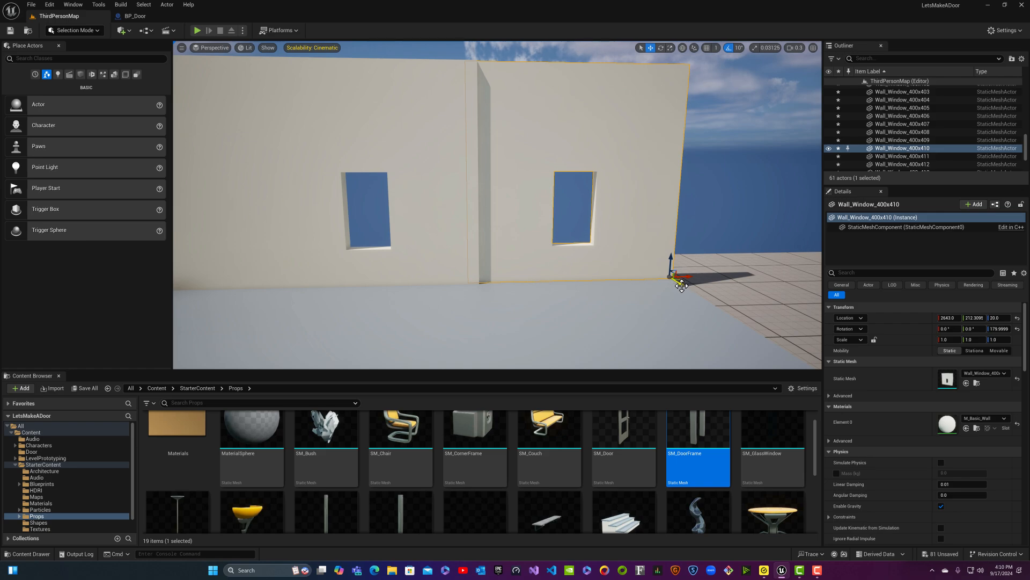
{"action": "left_click_drag", "start_coordinate": [682, 286], "coordinate": [683, 287]}
{"action": "key", "text": "Escape"}
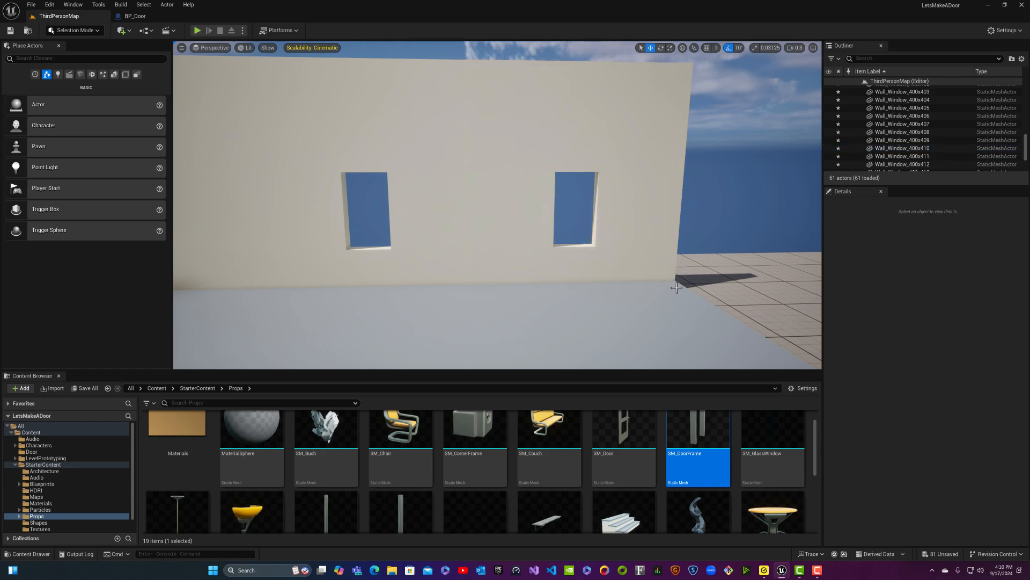
- Fine-tune the end window panel to about 219.18 in Y so its surface is flush with the neighbouring panel
{"action": "right_click_drag", "start_coordinate": [673, 285], "coordinate": [651, 309]}
{"action": "key", "text": "w"}
{"action": "left_click", "coordinate": [647, 284]}
{"action": "key", "text": "f"}
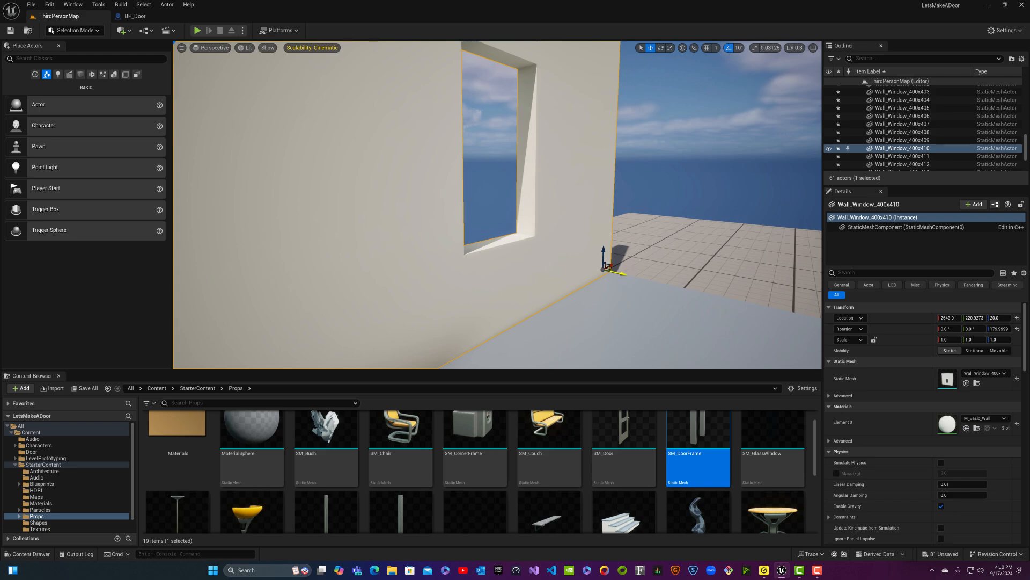
{"action": "left_click_drag", "start_coordinate": [624, 275], "coordinate": [622, 274]}
{"action": "right_click_drag", "start_coordinate": [622, 275], "coordinate": [542, 300]}
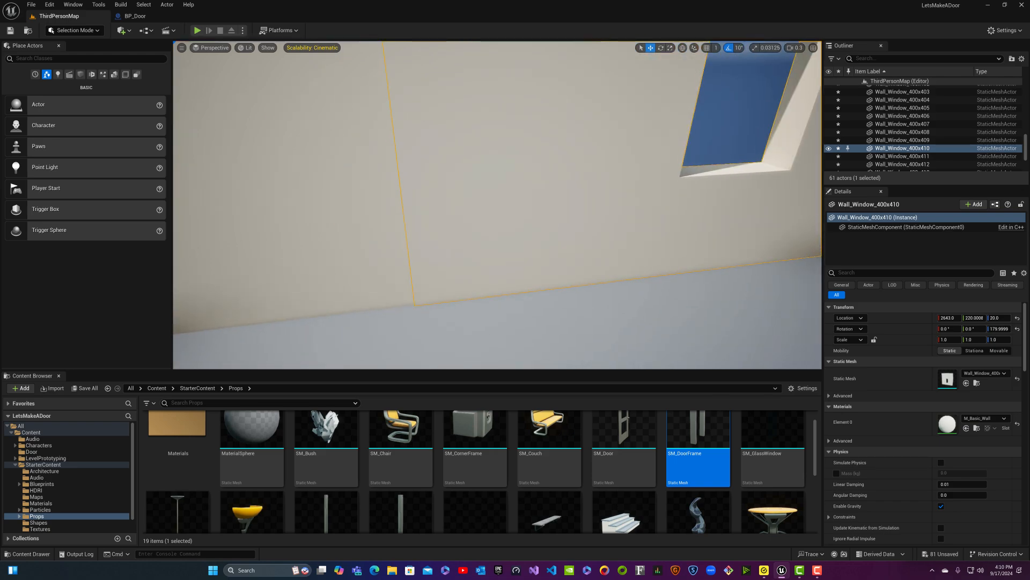
{"action": "left_click", "coordinate": [599, 290]}
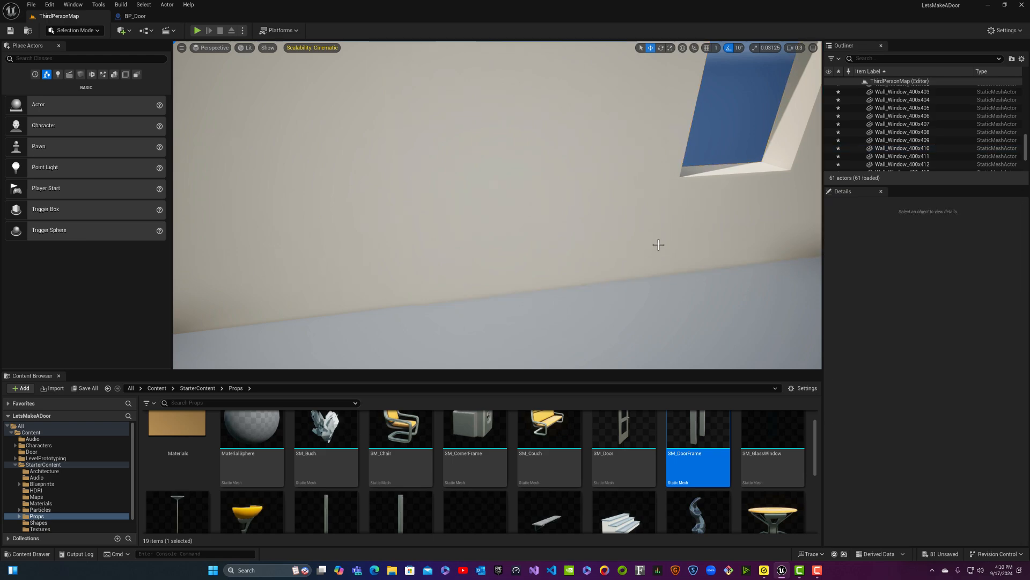
{"action": "scroll", "coordinate": [658, 243], "scroll_direction": "down", "scroll_amount": 5}
{"action": "left_click", "coordinate": [734, 228]}
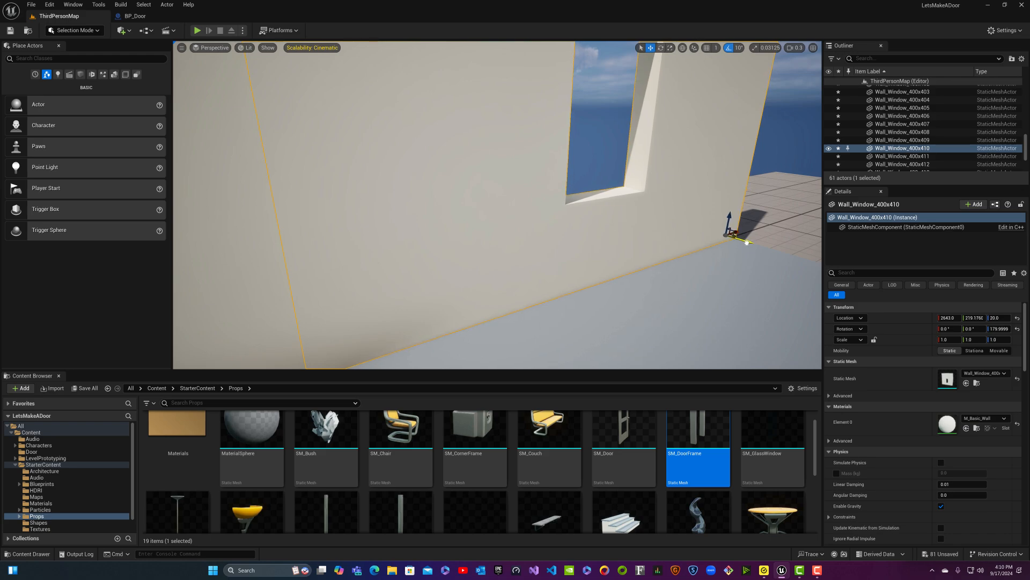
{"action": "left_click", "coordinate": [719, 254]}
- Duplicate the four window panels of the unfinished wall along Y and slide the copies to the open corner to close the building
{"action": "right_click_drag", "start_coordinate": [719, 254], "coordinate": [435, 223]}
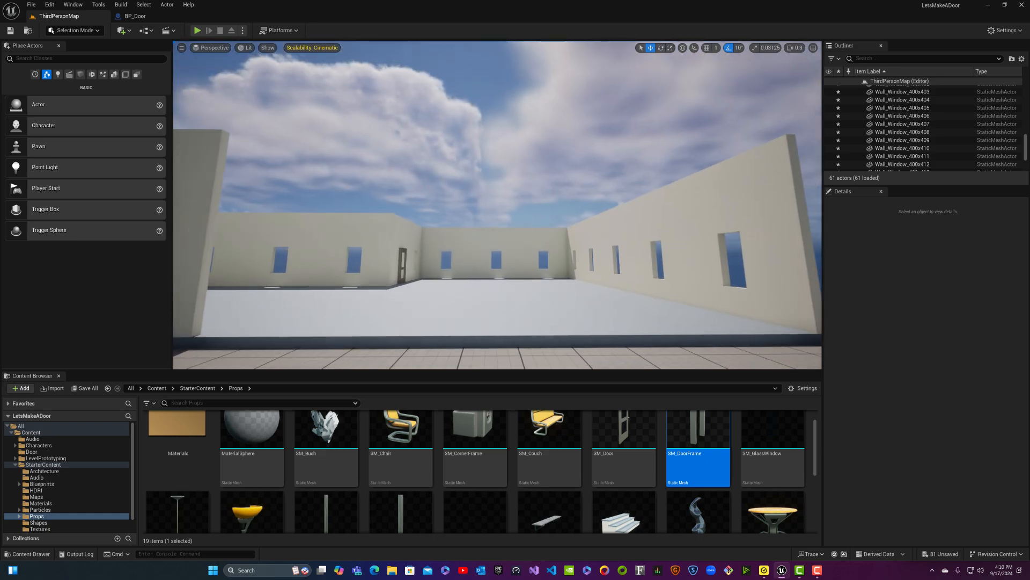
{"action": "right_click_drag", "start_coordinate": [615, 273], "coordinate": [616, 273]}
{"action": "right_click_drag", "start_coordinate": [395, 274], "coordinate": [322, 279]}
{"action": "left_click", "coordinate": [268, 213]}
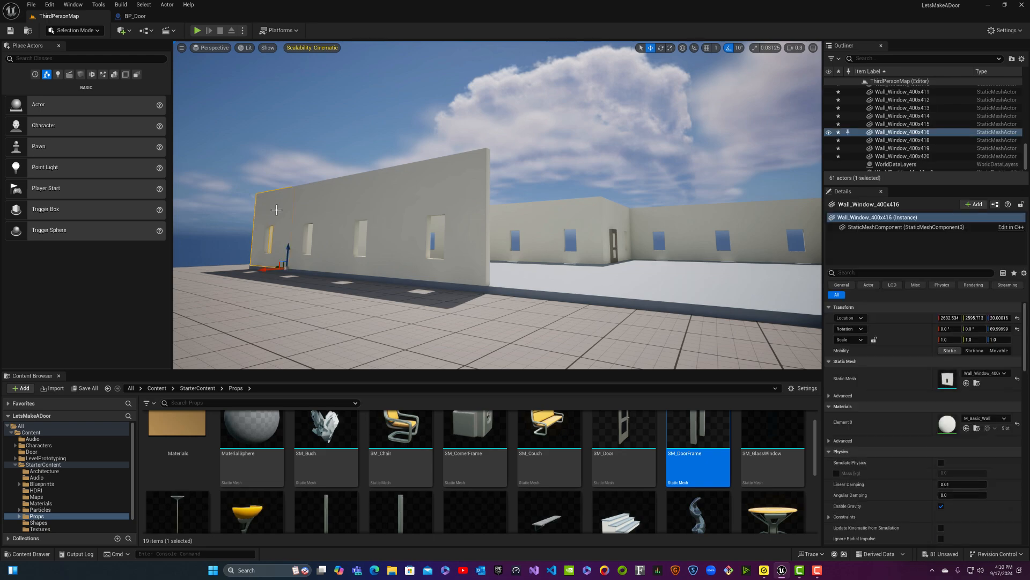
{"action": "left_click", "coordinate": [329, 207], "text": "ctrl"}
{"action": "left_click", "coordinate": [370, 191], "text": "ctrl"}
{"action": "left_click", "coordinate": [405, 245], "text": "ctrl"}
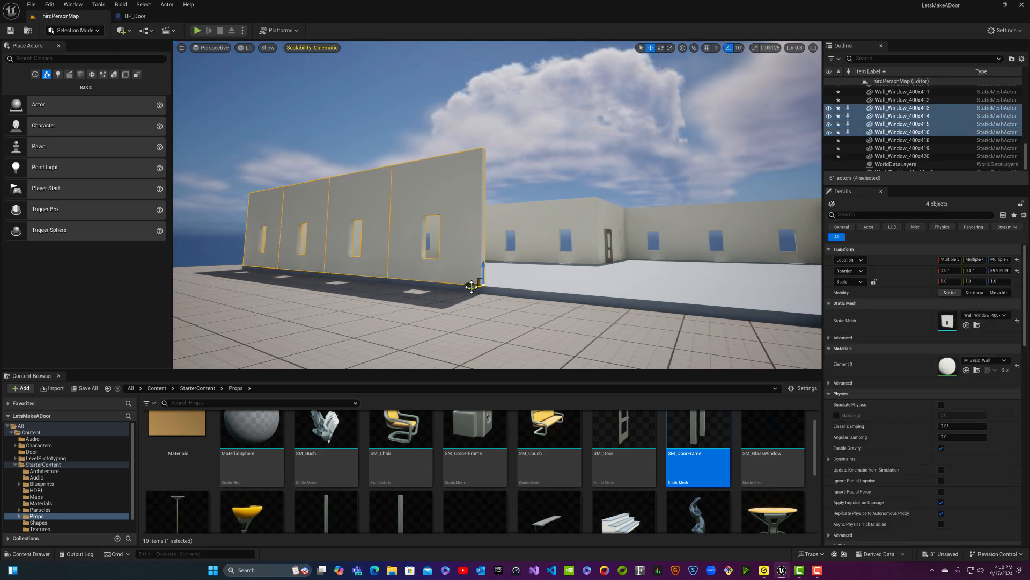
{"action": "left_click_drag", "start_coordinate": [469, 285], "coordinate": [607, 295], "text": "alt+shift"}
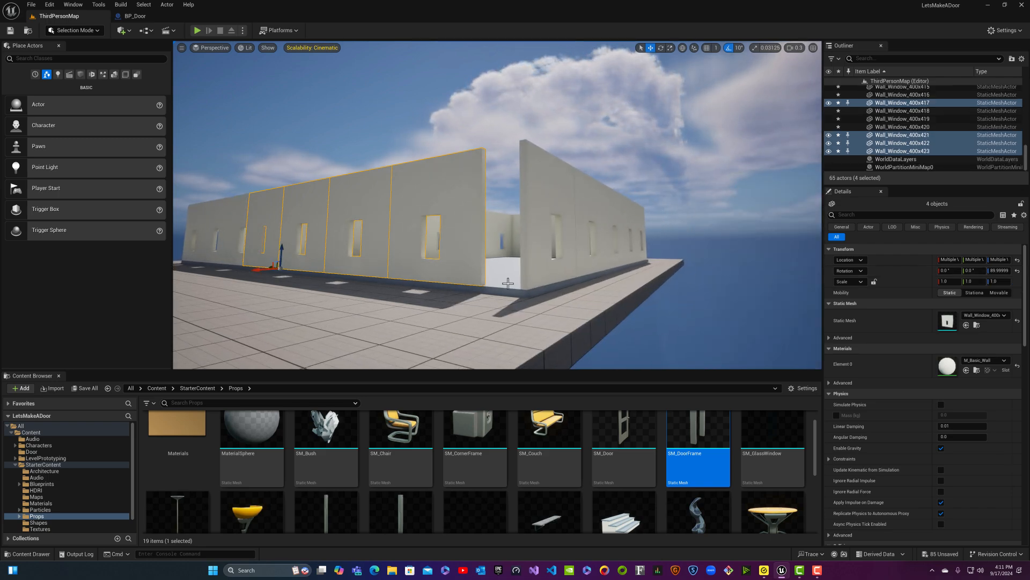
{"action": "left_click_drag", "start_coordinate": [270, 266], "coordinate": [283, 269]}
{"action": "key", "text": "Escape"}
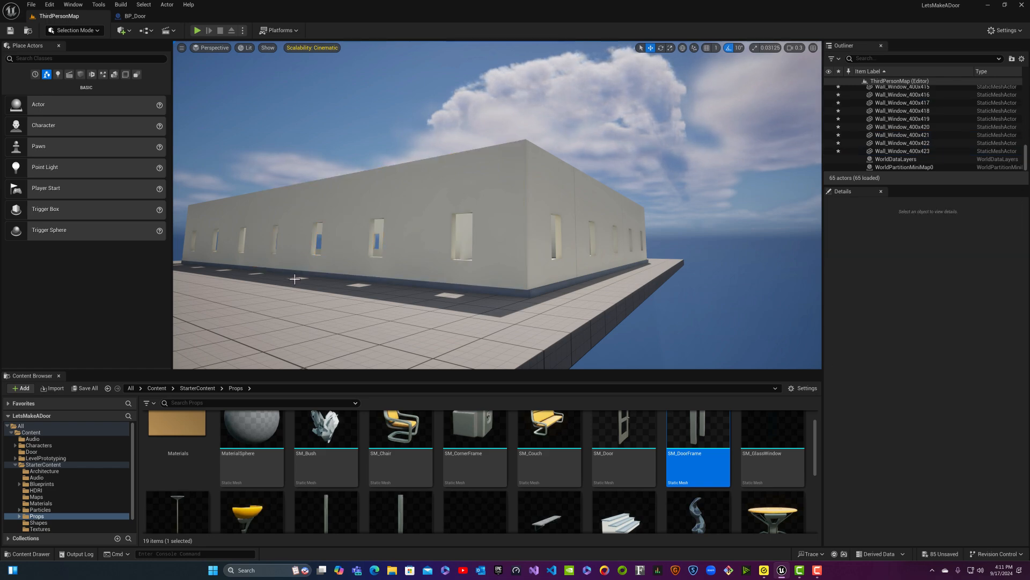
- Nudge the end window panel at the newly closed corner along Y to about 218.56, flush with the ends of both walls
{"action": "mouse_move", "coordinate": [294, 279]}
{"action": "right_mouse_down"}
{"action": "mouse_move", "coordinate": [203, 303]}
{"action": "mouse_move", "coordinate": [192, 346]}
{"action": "mouse_move", "coordinate": [176, 336]}
{"action": "mouse_move", "coordinate": [295, 277]}
{"action": "right_mouse_up"}
{"action": "key", "text": "d"}
{"action": "key", "text": "w"}
{"action": "key", "text": "s"}
{"action": "key", "text": "w"}
{"action": "key", "text": "s"}
{"action": "key", "text": "s"}
{"action": "left_click", "coordinate": [399, 241]}
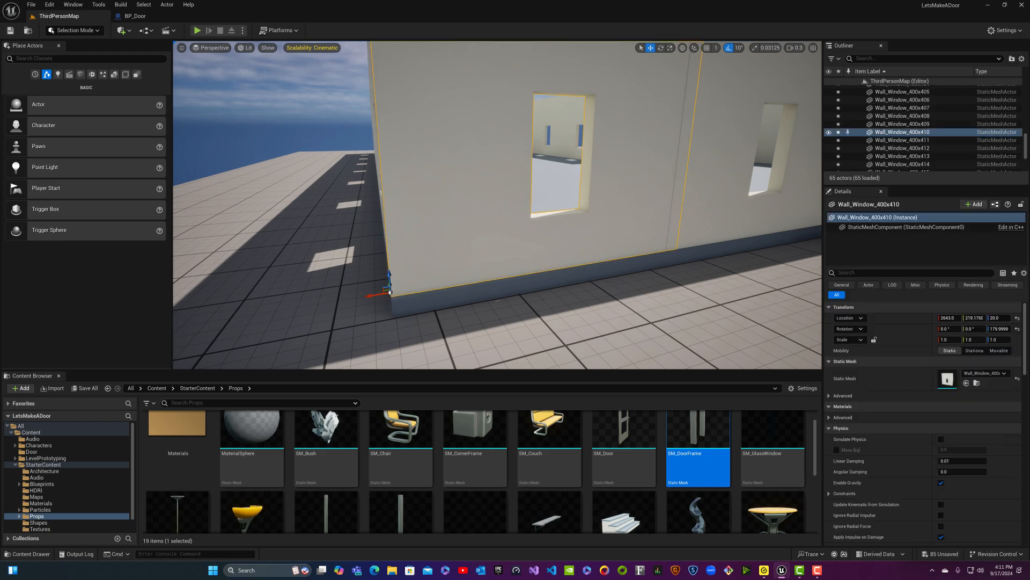
{"action": "key", "text": "a"}
{"action": "mouse_move", "coordinate": [403, 286]}
{"action": "right_mouse_down"}
{"action": "mouse_move", "coordinate": [417, 282]}
{"action": "mouse_move", "coordinate": [403, 286]}
{"action": "right_mouse_up"}
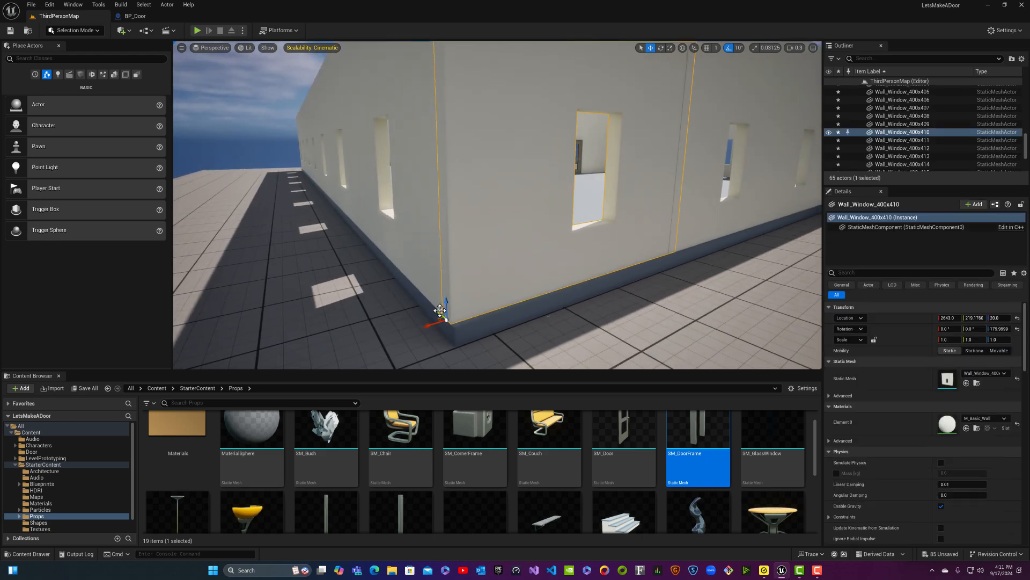
{"action": "left_click_drag", "start_coordinate": [440, 310], "coordinate": [441, 310]}
{"action": "key", "text": "Escape"}
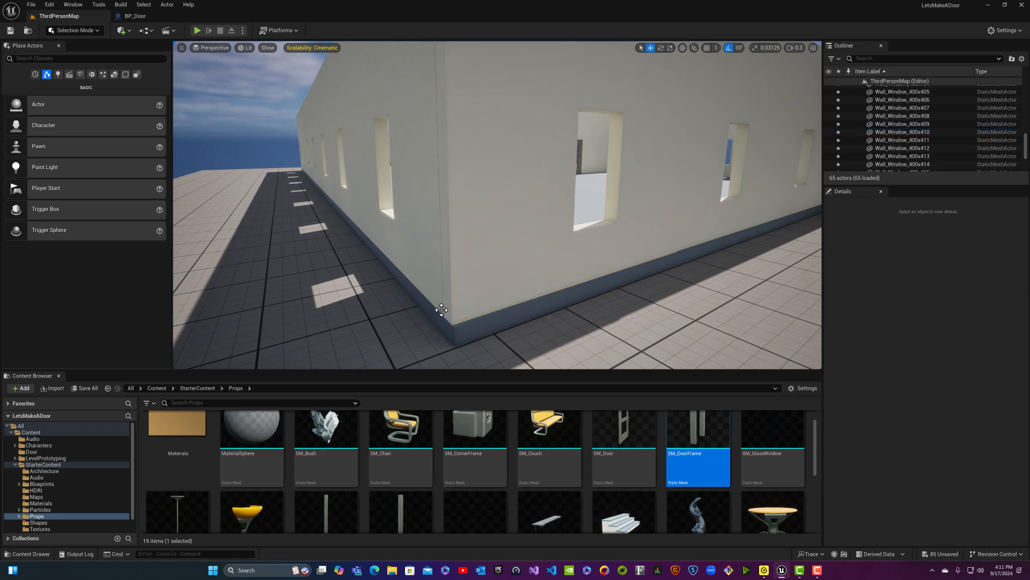
{"action": "left_click", "coordinate": [465, 300]}
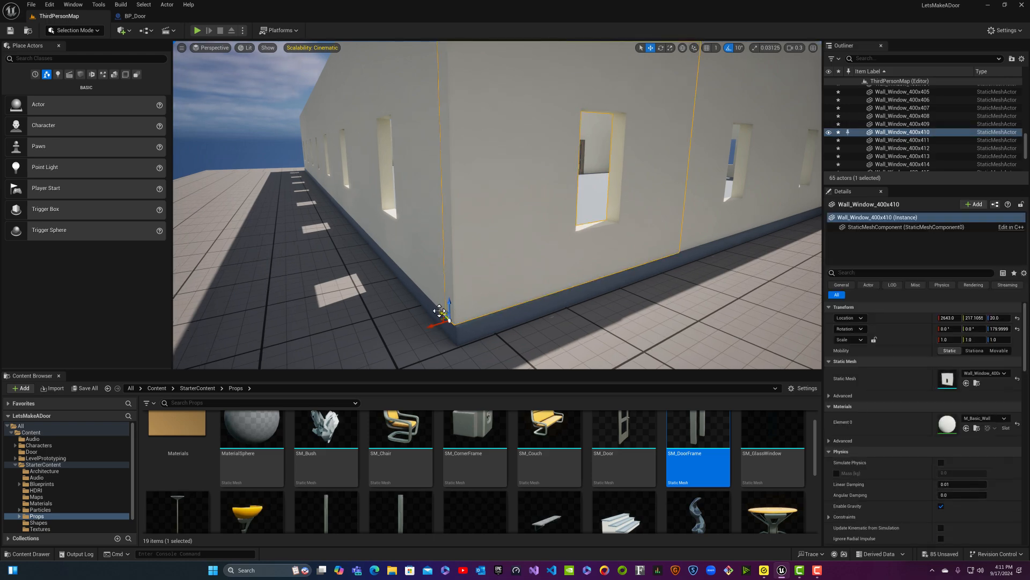
{"action": "left_click_drag", "start_coordinate": [443, 311], "coordinate": [441, 311]}
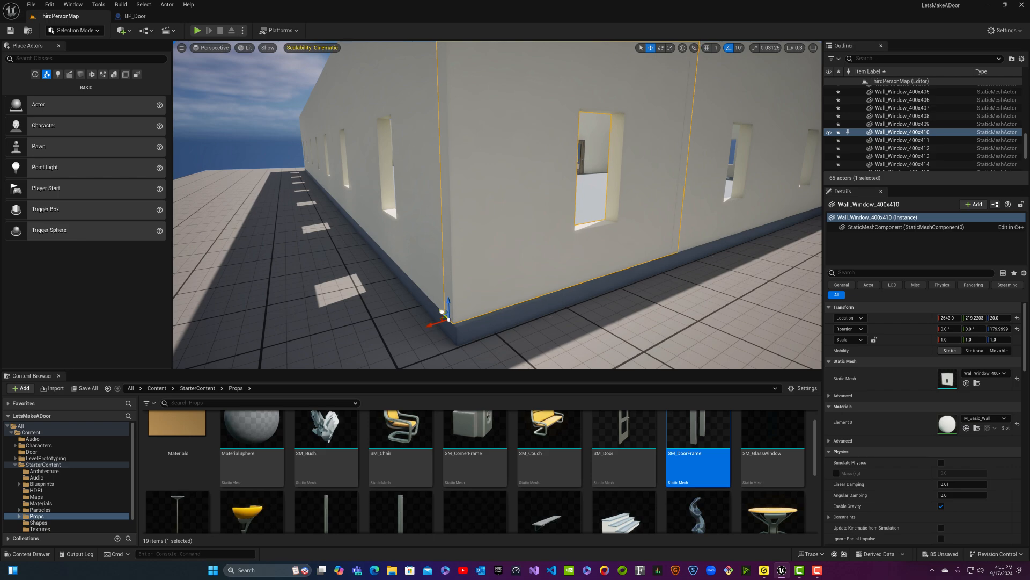
{"action": "key", "text": "Escape"}
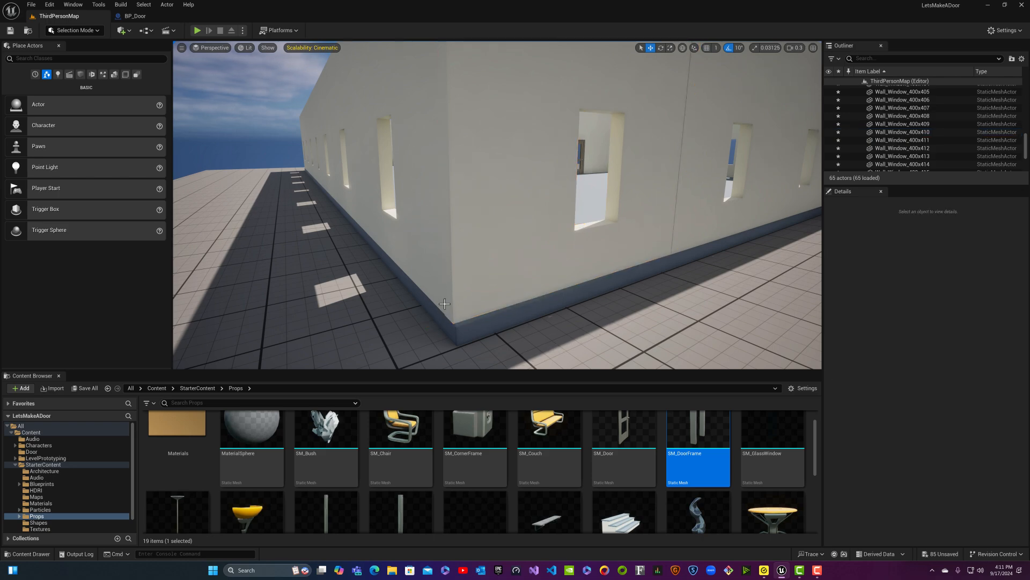
{"action": "left_click", "coordinate": [444, 300]}
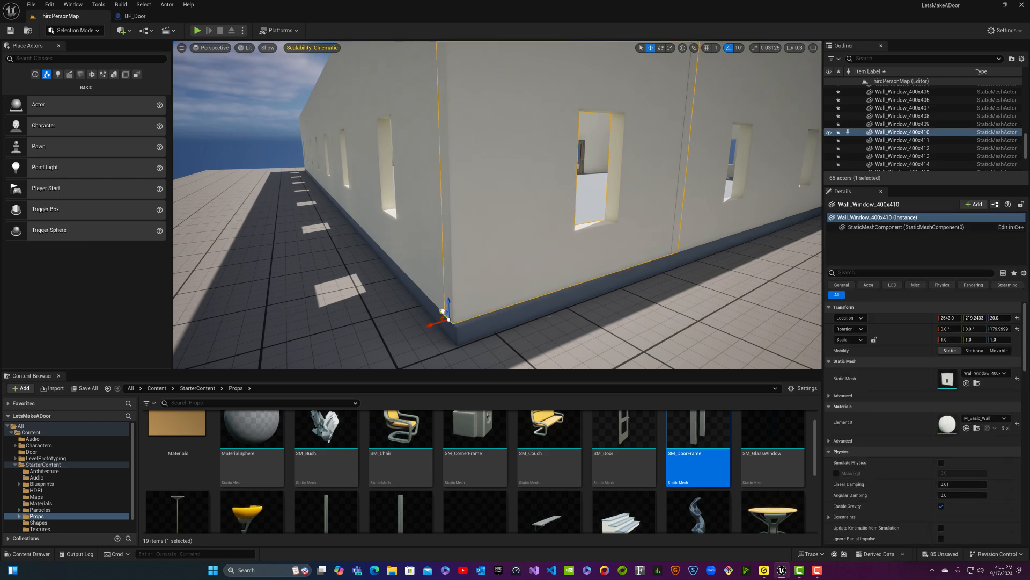
{"action": "key", "text": "Escape"}
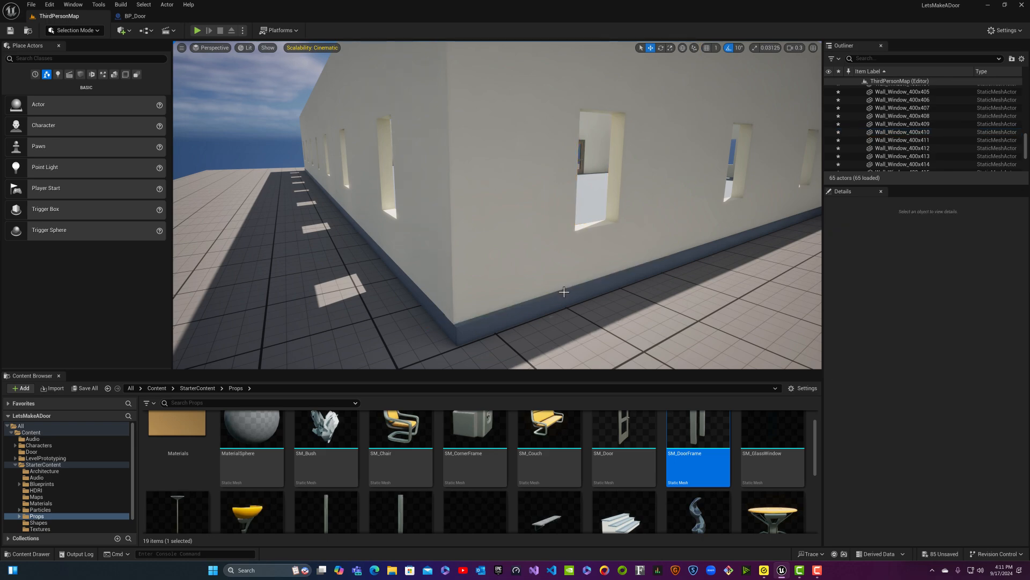
{"action": "left_click", "coordinate": [466, 310]}
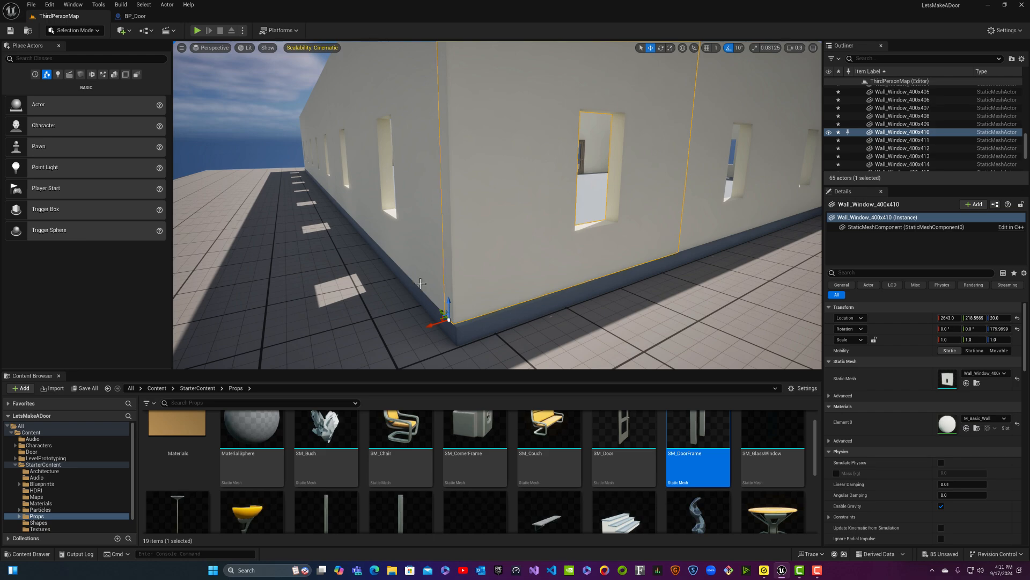
{"action": "left_click", "coordinate": [406, 268]}
{"action": "left_click", "coordinate": [347, 203], "text": "ctrl"}
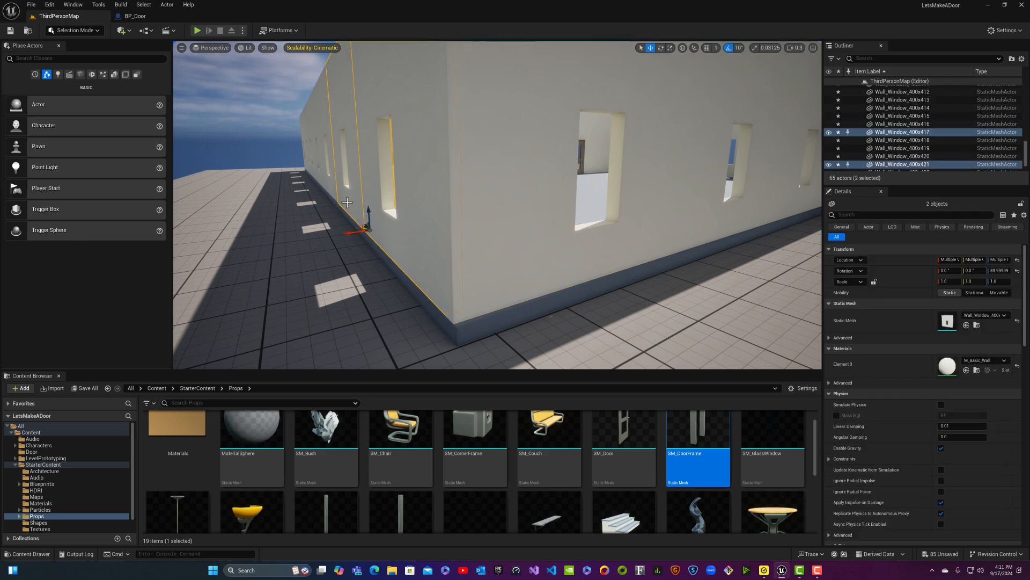
{"action": "right_click_drag", "start_coordinate": [321, 176], "coordinate": [341, 140]}
{"action": "key", "text": "a"}
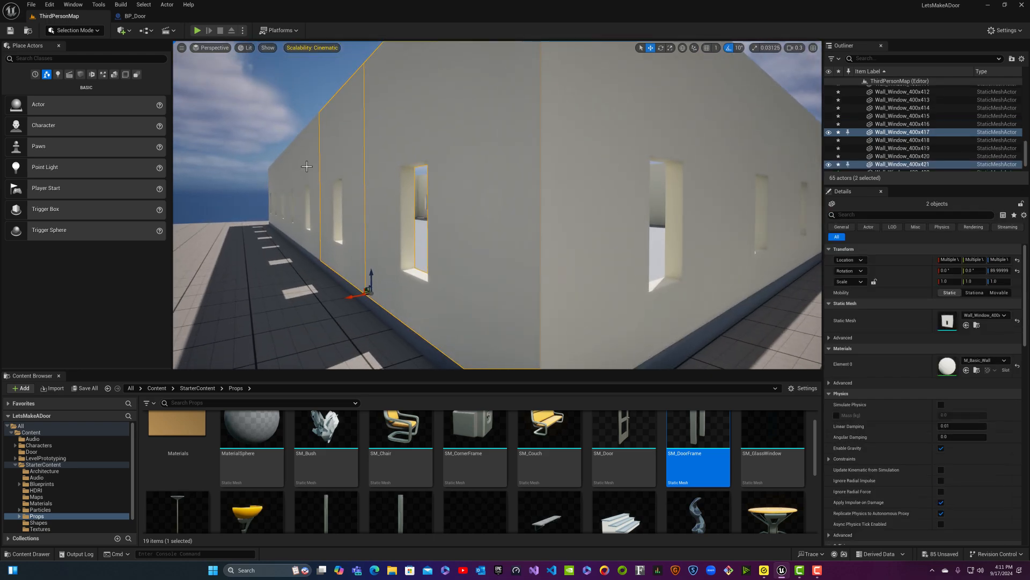
{"action": "left_click", "coordinate": [307, 166], "text": "ctrl"}
{"action": "left_click", "coordinate": [284, 172], "text": "ctrl"}
{"action": "left_click", "coordinate": [277, 176], "text": "ctrl"}
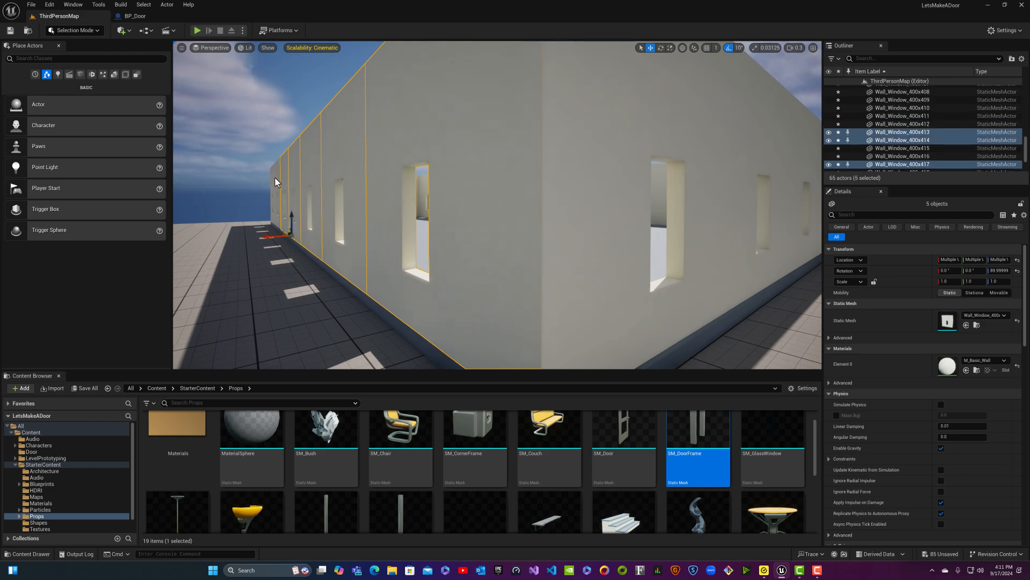
{"action": "left_click", "coordinate": [275, 178], "text": "ctrl"}
{"action": "right_click_drag", "start_coordinate": [299, 269], "coordinate": [299, 268]}
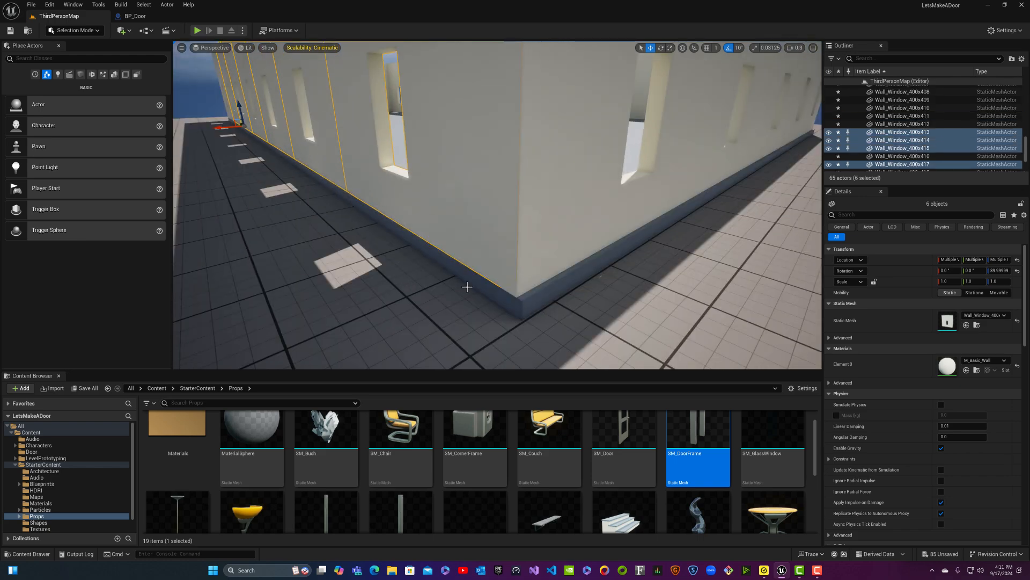
{"action": "right_click_drag", "start_coordinate": [501, 296], "coordinate": [431, 314]}
{"action": "right_click_drag", "start_coordinate": [499, 253], "coordinate": [497, 235]}
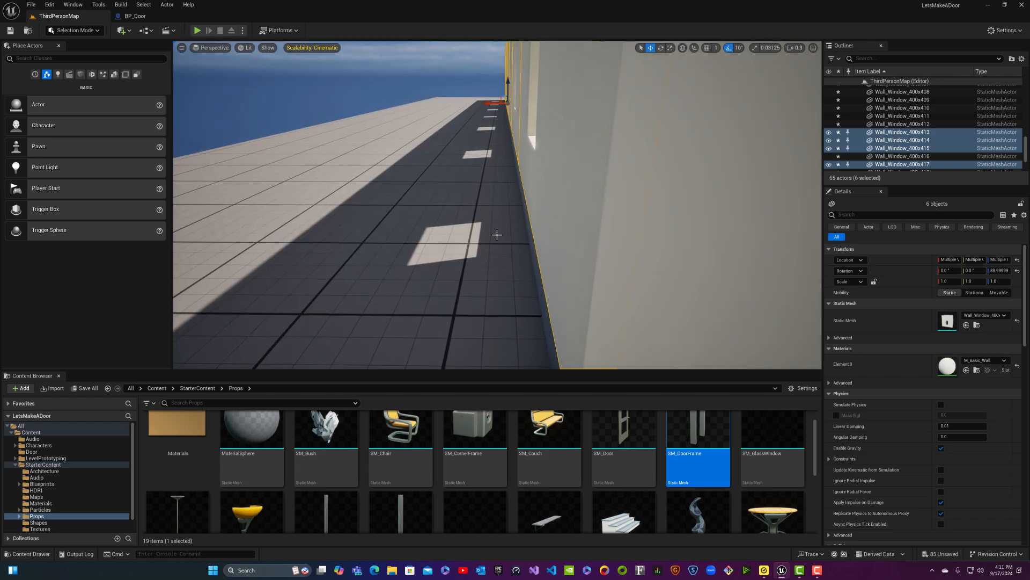
{"action": "left_click", "coordinate": [489, 105]}
{"action": "right_click_drag", "start_coordinate": [490, 105], "coordinate": [490, 144]}
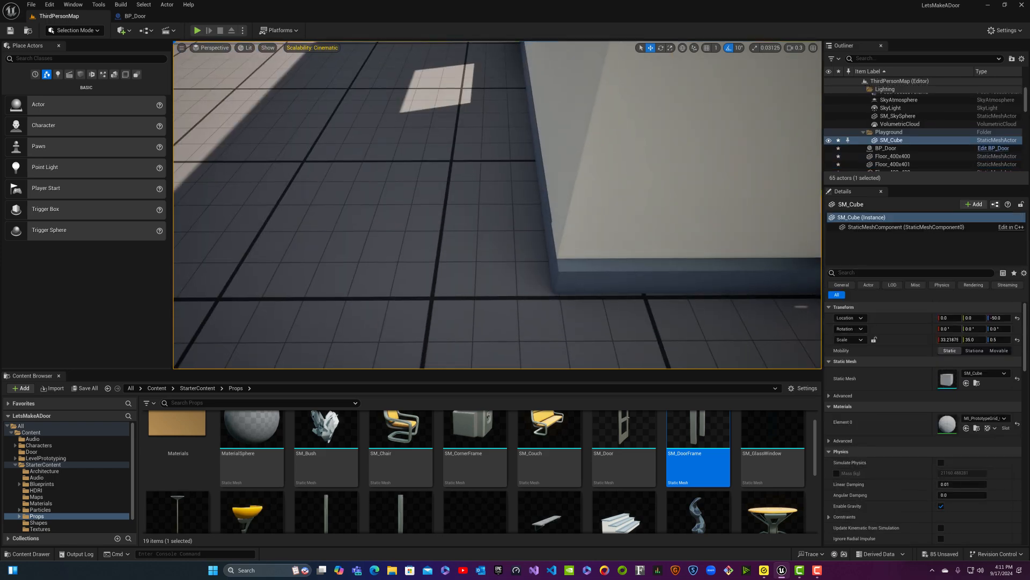
{"action": "right_click_drag", "start_coordinate": [530, 212], "coordinate": [530, 147]}
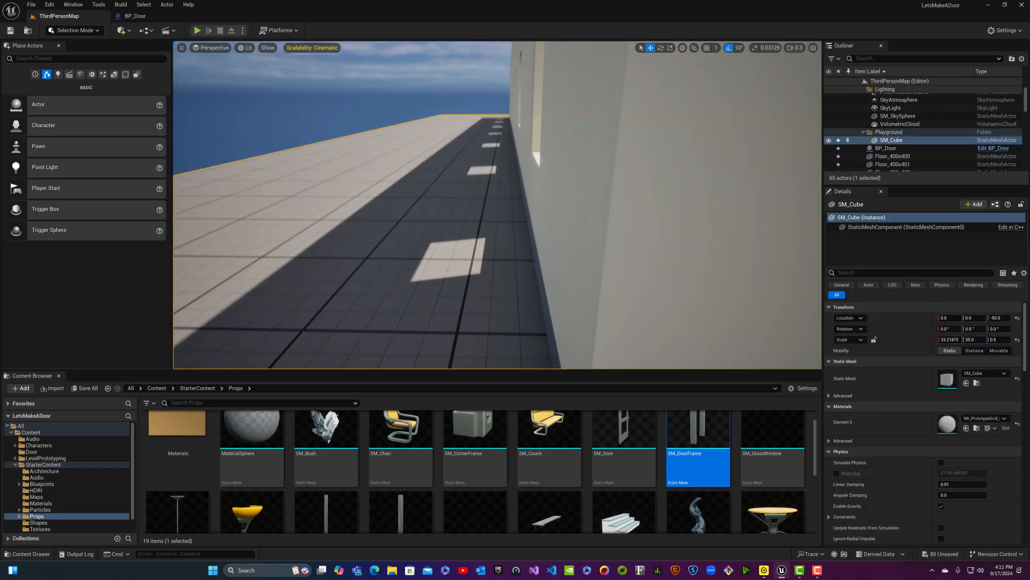
- Select all seven window panels of the shaded long wall, starting from the corner panel, and group them
{"action": "left_click", "coordinate": [564, 220]}
{"action": "right_click", "coordinate": [564, 220]}
{"action": "key", "text": "Escape"}
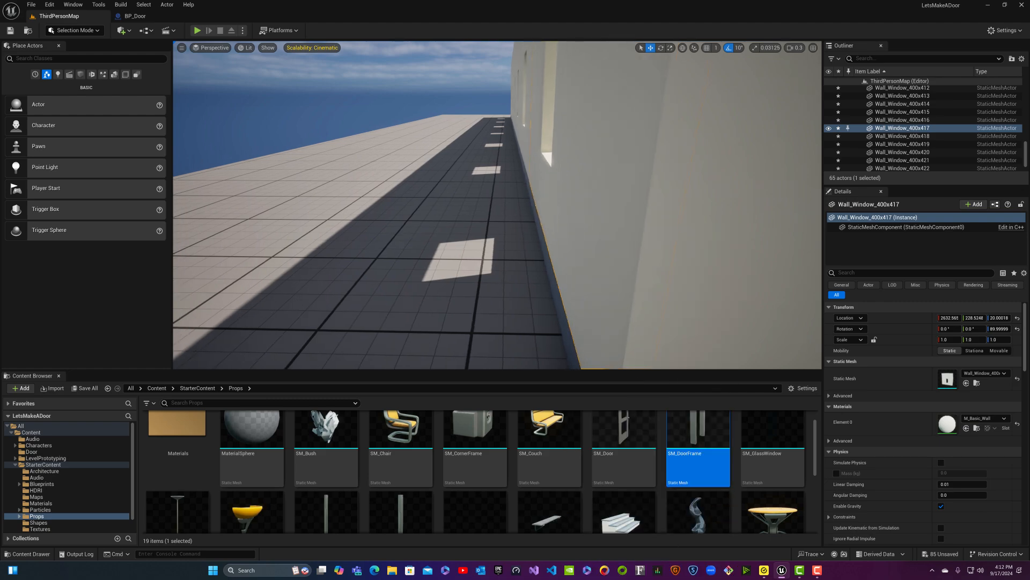
{"action": "right_click_drag", "start_coordinate": [523, 247], "coordinate": [551, 253]}
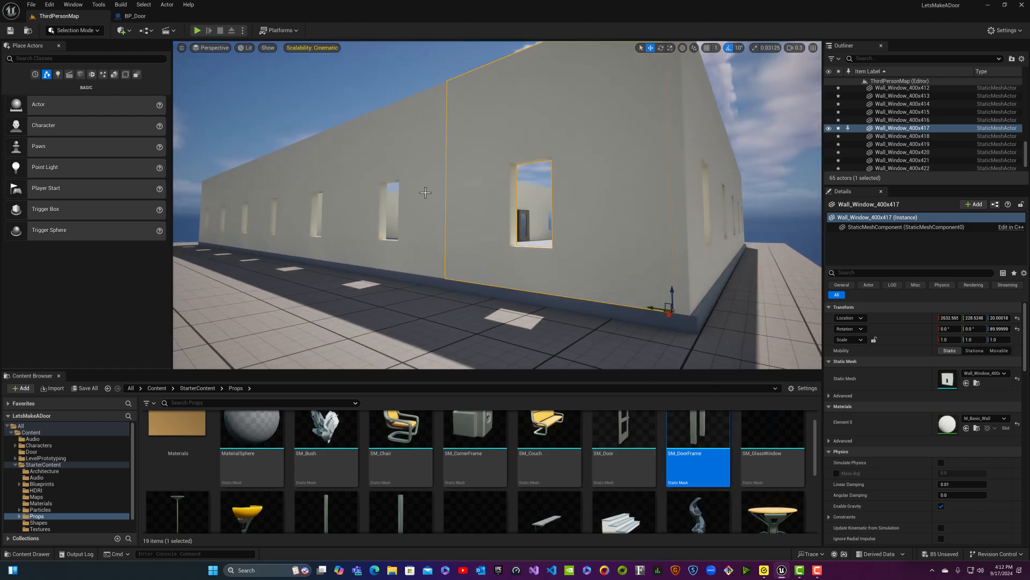
{"action": "left_click", "coordinate": [373, 189], "text": "ctrl"}
{"action": "left_click", "coordinate": [335, 185], "text": "ctrl"}
{"action": "left_click", "coordinate": [272, 188], "text": "ctrl"}
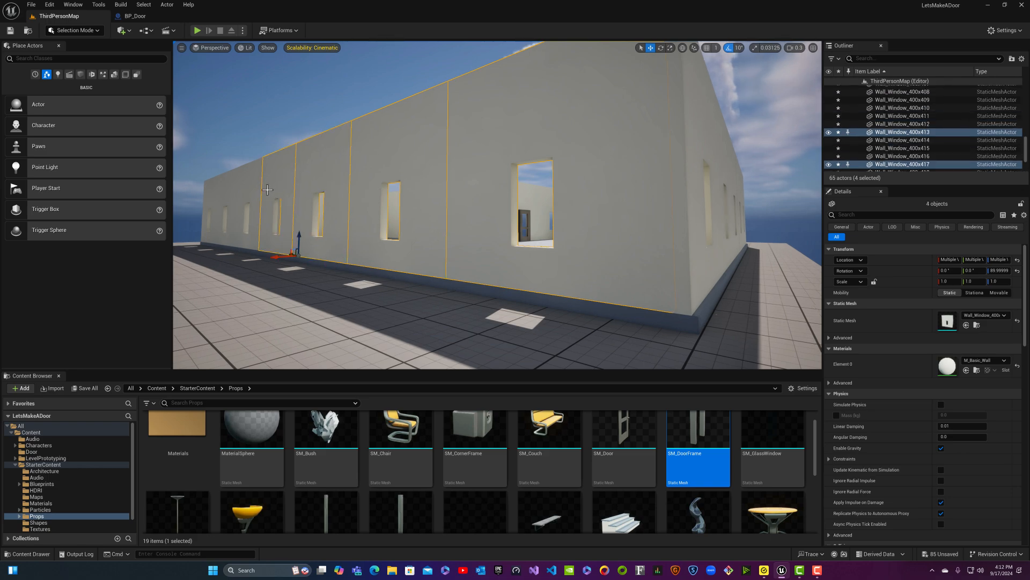
{"action": "left_click", "coordinate": [250, 192], "text": "ctrl"}
{"action": "left_click", "coordinate": [228, 197], "text": "ctrl"}
{"action": "left_click", "coordinate": [214, 200], "text": "ctrl"}
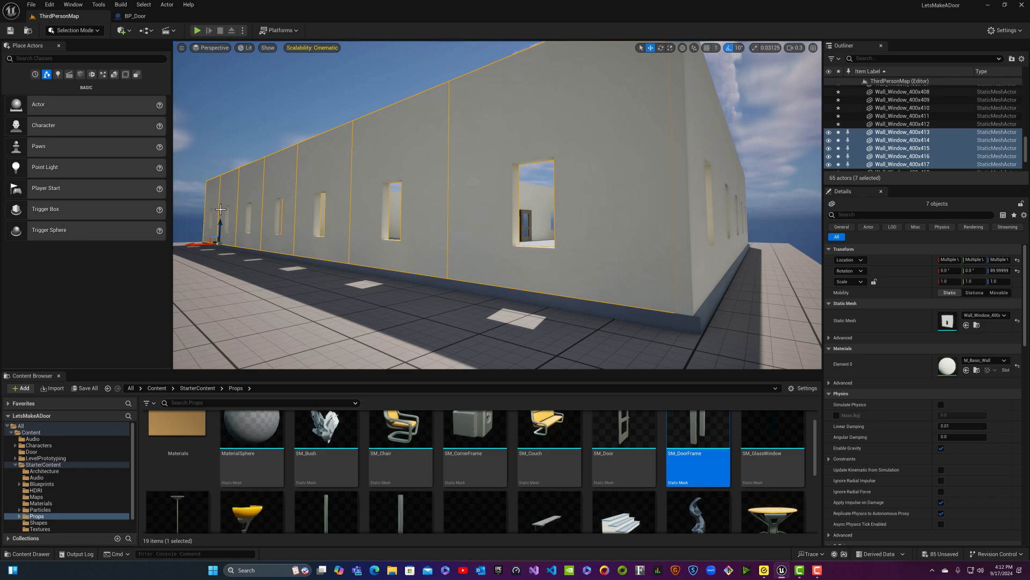
{"action": "key", "text": "ctrl+g"}
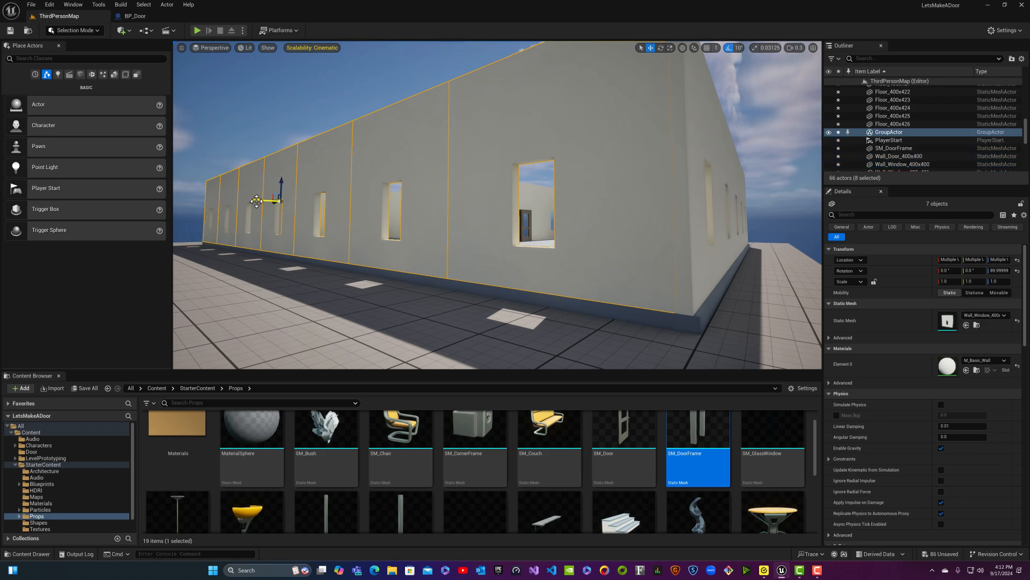
- Try nudging the grouped window panels slightly along X to sit flush with the corner and hide the seams
{"action": "mouse_move", "coordinate": [256, 201]}
{"action": "left_mouse_down"}
{"action": "mouse_move", "coordinate": [239, 206]}
{"action": "mouse_move", "coordinate": [256, 203]}
{"action": "left_mouse_up"}
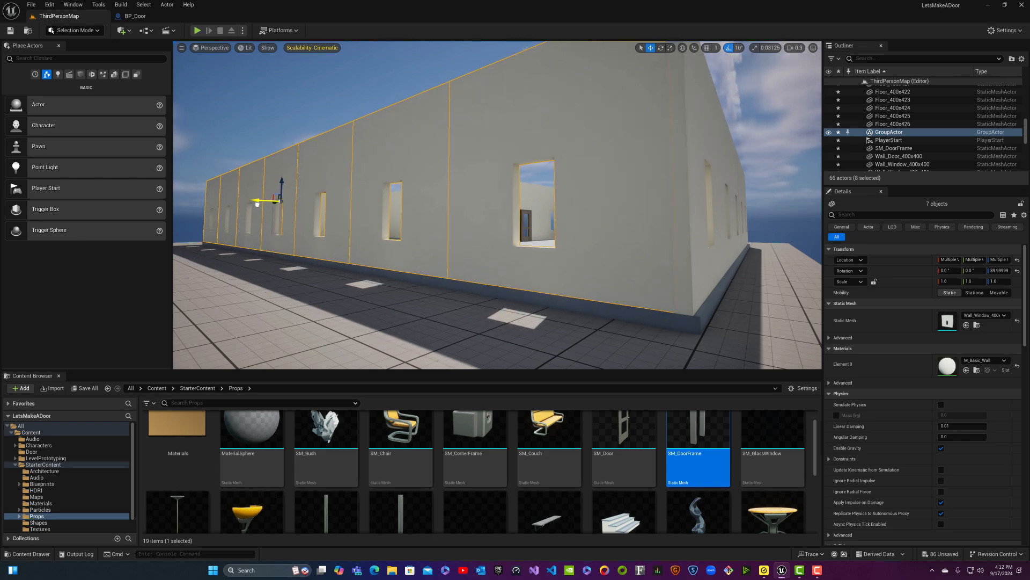
{"action": "key", "text": "Escape"}
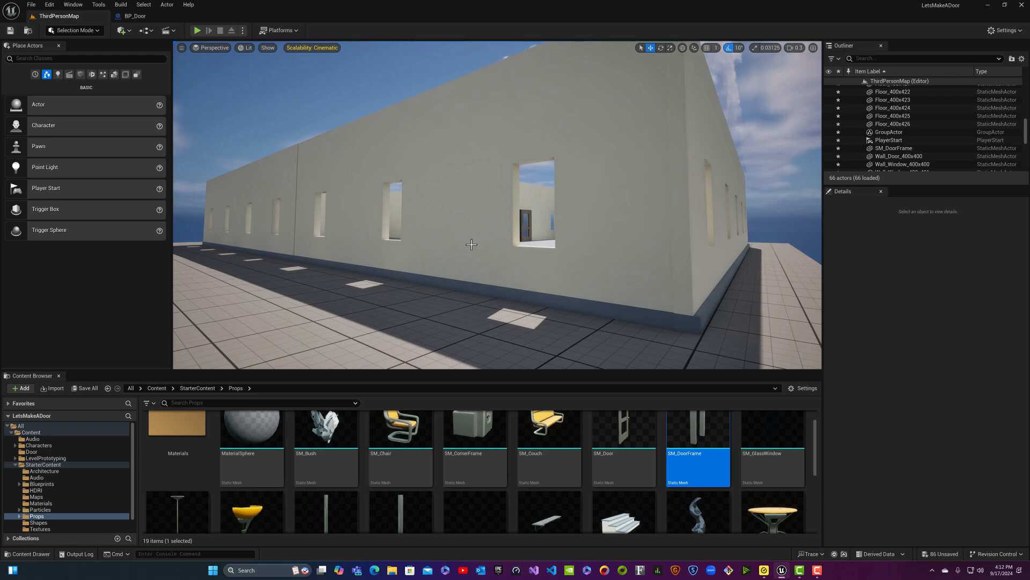
{"action": "left_click", "coordinate": [449, 236]}
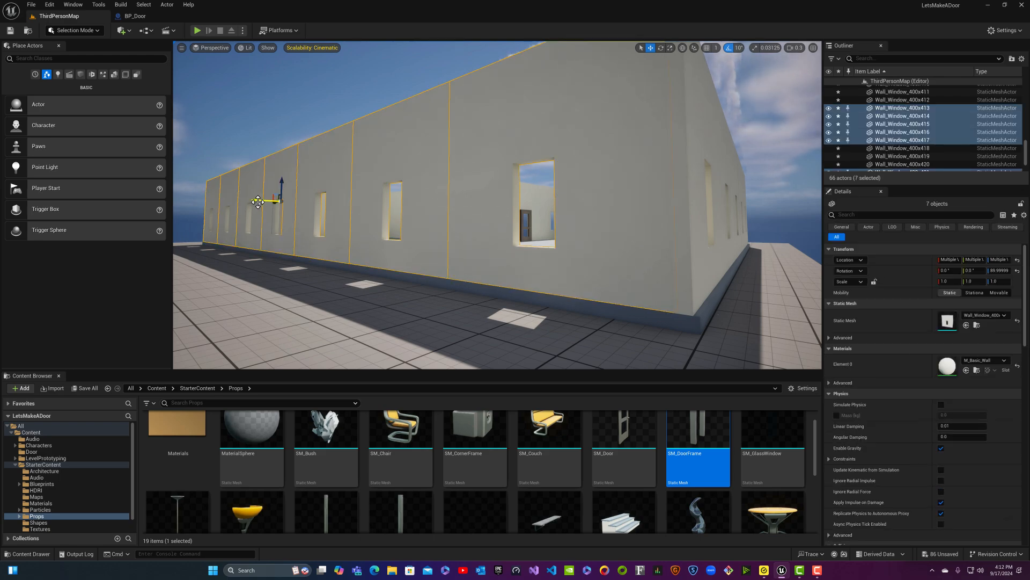
{"action": "key", "text": "Escape"}
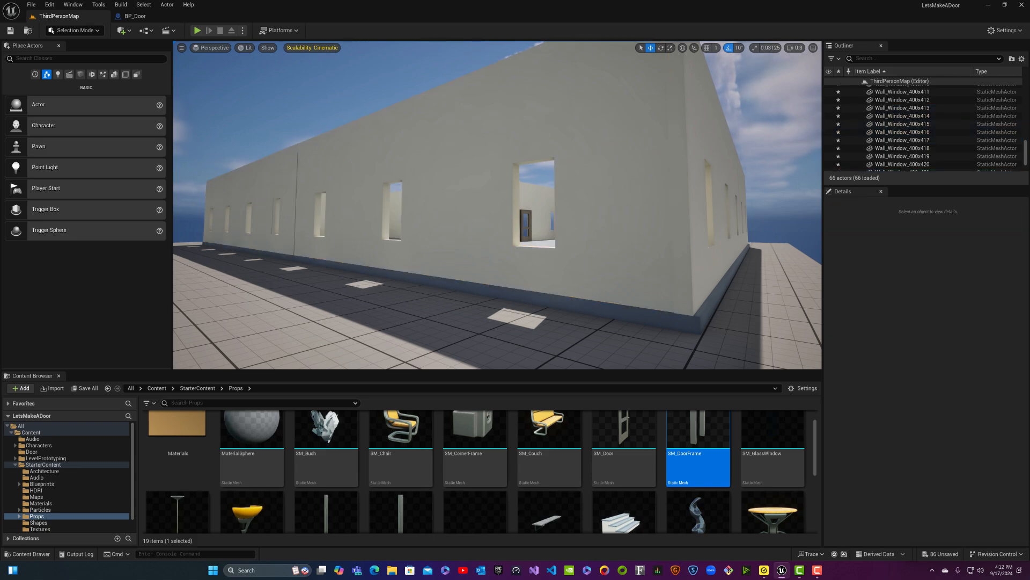
{"action": "left_click", "coordinate": [257, 203]}
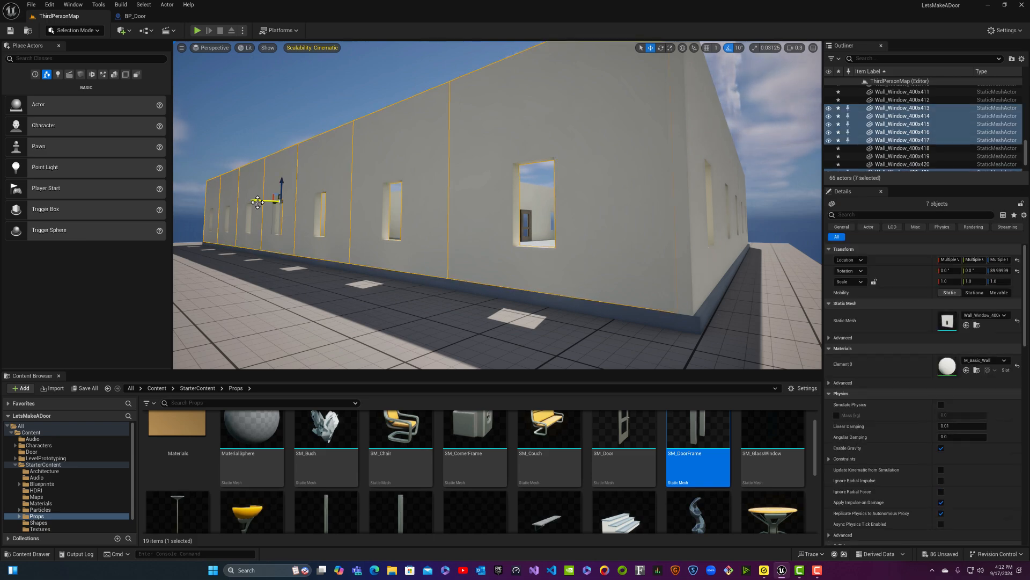
{"action": "key", "text": "Escape"}
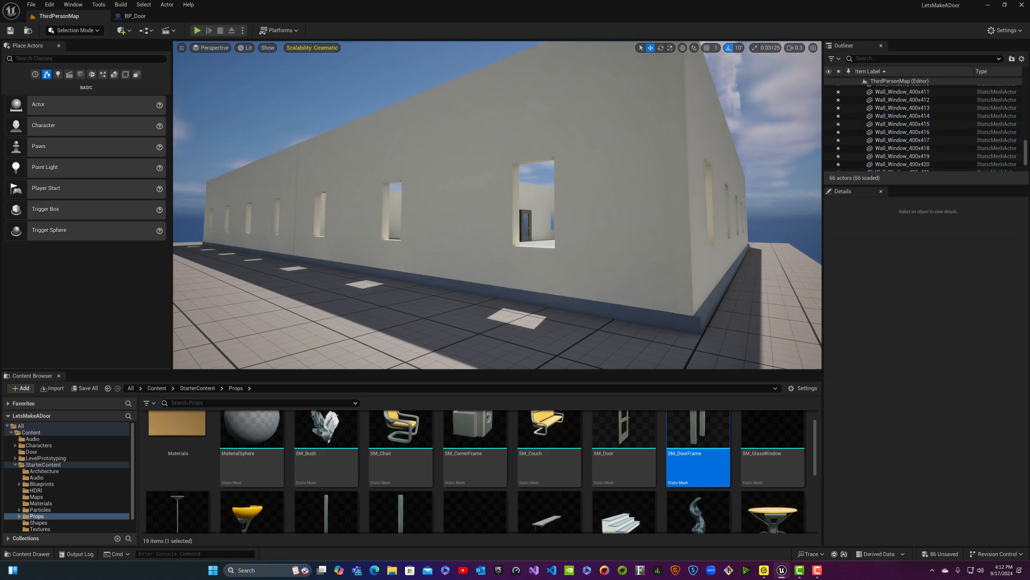
{"action": "left_click", "coordinate": [339, 199]}
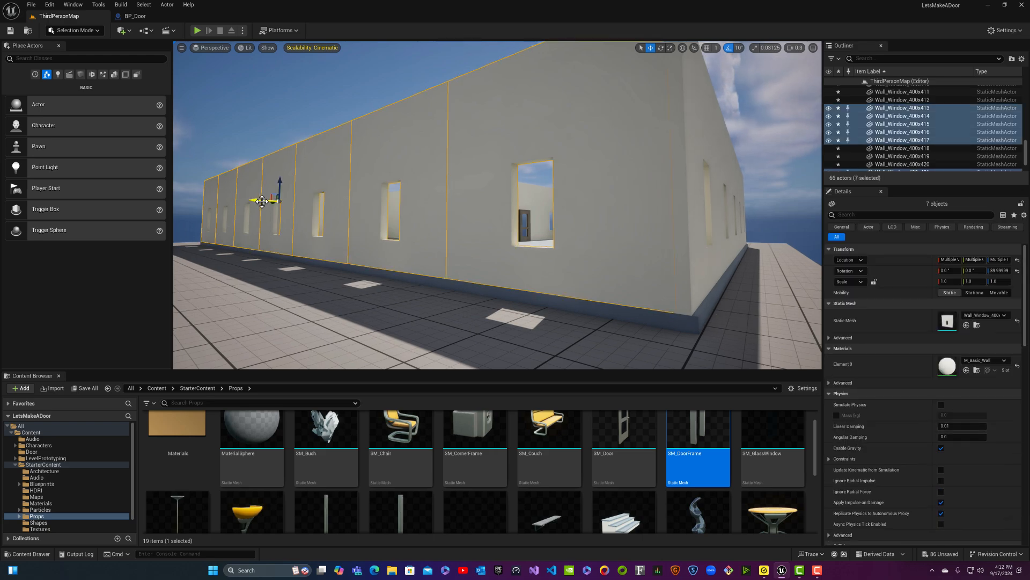
{"action": "key", "text": "Escape"}
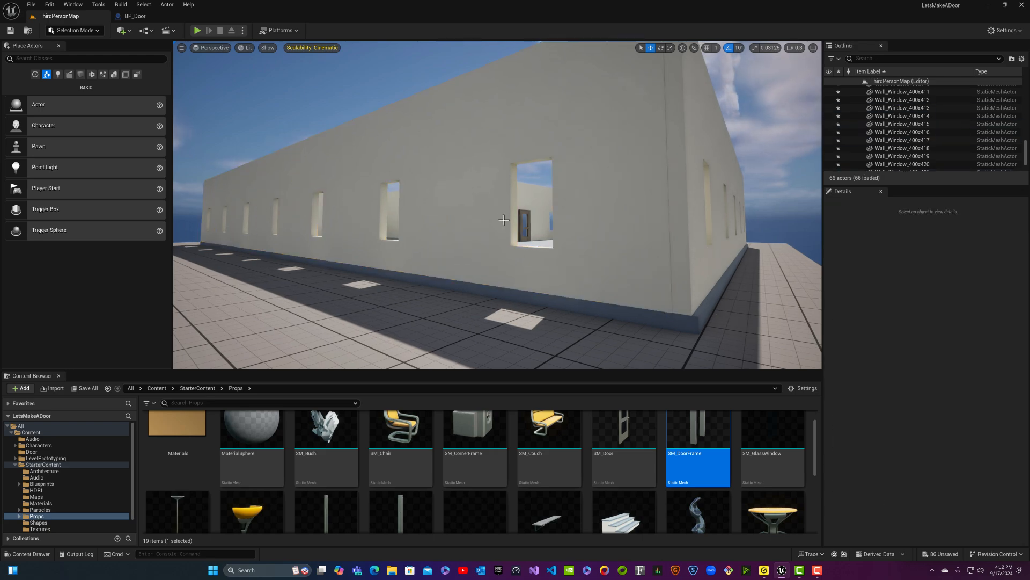
{"action": "left_click", "coordinate": [353, 222]}
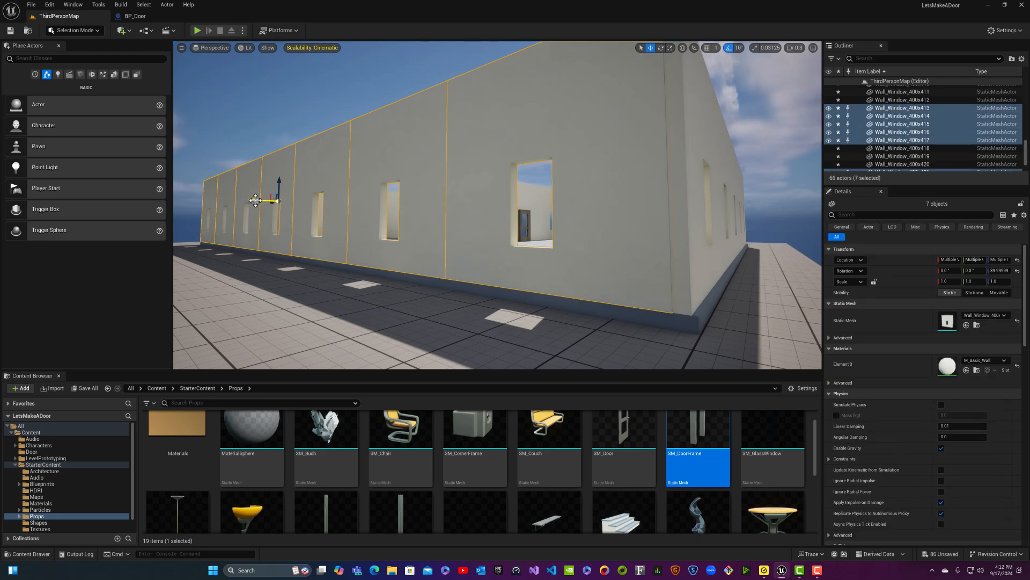
{"action": "key", "text": "Escape"}
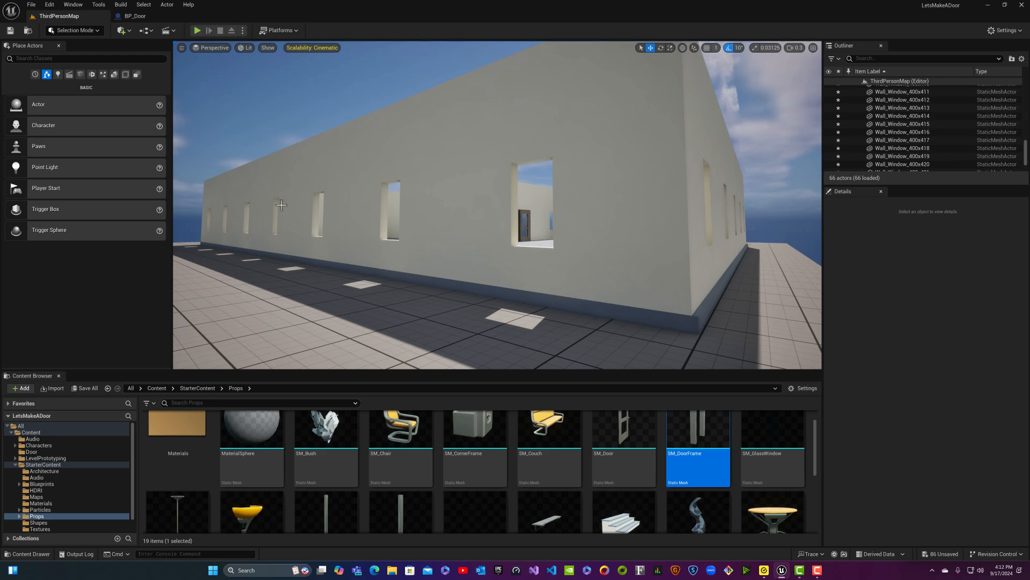
- Undo the nudges and the grouping of the long wall's window panels
{"action": "mouse_move", "coordinate": [390, 221]}
{"action": "right_mouse_down"}
{"action": "mouse_move", "coordinate": [397, 207]}
{"action": "mouse_move", "coordinate": [365, 209]}
{"action": "mouse_move", "coordinate": [390, 221]}
{"action": "right_mouse_up"}
{"action": "key", "text": "ctrl+z"}
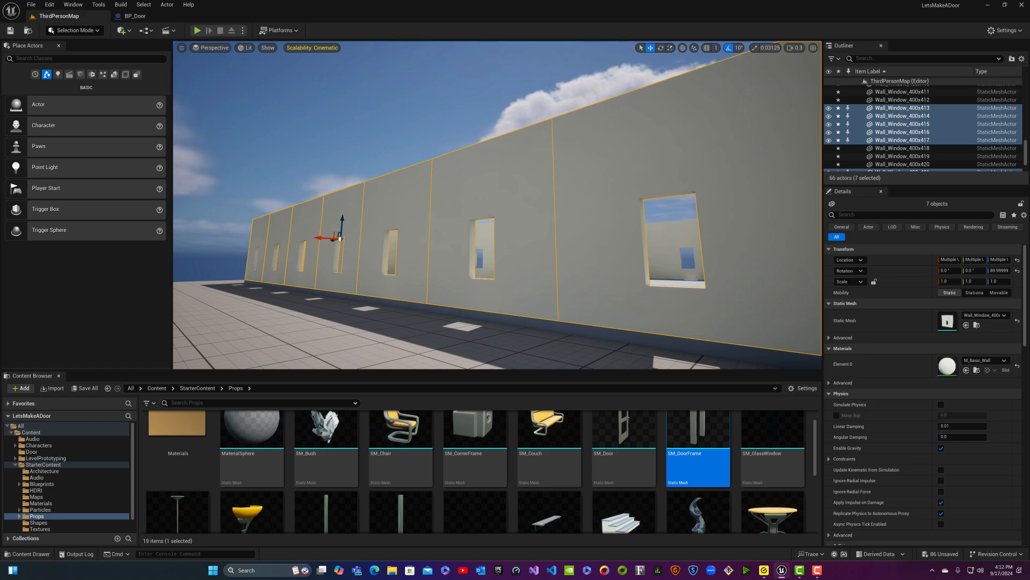
{"action": "key", "text": "ctrl+z"}
{"action": "key", "text": "ctrl+z"}
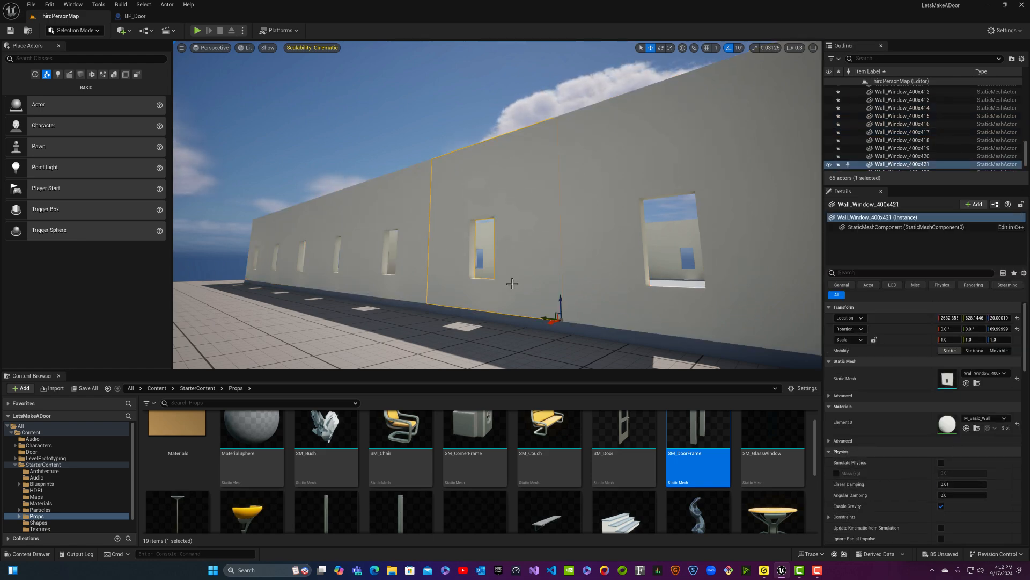
- Check the location of individual window panels one by one along the shaded long wall up to its far end
{"action": "left_click", "coordinate": [408, 286]}
{"action": "left_click", "coordinate": [341, 274]}
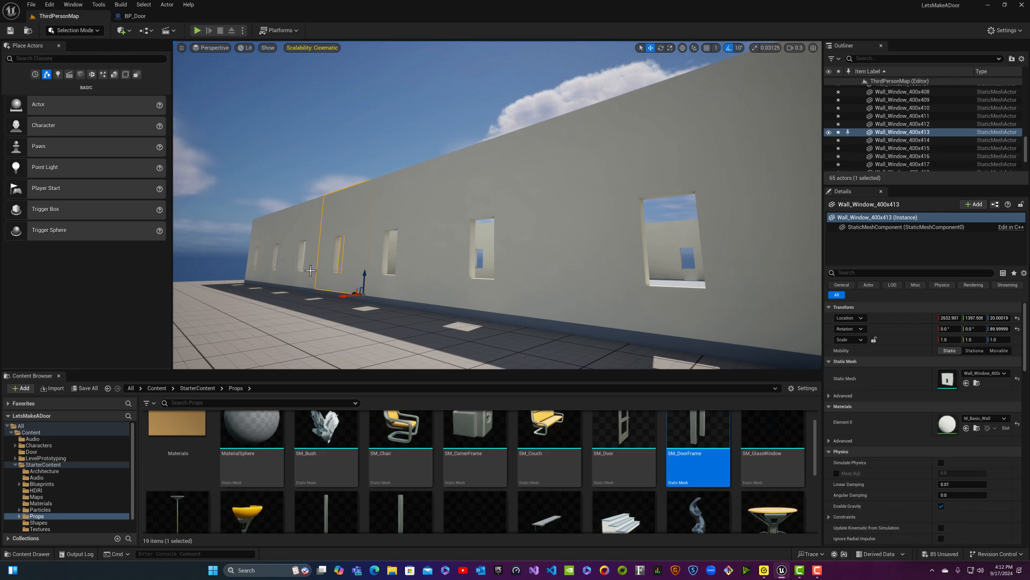
{"action": "left_click", "coordinate": [293, 270]}
{"action": "left_click", "coordinate": [274, 270]}
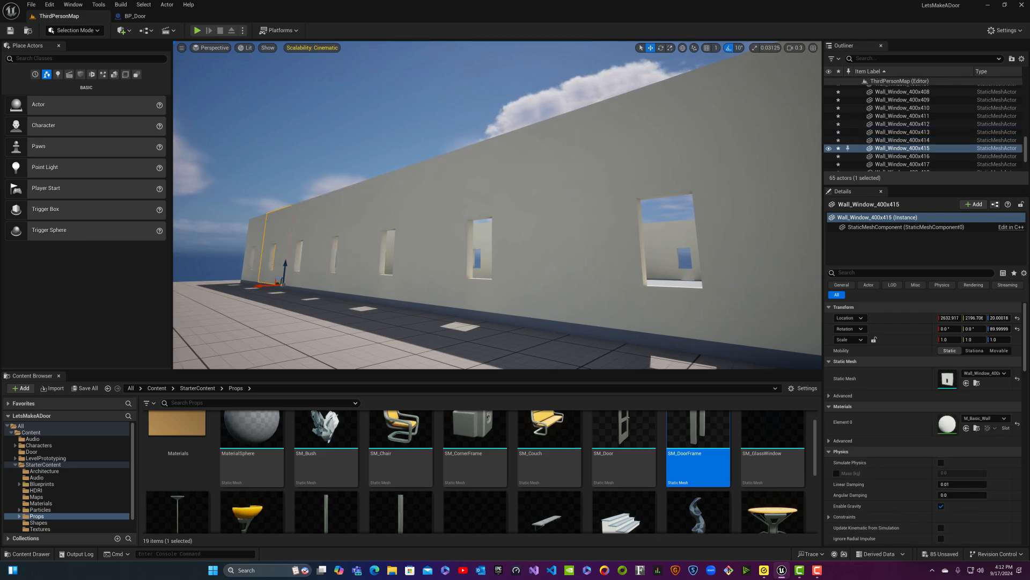
{"action": "left_click", "coordinate": [256, 264]}
- Select the row of five floor tiles along the inside of the window wall opposite the door
{"action": "key", "text": "d"}
{"action": "right_click_drag", "start_coordinate": [461, 292], "coordinate": [376, 279]}
{"action": "key", "text": "w"}
{"action": "scroll", "coordinate": [536, 292], "scroll_direction": "up", "scroll_amount": 3}
{"action": "key", "text": "w"}
{"action": "key", "text": "w"}
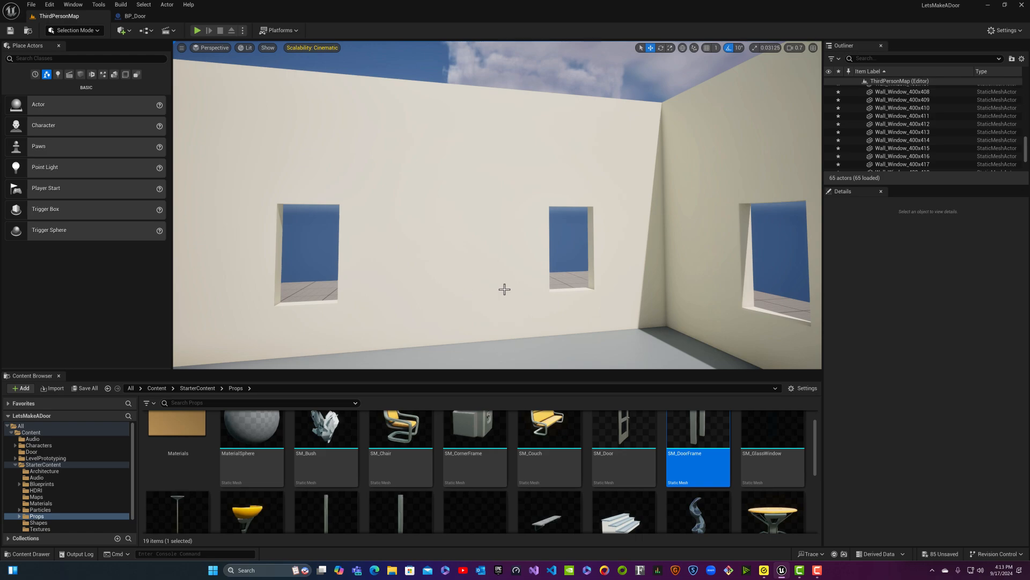
{"action": "right_click_drag", "start_coordinate": [510, 316], "coordinate": [495, 256]}
{"action": "left_click", "coordinate": [494, 254]}
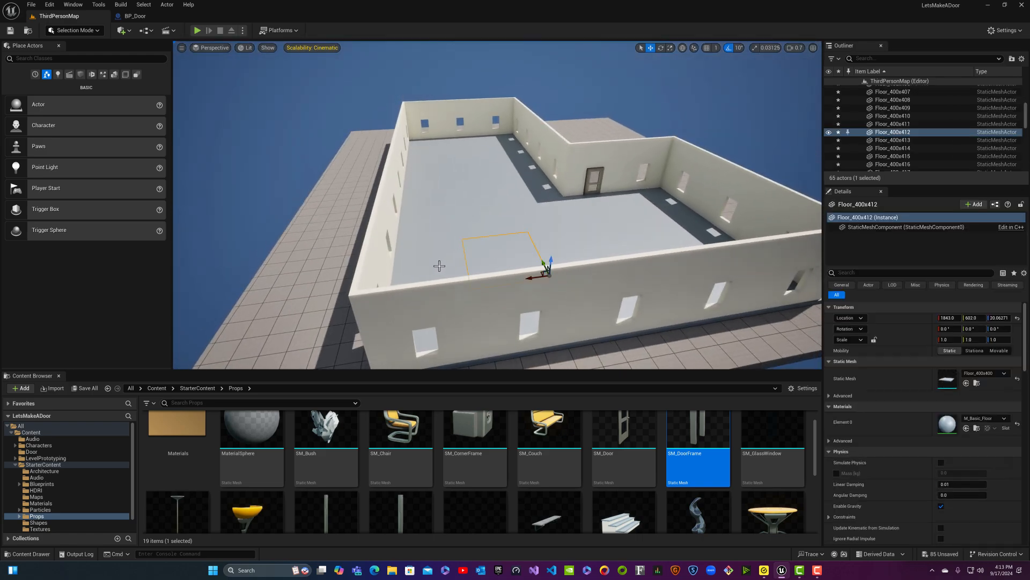
{"action": "left_click", "coordinate": [446, 263], "text": "ctrl"}
{"action": "left_click", "coordinate": [571, 243], "text": "ctrl"}
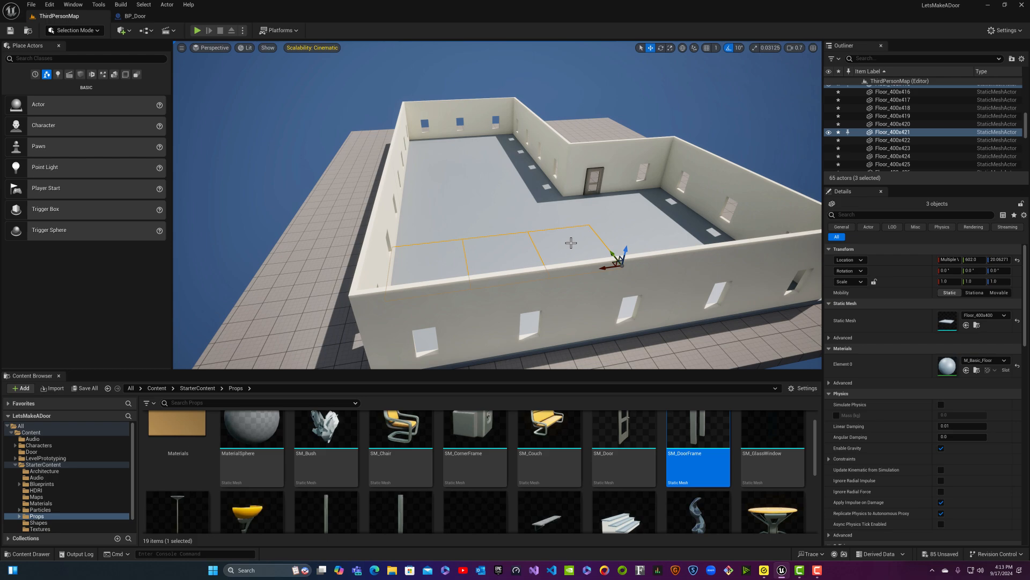
{"action": "left_click", "coordinate": [650, 231], "text": "ctrl"}
{"action": "left_click", "coordinate": [694, 220], "text": "ctrl"}
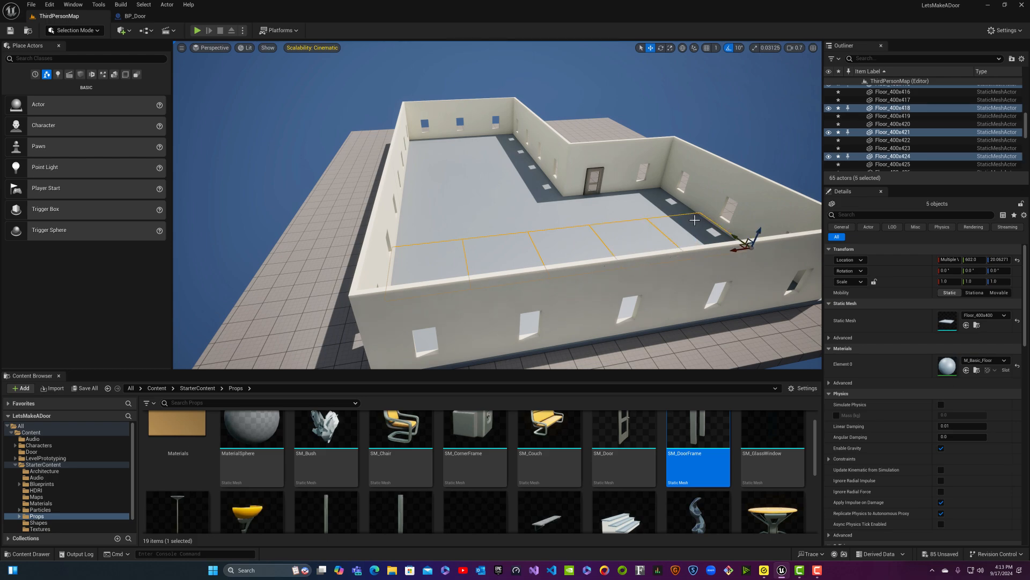
- Add the floor tiles along the two inner walls beside the door and the first far-end tile to the selection
{"action": "left_click", "coordinate": [663, 206], "text": "ctrl"}
{"action": "left_click", "coordinate": [551, 194], "text": "ctrl"}
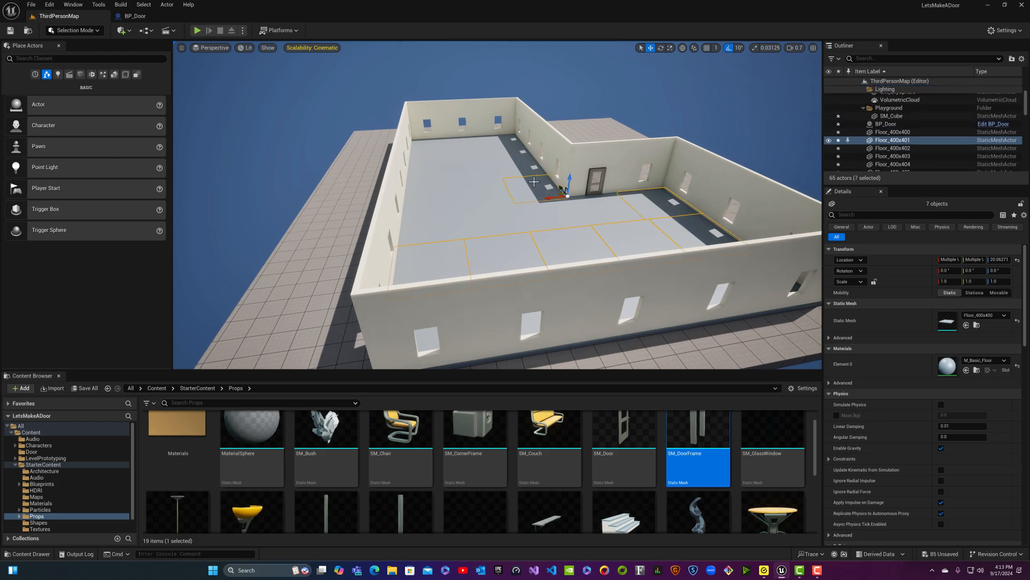
{"action": "left_click", "coordinate": [528, 172], "text": "ctrl"}
{"action": "left_click", "coordinate": [517, 155], "text": "ctrl"}
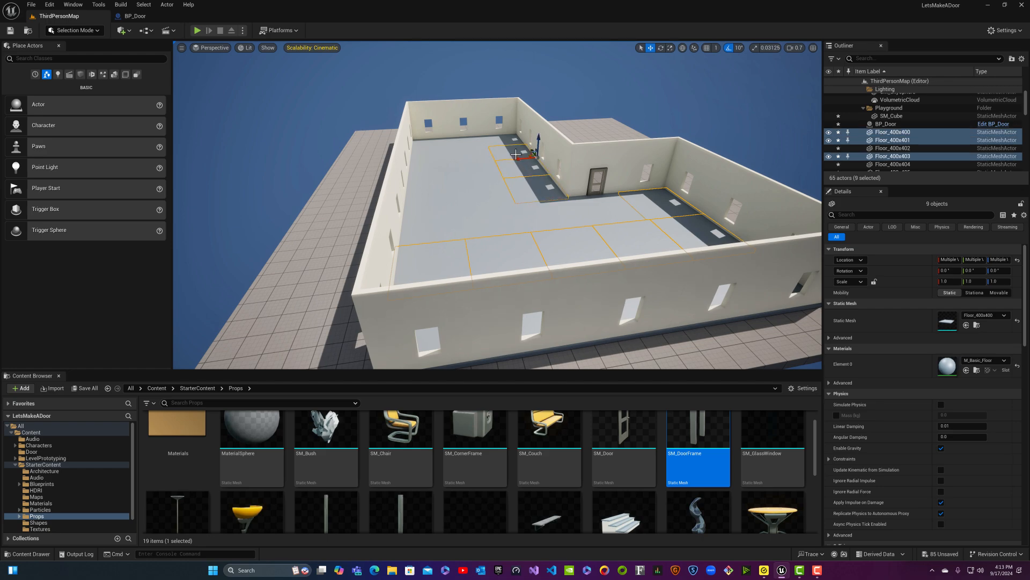
{"action": "left_click", "coordinate": [510, 142], "text": "ctrl"}
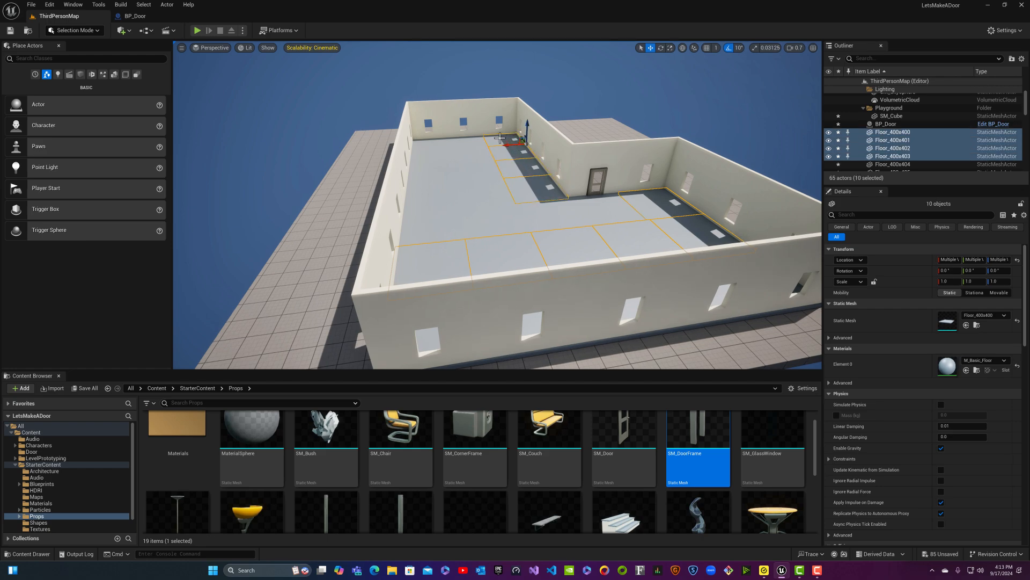
{"action": "left_click", "coordinate": [477, 137], "text": "ctrl"}
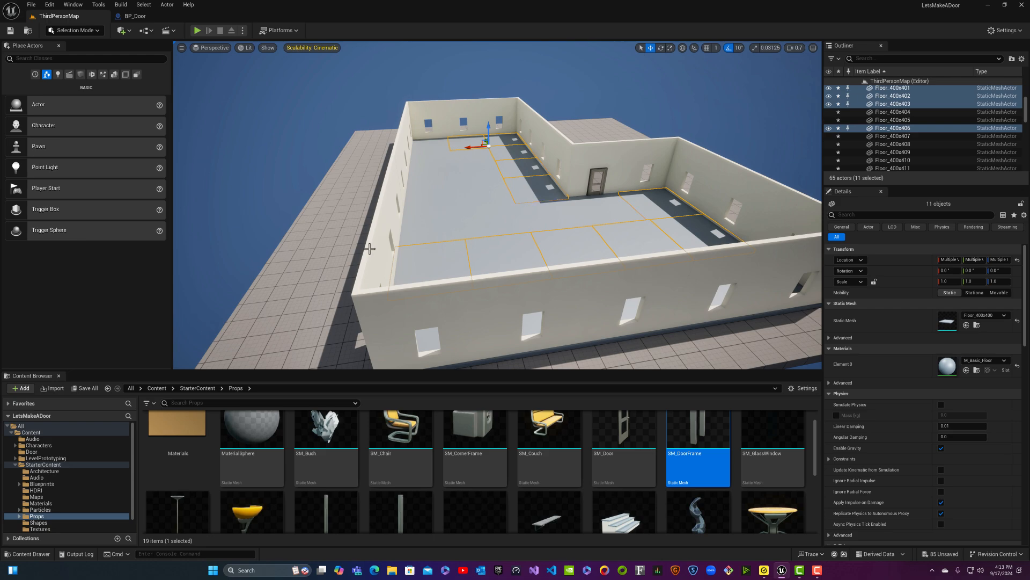
- Add the first floor tiles beneath the shaded outer walls to the selection, picking their exposed edges from outside the building
{"action": "key", "text": "a"}
{"action": "right_click_drag", "start_coordinate": [369, 249], "coordinate": [556, 267]}
{"action": "key", "text": "w"}
{"action": "left_click", "coordinate": [574, 262], "text": "ctrl"}
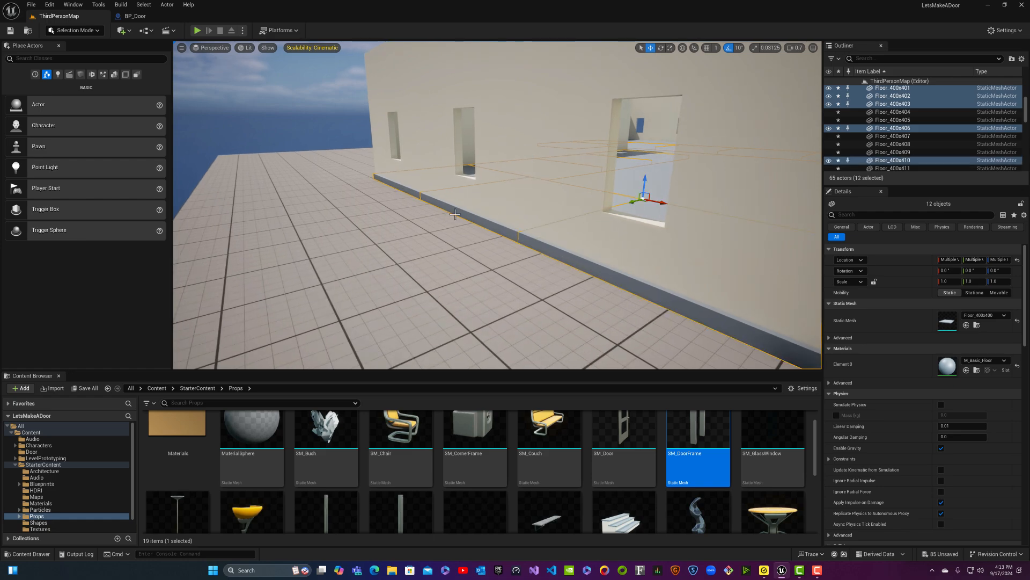
{"action": "key", "text": "d"}
{"action": "right_click_drag", "start_coordinate": [491, 232], "coordinate": [420, 214]}
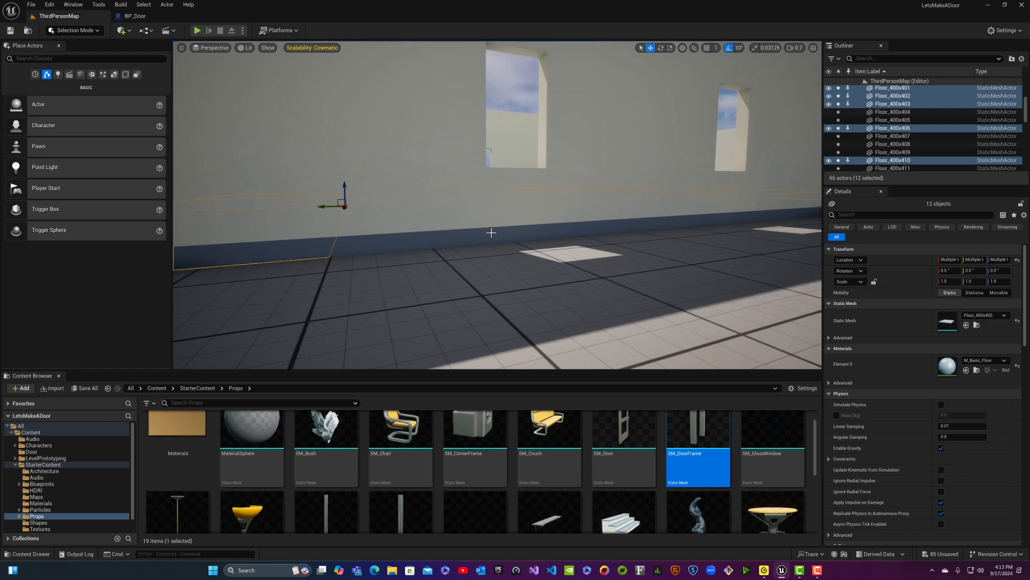
{"action": "left_click", "coordinate": [503, 233], "text": "ctrl"}
{"action": "left_click", "coordinate": [664, 226], "text": "ctrl"}
{"action": "key", "text": "d"}
{"action": "right_click_drag", "start_coordinate": [665, 231], "coordinate": [638, 236]}
{"action": "key", "text": "w"}
{"action": "key", "text": "s"}
{"action": "left_click", "coordinate": [655, 225], "text": "ctrl"}
- Extend the selection with the remaining floor tiles along the shaded outer wall toward its far corner
{"action": "key", "text": "d"}
{"action": "left_click", "coordinate": [633, 225], "text": "ctrl"}
{"action": "key", "text": "d"}
{"action": "left_click", "coordinate": [627, 227], "text": "ctrl"}
{"action": "key", "text": "d"}
{"action": "left_click", "coordinate": [621, 220], "text": "ctrl"}
{"action": "key", "text": "d"}
{"action": "left_click", "coordinate": [620, 227], "text": "ctrl"}
{"action": "key", "text": "d"}
{"action": "left_click", "coordinate": [634, 239], "text": "ctrl"}
{"action": "key", "text": "d"}
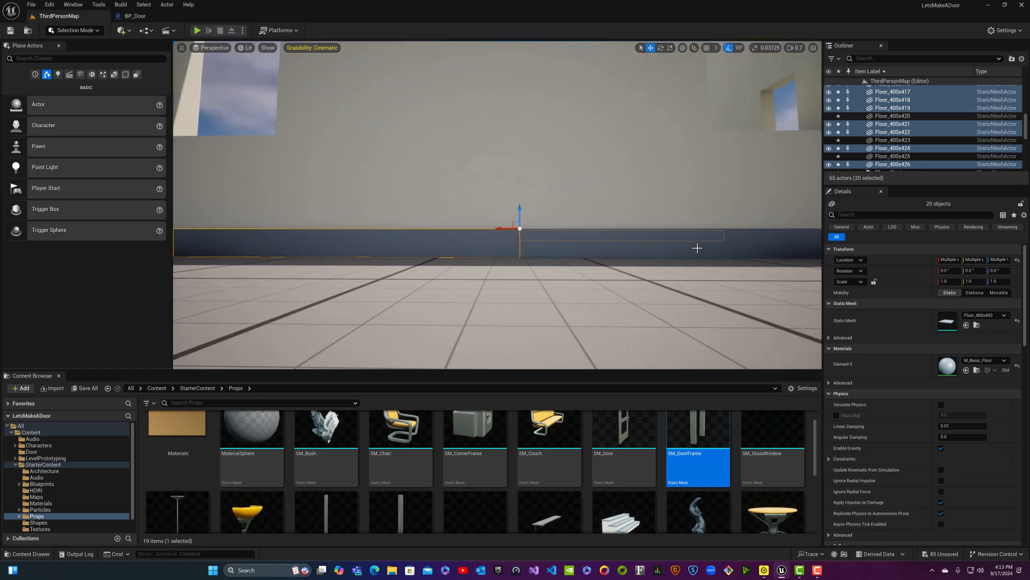
- Add the perimeter floor tiles beneath the door wing's end wall and its door wall to the selection
{"action": "left_click", "coordinate": [697, 248], "text": "ctrl"}
{"action": "right_click_drag", "start_coordinate": [701, 246], "coordinate": [664, 262]}
{"action": "key", "text": "d"}
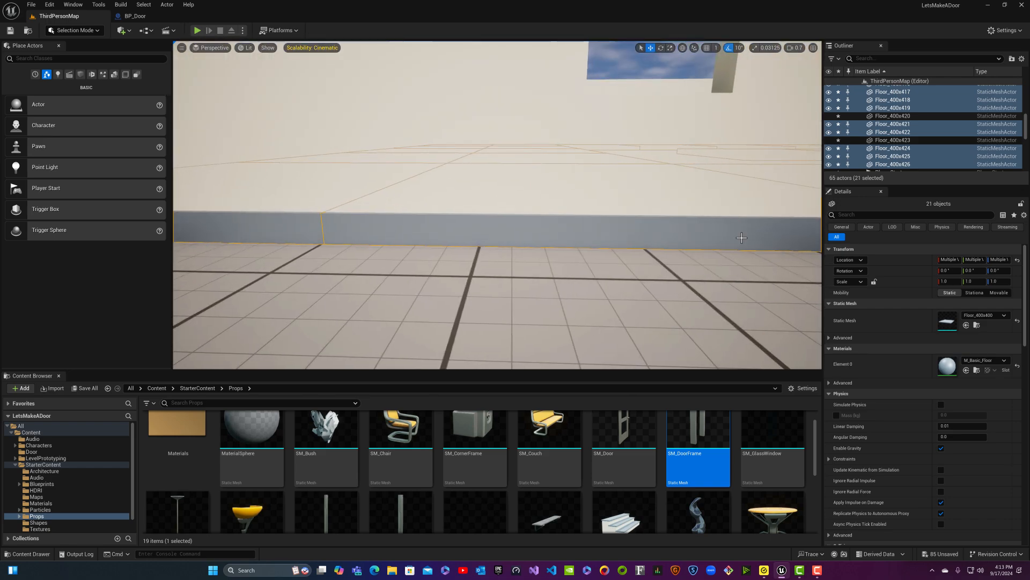
{"action": "key", "text": "d"}
{"action": "right_click_drag", "start_coordinate": [735, 233], "coordinate": [734, 231]}
{"action": "key", "text": "d"}
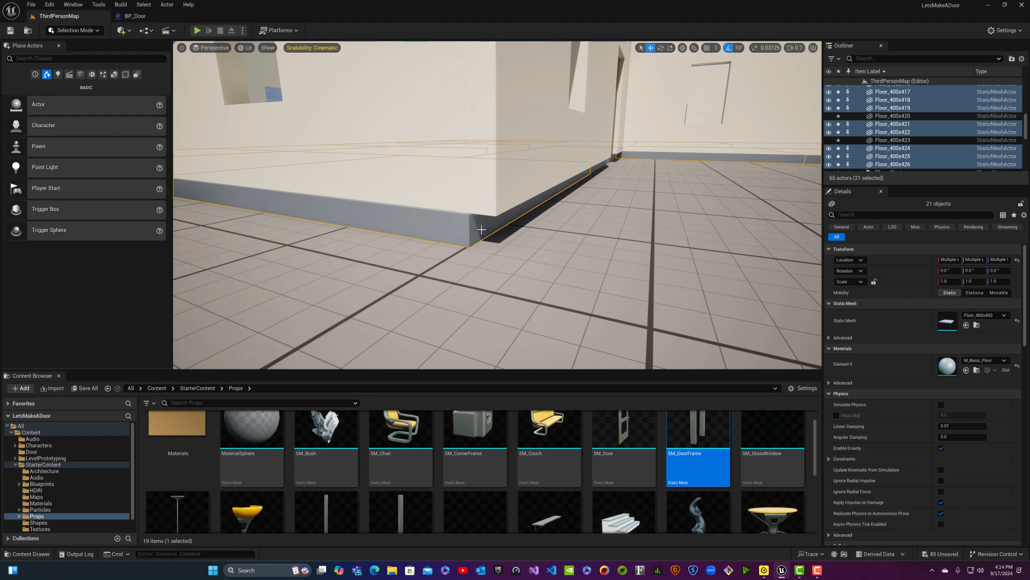
{"action": "right_click_drag", "start_coordinate": [685, 168], "coordinate": [688, 170]}
{"action": "key", "text": "w"}
{"action": "left_click", "coordinate": [634, 195], "text": "ctrl"}
{"action": "right_click_drag", "start_coordinate": [635, 195], "coordinate": [718, 241]}
{"action": "right_click_drag", "start_coordinate": [577, 148], "coordinate": [589, 152]}
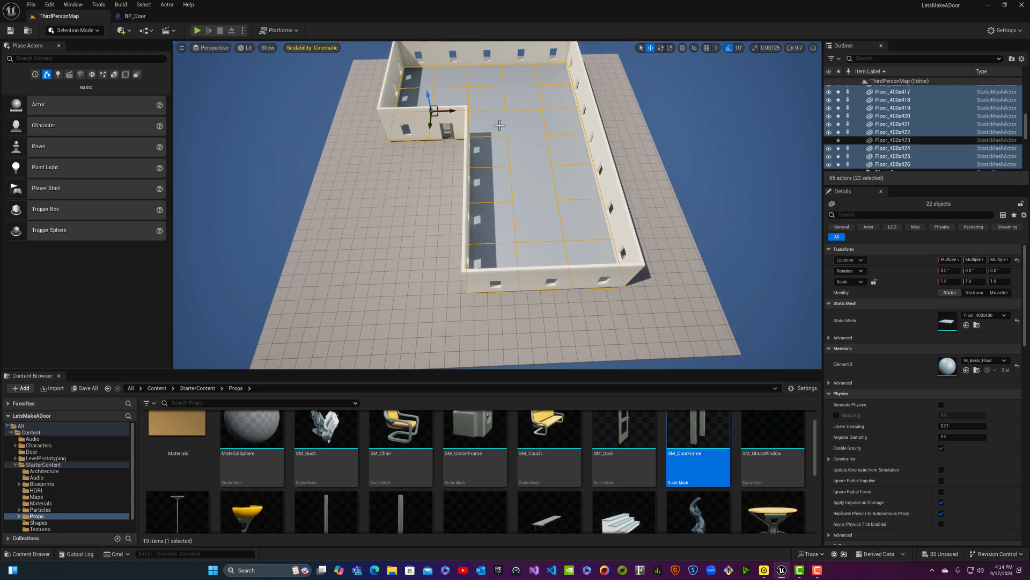
- Add the unselected floor tiles in the middle of the building to complete the floor selection
{"action": "left_click", "coordinate": [499, 125], "text": "ctrl"}
{"action": "left_click", "coordinate": [522, 130], "text": "ctrl"}
{"action": "left_click", "coordinate": [526, 153], "text": "ctrl"}
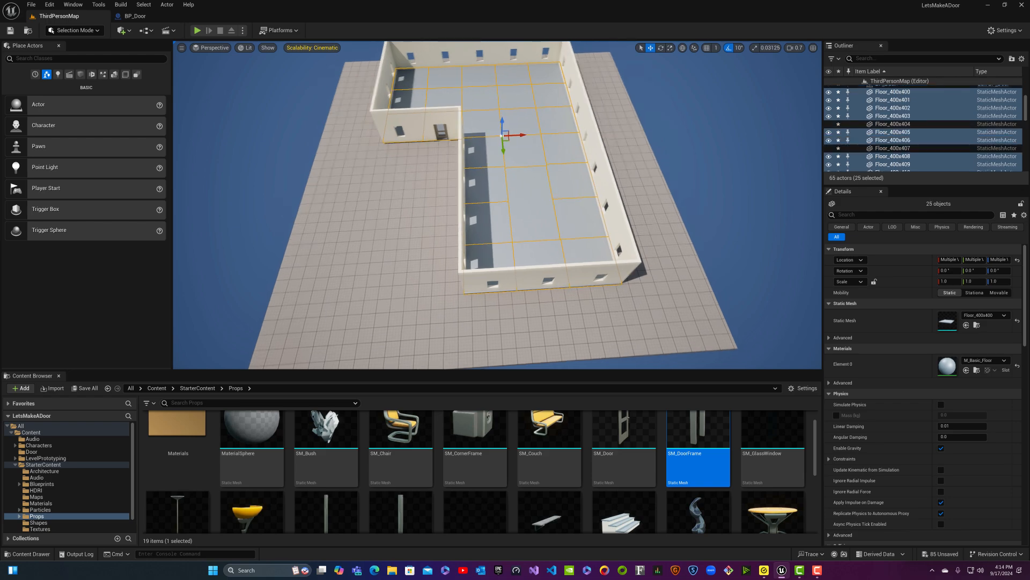
{"action": "left_click", "coordinate": [523, 213], "text": "ctrl"}
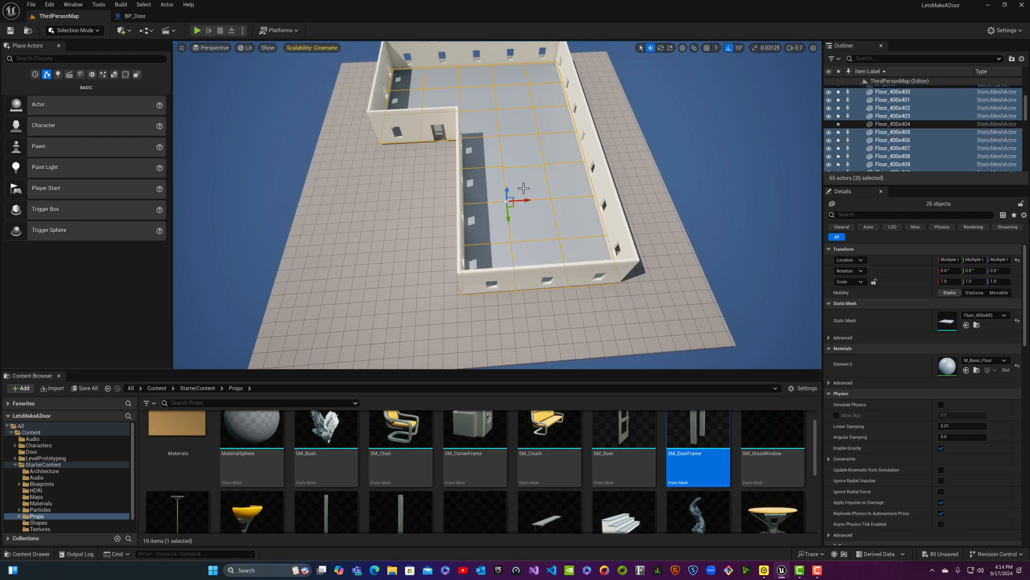
{"action": "left_click", "coordinate": [524, 189], "text": "ctrl"}
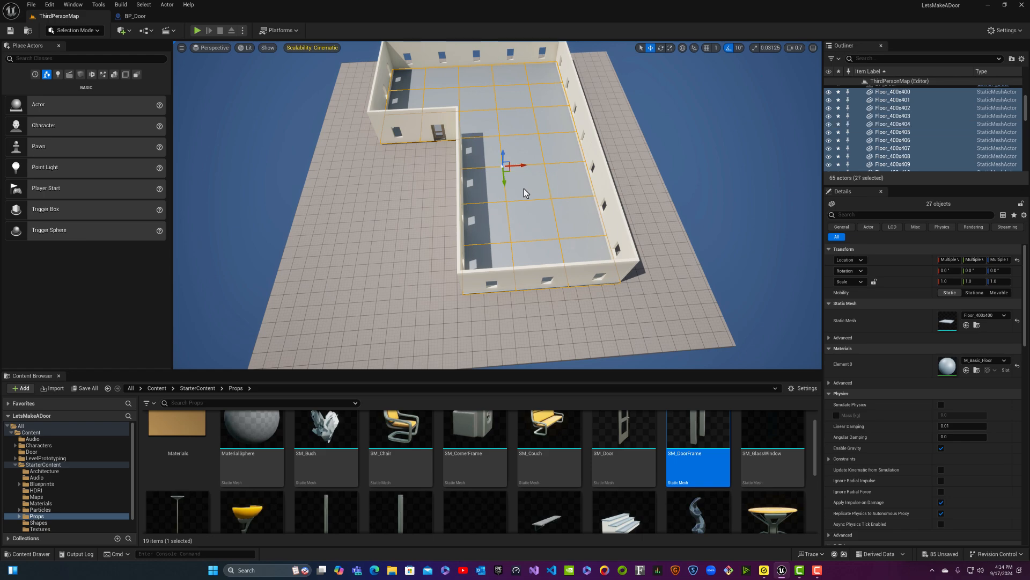
- Group all the floor tiles and duplicate the group straight up as a roof at a Z location of about 440.87
{"action": "key", "text": "ctrl+g"}
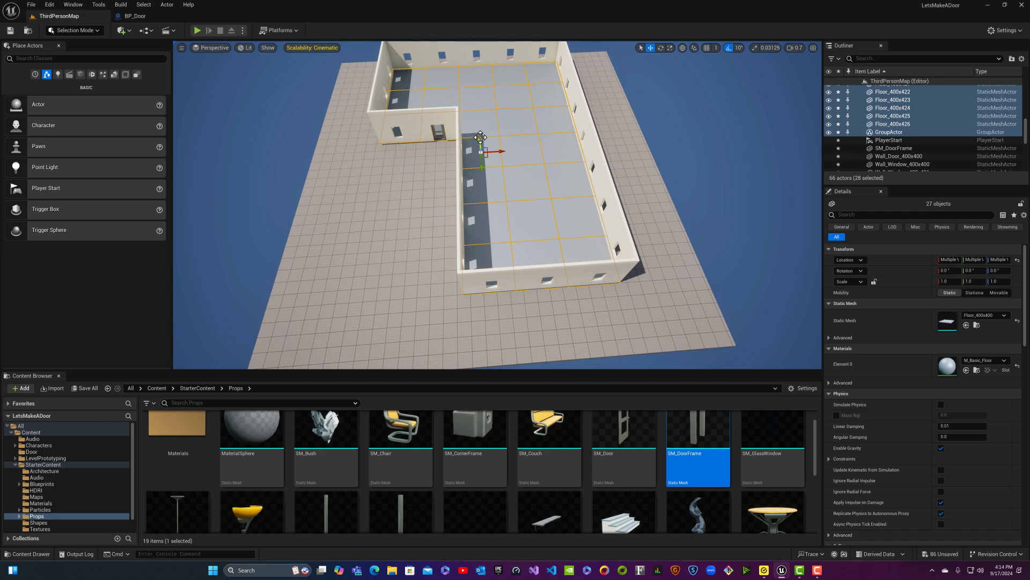
{"action": "left_click_drag", "start_coordinate": [480, 138], "coordinate": [488, 100], "text": "alt"}
{"action": "right_click_drag", "start_coordinate": [477, 122], "coordinate": [505, 110]}
{"action": "key", "text": "w"}
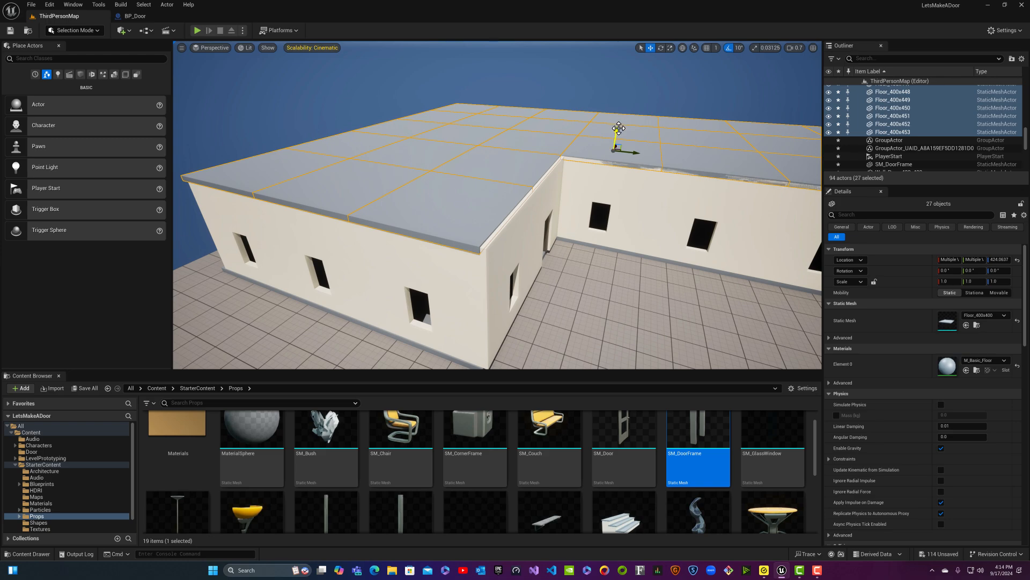
{"action": "left_click_drag", "start_coordinate": [618, 129], "coordinate": [624, 125]}
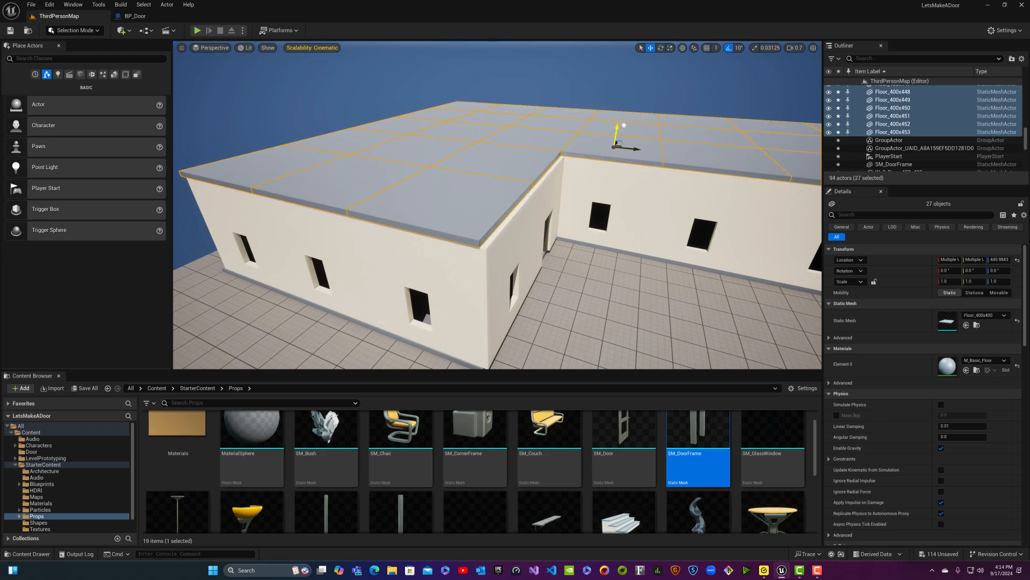
- Nudge the roof group slightly along Y to line up its edges with the walls below
{"action": "key", "text": "a"}
{"action": "right_click_drag", "start_coordinate": [595, 180], "coordinate": [626, 155]}
{"action": "key", "text": "d"}
{"action": "right_click_drag", "start_coordinate": [608, 208], "coordinate": [609, 209]}
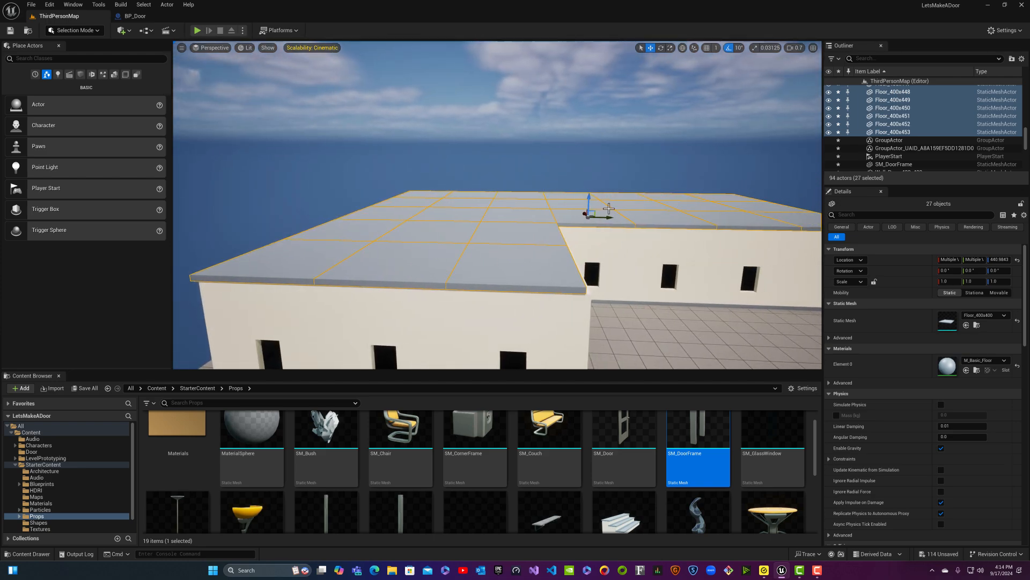
{"action": "left_click_drag", "start_coordinate": [610, 218], "coordinate": [613, 218]}
{"action": "right_click_drag", "start_coordinate": [614, 218], "coordinate": [615, 218]}
{"action": "right_click_drag", "start_coordinate": [463, 207], "coordinate": [462, 207]}
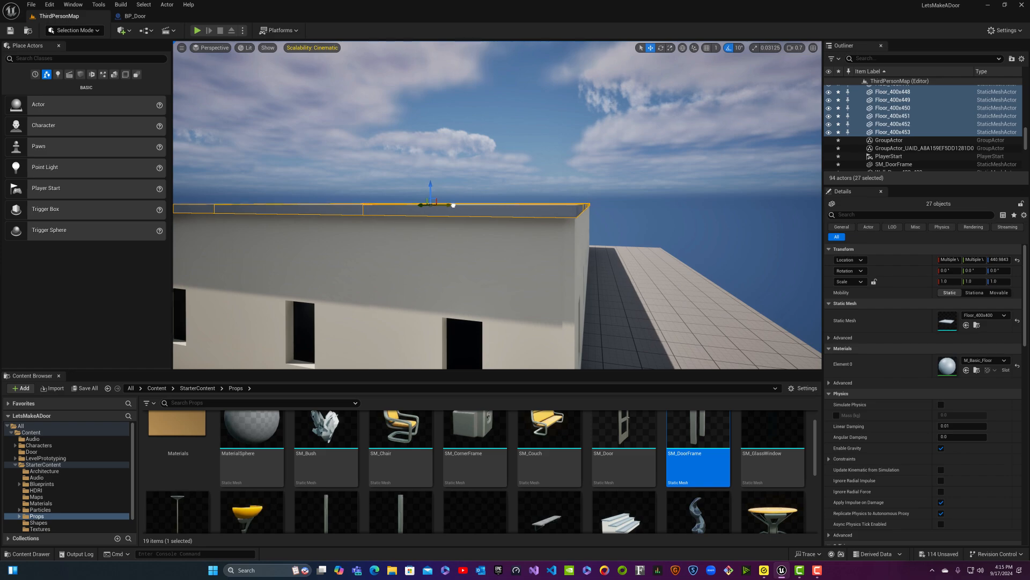
{"action": "right_click_drag", "start_coordinate": [454, 205], "coordinate": [502, 209]}
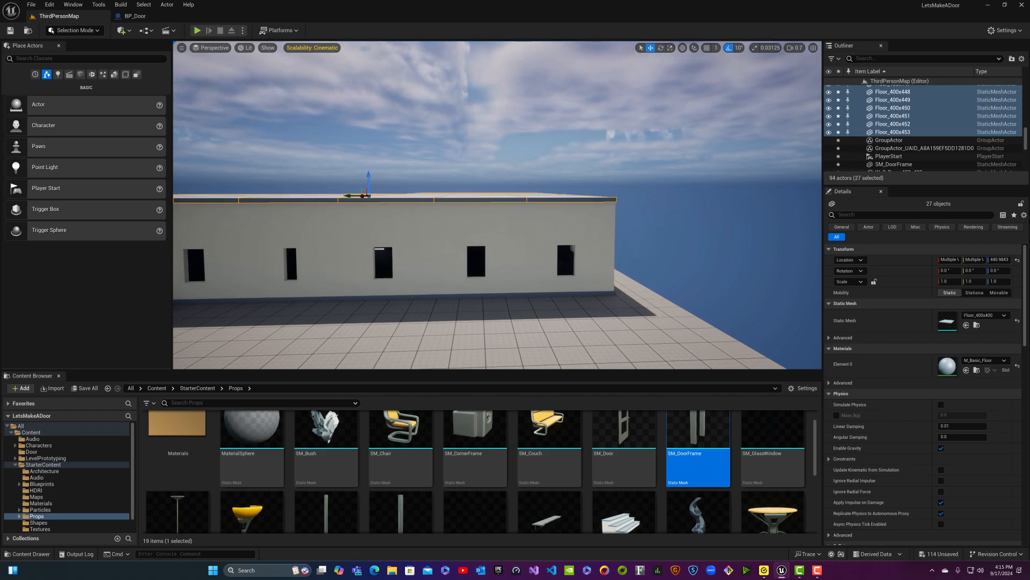
- Examine the roof's alignment with the walls along the building's long sides and from a distance
{"action": "key", "text": "a"}
{"action": "right_click_drag", "start_coordinate": [497, 205], "coordinate": [464, 199]}
{"action": "scroll", "coordinate": [497, 205], "scroll_direction": "up", "scroll_amount": 1}
{"action": "key", "text": "d"}
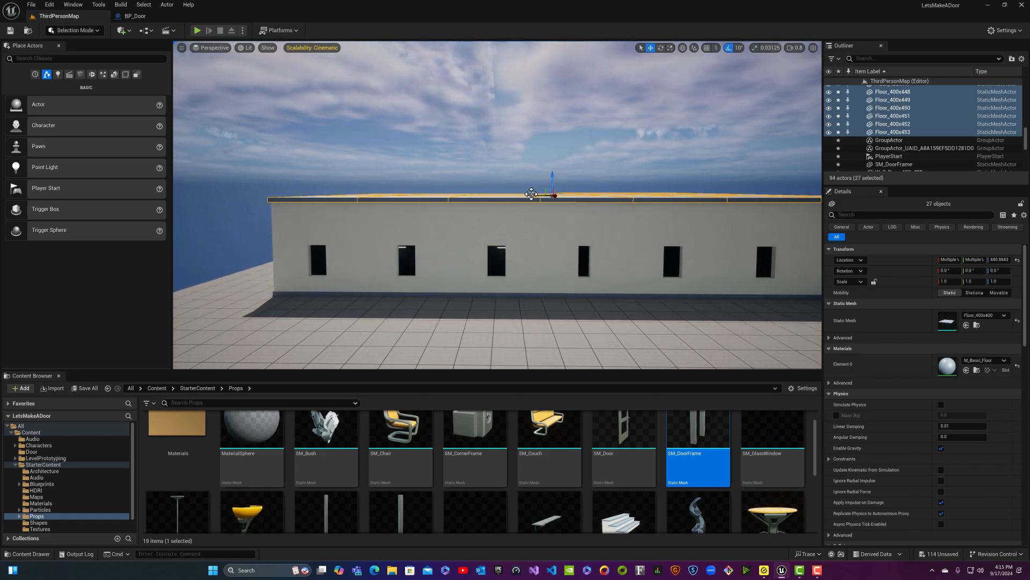
{"action": "key", "text": "d"}
{"action": "right_click_drag", "start_coordinate": [528, 197], "coordinate": [528, 197]}
{"action": "key", "text": "w"}
{"action": "key", "text": "a"}
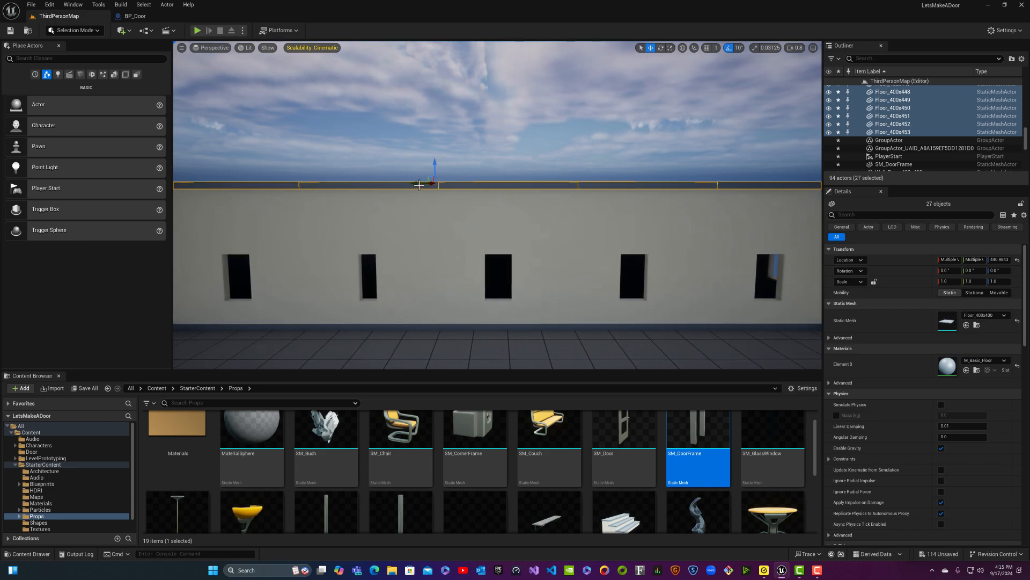
{"action": "key", "text": "d"}
{"action": "right_click_drag", "start_coordinate": [417, 184], "coordinate": [417, 184]}
{"action": "key", "text": "a"}
{"action": "key", "text": "d"}
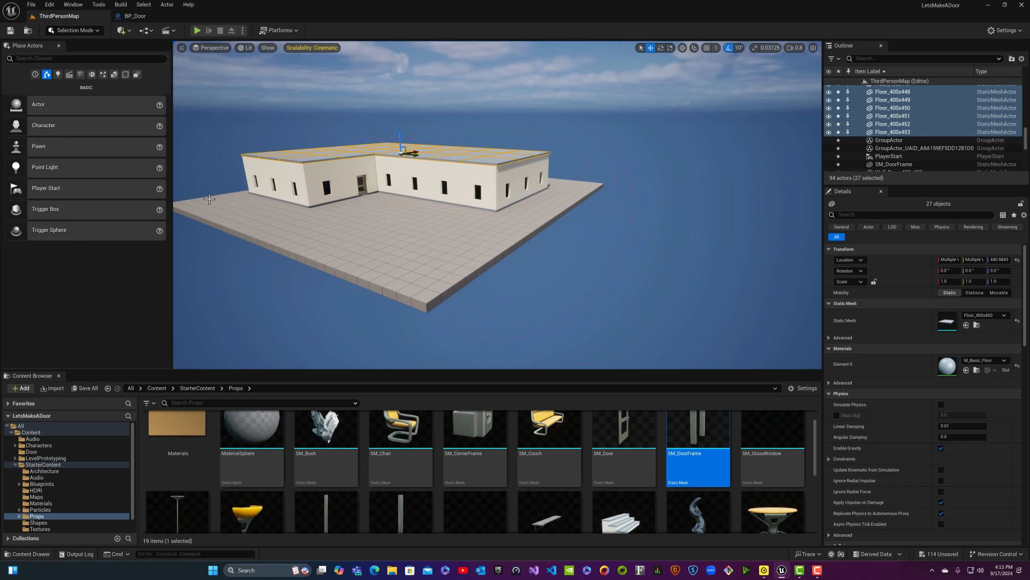
- Filter the Outliner for "PLAYER" to delete the existing PlayerStart, and place a new Player Start on the ground in front of the building
{"action": "left_click", "coordinate": [899, 59]}
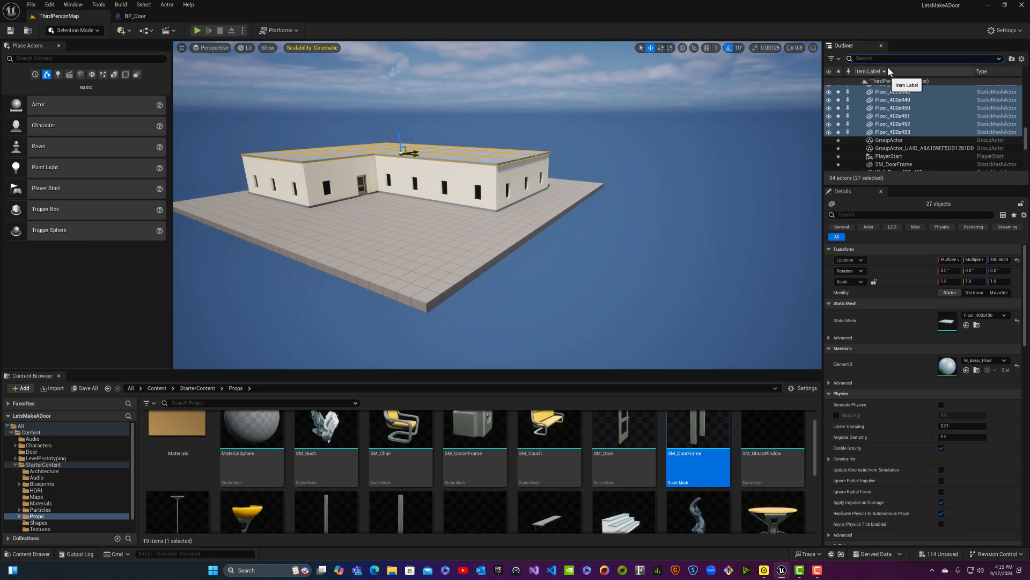
{"action": "type", "text": "PLAYER"}
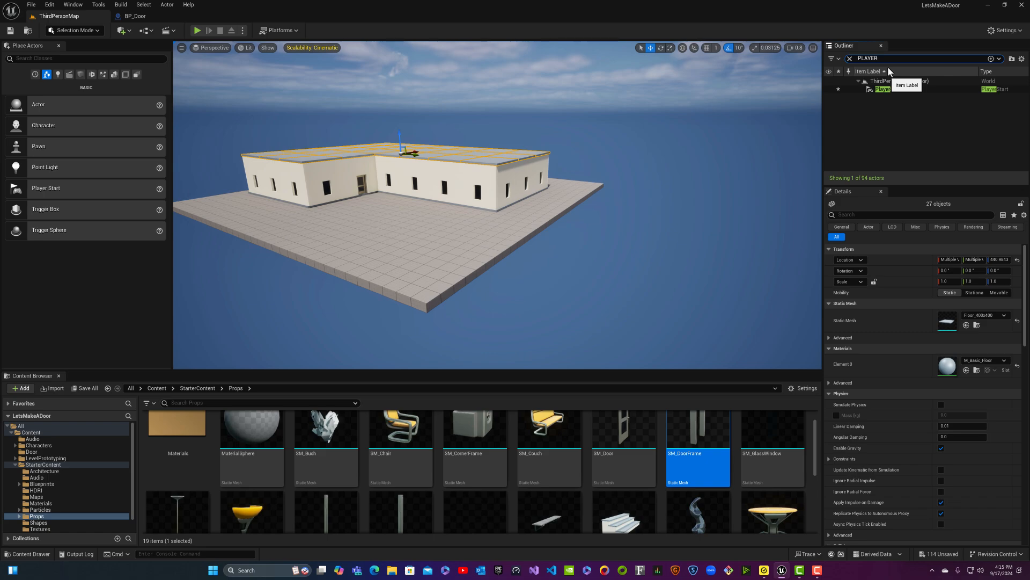
{"action": "left_click", "coordinate": [903, 91]}
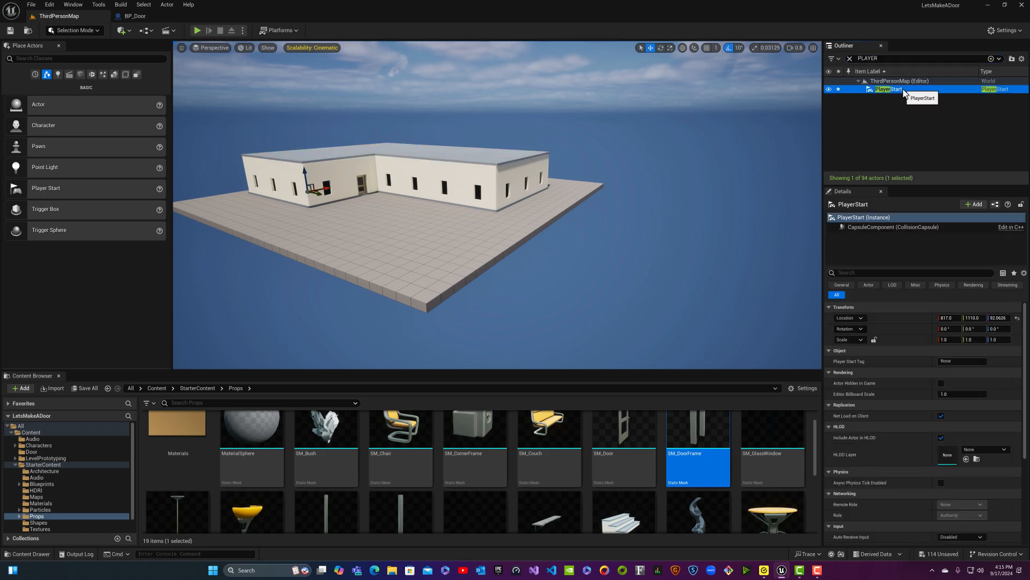
{"action": "key", "text": "Delete"}
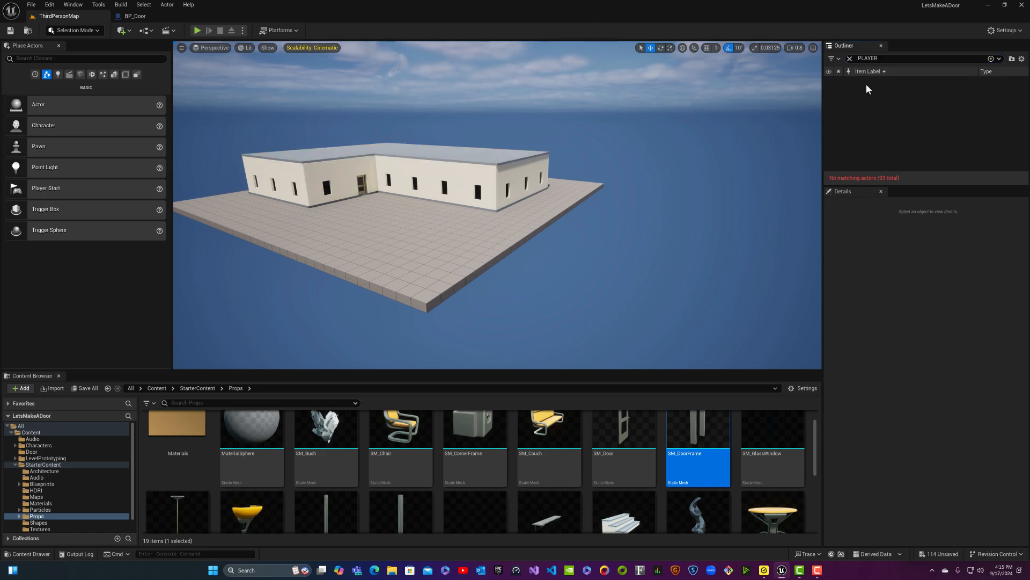
{"action": "left_click_drag", "start_coordinate": [92, 196], "coordinate": [410, 241]}
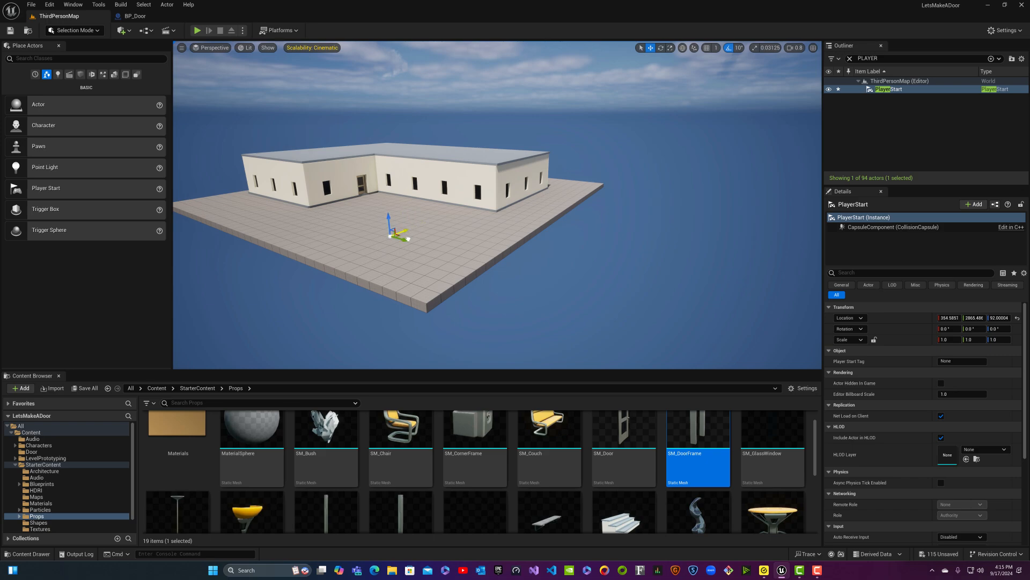
- Rotate the new PlayerStart about its Z axis to about -110°
{"action": "left_click", "coordinate": [660, 48]}
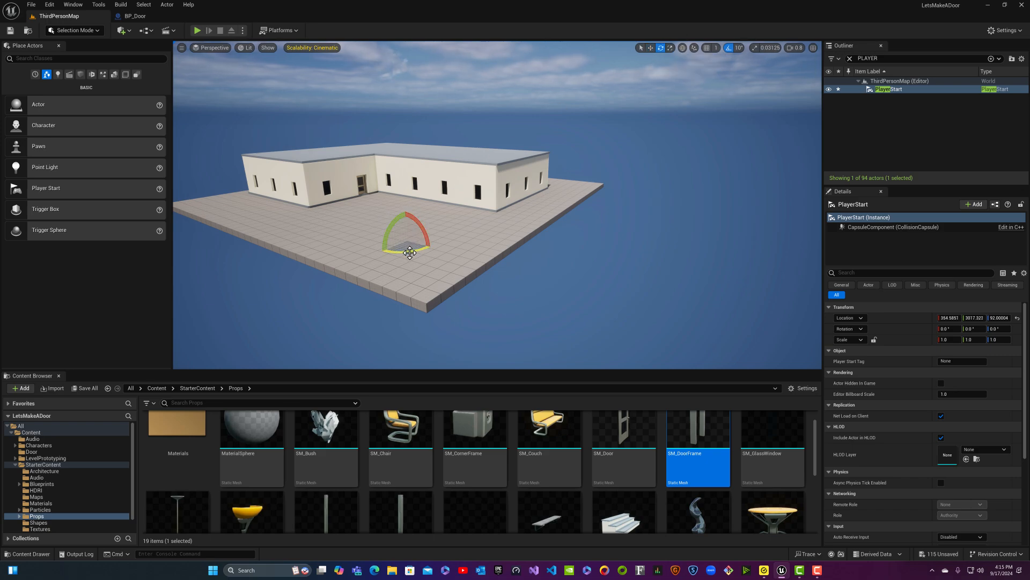
{"action": "left_click_drag", "start_coordinate": [410, 252], "coordinate": [408, 211]}
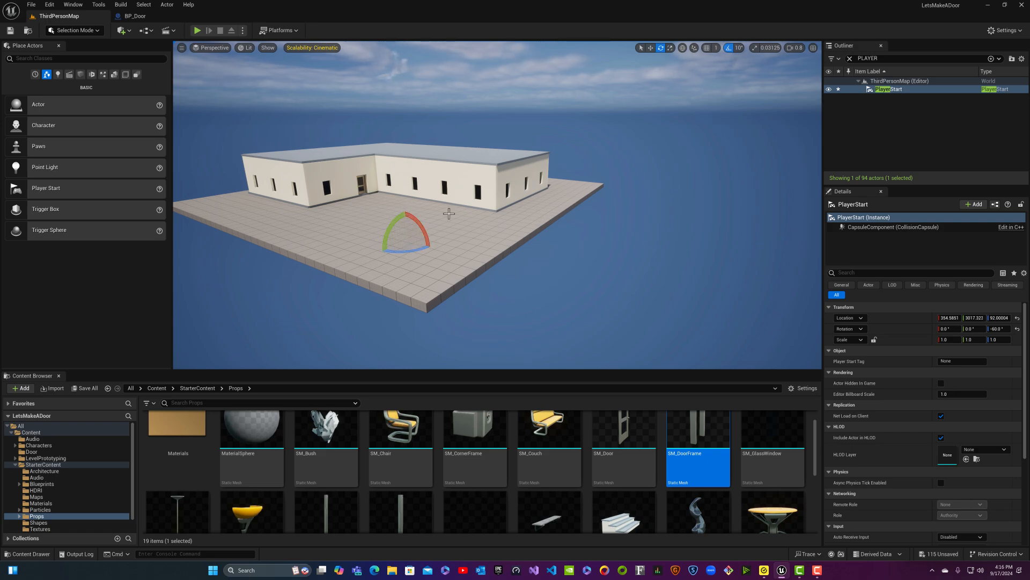
{"action": "left_click", "coordinate": [651, 48]}
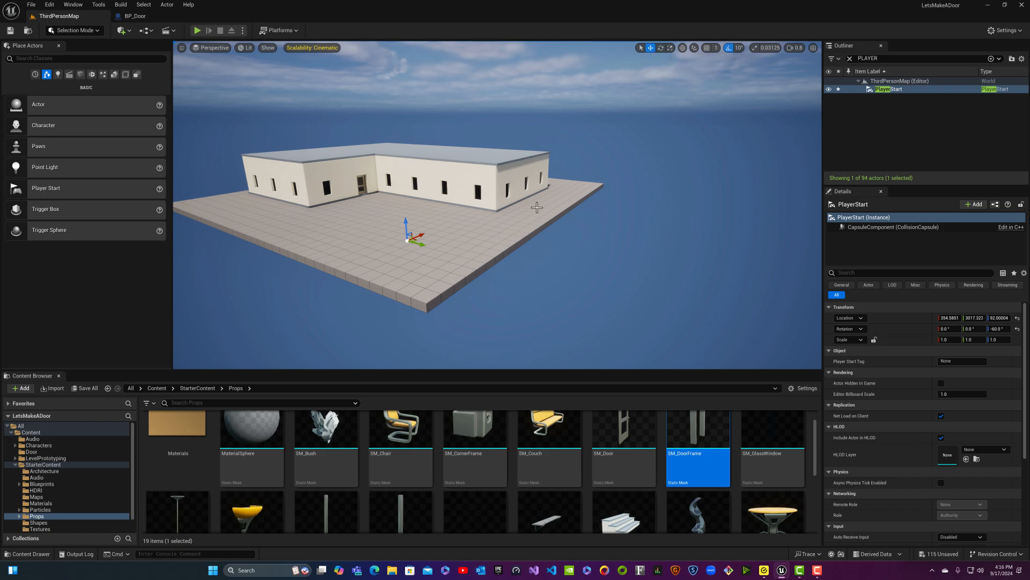
{"action": "left_click", "coordinate": [661, 48]}
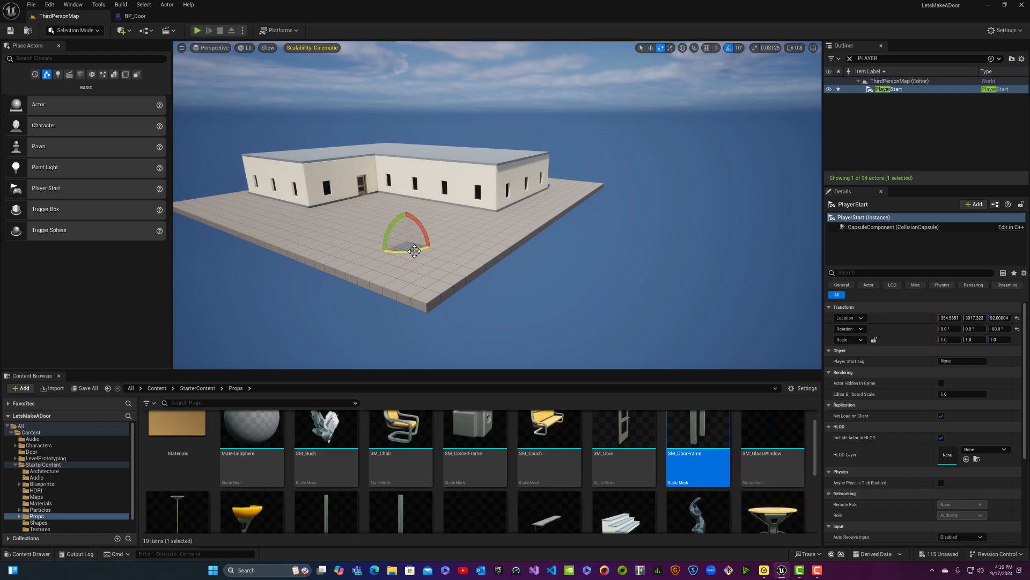
{"action": "left_click_drag", "start_coordinate": [415, 251], "coordinate": [408, 247]}
{"action": "left_click", "coordinate": [651, 48]}
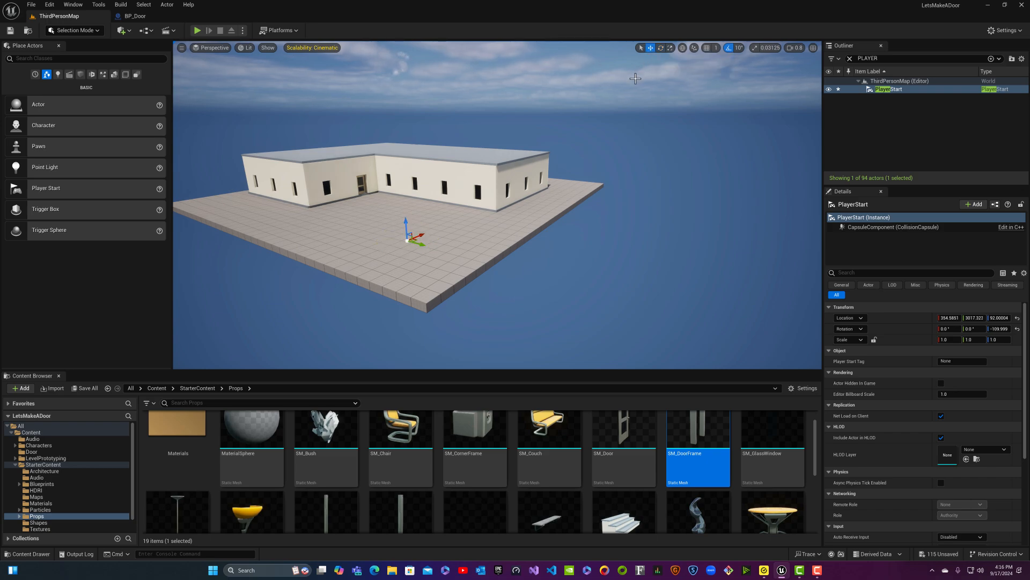
- Switch the transform gizmo to local space and rotate the PlayerStart about Z to about -140°
{"action": "left_click", "coordinate": [682, 48]}
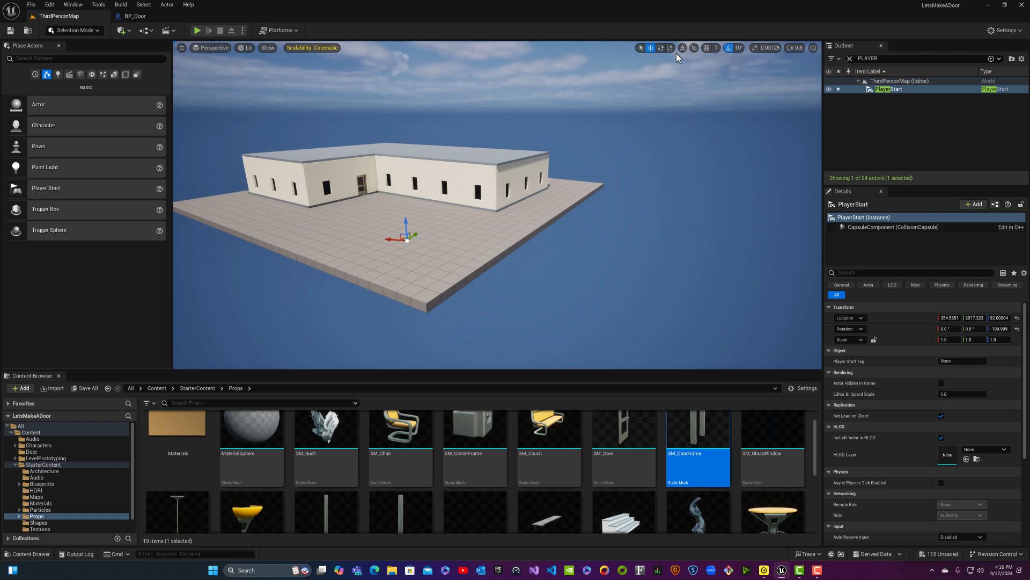
{"action": "left_click", "coordinate": [662, 49]}
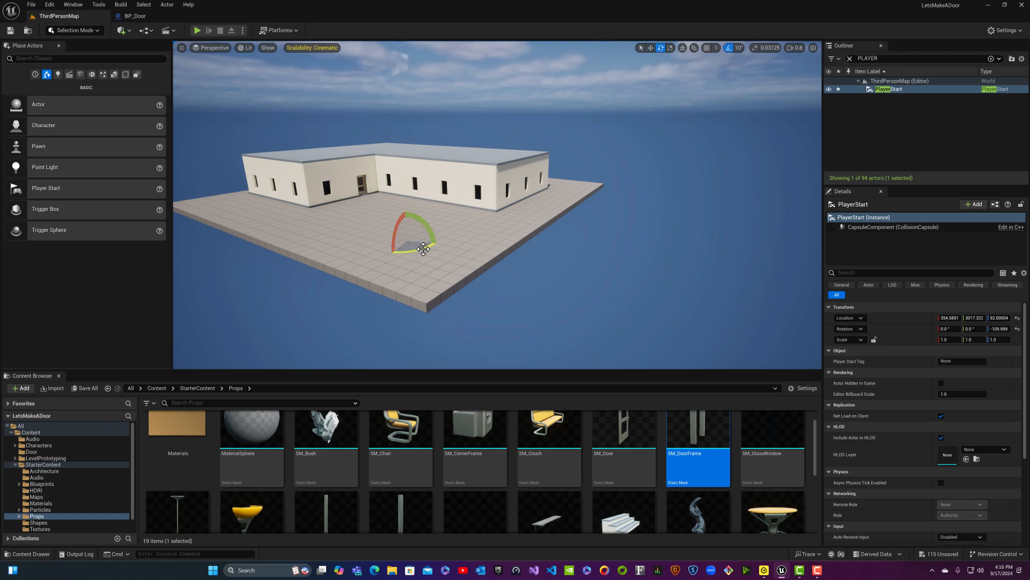
{"action": "left_click_drag", "start_coordinate": [424, 248], "coordinate": [379, 242]}
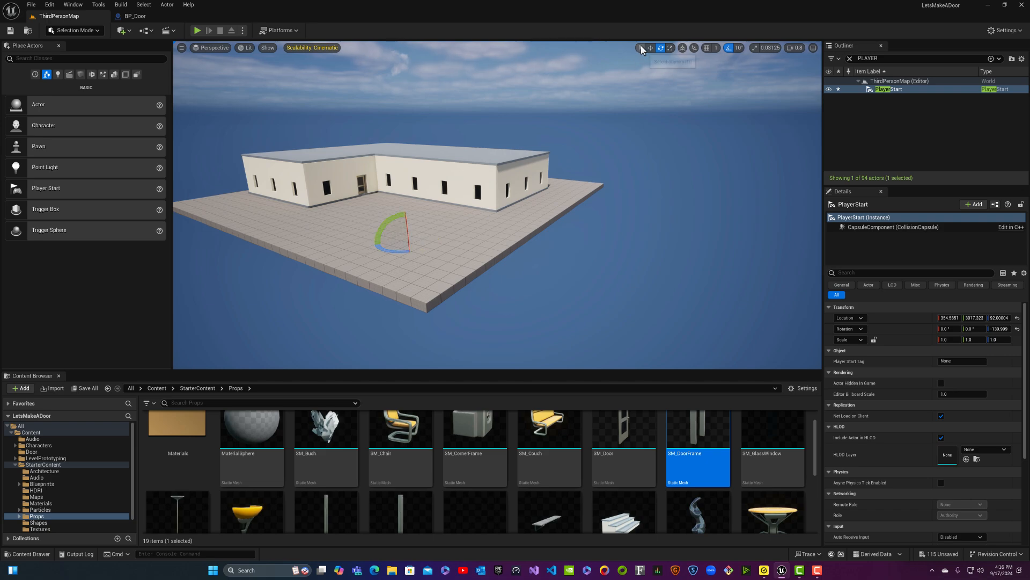
- Rotate the PlayerStart about its Z axis to -60° so it faces the building's door
{"action": "left_click", "coordinate": [641, 48]}
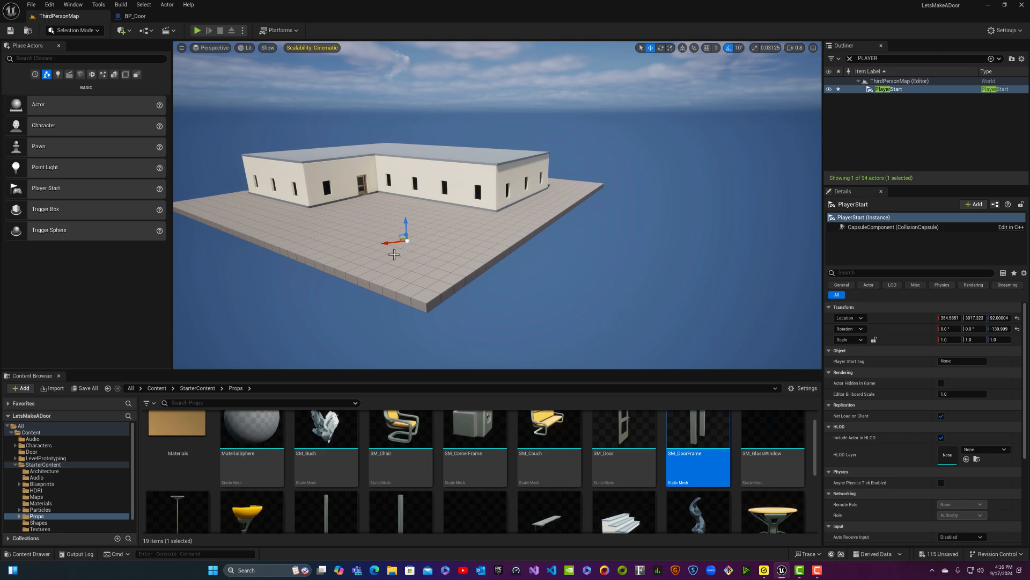
{"action": "left_click", "coordinate": [661, 48]}
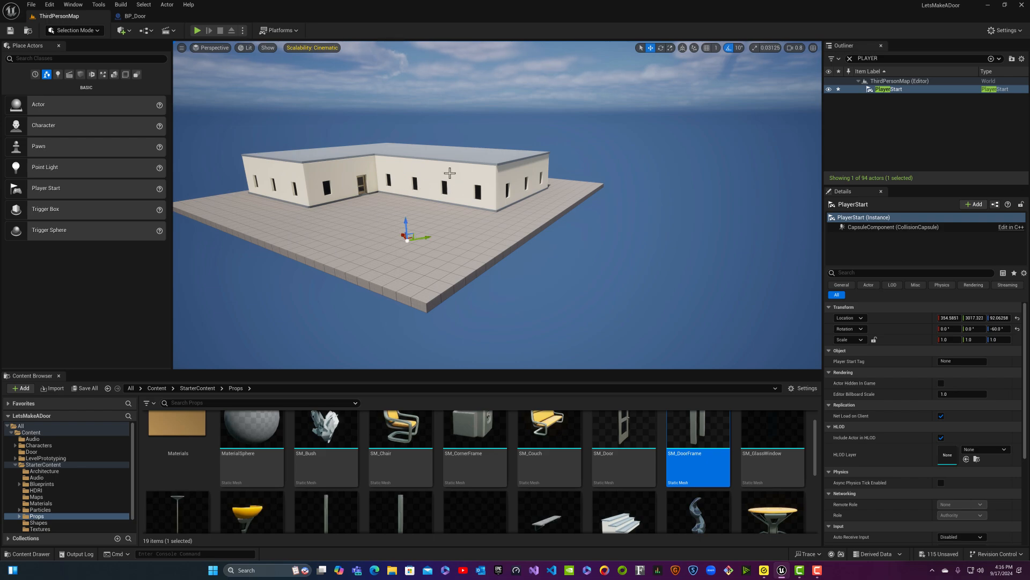
- Play-test the level by running the character through the door and around the building's interior, and end the session
{"action": "left_click", "coordinate": [197, 30]}
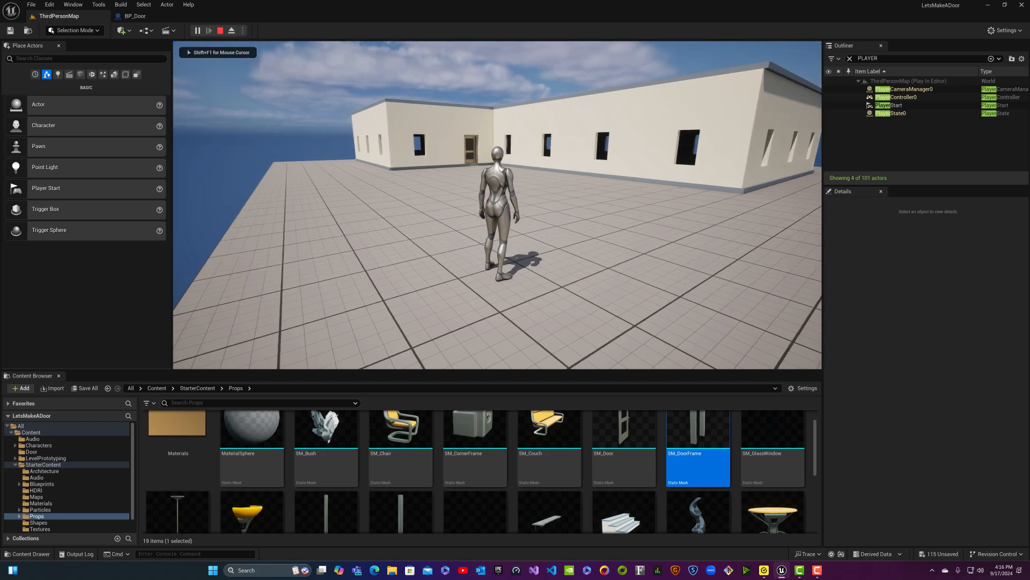
{"action": "key", "text": "w"}
{"action": "key", "text": "w"}
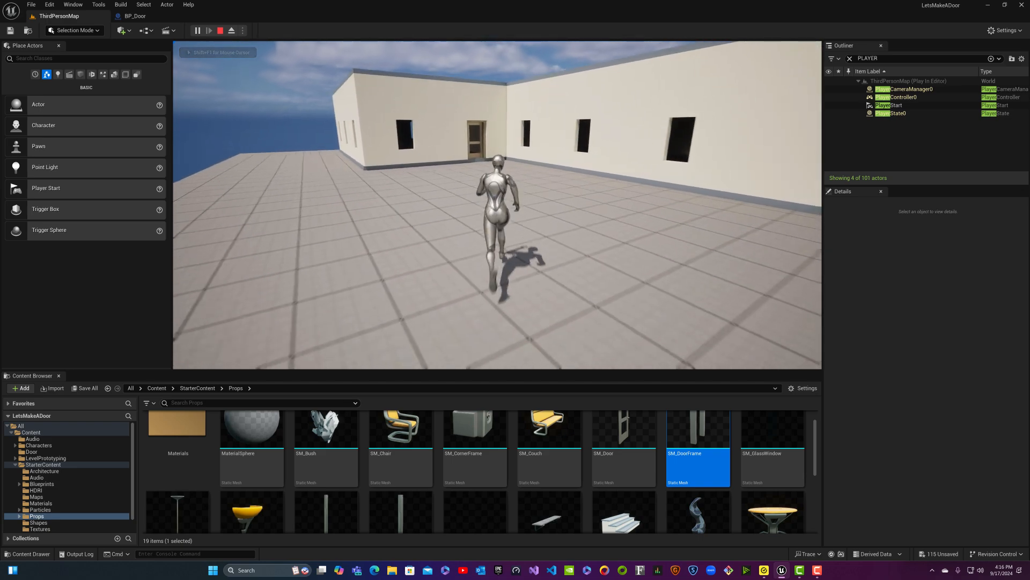
{"action": "key", "text": "w"}
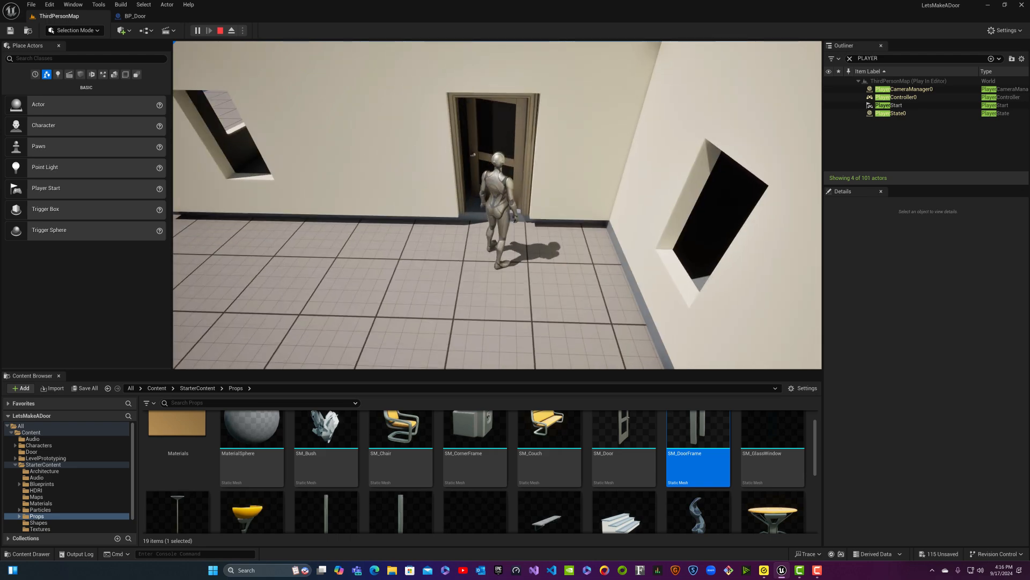
{"action": "key", "text": "w"}
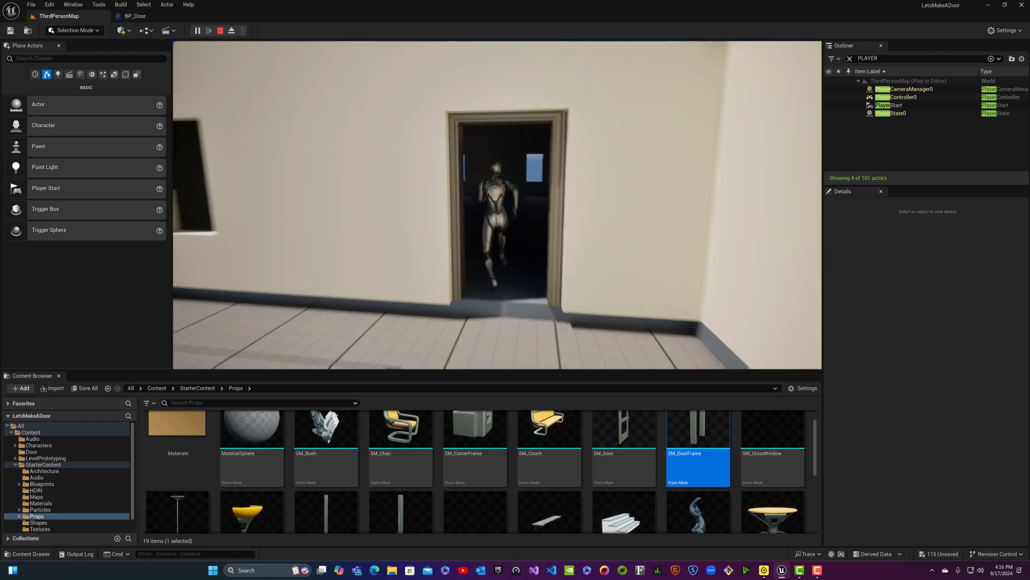
{"action": "key", "text": "w"}
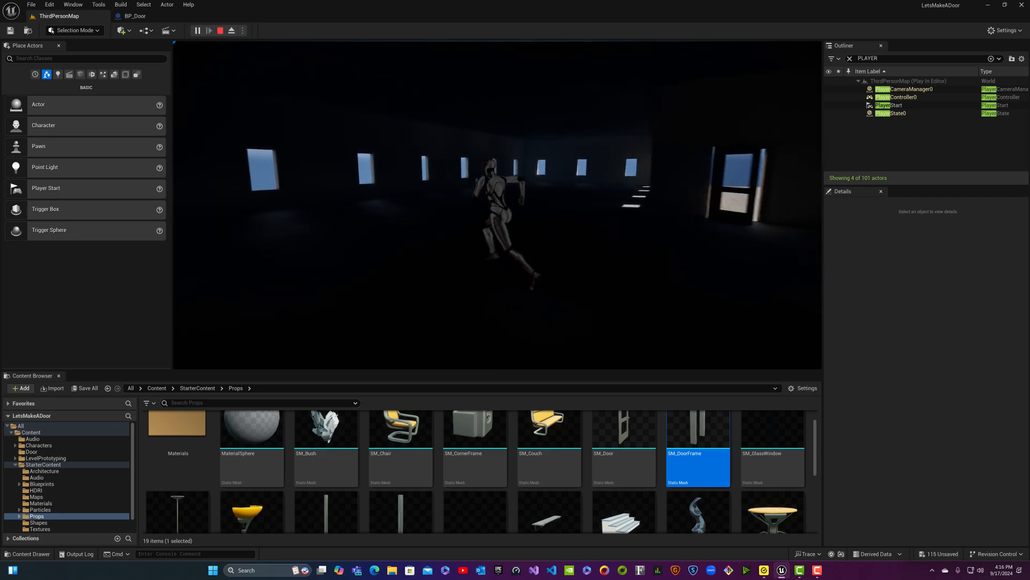
{"action": "key", "text": "w"}
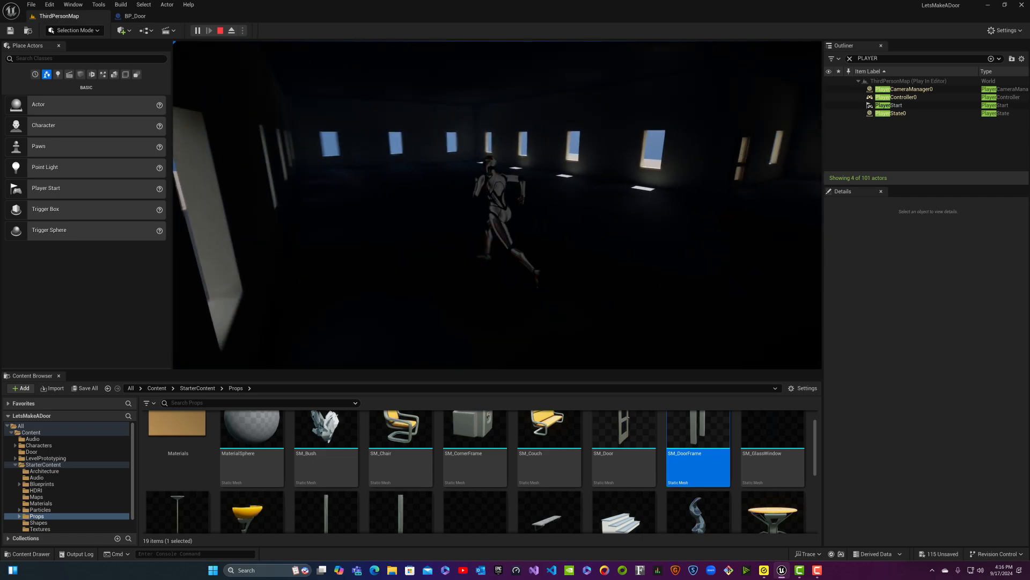
{"action": "key", "text": "w"}
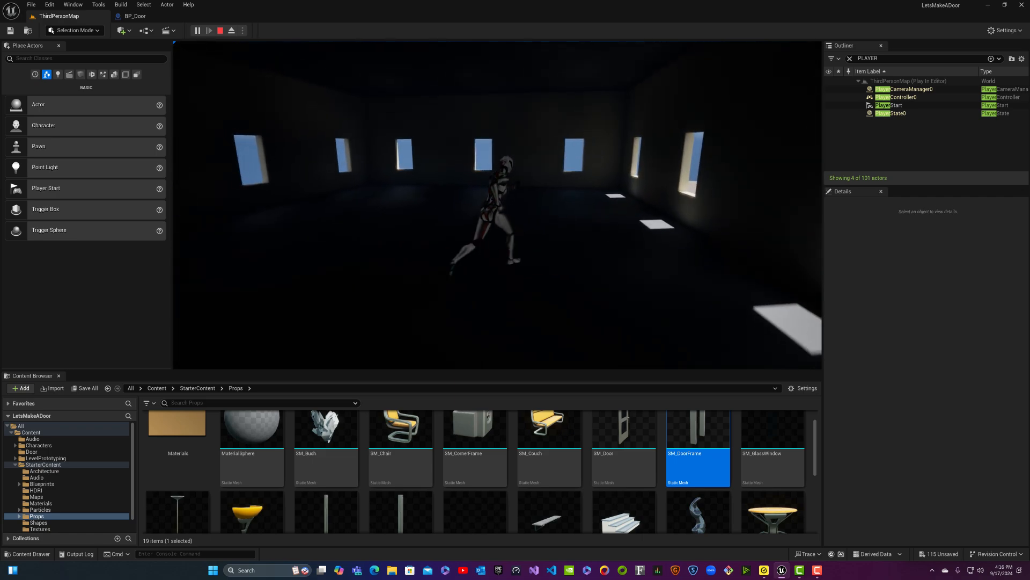
{"action": "key", "text": "w"}
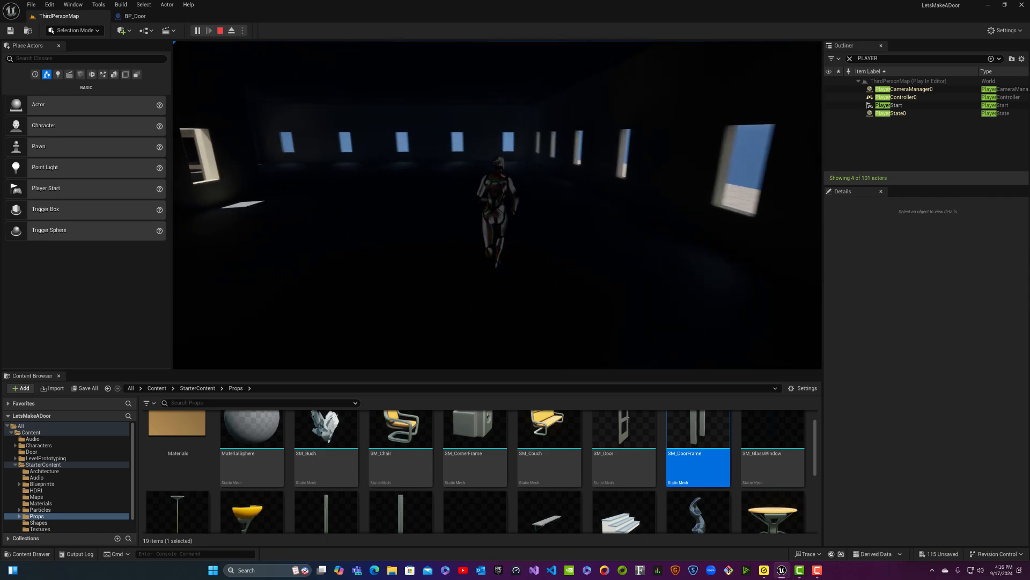
{"action": "key", "text": "w"}
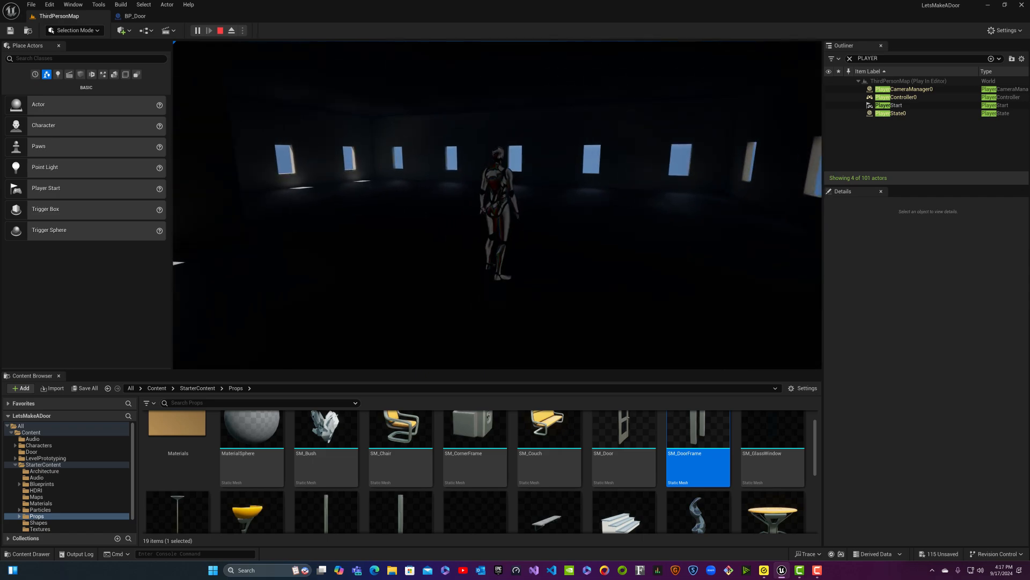
{"action": "key", "text": "Escape"}
- From inside the building, rotate the sun through low and high angles to try different sunlight coming through the windows
{"action": "right_click_drag", "start_coordinate": [497, 205], "coordinate": [615, 235]}
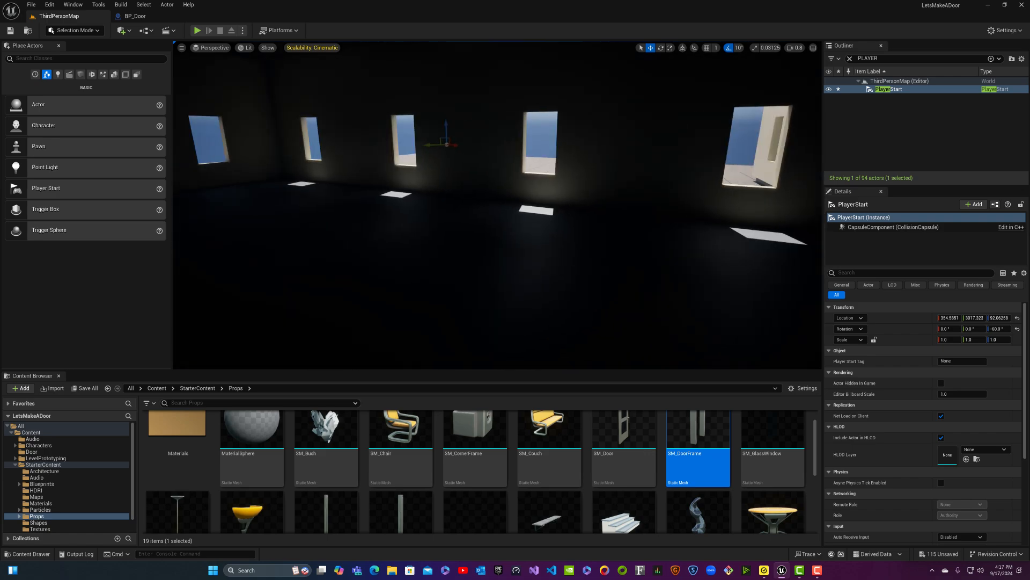
{"action": "key", "text": "ctrl+l"}
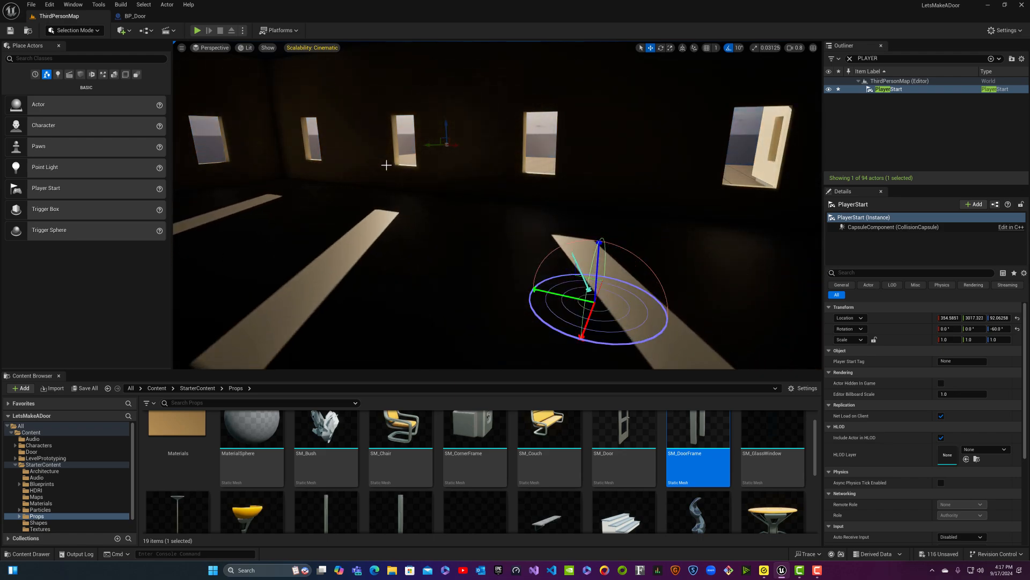
{"action": "right_click_drag", "start_coordinate": [386, 165], "coordinate": [534, 145]}
{"action": "key", "text": "ctrl+l"}
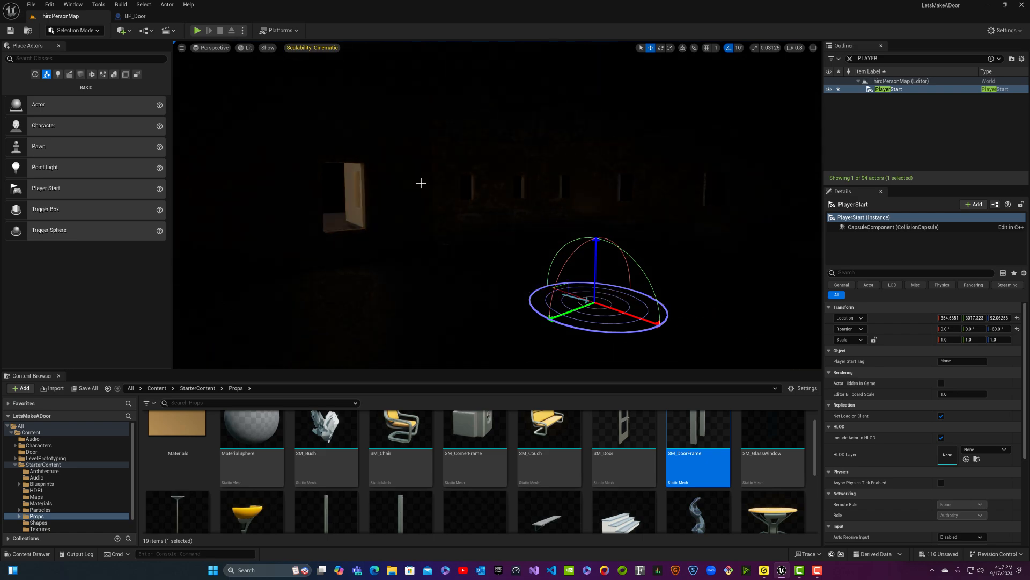
{"action": "key", "text": "ctrl+l"}
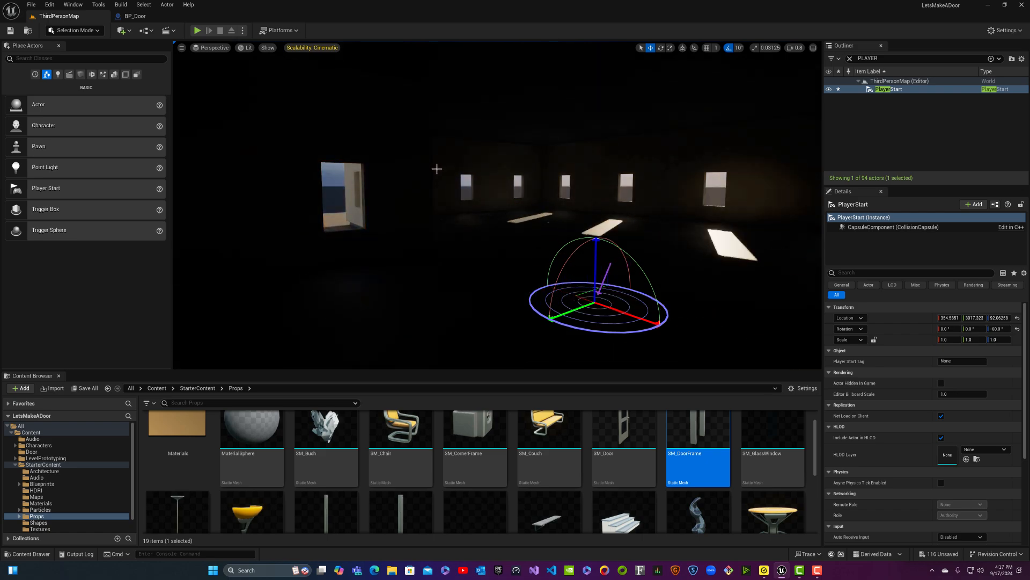
{"action": "key", "text": "ctrl+l"}
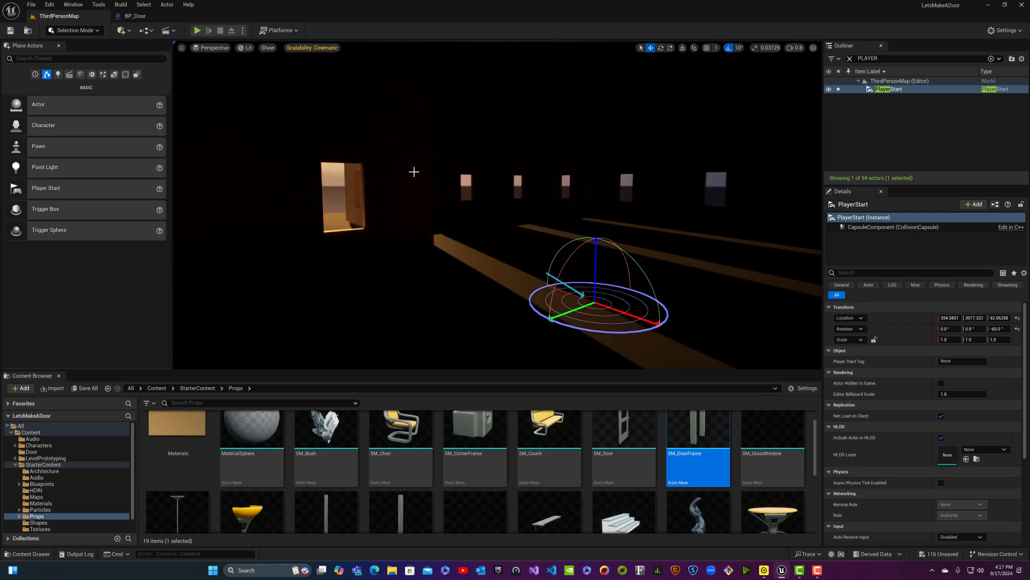
{"action": "key", "text": "ctrl+l"}
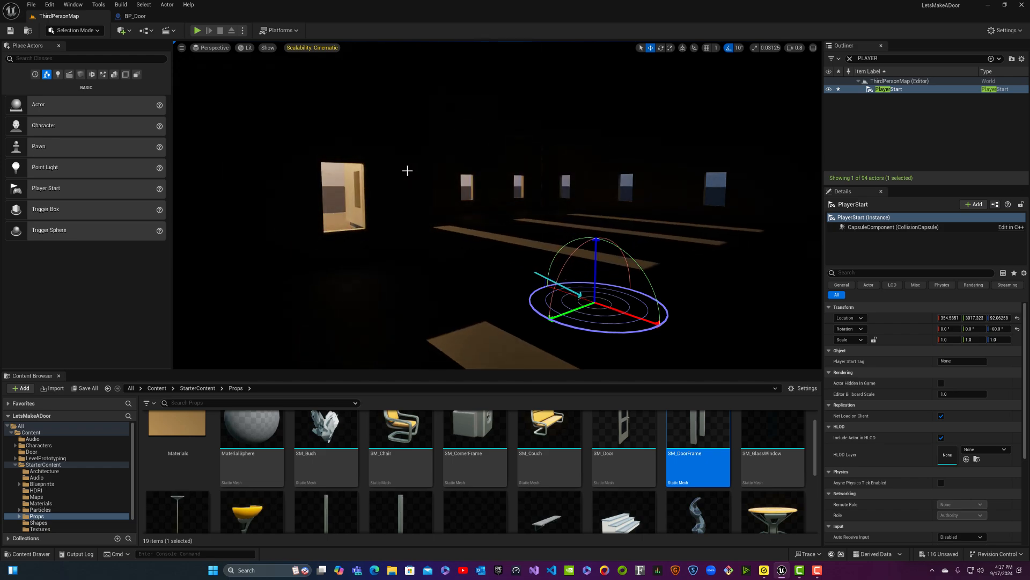
{"action": "key", "text": "ctrl+l"}
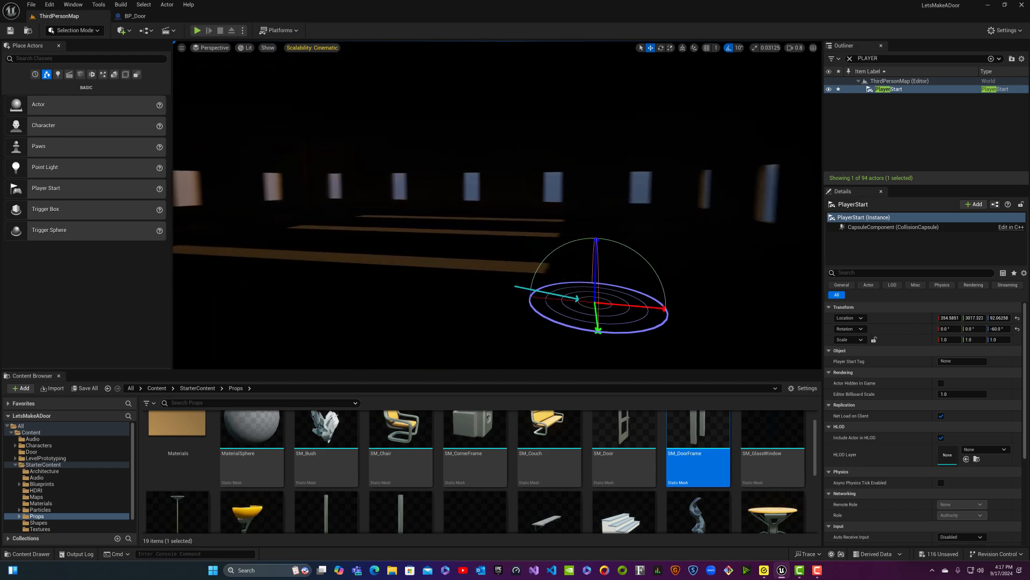
{"action": "key", "text": "ctrl+l"}
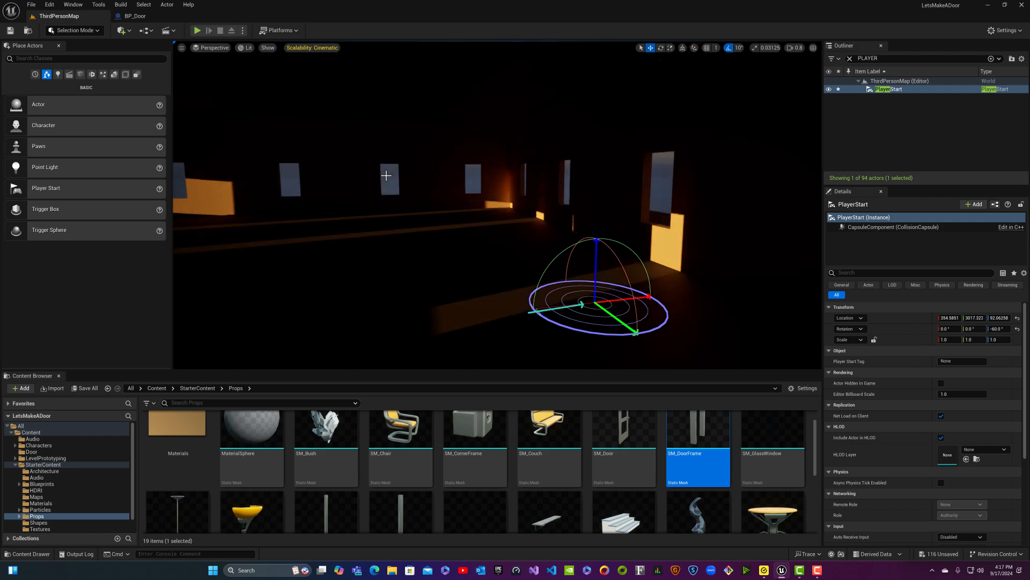
{"action": "key", "text": "ctrl+l"}
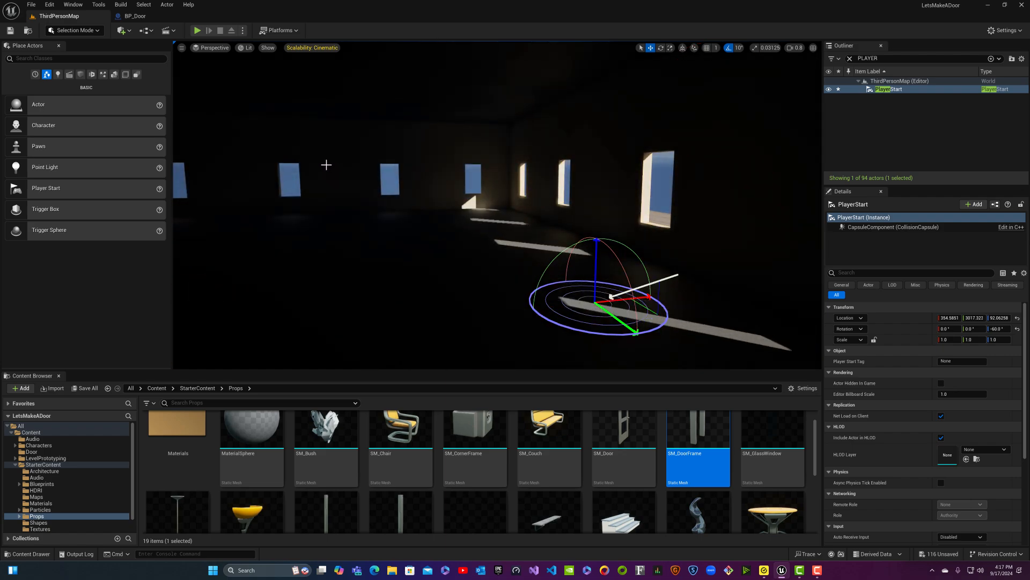
{"action": "key", "text": "ctrl+l"}
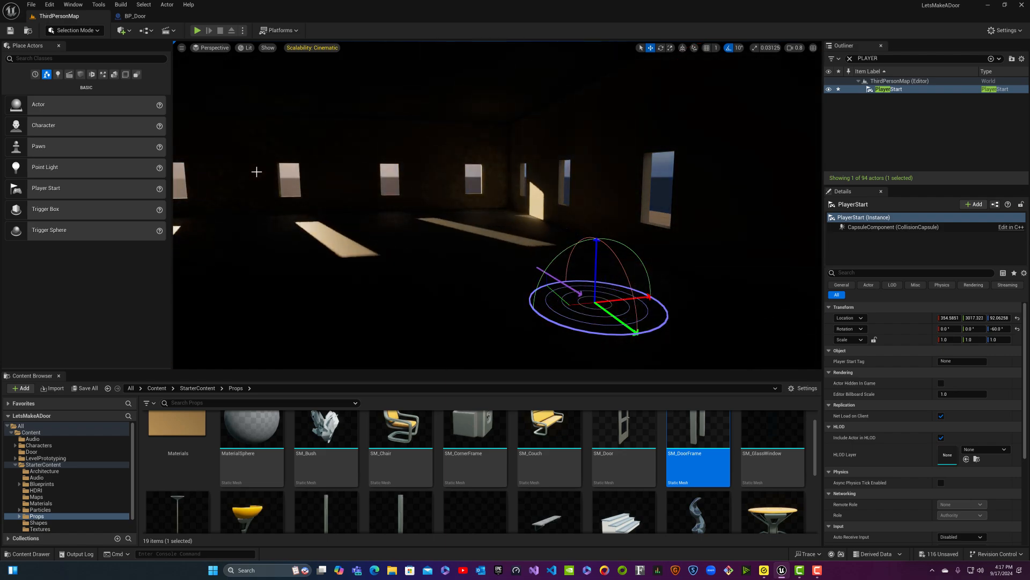
- Adjust the sun's direction again so that long patches of sunlight fall through the windows onto the interior floor
{"action": "right_click_drag", "start_coordinate": [253, 170], "coordinate": [180, 180]}
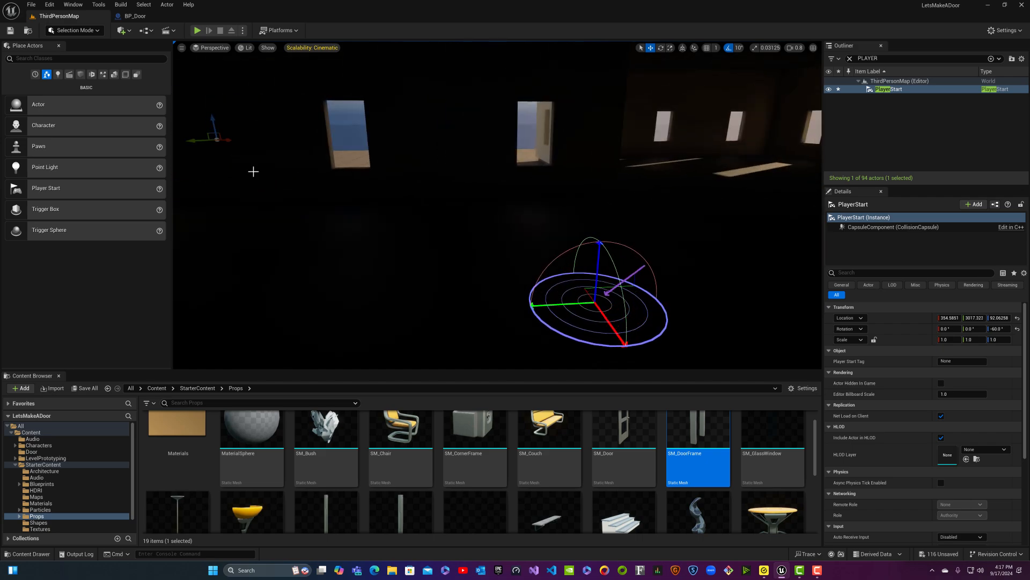
{"action": "key", "text": "ctrl+l"}
{"action": "key", "text": "ctrl+l"}
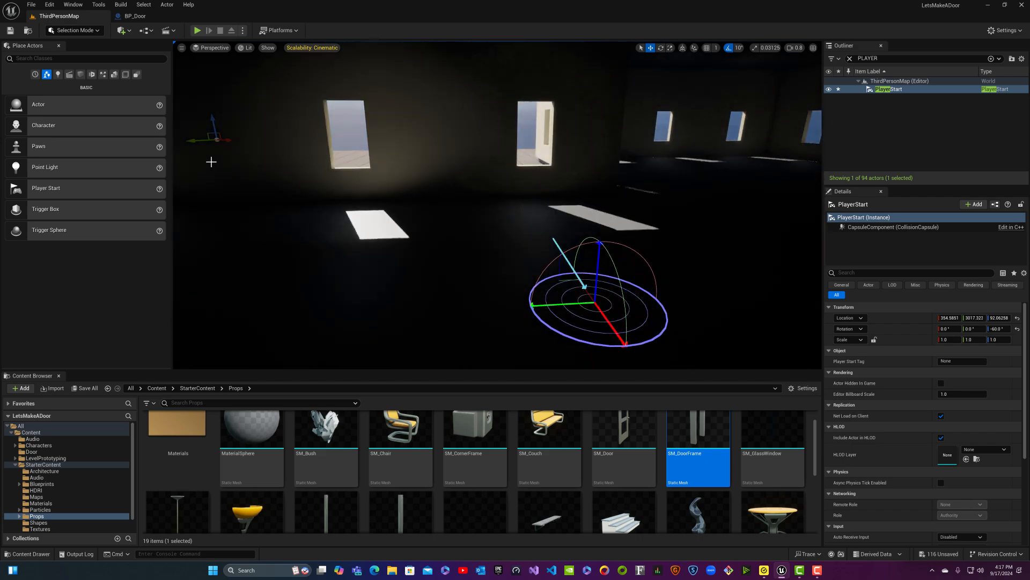
{"action": "key", "text": "ctrl+l"}
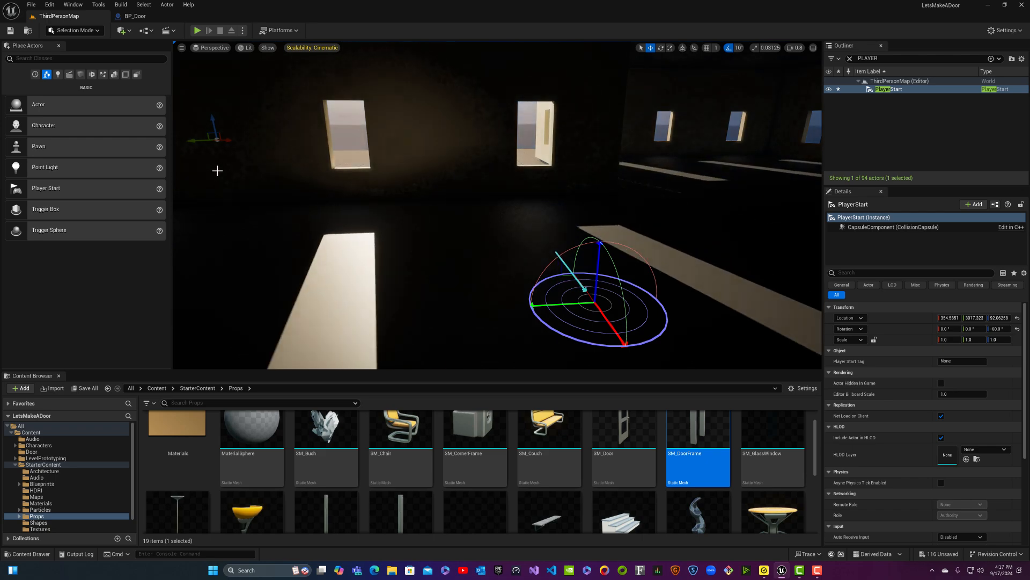
{"action": "key", "text": "ctrl+l"}
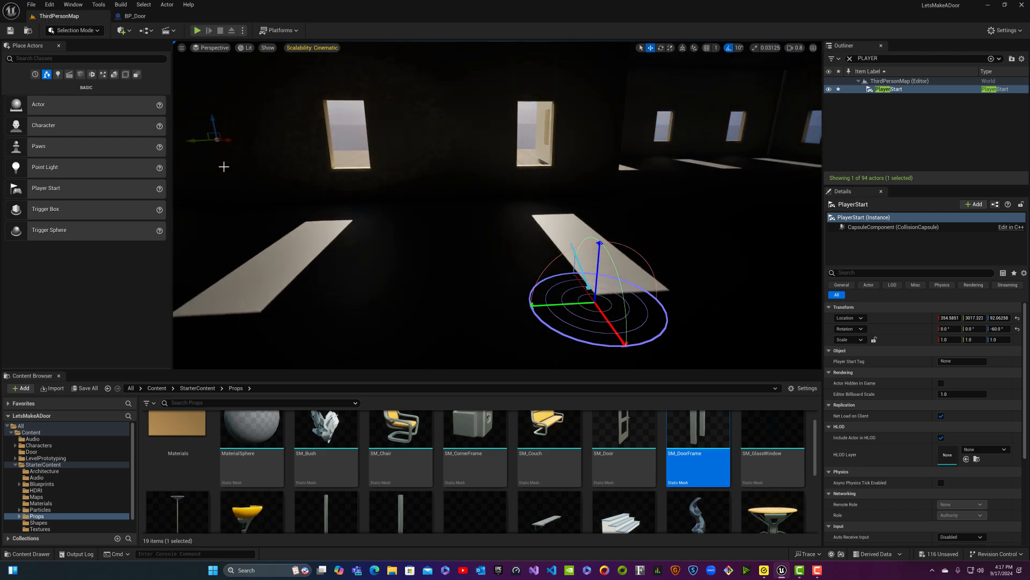
{"action": "key", "text": "ctrl+l"}
{"action": "right_click_drag", "start_coordinate": [209, 166], "coordinate": [56, 166]}
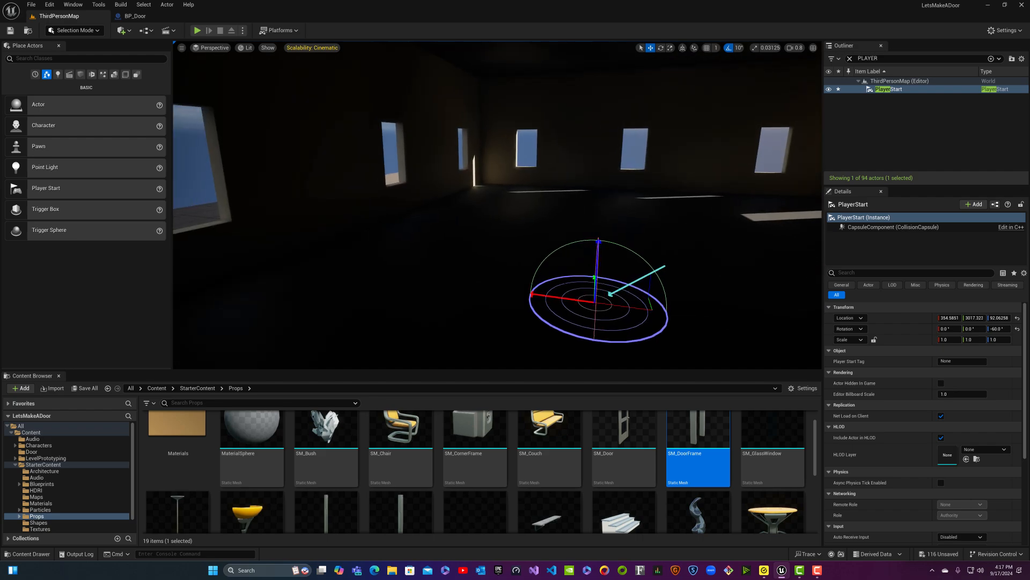
{"action": "right_click_drag", "start_coordinate": [595, 214], "coordinate": [188, 166]}
{"action": "key", "text": "w"}
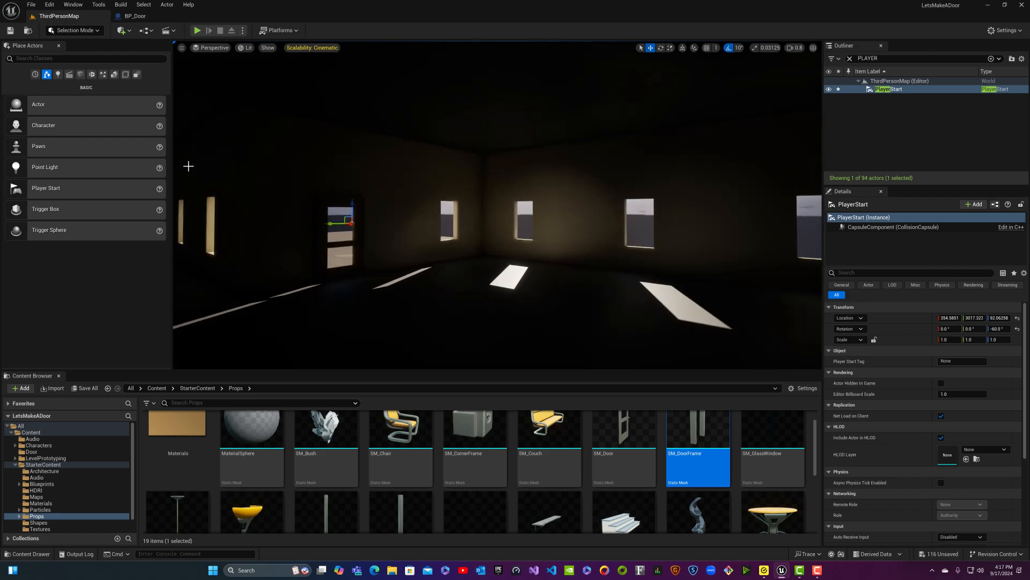
- Play-test the new sunlight by running the character from outside through the door and around the interior, and end the session
{"action": "left_click", "coordinate": [193, 30]}
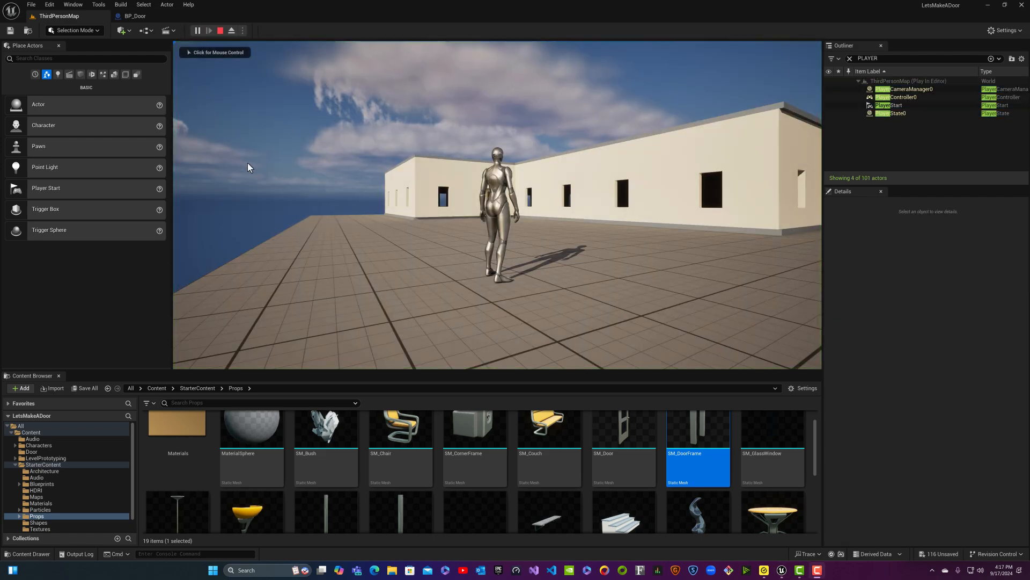
{"action": "left_click", "coordinate": [497, 205]}
{"action": "key", "text": "w"}
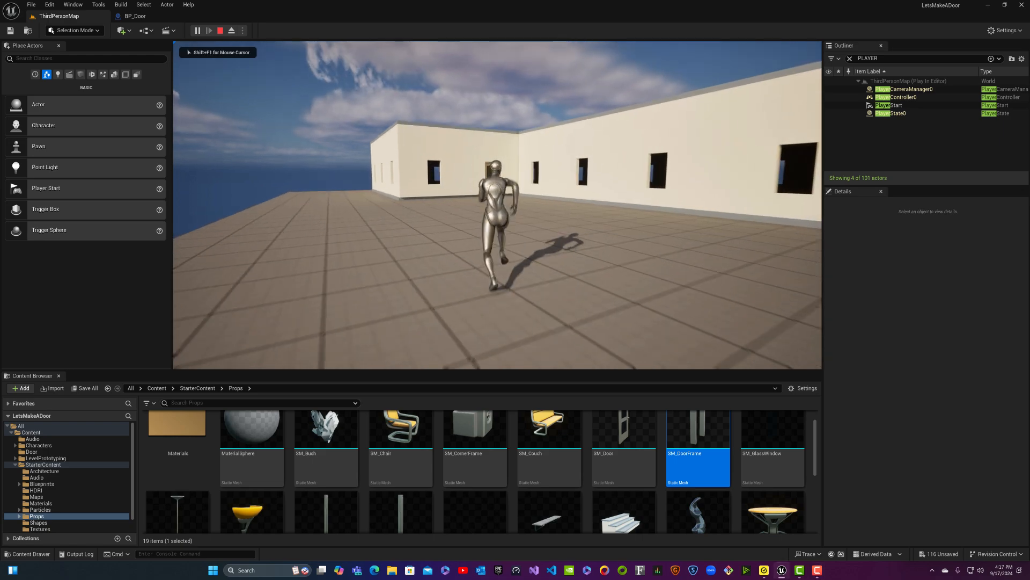
{"action": "key", "text": "w"}
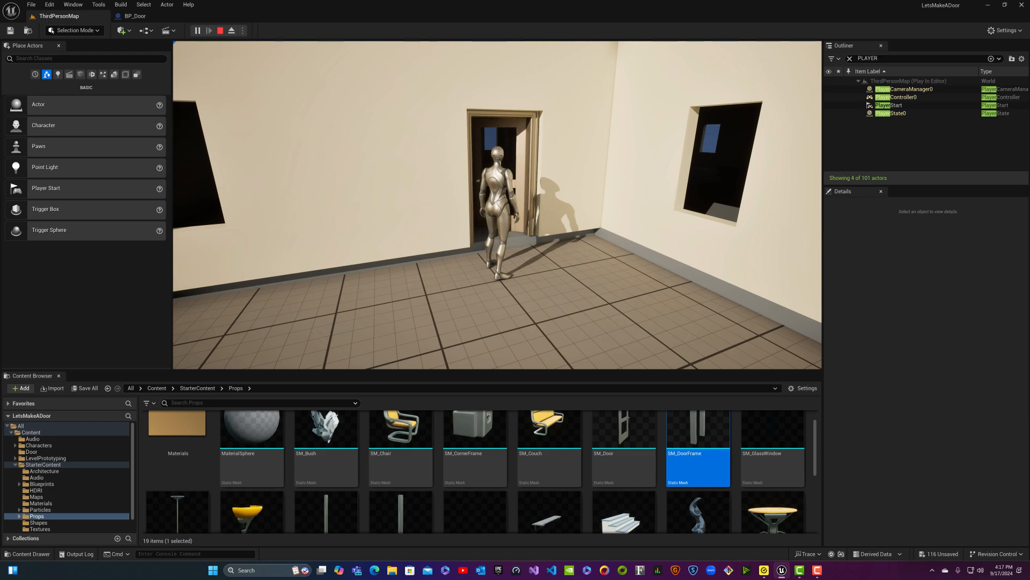
{"action": "key", "text": "w"}
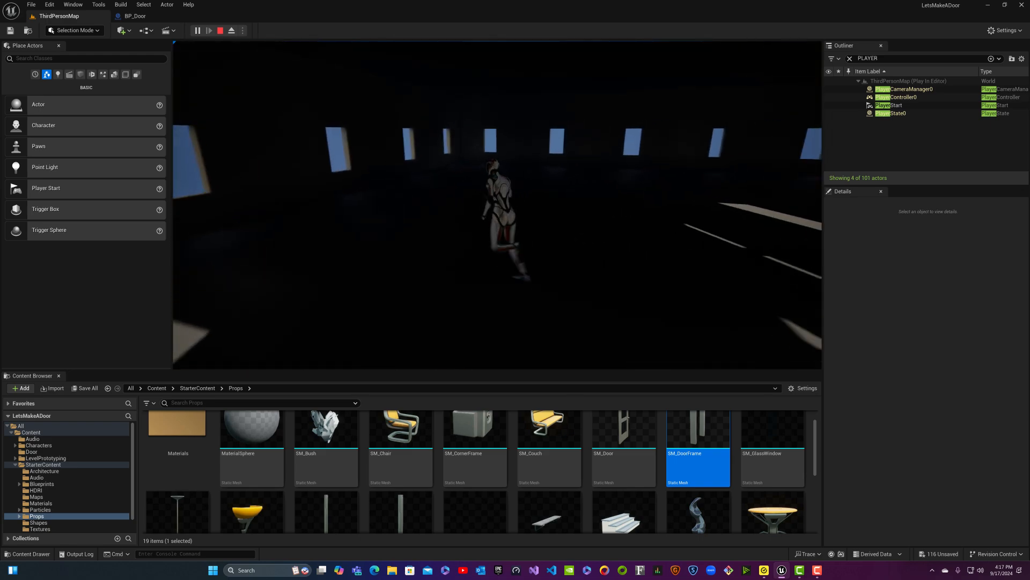
{"action": "key", "text": "w"}
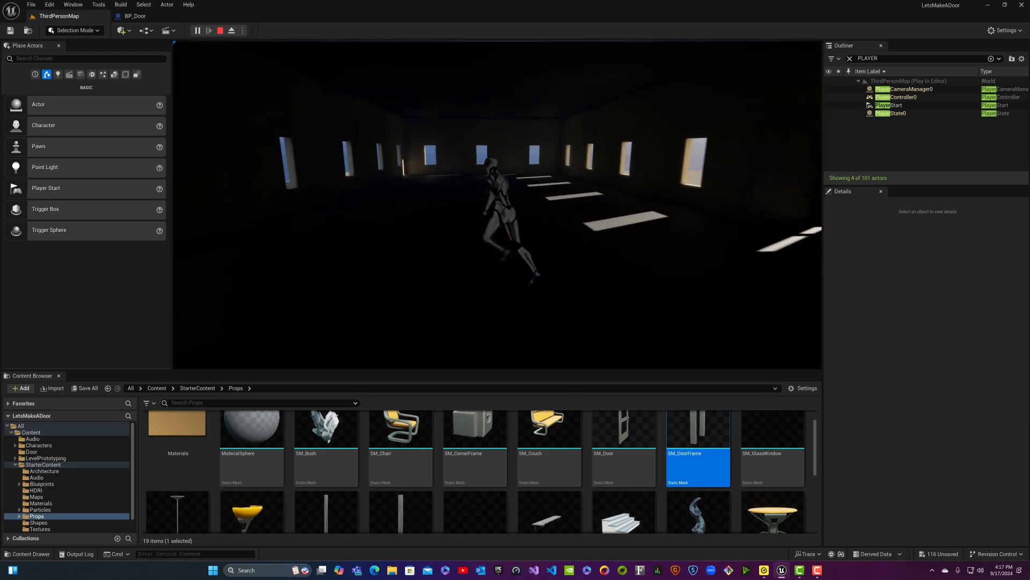
{"action": "key", "text": "w"}
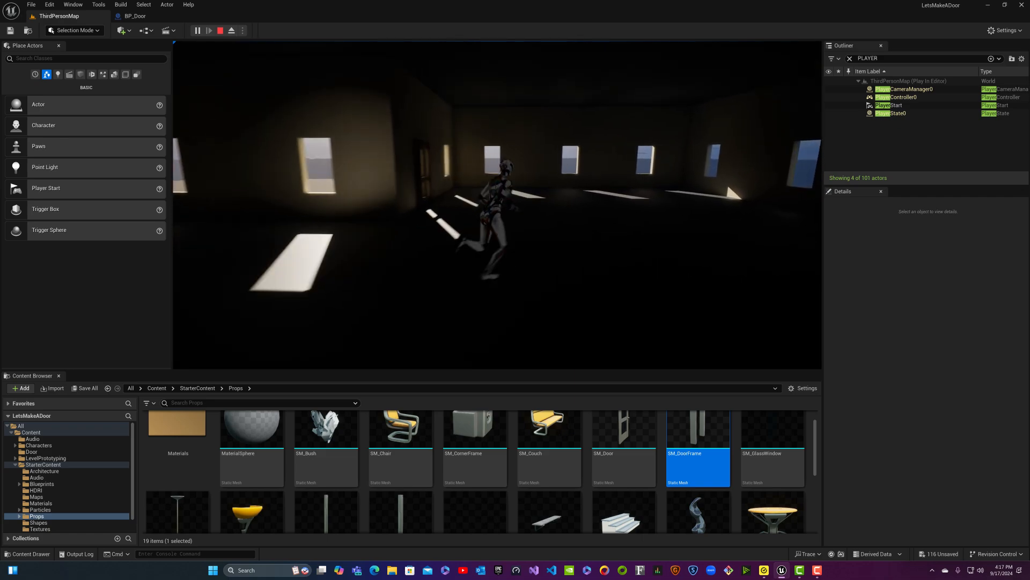
{"action": "key", "text": "w"}
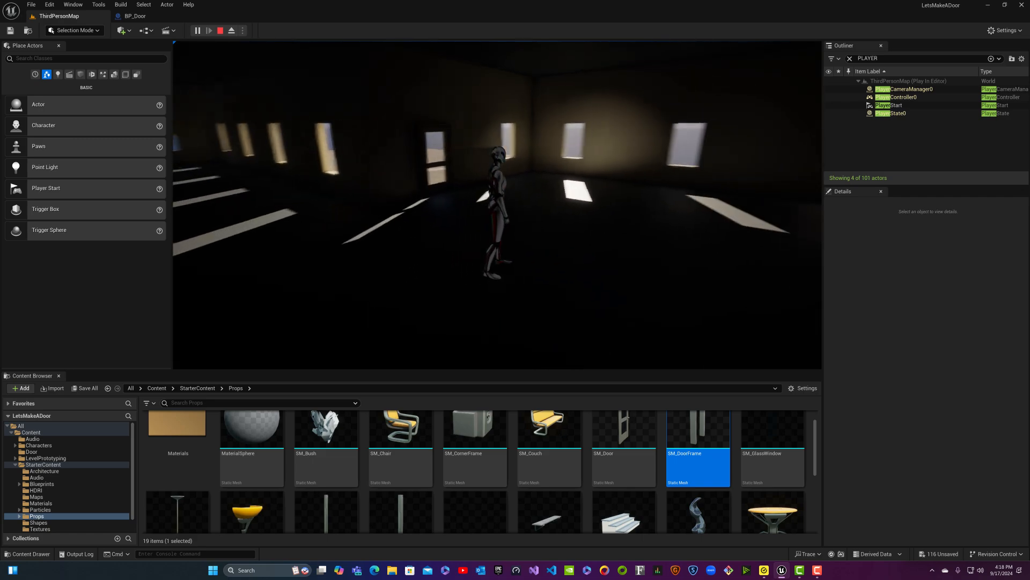
{"action": "key", "text": "Escape"}
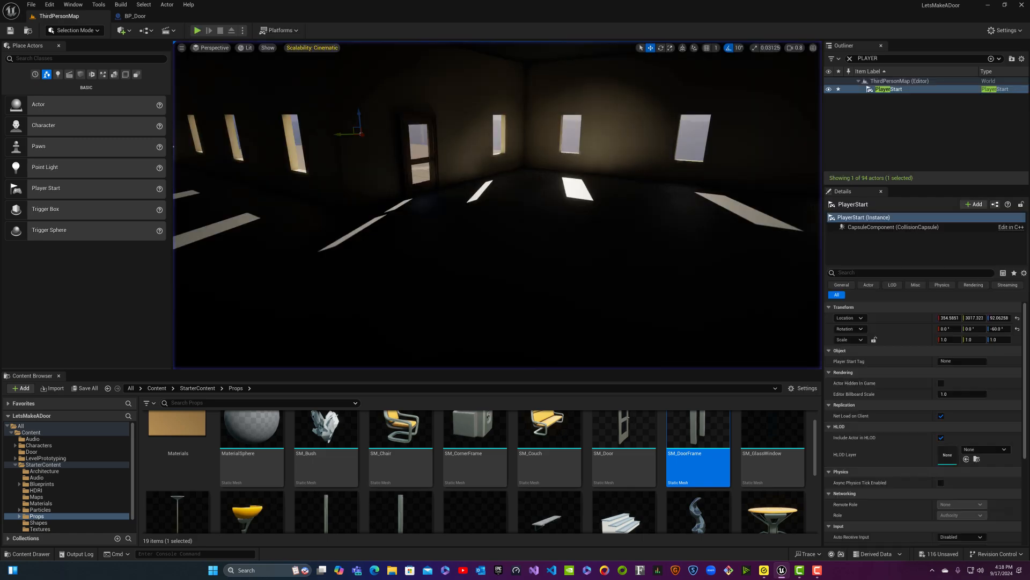
- Add a Point Light inside the building and position it near the door at about X 1470, Y 958, Z 252
{"action": "right_click_drag", "start_coordinate": [676, 209], "coordinate": [614, 215]}
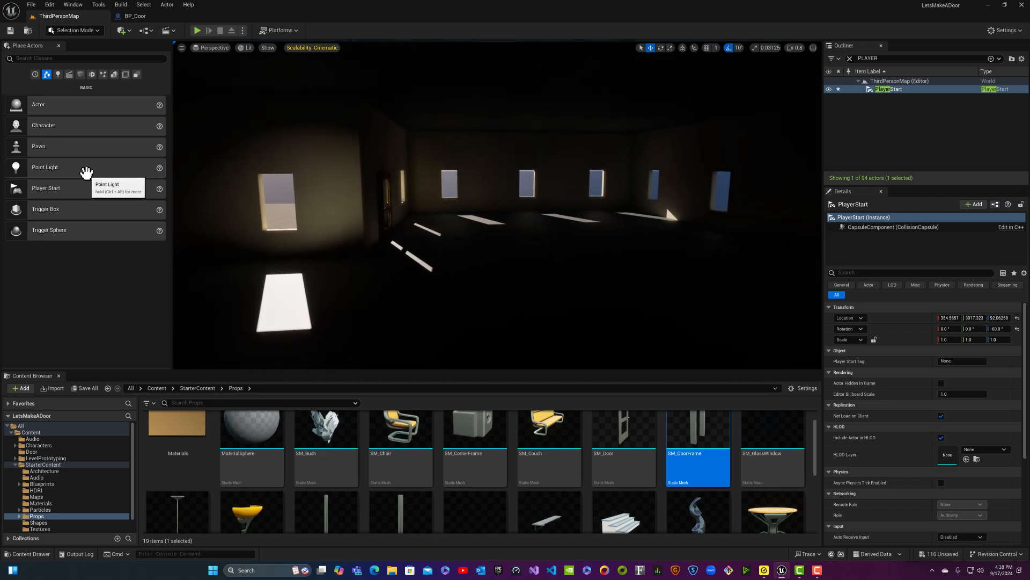
{"action": "left_click_drag", "start_coordinate": [91, 170], "coordinate": [562, 187]}
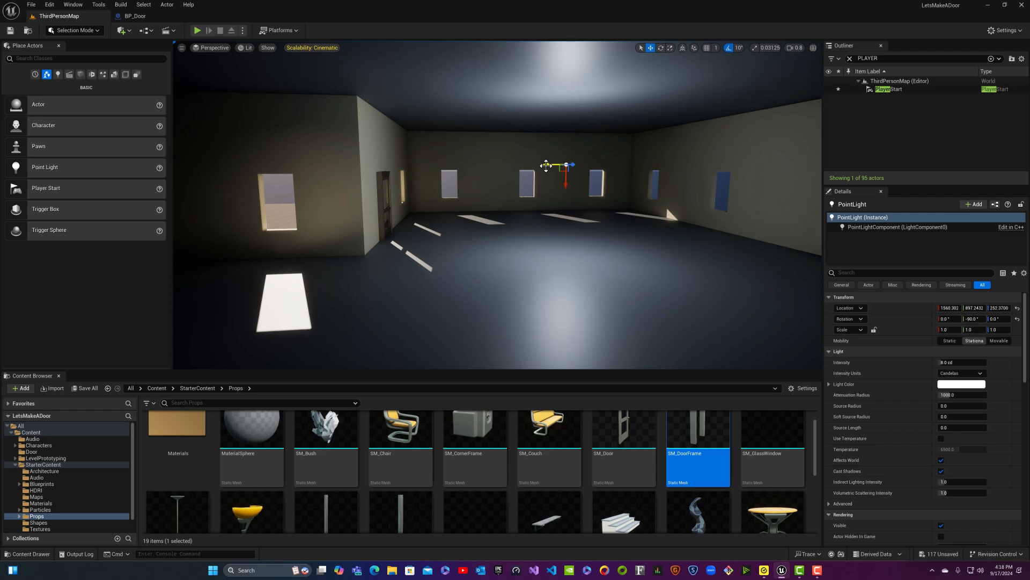
{"action": "left_click_drag", "start_coordinate": [547, 165], "coordinate": [504, 172]}
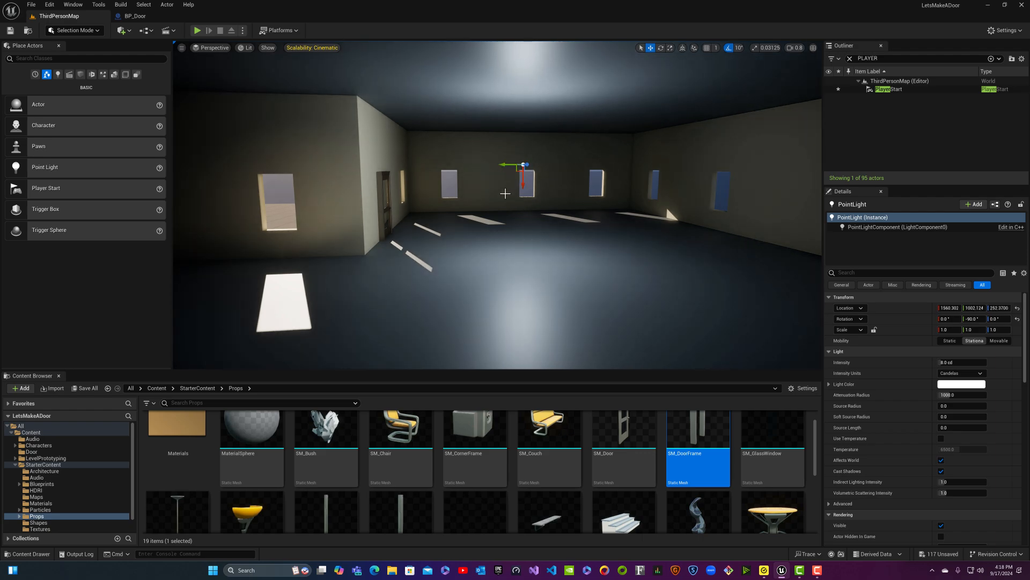
{"action": "right_click_drag", "start_coordinate": [527, 205], "coordinate": [392, 205]}
{"action": "left_click_drag", "start_coordinate": [520, 191], "coordinate": [558, 191]}
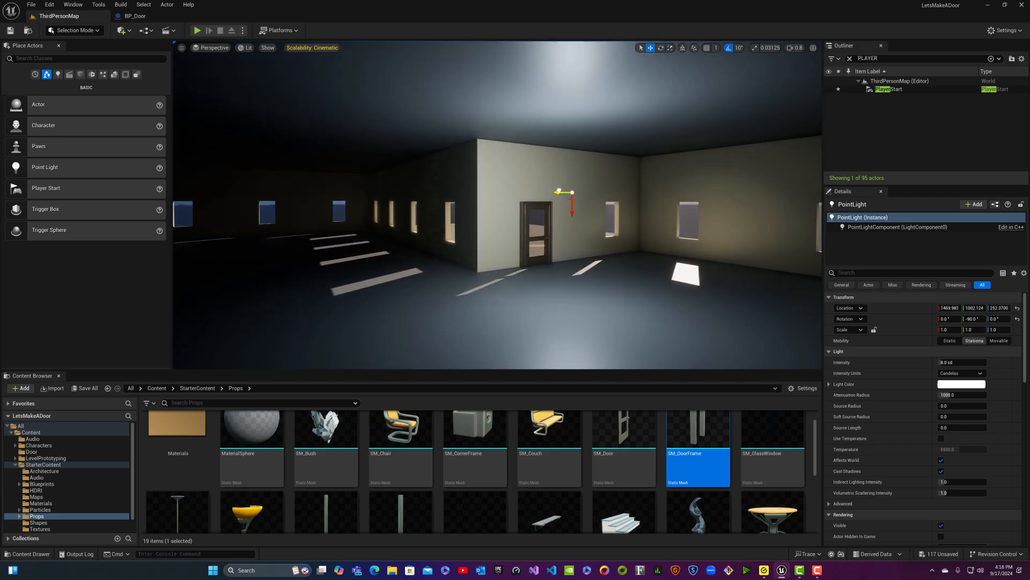
{"action": "right_click_drag", "start_coordinate": [565, 201], "coordinate": [627, 216]}
{"action": "left_click_drag", "start_coordinate": [629, 214], "coordinate": [661, 215]}
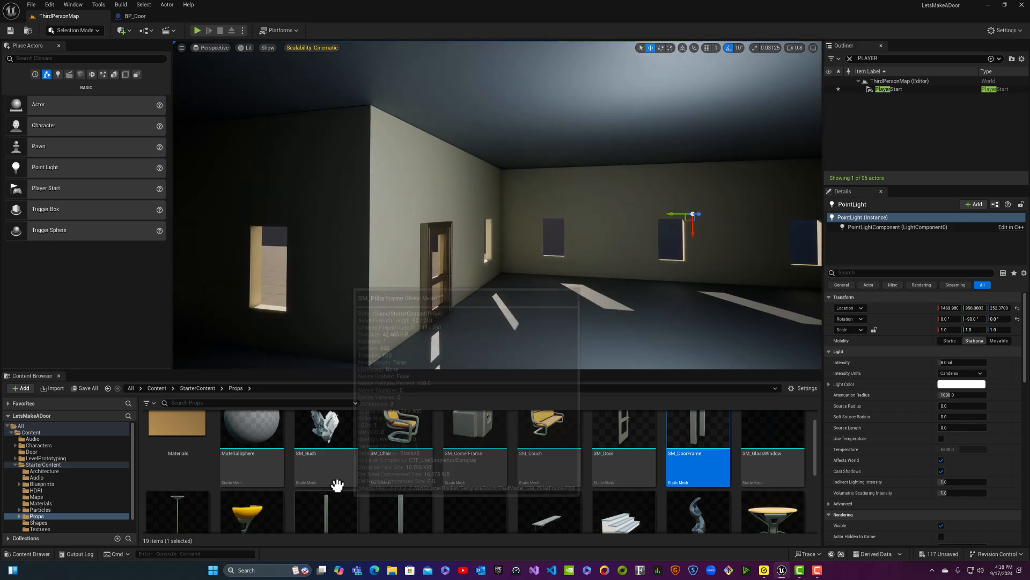
- Place a Wall_400x400 from the StarterContent Architecture folder inside the building, enable grid snapping, and rotate the wall to -90° about Z
{"action": "left_click", "coordinate": [193, 389]}
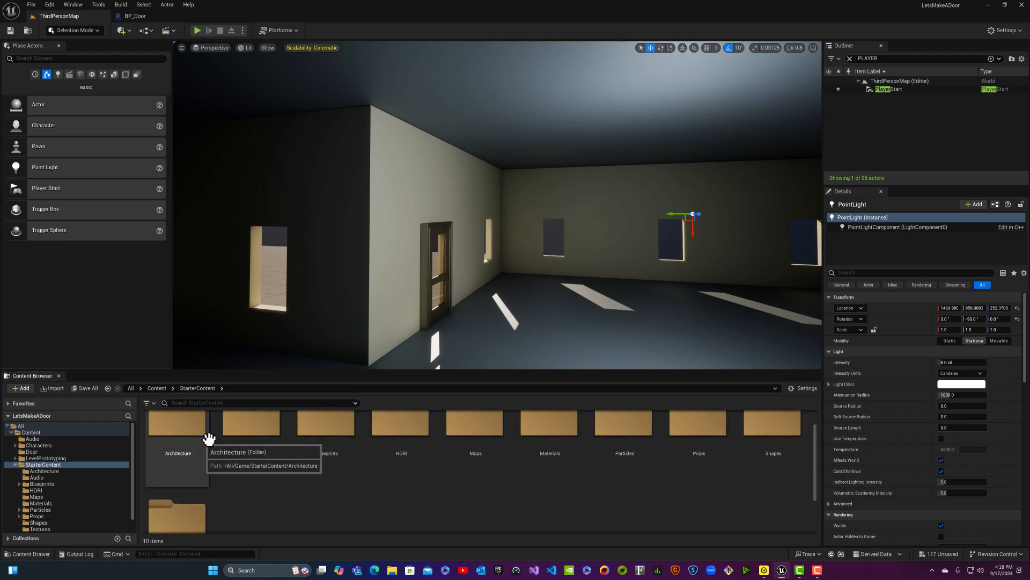
{"action": "double_click", "coordinate": [195, 424]}
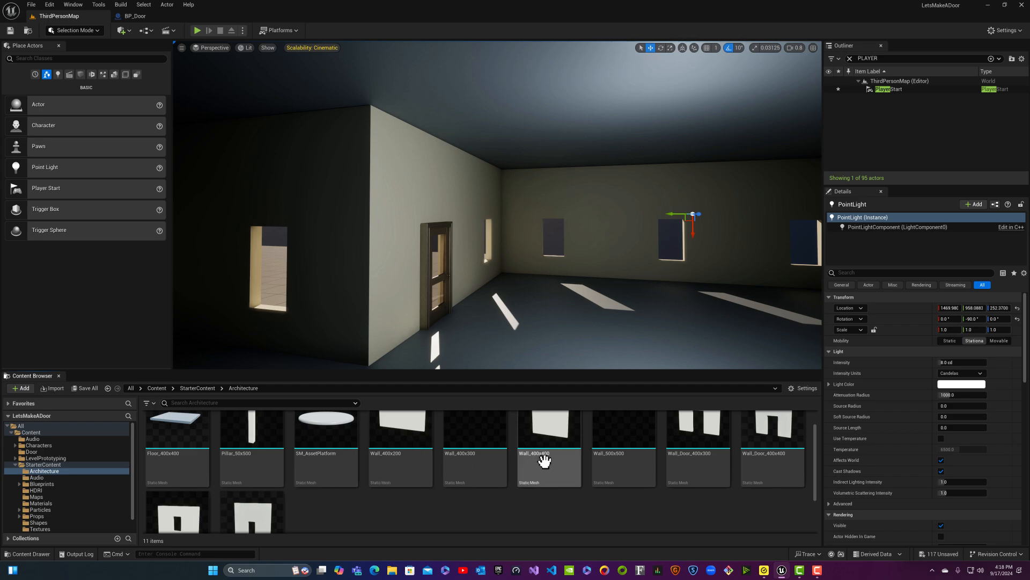
{"action": "left_click_drag", "start_coordinate": [542, 460], "coordinate": [552, 355]}
{"action": "scroll", "coordinate": [649, 133], "scroll_direction": "down", "scroll_amount": 5}
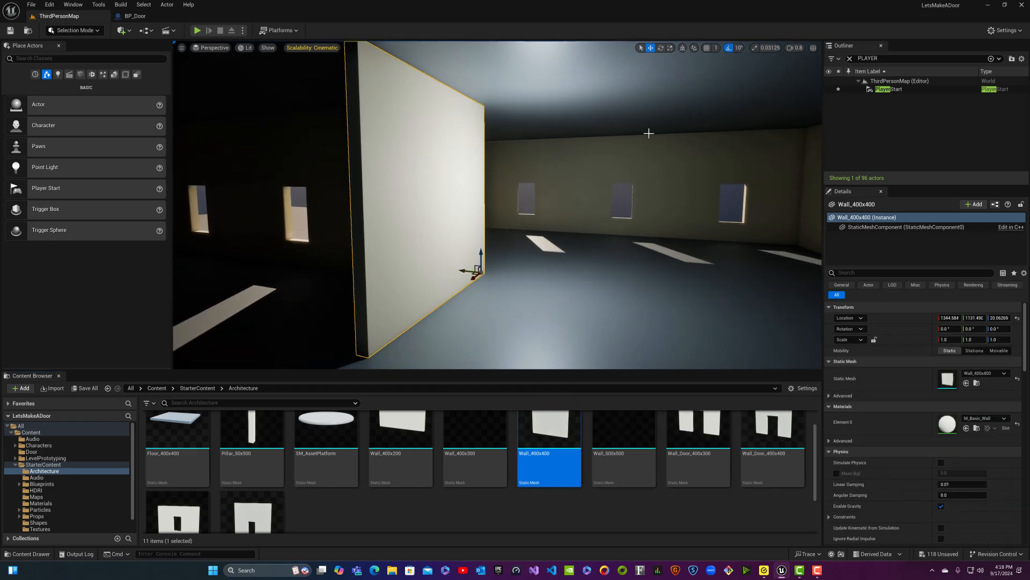
{"action": "left_click", "coordinate": [660, 50]}
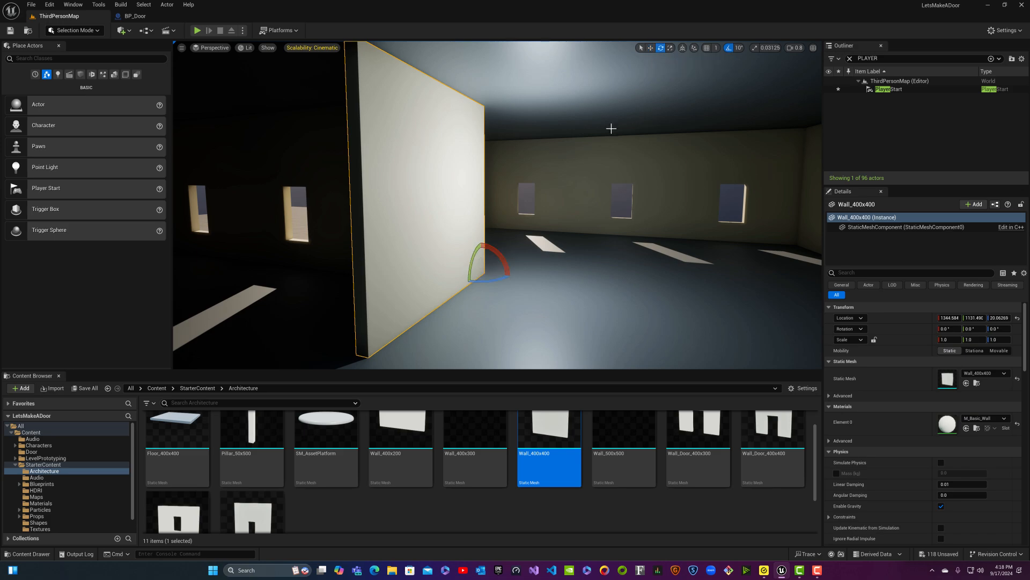
{"action": "left_click", "coordinate": [707, 49]}
{"action": "mouse_move", "coordinate": [483, 279]}
{"action": "left_mouse_down"}
{"action": "mouse_move", "coordinate": [438, 282]}
{"action": "mouse_move", "coordinate": [487, 276]}
{"action": "left_mouse_up"}
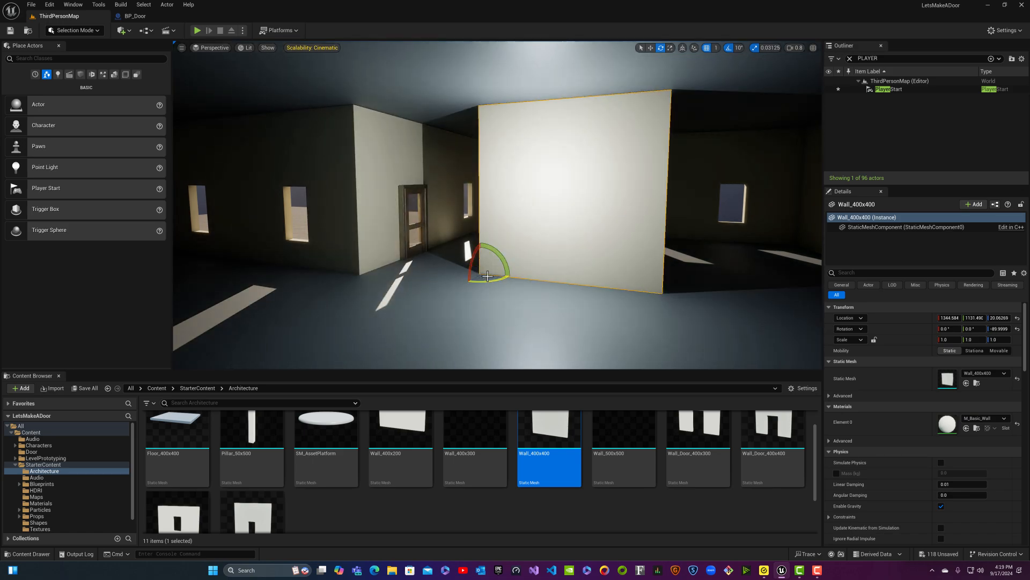
- Move the new wall to the interior corner near the door, butting its end against the existing wall at about X 1445, Y 1397
{"action": "left_click", "coordinate": [650, 47]}
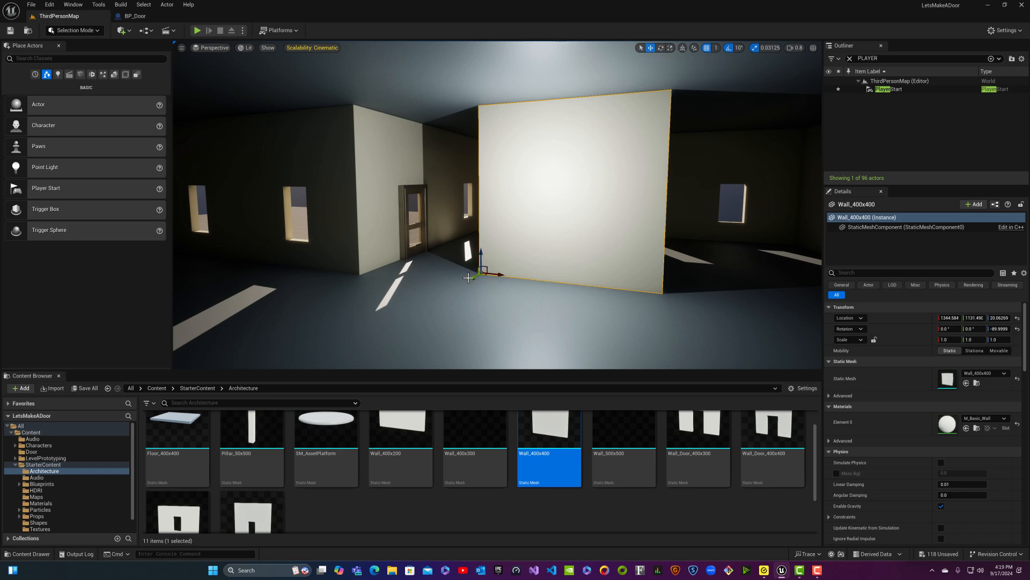
{"action": "left_click_drag", "start_coordinate": [470, 279], "coordinate": [377, 285]}
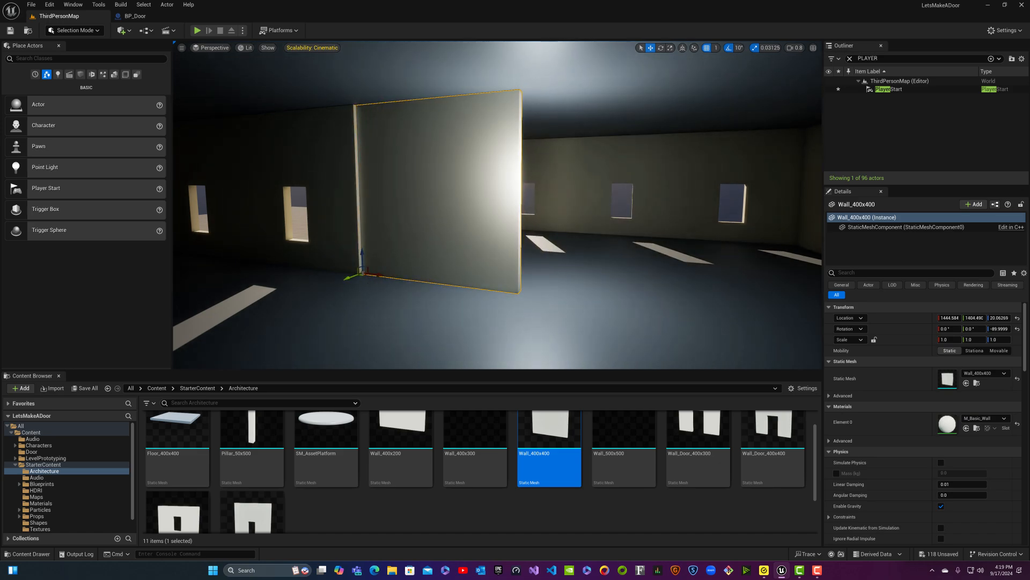
{"action": "key", "text": "d"}
{"action": "mouse_move", "coordinate": [377, 285]}
{"action": "right_mouse_down"}
{"action": "mouse_move", "coordinate": [303, 283]}
{"action": "mouse_move", "coordinate": [377, 292]}
{"action": "right_mouse_up"}
{"action": "key", "text": "a"}
{"action": "key", "text": "w"}
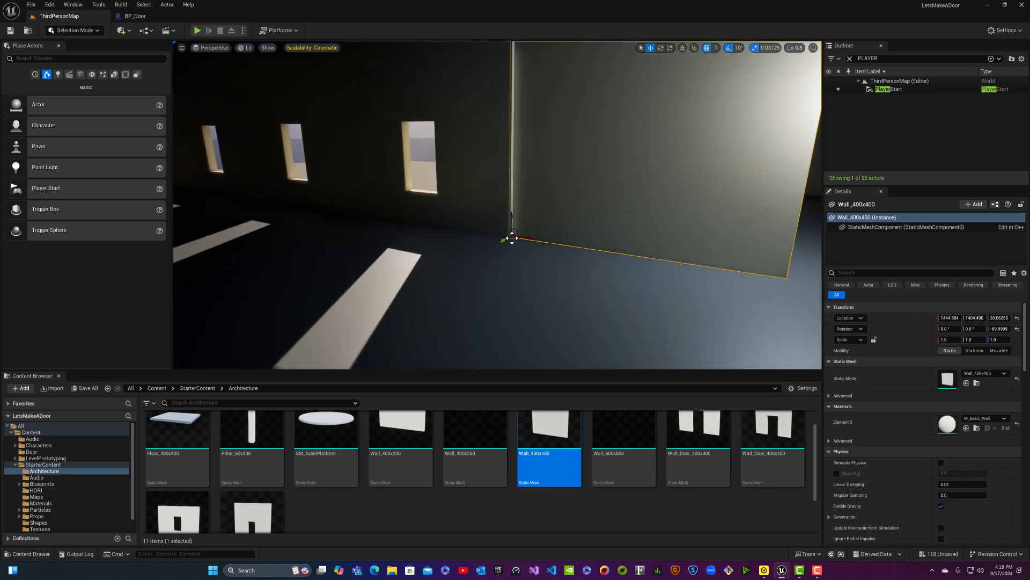
{"action": "left_click_drag", "start_coordinate": [529, 238], "coordinate": [535, 241]}
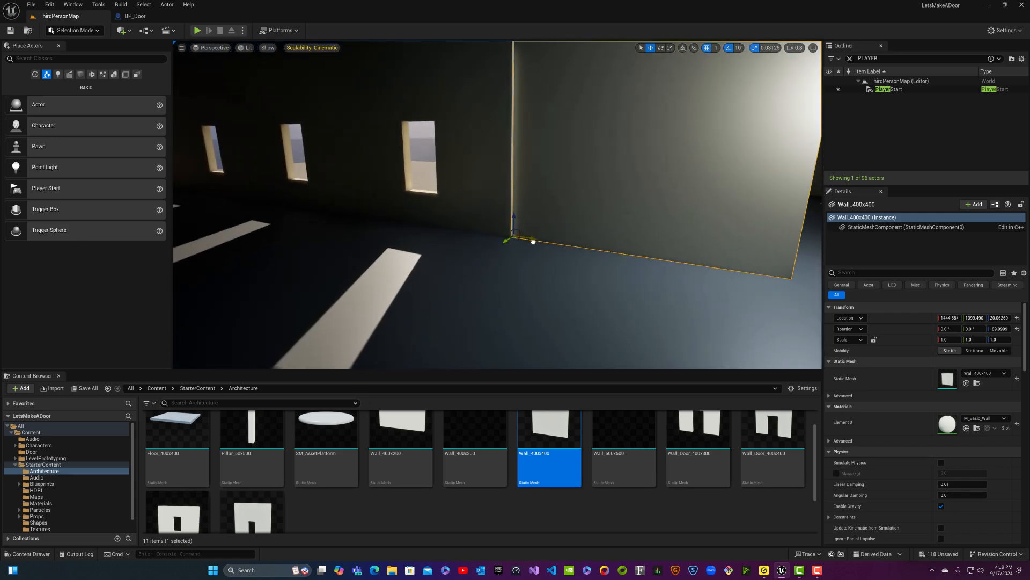
{"action": "key", "text": "w"}
{"action": "right_click_drag", "start_coordinate": [525, 250], "coordinate": [539, 251]}
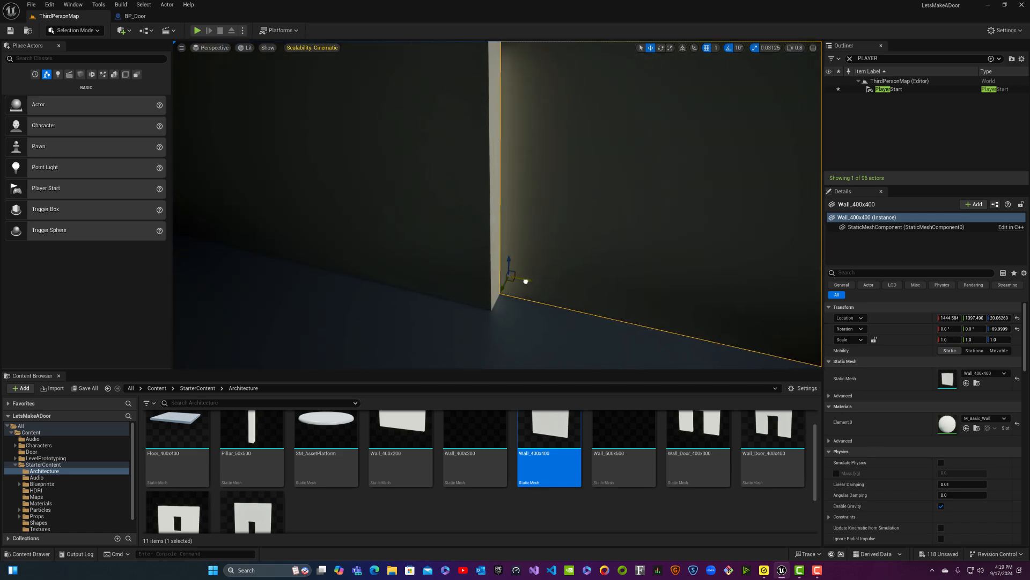
- Shift the new wall along X to about 1453 so its face lines up with the adjoining wall
{"action": "left_click_drag", "start_coordinate": [503, 288], "coordinate": [490, 299]}
{"action": "right_click_drag", "start_coordinate": [486, 311], "coordinate": [511, 312]}
{"action": "key", "text": "Escape"}
{"action": "left_click", "coordinate": [468, 304]}
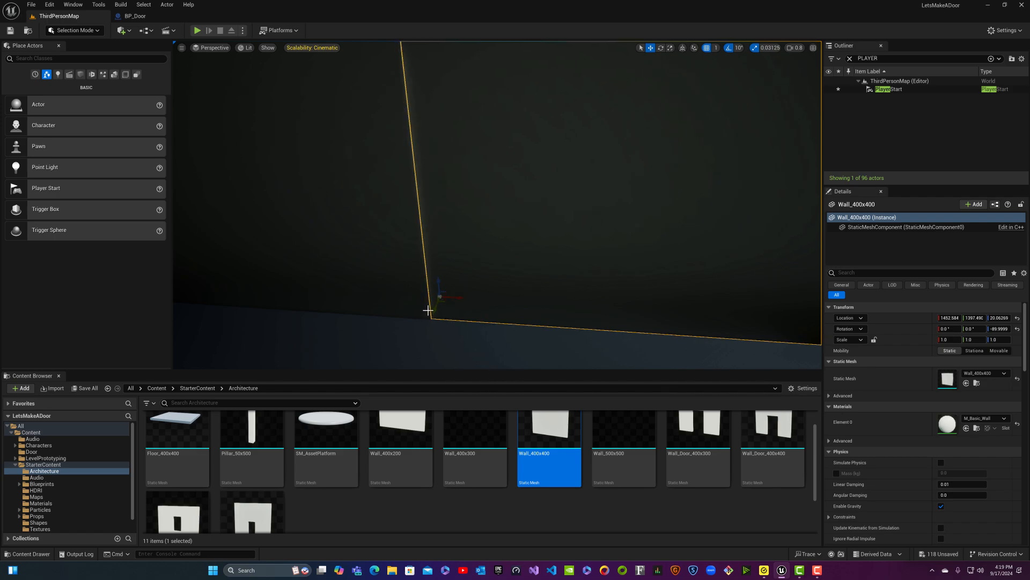
{"action": "left_click_drag", "start_coordinate": [433, 312], "coordinate": [433, 313]}
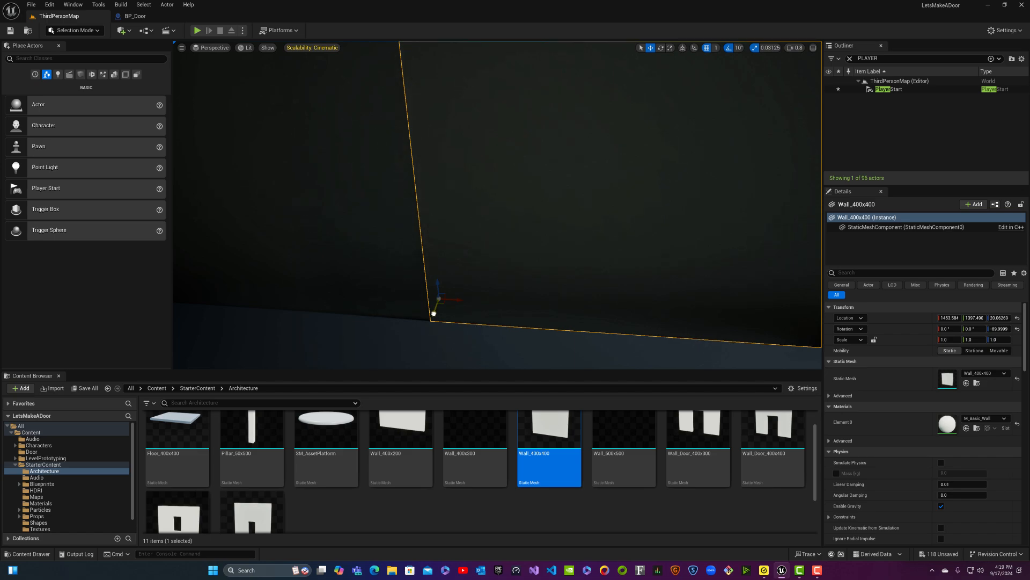
{"action": "key", "text": "Escape"}
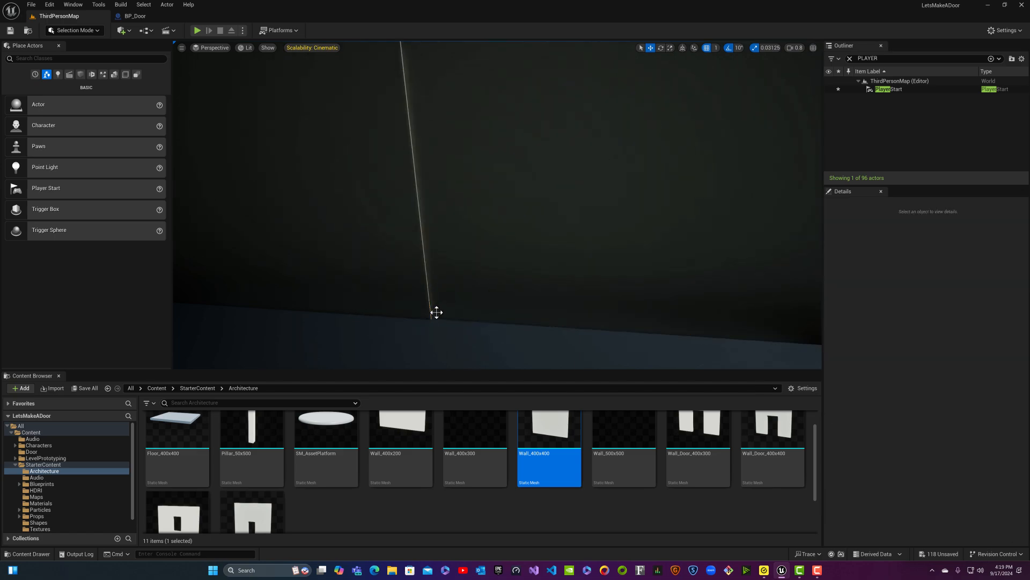
- Turn off grid snapping and nudge the new wall slightly along X to close the remaining seam
{"action": "left_click", "coordinate": [706, 48]}
{"action": "left_click", "coordinate": [569, 183]}
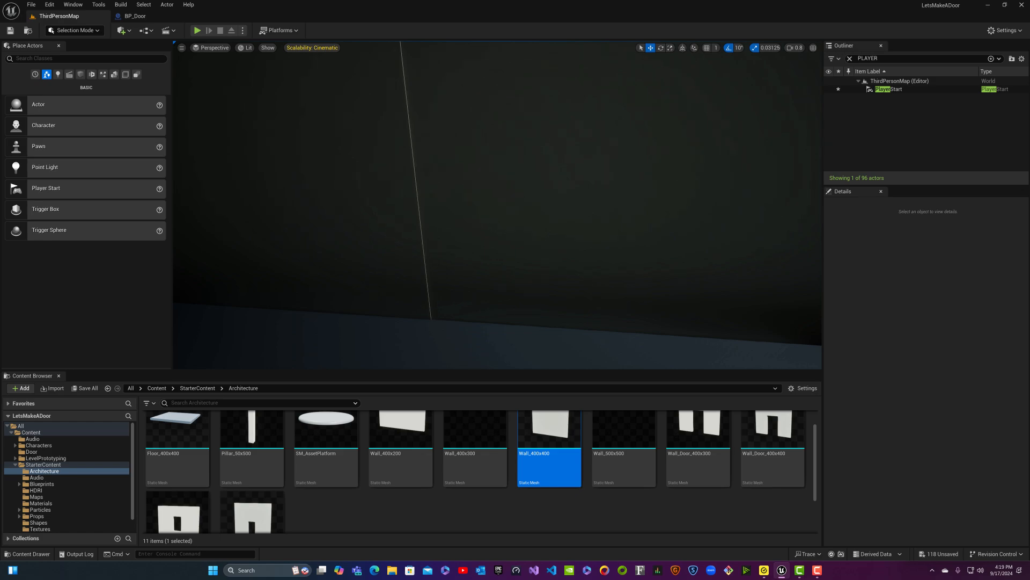
{"action": "left_click", "coordinate": [433, 312]}
{"action": "left_click_drag", "start_coordinate": [434, 312], "coordinate": [436, 313]}
{"action": "key", "text": "Escape"}
- Fine-tune the new wall's X position to about 1452.9 so it sits flush with the adjoining wall at the corner
{"action": "right_click_drag", "start_coordinate": [442, 300], "coordinate": [428, 321]}
{"action": "scroll", "coordinate": [442, 301], "scroll_direction": "up", "scroll_amount": 1}
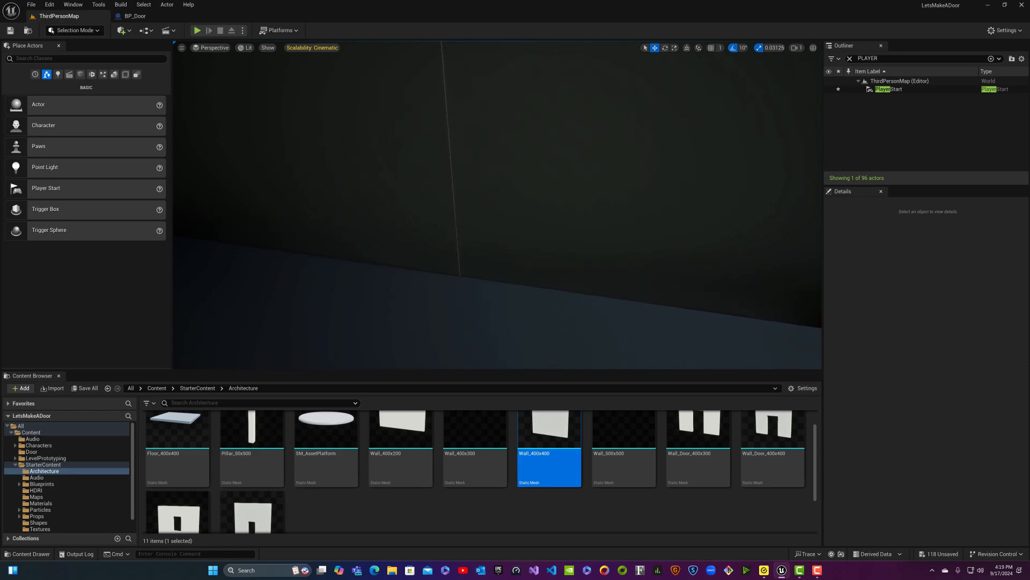
{"action": "key", "text": "w"}
{"action": "scroll", "coordinate": [441, 301], "scroll_direction": "down", "scroll_amount": 3}
{"action": "key", "text": "s"}
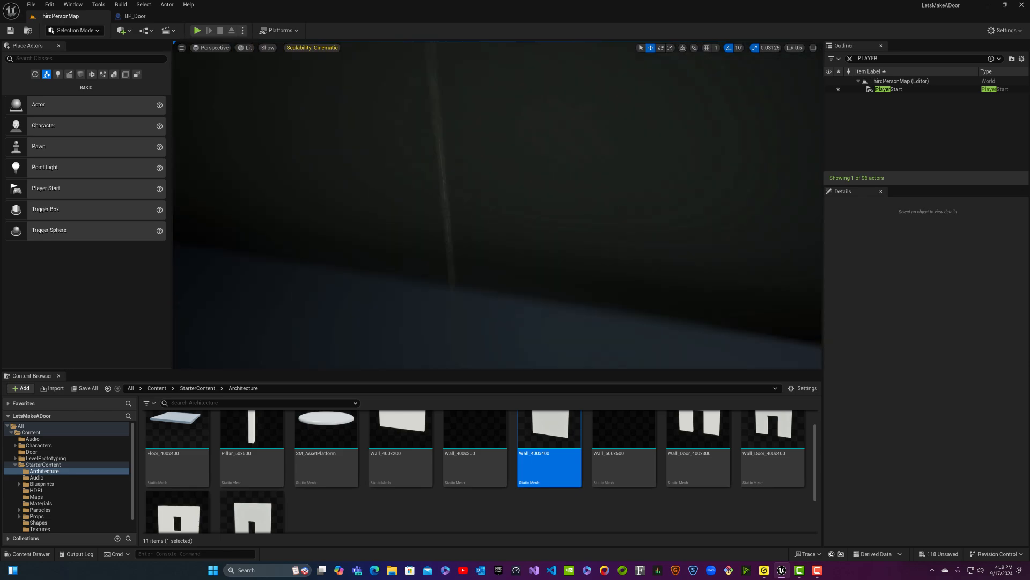
{"action": "right_click_drag", "start_coordinate": [442, 301], "coordinate": [400, 299]}
{"action": "scroll", "coordinate": [441, 300], "scroll_direction": "down", "scroll_amount": 5}
{"action": "key", "text": "w"}
{"action": "scroll", "coordinate": [428, 309], "scroll_direction": "up", "scroll_amount": 1}
{"action": "left_click", "coordinate": [438, 305]}
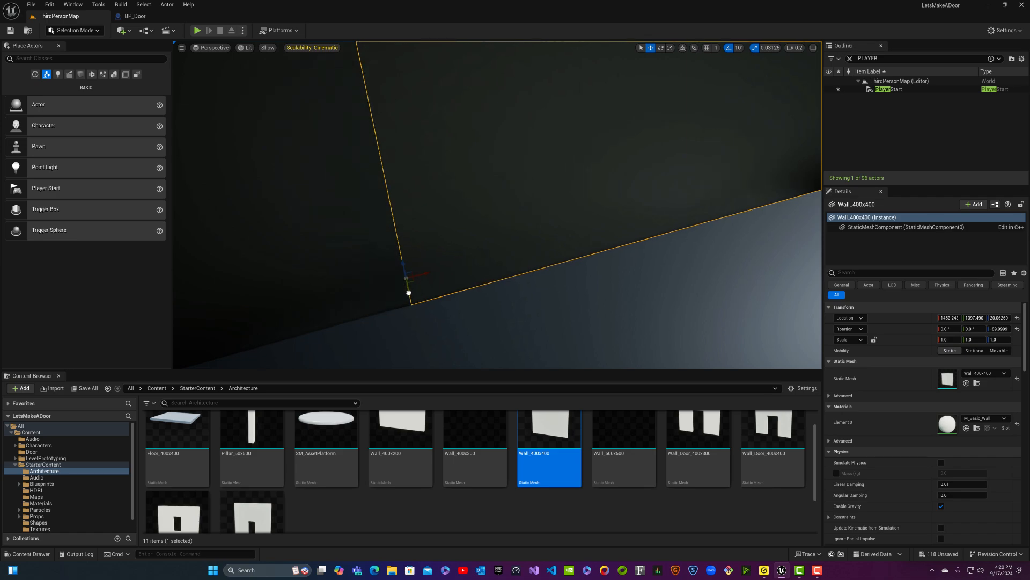
{"action": "key", "text": "Escape"}
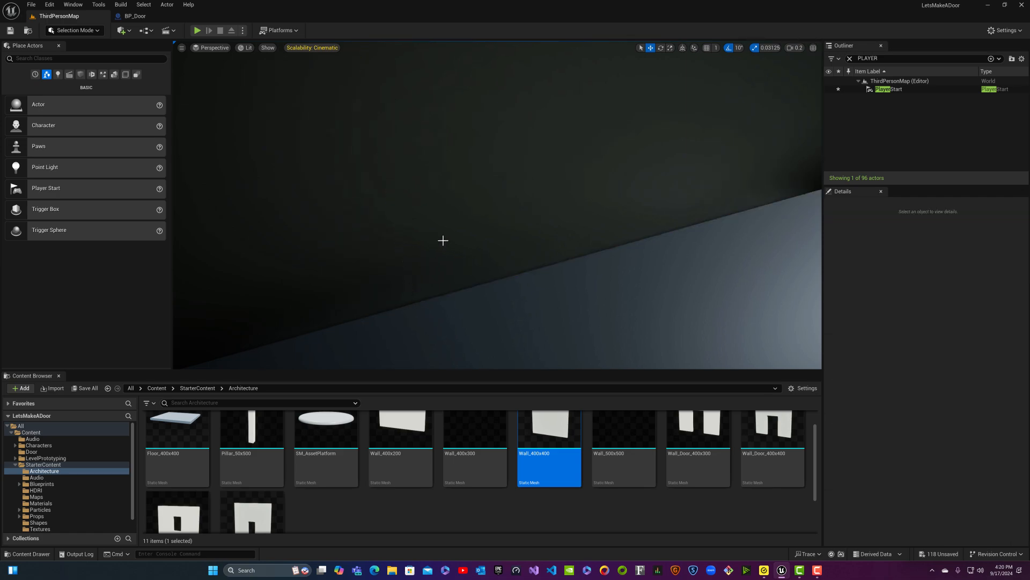
- Set grid snapping to 5 and duplicate the new wall end to end along Y, placing the copy at about Y 997
{"action": "mouse_move", "coordinate": [443, 240]}
{"action": "right_mouse_down"}
{"action": "mouse_move", "coordinate": [472, 233]}
{"action": "mouse_move", "coordinate": [553, 259]}
{"action": "mouse_move", "coordinate": [376, 255]}
{"action": "mouse_move", "coordinate": [462, 254]}
{"action": "mouse_move", "coordinate": [432, 252]}
{"action": "mouse_move", "coordinate": [444, 236]}
{"action": "right_mouse_up"}
{"action": "scroll", "coordinate": [516, 246], "scroll_direction": "up", "scroll_amount": 5}
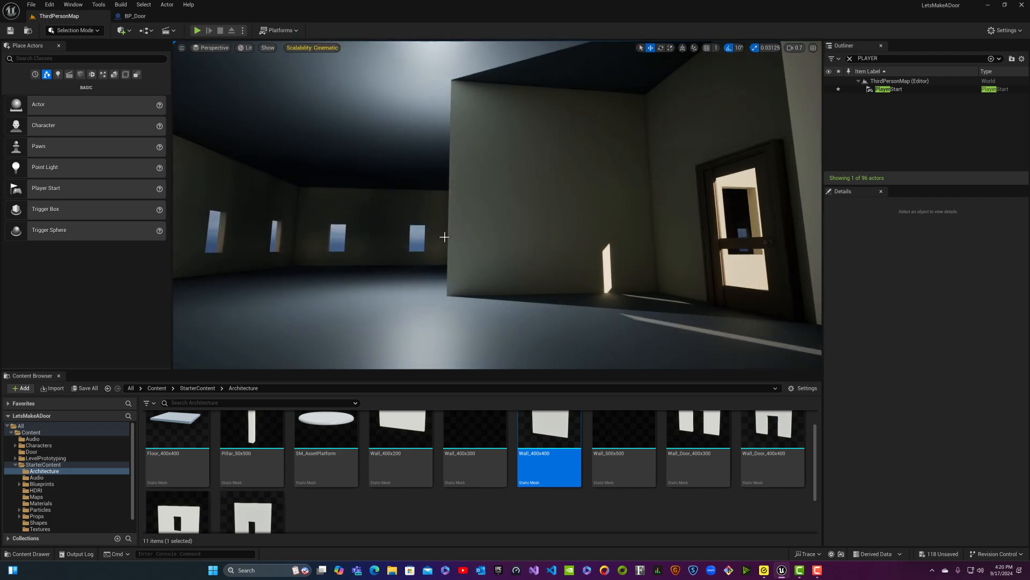
{"action": "left_click", "coordinate": [465, 225]}
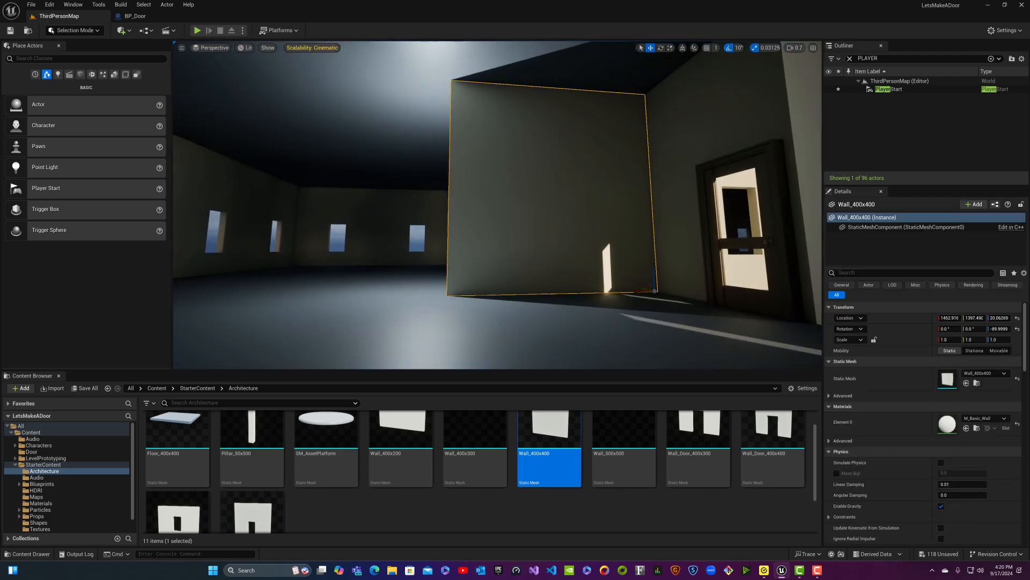
{"action": "left_click", "coordinate": [706, 50]}
{"action": "left_click", "coordinate": [716, 51]}
{"action": "left_click", "coordinate": [723, 78]}
{"action": "left_click_drag", "start_coordinate": [636, 293], "coordinate": [423, 328], "text": "alt"}
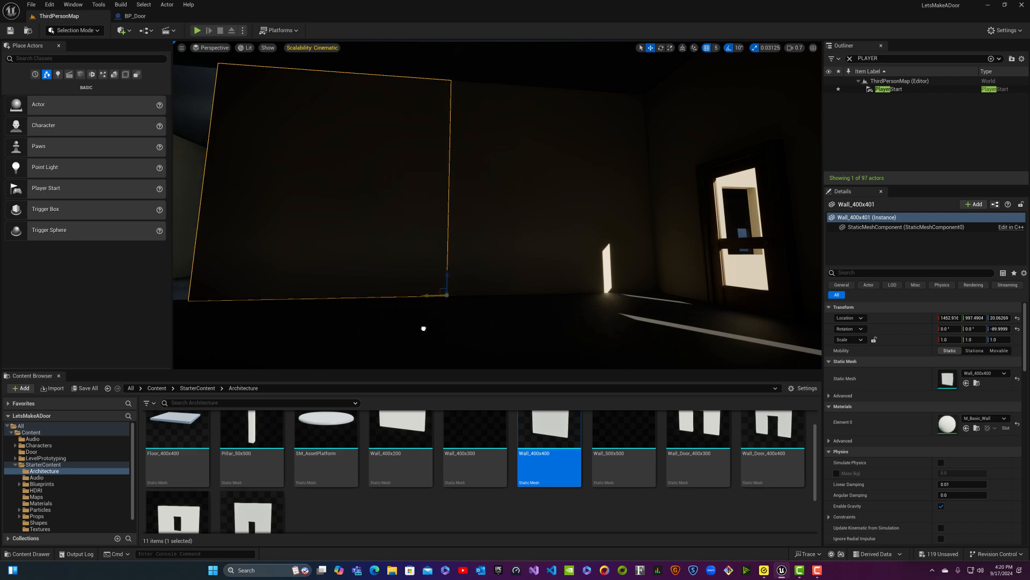
{"action": "key", "text": "Escape"}
- Select six floor tiles in the room behind the new walls, covering the two rows of three nearest the far windows
{"action": "right_click_drag", "start_coordinate": [424, 328], "coordinate": [784, 381]}
{"action": "key", "text": "w"}
{"action": "key", "text": "s"}
{"action": "key", "text": "s"}
{"action": "key", "text": "d"}
{"action": "right_click_drag", "start_coordinate": [349, 260], "coordinate": [393, 265]}
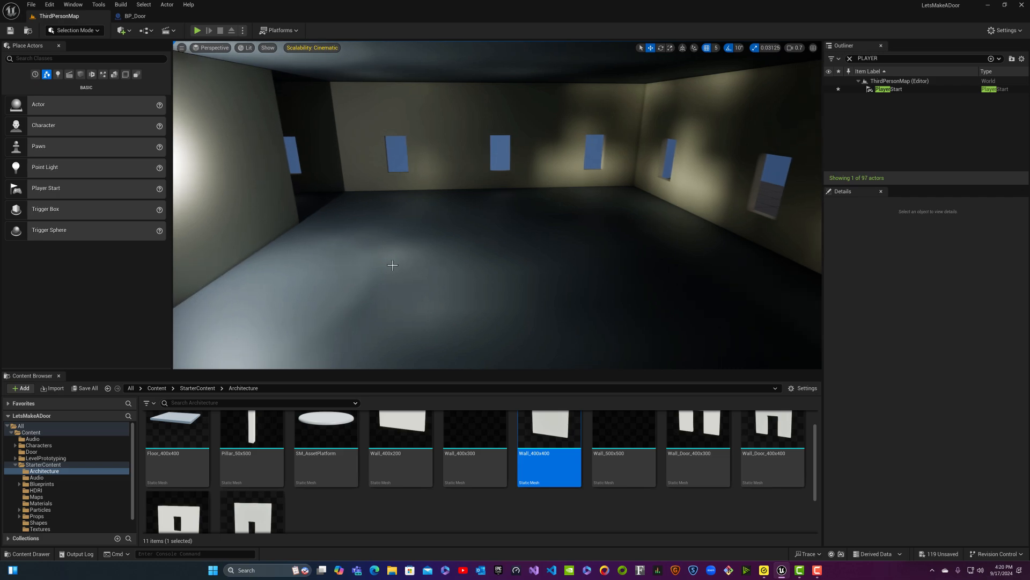
{"action": "left_click", "coordinate": [379, 211]}
{"action": "right_click_drag", "start_coordinate": [487, 223], "coordinate": [333, 316]}
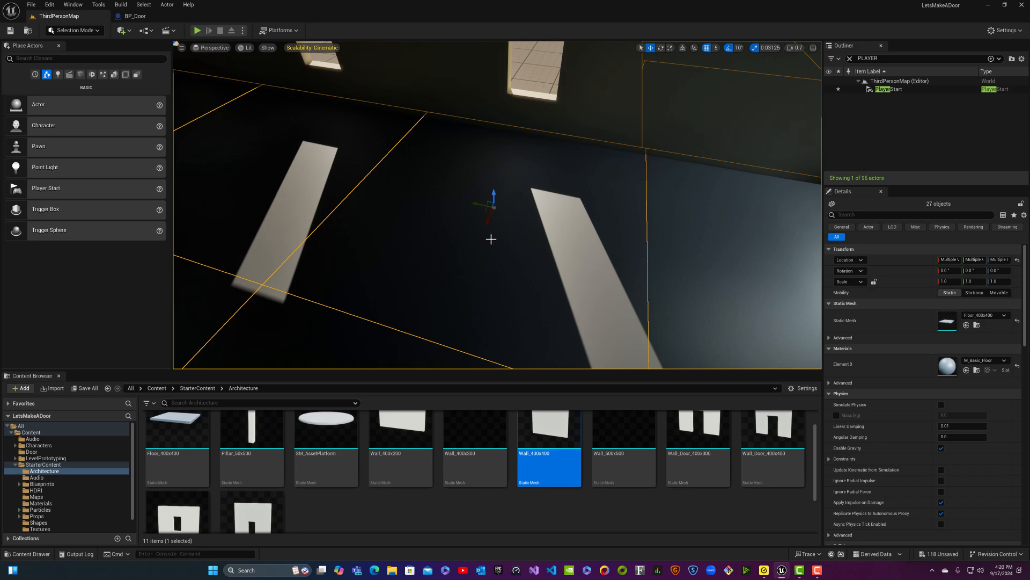
{"action": "left_click", "coordinate": [528, 229]}
{"action": "right_click_drag", "start_coordinate": [654, 209], "coordinate": [674, 213]}
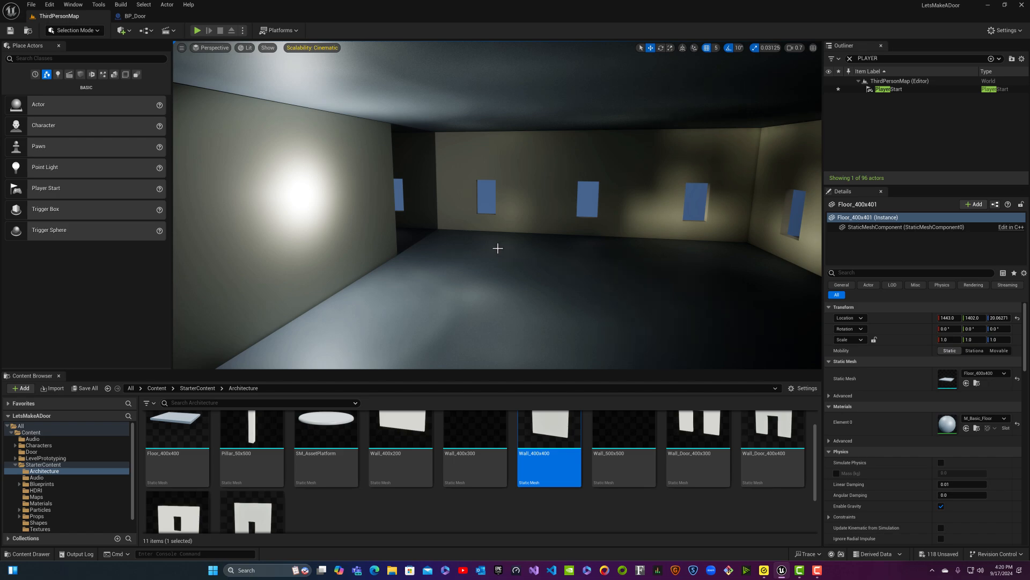
{"action": "left_click", "coordinate": [609, 256], "text": "ctrl"}
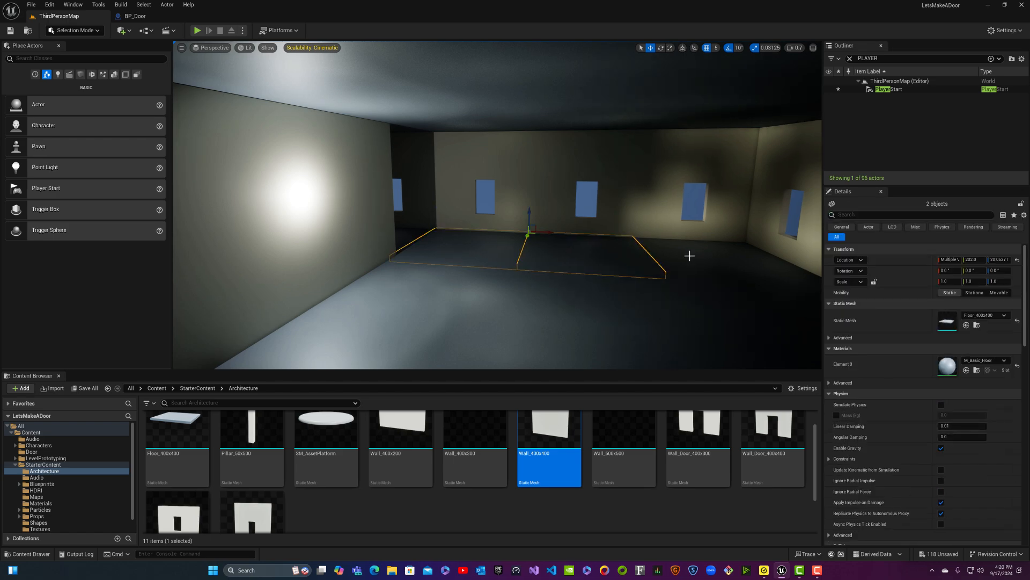
{"action": "left_click", "coordinate": [578, 304], "text": "ctrl"}
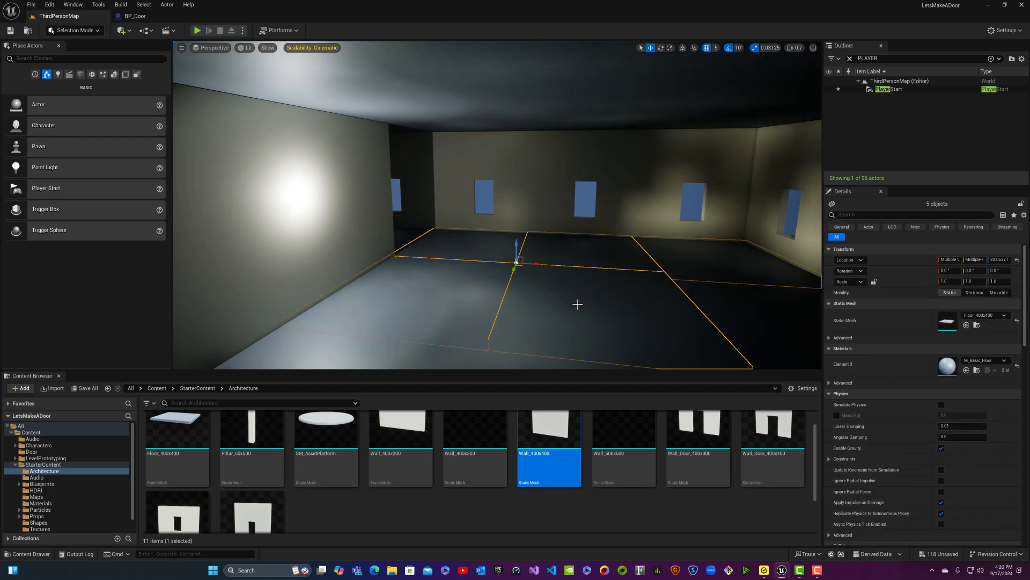
{"action": "left_click", "coordinate": [732, 295], "text": "ctrl"}
{"action": "right_click_drag", "start_coordinate": [617, 288], "coordinate": [610, 331]}
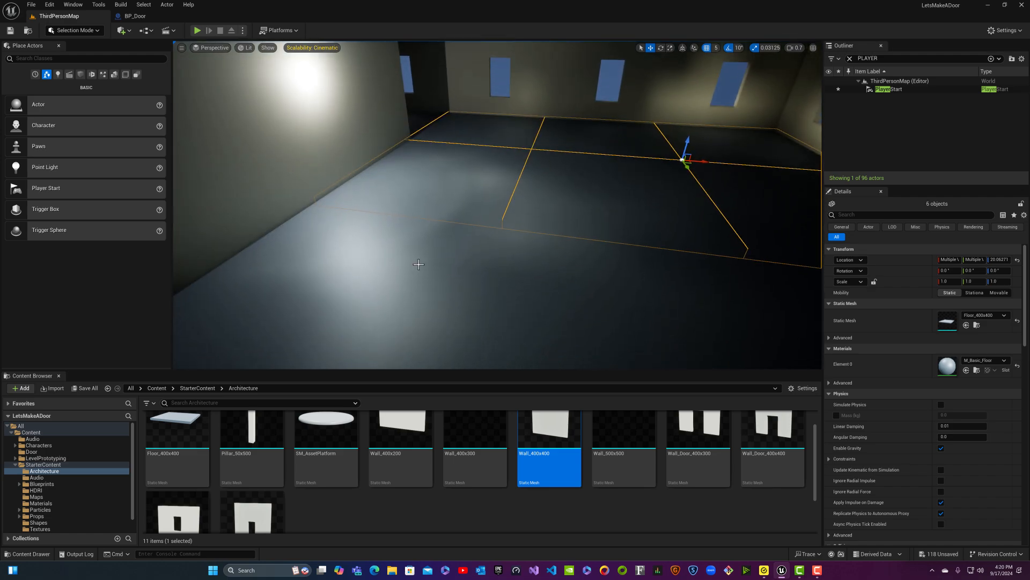
{"action": "left_click", "coordinate": [414, 261], "text": "ctrl"}
{"action": "left_click", "coordinate": [596, 282], "text": "ctrl"}
{"action": "right_click_drag", "start_coordinate": [601, 278], "coordinate": [651, 259]}
{"action": "left_click", "coordinate": [662, 250], "text": "ctrl"}
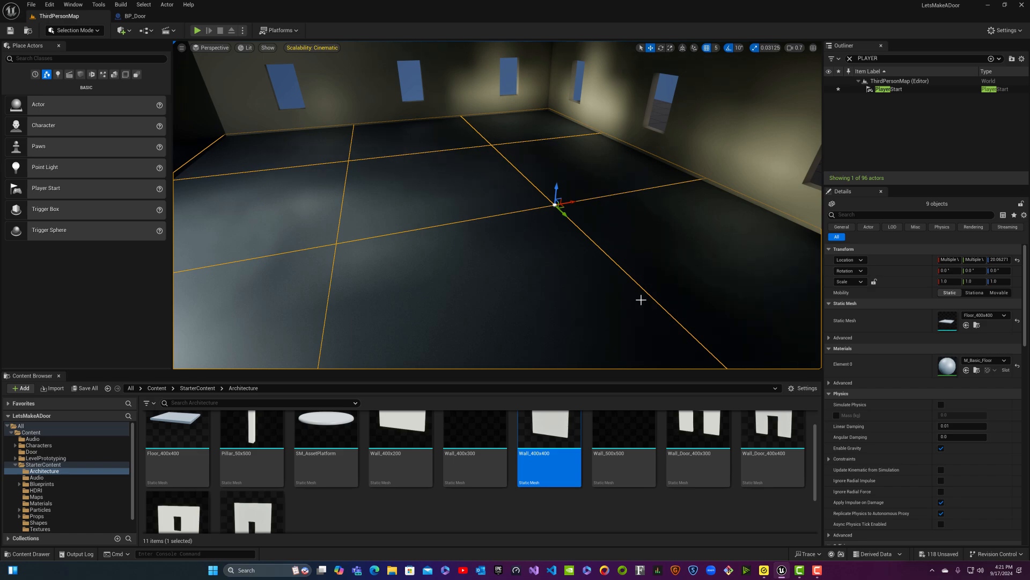
{"action": "left_click", "coordinate": [658, 296], "text": "ctrl"}
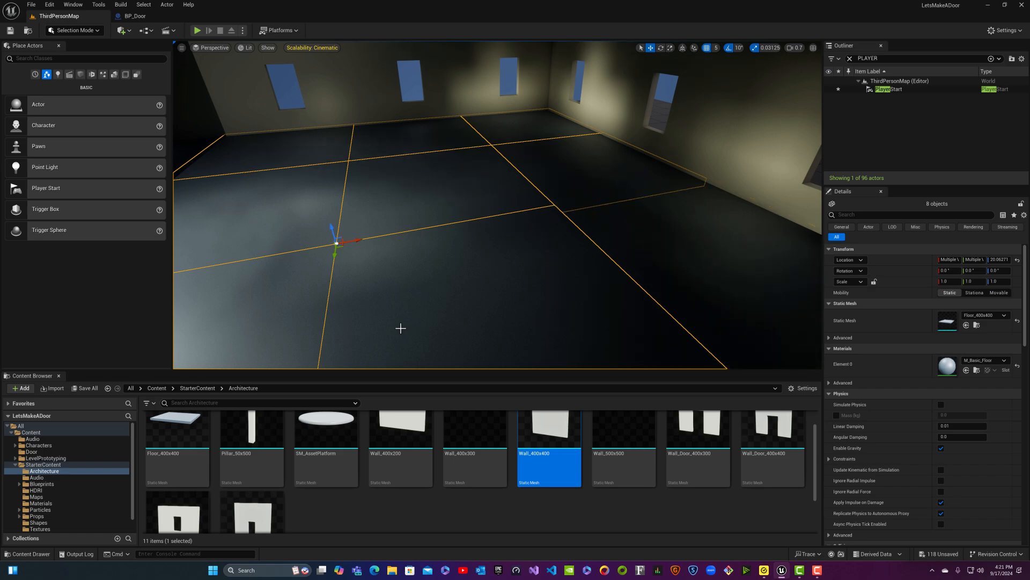
{"action": "left_click", "coordinate": [304, 322], "text": "ctrl"}
{"action": "left_click", "coordinate": [435, 301], "text": "ctrl"}
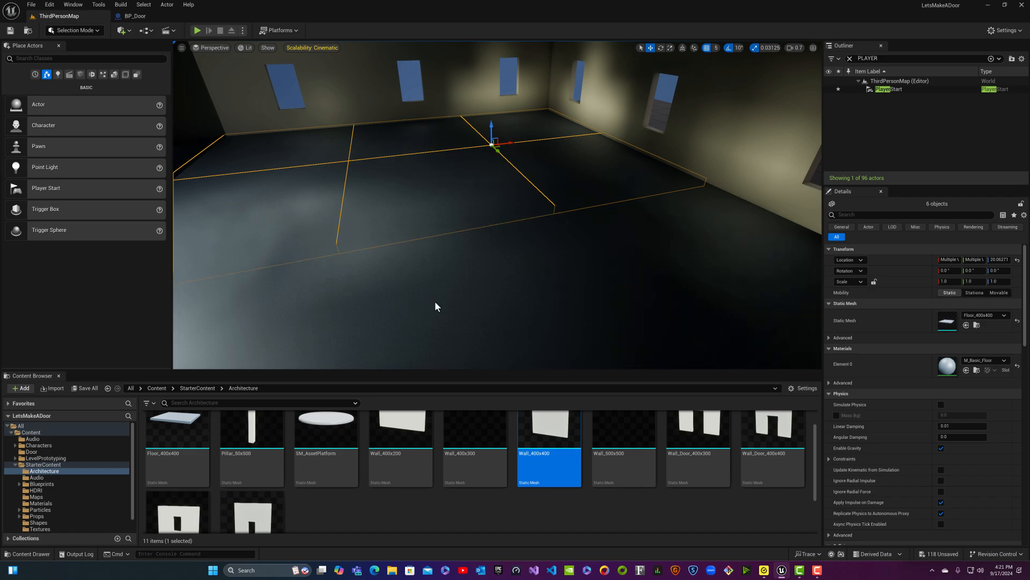
- Browse the StarterContent Materials folder for the wood floor materials
{"action": "right_click_drag", "start_coordinate": [435, 299], "coordinate": [417, 268]}
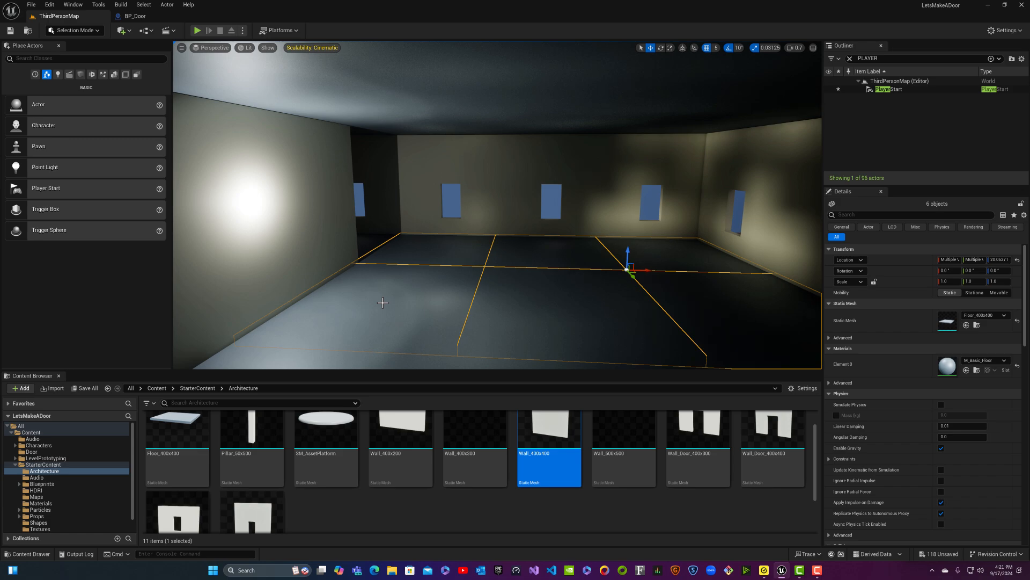
{"action": "left_click", "coordinate": [204, 388]}
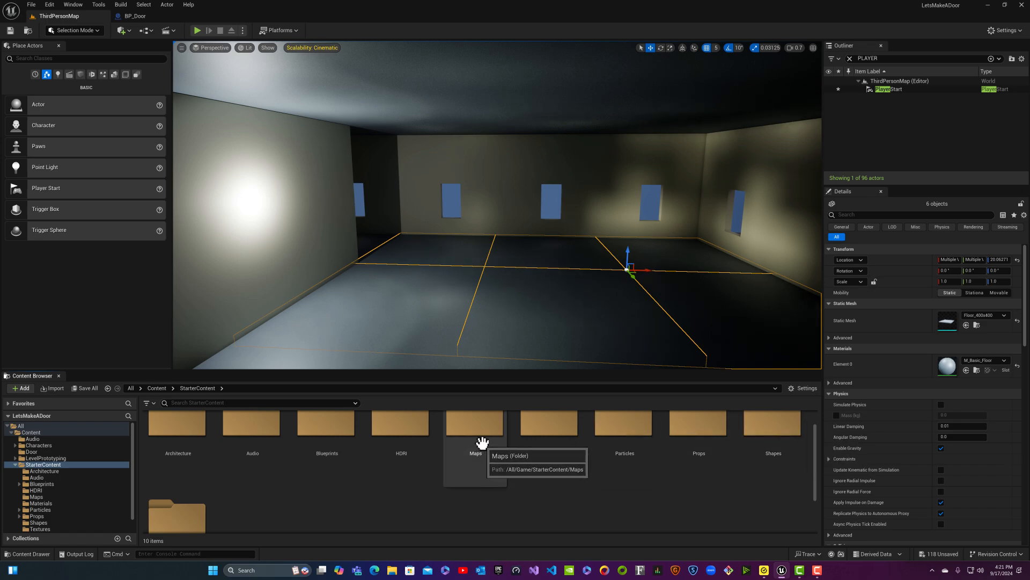
{"action": "double_click", "coordinate": [557, 438]}
{"action": "scroll", "coordinate": [561, 445], "scroll_direction": "down", "scroll_amount": 2}
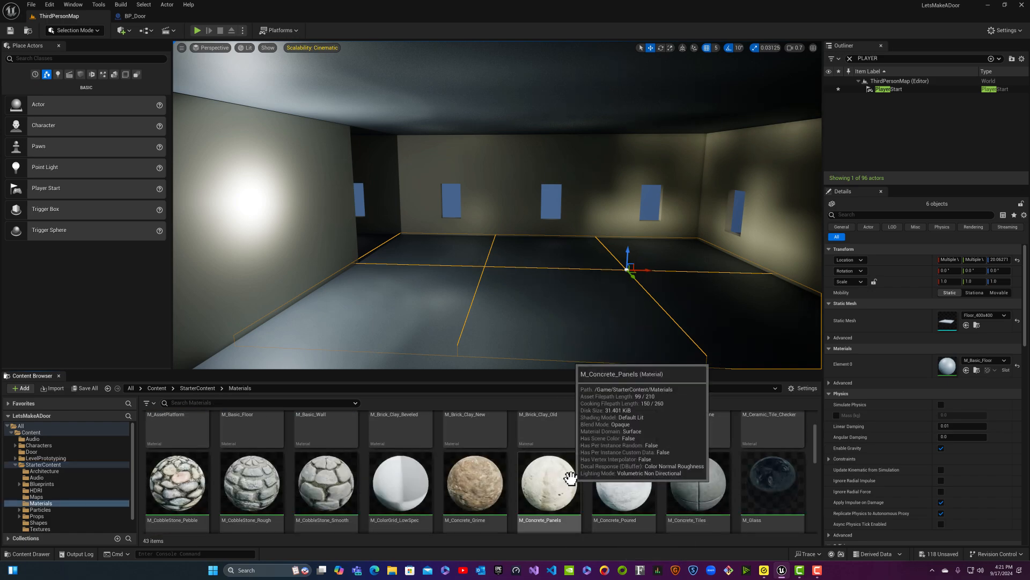
{"action": "scroll", "coordinate": [570, 477], "scroll_direction": "down", "scroll_amount": 1}
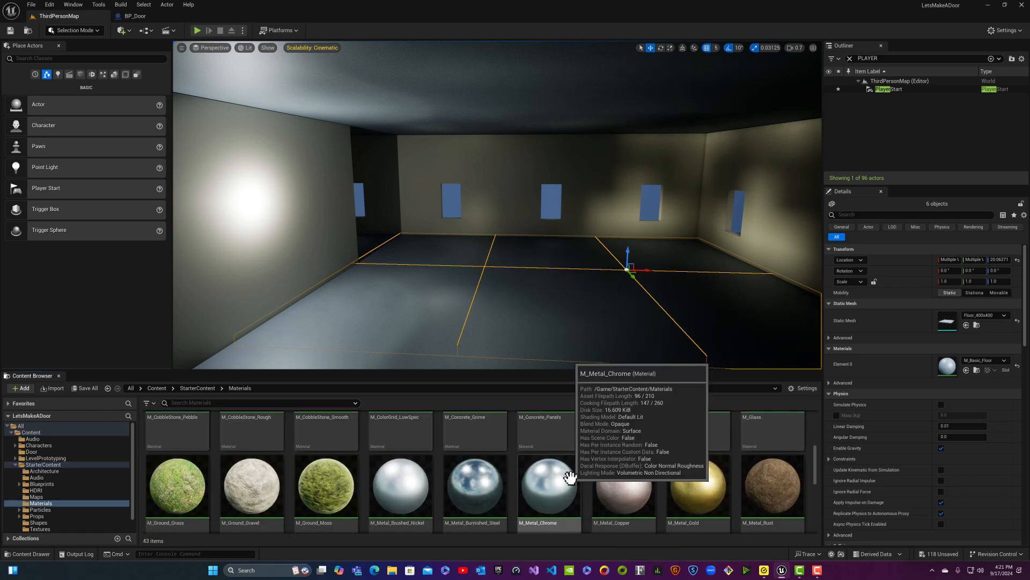
{"action": "scroll", "coordinate": [570, 476], "scroll_direction": "down", "scroll_amount": 2}
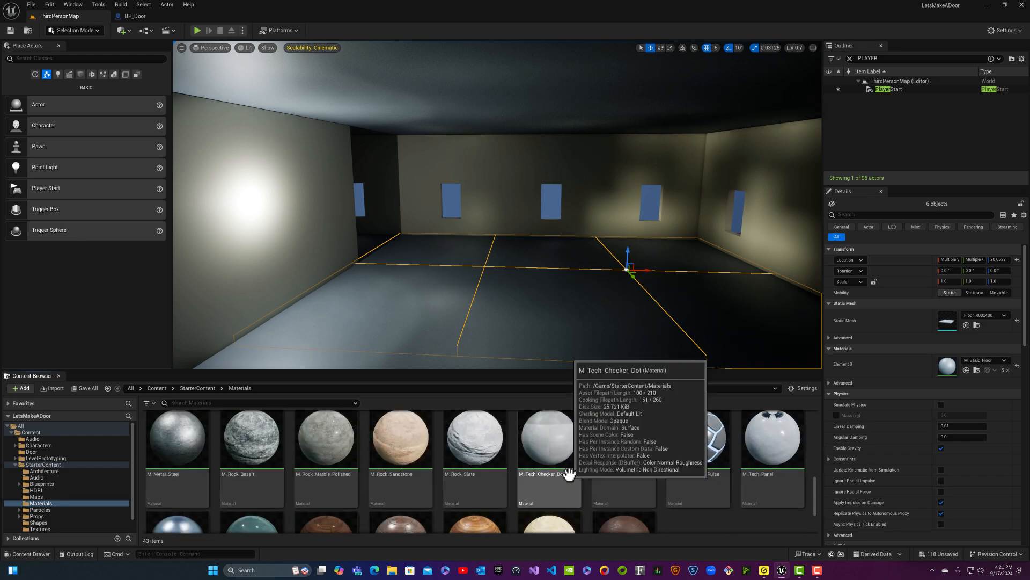
{"action": "scroll", "coordinate": [569, 473], "scroll_direction": "down", "scroll_amount": 2}
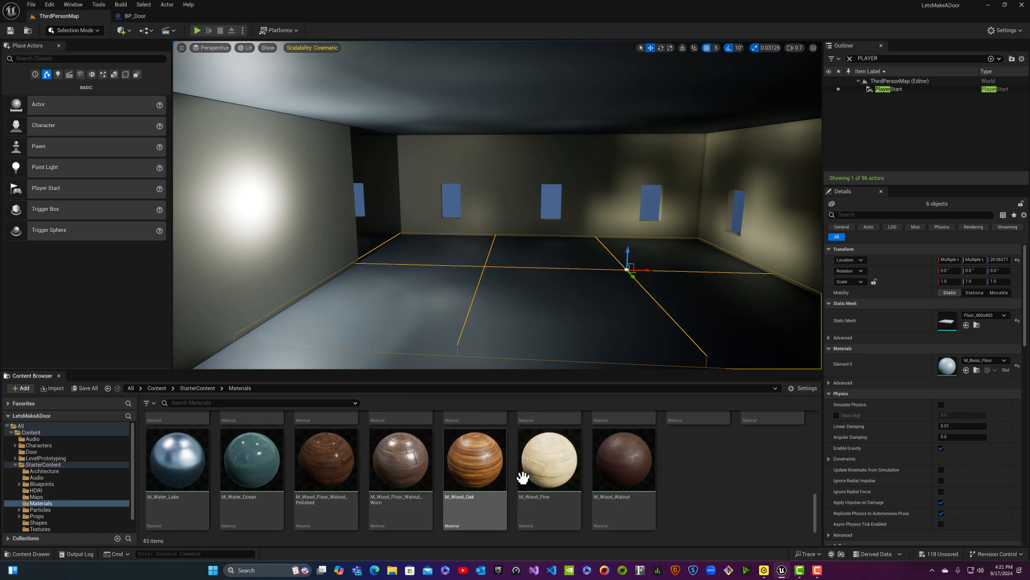
- Compare the worn and polished walnut floor materials, settling on M_Wood_Floor_Walnut_Polished for the near-row middle and left tiles
{"action": "left_click_drag", "start_coordinate": [404, 500], "coordinate": [570, 305]}
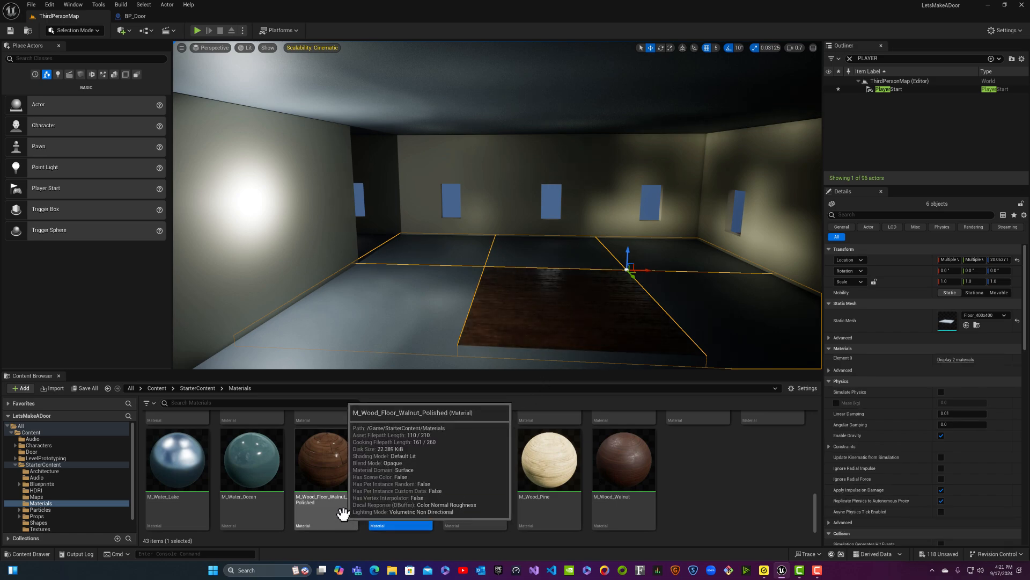
{"action": "left_click_drag", "start_coordinate": [343, 512], "coordinate": [520, 331]}
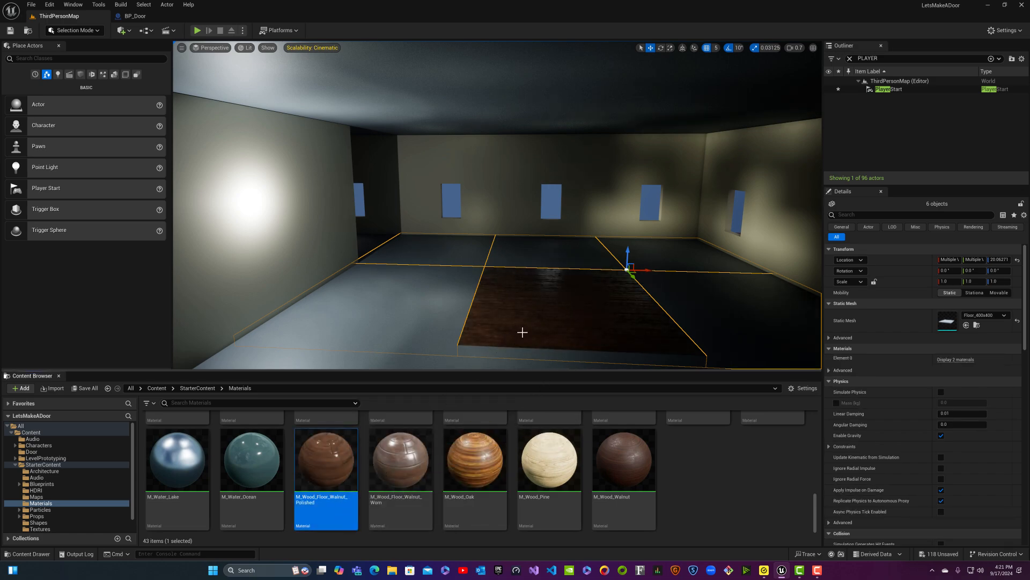
{"action": "left_click_drag", "start_coordinate": [403, 516], "coordinate": [546, 318]}
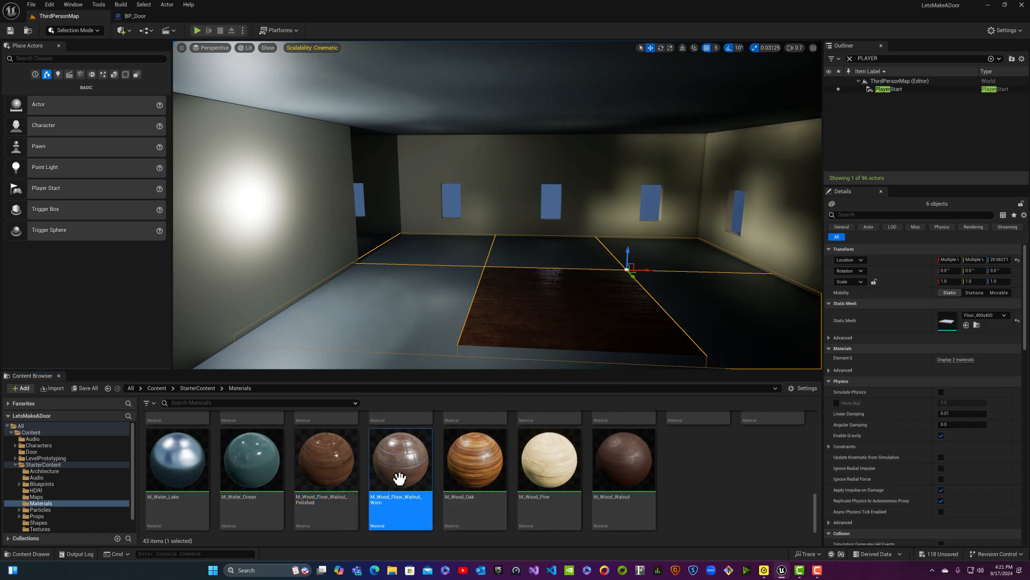
{"action": "left_click", "coordinate": [327, 508]}
{"action": "left_click_drag", "start_coordinate": [328, 507], "coordinate": [426, 307]}
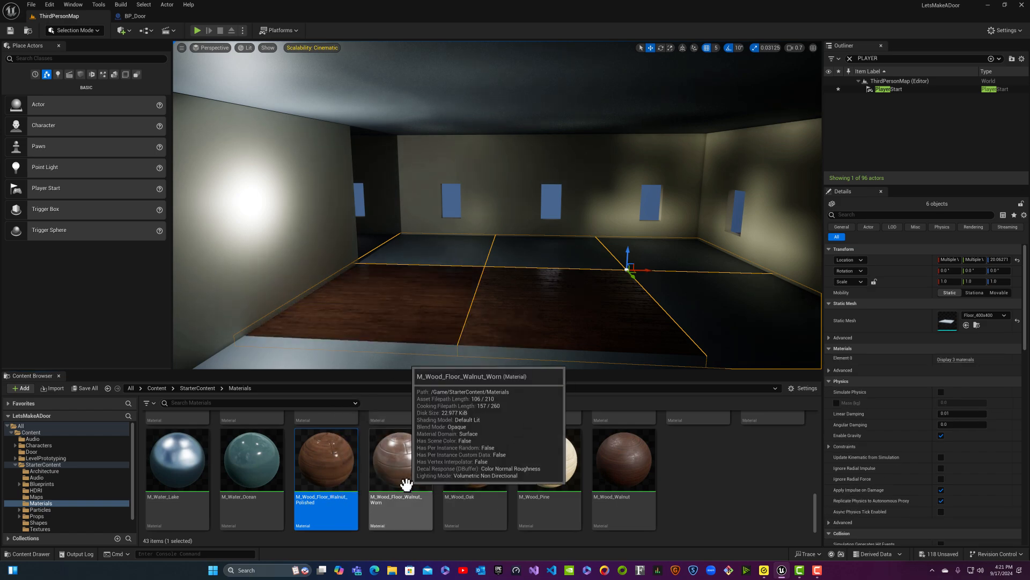
{"action": "left_click_drag", "start_coordinate": [403, 506], "coordinate": [552, 306]}
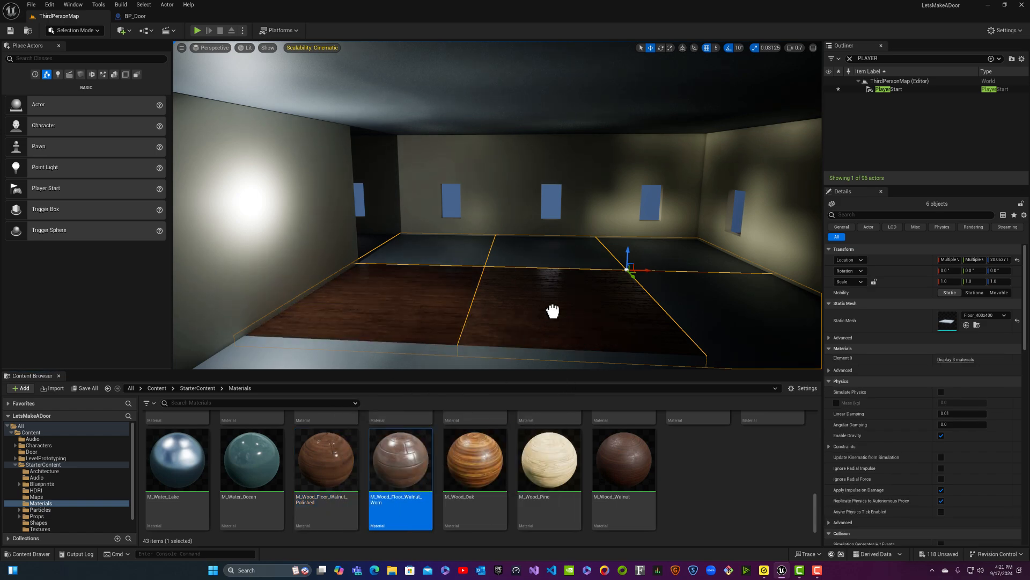
{"action": "left_click_drag", "start_coordinate": [351, 503], "coordinate": [536, 310]}
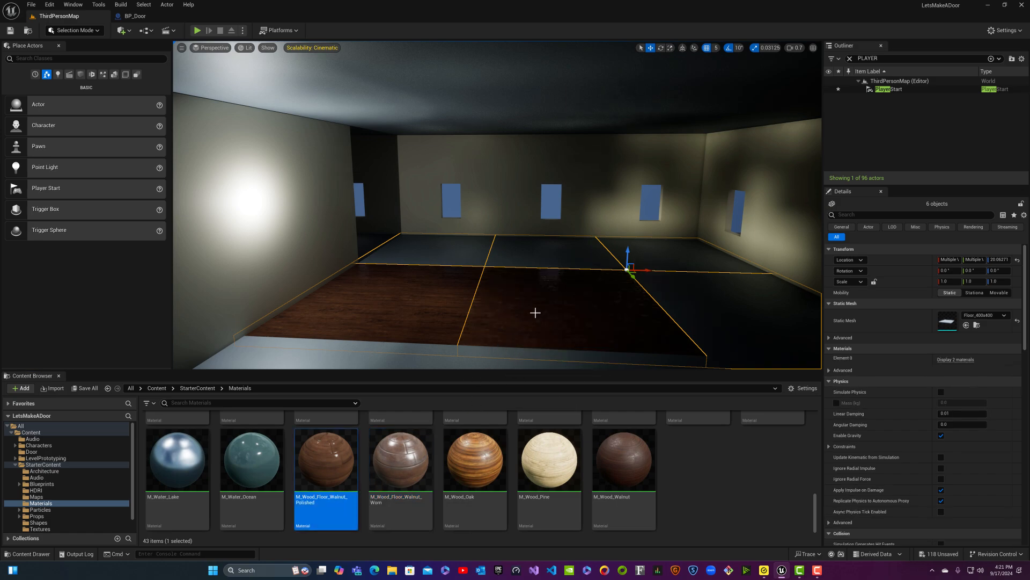
- Apply M_Wood_Floor_Walnut_Polished to the near-row right tile and all three far-row tiles
{"action": "left_click_drag", "start_coordinate": [340, 519], "coordinate": [736, 309]}
{"action": "left_click_drag", "start_coordinate": [339, 511], "coordinate": [443, 242]}
{"action": "left_click_drag", "start_coordinate": [361, 462], "coordinate": [525, 253]}
{"action": "left_click_drag", "start_coordinate": [339, 520], "coordinate": [662, 249]}
- Open Quixel Bridge and dismiss its Megascans announcement after viewing the linked Fab page
{"action": "right_click_drag", "start_coordinate": [662, 249], "coordinate": [484, 268]}
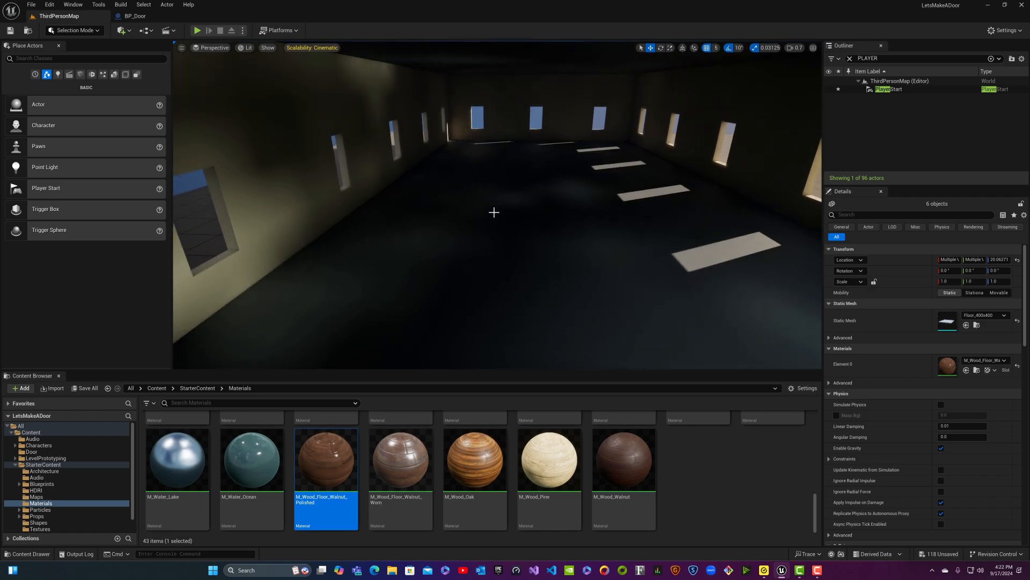
{"action": "left_click", "coordinate": [75, 5]}
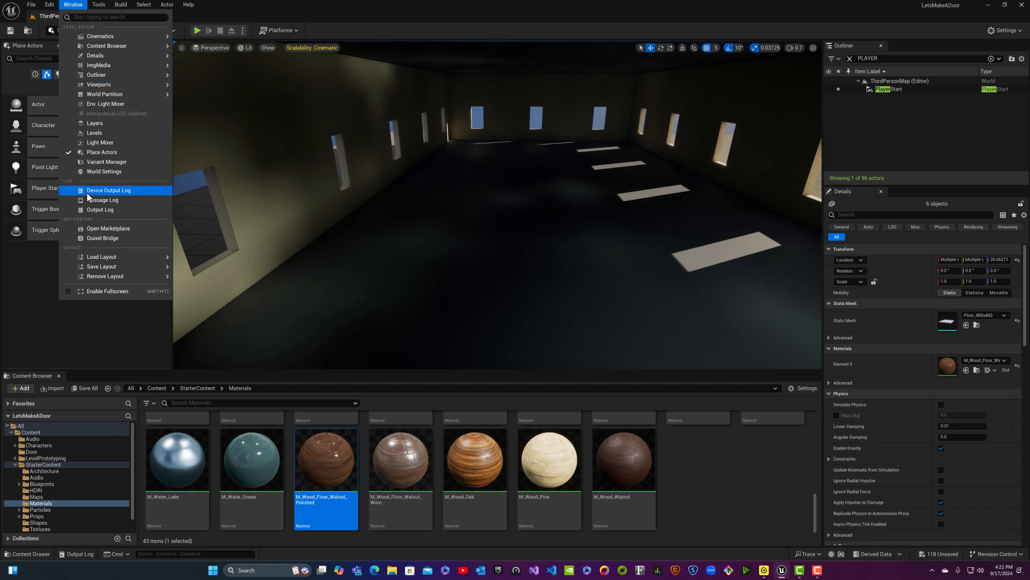
{"action": "left_click", "coordinate": [115, 240]}
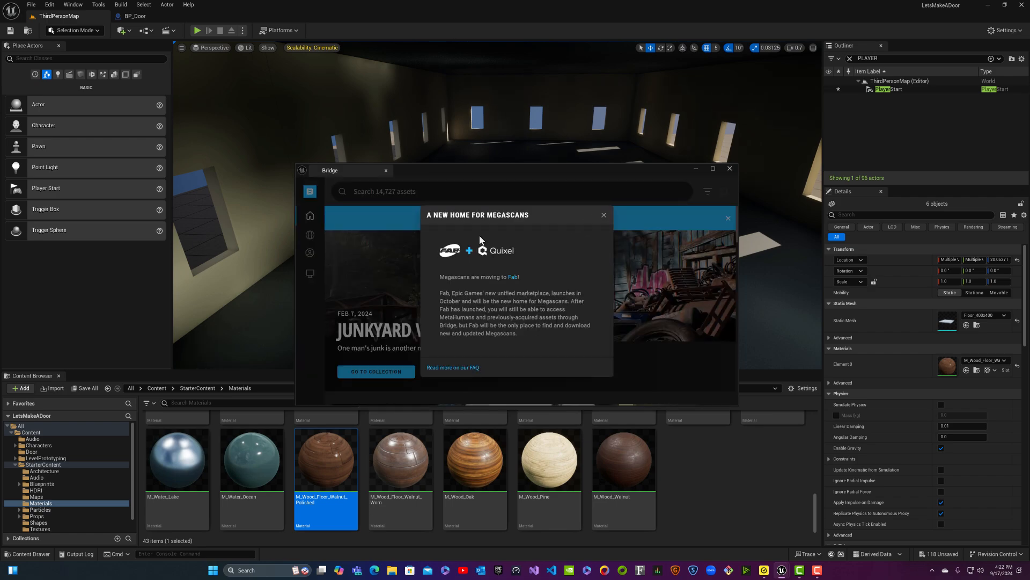
{"action": "left_click", "coordinate": [514, 277]}
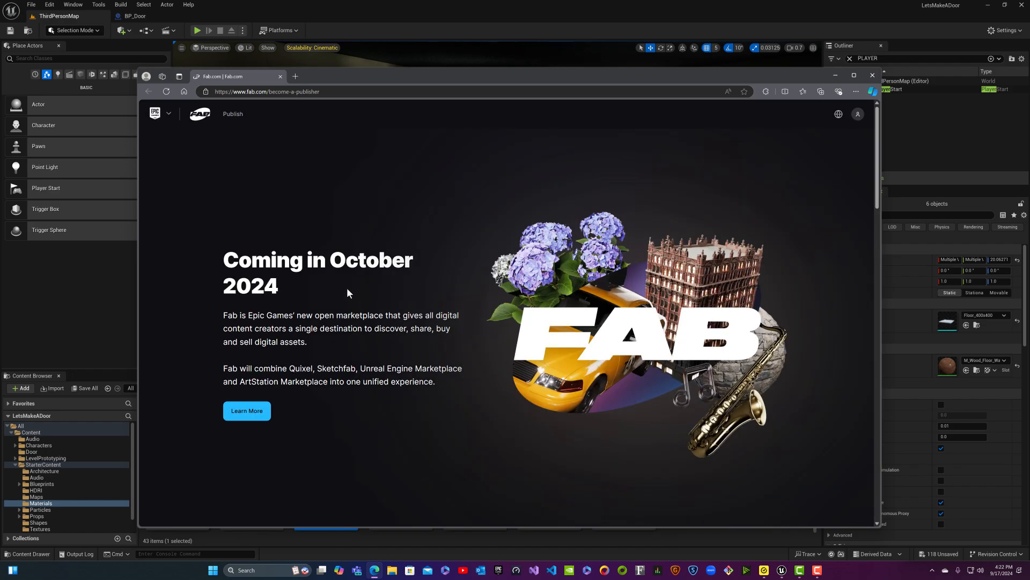
{"action": "left_click", "coordinate": [874, 75]}
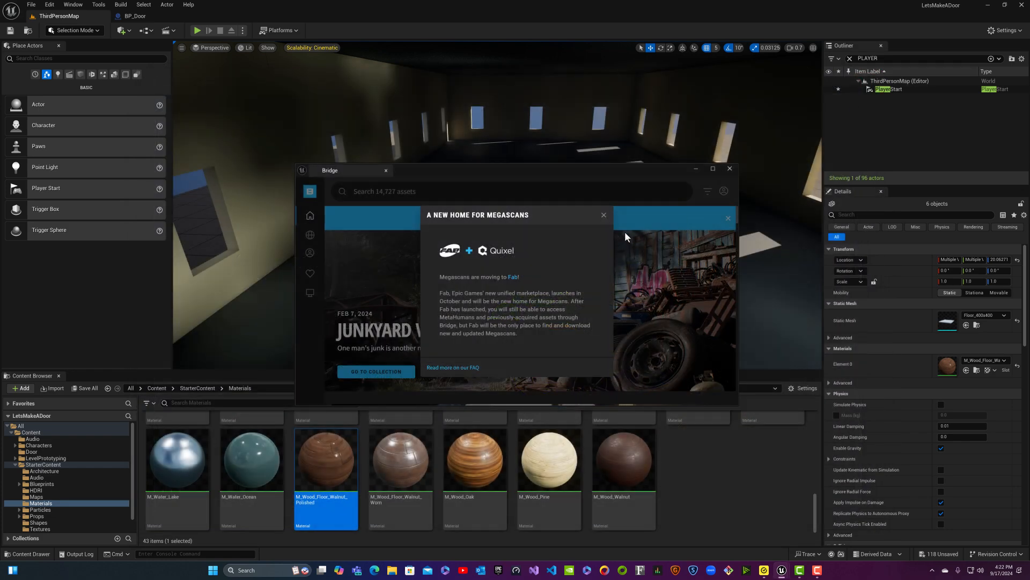
{"action": "left_click", "coordinate": [603, 215]}
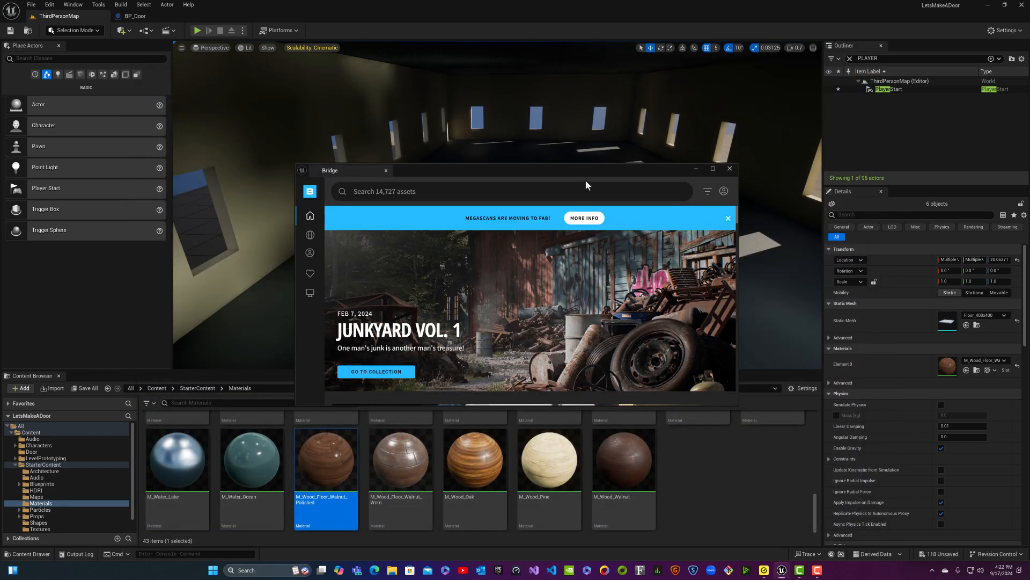
- Search Bridge for Carpet and look through the carpet assets
{"action": "left_click_drag", "start_coordinate": [577, 172], "coordinate": [571, 115]}
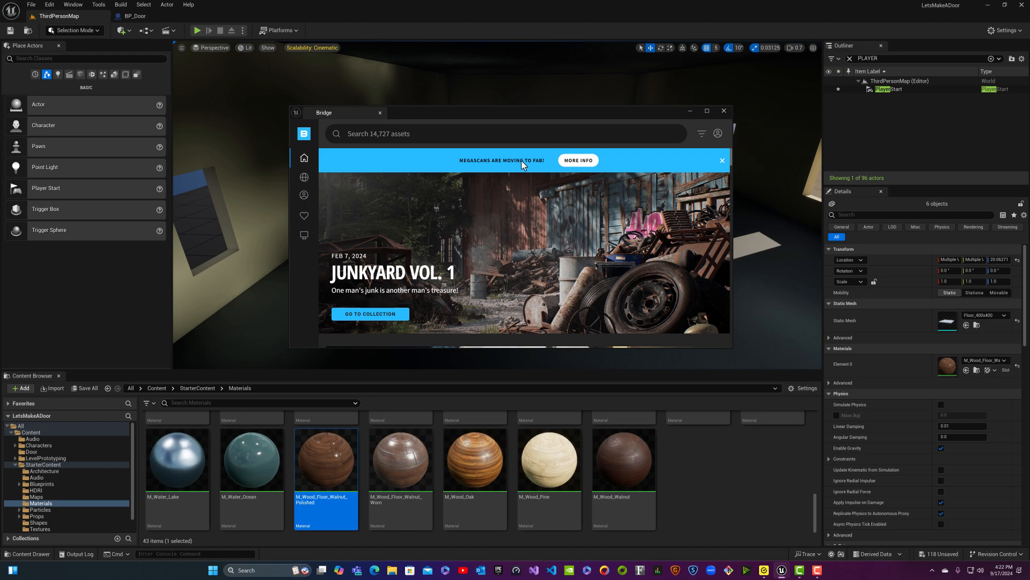
{"action": "mouse_move", "coordinate": [306, 162]}
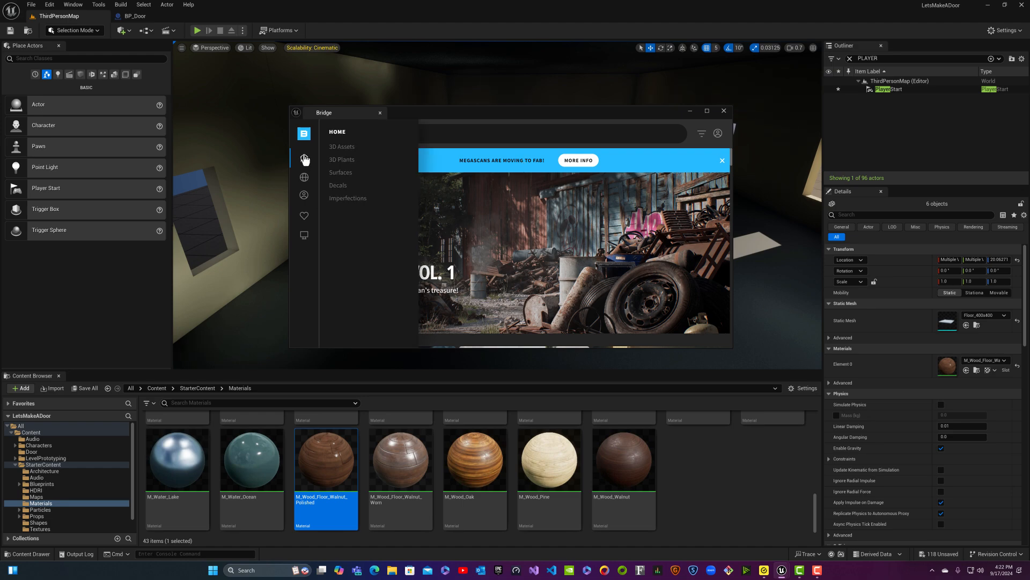
{"action": "left_click", "coordinate": [717, 136]}
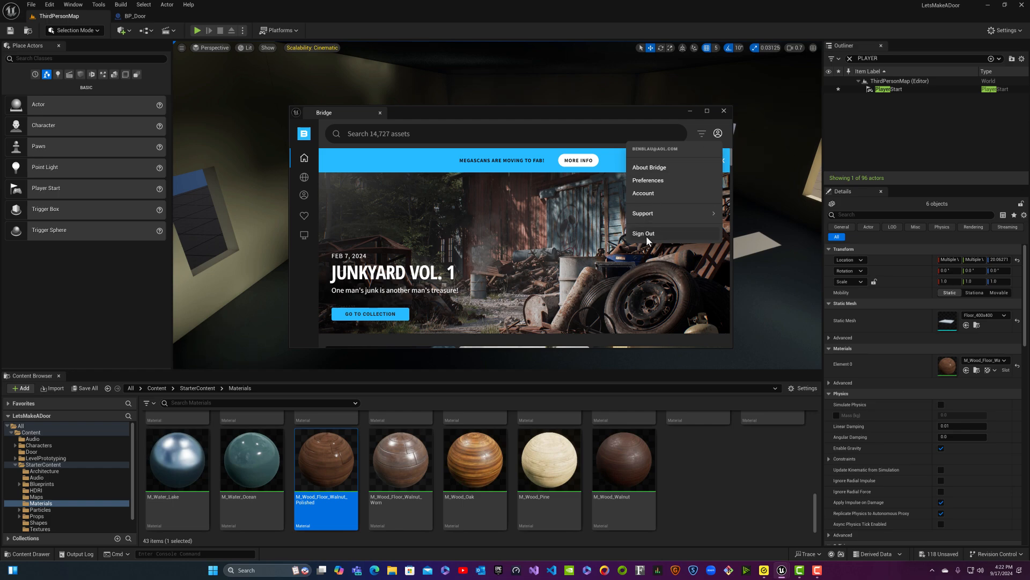
{"action": "left_click", "coordinate": [417, 183]}
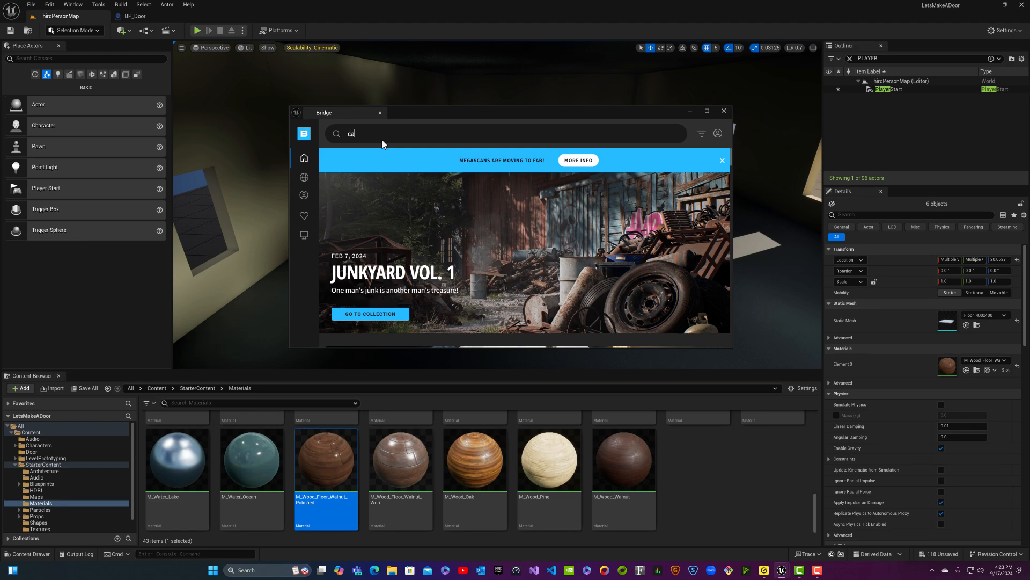
{"action": "key", "text": "Return"}
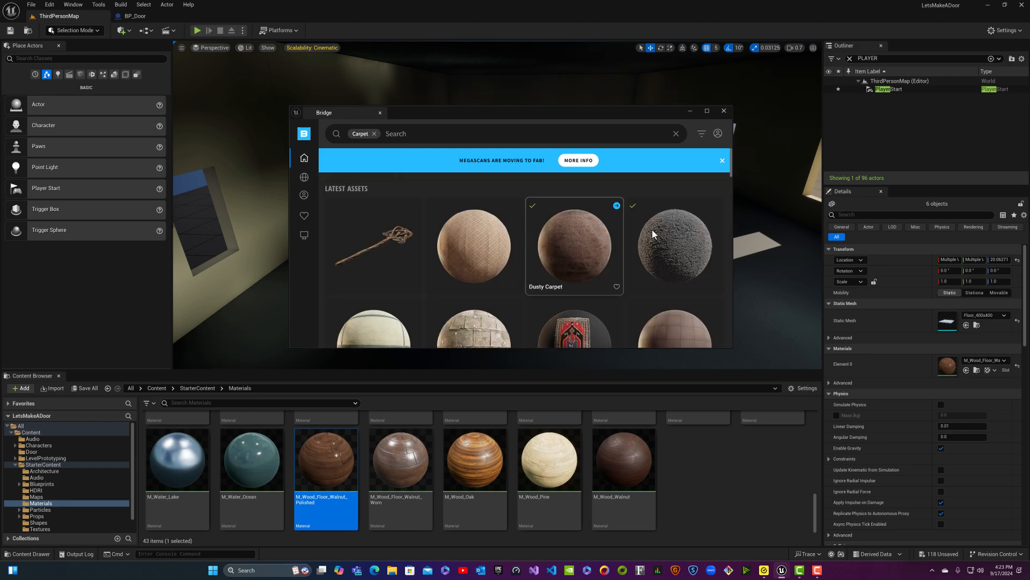
{"action": "scroll", "coordinate": [632, 233], "scroll_direction": "down", "scroll_amount": 5}
{"action": "scroll", "coordinate": [630, 231], "scroll_direction": "down", "scroll_amount": 10}
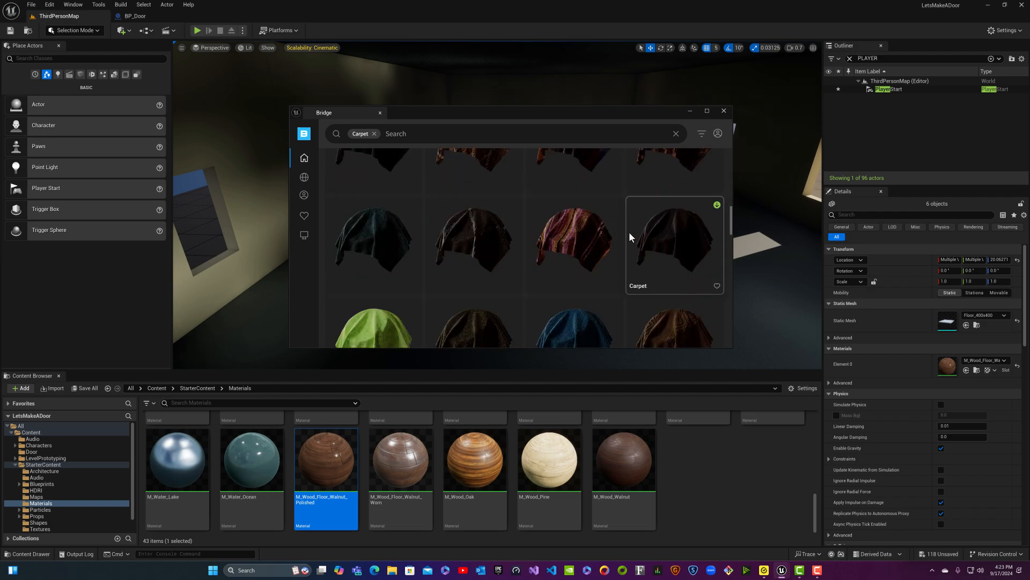
{"action": "scroll", "coordinate": [629, 237], "scroll_direction": "up", "scroll_amount": 15}
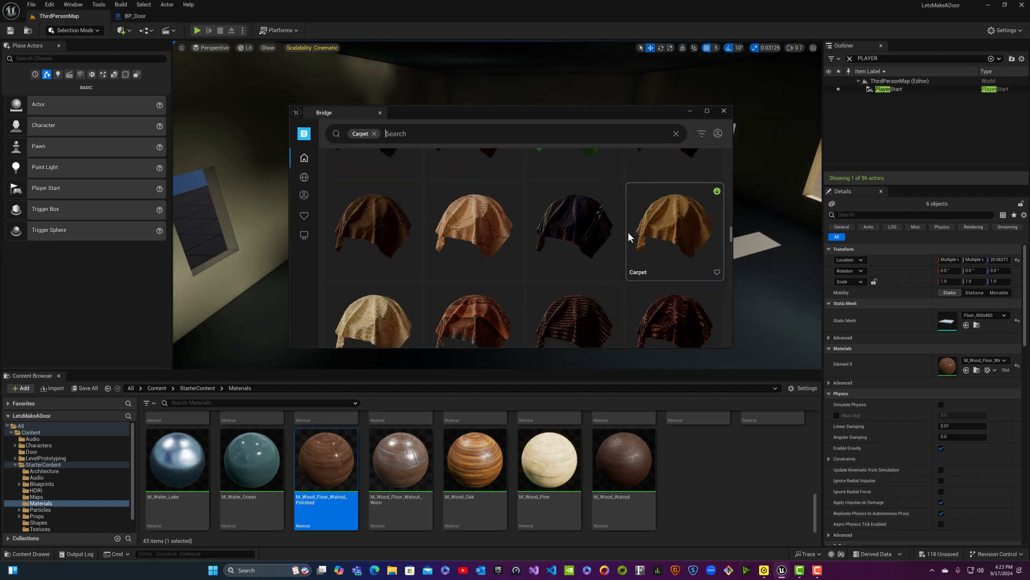
{"action": "scroll", "coordinate": [629, 236], "scroll_direction": "up", "scroll_amount": 3}
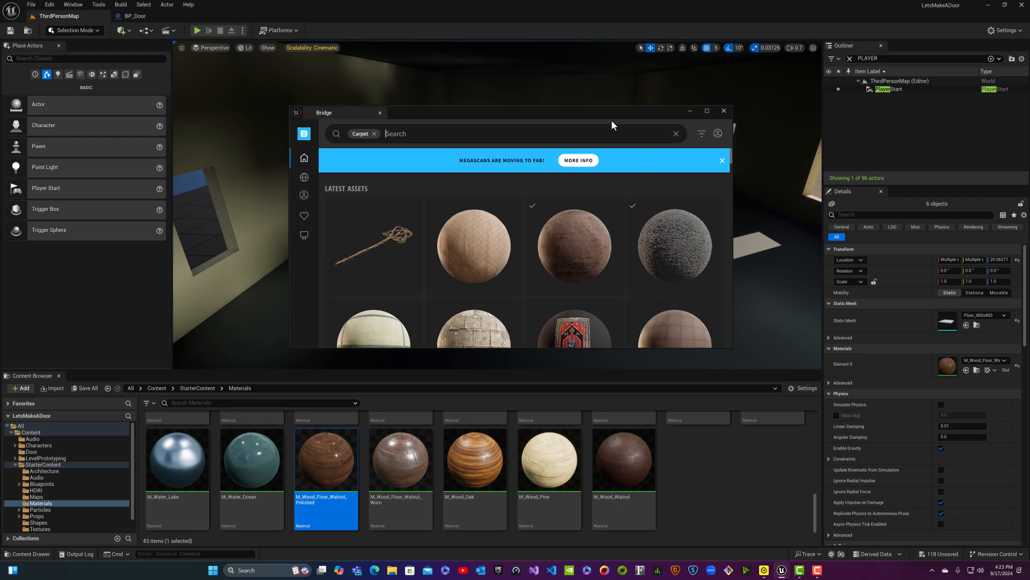
- Move the Bridge window aside and apply the Plush Carpet surface to a floor tile in the large room
{"action": "left_click_drag", "start_coordinate": [556, 117], "coordinate": [340, 156]}
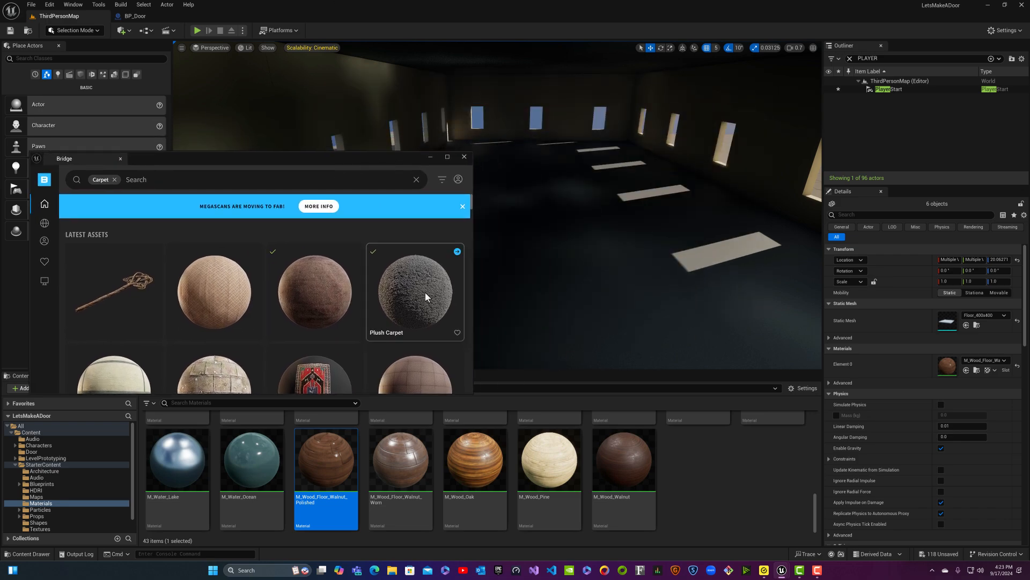
{"action": "left_click_drag", "start_coordinate": [425, 292], "coordinate": [752, 277]}
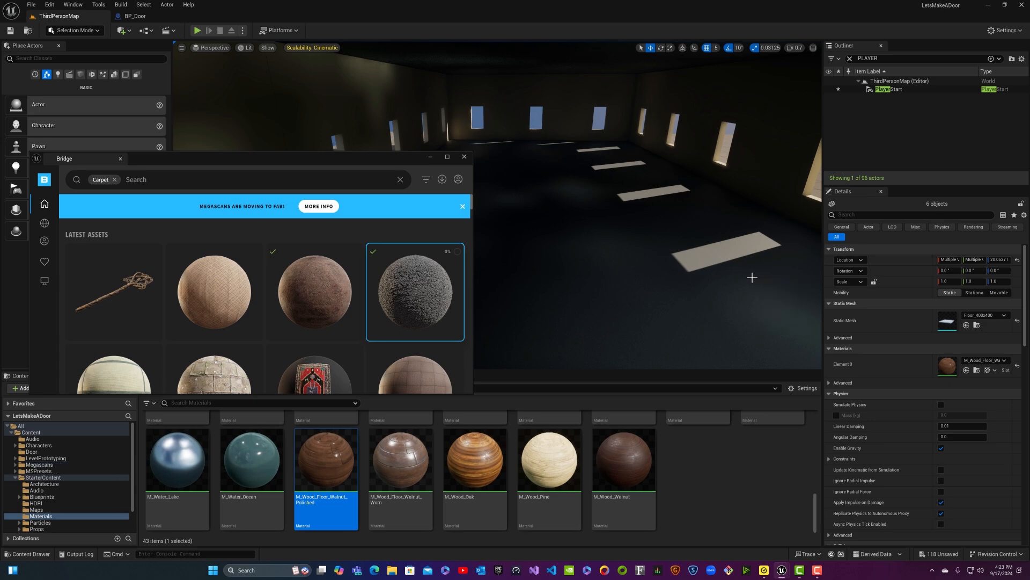
{"action": "left_click_drag", "start_coordinate": [412, 300], "coordinate": [538, 222]}
{"action": "right_click_drag", "start_coordinate": [537, 223], "coordinate": [478, 248]}
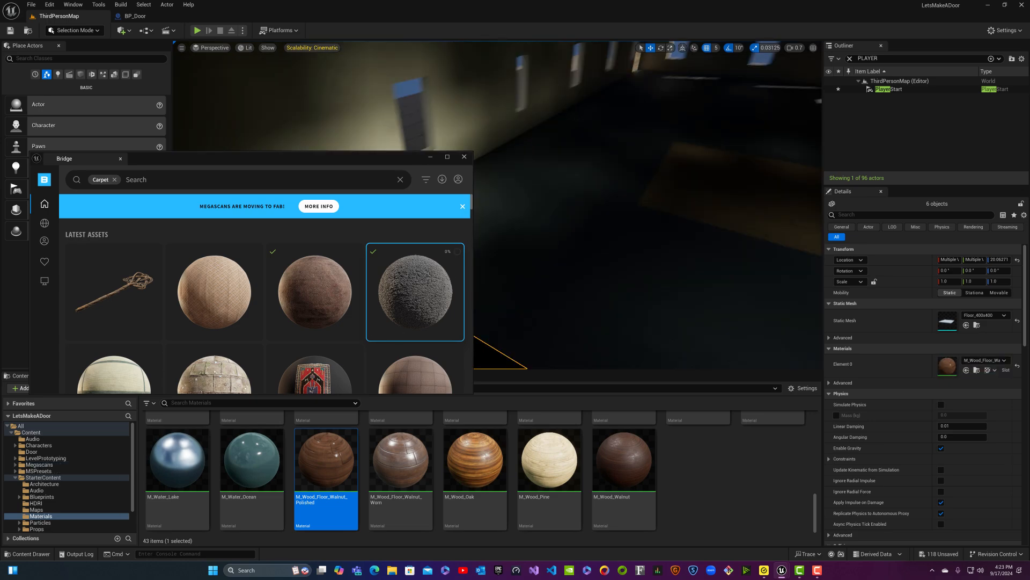
{"action": "right_click", "coordinate": [568, 233]}
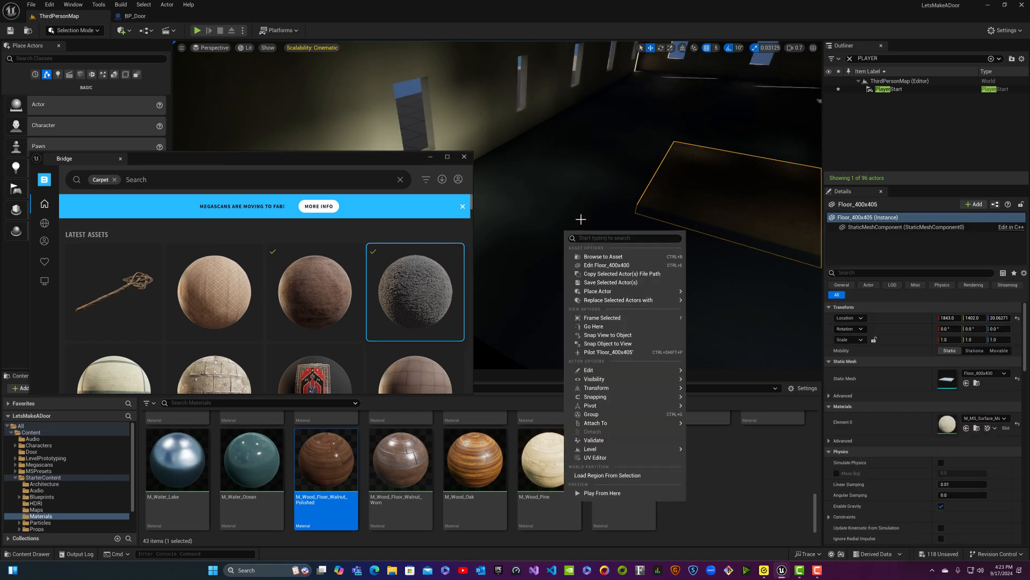
- Apply the Plush Carpet surface to the floor tile in front of the selected one
{"action": "right_click_drag", "start_coordinate": [579, 217], "coordinate": [654, 195]}
{"action": "key", "text": "s"}
{"action": "right_click_drag", "start_coordinate": [571, 237], "coordinate": [481, 264]}
{"action": "key", "text": "w"}
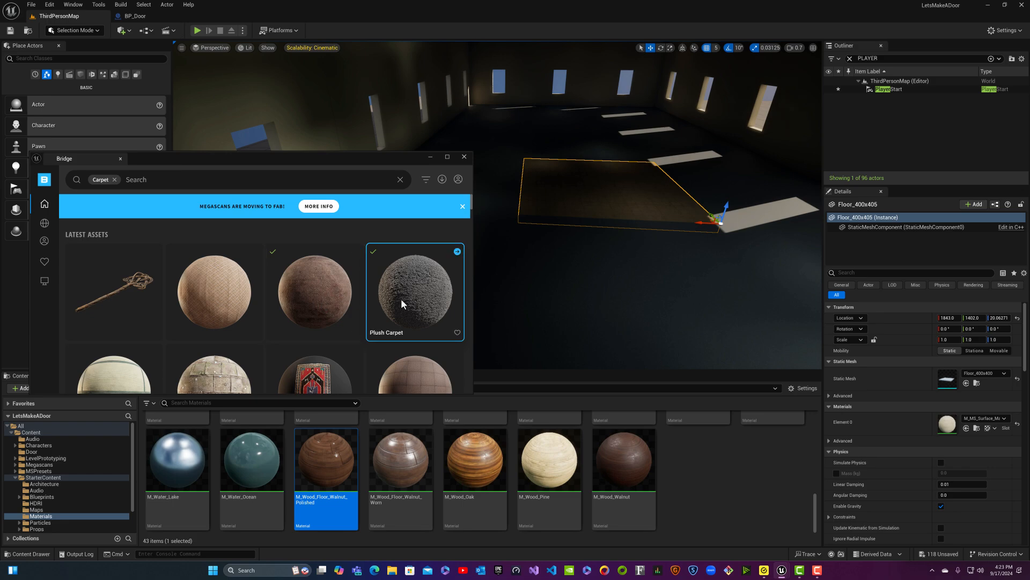
{"action": "left_click_drag", "start_coordinate": [429, 292], "coordinate": [614, 267]}
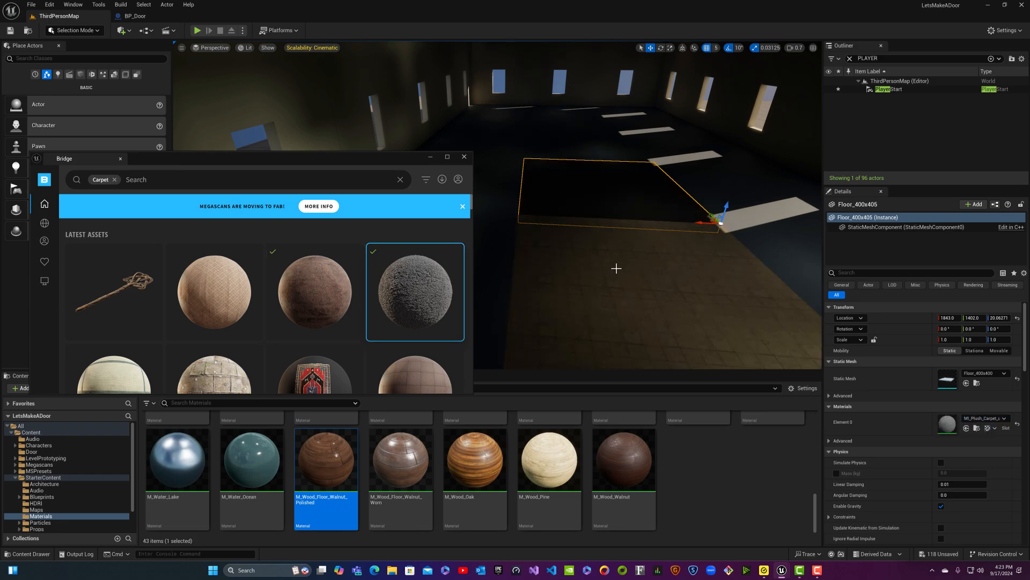
- Apply the Plush Carpet surface from Bridge to four more floor tiles in the large room, ending with Floor_400x417 beside the wall
{"action": "right_click_drag", "start_coordinate": [614, 266], "coordinate": [569, 263]}
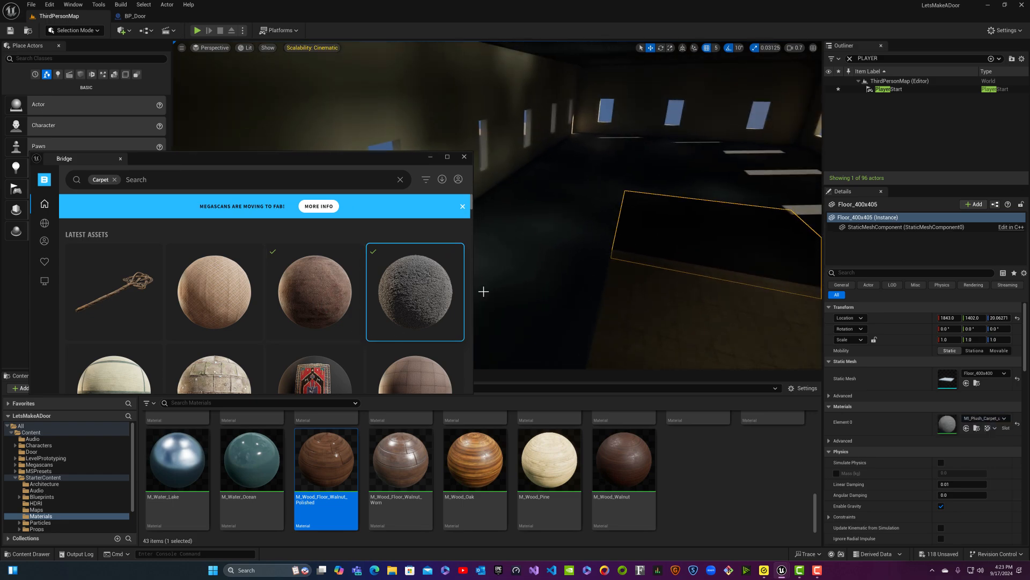
{"action": "left_click_drag", "start_coordinate": [436, 294], "coordinate": [552, 217]}
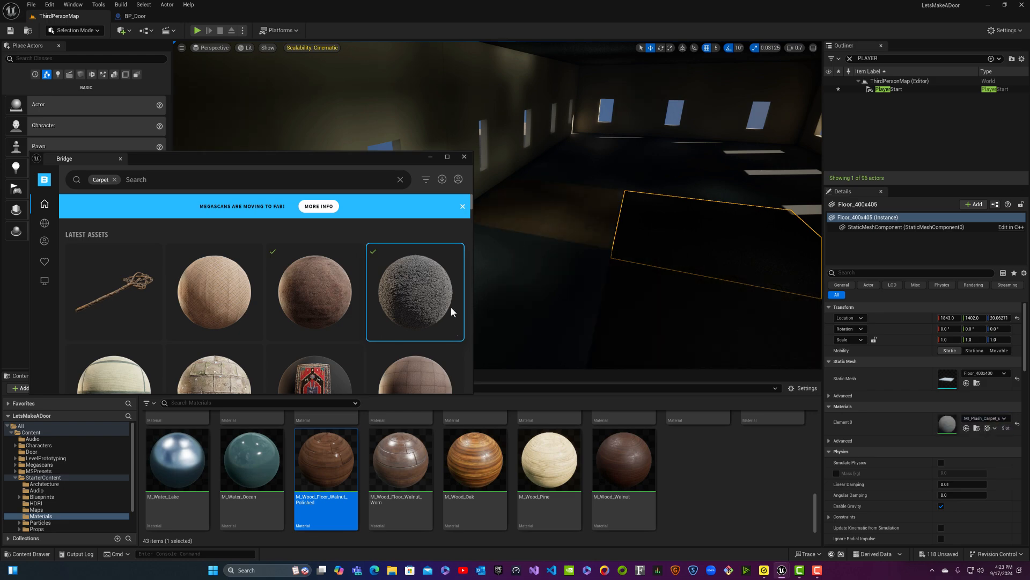
{"action": "left_click_drag", "start_coordinate": [413, 310], "coordinate": [536, 263]}
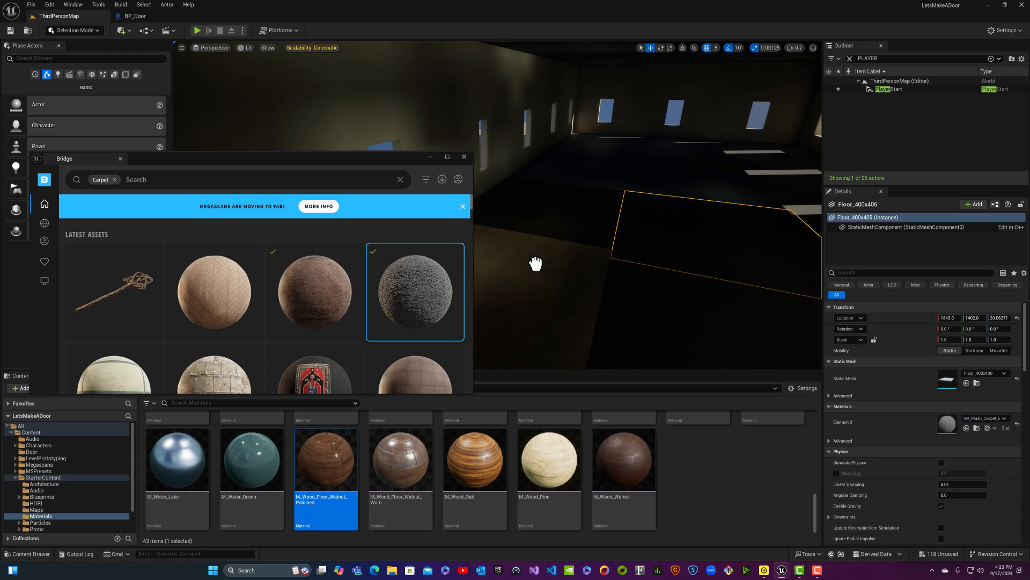
{"action": "mouse_move", "coordinate": [536, 262]}
{"action": "right_mouse_down"}
{"action": "mouse_move", "coordinate": [515, 258]}
{"action": "mouse_move", "coordinate": [557, 248]}
{"action": "mouse_move", "coordinate": [530, 273]}
{"action": "right_mouse_up"}
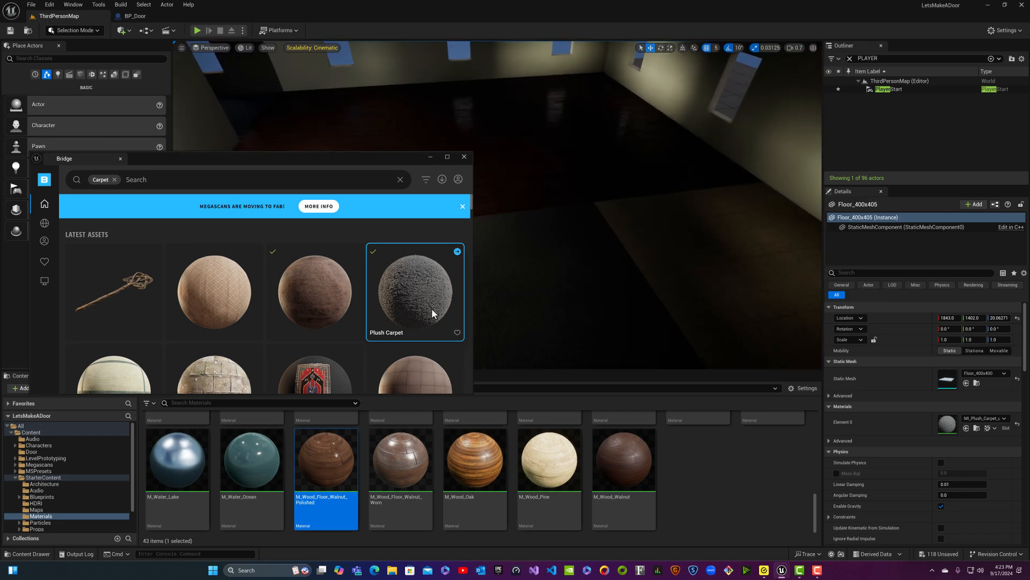
{"action": "left_click_drag", "start_coordinate": [432, 310], "coordinate": [710, 242]}
{"action": "right_click_drag", "start_coordinate": [709, 245], "coordinate": [758, 227]}
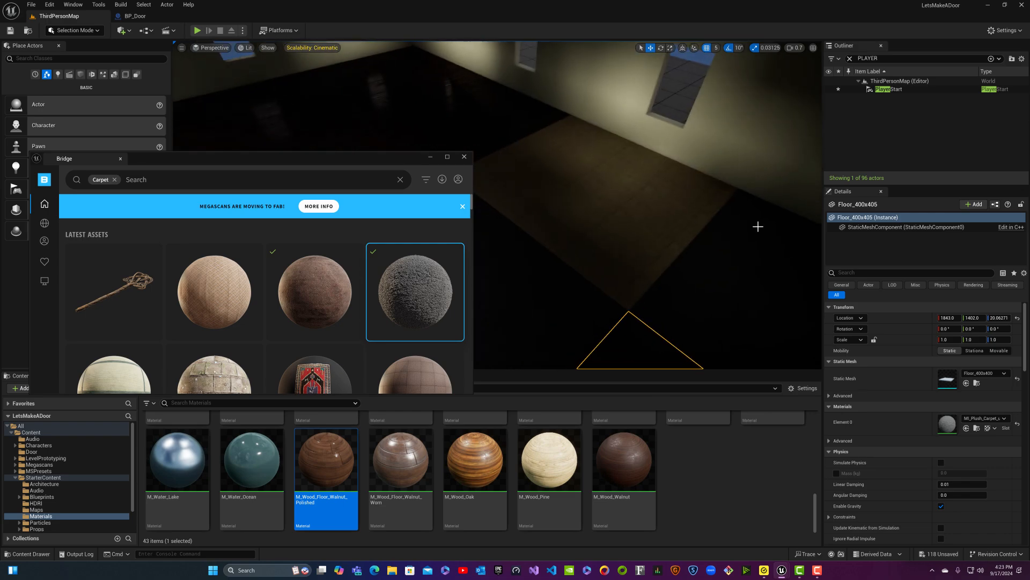
{"action": "left_click", "coordinate": [596, 236]}
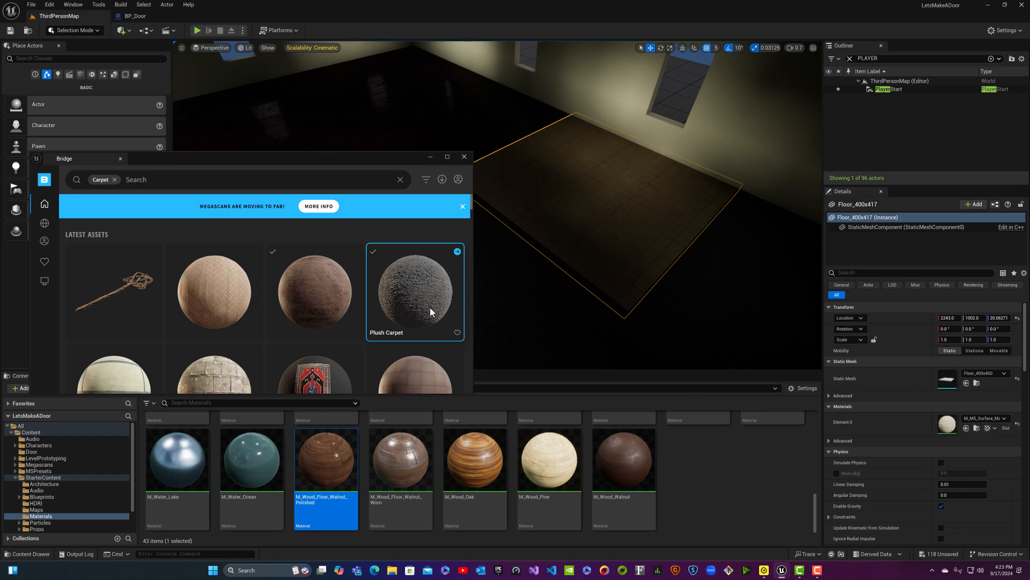
{"action": "left_click_drag", "start_coordinate": [430, 311], "coordinate": [590, 214]}
- Dock Bridge beside the level and Blueprint editors, and set the Plush Carpet surface's download quality to High Quality
{"action": "left_click_drag", "start_coordinate": [408, 162], "coordinate": [409, 94]}
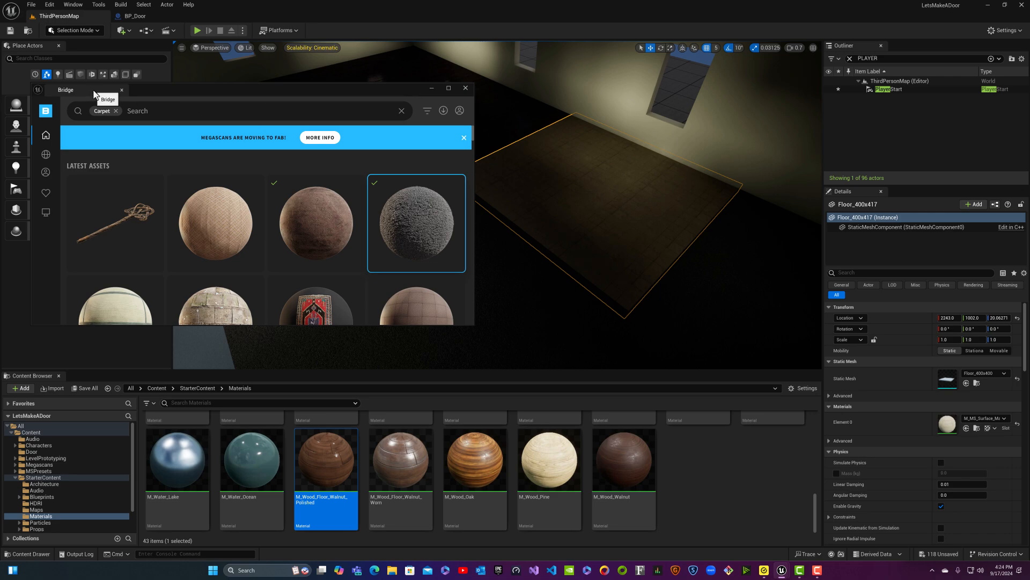
{"action": "left_click_drag", "start_coordinate": [75, 89], "coordinate": [212, 15]}
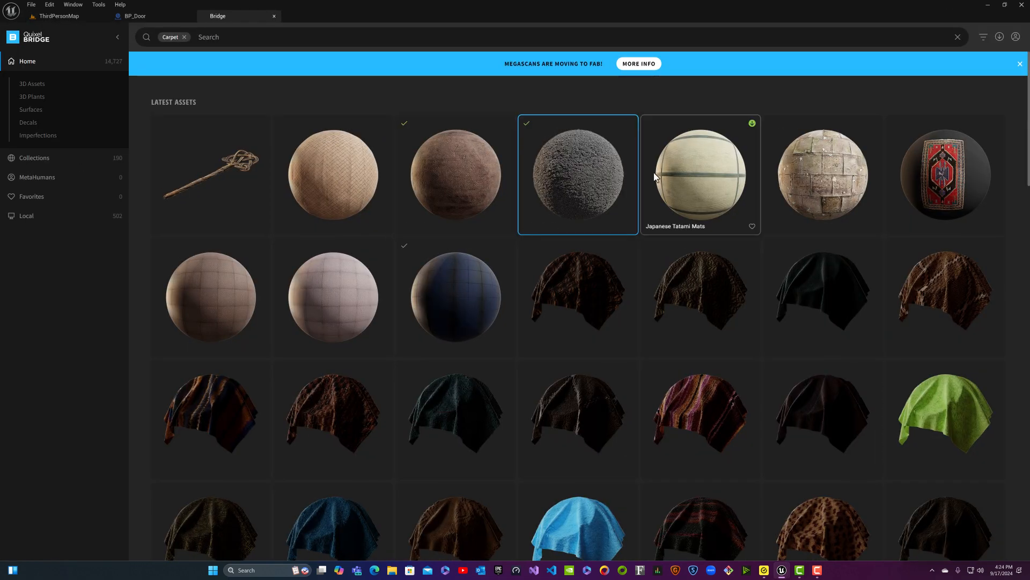
{"action": "left_click", "coordinate": [609, 145]}
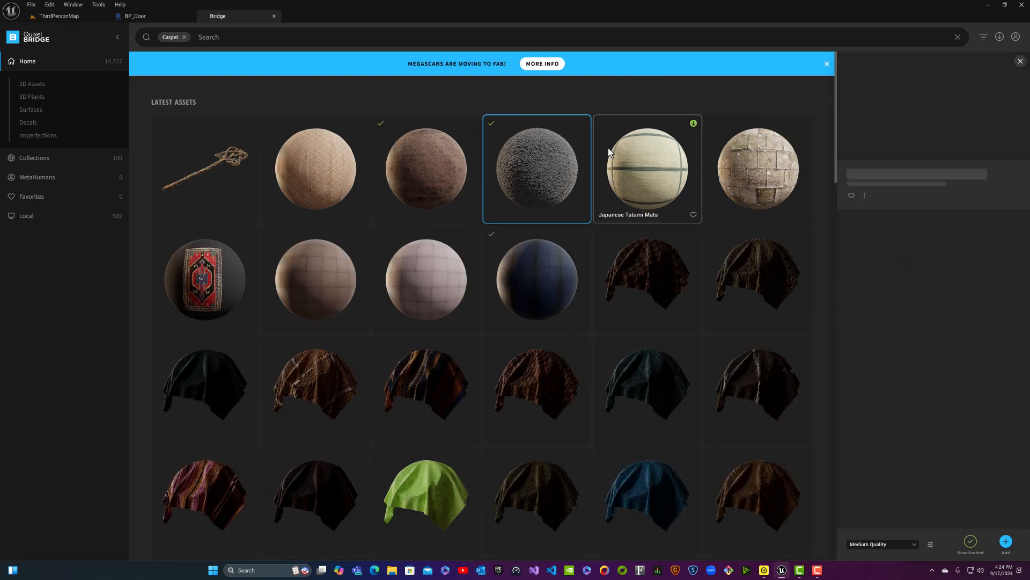
{"action": "left_click", "coordinate": [891, 542]}
{"action": "left_click", "coordinate": [869, 518]}
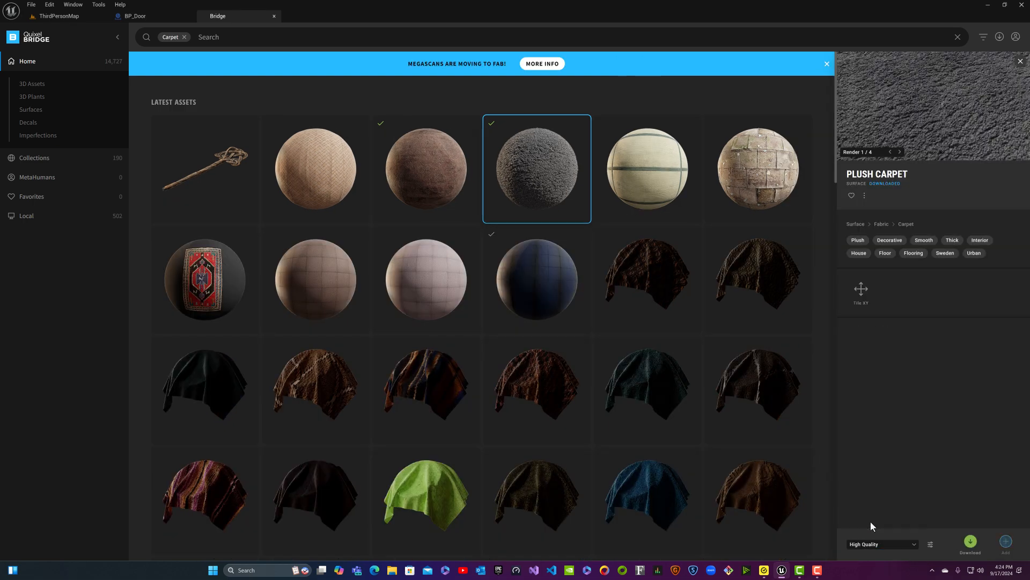
{"action": "left_click", "coordinate": [887, 546]}
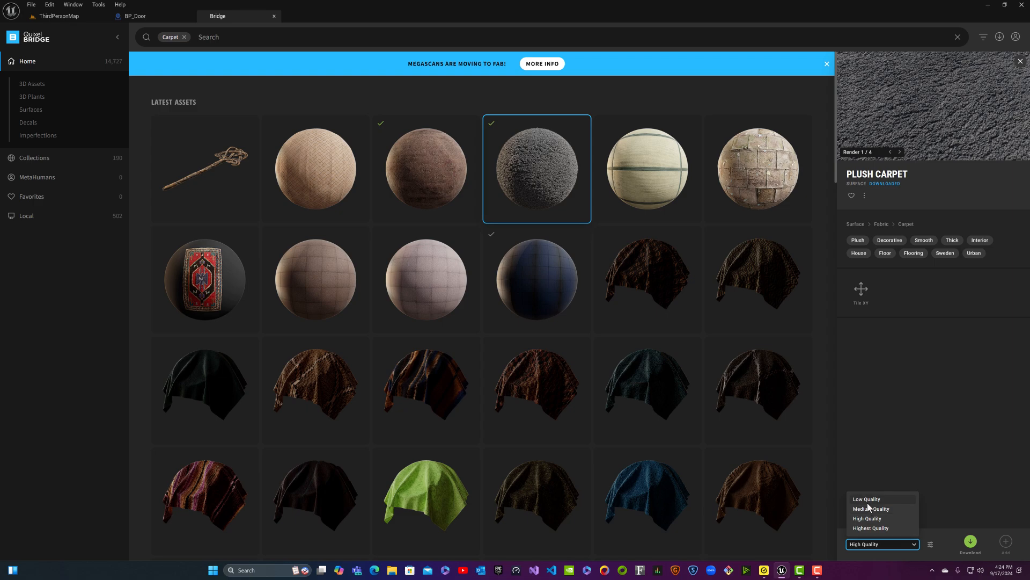
{"action": "left_click", "coordinate": [866, 519]}
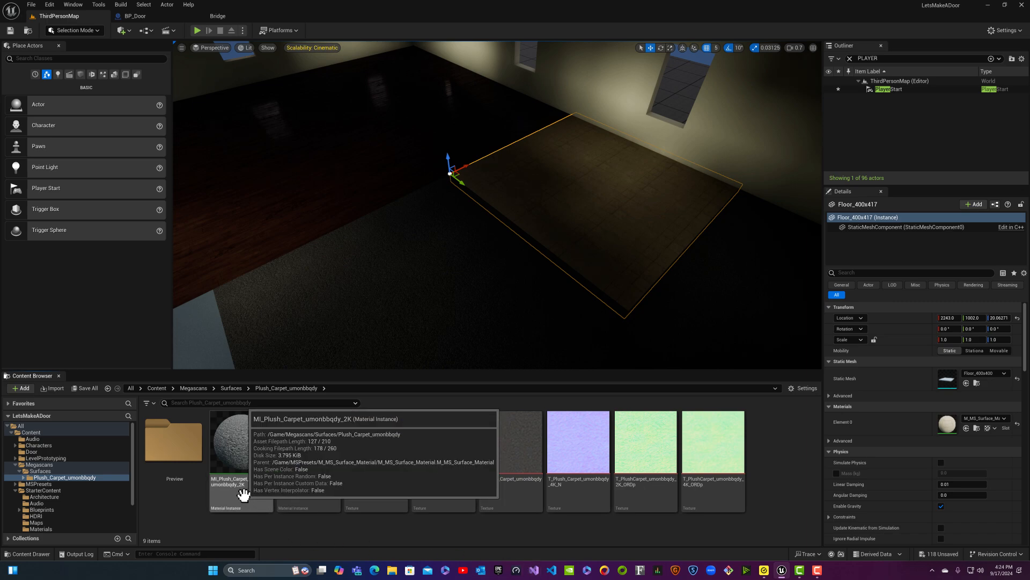
- Apply the MI_Plush_Carpet_umonbbqdy_2K material to Floor_400x417 and the surrounding floor tiles next to the walnut floor
{"action": "left_click_drag", "start_coordinate": [242, 489], "coordinate": [574, 196]}
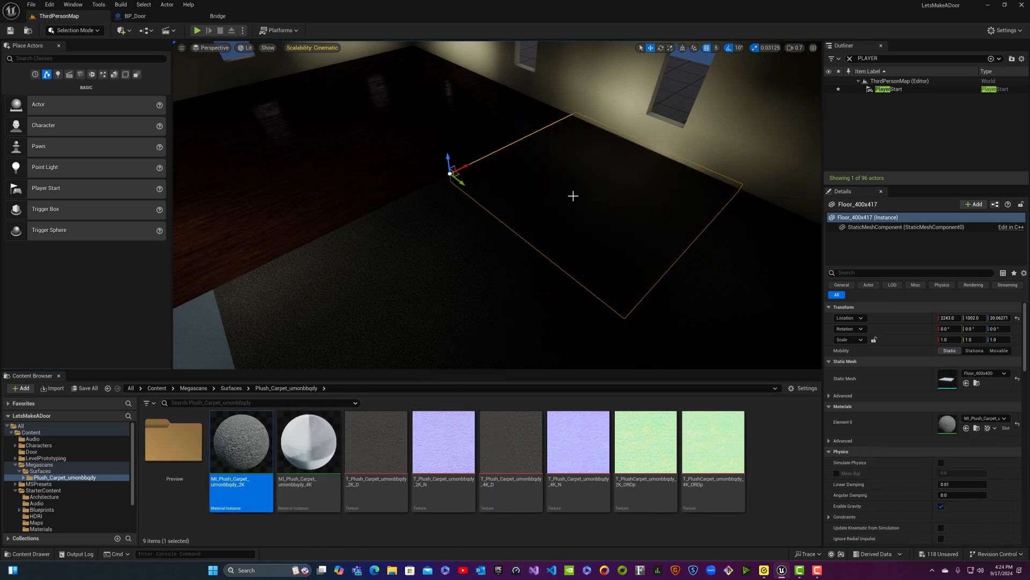
{"action": "left_click_drag", "start_coordinate": [247, 477], "coordinate": [409, 299]}
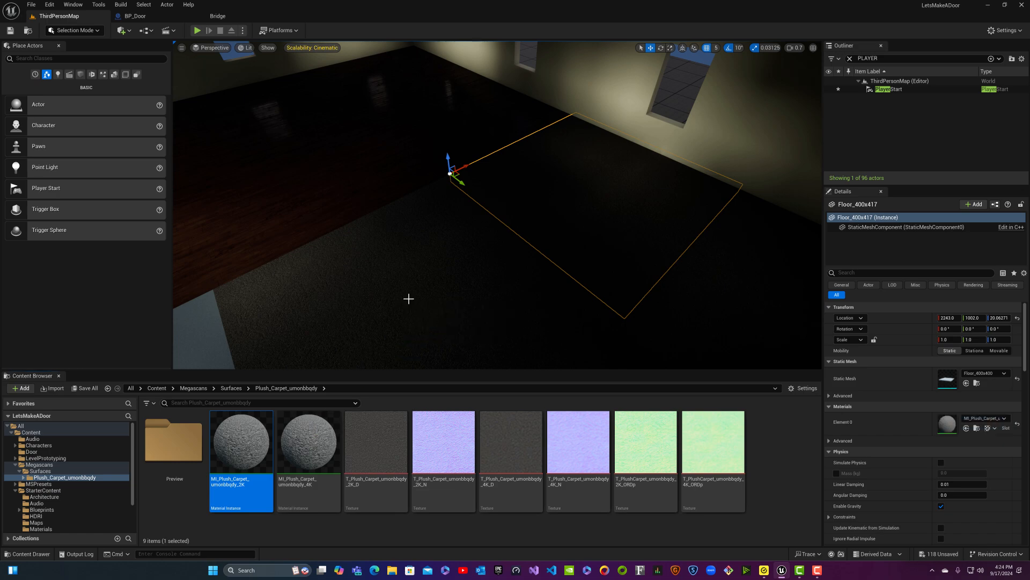
{"action": "right_click_drag", "start_coordinate": [404, 301], "coordinate": [281, 326]}
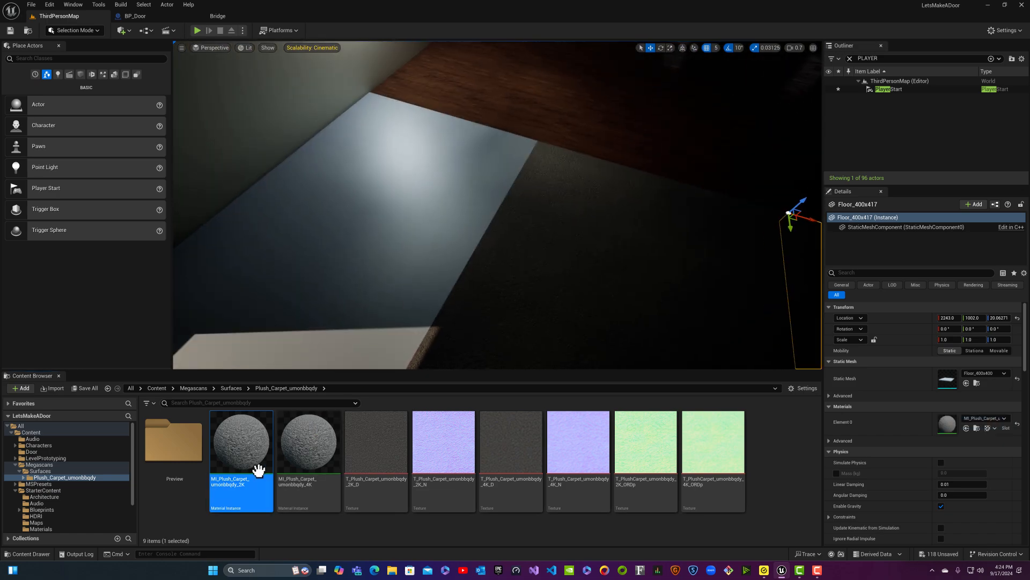
{"action": "left_click_drag", "start_coordinate": [257, 468], "coordinate": [403, 205]}
{"action": "right_click_drag", "start_coordinate": [397, 235], "coordinate": [372, 295]}
{"action": "left_click_drag", "start_coordinate": [253, 499], "coordinate": [419, 226]}
{"action": "mouse_move", "coordinate": [396, 304]}
{"action": "right_mouse_down"}
{"action": "mouse_move", "coordinate": [556, 316]}
{"action": "mouse_move", "coordinate": [408, 316]}
{"action": "mouse_move", "coordinate": [416, 349]}
{"action": "mouse_move", "coordinate": [397, 303]}
{"action": "right_mouse_up"}
{"action": "left_click_drag", "start_coordinate": [269, 488], "coordinate": [437, 287]}
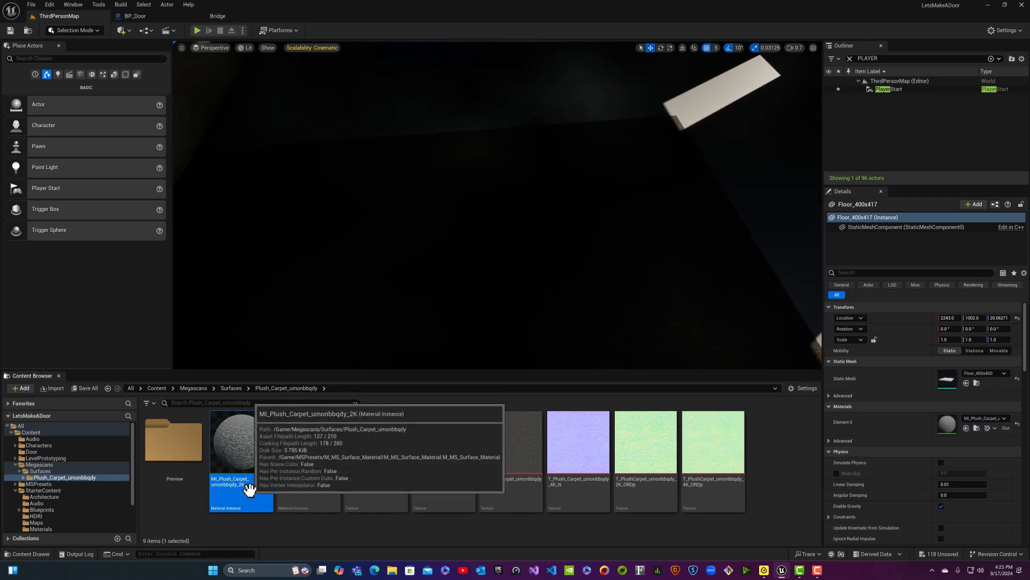
- Apply the 2K Plush Carpet material to the floor tiles with sunlight patches and their neighbours in the large room
{"action": "left_click_drag", "start_coordinate": [247, 478], "coordinate": [627, 256]}
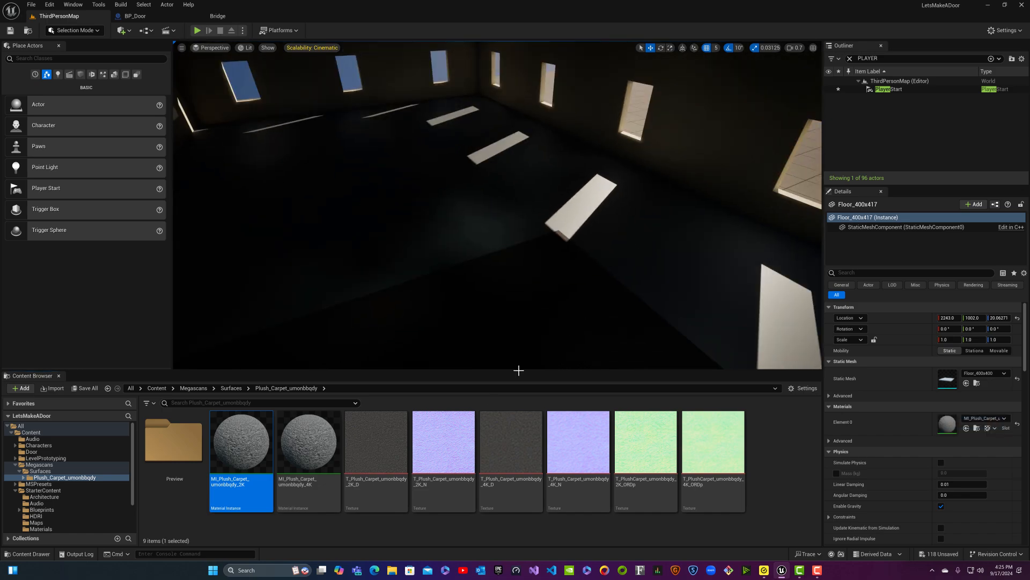
{"action": "left_click_drag", "start_coordinate": [252, 485], "coordinate": [641, 263]}
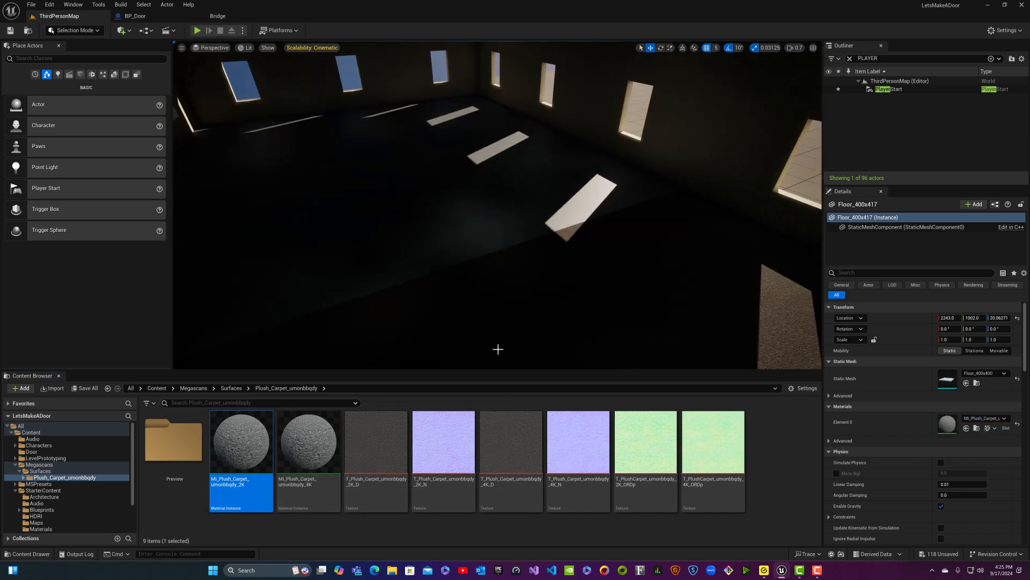
{"action": "right_click_drag", "start_coordinate": [497, 350], "coordinate": [397, 338]}
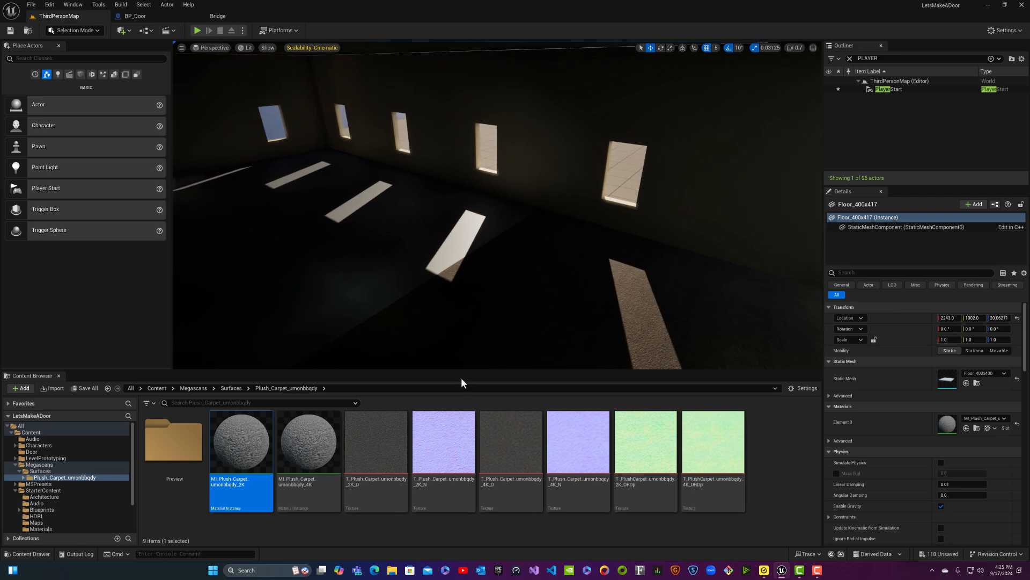
{"action": "left_click_drag", "start_coordinate": [247, 475], "coordinate": [461, 242]}
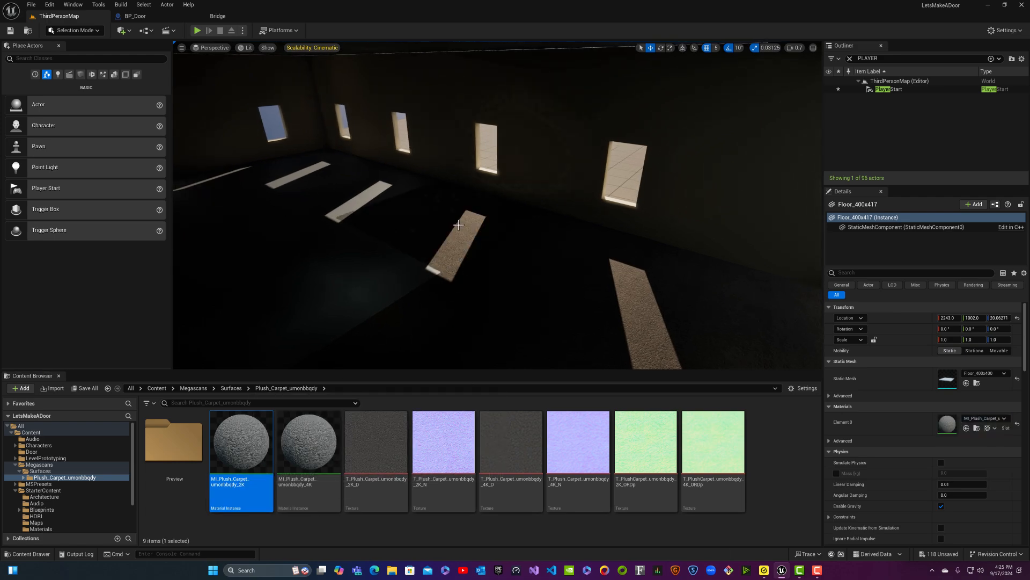
{"action": "left_click_drag", "start_coordinate": [240, 460], "coordinate": [340, 280]}
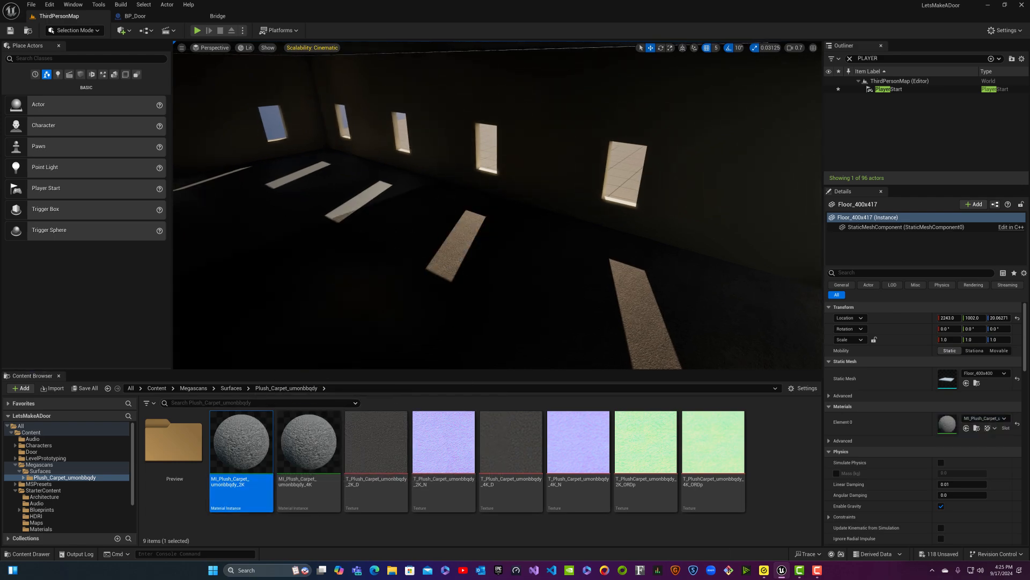
- Continue the 2K Plush Carpet material across the remaining floor tiles towards the large room's far wall
{"action": "right_click_drag", "start_coordinate": [339, 280], "coordinate": [314, 284]}
{"action": "left_click_drag", "start_coordinate": [238, 457], "coordinate": [342, 260]}
{"action": "left_click_drag", "start_coordinate": [252, 432], "coordinate": [333, 174]}
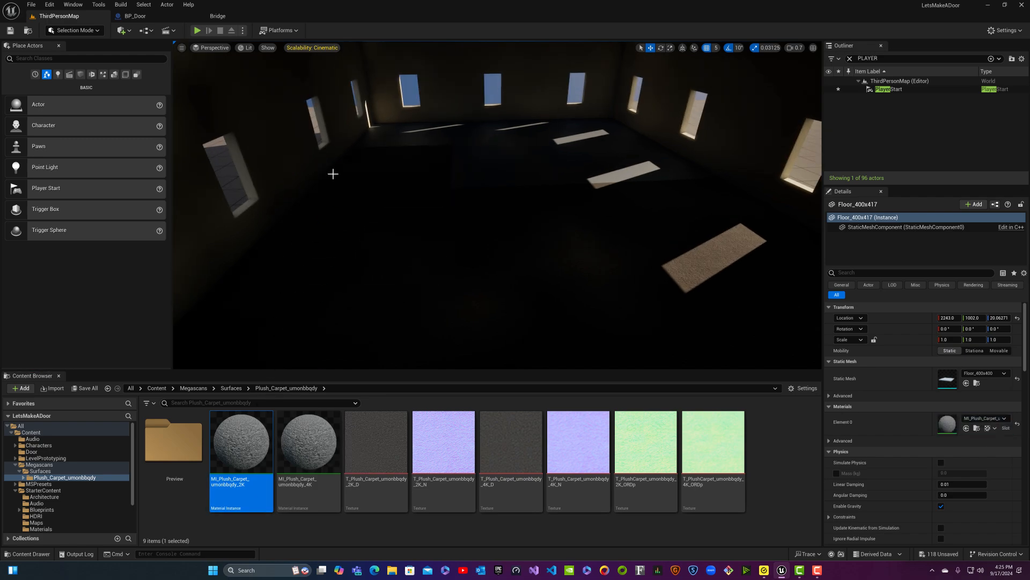
{"action": "left_click_drag", "start_coordinate": [251, 477], "coordinate": [375, 129]}
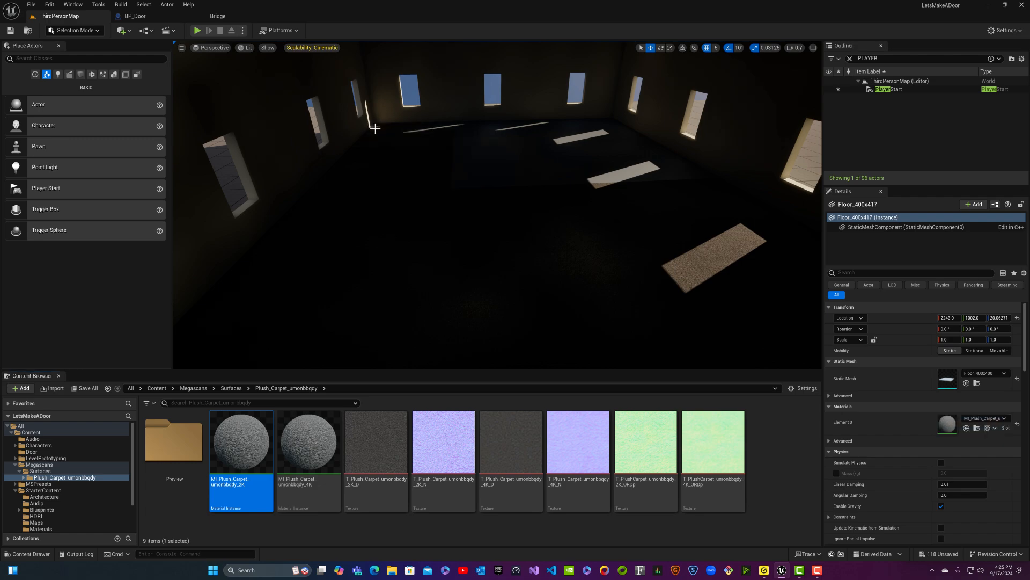
{"action": "left_click_drag", "start_coordinate": [260, 472], "coordinate": [478, 172]}
{"action": "left_click_drag", "start_coordinate": [238, 440], "coordinate": [471, 134]}
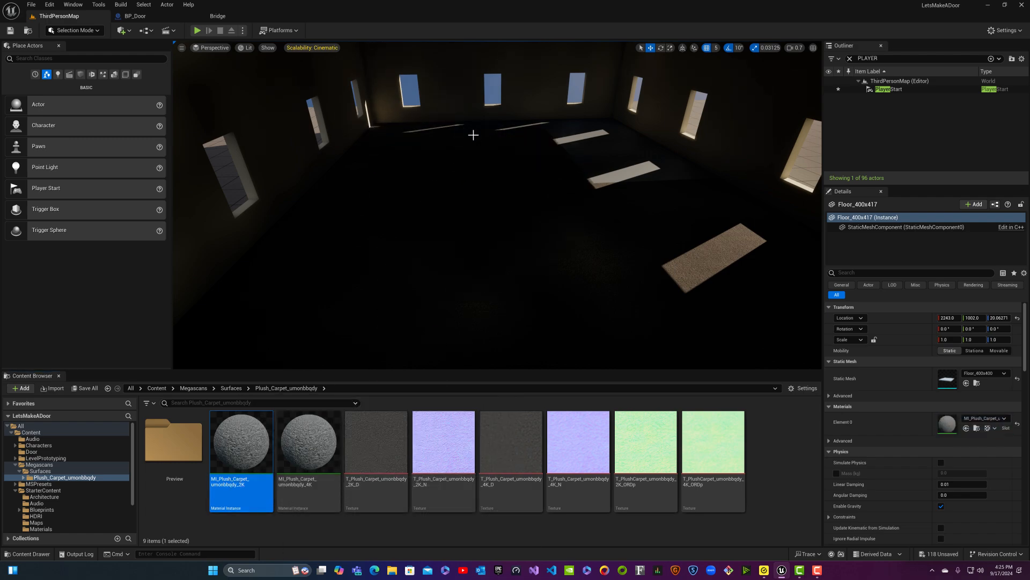
{"action": "left_click_drag", "start_coordinate": [256, 472], "coordinate": [590, 134]}
{"action": "left_click_drag", "start_coordinate": [253, 479], "coordinate": [619, 160]}
- Place a point light in the carpeted large room at about X 1950, Y 1990, Z 280
{"action": "right_click_drag", "start_coordinate": [583, 210], "coordinate": [422, 229]}
{"action": "key", "text": "w"}
{"action": "key", "text": "s"}
{"action": "key", "text": "w"}
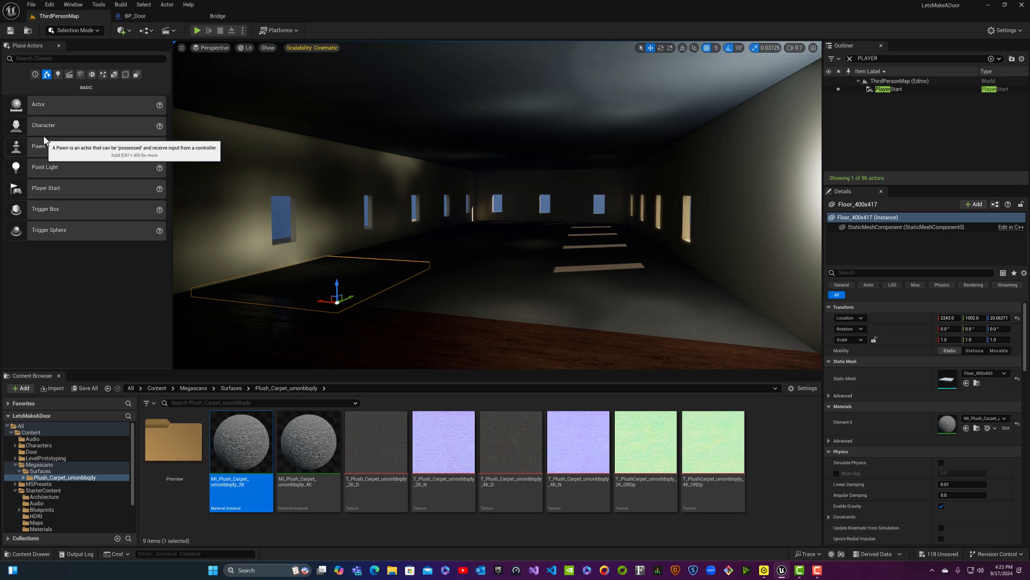
{"action": "left_click_drag", "start_coordinate": [54, 170], "coordinate": [548, 197]}
{"action": "key", "text": "w"}
{"action": "right_click_drag", "start_coordinate": [556, 192], "coordinate": [436, 177]}
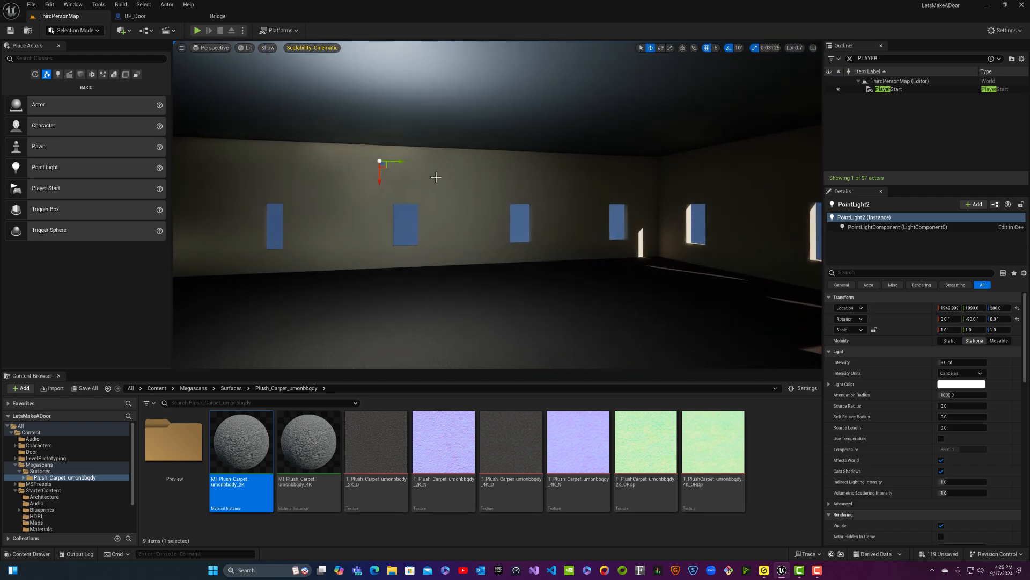
- Duplicate the point light along the large room to Y 1930 and Y 1195, then copy the latter to about X 1605
{"action": "left_click_drag", "start_coordinate": [401, 165], "coordinate": [352, 159]}
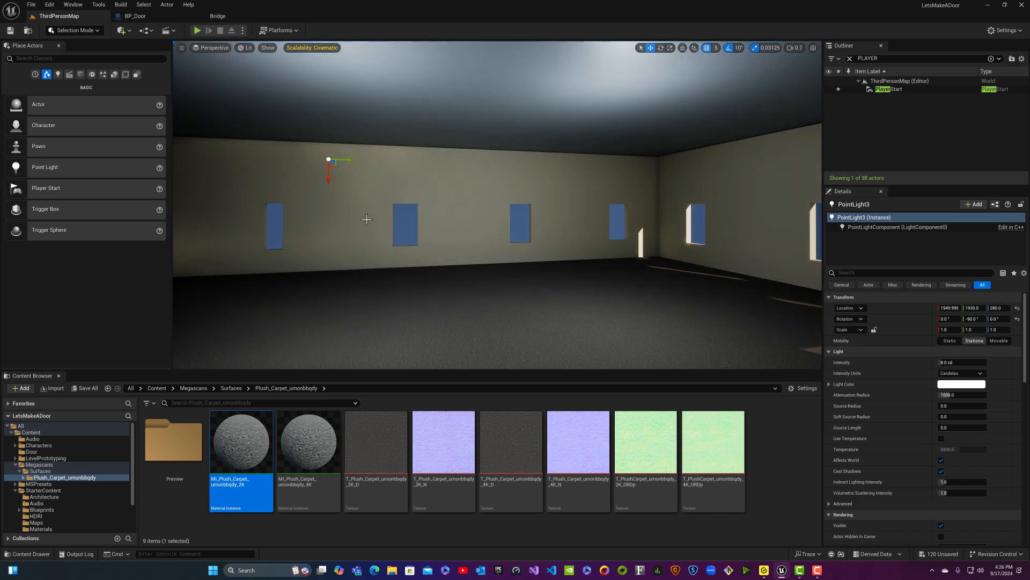
{"action": "right_click_drag", "start_coordinate": [367, 219], "coordinate": [494, 188]}
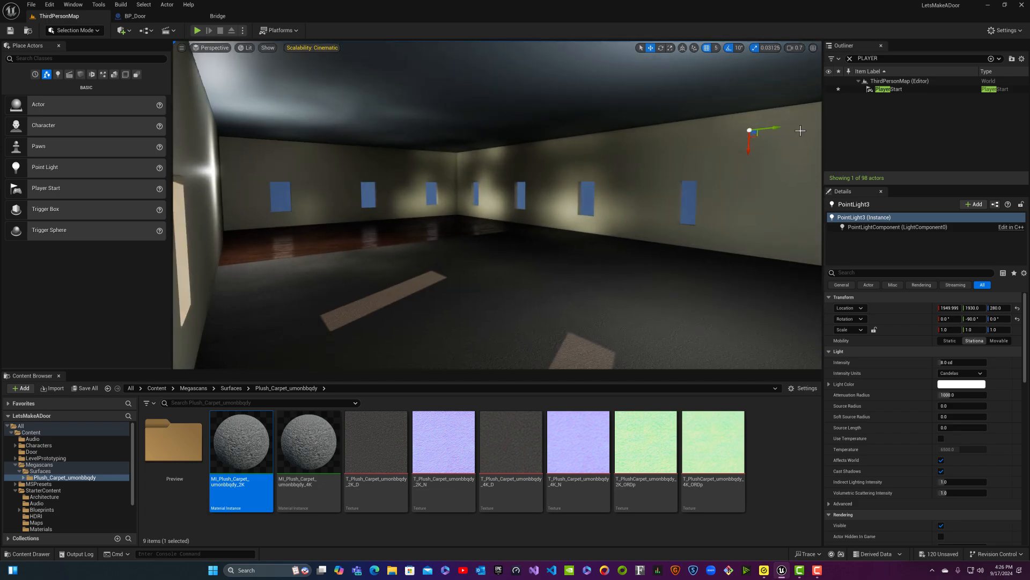
{"action": "left_click_drag", "start_coordinate": [773, 127], "coordinate": [438, 191], "text": "alt"}
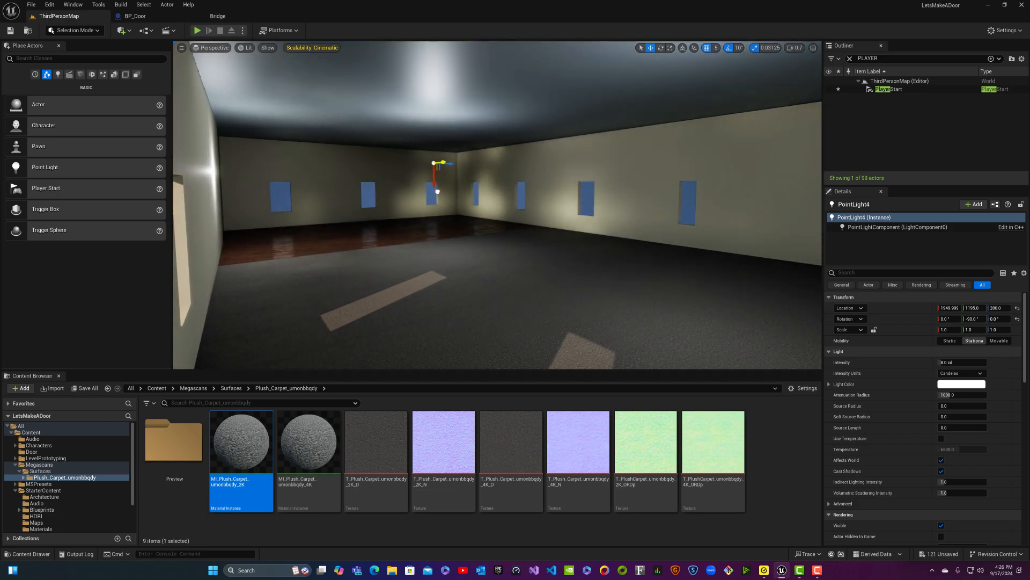
{"action": "right_click_drag", "start_coordinate": [464, 195], "coordinate": [583, 144]}
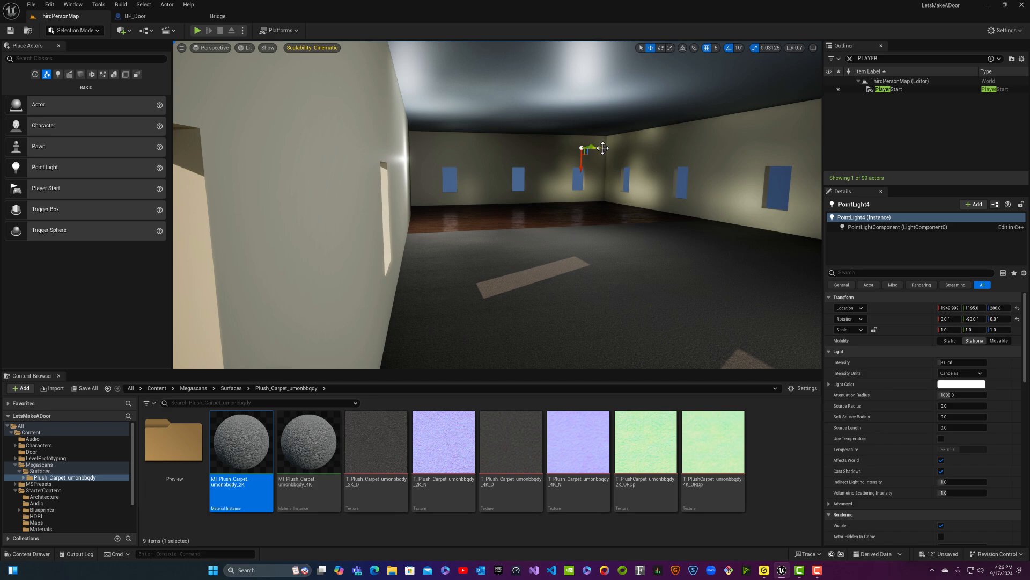
{"action": "left_click_drag", "start_coordinate": [603, 148], "coordinate": [479, 148], "text": "alt"}
- Duplicate the point light past the partition wall to Y 515, then copy it to about X 1310
{"action": "right_click_drag", "start_coordinate": [479, 148], "coordinate": [452, 174]}
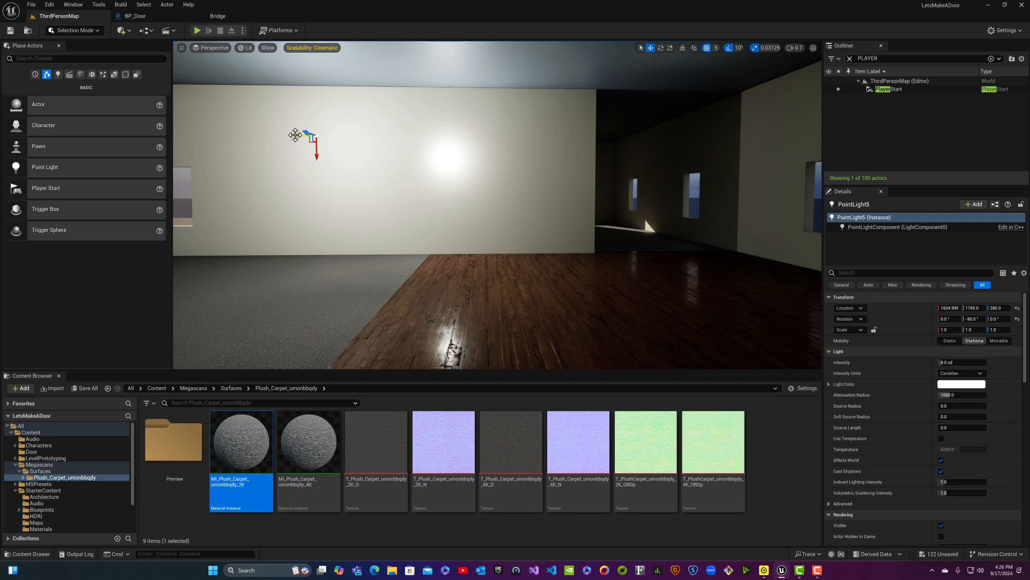
{"action": "left_click_drag", "start_coordinate": [295, 134], "coordinate": [647, 136], "text": "alt"}
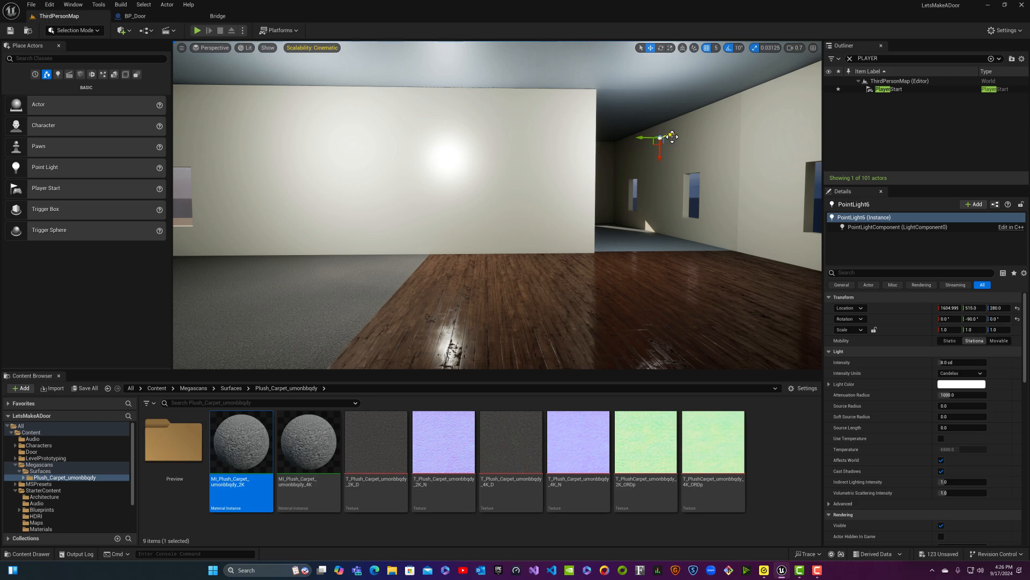
{"action": "left_click_drag", "start_coordinate": [673, 137], "coordinate": [617, 156], "text": "alt"}
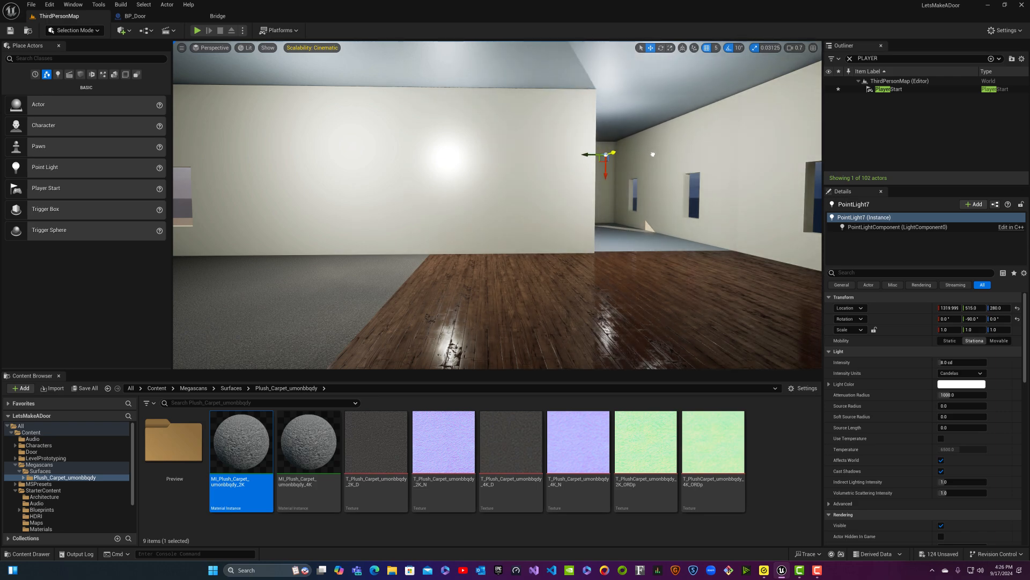
- Duplicate the point light into the room with the door, placing it at about X 1110, Y 1060, Z 280
{"action": "key", "text": "w"}
{"action": "right_click_drag", "start_coordinate": [644, 171], "coordinate": [821, 174]}
{"action": "key", "text": "w"}
{"action": "right_click_drag", "start_coordinate": [306, 130], "coordinate": [282, 136]}
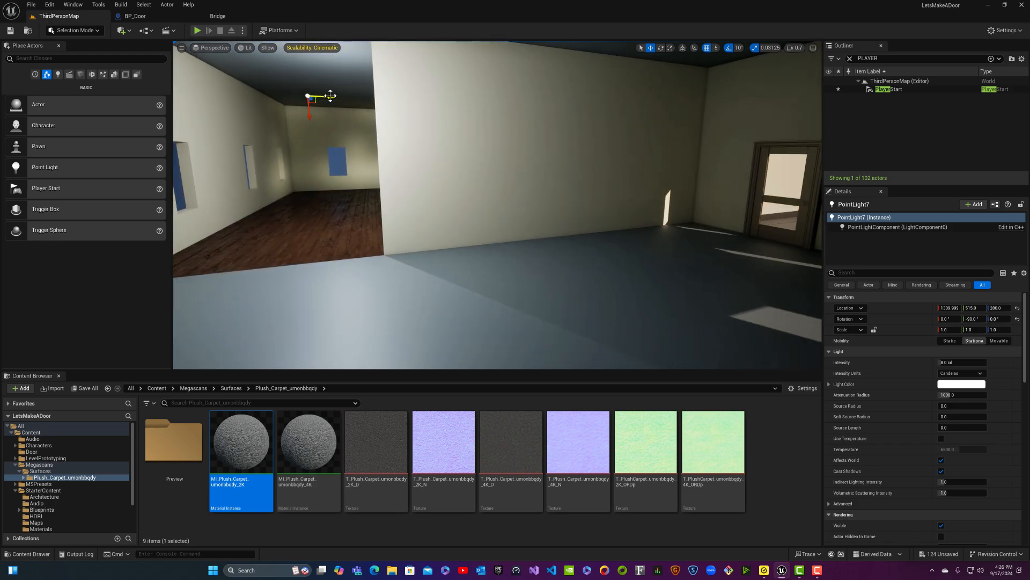
{"action": "left_click_drag", "start_coordinate": [330, 96], "coordinate": [743, 100], "text": "alt"}
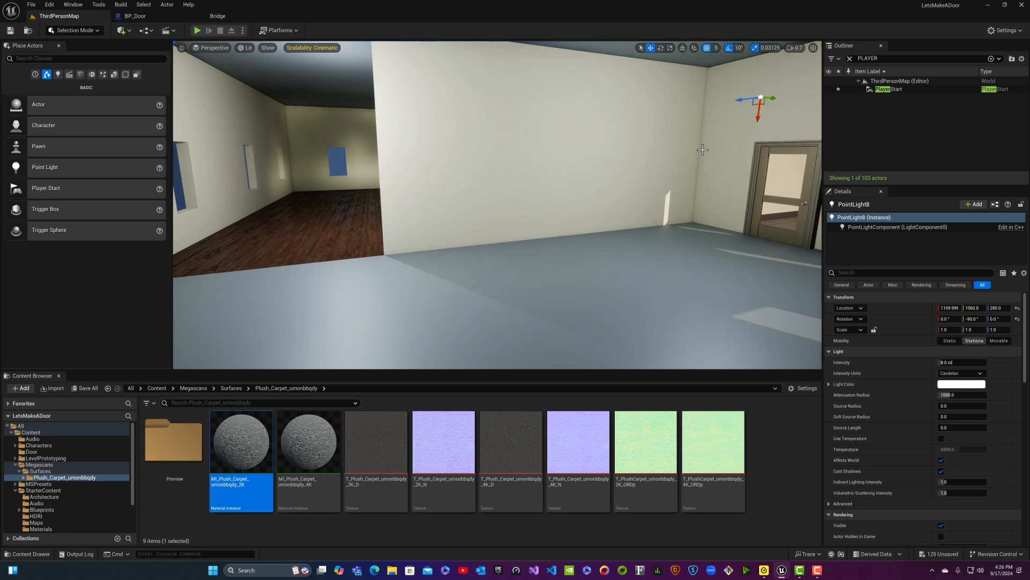
- Move the point light in the room with the door to about X 980, Y 960, Z 290, and deselect it
{"action": "right_click_drag", "start_coordinate": [703, 150], "coordinate": [768, 135]}
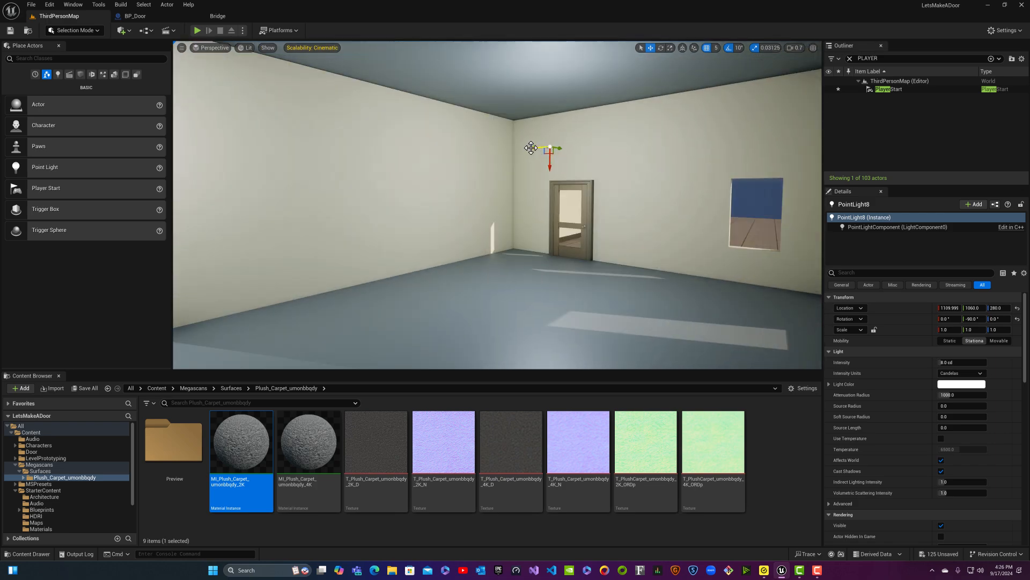
{"action": "left_click_drag", "start_coordinate": [532, 148], "coordinate": [618, 142]}
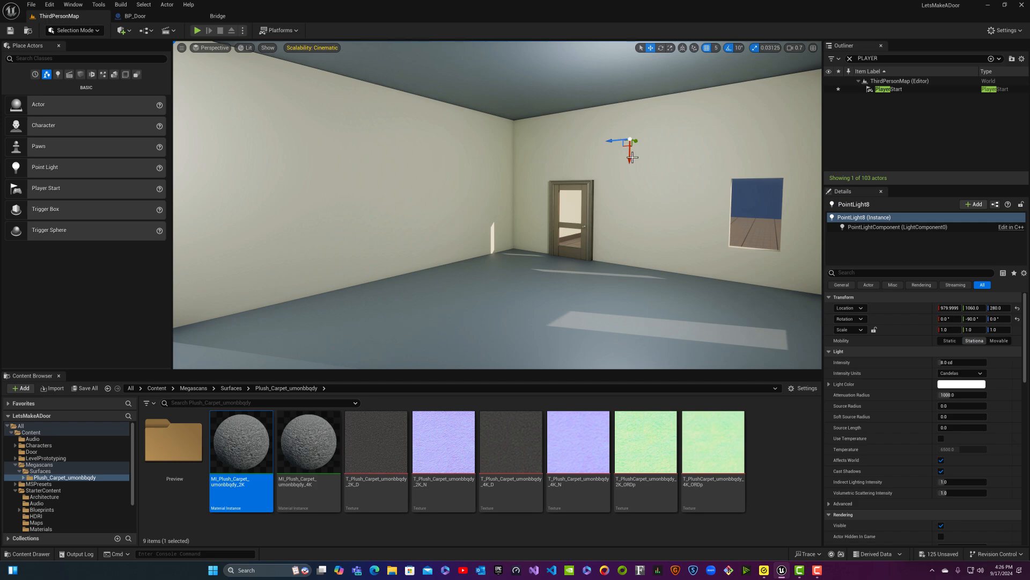
{"action": "left_click_drag", "start_coordinate": [636, 135], "coordinate": [609, 147]}
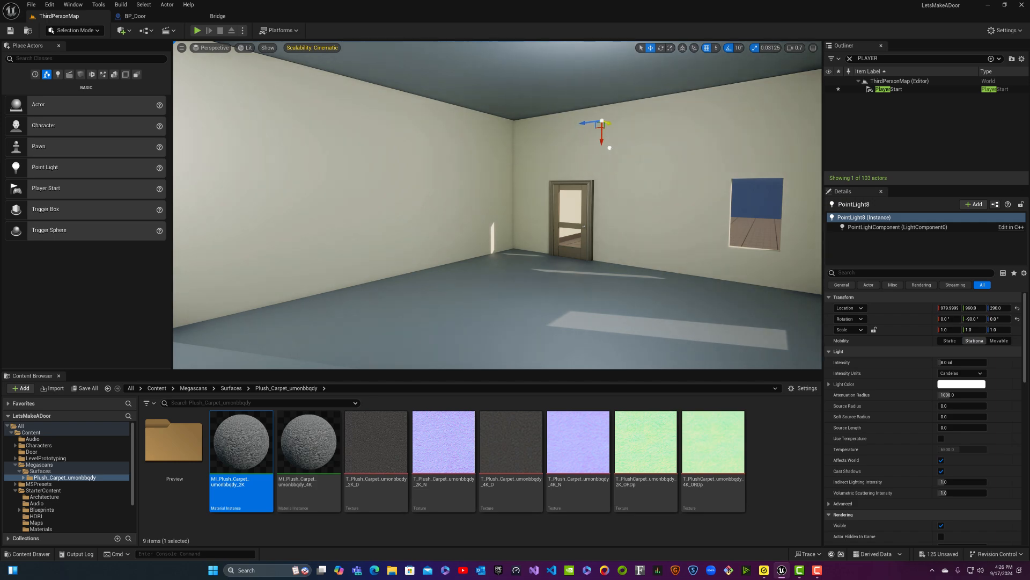
{"action": "right_click_drag", "start_coordinate": [599, 158], "coordinate": [515, 153]}
{"action": "key", "text": "w"}
{"action": "key", "text": "Escape"}
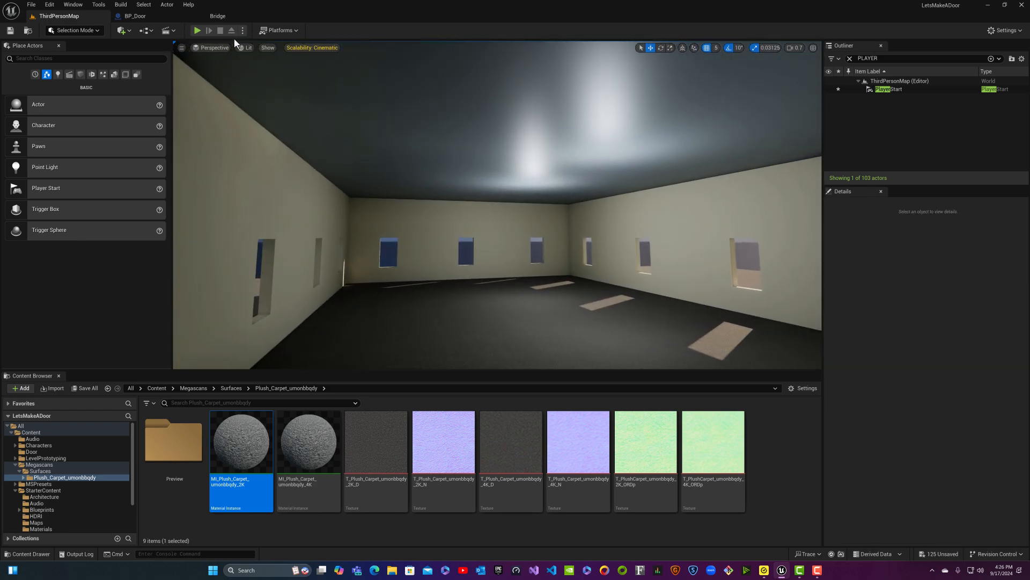
- Play-test the level by running the character through the door and the lit rooms, exiting through the door, and ending play
{"action": "left_click", "coordinate": [198, 33]}
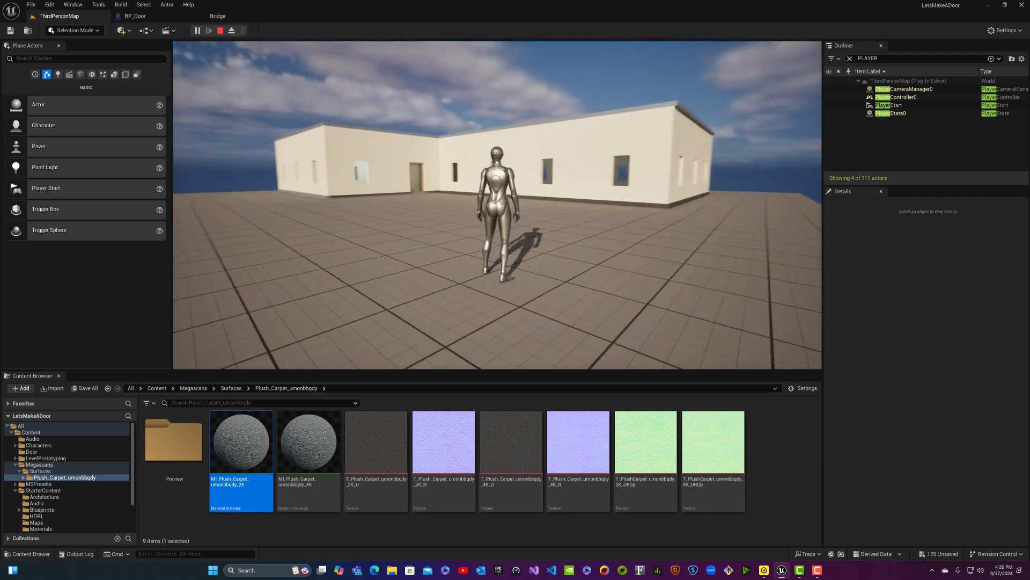
{"action": "key", "text": "w"}
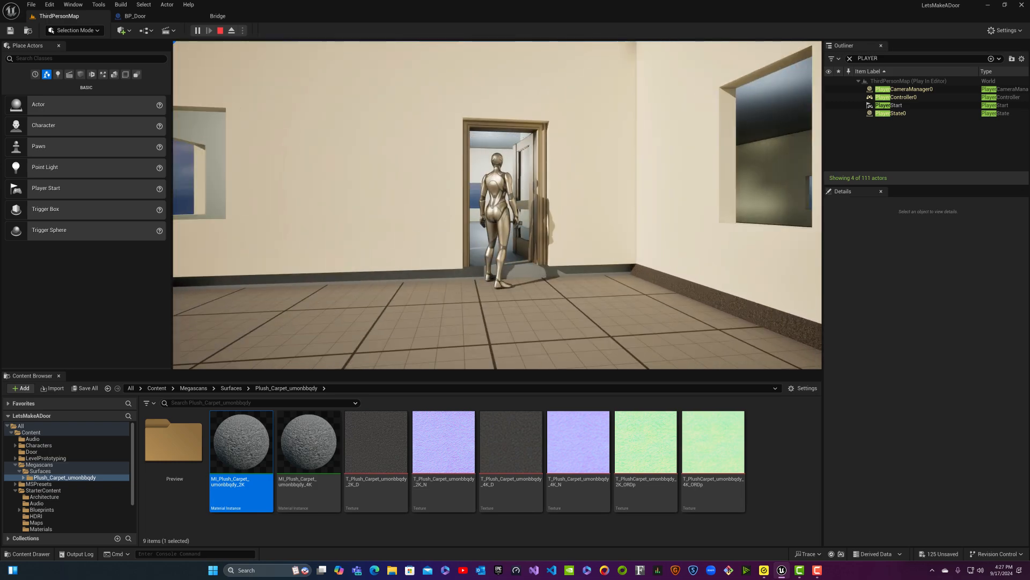
{"action": "key", "text": "w"}
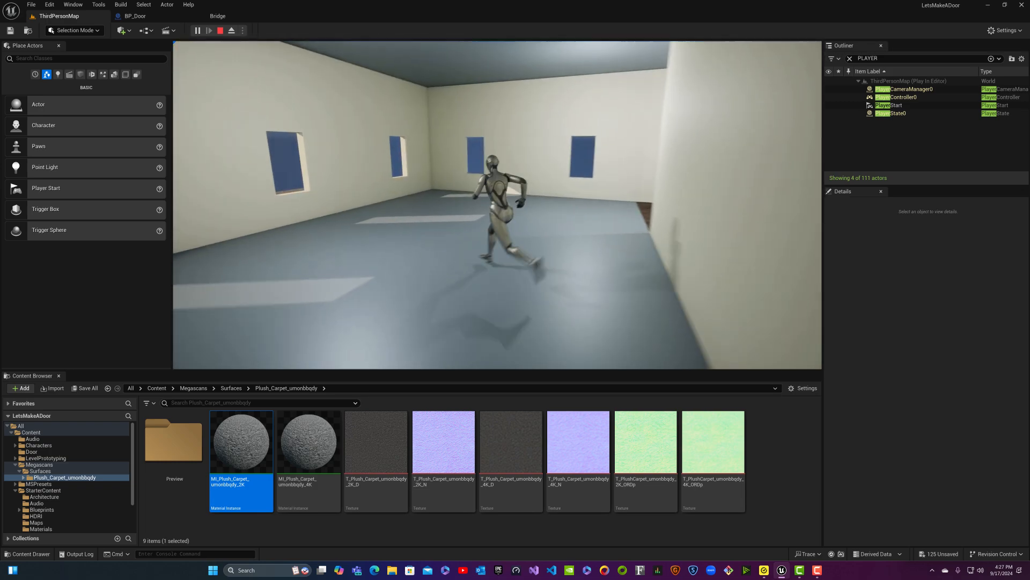
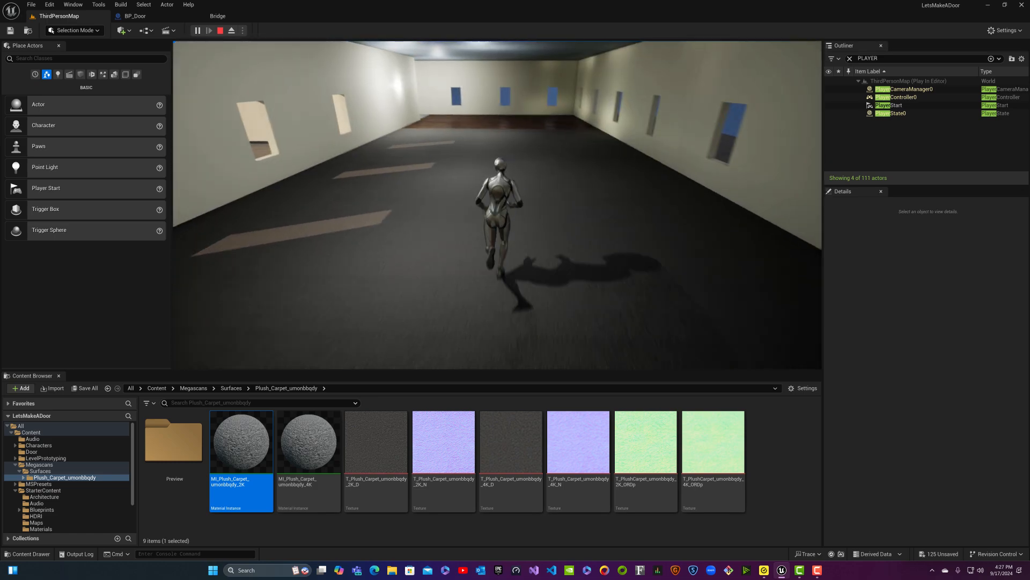
{"action": "key", "text": "w"}
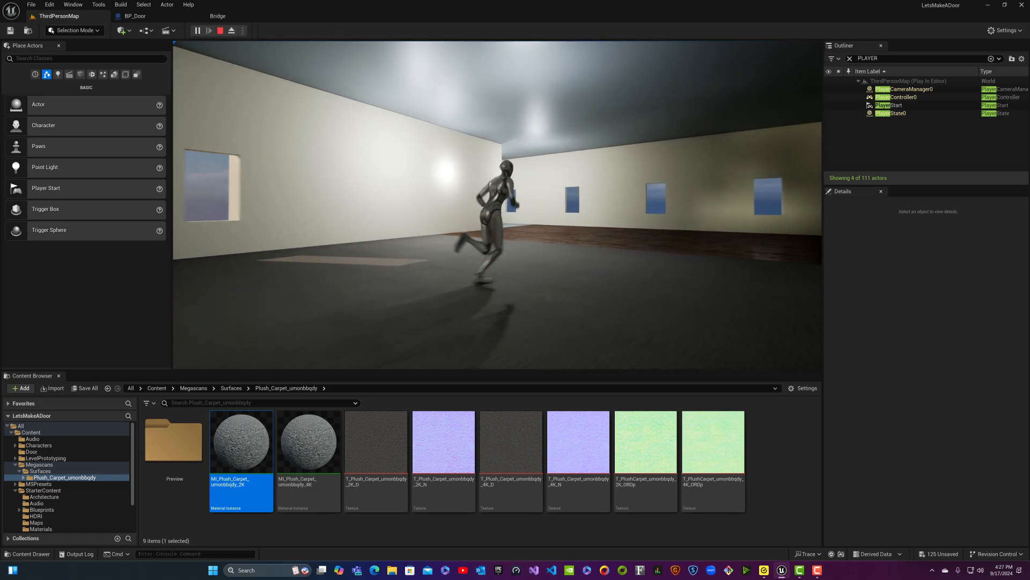
{"action": "key", "text": "w"}
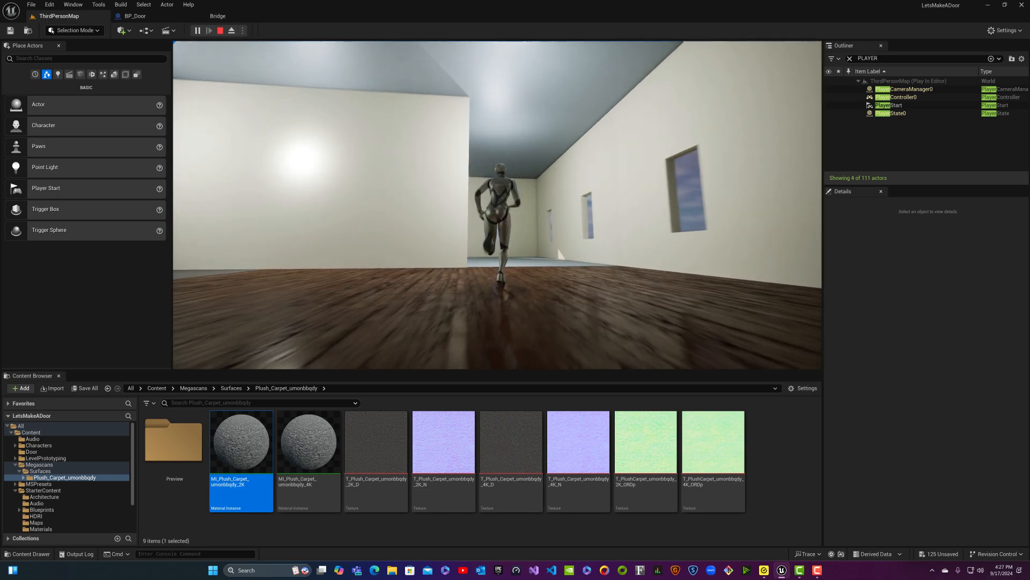
{"action": "key", "text": "w"}
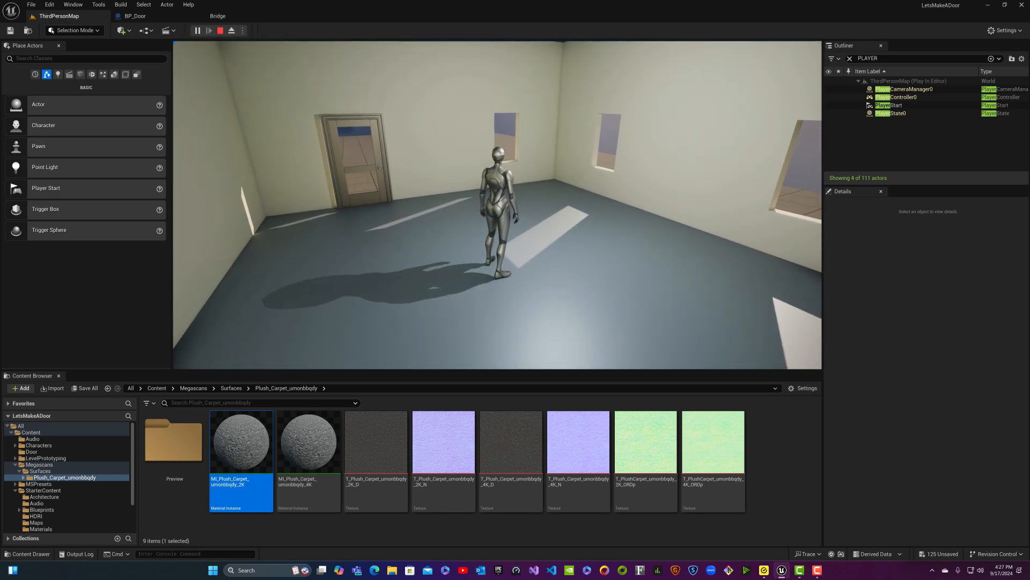
{"action": "key", "text": "w"}
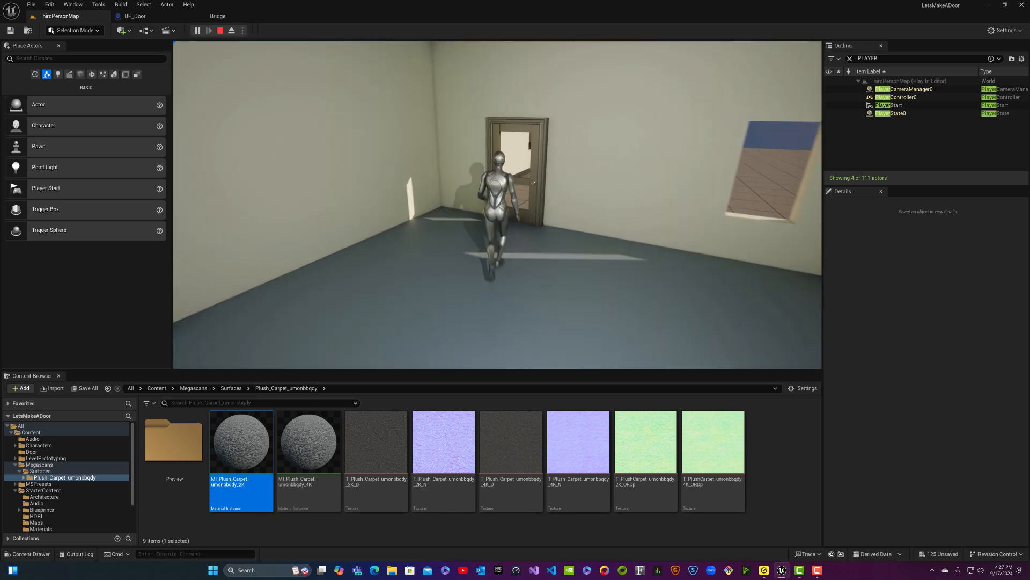
{"action": "key", "text": "e"}
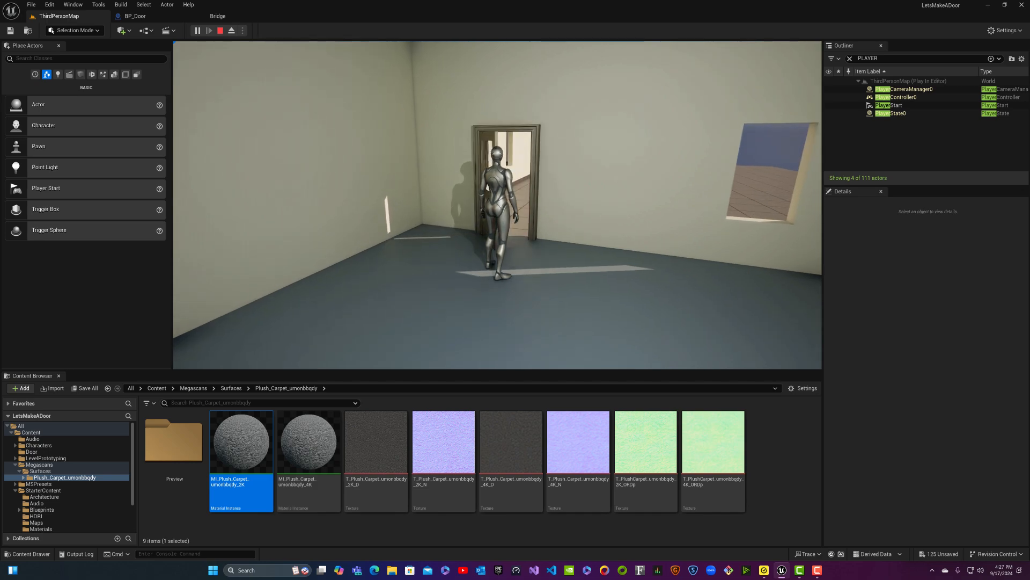
{"action": "key", "text": "w"}
{"action": "key", "text": "a"}
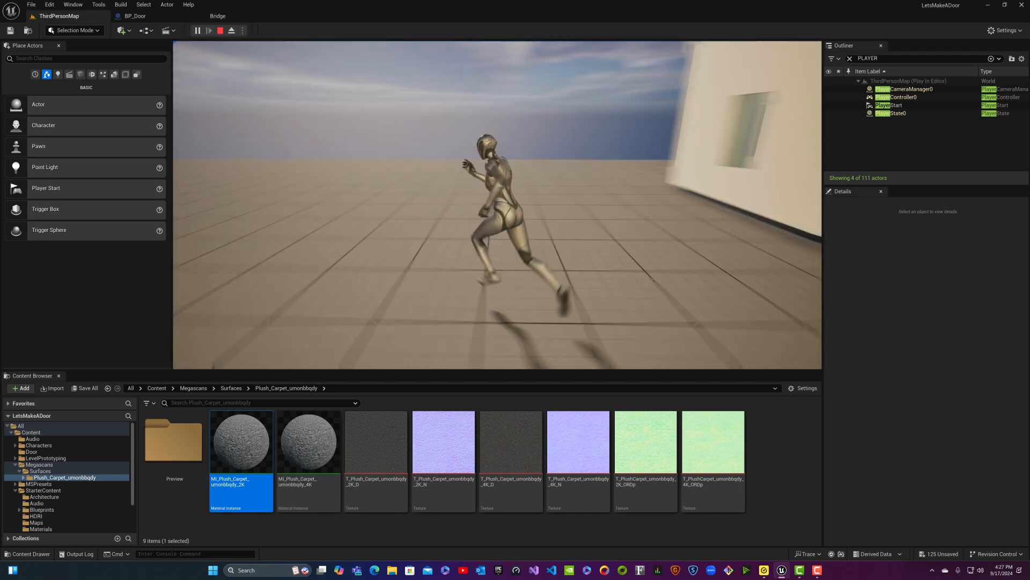
{"action": "key", "text": "s"}
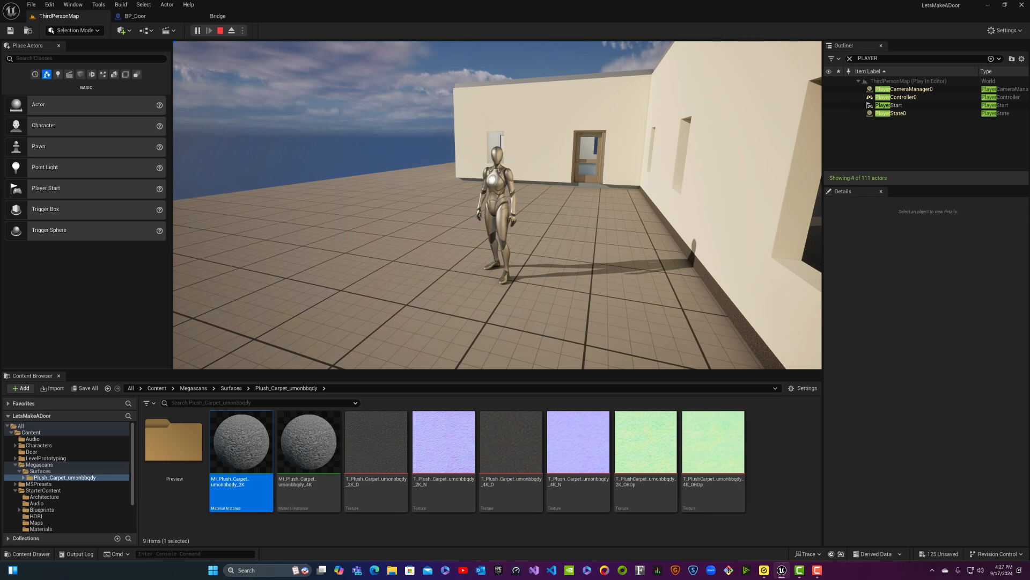
{"action": "key", "text": "Escape"}
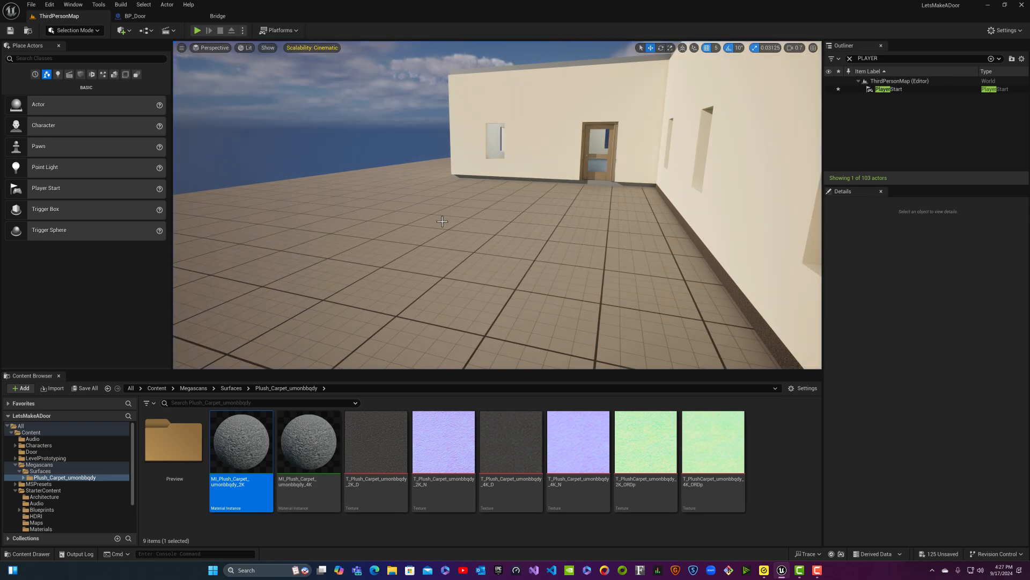
- Go to the Audio content folder and play the DoorClose and DoorCloseSqueak sounds
{"action": "left_click", "coordinate": [152, 389]}
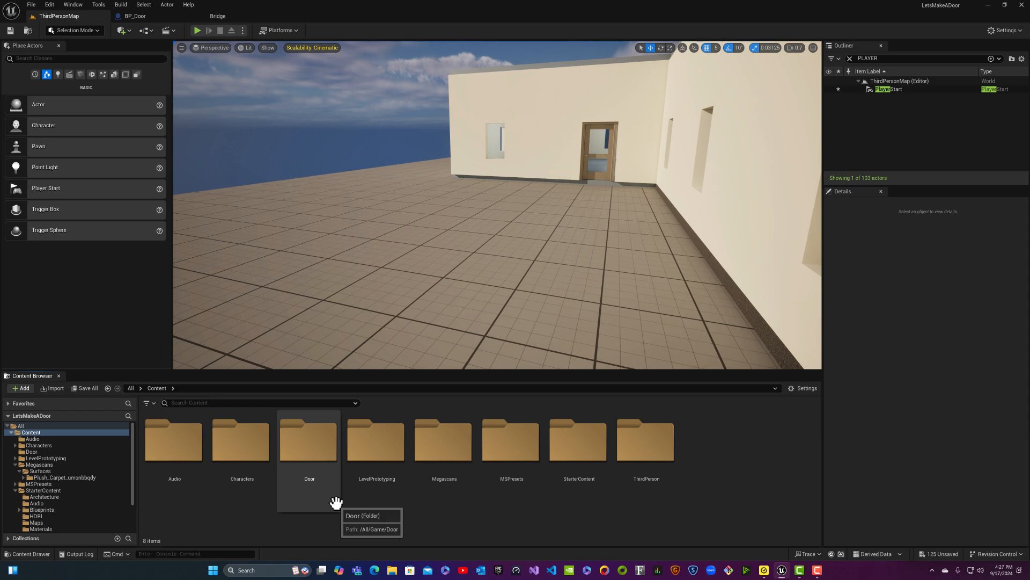
{"action": "double_click", "coordinate": [183, 454]}
{"action": "left_click", "coordinate": [172, 441]}
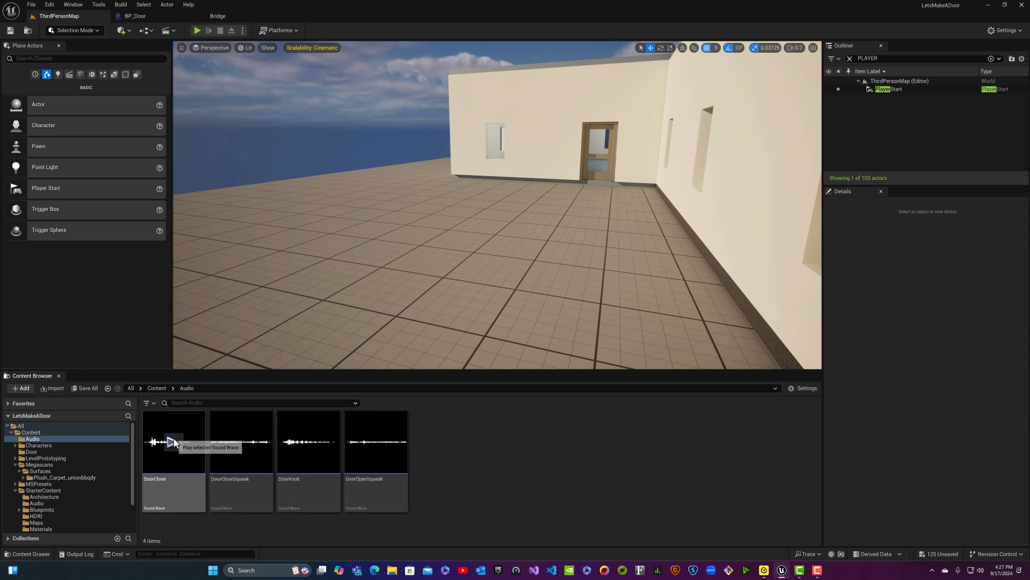
{"action": "left_click", "coordinate": [240, 444]}
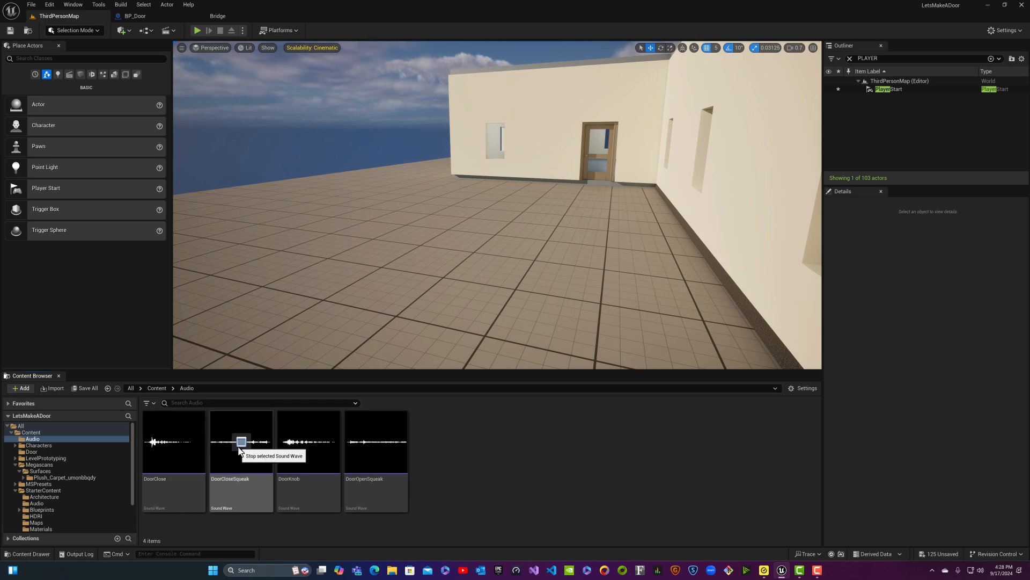
- Delete the DoorCloseSqueak sound wave from the Audio folder
{"action": "left_click", "coordinate": [242, 486]}
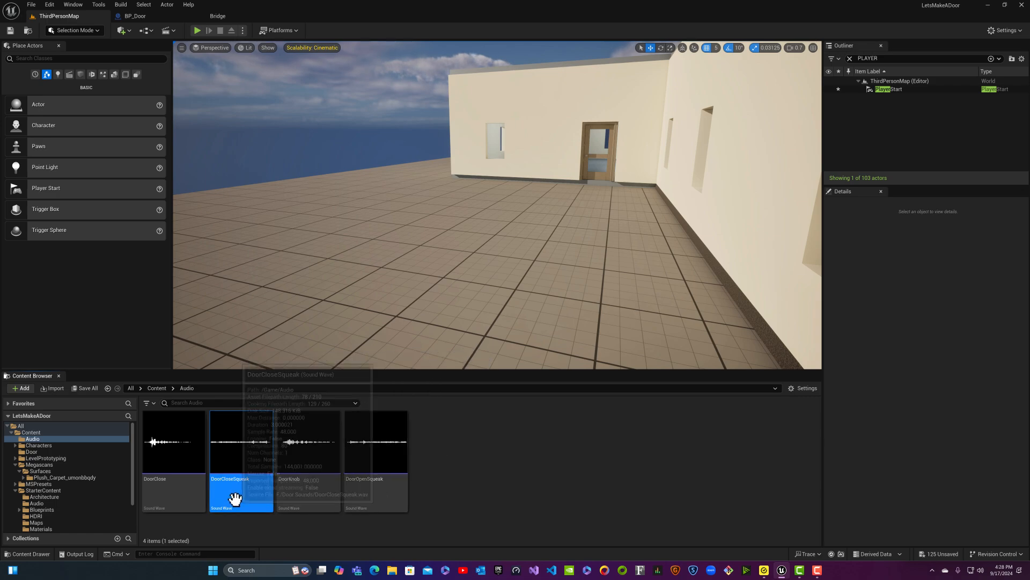
{"action": "key", "text": "Delete"}
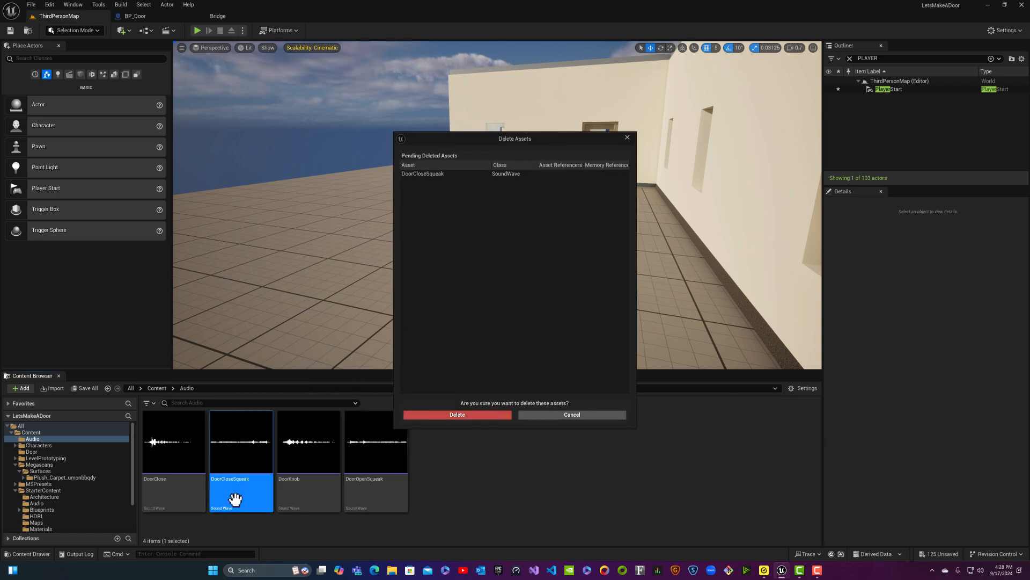
{"action": "left_click", "coordinate": [436, 414]}
{"action": "left_click", "coordinate": [292, 493]}
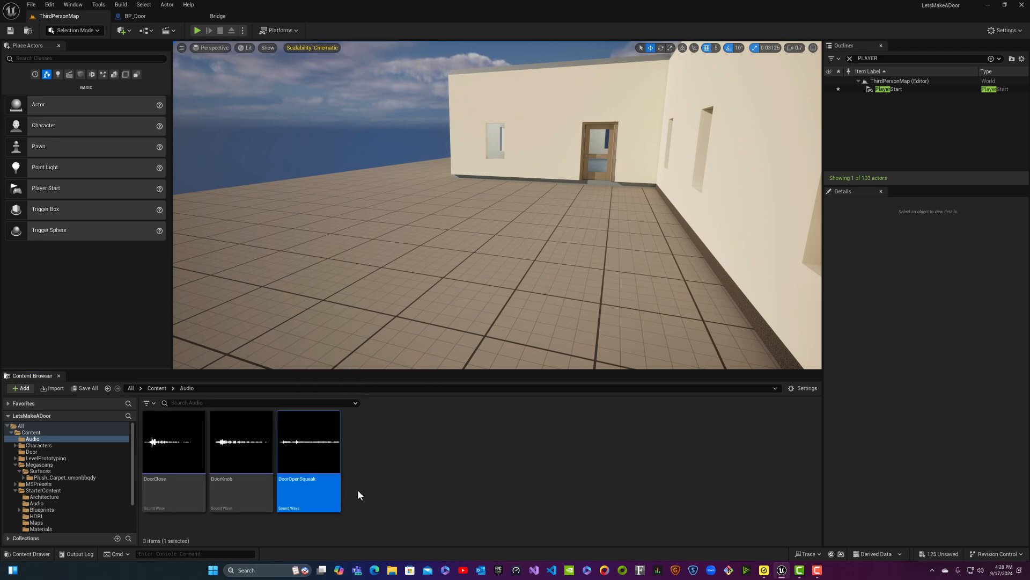
- Create a Sound Cue in the Audio folder and name it DoorOpen_Cue
{"action": "right_click", "coordinate": [358, 489]}
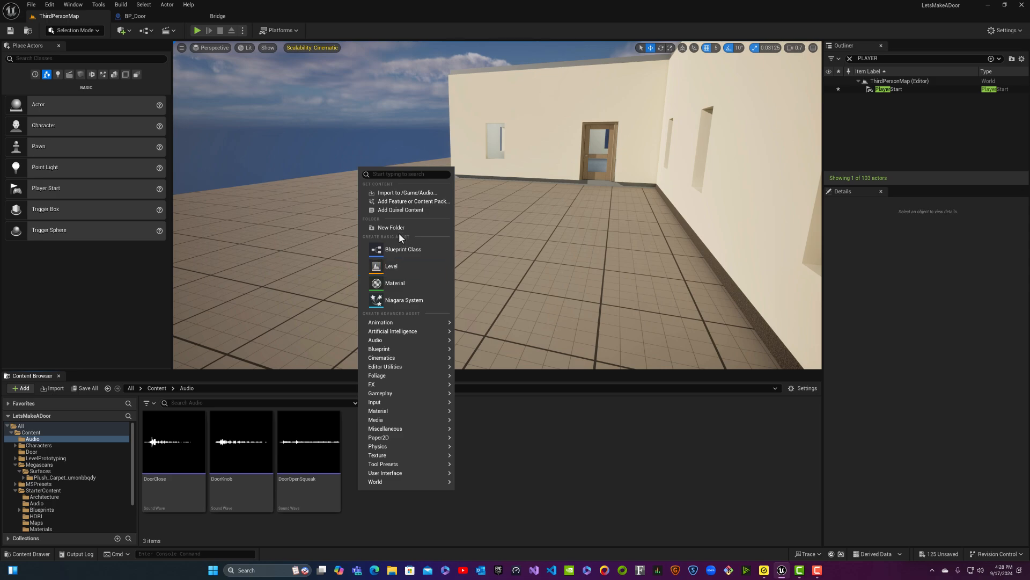
{"action": "mouse_move", "coordinate": [384, 342]}
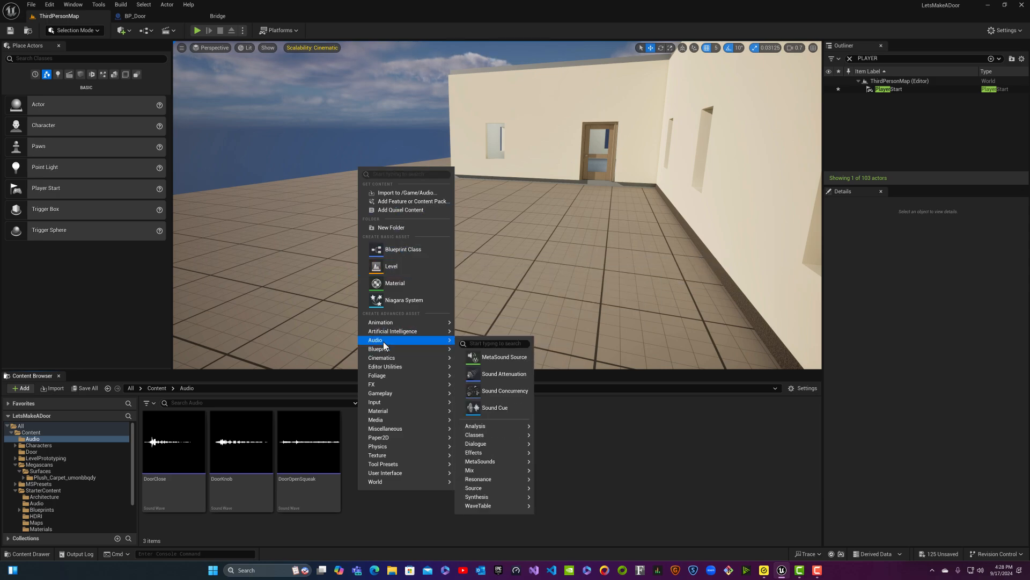
{"action": "left_click", "coordinate": [501, 407]}
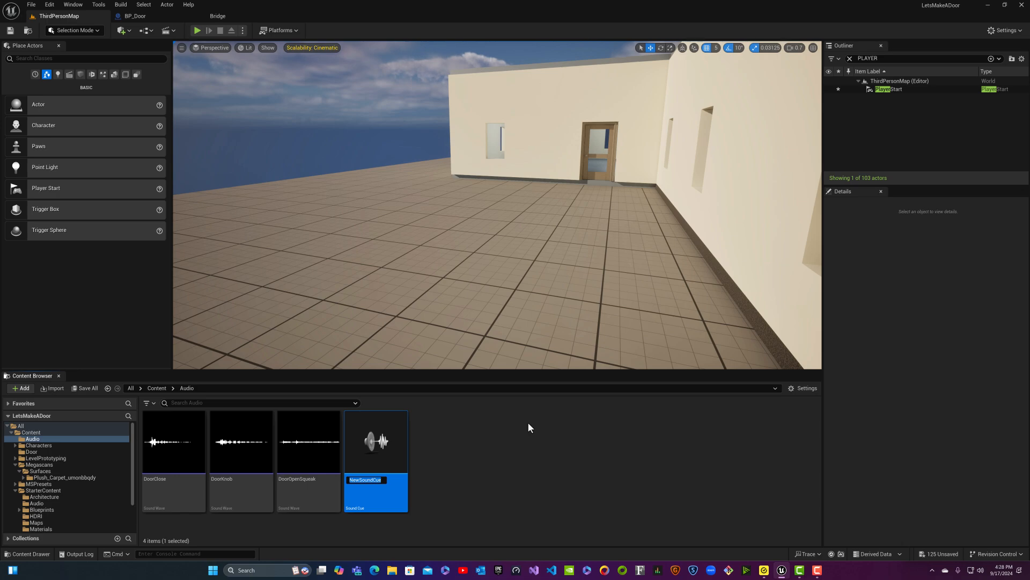
{"action": "type", "text": "Door"}
{"action": "key", "text": "BackSpace"}
{"action": "type", "text": "Open"}
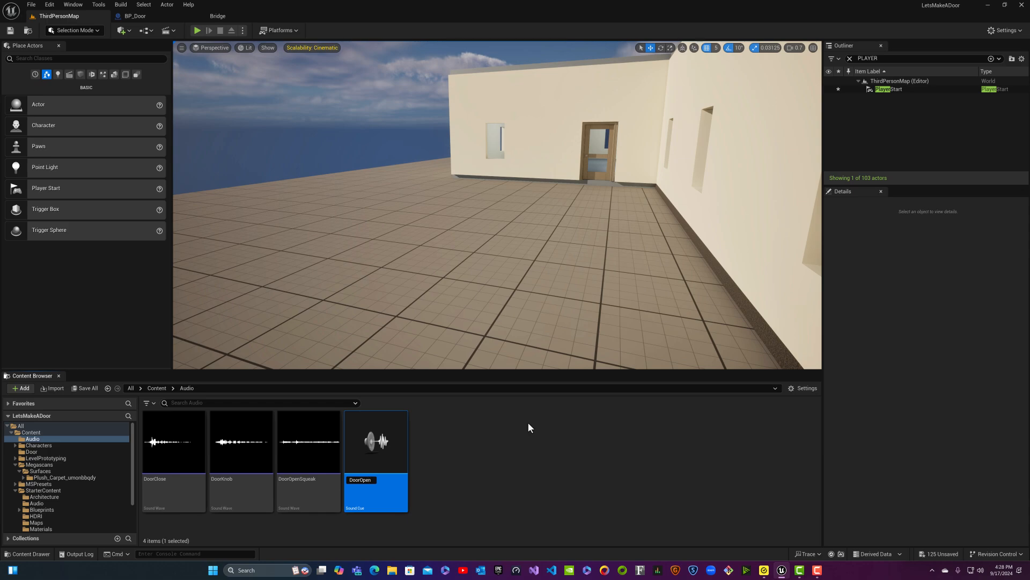
{"action": "type", "text": "_Cue"}
{"action": "key", "text": "Return"}
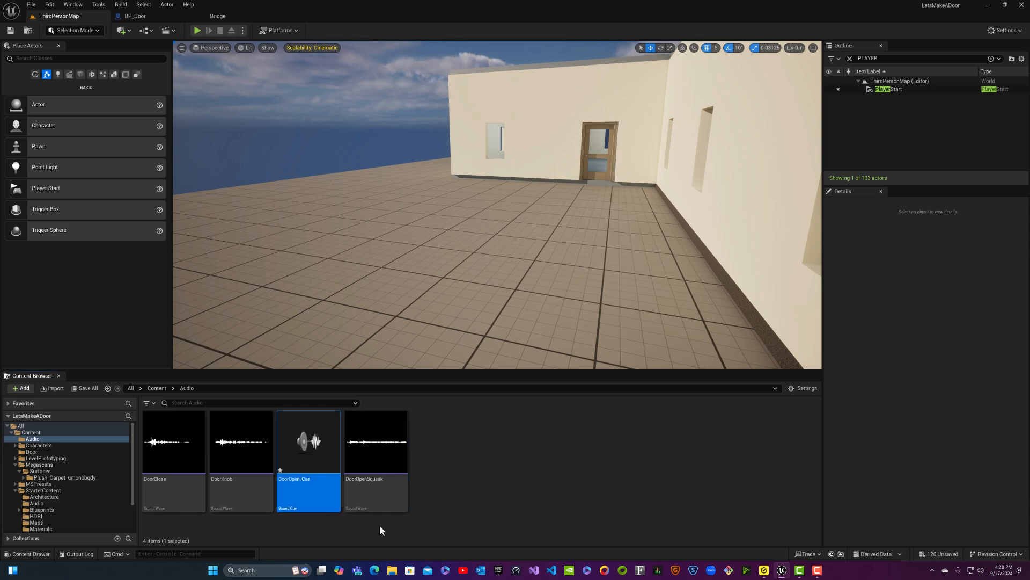
- Add another Sound Cue in the Audio folder named DoorClose_Cue
{"action": "right_click", "coordinate": [430, 474]}
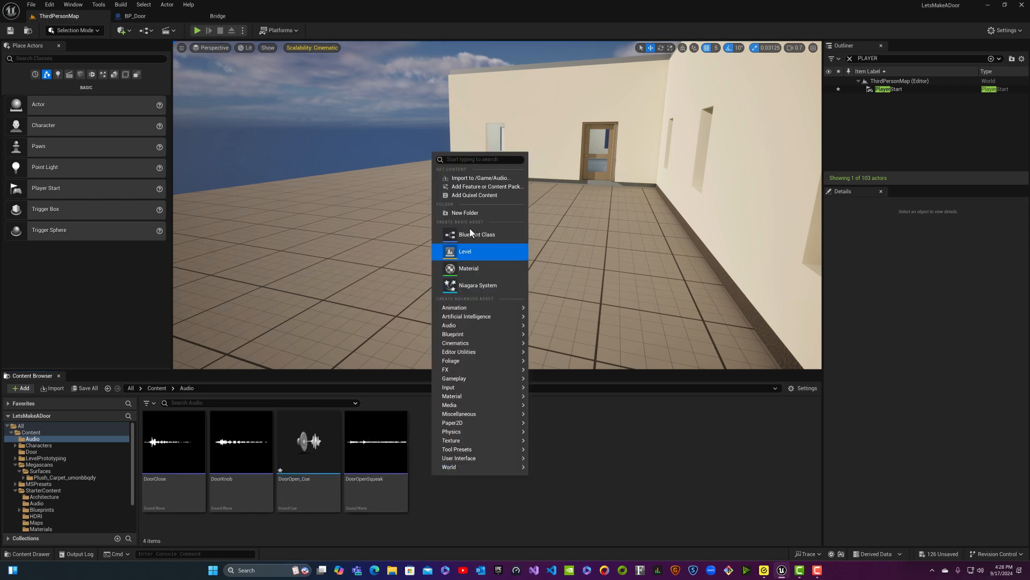
{"action": "mouse_move", "coordinate": [475, 325]}
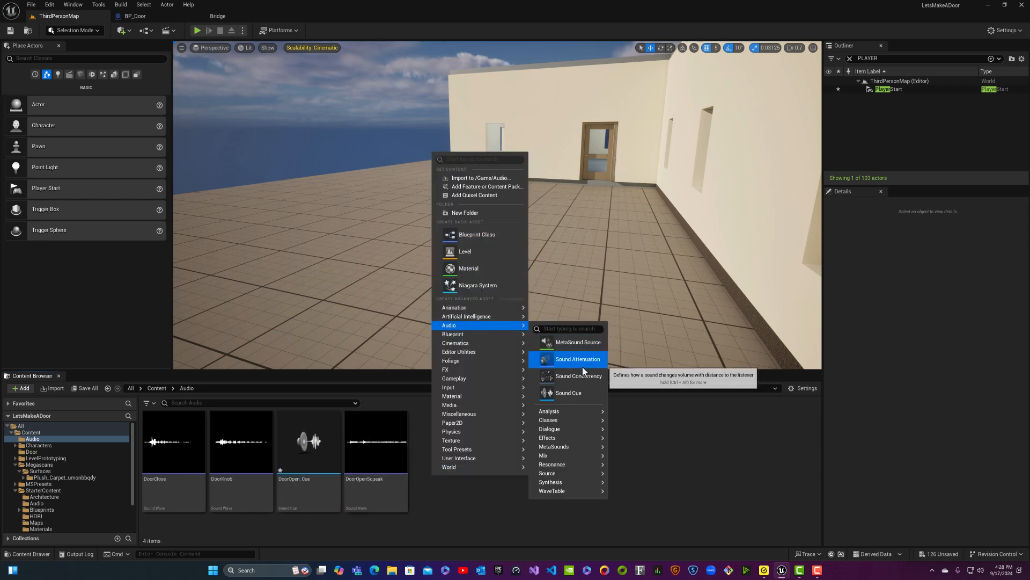
{"action": "left_click", "coordinate": [582, 390]}
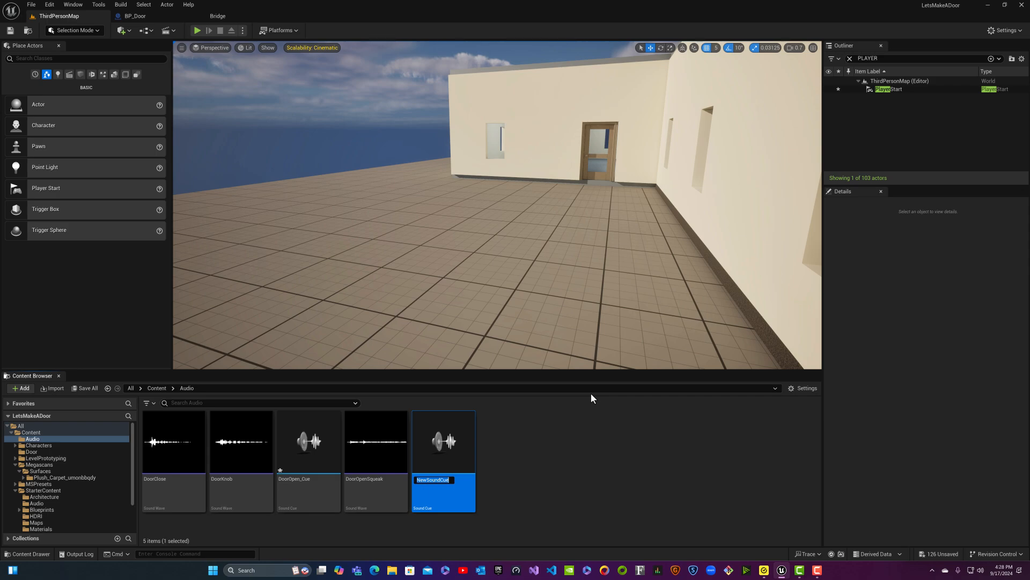
{"action": "type", "text": "Door"}
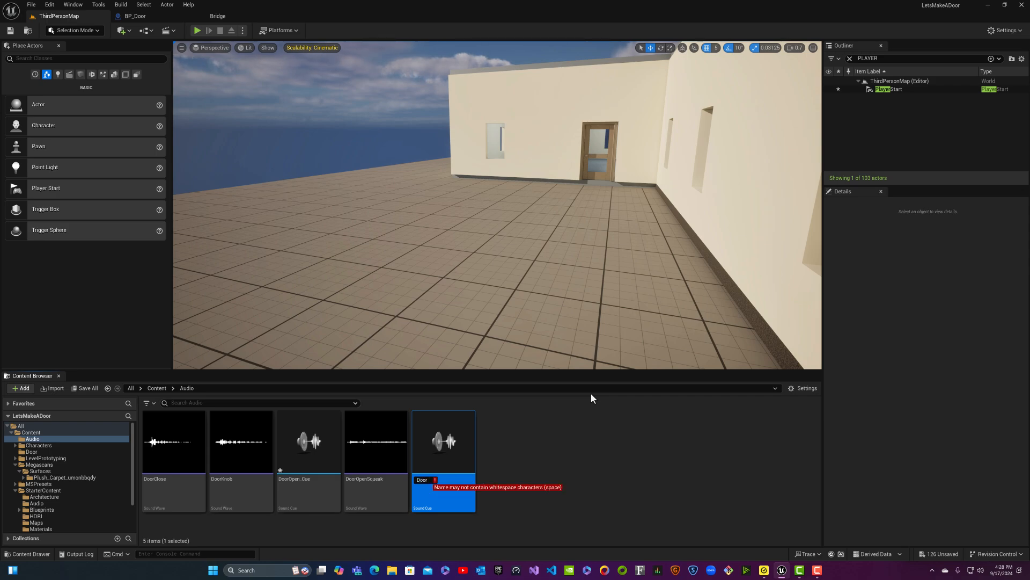
{"action": "type", "text": "Close"}
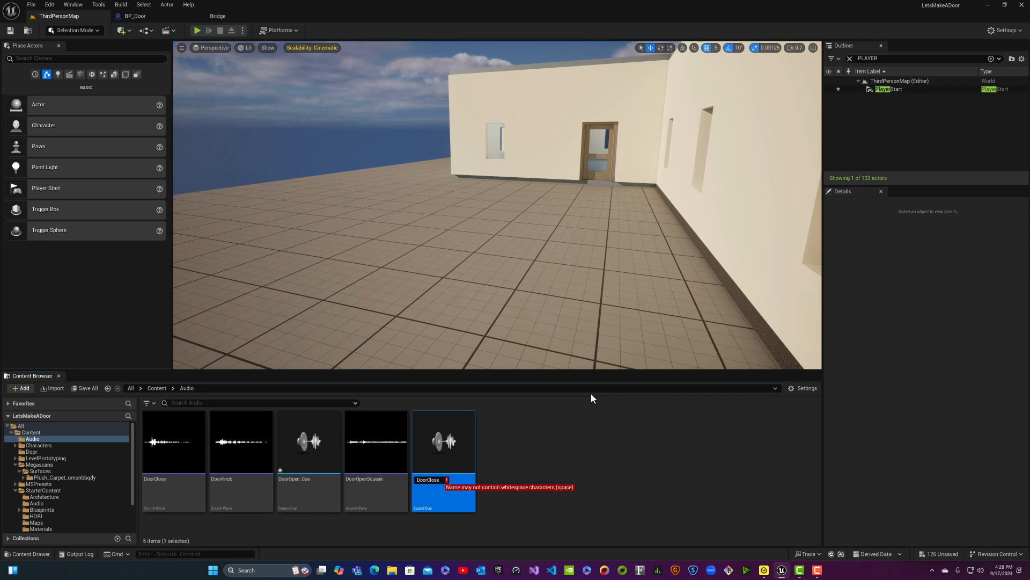
{"action": "type", "text": "_C"}
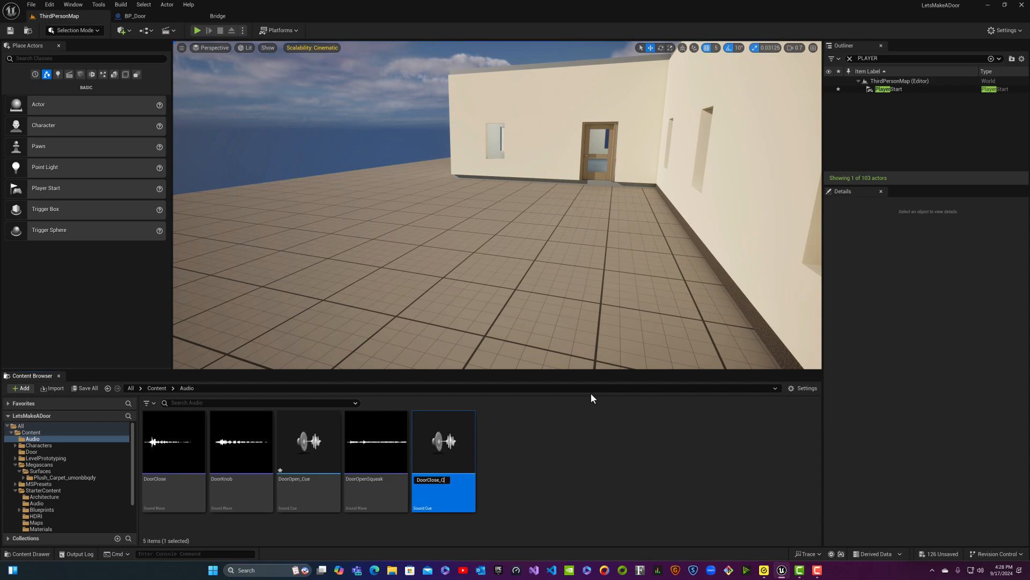
{"action": "type", "text": "ue"}
{"action": "key", "text": "Return"}
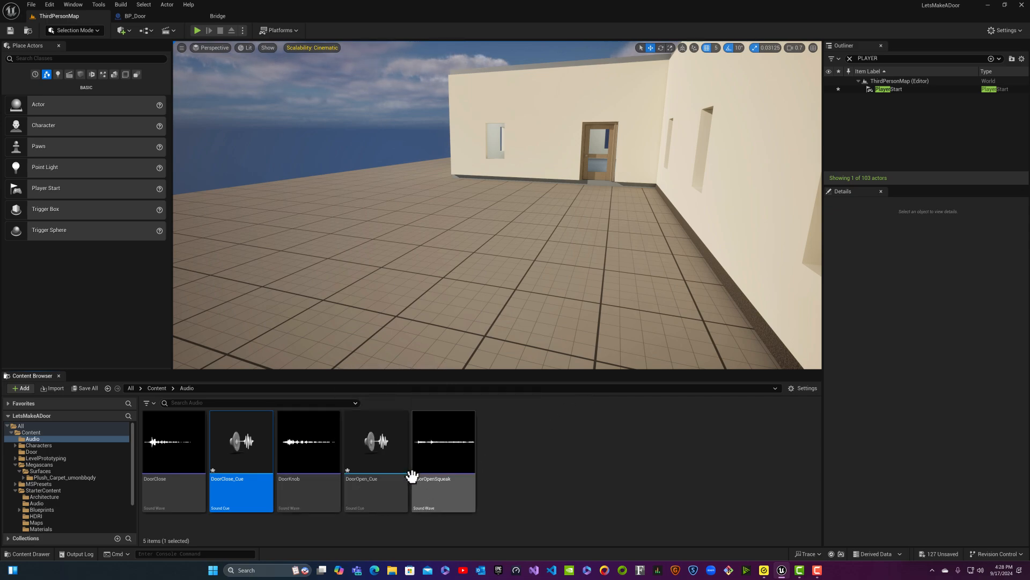
- Open DoorOpen_Cue, add the DoorKnob sound wave to its graph and connect it to a new Modulator node
{"action": "double_click", "coordinate": [367, 496]}
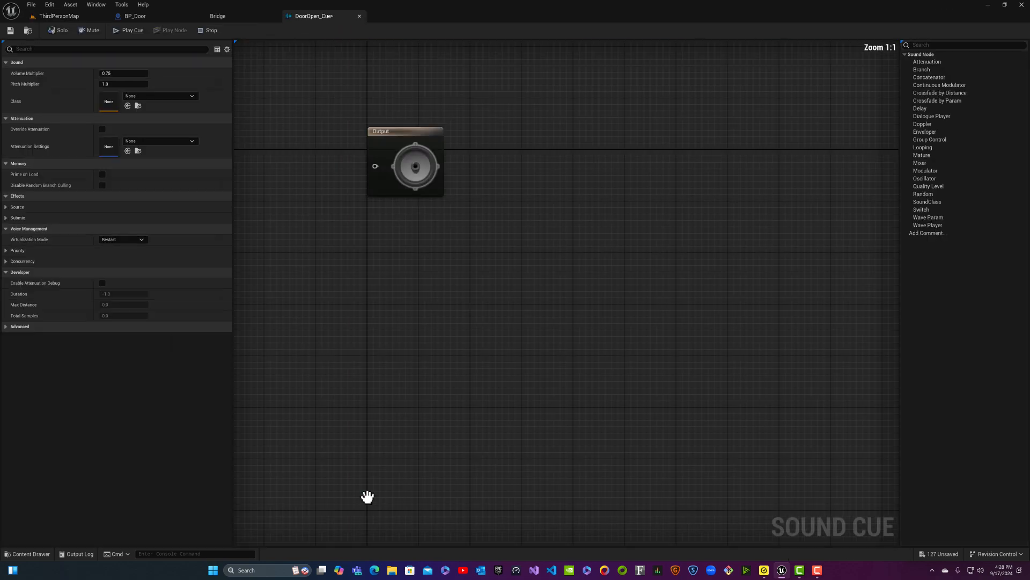
{"action": "left_click", "coordinate": [57, 20]}
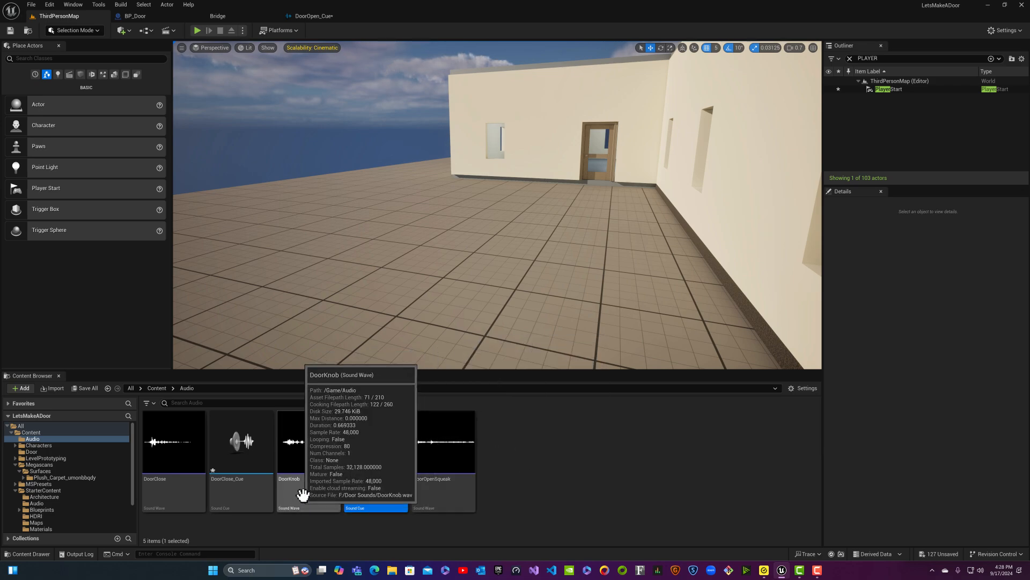
{"action": "left_click_drag", "start_coordinate": [302, 494], "coordinate": [395, 217]}
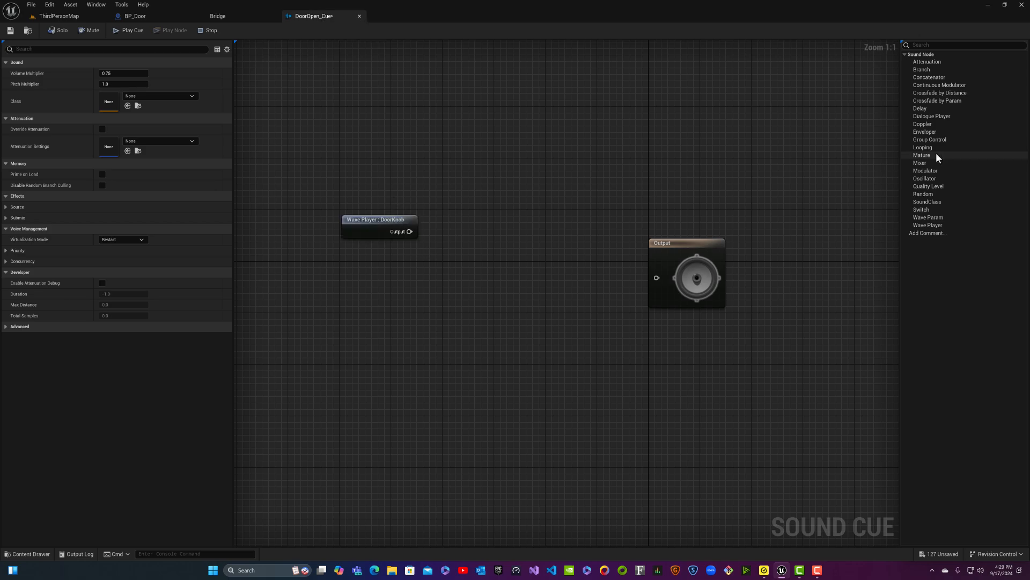
{"action": "left_click_drag", "start_coordinate": [926, 171], "coordinate": [450, 238]}
{"action": "left_click", "coordinate": [471, 224]}
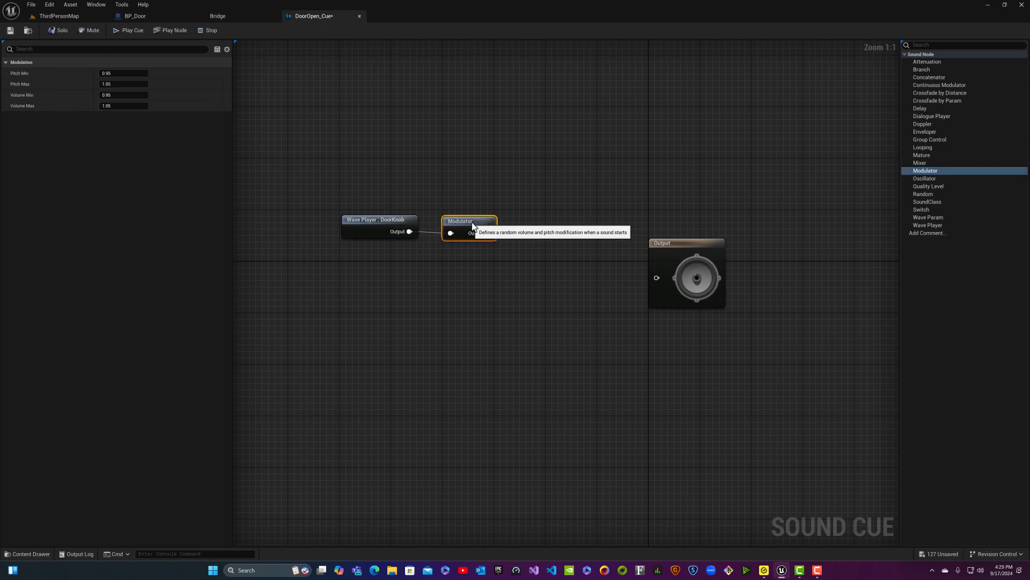
{"action": "left_click_drag", "start_coordinate": [469, 234], "coordinate": [476, 222]}
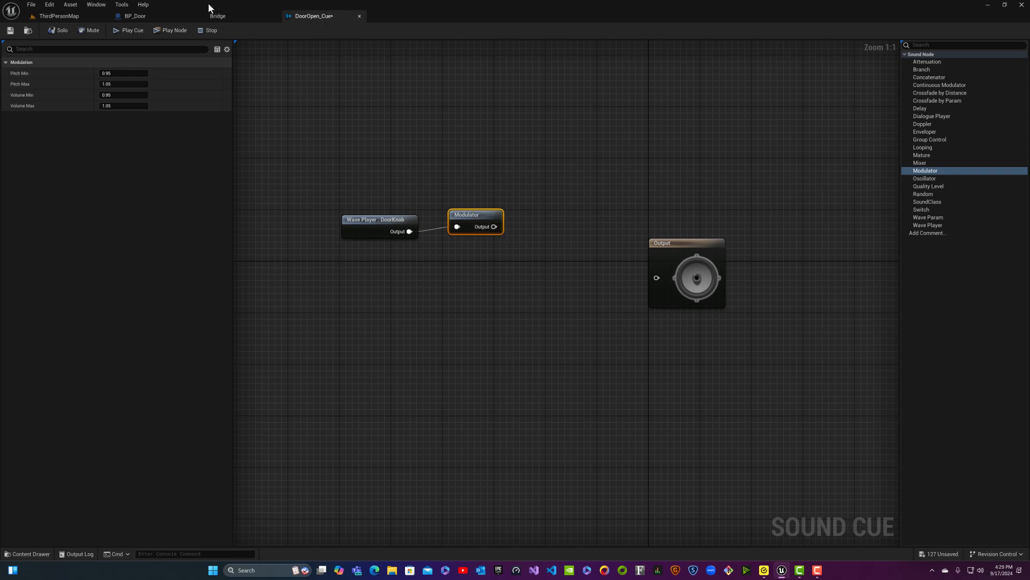
- Add the DoorOpenSqueak sound wave to the DoorOpen_Cue graph, below the DoorKnob wave player
{"action": "left_click", "coordinate": [79, 20]}
{"action": "left_click", "coordinate": [435, 490]}
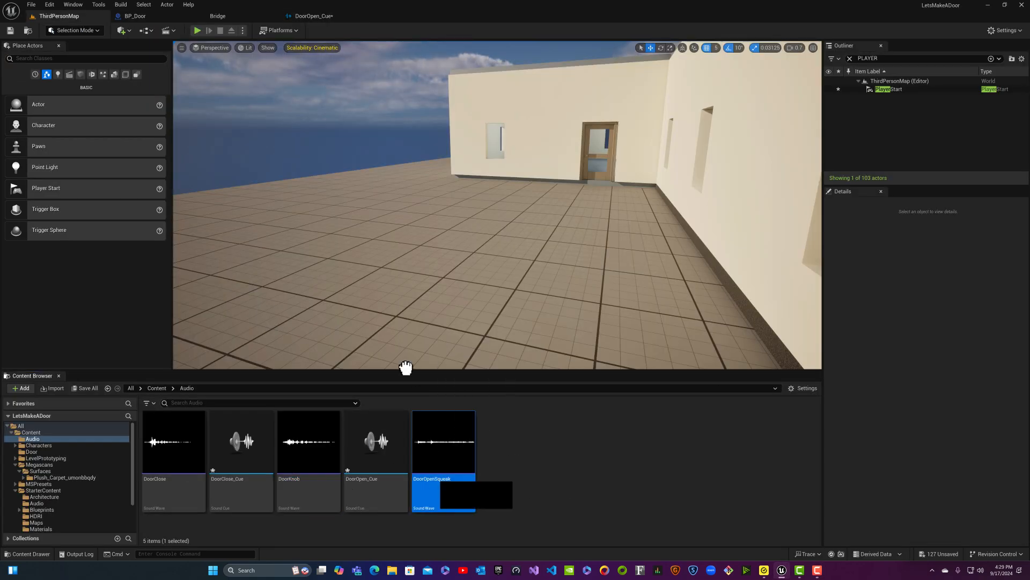
{"action": "left_click_drag", "start_coordinate": [340, 125], "coordinate": [385, 281]}
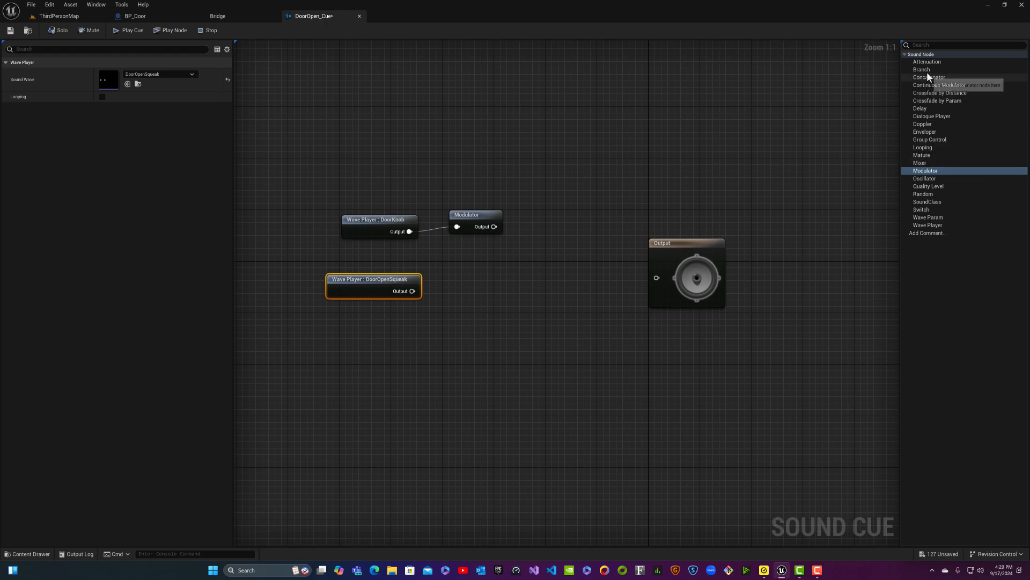
- Add a second Modulator and a Delay node, wiring DoorOpenSqueak through the Delay into that Modulator
{"action": "left_click_drag", "start_coordinate": [926, 171], "coordinate": [494, 291]}
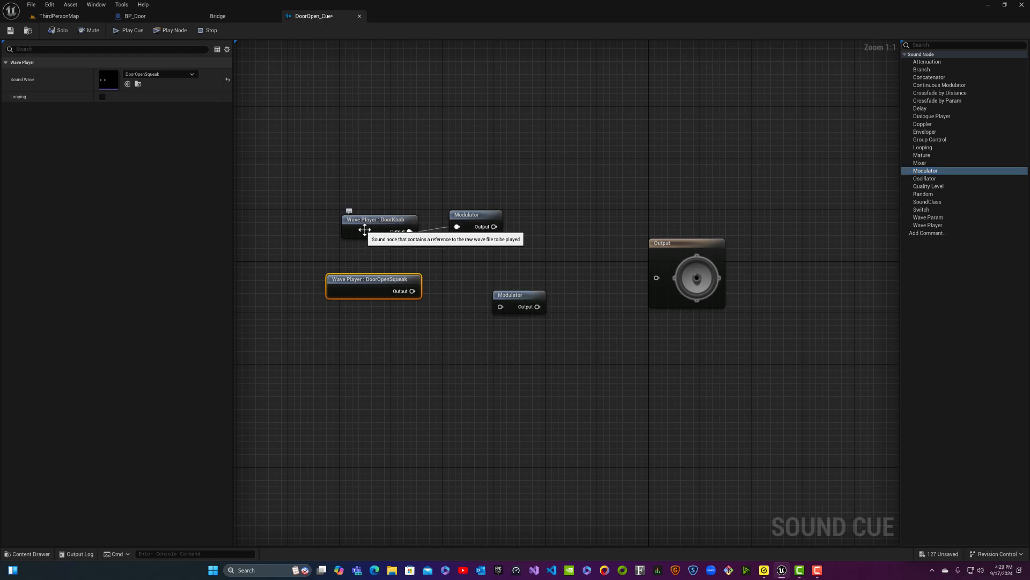
{"action": "left_click", "coordinate": [936, 109]}
{"action": "left_click_drag", "start_coordinate": [936, 109], "coordinate": [450, 279]}
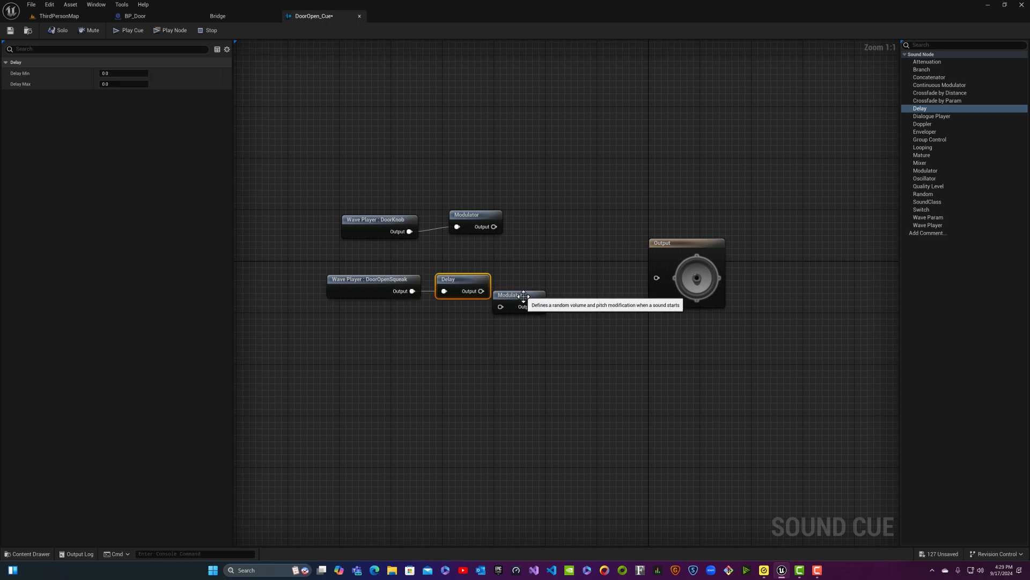
{"action": "mouse_move", "coordinate": [524, 296]}
{"action": "left_mouse_down"}
{"action": "mouse_move", "coordinate": [531, 279]}
{"action": "mouse_move", "coordinate": [510, 295]}
{"action": "left_mouse_up"}
- Set the Delay node's Delay Min and Delay Max to 0.5
{"action": "left_click", "coordinate": [471, 284]}
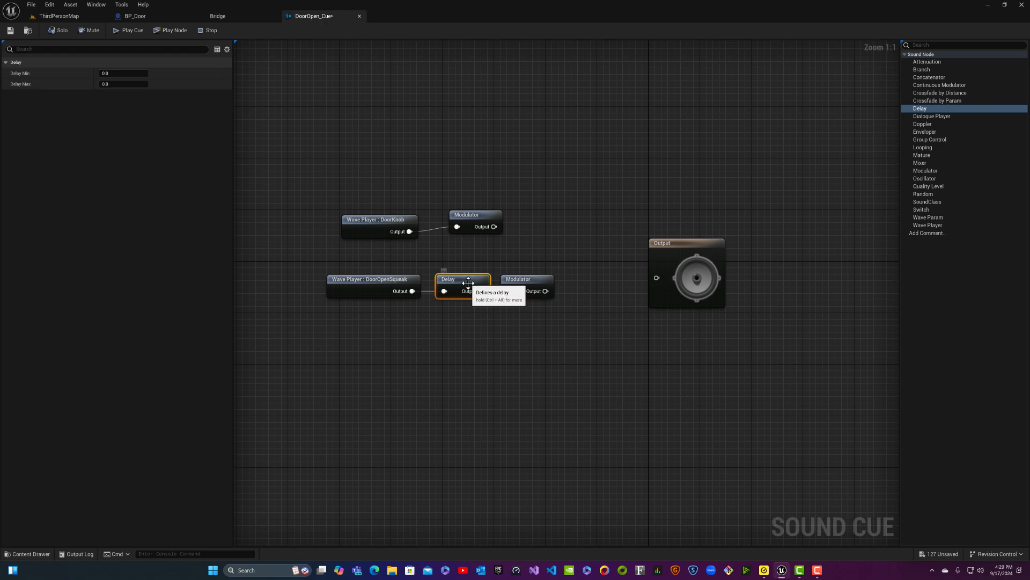
{"action": "left_click", "coordinate": [107, 73]}
{"action": "key", "text": "BackSpace"}
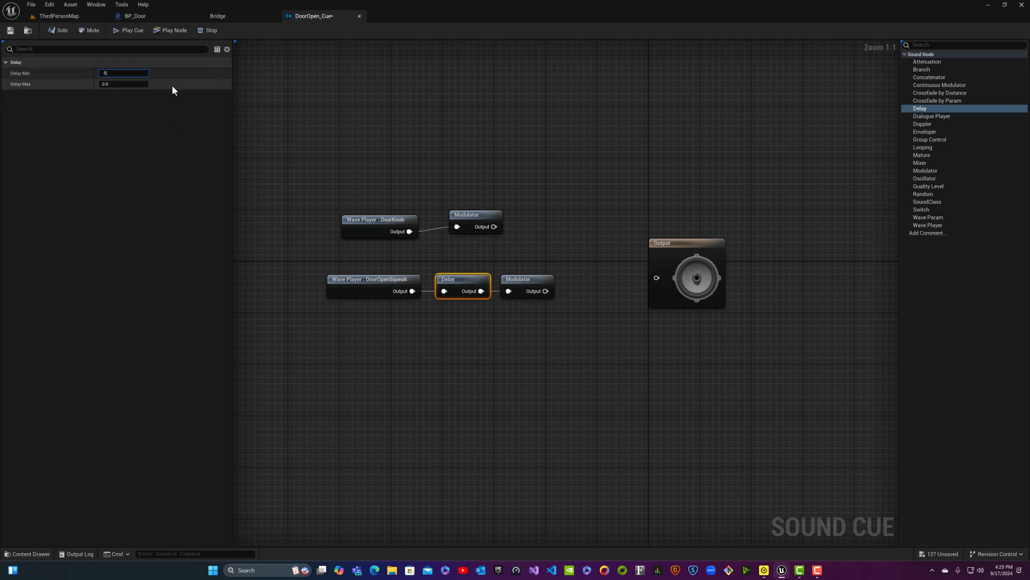
{"action": "left_click", "coordinate": [132, 85]}
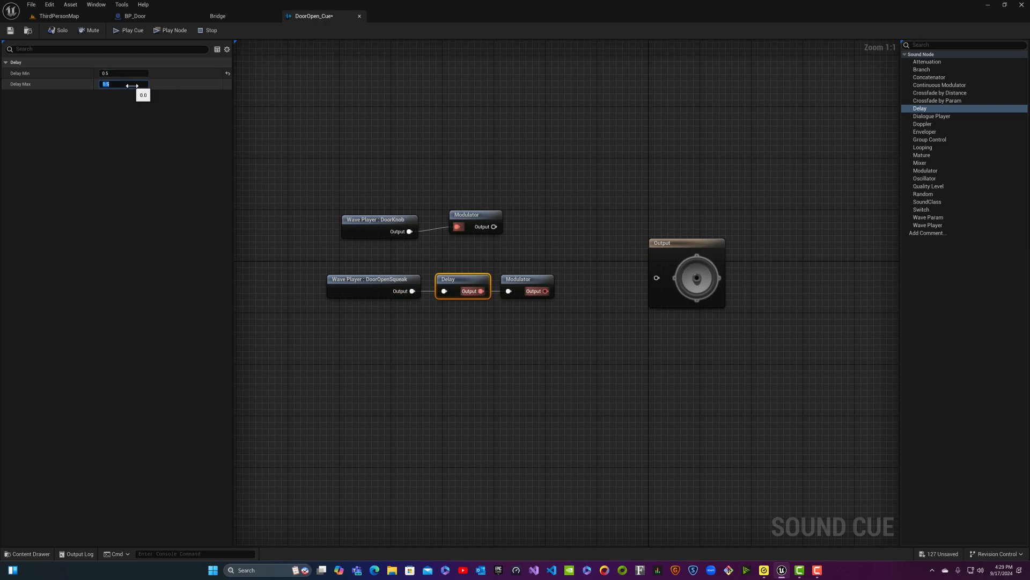
{"action": "key", "text": "Return"}
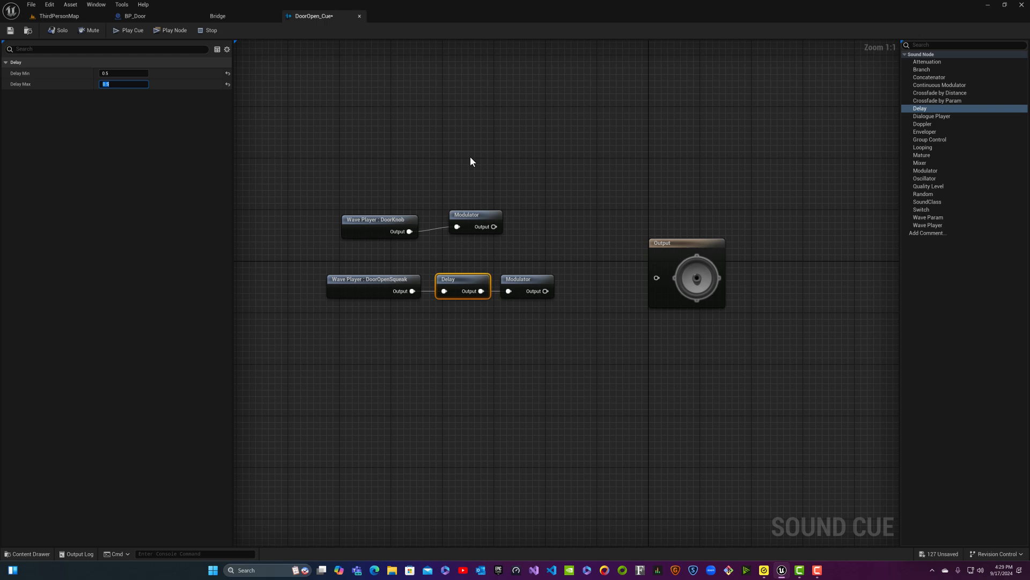
{"action": "key", "text": "alt+Tab"}
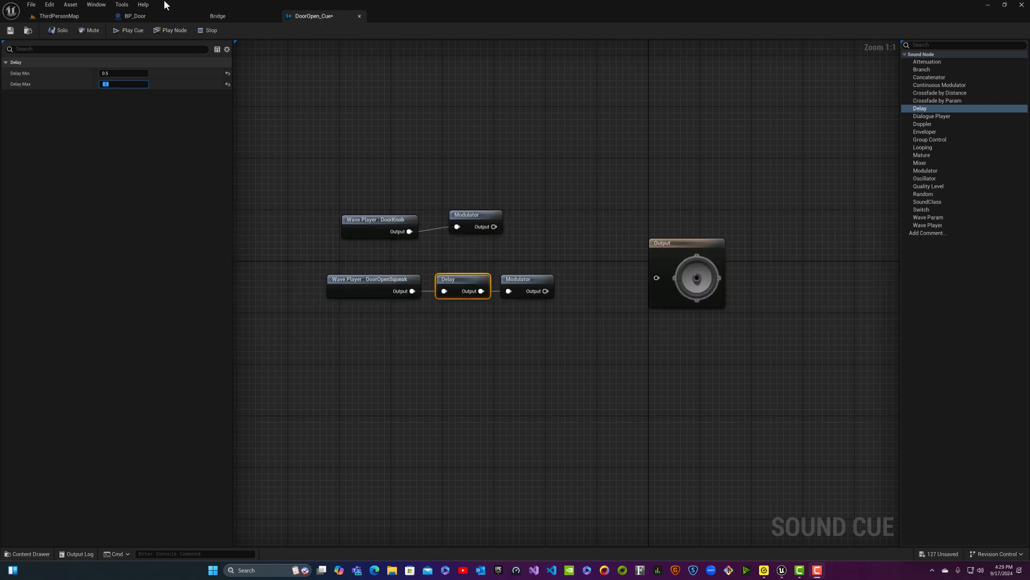
{"action": "left_click", "coordinate": [95, 19]}
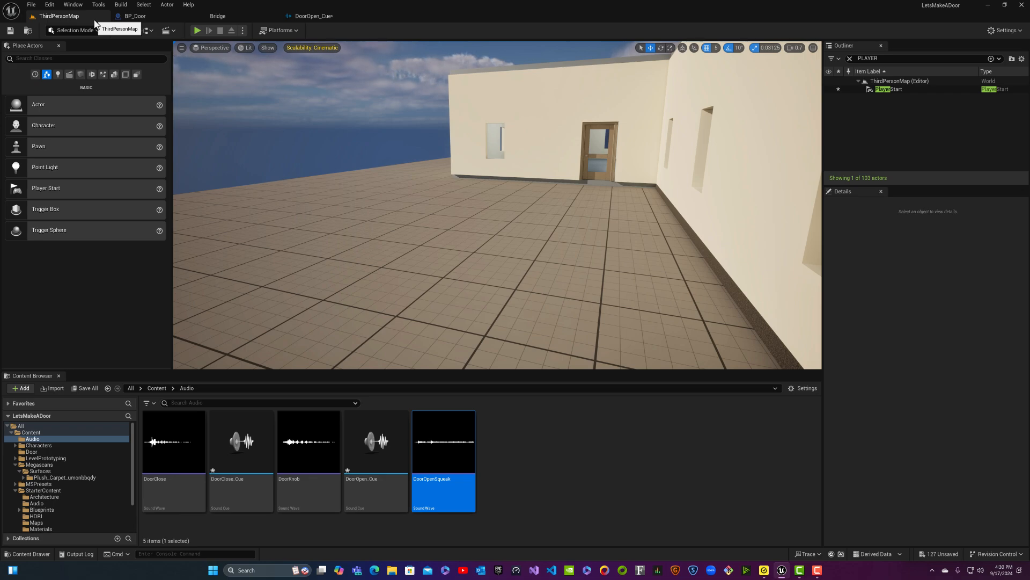
{"action": "left_click", "coordinate": [311, 16]}
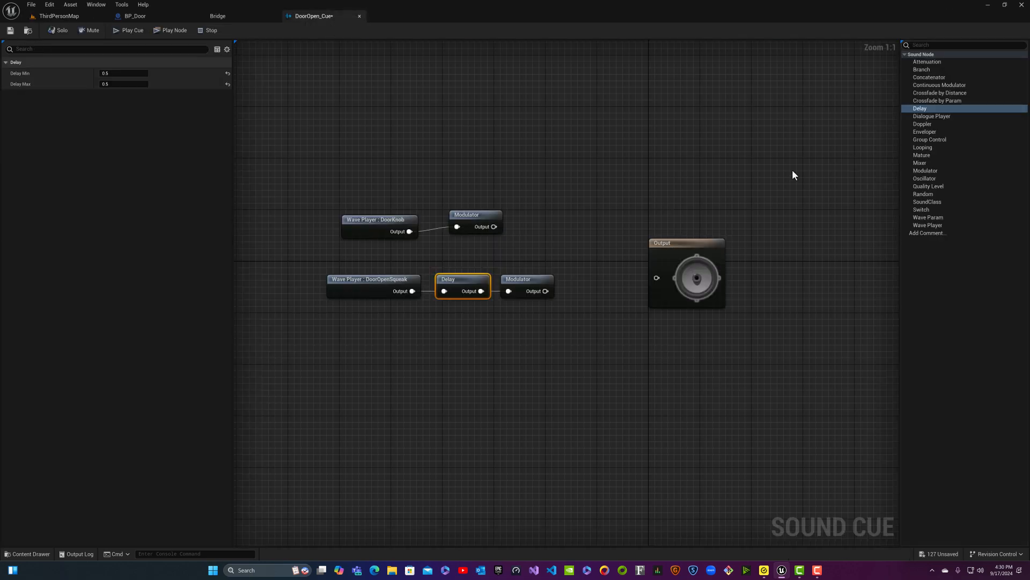
- Combine both Modulator outputs in a Mixer node wired to the cue's Output, and play the cue
{"action": "left_click_drag", "start_coordinate": [493, 203], "coordinate": [565, 262]}
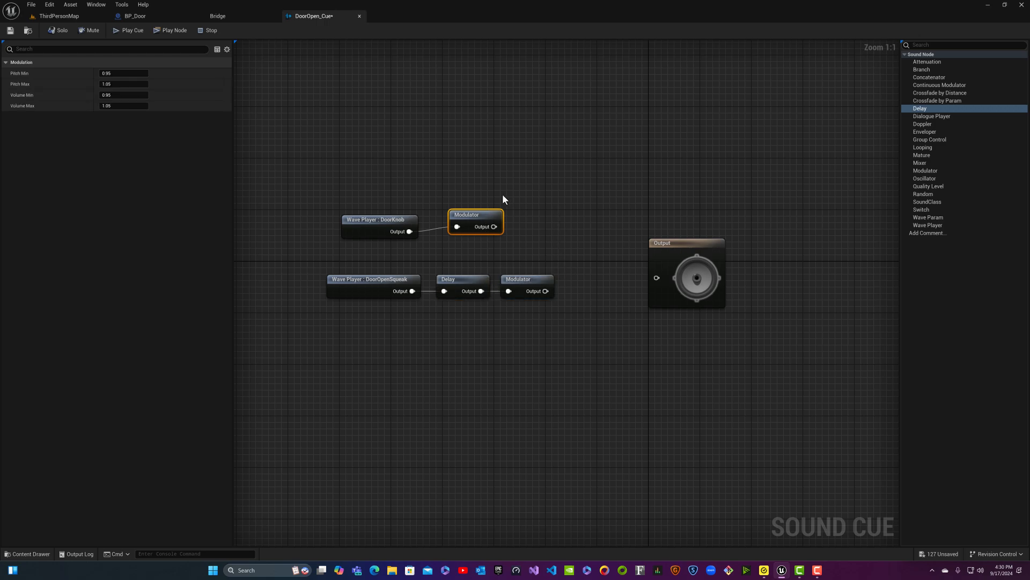
{"action": "left_click_drag", "start_coordinate": [502, 195], "coordinate": [570, 280]}
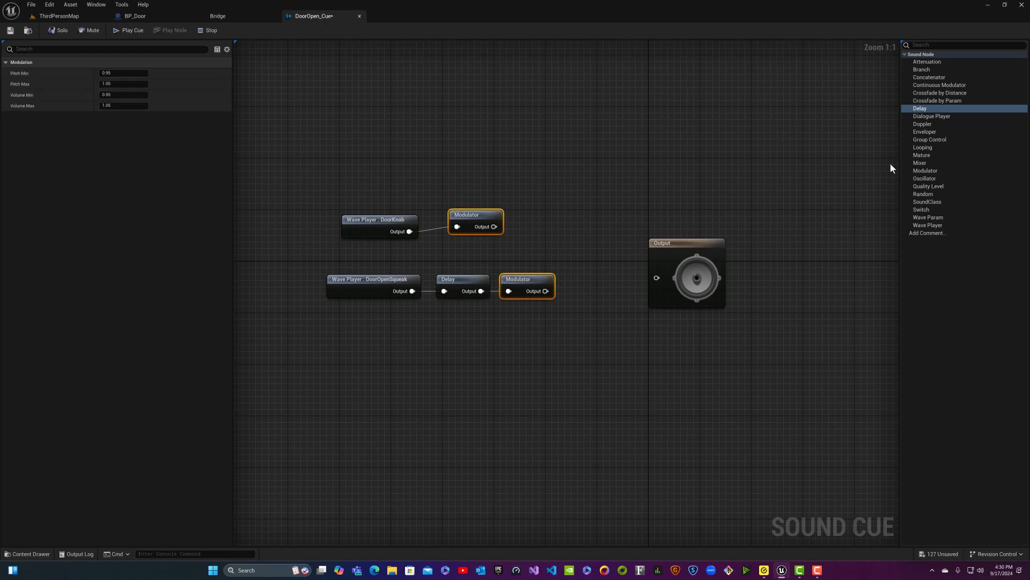
{"action": "left_click_drag", "start_coordinate": [920, 163], "coordinate": [657, 277]}
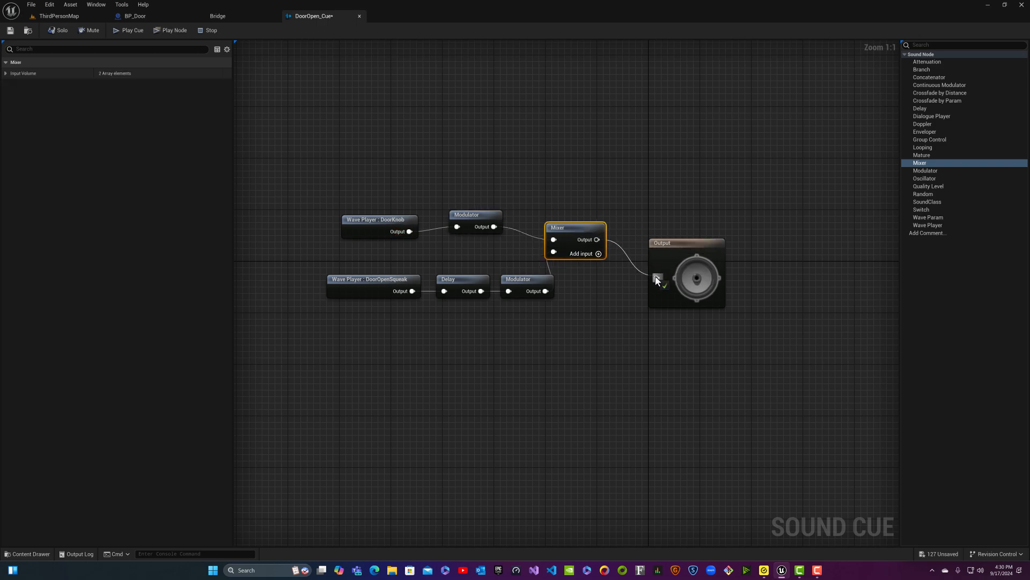
{"action": "left_click", "coordinate": [129, 34]}
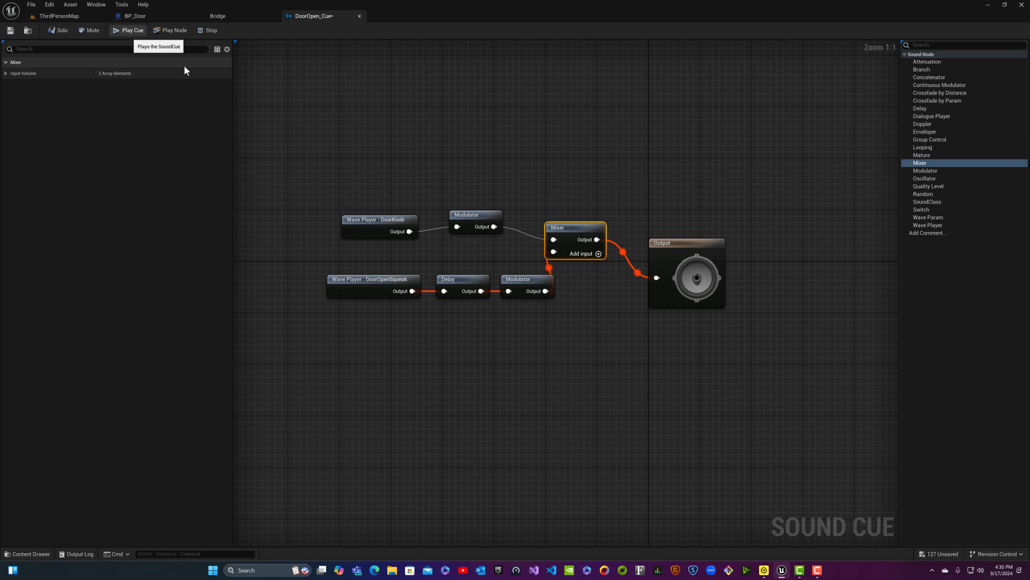
- Set the Delay node's Delay Min and Delay Max to 0.125 and save DoorOpen_Cue
{"action": "left_click", "coordinate": [462, 279]}
{"action": "left_click", "coordinate": [118, 73]}
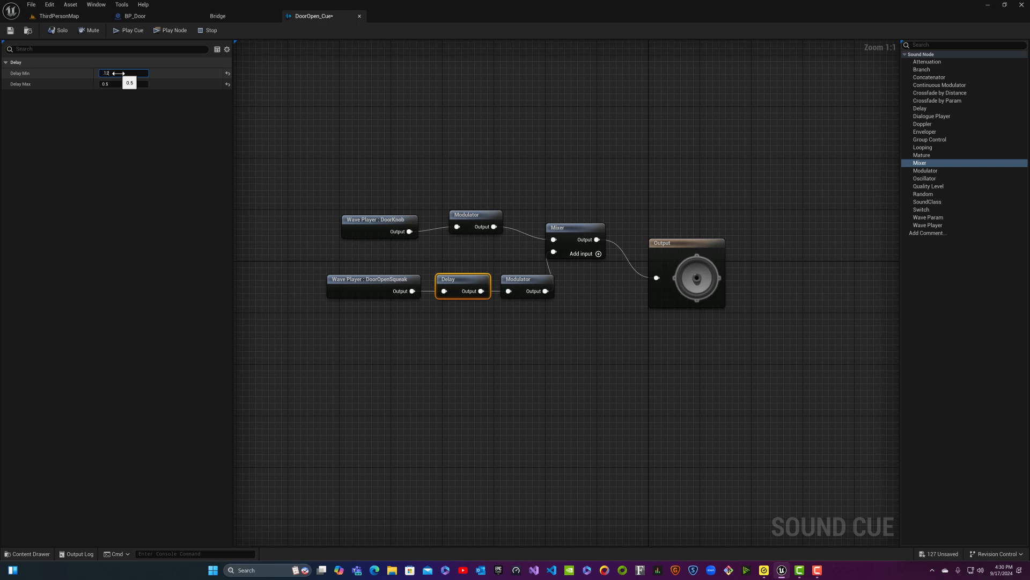
{"action": "left_click", "coordinate": [116, 85]}
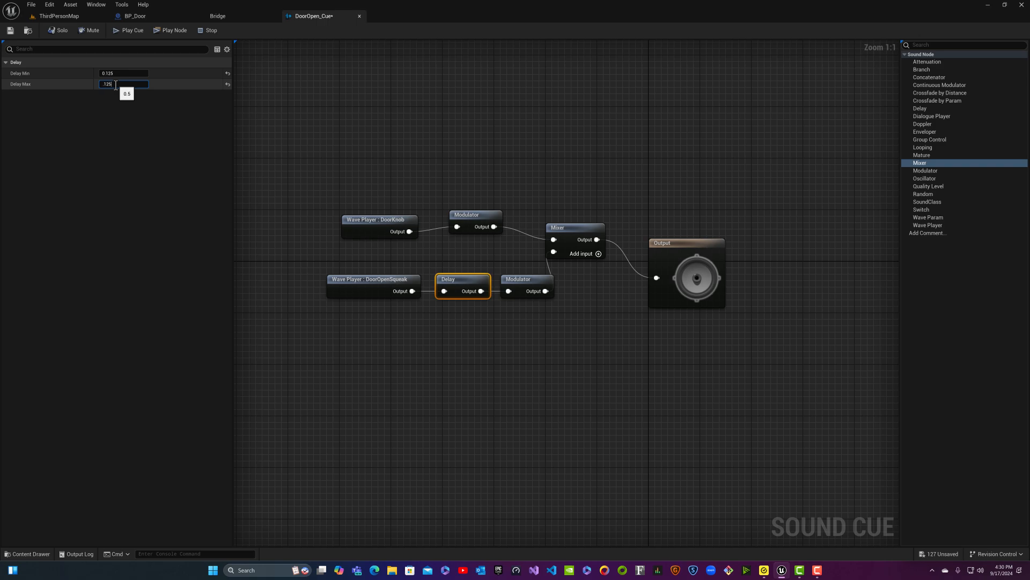
{"action": "key", "text": "Return"}
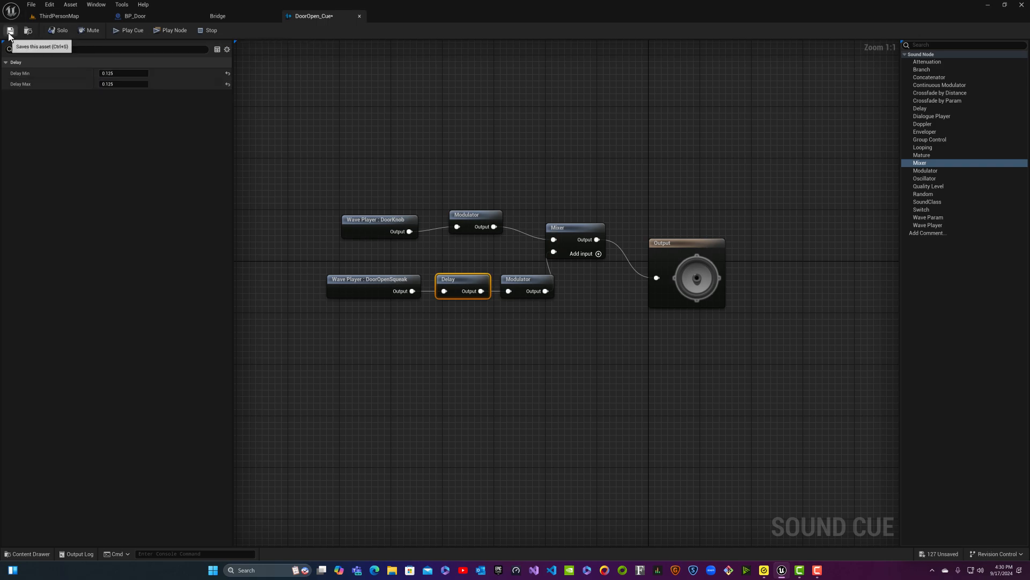
{"action": "left_click", "coordinate": [9, 33]}
- Play DoorOpen_Cue to check the timing between the knob and squeak sounds
{"action": "left_click", "coordinate": [51, 21]}
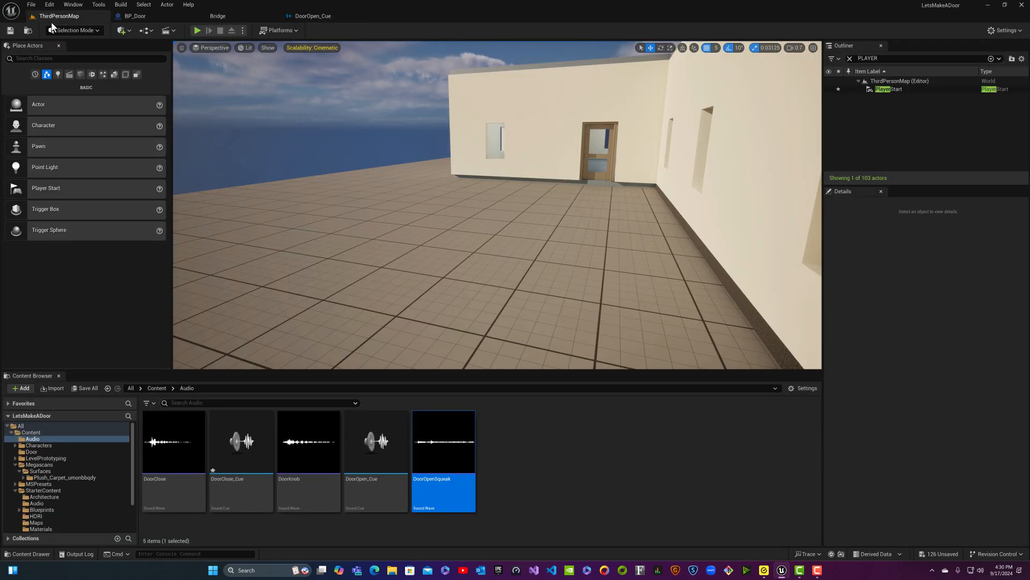
{"action": "left_click", "coordinate": [293, 19]}
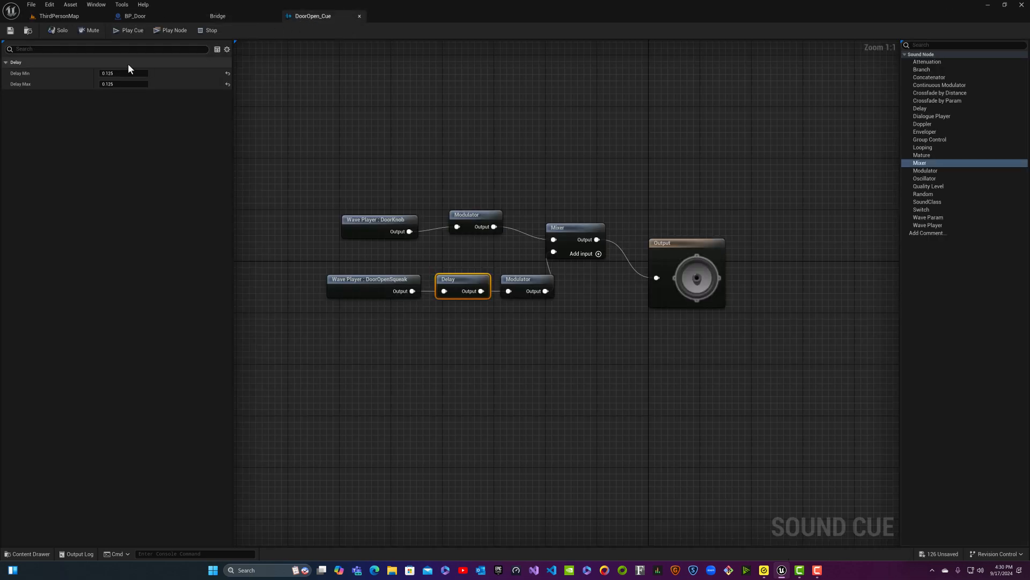
{"action": "left_click", "coordinate": [119, 31]}
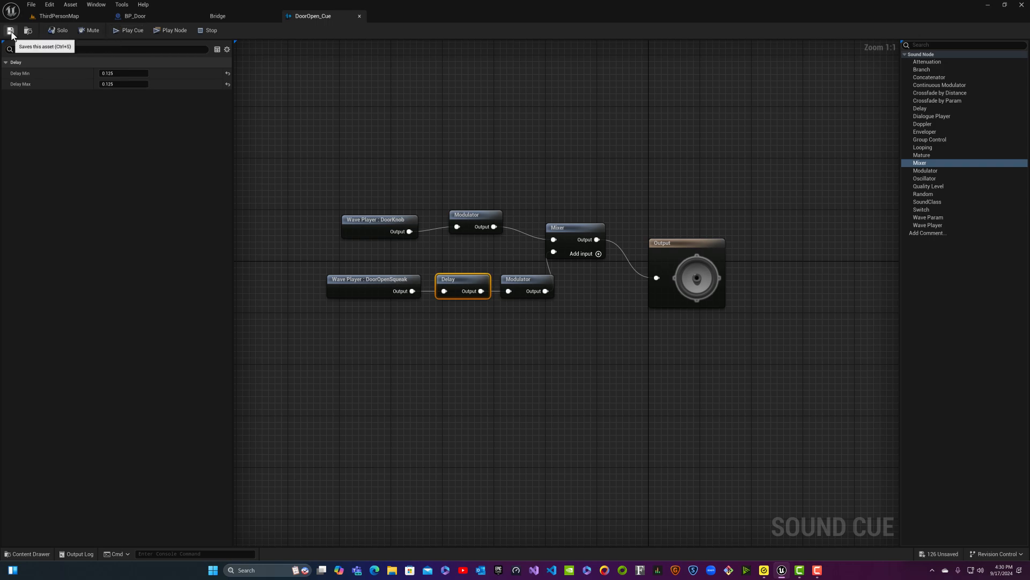
{"action": "left_click", "coordinate": [59, 17]}
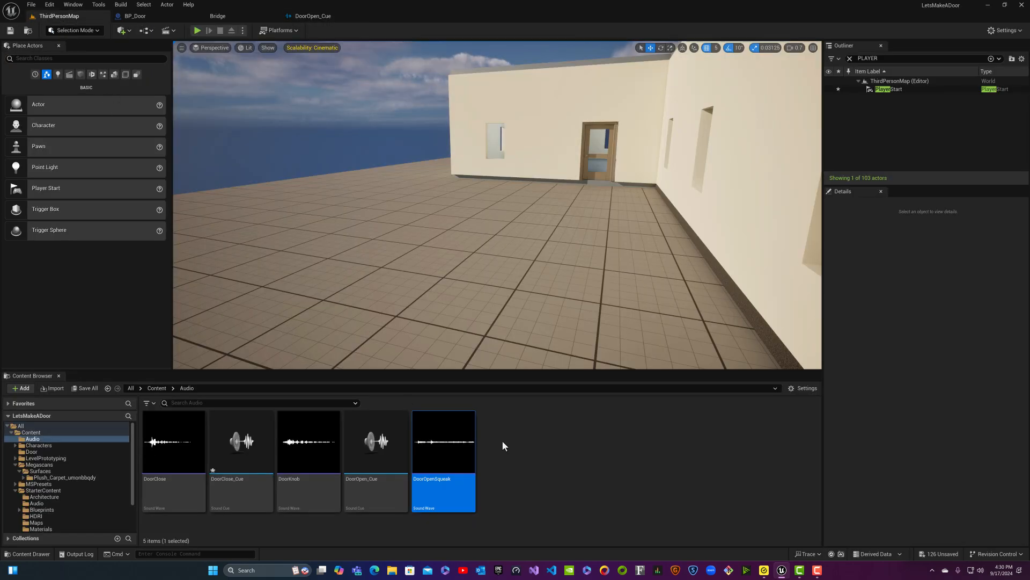
{"action": "right_click", "coordinate": [490, 487]}
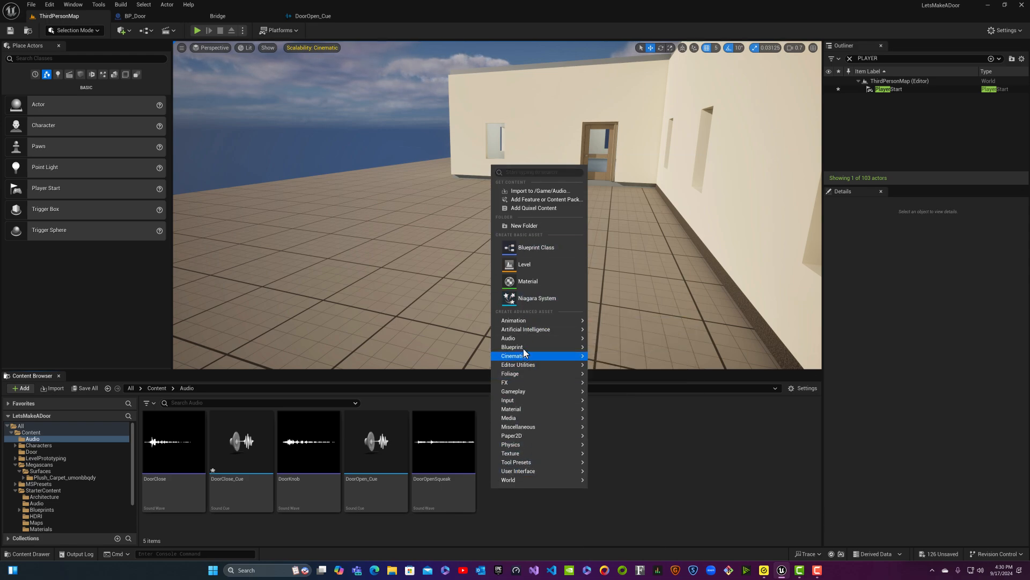
{"action": "mouse_move", "coordinate": [523, 338]}
{"action": "left_click", "coordinate": [639, 406]}
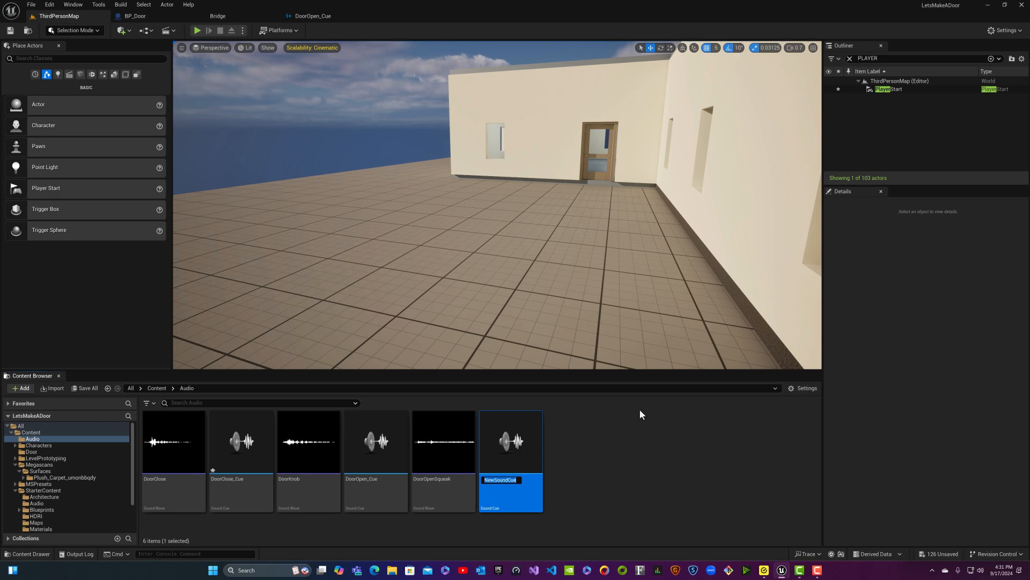
{"action": "left_click", "coordinate": [377, 443]}
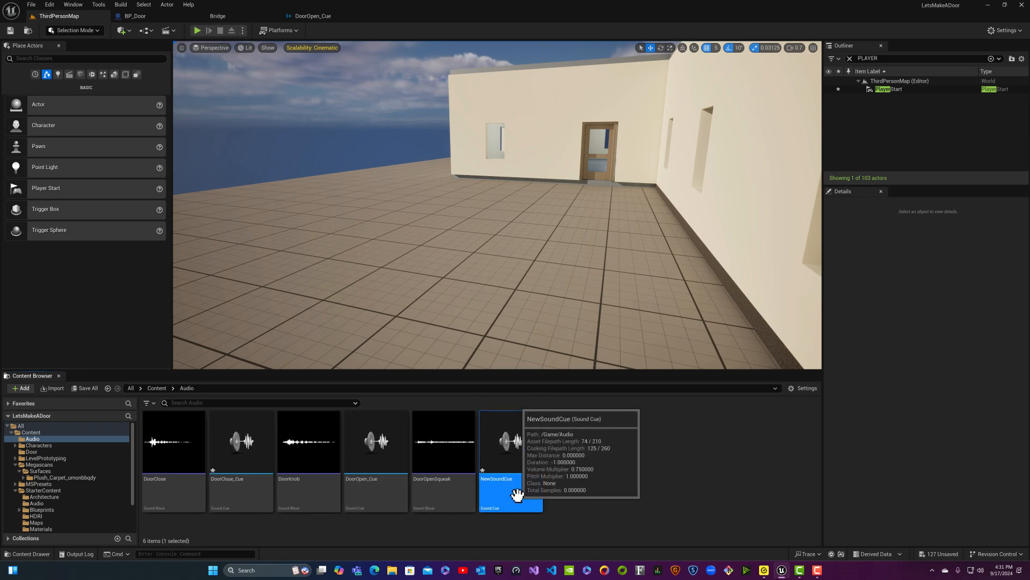
{"action": "key", "text": "Delete"}
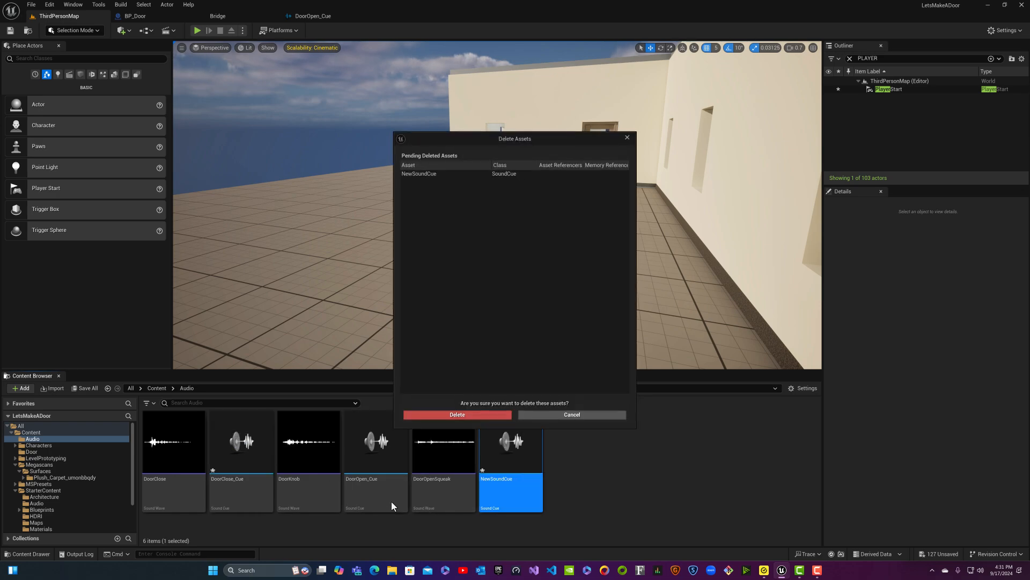
{"action": "left_click", "coordinate": [457, 417]}
- Open DoorClose_Cue and add the DoorClose sound wave to its graph, well before the Output node
{"action": "left_click", "coordinate": [236, 503]}
{"action": "double_click", "coordinate": [236, 502]}
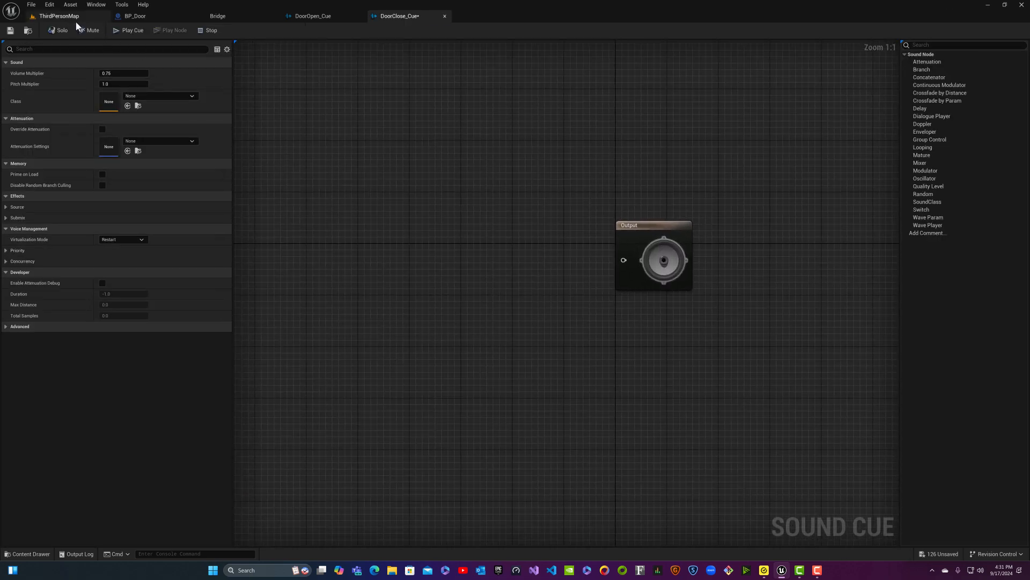
{"action": "left_click", "coordinate": [56, 16]}
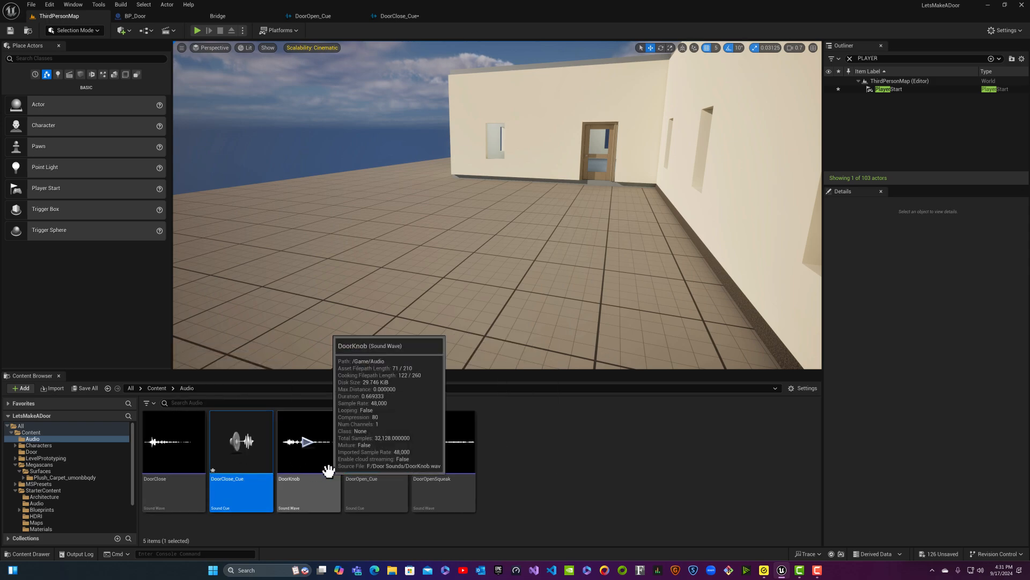
{"action": "left_click", "coordinate": [172, 483]}
{"action": "left_click_drag", "start_coordinate": [329, 145], "coordinate": [404, 236]}
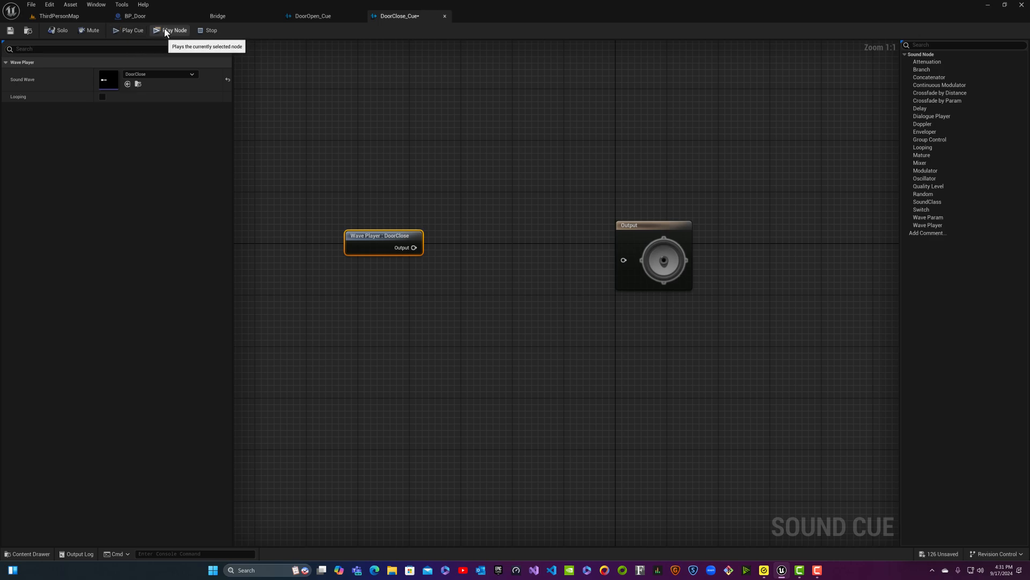
{"action": "left_click", "coordinate": [57, 16]}
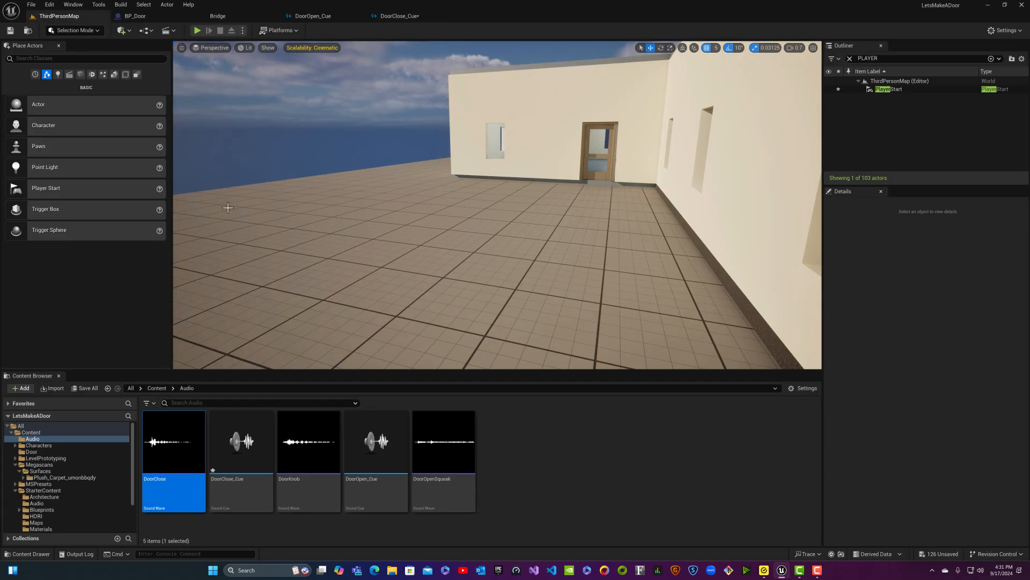
- Add the DoorOpenSqueak wave to the DoorClose_Cue graph, and connect a Delay node with Delay Min 2.75 after the DoorClose wave player
{"action": "left_click", "coordinate": [437, 490]}
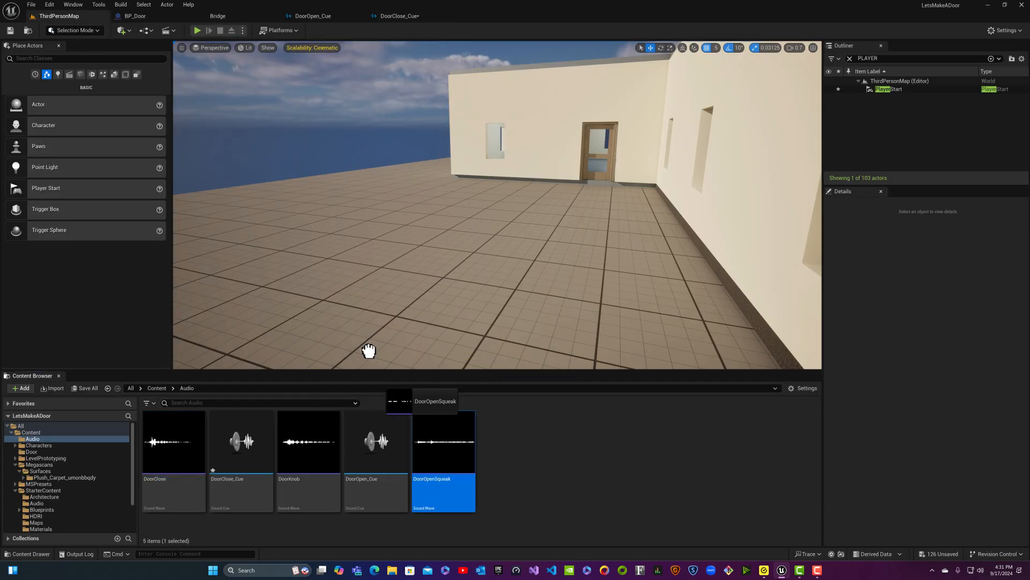
{"action": "left_click_drag", "start_coordinate": [345, 31], "coordinate": [344, 274]}
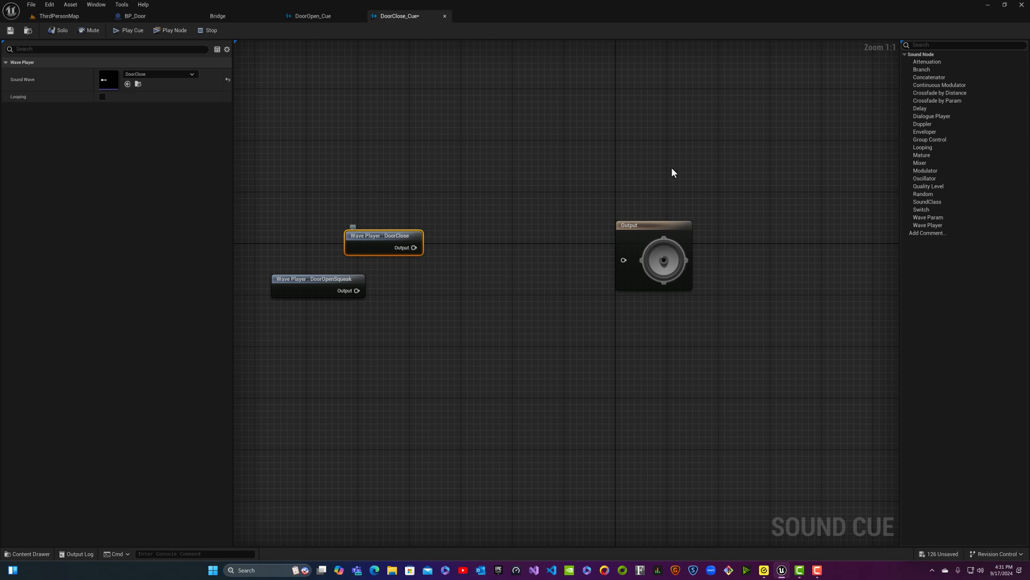
{"action": "left_click_drag", "start_coordinate": [920, 109], "coordinate": [485, 247]}
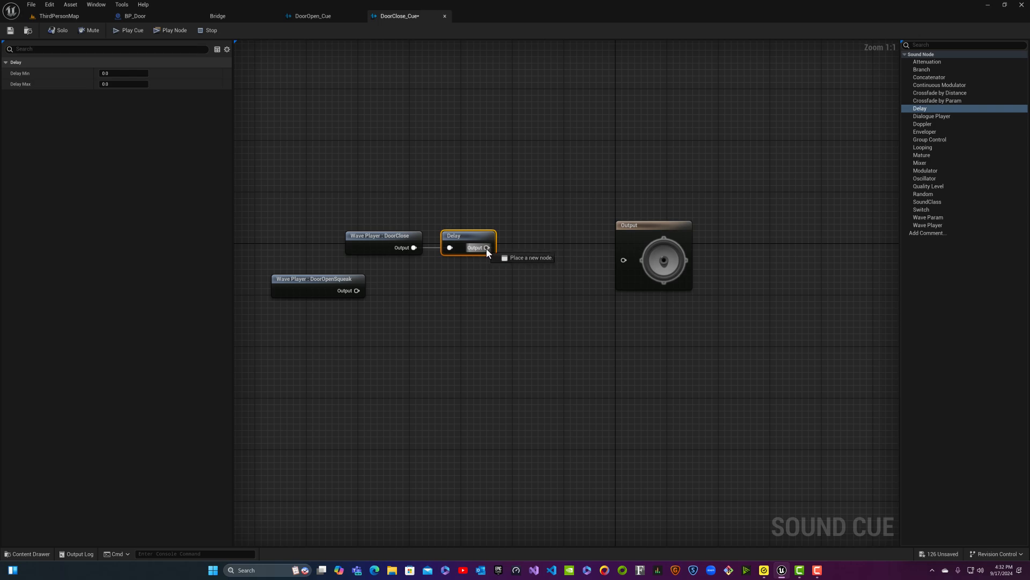
{"action": "left_click", "coordinate": [115, 74]}
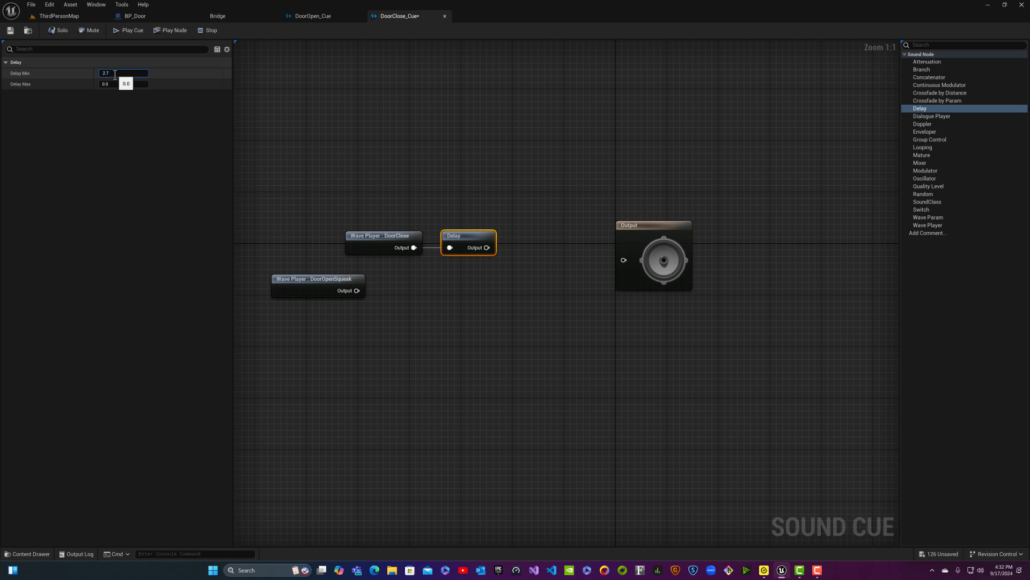
{"action": "key", "text": "Return"}
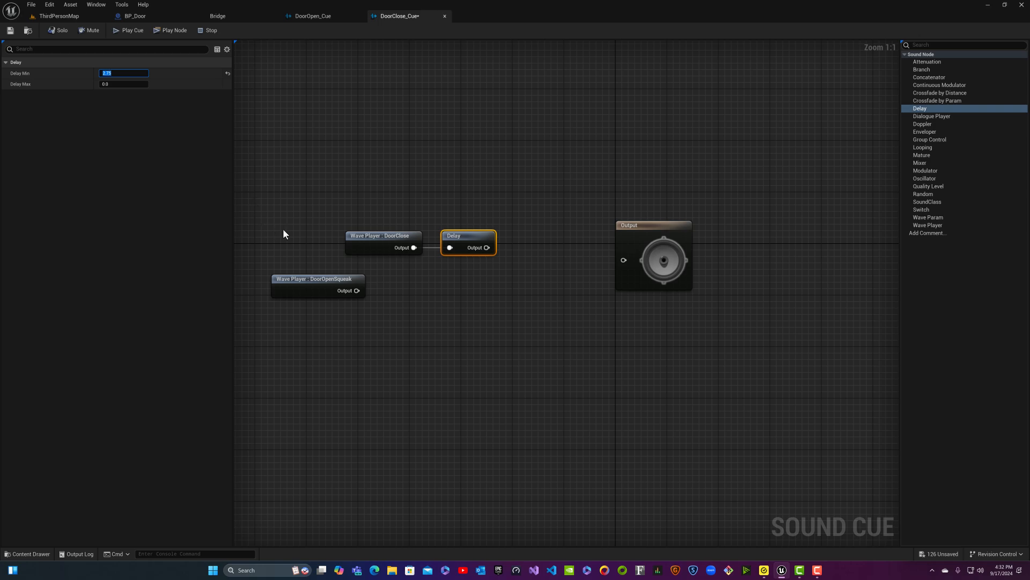
- Align the DoorOpenSqueak wave player below DoorClose, and connect one Modulator after the Delay node and another after DoorOpenSqueak
{"action": "left_click_drag", "start_coordinate": [341, 278], "coordinate": [403, 275]}
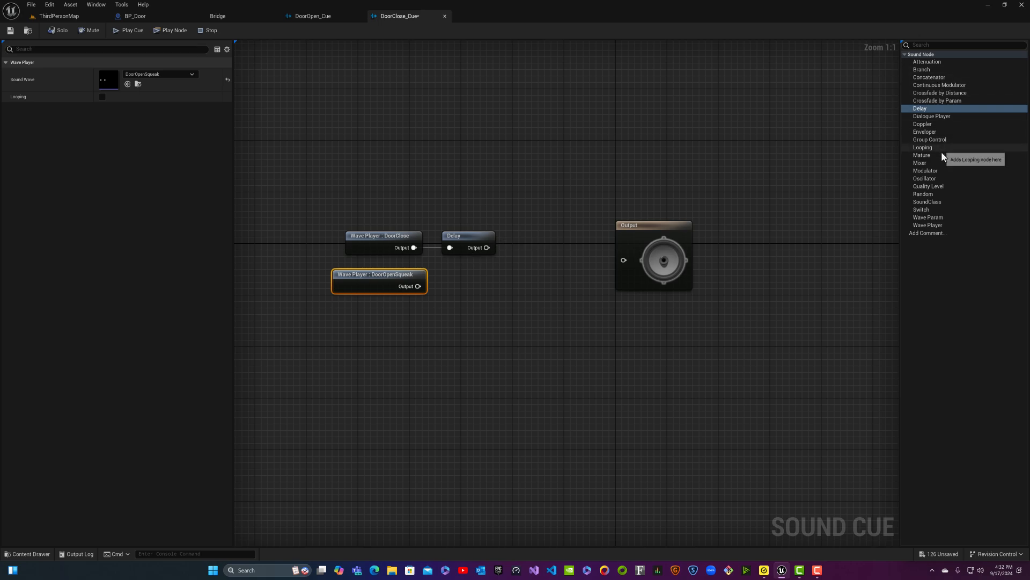
{"action": "left_click_drag", "start_coordinate": [935, 170], "coordinate": [514, 252]}
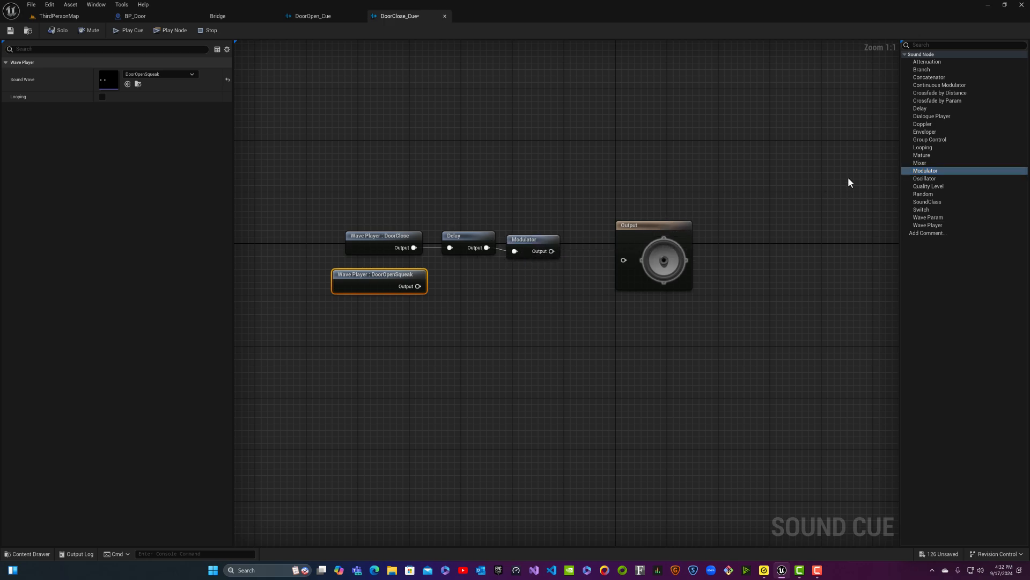
{"action": "left_click_drag", "start_coordinate": [925, 170], "coordinate": [469, 277]}
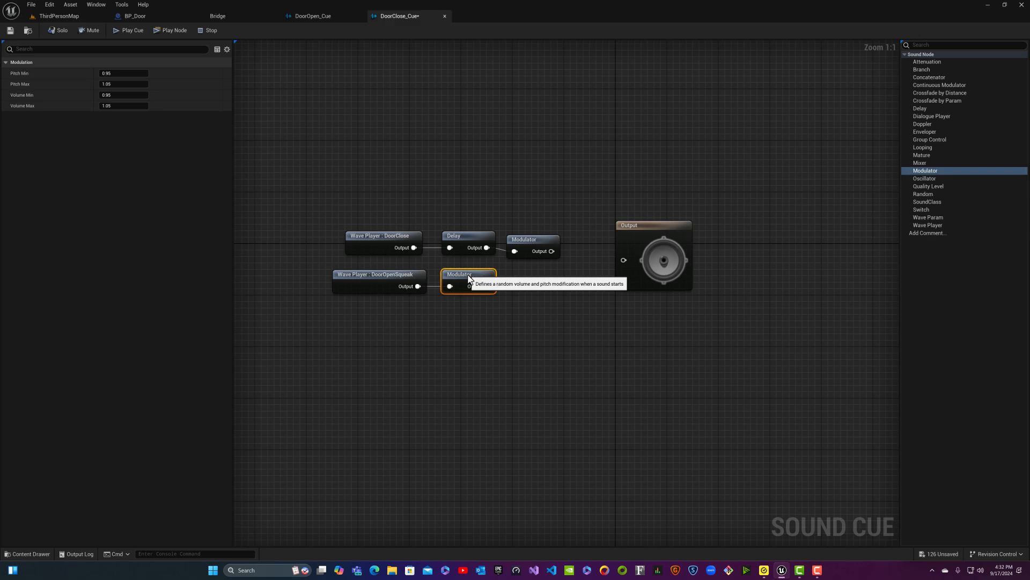
{"action": "left_click", "coordinate": [376, 278]}
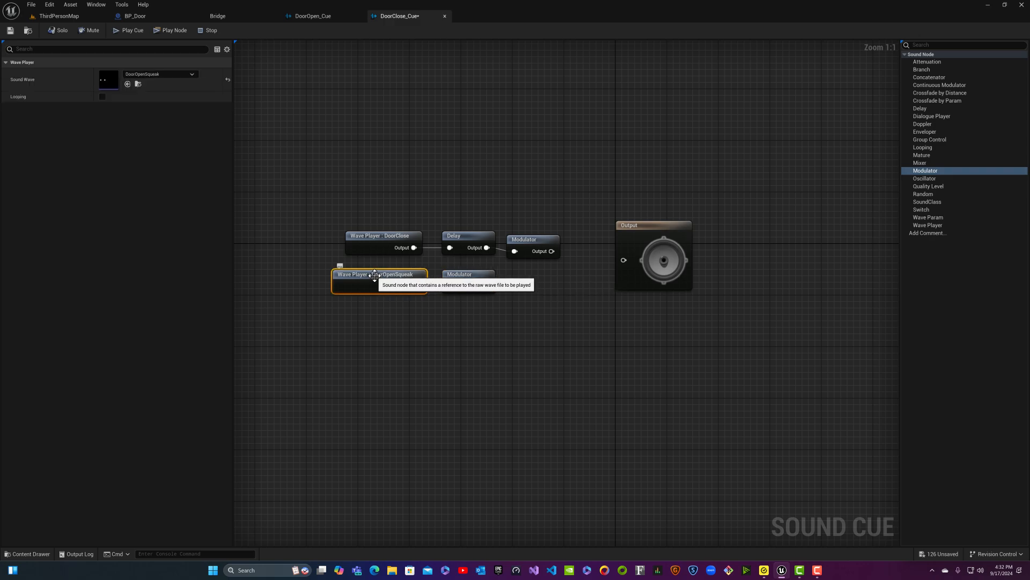
{"action": "left_click", "coordinate": [469, 277]}
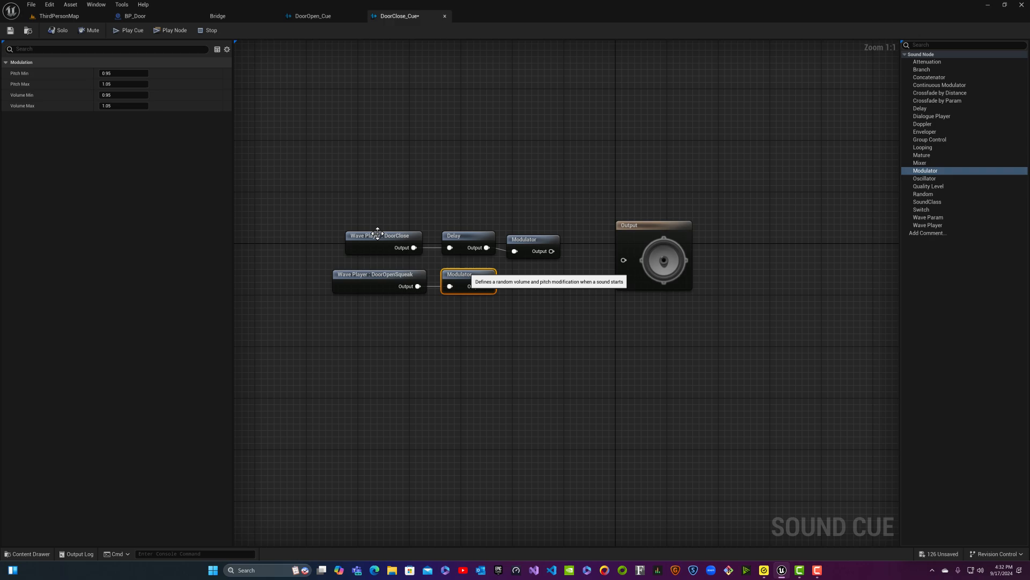
- Set the DoorOpenSqueak branch's Modulator to Pitch Min 0.765 and Pitch Max 0.75
{"action": "left_click", "coordinate": [107, 72]}
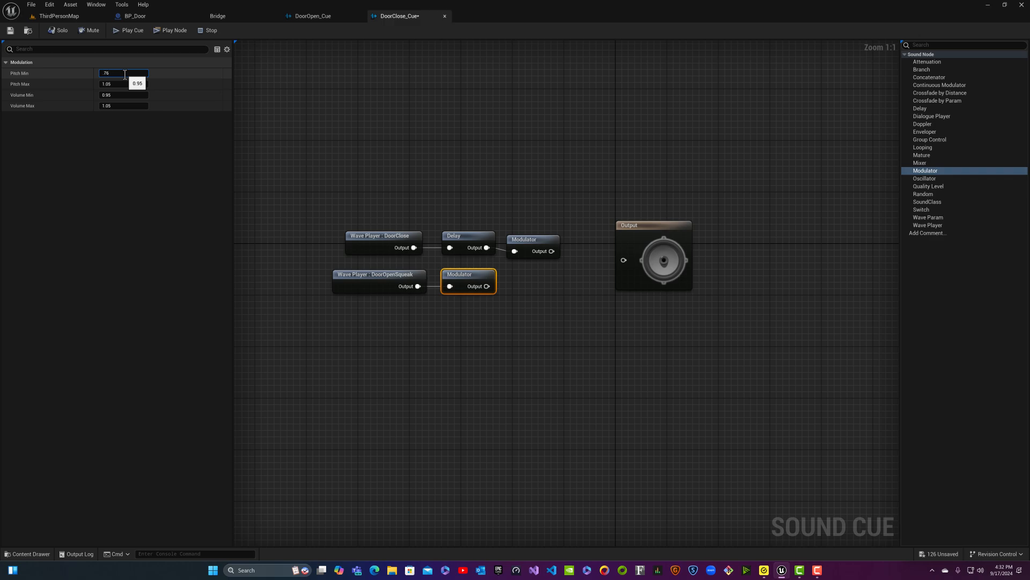
{"action": "type", "text": ".765"}
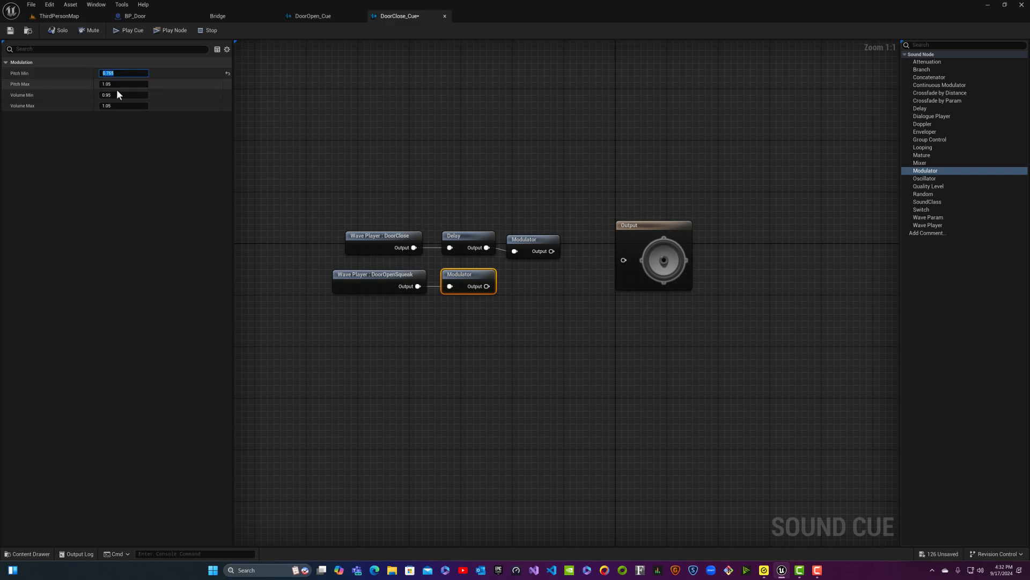
{"action": "left_click", "coordinate": [115, 86]}
{"action": "key", "text": "Return"}
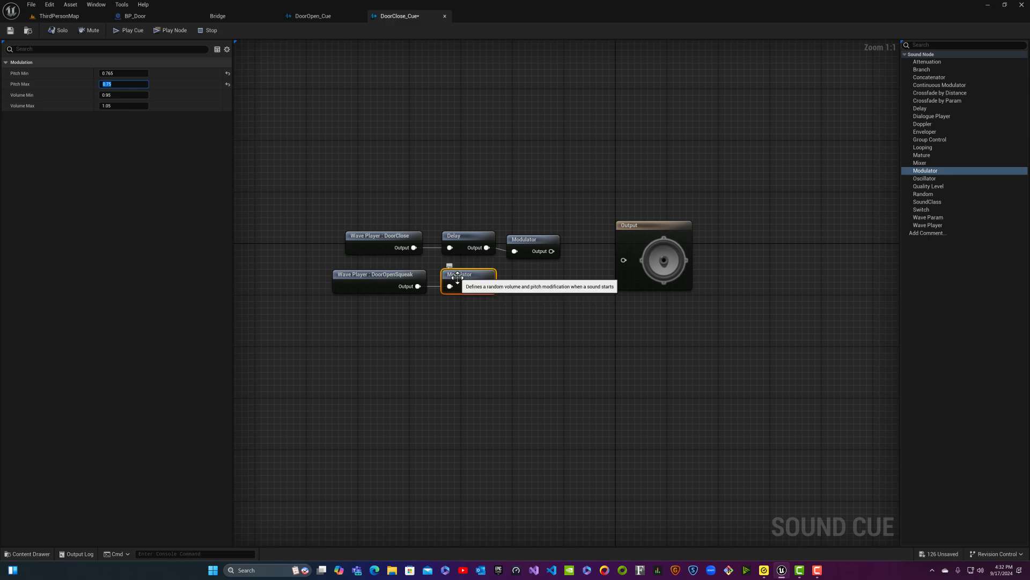
{"action": "left_click_drag", "start_coordinate": [418, 286], "coordinate": [450, 286]}
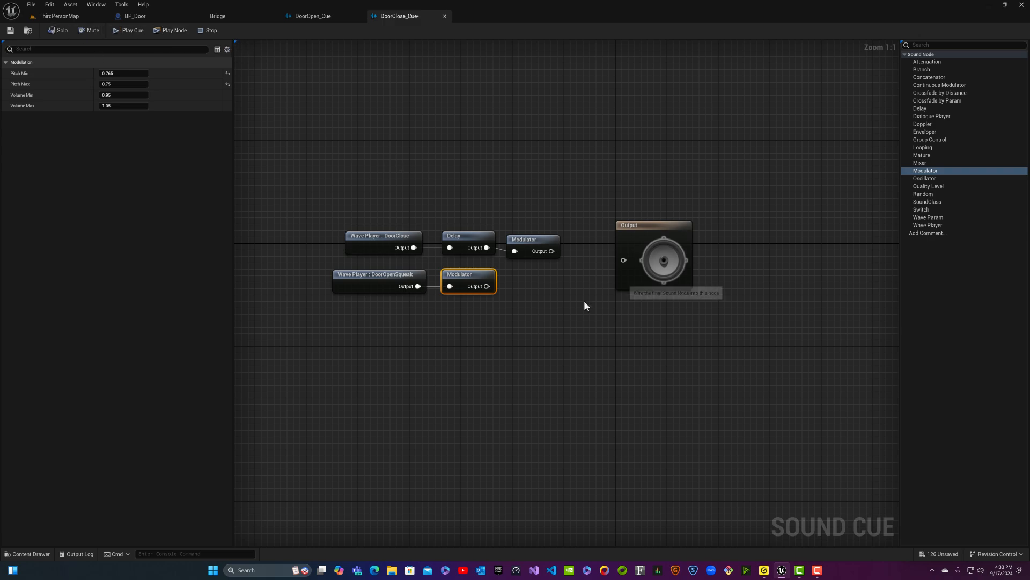
- Align the squeak's Modulator beneath the other one and feed both through a new Mixer into the repositioned Output node
{"action": "left_click_drag", "start_coordinate": [518, 278], "coordinate": [550, 278]}
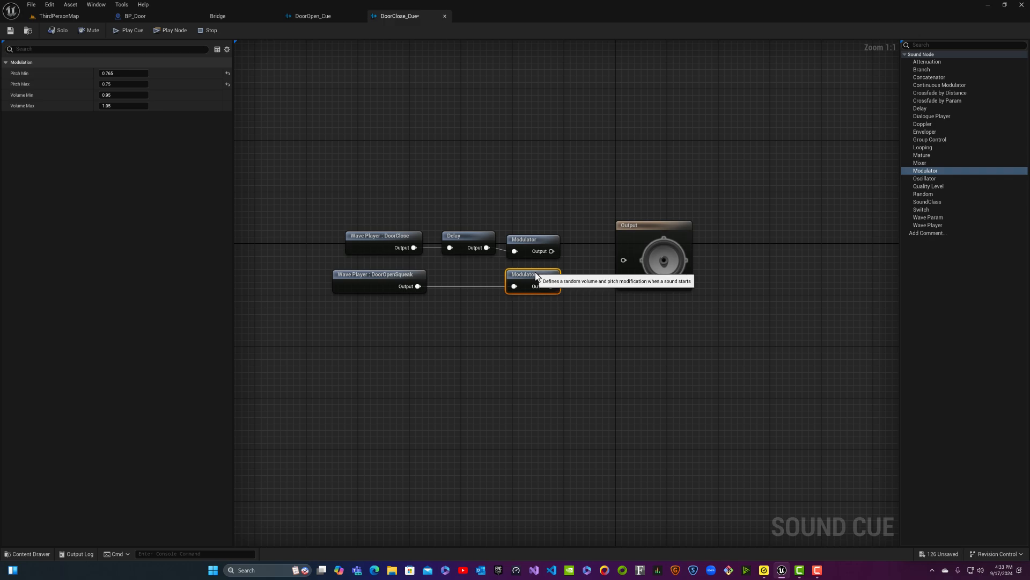
{"action": "left_click_drag", "start_coordinate": [527, 217], "coordinate": [591, 303]}
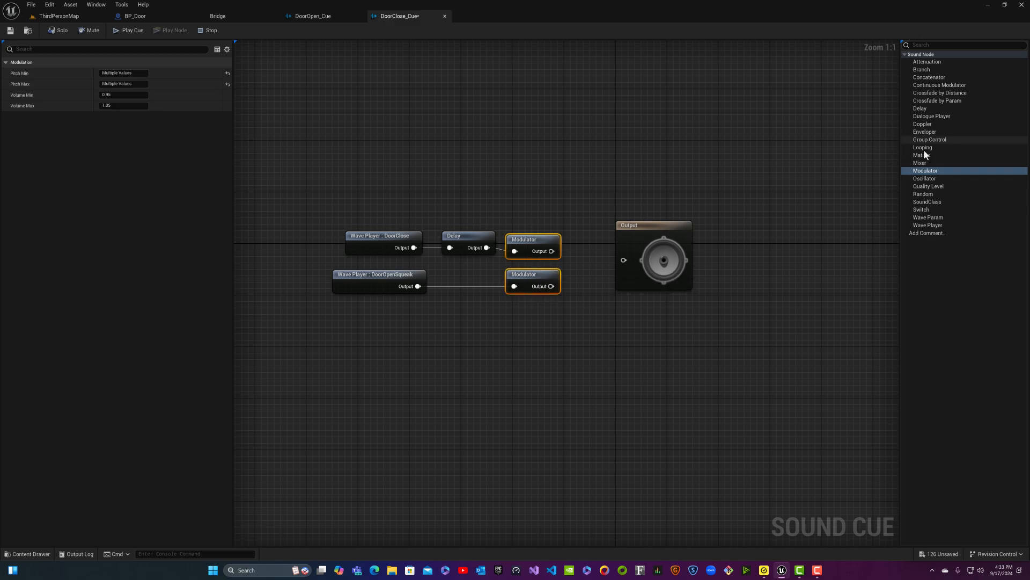
{"action": "left_click_drag", "start_coordinate": [929, 161], "coordinate": [572, 253]}
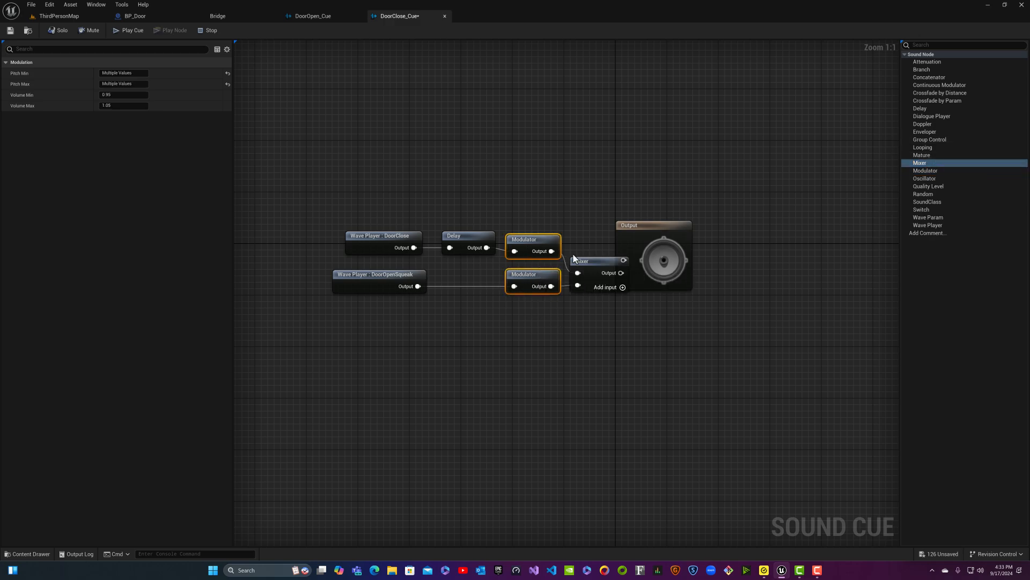
{"action": "left_click_drag", "start_coordinate": [625, 226], "coordinate": [695, 230]}
{"action": "left_click_drag", "start_coordinate": [612, 273], "coordinate": [695, 265]}
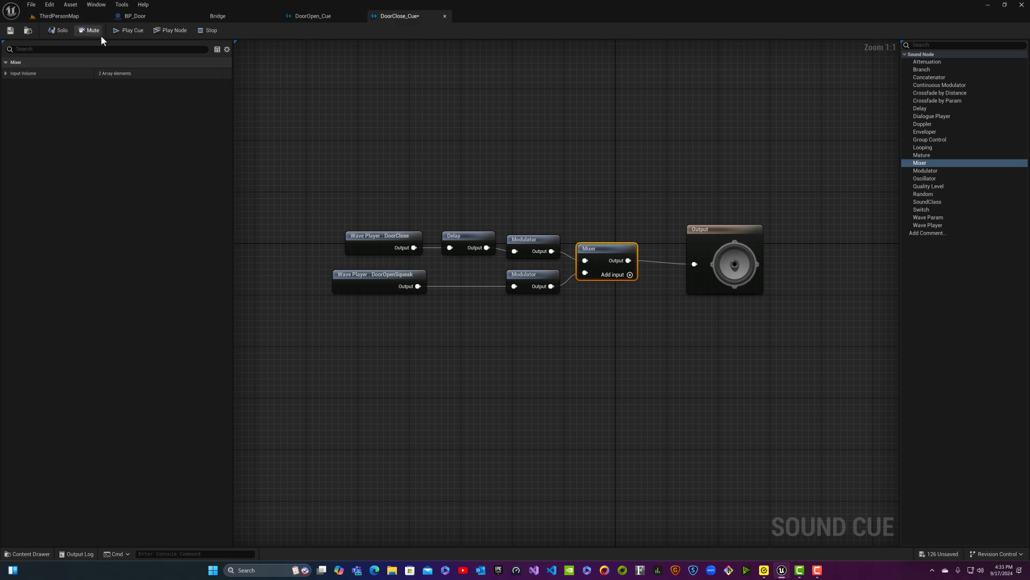
- Preview the door-close cue and check the DoorClose Wave Player and Delay settings
{"action": "left_click", "coordinate": [132, 31]}
{"action": "left_click", "coordinate": [400, 242]}
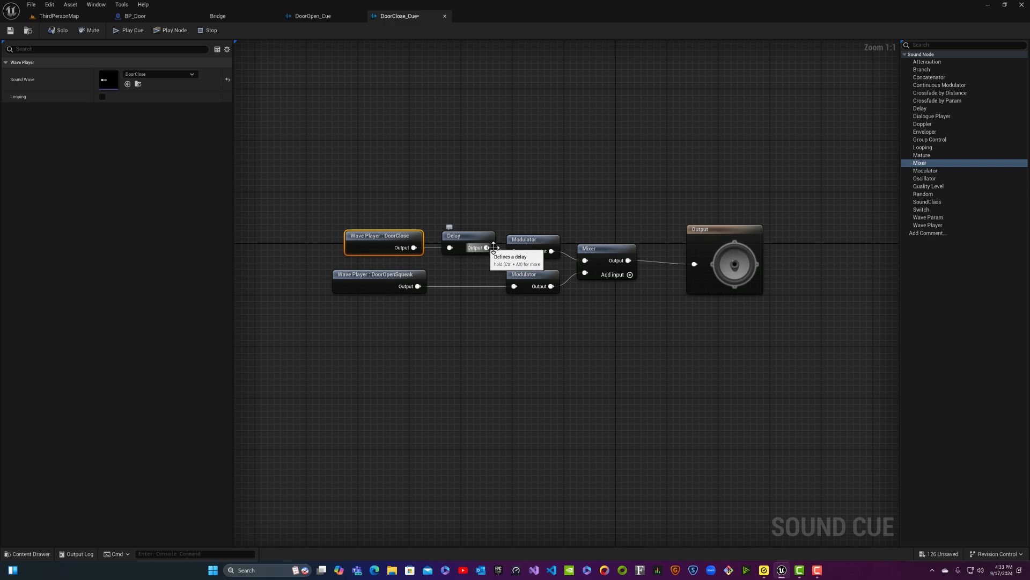
{"action": "left_click", "coordinate": [472, 239]}
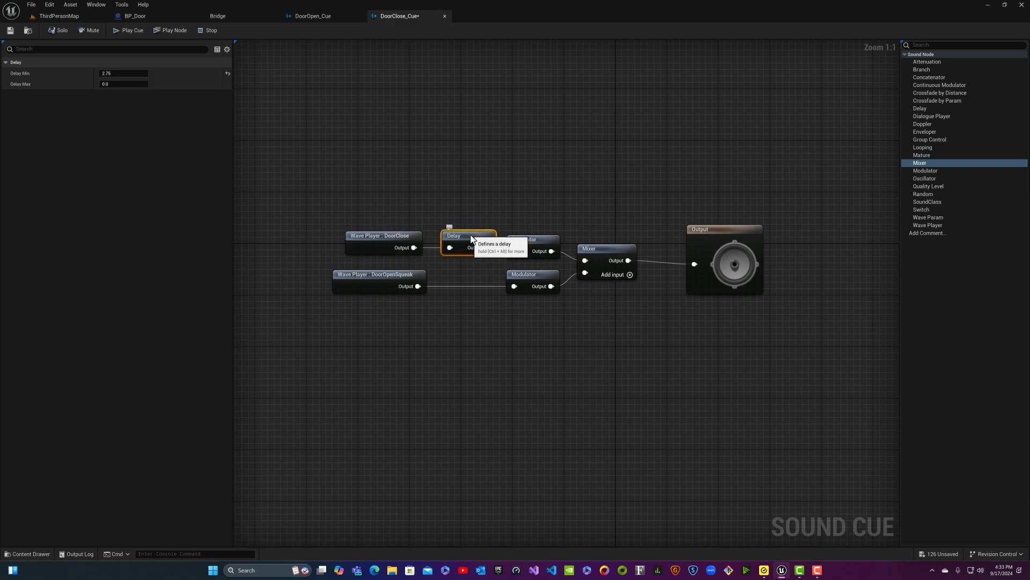
{"action": "left_click", "coordinate": [399, 241]}
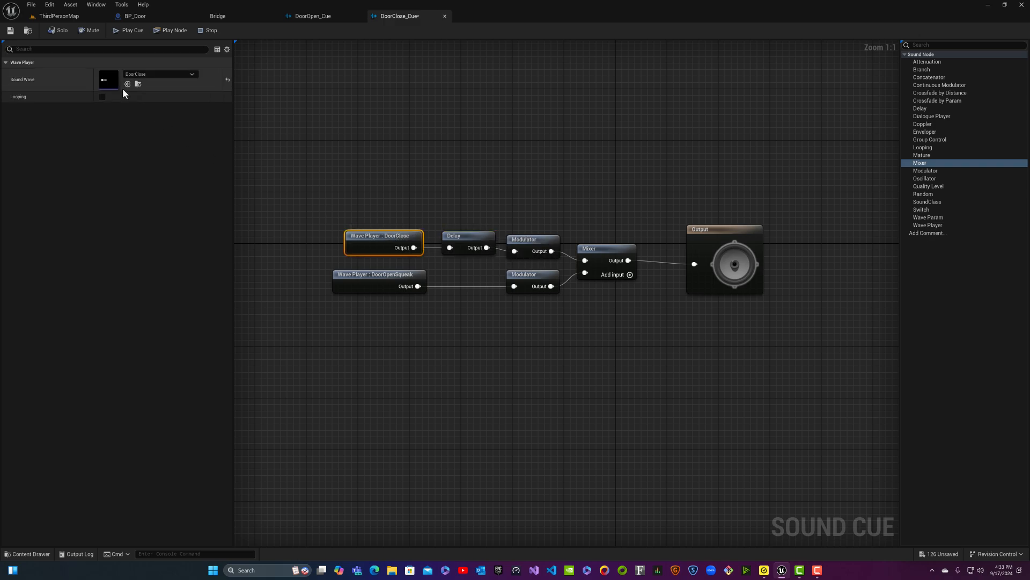
- Set the Mixer's Index 0 input volume to 3.0, save the cue and preview it
{"action": "left_click", "coordinate": [593, 249]}
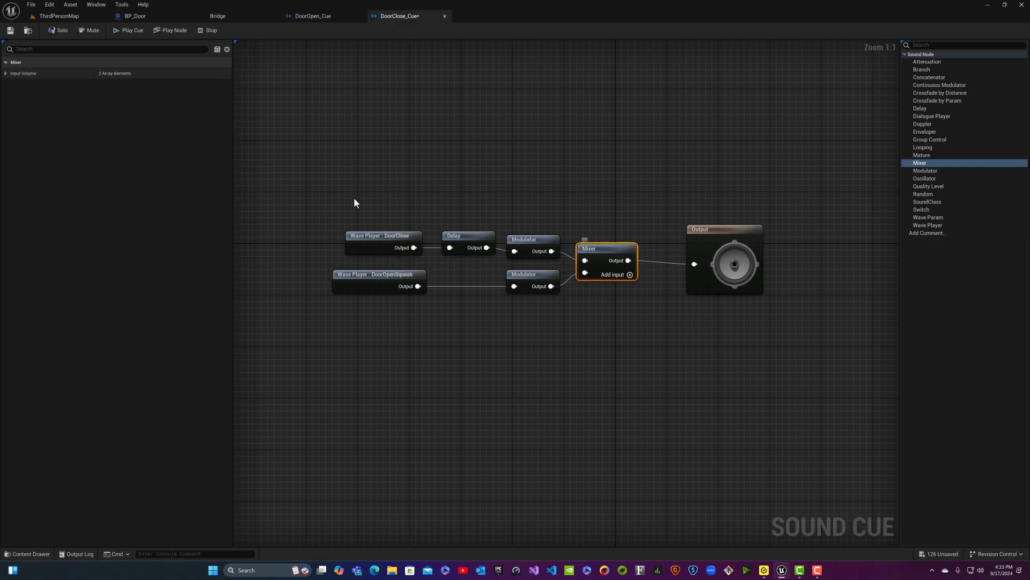
{"action": "left_click", "coordinate": [5, 73]}
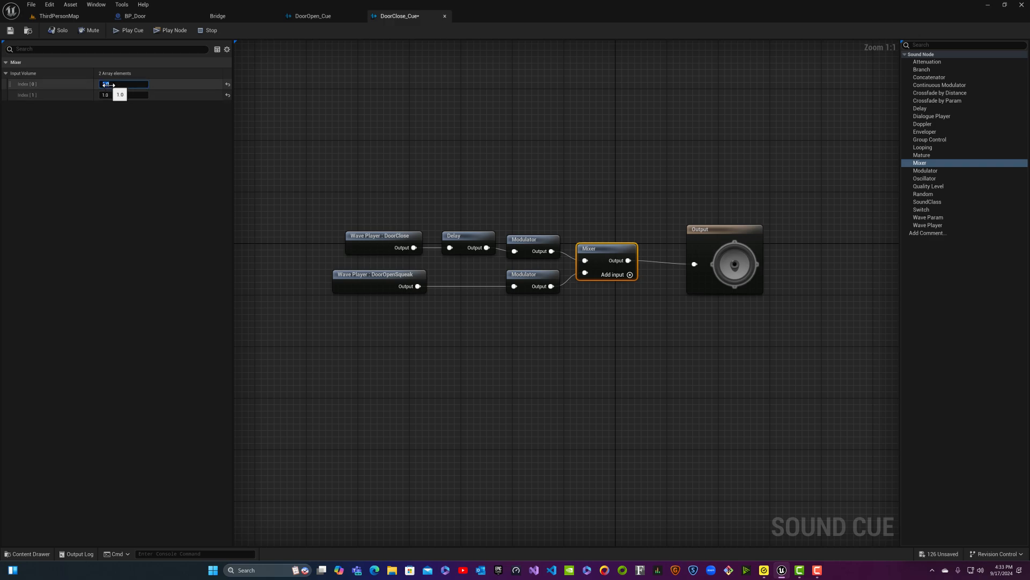
{"action": "type", "text": "3"}
{"action": "key", "text": "Return"}
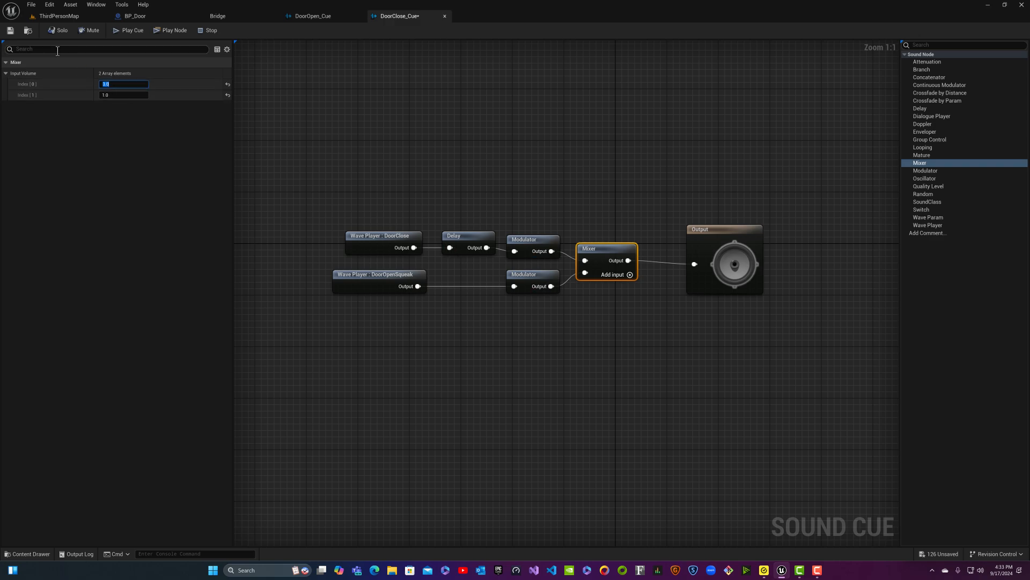
{"action": "left_click", "coordinate": [10, 31]}
{"action": "left_click", "coordinate": [121, 31]}
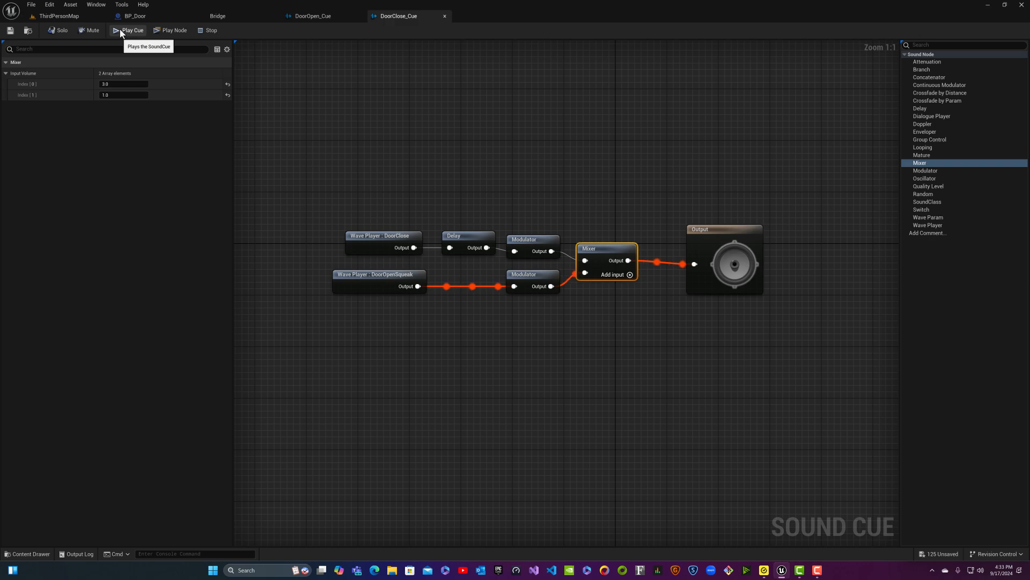
{"action": "left_click", "coordinate": [121, 31]}
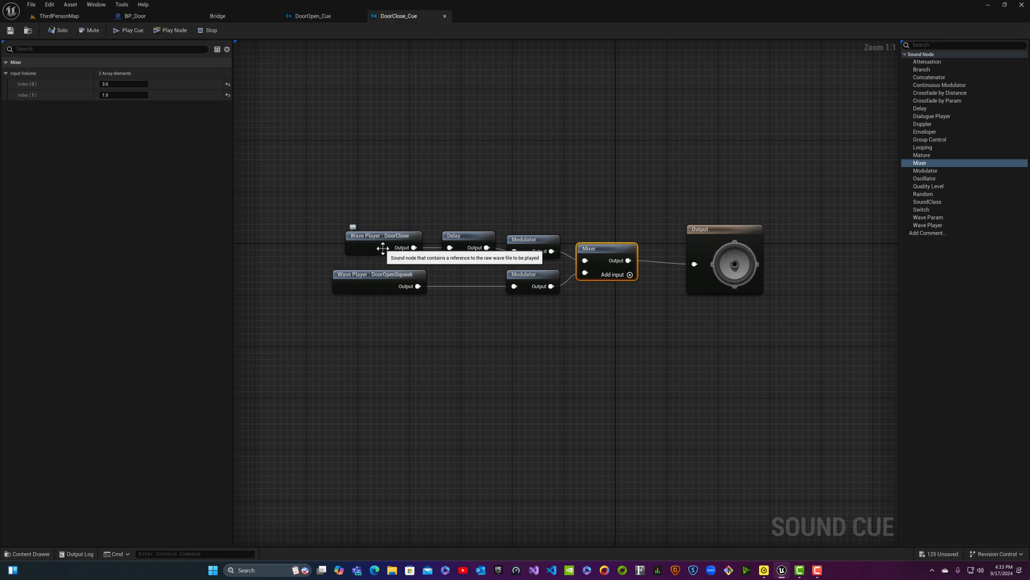
- Preview the cue with the DoorClose branch's Delay Min at 3.25, and raise that minimum to 4.0 with another preview
{"action": "left_click", "coordinate": [461, 235]}
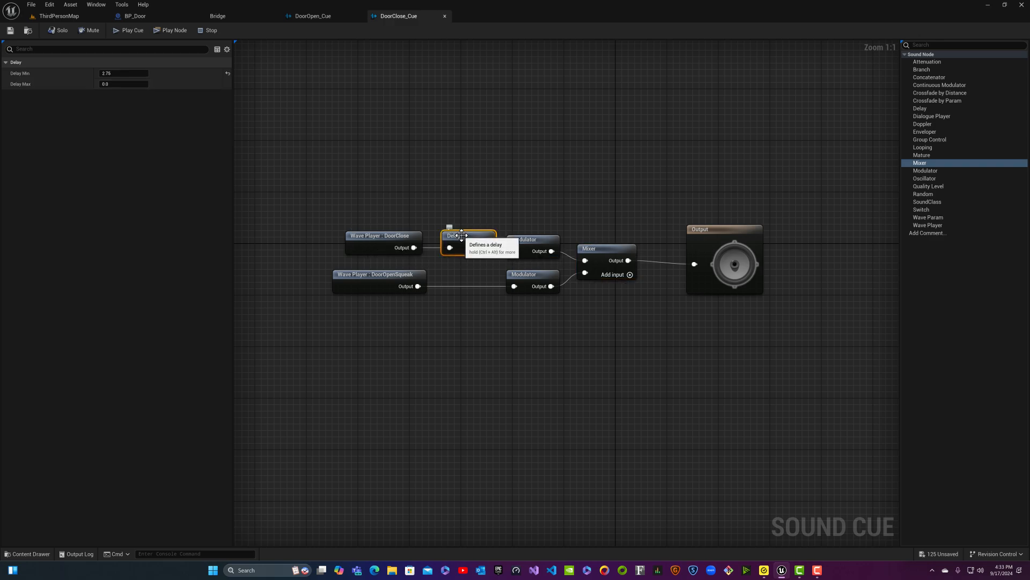
{"action": "left_click", "coordinate": [119, 73]}
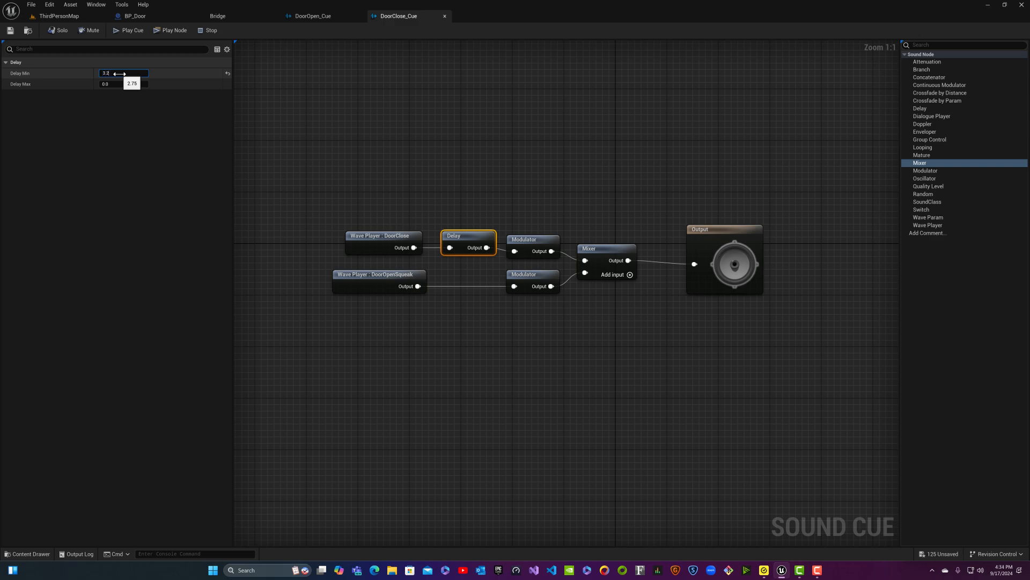
{"action": "key", "text": "Return"}
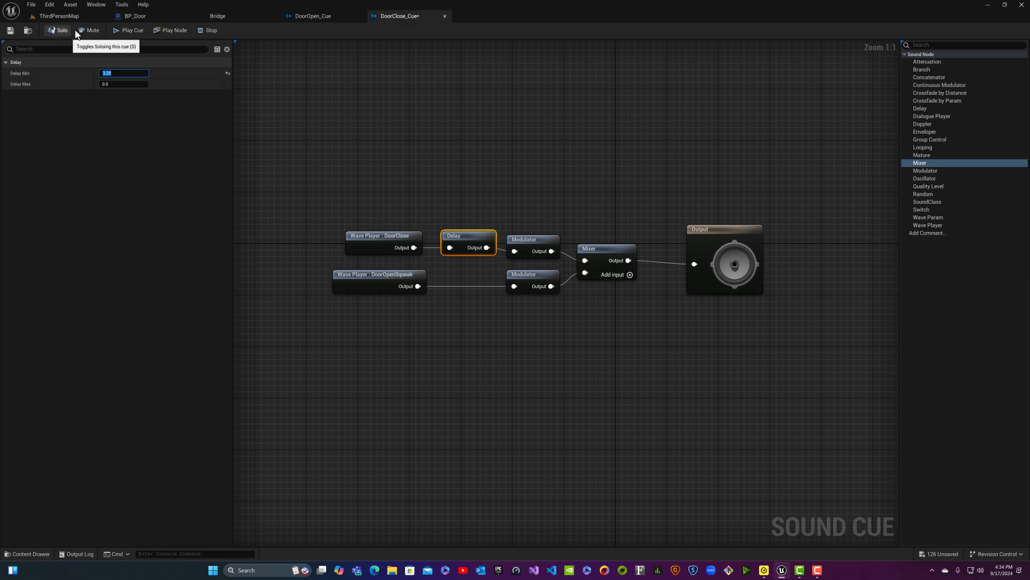
{"action": "left_click", "coordinate": [123, 32]}
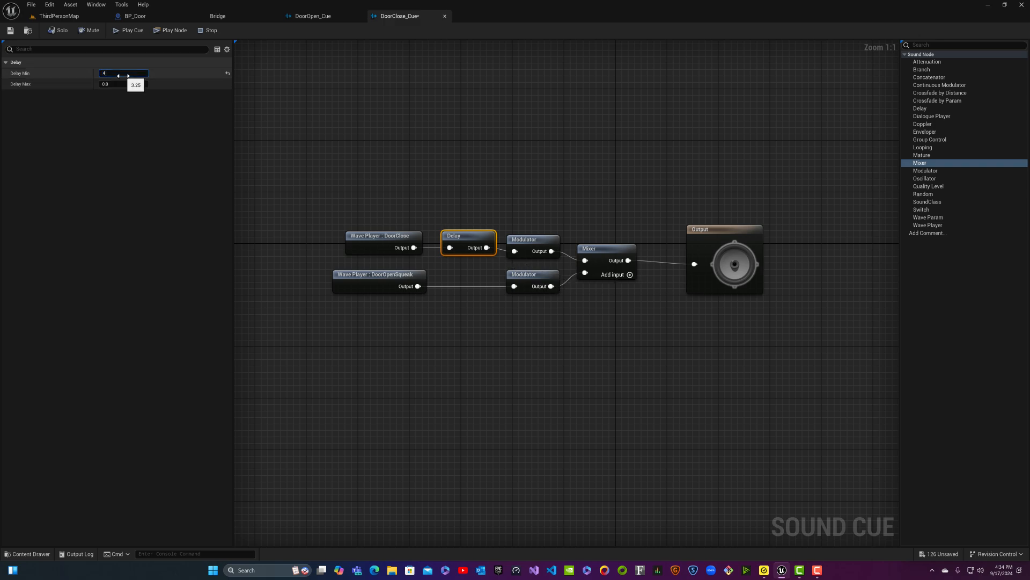
{"action": "key", "text": "Return"}
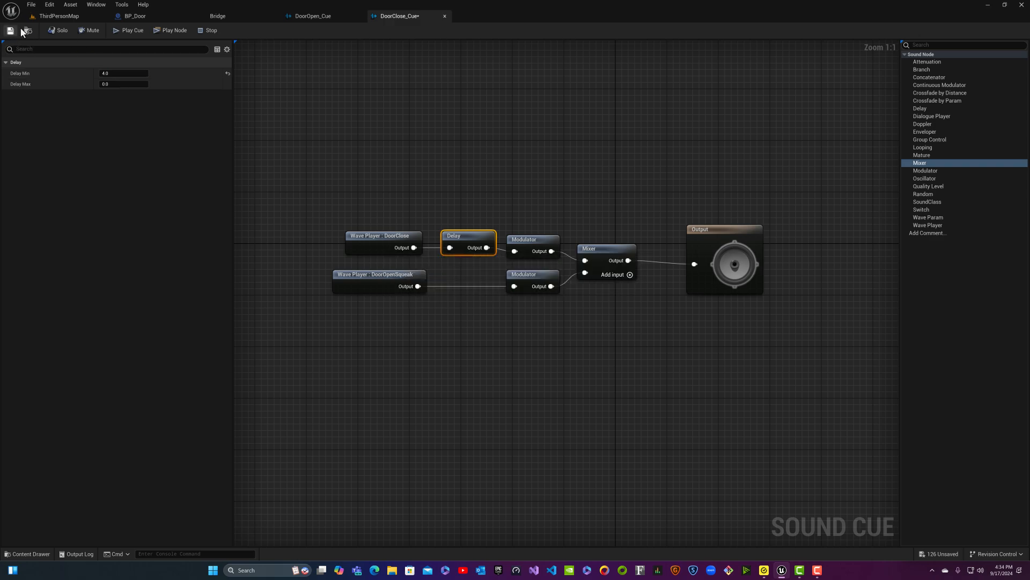
{"action": "left_click", "coordinate": [115, 32]}
- Move the squeak's Modulator back beside its Wave Player and open its Pitch Min for editing
{"action": "left_click_drag", "start_coordinate": [532, 271], "coordinate": [468, 271]}
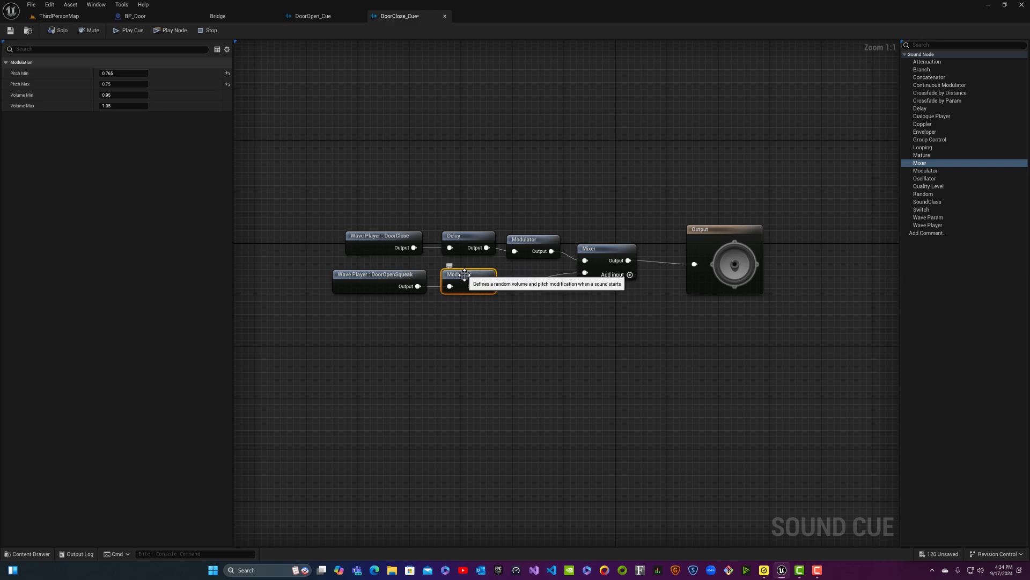
{"action": "left_click", "coordinate": [112, 74]}
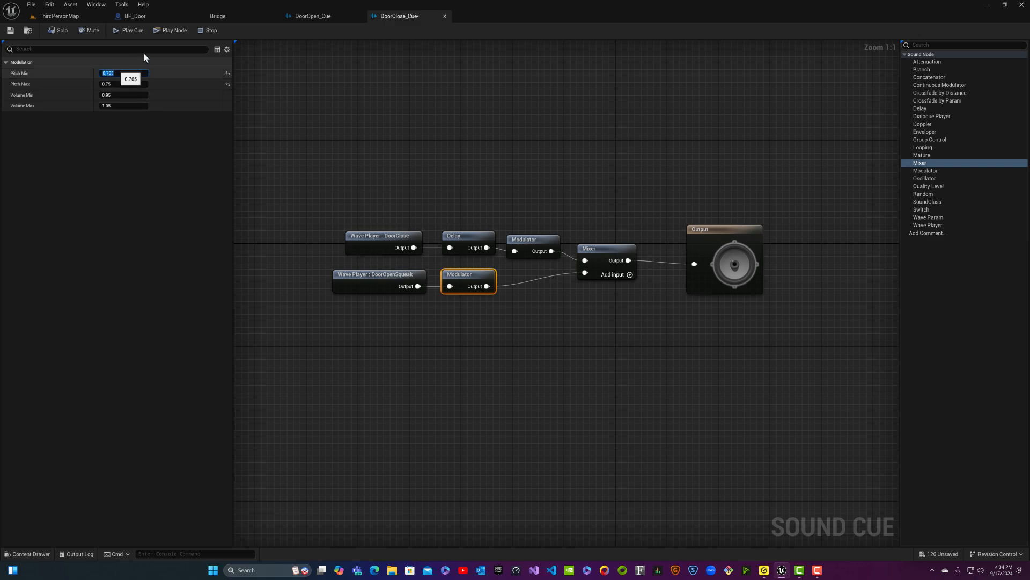
- Examine the squeak Wave Player, Delay and Mixer settings in DoorOpen_Cue and compare them with the Mixer in DoorClose_Cue
{"action": "left_click", "coordinate": [319, 16]}
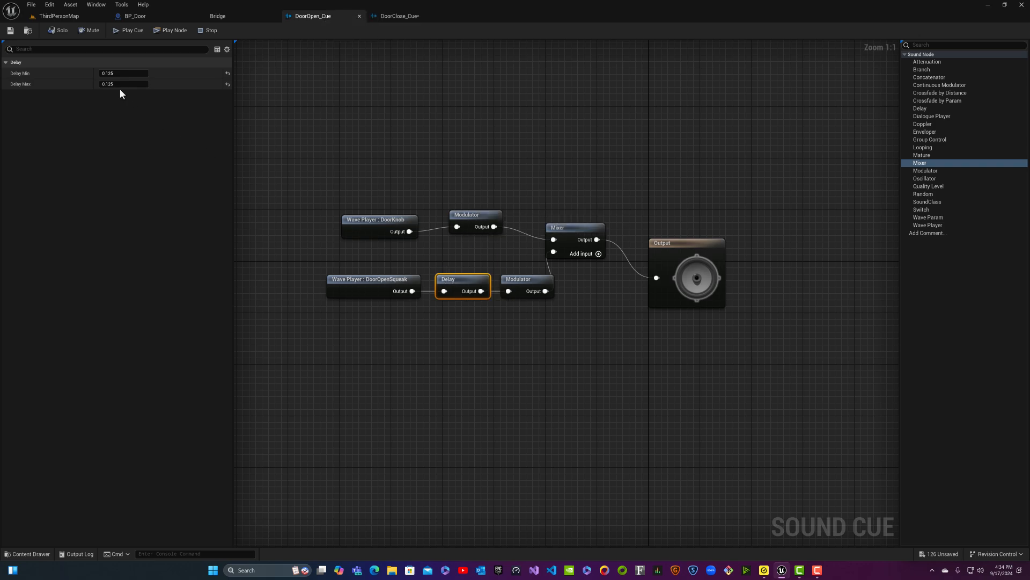
{"action": "left_click", "coordinate": [398, 294]}
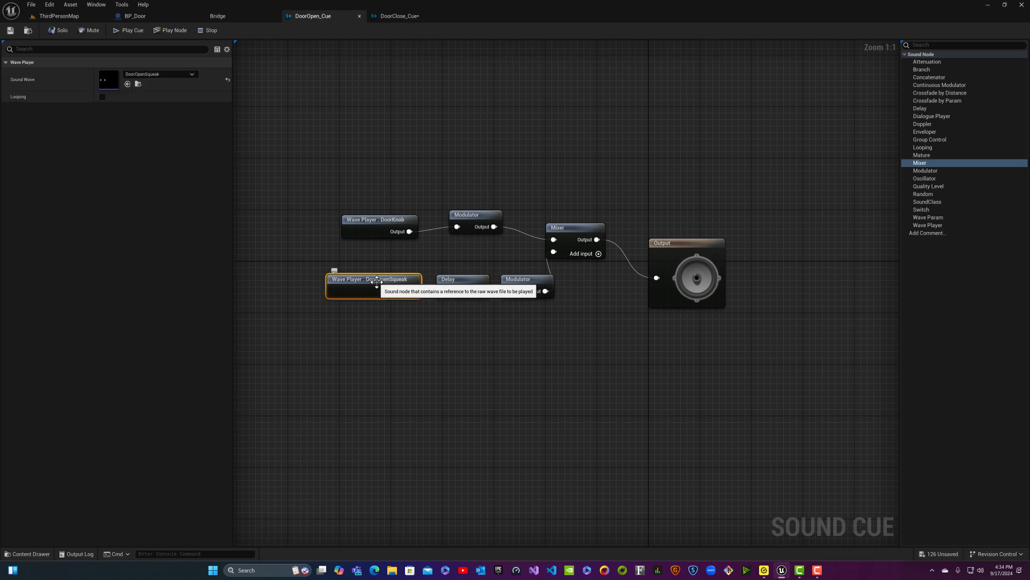
{"action": "left_click", "coordinate": [468, 288]}
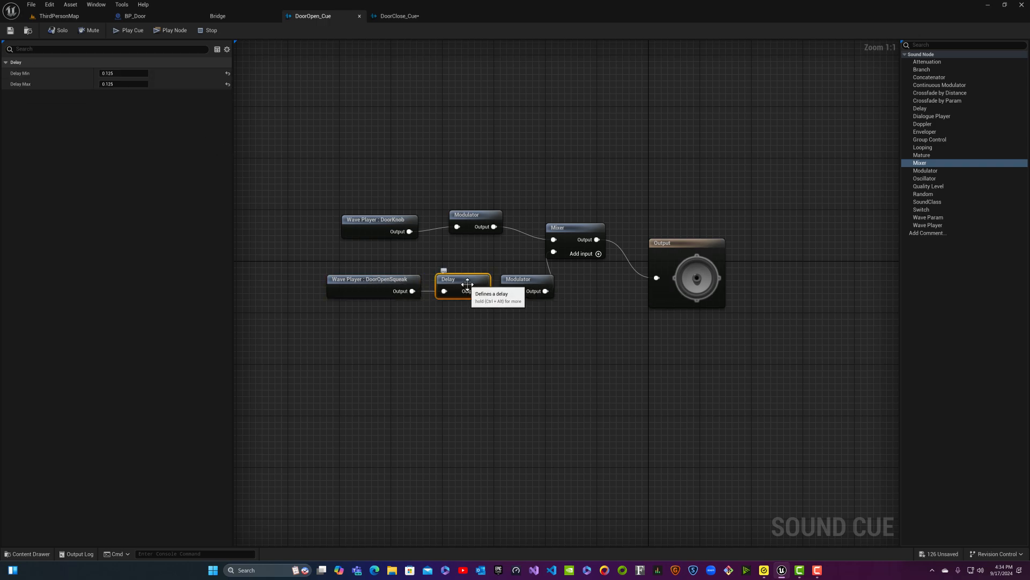
{"action": "left_click", "coordinate": [567, 232]}
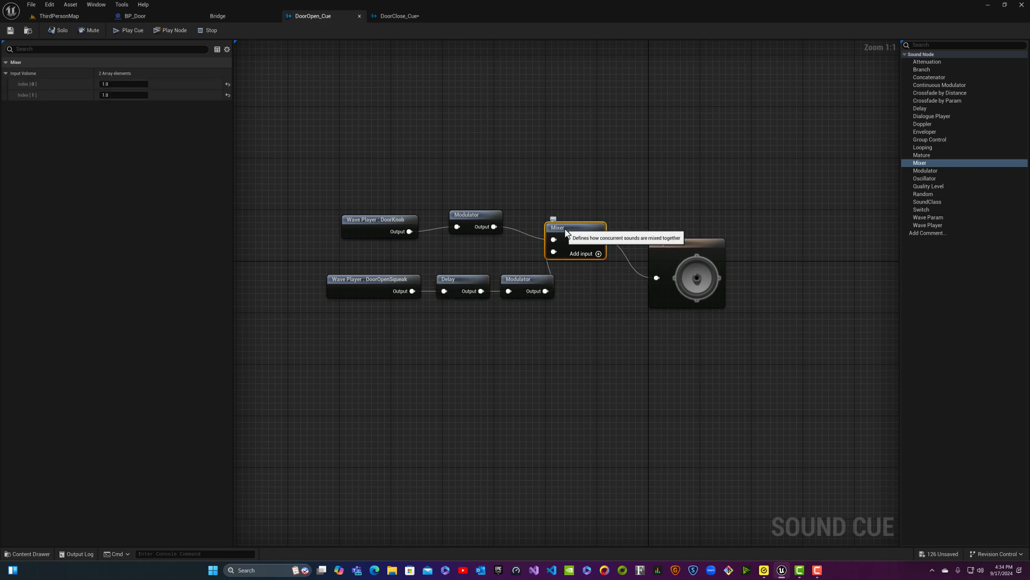
{"action": "left_click", "coordinate": [400, 15]}
{"action": "left_click", "coordinate": [600, 266]}
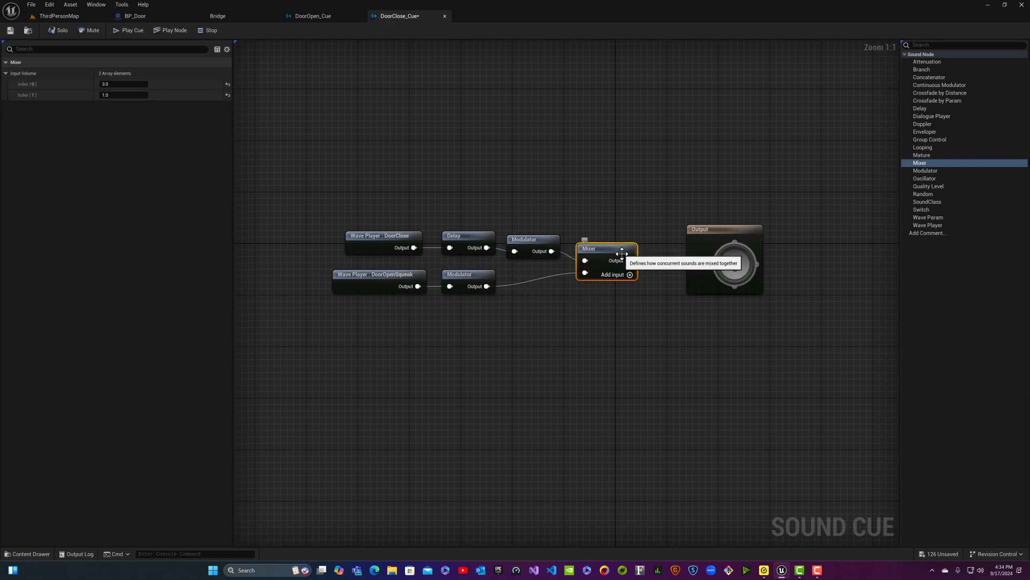
- Set the squeak Modulator's Pitch Min to 1.0 and open its Pitch Max for editing
{"action": "left_click", "coordinate": [457, 277]}
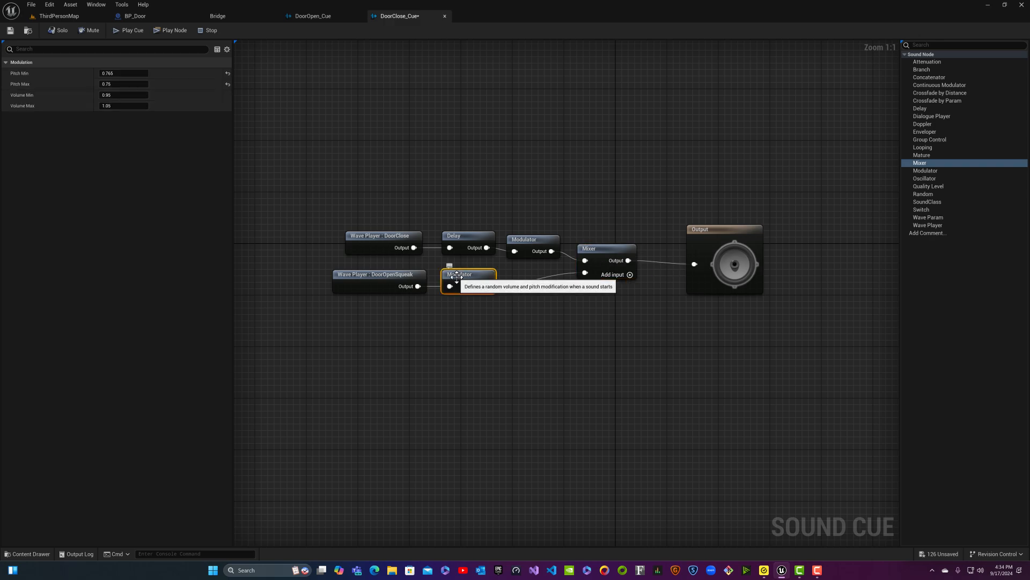
{"action": "left_click", "coordinate": [132, 74]}
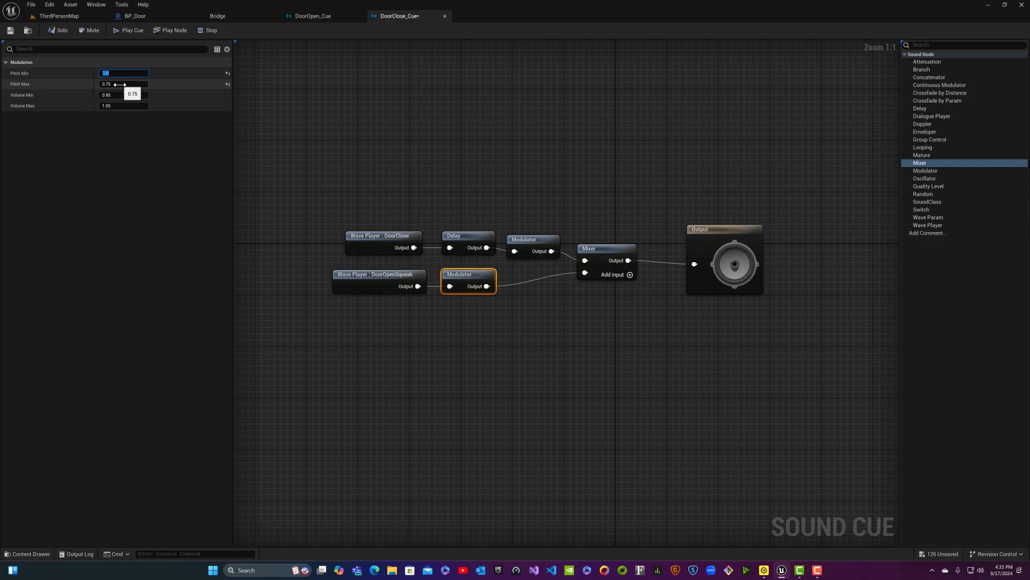
{"action": "left_click", "coordinate": [119, 84]}
- Play the door-close cue and review the Delay node and the DoorClose and DoorOpenSqueak Wave Players
{"action": "left_click", "coordinate": [462, 236]}
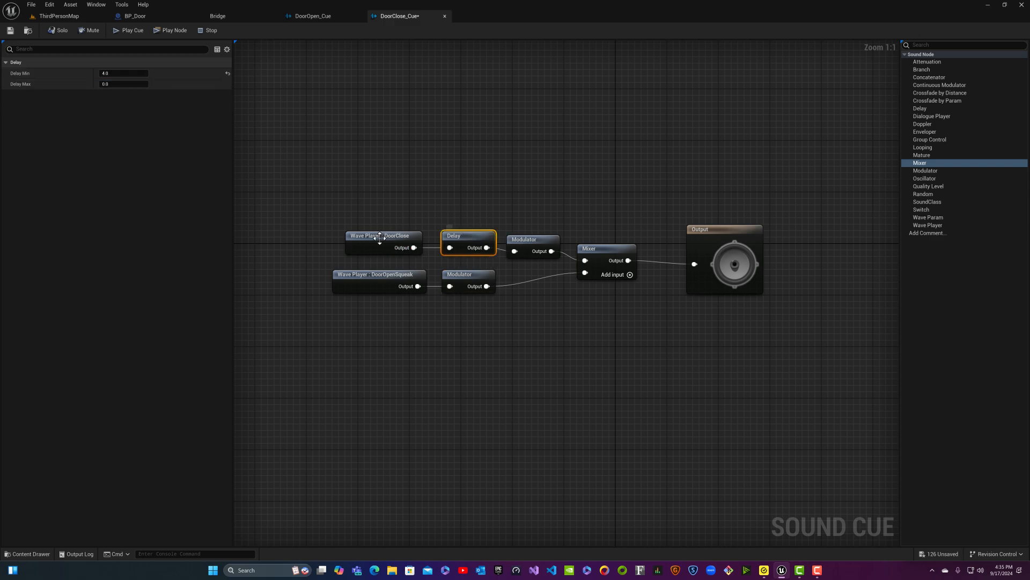
{"action": "left_click", "coordinate": [373, 236]}
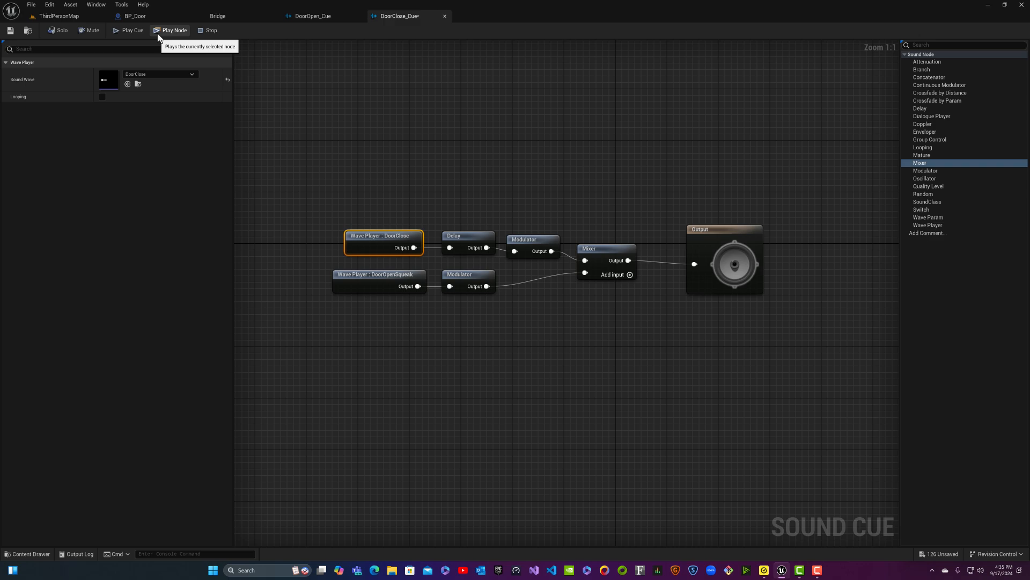
{"action": "left_click", "coordinate": [130, 32]}
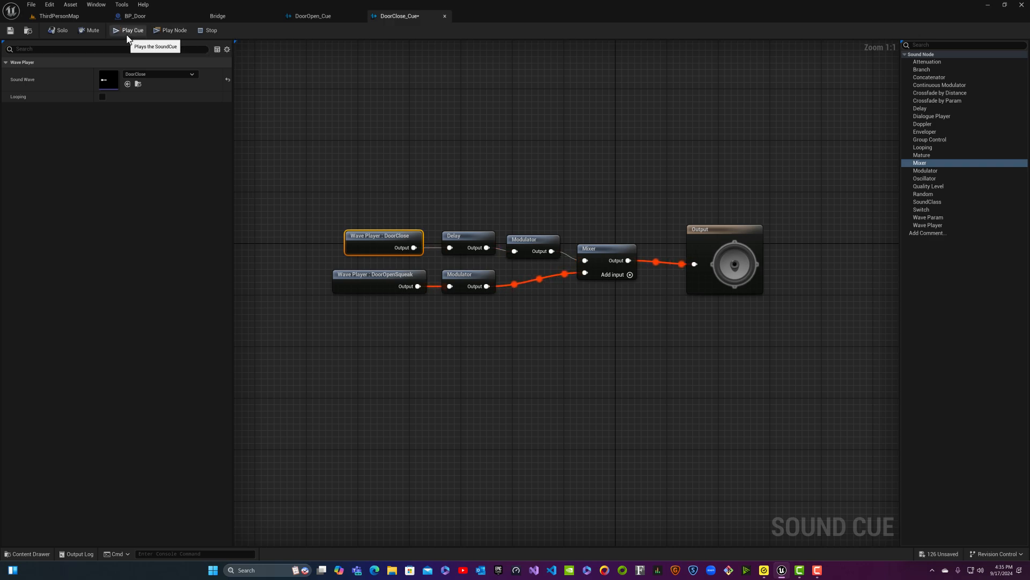
{"action": "left_click", "coordinate": [461, 240]}
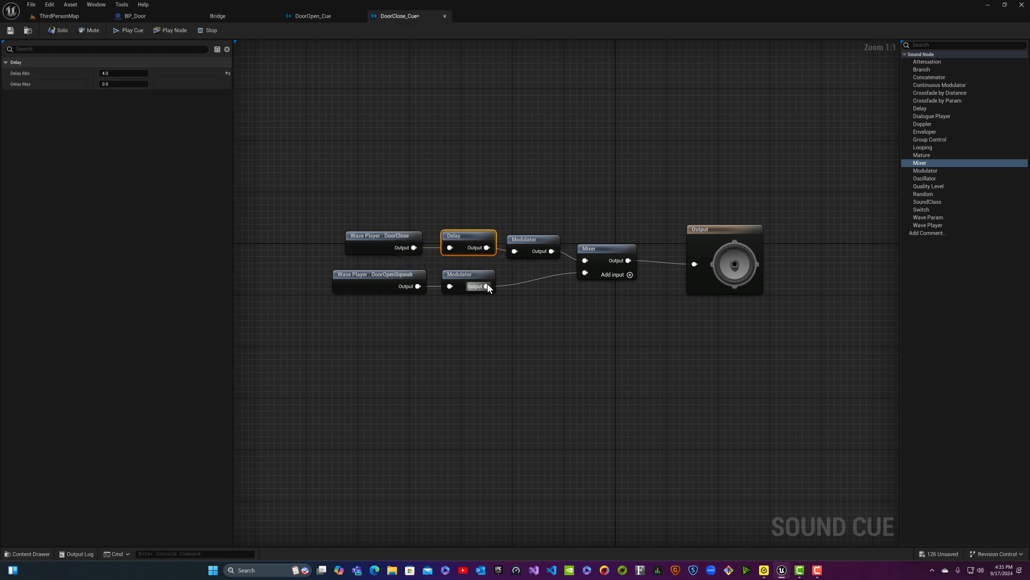
{"action": "left_click", "coordinate": [407, 275]}
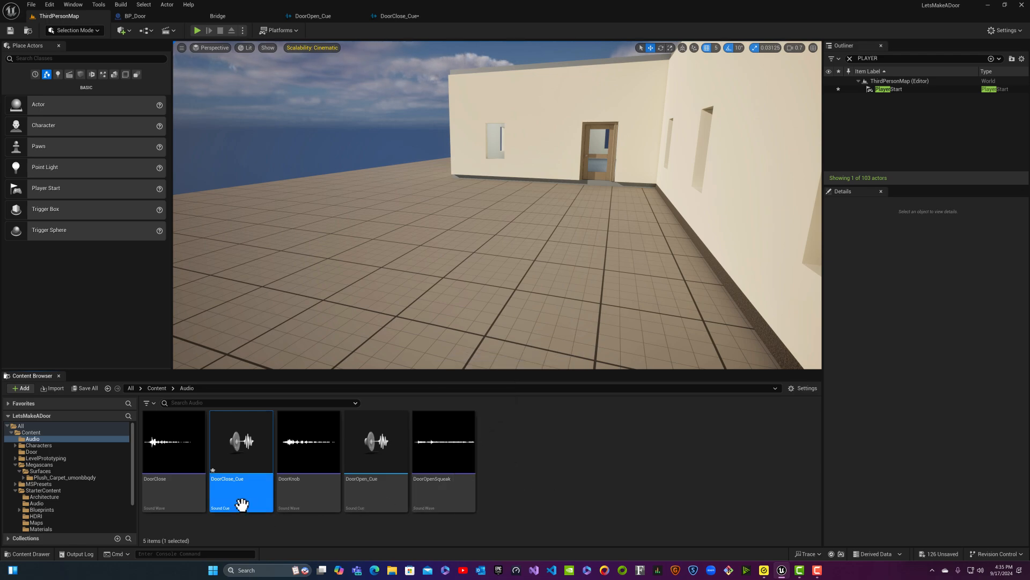
- Shift the Mixer slightly closer to the Output in DoorClose_Cue and review the Wave Player and Mixer settings
{"action": "left_click", "coordinate": [381, 17]}
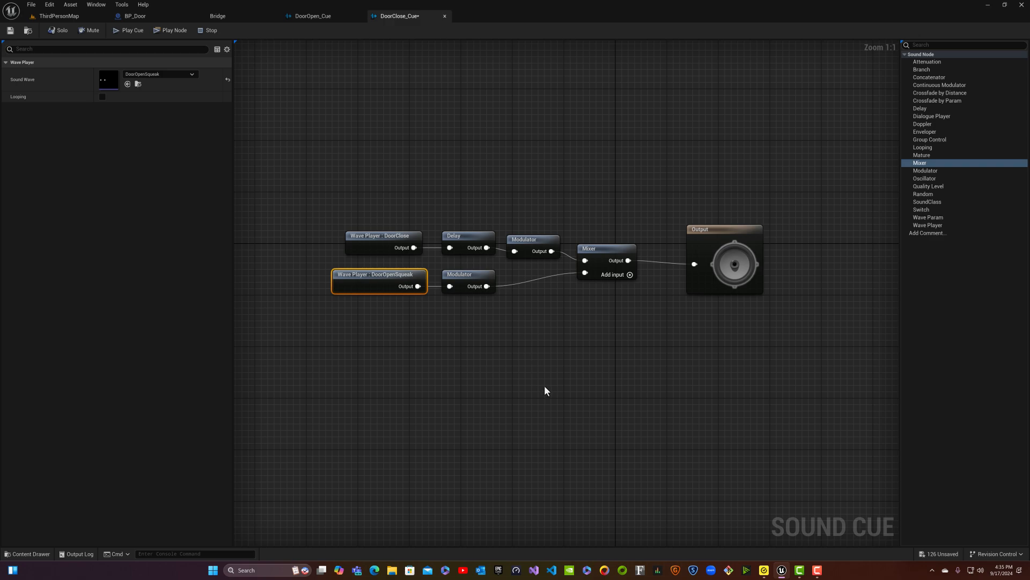
{"action": "left_click", "coordinate": [465, 226]}
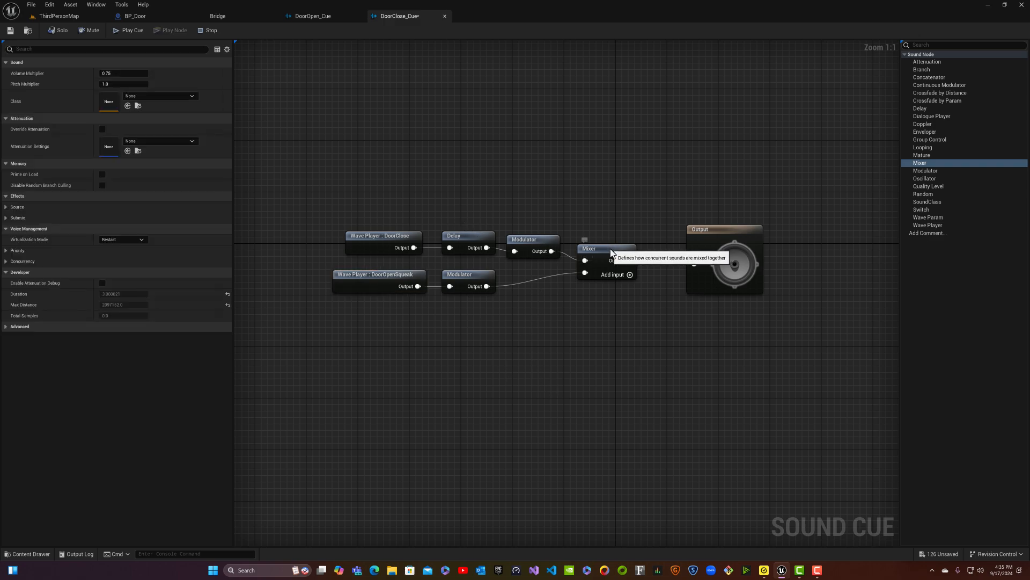
{"action": "left_click_drag", "start_coordinate": [610, 245], "coordinate": [616, 245]}
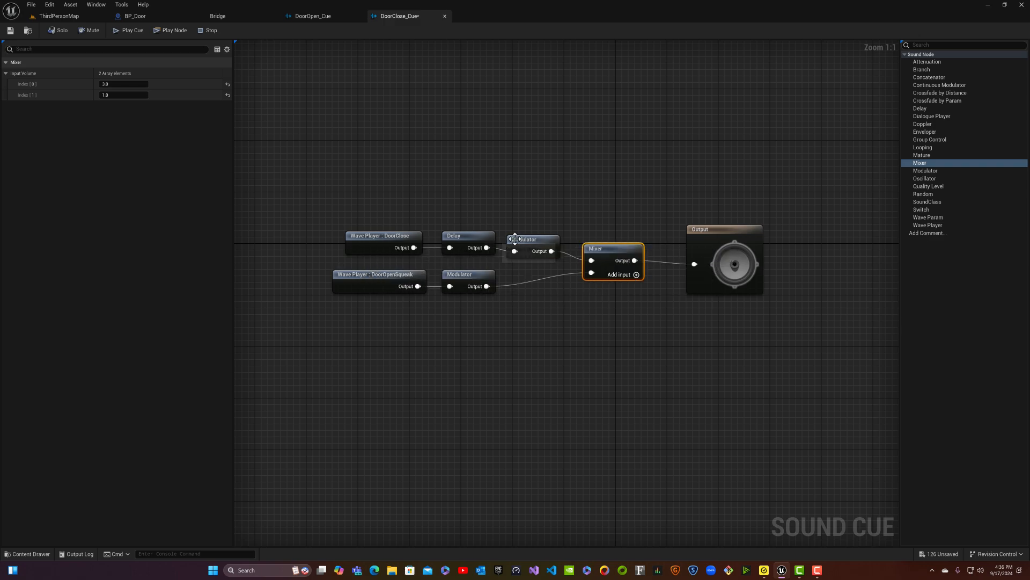
{"action": "left_click", "coordinate": [395, 279]}
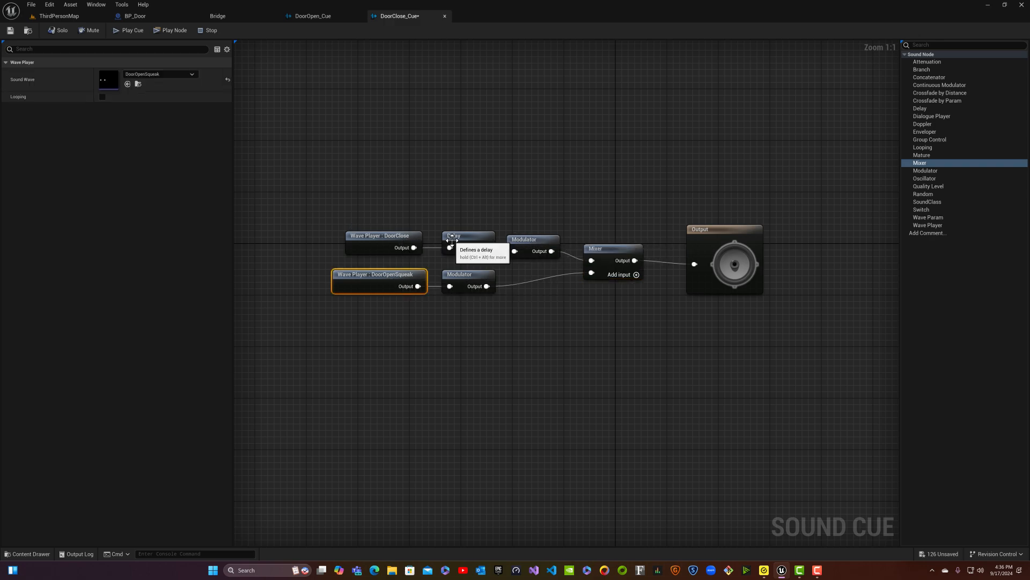
{"action": "left_click", "coordinate": [398, 239]}
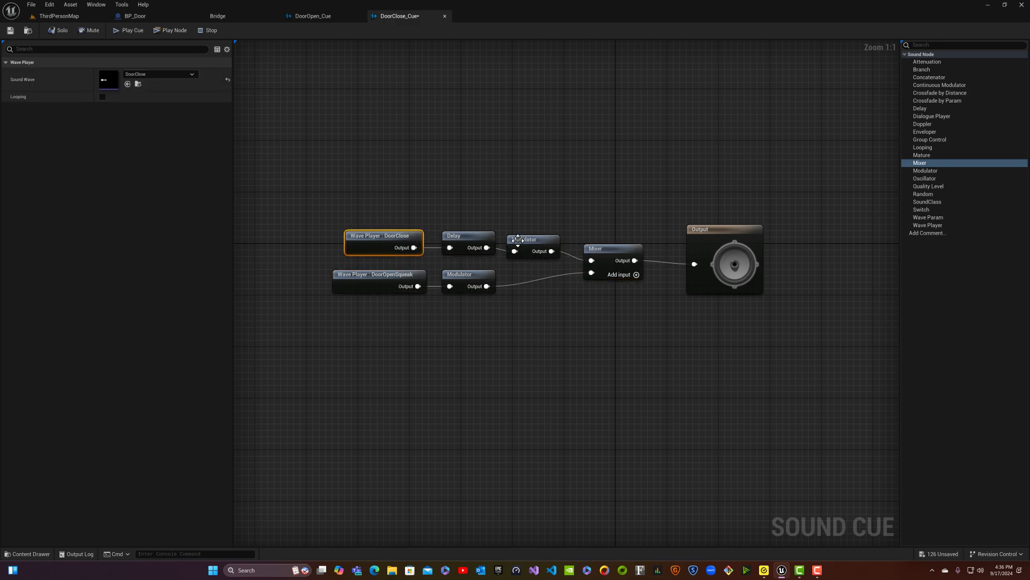
{"action": "left_click", "coordinate": [608, 258]}
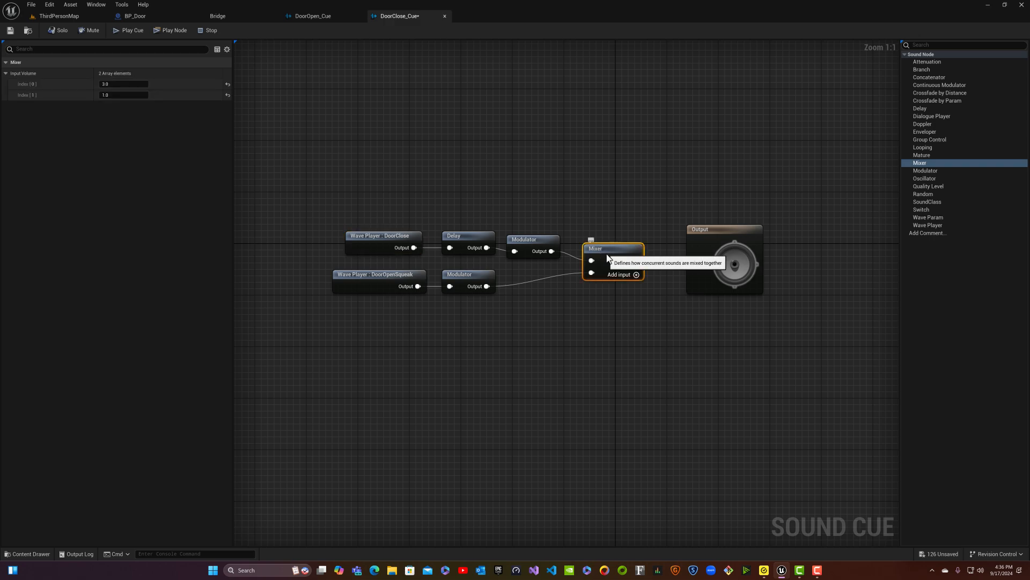
- Set the Pitch Min and Pitch Max of the door-close branch's Modulator both to 1
{"action": "left_click", "coordinate": [534, 246]}
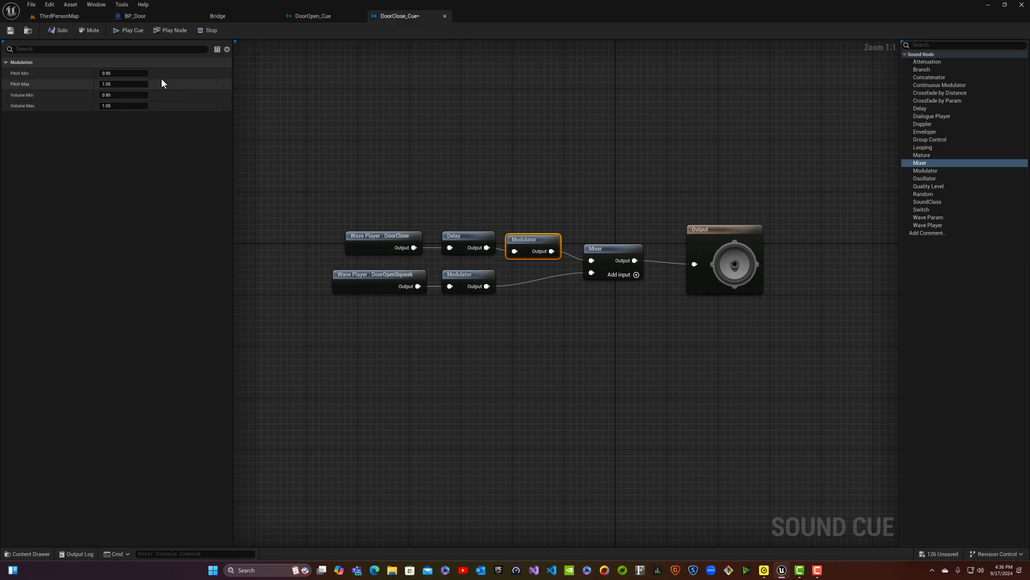
{"action": "type", "text": "1.0"}
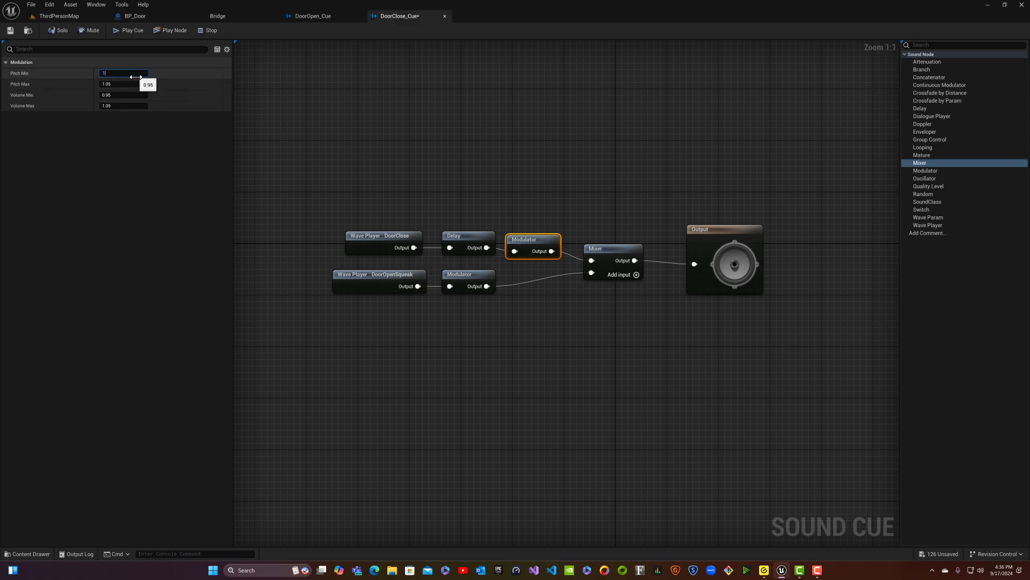
{"action": "key", "text": "Return"}
{"action": "left_click", "coordinate": [135, 84]}
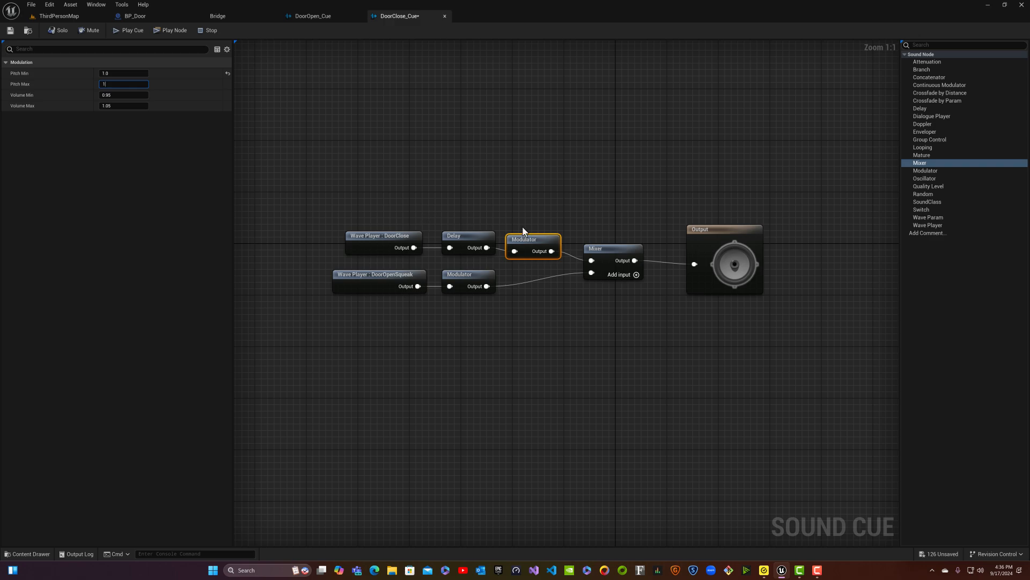
{"action": "left_click", "coordinate": [537, 238]}
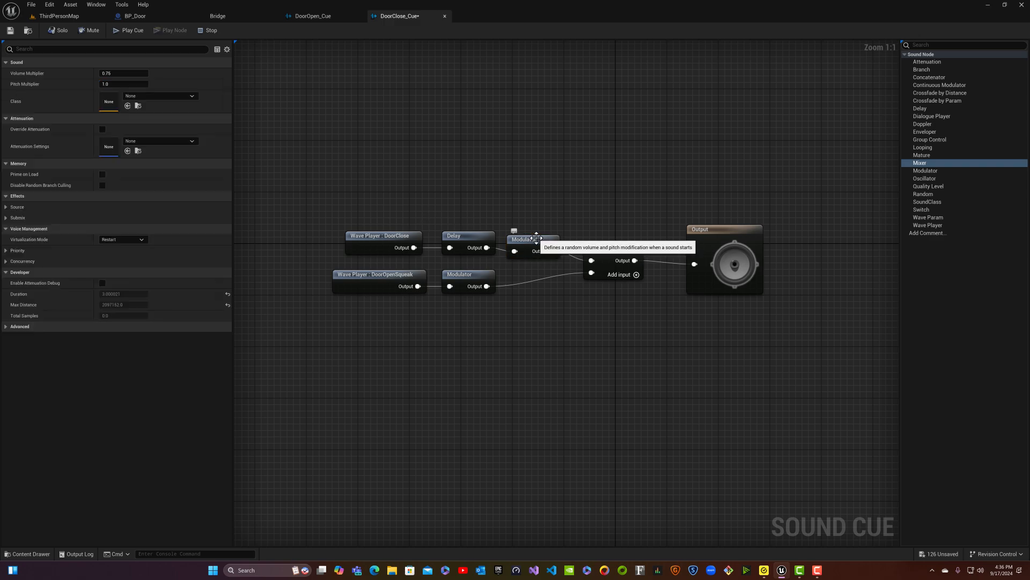
- Set the door-close Delay's Delay Min to 3.01, check the squeak nodes and Mixer, and play the cue
{"action": "left_click", "coordinate": [380, 239]}
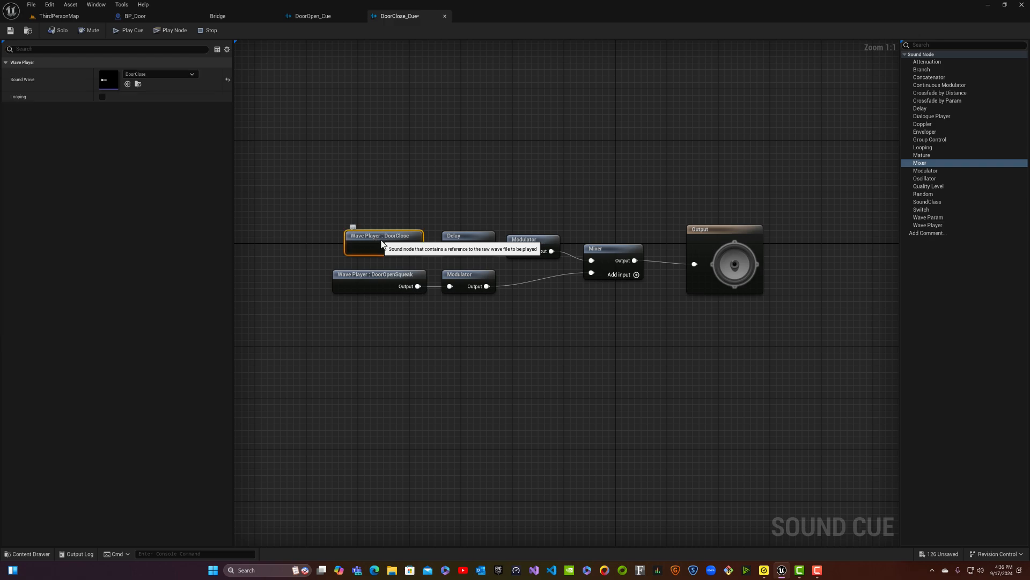
{"action": "left_click", "coordinate": [474, 237]}
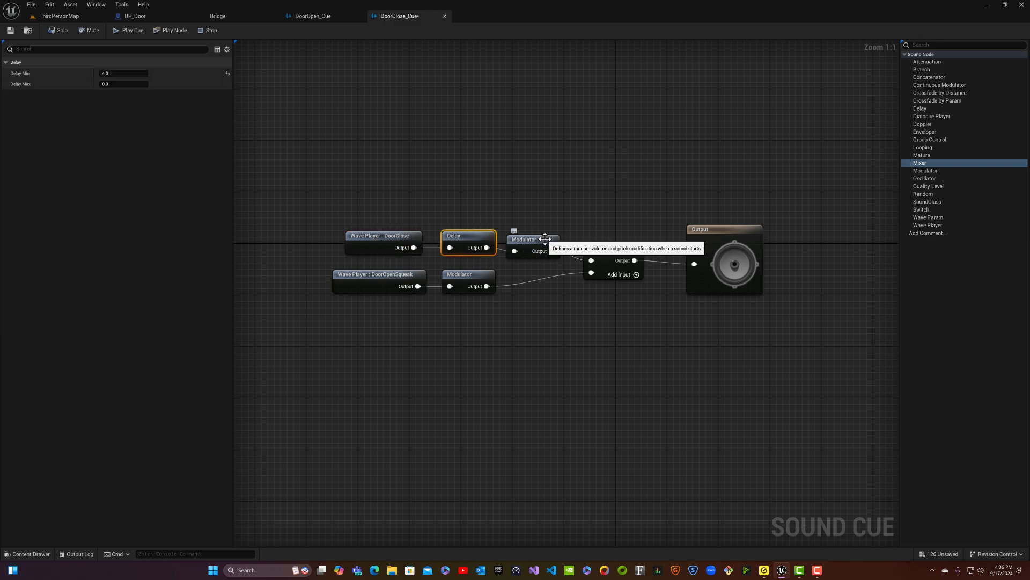
{"action": "left_click", "coordinate": [129, 73]}
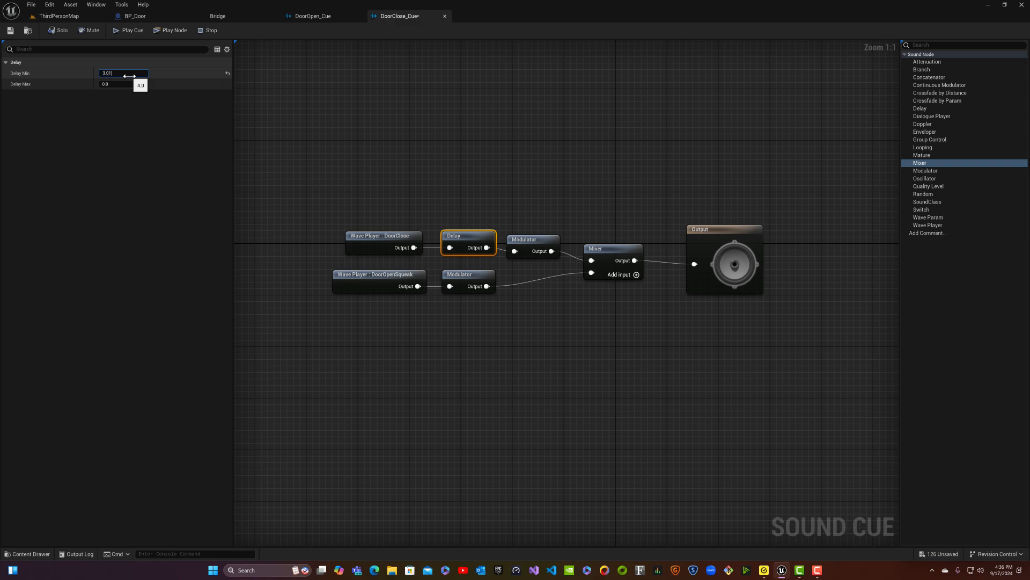
{"action": "left_click", "coordinate": [342, 279]}
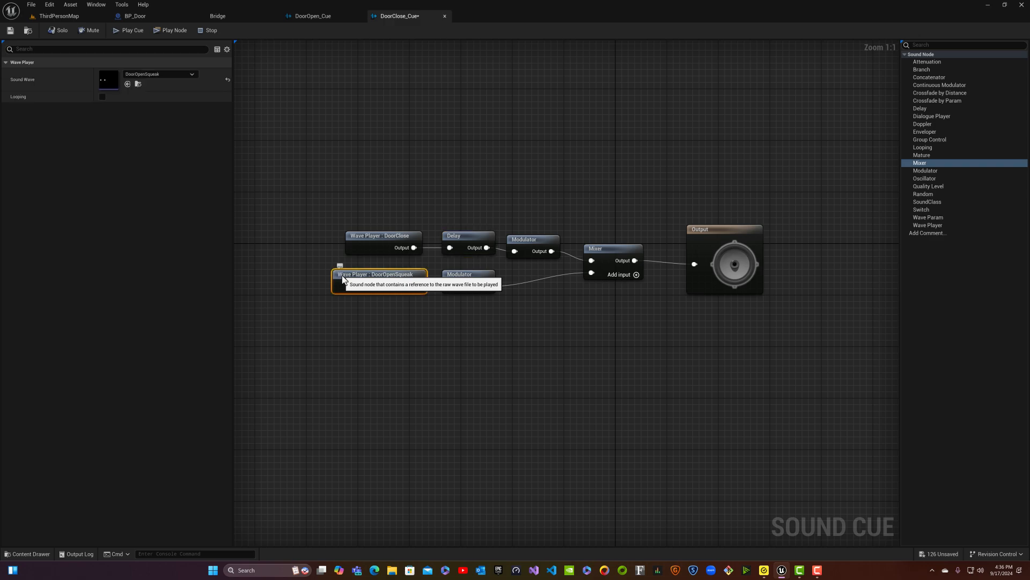
{"action": "left_click", "coordinate": [459, 278]}
{"action": "left_click", "coordinate": [610, 257]}
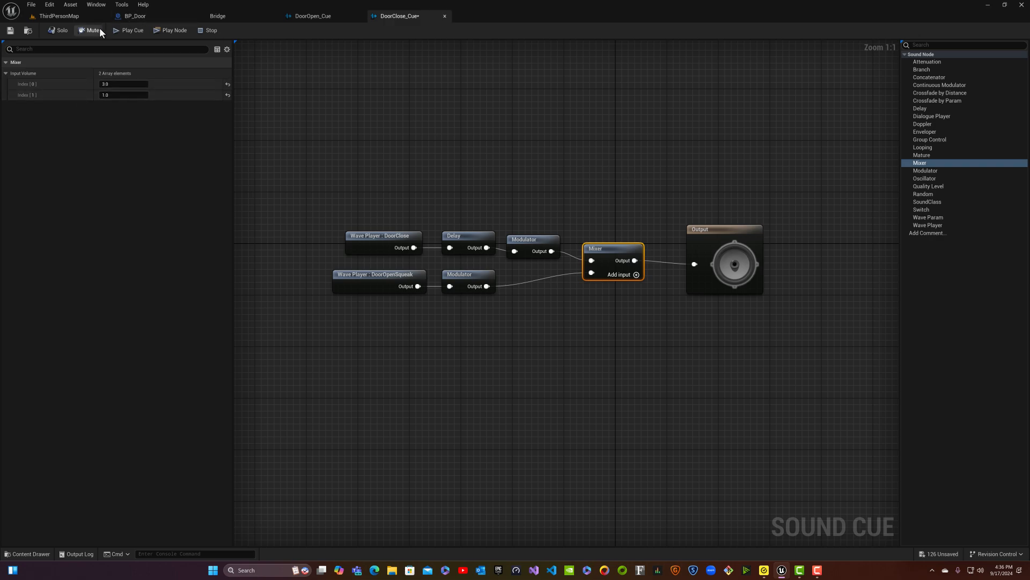
{"action": "left_click", "coordinate": [116, 32]}
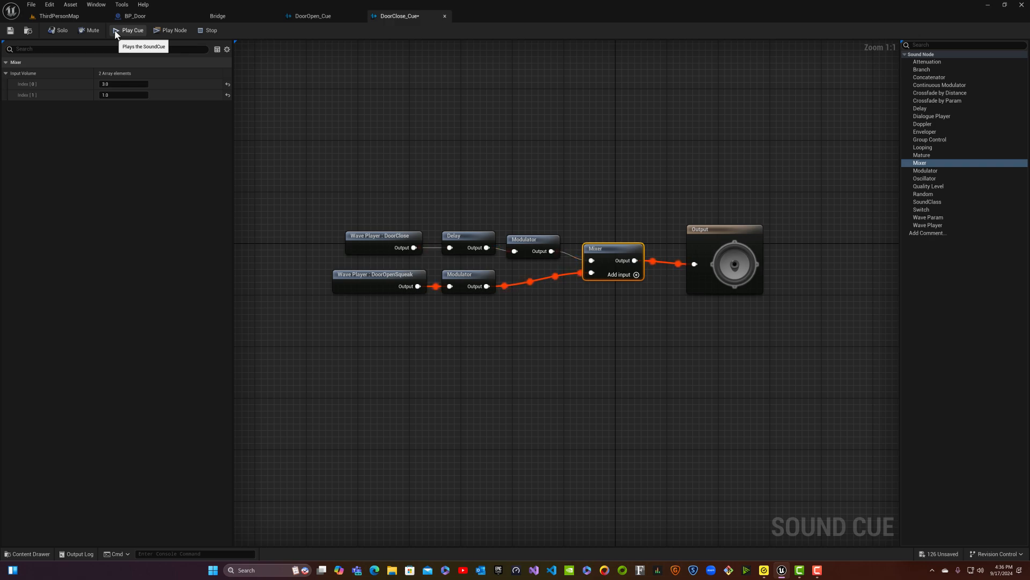
- Set the door-close Delay's Delay Min to 4.0 and play the cue
{"action": "left_click", "coordinate": [466, 231]}
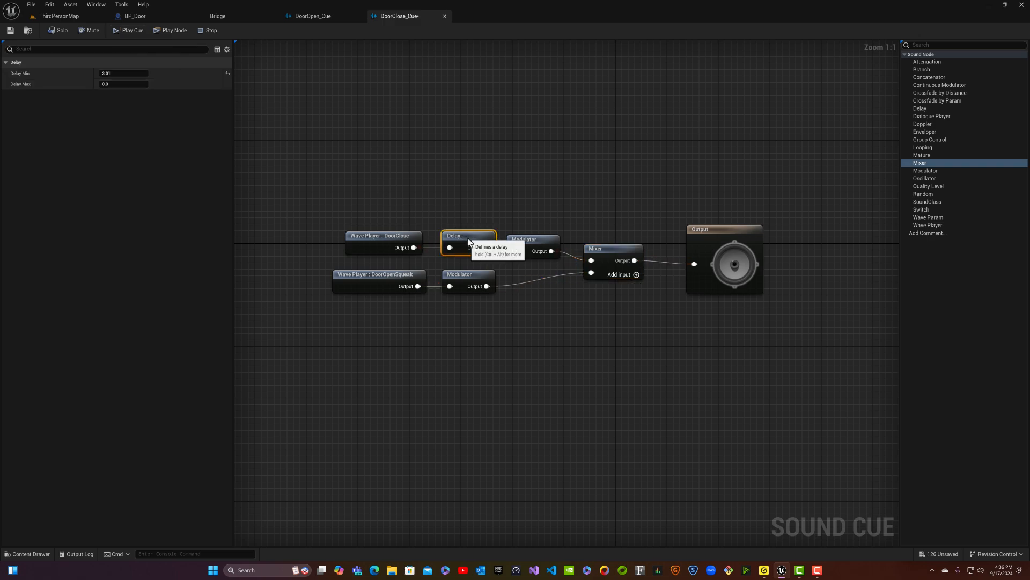
{"action": "left_click", "coordinate": [109, 73]}
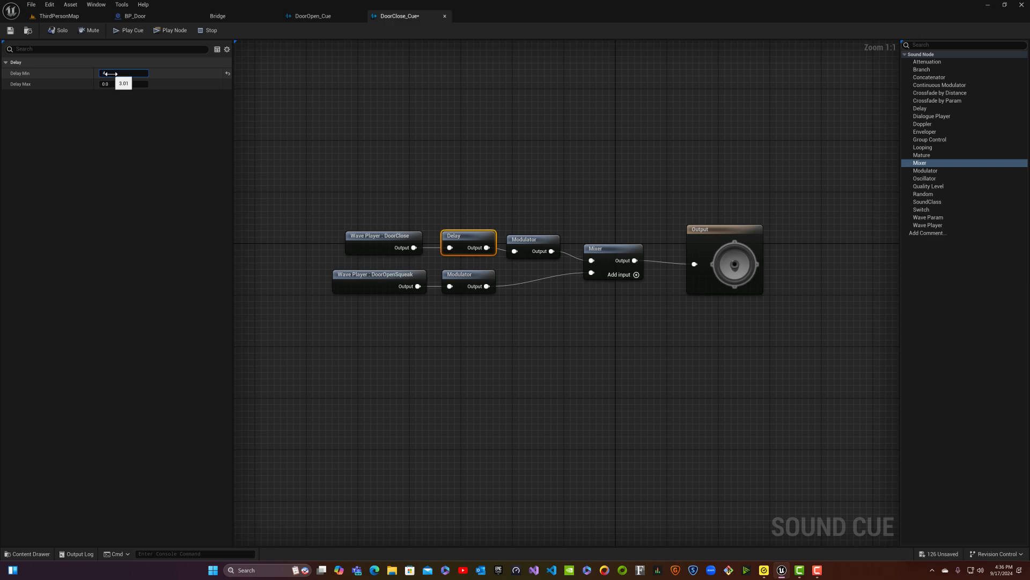
{"action": "key", "text": "Return"}
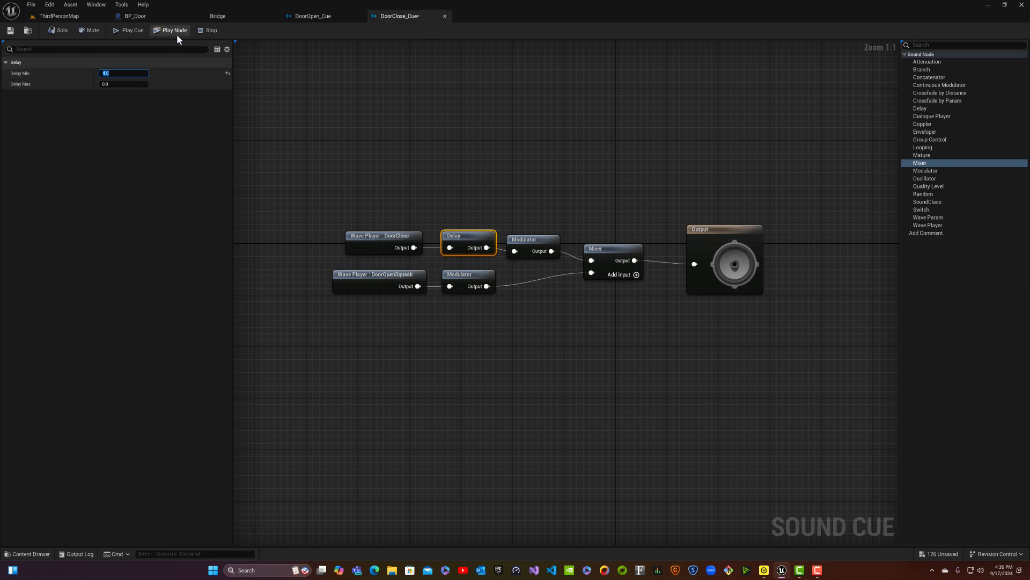
{"action": "left_click", "coordinate": [126, 30]}
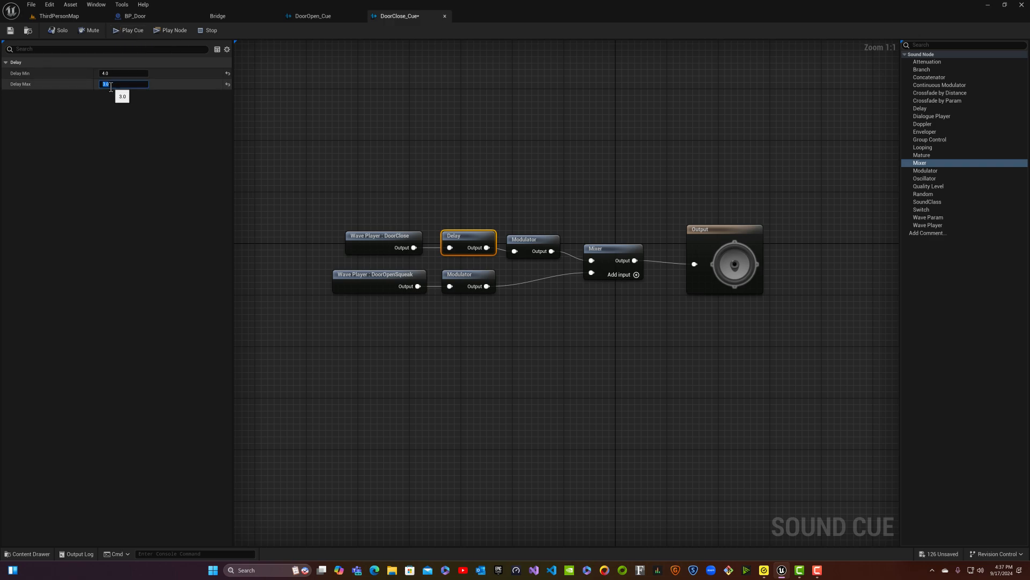
- Set the door-close Delay's Delay Max and Delay Min both to 3.0 and replay the cue
{"action": "key", "text": "Return"}
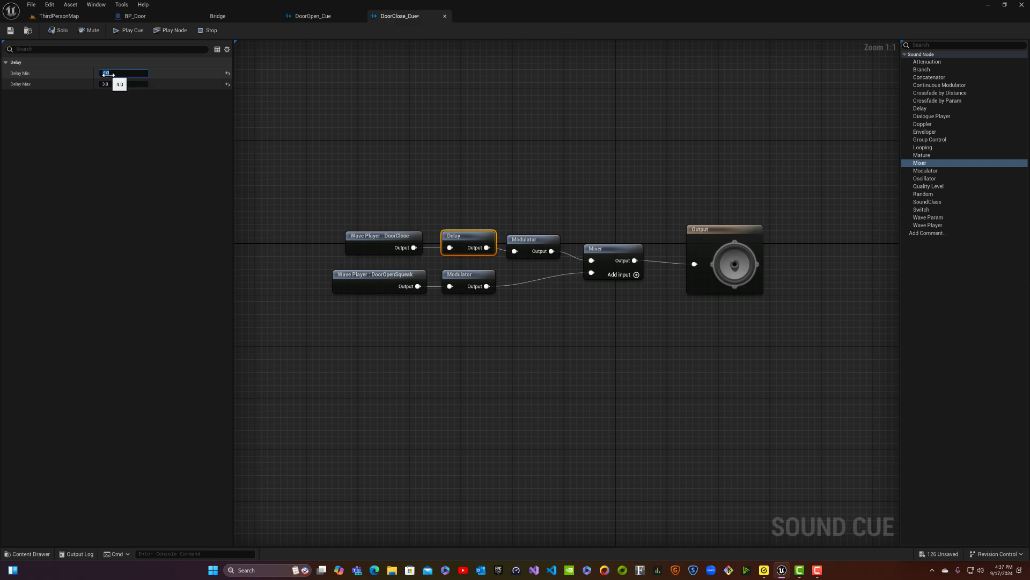
{"action": "key", "text": "Return"}
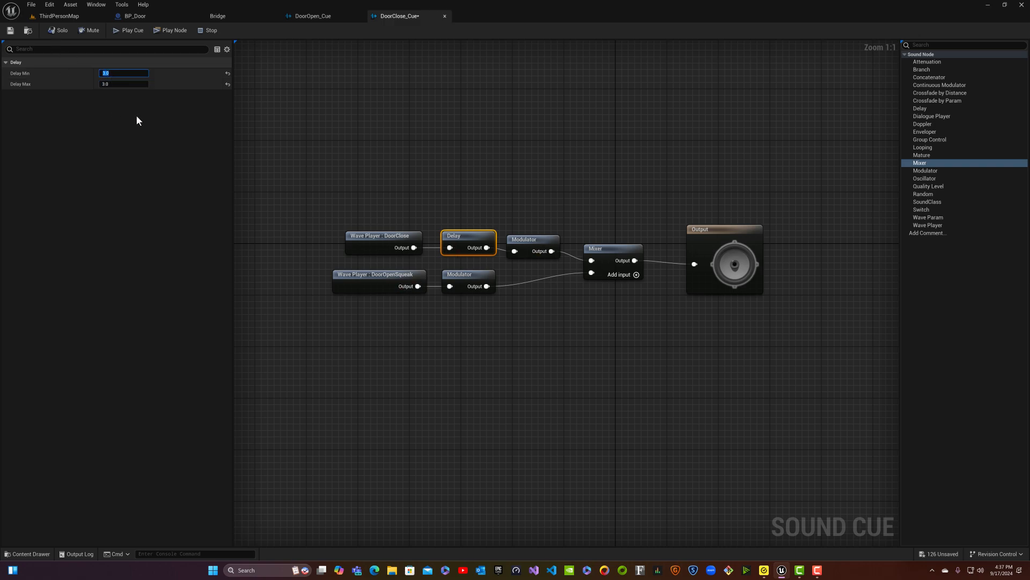
{"action": "left_click", "coordinate": [127, 31]}
- Set the door-close Delay's Delay Min and Delay Max both to 2.9 and play the cue
{"action": "left_click", "coordinate": [105, 73]}
{"action": "type", "text": "2.9"}
{"action": "left_click", "coordinate": [110, 85]}
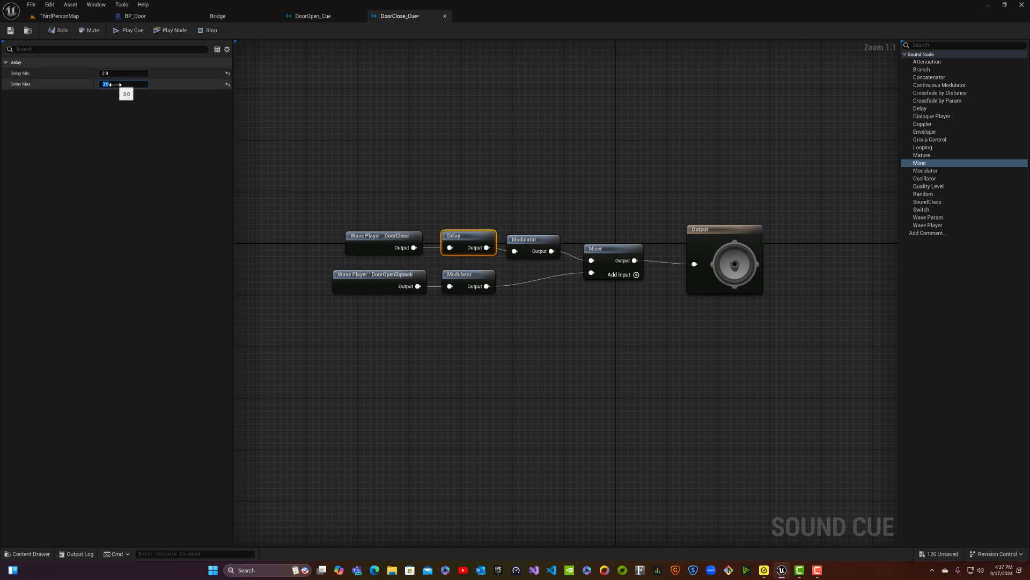
{"action": "type", "text": "2.9"}
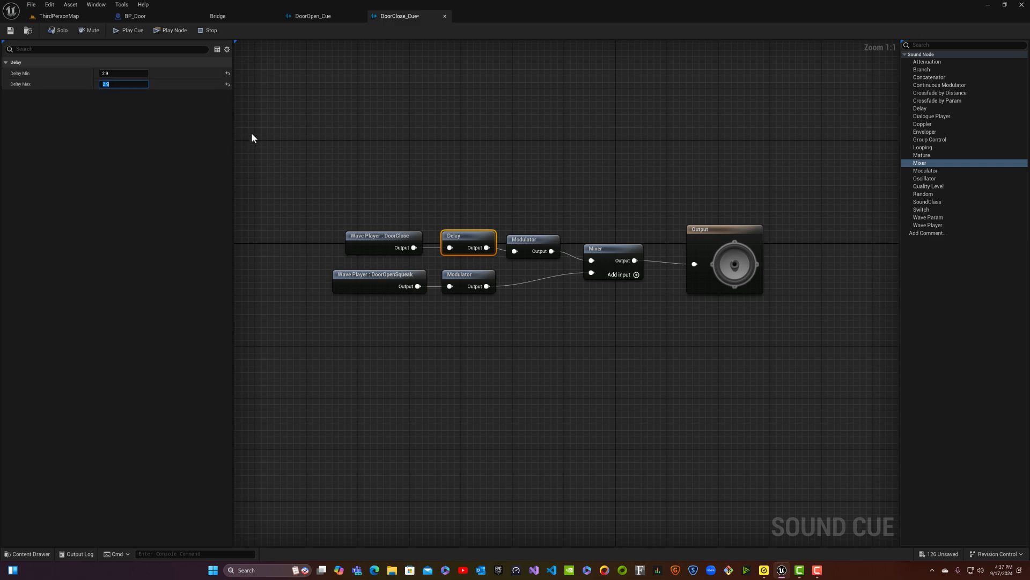
{"action": "key", "text": "Return"}
{"action": "left_click", "coordinate": [129, 31]}
- In BP_Door's Event Graph, move the Timeline, Lerp, Door and Set Relative Rotation nodes away from the SET node to make room
{"action": "left_click", "coordinate": [126, 17]}
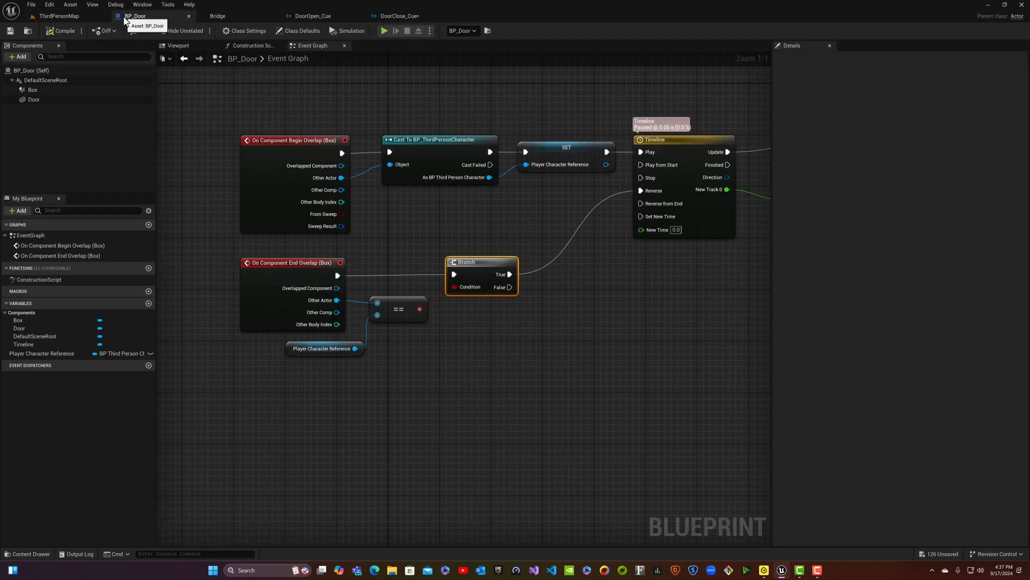
{"action": "scroll", "coordinate": [445, 221], "scroll_direction": "down", "scroll_amount": 1}
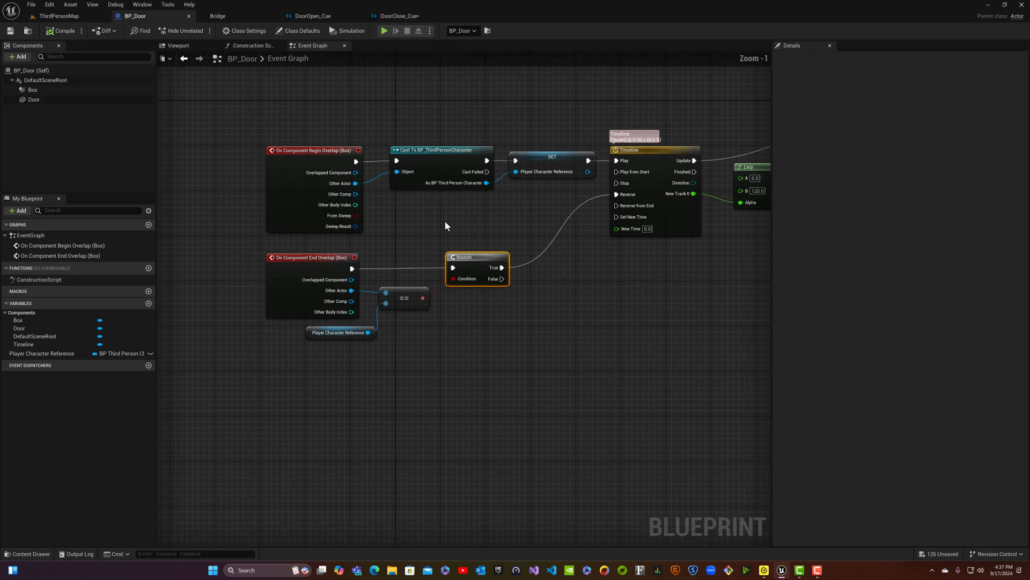
{"action": "scroll", "coordinate": [446, 221], "scroll_direction": "down", "scroll_amount": 1}
{"action": "right_click_drag", "start_coordinate": [530, 224], "coordinate": [448, 216]}
{"action": "left_click_drag", "start_coordinate": [474, 153], "coordinate": [675, 277]}
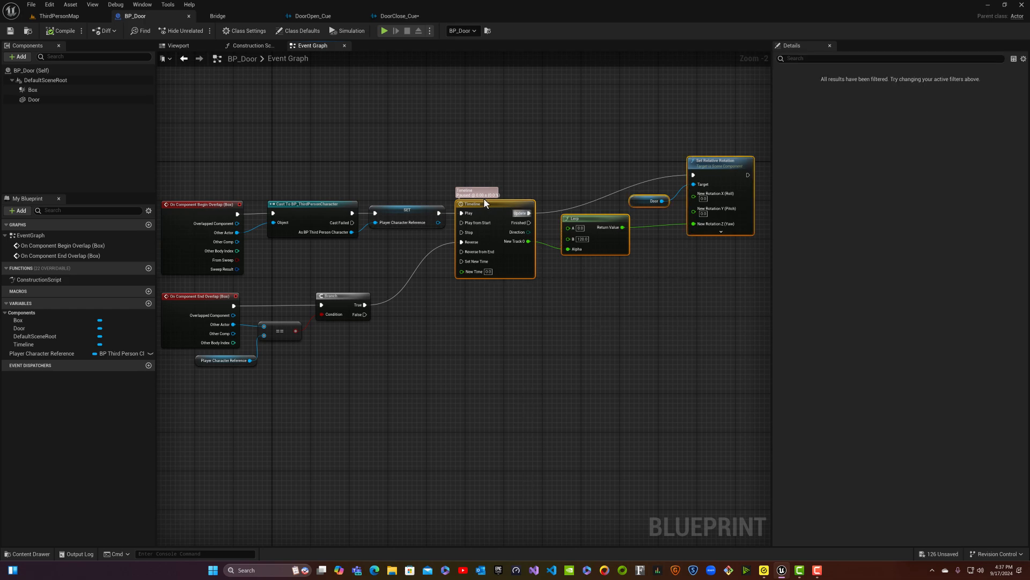
{"action": "left_click_drag", "start_coordinate": [483, 209], "coordinate": [570, 208]}
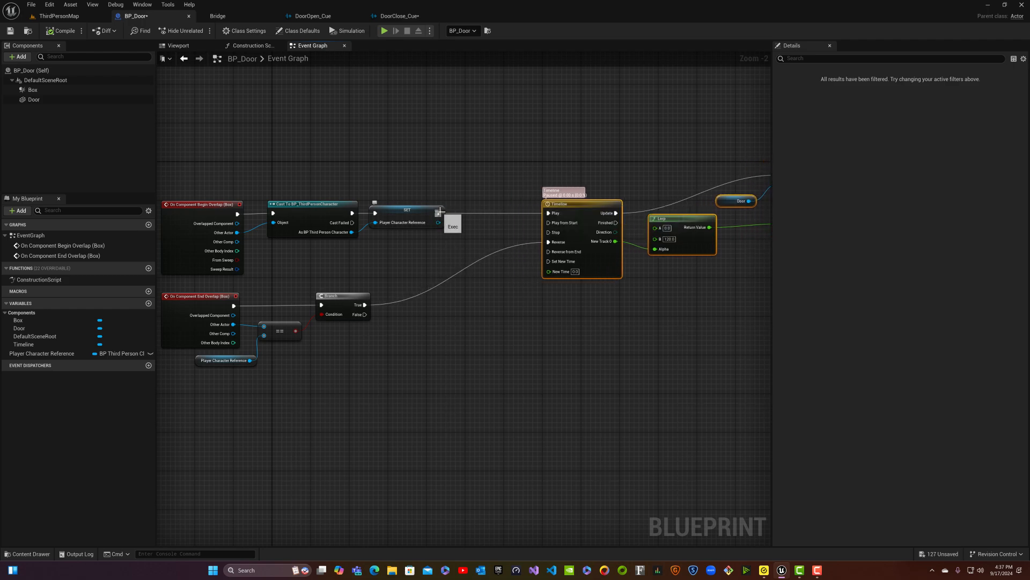
- Insert a Play Sound at Location node between SET and Timeline and place it slightly above their execution line
{"action": "left_click_drag", "start_coordinate": [439, 213], "coordinate": [468, 214]}
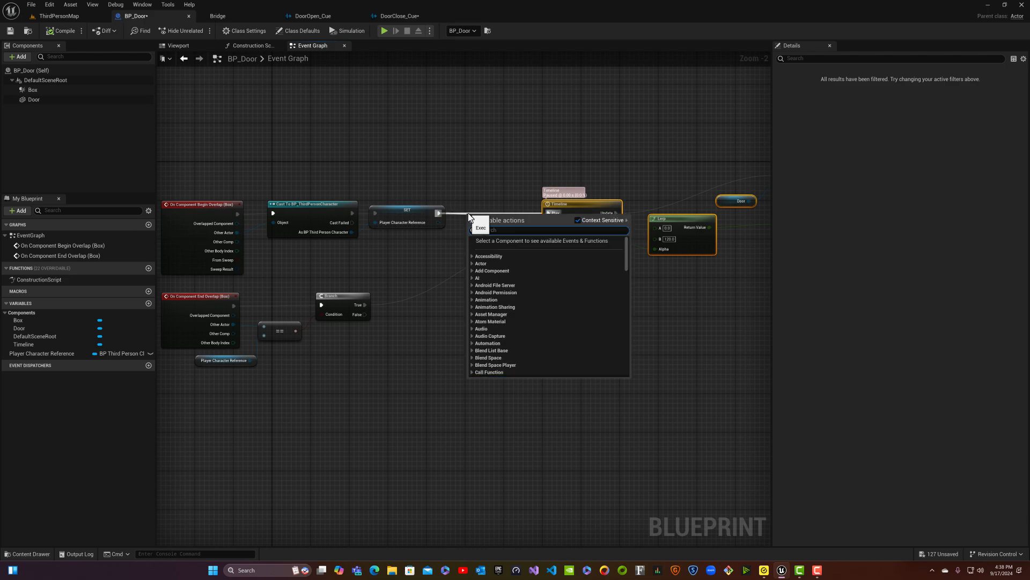
{"action": "type", "text": "play sound a"}
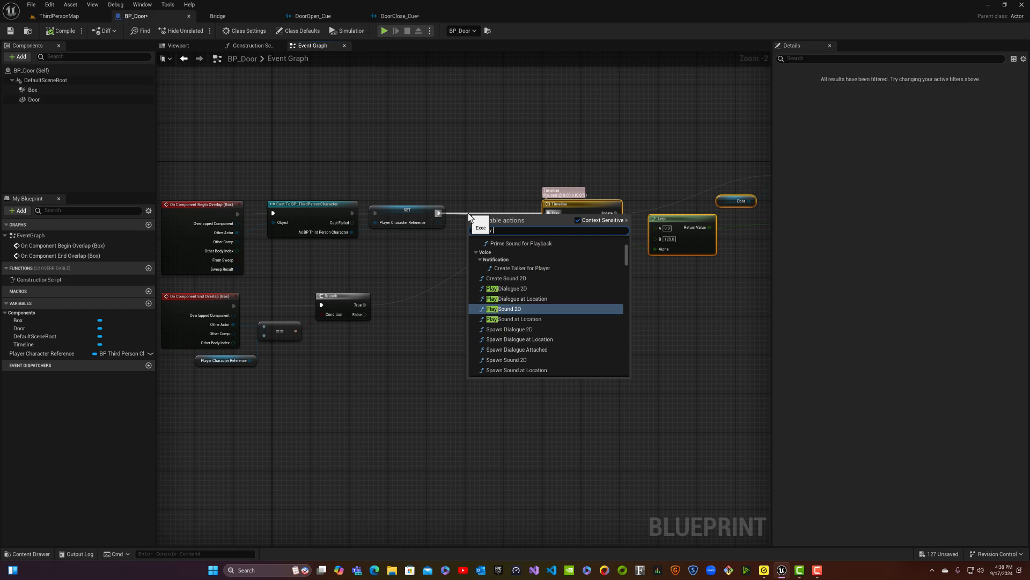
{"action": "type", "text": "t location"}
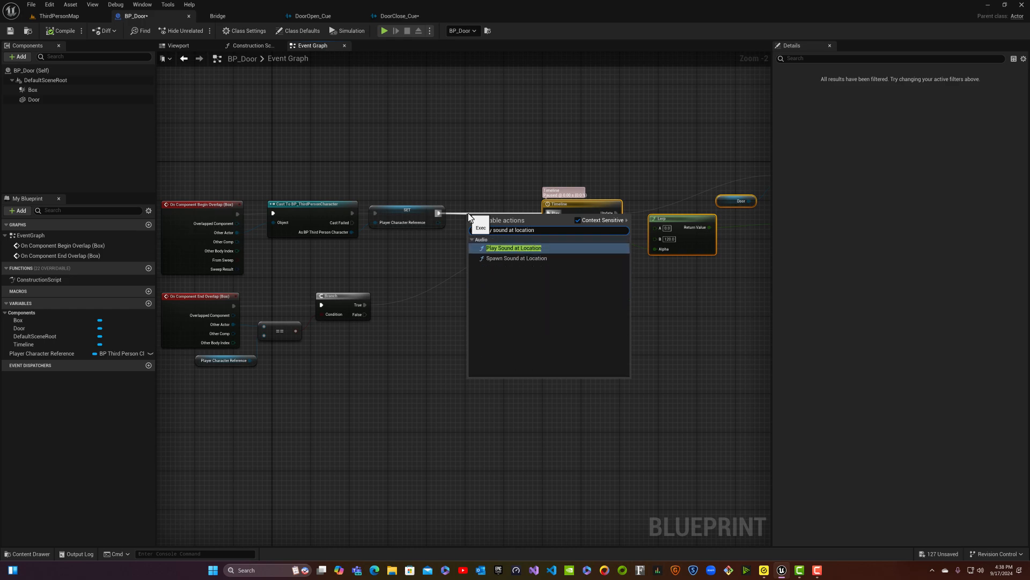
{"action": "key", "text": "Return"}
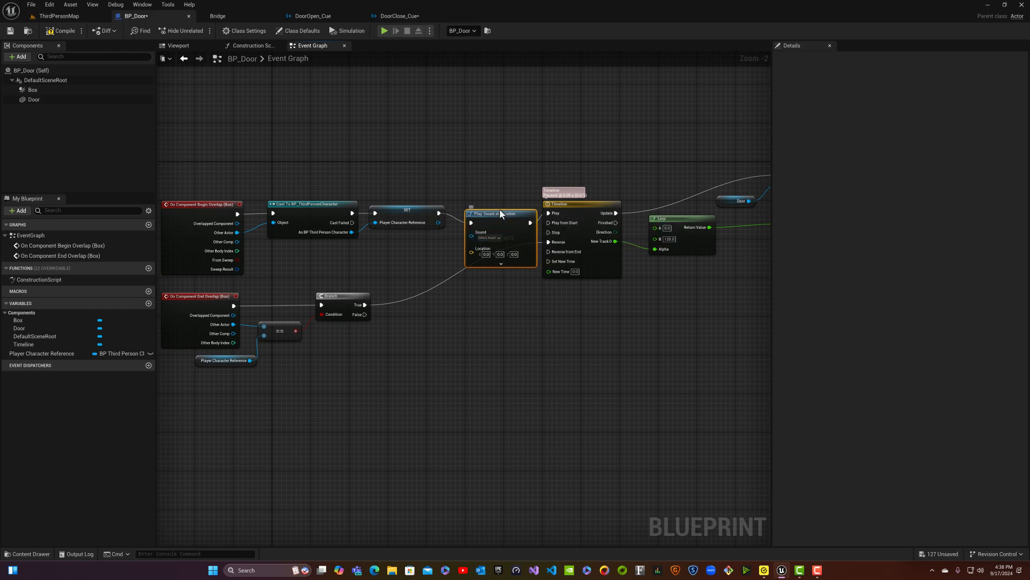
{"action": "left_click_drag", "start_coordinate": [500, 217], "coordinate": [500, 168]}
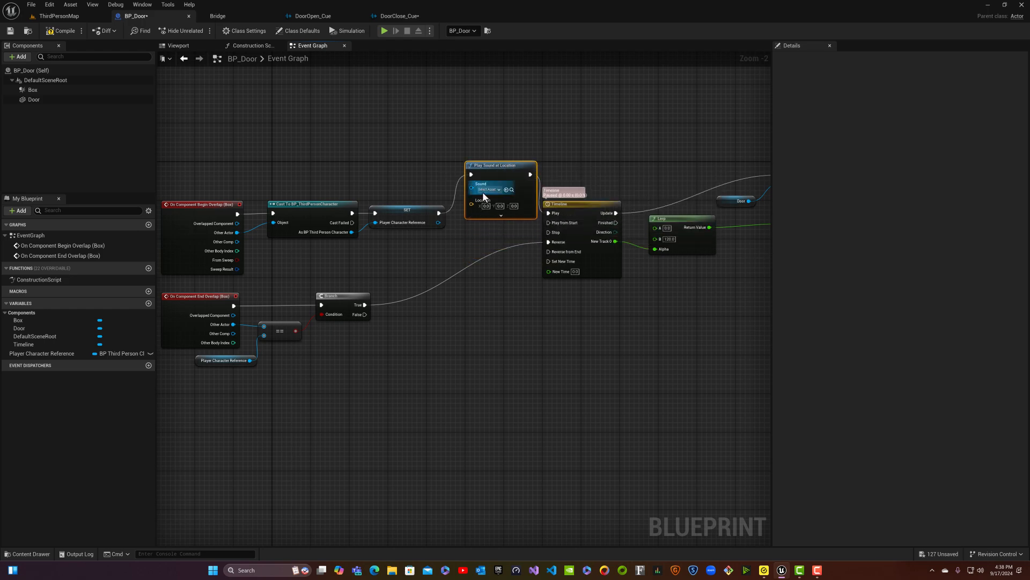
{"action": "left_click_drag", "start_coordinate": [471, 206], "coordinate": [446, 259]}
{"action": "type", "text": "get "}
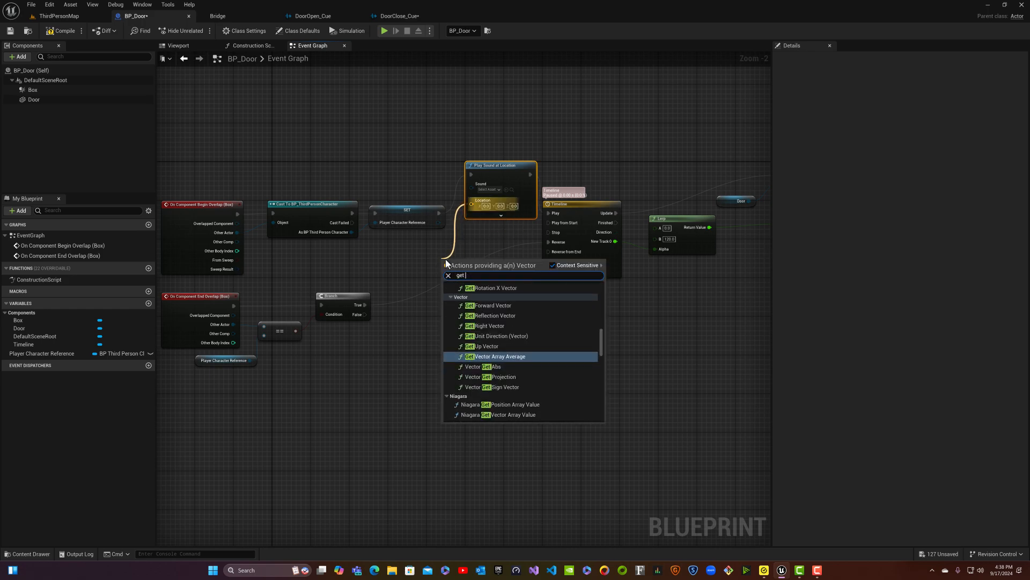
{"action": "type", "text": "actor location"}
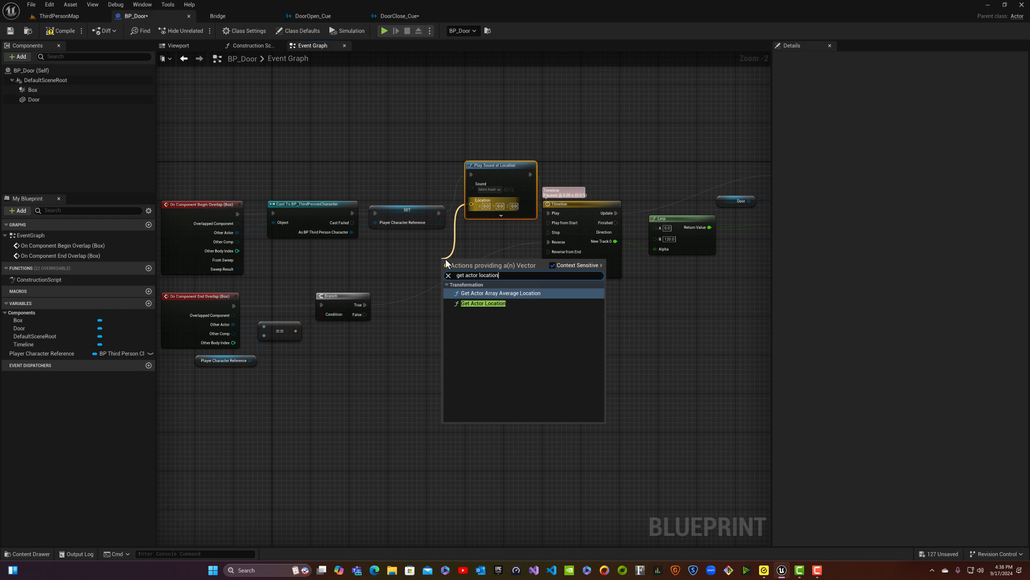
{"action": "key", "text": "Return"}
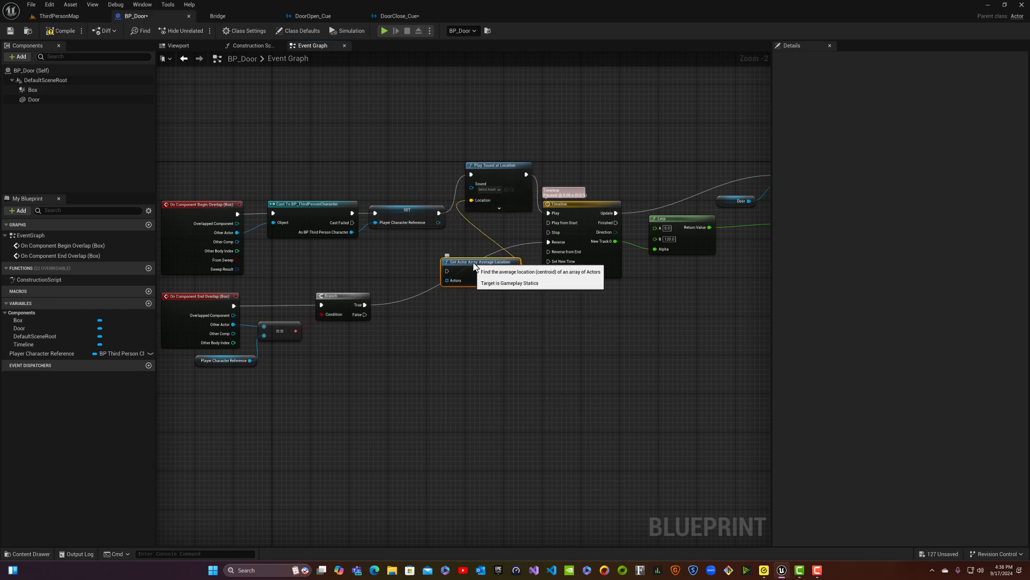
{"action": "left_click_drag", "start_coordinate": [475, 266], "coordinate": [408, 261]}
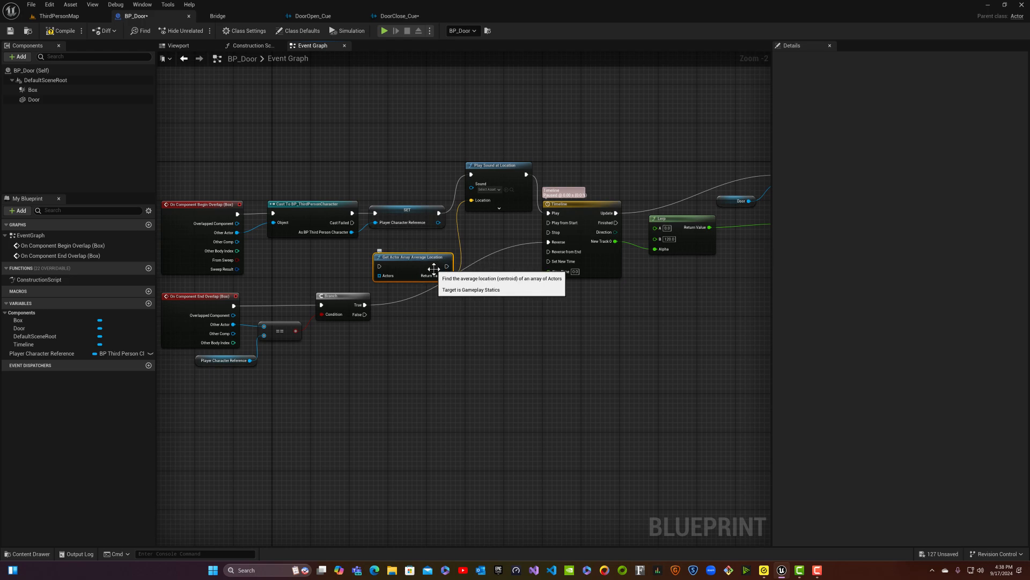
{"action": "key", "text": "Delete"}
- Feed the Play Sound at Location node's Location from a new Get Actor Location node, placed below the SET node
{"action": "left_click_drag", "start_coordinate": [471, 201], "coordinate": [462, 255]}
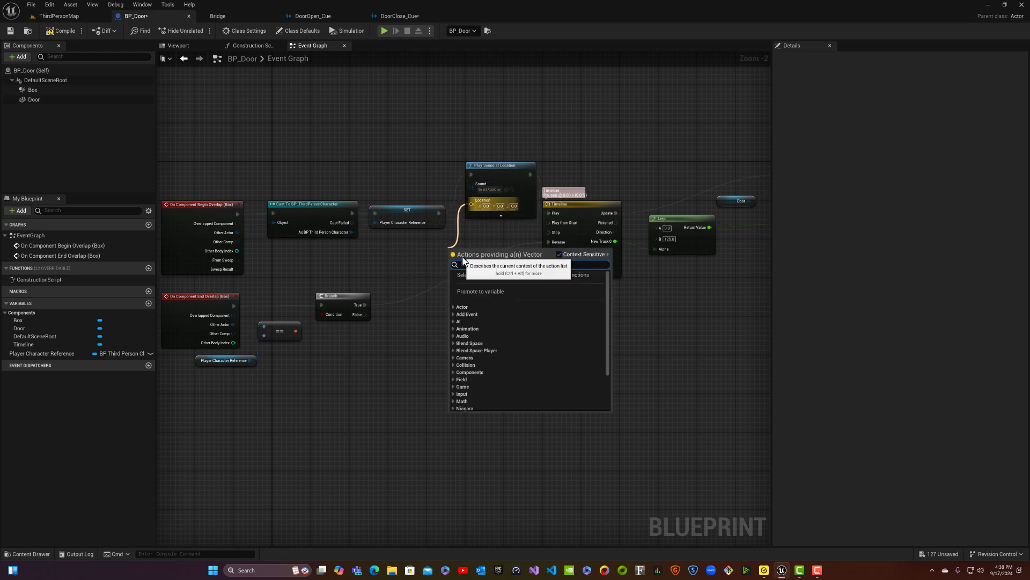
{"action": "type", "text": "get acto"}
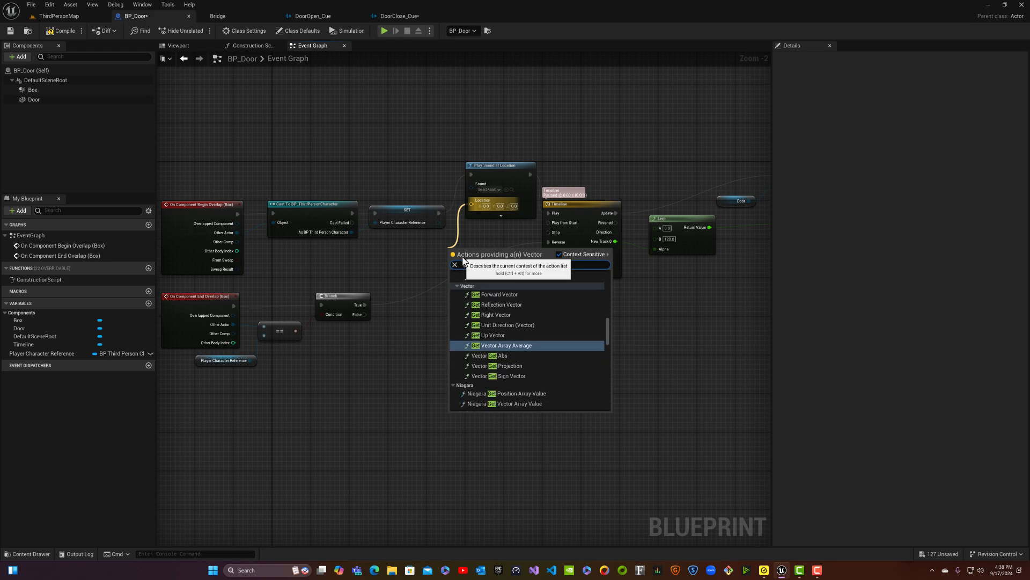
{"action": "type", "text": "r lo"}
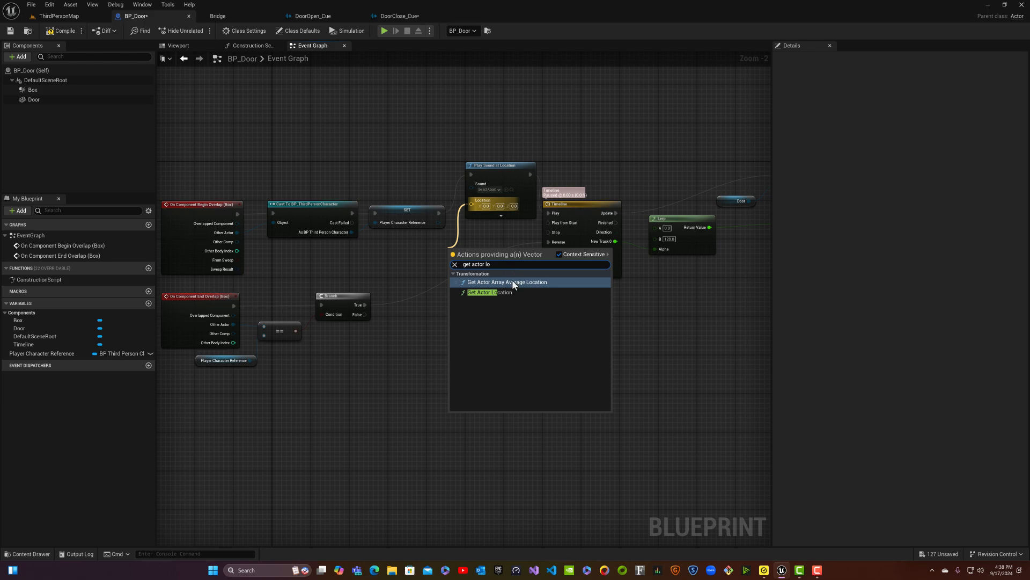
{"action": "left_click", "coordinate": [482, 294]}
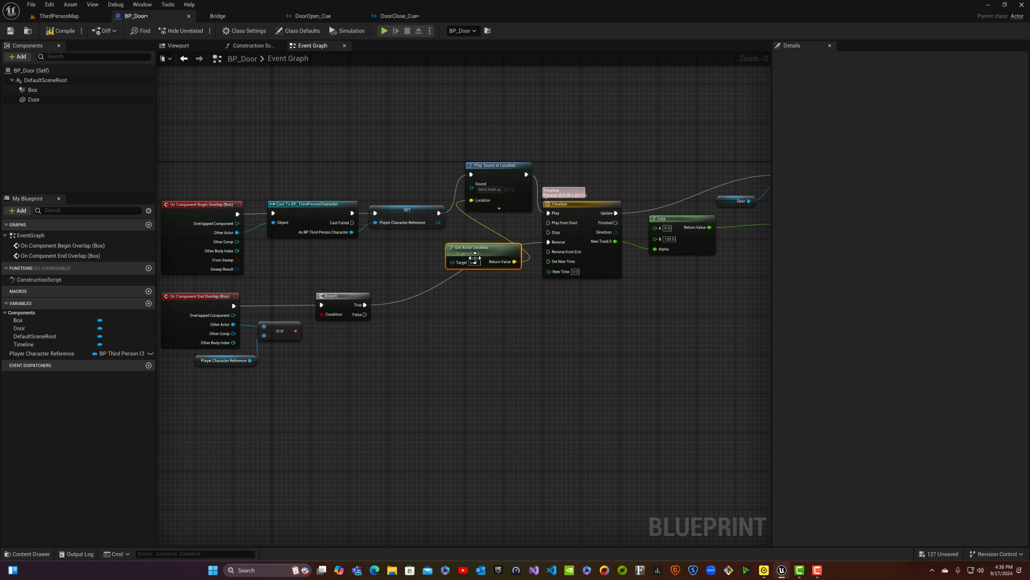
{"action": "left_click_drag", "start_coordinate": [482, 253], "coordinate": [395, 258]}
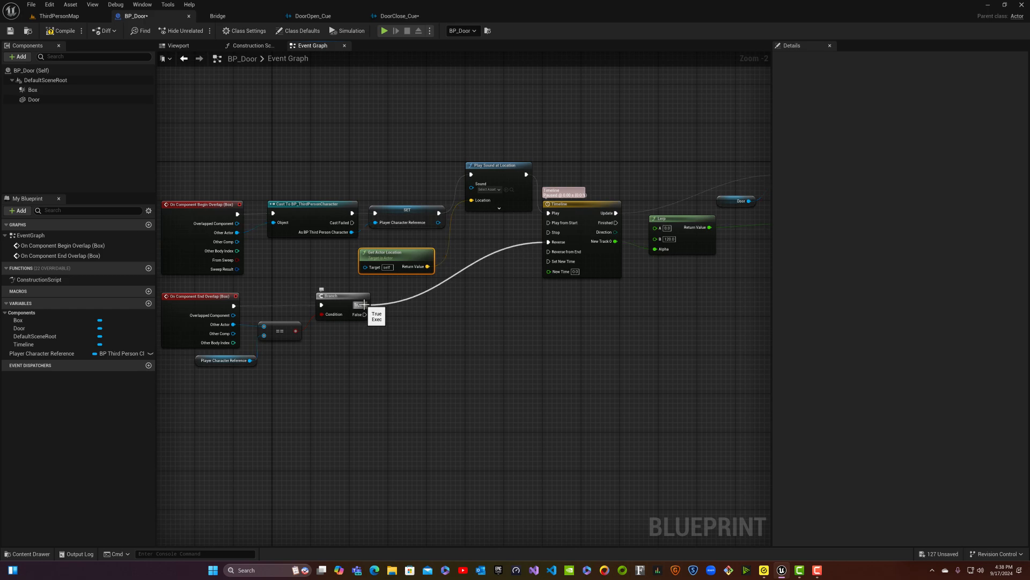
- Insert a second Play Sound at Location node between Branch's True output and Timeline's Reverse, and connect Get Actor Location to its Location
{"action": "left_click_drag", "start_coordinate": [364, 305], "coordinate": [406, 305]}
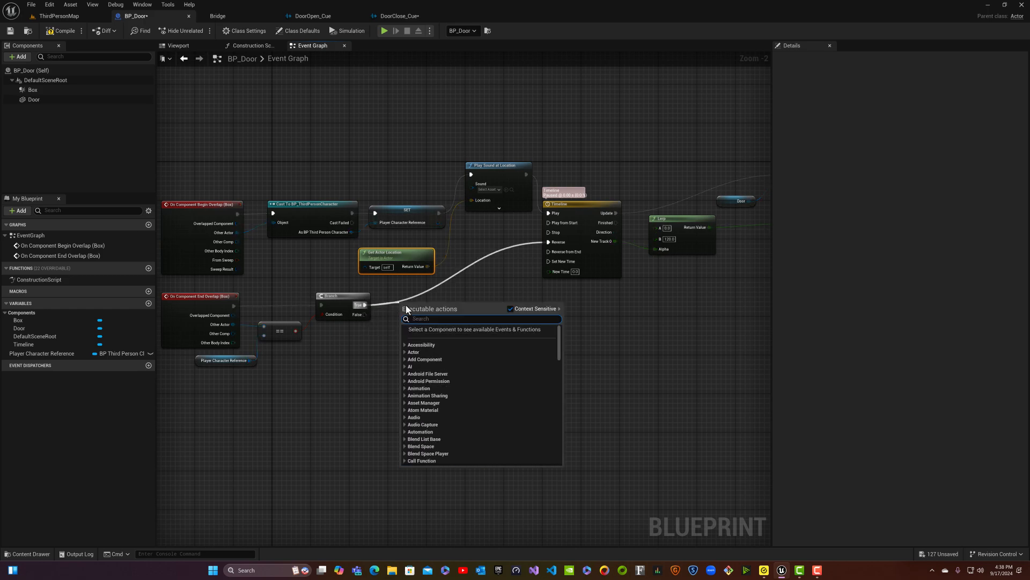
{"action": "type", "text": "play sou"}
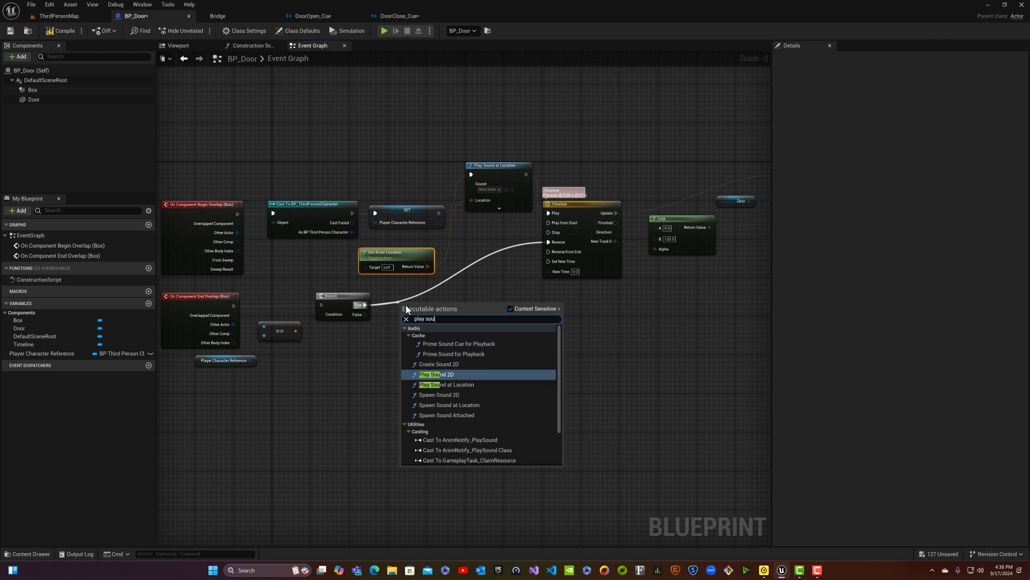
{"action": "type", "text": "nd at"}
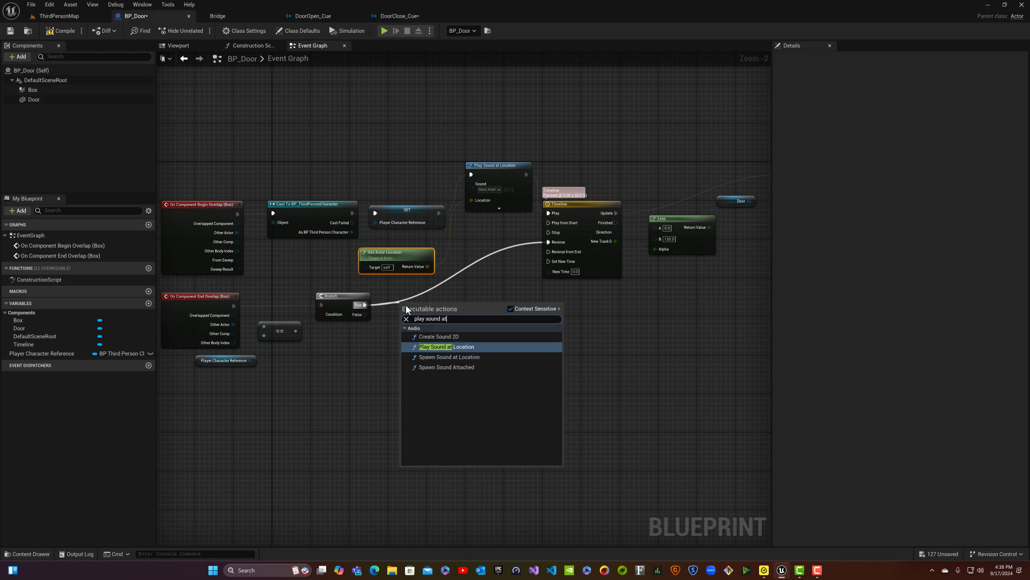
{"action": "type", "text": " location"}
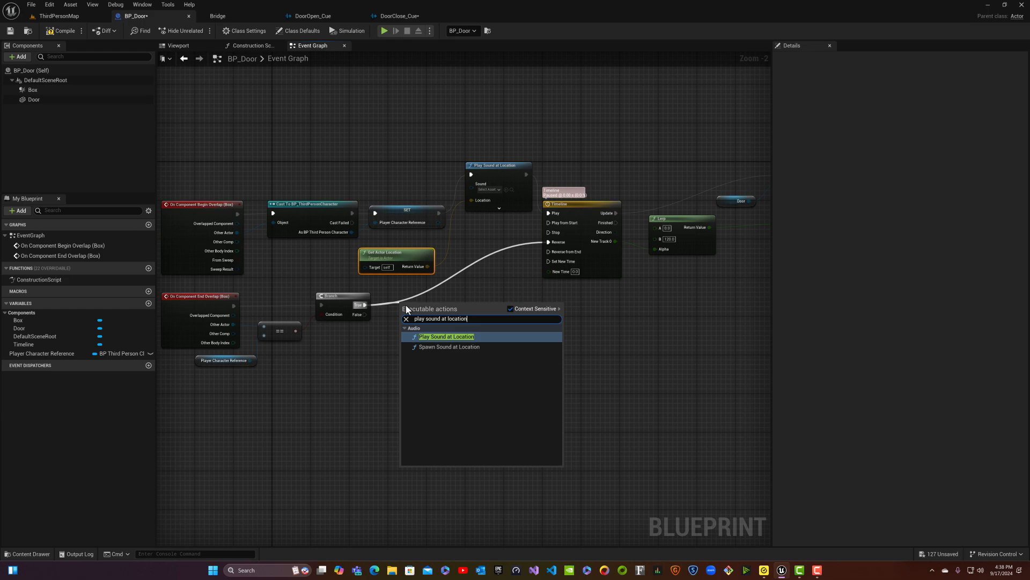
{"action": "key", "text": "Return"}
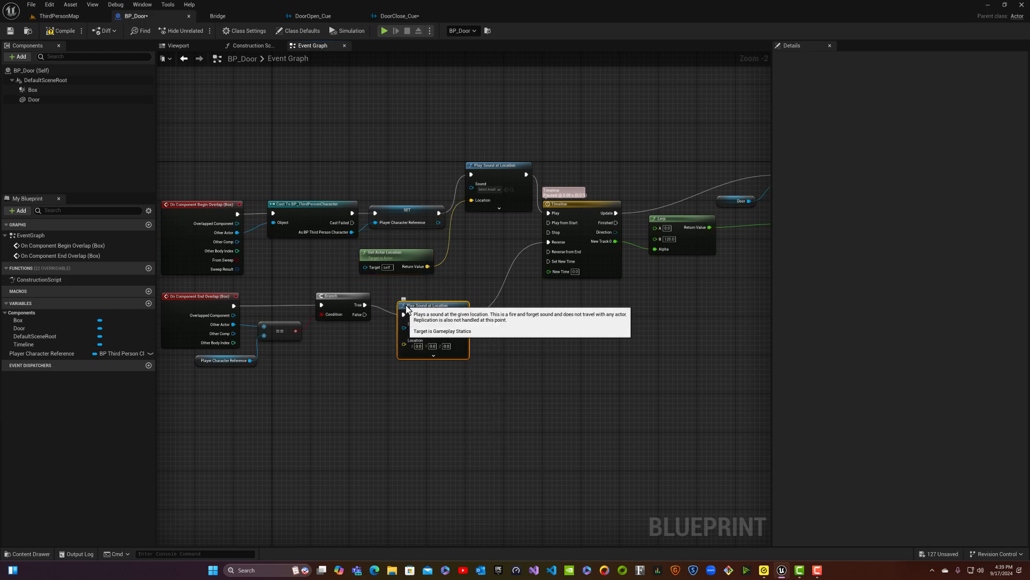
{"action": "left_click_drag", "start_coordinate": [427, 263], "coordinate": [404, 344]}
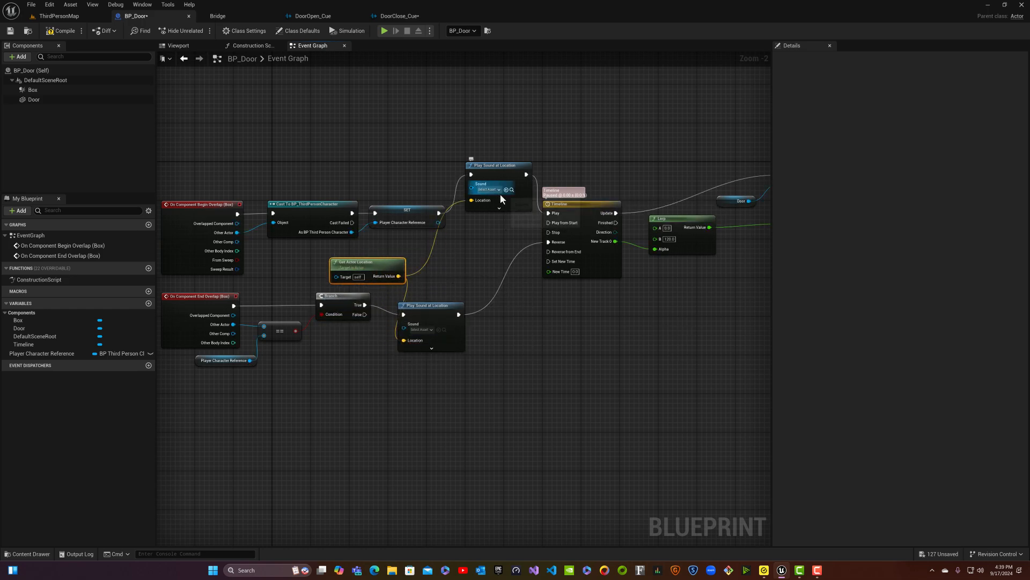
- Assign DoorOpen_Cue as the sound of the Play Sound at Location node on the begin-overlap path
{"action": "left_click", "coordinate": [499, 190]}
{"action": "type", "text": "op"}
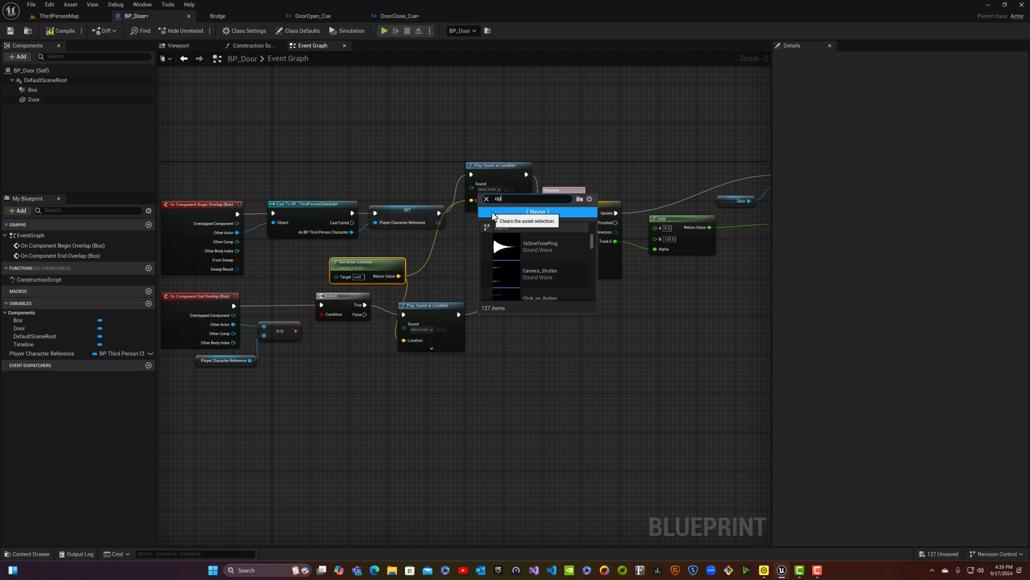
{"action": "type", "text": "en"}
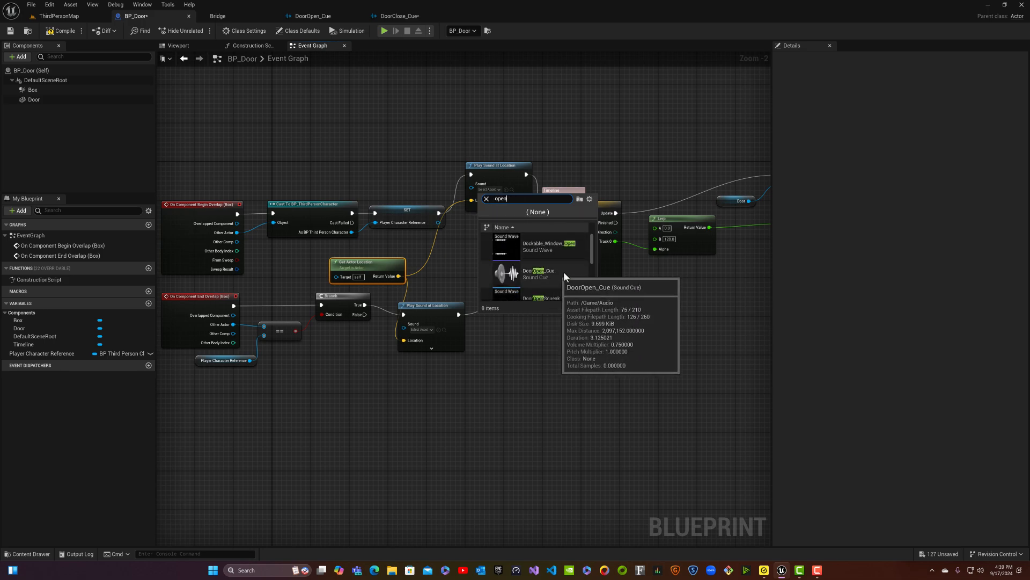
{"action": "left_click", "coordinate": [564, 273]}
- Assign DoorClose_Cue as the sound of the Play Sound at Location node that follows the Branch
{"action": "left_click", "coordinate": [419, 330]}
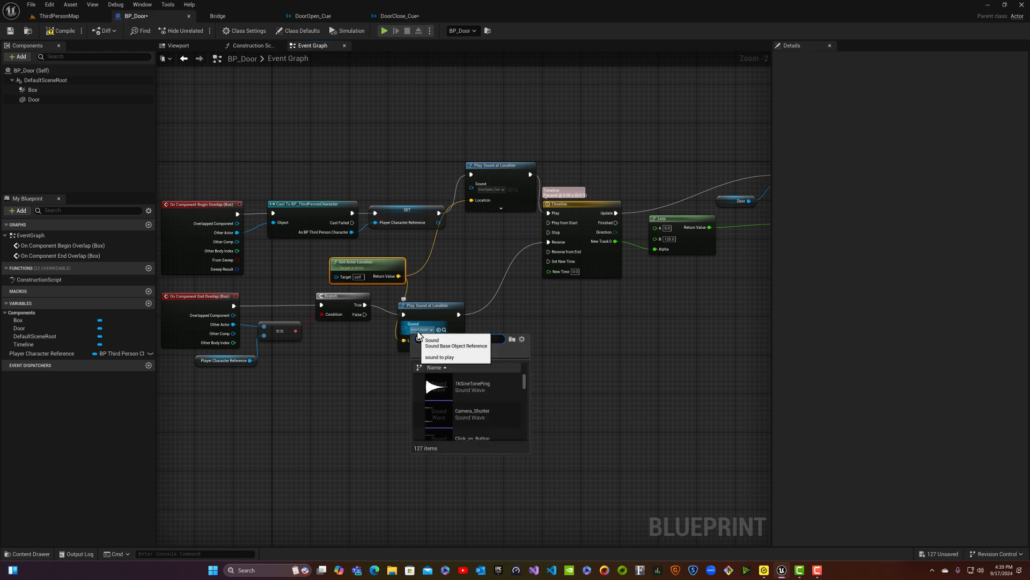
{"action": "type", "text": "cl"}
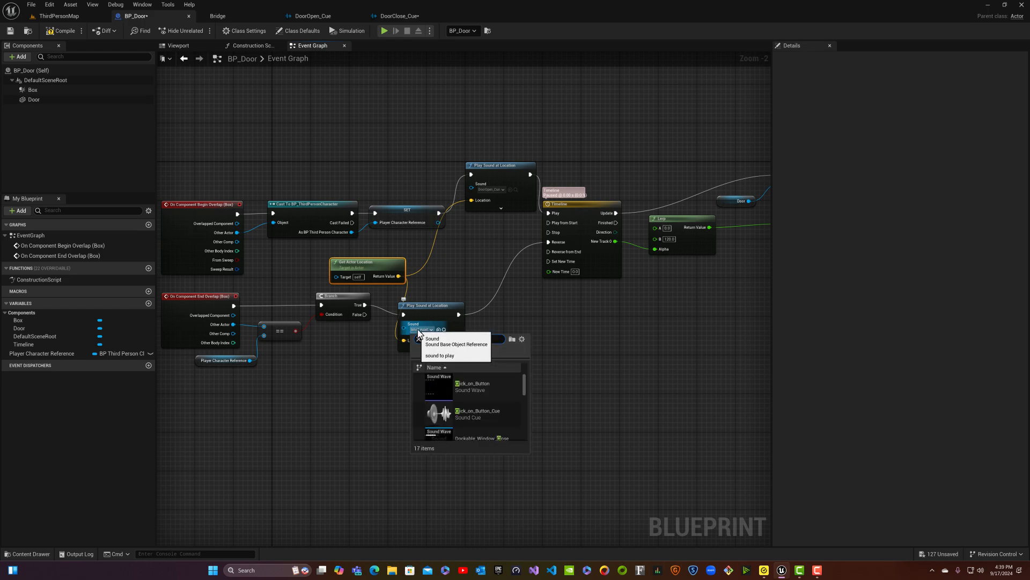
{"action": "type", "text": "ose"}
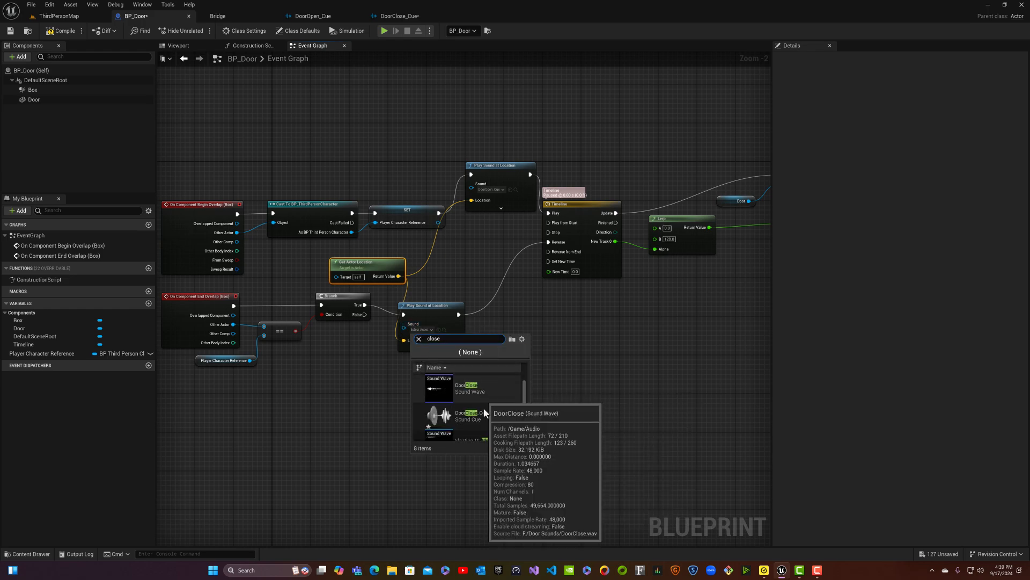
{"action": "left_click", "coordinate": [483, 413]}
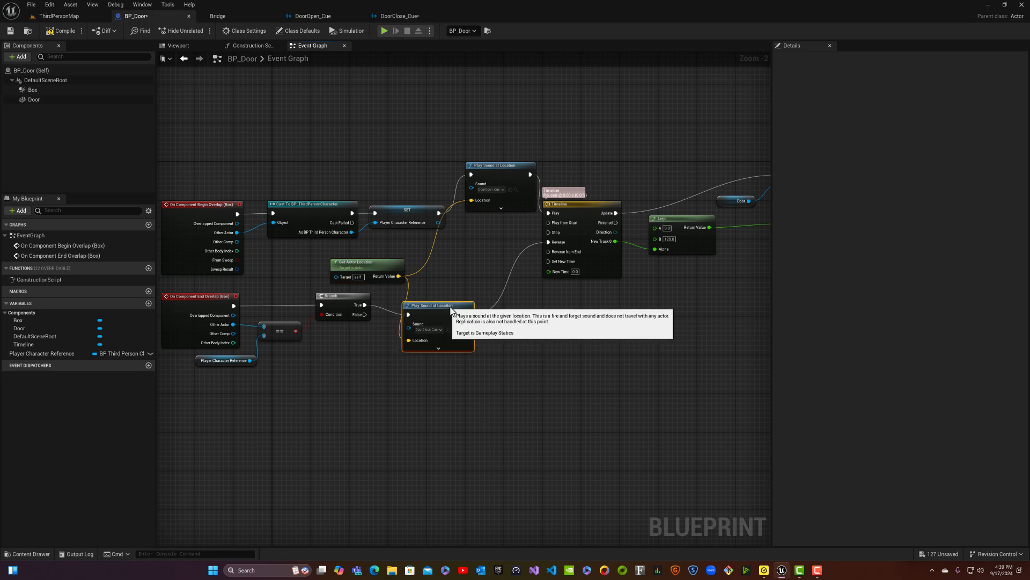
- Line up the door-close Play Sound at Location node with the Branch's True output, and compile and save BP_Door
{"action": "left_click_drag", "start_coordinate": [451, 310], "coordinate": [484, 300]}
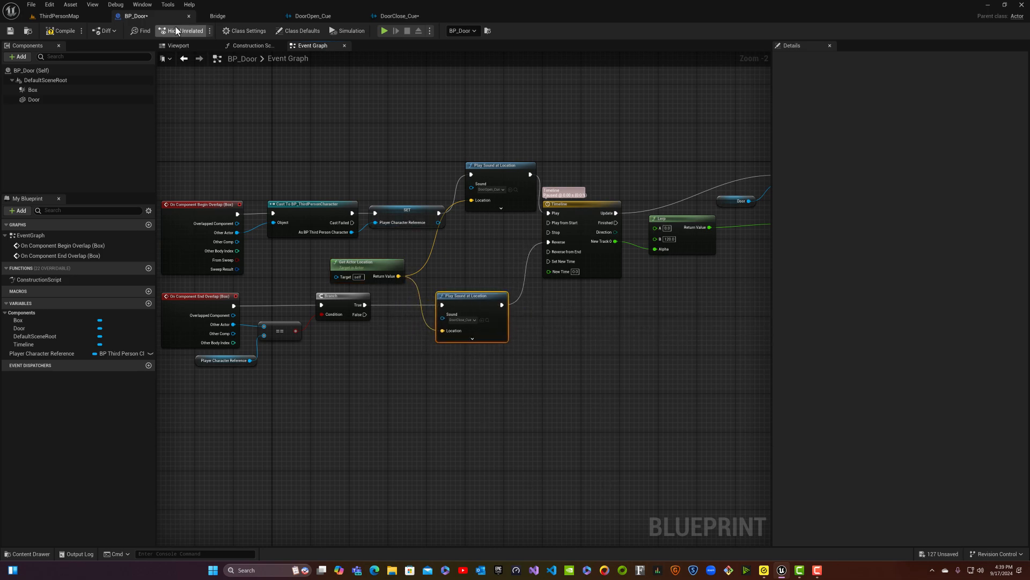
{"action": "left_click", "coordinate": [57, 31]}
{"action": "left_click", "coordinate": [11, 31]}
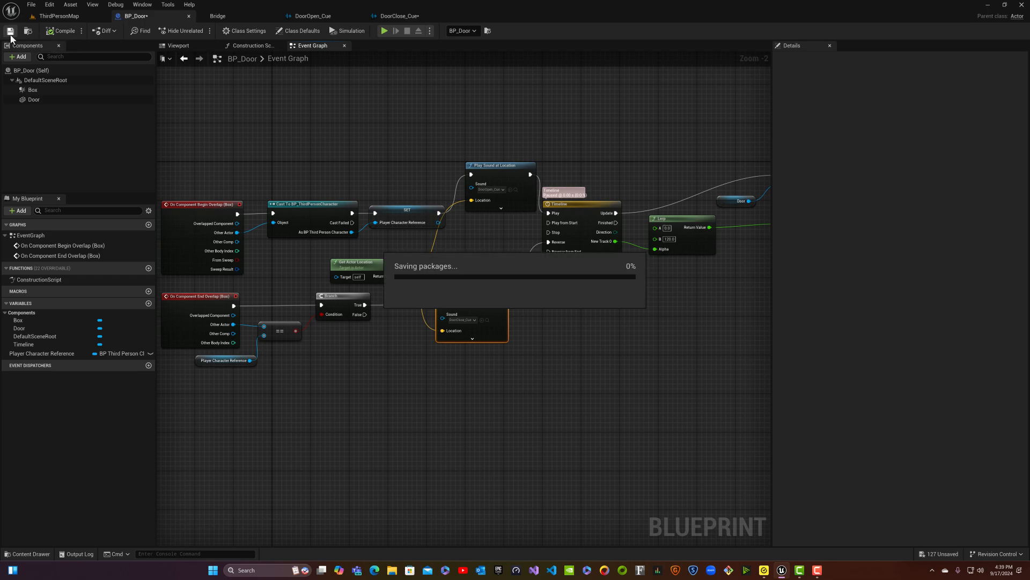
- Play ThirdPersonMap and walk the character through the door into the room to test the opening and closing sounds
{"action": "left_click", "coordinate": [57, 16]}
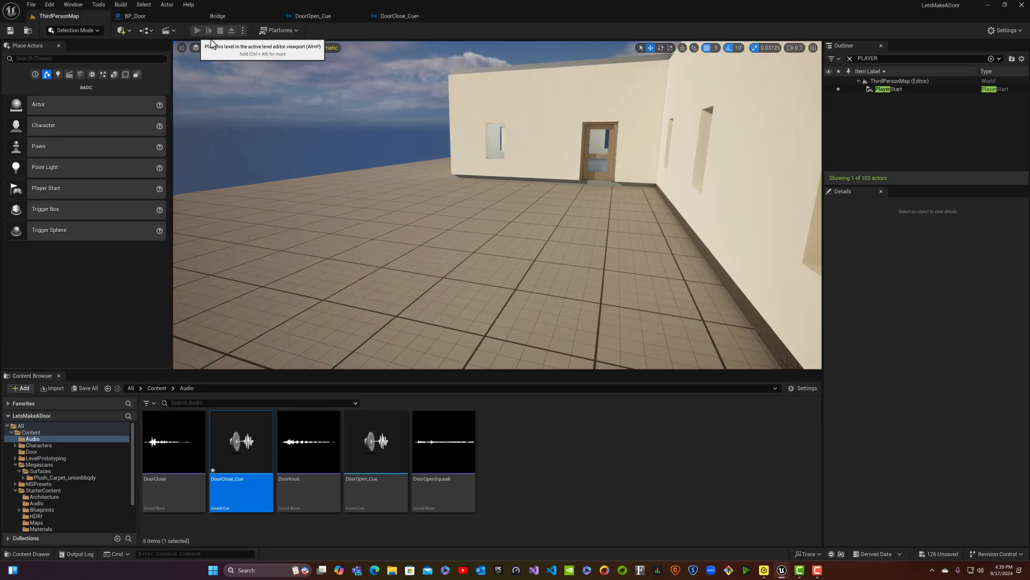
{"action": "left_click", "coordinate": [197, 31]}
{"action": "left_click", "coordinate": [374, 125]}
{"action": "key", "text": "w"}
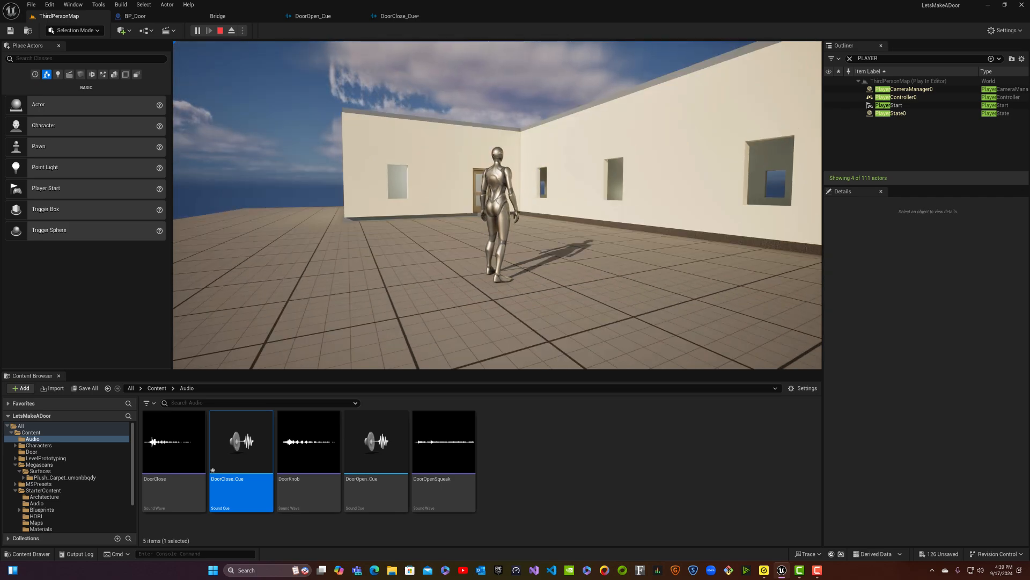
{"action": "key", "text": "w"}
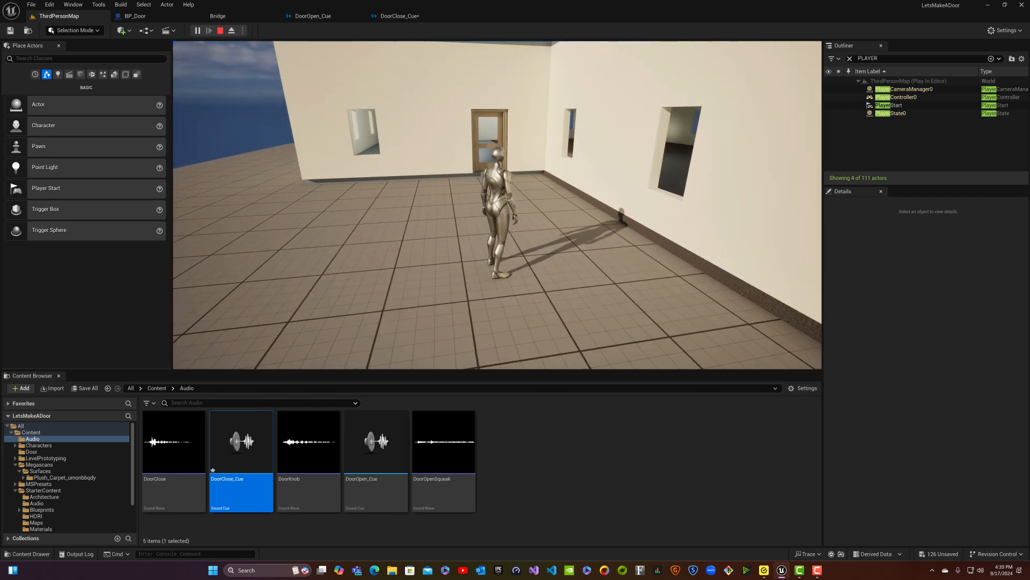
{"action": "key", "text": "w"}
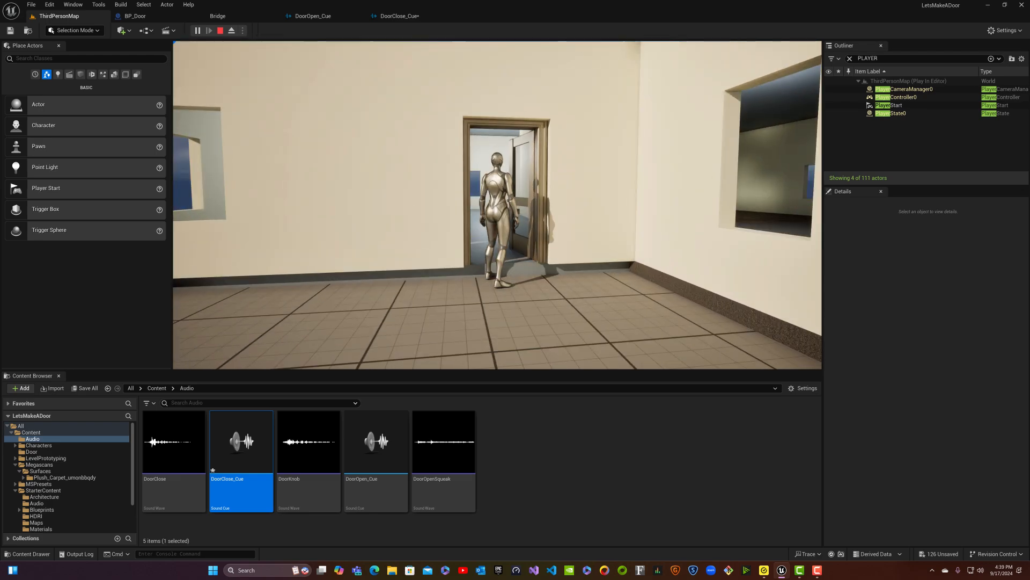
{"action": "key", "text": "w"}
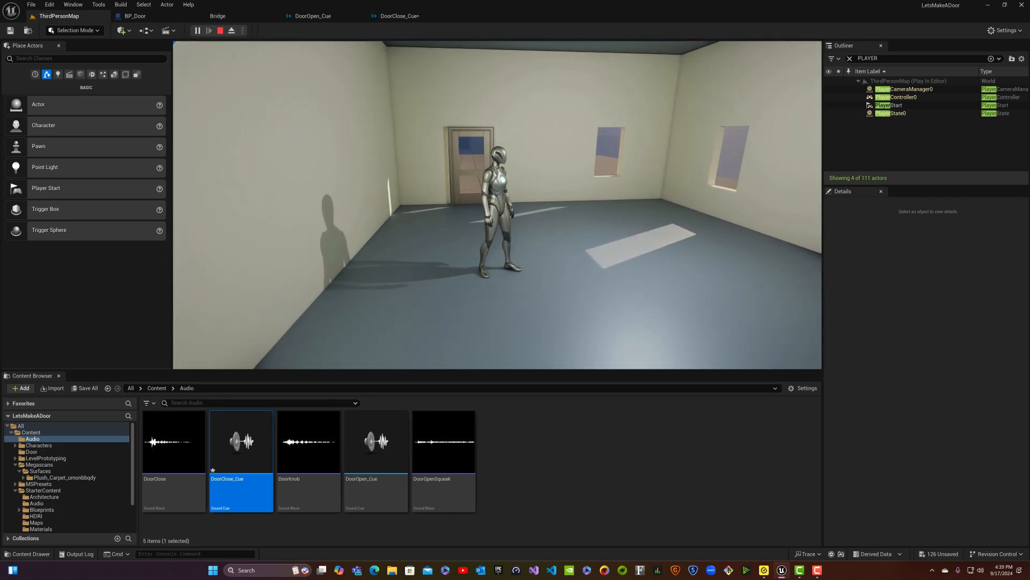
- Walk the character toward and away from the door inside the room to retest its sounds, and end the play session
{"action": "key", "text": "w"}
{"action": "key", "text": "s"}
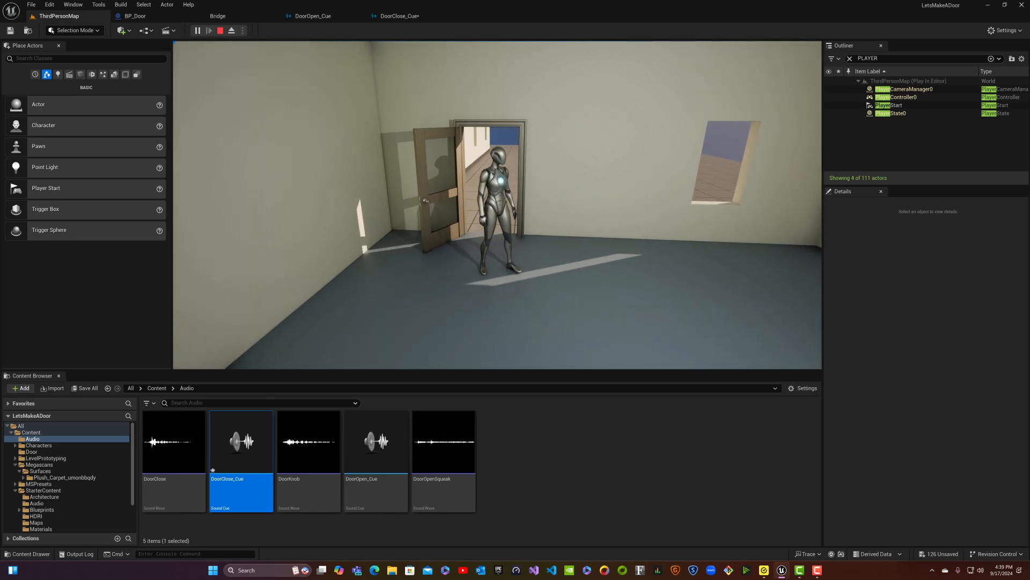
{"action": "key", "text": "s"}
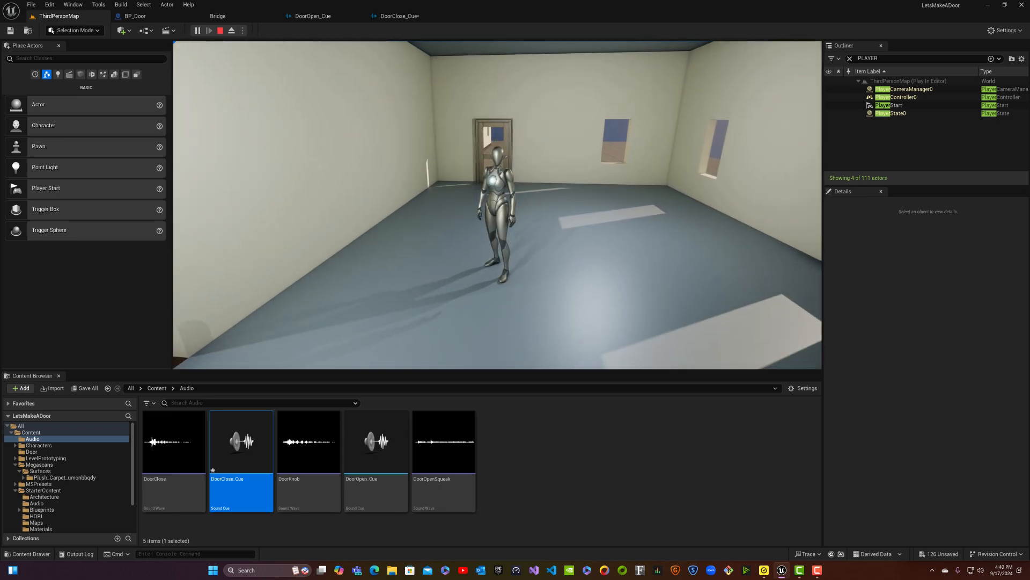
{"action": "key", "text": "w"}
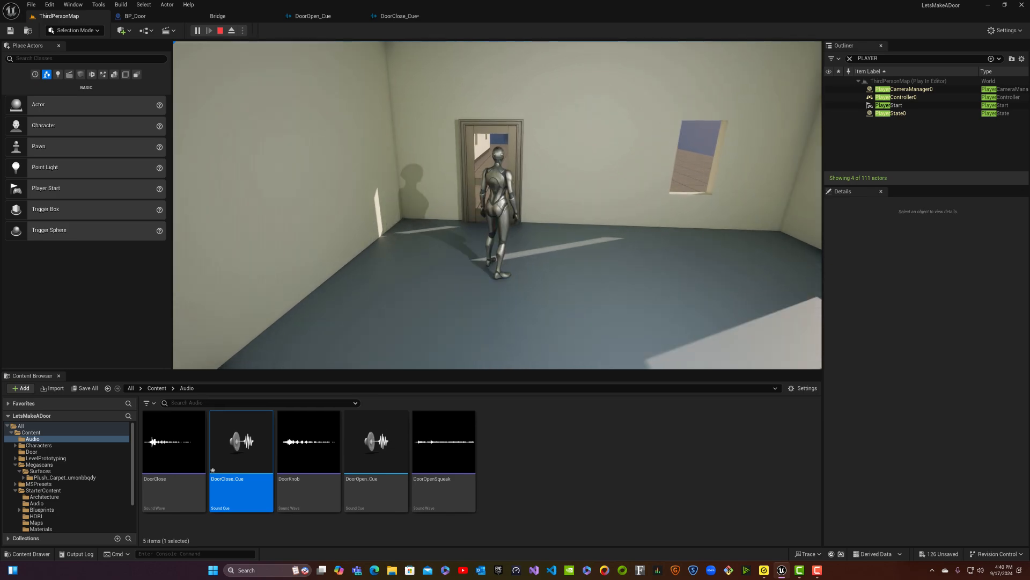
{"action": "key", "text": "w"}
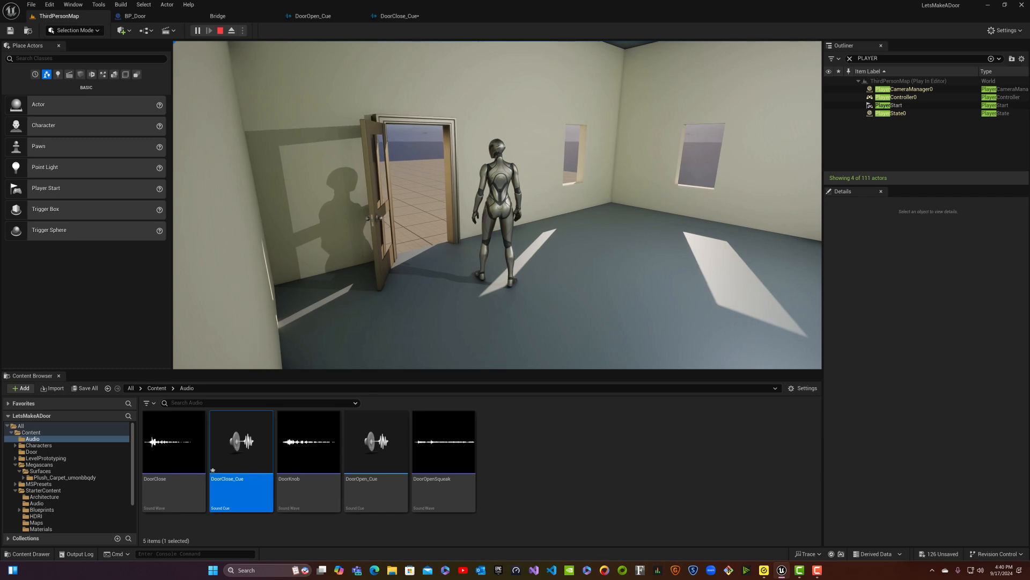
{"action": "key", "text": "Escape"}
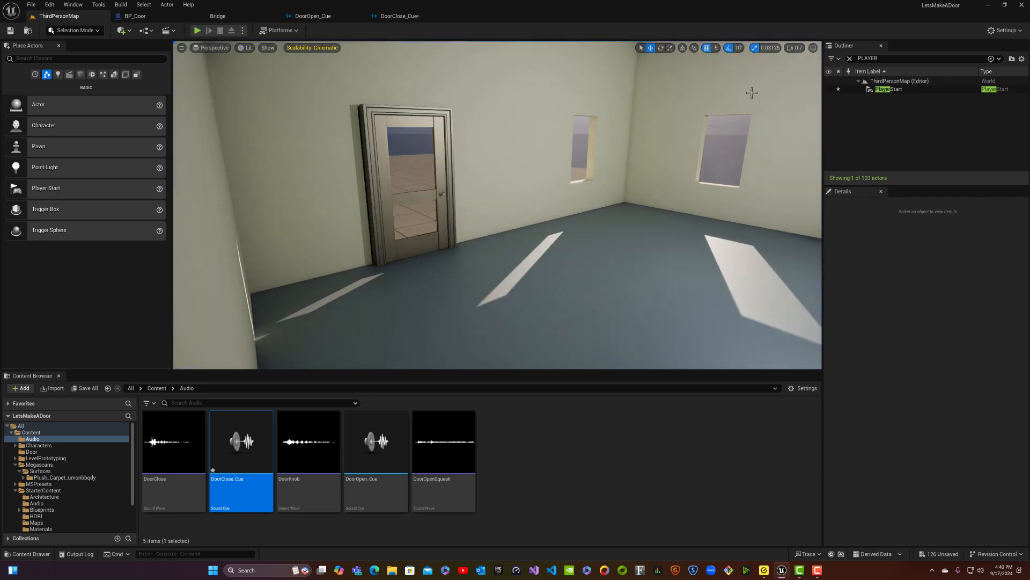
- Save the DoorClose_Cue sound cue and bring up DoorOpen_Cue
{"action": "left_click", "coordinate": [406, 16]}
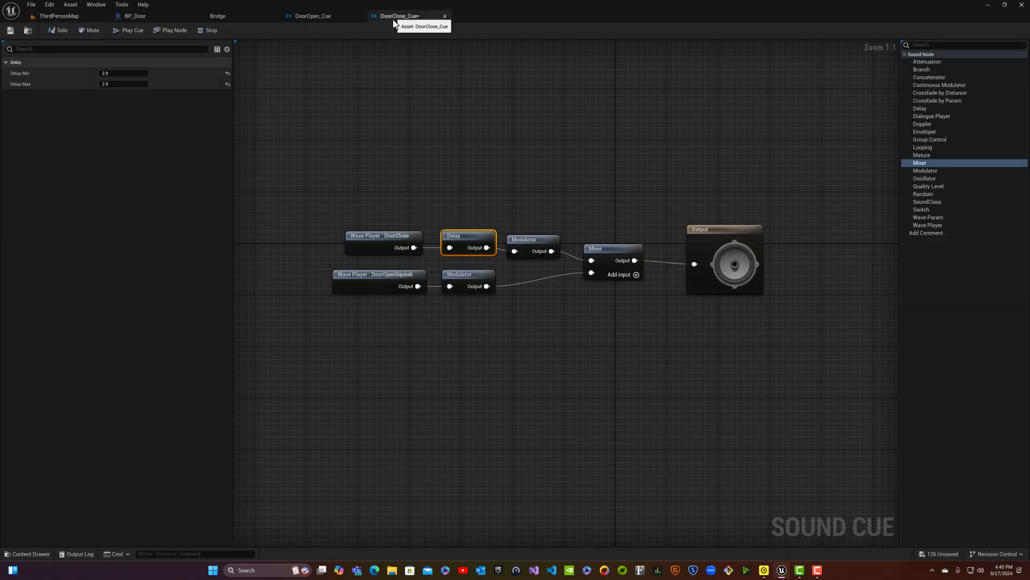
{"action": "left_click", "coordinate": [10, 31]}
{"action": "left_click", "coordinate": [306, 16]}
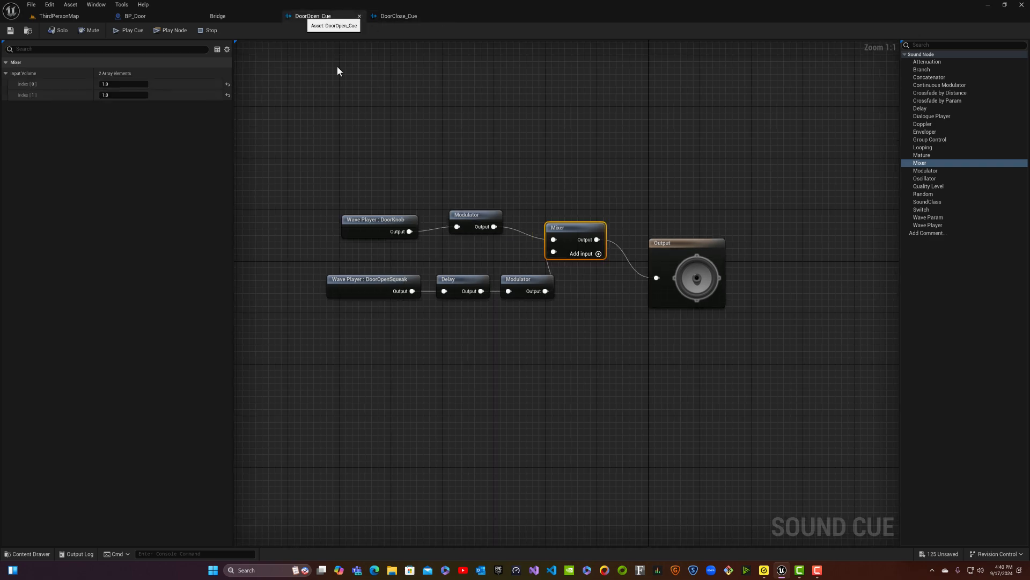
- Add an Enveloper node and insert it between the DoorOpenSqueak branch's Modulator and the Mixer's second input
{"action": "left_click_drag", "start_coordinate": [924, 134], "coordinate": [571, 145]}
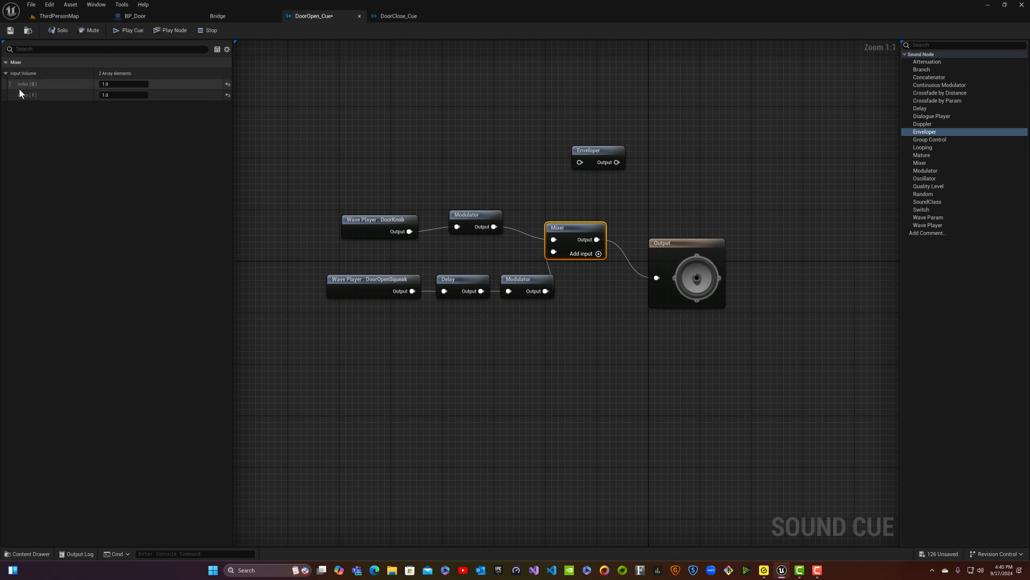
{"action": "left_click", "coordinate": [582, 151]}
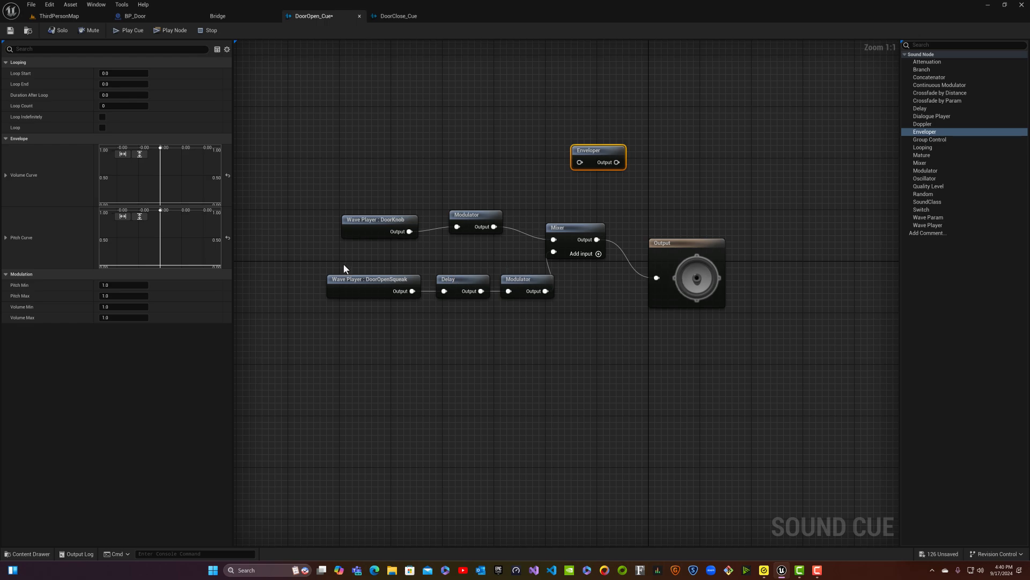
{"action": "left_click_drag", "start_coordinate": [346, 264], "coordinate": [428, 282]}
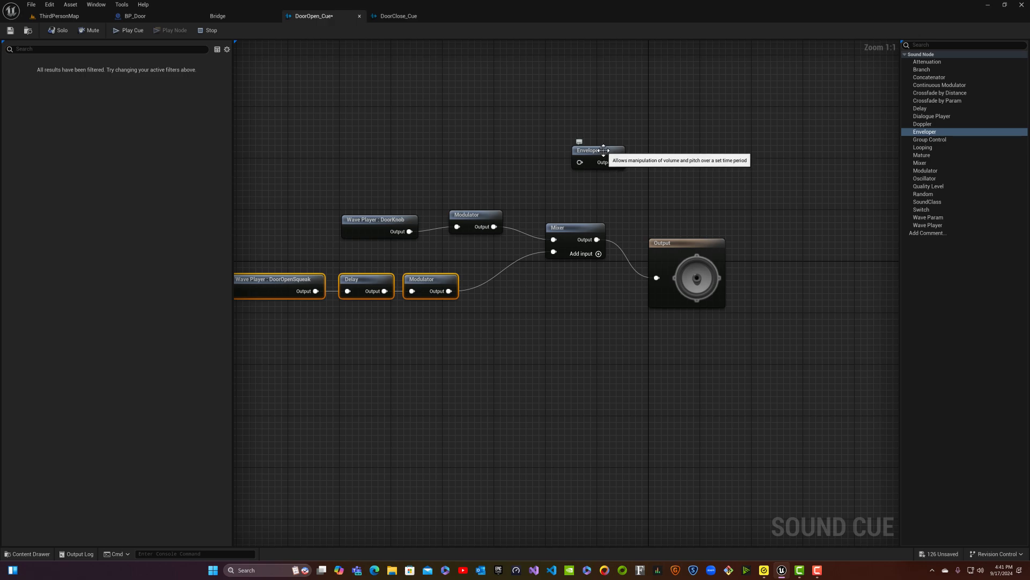
{"action": "left_click_drag", "start_coordinate": [594, 164], "coordinate": [554, 252]}
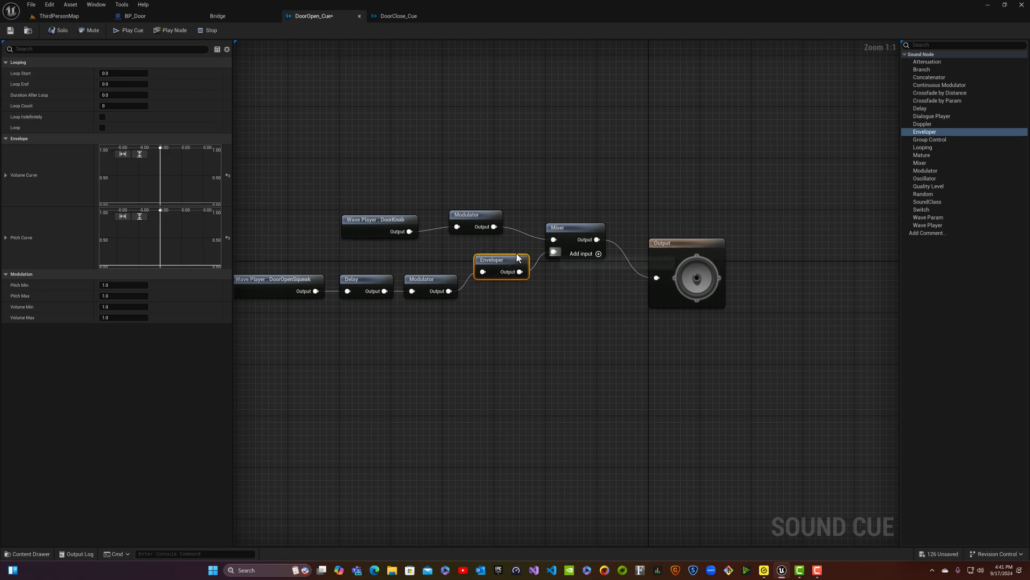
- Add a key to the Enveloper's Volume Curve and move it to time about 0.0056 near zero volume
{"action": "right_click", "coordinate": [173, 153]}
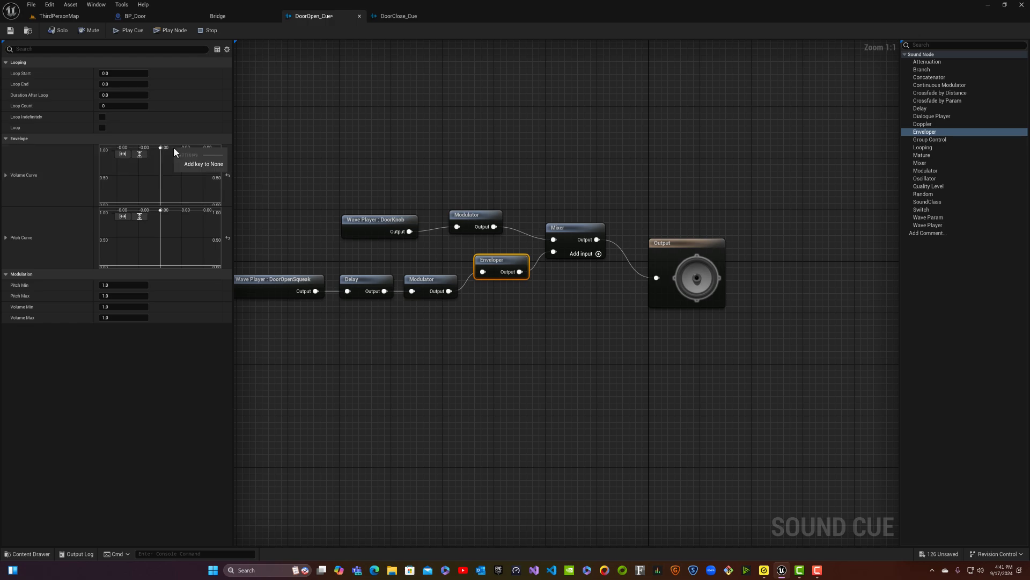
{"action": "left_click", "coordinate": [200, 165]}
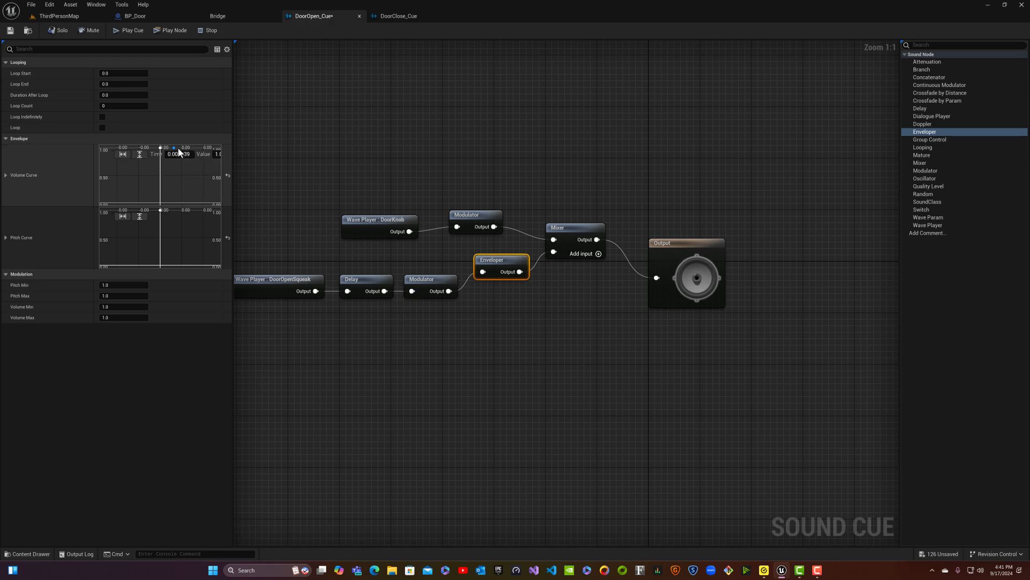
{"action": "mouse_move", "coordinate": [175, 150]}
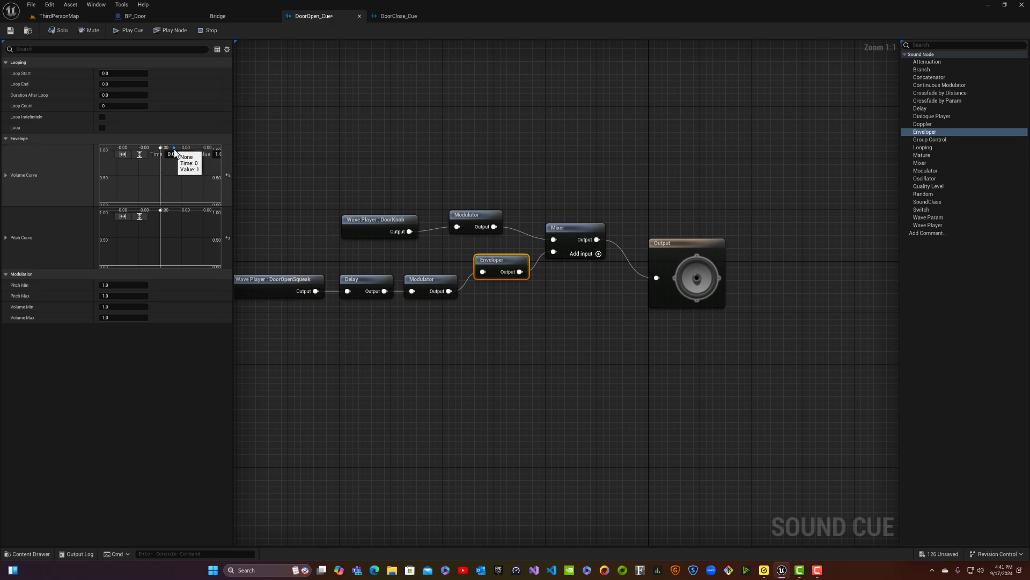
{"action": "left_click_drag", "start_coordinate": [175, 149], "coordinate": [221, 205]}
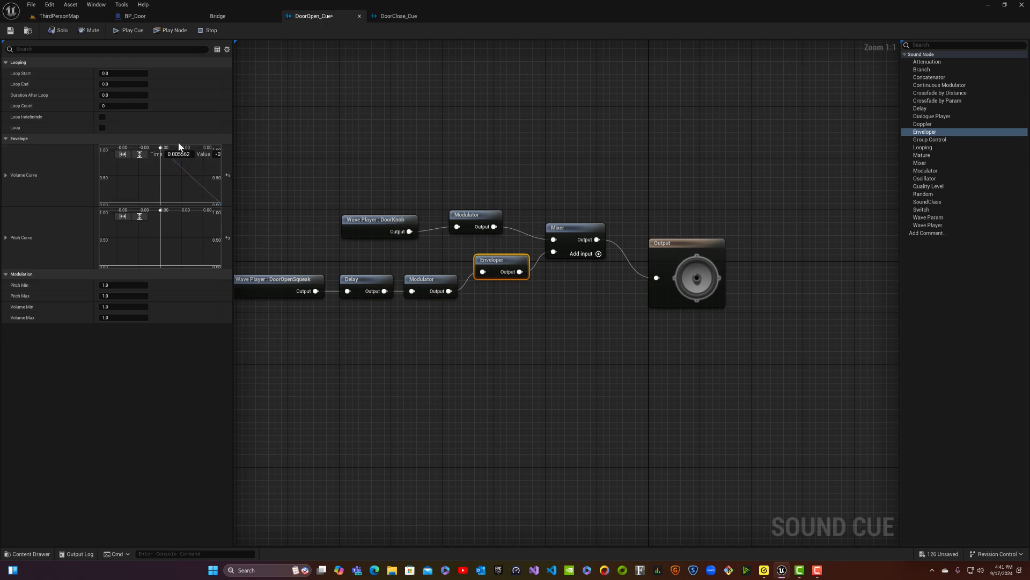
- Move the Volume Curve's first key to time about 0.004 near full volume, and preview the cue
{"action": "left_click", "coordinate": [162, 148]}
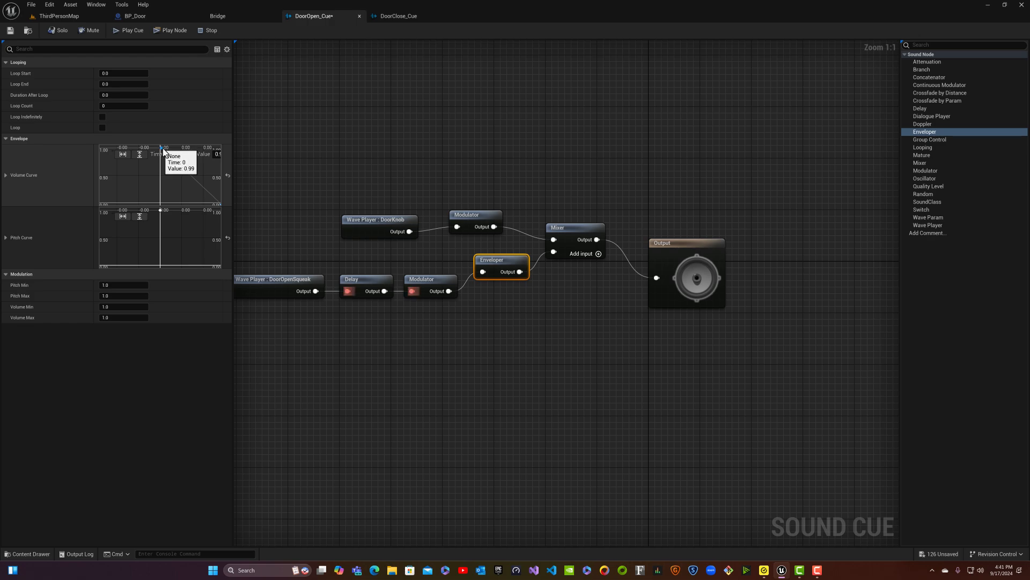
{"action": "left_click_drag", "start_coordinate": [163, 149], "coordinate": [204, 150]}
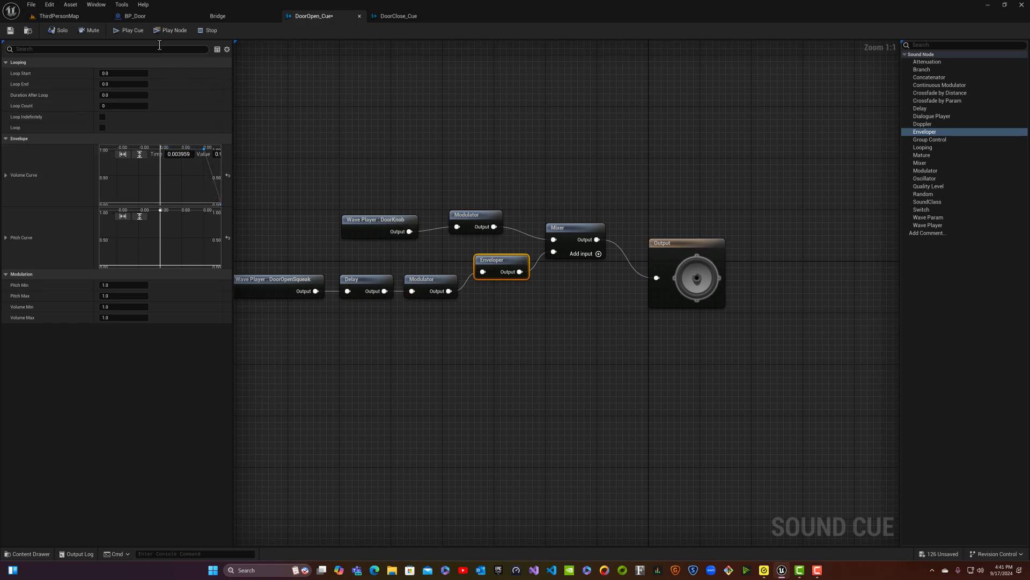
{"action": "left_click", "coordinate": [125, 32]}
{"action": "left_click", "coordinate": [125, 31]}
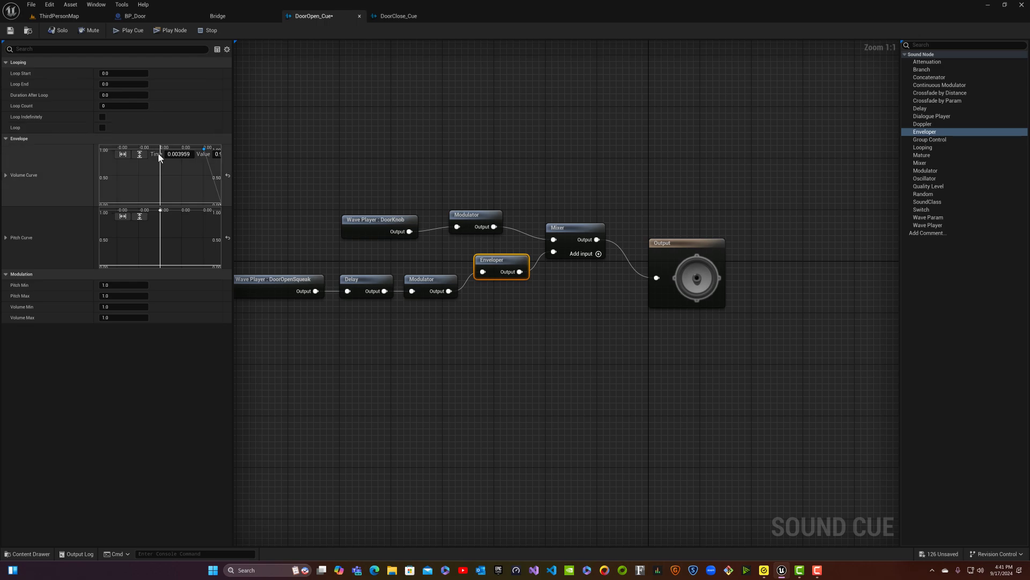
- Move the Volume Curve's high key to time about -0.0059, and add a key near time 0 raised to about 0.86
{"action": "mouse_move", "coordinate": [202, 152]}
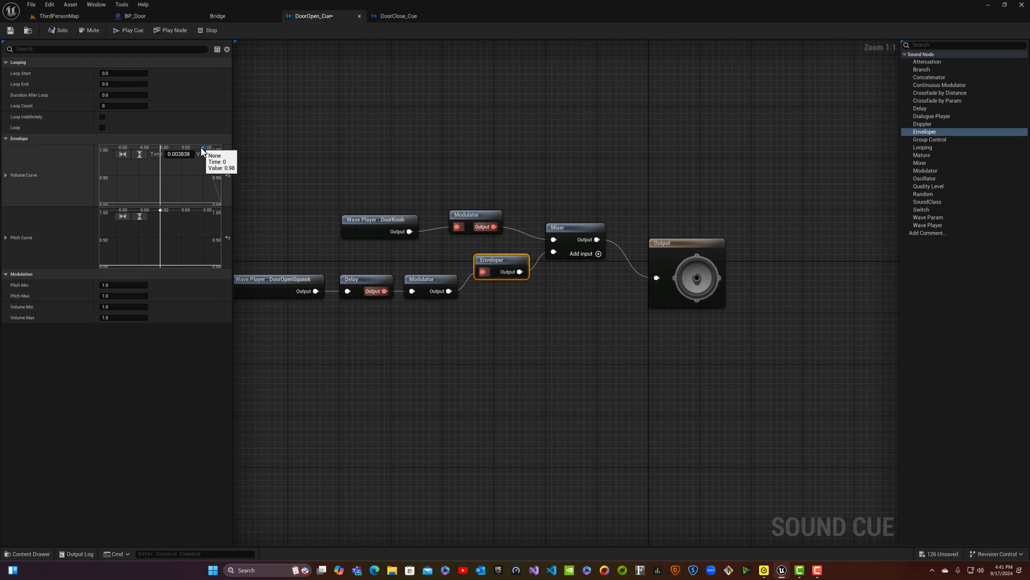
{"action": "left_click_drag", "start_coordinate": [204, 147], "coordinate": [95, 153]}
{"action": "right_click", "coordinate": [162, 183]}
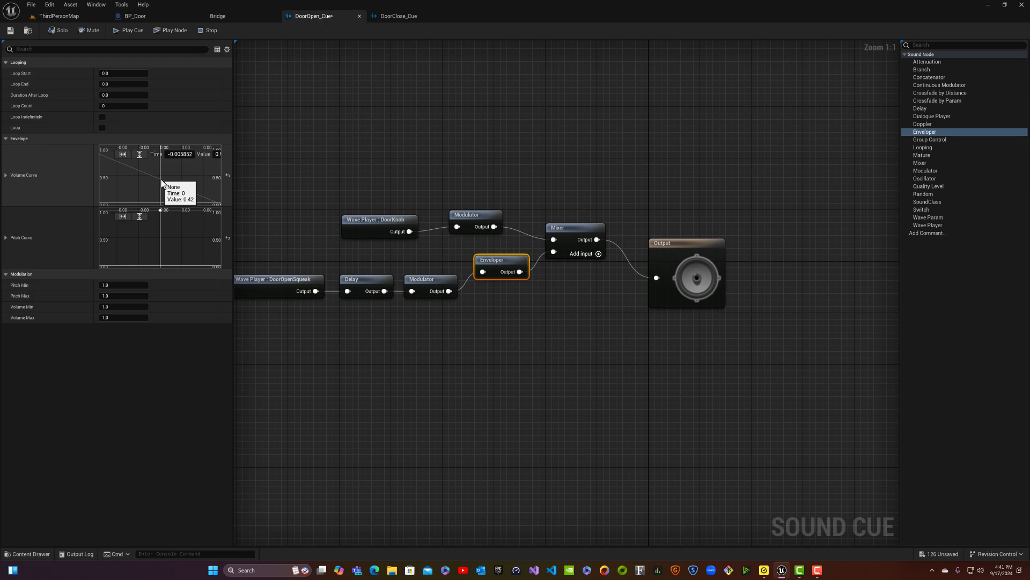
{"action": "left_click", "coordinate": [181, 196]}
{"action": "left_click_drag", "start_coordinate": [159, 181], "coordinate": [165, 159]}
- Set the middle Volume Curve key's value to 0 and move it to time about 0.0056
{"action": "left_click", "coordinate": [179, 154]}
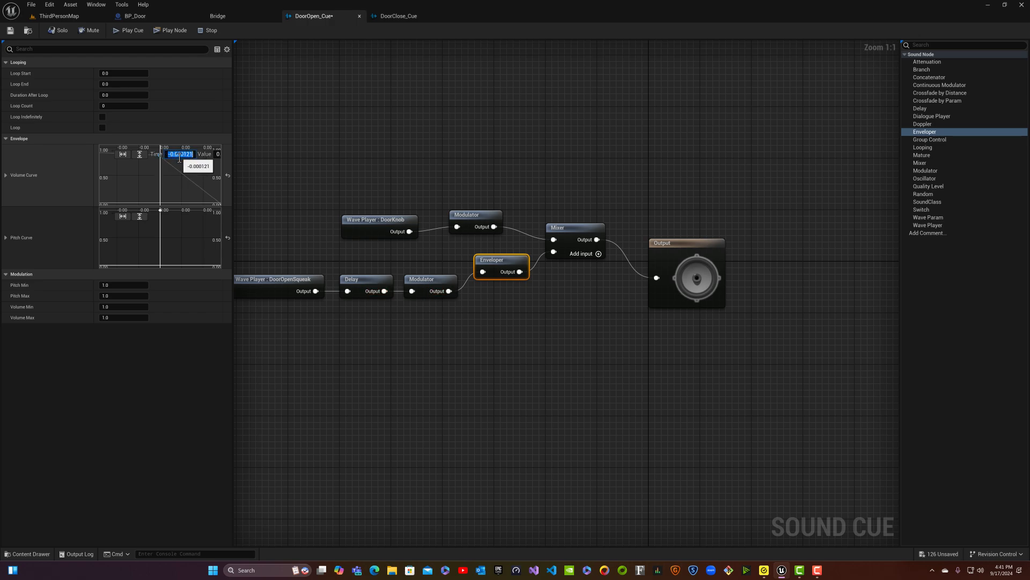
{"action": "left_click", "coordinate": [217, 156]}
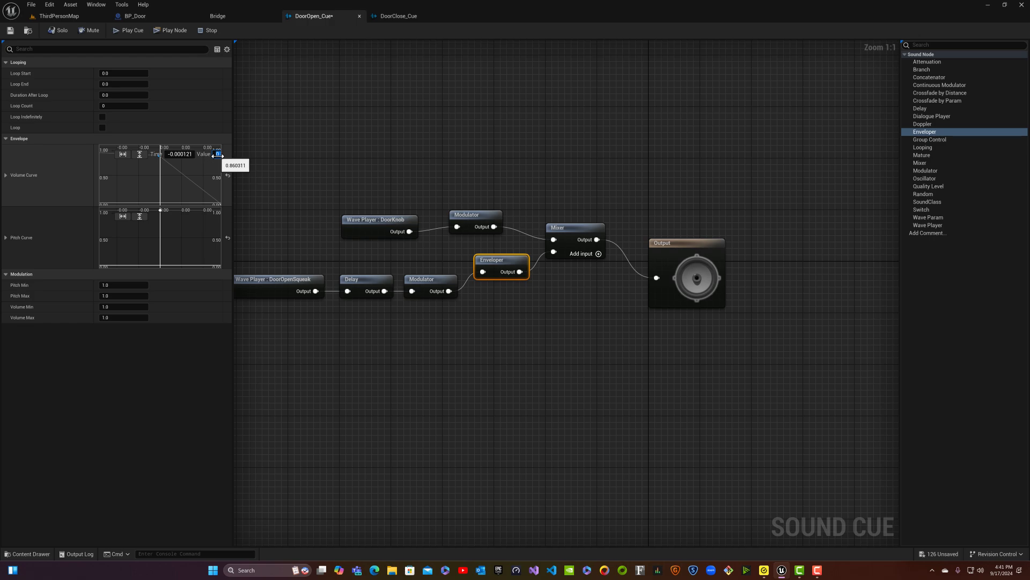
{"action": "type", "text": "0"}
{"action": "key", "text": "Return"}
{"action": "left_click_drag", "start_coordinate": [160, 205], "coordinate": [207, 203]}
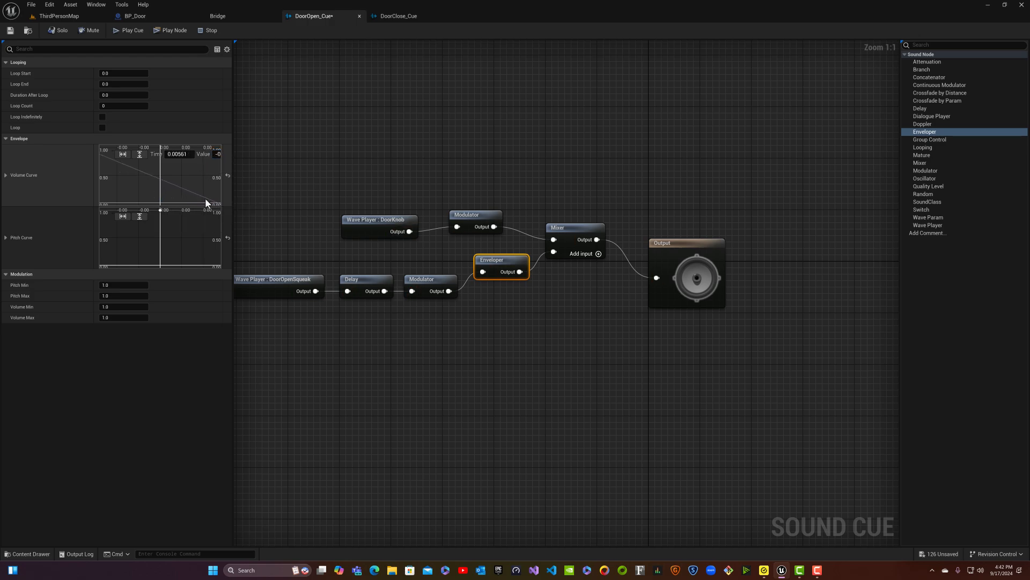
{"action": "left_click", "coordinate": [99, 154]}
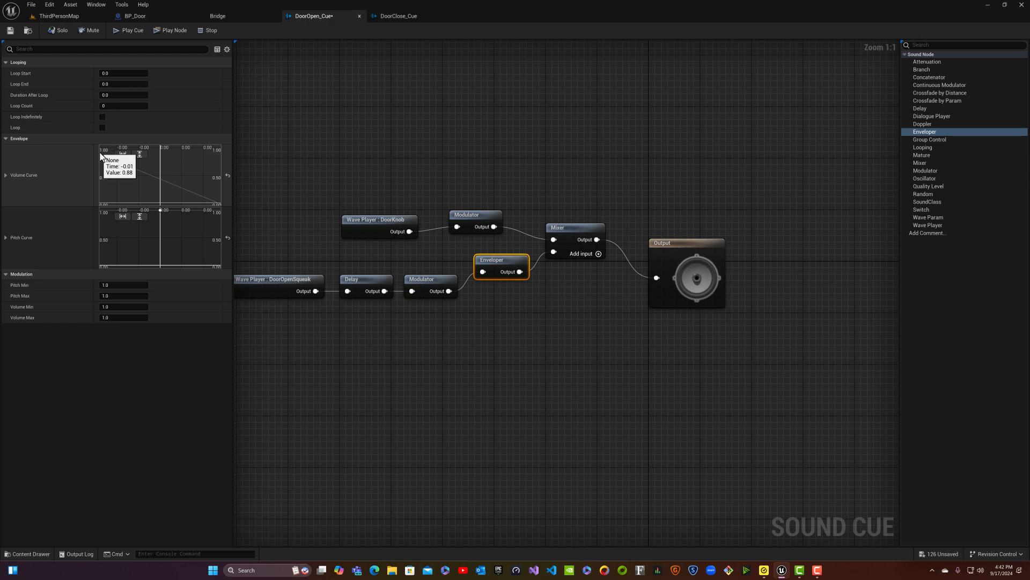
- Add another Volume Curve key, place it at time about 0.0044 near full volume, and preview the cue
{"action": "right_click", "coordinate": [159, 179]}
{"action": "left_click", "coordinate": [186, 195]}
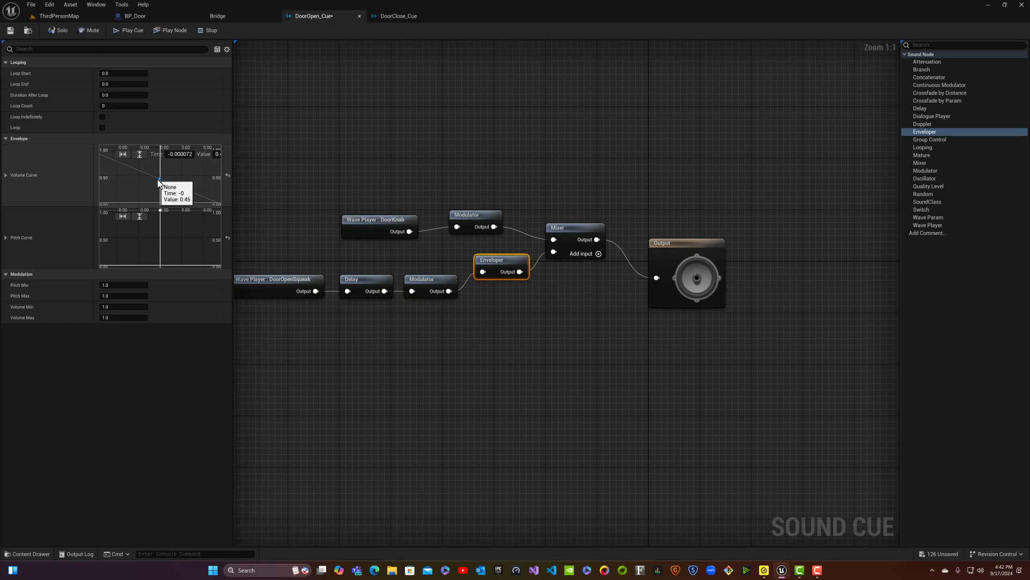
{"action": "left_click_drag", "start_coordinate": [159, 180], "coordinate": [209, 155]}
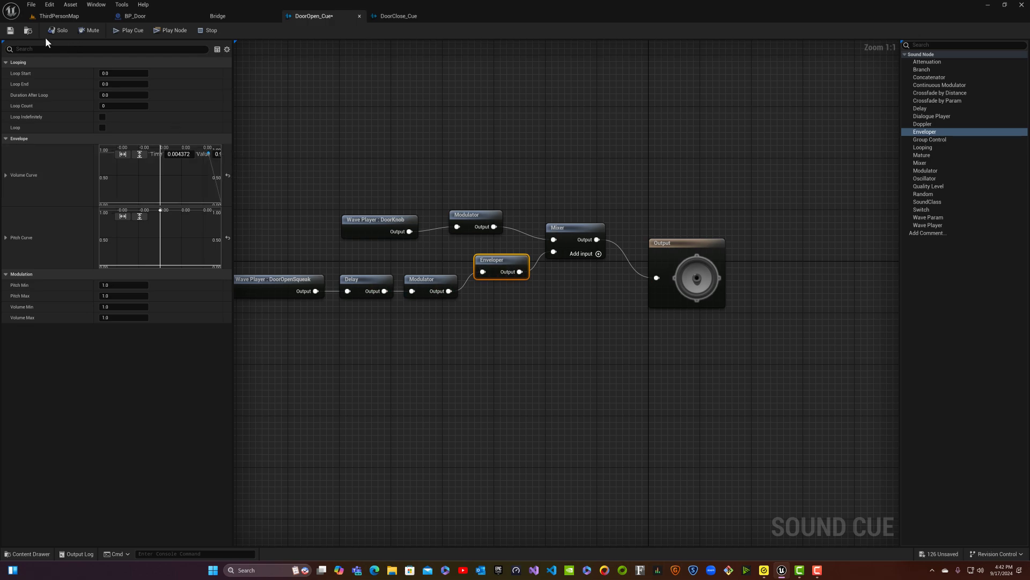
{"action": "left_click", "coordinate": [137, 31]}
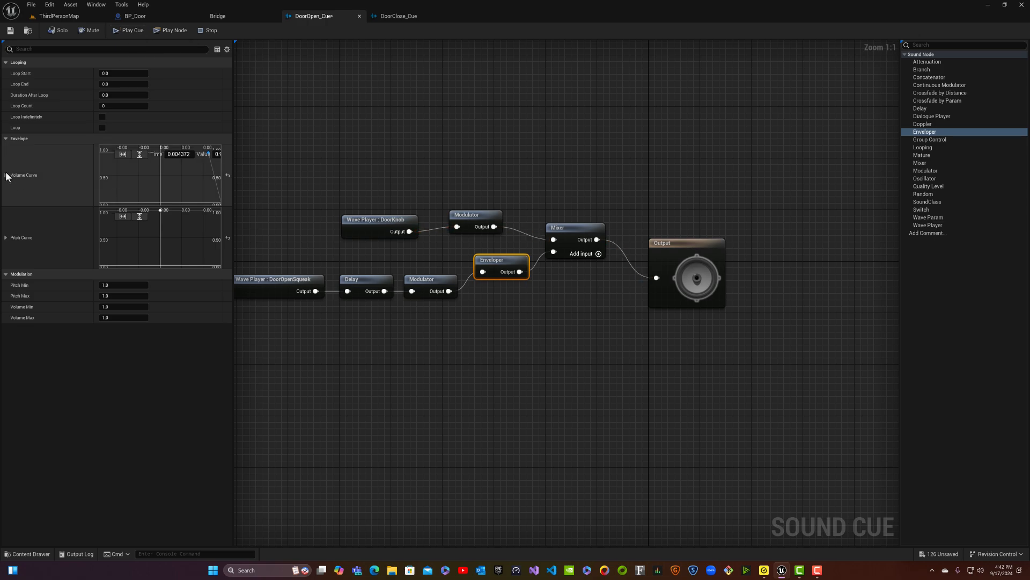
{"action": "left_click", "coordinate": [6, 175]}
{"action": "left_click", "coordinate": [5, 175]}
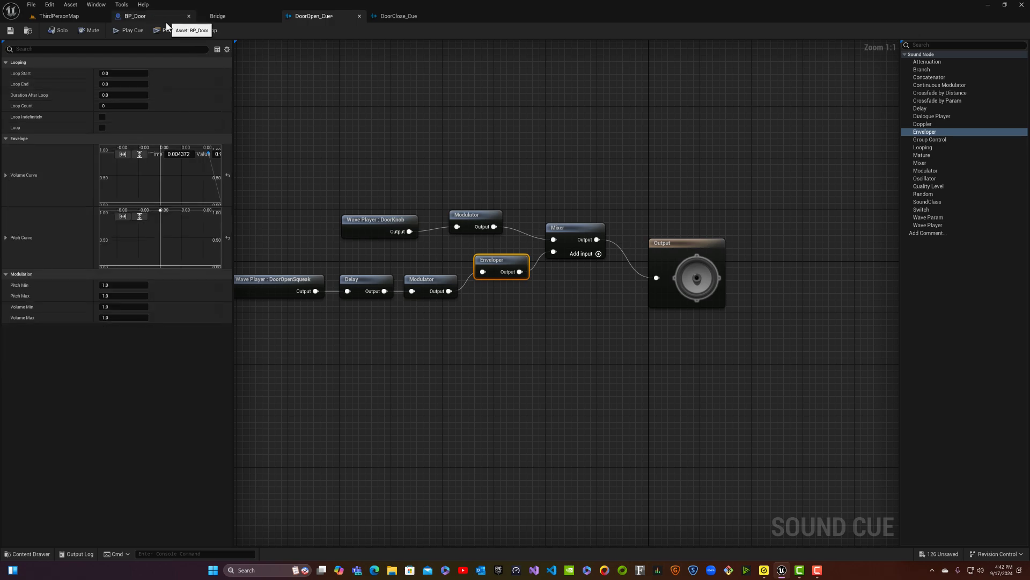
{"action": "left_click", "coordinate": [129, 30]}
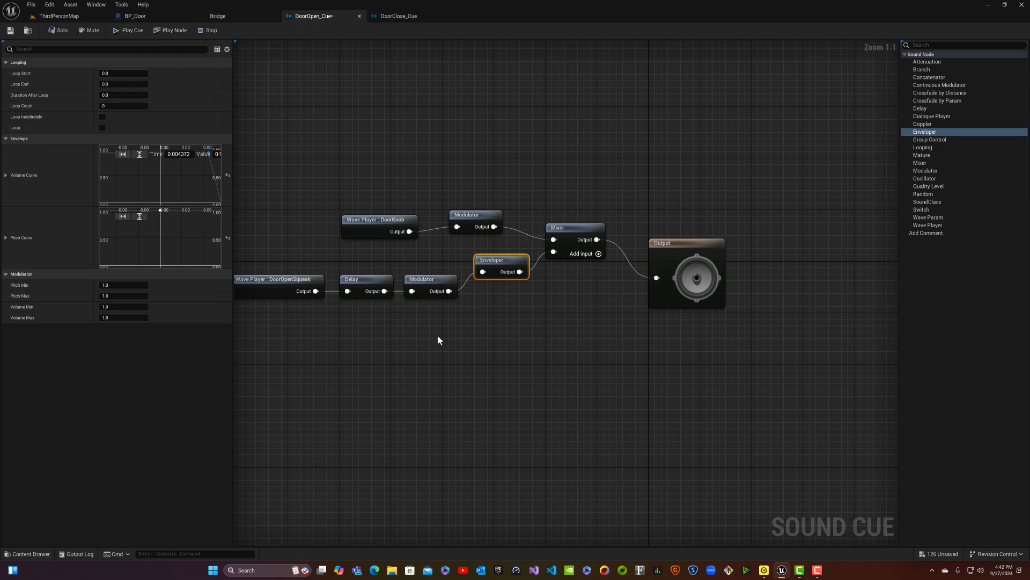
- Check the Delay and DoorOpenSqueak nodes, and move the Enveloper's falling-edge upper volume key to time about 0.0054
{"action": "left_click", "coordinate": [370, 288]}
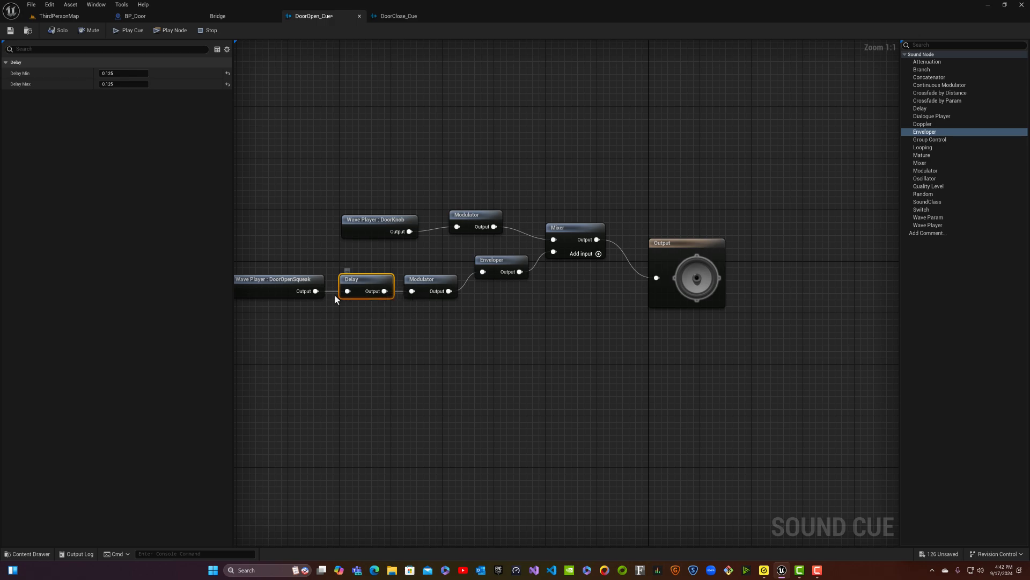
{"action": "left_click", "coordinate": [301, 286]}
{"action": "left_click", "coordinate": [485, 268]}
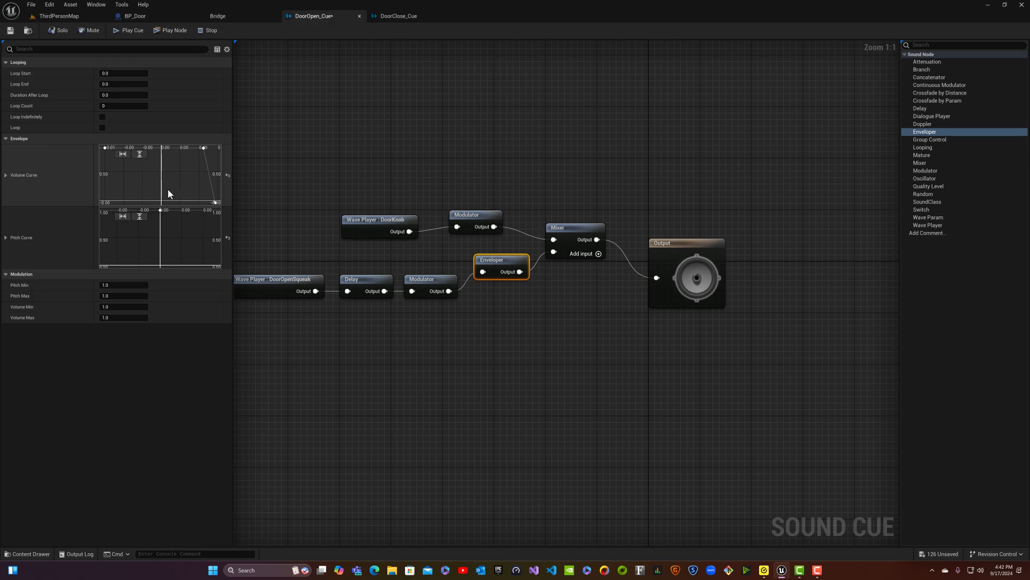
{"action": "left_click_drag", "start_coordinate": [205, 148], "coordinate": [215, 150]}
{"action": "left_click_drag", "start_coordinate": [215, 150], "coordinate": [213, 148]}
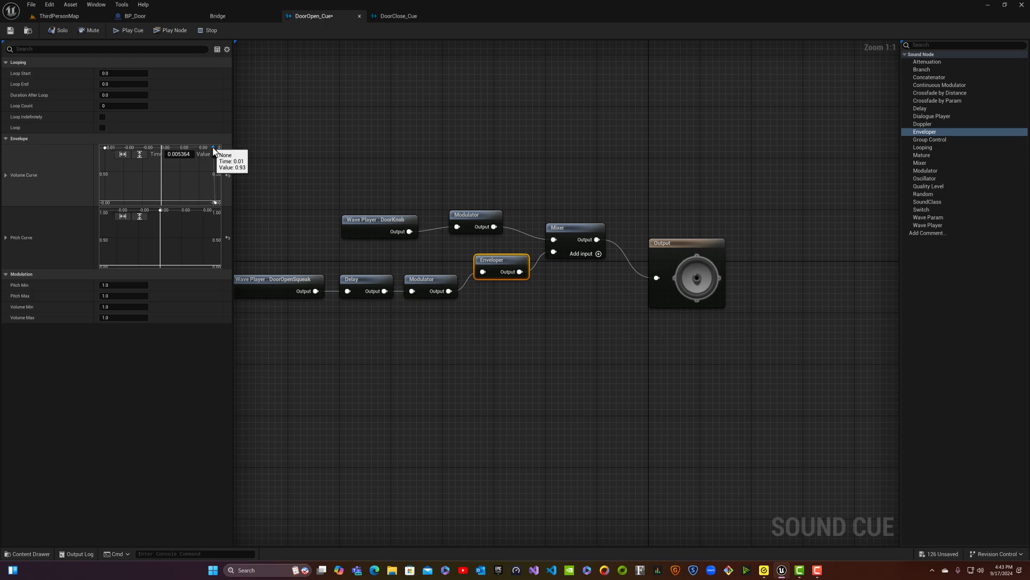
- Move one of the Volume Curve's zero-volume end keys out to time about 0.0065
{"action": "left_click", "coordinate": [216, 202]}
{"action": "left_click_drag", "start_coordinate": [222, 203], "coordinate": [224, 202]}
{"action": "scroll", "coordinate": [194, 197], "scroll_direction": "down", "scroll_amount": 1}
{"action": "scroll", "coordinate": [194, 201], "scroll_direction": "down", "scroll_amount": 2}
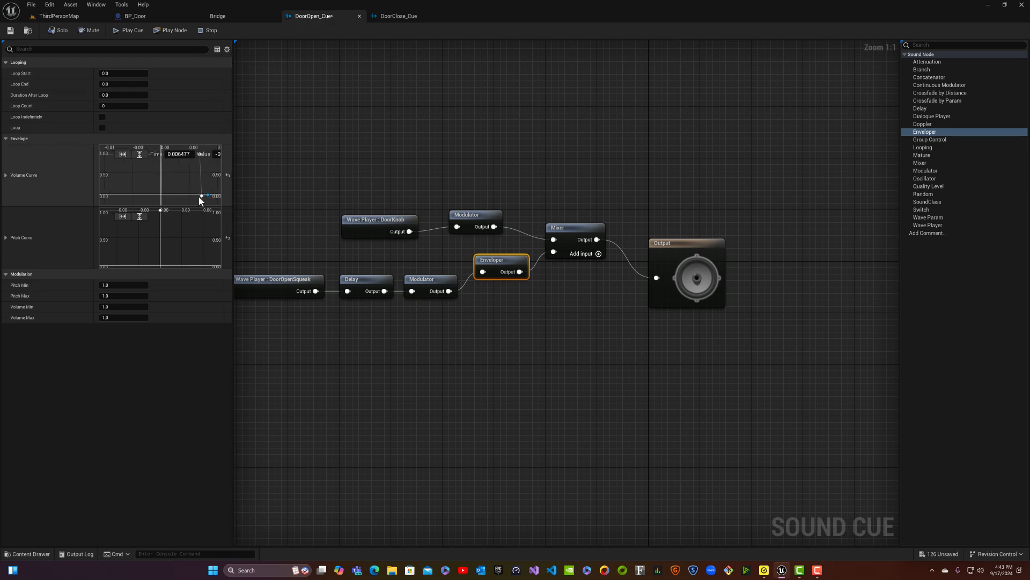
{"action": "scroll", "coordinate": [207, 197], "scroll_direction": "down", "scroll_amount": 4}
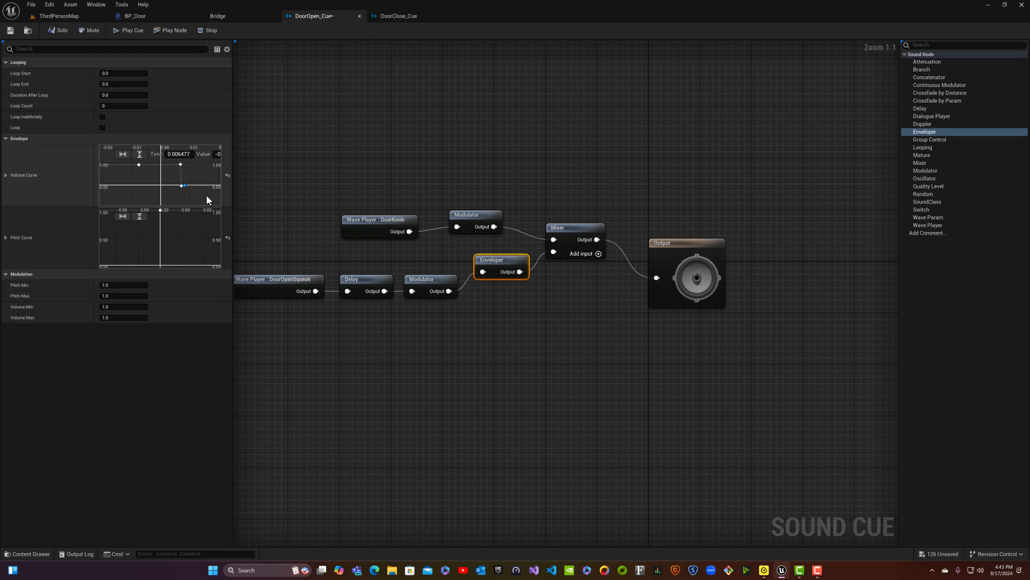
{"action": "scroll", "coordinate": [204, 191], "scroll_direction": "down", "scroll_amount": 2}
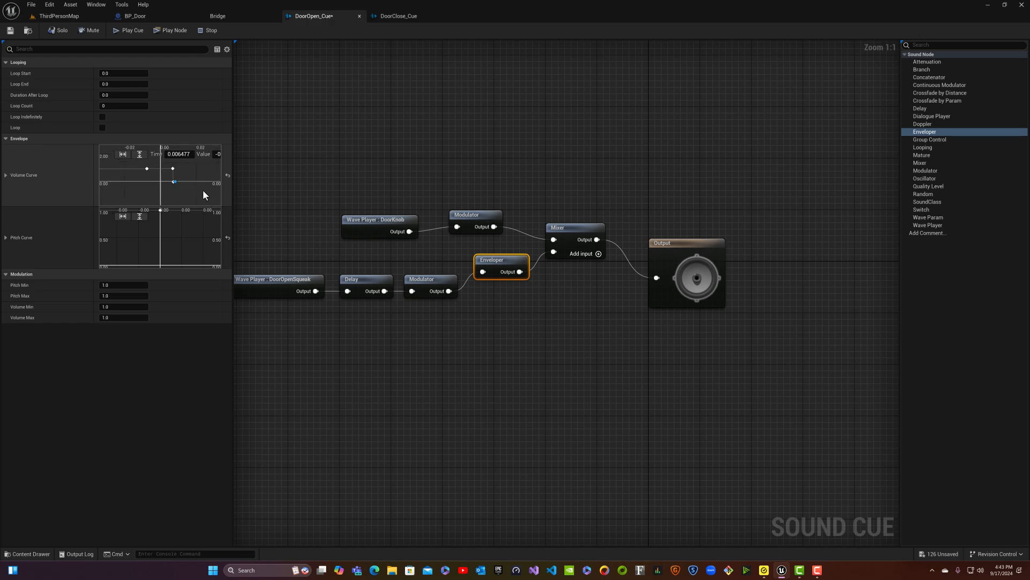
{"action": "scroll", "coordinate": [204, 191], "scroll_direction": "down", "scroll_amount": 2}
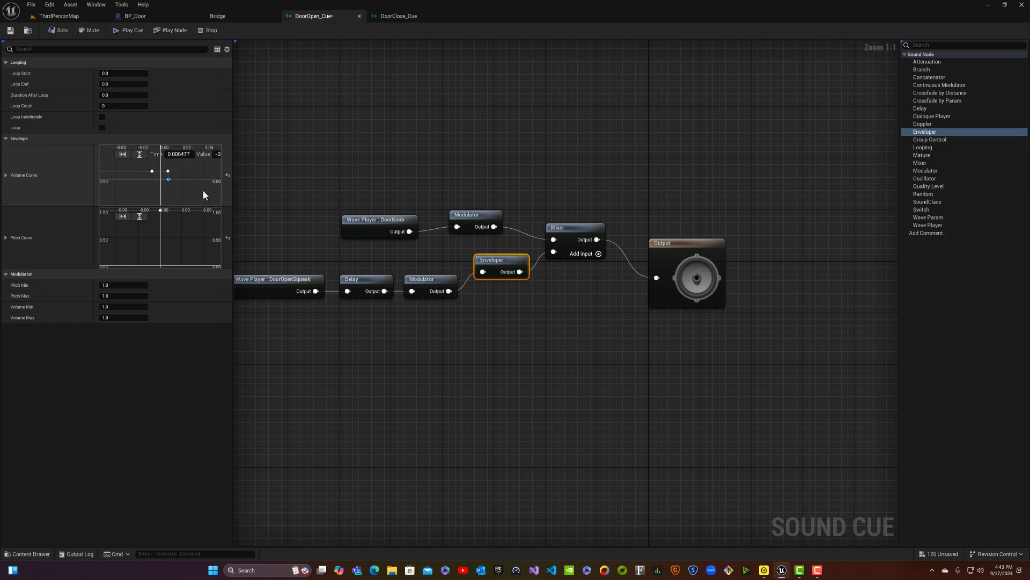
- Check the DoorOpenSqueak node, add another Enveloper Volume Curve key near zero volume, and move it out to time about 0.033
{"action": "left_click", "coordinate": [274, 280]}
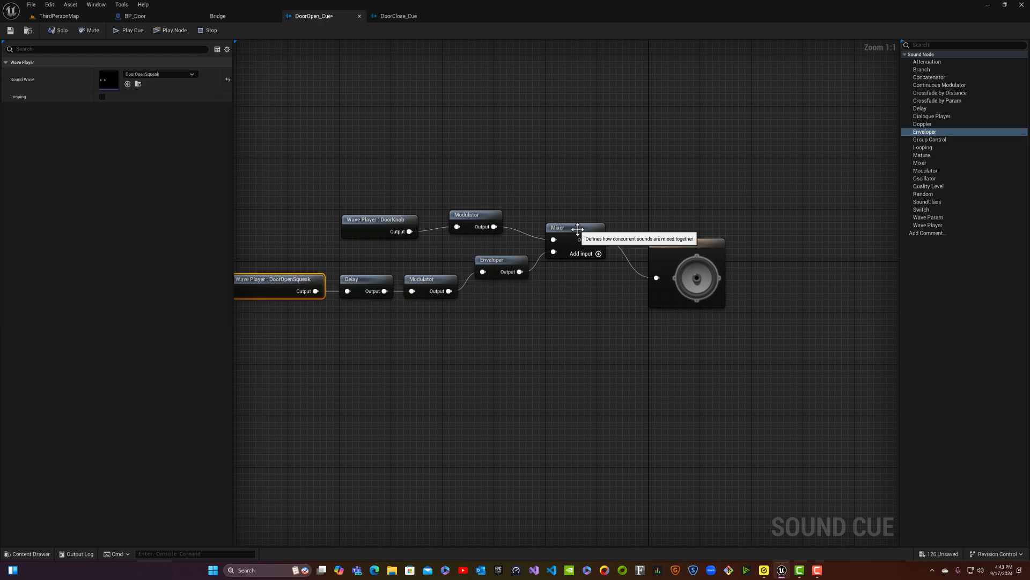
{"action": "left_click", "coordinate": [485, 263]}
{"action": "scroll", "coordinate": [169, 192], "scroll_direction": "down", "scroll_amount": 5}
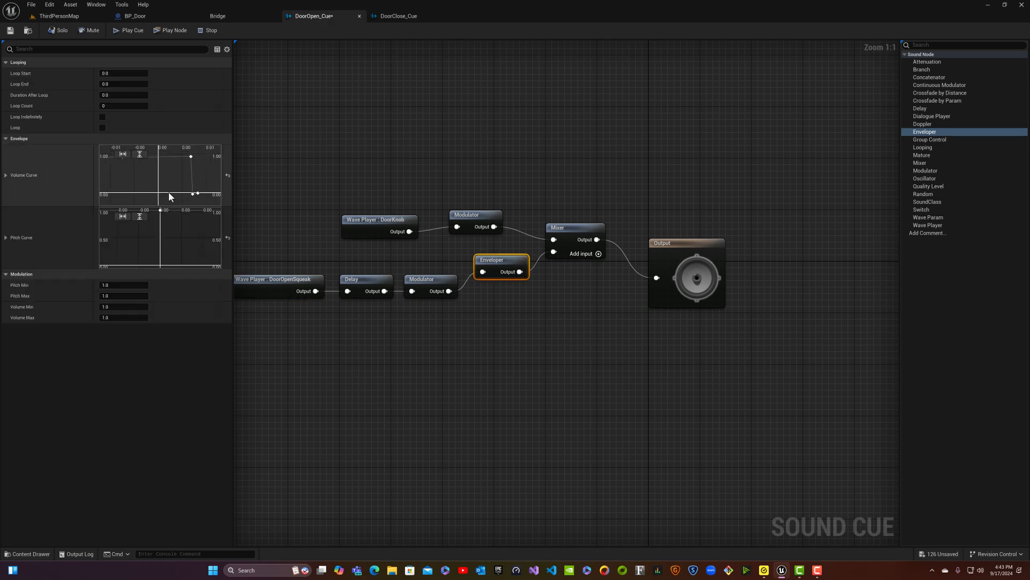
{"action": "scroll", "coordinate": [169, 191], "scroll_direction": "down", "scroll_amount": 4}
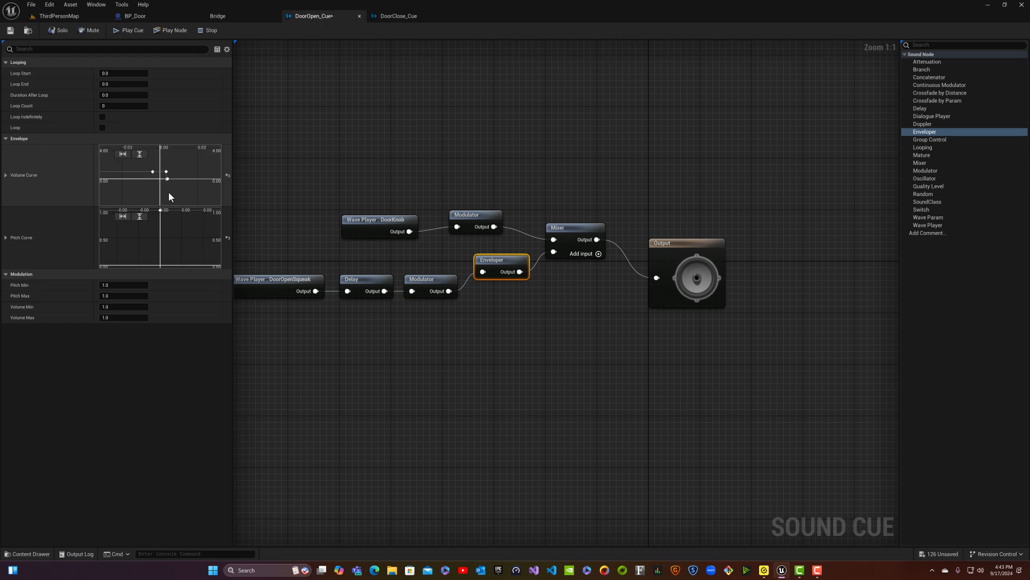
{"action": "middle_click", "coordinate": [181, 178]}
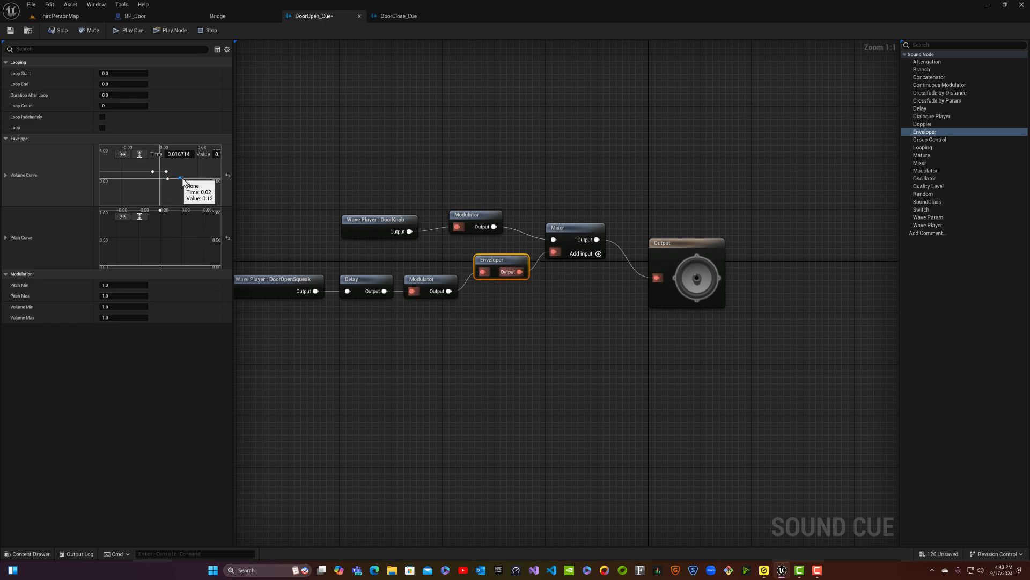
{"action": "left_click_drag", "start_coordinate": [182, 178], "coordinate": [200, 184]}
{"action": "scroll", "coordinate": [200, 184], "scroll_direction": "down", "scroll_amount": 2}
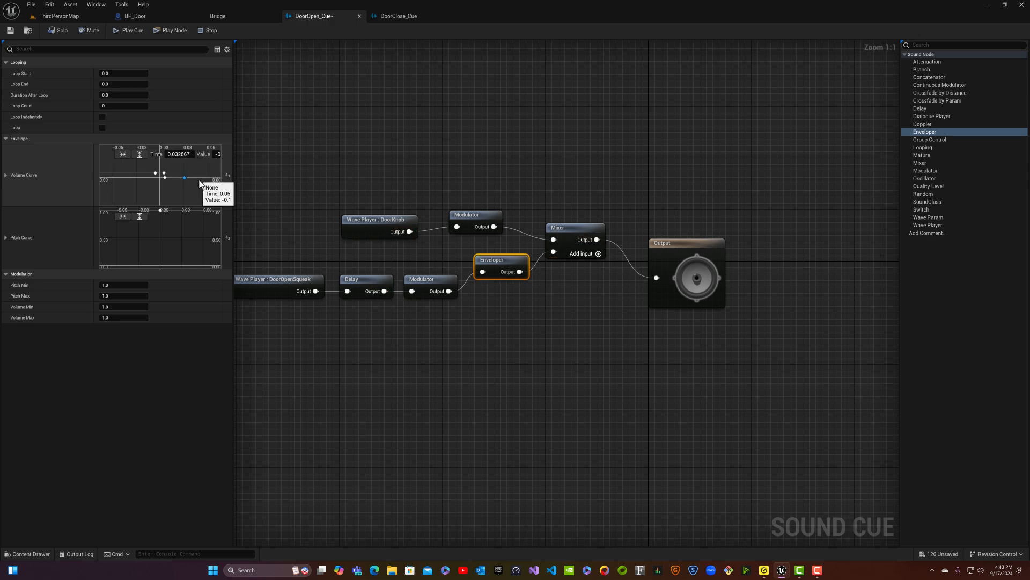
- Delete all keys from the Enveloper's Volume Curve and preview the cue
{"action": "scroll", "coordinate": [200, 182], "scroll_direction": "down", "scroll_amount": 6}
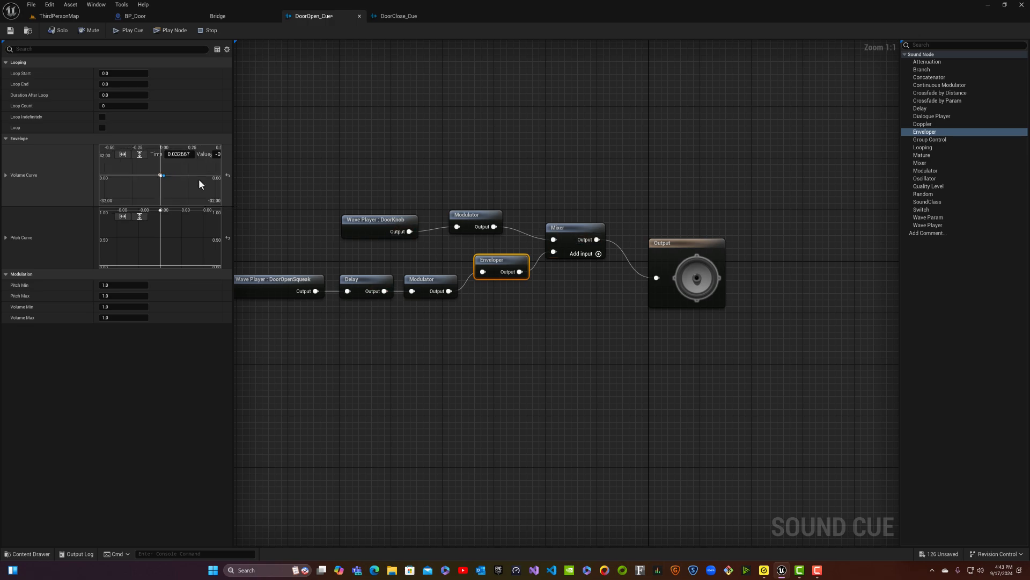
{"action": "scroll", "coordinate": [199, 179], "scroll_direction": "down", "scroll_amount": 3}
{"action": "left_click", "coordinate": [170, 186]}
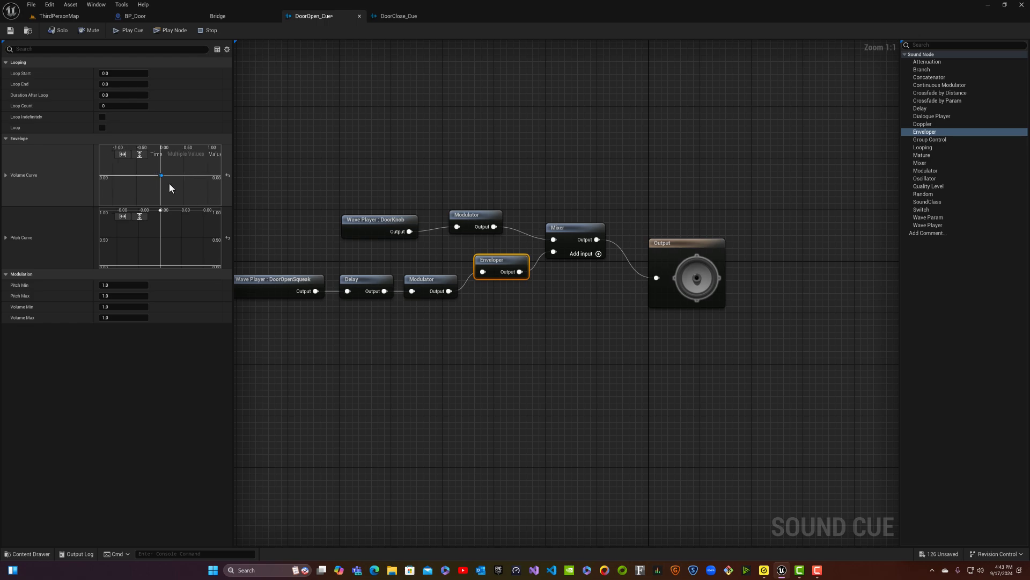
{"action": "key", "text": "Delete"}
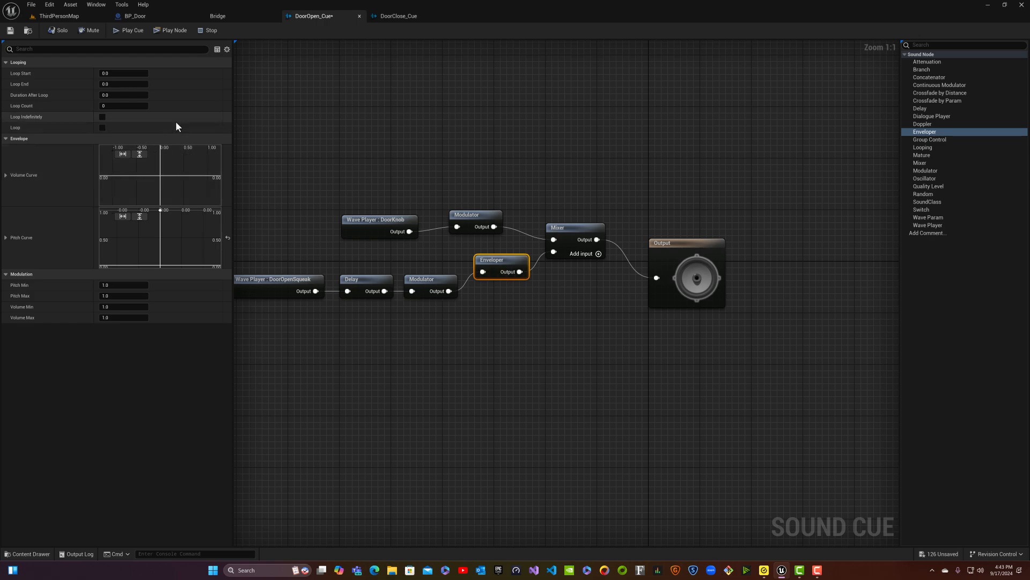
{"action": "left_click", "coordinate": [137, 33]}
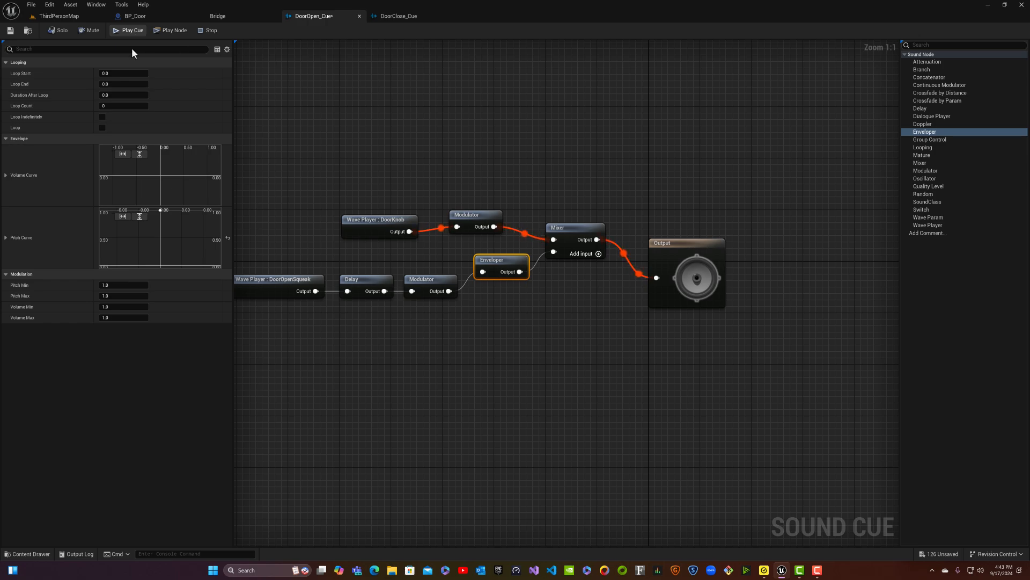
- Add a key to the emptied Volume Curve and set its time to 0 and its value to 1
{"action": "scroll", "coordinate": [186, 173], "scroll_direction": "down", "scroll_amount": 5}
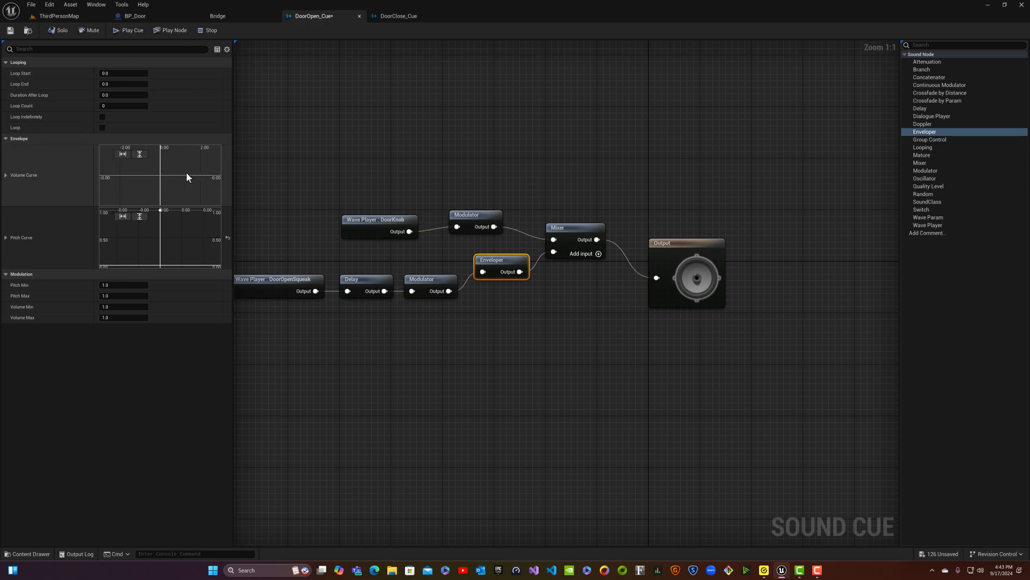
{"action": "scroll", "coordinate": [187, 177], "scroll_direction": "up", "scroll_amount": 2}
{"action": "right_click", "coordinate": [101, 150]}
{"action": "left_click", "coordinate": [113, 166]}
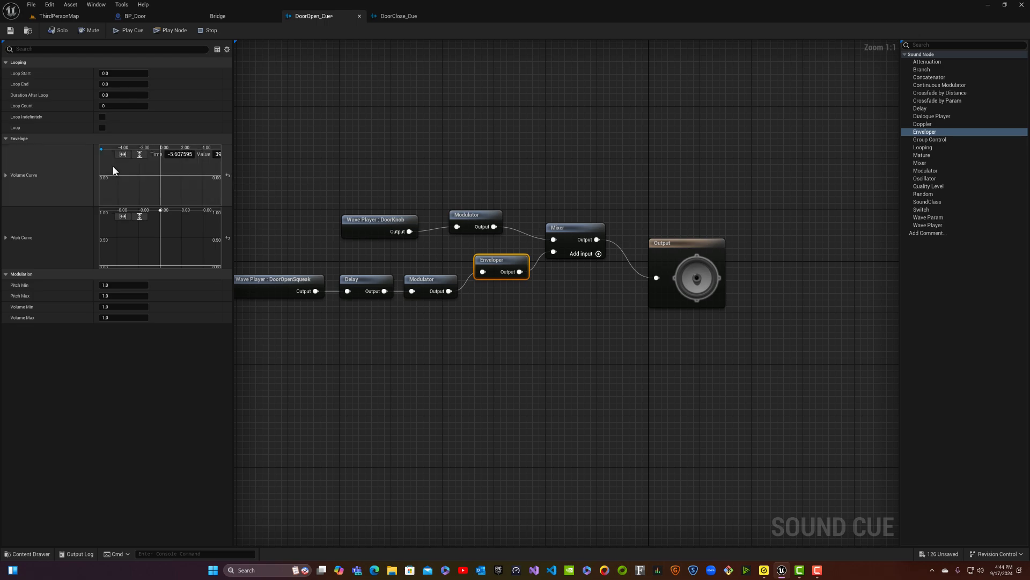
{"action": "left_click", "coordinate": [186, 155]}
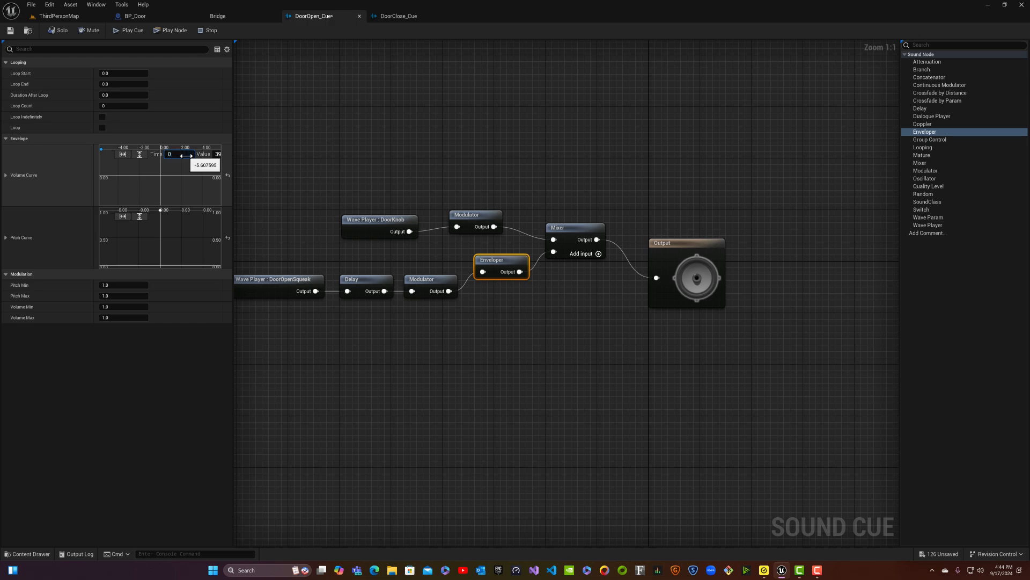
{"action": "key", "text": "Return"}
{"action": "left_click", "coordinate": [217, 155]}
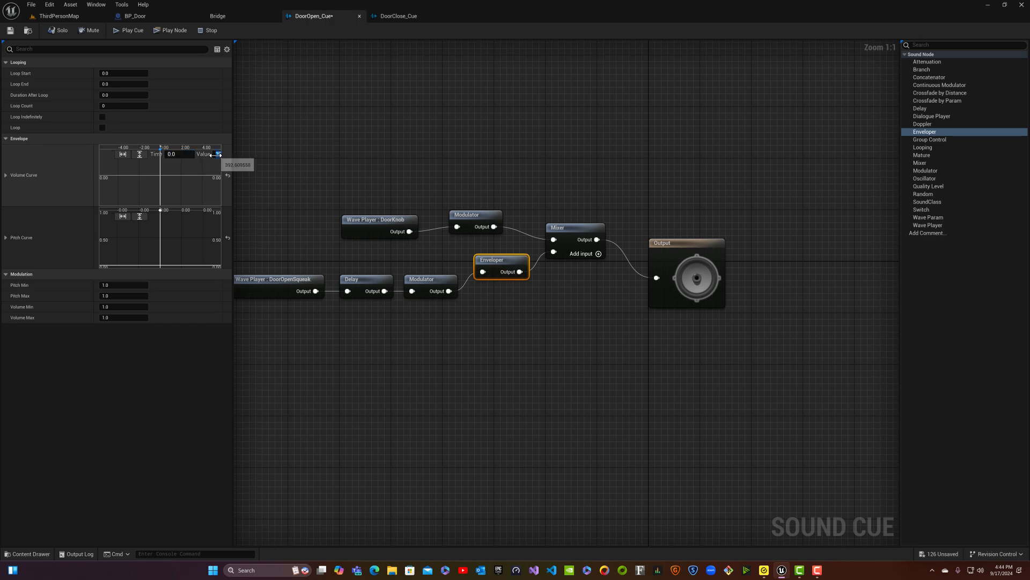
{"action": "type", "text": "1"}
{"action": "key", "text": "Return"}
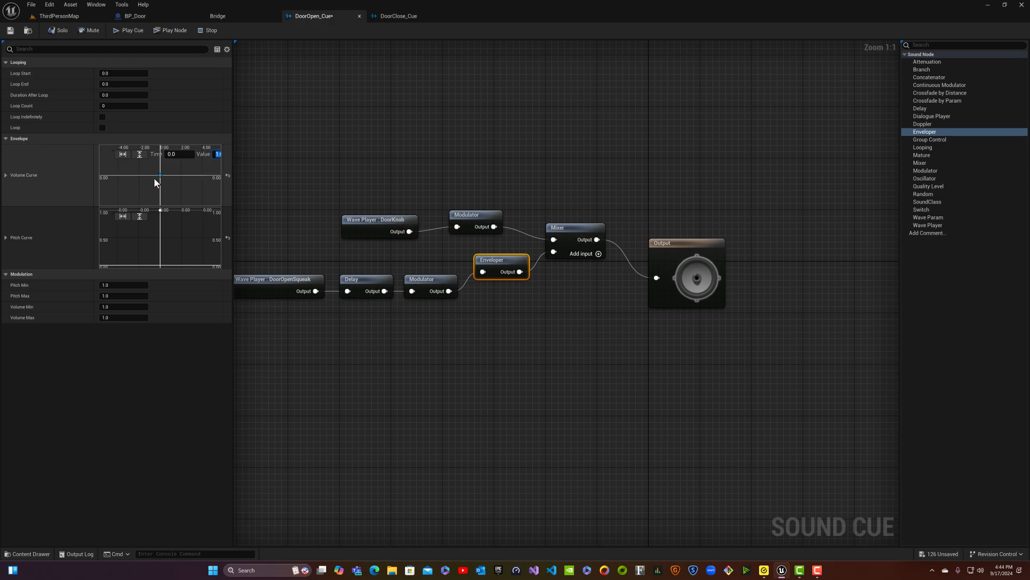
- Add a second Volume Curve key after the start key and place it at time about 2.09
{"action": "right_click", "coordinate": [186, 175]}
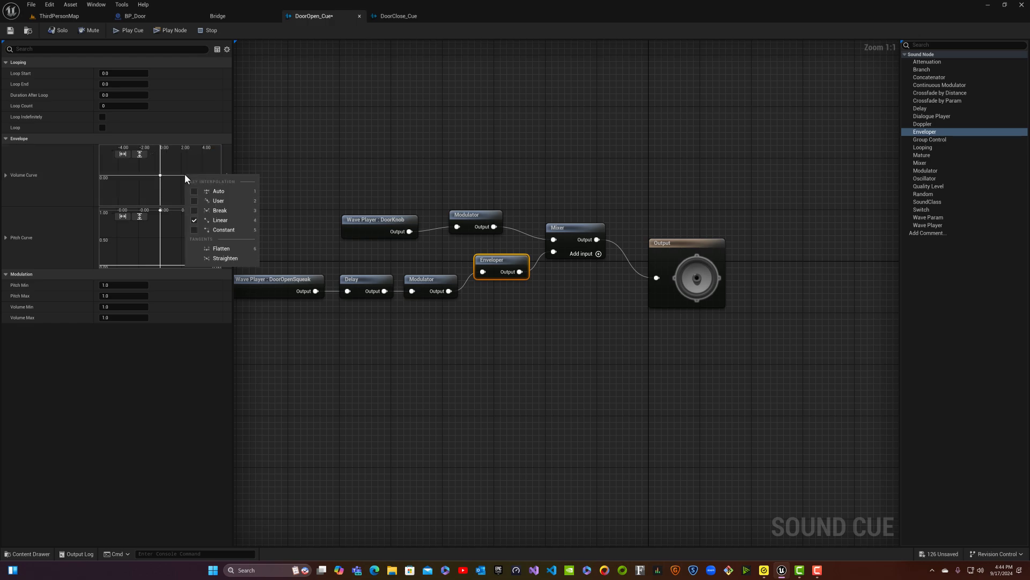
{"action": "left_click", "coordinate": [166, 179]}
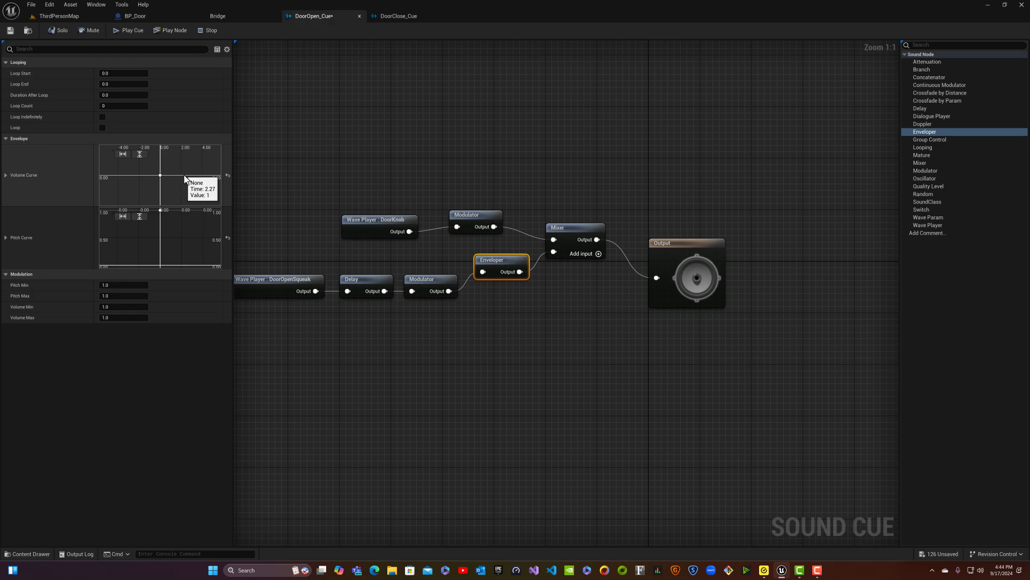
{"action": "right_click", "coordinate": [183, 175]}
{"action": "left_click", "coordinate": [194, 192]}
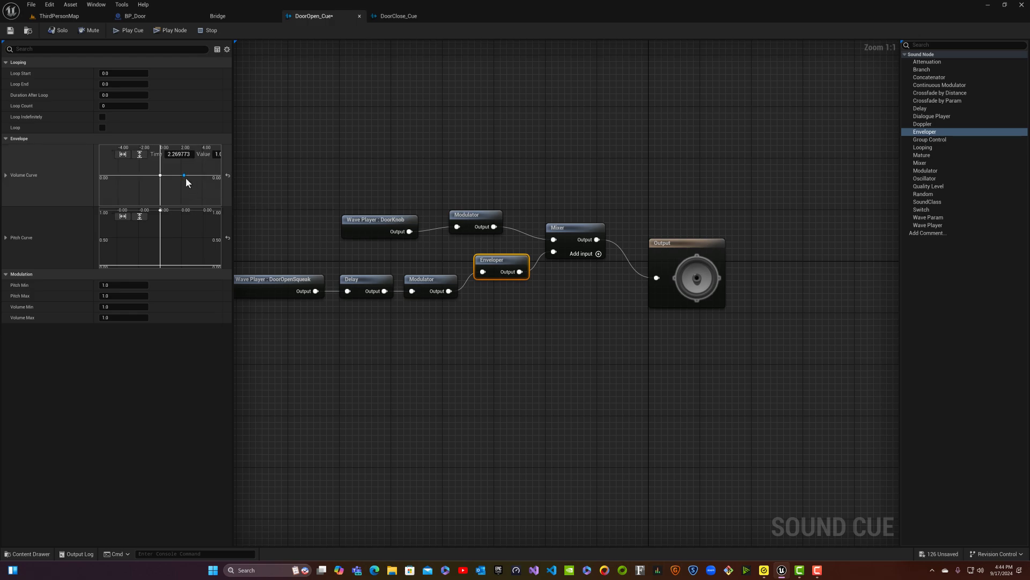
{"action": "mouse_move", "coordinate": [184, 176]}
{"action": "left_mouse_down"}
{"action": "mouse_move", "coordinate": [193, 179]}
{"action": "mouse_move", "coordinate": [183, 179]}
{"action": "left_mouse_up"}
- Add a third Volume Curve key at time about 4.05 and set its value to 0
{"action": "right_click", "coordinate": [191, 176]}
{"action": "left_click", "coordinate": [204, 189]}
{"action": "left_click_drag", "start_coordinate": [191, 175], "coordinate": [204, 210]}
{"action": "left_click", "coordinate": [217, 154]}
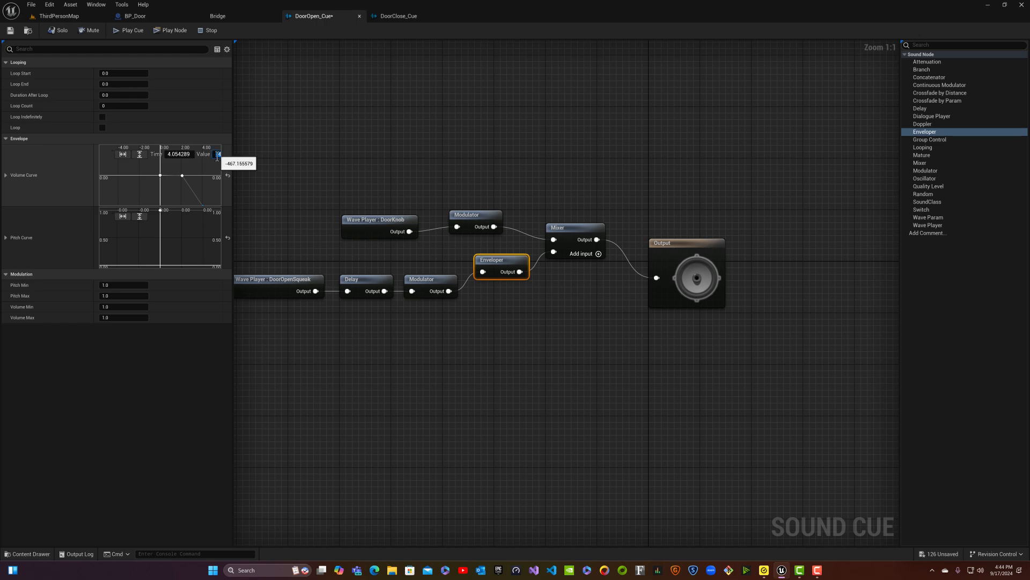
{"action": "type", "text": "0"}
{"action": "key", "text": "Return"}
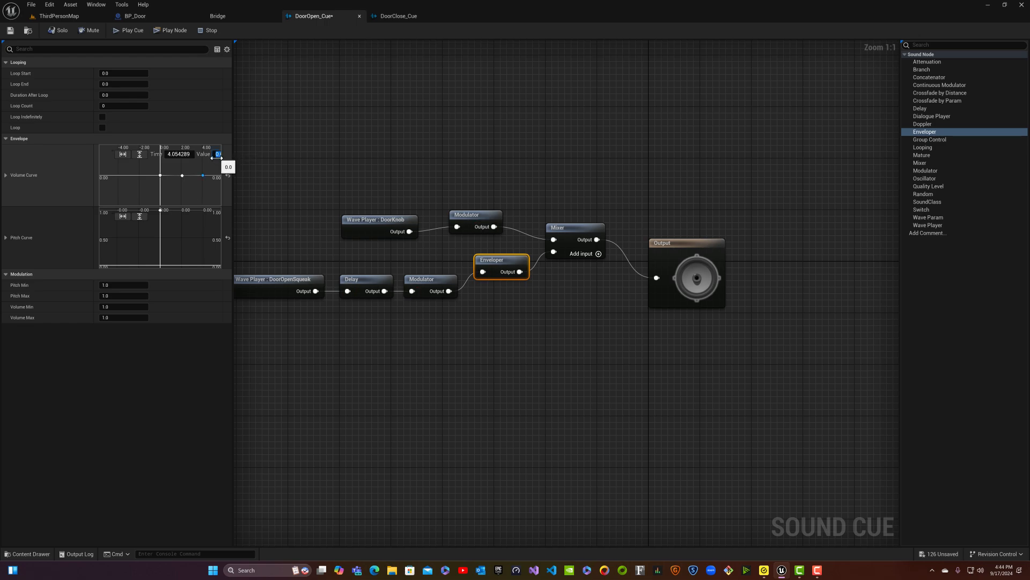
- Set the middle Volume Curve key's value to 1, fit the curve vertically, and preview the cue
{"action": "left_click", "coordinate": [158, 175]}
{"action": "left_click", "coordinate": [181, 176]}
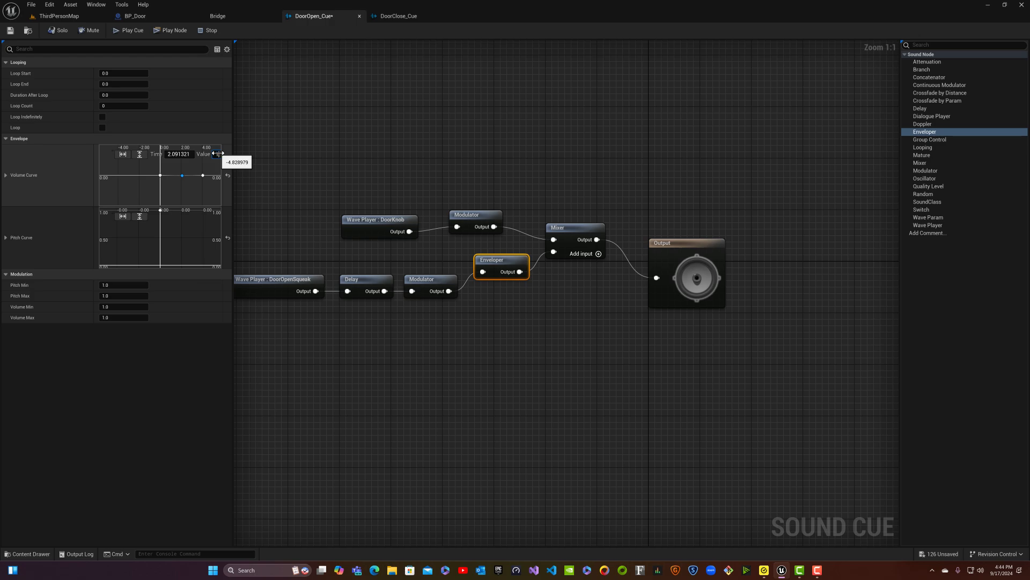
{"action": "left_click", "coordinate": [217, 154]}
{"action": "left_click", "coordinate": [203, 176]}
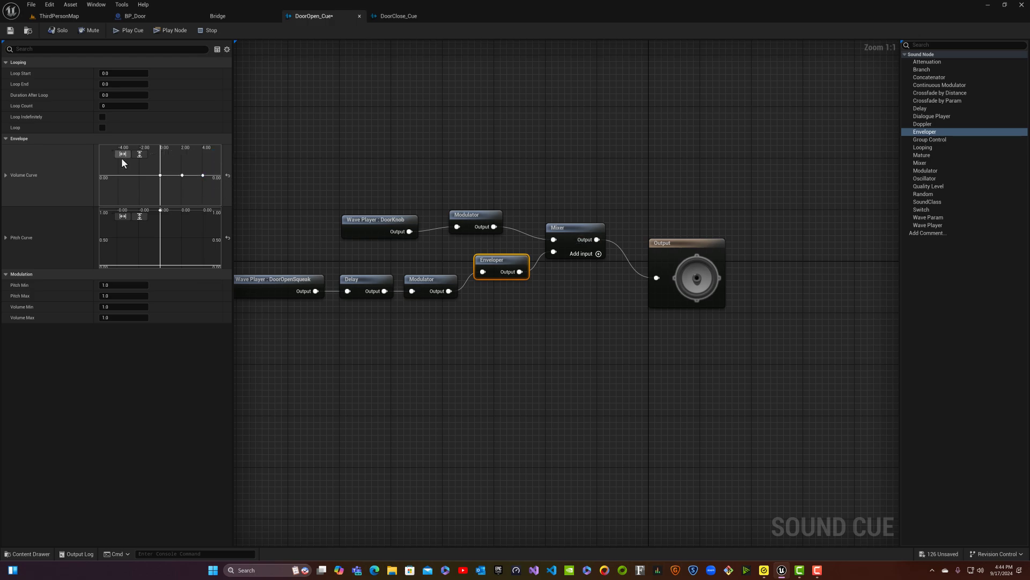
{"action": "left_click", "coordinate": [140, 154]}
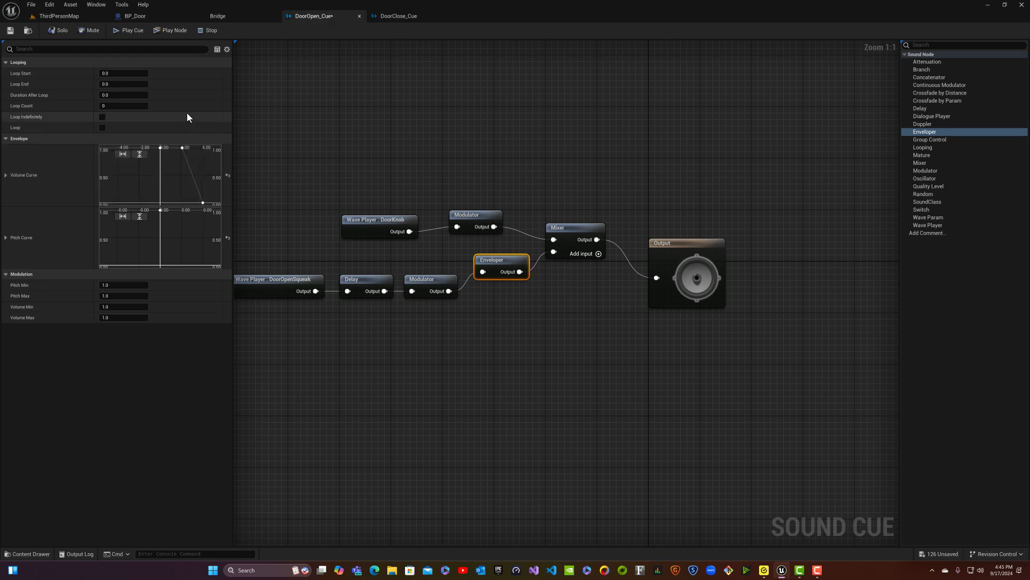
{"action": "left_click", "coordinate": [128, 29]}
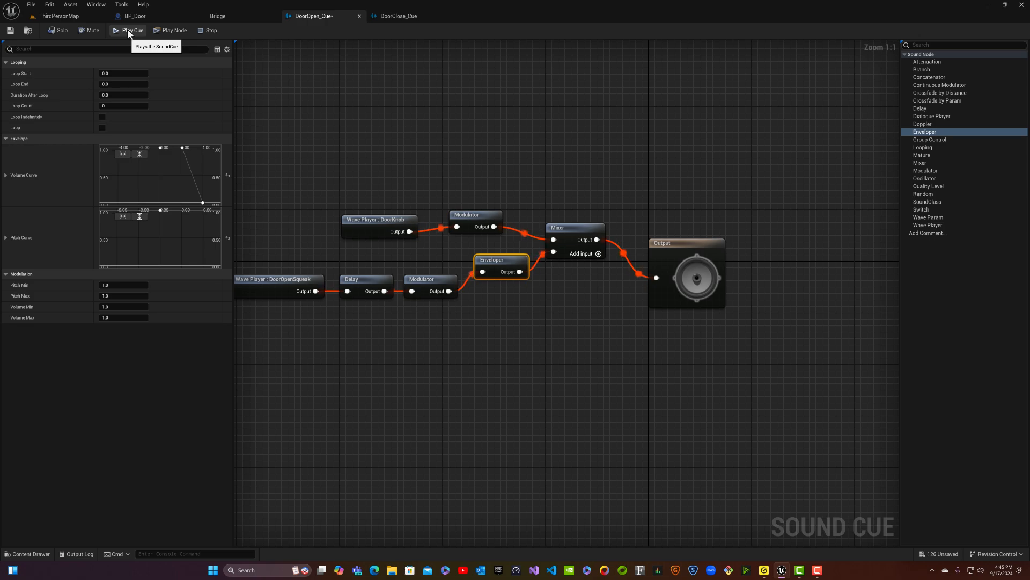
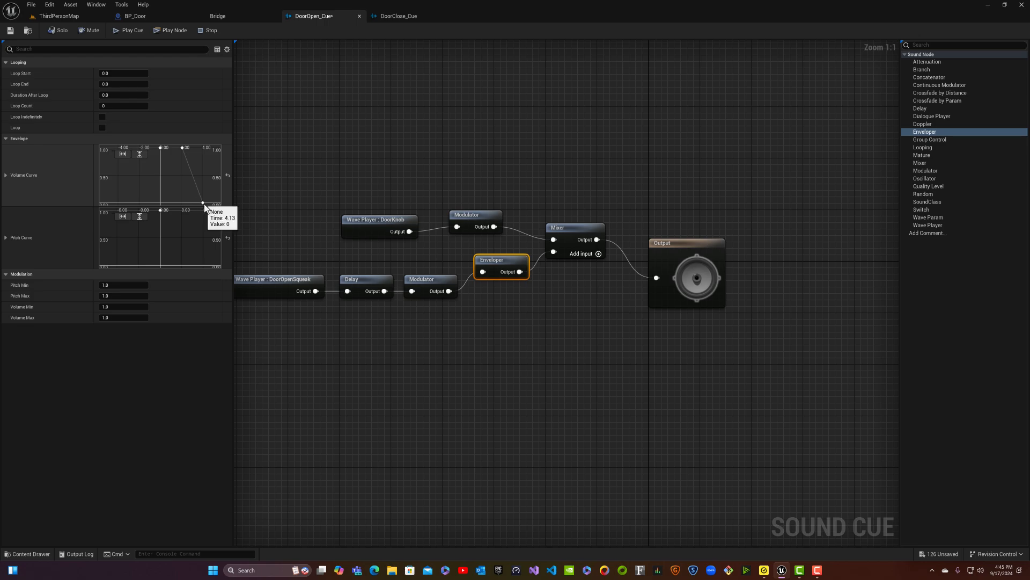
- Move the zero-volume end key further out and the middle key to time about 3.31, and preview the cue
{"action": "left_click_drag", "start_coordinate": [203, 203], "coordinate": [216, 204]}
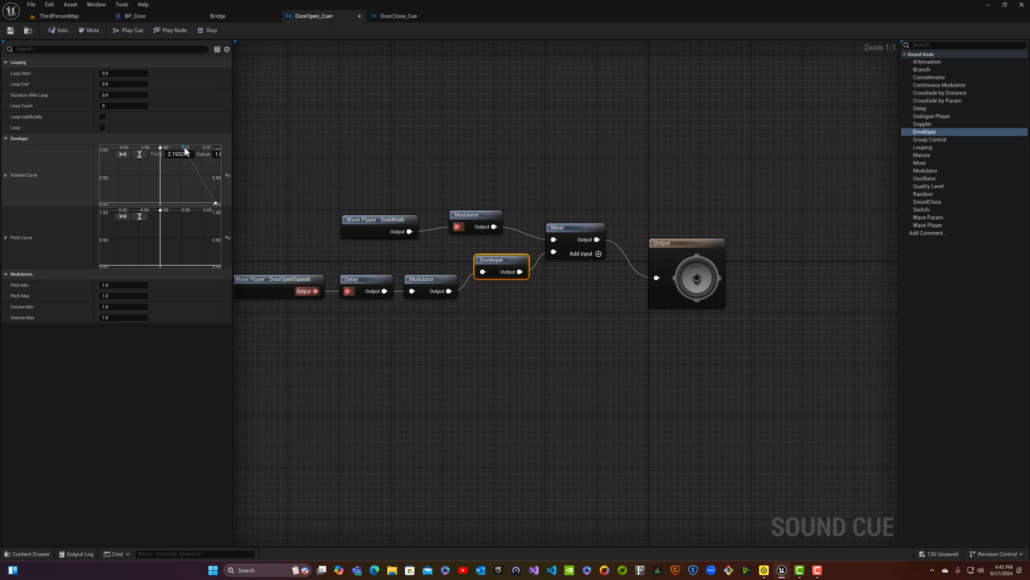
{"action": "left_click_drag", "start_coordinate": [184, 147], "coordinate": [197, 152]}
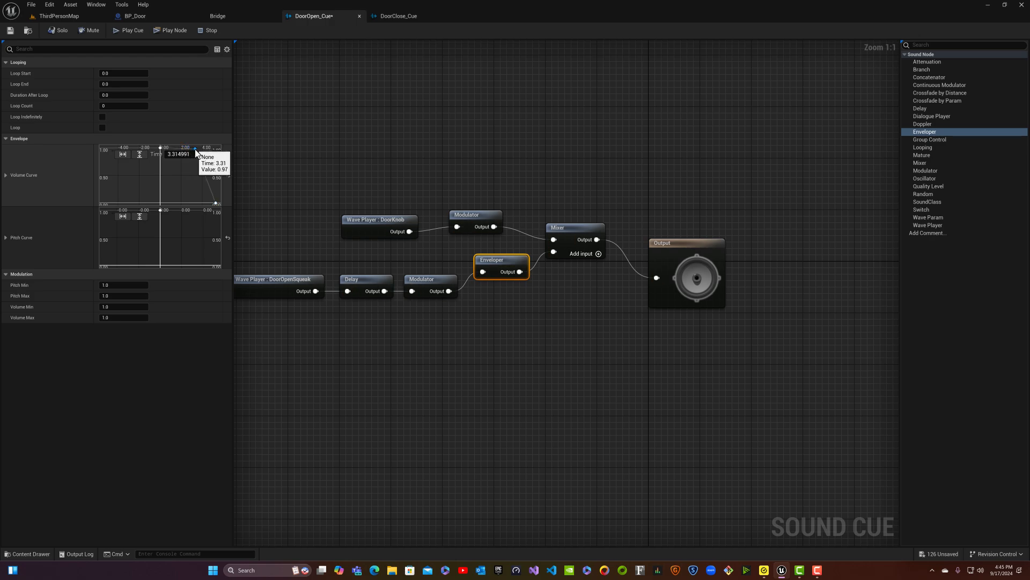
{"action": "left_click", "coordinate": [124, 32]}
- Move the middle key back to time about 2.09 and the end key out to about 5.66, and preview the cue
{"action": "left_click_drag", "start_coordinate": [193, 151], "coordinate": [184, 152]}
{"action": "left_click_drag", "start_coordinate": [216, 204], "coordinate": [220, 204]}
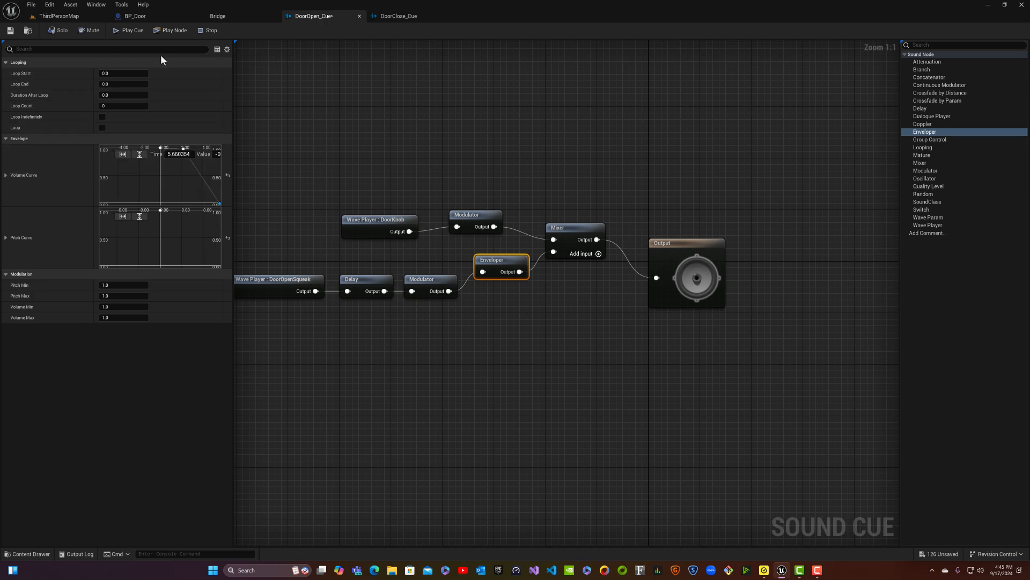
{"action": "left_click", "coordinate": [128, 30]}
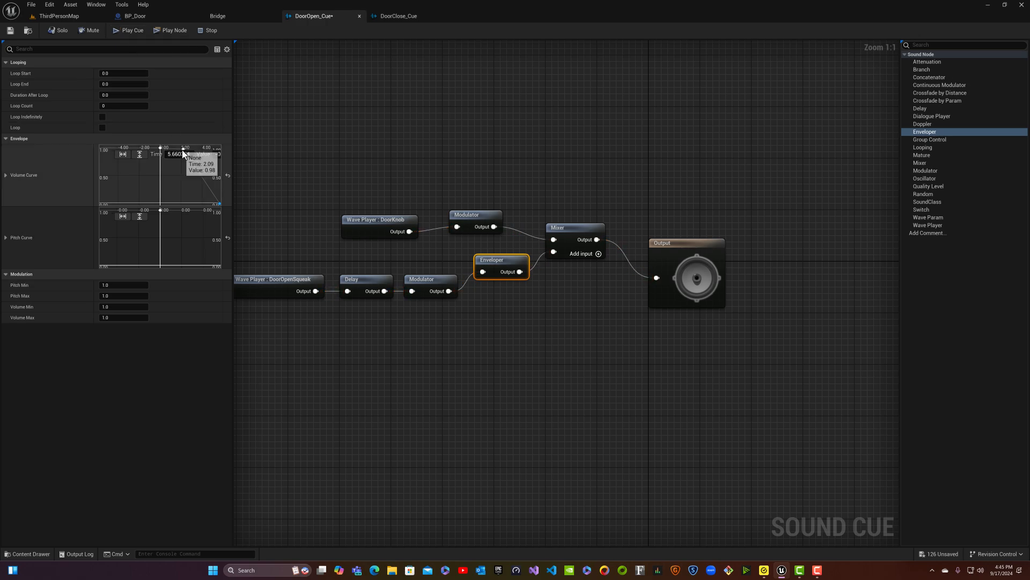
- Move the upper Volume Curve keys close to the start, one to time about -0.15, and preview the cue
{"action": "left_click_drag", "start_coordinate": [181, 148], "coordinate": [159, 155]}
{"action": "key", "text": "space"}
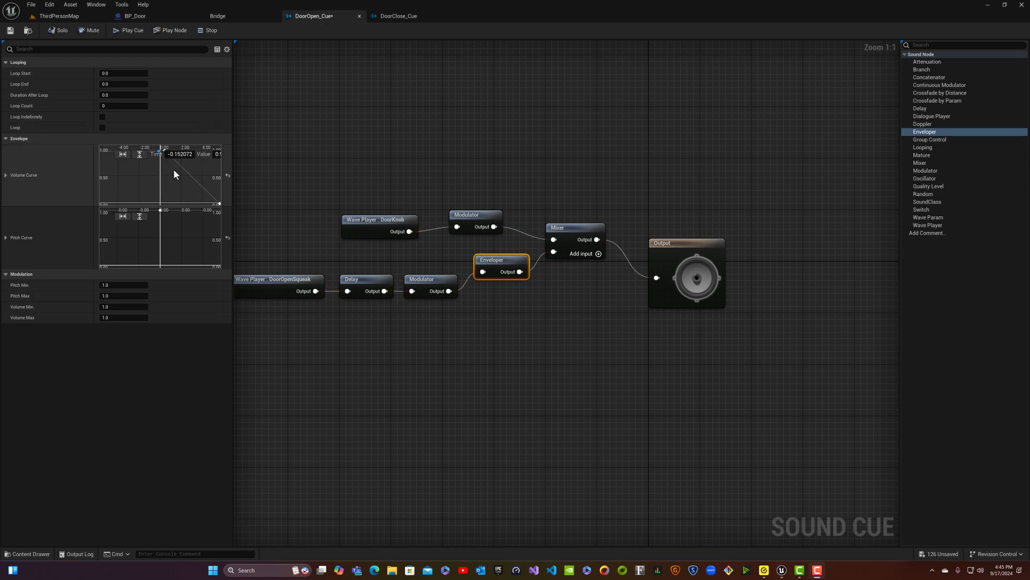
{"action": "left_click", "coordinate": [244, 169]}
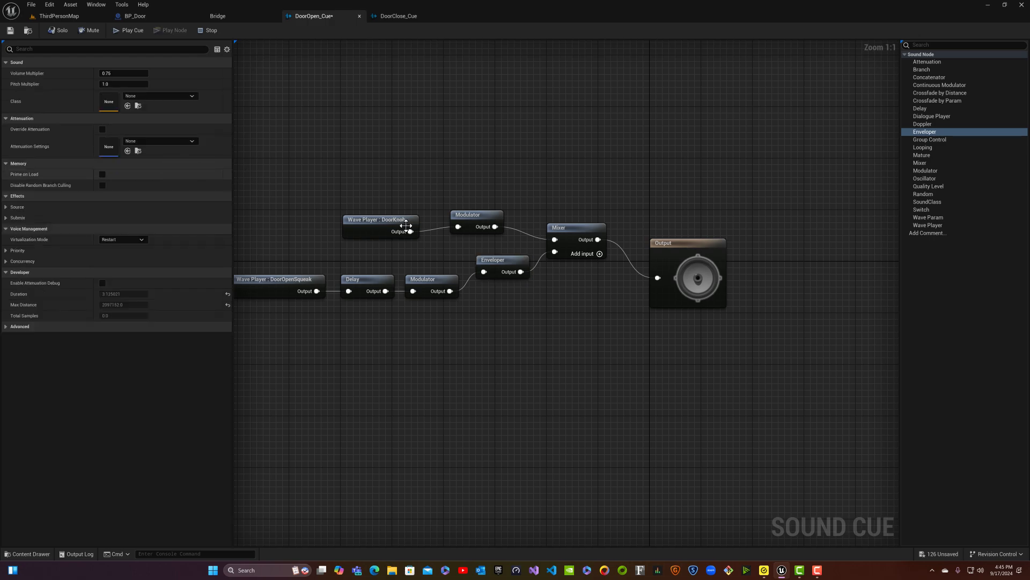
- Move the Enveloper's middle Volume Curve key out to time about 2.70 near full volume and preview the cue
{"action": "left_click", "coordinate": [501, 258]}
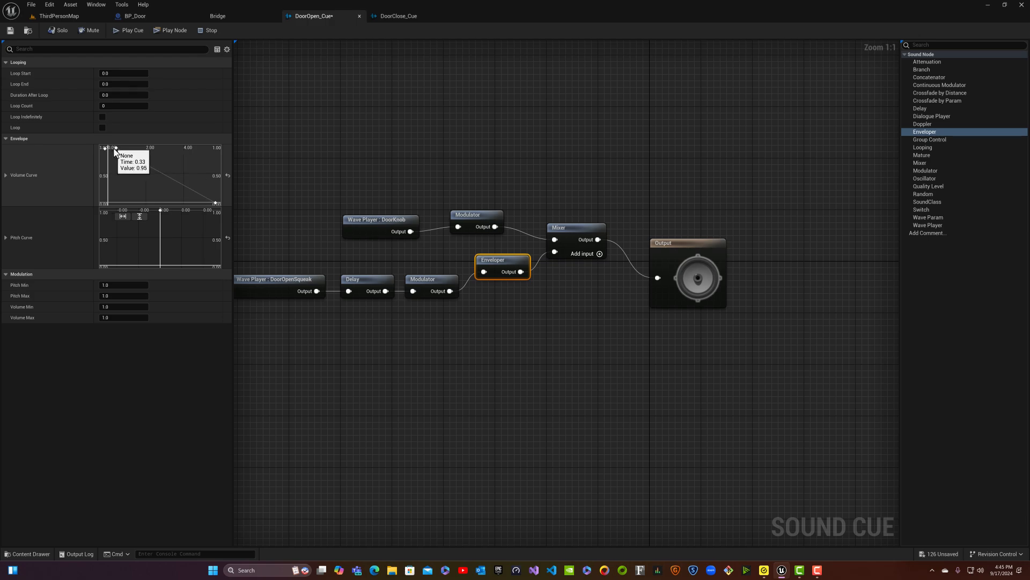
{"action": "left_click_drag", "start_coordinate": [114, 149], "coordinate": [160, 152]}
{"action": "key", "text": "space"}
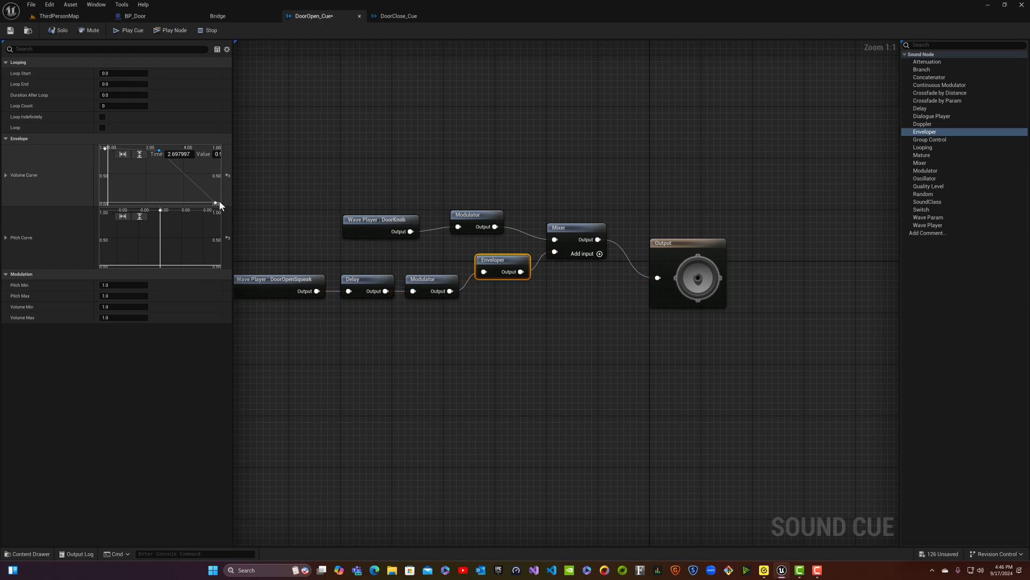
{"action": "scroll", "coordinate": [199, 165], "scroll_direction": "down", "scroll_amount": 3}
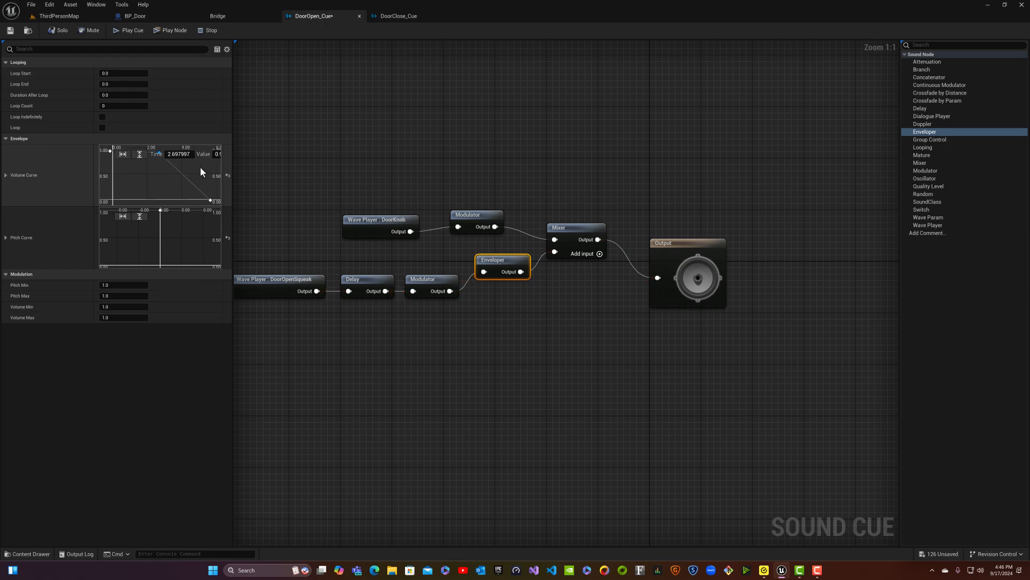
{"action": "scroll", "coordinate": [200, 169], "scroll_direction": "down", "scroll_amount": 1}
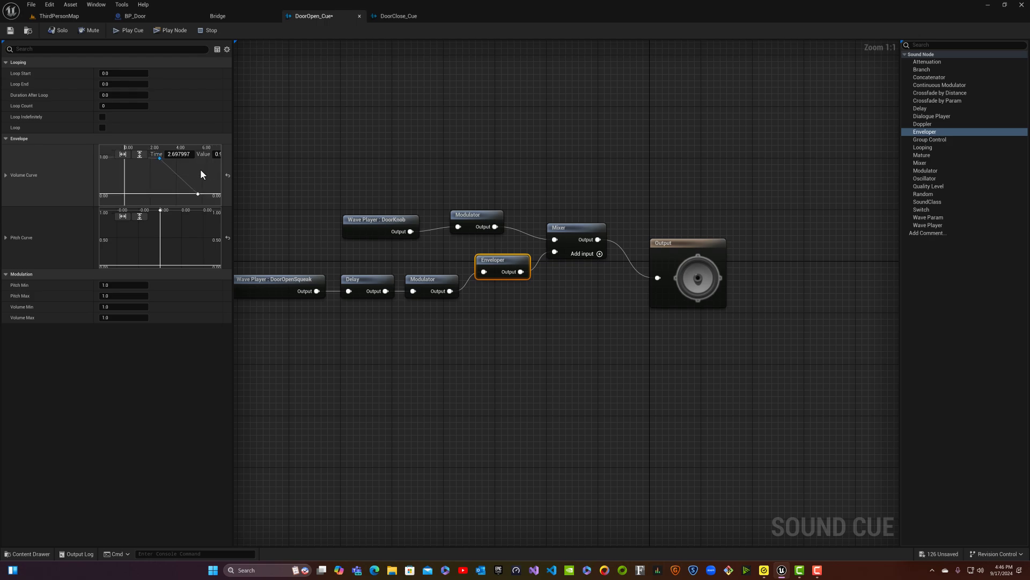
{"action": "scroll", "coordinate": [201, 168], "scroll_direction": "down", "scroll_amount": 1}
{"action": "key", "text": "space"}
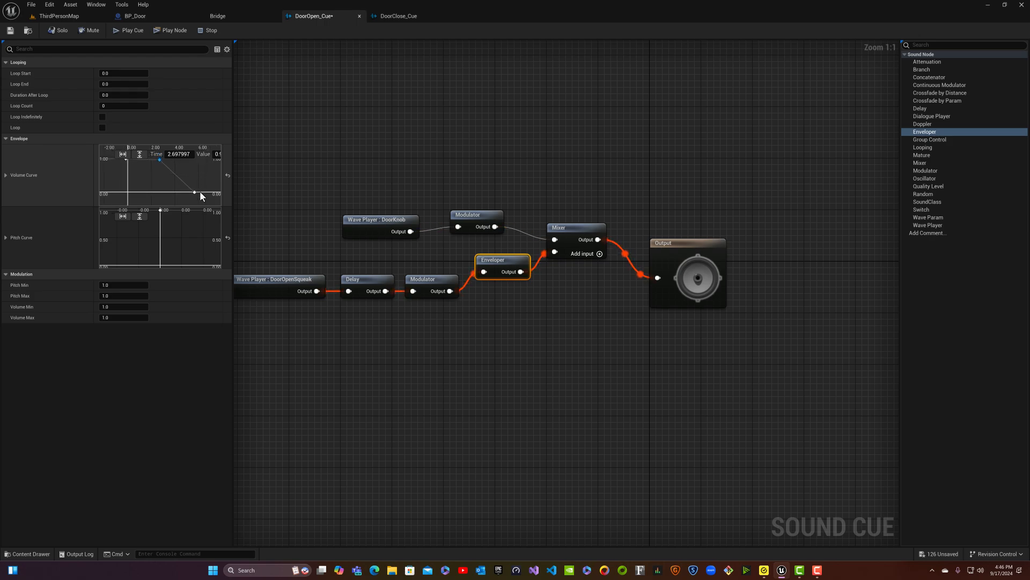
- Move the zero-volume end key of the Enveloper's Volume Curve in to time about 3.53, previewing the cue
{"action": "mouse_move", "coordinate": [200, 193]}
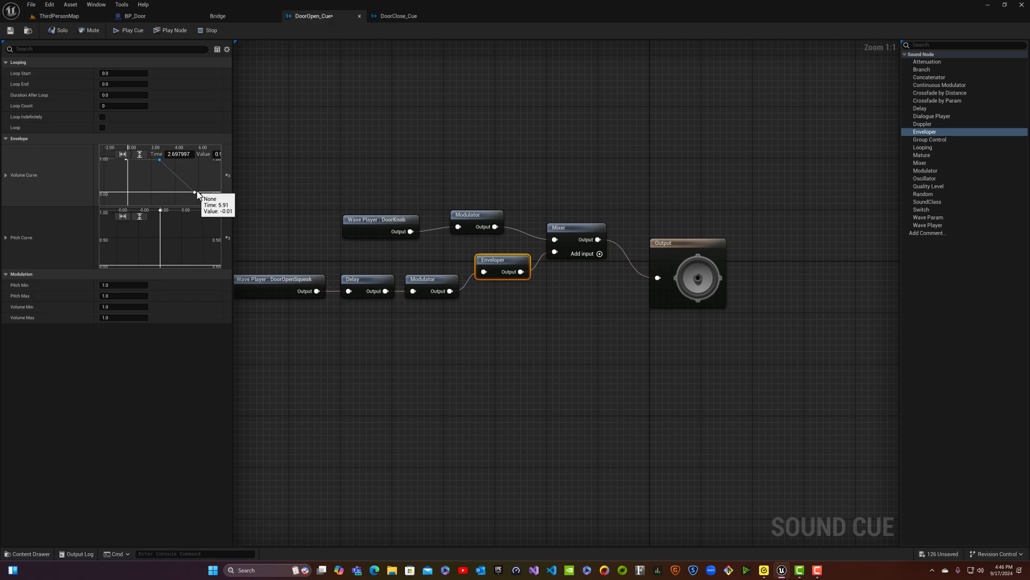
{"action": "left_click_drag", "start_coordinate": [194, 193], "coordinate": [175, 191]}
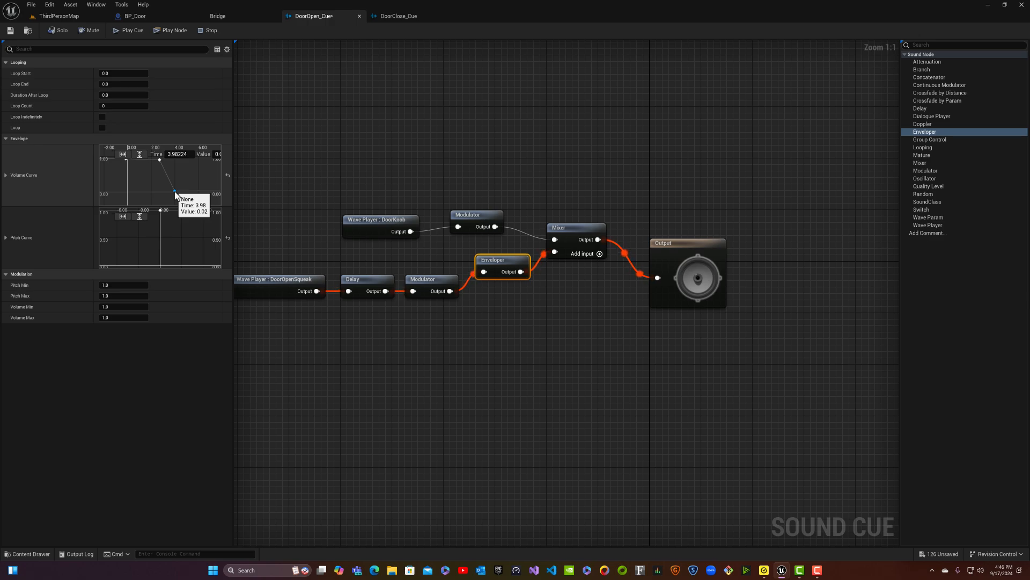
{"action": "left_click_drag", "start_coordinate": [175, 192], "coordinate": [169, 191]}
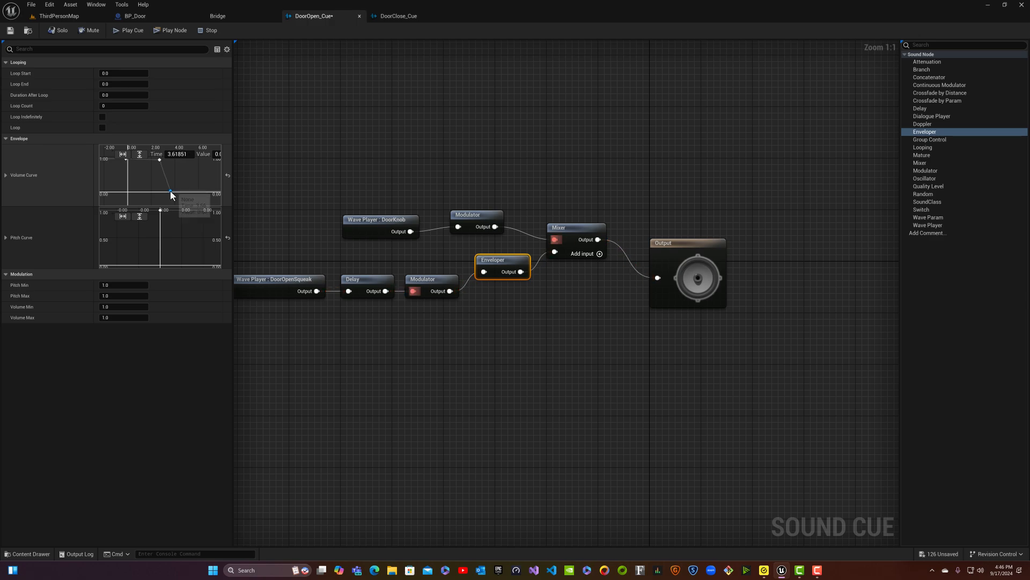
{"action": "left_click", "coordinate": [5, 175]}
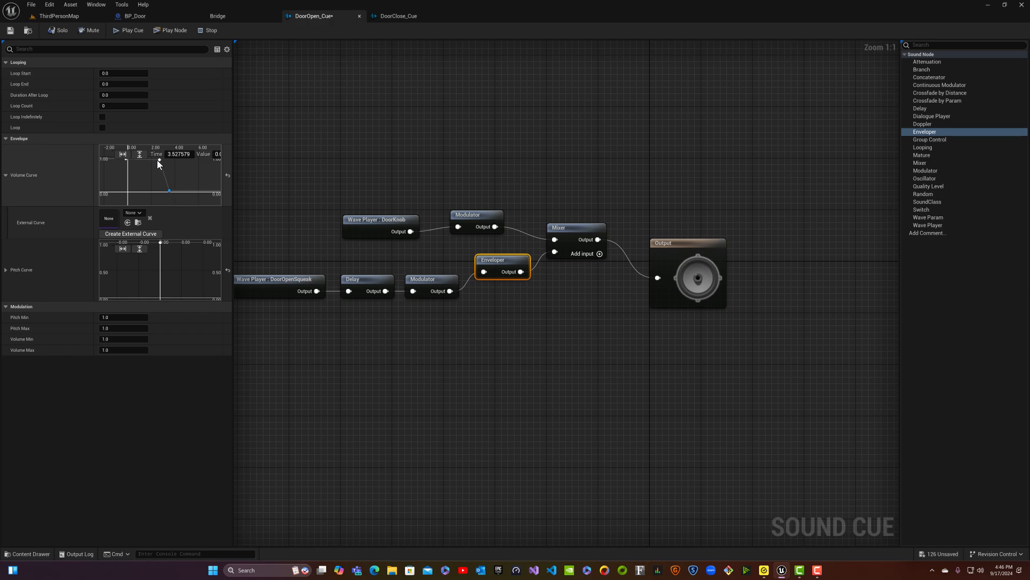
- Move the Volume Curve's middle key slightly earlier and its end key to time about 3.10, value about 0.06, and save DoorOpen_Cue
{"action": "left_click_drag", "start_coordinate": [159, 160], "coordinate": [152, 162]}
{"action": "left_click_drag", "start_coordinate": [168, 192], "coordinate": [163, 190]}
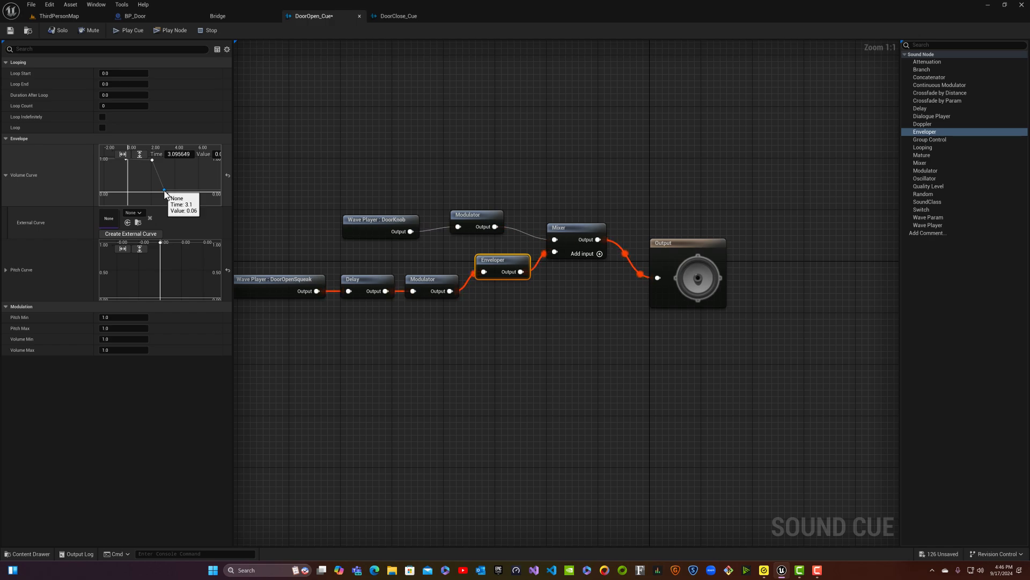
{"action": "left_click", "coordinate": [10, 31]}
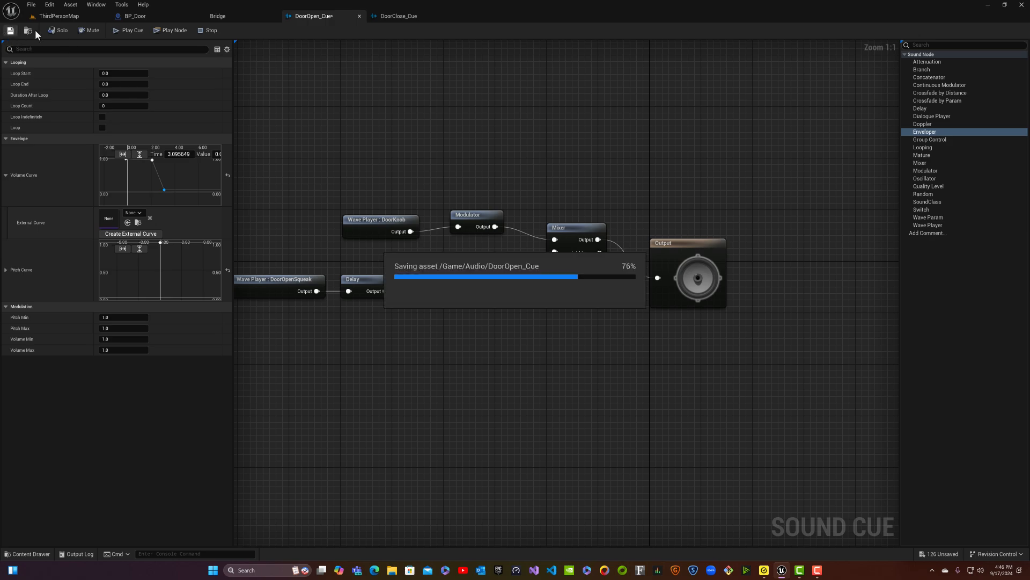
- Play-test ThirdPersonMap by walking the character through the doors in both directions to check the door sounds, and end the session
{"action": "left_click", "coordinate": [64, 18]}
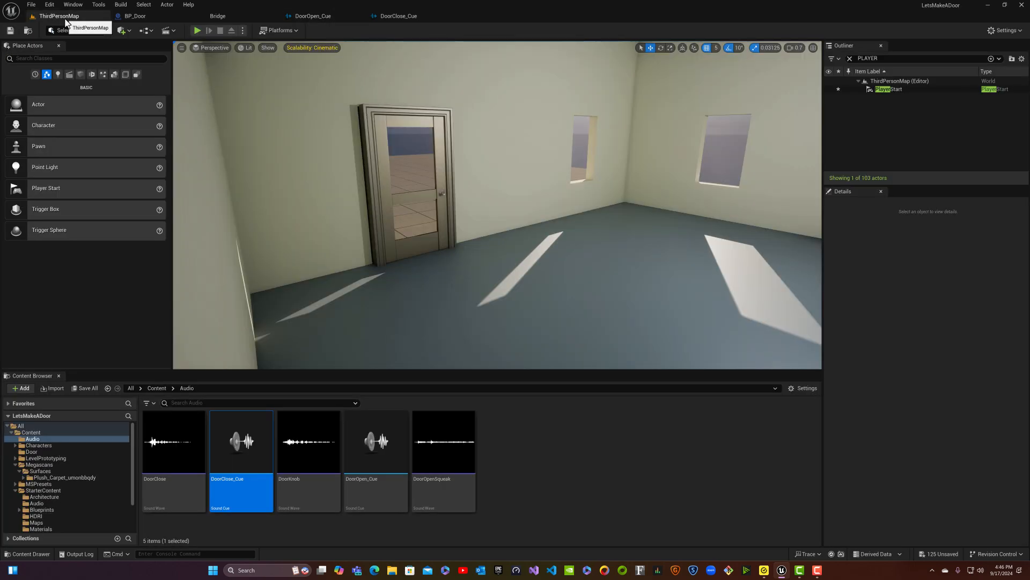
{"action": "left_click", "coordinate": [201, 33]}
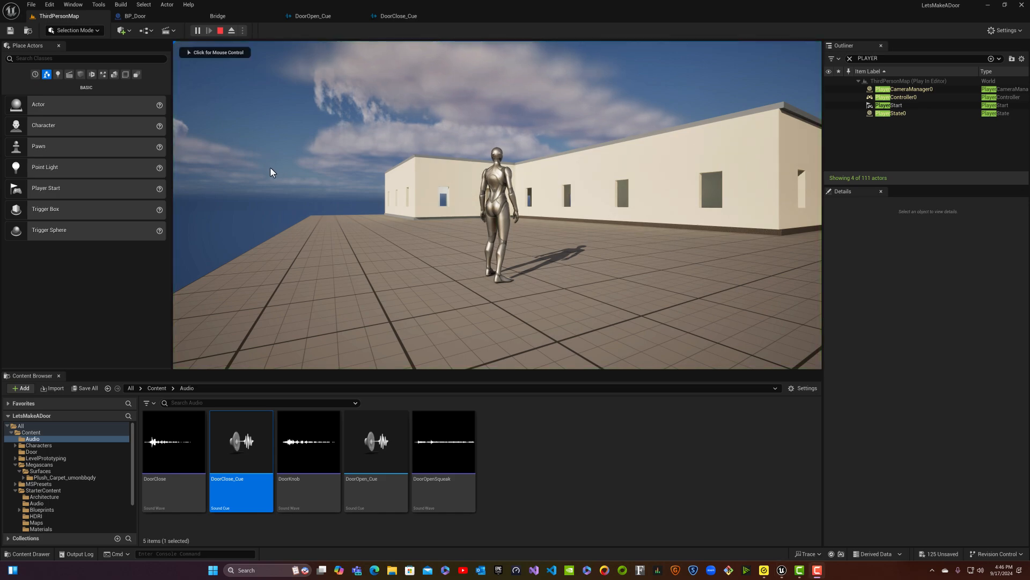
{"action": "left_click", "coordinate": [325, 186]}
{"action": "key", "text": "w"}
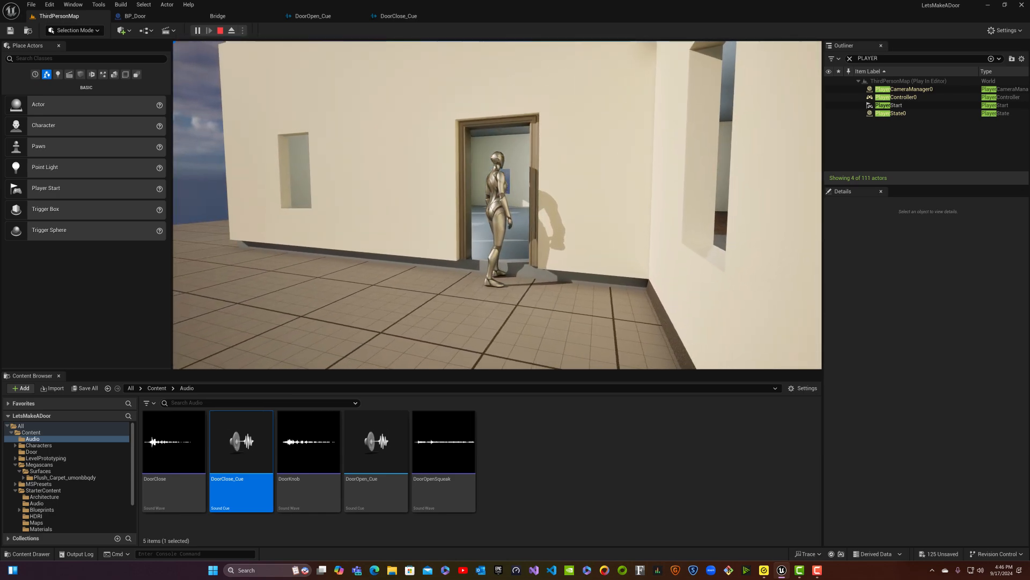
{"action": "key", "text": "w"}
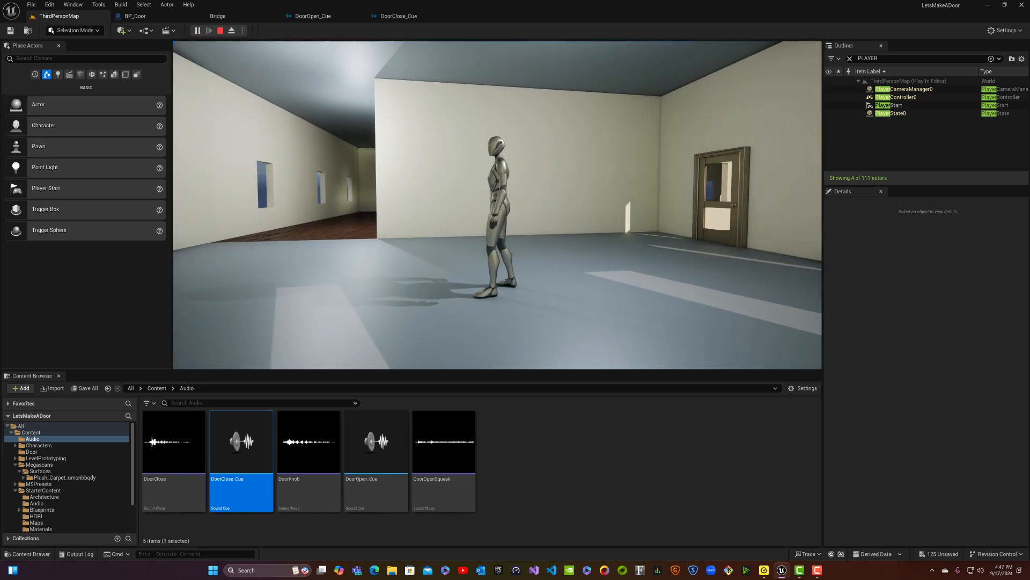
{"action": "key", "text": "w"}
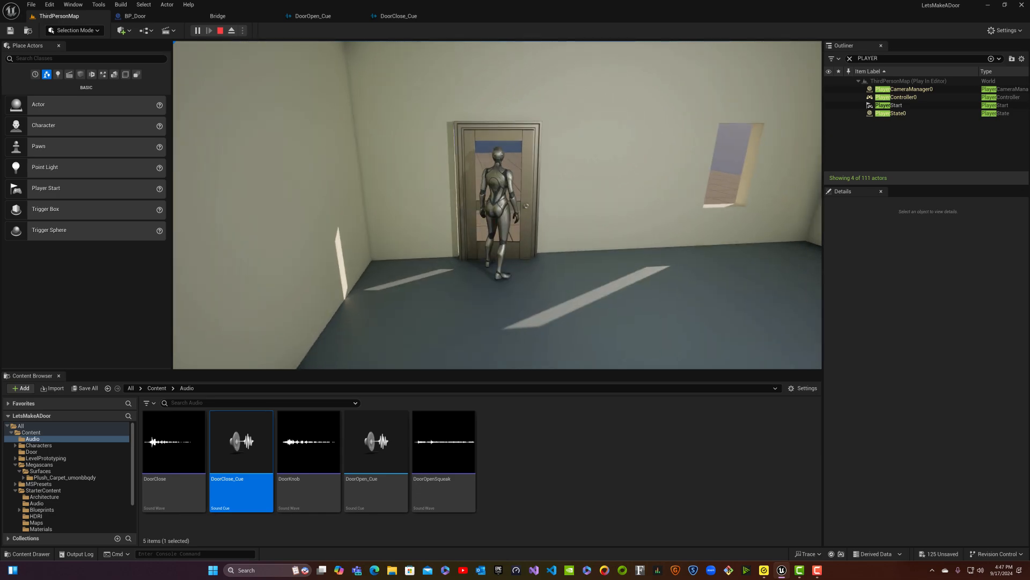
{"action": "key", "text": "s"}
{"action": "key", "text": "d"}
{"action": "key", "text": "w"}
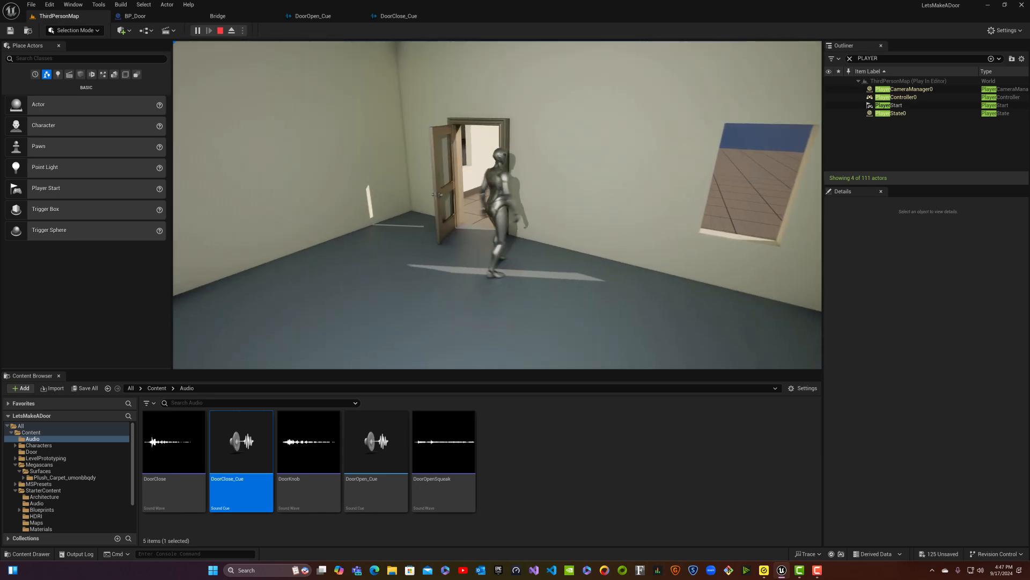
{"action": "key", "text": "w"}
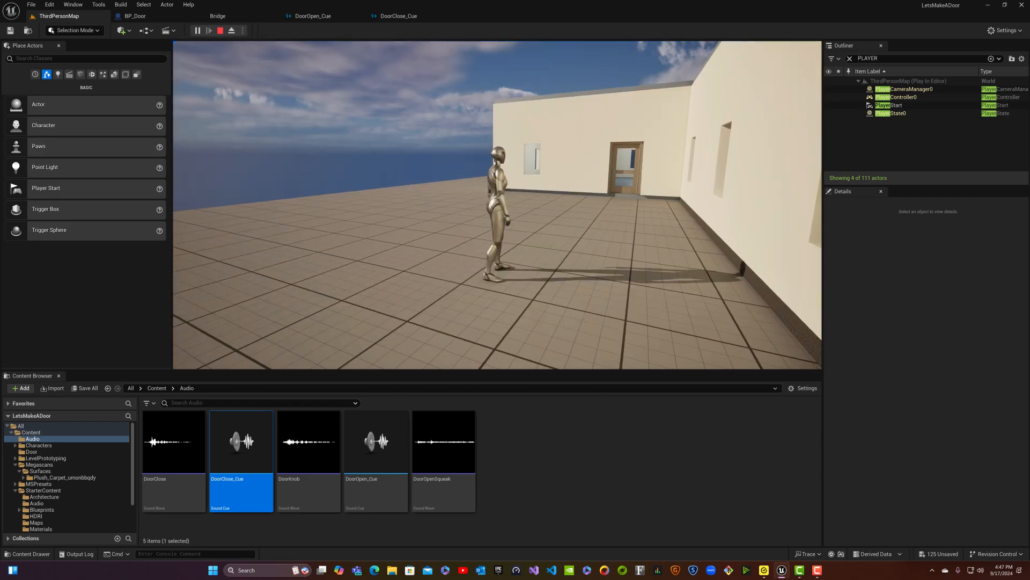
{"action": "key", "text": "Escape"}
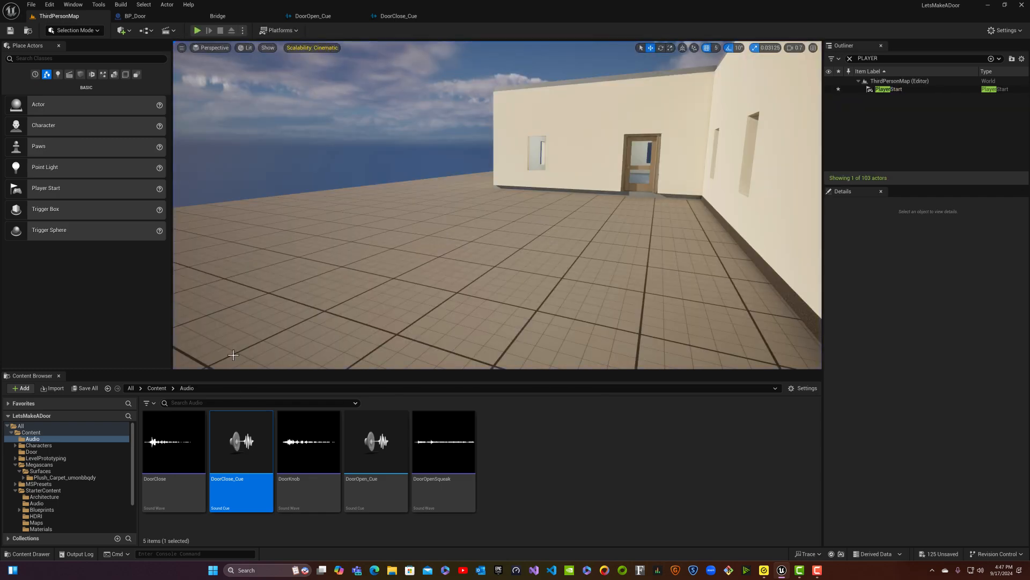
- Place Starter_Background_Cue from StarterContent/Audio on the floor outside the building, at about X 570, Y 2395
{"action": "left_click", "coordinate": [155, 388]}
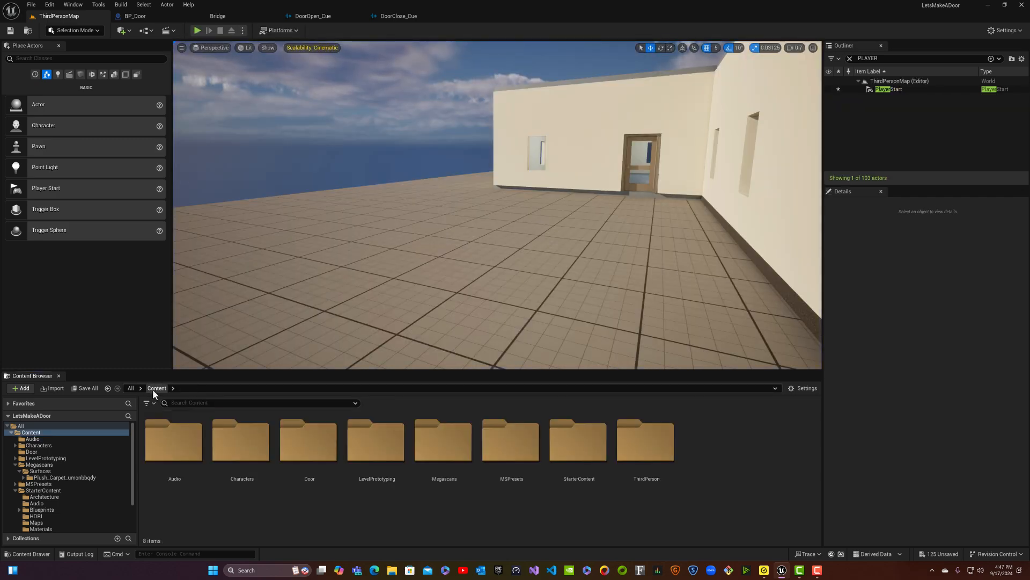
{"action": "double_click", "coordinate": [564, 442]}
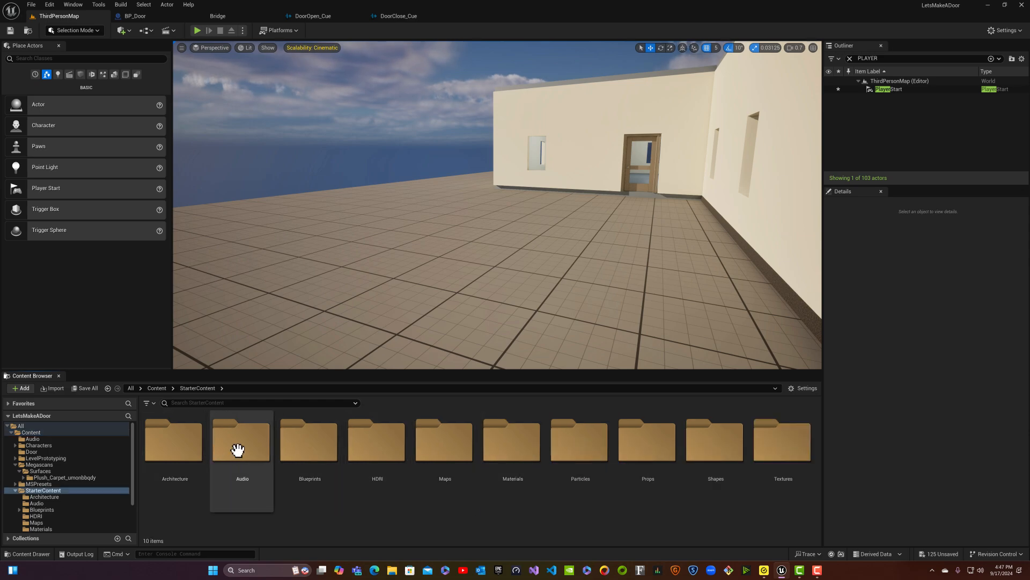
{"action": "double_click", "coordinate": [239, 450]}
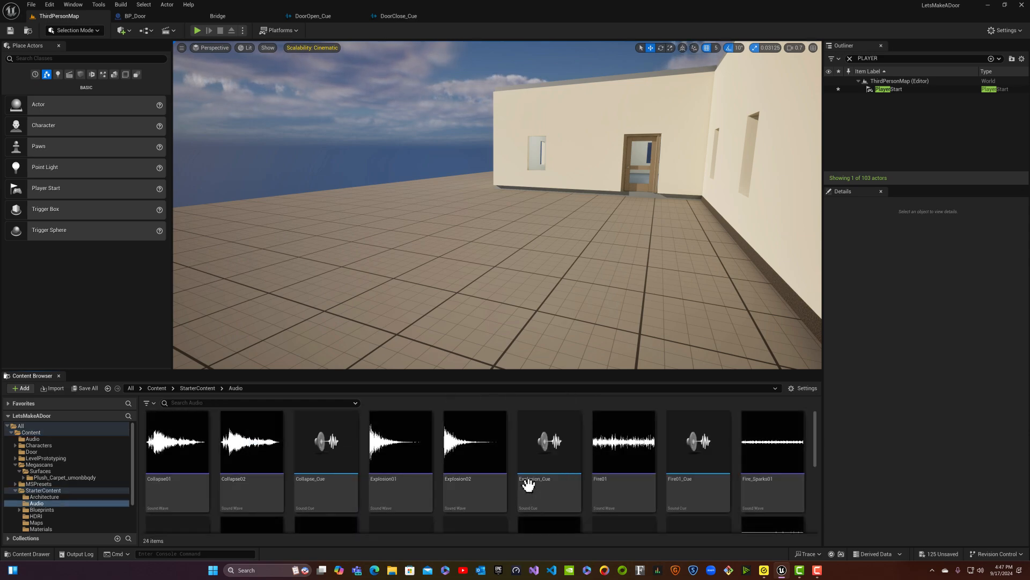
{"action": "scroll", "coordinate": [528, 484], "scroll_direction": "down", "scroll_amount": 2}
{"action": "scroll", "coordinate": [530, 486], "scroll_direction": "down", "scroll_amount": 1}
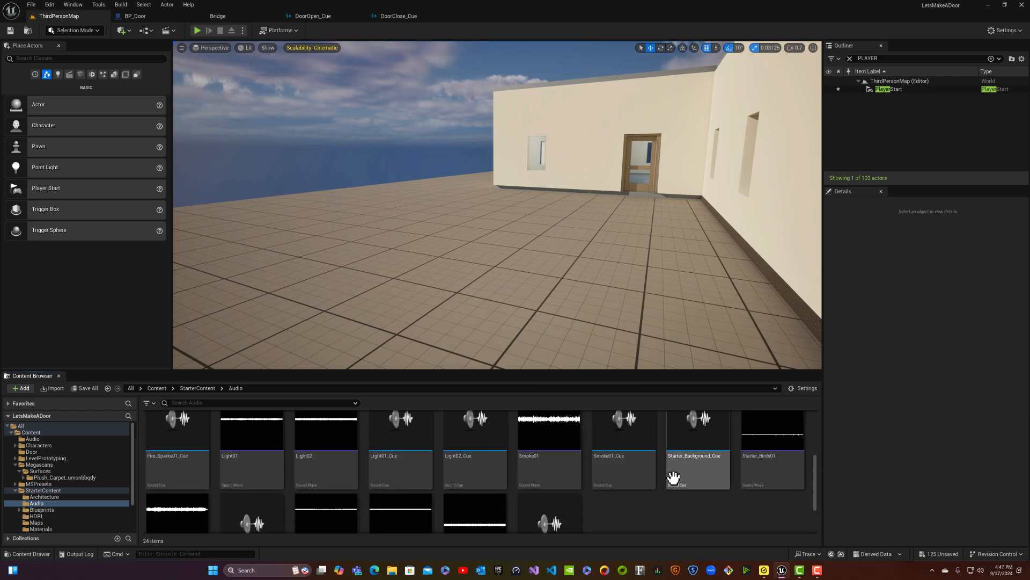
{"action": "scroll", "coordinate": [677, 481], "scroll_direction": "down", "scroll_amount": 1}
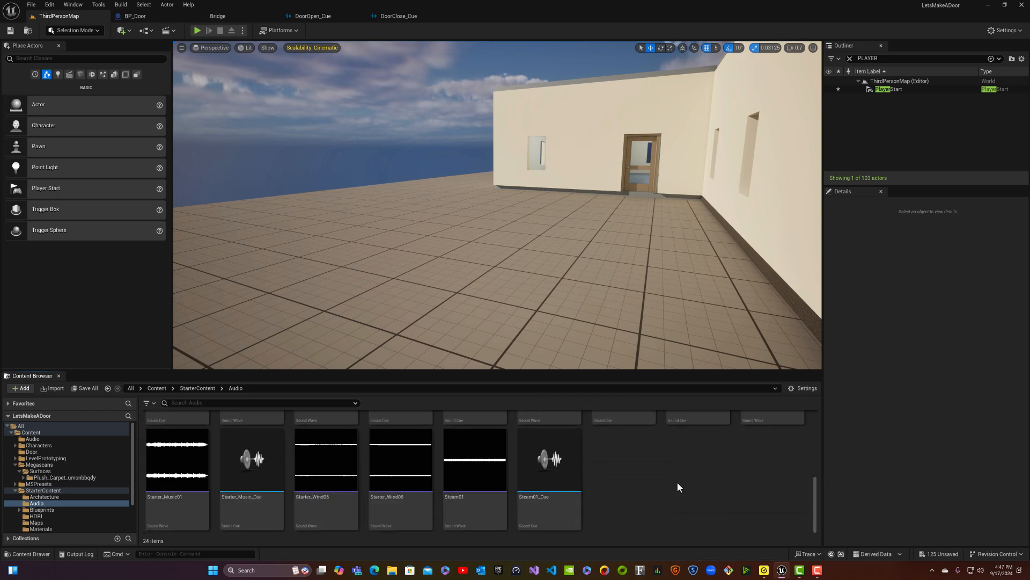
{"action": "scroll", "coordinate": [553, 505], "scroll_direction": "up", "scroll_amount": 2}
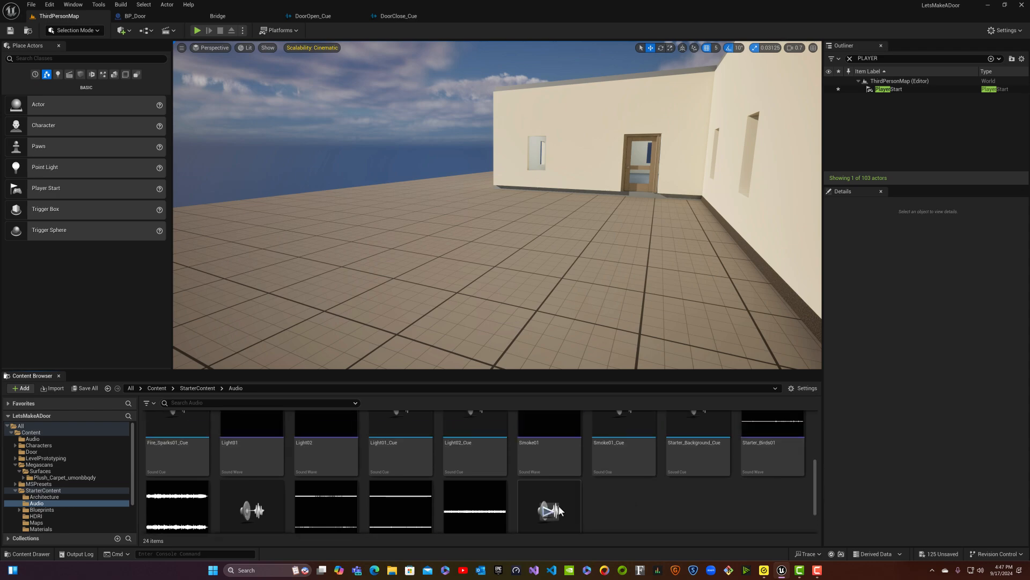
{"action": "scroll", "coordinate": [557, 504], "scroll_direction": "up", "scroll_amount": 2}
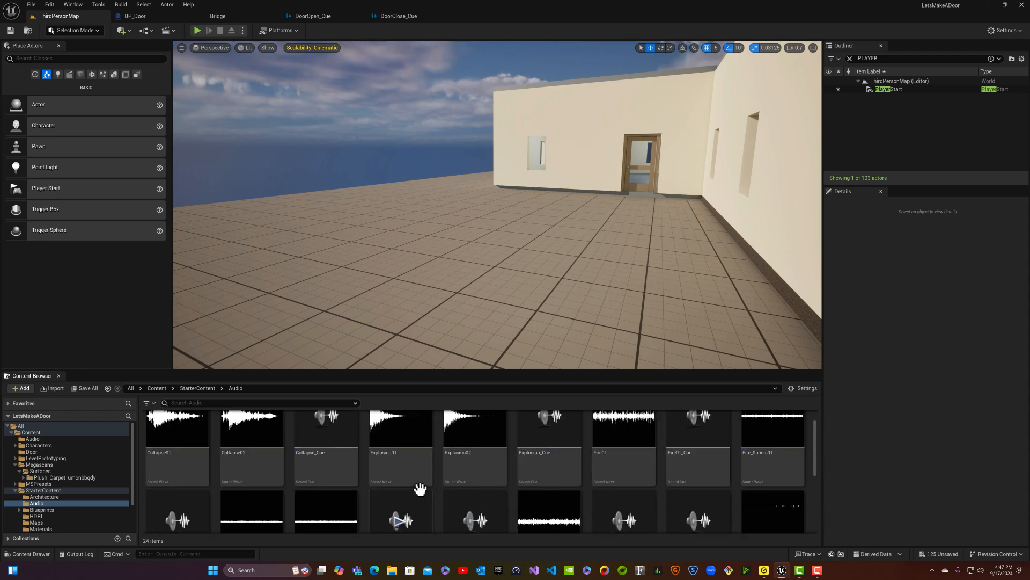
{"action": "scroll", "coordinate": [421, 487], "scroll_direction": "down", "scroll_amount": 2}
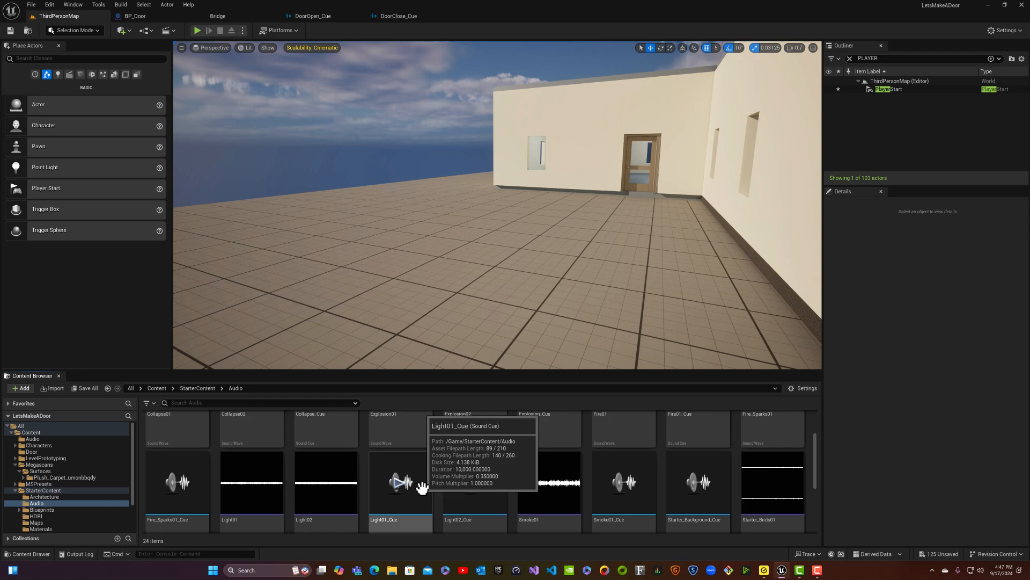
{"action": "left_click", "coordinate": [672, 489]}
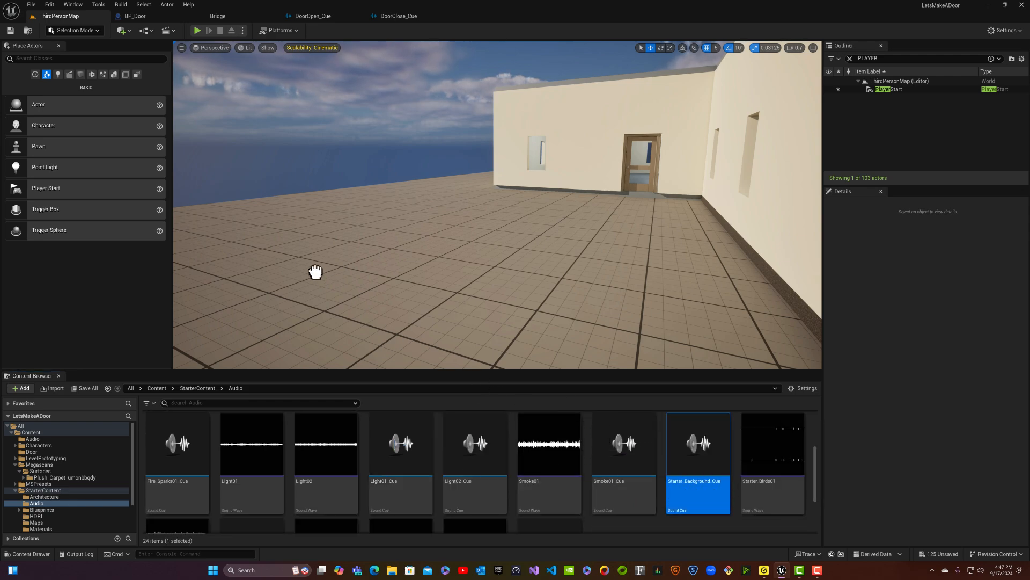
{"action": "left_click_drag", "start_coordinate": [224, 238], "coordinate": [225, 239]}
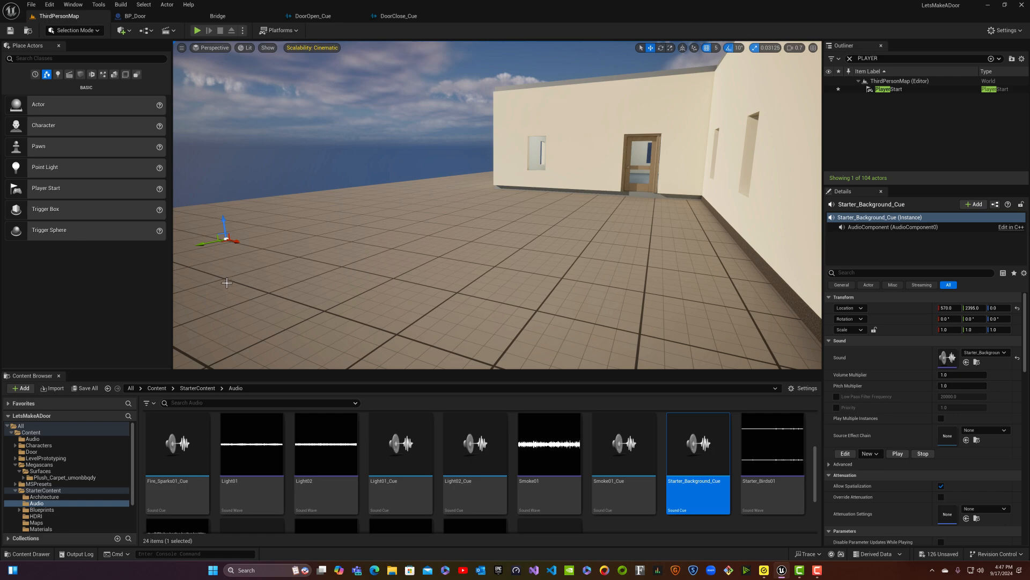
- Play-test the level to hear the background ambience, and end the session
{"action": "left_click", "coordinate": [198, 30]}
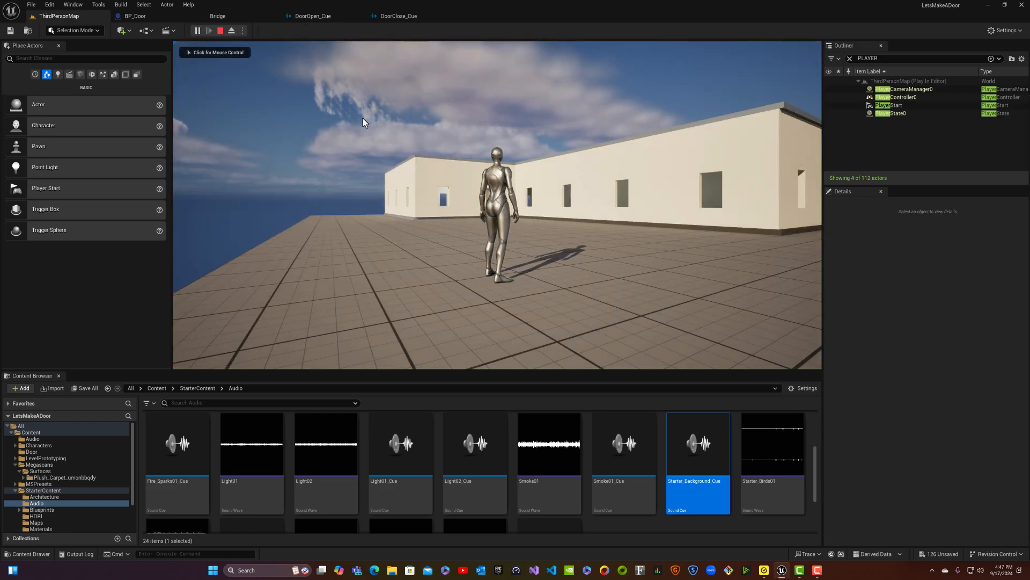
{"action": "left_click", "coordinate": [392, 171]}
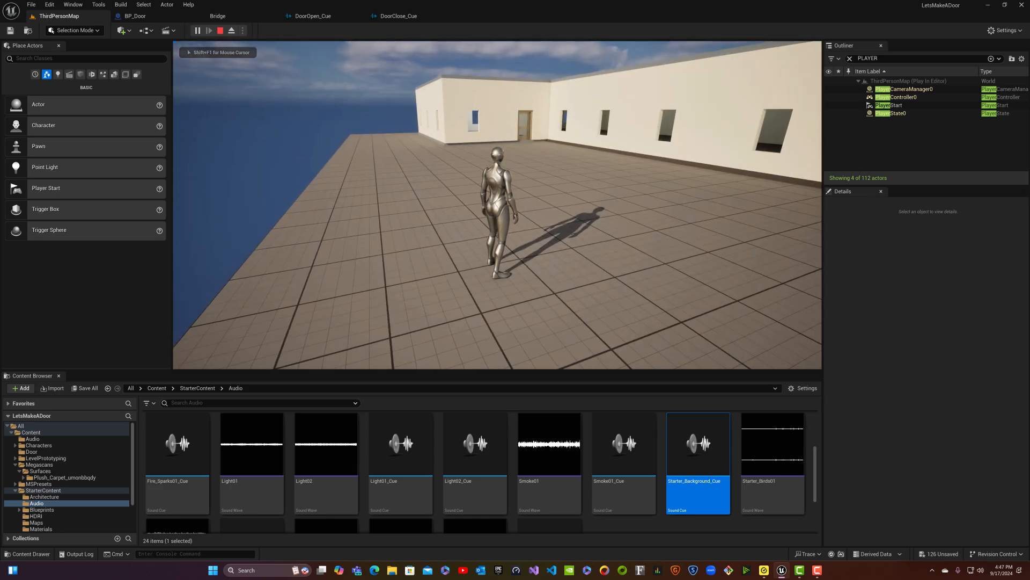
{"action": "key", "text": "Escape"}
- Place Starter_Music_Cue on the floor near the background sound, at about X 460, Y 2600
{"action": "scroll", "coordinate": [466, 436], "scroll_direction": "down", "scroll_amount": 2}
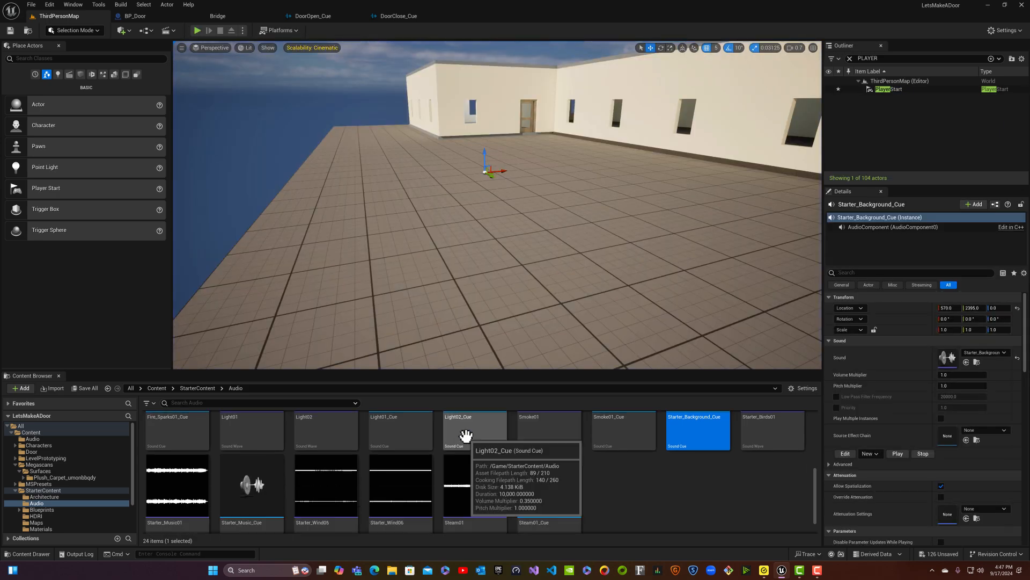
{"action": "left_click", "coordinate": [276, 518]}
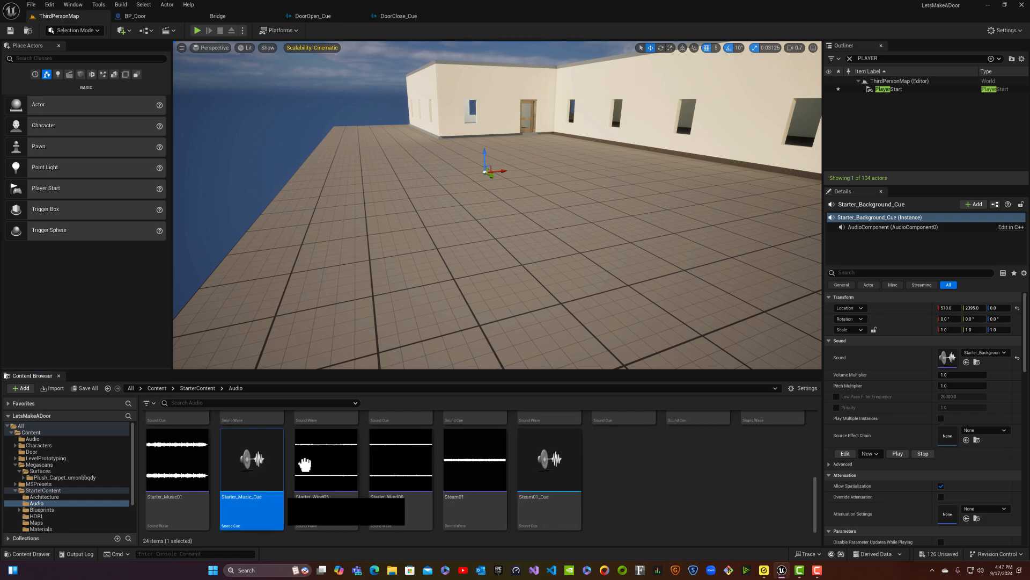
{"action": "left_click_drag", "start_coordinate": [305, 464], "coordinate": [465, 275]}
{"action": "left_click_drag", "start_coordinate": [476, 191], "coordinate": [476, 195]}
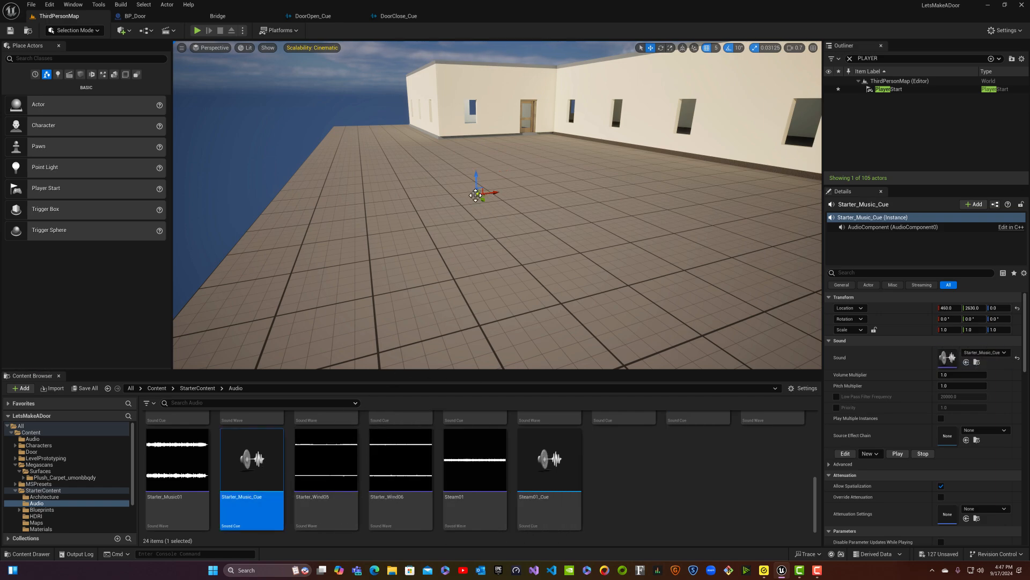
- Play-test the level with the music by running the character to the door, and end the session
{"action": "left_click", "coordinate": [197, 31]}
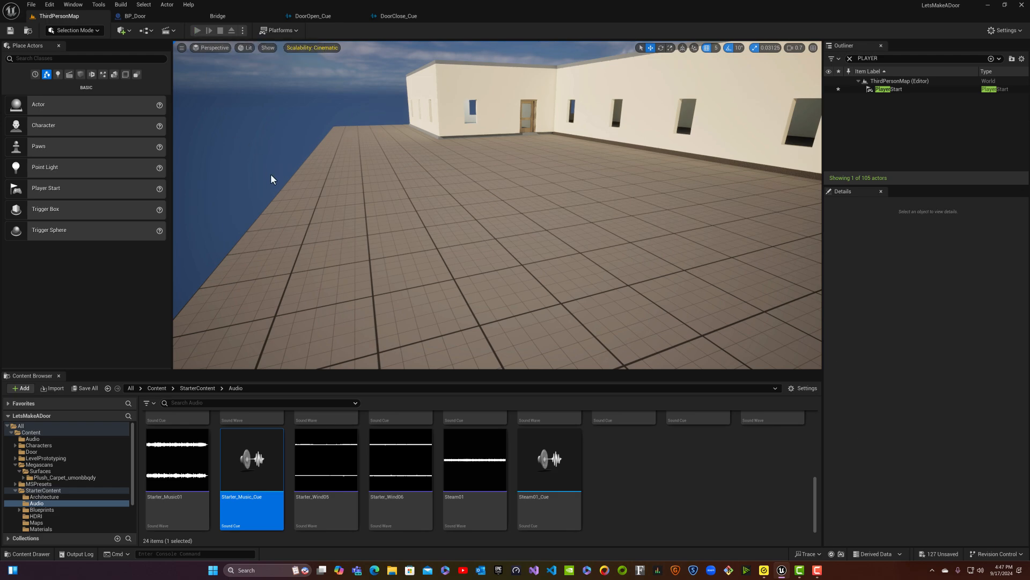
{"action": "key", "text": "w"}
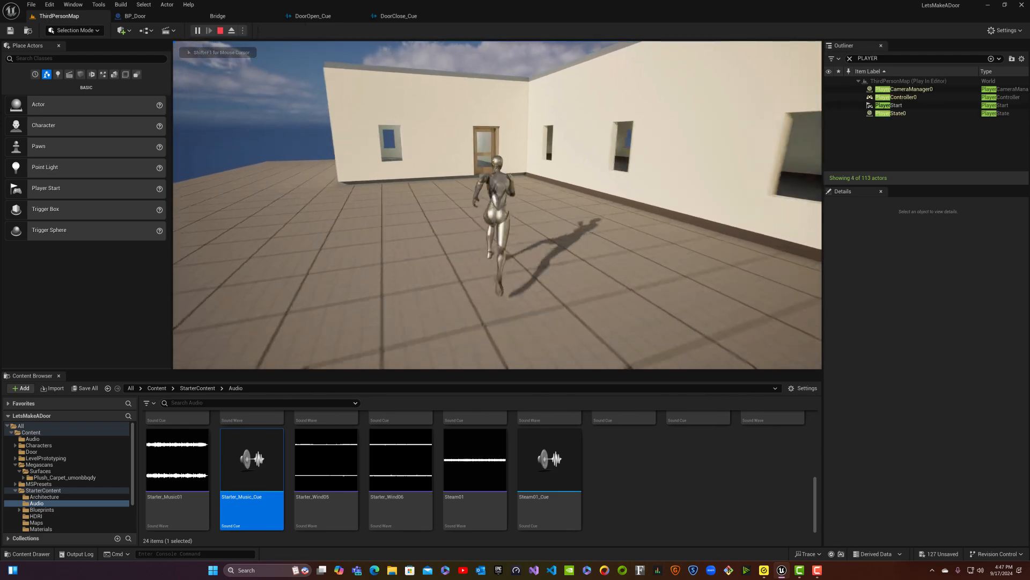
{"action": "key", "text": "w"}
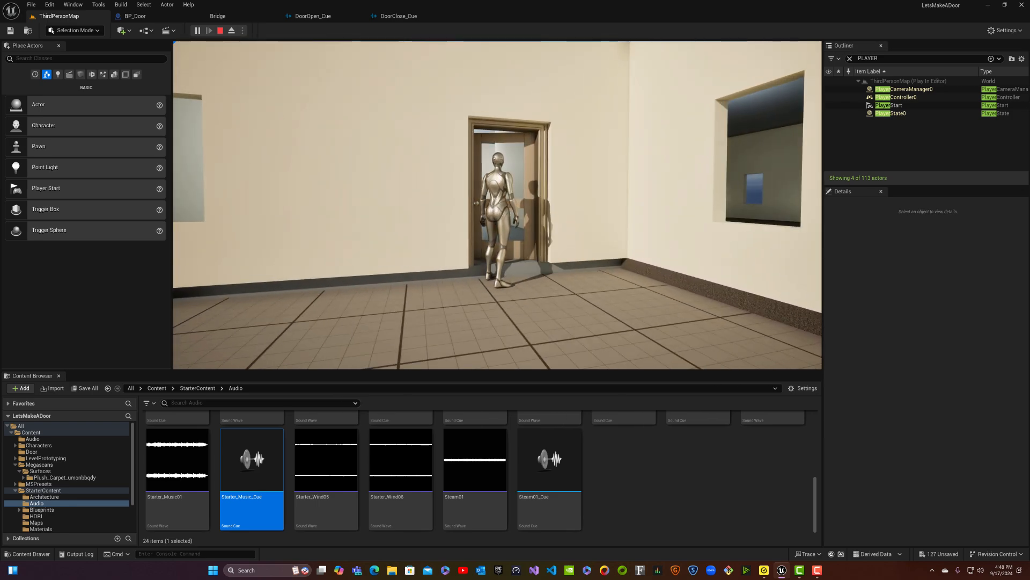
{"action": "key", "text": "Escape"}
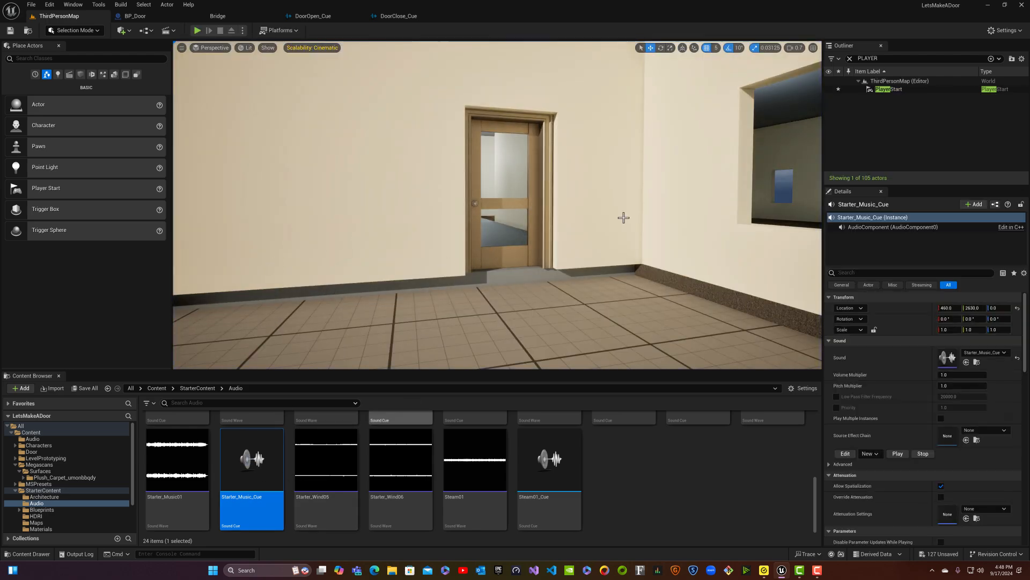
- Clear the Outliner's actor filter and select the Starter_Music_Cue ambient sound
{"action": "left_click", "coordinate": [850, 60]}
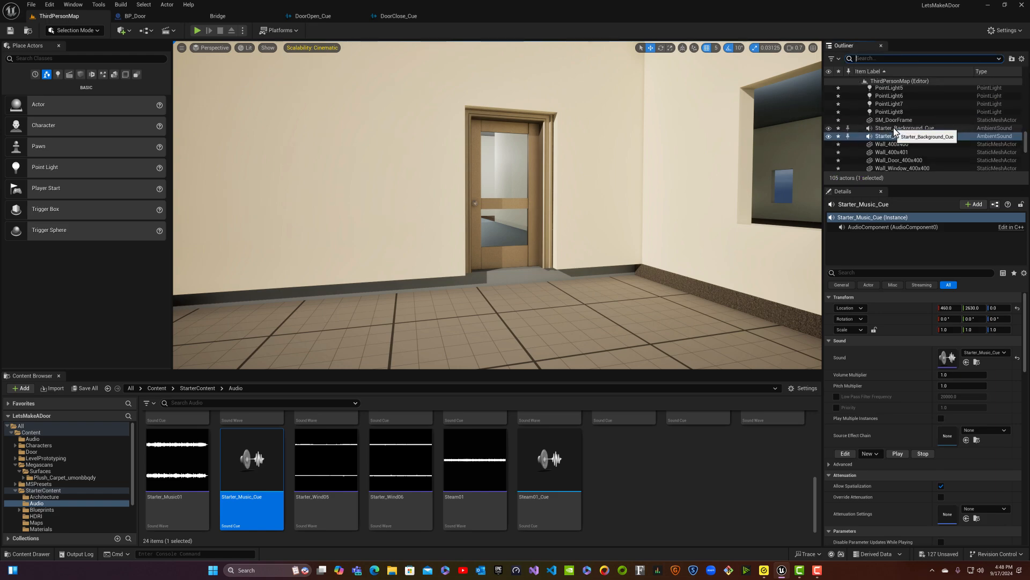
{"action": "left_click", "coordinate": [894, 129]}
{"action": "left_click", "coordinate": [896, 145]}
{"action": "left_click", "coordinate": [896, 136]}
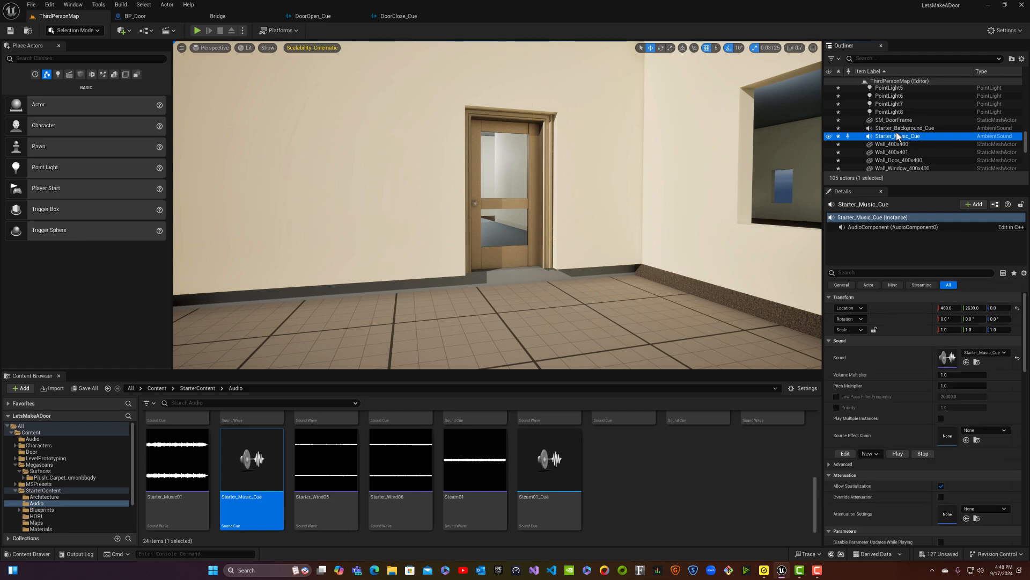
- Set the Volume Multiplier to 0.5 on Starter_Music_Cue and to 0.6 on Starter_Background_Cue
{"action": "left_click", "coordinate": [897, 129]}
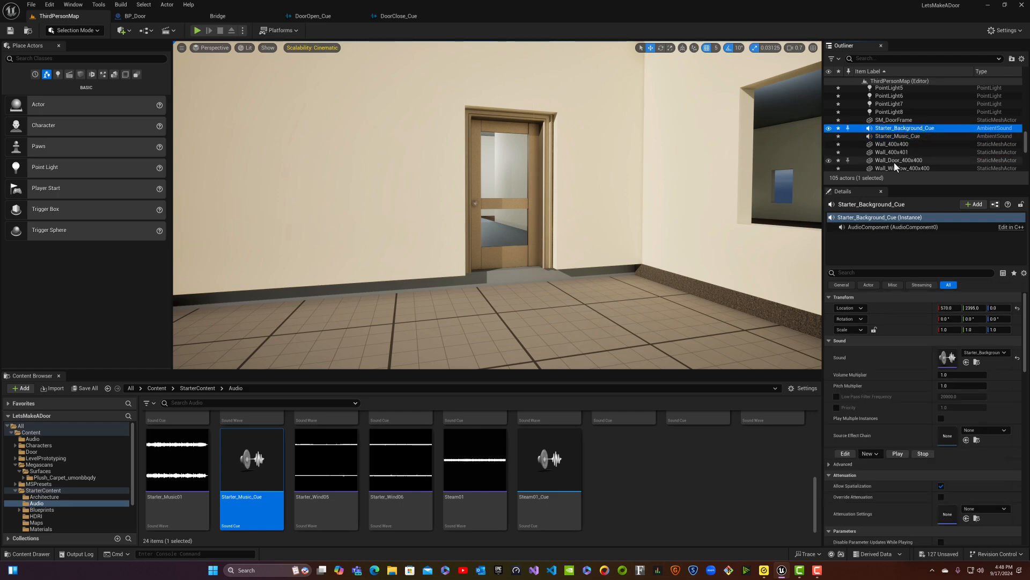
{"action": "left_click", "coordinate": [897, 136]}
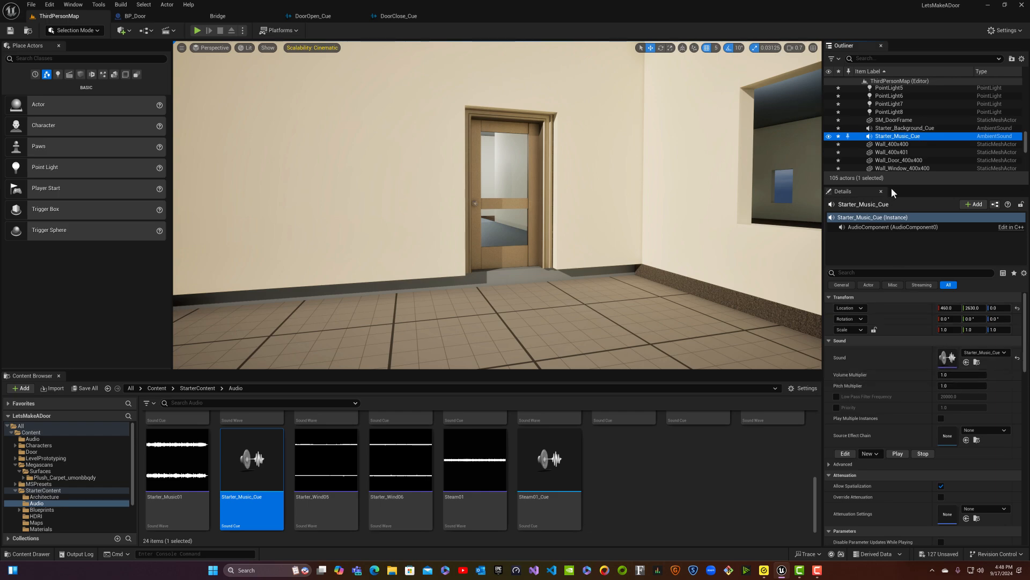
{"action": "left_click", "coordinate": [956, 374]}
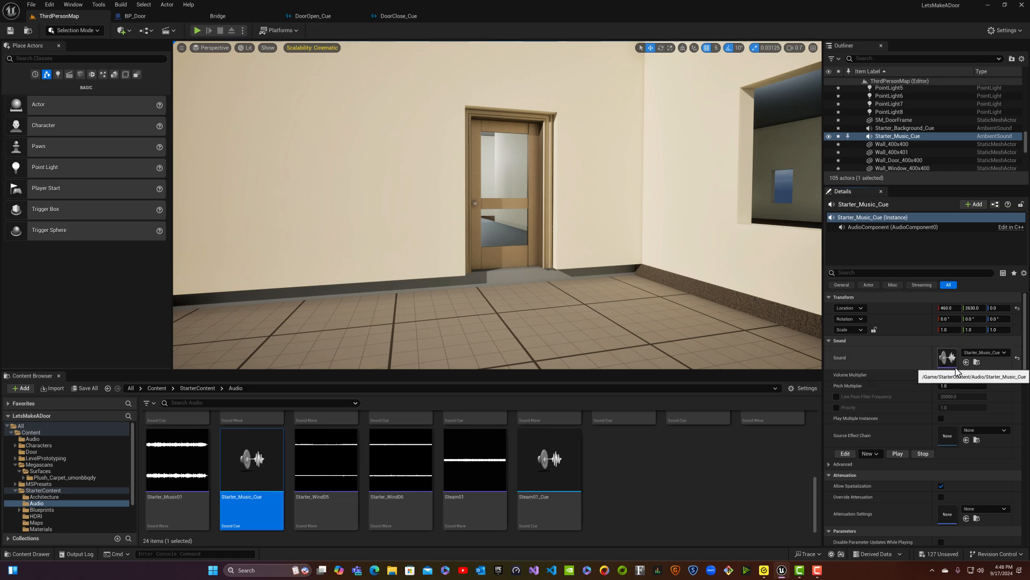
{"action": "type", "text": "0.5"}
{"action": "key", "text": "Return"}
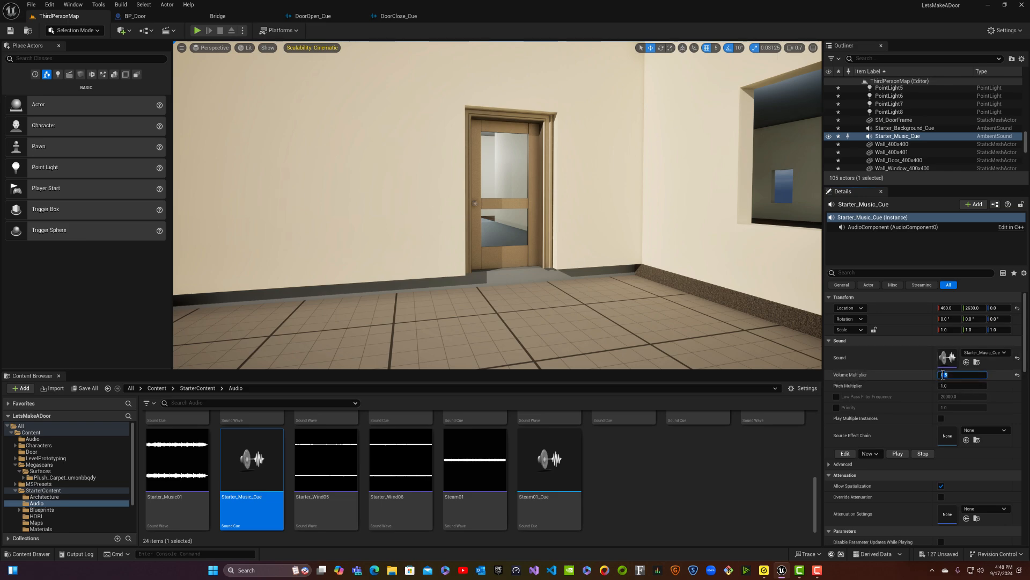
{"action": "left_click", "coordinate": [893, 128]}
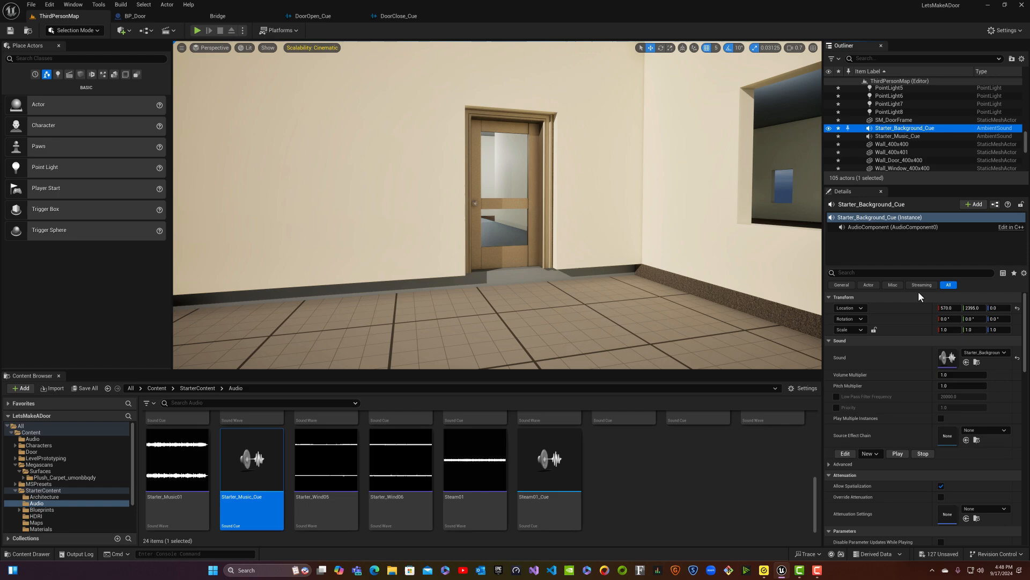
{"action": "left_click", "coordinate": [948, 374]}
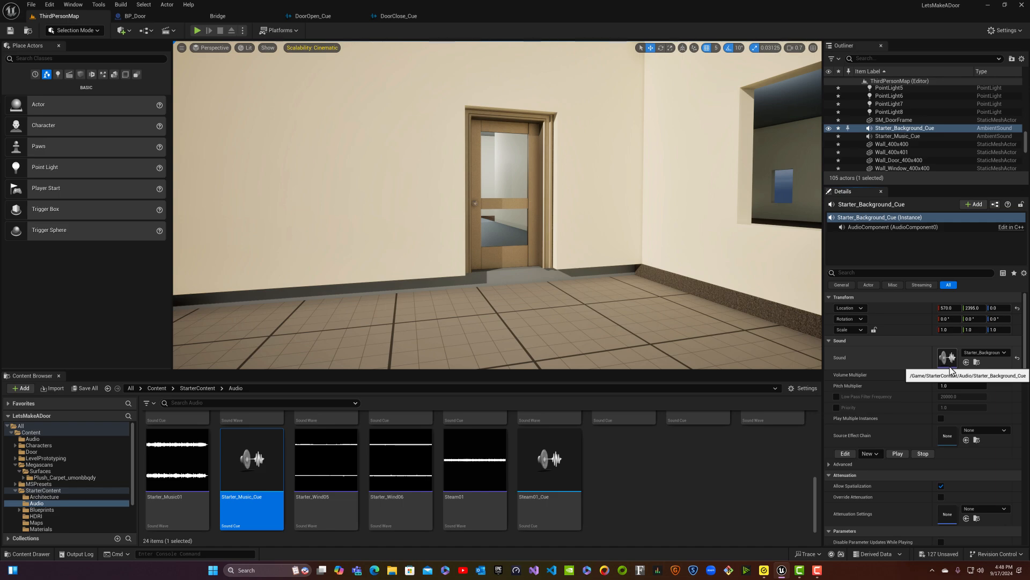
- Play-test the sound levels by running the character through the door, inside the building and back out, and end the session
{"action": "left_click", "coordinate": [202, 34]}
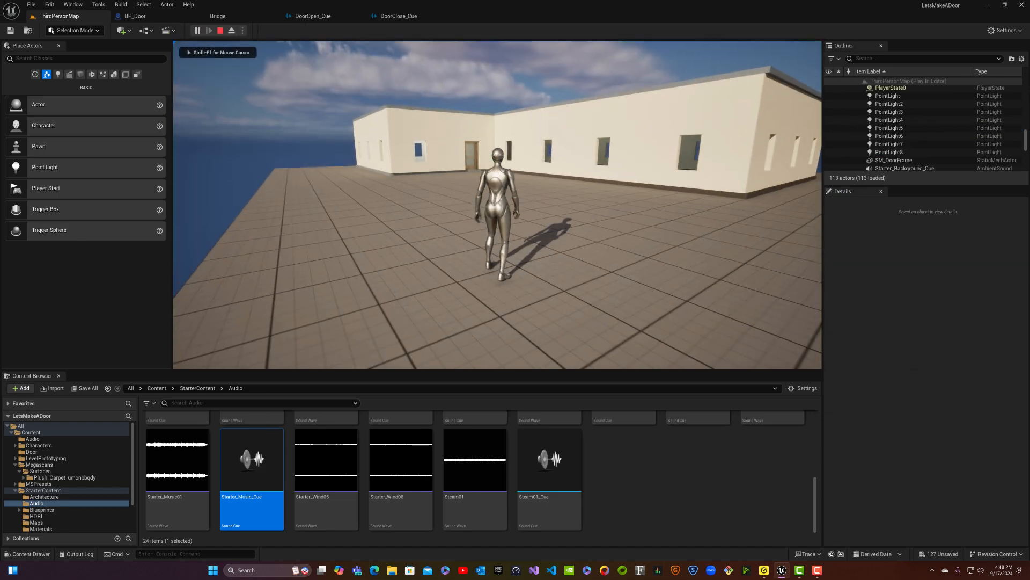
{"action": "key", "text": "w"}
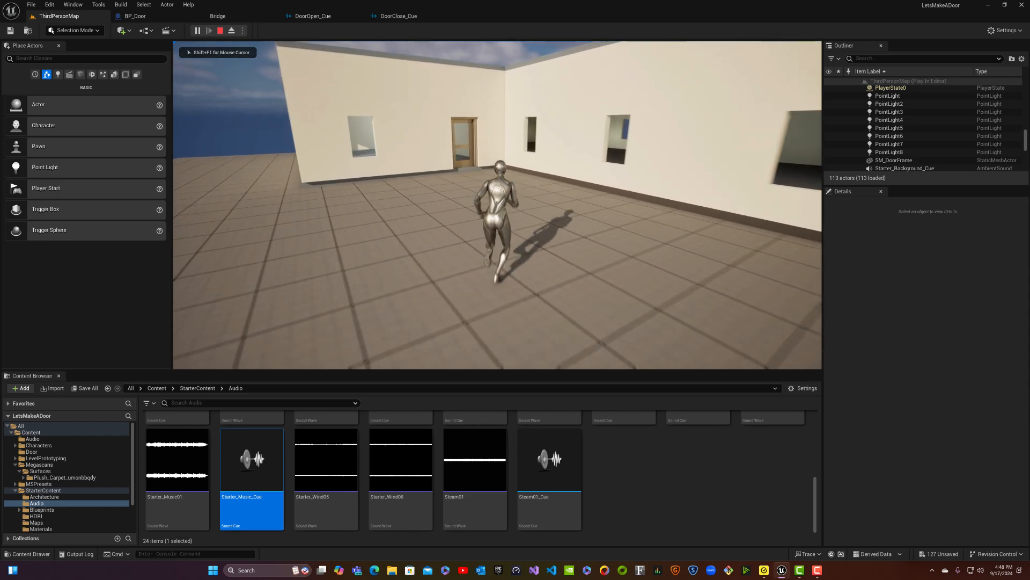
{"action": "key", "text": "w"}
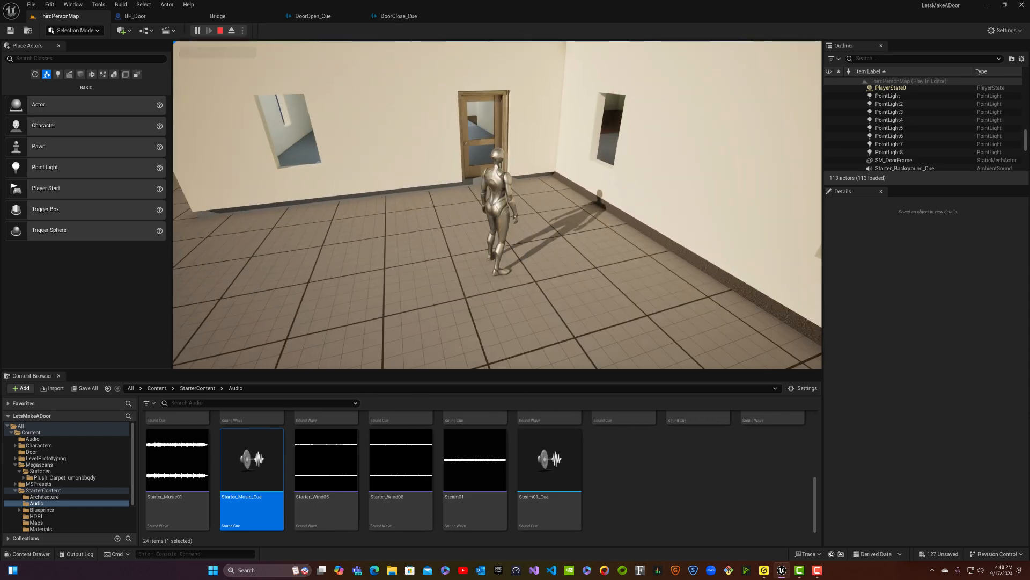
{"action": "key", "text": "w"}
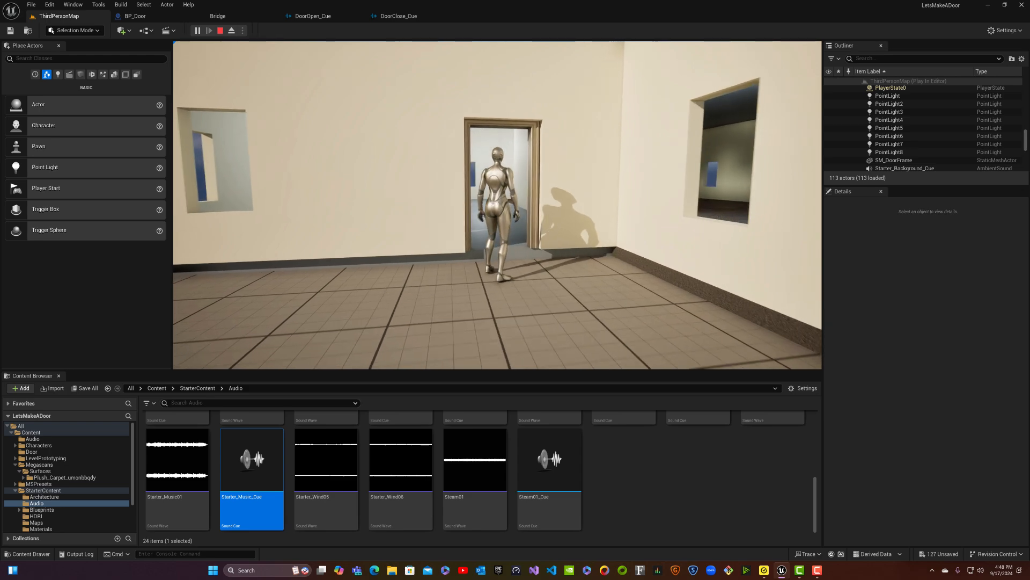
{"action": "key", "text": "w"}
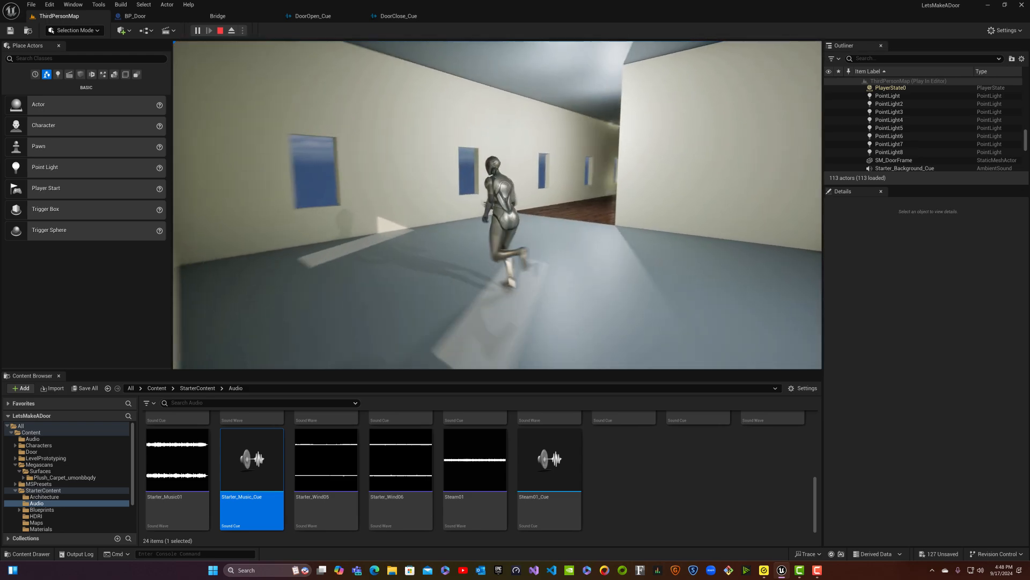
{"action": "key", "text": "w"}
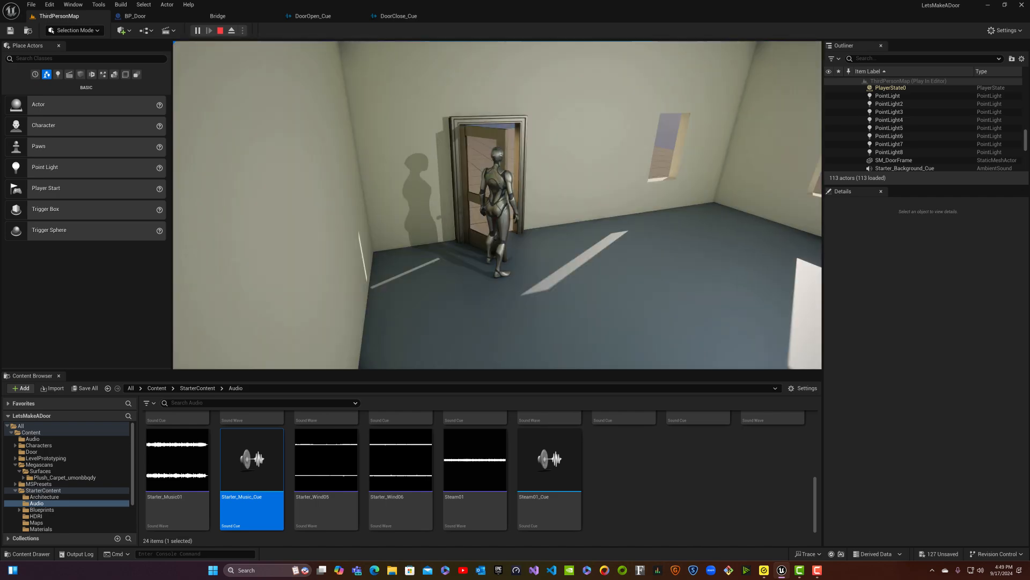
{"action": "key", "text": "w"}
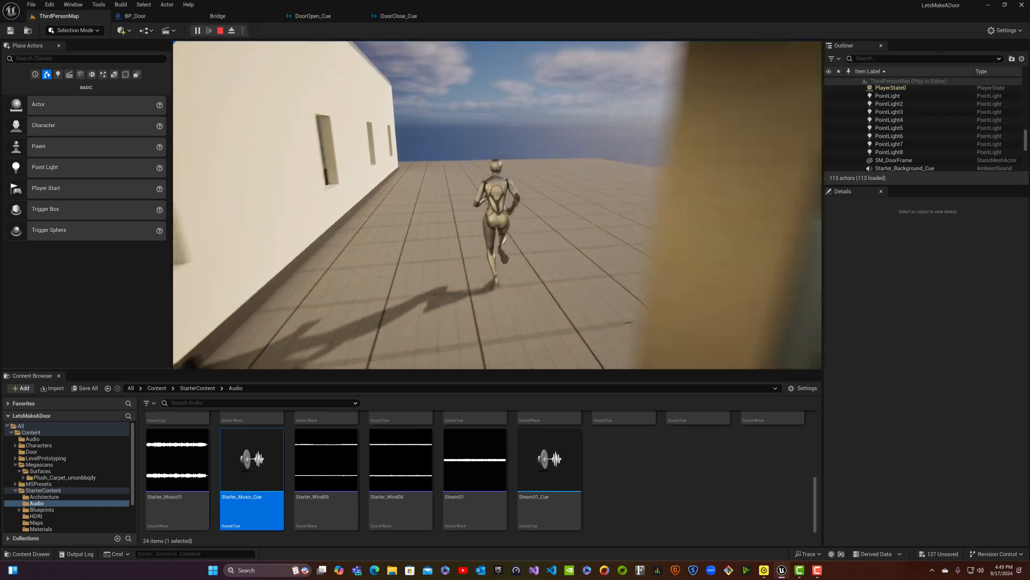
{"action": "key", "text": "a"}
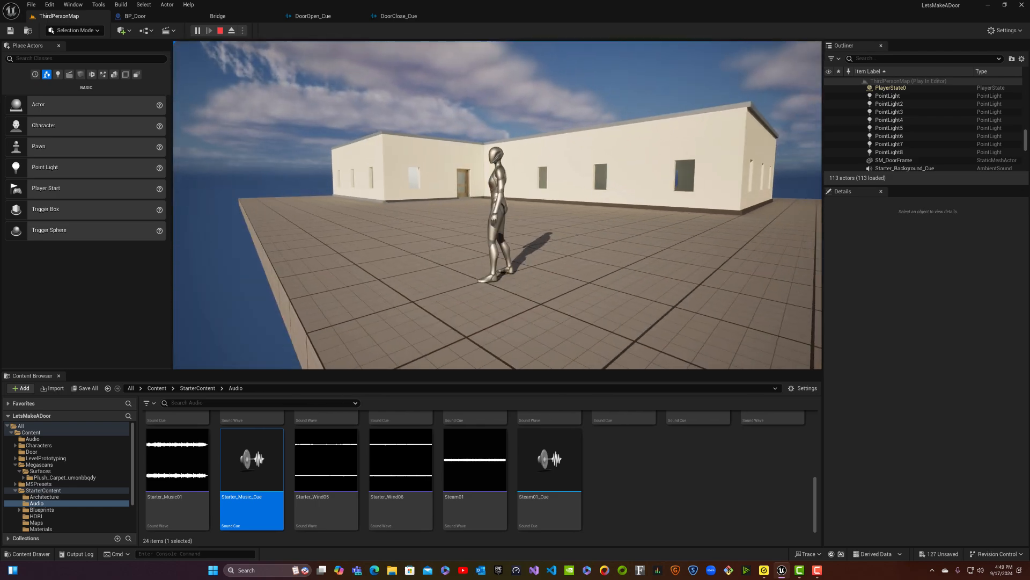
{"action": "key", "text": "Escape"}
- Select the SM_Cube ground outside the building and open the StarterContent Materials folder
{"action": "right_click_drag", "start_coordinate": [513, 164], "coordinate": [459, 172]}
{"action": "key", "text": "s"}
{"action": "right_click_drag", "start_coordinate": [505, 204], "coordinate": [587, 209]}
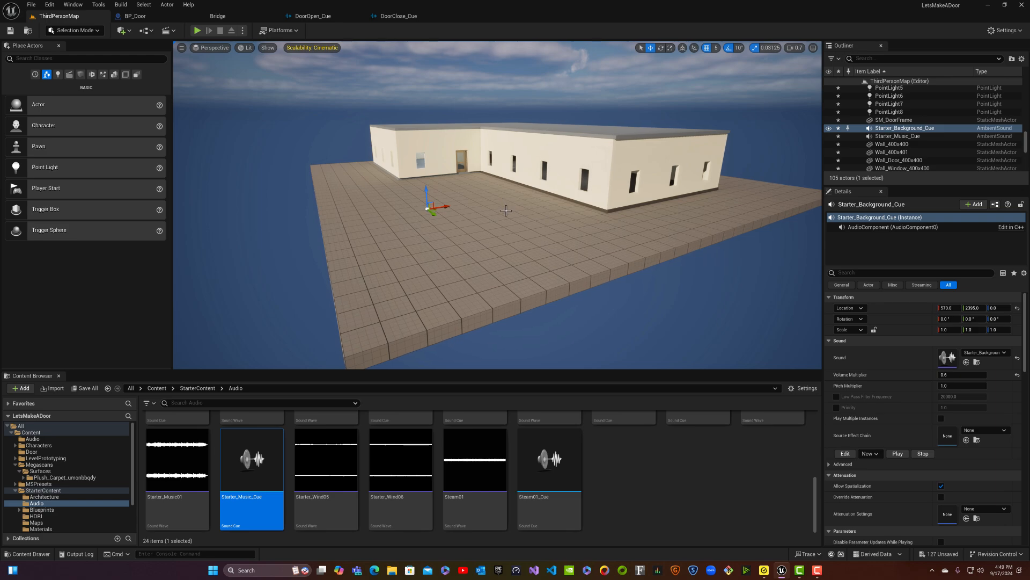
{"action": "left_click", "coordinate": [506, 210]}
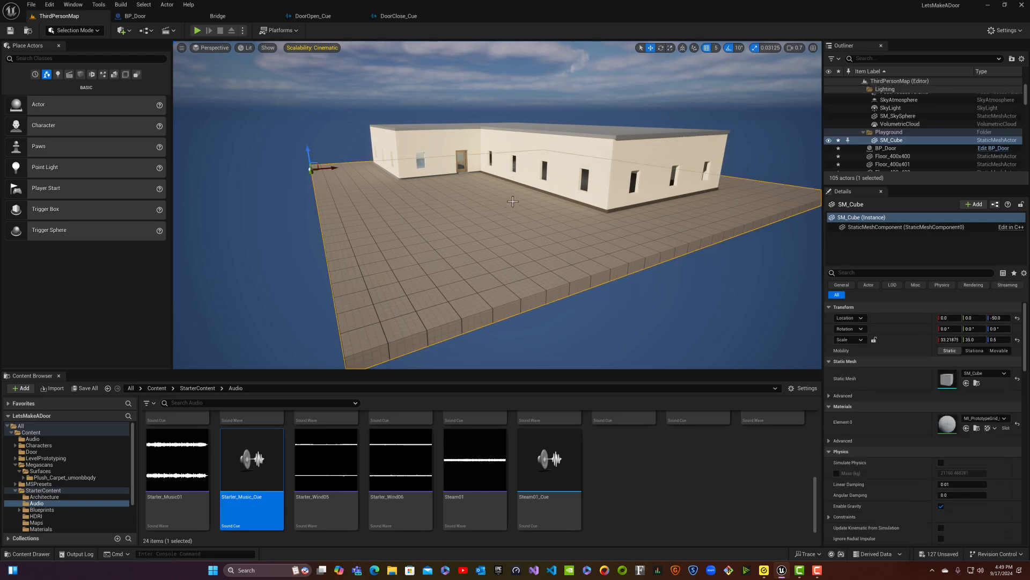
{"action": "left_click", "coordinate": [157, 389]}
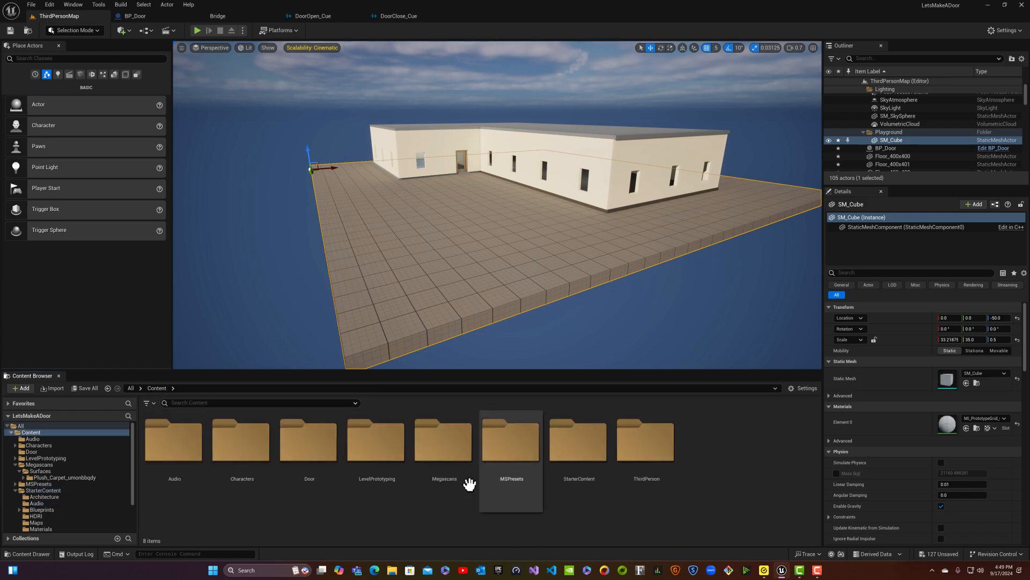
{"action": "double_click", "coordinate": [562, 456]}
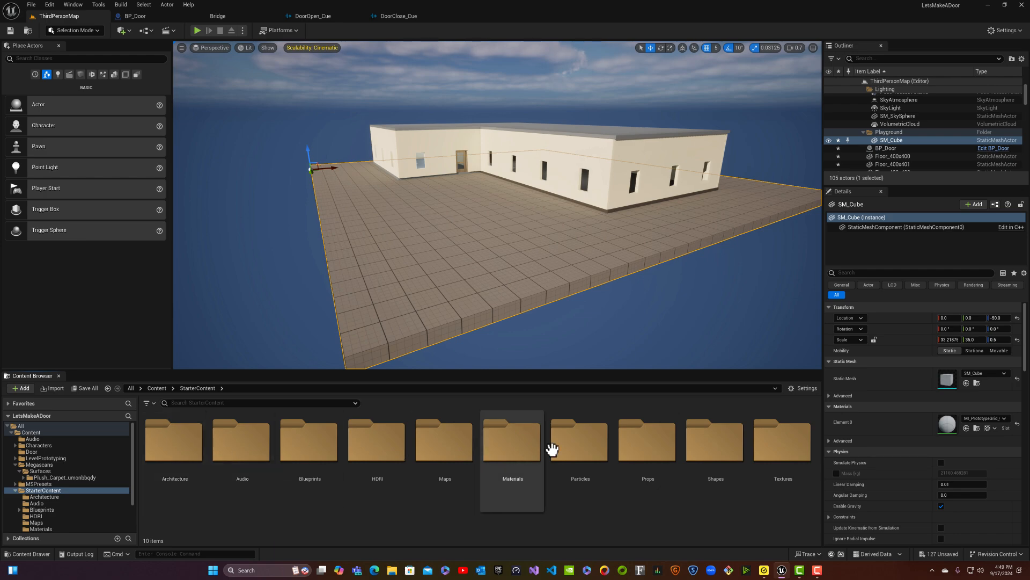
{"action": "double_click", "coordinate": [517, 449]}
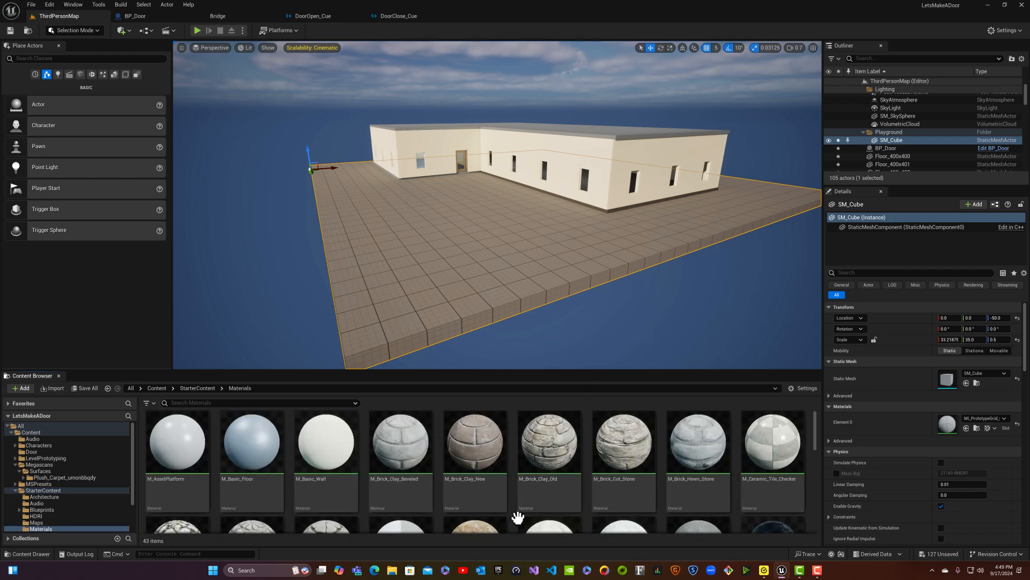
- Try the M_Concrete_Poured, M_Ground_Grass and M_Ground_Moss materials on the SM_Cube ground
{"action": "scroll", "coordinate": [597, 497], "scroll_direction": "down", "scroll_amount": 1}
{"action": "scroll", "coordinate": [597, 498], "scroll_direction": "down", "scroll_amount": 1}
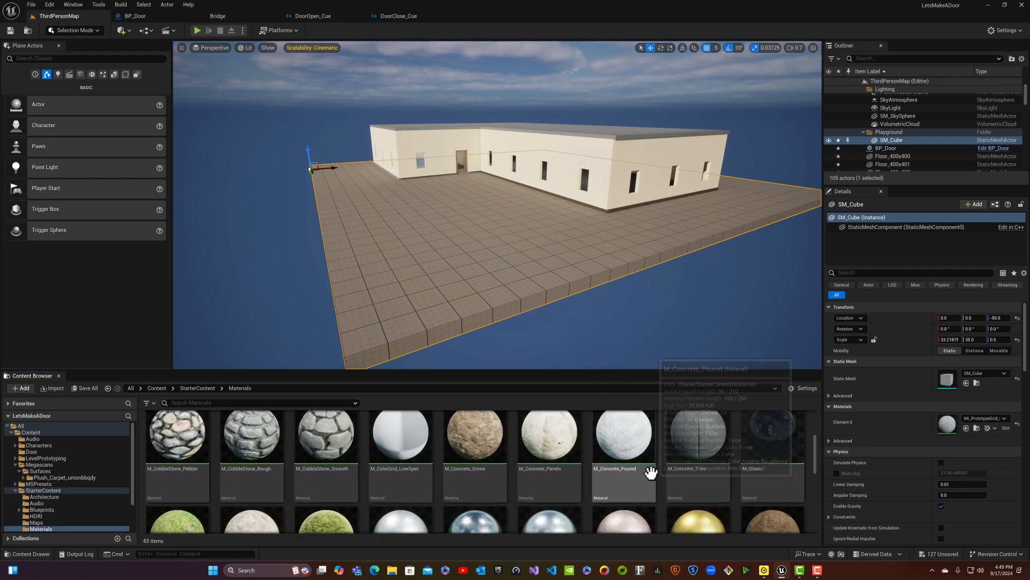
{"action": "left_click_drag", "start_coordinate": [633, 475], "coordinate": [473, 301]}
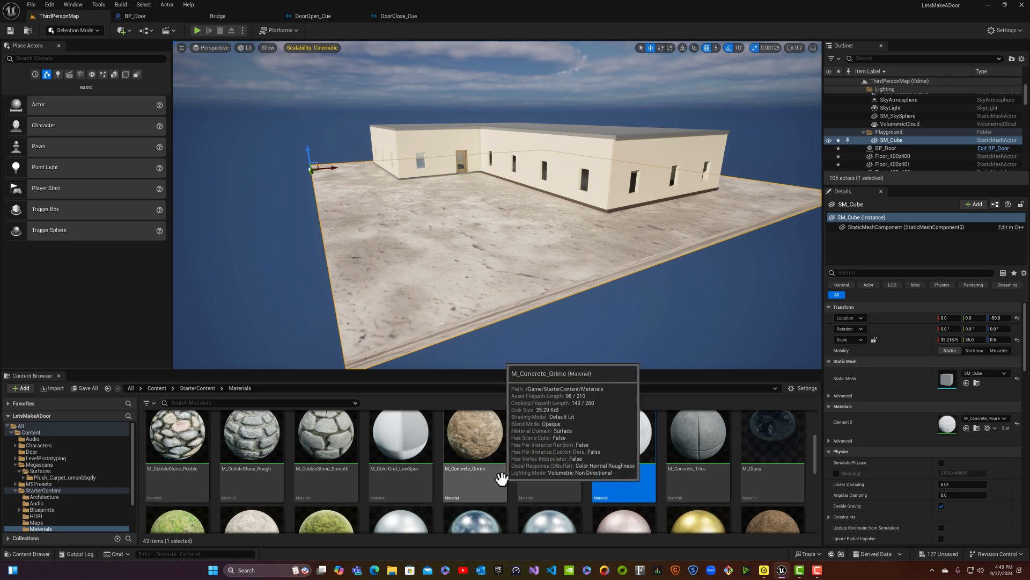
{"action": "scroll", "coordinate": [333, 482], "scroll_direction": "down", "scroll_amount": 1}
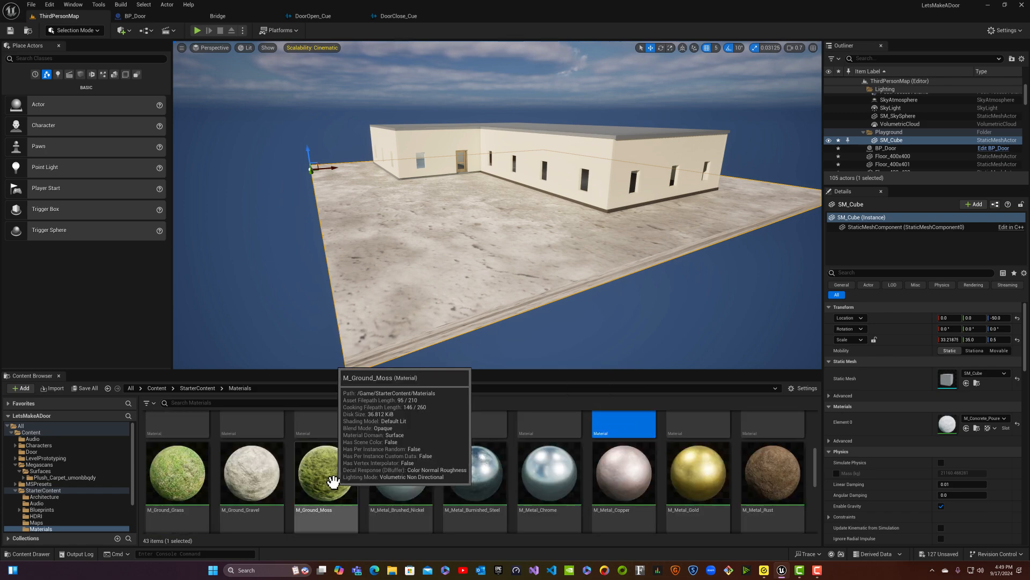
{"action": "left_click_drag", "start_coordinate": [189, 490], "coordinate": [482, 243]}
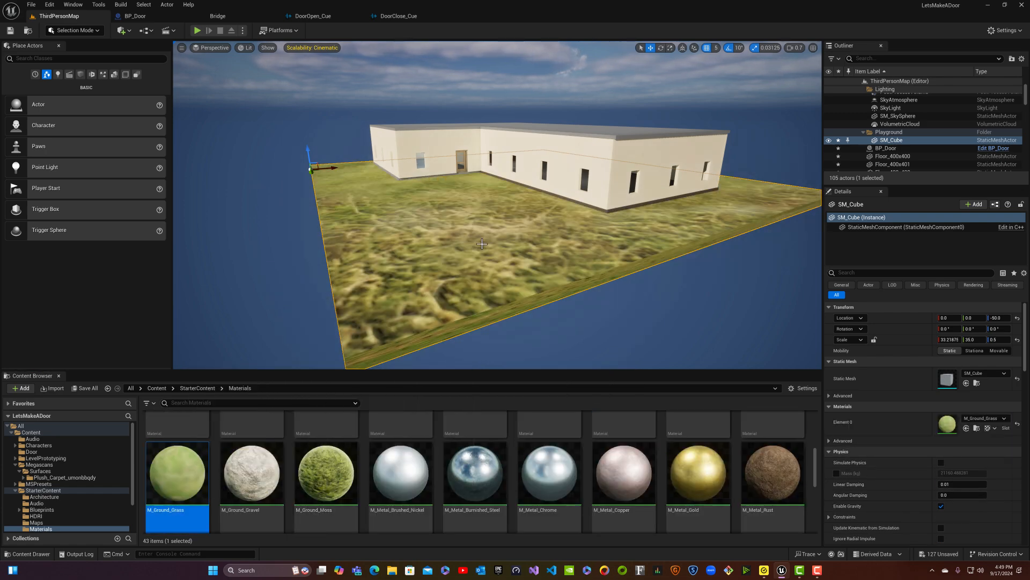
{"action": "left_click_drag", "start_coordinate": [325, 475], "coordinate": [398, 269]}
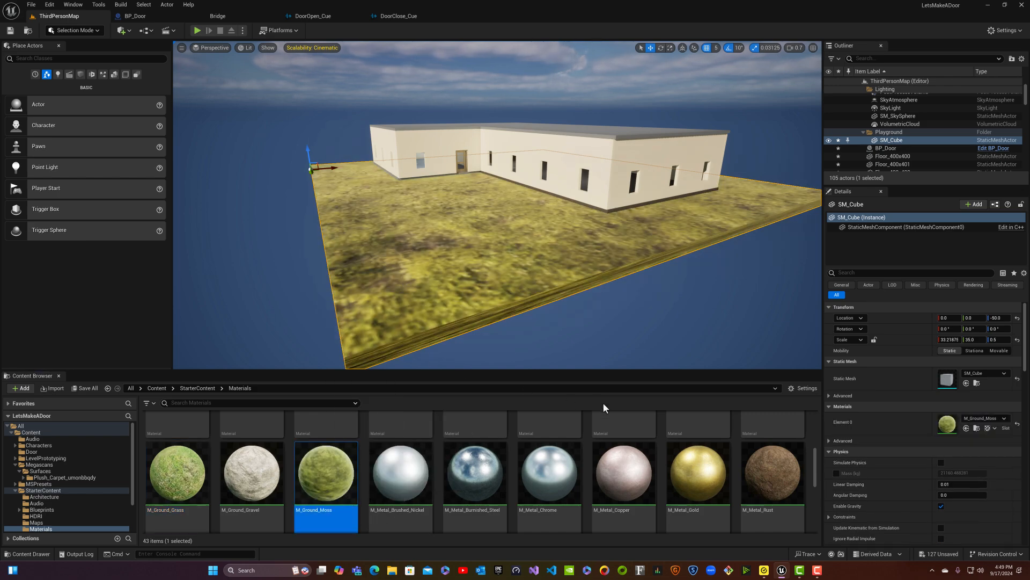
- Try the M_Metal_Rust, M_Rock_Sandstone and M_Rock_Basalt materials on the SM_Cube ground
{"action": "left_click_drag", "start_coordinate": [468, 231], "coordinate": [453, 227]}
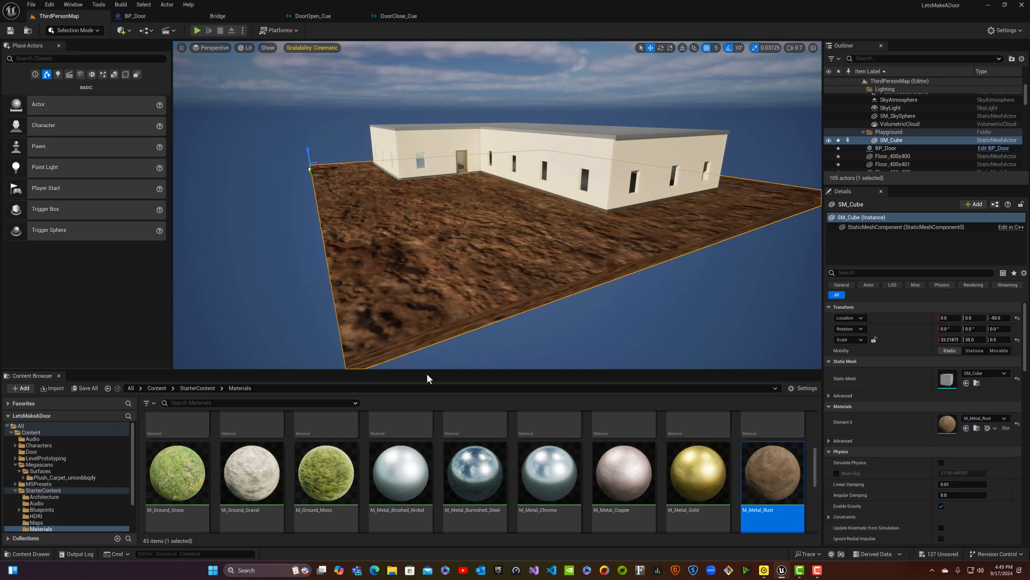
{"action": "scroll", "coordinate": [404, 422], "scroll_direction": "down", "scroll_amount": 5}
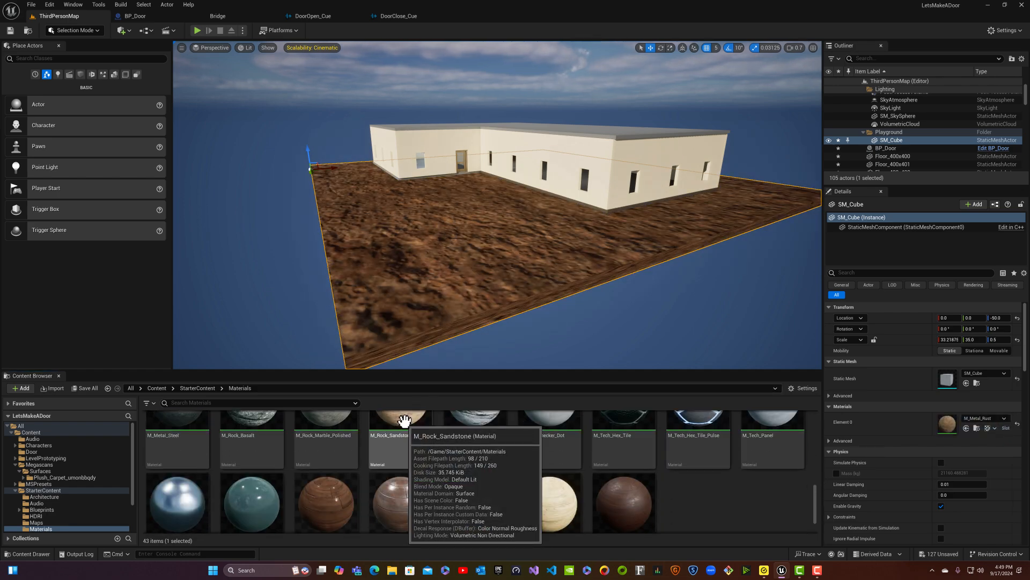
{"action": "left_click_drag", "start_coordinate": [403, 421], "coordinate": [419, 273]}
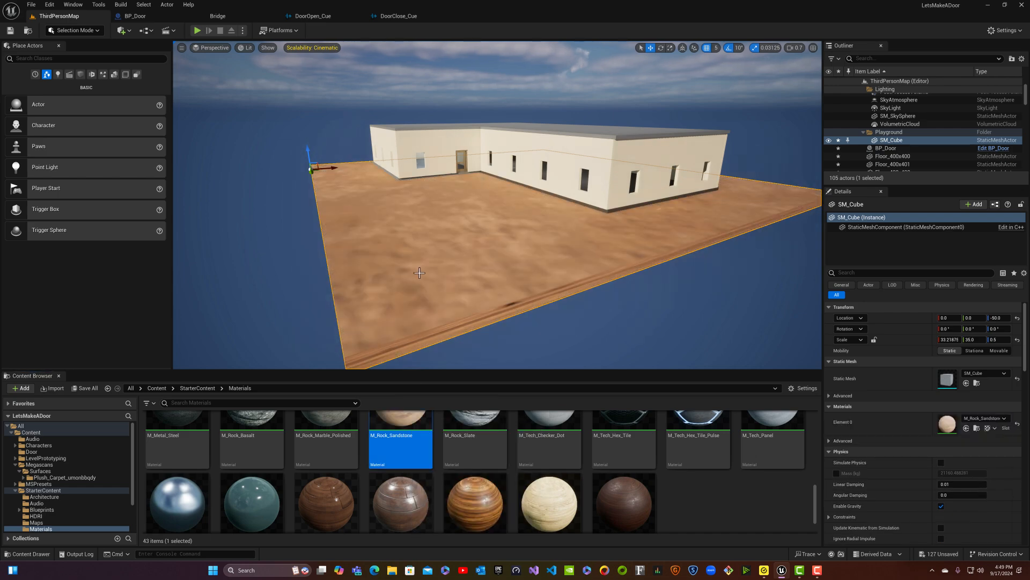
{"action": "left_click_drag", "start_coordinate": [252, 436], "coordinate": [394, 290]}
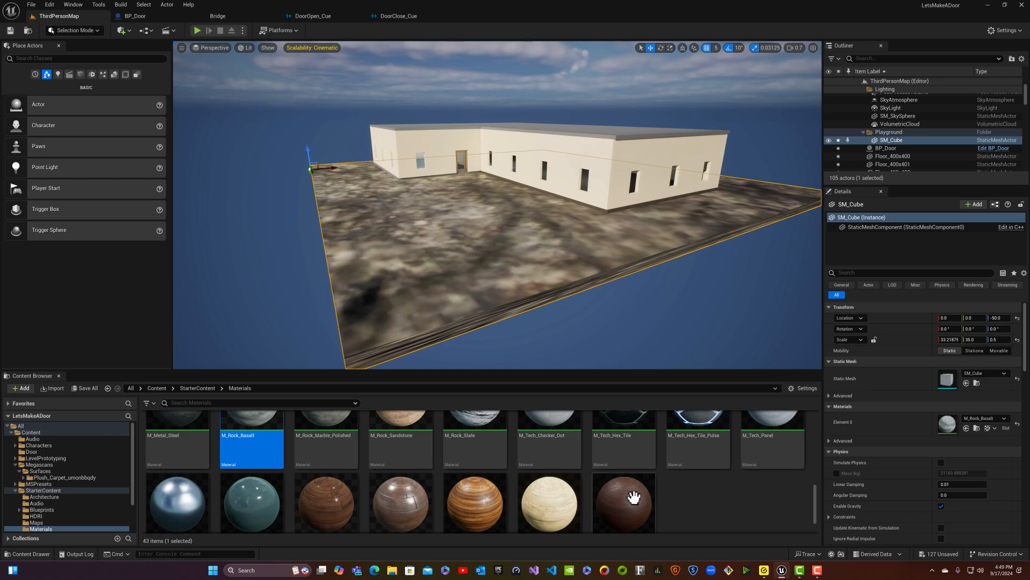
- Look through the starter materials for a better ground surface and apply M_Metal_Rust to SM_Cube
{"action": "scroll", "coordinate": [659, 453], "scroll_direction": "up", "scroll_amount": 3}
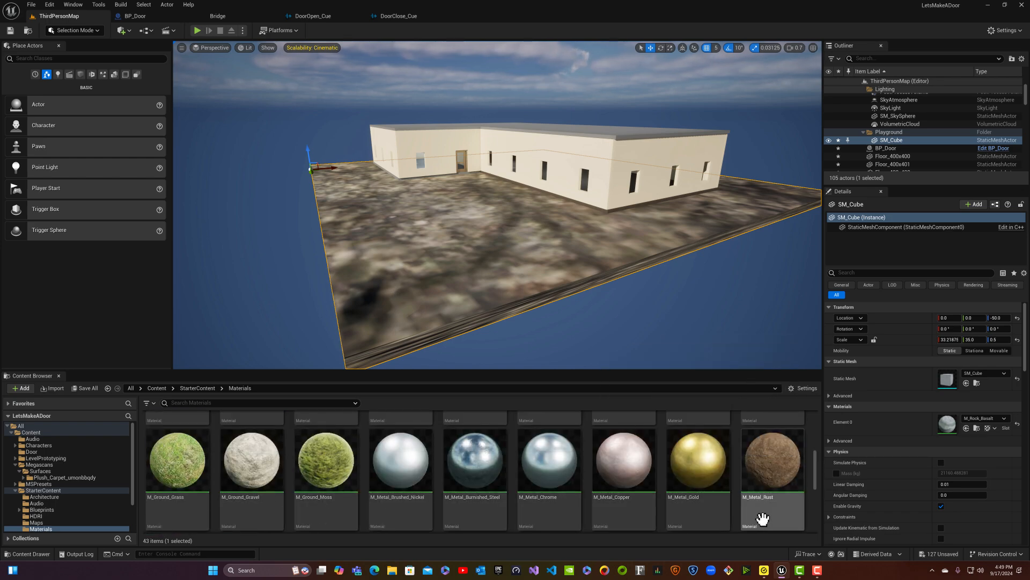
{"action": "scroll", "coordinate": [762, 518], "scroll_direction": "up", "scroll_amount": 3}
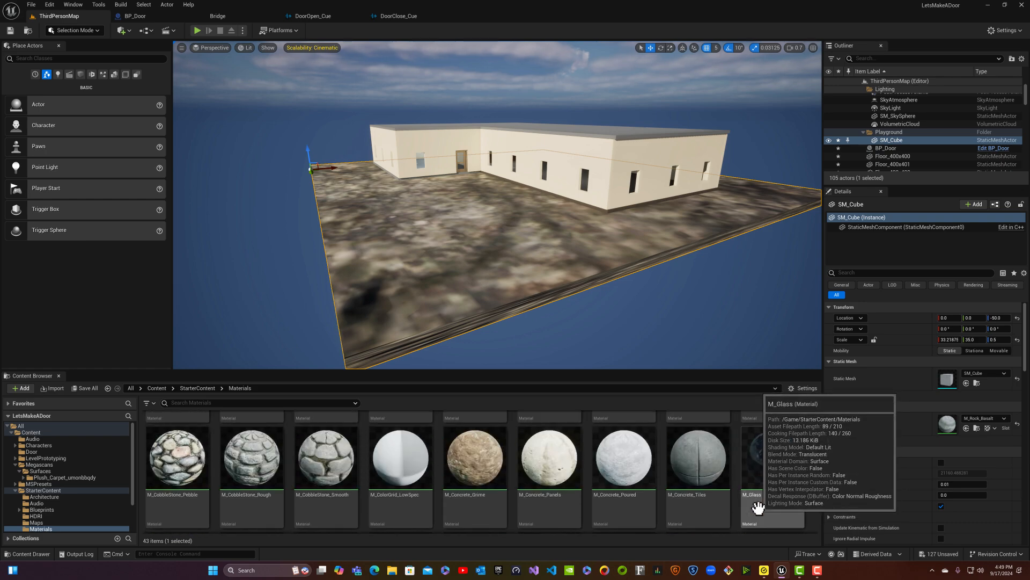
{"action": "scroll", "coordinate": [758, 508], "scroll_direction": "up", "scroll_amount": 5}
{"action": "scroll", "coordinate": [757, 508], "scroll_direction": "down", "scroll_amount": 6}
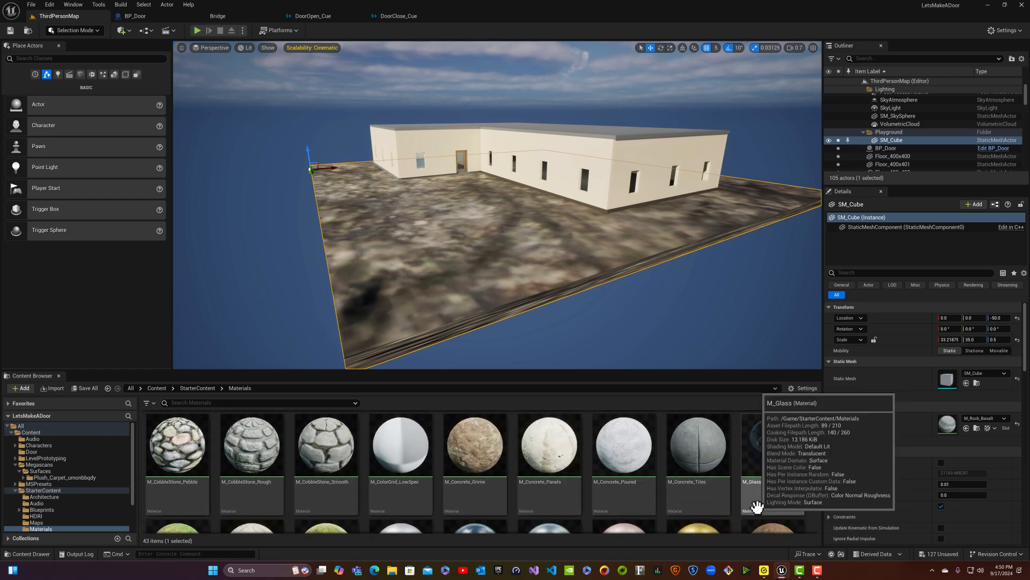
{"action": "scroll", "coordinate": [758, 507], "scroll_direction": "down", "scroll_amount": 3}
{"action": "scroll", "coordinate": [758, 507], "scroll_direction": "up", "scroll_amount": 1}
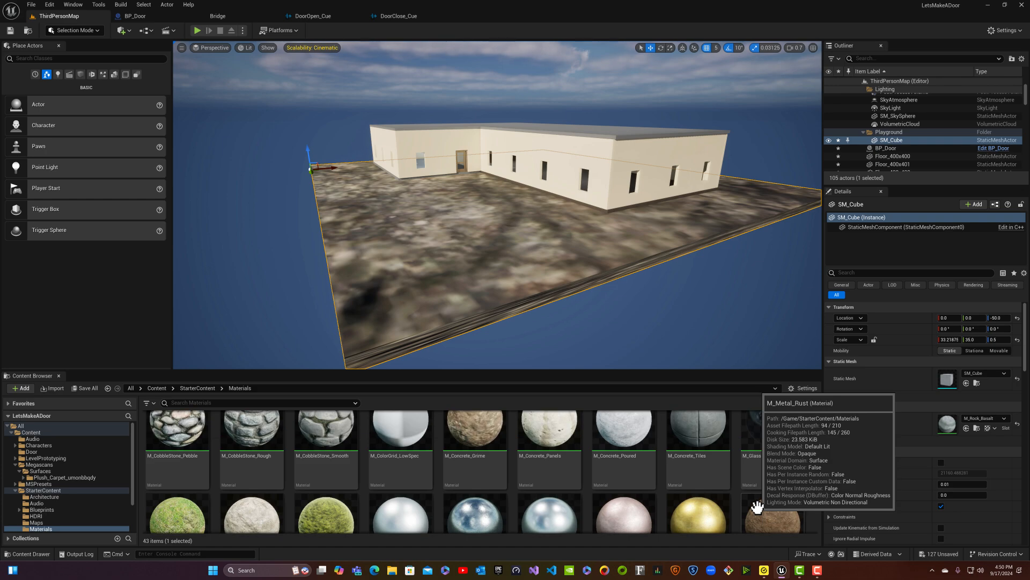
{"action": "scroll", "coordinate": [757, 507], "scroll_direction": "down", "scroll_amount": 3}
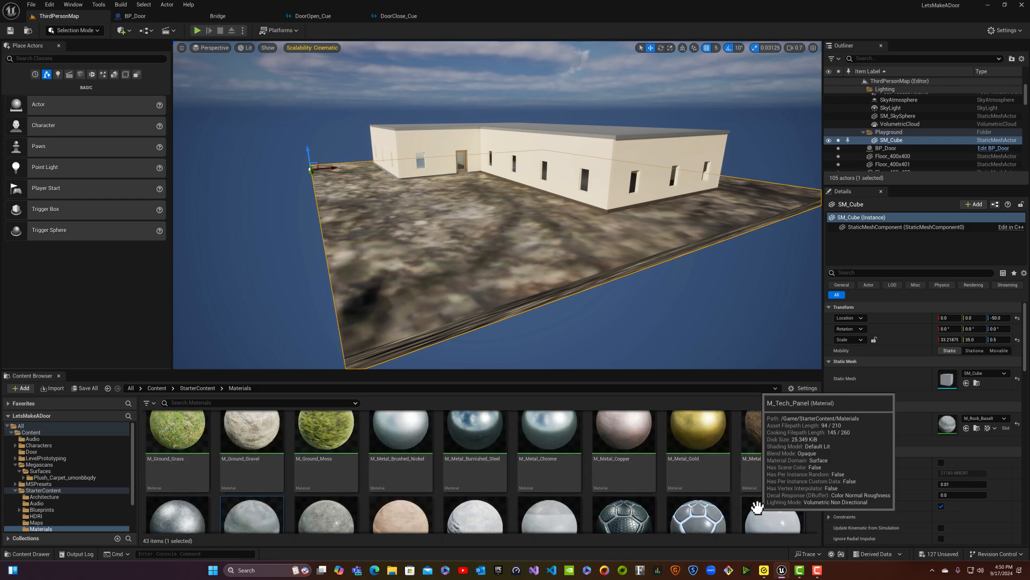
{"action": "left_click_drag", "start_coordinate": [769, 490], "coordinate": [649, 398]}
{"action": "left_click_drag", "start_coordinate": [451, 258], "coordinate": [449, 258]}
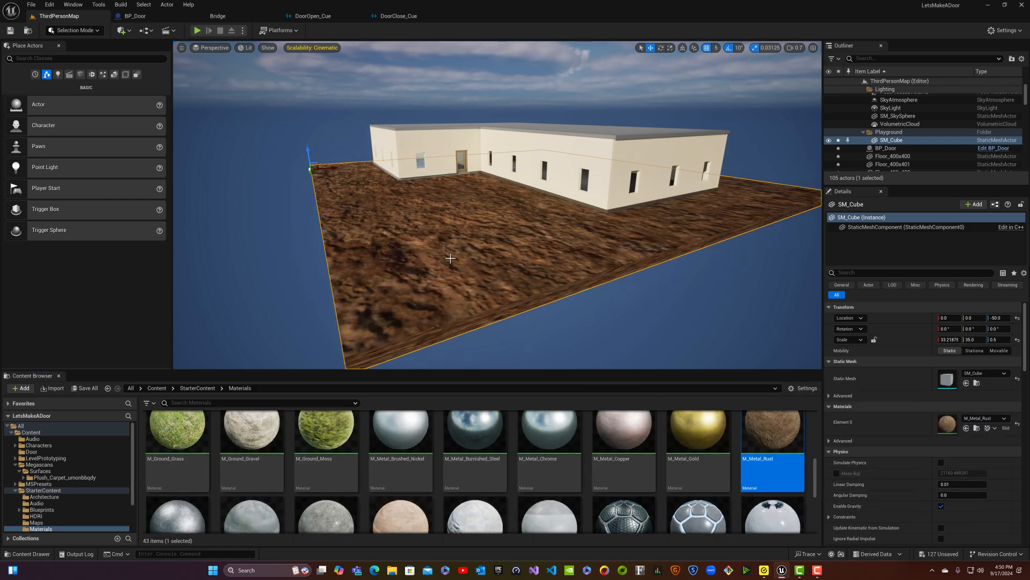
- Select the Wall_Window_400x402 panel beside the door and apply M_Brick_Clay_New to it and the adjoining door wall
{"action": "key", "text": "w"}
{"action": "right_click_drag", "start_coordinate": [449, 258], "coordinate": [393, 221]}
{"action": "left_click", "coordinate": [443, 302]}
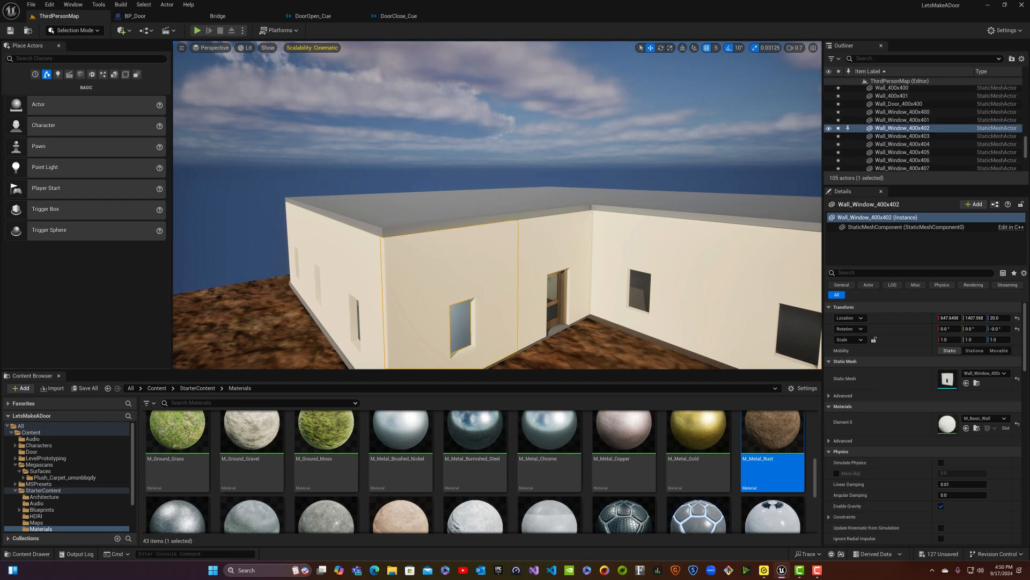
{"action": "key", "text": "s"}
{"action": "right_click_drag", "start_coordinate": [575, 327], "coordinate": [687, 352]}
{"action": "scroll", "coordinate": [415, 521], "scroll_direction": "down", "scroll_amount": 5}
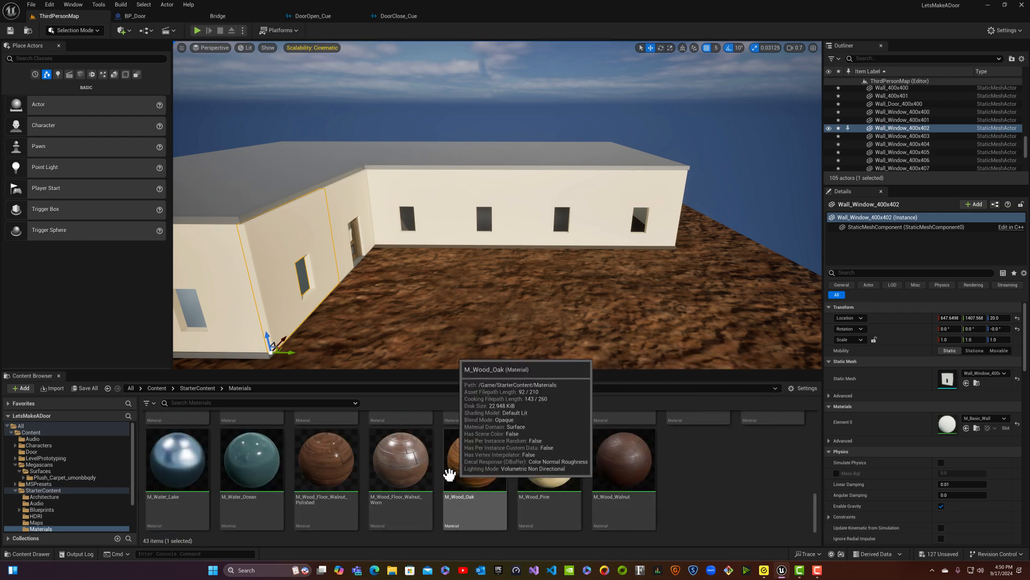
{"action": "scroll", "coordinate": [653, 449], "scroll_direction": "up", "scroll_amount": 2}
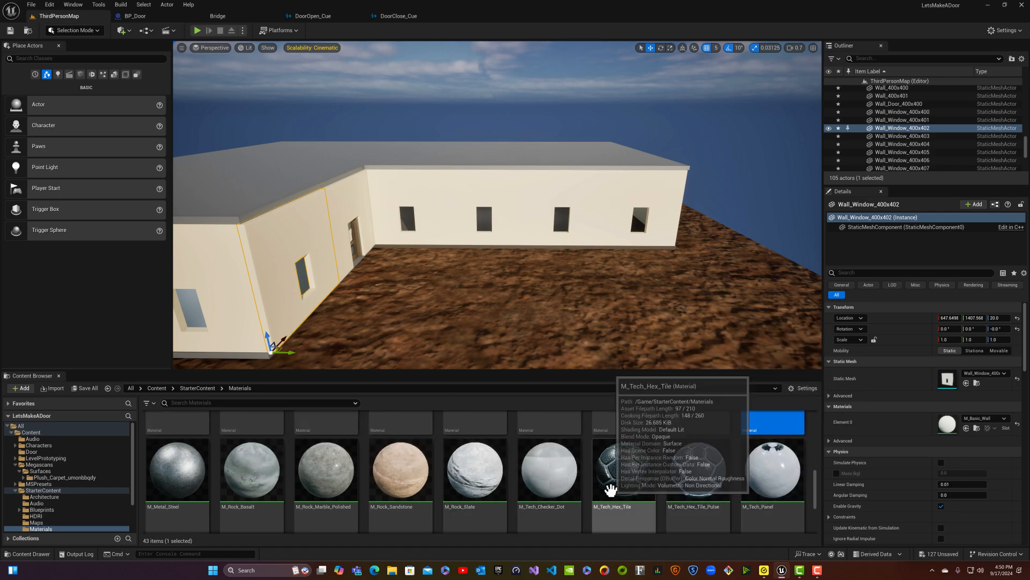
{"action": "scroll", "coordinate": [606, 488], "scroll_direction": "up", "scroll_amount": 5}
{"action": "scroll", "coordinate": [606, 488], "scroll_direction": "up", "scroll_amount": 1}
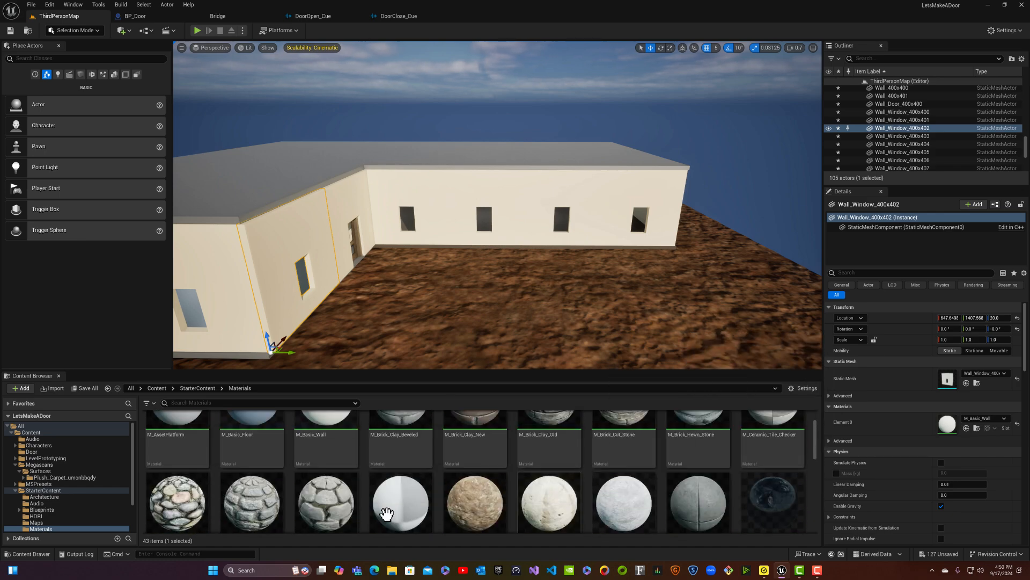
{"action": "scroll", "coordinate": [220, 521], "scroll_direction": "up", "scroll_amount": 2}
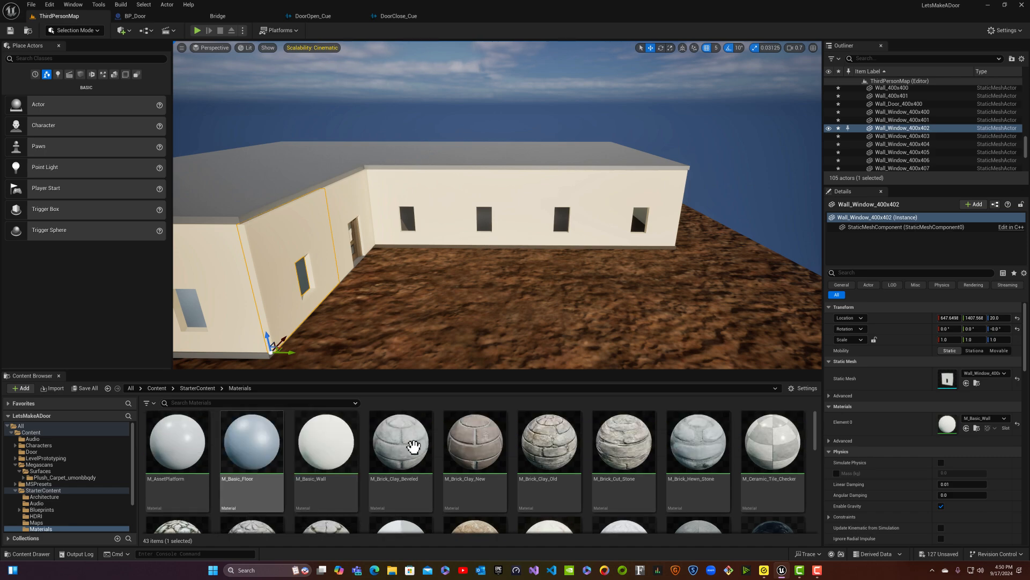
{"action": "left_click_drag", "start_coordinate": [484, 486], "coordinate": [332, 292]}
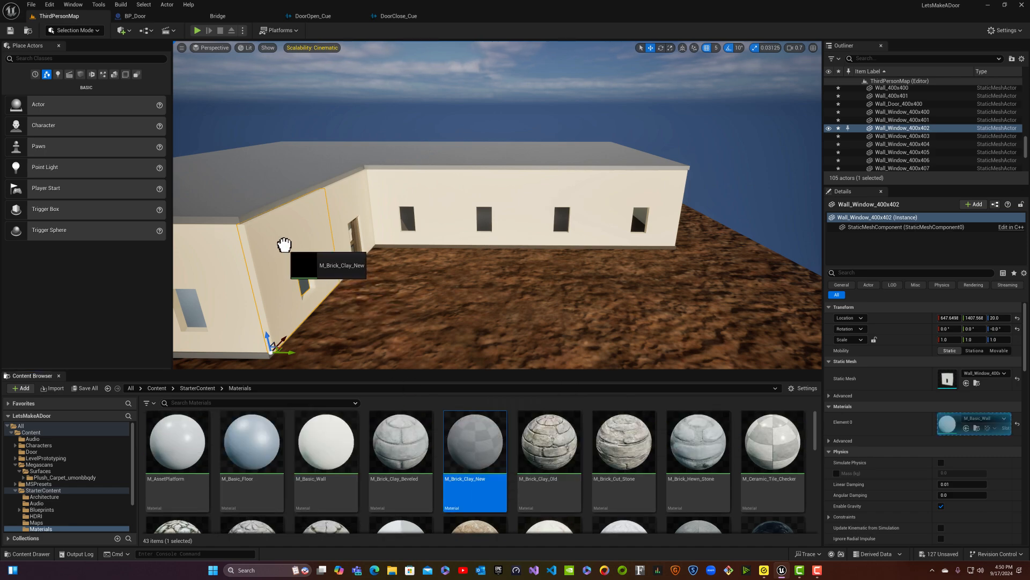
{"action": "left_click_drag", "start_coordinate": [284, 245], "coordinate": [284, 245]}
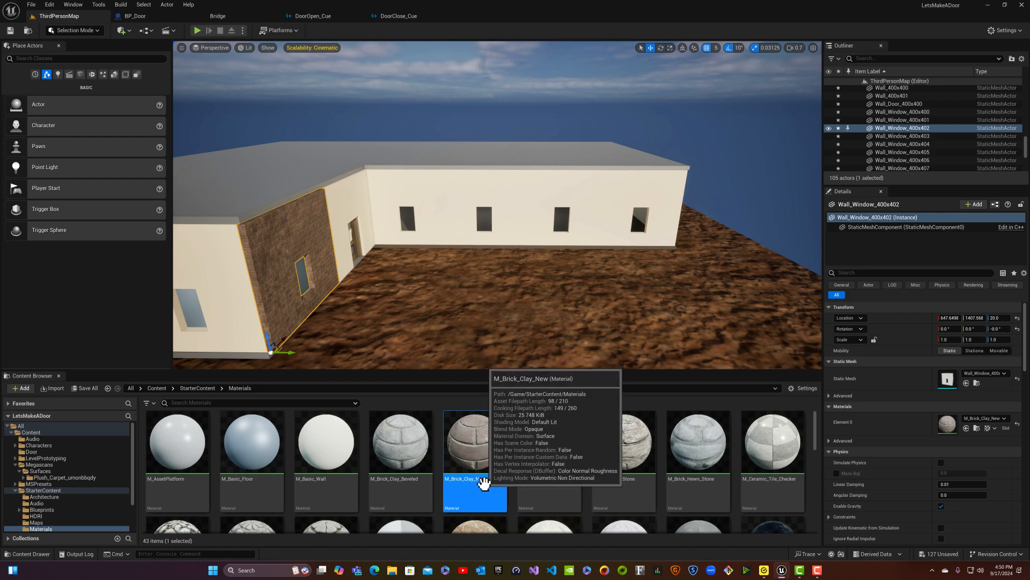
{"action": "left_click_drag", "start_coordinate": [346, 185], "coordinate": [352, 252]}
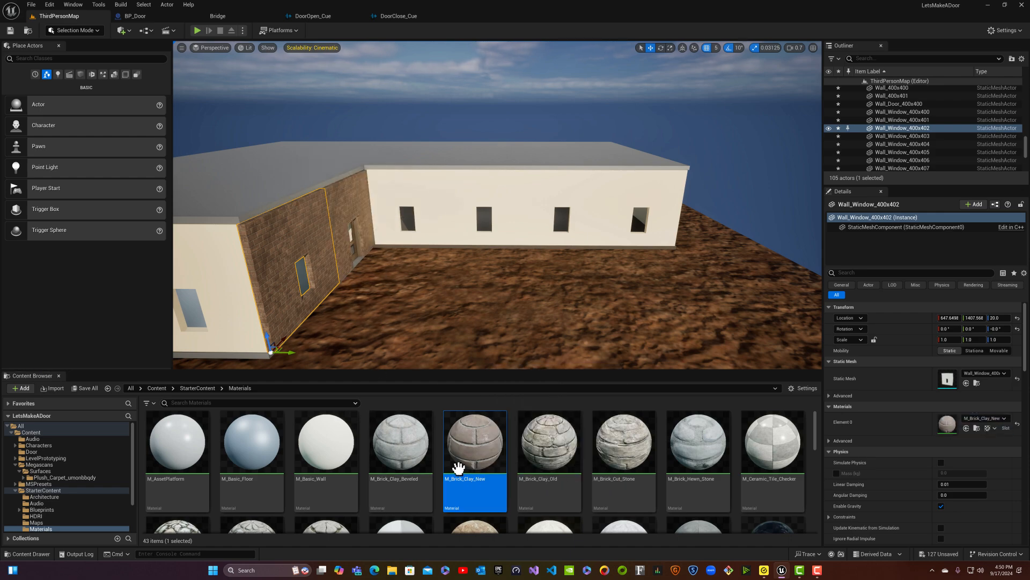
- Apply M_Brick_Clay_New to the four window panels of the wall running out from the door
{"action": "left_click_drag", "start_coordinate": [458, 467], "coordinate": [432, 292]}
{"action": "left_click_drag", "start_coordinate": [406, 188], "coordinate": [407, 189]}
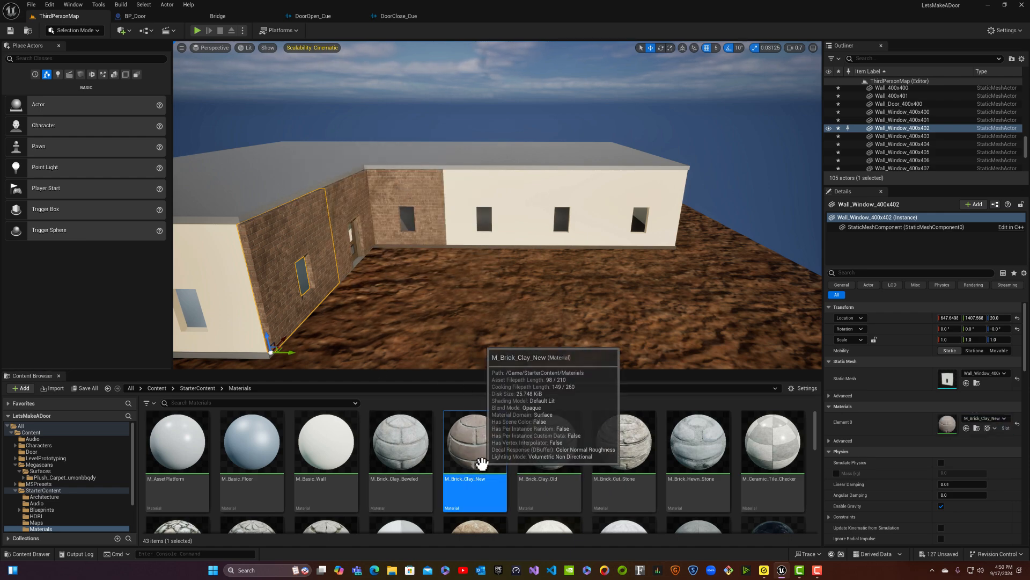
{"action": "left_click_drag", "start_coordinate": [504, 192], "coordinate": [503, 192]}
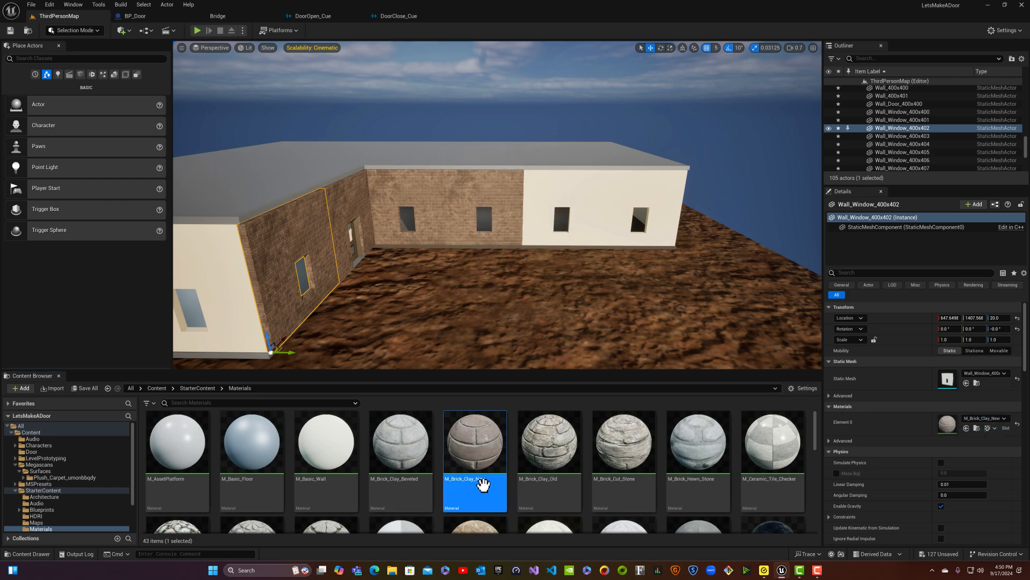
{"action": "left_click_drag", "start_coordinate": [569, 190], "coordinate": [564, 190]}
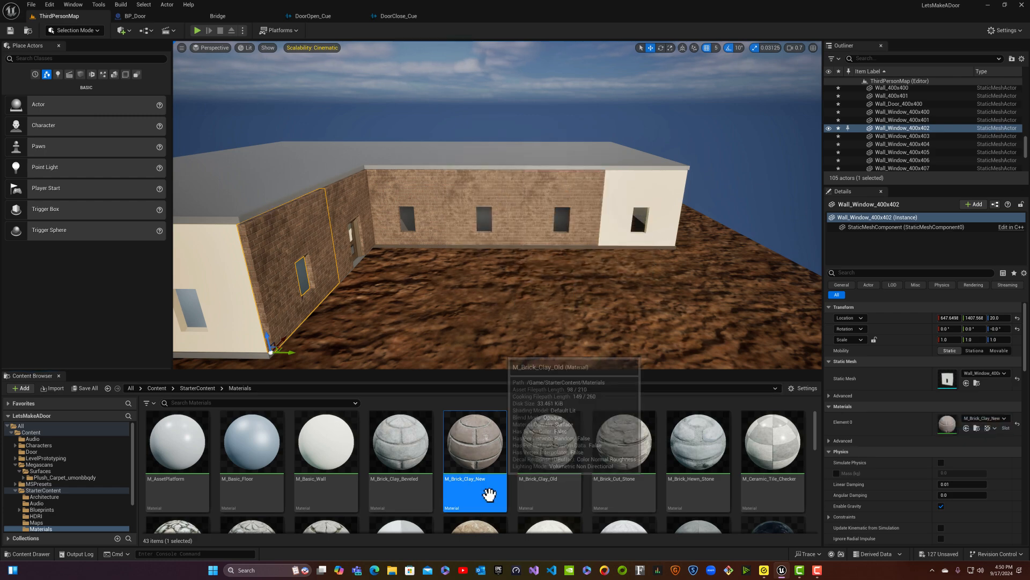
{"action": "left_click_drag", "start_coordinate": [490, 490], "coordinate": [613, 266]}
{"action": "left_click_drag", "start_coordinate": [626, 190], "coordinate": [627, 189]}
- Apply M_Brick_Clay_New to Wall_Window_400x403 and the other two window panels around the corner from the door
{"action": "key", "text": "a"}
{"action": "right_click_drag", "start_coordinate": [261, 291], "coordinate": [357, 287]}
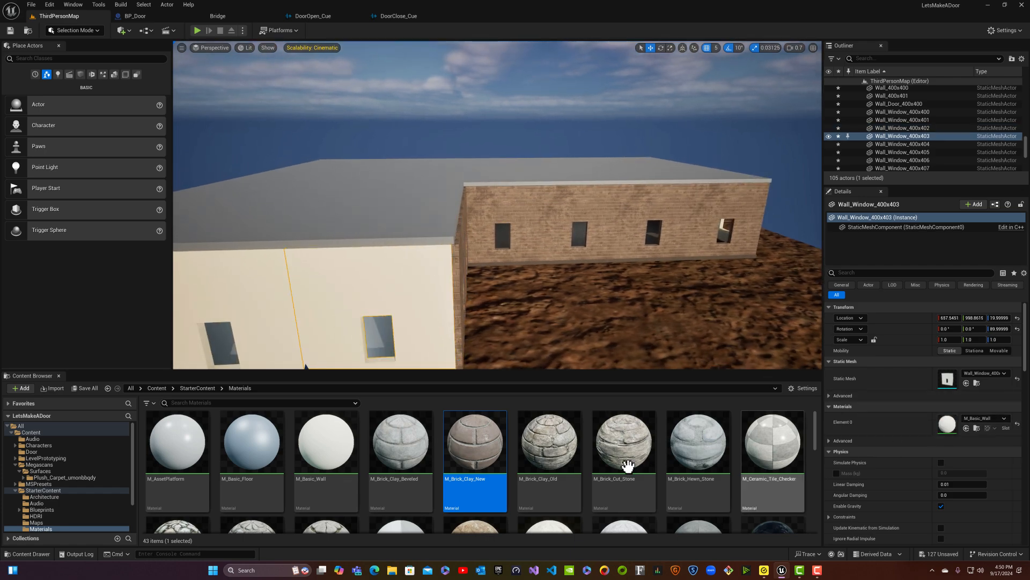
{"action": "left_click_drag", "start_coordinate": [485, 488], "coordinate": [952, 420]}
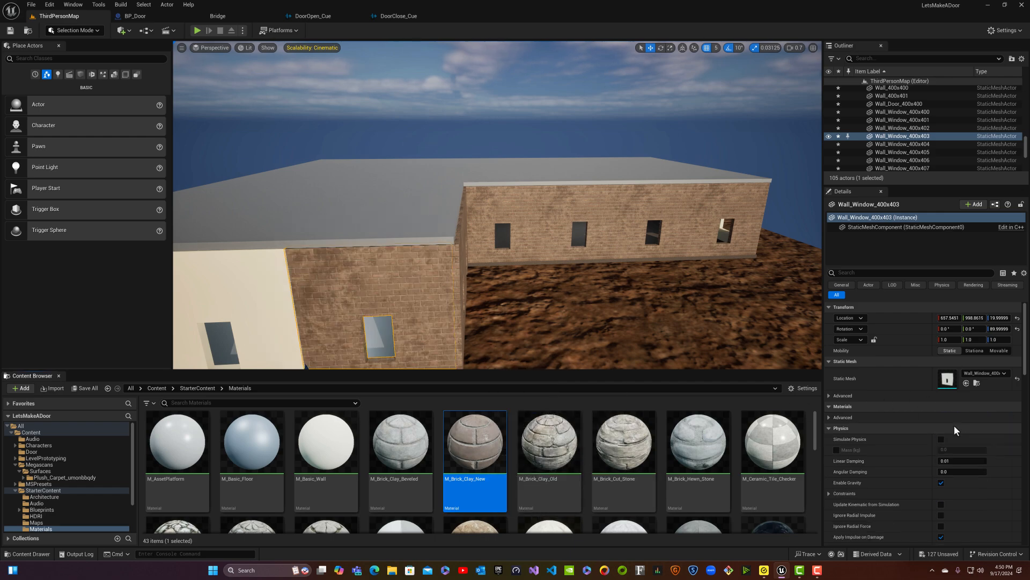
{"action": "key", "text": "f"}
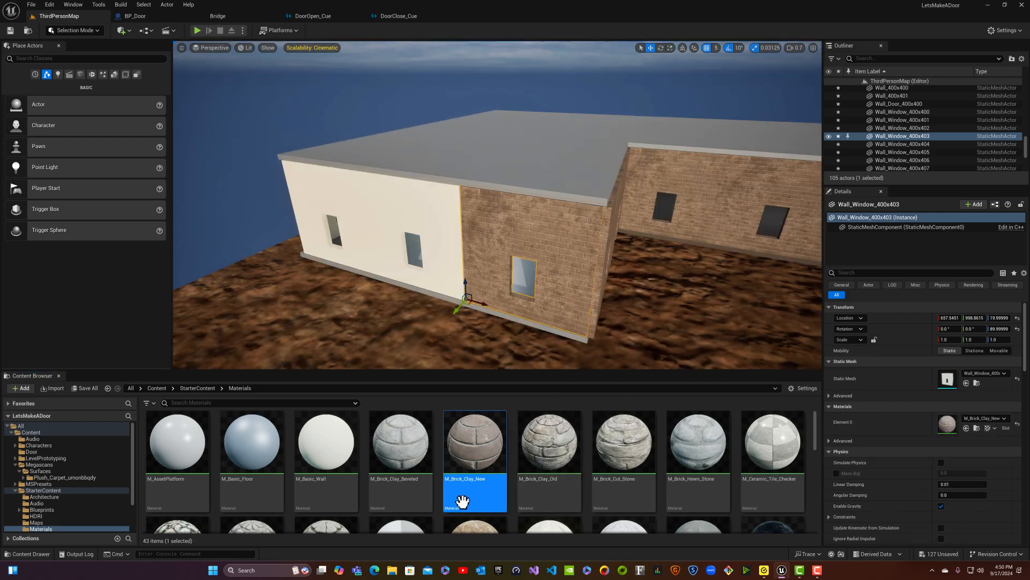
{"action": "left_click_drag", "start_coordinate": [462, 501], "coordinate": [427, 348]}
{"action": "left_click_drag", "start_coordinate": [432, 231], "coordinate": [432, 232]}
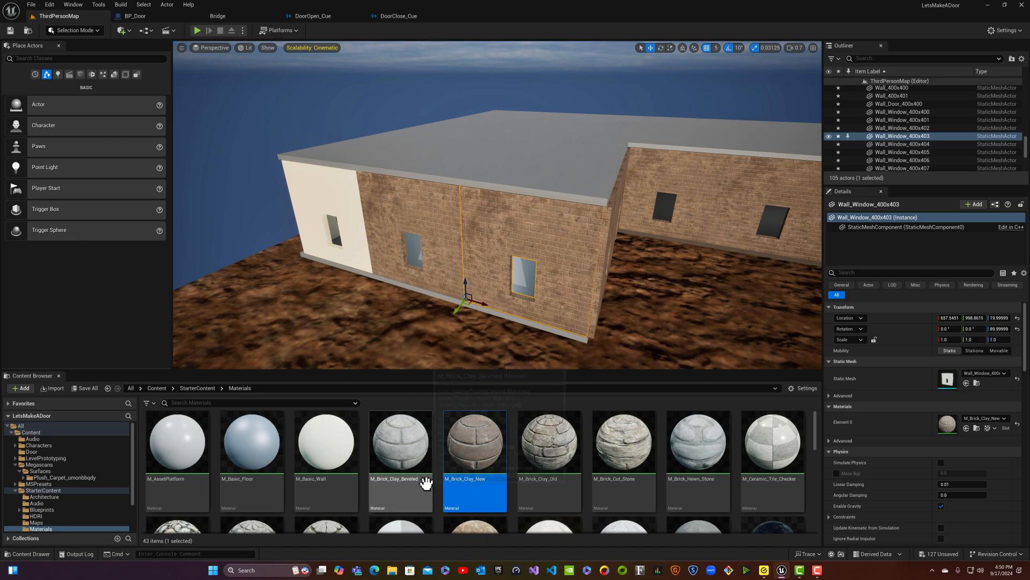
{"action": "left_click_drag", "start_coordinate": [476, 485], "coordinate": [364, 236]}
{"action": "left_click_drag", "start_coordinate": [339, 200], "coordinate": [339, 201]}
- Apply M_Brick_Clay_New to all five window panels of the shaded side wall around the next corner
{"action": "key", "text": "a"}
{"action": "right_click_drag", "start_coordinate": [338, 200], "coordinate": [536, 204]}
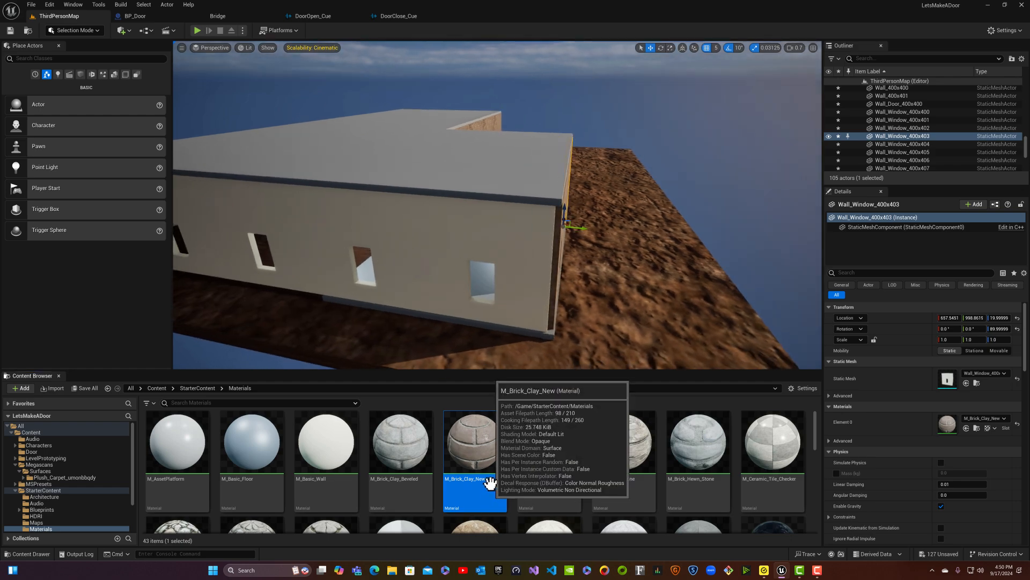
{"action": "left_click_drag", "start_coordinate": [490, 483], "coordinate": [444, 276]}
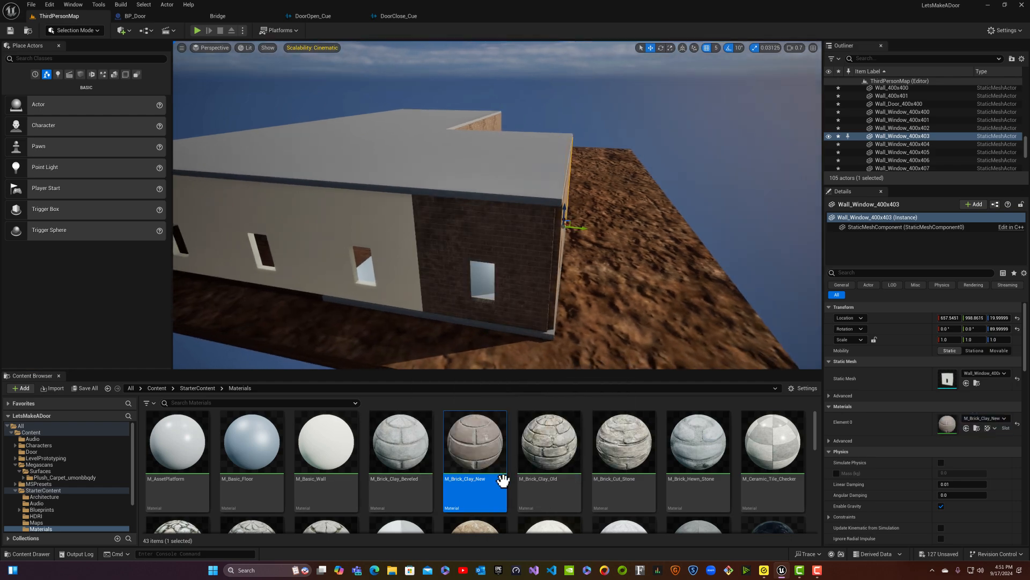
{"action": "left_click_drag", "start_coordinate": [361, 199], "coordinate": [362, 201]}
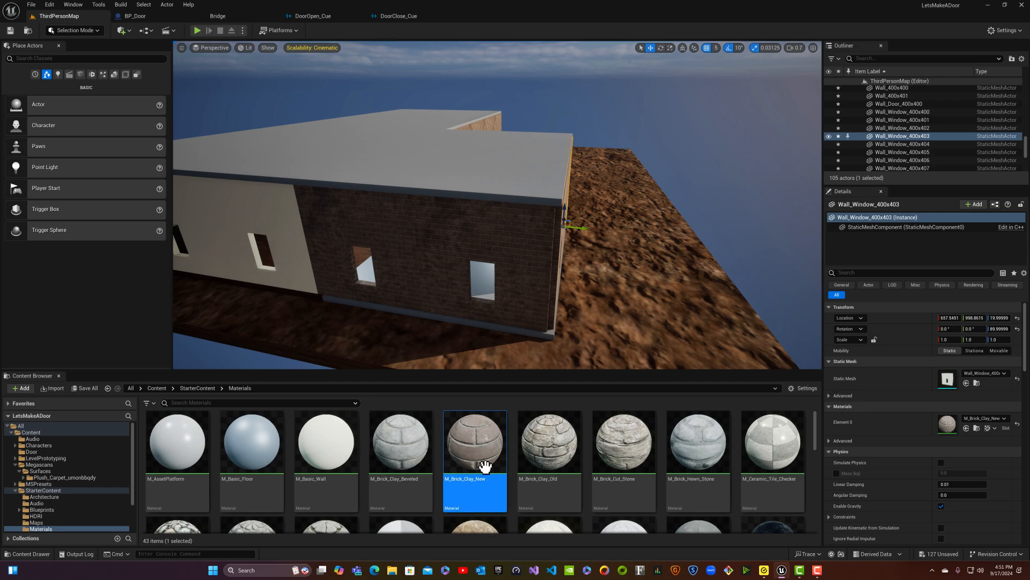
{"action": "left_click_drag", "start_coordinate": [271, 207], "coordinate": [270, 208]}
{"action": "key", "text": "a"}
{"action": "right_click_drag", "start_coordinate": [270, 215], "coordinate": [384, 370]}
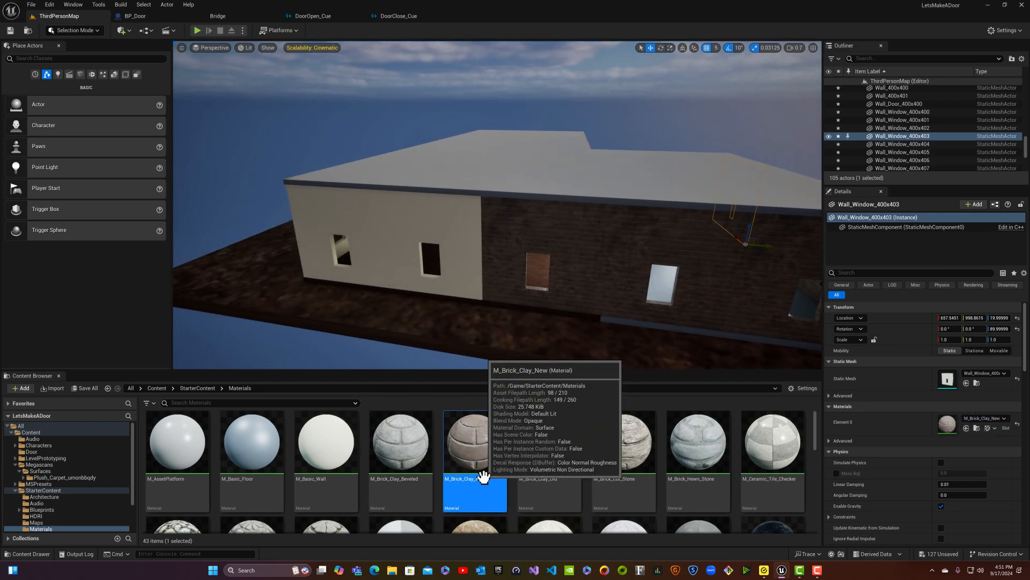
{"action": "left_click_drag", "start_coordinate": [482, 434], "coordinate": [429, 220]}
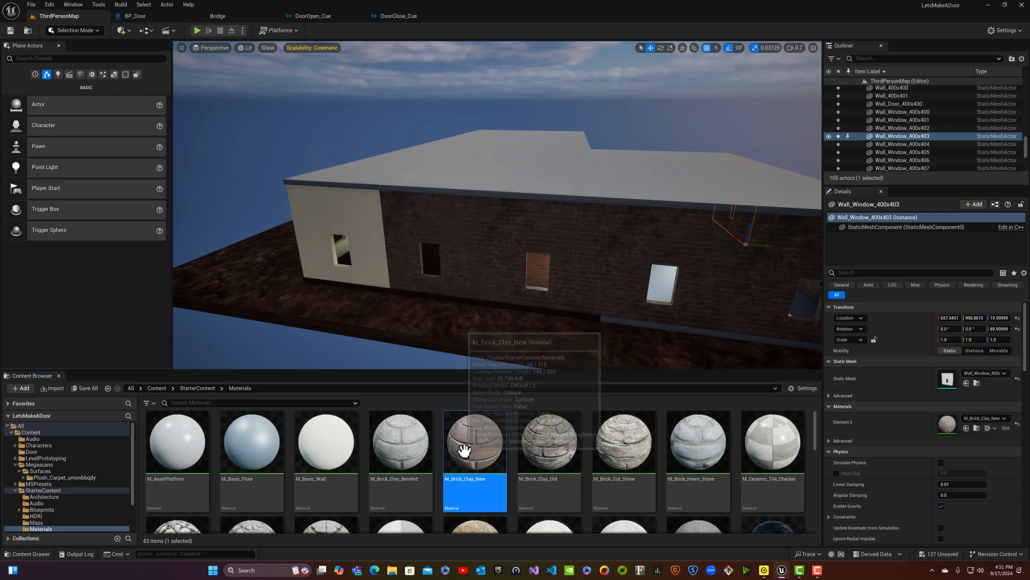
{"action": "left_click_drag", "start_coordinate": [464, 445], "coordinate": [409, 279]}
{"action": "left_click_drag", "start_coordinate": [368, 212], "coordinate": [363, 215]}
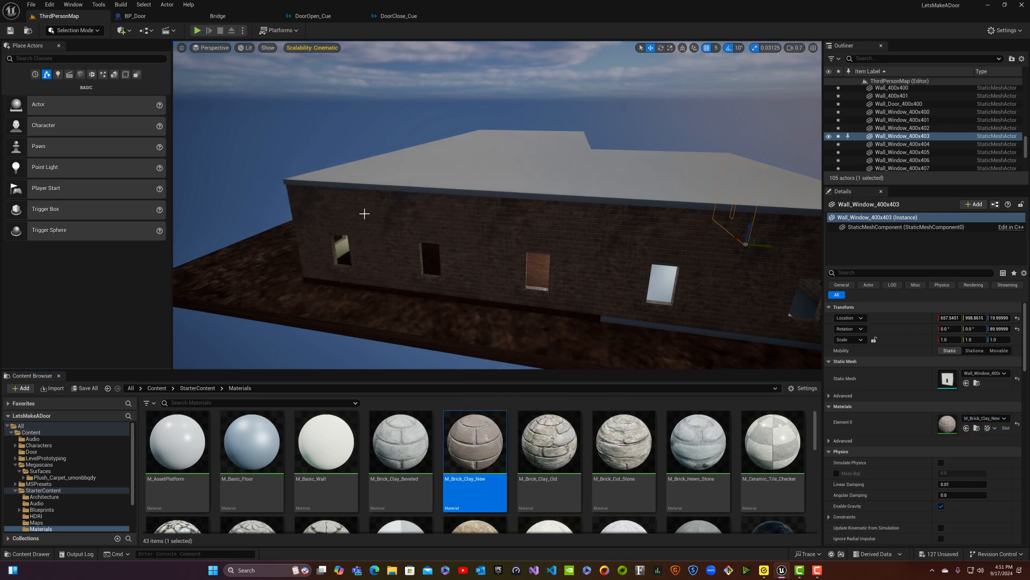
- Try M_Brick_Clay_Old on the corner window panel of the long rear wall
{"action": "mouse_move", "coordinate": [364, 214]}
{"action": "right_mouse_down"}
{"action": "mouse_move", "coordinate": [440, 231]}
{"action": "mouse_move", "coordinate": [542, 225]}
{"action": "mouse_move", "coordinate": [354, 229]}
{"action": "right_mouse_up"}
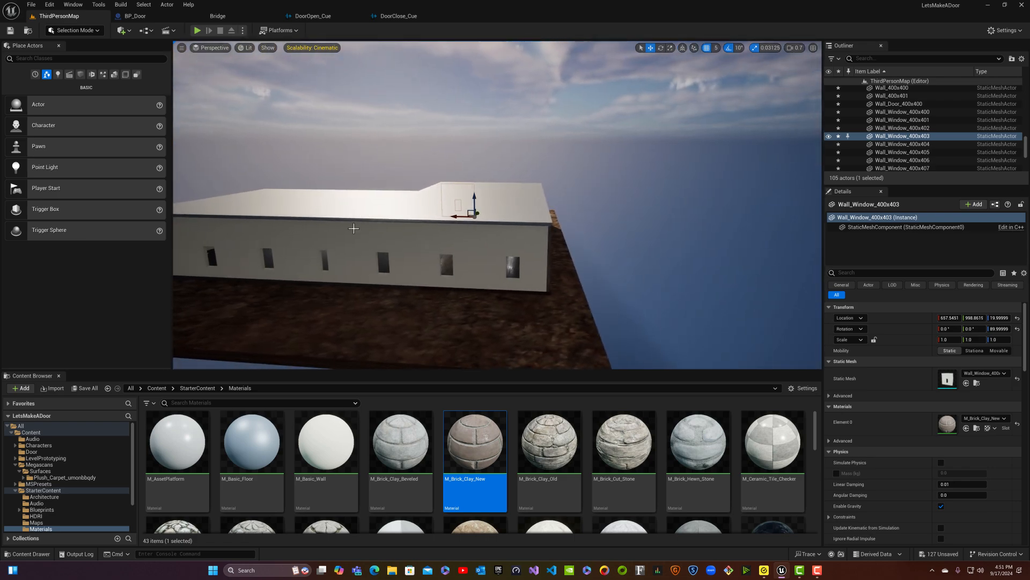
{"action": "left_click_drag", "start_coordinate": [541, 476], "coordinate": [520, 302]}
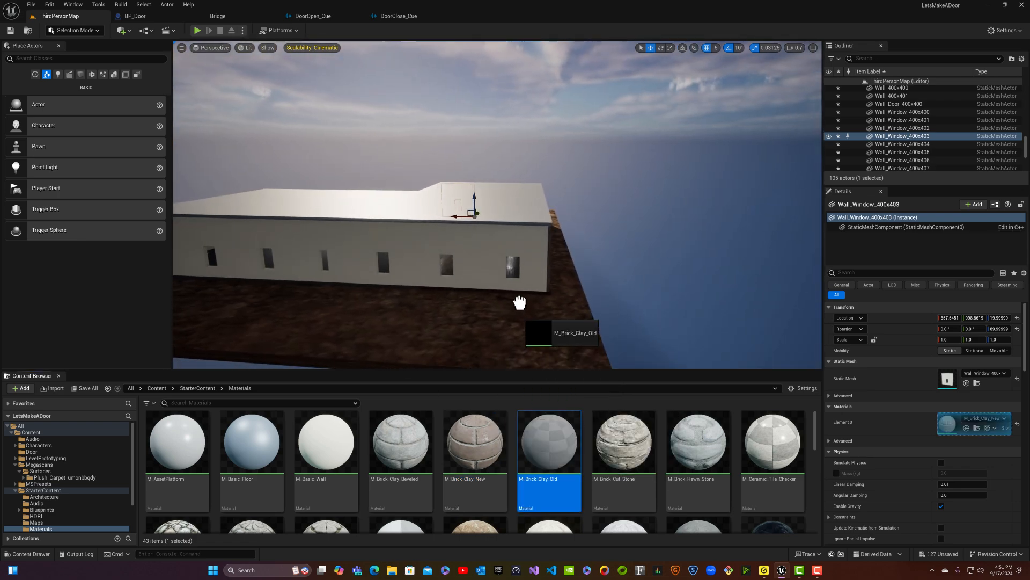
{"action": "left_click_drag", "start_coordinate": [516, 247], "coordinate": [516, 247]}
{"action": "key", "text": "w"}
{"action": "right_click_drag", "start_coordinate": [515, 249], "coordinate": [473, 262]}
{"action": "key", "text": "d"}
{"action": "key", "text": "a"}
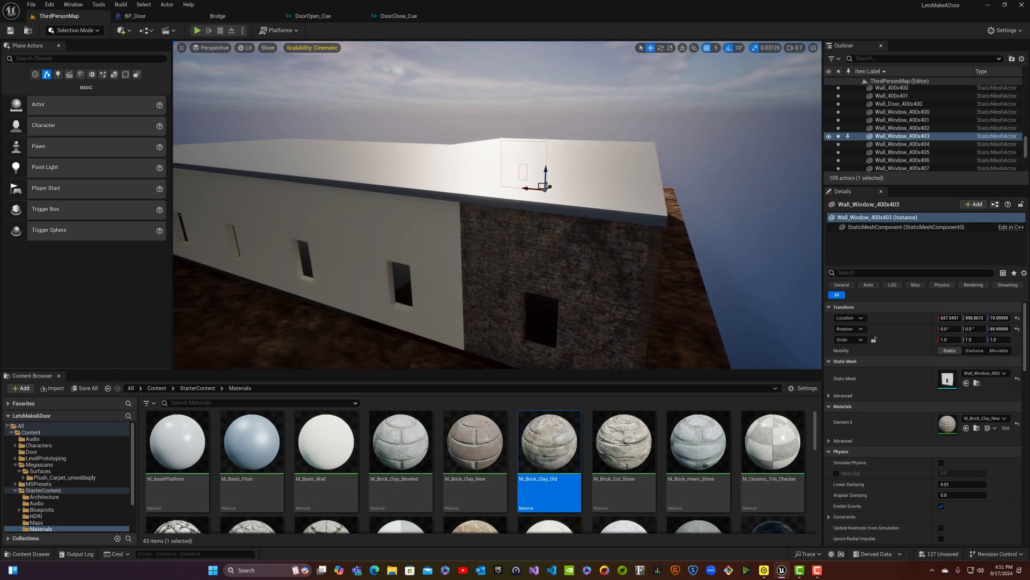
- Apply M_Brick_Clay_New to the long rear wall's corner panel and the next three window panels
{"action": "left_click_drag", "start_coordinate": [482, 480], "coordinate": [541, 306]}
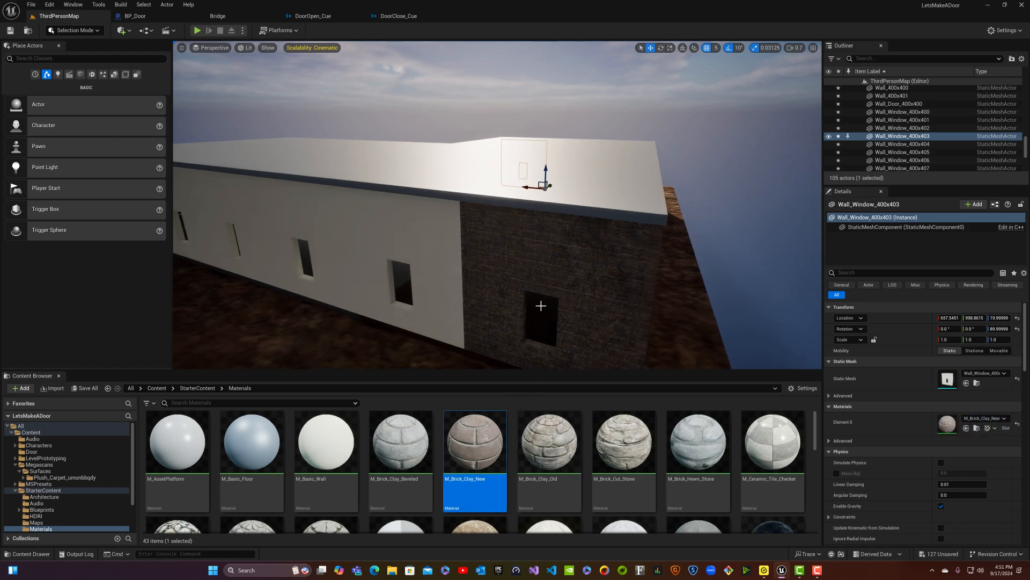
{"action": "left_click_drag", "start_coordinate": [407, 247], "coordinate": [406, 245]}
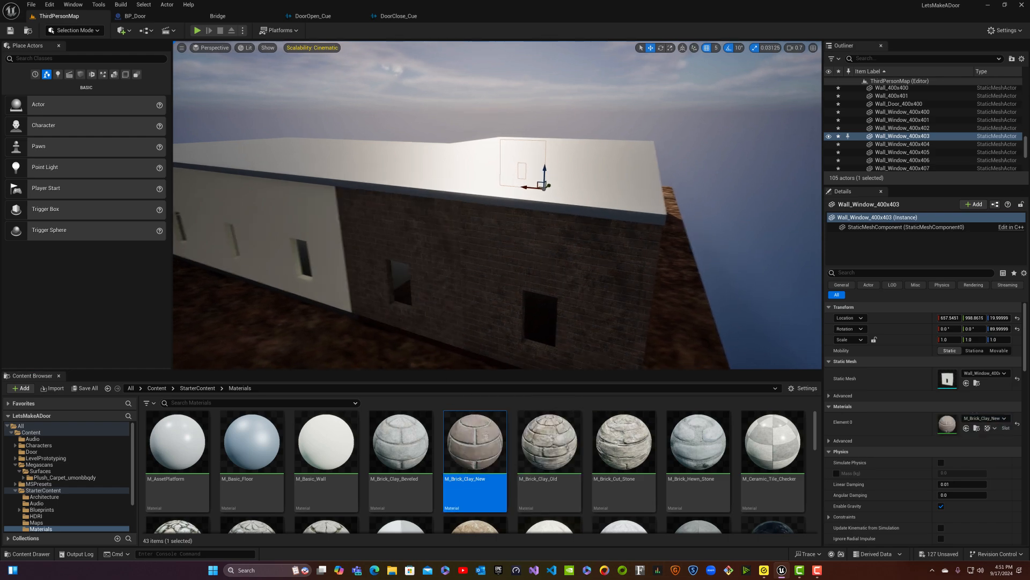
{"action": "key", "text": "a"}
{"action": "right_click_drag", "start_coordinate": [407, 246], "coordinate": [476, 231]}
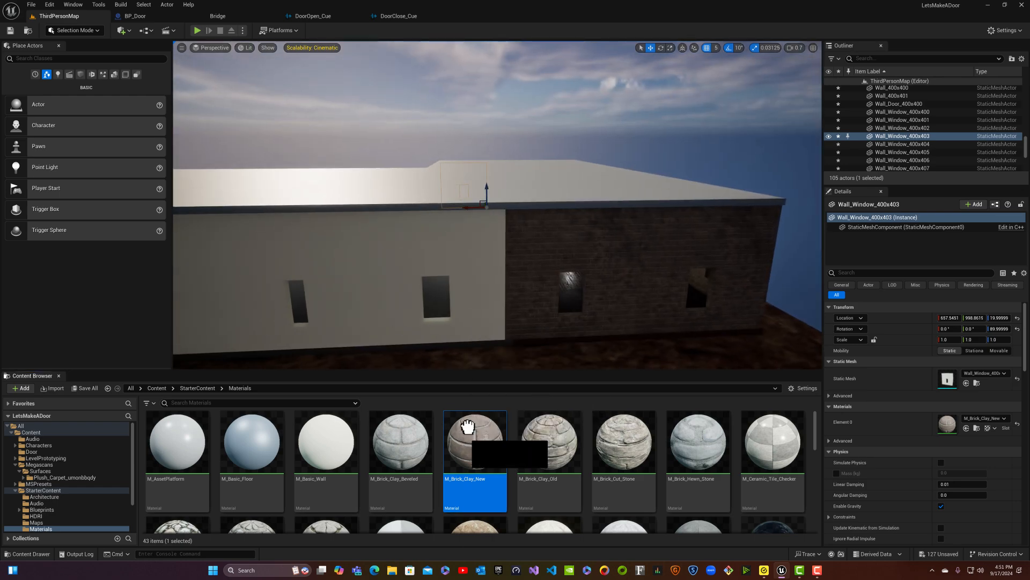
{"action": "left_click_drag", "start_coordinate": [456, 244], "coordinate": [455, 245]}
{"action": "key", "text": "a"}
{"action": "right_click_drag", "start_coordinate": [455, 245], "coordinate": [438, 244]}
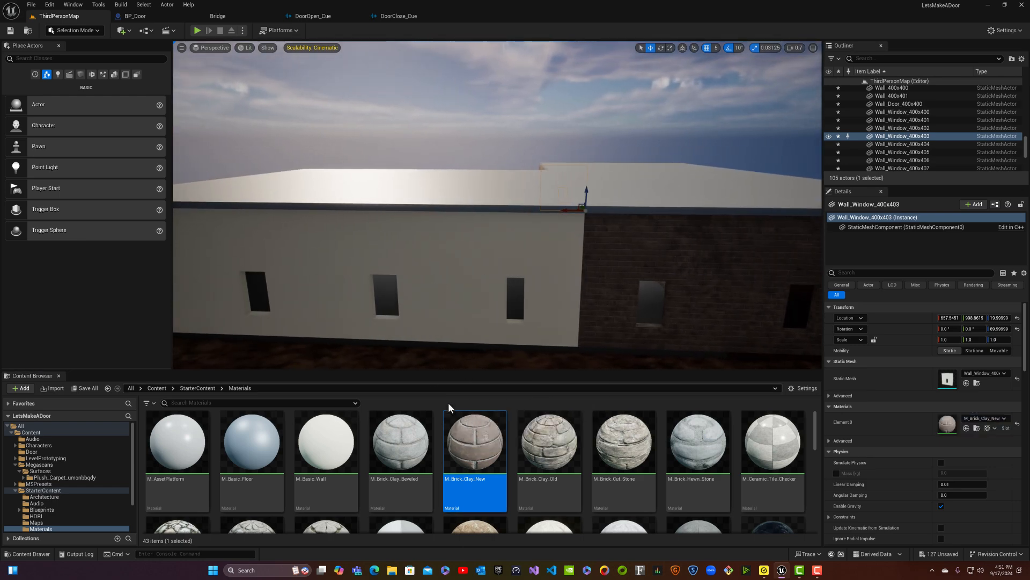
{"action": "left_click_drag", "start_coordinate": [503, 263], "coordinate": [502, 276]}
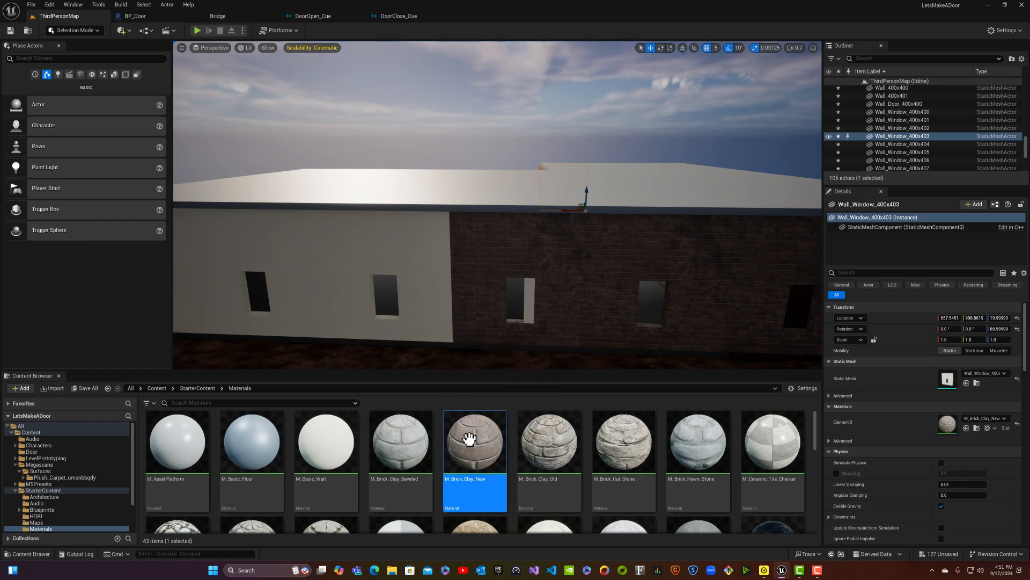
- Apply M_Brick_Clay_New to the last three window panels at the far end of the long rear wall
{"action": "left_click_drag", "start_coordinate": [469, 439], "coordinate": [417, 262]}
{"action": "right_click_drag", "start_coordinate": [417, 262], "coordinate": [408, 263]}
{"action": "key", "text": "a"}
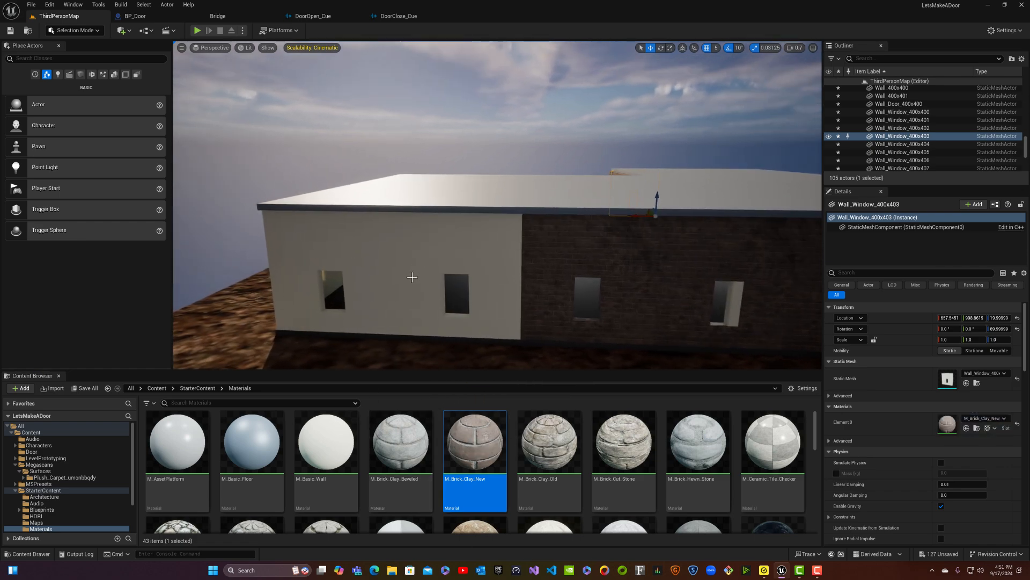
{"action": "left_click_drag", "start_coordinate": [456, 429], "coordinate": [457, 292]}
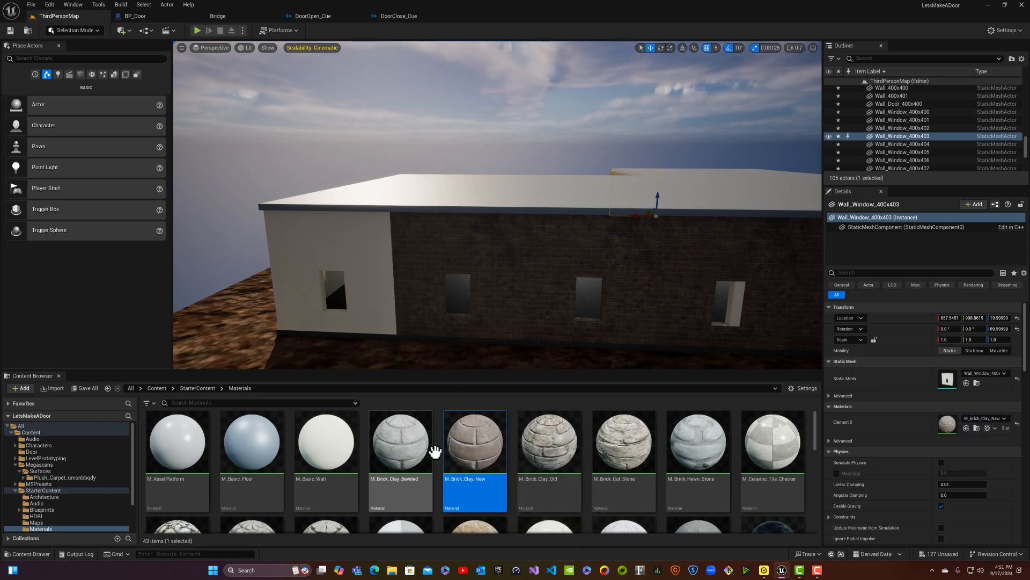
{"action": "left_click_drag", "start_coordinate": [460, 444], "coordinate": [347, 253]}
- Apply M_Brick_Clay_New to two of the three window panels on the building's remaining end wall, starting at the rear corner
{"action": "key", "text": "a"}
{"action": "right_click_drag", "start_coordinate": [334, 280], "coordinate": [478, 300]}
{"action": "key", "text": "s"}
{"action": "left_click_drag", "start_coordinate": [468, 440], "coordinate": [587, 316]}
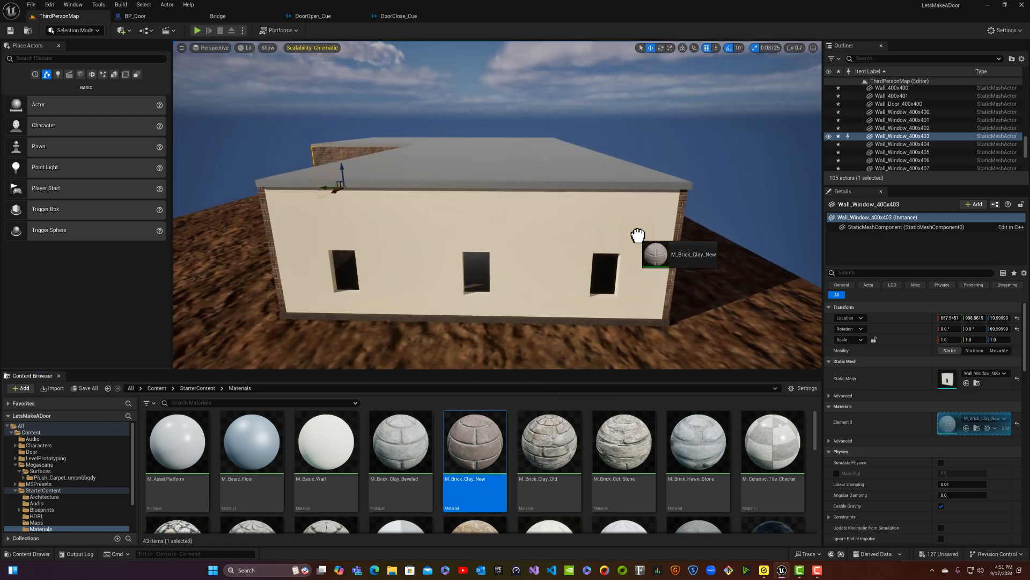
{"action": "left_click_drag", "start_coordinate": [637, 235], "coordinate": [639, 236]}
{"action": "left_click_drag", "start_coordinate": [476, 236], "coordinate": [477, 238]}
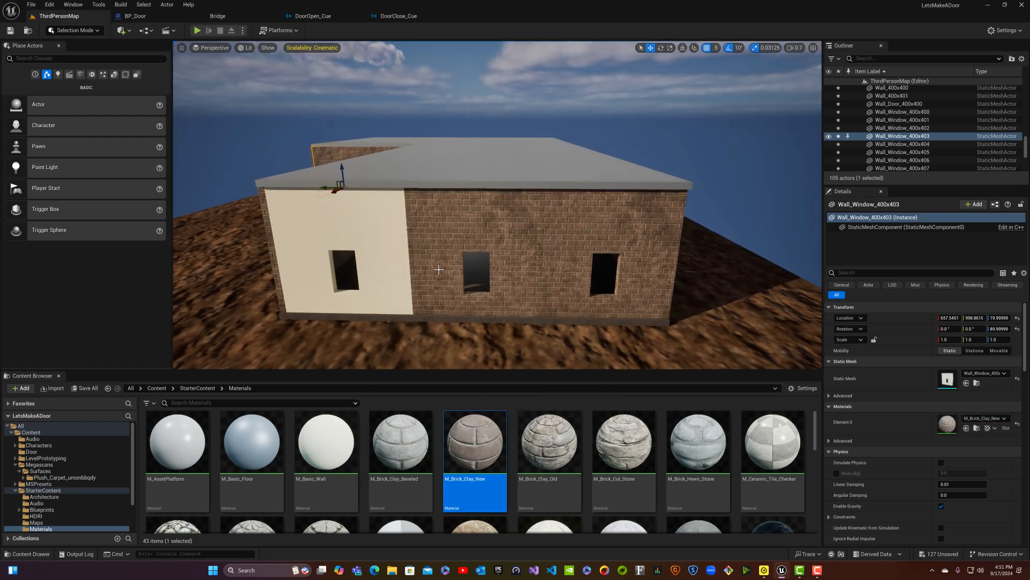
- Try M_Brick_Clay_Beveled on the last plain window panel of the end wall
{"action": "left_click_drag", "start_coordinate": [401, 433], "coordinate": [362, 243]}
{"action": "mouse_move", "coordinate": [361, 243]}
{"action": "right_mouse_down"}
{"action": "mouse_move", "coordinate": [328, 246]}
{"action": "mouse_move", "coordinate": [376, 247]}
{"action": "right_mouse_up"}
{"action": "key", "text": "a"}
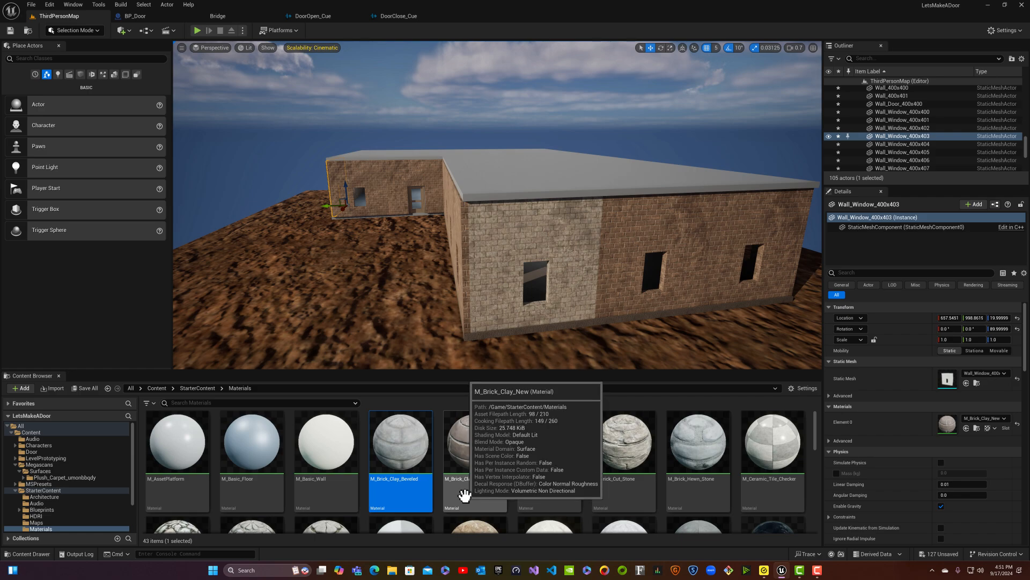
- Apply M_Brick_Clay_New to the end wall's last window panel and return to the door side of the building
{"action": "left_click_drag", "start_coordinate": [461, 473], "coordinate": [496, 241]}
{"action": "key", "text": "a"}
{"action": "right_click_drag", "start_coordinate": [496, 241], "coordinate": [439, 265]}
{"action": "key", "text": "w"}
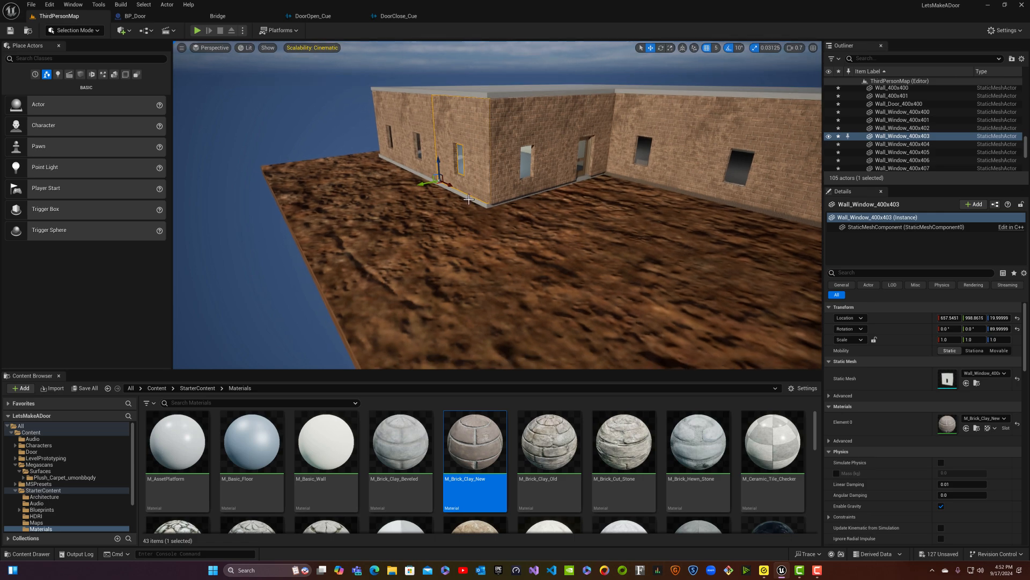
- Enter the building and apply M_Ceramic_Tile_Checker to the wooden floor sections beside the plain partition wall
{"action": "right_click_drag", "start_coordinate": [469, 200], "coordinate": [455, 221]}
{"action": "key", "text": "w"}
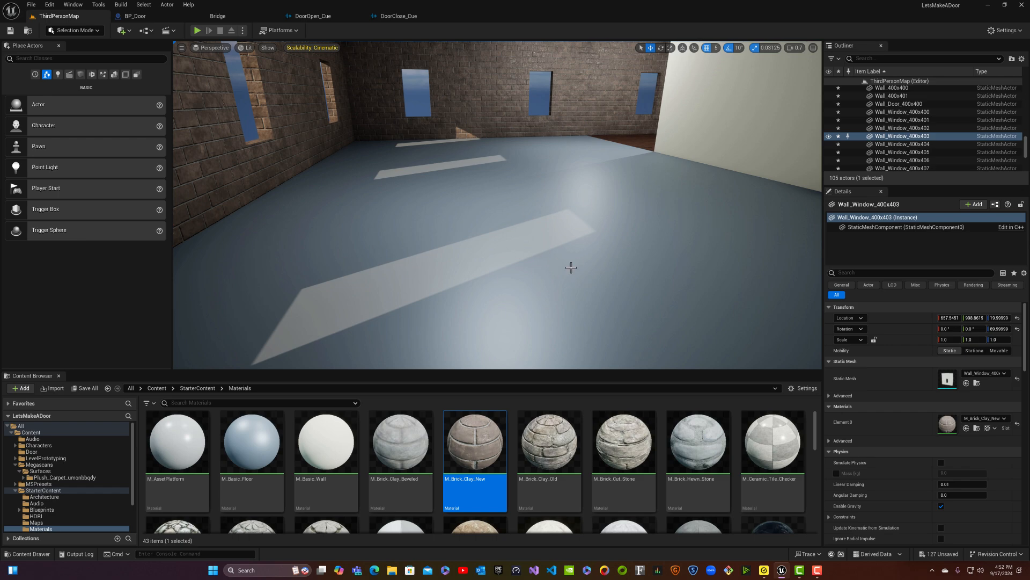
{"action": "key", "text": "w"}
{"action": "mouse_move", "coordinate": [571, 267]}
{"action": "right_mouse_down"}
{"action": "mouse_move", "coordinate": [583, 251]}
{"action": "mouse_move", "coordinate": [599, 268]}
{"action": "mouse_move", "coordinate": [563, 277]}
{"action": "mouse_move", "coordinate": [529, 265]}
{"action": "mouse_move", "coordinate": [539, 281]}
{"action": "mouse_move", "coordinate": [583, 274]}
{"action": "right_mouse_up"}
{"action": "key", "text": "s"}
{"action": "key", "text": "w"}
{"action": "left_click", "coordinate": [774, 455]}
{"action": "left_click_drag", "start_coordinate": [775, 455], "coordinate": [539, 191]}
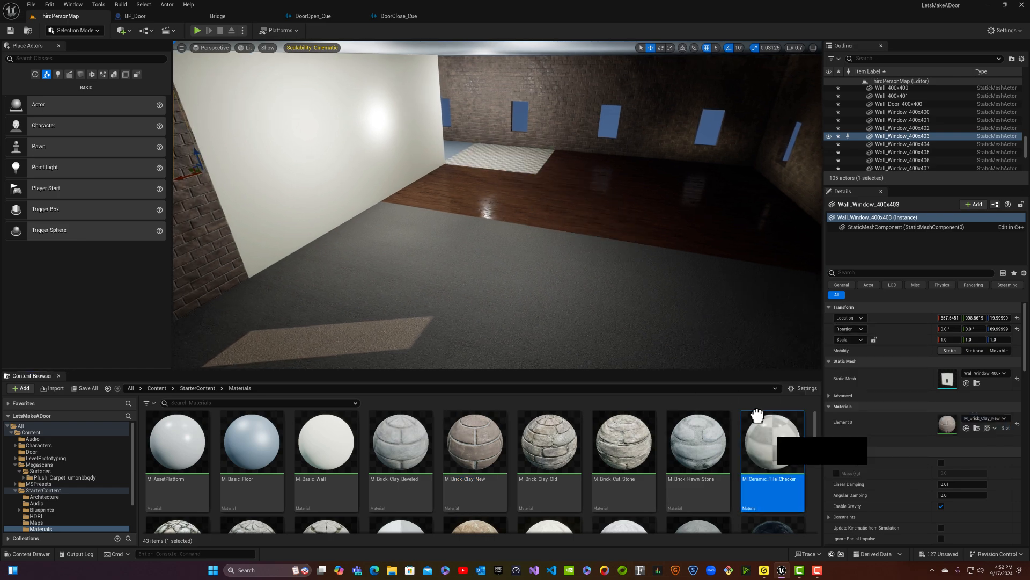
{"action": "left_click_drag", "start_coordinate": [496, 189], "coordinate": [473, 181]}
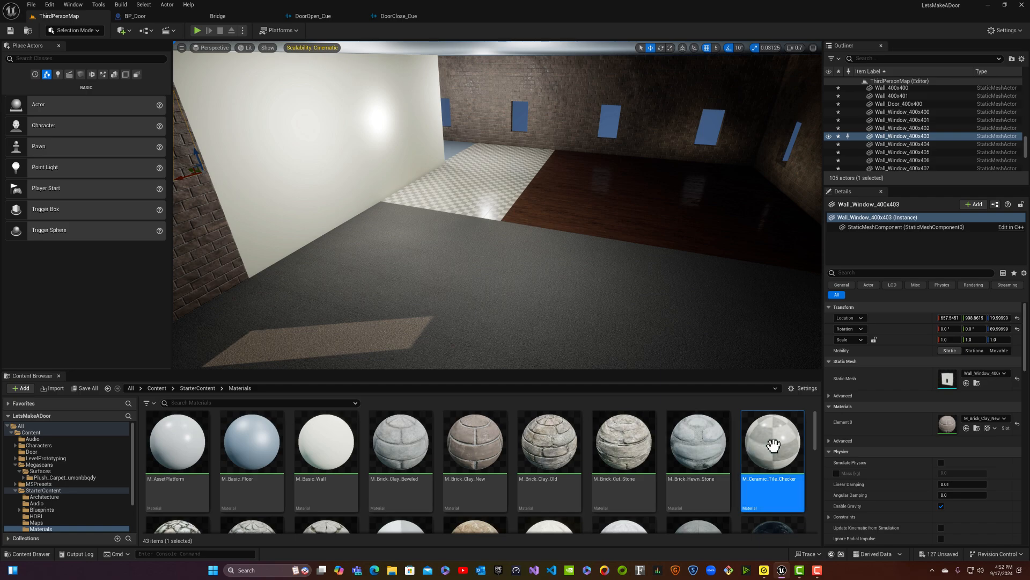
- Cover the remaining wooden floor sections out to the windowed side wall with M_Ceramic_Tile_Checker
{"action": "left_click_drag", "start_coordinate": [773, 444], "coordinate": [552, 199]}
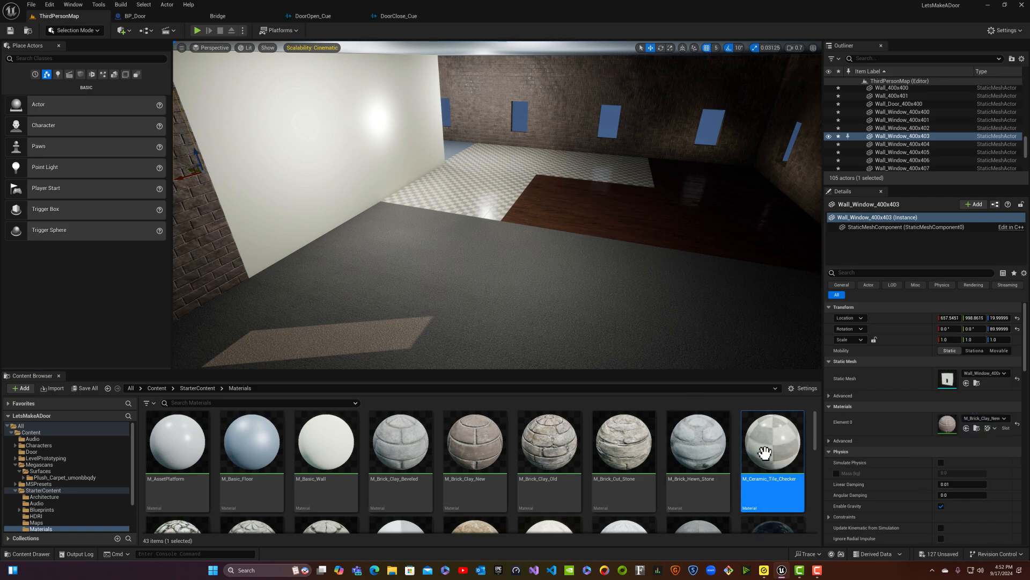
{"action": "left_click_drag", "start_coordinate": [764, 454], "coordinate": [557, 213]}
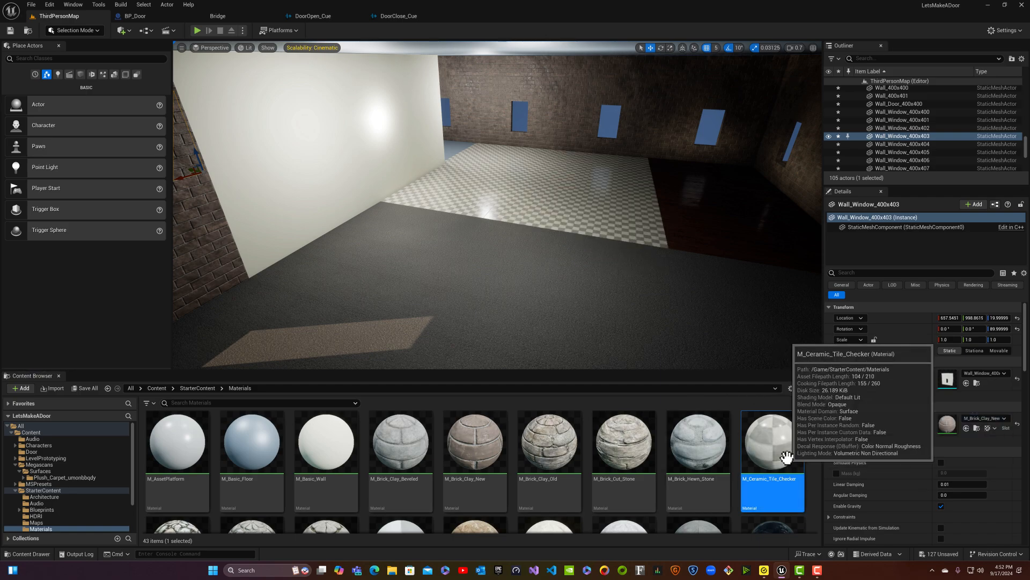
{"action": "left_click_drag", "start_coordinate": [786, 456], "coordinate": [696, 270]}
{"action": "left_click_drag", "start_coordinate": [682, 228], "coordinate": [683, 230]}
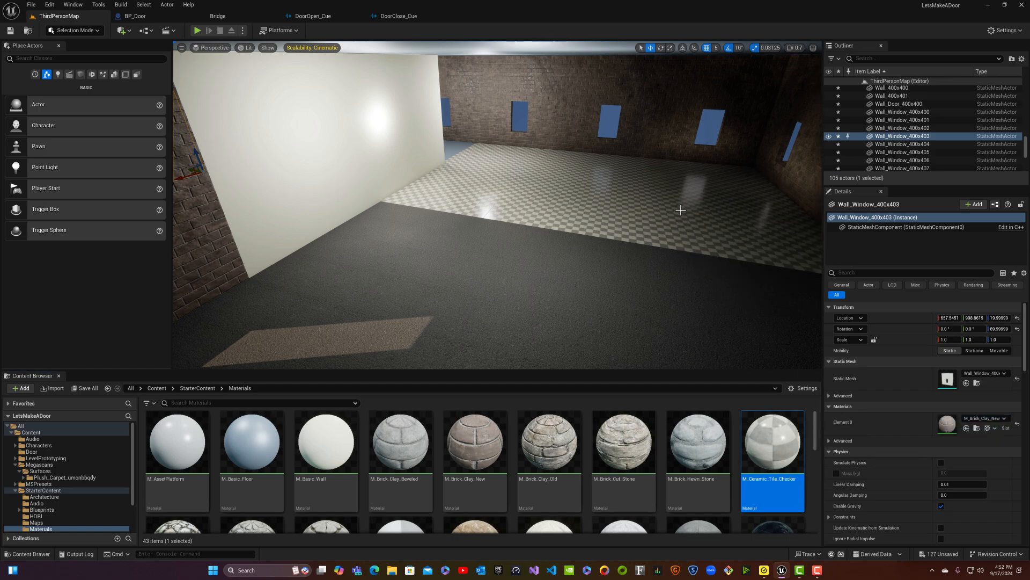
- Apply M_Brick_Clay_New to the plain window panel inside the building and to the plain partition wall
{"action": "right_click_drag", "start_coordinate": [680, 210], "coordinate": [675, 234]}
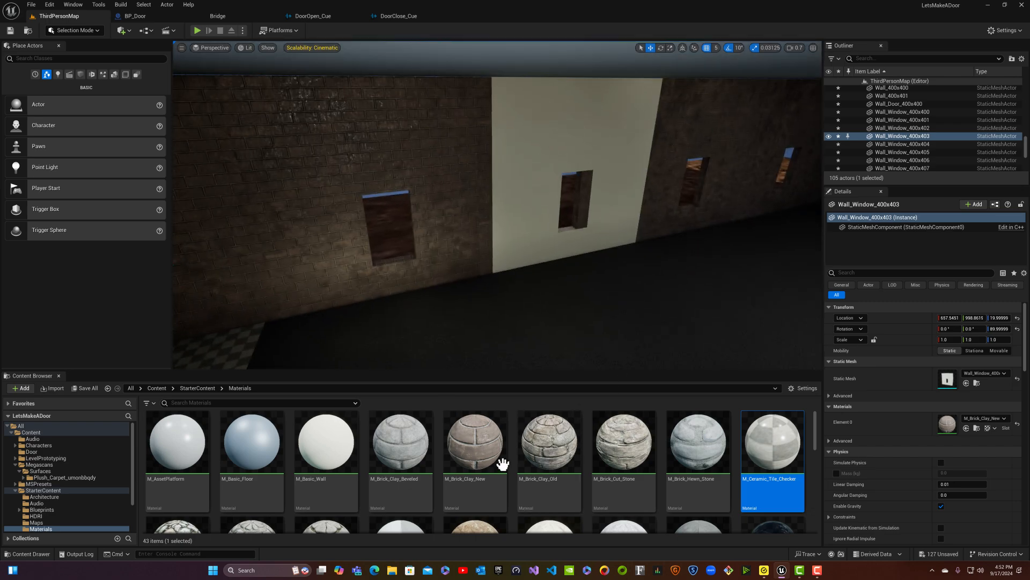
{"action": "left_click", "coordinate": [495, 429]}
{"action": "left_click_drag", "start_coordinate": [536, 197], "coordinate": [536, 197]}
{"action": "right_click_drag", "start_coordinate": [537, 197], "coordinate": [576, 240]}
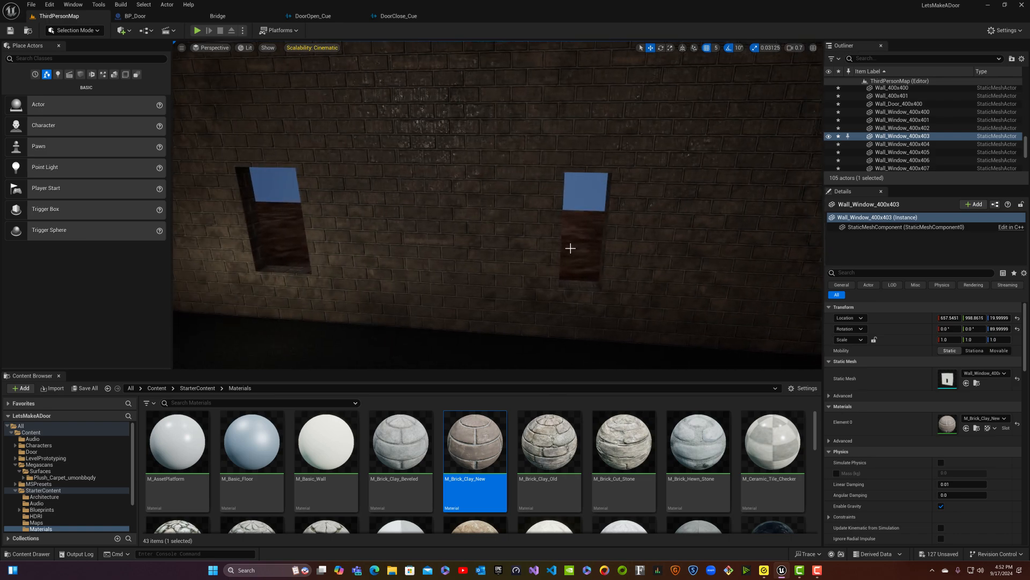
{"action": "right_click_drag", "start_coordinate": [427, 282], "coordinate": [676, 256]}
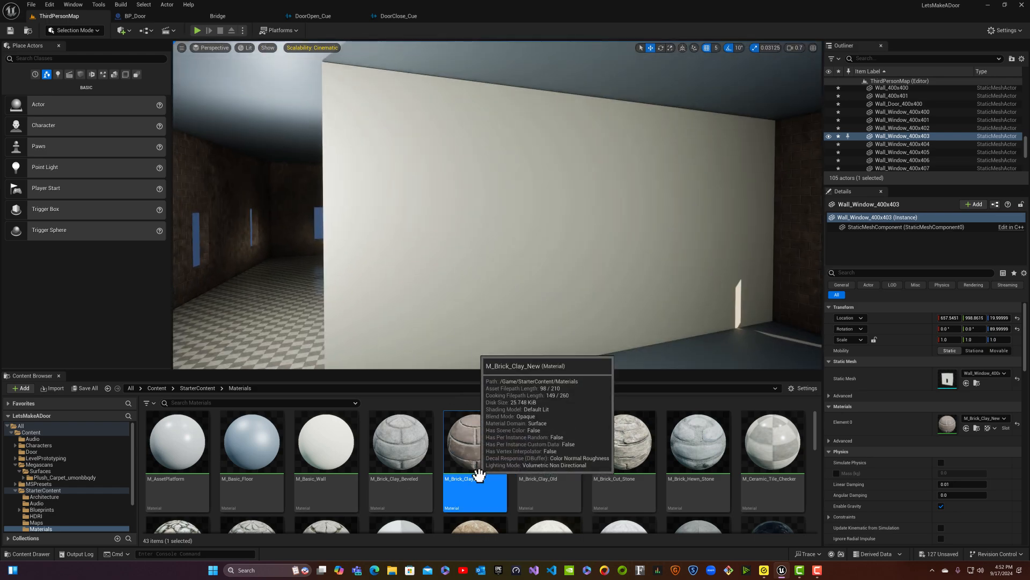
{"action": "left_click_drag", "start_coordinate": [488, 485], "coordinate": [508, 390]}
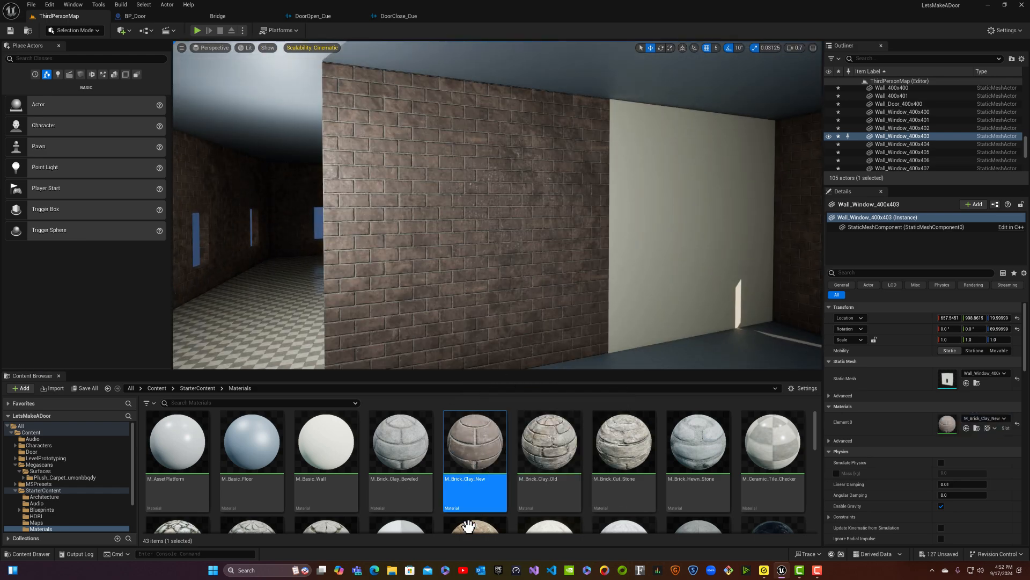
{"action": "left_click_drag", "start_coordinate": [472, 514], "coordinate": [611, 358]}
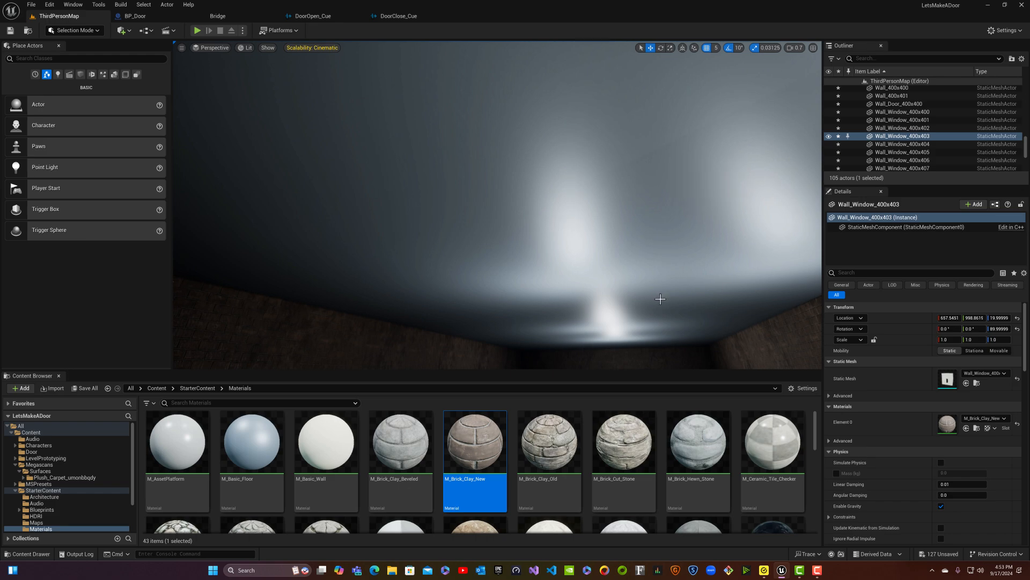
- Try M_CobbleStone_Pebble, M_CobbleStone_Smooth and M_CobbleStone_Rough in turn on the nearest ceiling section
{"action": "scroll", "coordinate": [534, 487], "scroll_direction": "down", "scroll_amount": 4}
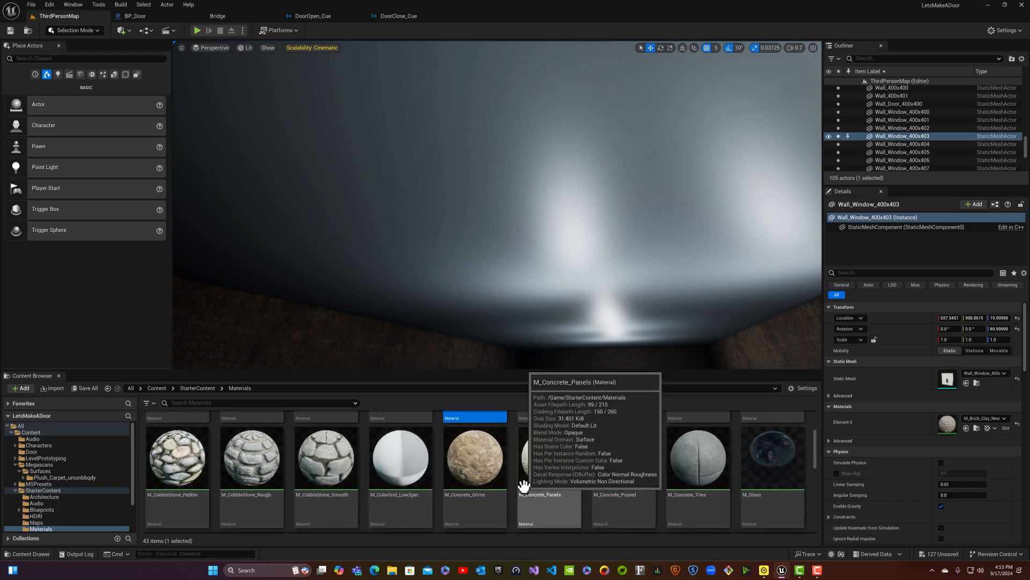
{"action": "scroll", "coordinate": [524, 486], "scroll_direction": "down", "scroll_amount": 2}
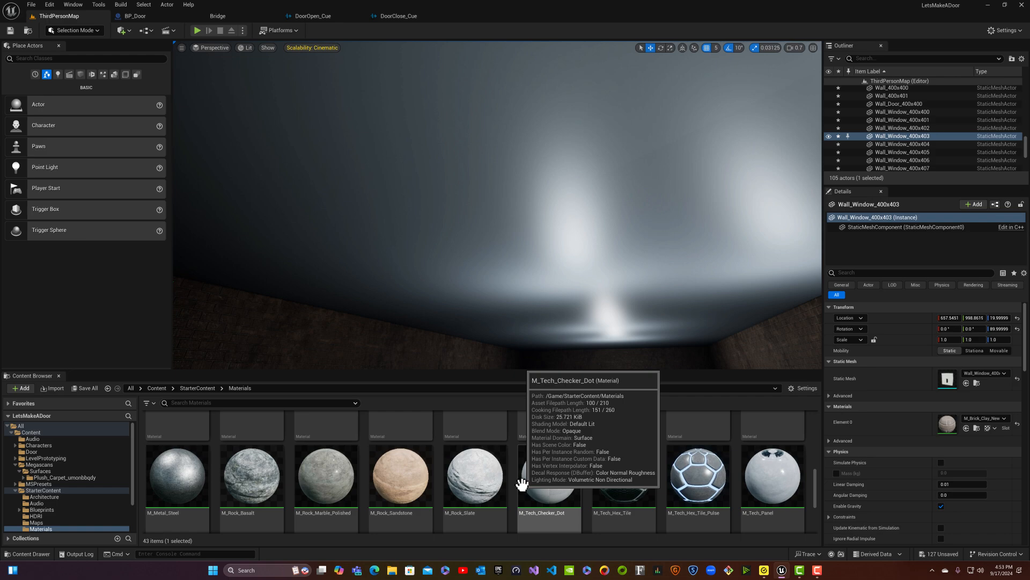
{"action": "scroll", "coordinate": [523, 484], "scroll_direction": "down", "scroll_amount": 2}
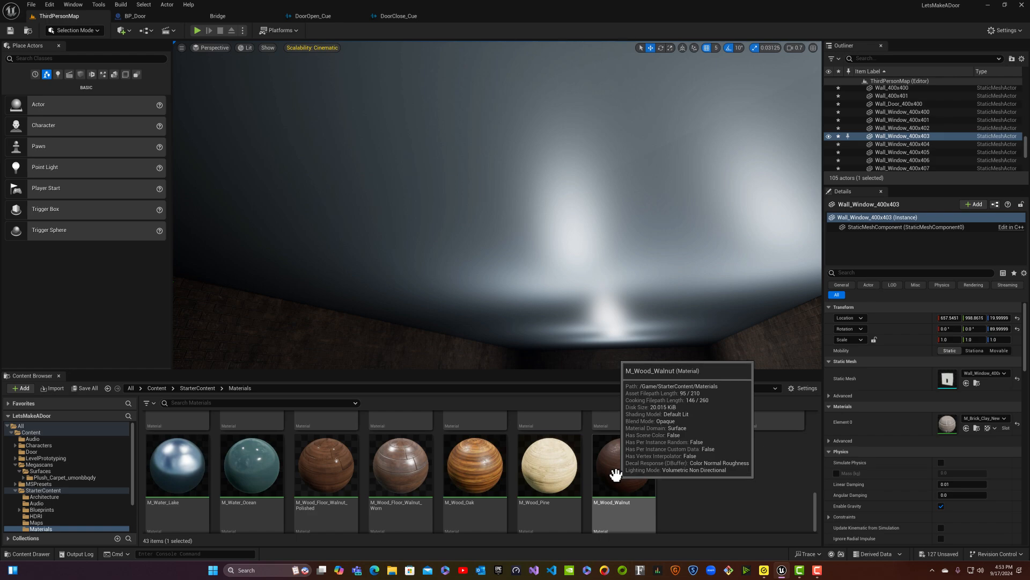
{"action": "scroll", "coordinate": [729, 474], "scroll_direction": "up", "scroll_amount": 2}
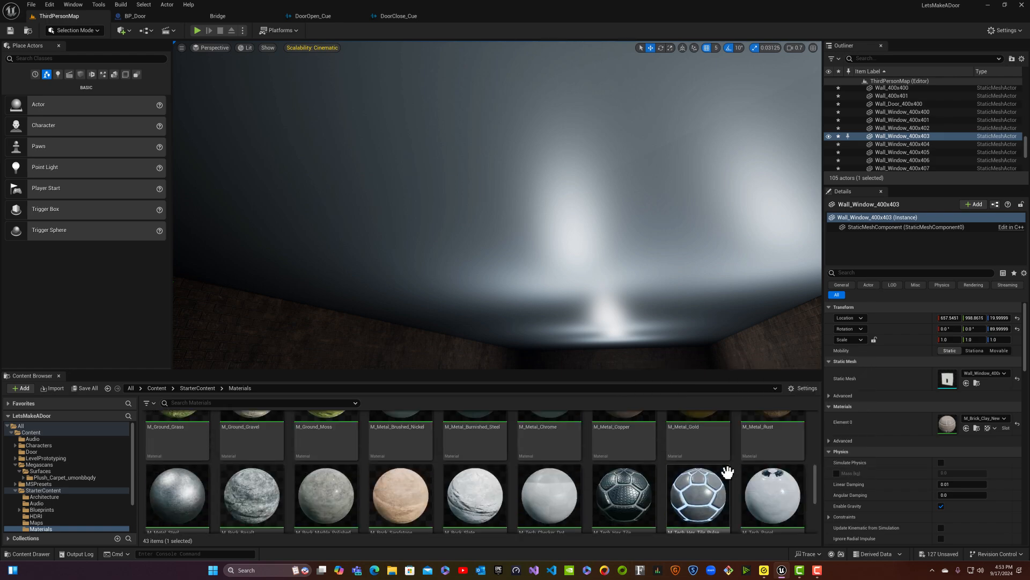
{"action": "scroll", "coordinate": [728, 472], "scroll_direction": "up", "scroll_amount": 1}
{"action": "scroll", "coordinate": [728, 472], "scroll_direction": "up", "scroll_amount": 4}
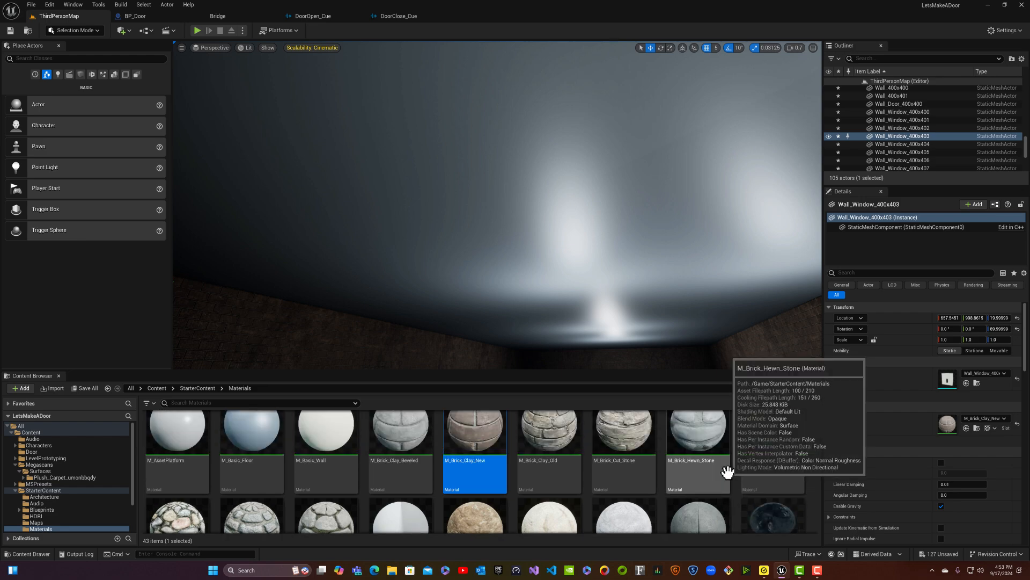
{"action": "scroll", "coordinate": [728, 472], "scroll_direction": "down", "scroll_amount": 2}
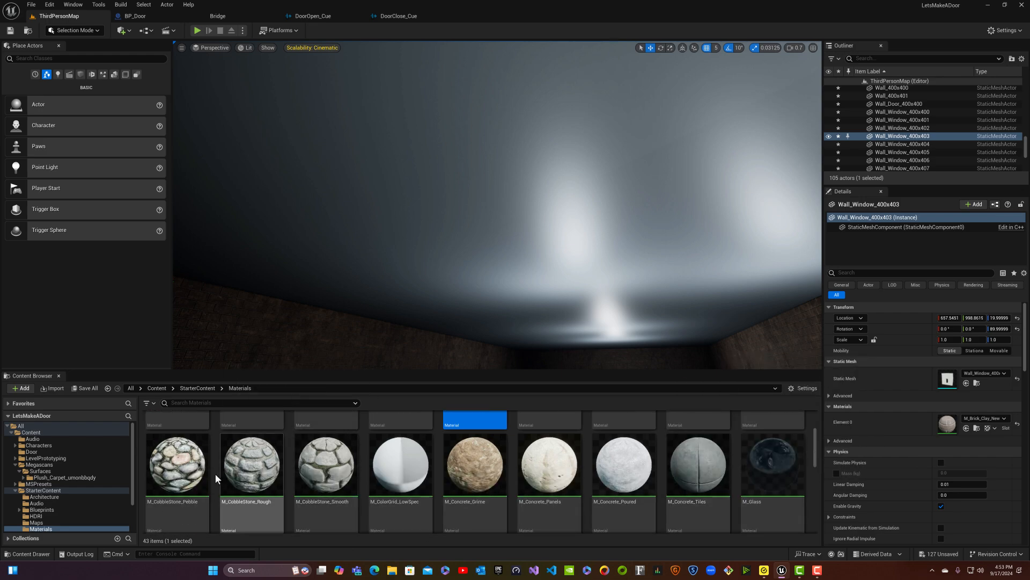
{"action": "left_click_drag", "start_coordinate": [204, 473], "coordinate": [395, 238]}
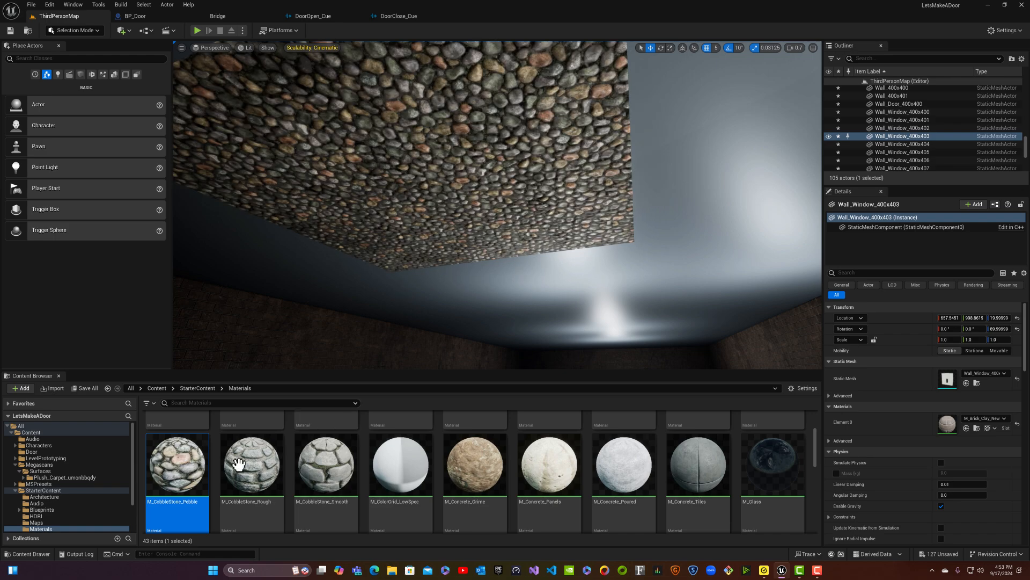
{"action": "left_click", "coordinate": [357, 483]}
{"action": "left_click_drag", "start_coordinate": [357, 483], "coordinate": [383, 224]}
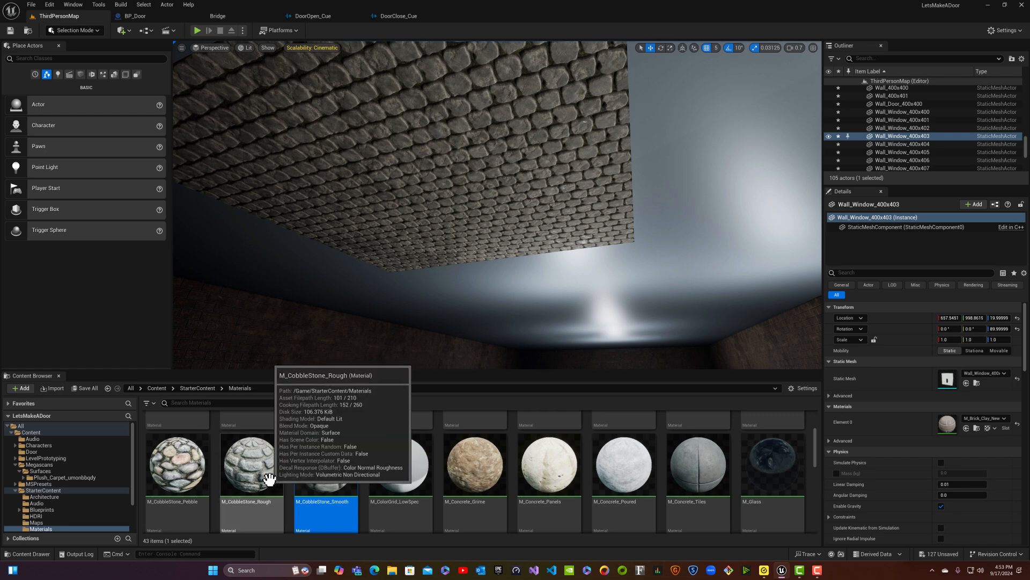
{"action": "left_click_drag", "start_coordinate": [268, 477], "coordinate": [530, 200]}
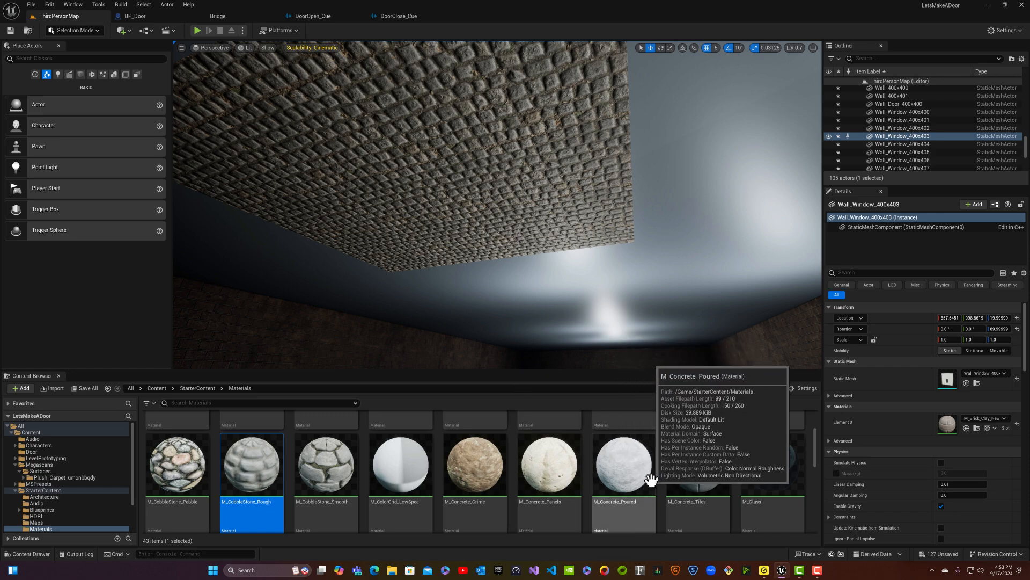
- Apply M_Concrete_Tiles to the nearest ceiling section and the adjoining main sections beyond it
{"action": "left_click_drag", "start_coordinate": [710, 521], "coordinate": [481, 163]}
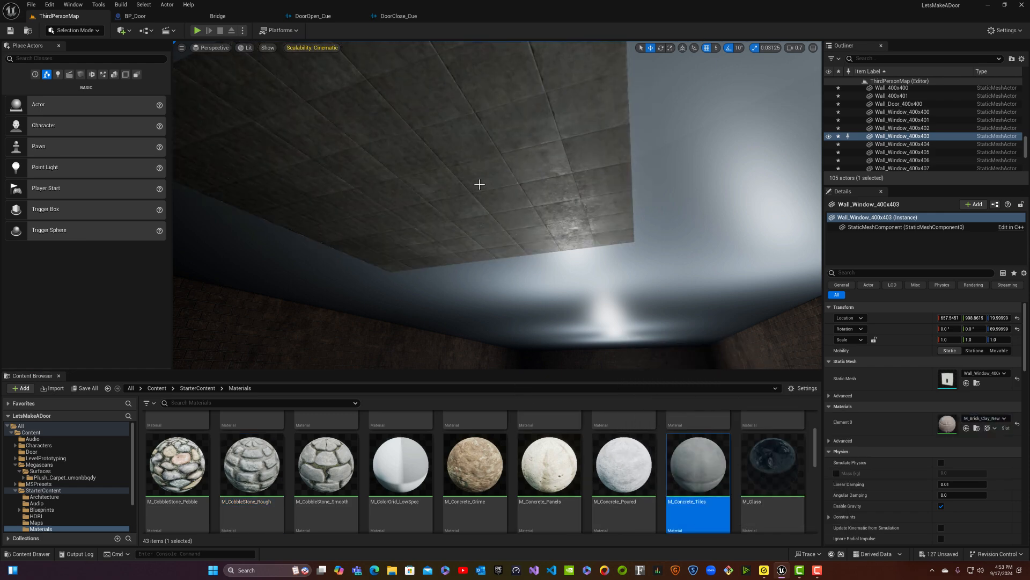
{"action": "left_click_drag", "start_coordinate": [707, 499], "coordinate": [647, 172]}
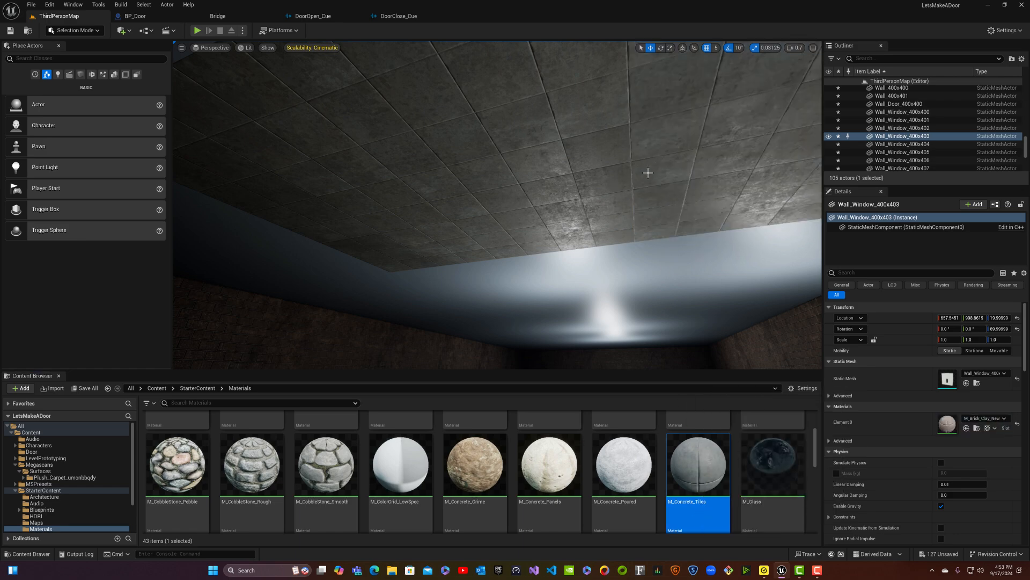
{"action": "left_click_drag", "start_coordinate": [706, 497], "coordinate": [728, 388]}
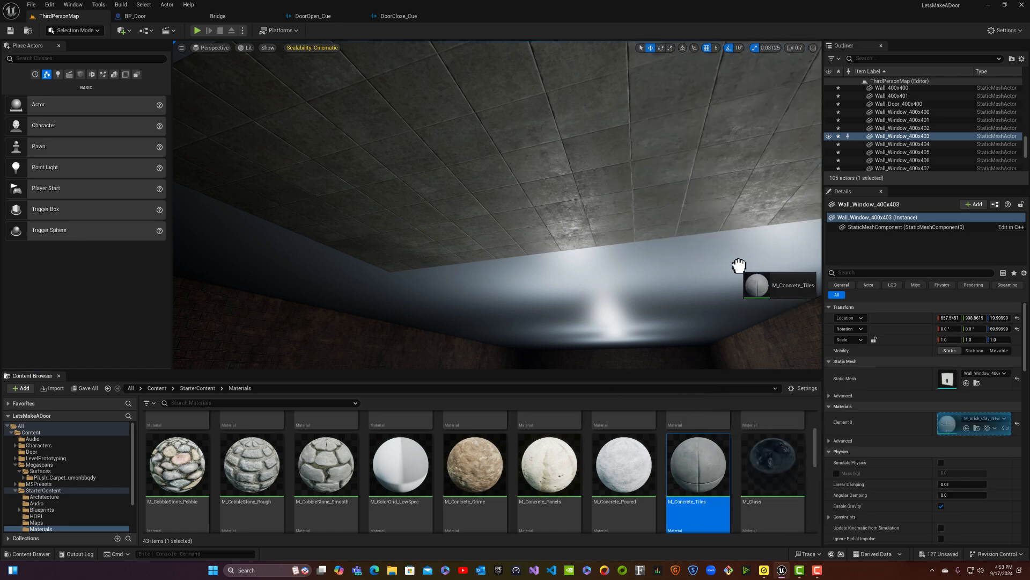
{"action": "left_click_drag", "start_coordinate": [739, 265], "coordinate": [739, 266]}
{"action": "left_click_drag", "start_coordinate": [599, 280], "coordinate": [599, 281]}
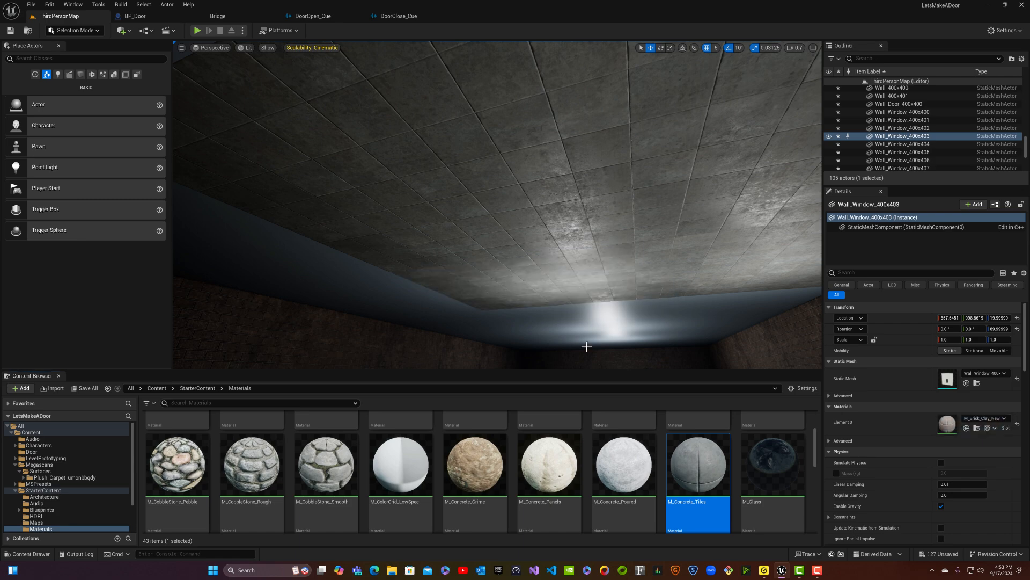
- Continue M_Concrete_Tiles across the side edge section and the farther ceiling sections toward the far end of the room
{"action": "left_click_drag", "start_coordinate": [688, 459], "coordinate": [413, 302]}
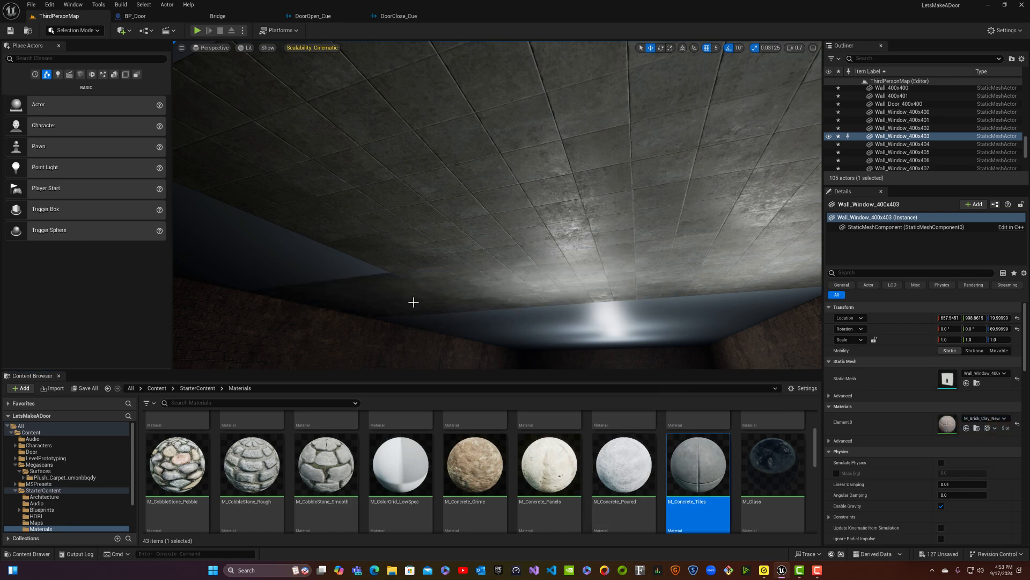
{"action": "left_click_drag", "start_coordinate": [678, 442], "coordinate": [704, 322]}
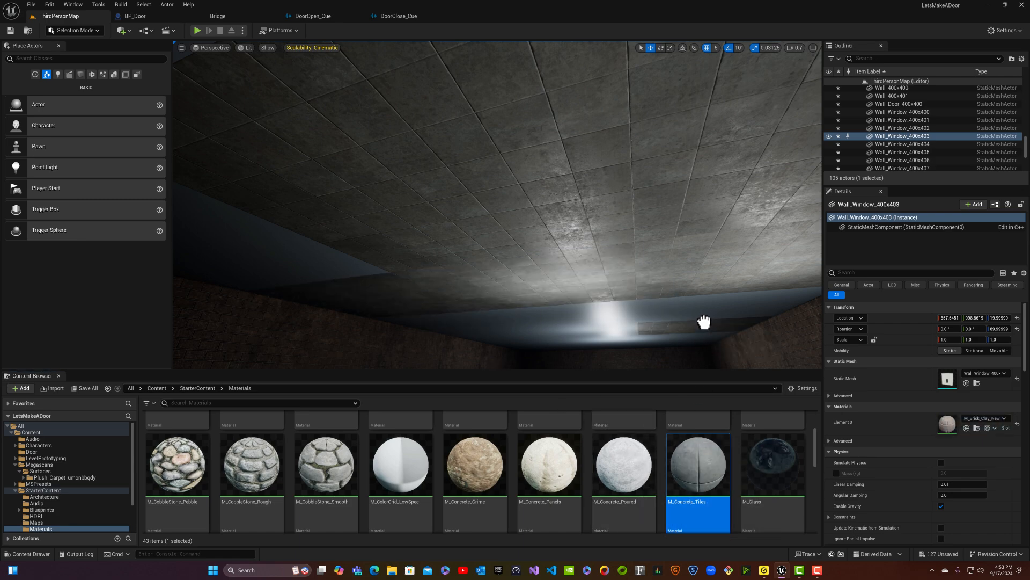
{"action": "left_click_drag", "start_coordinate": [695, 456], "coordinate": [751, 304]}
{"action": "left_click_drag", "start_coordinate": [700, 456], "coordinate": [614, 318]}
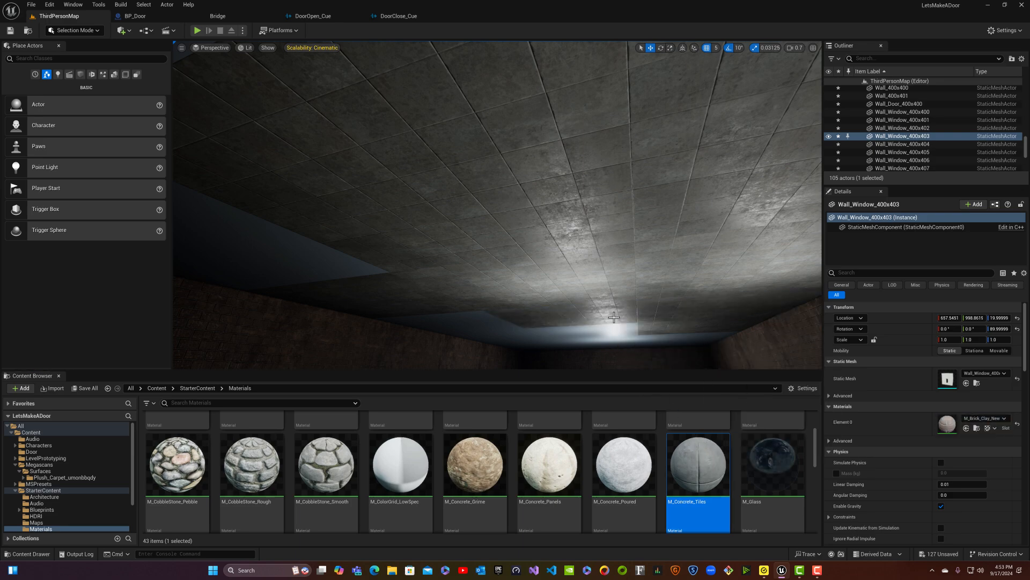
{"action": "left_click_drag", "start_coordinate": [693, 444], "coordinate": [620, 342]}
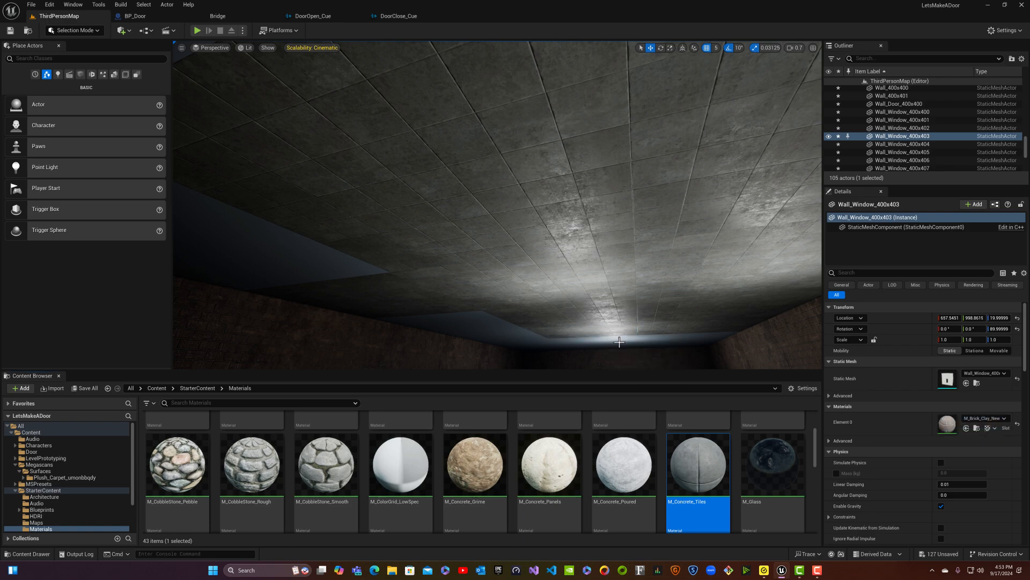
- Apply M_Concrete_Tiles to the plain main ceiling sections in the opposite part of the building
{"action": "right_click_drag", "start_coordinate": [633, 365], "coordinate": [671, 383]}
{"action": "left_click_drag", "start_coordinate": [695, 451], "coordinate": [697, 140]}
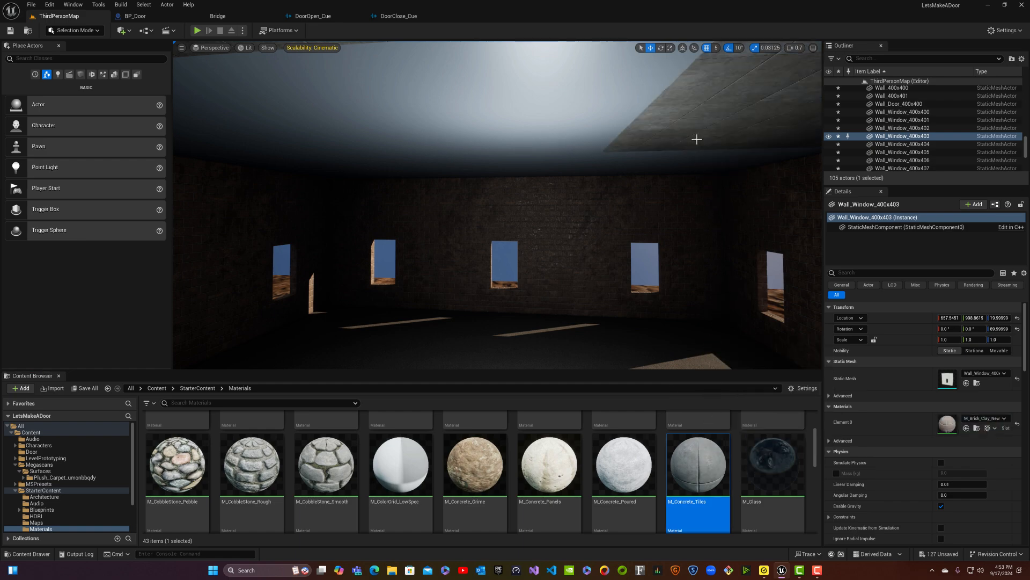
{"action": "left_click_drag", "start_coordinate": [690, 451], "coordinate": [596, 118]}
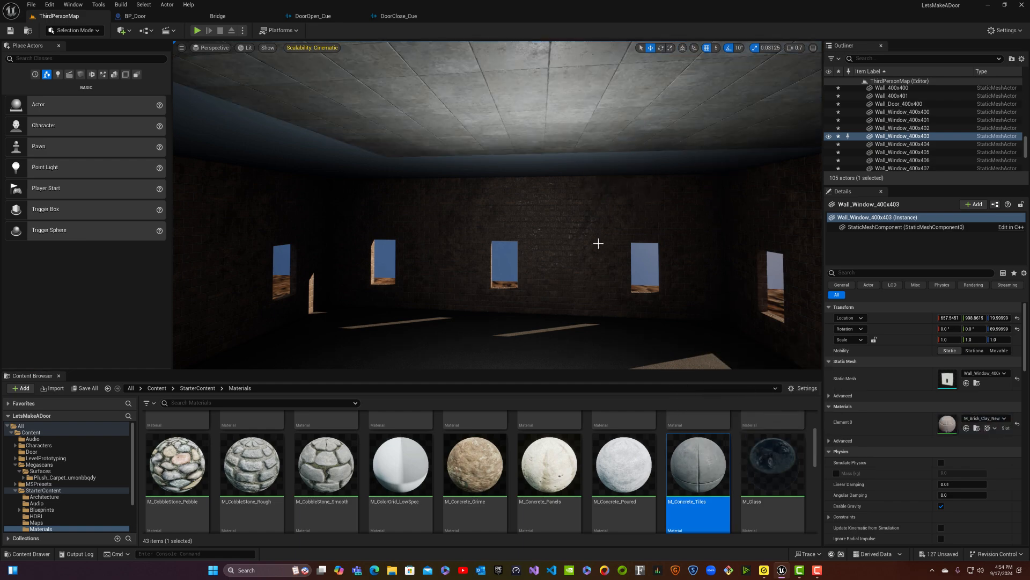
- Apply M_Concrete_Tiles to plain ceiling edge sections along the windowed brick walls and near the corner
{"action": "right_click_drag", "start_coordinate": [519, 112], "coordinate": [518, 75]}
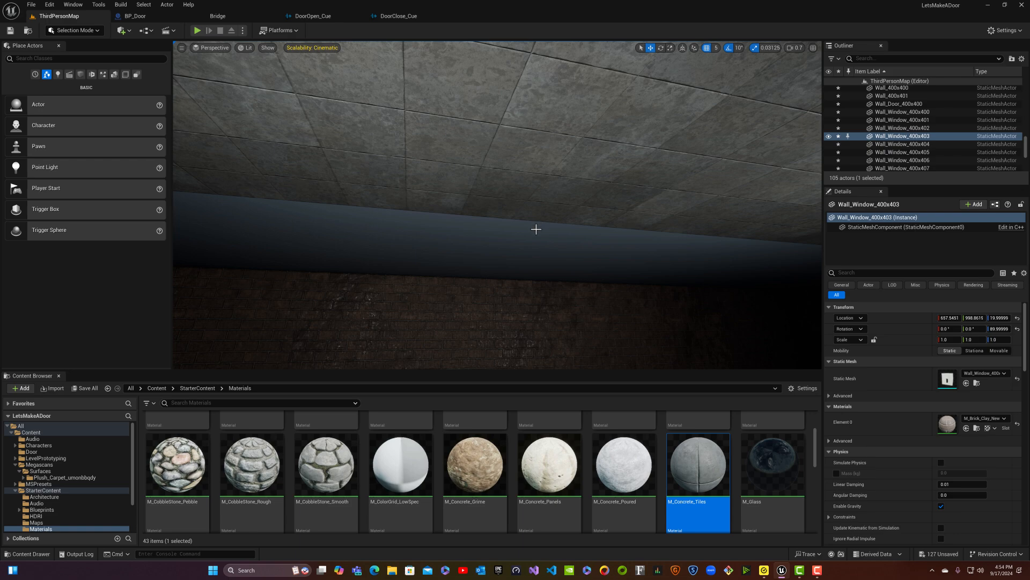
{"action": "left_click_drag", "start_coordinate": [696, 506], "coordinate": [686, 264]}
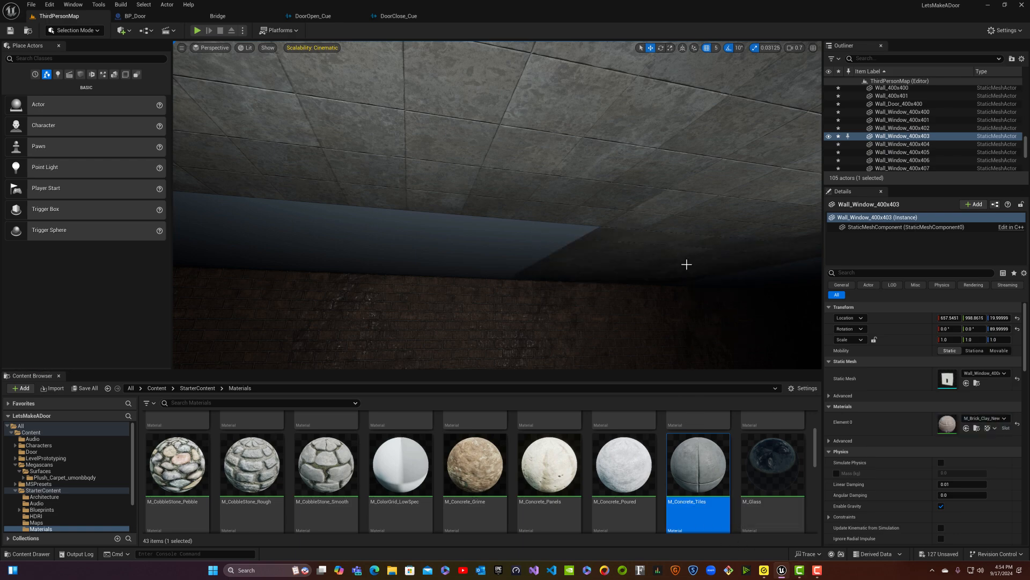
{"action": "right_click_drag", "start_coordinate": [686, 264], "coordinate": [755, 275]}
{"action": "left_click_drag", "start_coordinate": [671, 501], "coordinate": [648, 388]}
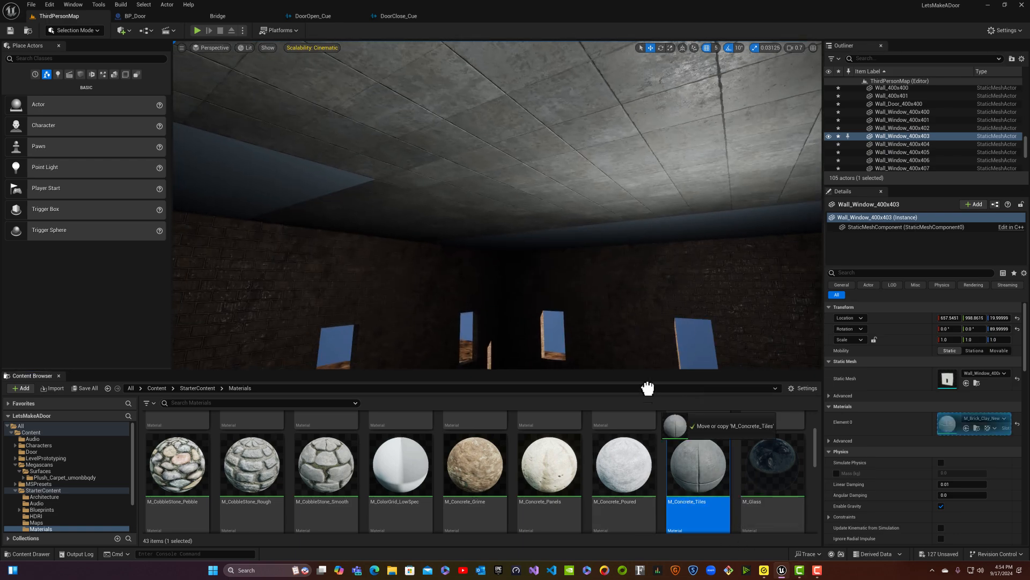
{"action": "left_click_drag", "start_coordinate": [722, 528], "coordinate": [655, 234]}
{"action": "right_click_drag", "start_coordinate": [656, 234], "coordinate": [668, 327]}
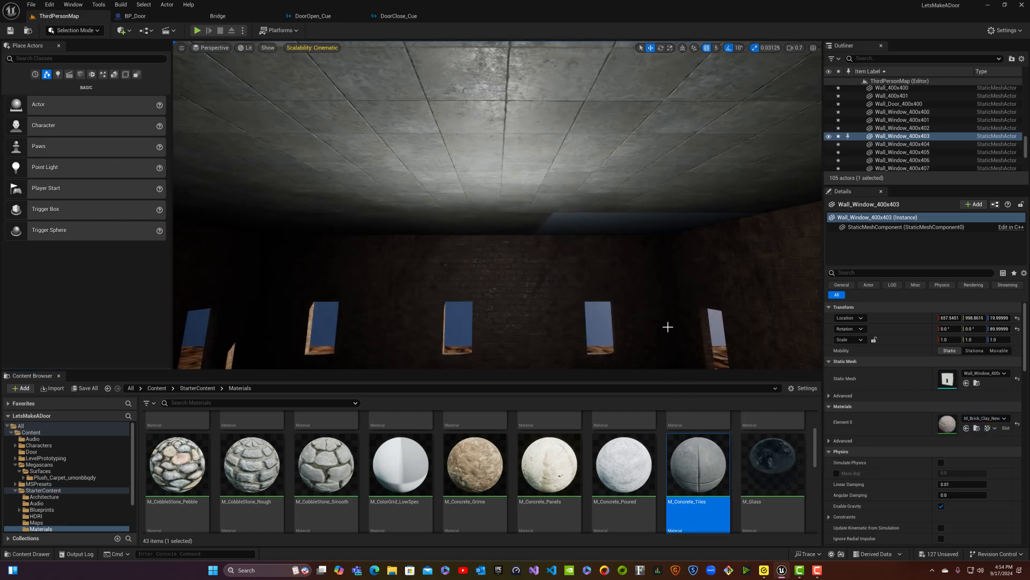
{"action": "left_click_drag", "start_coordinate": [684, 503], "coordinate": [633, 227]}
{"action": "right_click_drag", "start_coordinate": [632, 227], "coordinate": [623, 240]}
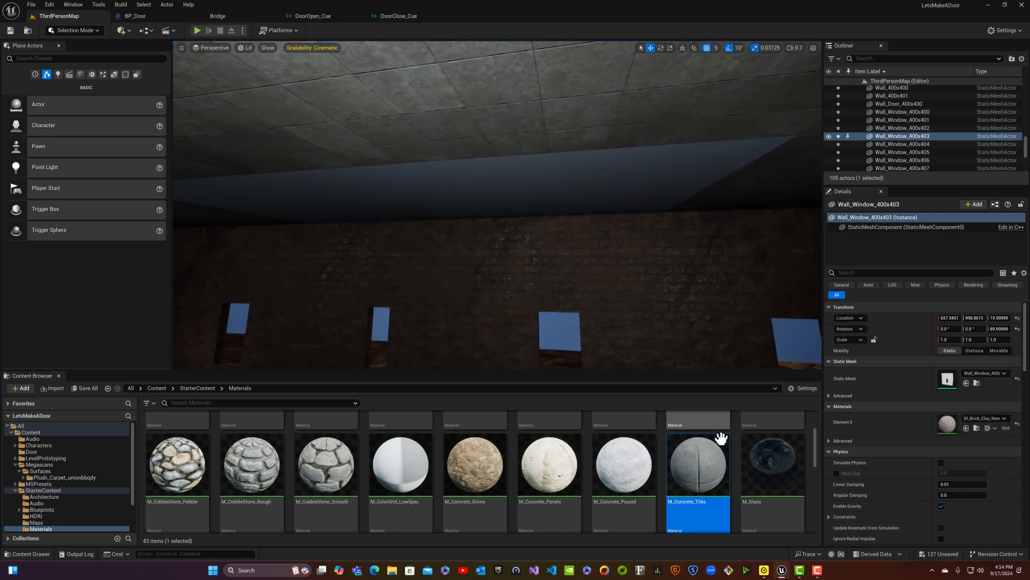
- Apply M_Concrete_Tiles to the plain ceiling edge sections above the brick wall with the small windows
{"action": "left_click_drag", "start_coordinate": [721, 439], "coordinate": [692, 384]}
{"action": "left_click_drag", "start_coordinate": [649, 176], "coordinate": [648, 178]}
{"action": "right_click_drag", "start_coordinate": [649, 178], "coordinate": [642, 193]}
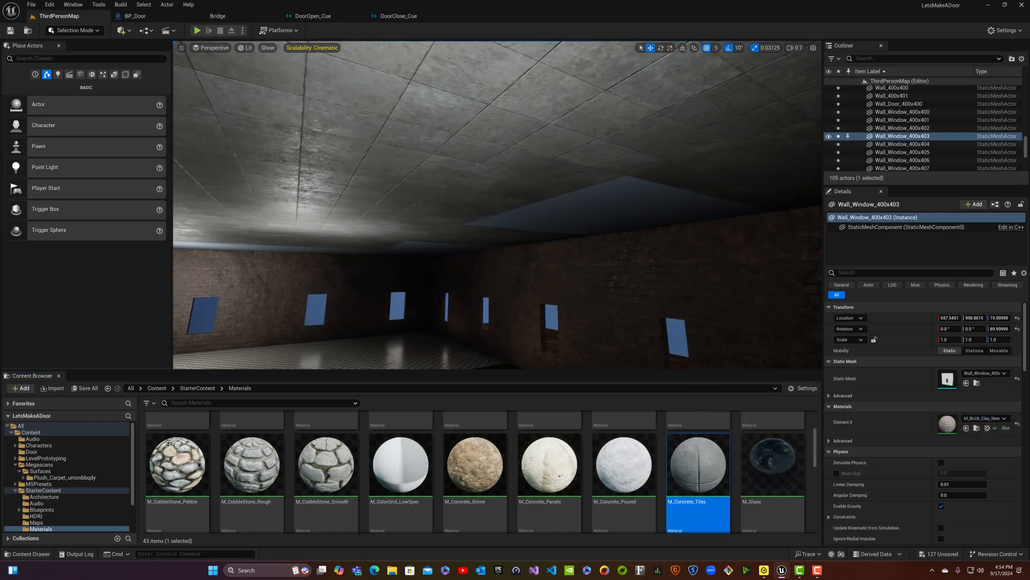
{"action": "left_click_drag", "start_coordinate": [682, 453], "coordinate": [581, 214]}
{"action": "right_click_drag", "start_coordinate": [581, 214], "coordinate": [593, 232]}
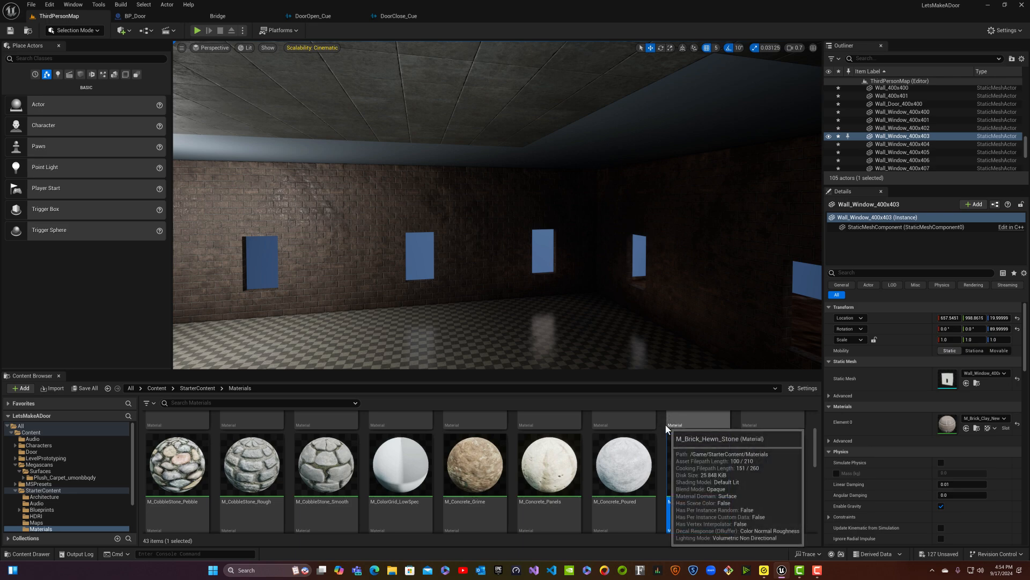
- Apply M_Concrete_Tiles to the plain ceiling sections from the dark room corner along the adjoining windowed wall
{"action": "left_click_drag", "start_coordinate": [690, 450], "coordinate": [649, 130]}
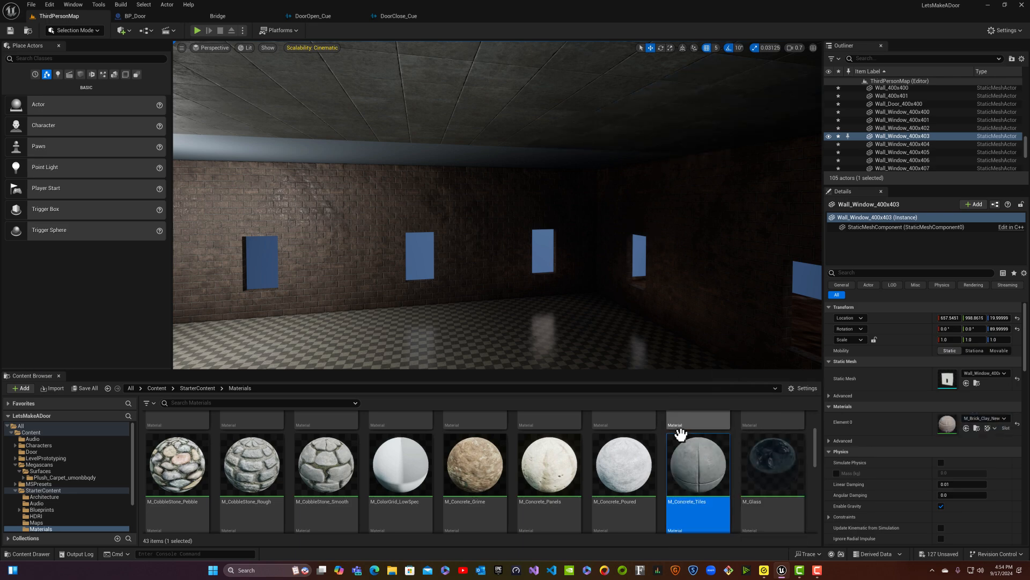
{"action": "left_click_drag", "start_coordinate": [680, 416], "coordinate": [583, 152]}
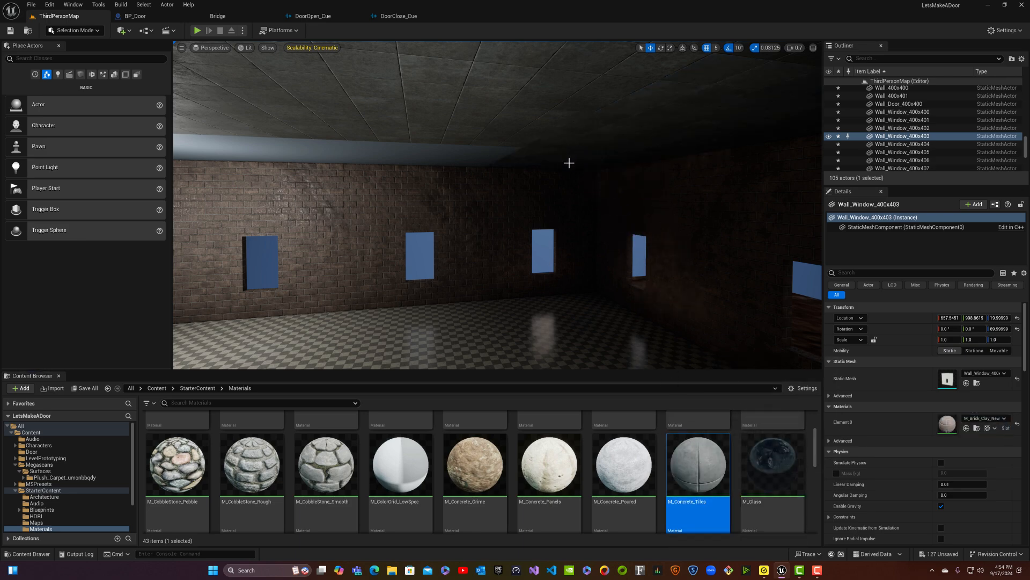
{"action": "left_click_drag", "start_coordinate": [697, 482], "coordinate": [476, 159]}
{"action": "left_click_drag", "start_coordinate": [700, 498], "coordinate": [264, 142]}
- Continue M_Concrete_Tiles across the plain ceiling sections along the remaining brick walls toward the door room
{"action": "mouse_move", "coordinate": [264, 142]}
{"action": "right_mouse_down"}
{"action": "mouse_move", "coordinate": [206, 140]}
{"action": "mouse_move", "coordinate": [186, 156]}
{"action": "mouse_move", "coordinate": [252, 107]}
{"action": "mouse_move", "coordinate": [276, 126]}
{"action": "right_mouse_up"}
{"action": "key", "text": "w"}
{"action": "left_click_drag", "start_coordinate": [690, 463], "coordinate": [572, 166]}
{"action": "right_click_drag", "start_coordinate": [522, 230], "coordinate": [518, 172]}
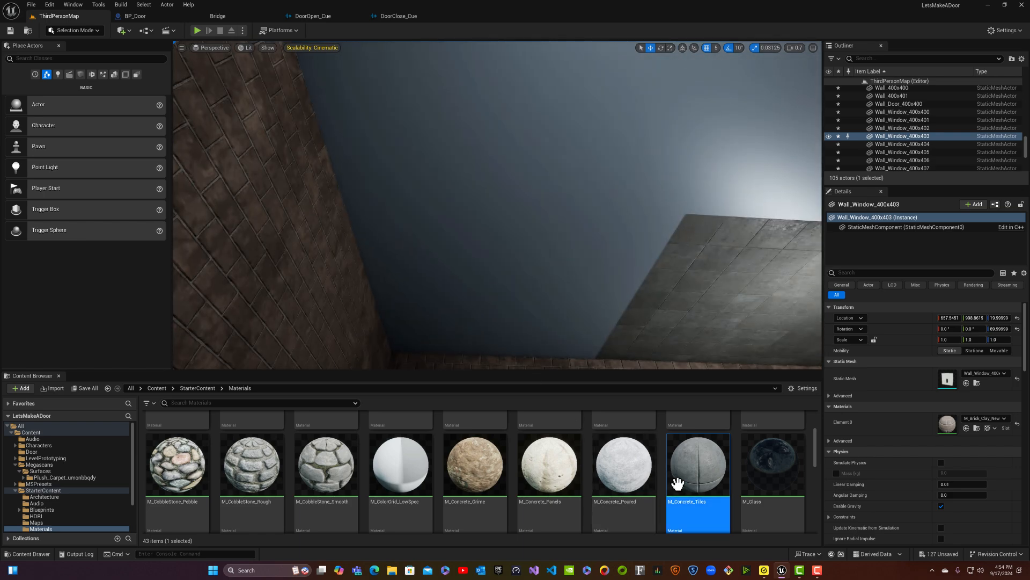
{"action": "left_click_drag", "start_coordinate": [527, 302], "coordinate": [528, 304]}
{"action": "right_click_drag", "start_coordinate": [565, 342], "coordinate": [550, 407]}
{"action": "left_click_drag", "start_coordinate": [696, 458], "coordinate": [523, 271]}
{"action": "left_click_drag", "start_coordinate": [690, 472], "coordinate": [379, 115]}
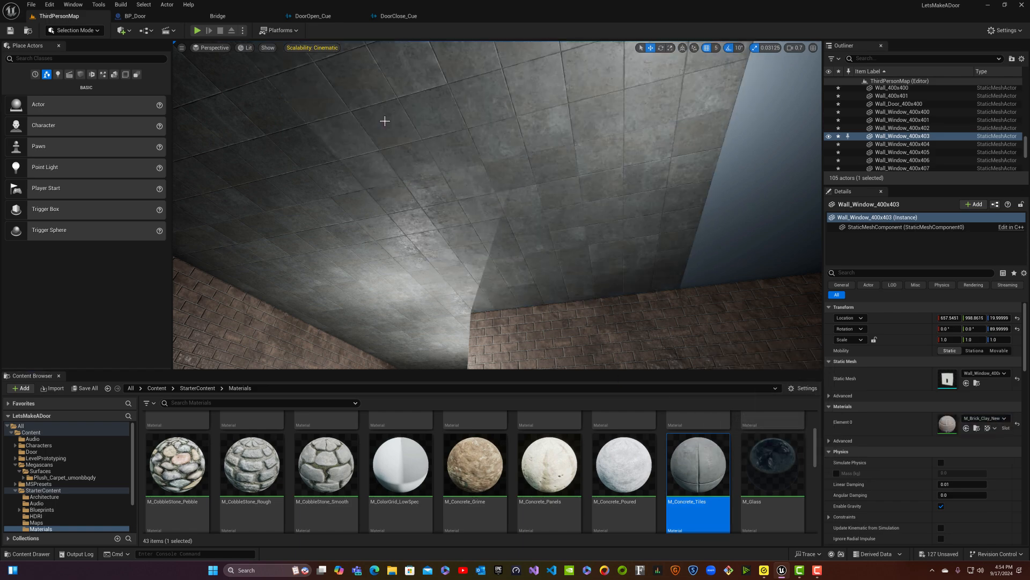
- Cover the last two plain ceiling sections, in and beside the corner near the door, with M_Concrete_Tiles
{"action": "right_click_drag", "start_coordinate": [379, 115], "coordinate": [257, 118]}
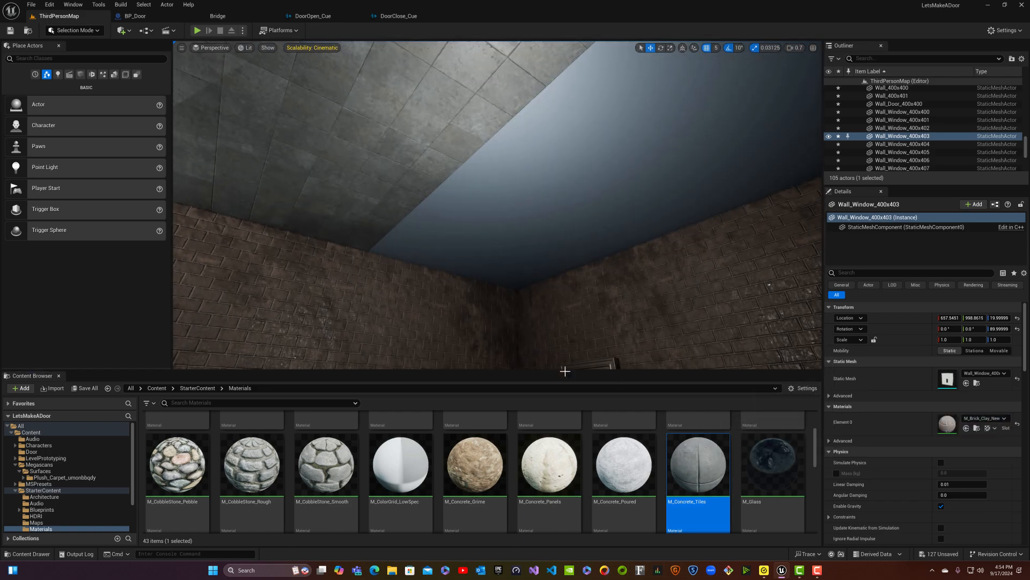
{"action": "left_click_drag", "start_coordinate": [690, 460], "coordinate": [530, 271]}
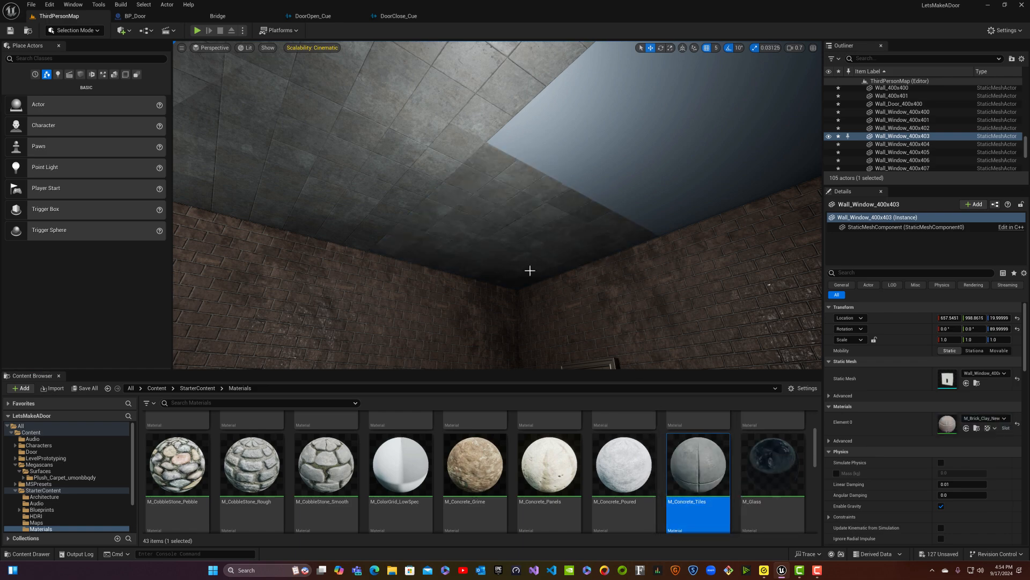
{"action": "right_click_drag", "start_coordinate": [530, 270], "coordinate": [550, 244]}
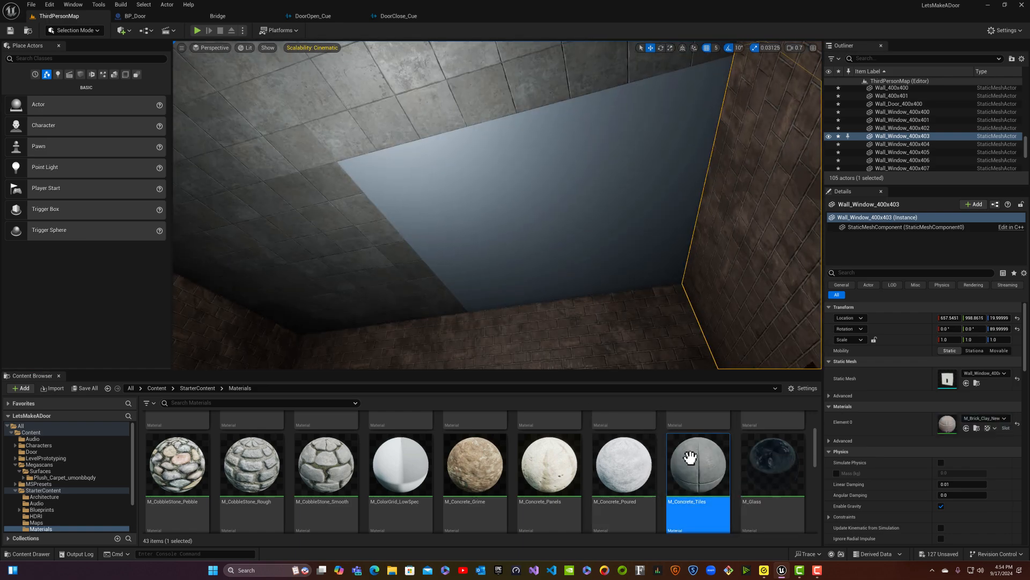
{"action": "left_click_drag", "start_coordinate": [690, 457], "coordinate": [479, 208]}
{"action": "right_click_drag", "start_coordinate": [554, 353], "coordinate": [553, 387]}
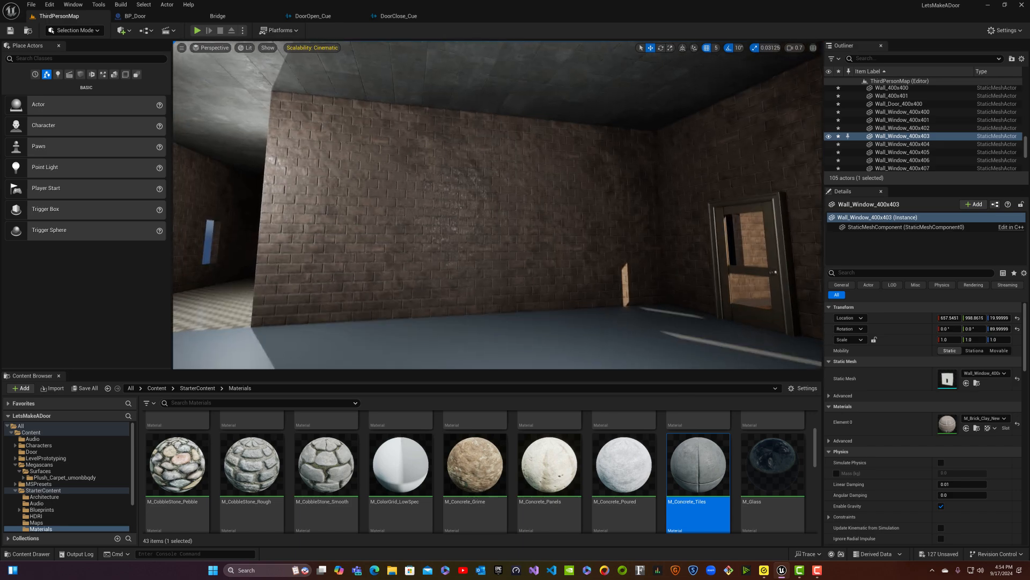
- Open the Megascans Plush_Carpet_umonbbqdy surface folder and apply MI_Plush_Carpet_umonbbqdy_4K to the nearest plain floor sections
{"action": "right_click_drag", "start_coordinate": [552, 268], "coordinate": [416, 330]}
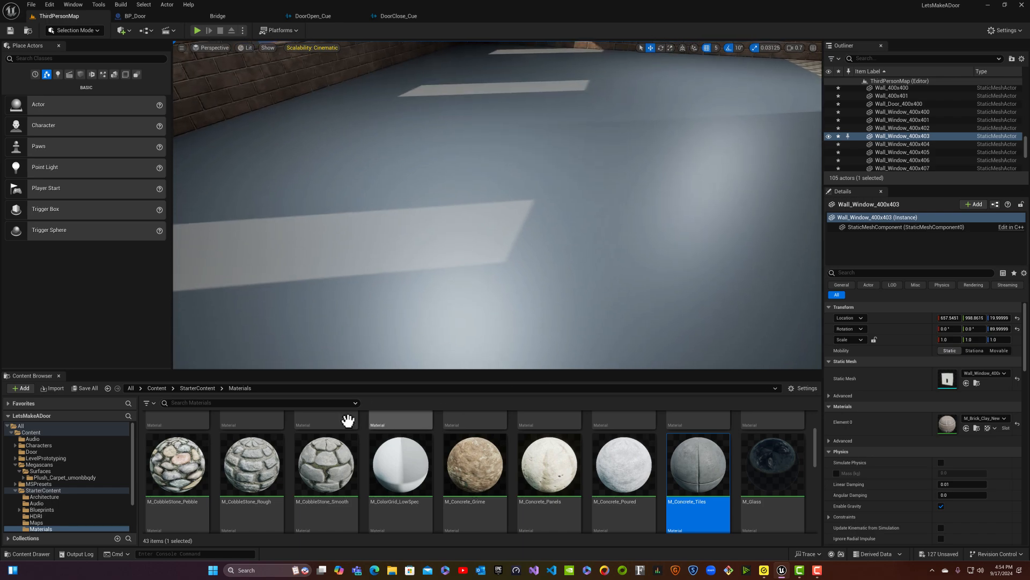
{"action": "left_click", "coordinate": [156, 388]}
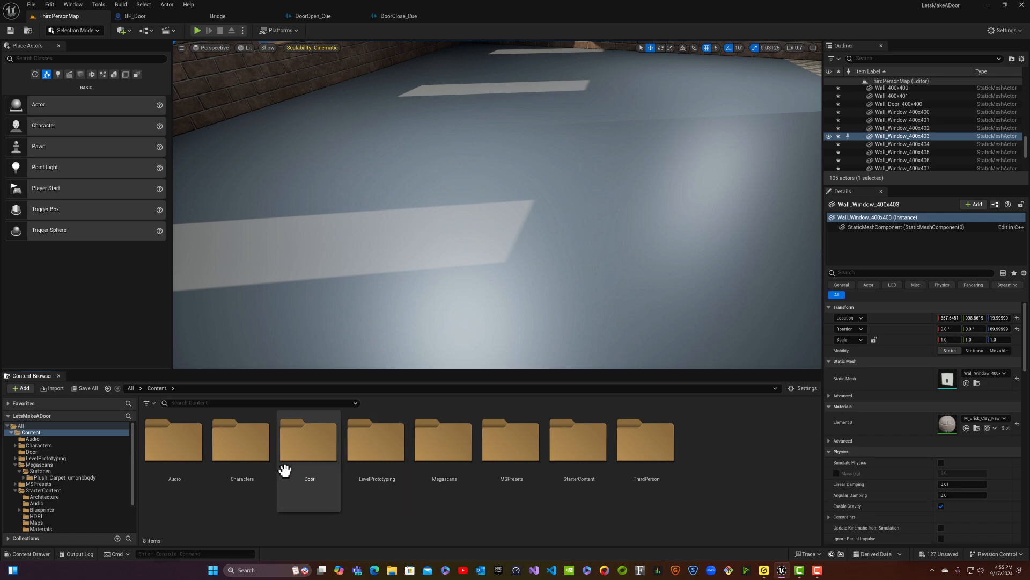
{"action": "double_click", "coordinate": [452, 456]}
{"action": "double_click", "coordinate": [189, 457]}
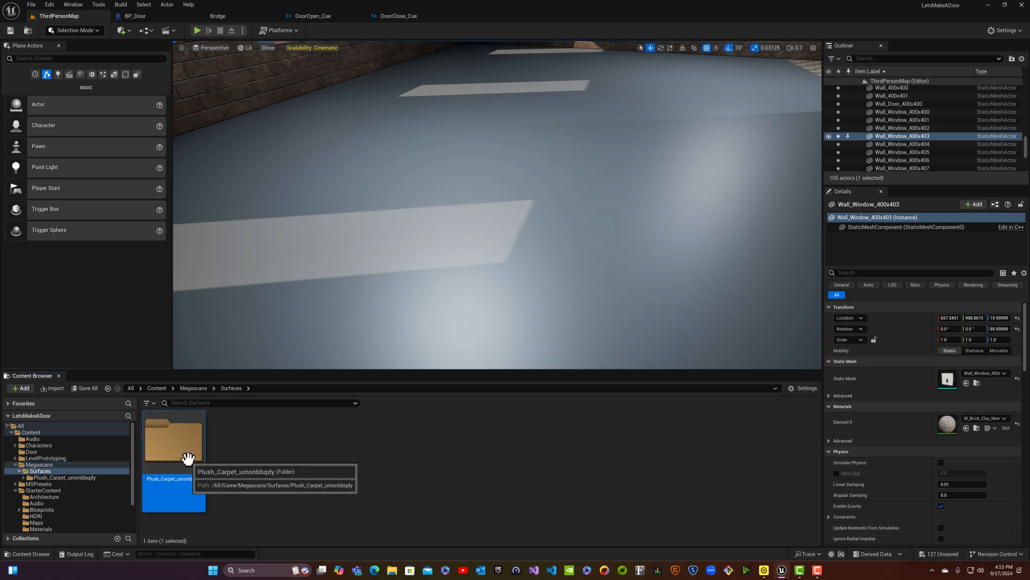
{"action": "double_click", "coordinate": [189, 455]}
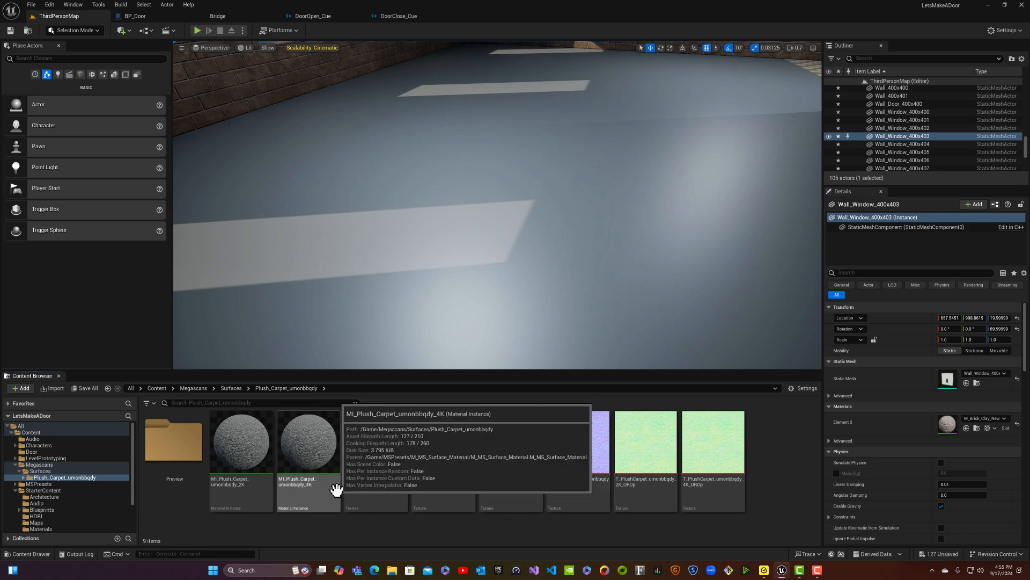
{"action": "left_click_drag", "start_coordinate": [336, 486], "coordinate": [317, 348]}
{"action": "left_click_drag", "start_coordinate": [319, 470], "coordinate": [461, 345]}
- Carpet the remaining plain floor sections, using the T_Plush_Carpet_umonbbqdy_2K_D texture on the middle ones and MI_Plush_Carpet_umonbbqdy_4K on the far ones
{"action": "right_click_drag", "start_coordinate": [456, 338], "coordinate": [542, 300]}
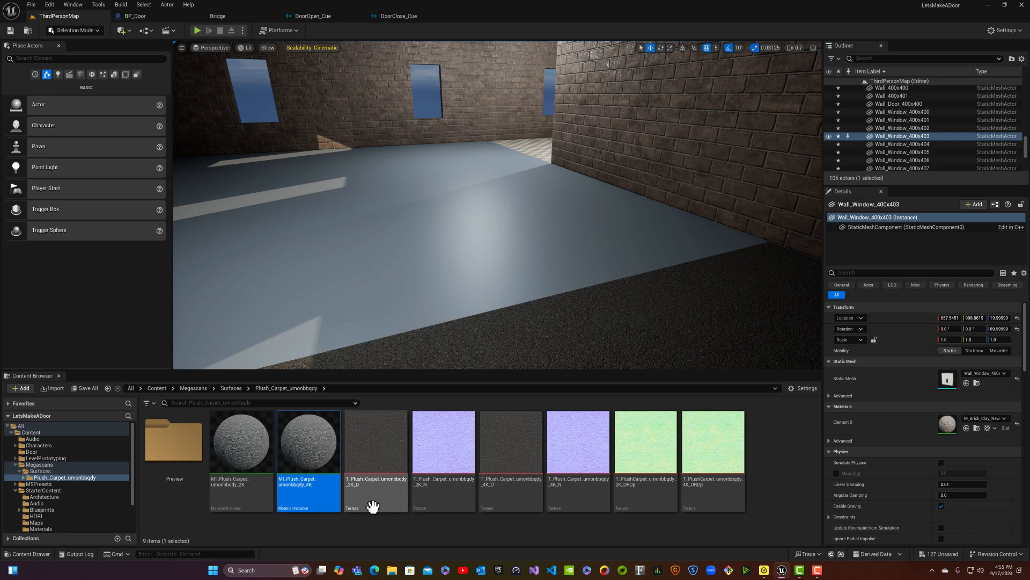
{"action": "left_click_drag", "start_coordinate": [372, 506], "coordinate": [636, 231]}
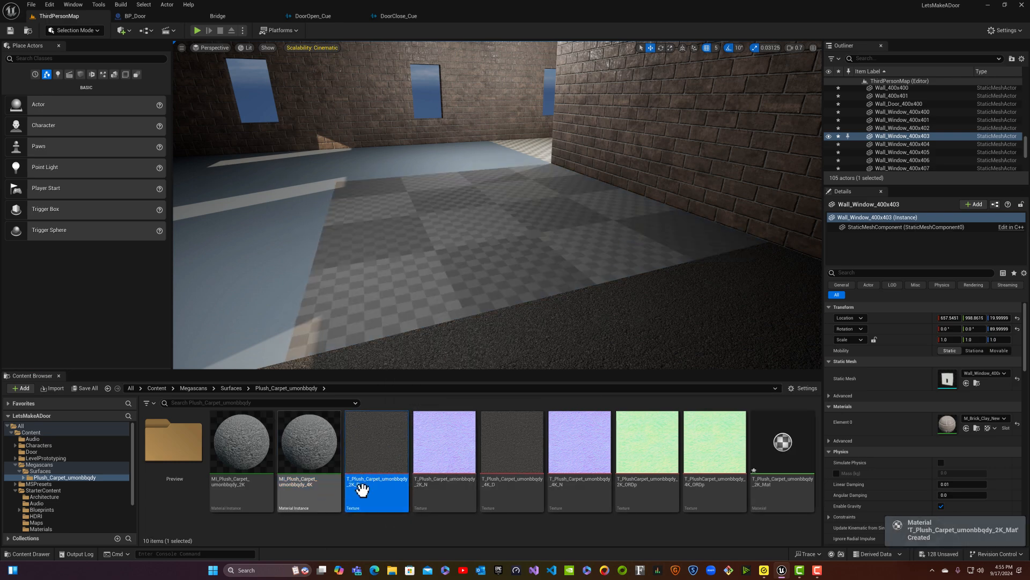
{"action": "left_click_drag", "start_coordinate": [371, 490], "coordinate": [252, 312]}
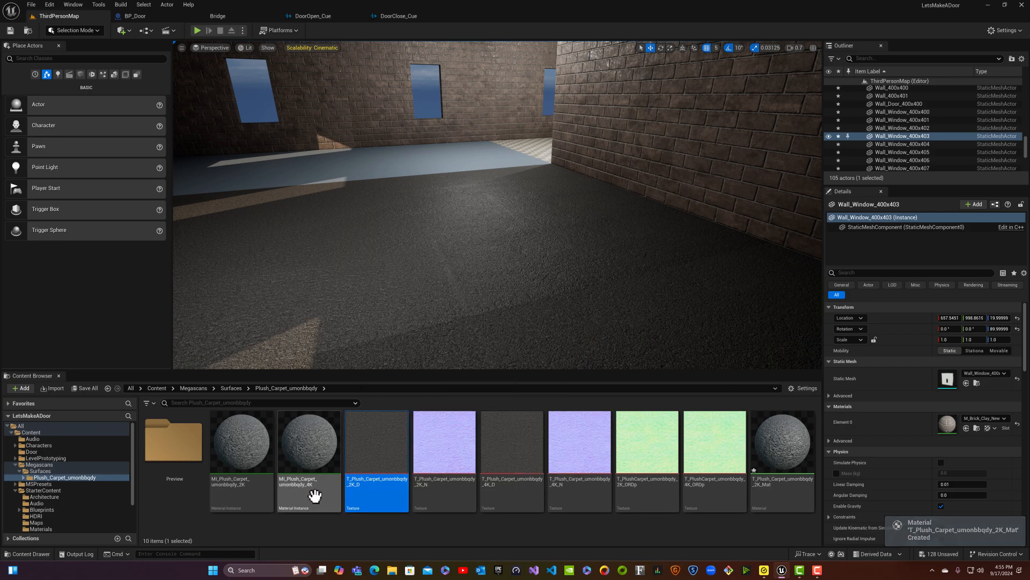
{"action": "left_click_drag", "start_coordinate": [313, 493], "coordinate": [491, 170]}
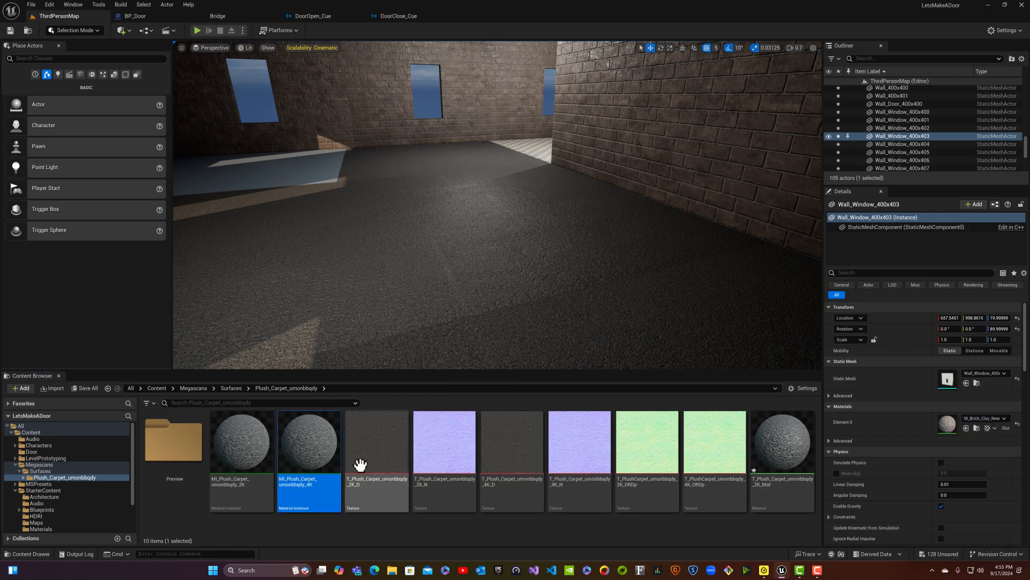
{"action": "left_click_drag", "start_coordinate": [299, 466], "coordinate": [311, 156]}
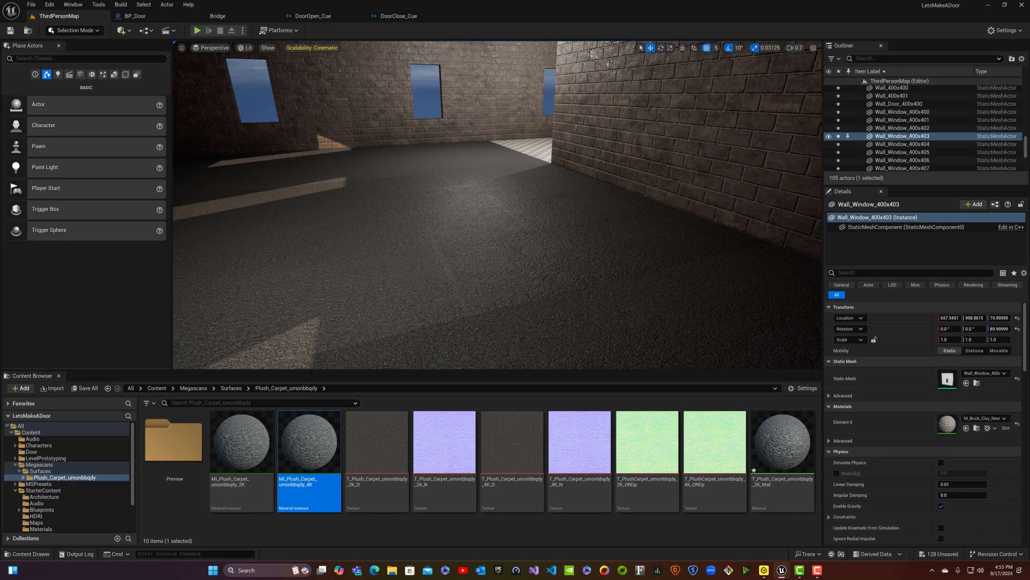
- Play-test the level by walking the character across the ground and through the building's door
{"action": "right_click_drag", "start_coordinate": [310, 156], "coordinate": [301, 228]}
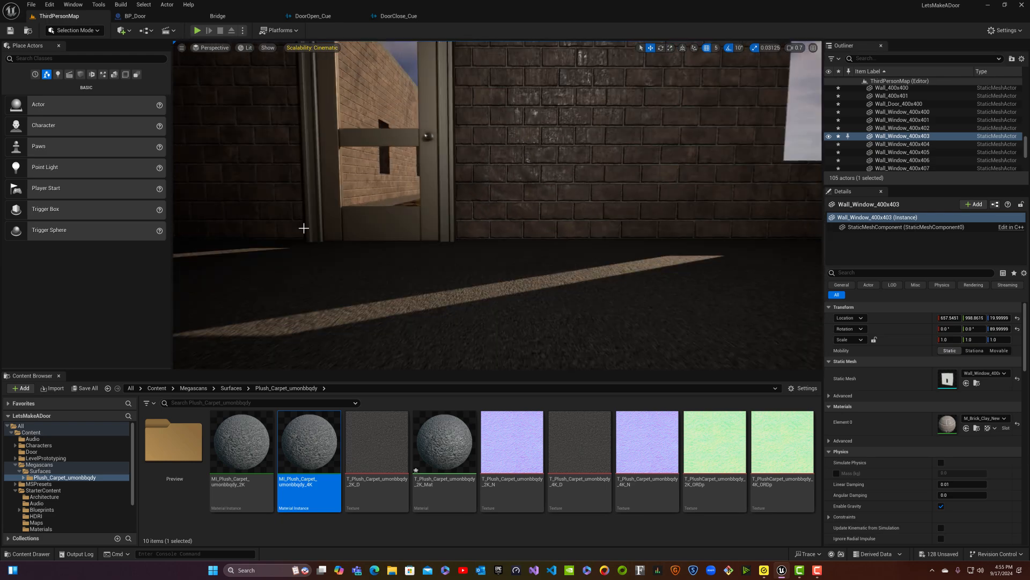
{"action": "left_click", "coordinate": [197, 31]}
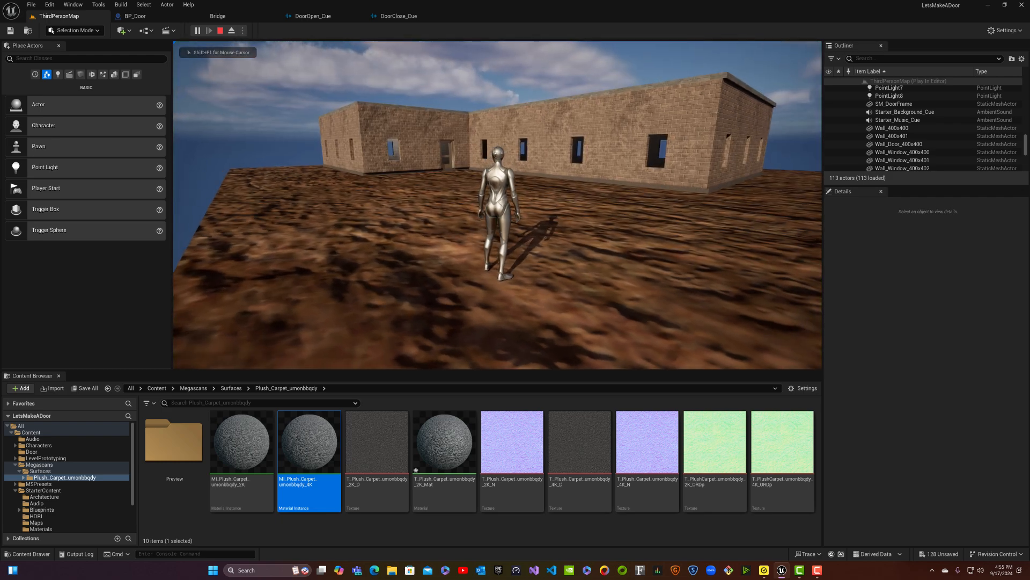
{"action": "key", "text": "w"}
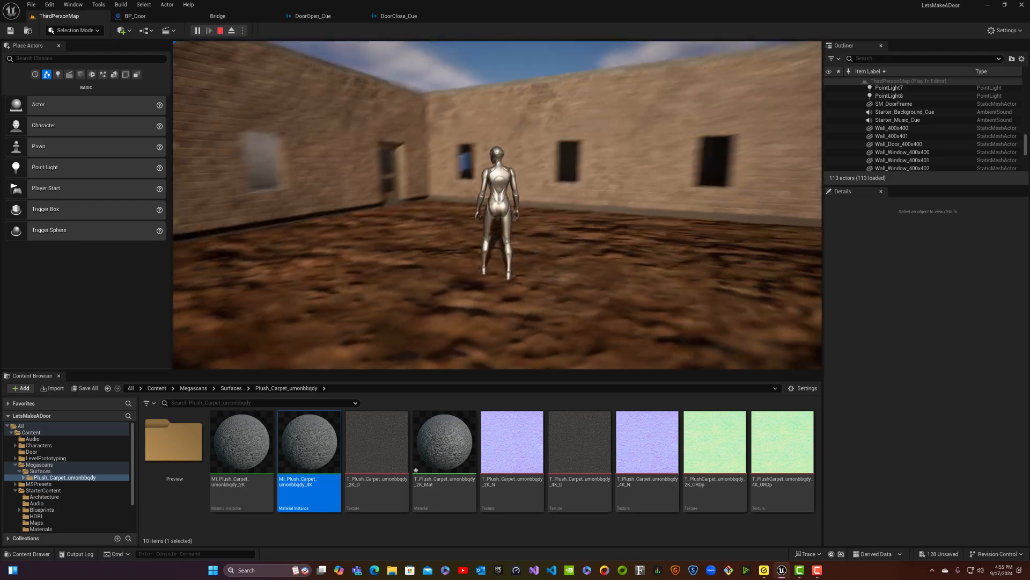
{"action": "key", "text": "w"}
{"action": "key", "text": "d"}
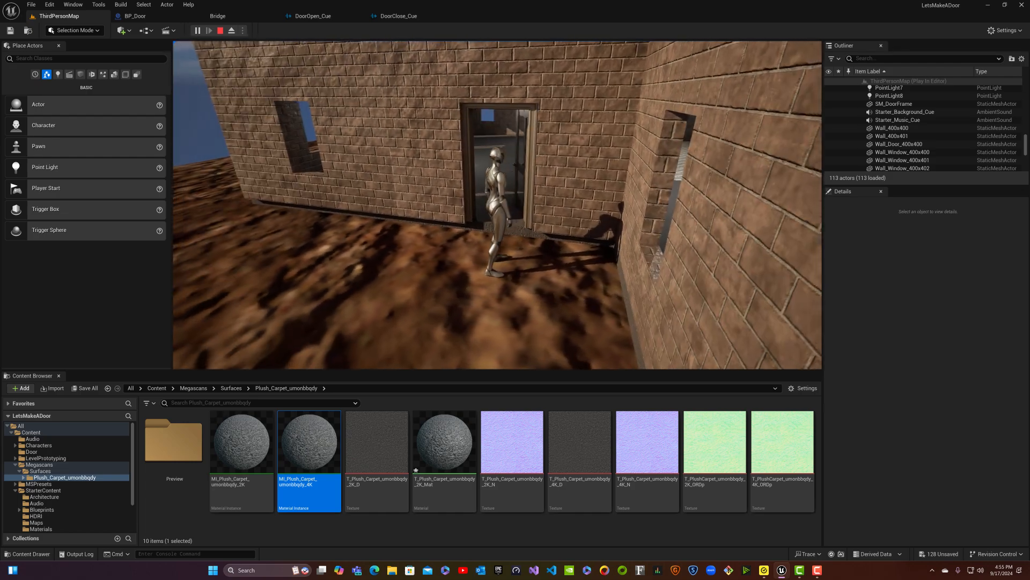
{"action": "key", "text": "w"}
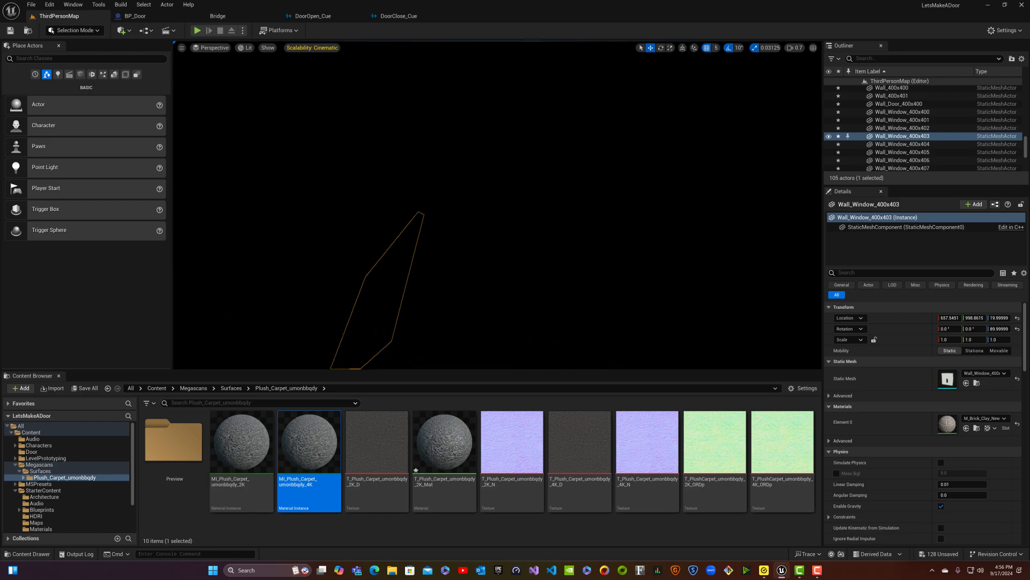
- Examine the building's exterior brick walls, windows and doorway from several angles outside
{"action": "right_click_drag", "start_coordinate": [498, 205], "coordinate": [526, 209]}
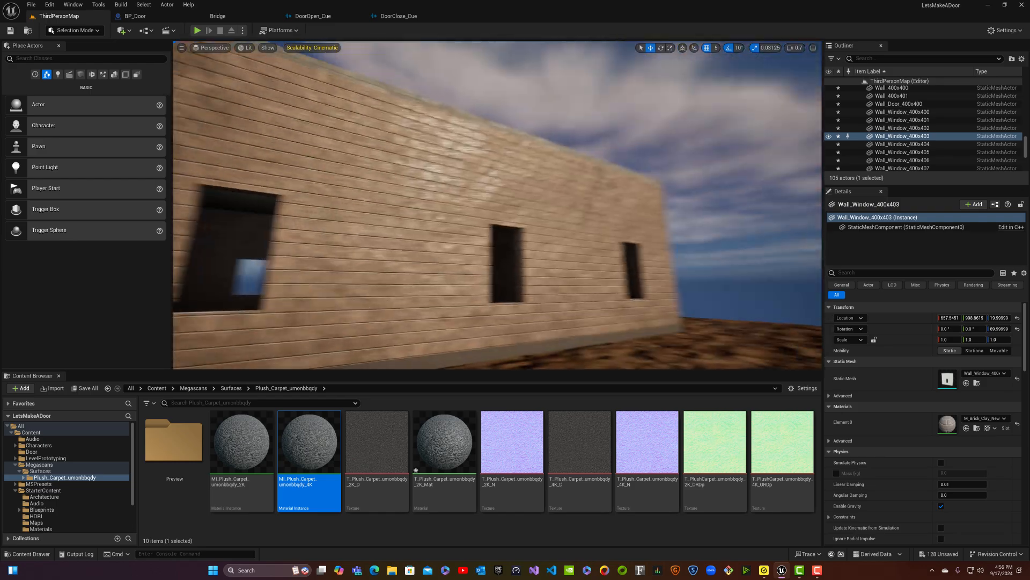
{"action": "right_click_drag", "start_coordinate": [526, 209], "coordinate": [359, 211]}
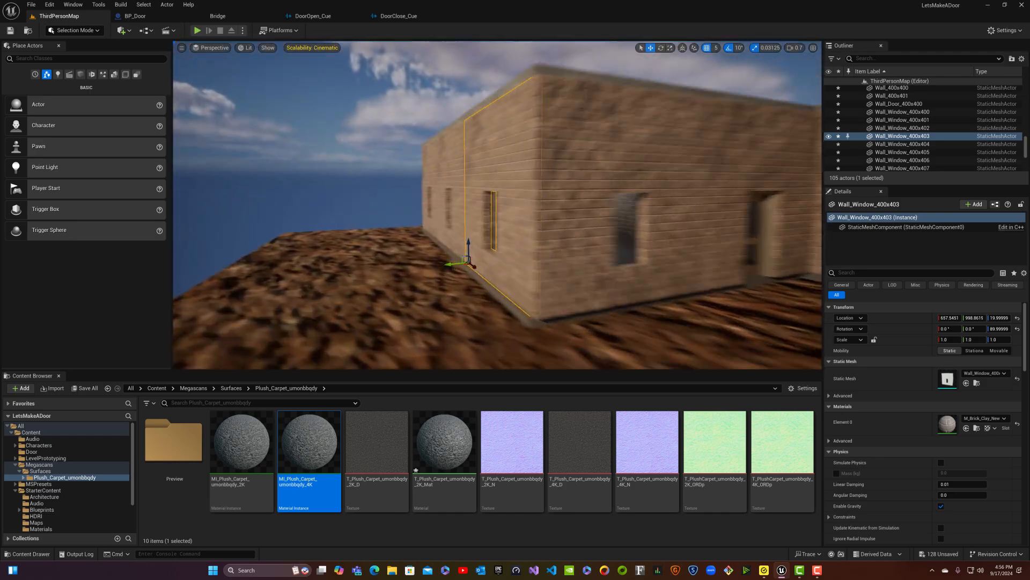
{"action": "right_click_drag", "start_coordinate": [483, 209], "coordinate": [591, 196]}
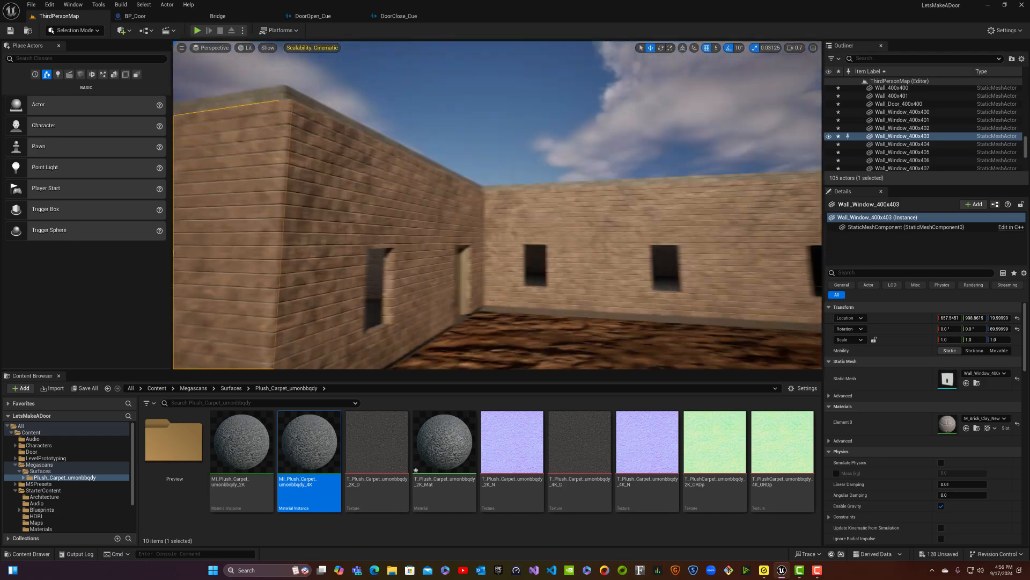
{"action": "right_click_drag", "start_coordinate": [414, 167], "coordinate": [452, 177]}
{"action": "right_click_drag", "start_coordinate": [496, 137], "coordinate": [473, 118]}
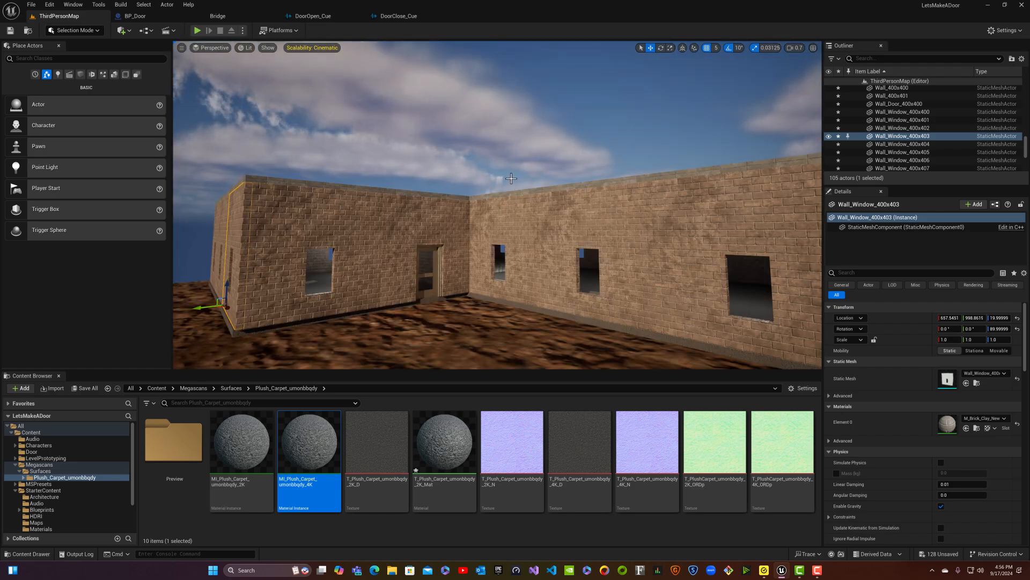
{"action": "right_click_drag", "start_coordinate": [512, 178], "coordinate": [455, 177]}
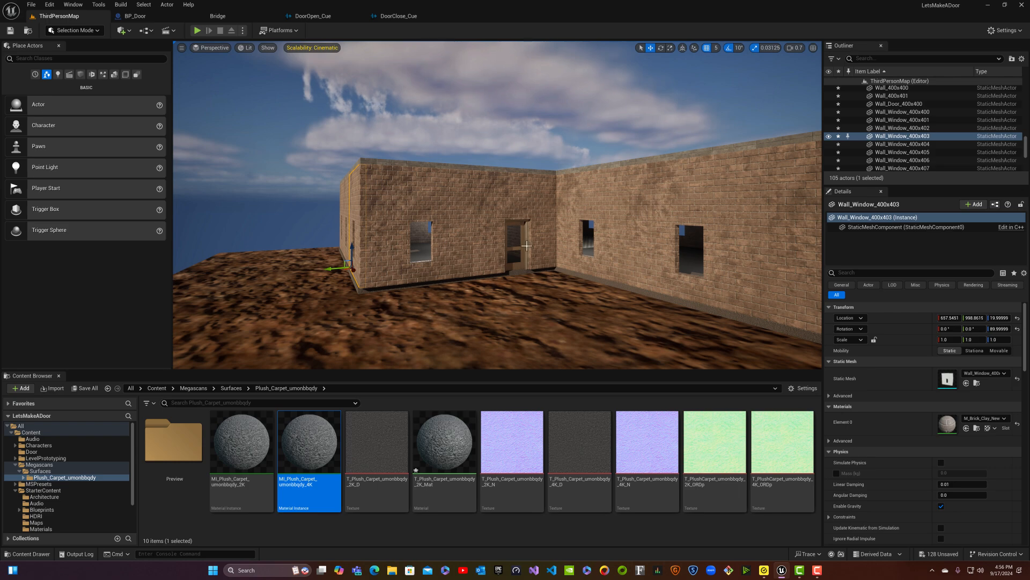
{"action": "right_click_drag", "start_coordinate": [530, 268], "coordinate": [534, 303]}
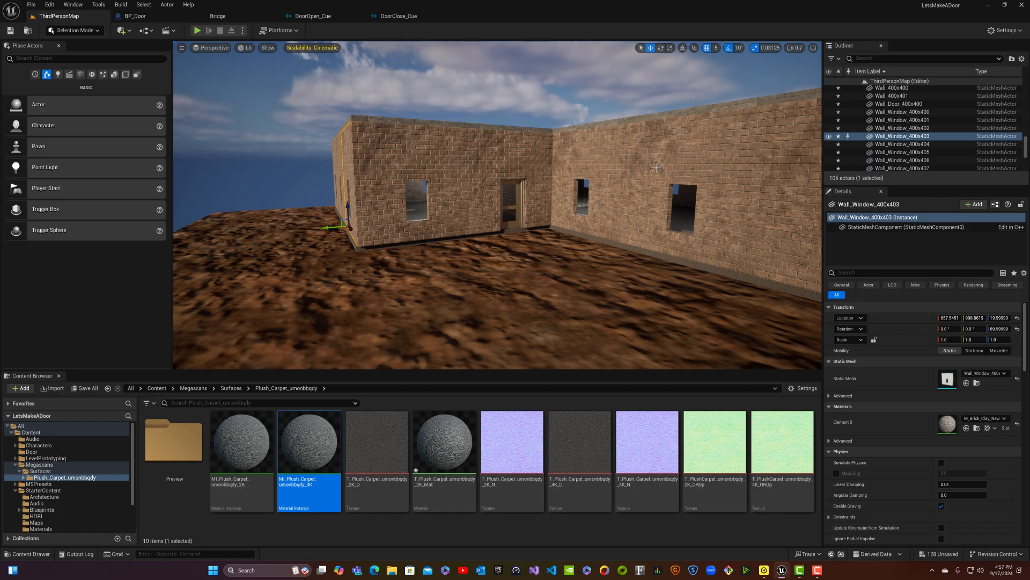
{"action": "mouse_move", "coordinate": [536, 230]}
{"action": "right_mouse_down"}
{"action": "mouse_move", "coordinate": [752, 188]}
{"action": "mouse_move", "coordinate": [563, 214]}
{"action": "mouse_move", "coordinate": [536, 231]}
{"action": "right_mouse_up"}
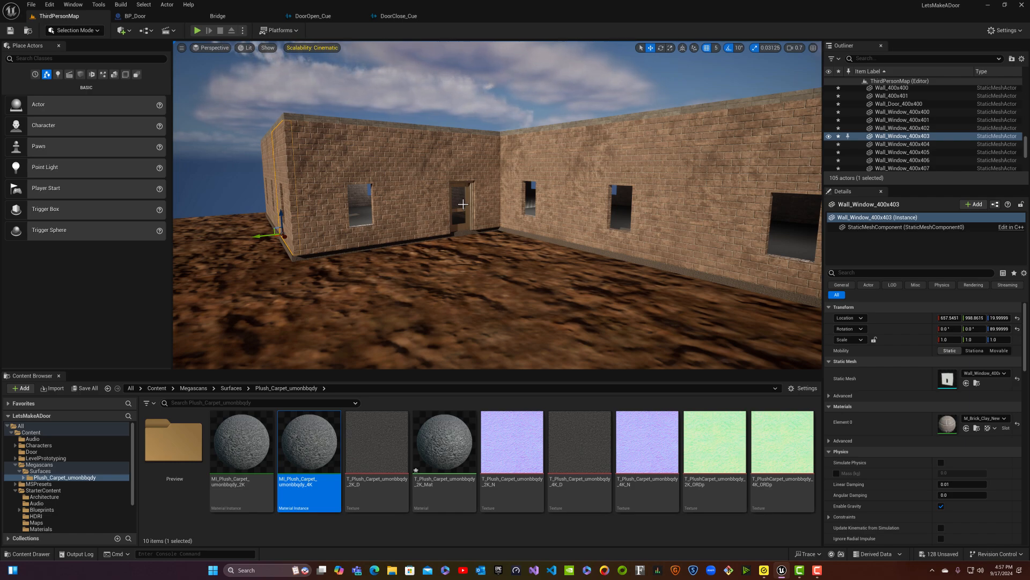
{"action": "right_click_drag", "start_coordinate": [463, 204], "coordinate": [387, 204]}
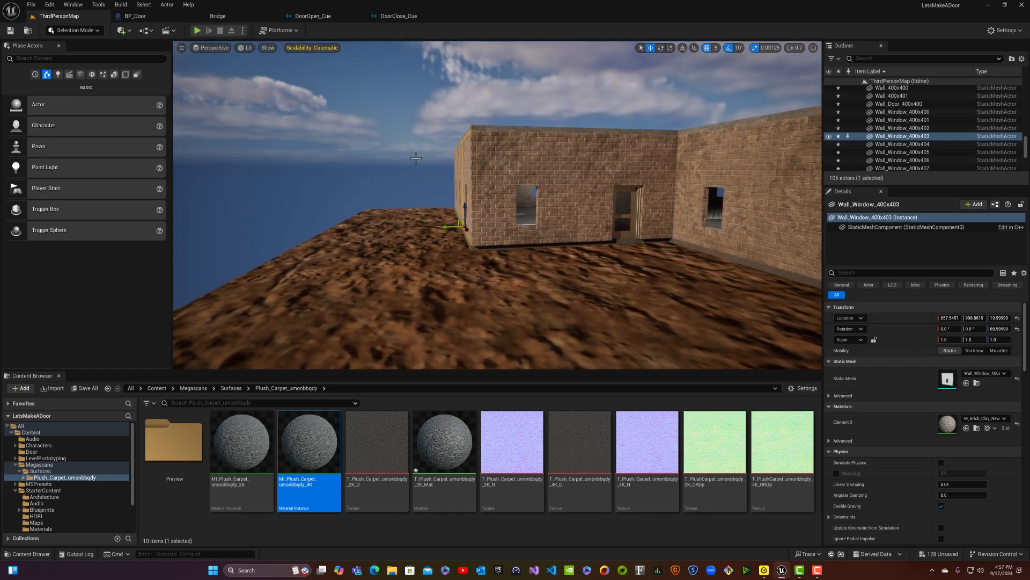
- Run the level again and walk the character around the building's exterior and up to the open doorway
{"action": "left_click", "coordinate": [197, 31]}
{"action": "left_click", "coordinate": [370, 133]}
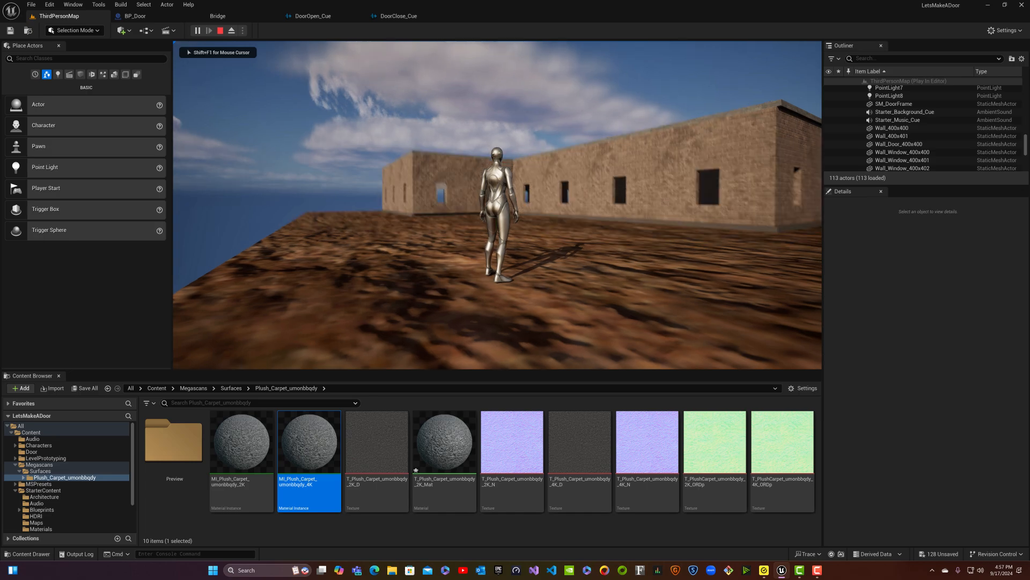
{"action": "key", "text": "w"}
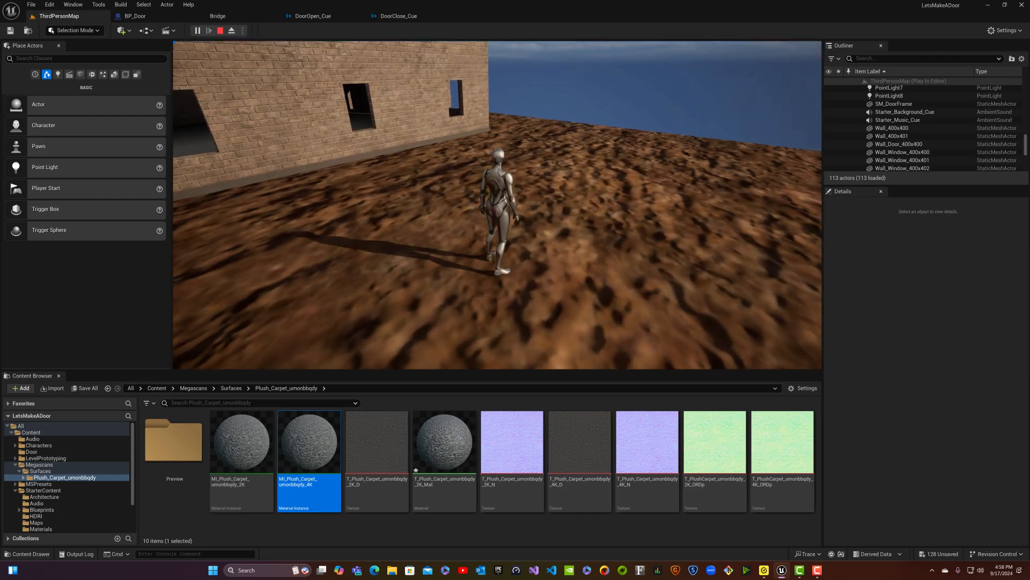
{"action": "key", "text": "w"}
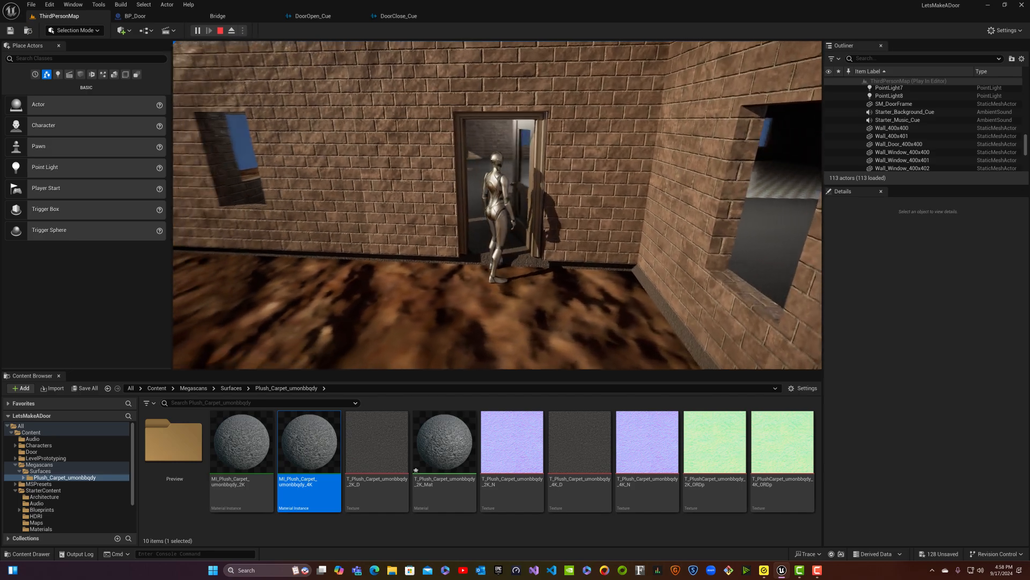
- Walk the character through the open doorway into the carpeted room and end the play-test
{"action": "key", "text": "w"}
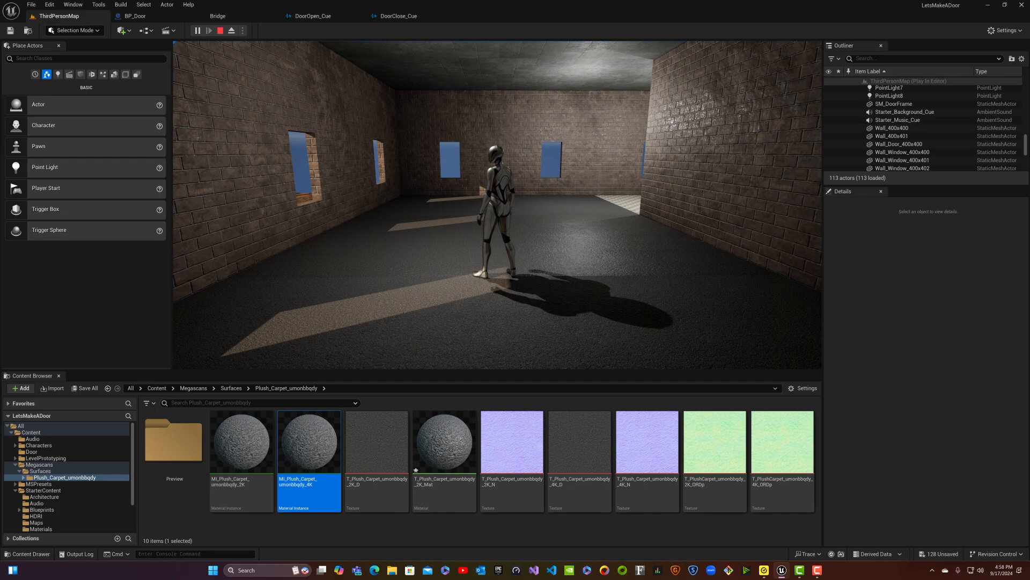
{"action": "key", "text": "Escape"}
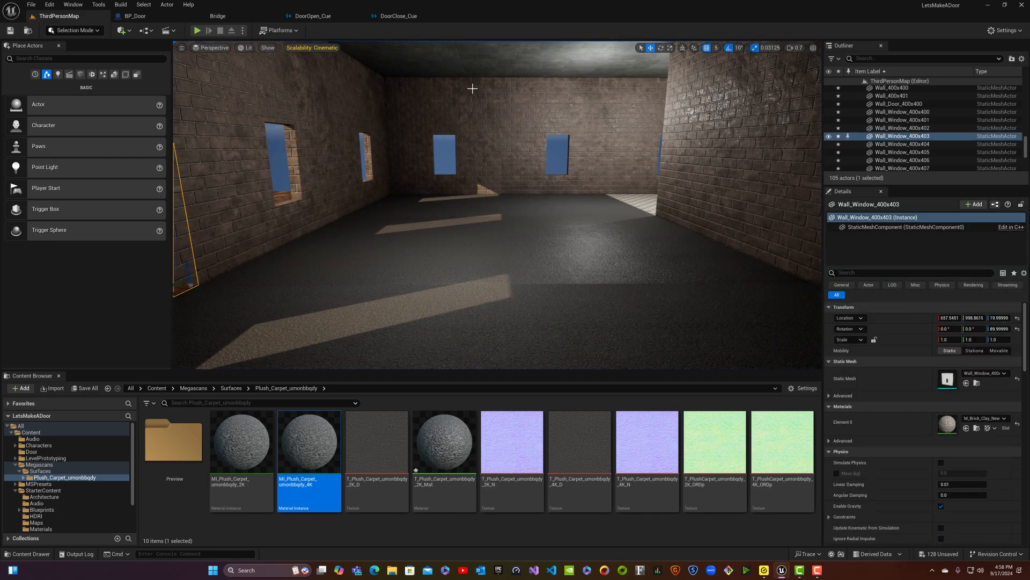
- Examine the building's interior, covering the brick walls, windows, door, carpeted floor and the adjoining area with the checkered floor
{"action": "right_click_drag", "start_coordinate": [472, 89], "coordinate": [495, 104]}
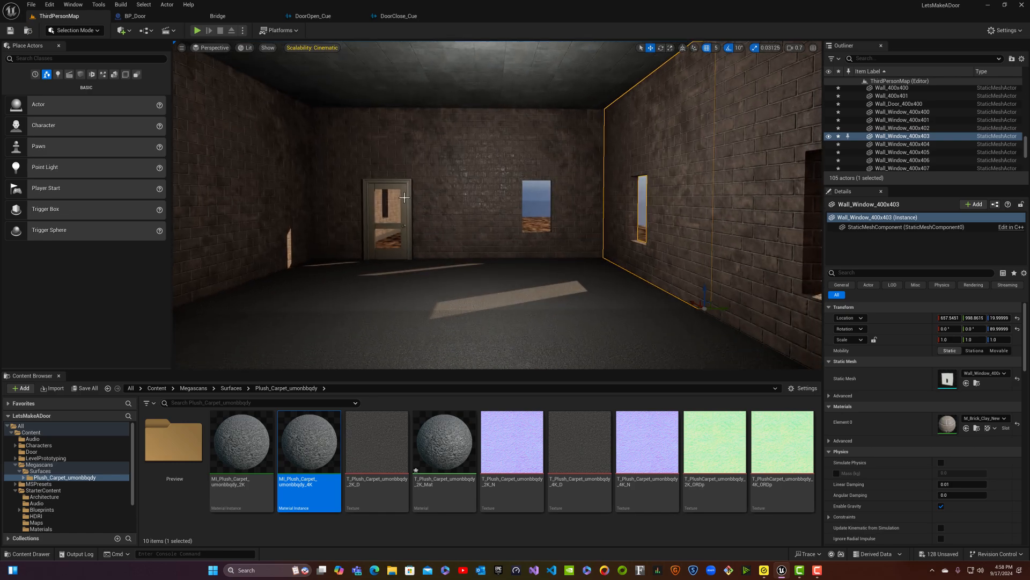
{"action": "right_click_drag", "start_coordinate": [405, 195], "coordinate": [392, 201]}
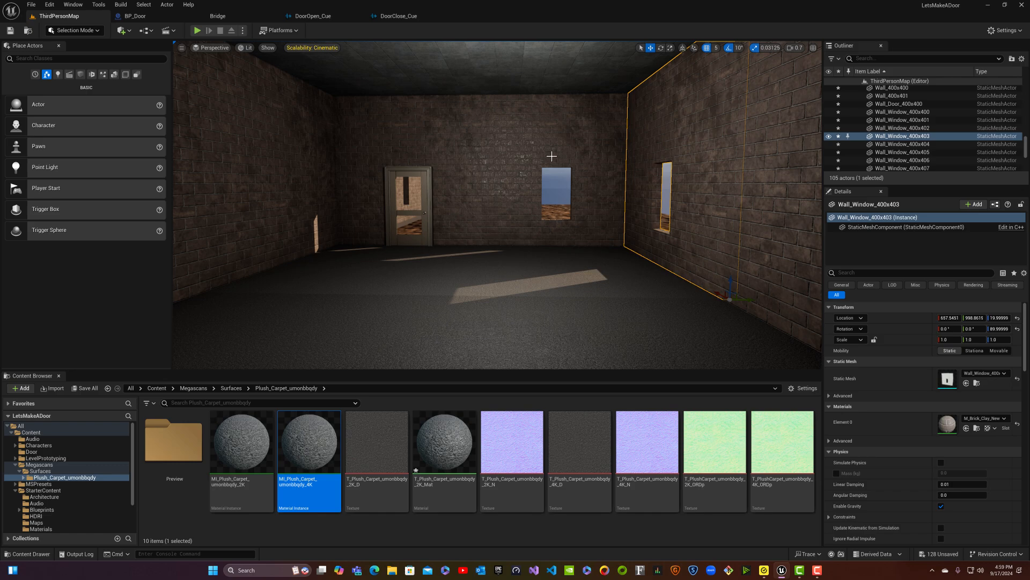
{"action": "right_click_drag", "start_coordinate": [456, 136], "coordinate": [228, 155]}
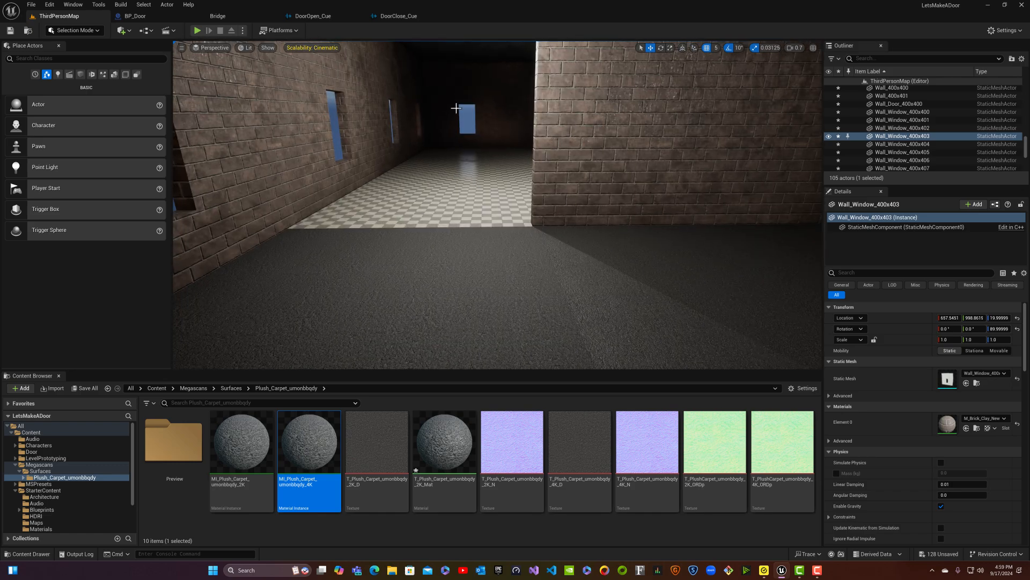
{"action": "right_click_drag", "start_coordinate": [677, 153], "coordinate": [1015, 146]}
{"action": "key", "text": "s"}
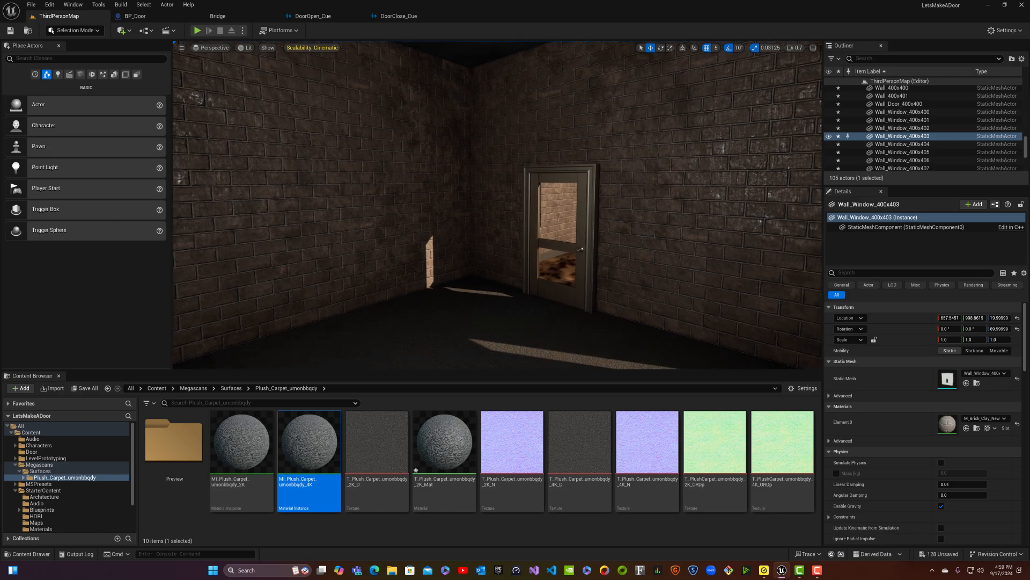